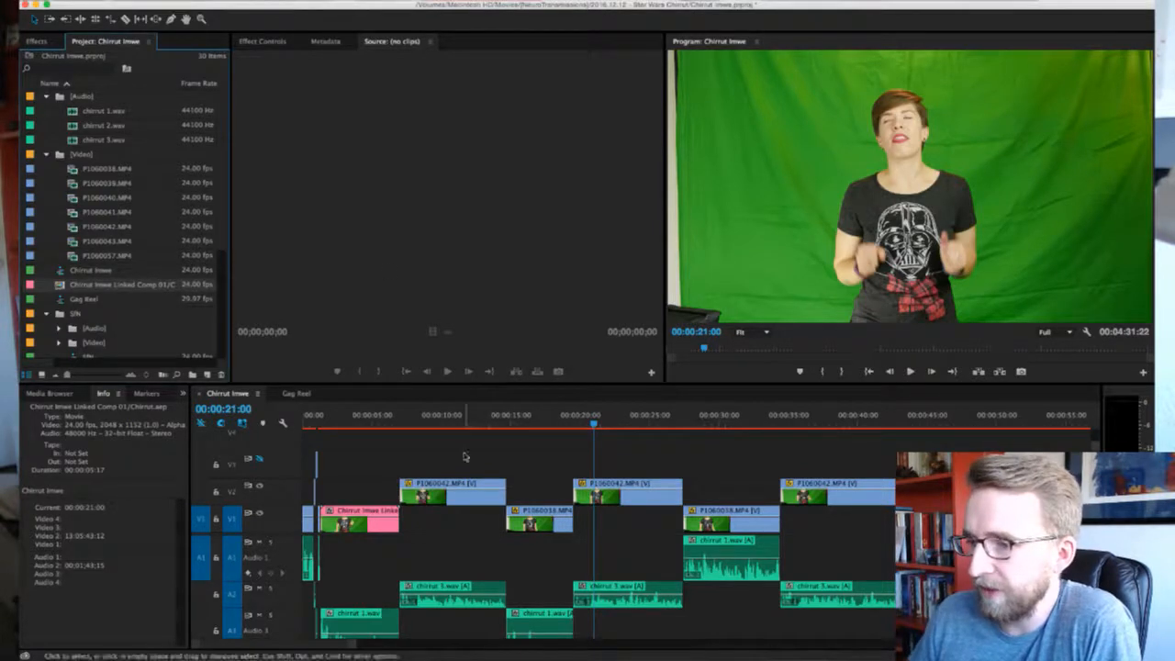
Look over the whole Chirrut Imwe sequence, checking the frames at 00:04:31:03 and 00:00:09:19
left_click_drag(353, 644, 666, 639)
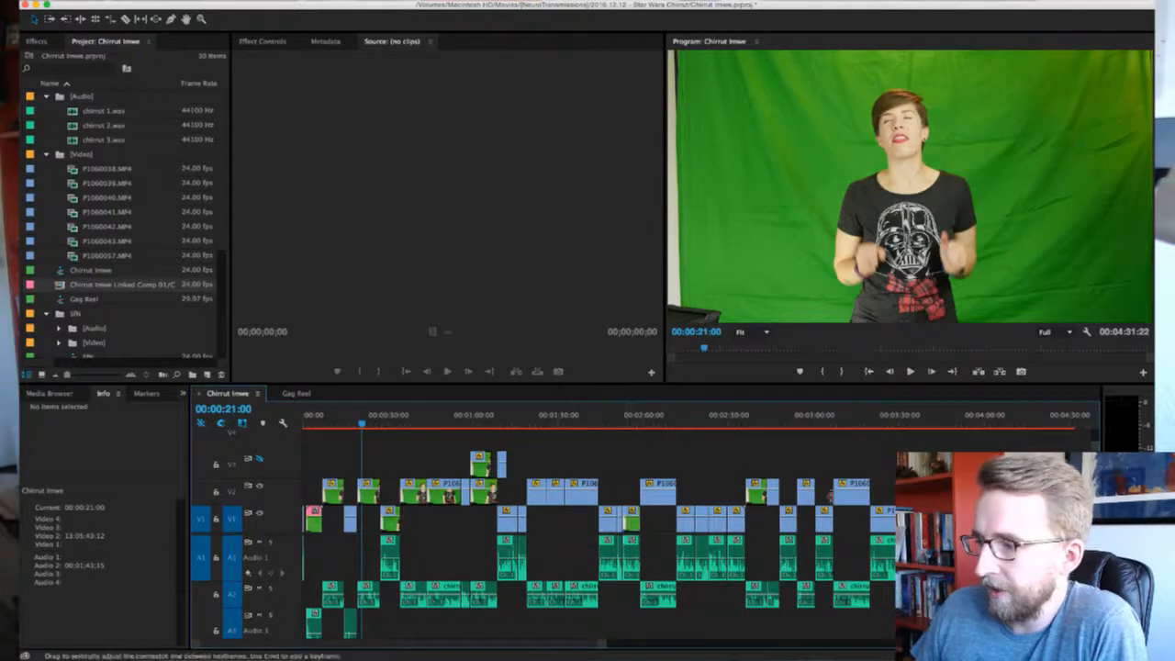
left_click(1076, 417)
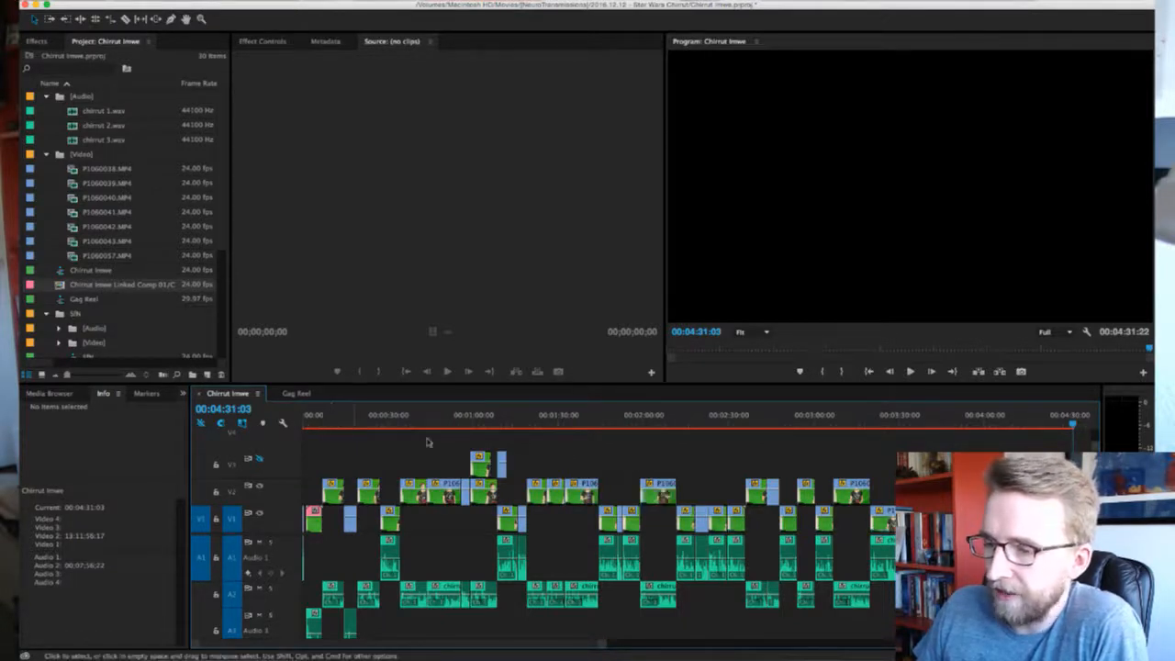
scroll(632, 478, "right", 5)
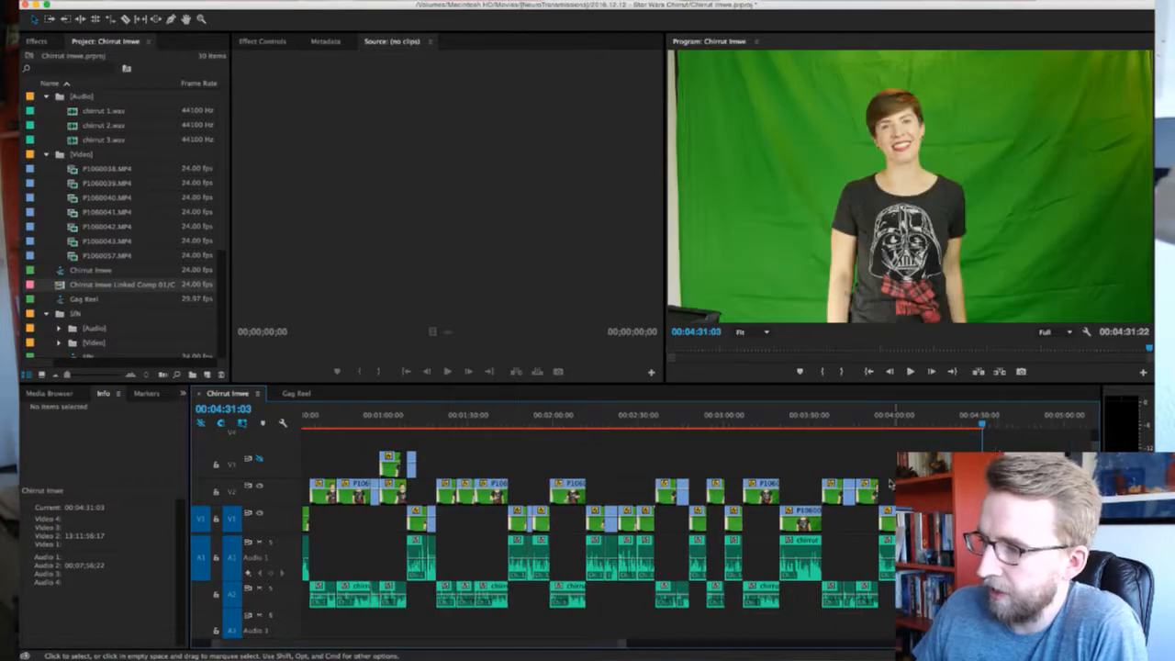
scroll(887, 484, "left", 5)
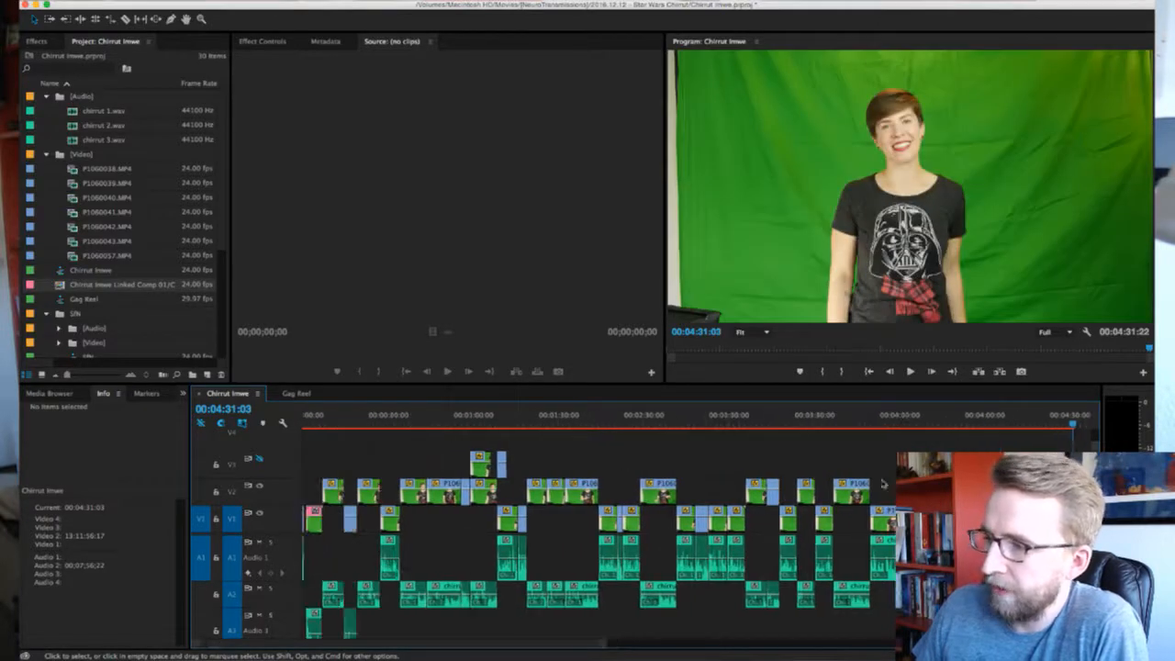
left_click(330, 421)
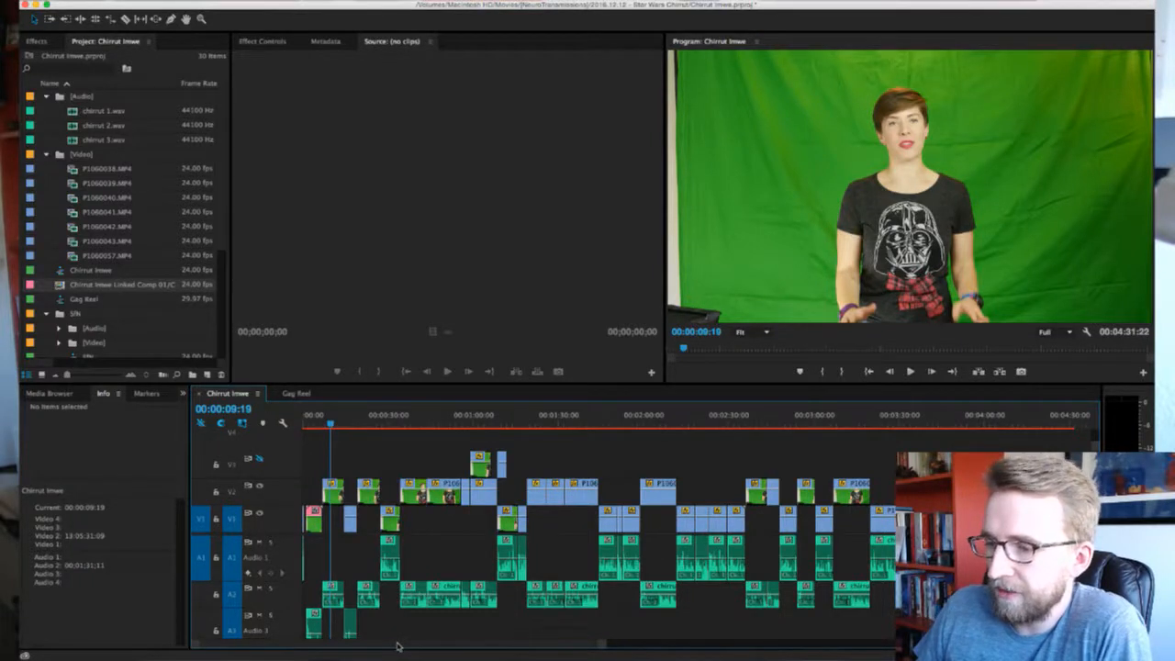
Examine the opening clips of the Chirrut Imwe sequence and scrub through them up to 00:00:10:22
key("=")
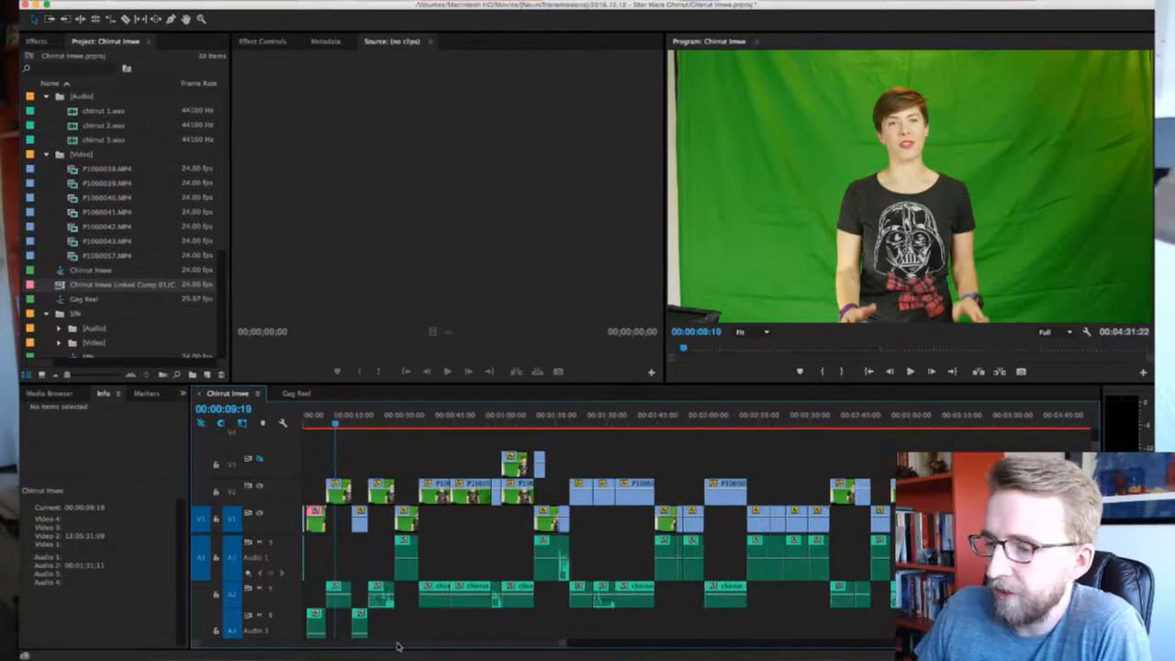
key("=")
key("=")
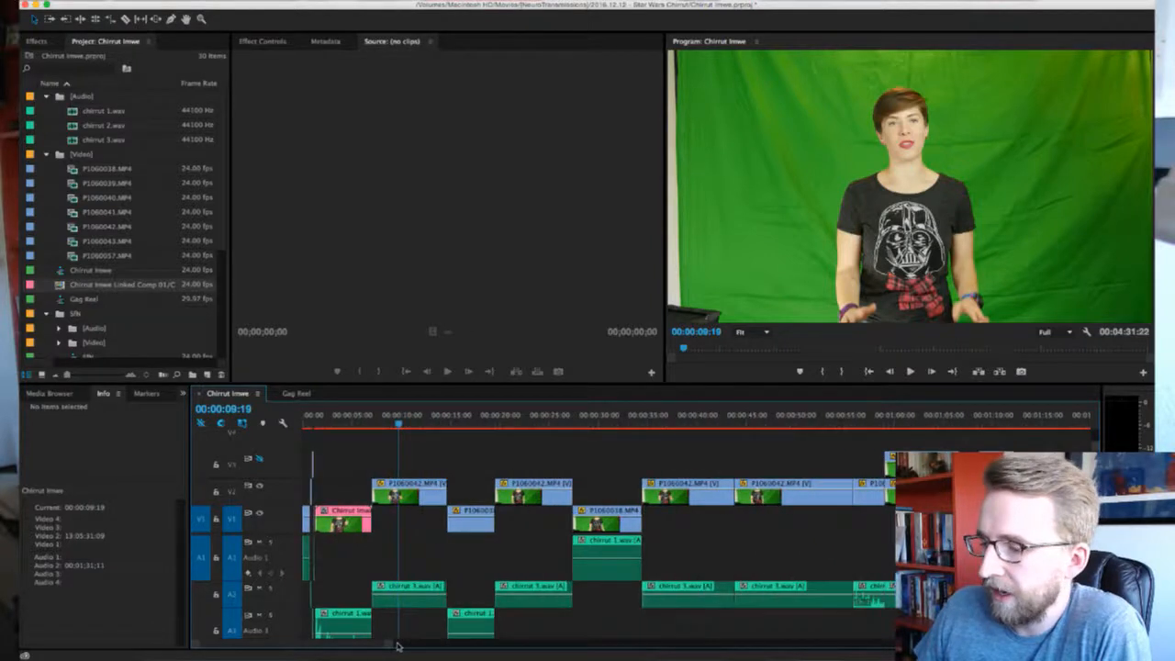
key("=")
key("minus")
key("minus")
key("minus")
key("minus")
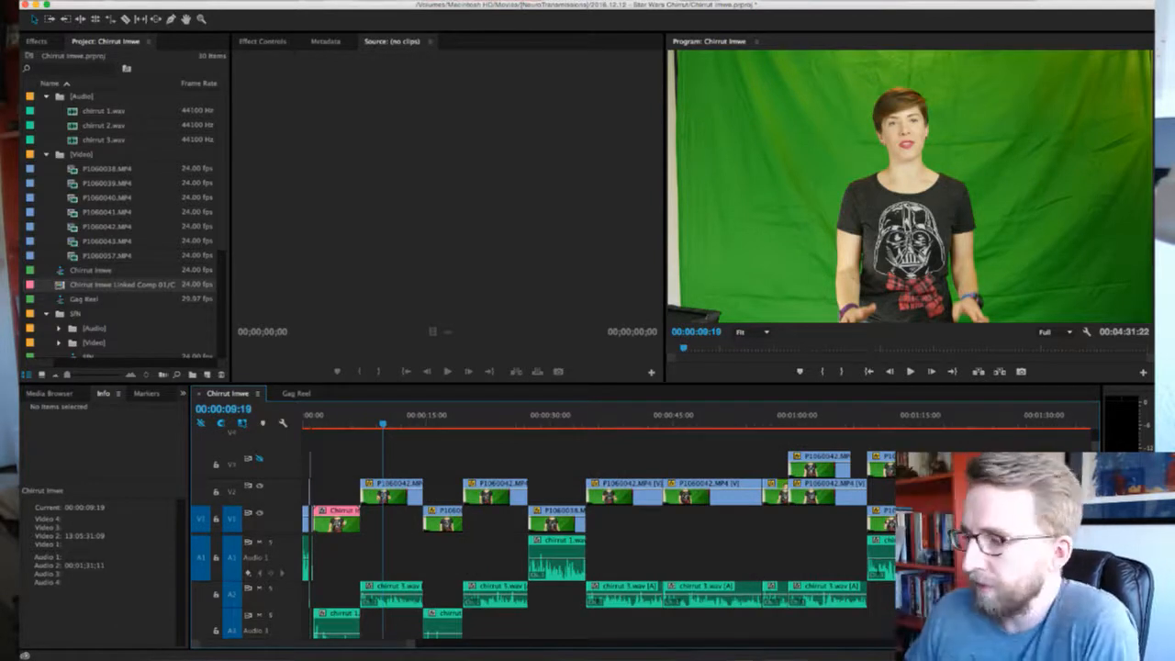
key("super+Tab")
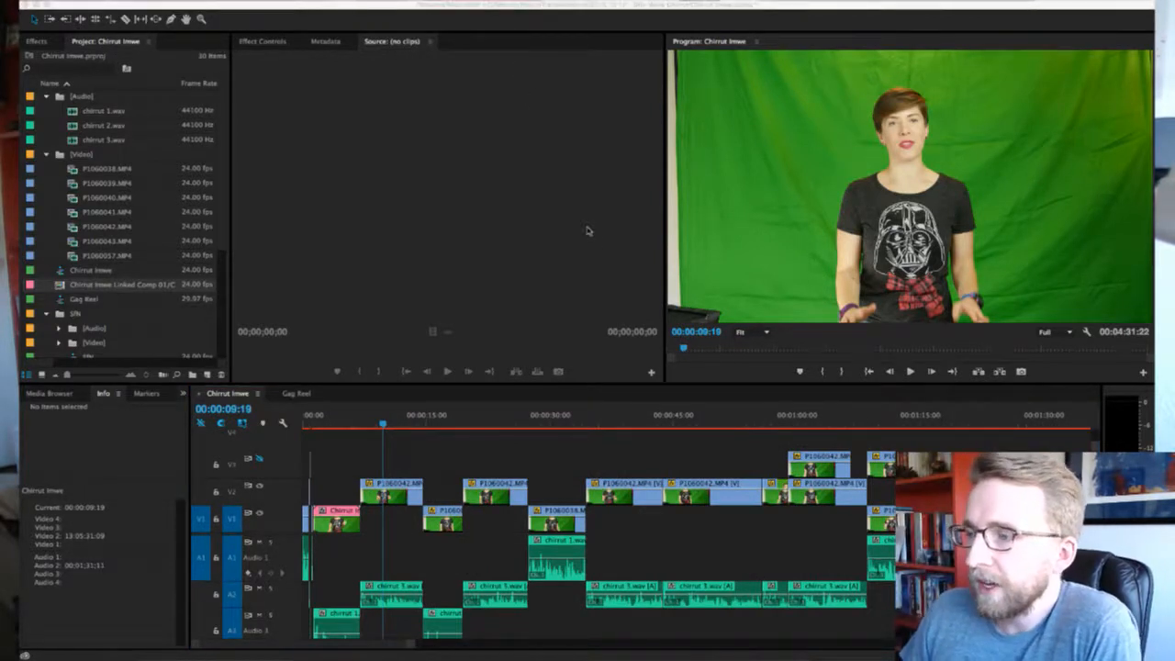
left_click(1043, 275)
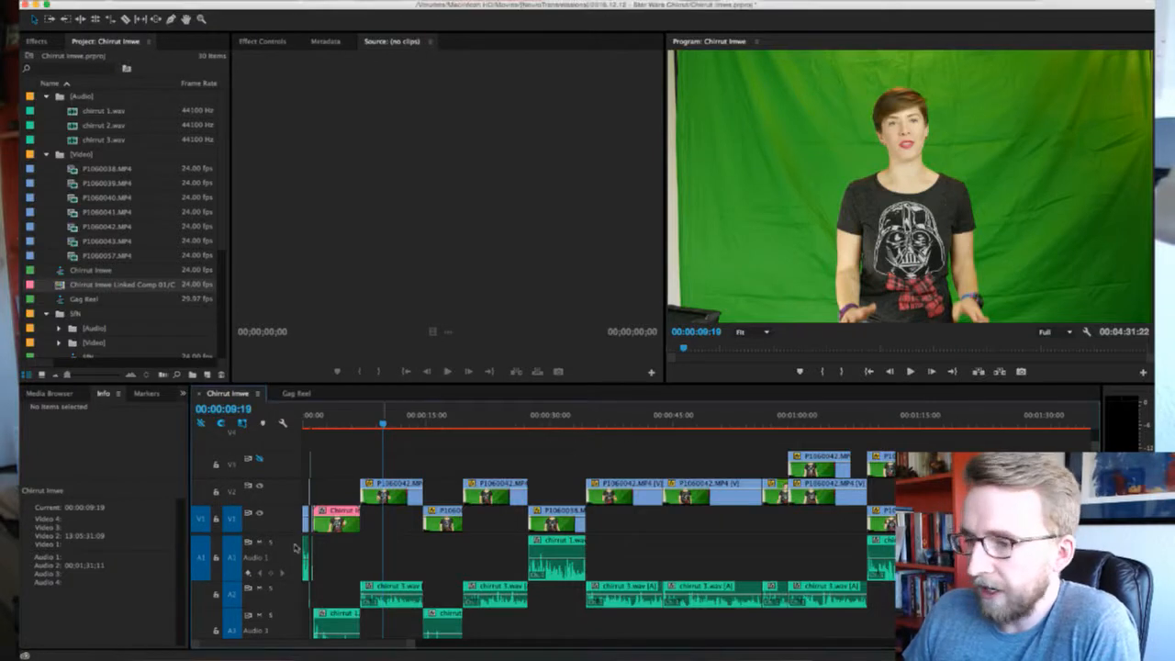
left_click(312, 419)
left_click_drag(315, 420, 333, 420)
left_click(393, 421)
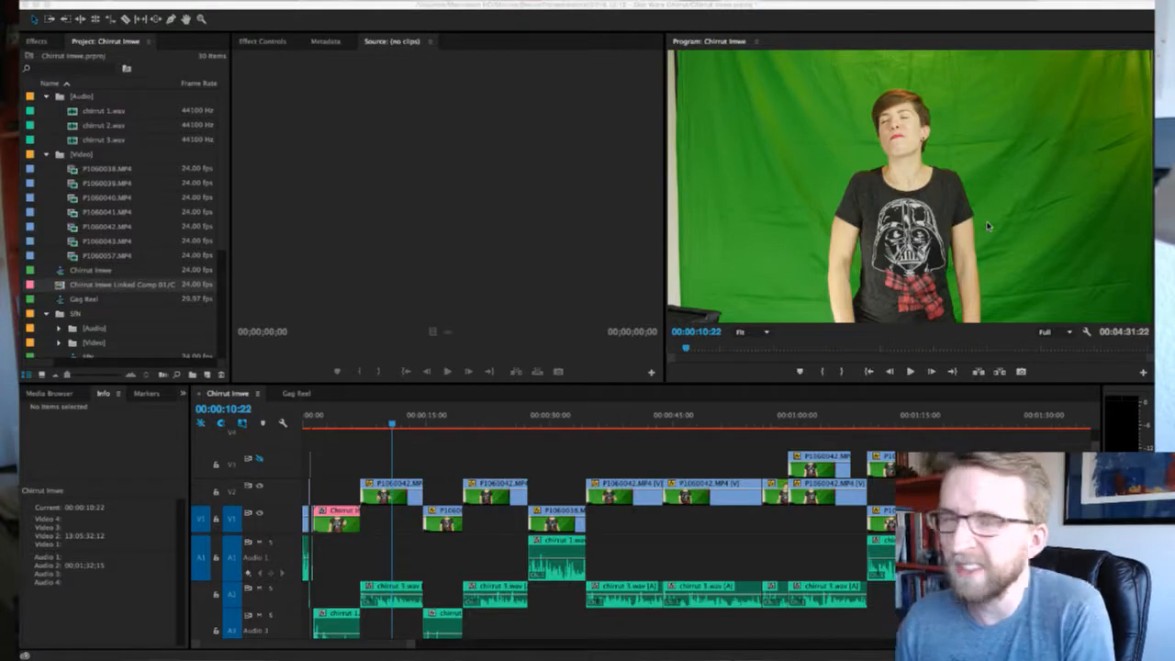
Switch to After Effects, find the Selective Color effect and apply it to the P1060038.MP4 layer
left_click(776, 509)
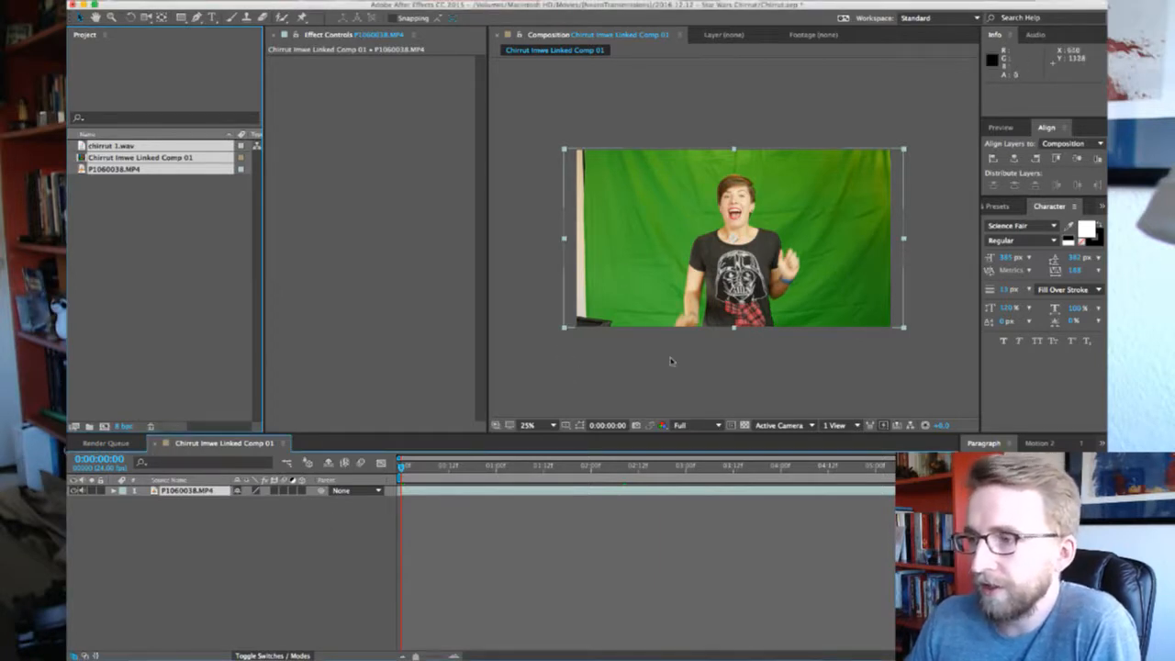
left_click(800, 347)
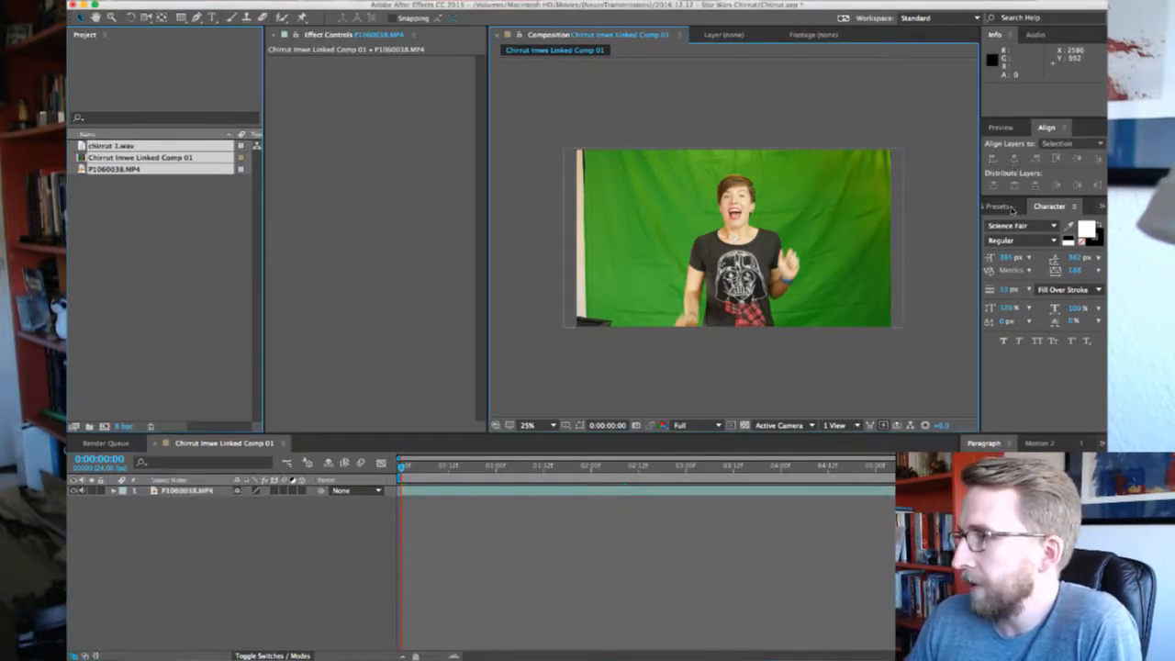
left_click(1010, 208)
left_click(1034, 222)
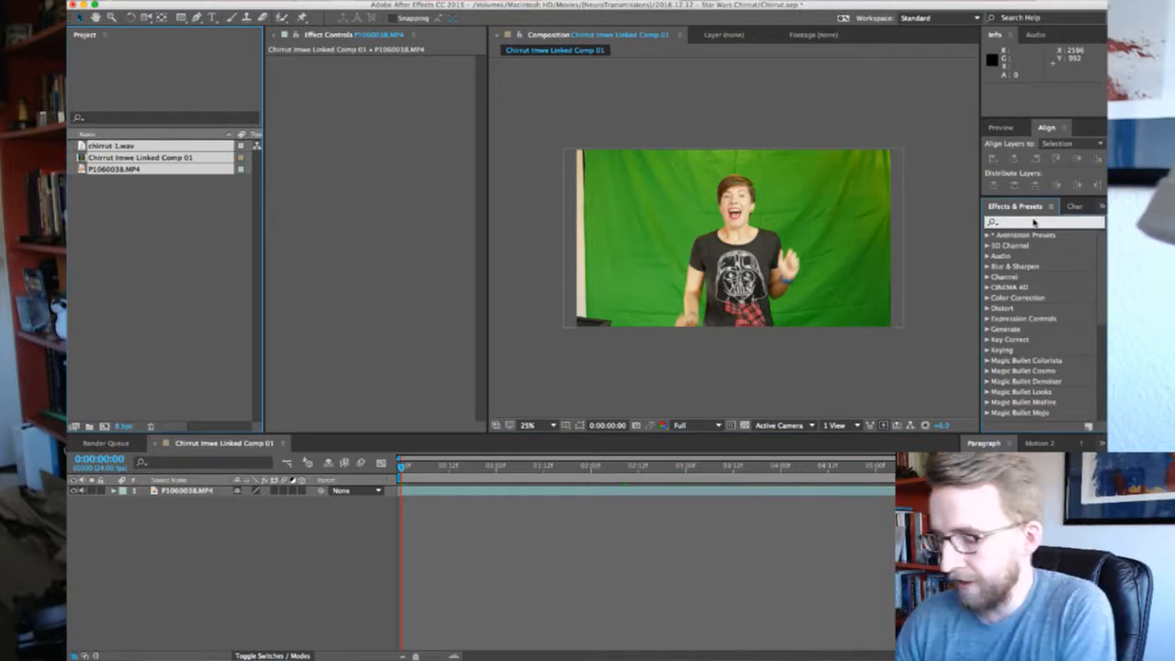
type("select")
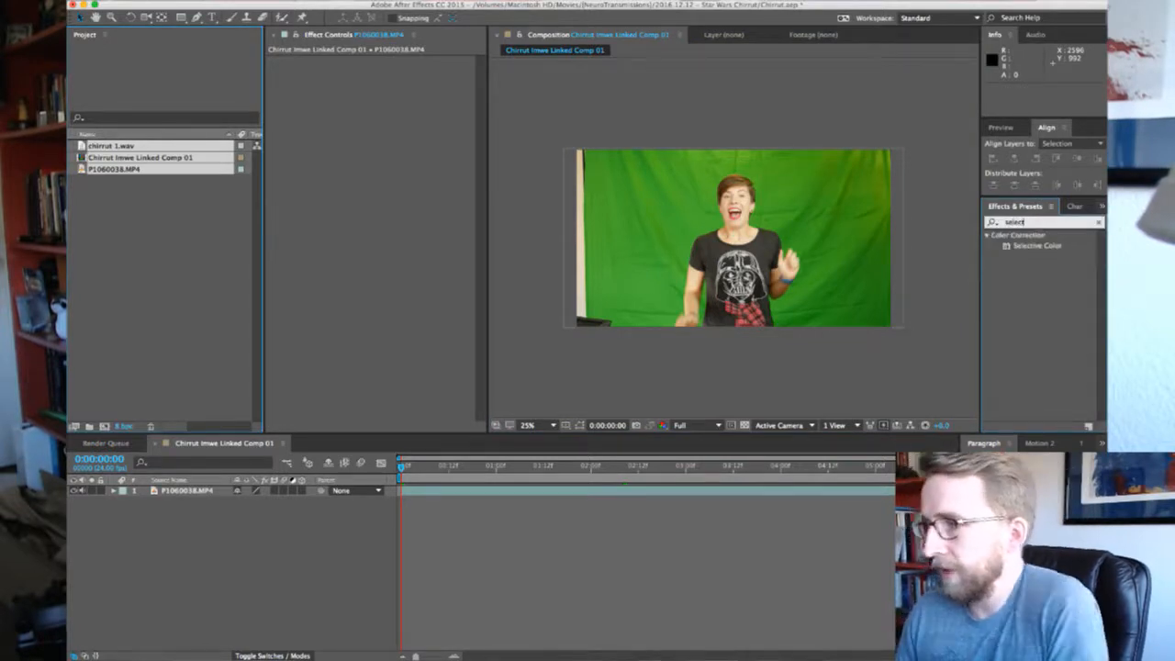
left_click_drag(1056, 246, 734, 498)
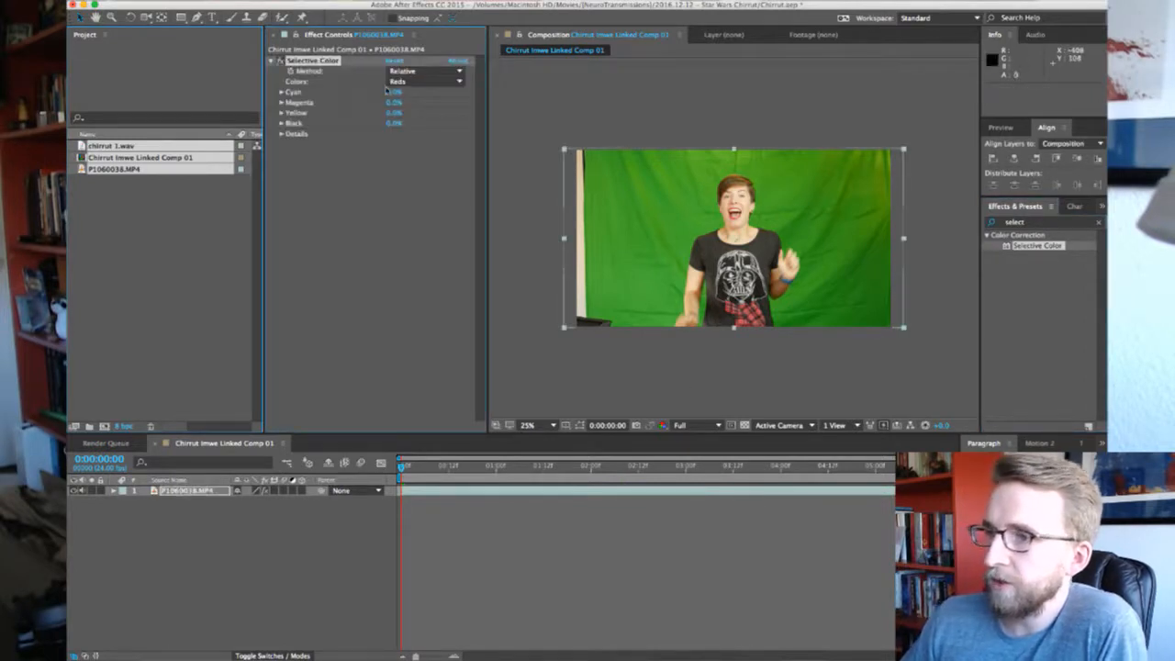
Set Selective Color to Greens with Cyan 100%, Magenta -100%, Yellow 100% and Black 100%
left_click(415, 111)
left_click_drag(437, 86, 490, 89)
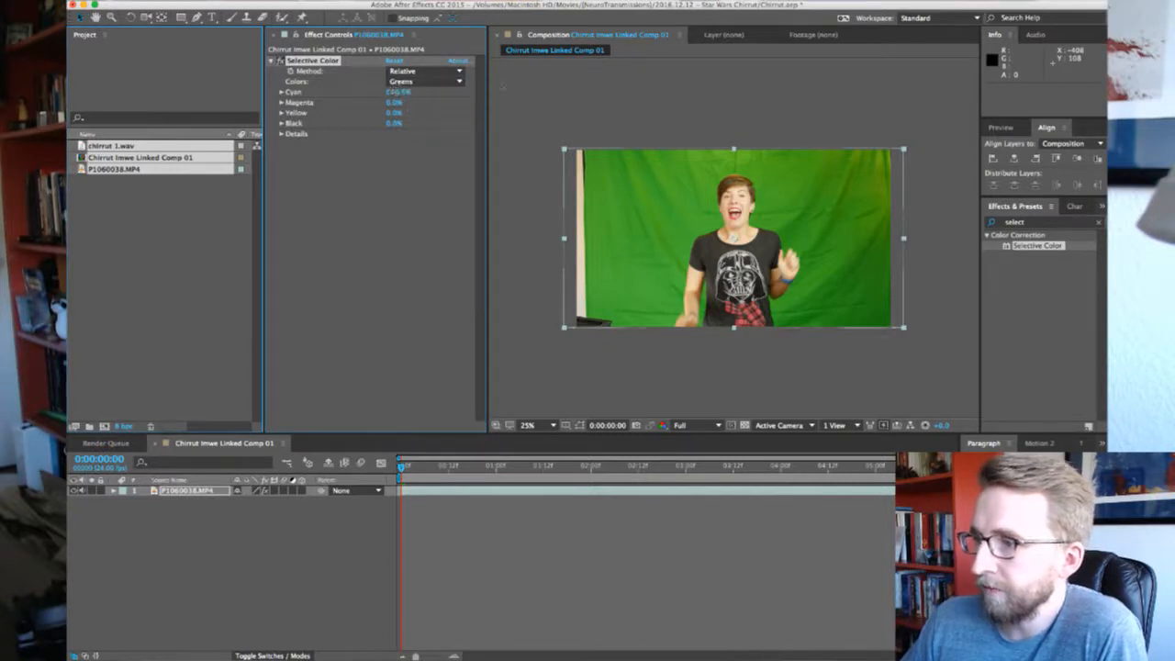
left_click_drag(396, 103, 221, 108)
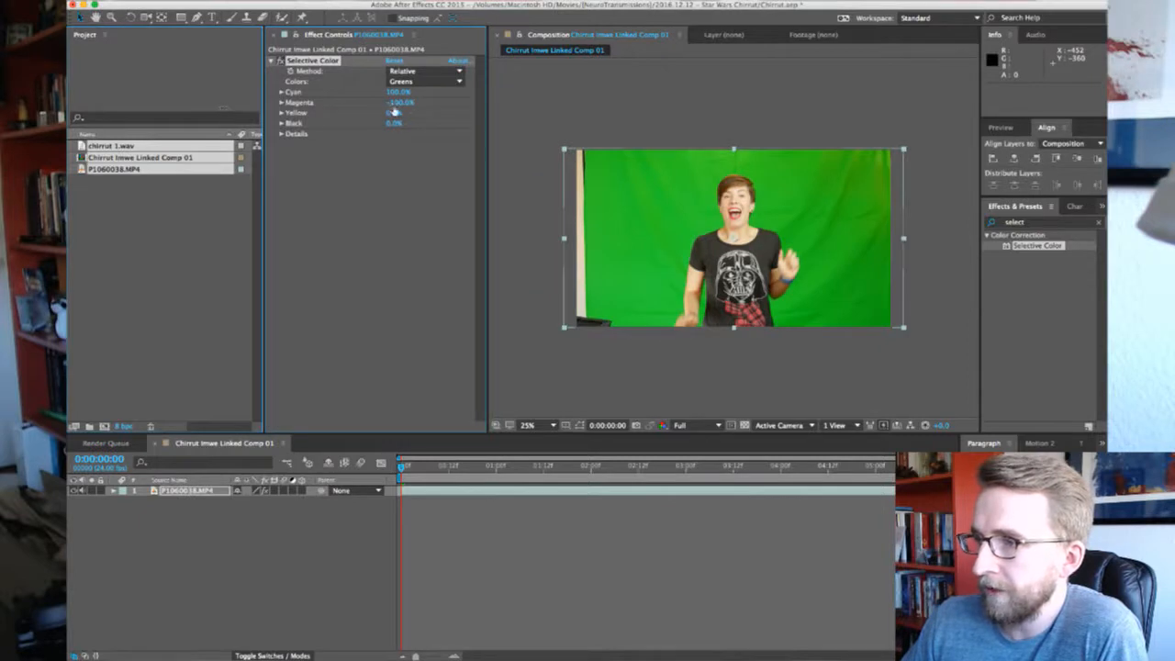
left_click_drag(466, 104, 538, 106)
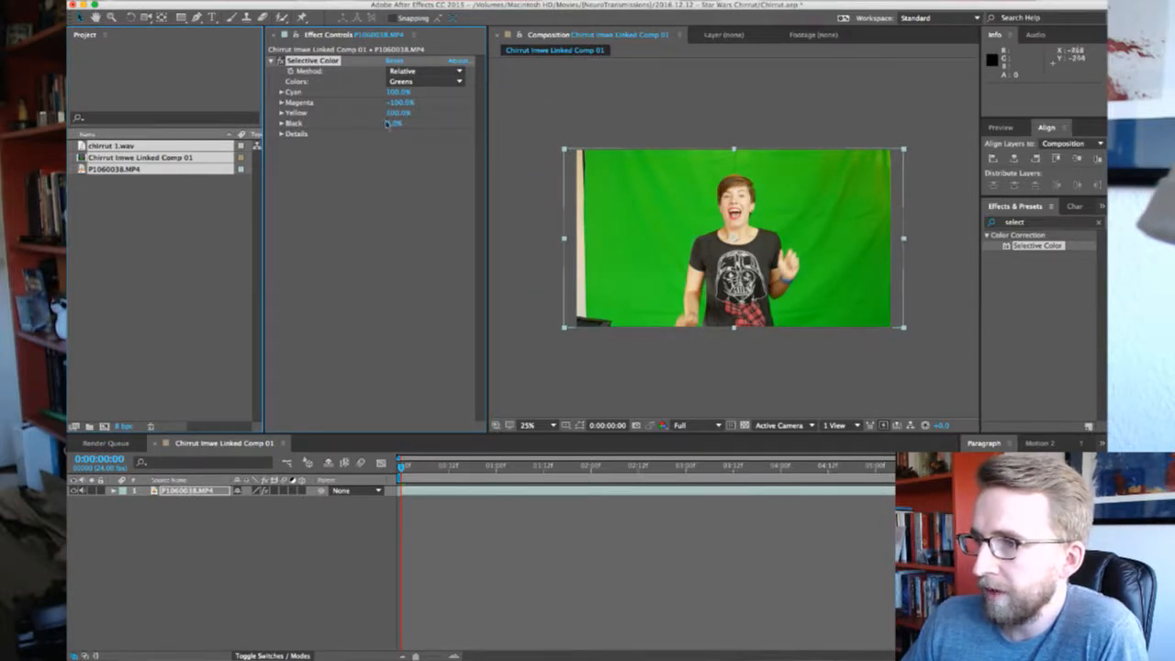
left_click_drag(395, 123, 478, 125)
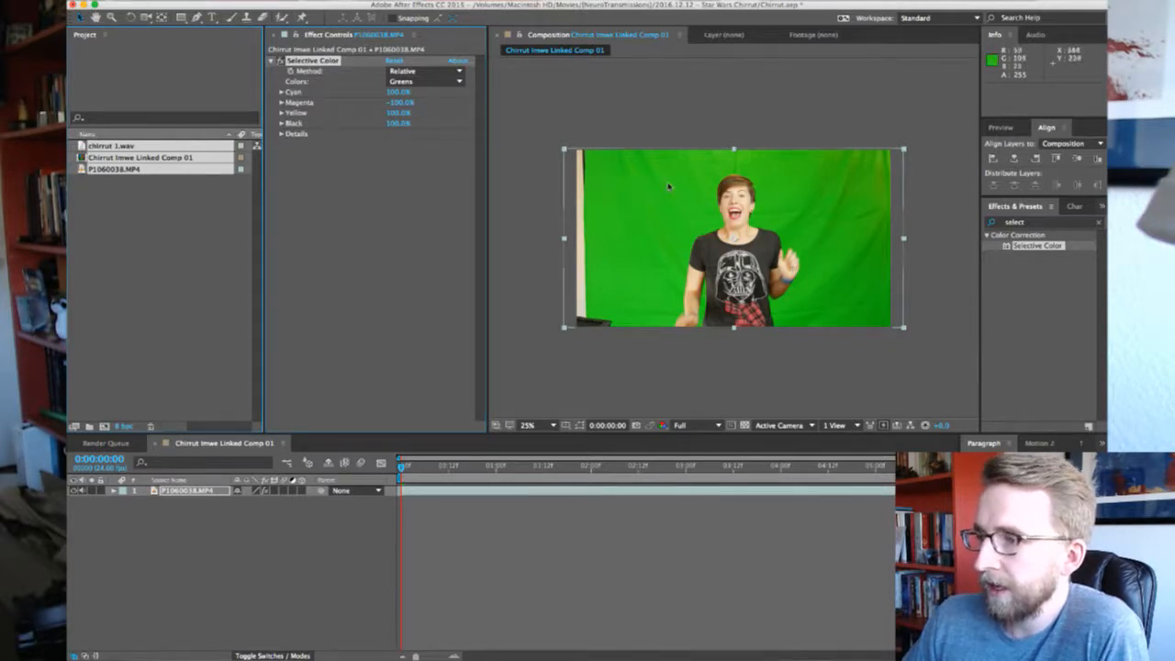
Add a second Selective Color effect set to Greens with Cyan 100%, Magenta -100%, Yellow 100% and Black 100%
left_click_drag(1026, 243, 388, 253)
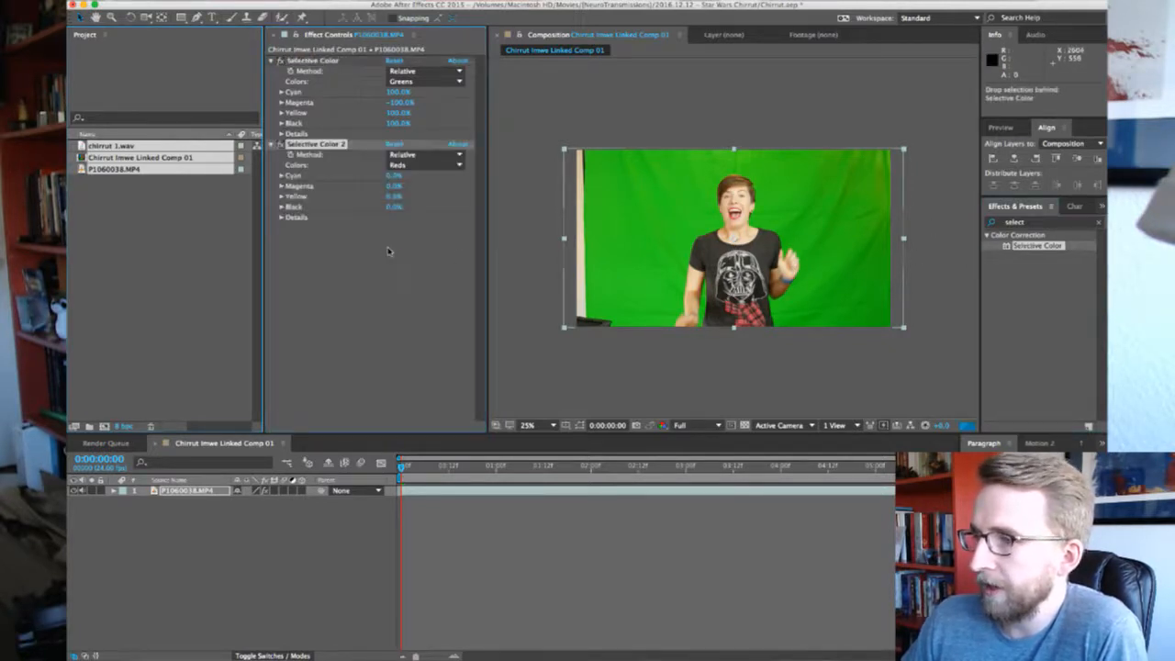
left_click(403, 183)
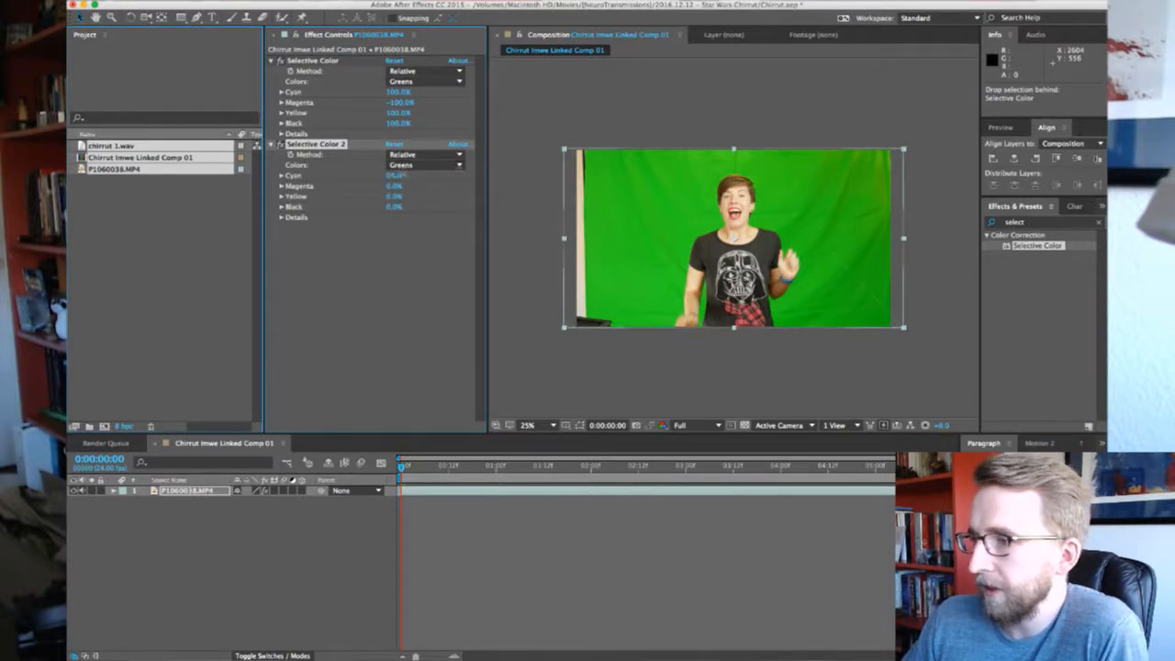
left_click_drag(393, 185, 277, 185)
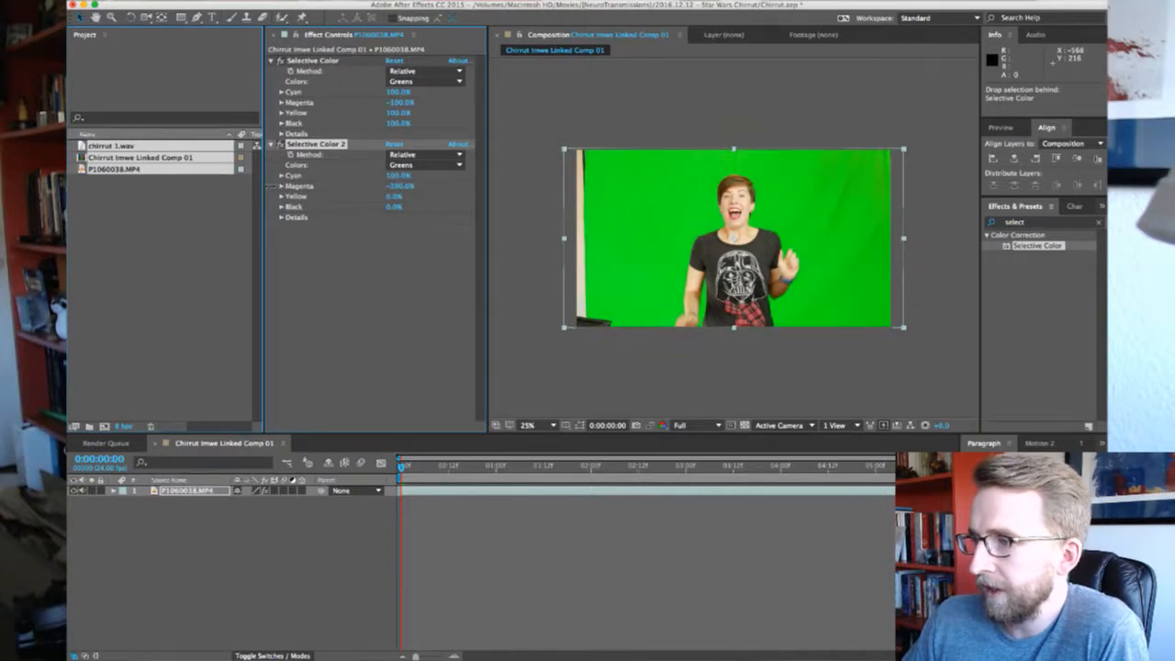
left_click_drag(397, 194, 528, 204)
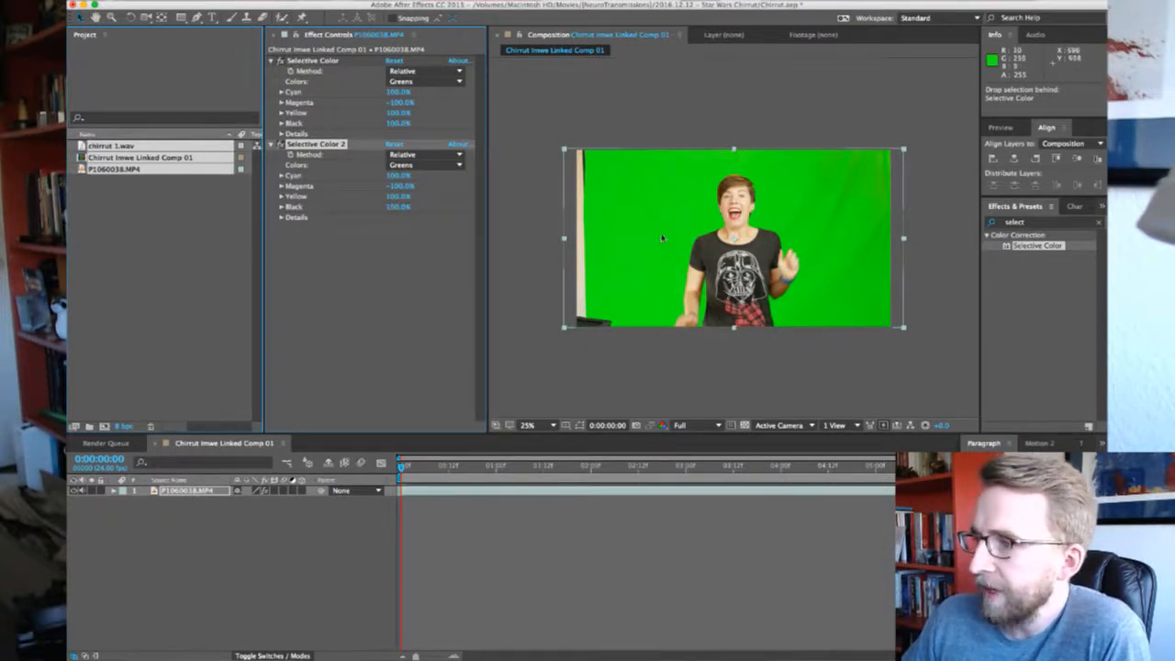
Apply Keylight (1.2) after the two Selective Color effects and sample the green backdrop as its Screen Colour
left_click(1099, 223)
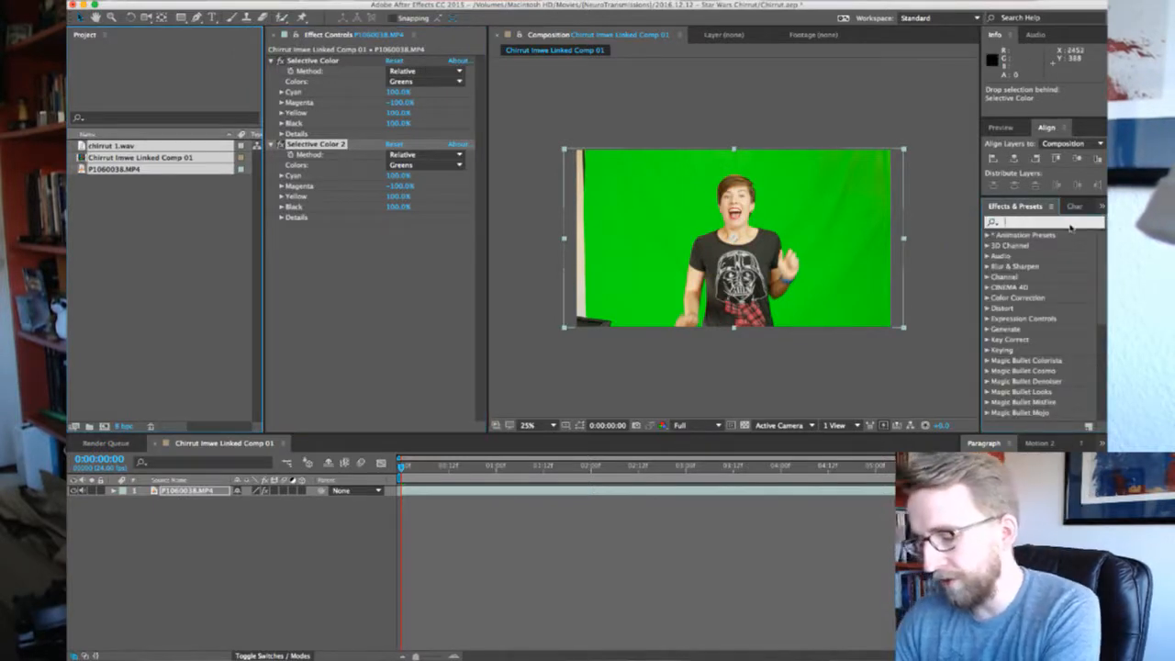
type("keyl")
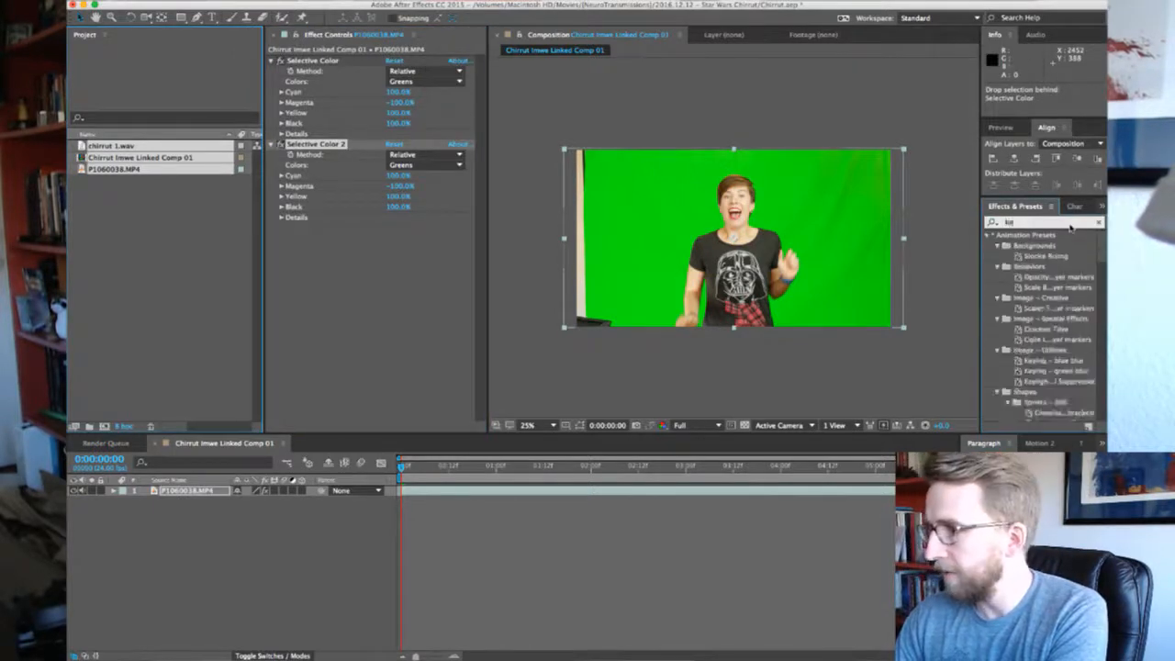
type("i")
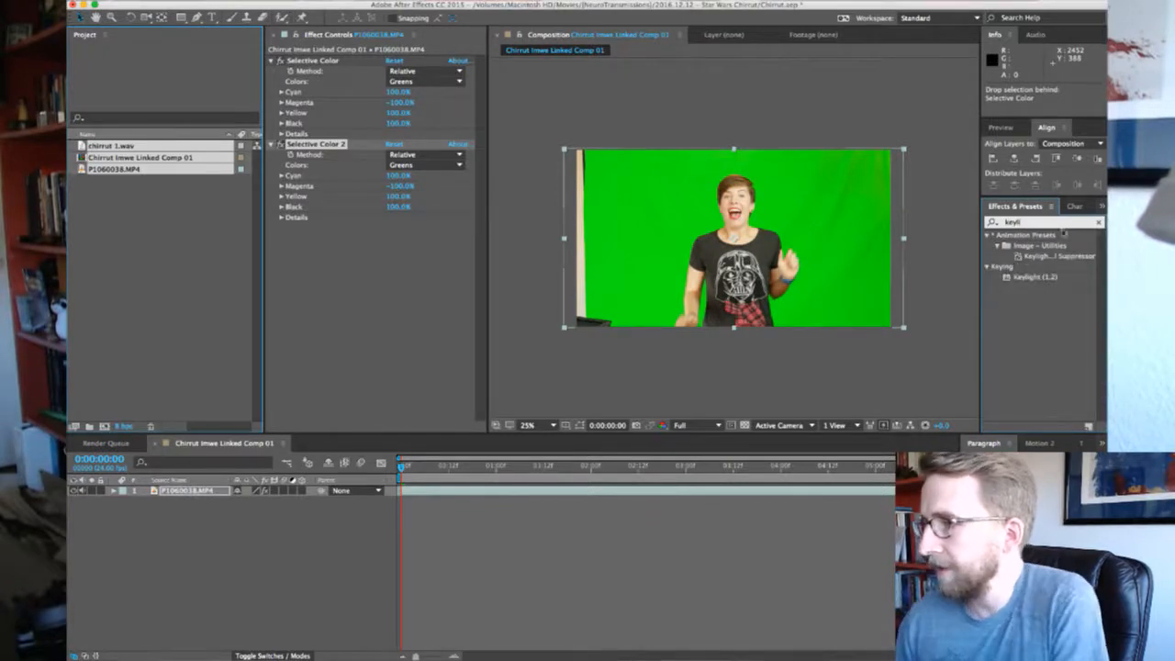
left_click(1063, 279)
left_click_drag(1065, 283, 419, 268)
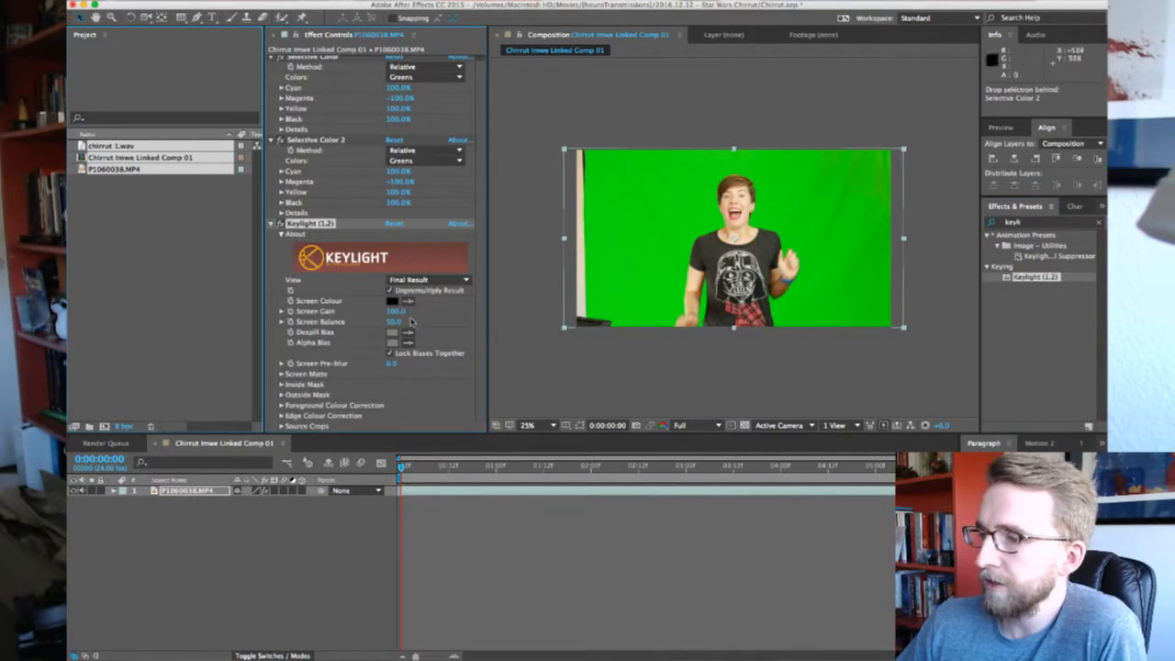
left_click(647, 223)
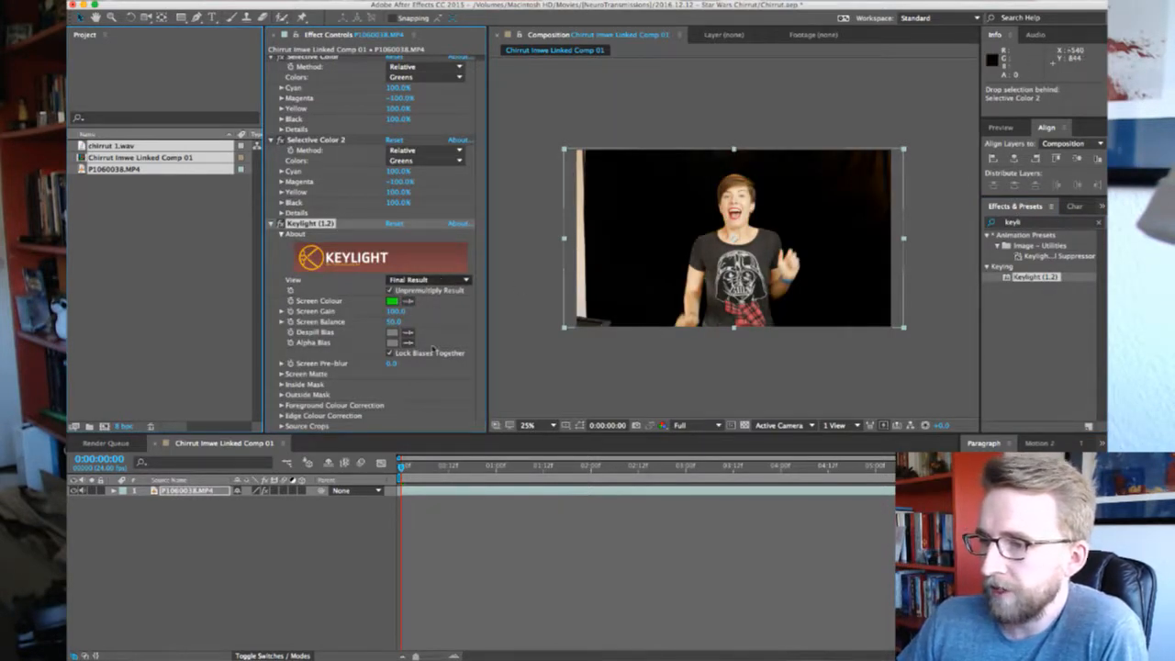
View Keylight's Screen Matte and clean it up with Clip Black 15 and Clip White 87, then check the figure's matte up close
left_click(436, 345)
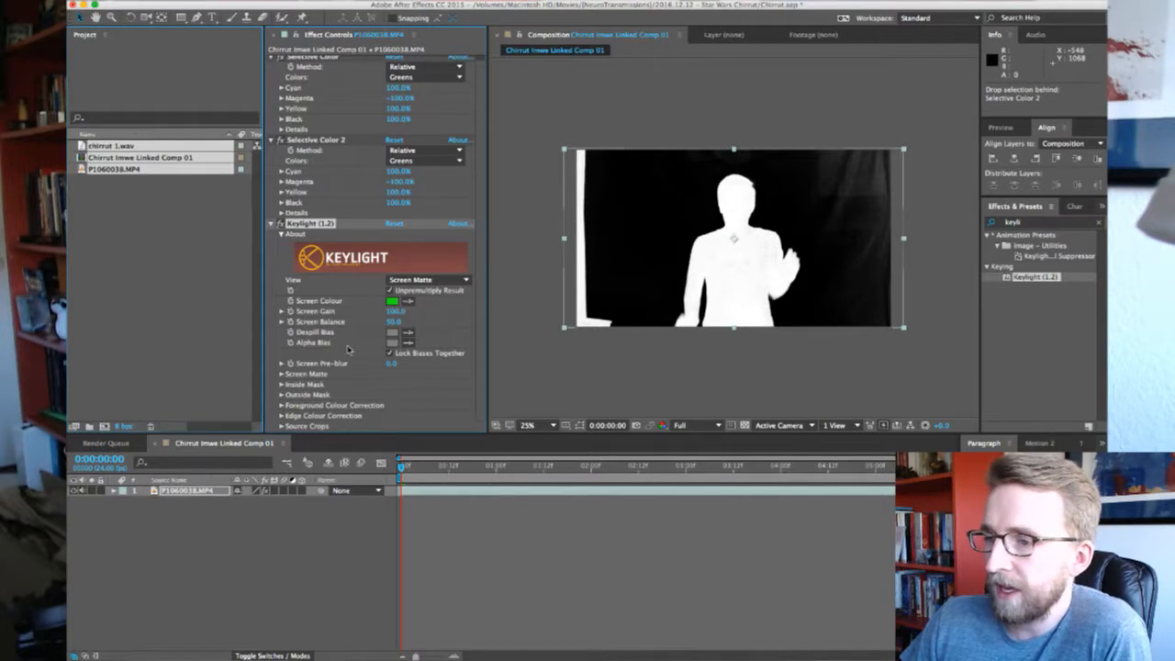
left_click(283, 375)
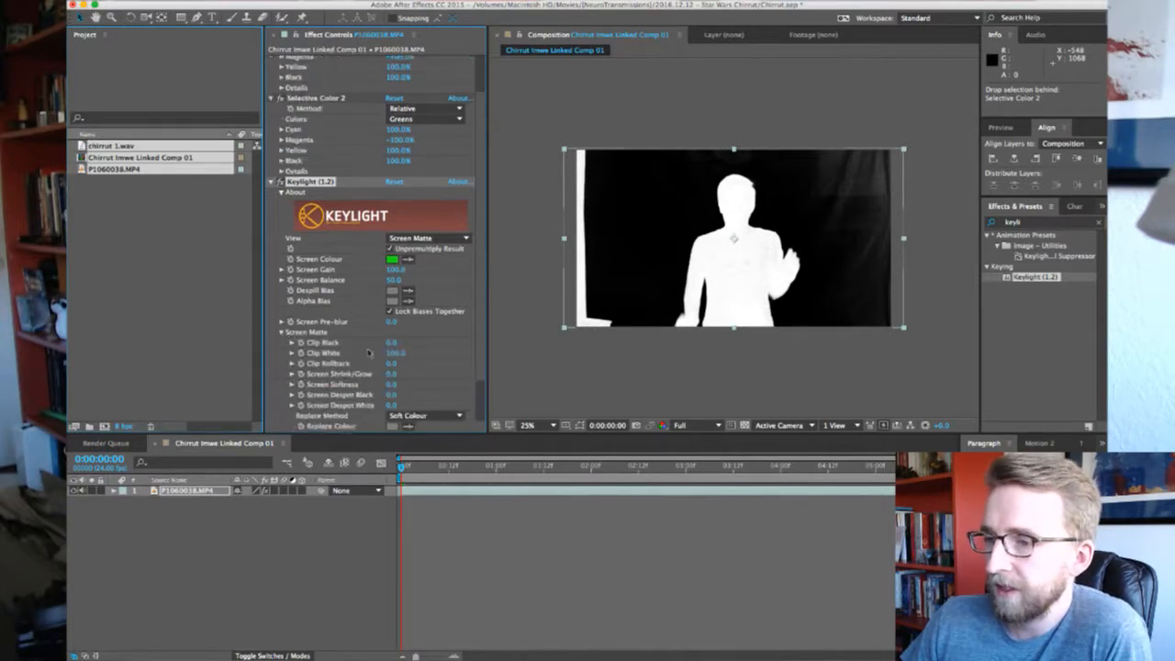
left_click_drag(391, 340, 400, 337)
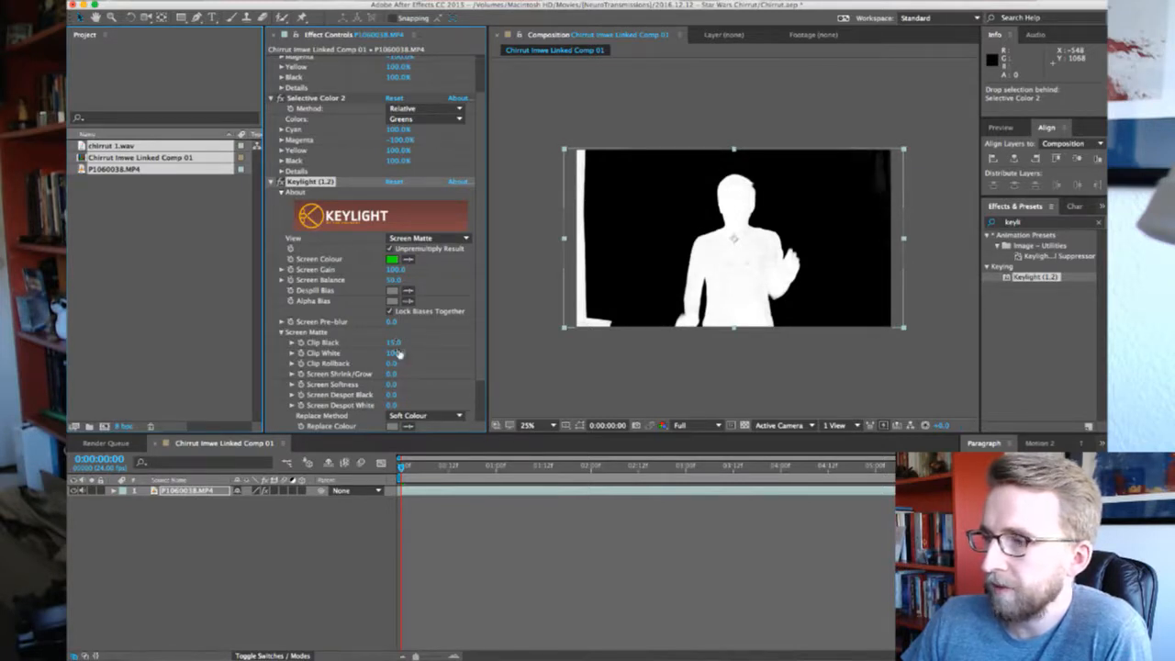
left_click_drag(395, 350, 392, 350)
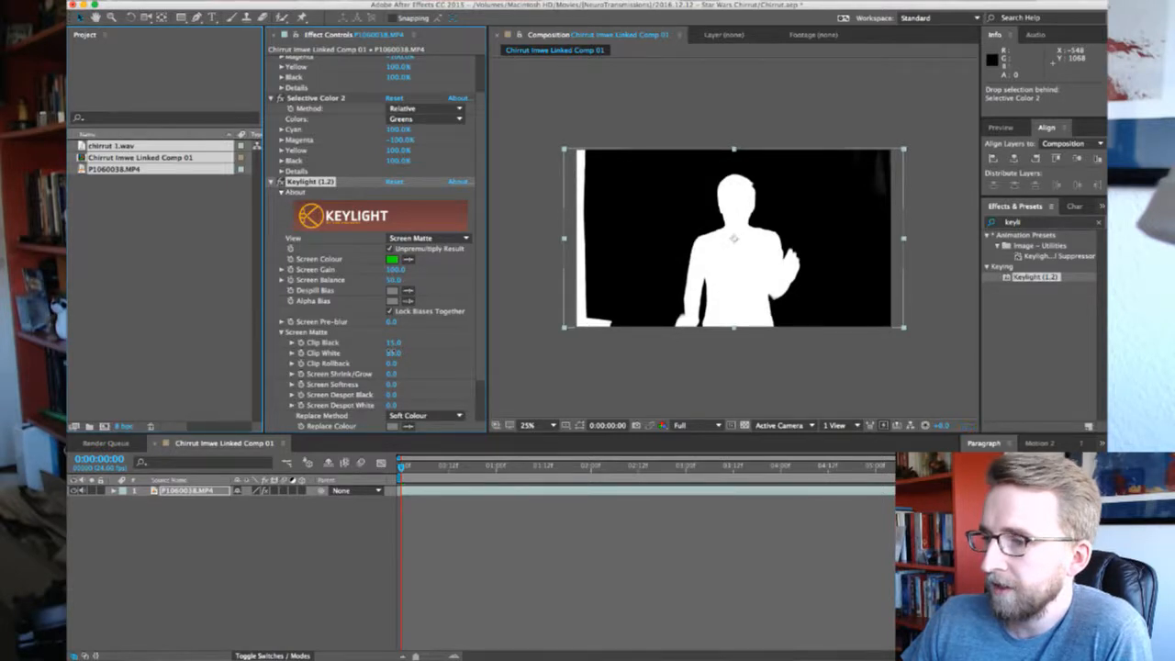
scroll(744, 266, "up", 5)
scroll(745, 266, "down", 2)
scroll(744, 266, "down", 1)
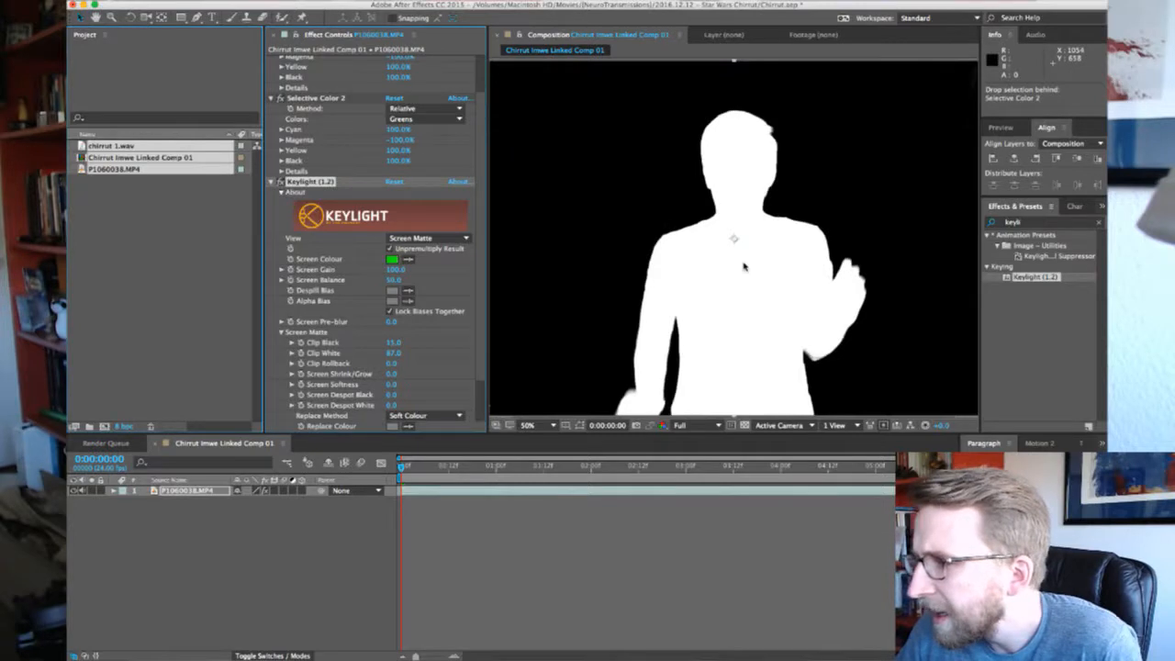
scroll(745, 266, "down", 1)
scroll(744, 266, "up", 1)
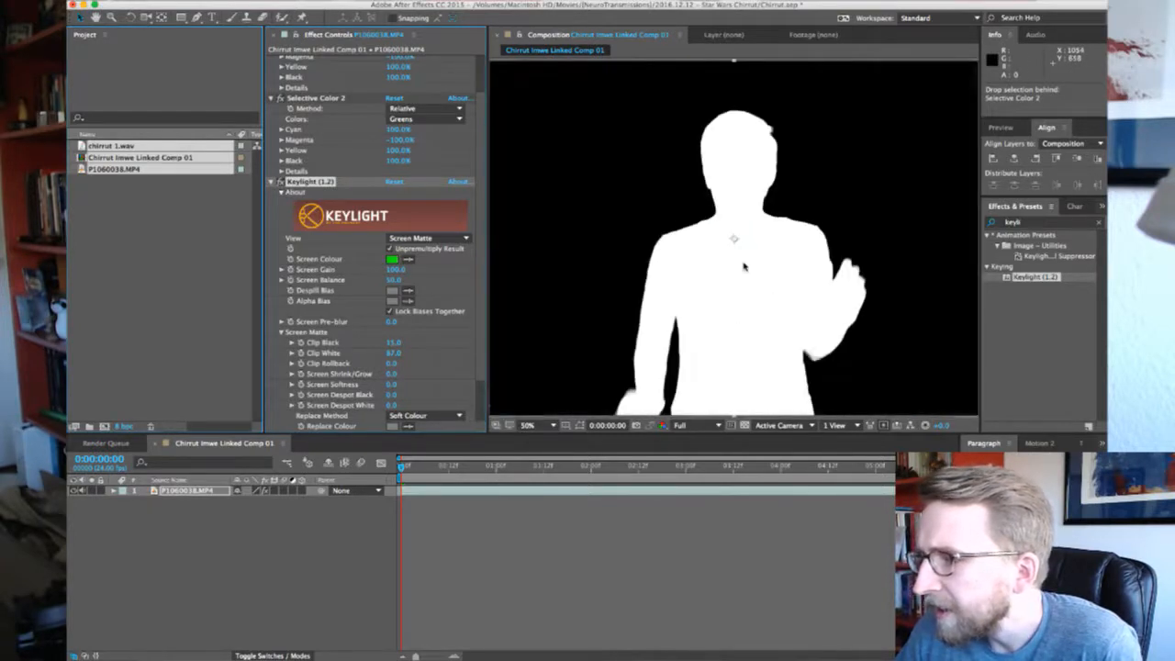
Switch Keylight's view back to Final Result and set the Screen Matte's Clip Rollback to 2.0
scroll(732, 210, "down", 3)
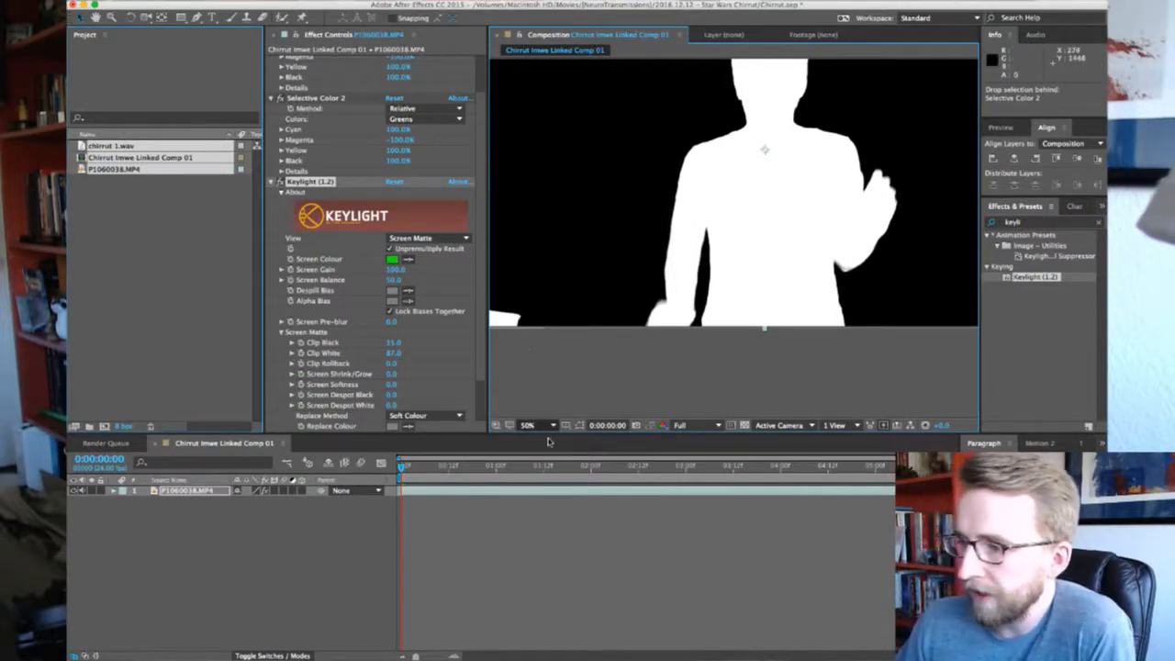
key("shift+slash")
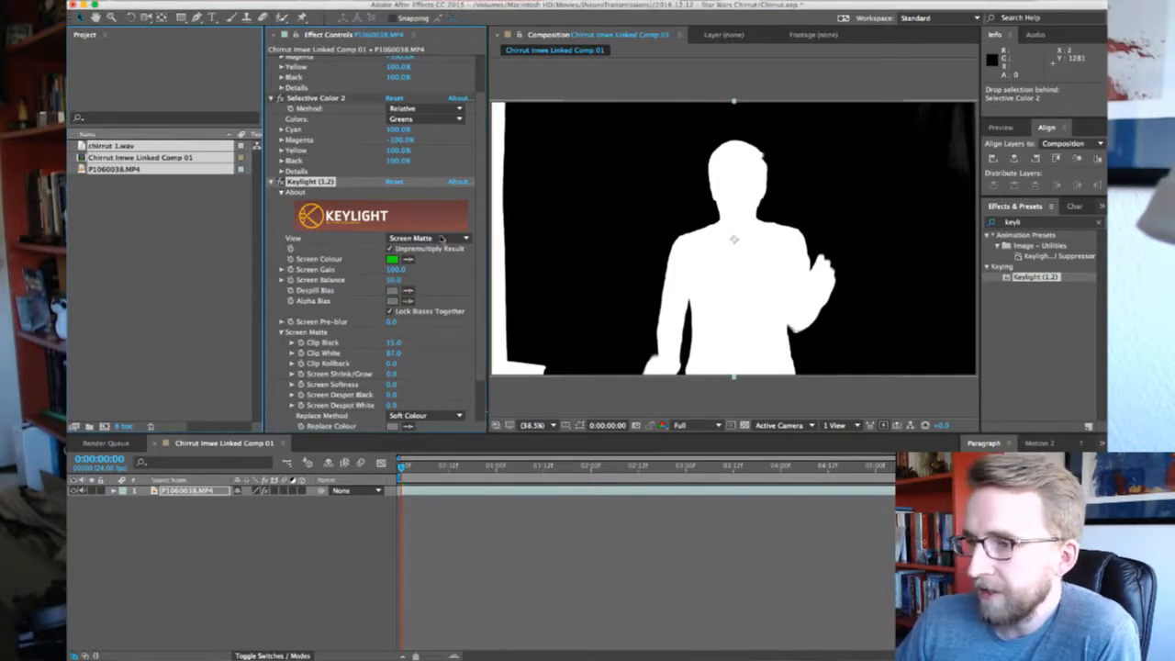
left_click(432, 367)
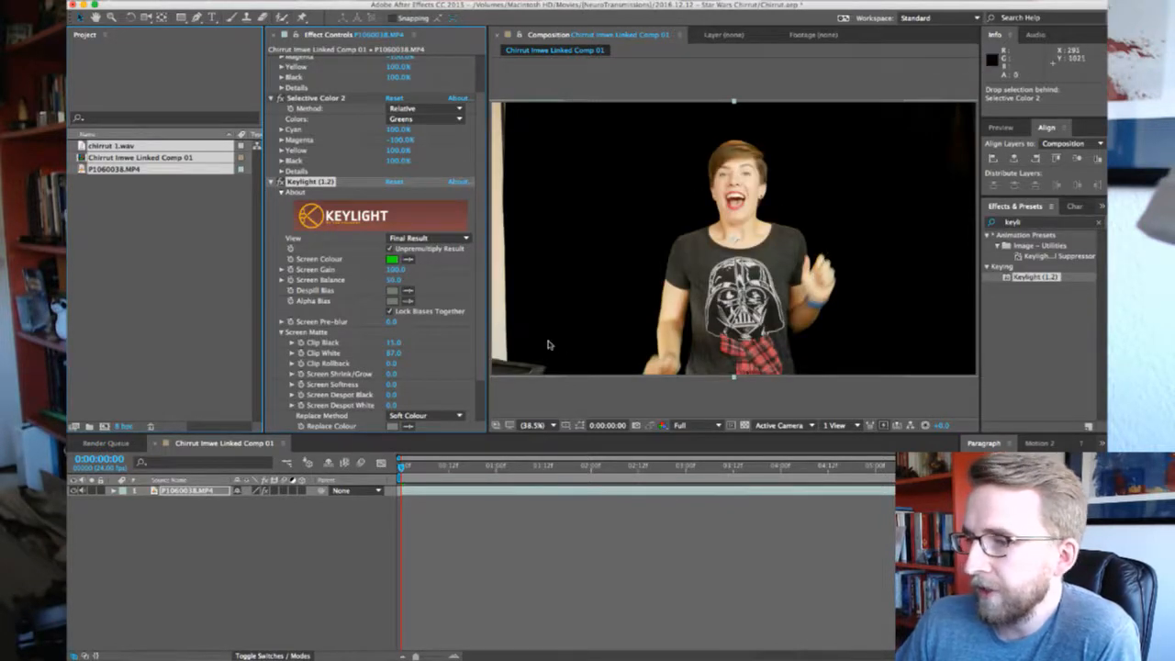
scroll(343, 359, "down", 1)
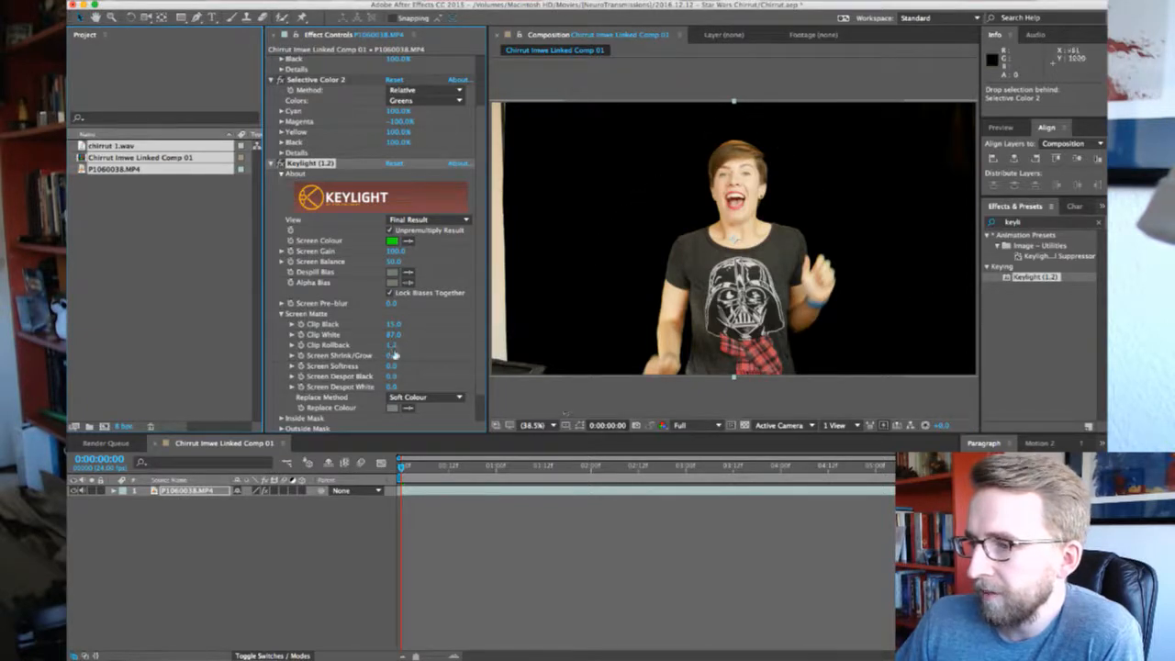
left_click_drag(395, 341, 398, 338)
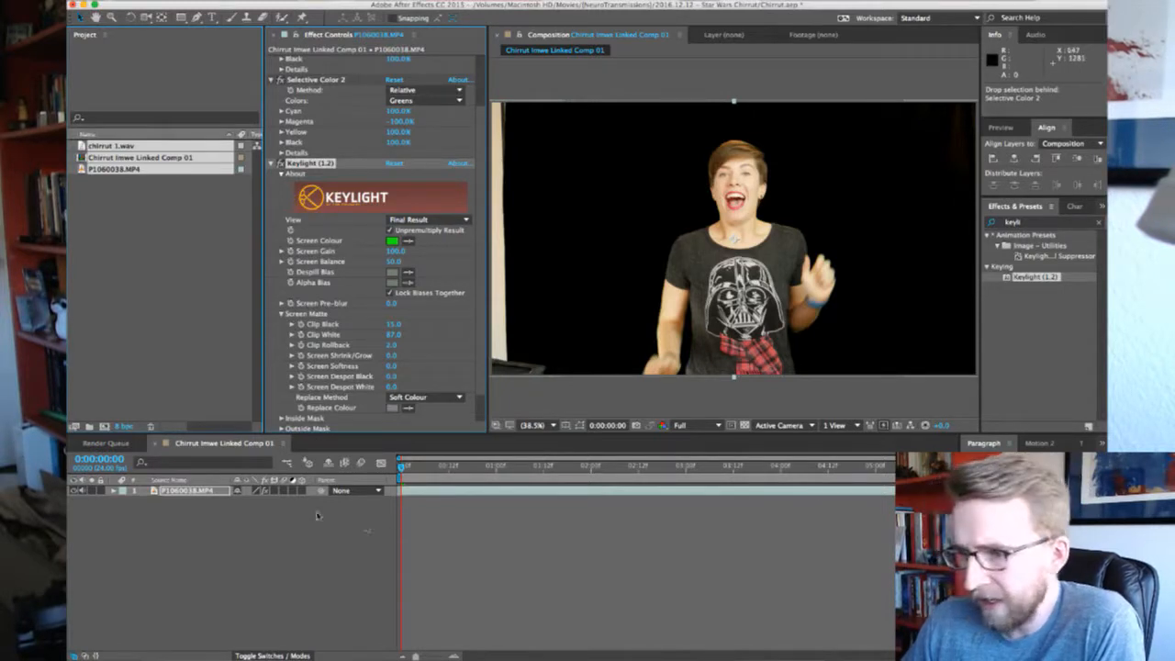
Shift the P1060038.MP4 layer horizontally to an X position of about 988, keeping both edges of the frame covered
left_click(213, 492)
key("p")
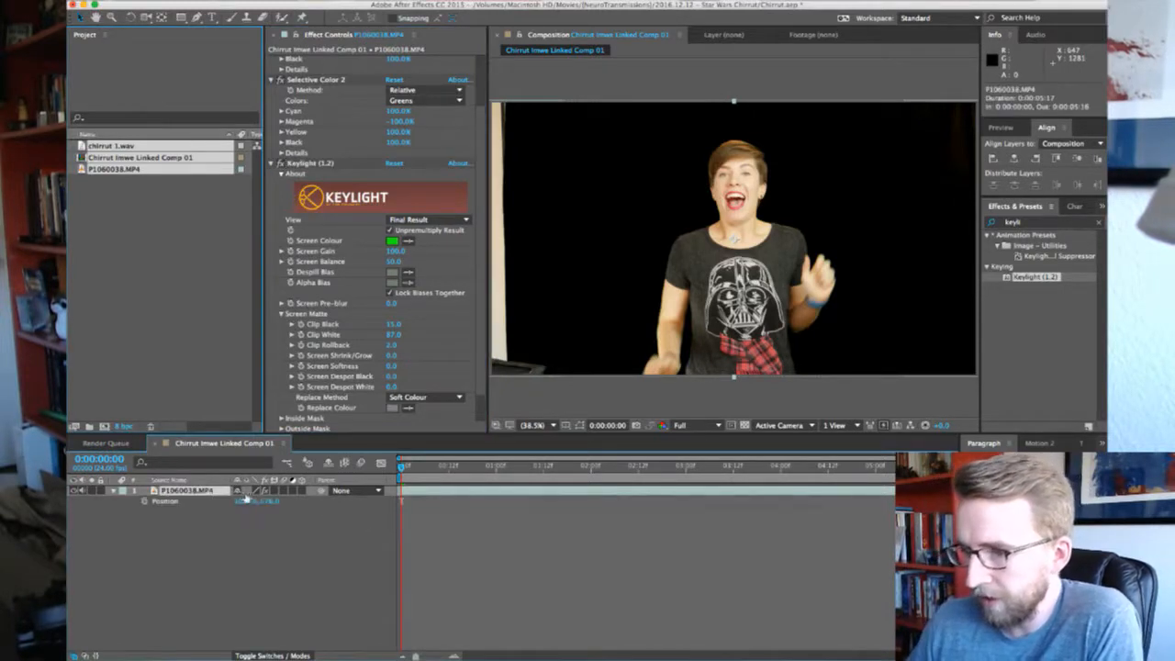
left_click_drag(867, 309, 846, 309)
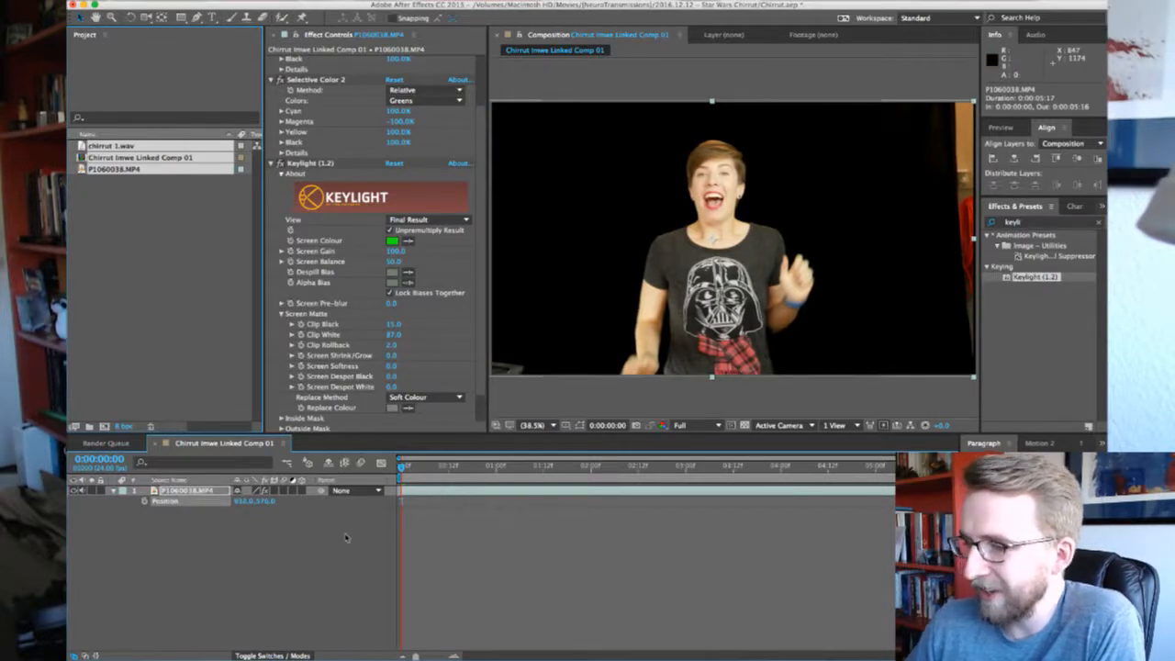
left_click_drag(240, 499, 281, 494)
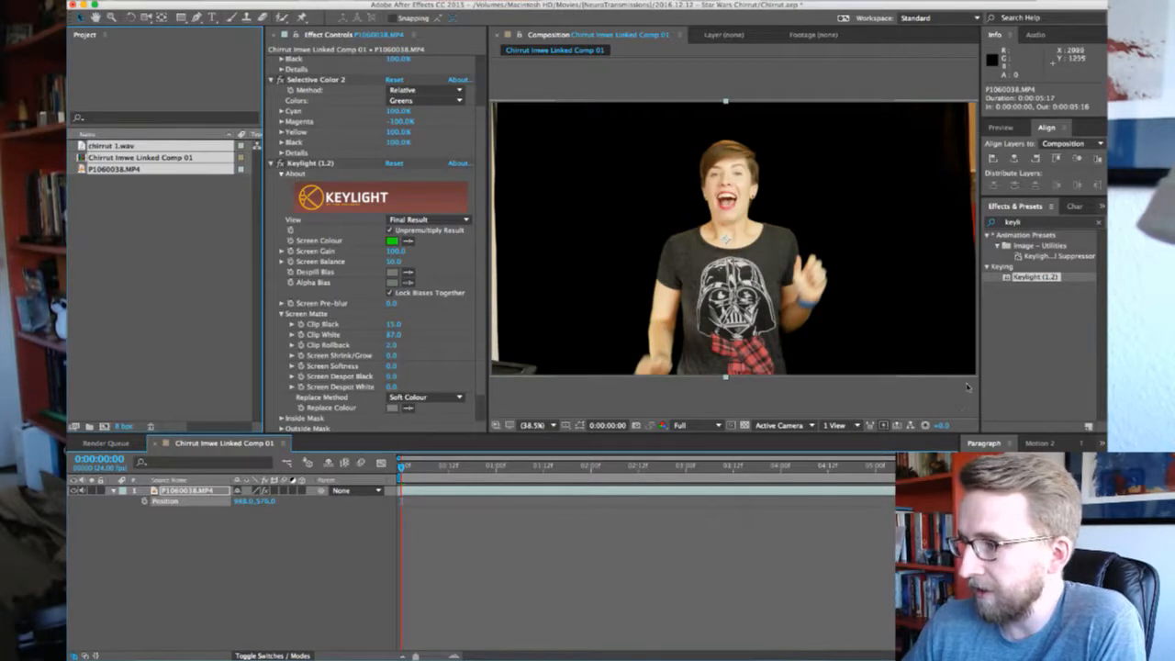
Draw a closed Pen mask on the footage layer around the performer, excluding the side strips and the object in the lower-left corner
left_click(197, 18)
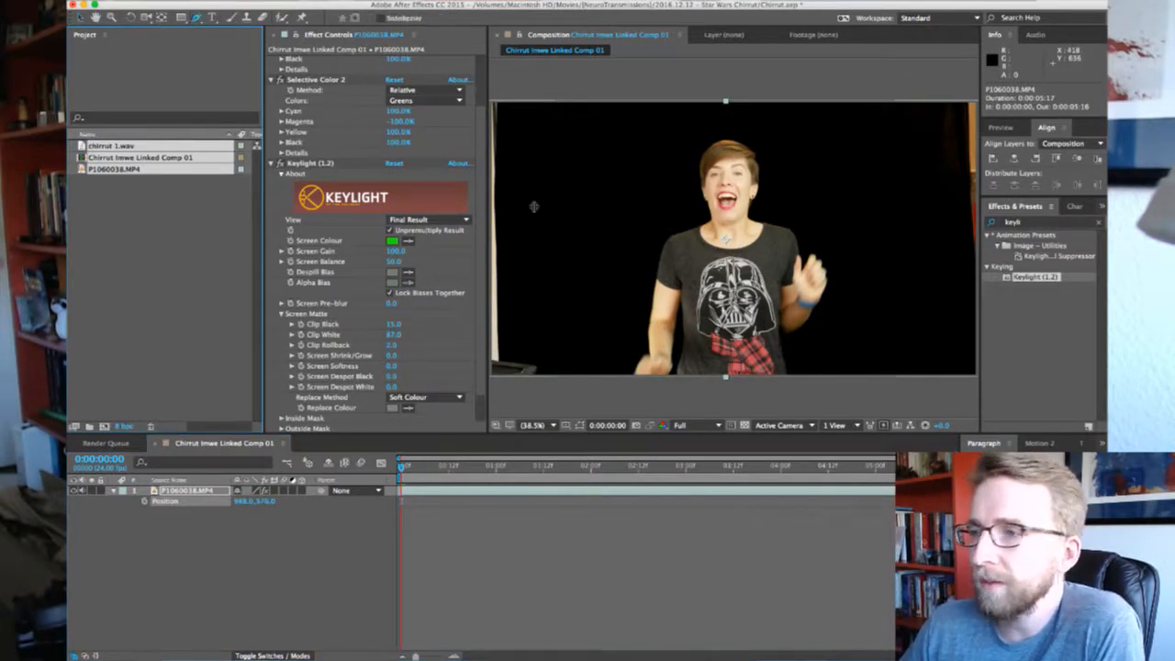
left_click(502, 93)
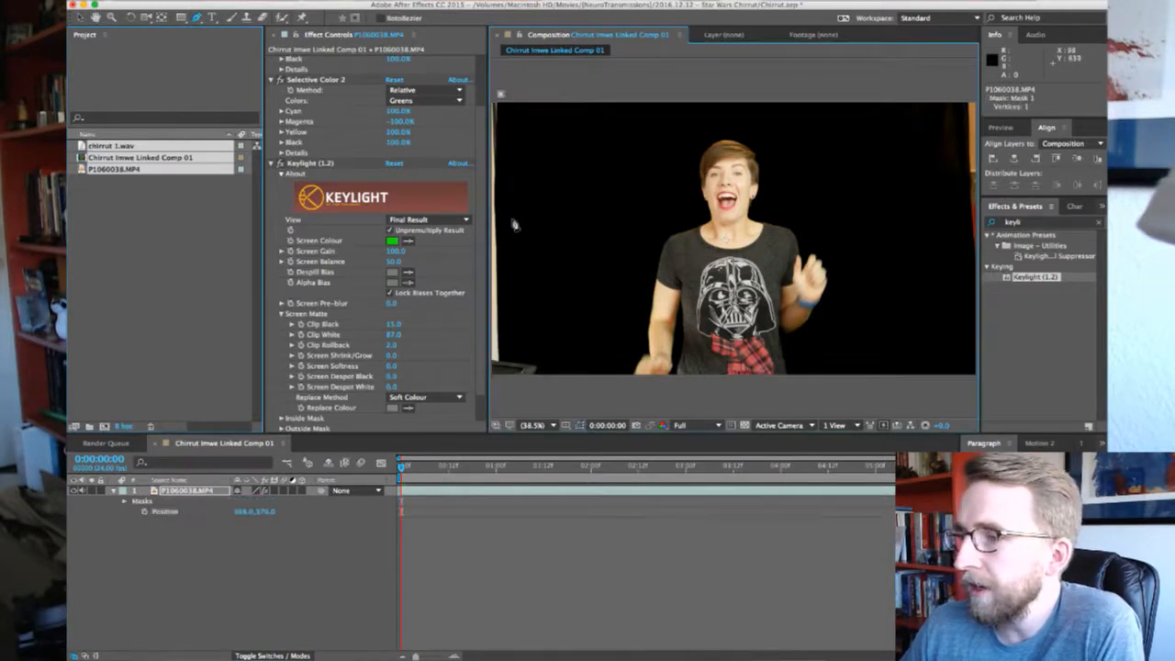
left_click(503, 358)
left_click(546, 365)
left_click(533, 395)
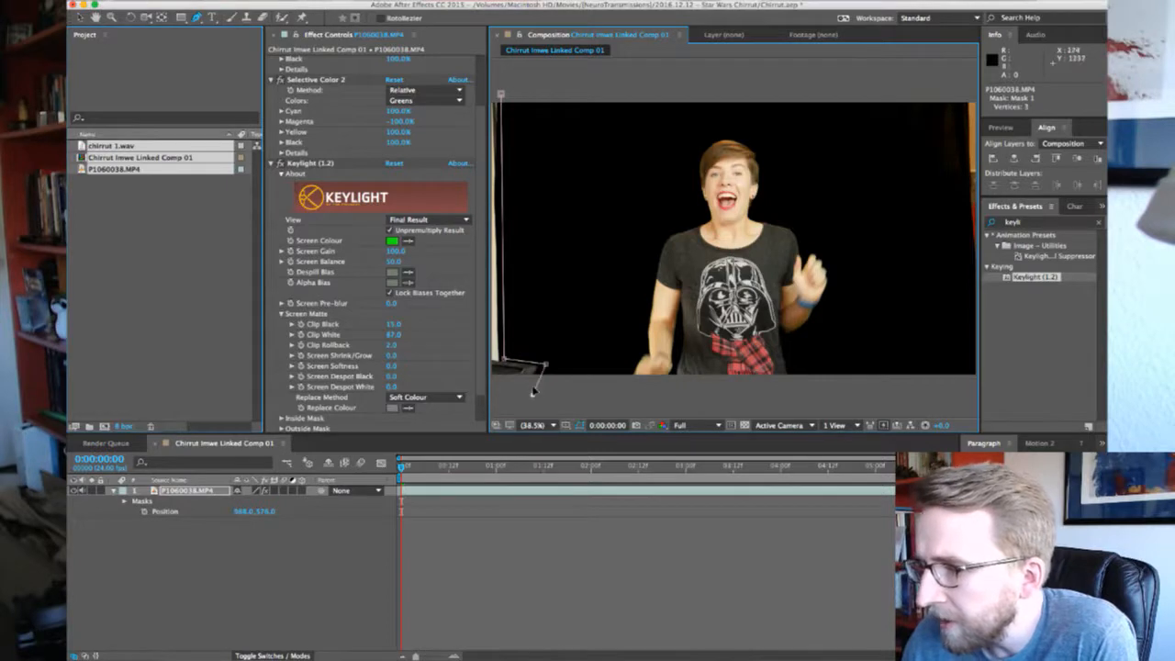
left_click(977, 382)
left_click(963, 88)
left_click(502, 93)
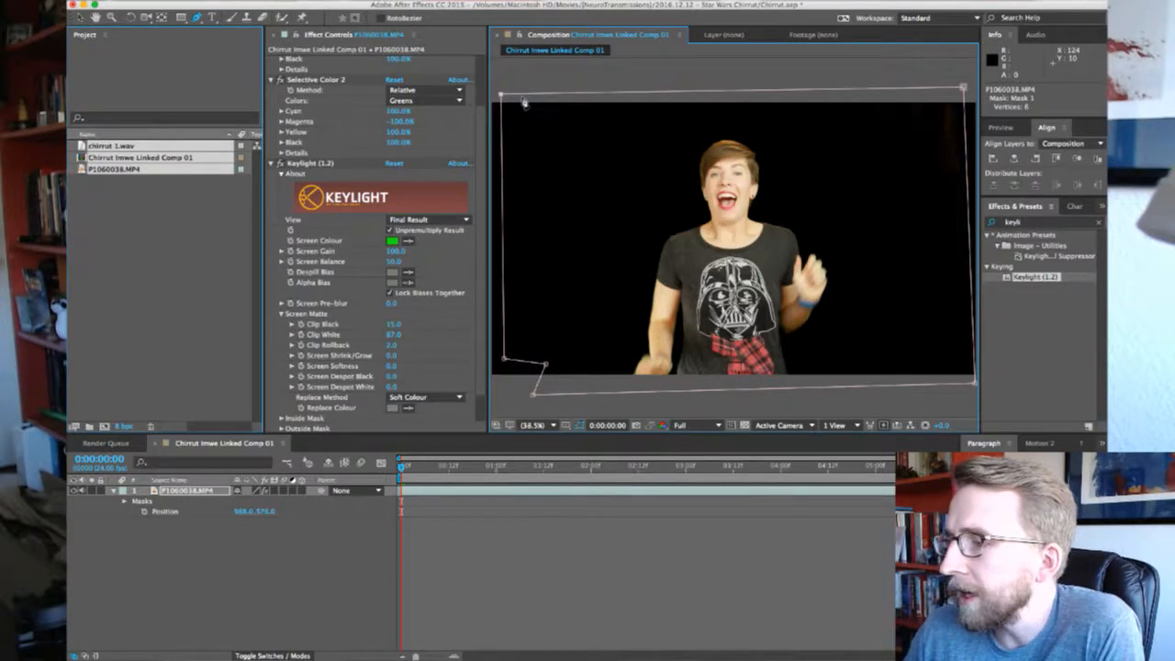
left_click(285, 552)
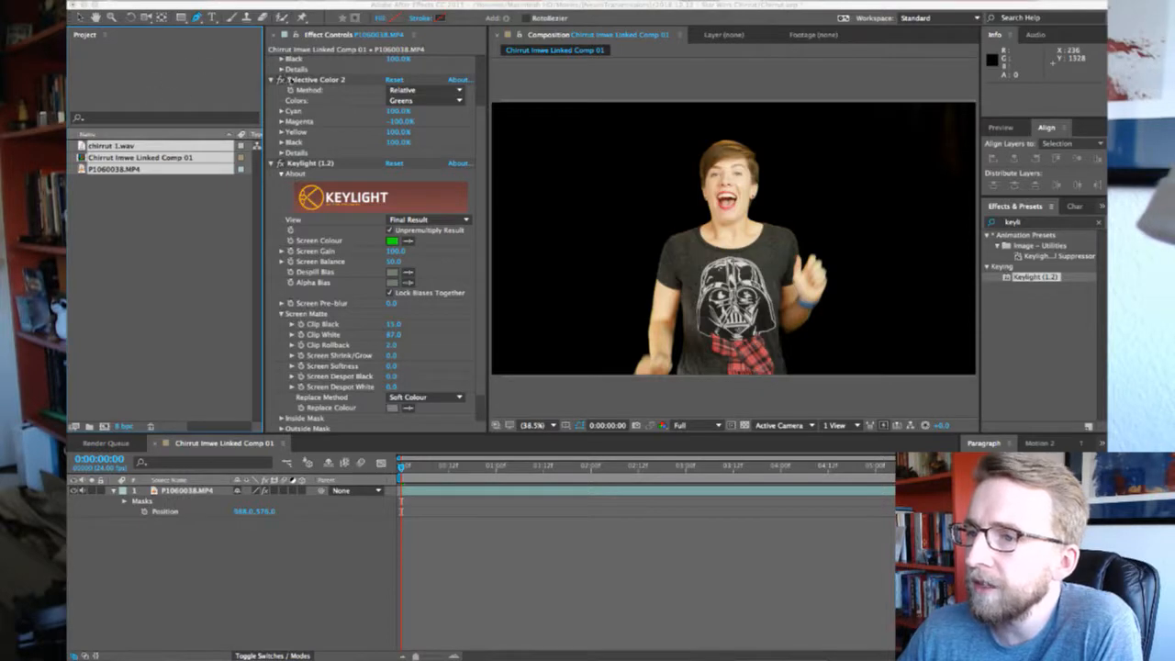
Add a red solid beneath the footage layer and scale it to 173% so it fills the frame
left_click(252, 298)
left_click_drag(173, 493, 184, 542)
key("s")
left_click_drag(259, 533, 302, 533)
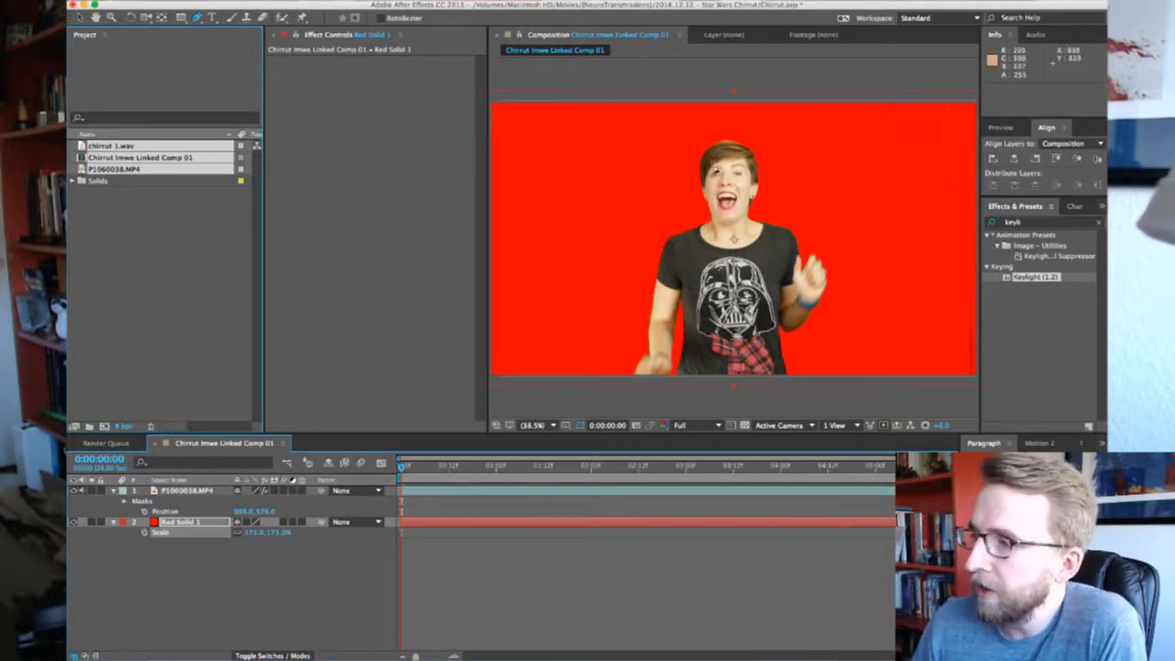
Examine the keyed edges around the performer's face, shoulders and hand up close against the red backdrop
key("v")
scroll(744, 303, "up", 3)
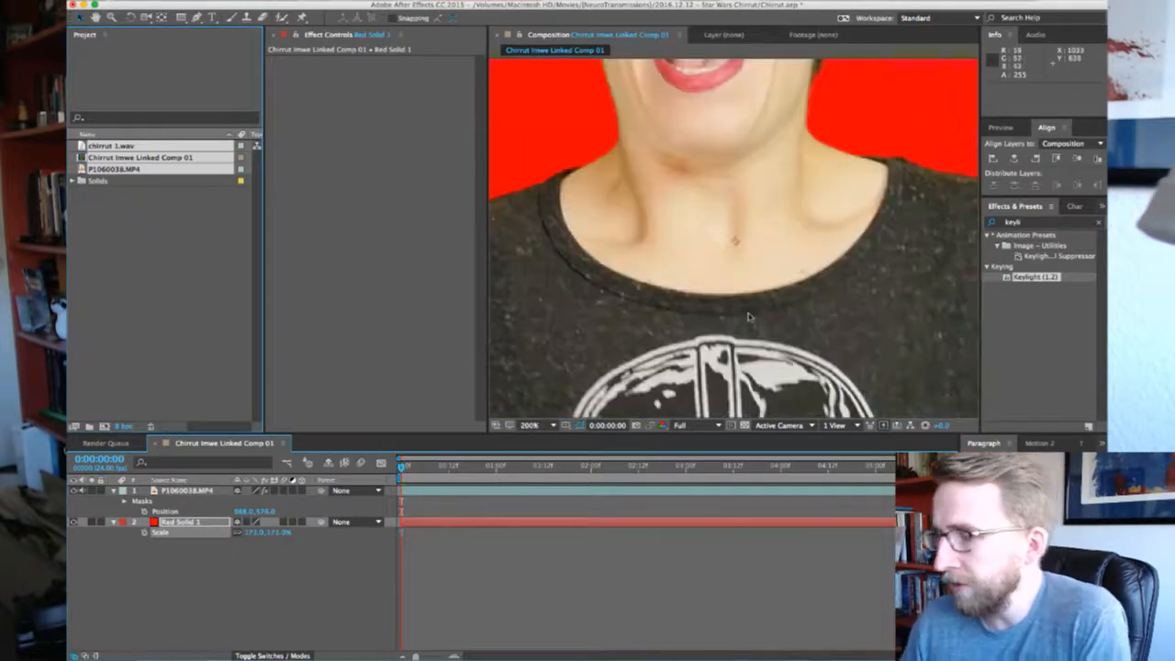
key("space")
left_click_drag(769, 292, 559, 254)
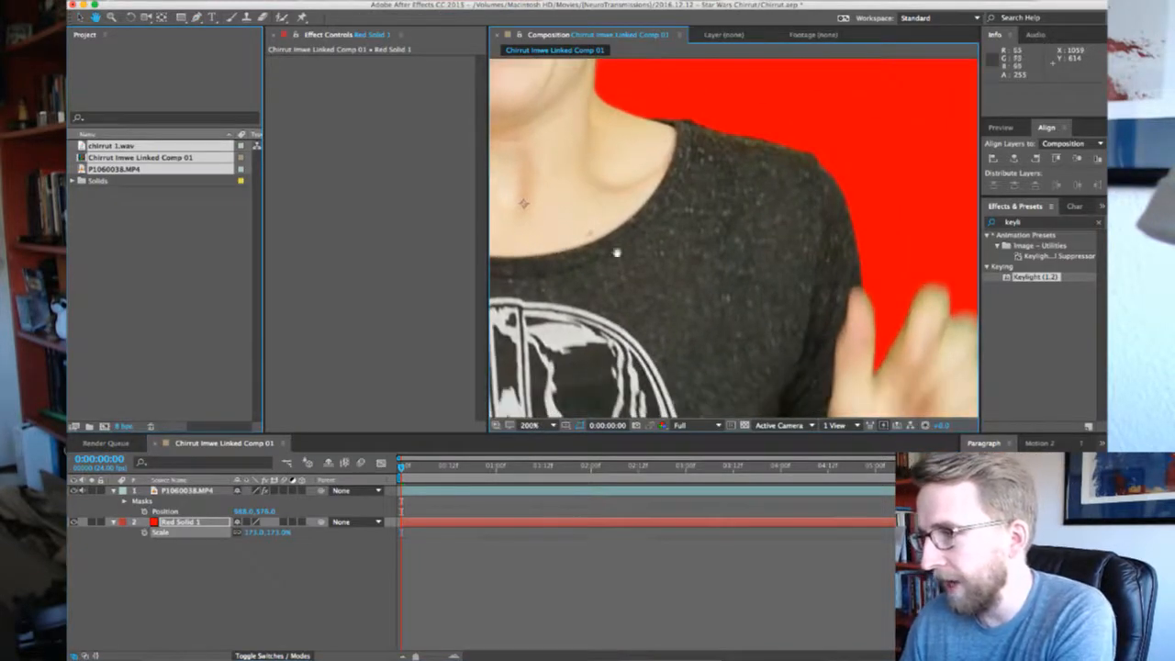
left_click_drag(787, 271, 972, 648)
left_click_drag(971, 554, 1116, 347)
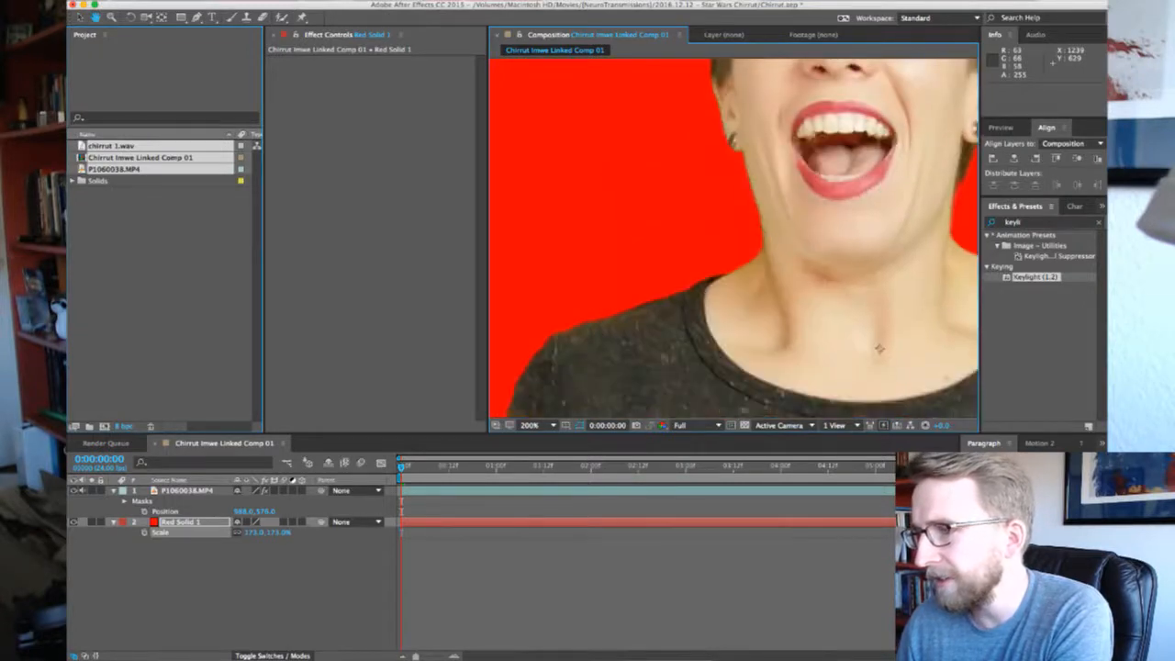
scroll(874, 347, "down", 1)
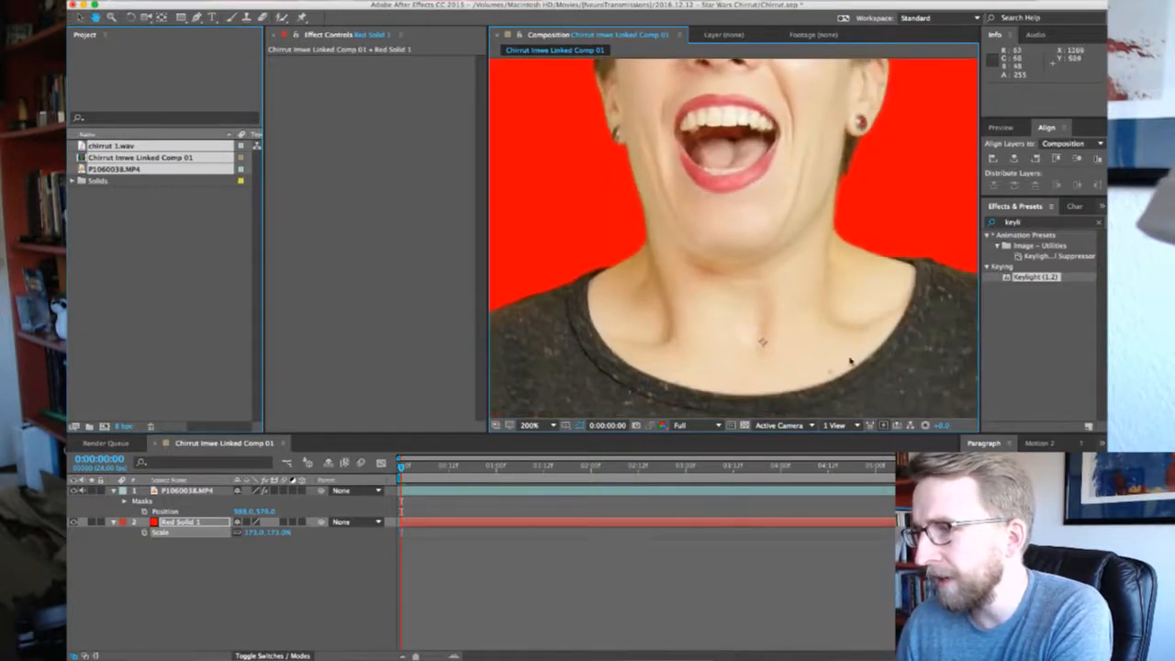
scroll(858, 362, "down", 1)
left_click_drag(846, 365, 845, 326)
scroll(846, 326, "down", 1)
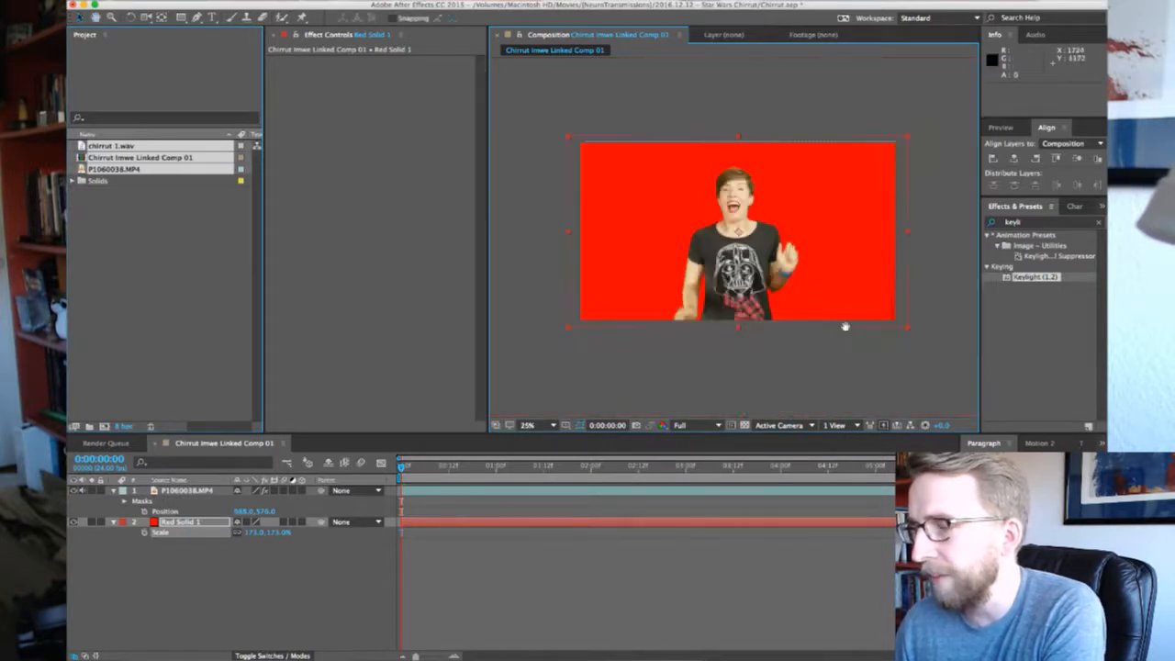
scroll(845, 326, "up", 1)
scroll(845, 326, "down", 1)
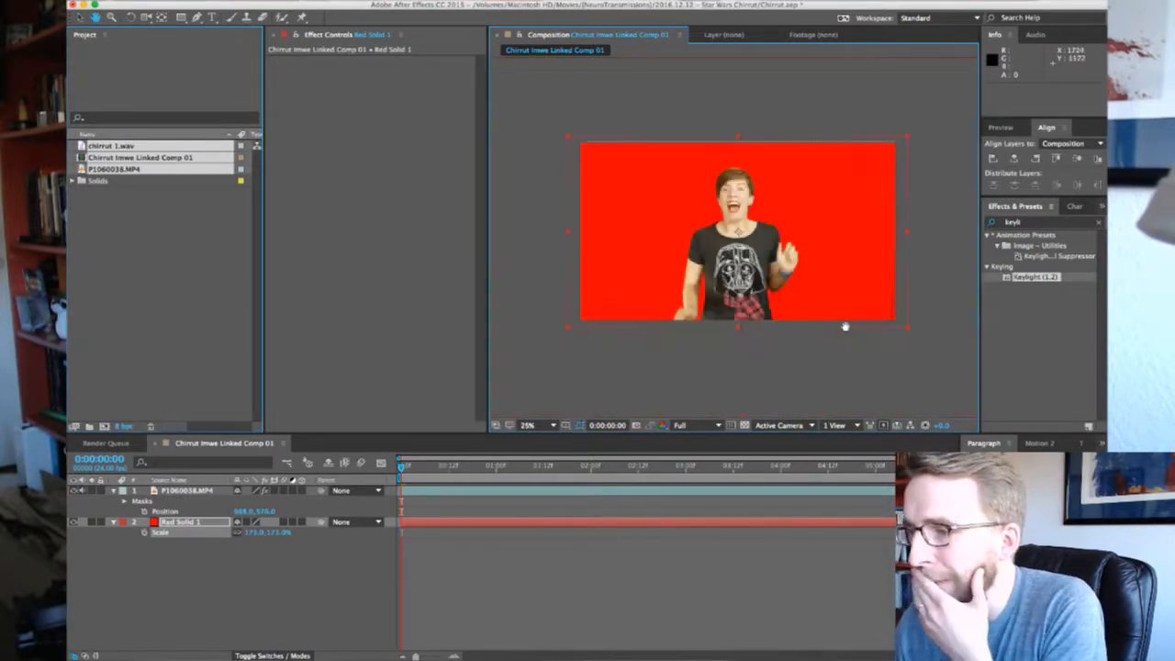
left_click(553, 426)
left_click(560, 435)
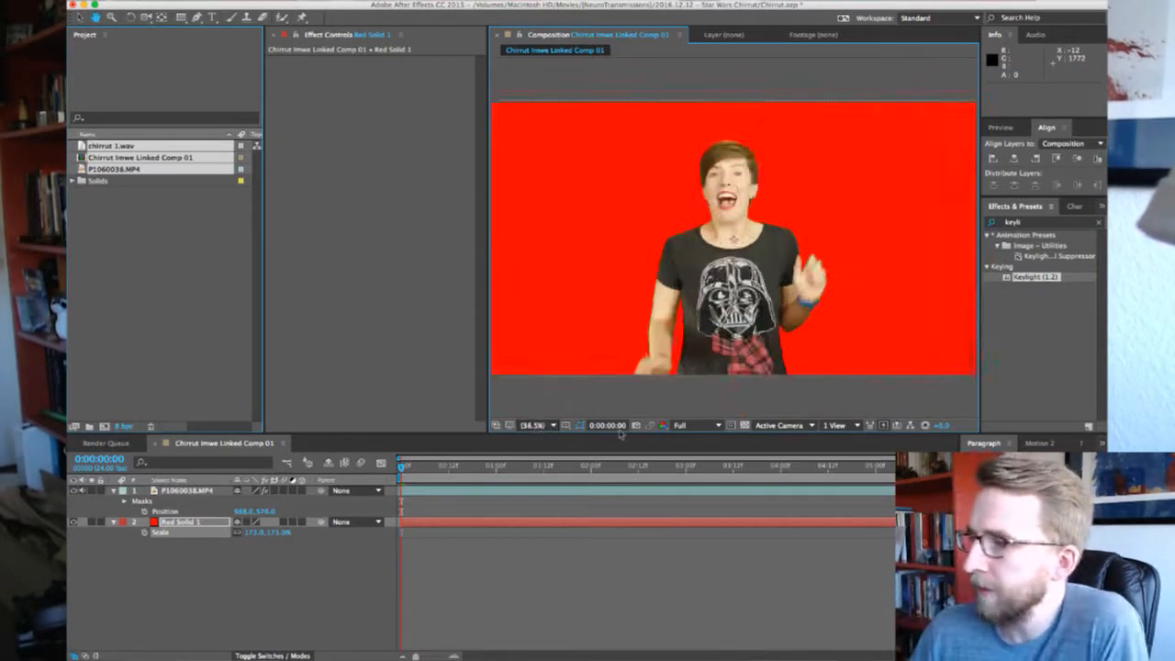
Delete the red solid layer from the composition
left_click(193, 525)
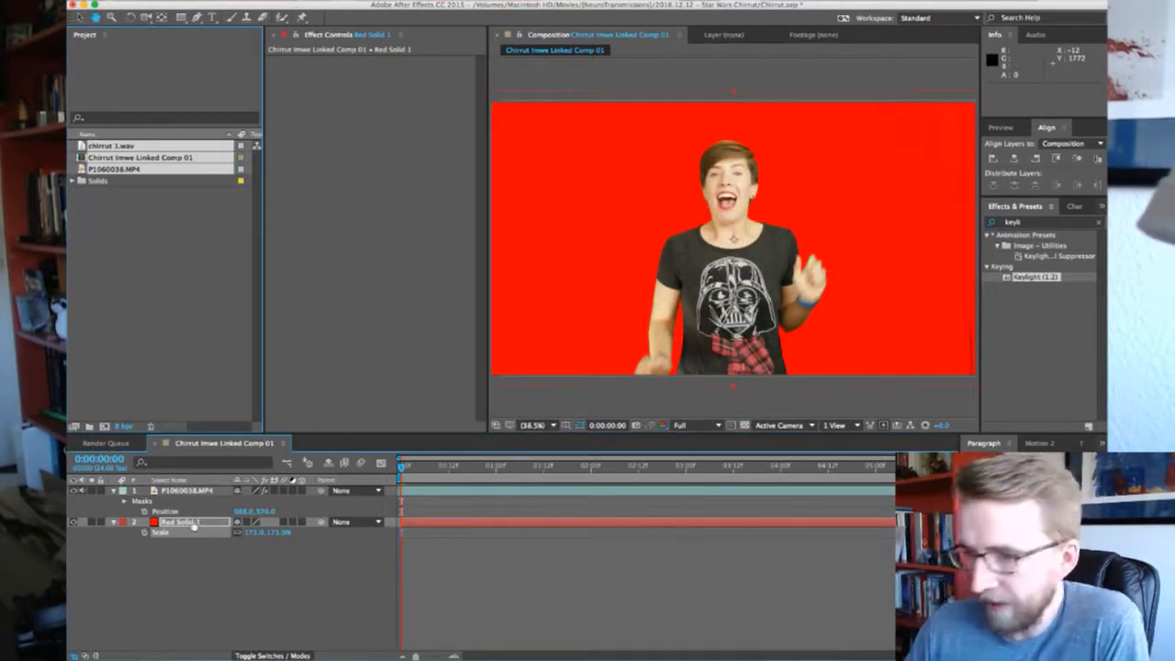
key("v")
left_click(196, 523)
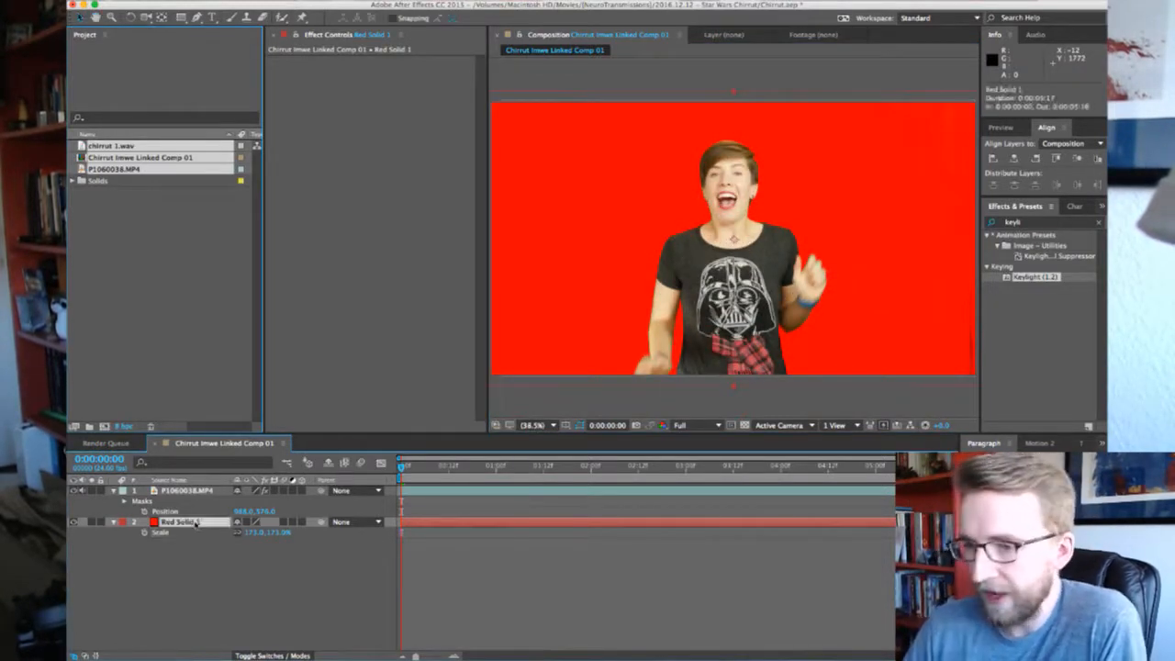
key("Delete")
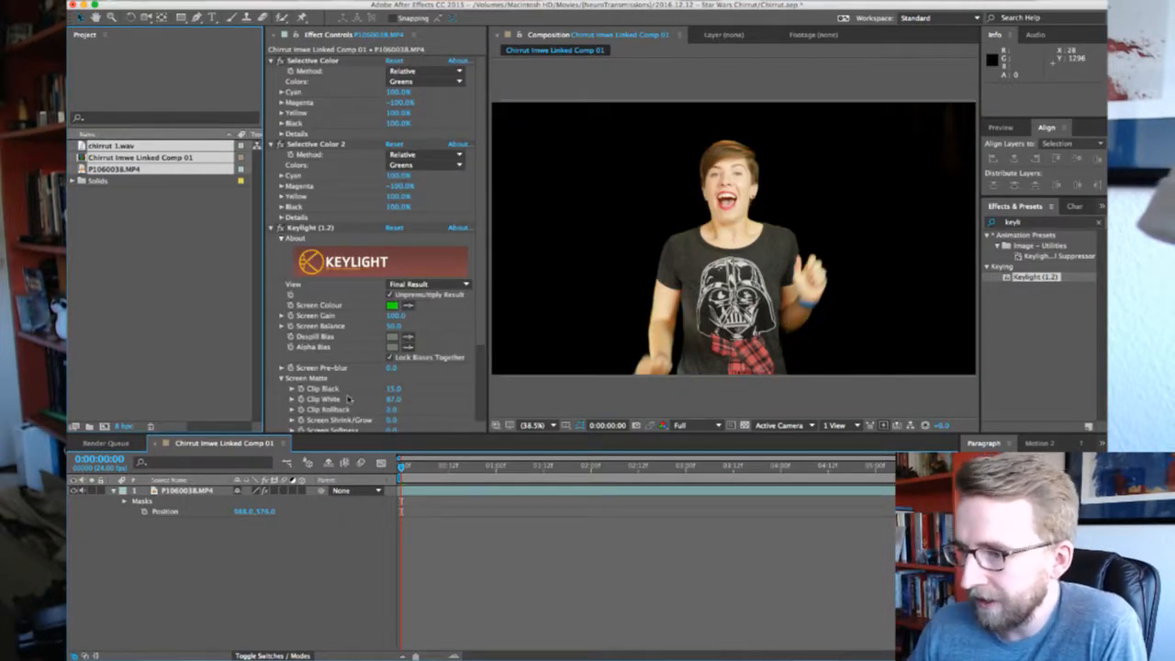
Set Keylight's Replace Method to Hard Colour, toggling the change through undo and redo to compare
scroll(348, 398, "down", 5)
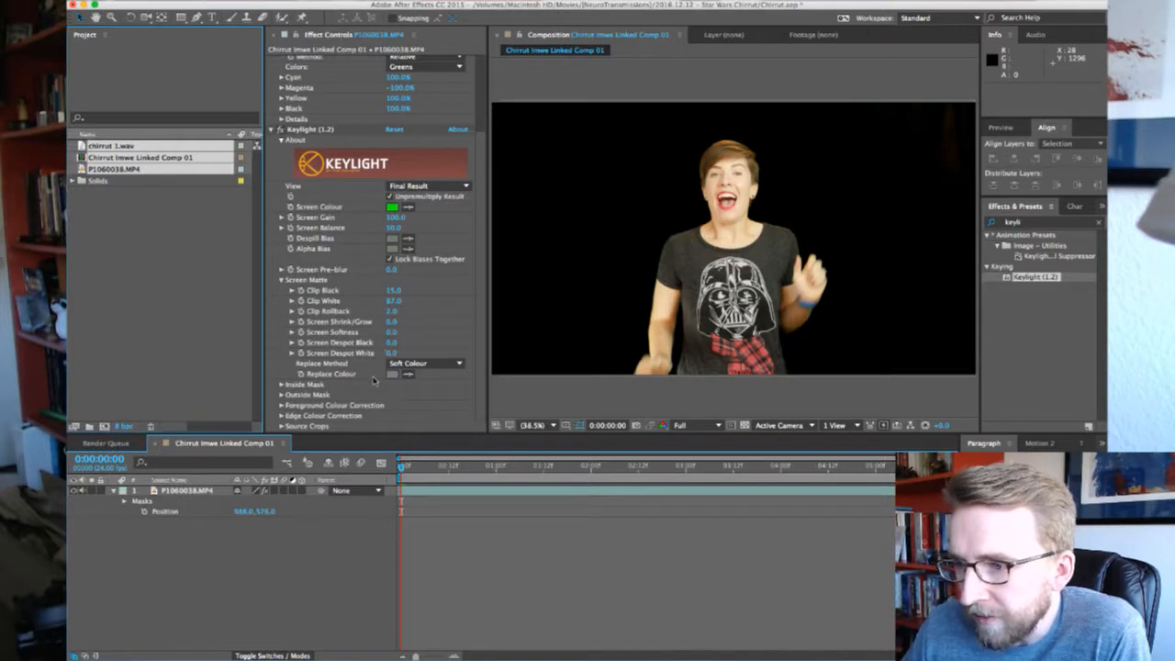
left_click(426, 364)
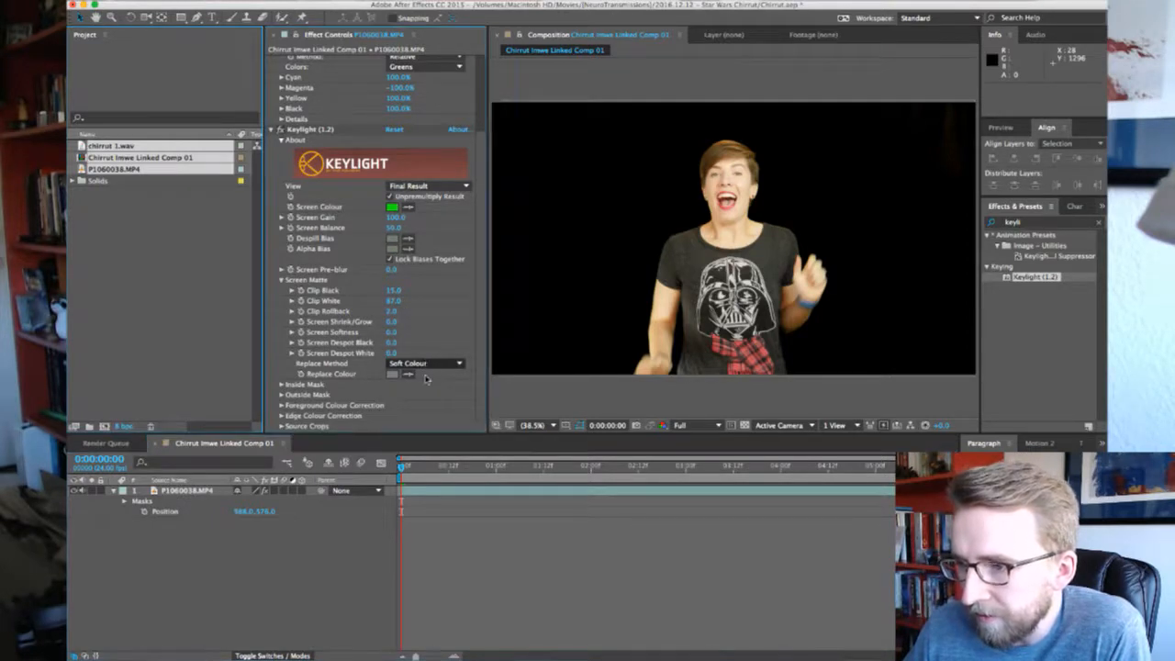
left_click(426, 398)
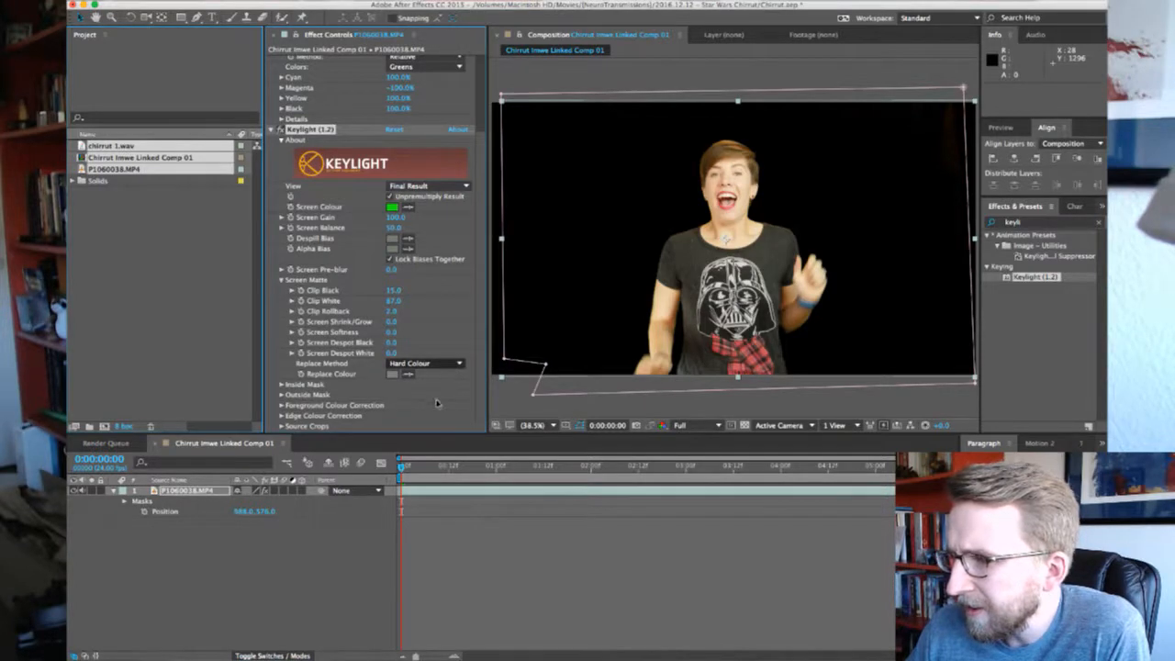
key("super+z")
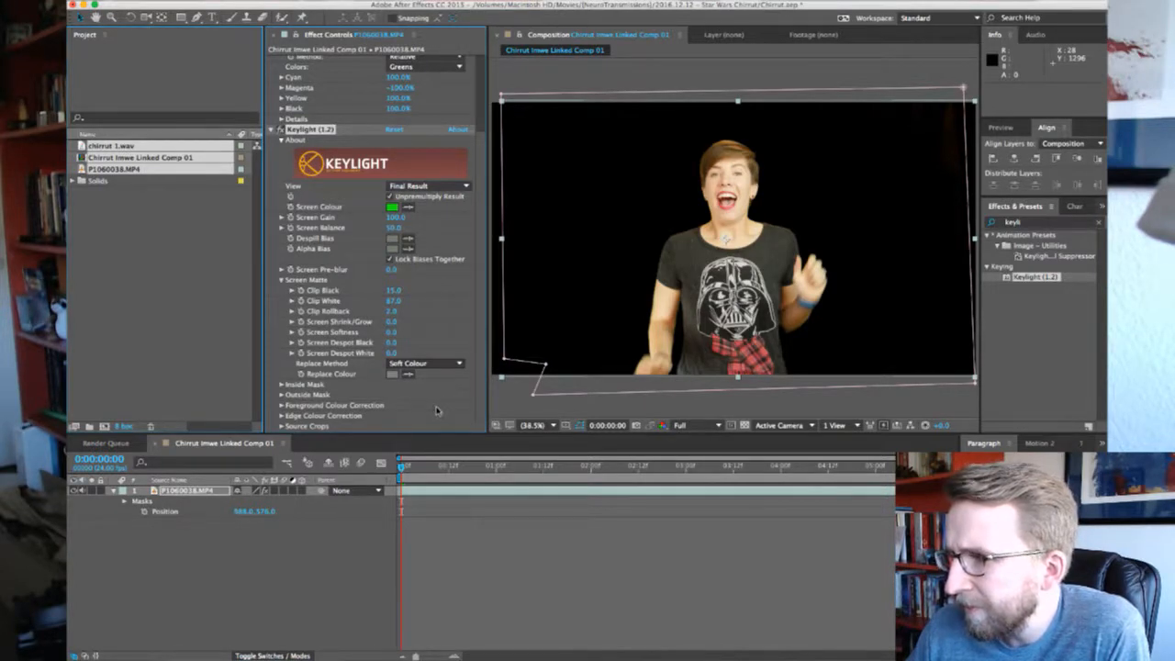
key("super+shift+z")
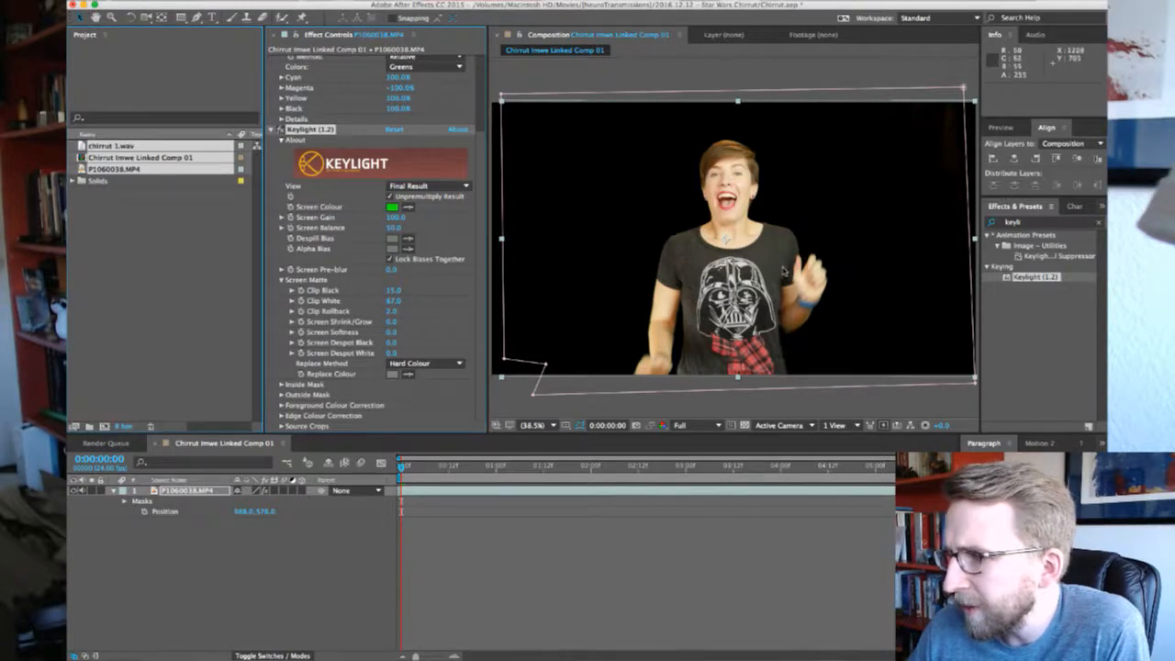
Compare the Soft Colour and Hard Colour replace methods on the edges of the raised hand up close, ending on Hard Colour
scroll(785, 268, "up", 5)
left_click_drag(802, 264, 302, 181)
left_click(427, 361)
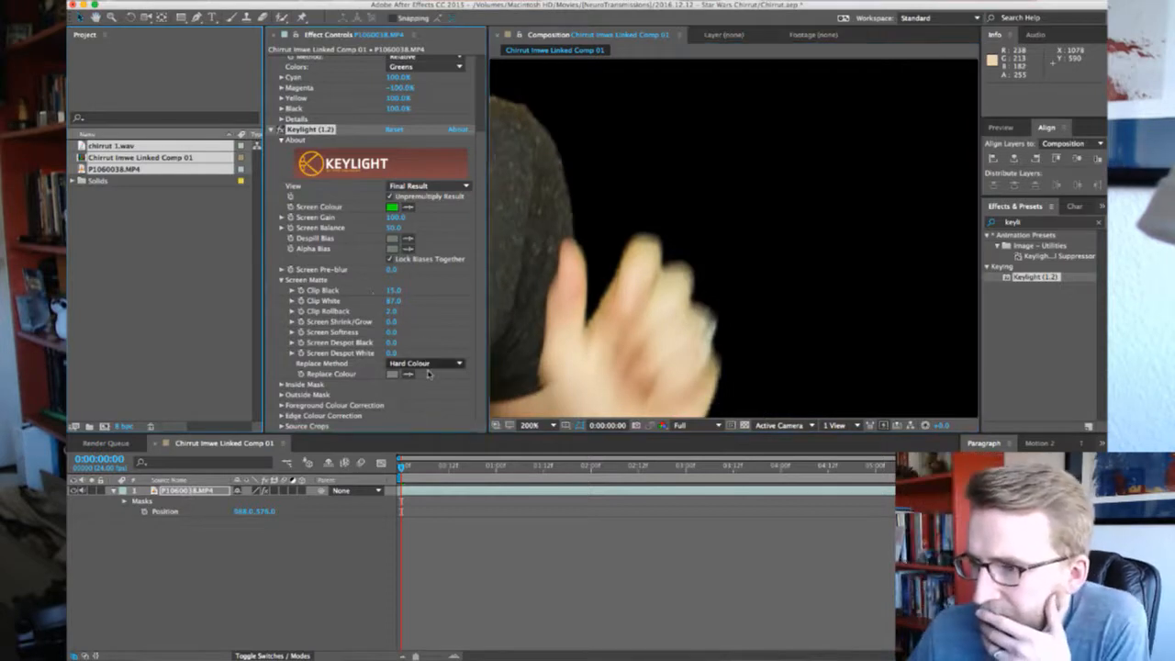
left_click(427, 409)
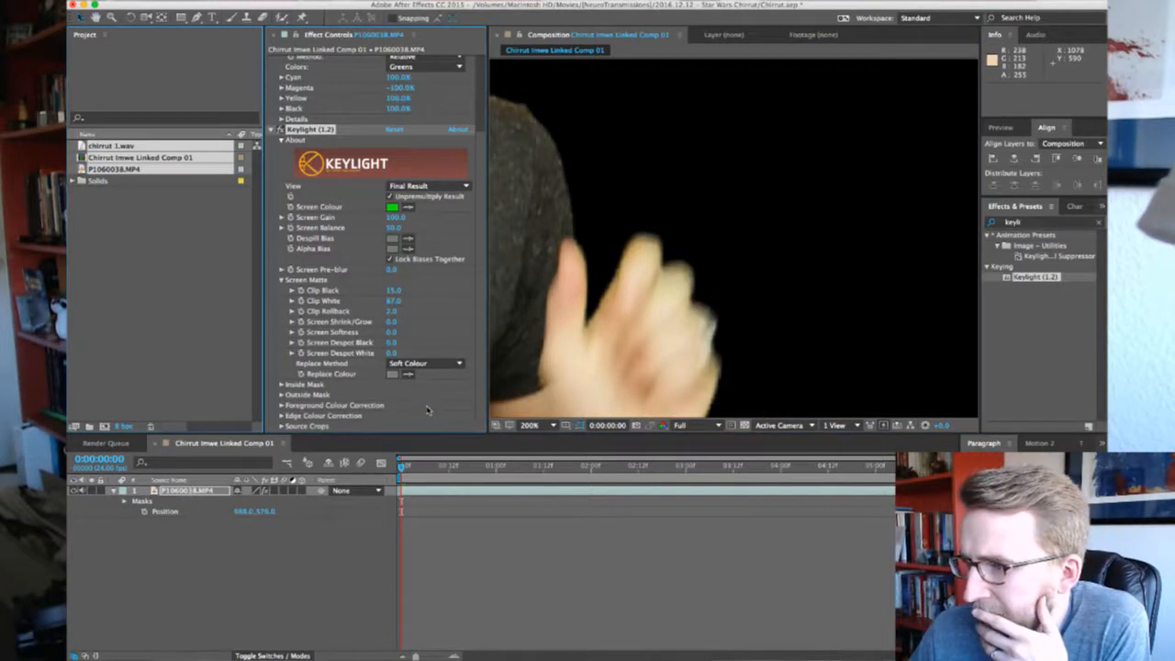
left_click(433, 397)
key("super+z")
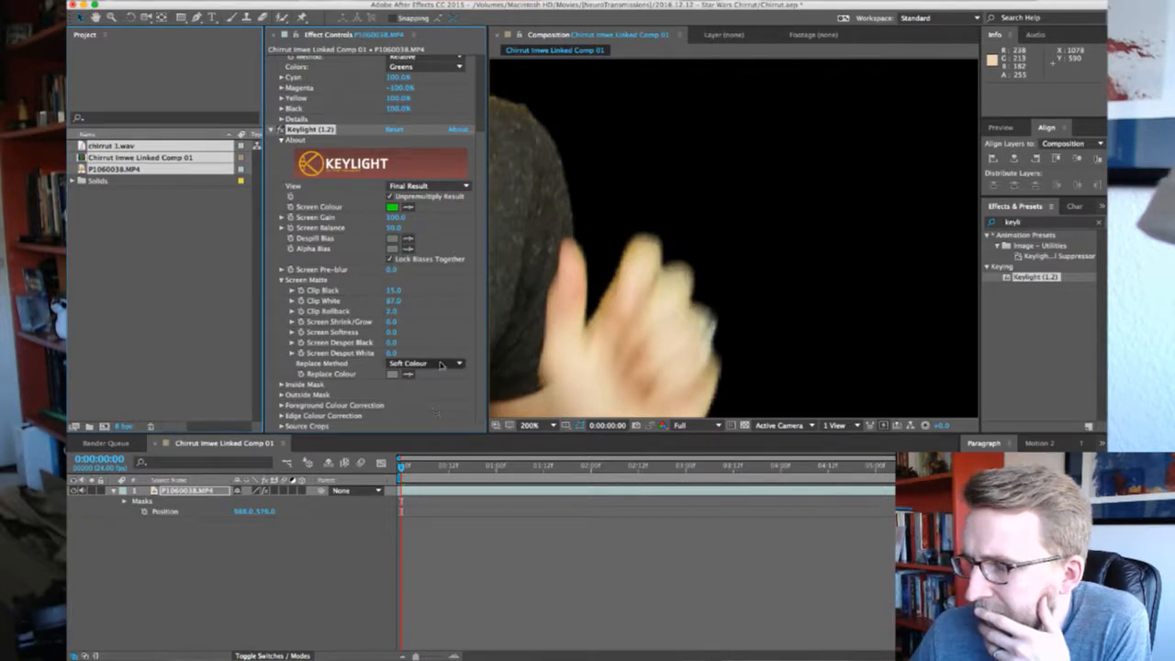
key("super+shift+z")
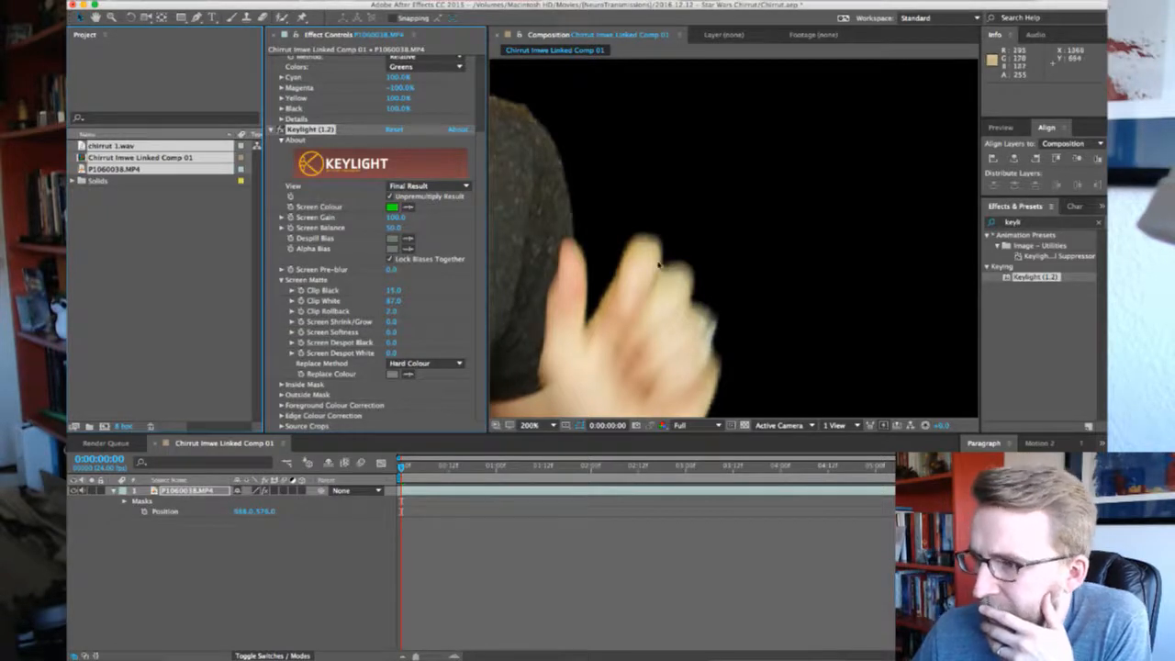
scroll(654, 248, "down", 2)
left_click_drag(654, 248, 796, 241)
key("shift+slash")
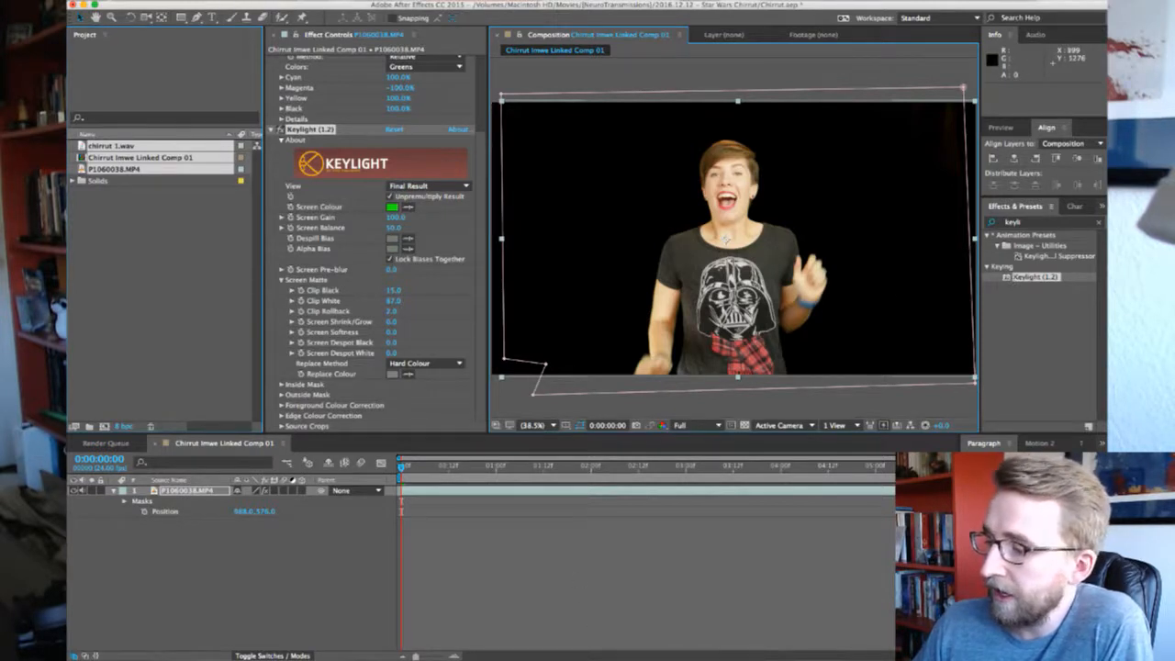
key("super+Tab")
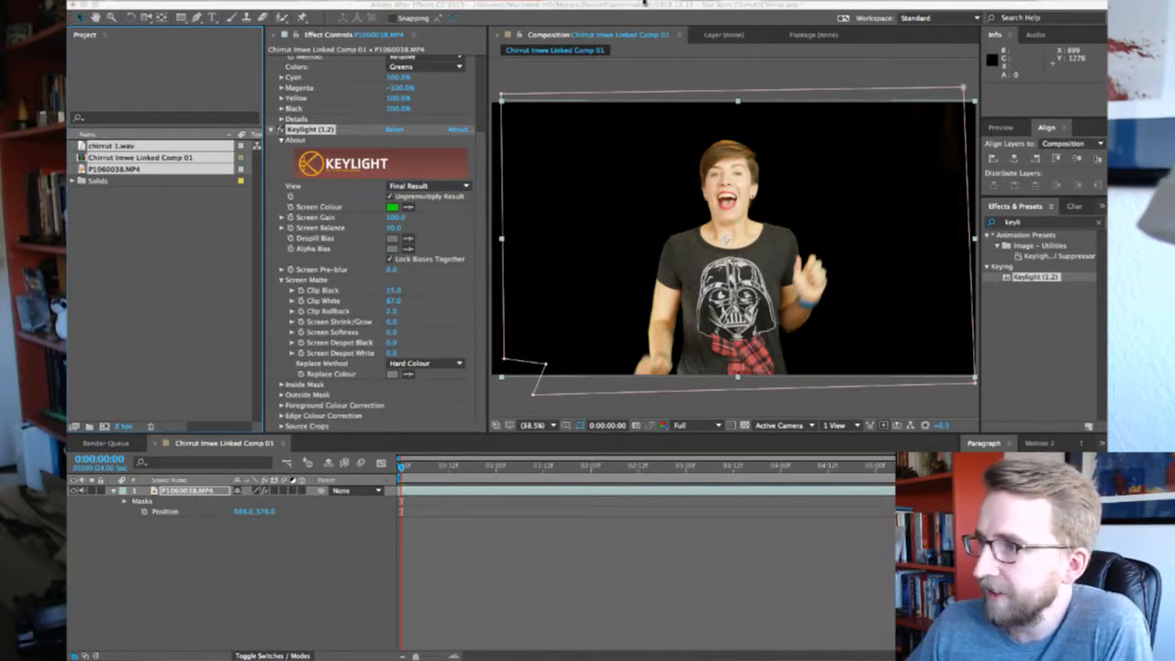
left_click(951, 217)
left_click(263, 20)
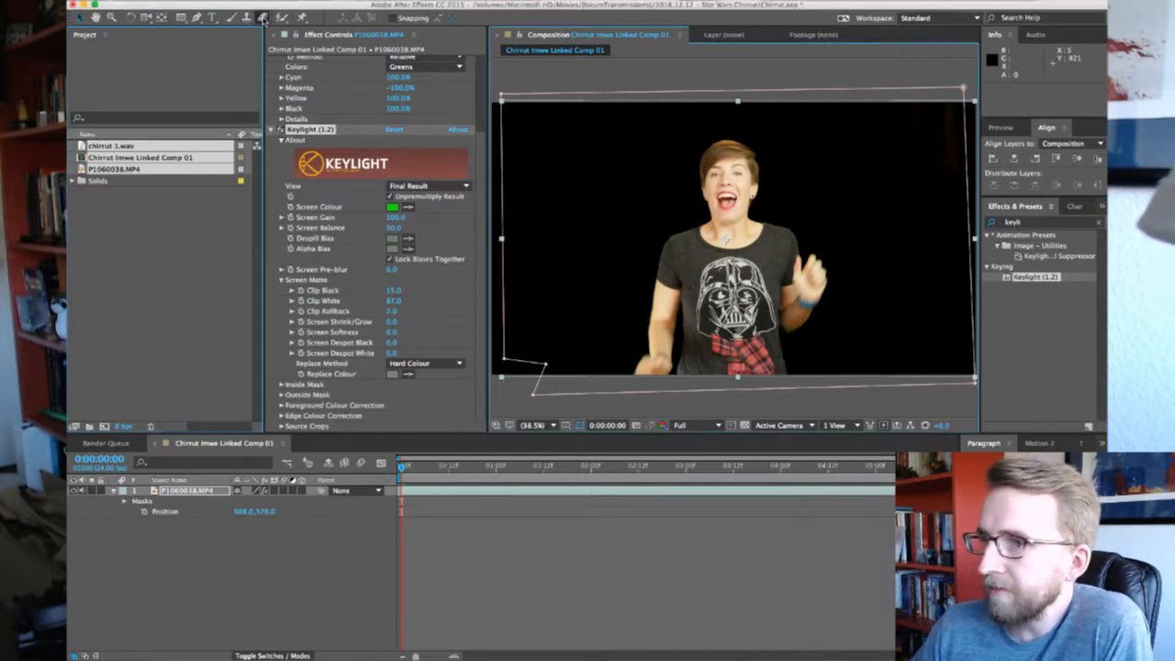
left_click(161, 210)
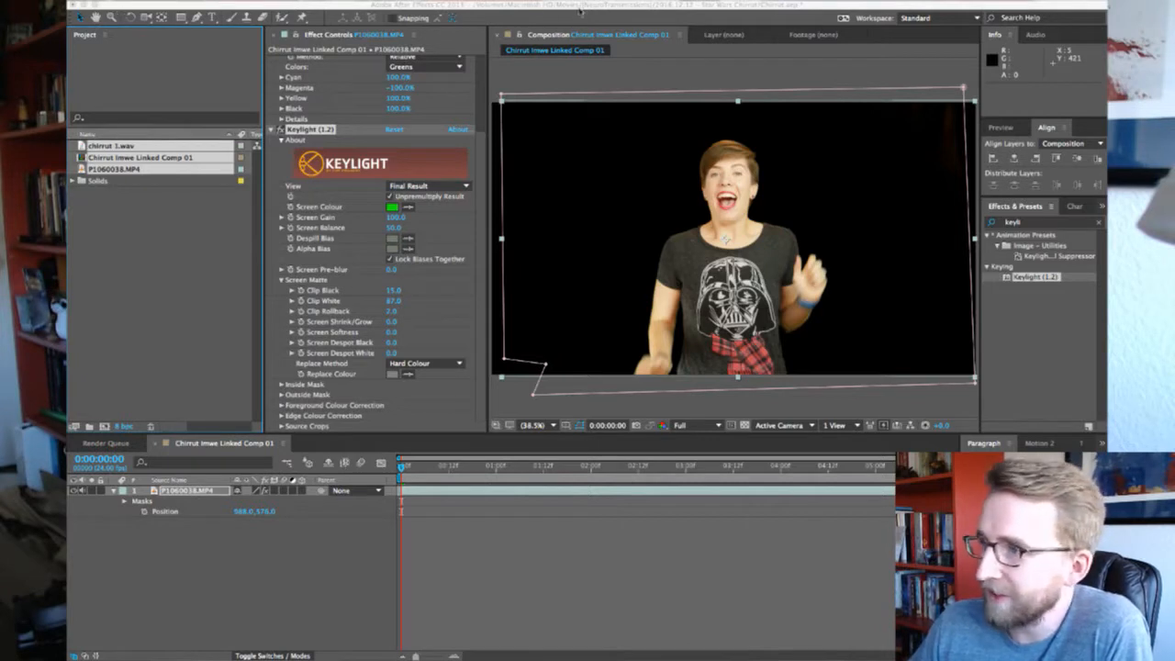
left_click(955, 286)
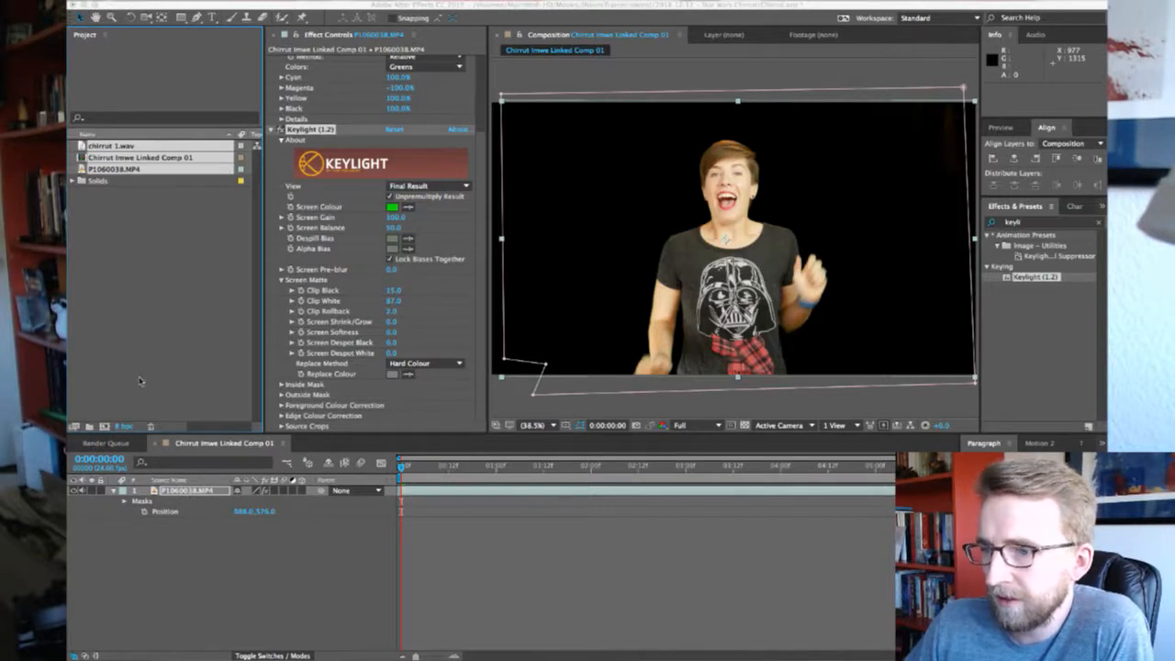
left_click(951, 297)
key("super+Tab")
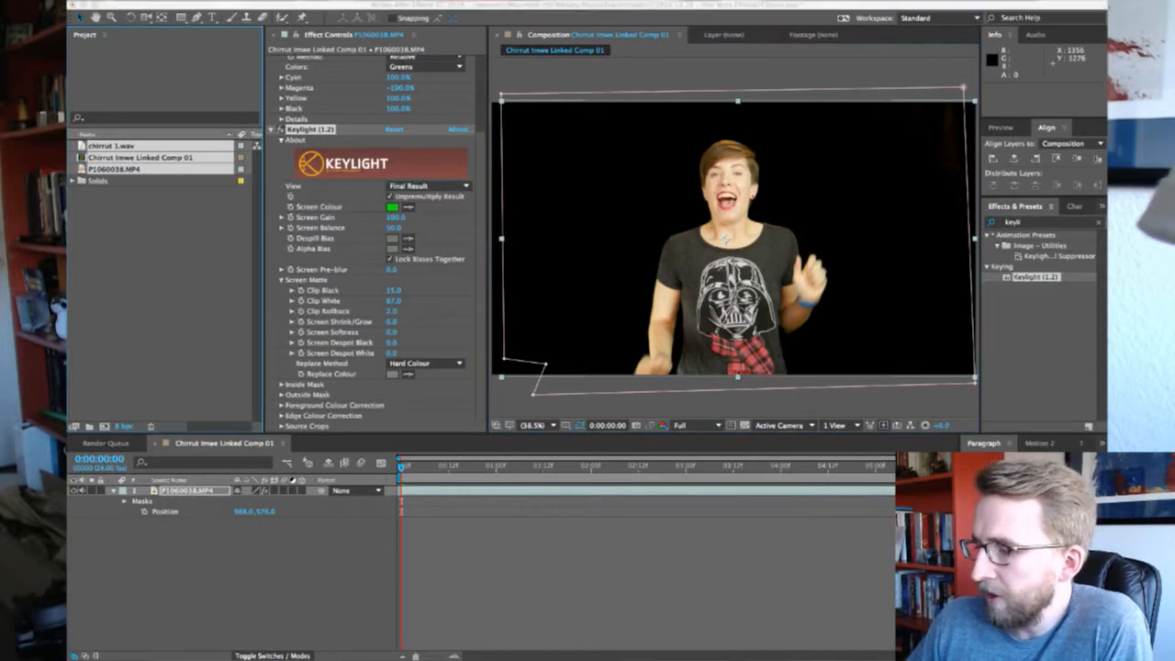
key("super+Tab")
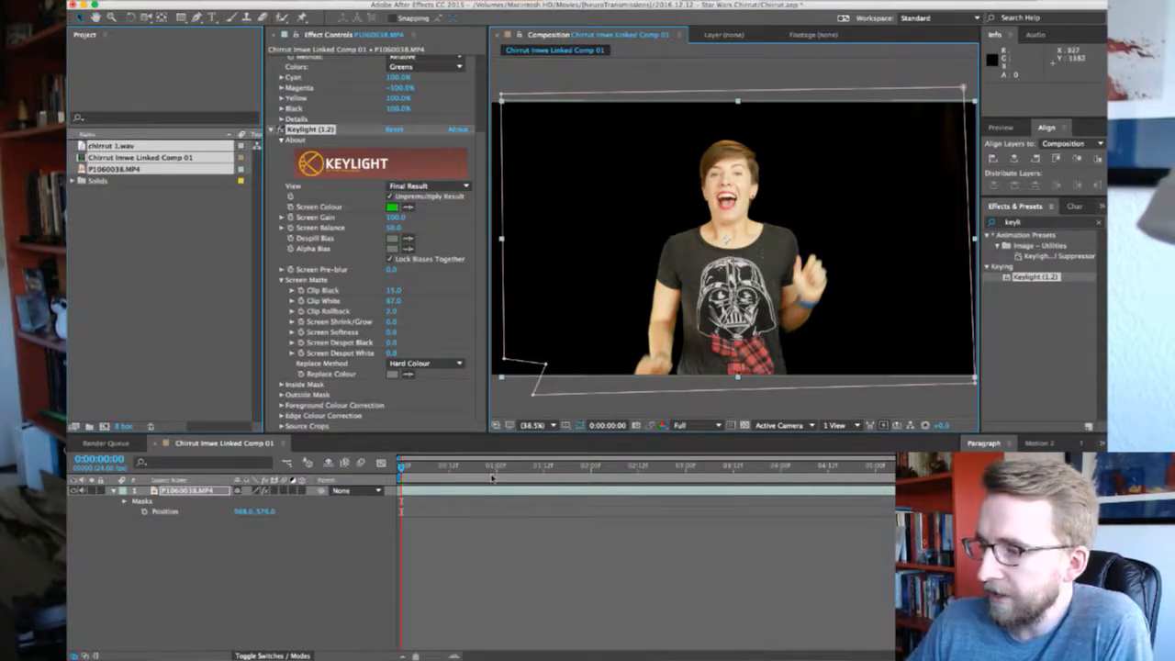
left_click(183, 238)
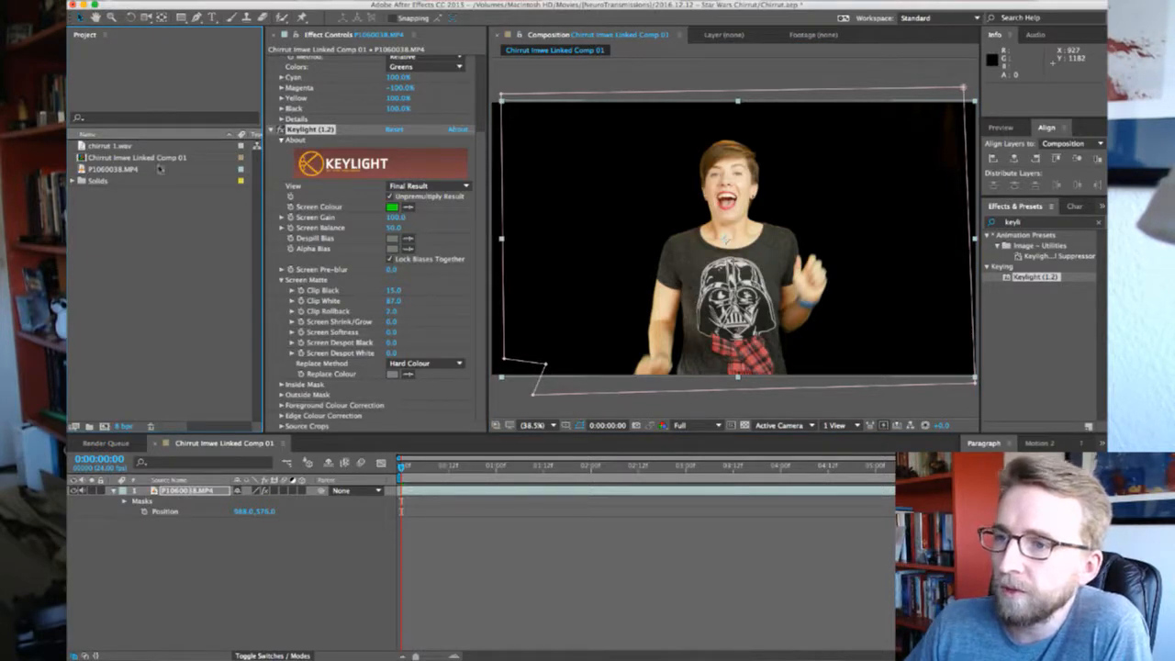
key("super+Tab")
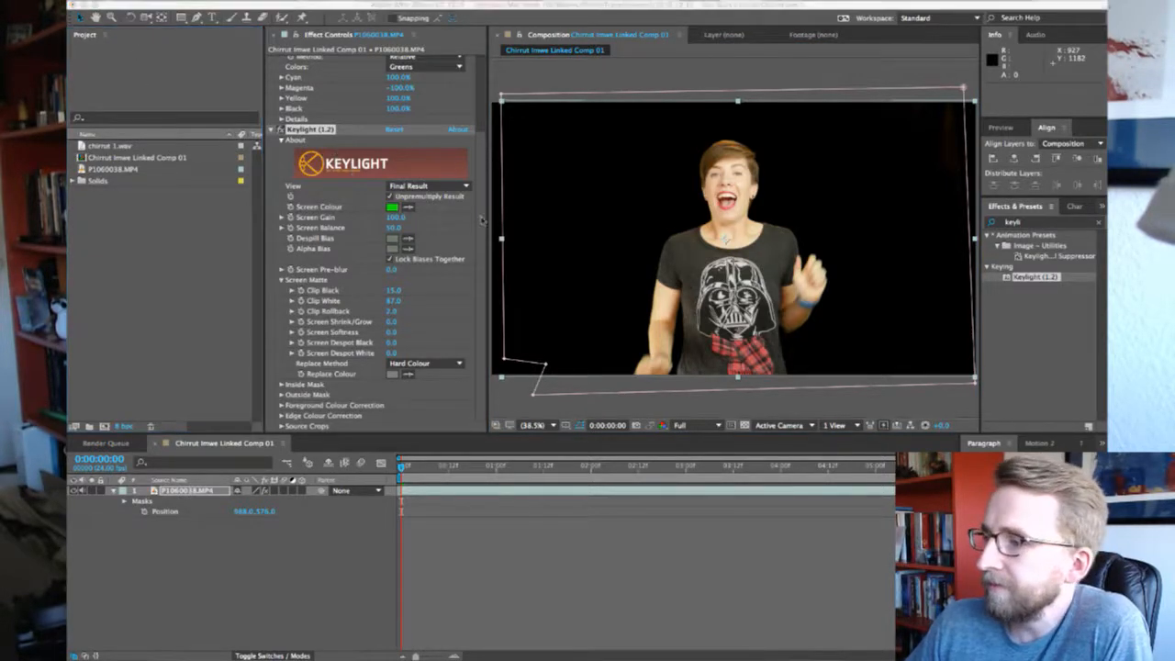
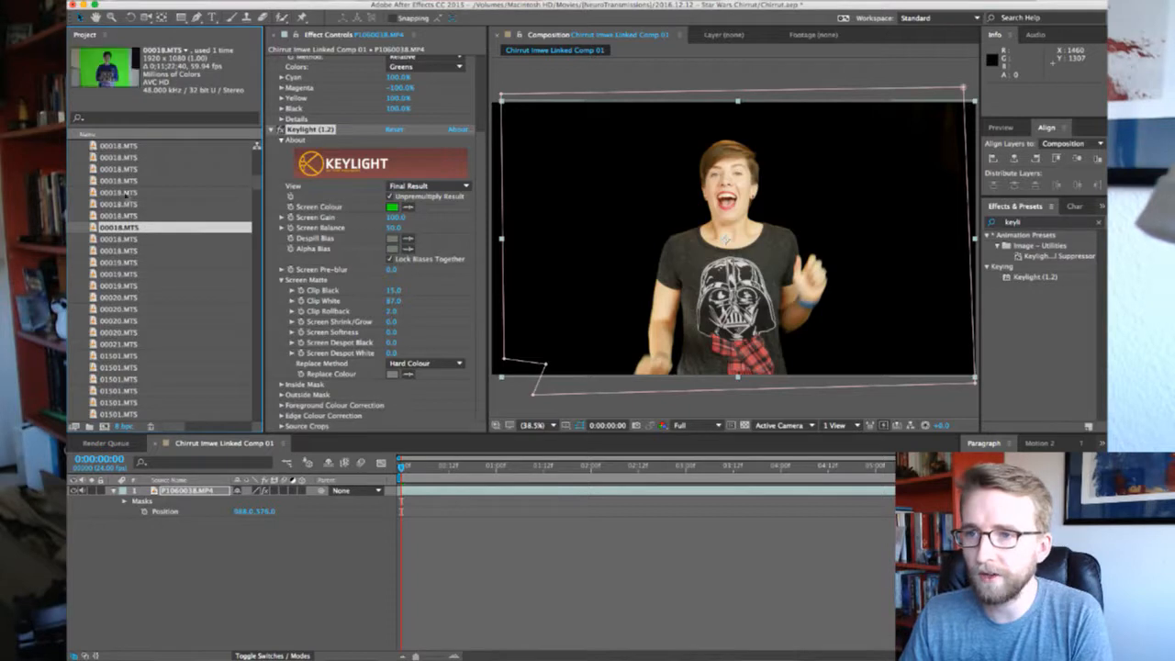
Open the 00017.MTS clip from the project to view its raw green screen footage
scroll(126, 203, "up", 5)
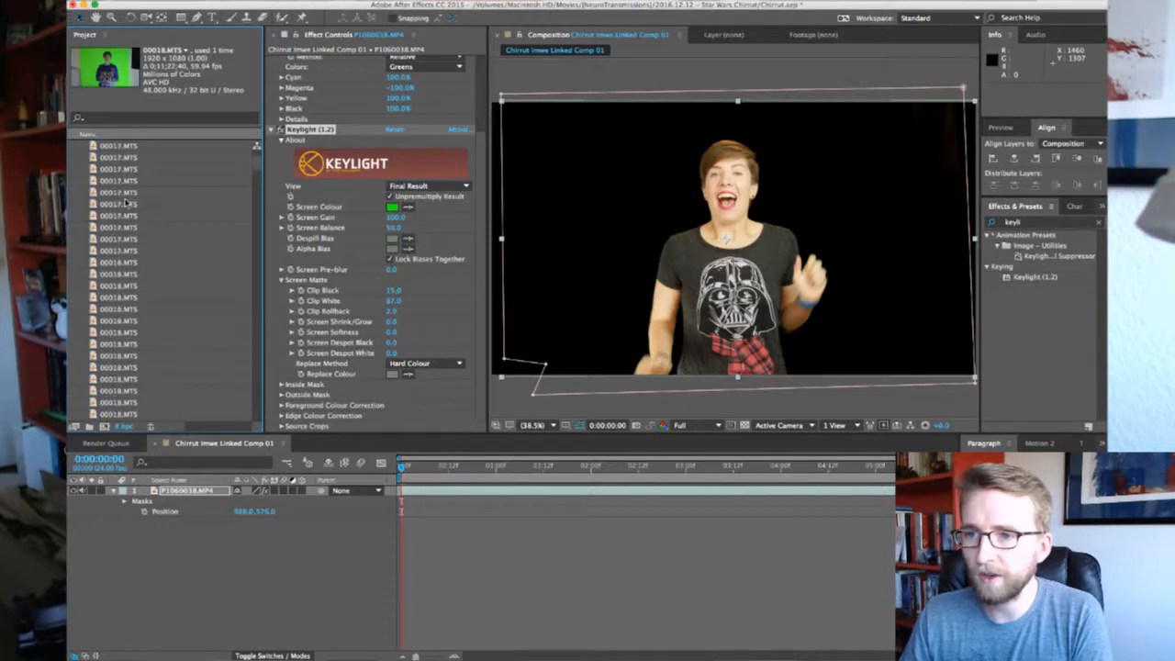
double_click(111, 204)
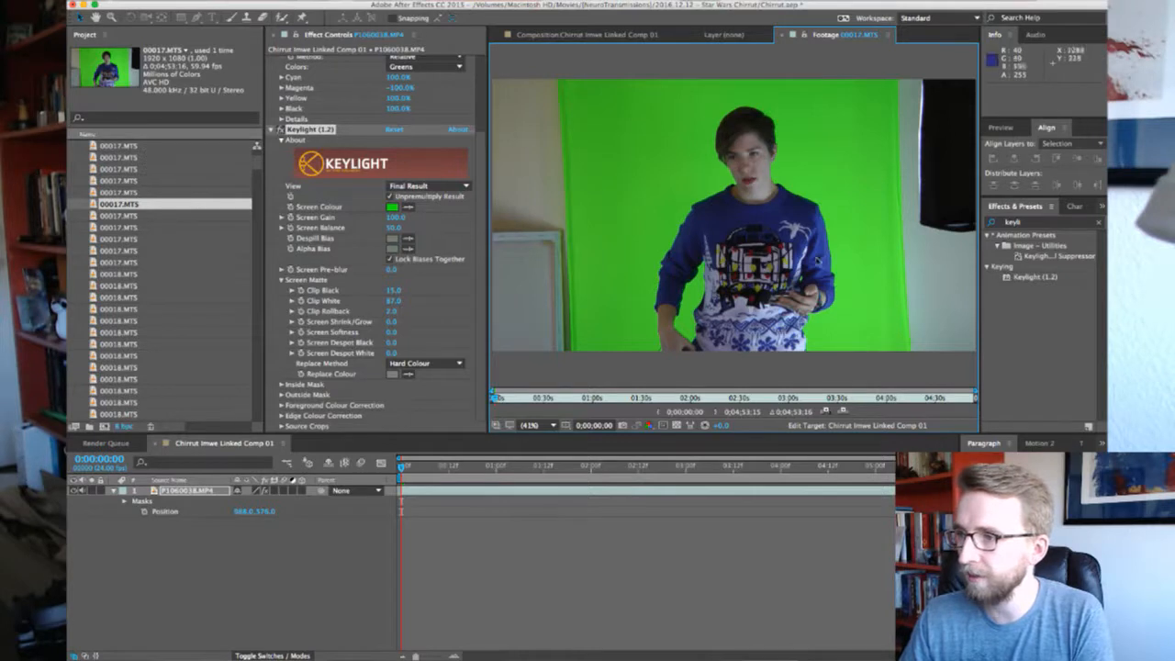
Open the Crazy Stars! composition and preview its star streaks at different times
scroll(183, 281, "down", 10)
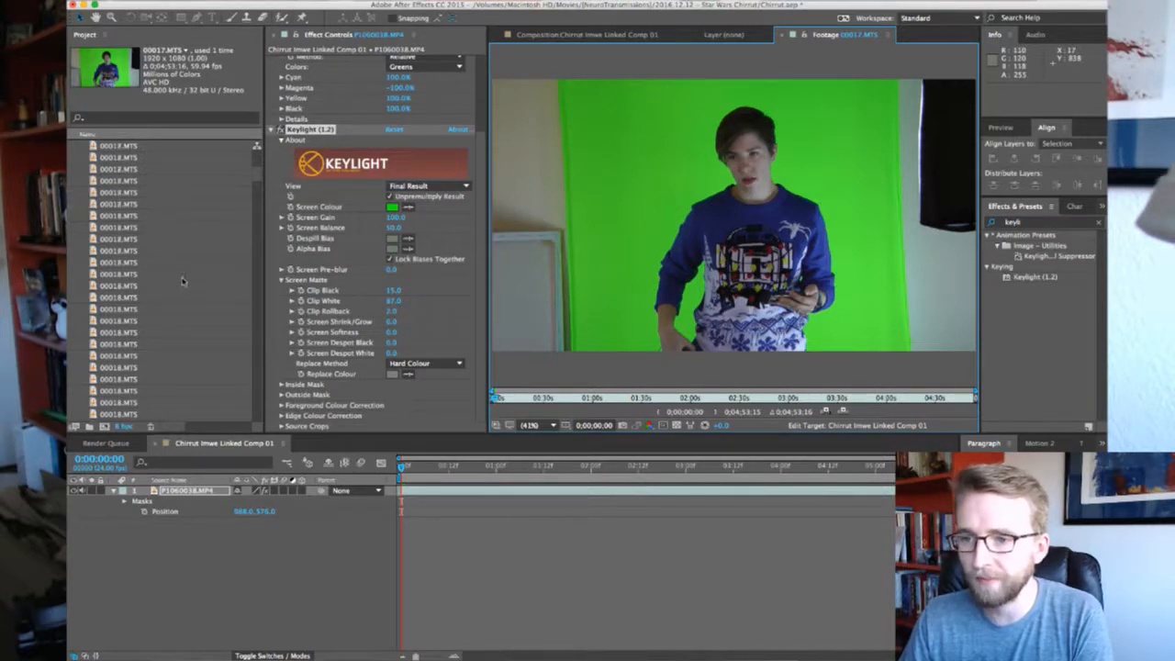
scroll(183, 281, "up", 2)
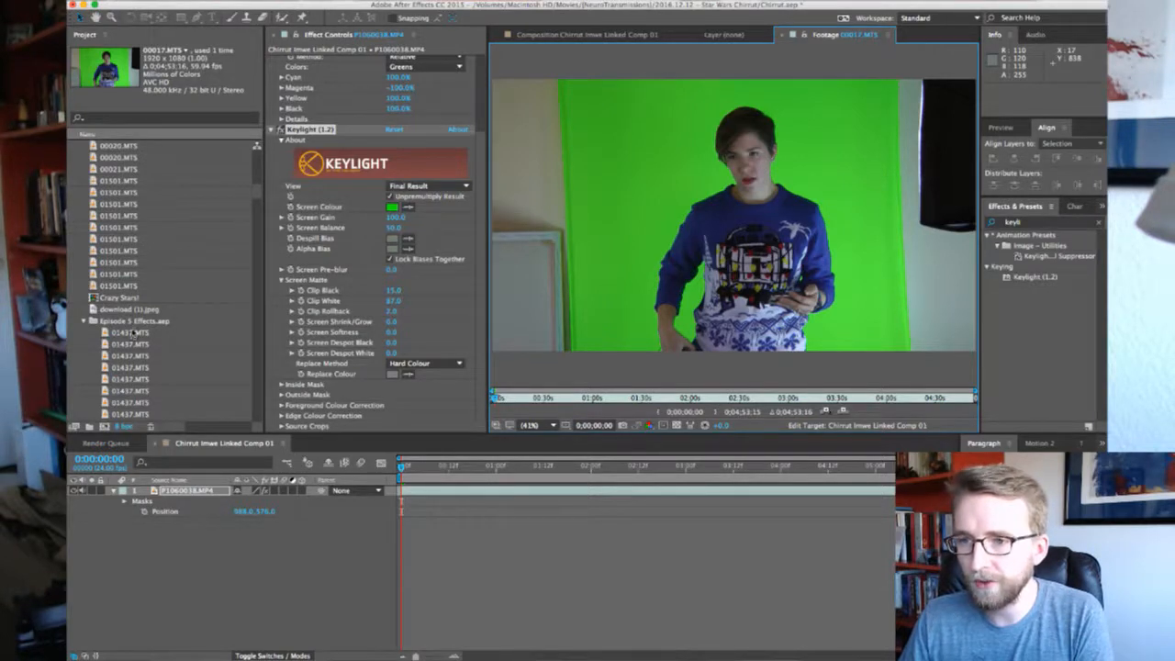
scroll(133, 332, "down", 2)
scroll(133, 332, "up", 5)
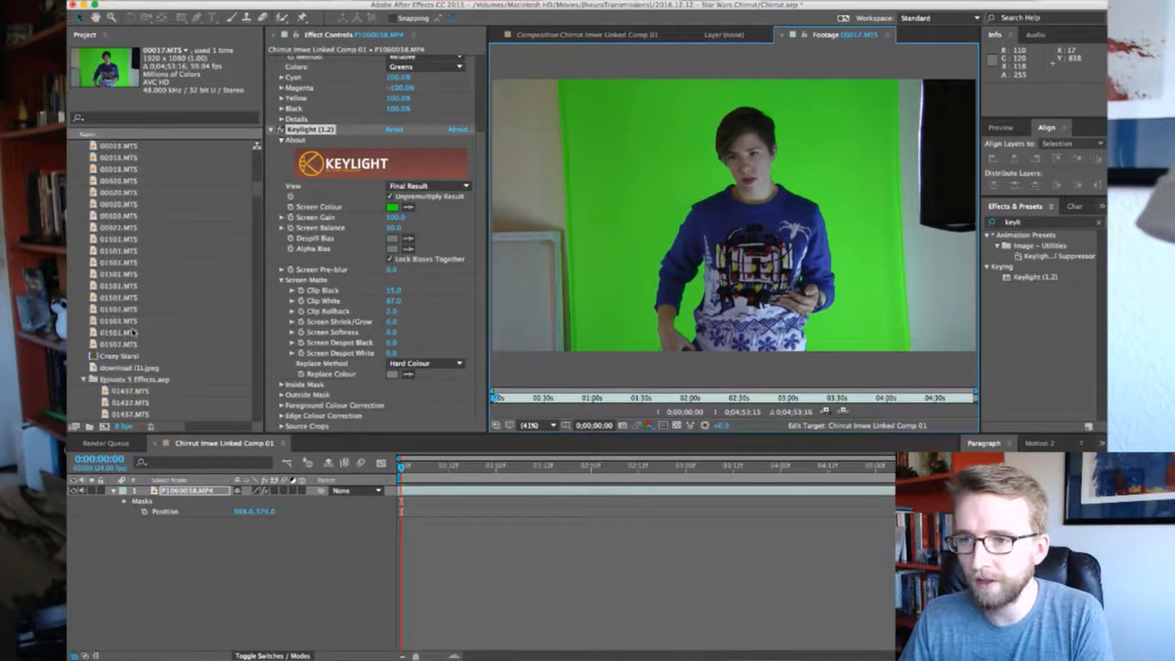
left_click(92, 367)
double_click(92, 367)
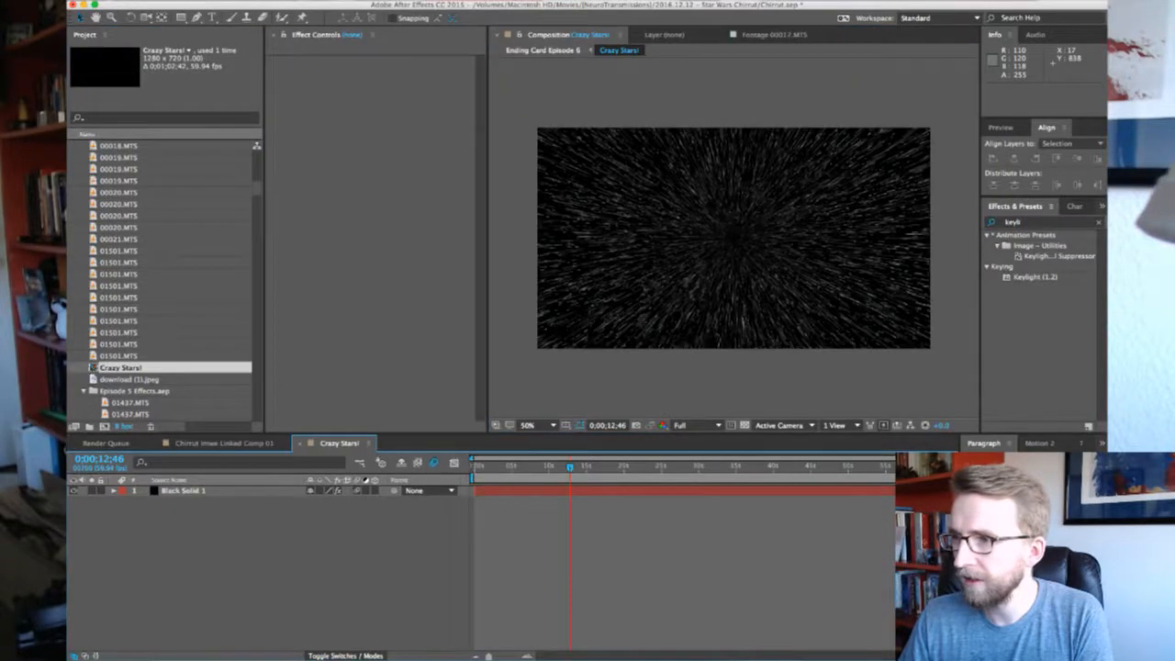
left_click(615, 466)
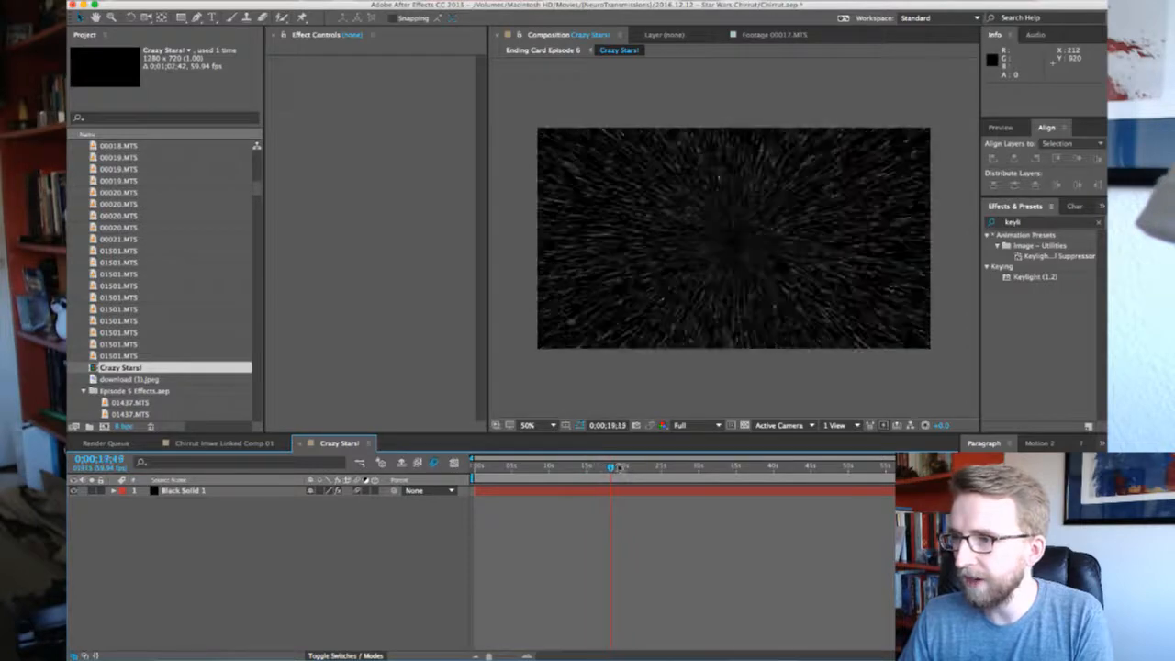
left_click_drag(620, 468, 541, 469)
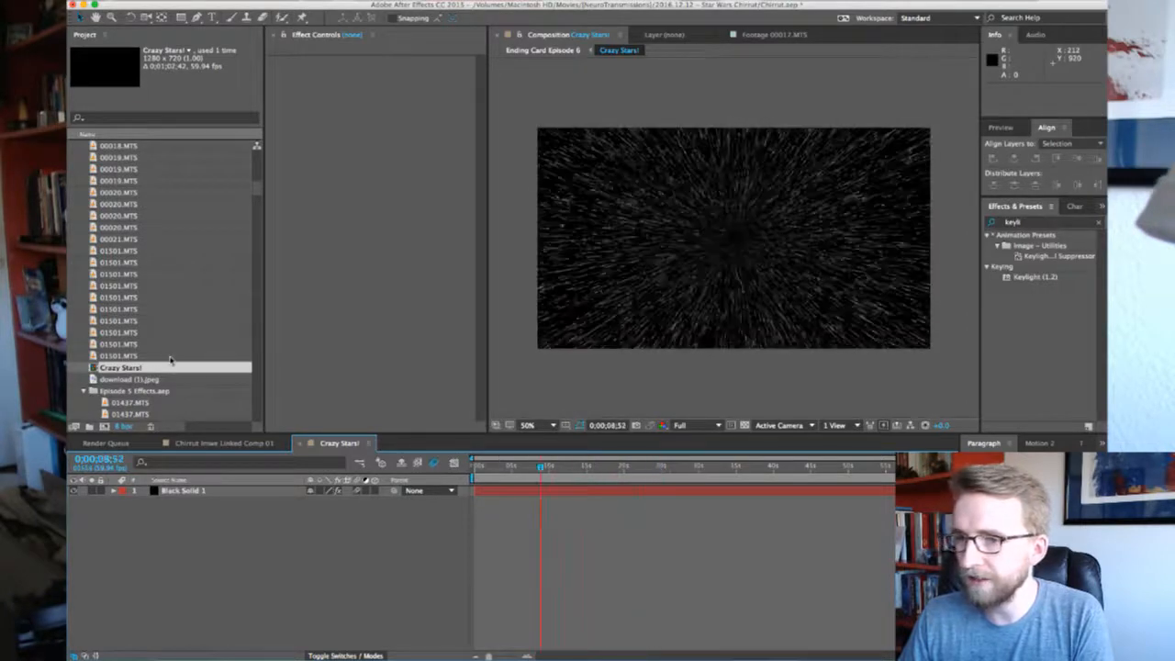
Copy the Black Solid 1 star layer from Crazy Stars! into Chirrut Imwe Linked Comp 01 and place it beneath P1060038.MP4
scroll(170, 360, "down", 3)
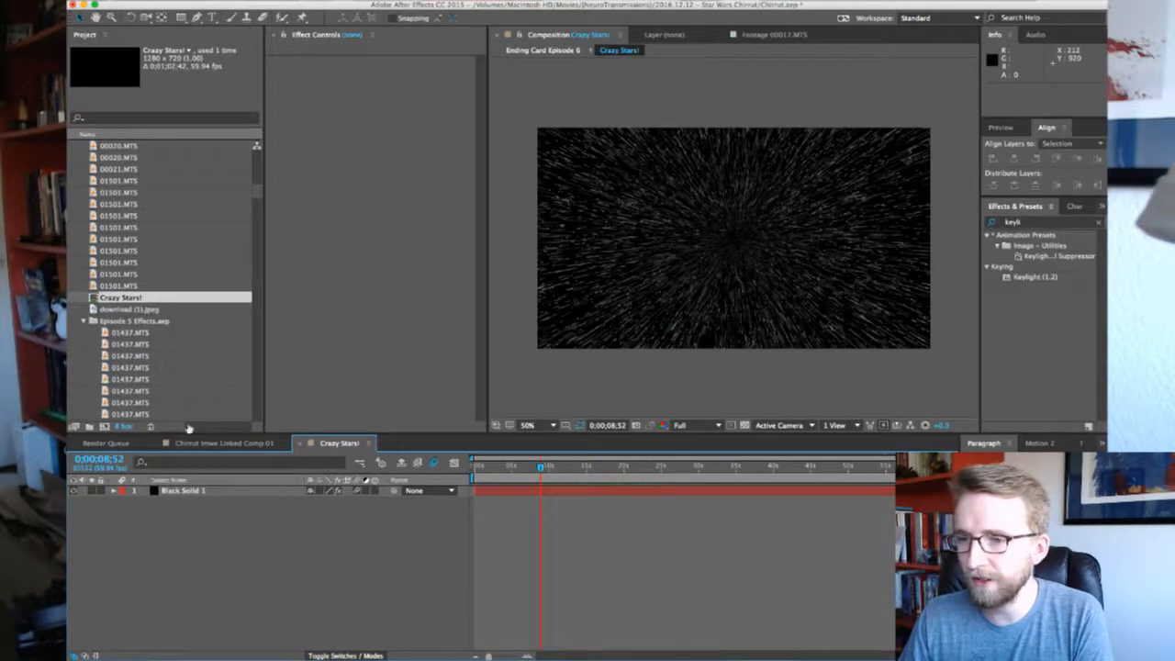
scroll(152, 360, "down", 3)
scroll(156, 359, "up", 2)
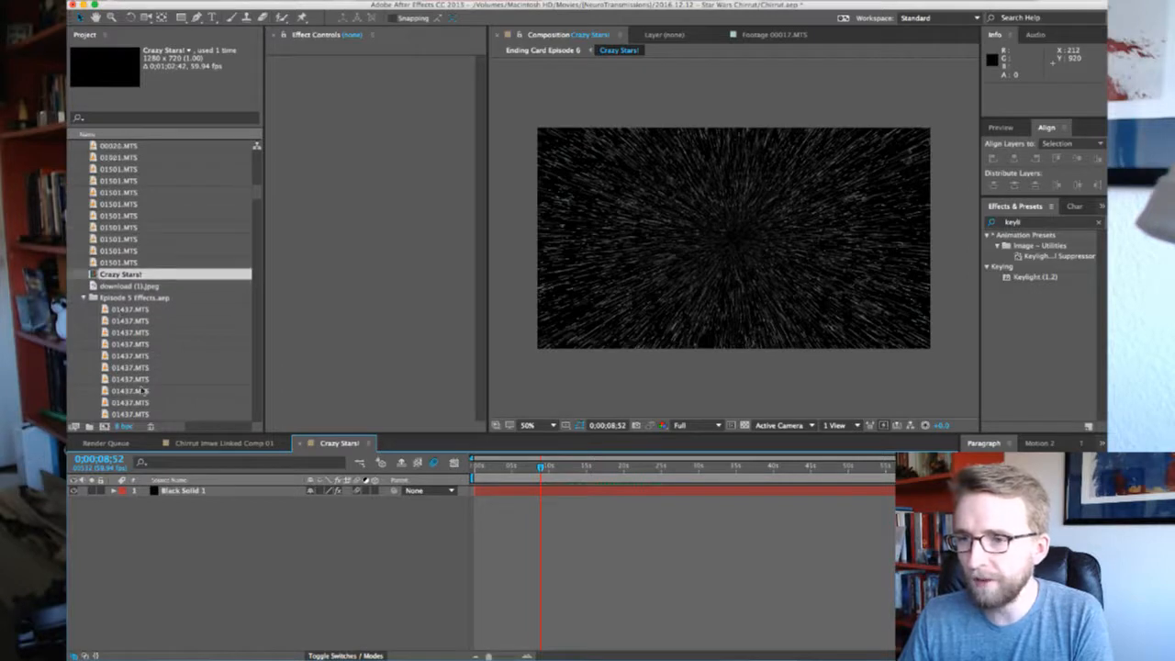
left_click(218, 490)
key("super+c")
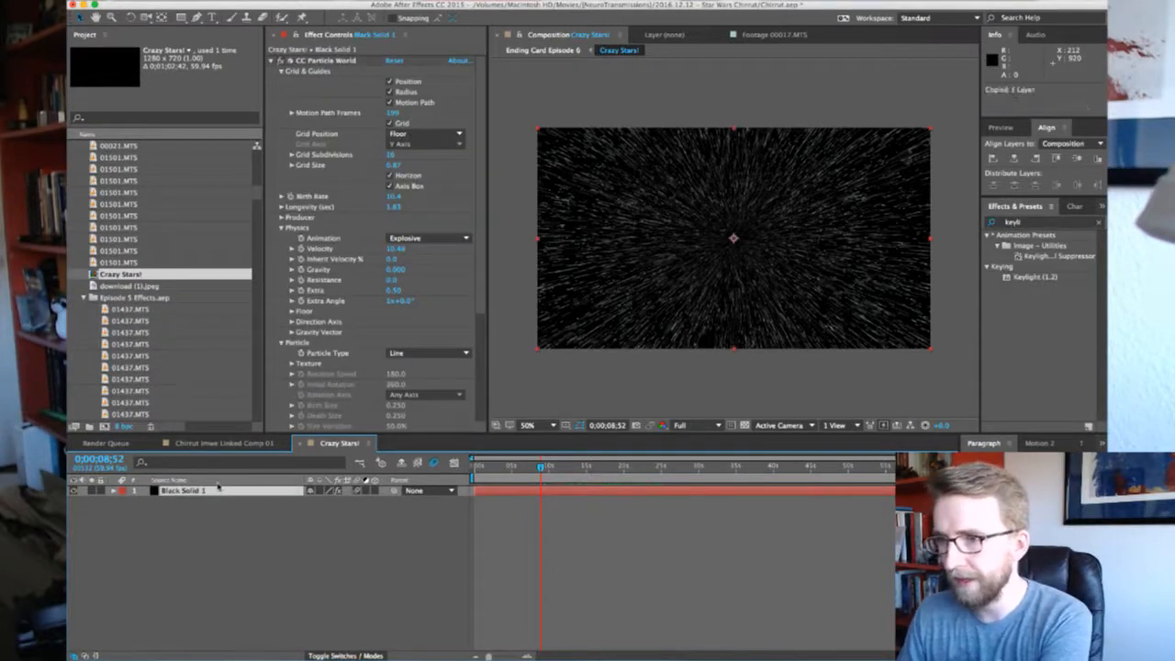
left_click(204, 443)
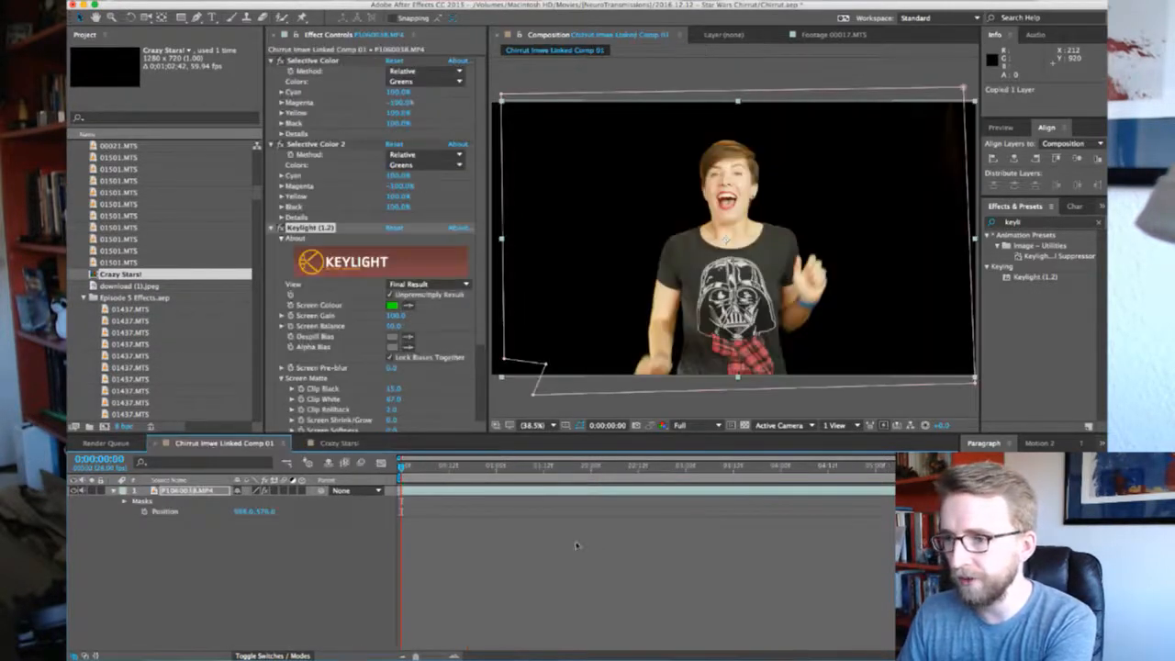
key("super+v")
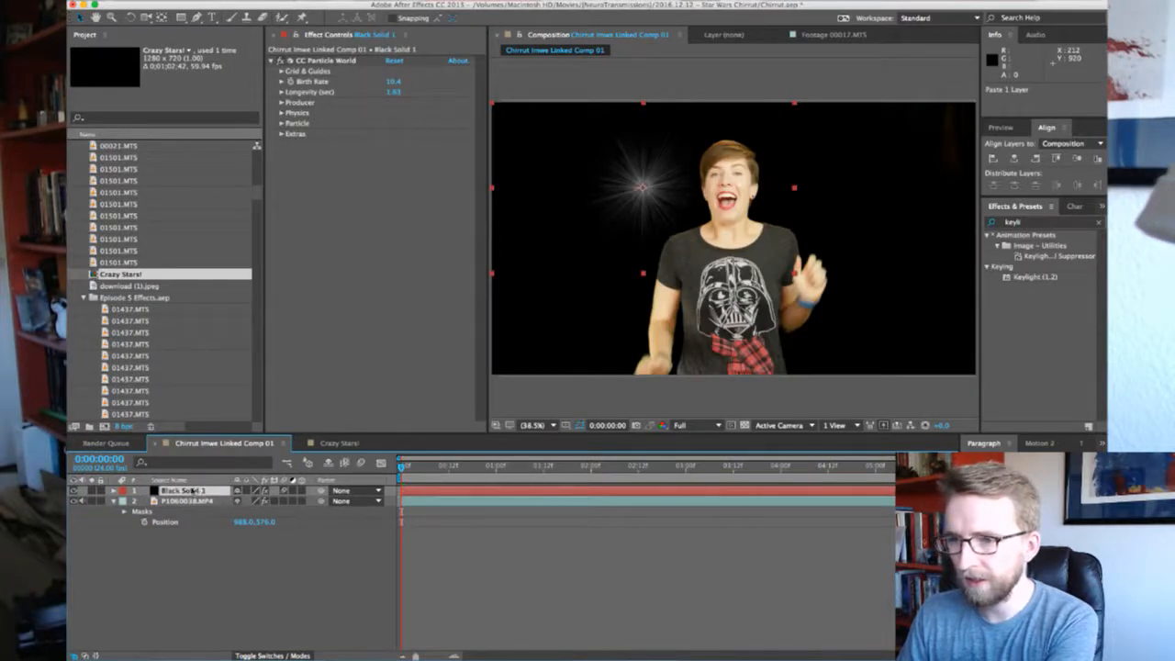
left_click_drag(191, 491, 188, 523)
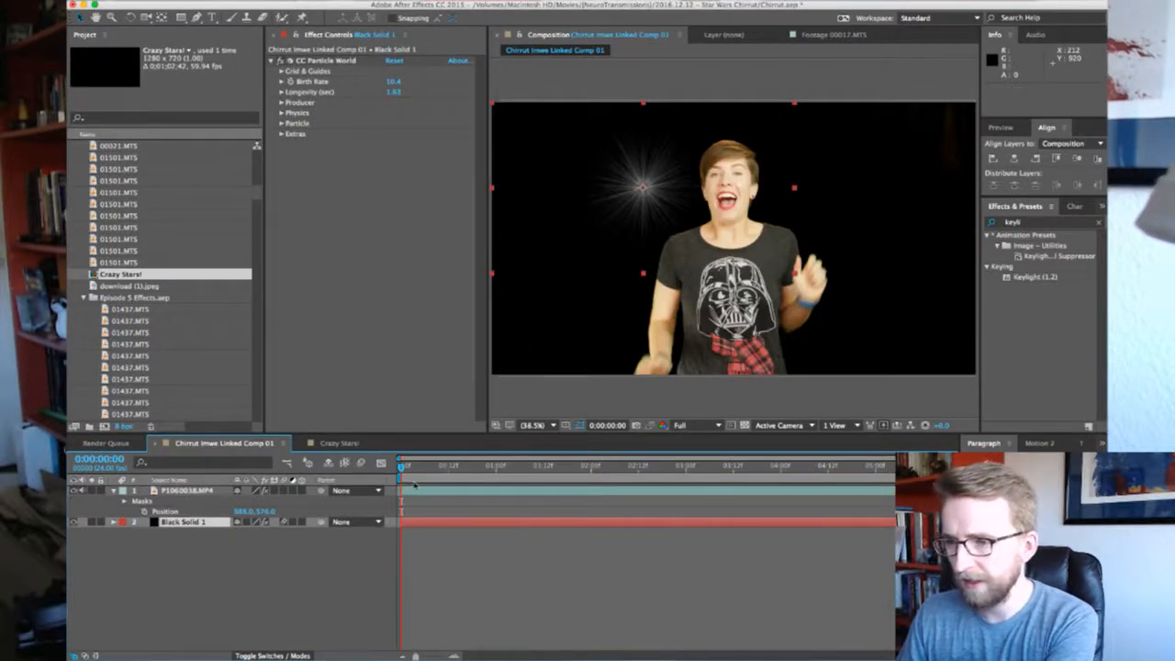
Turn on continuous rasterization for the Black Solid 1 layer and preview the star background up to frame 12
key("space")
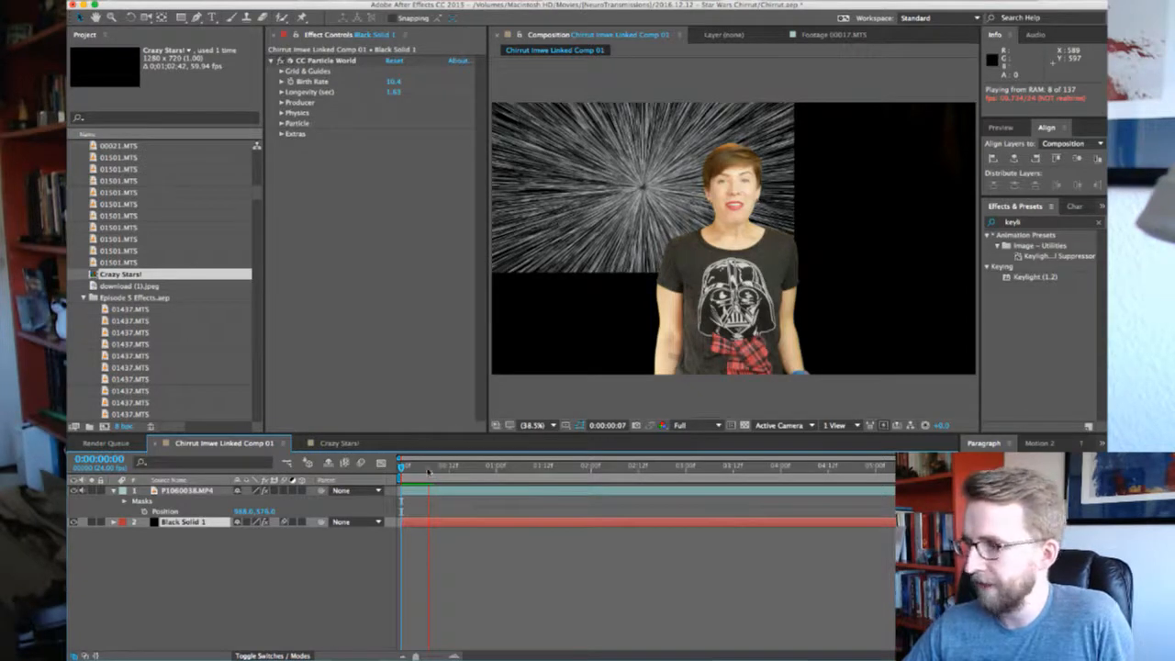
key("Home")
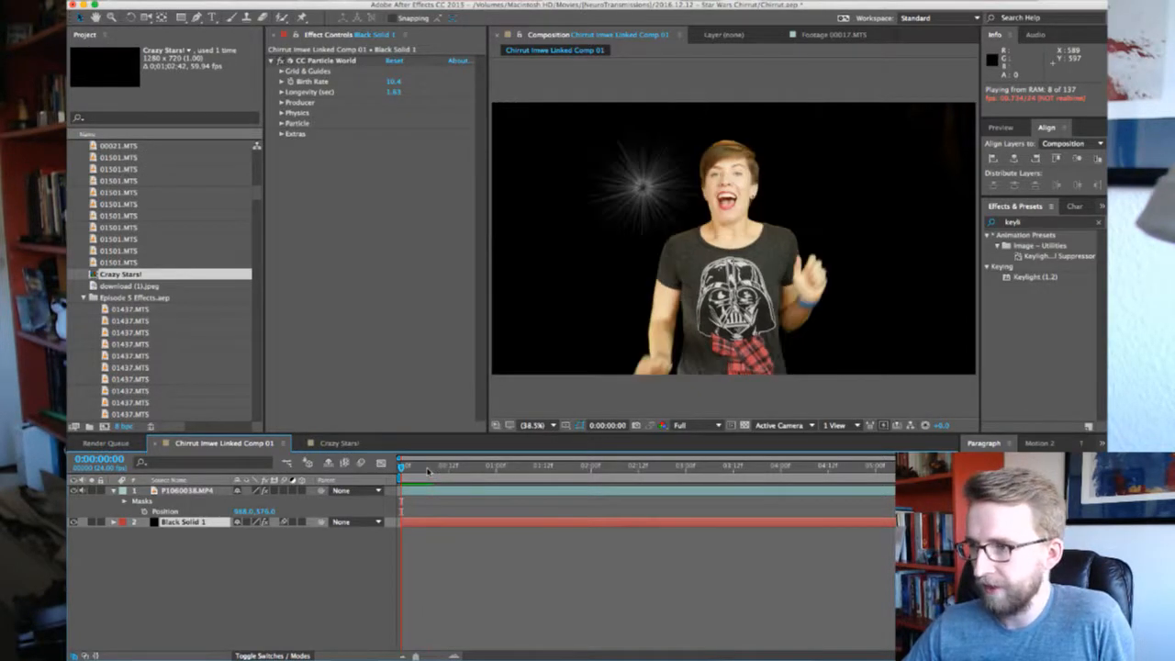
left_click_drag(420, 468, 412, 468)
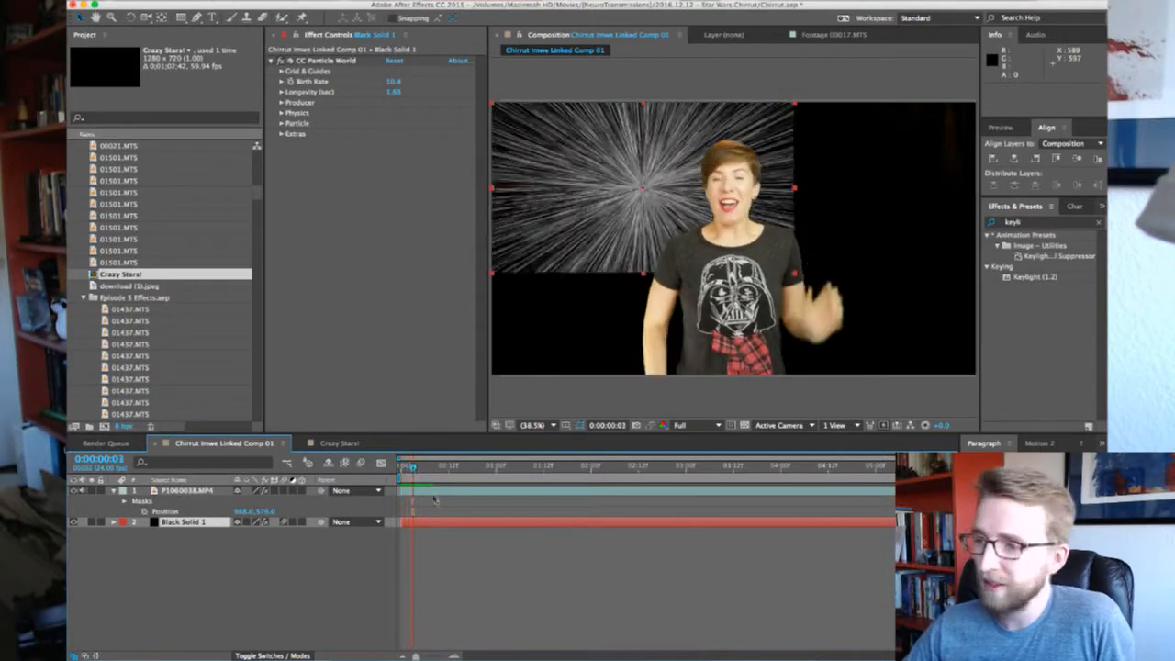
left_click(248, 522)
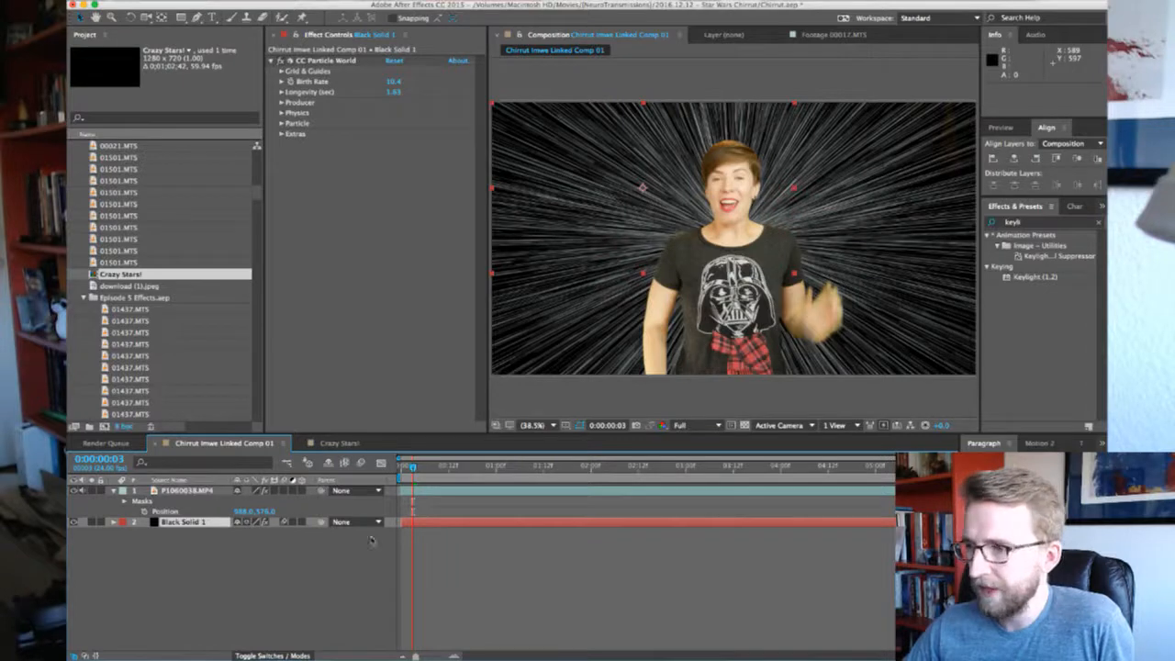
left_click_drag(413, 468, 449, 467)
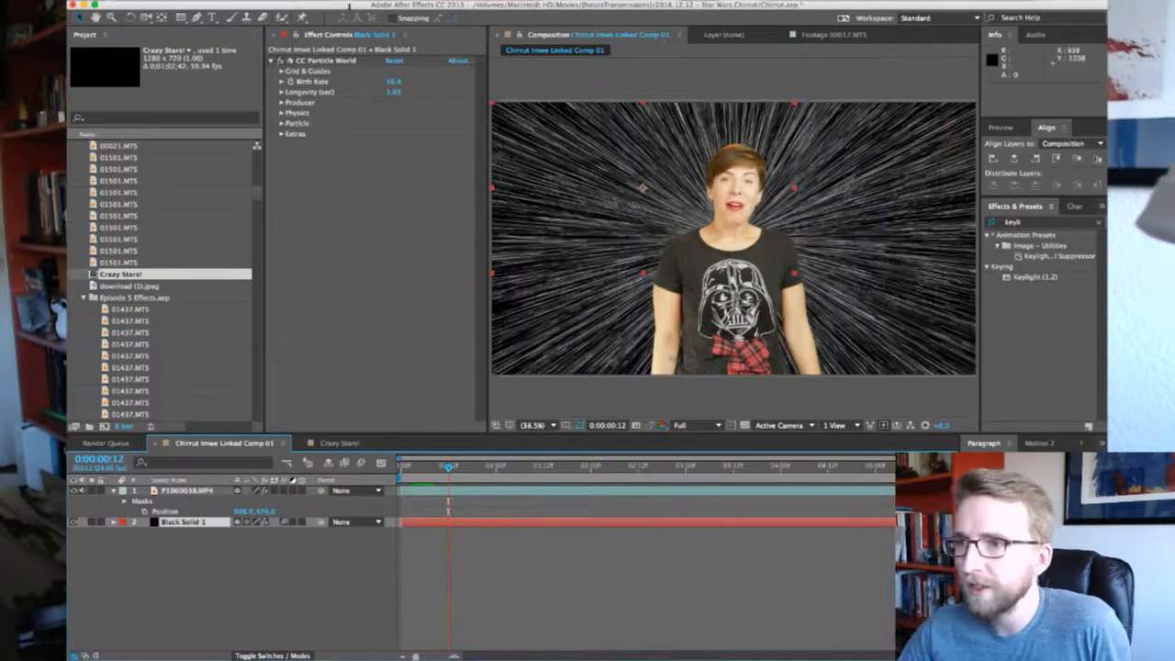
Set CC Particle World's Longevity to 1.98 seconds and its Birth Rate to about 6.3 on Black Solid 1
left_click(313, 60)
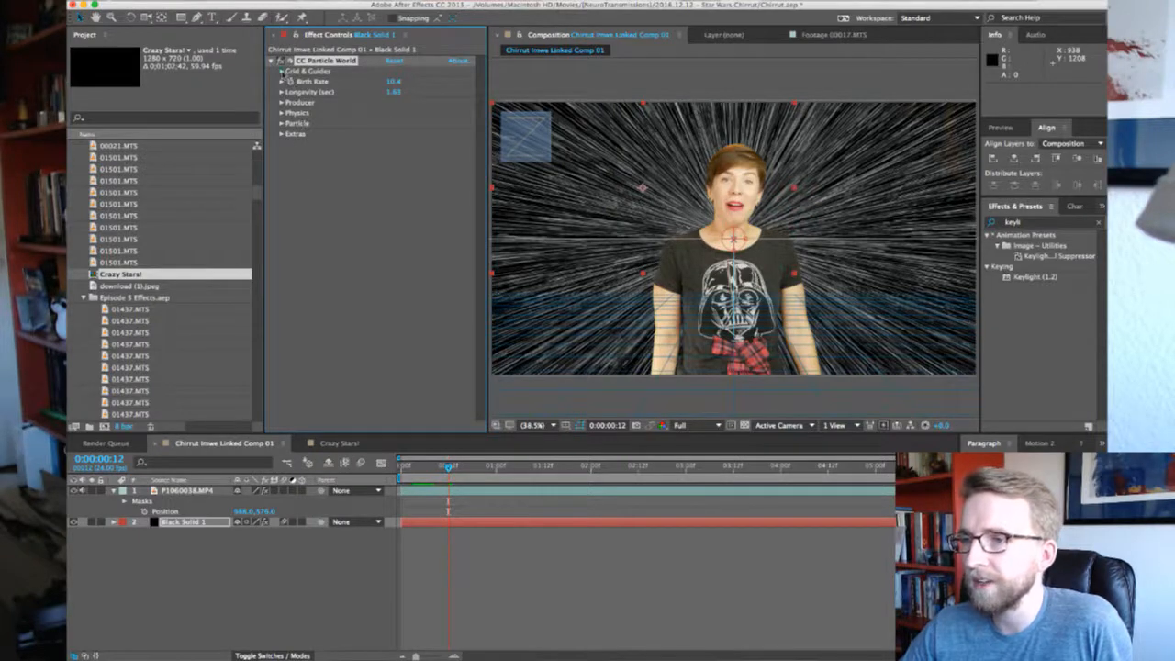
left_click(281, 70)
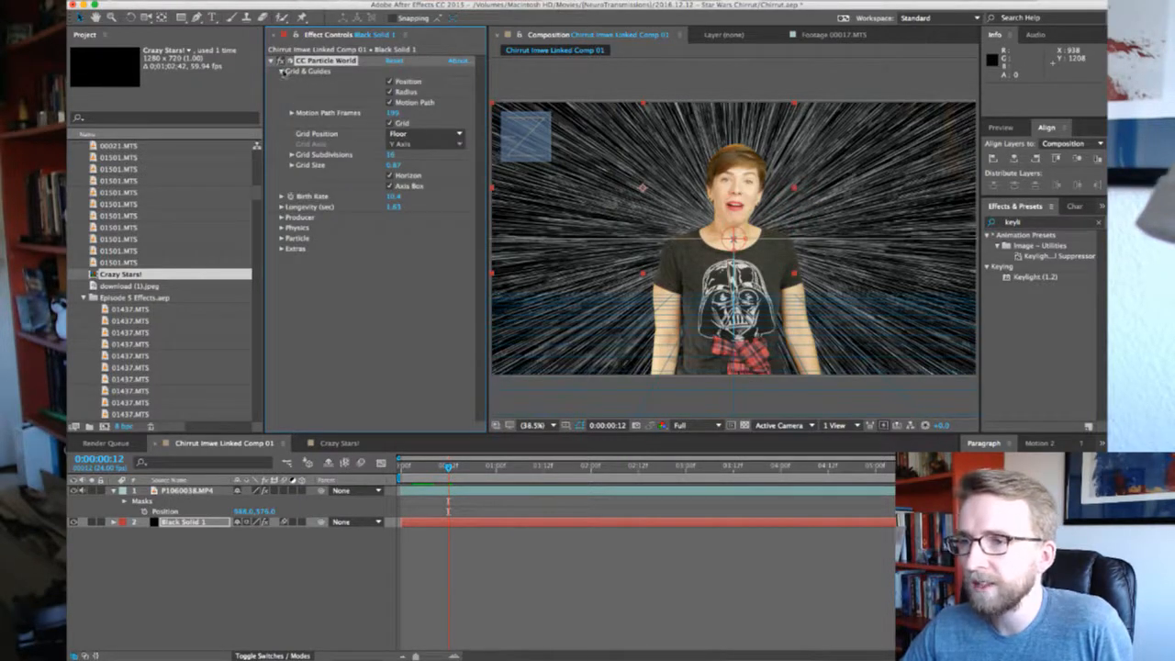
left_click(281, 71)
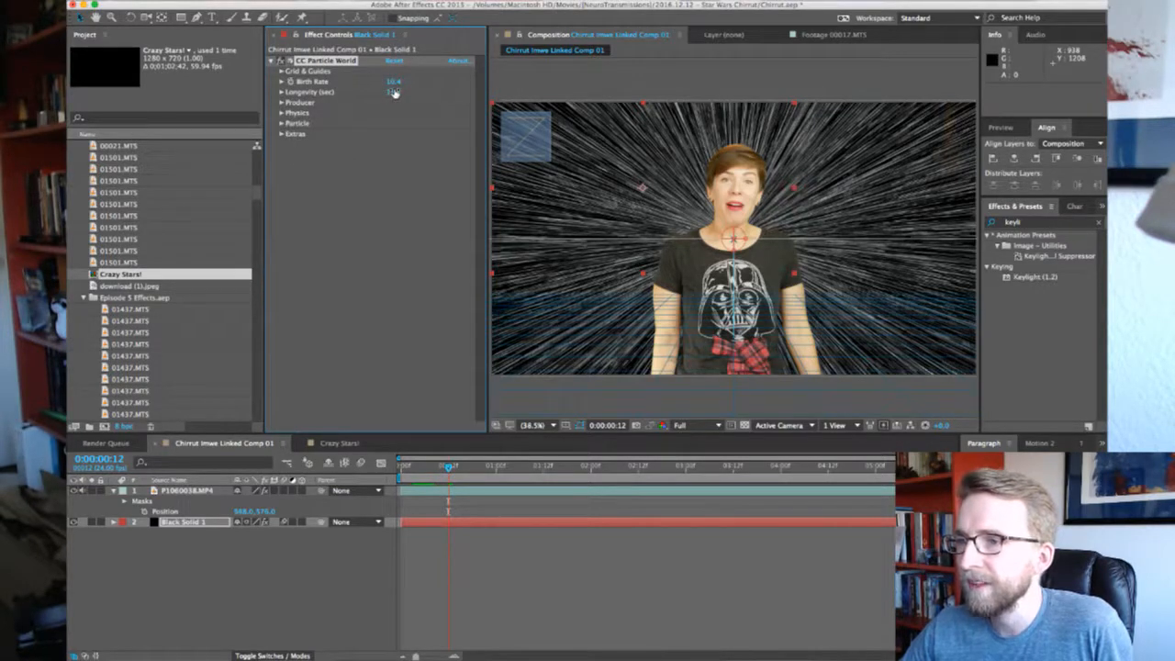
left_click_drag(395, 93, 392, 92)
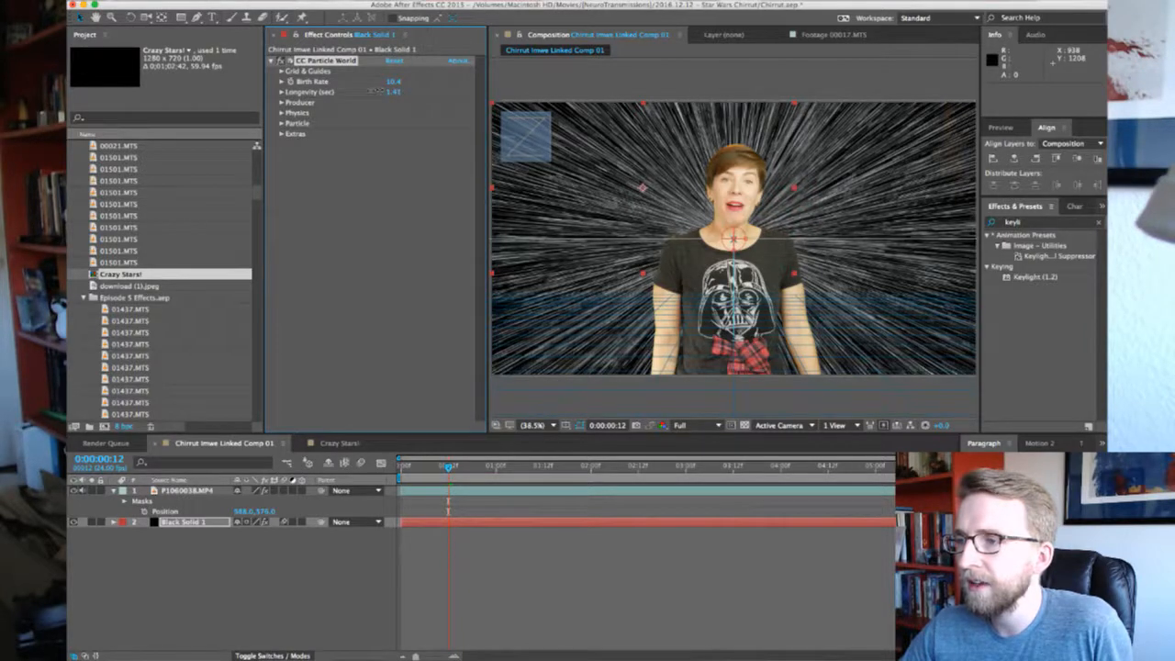
left_click_drag(367, 91, 353, 97)
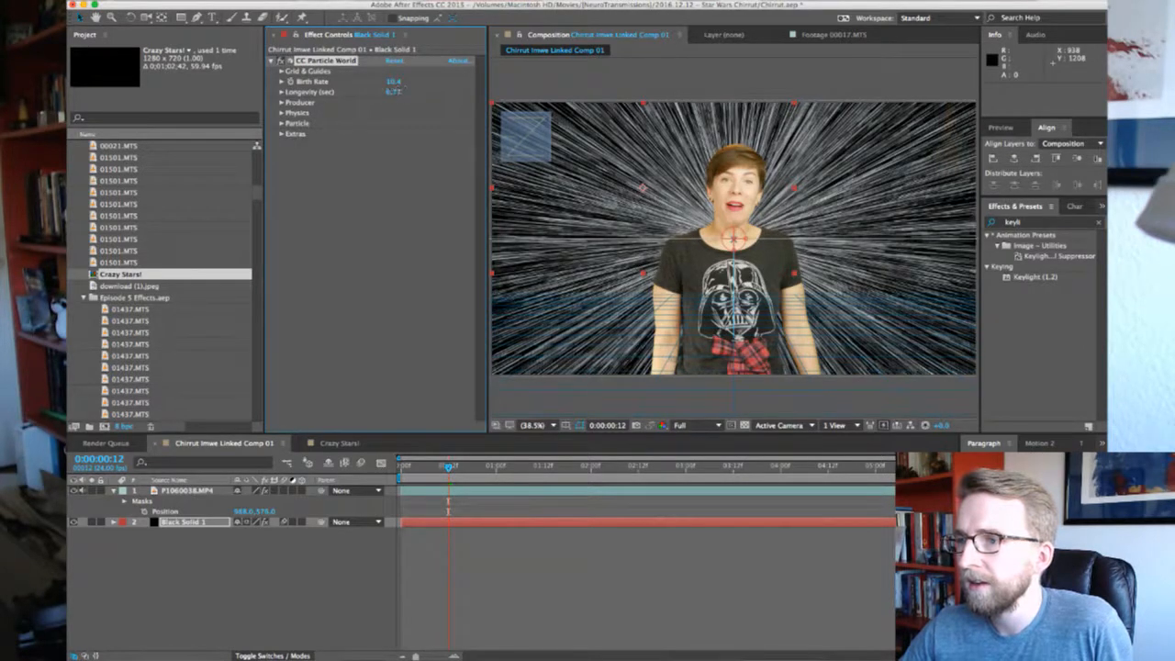
mouse_move(394, 92)
left_mouse_down()
mouse_move(357, 91)
mouse_move(478, 85)
left_mouse_up()
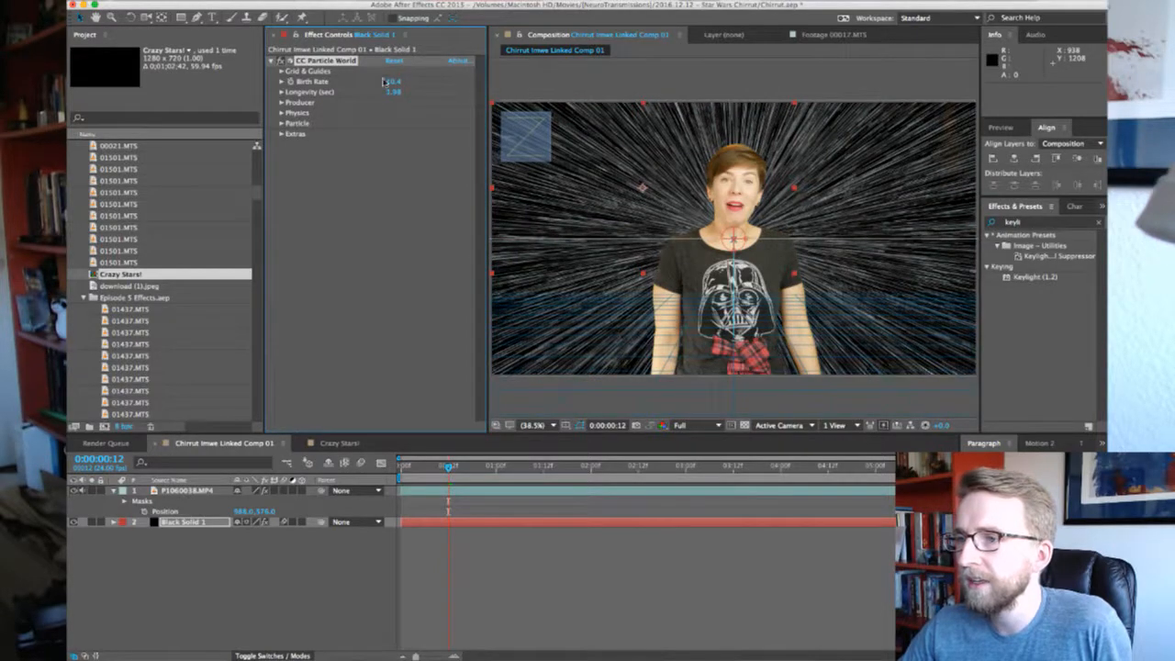
left_click_drag(395, 78, 374, 82)
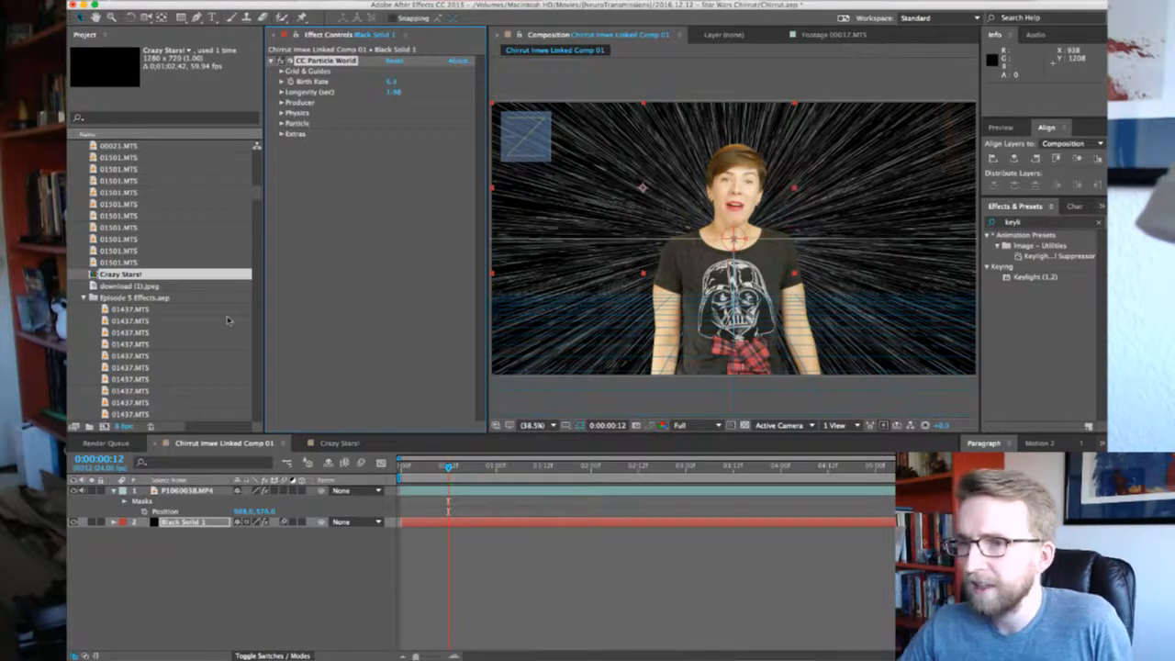
Find and collapse the Episode 4 Effects.aep and Episode 5 Effects.aep folders in the project's item list
scroll(135, 275, "down", 10)
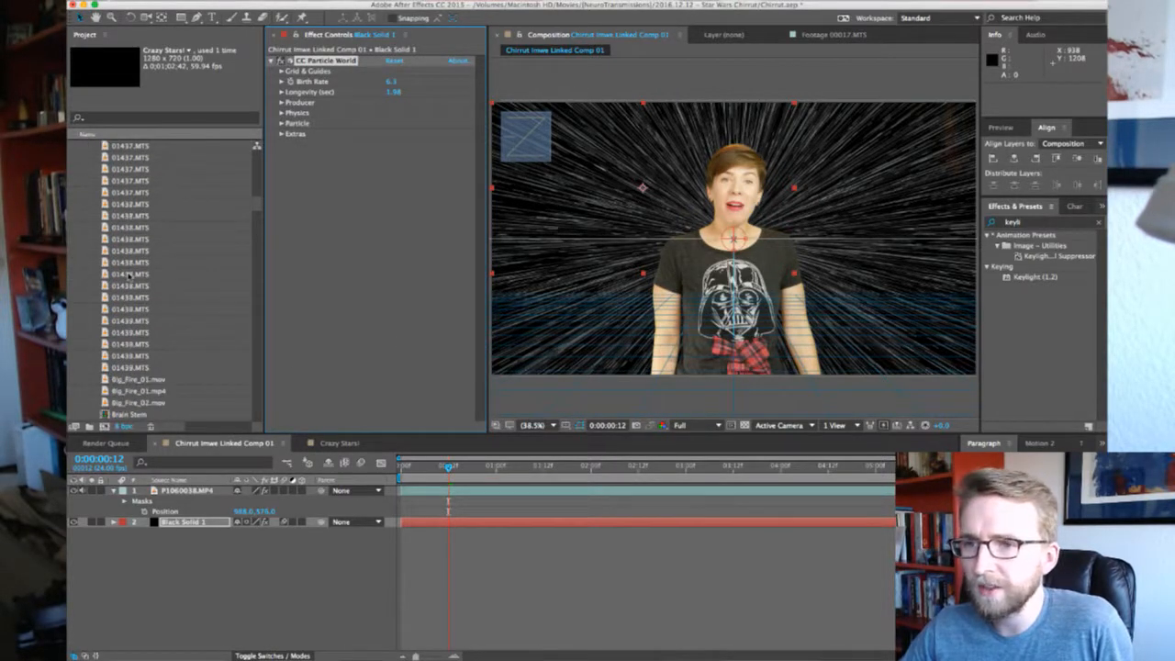
key("super+Tab")
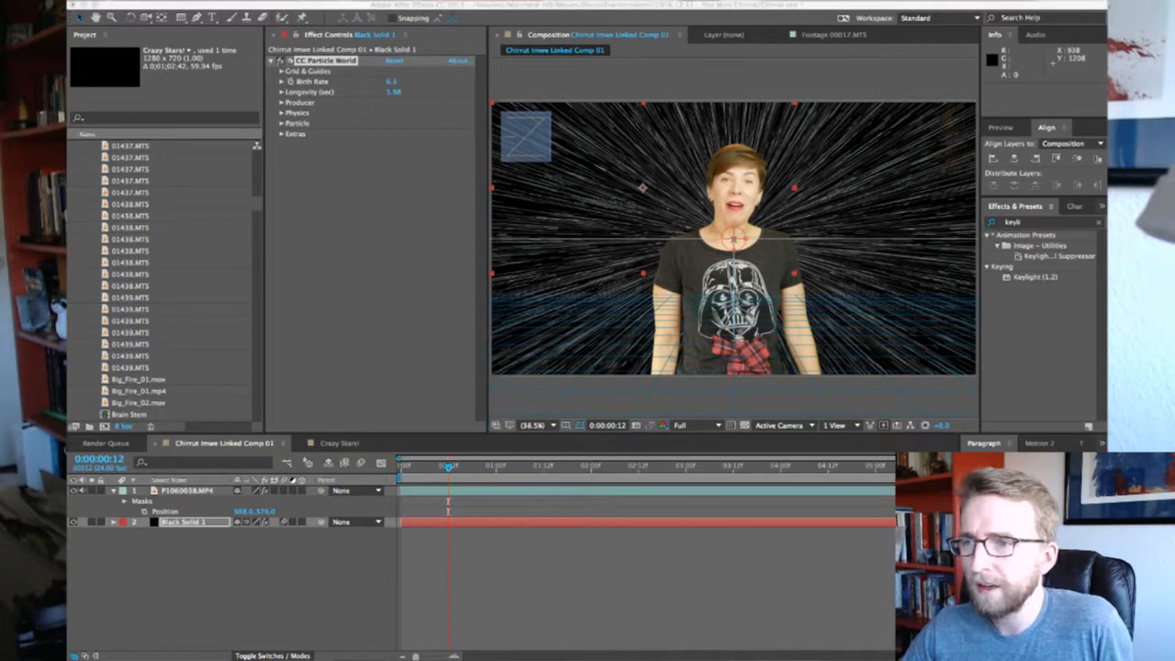
key("super+Tab")
scroll(152, 309, "down", 3)
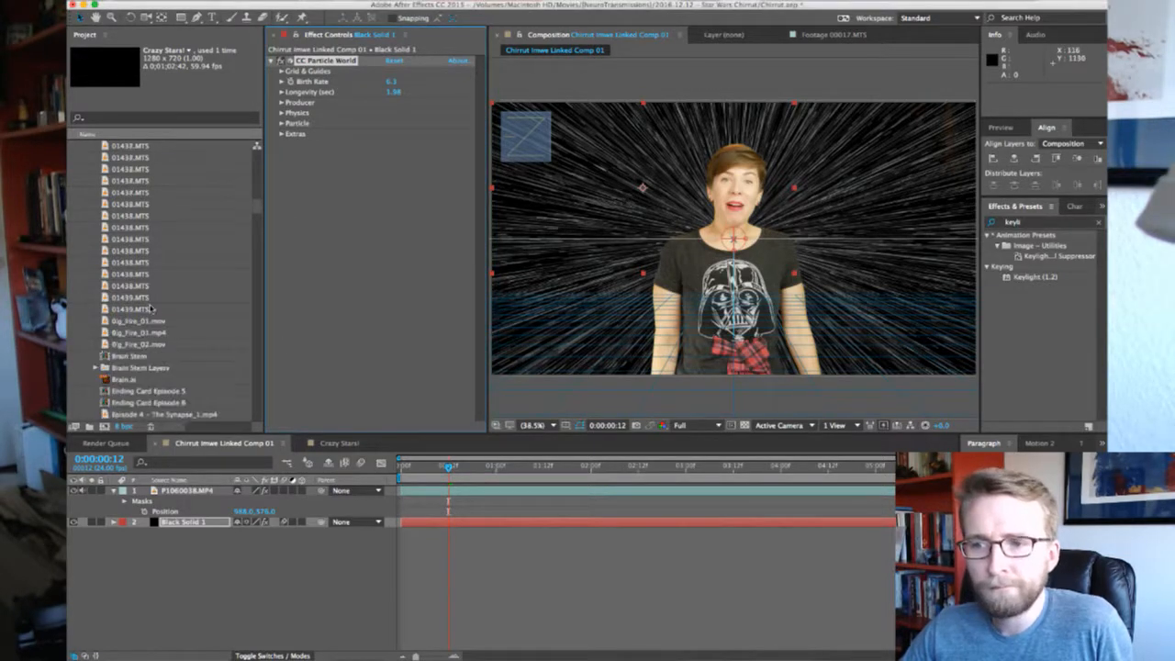
scroll(151, 309, "down", 5)
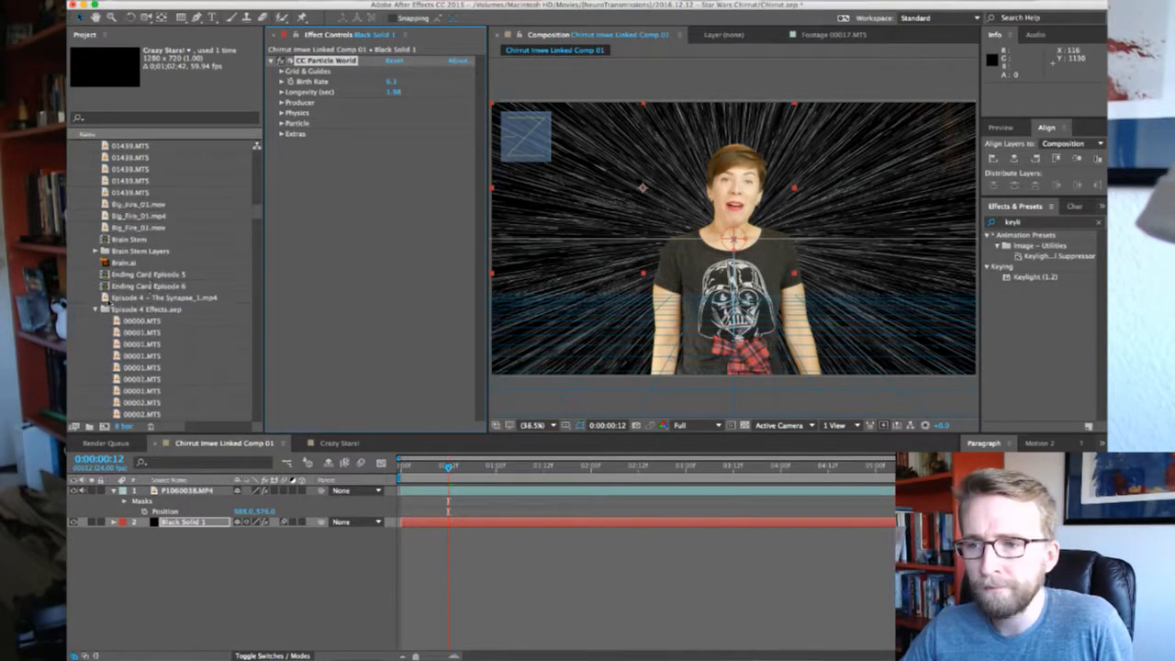
left_click(95, 310)
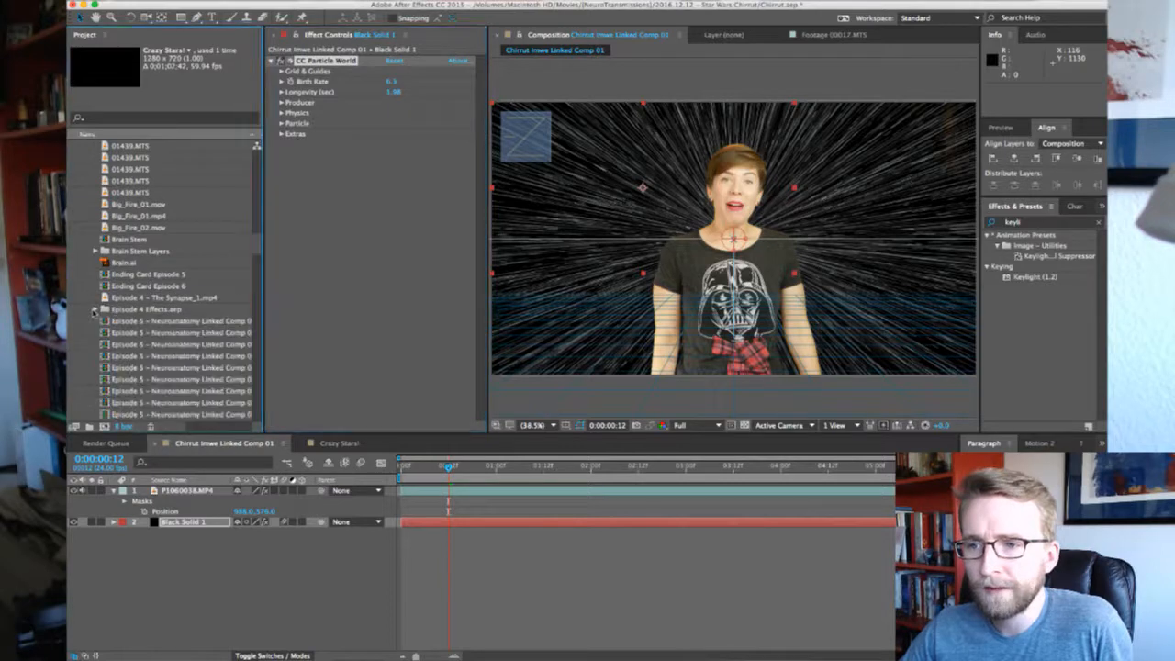
scroll(143, 323, "down", 10)
left_click(144, 322)
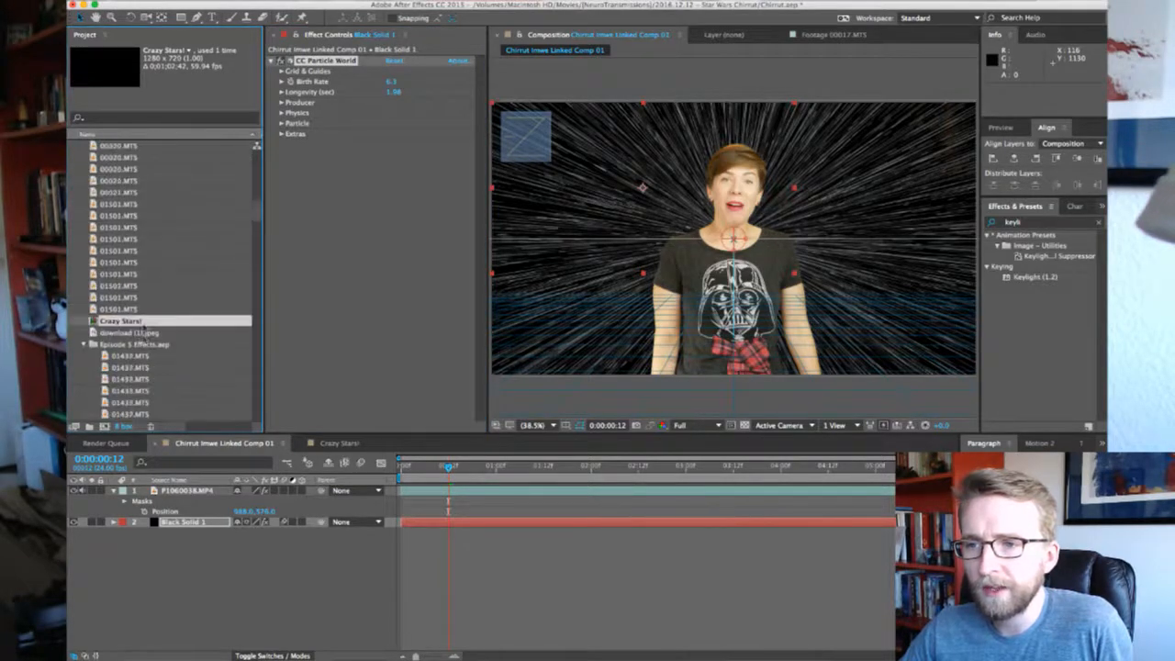
left_click(85, 345)
Open The Neuroscience of Jedi Mind Tricks Linked Comp 01 and its nested Starzzzz composition
scroll(108, 347, "down", 5)
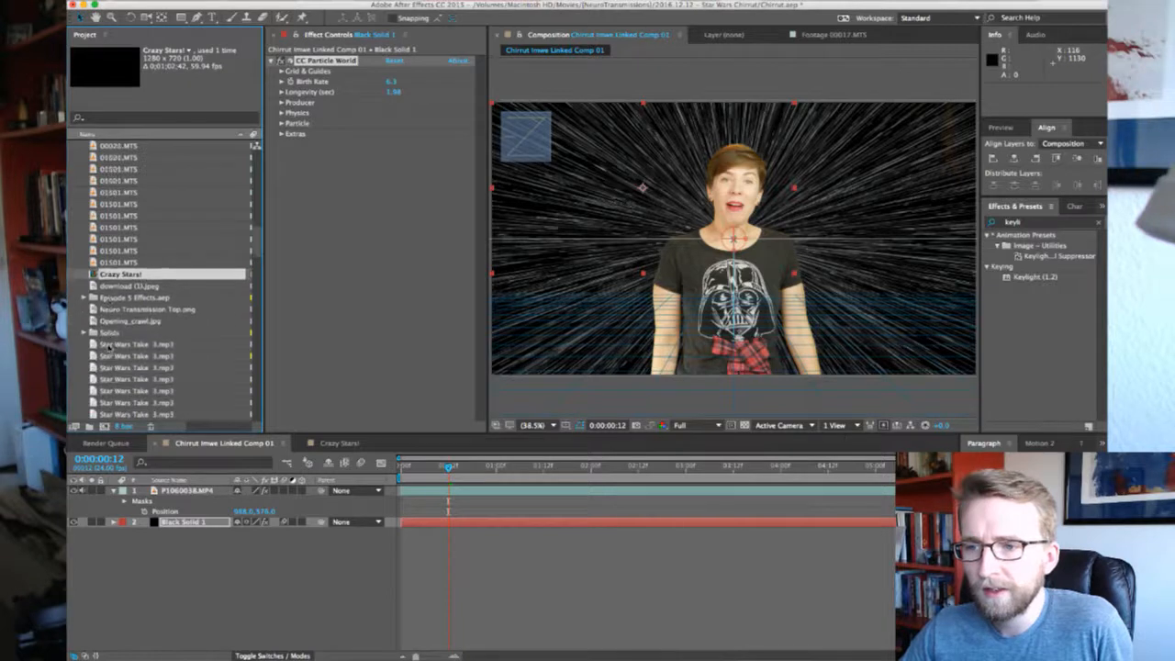
scroll(107, 345, "down", 5)
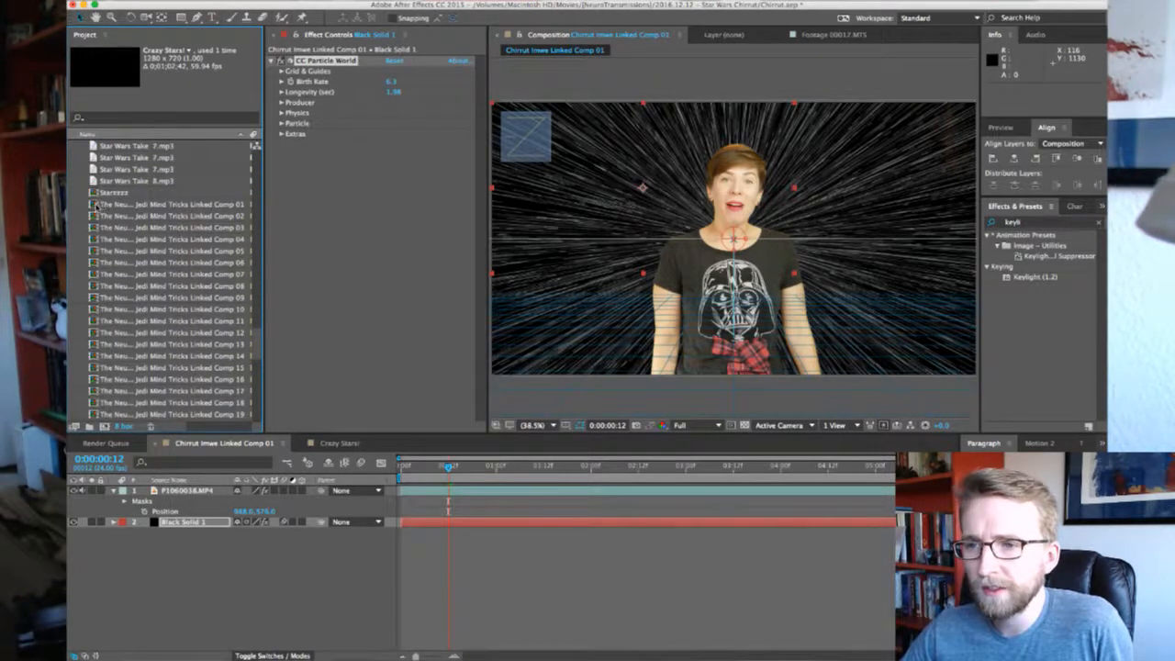
double_click(96, 205)
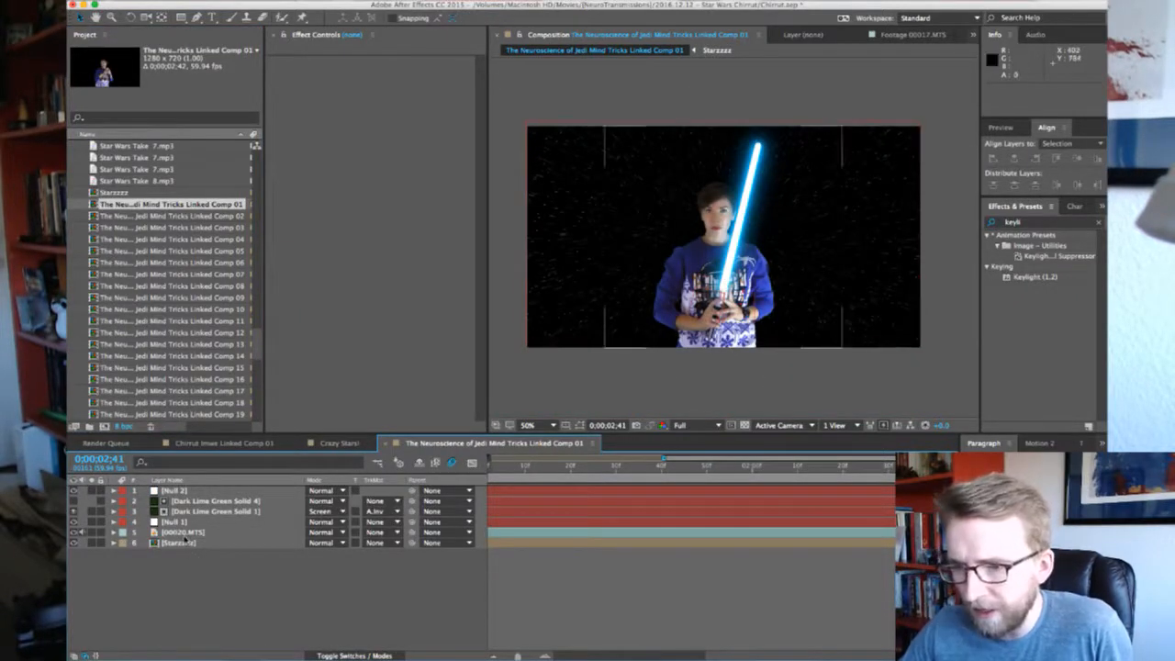
left_click(179, 543)
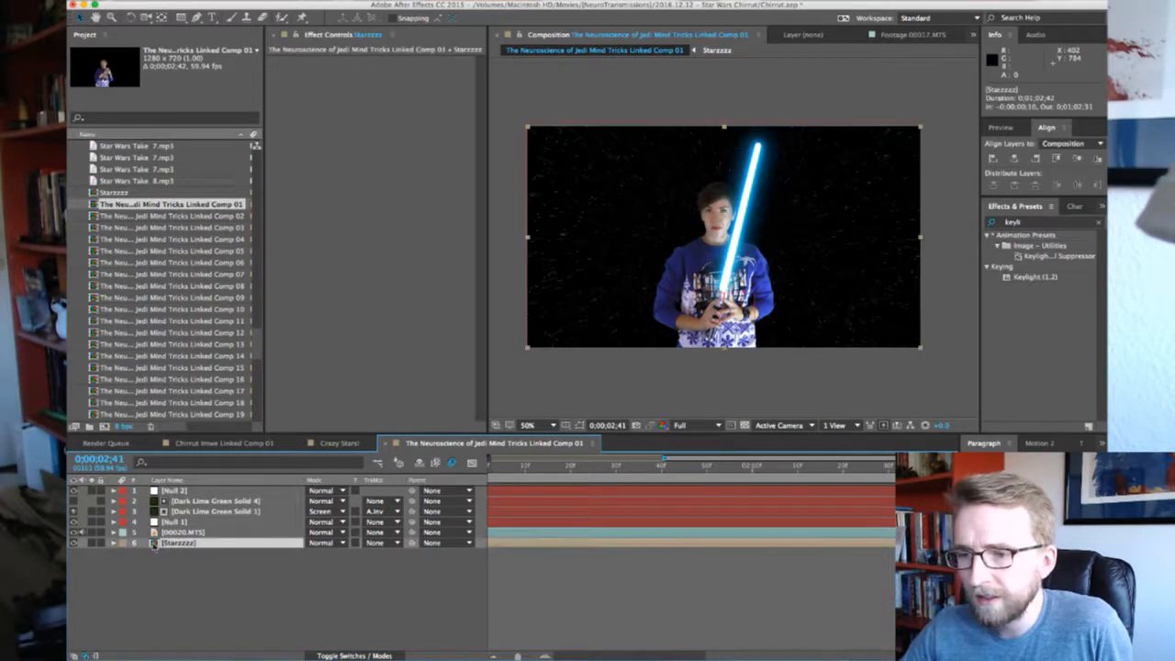
double_click(153, 544)
Copy the CC Particle World effect from Black Solid 1 in Starzzzz and return to Chirrut Imwe Linked Comp 01
left_click(177, 493)
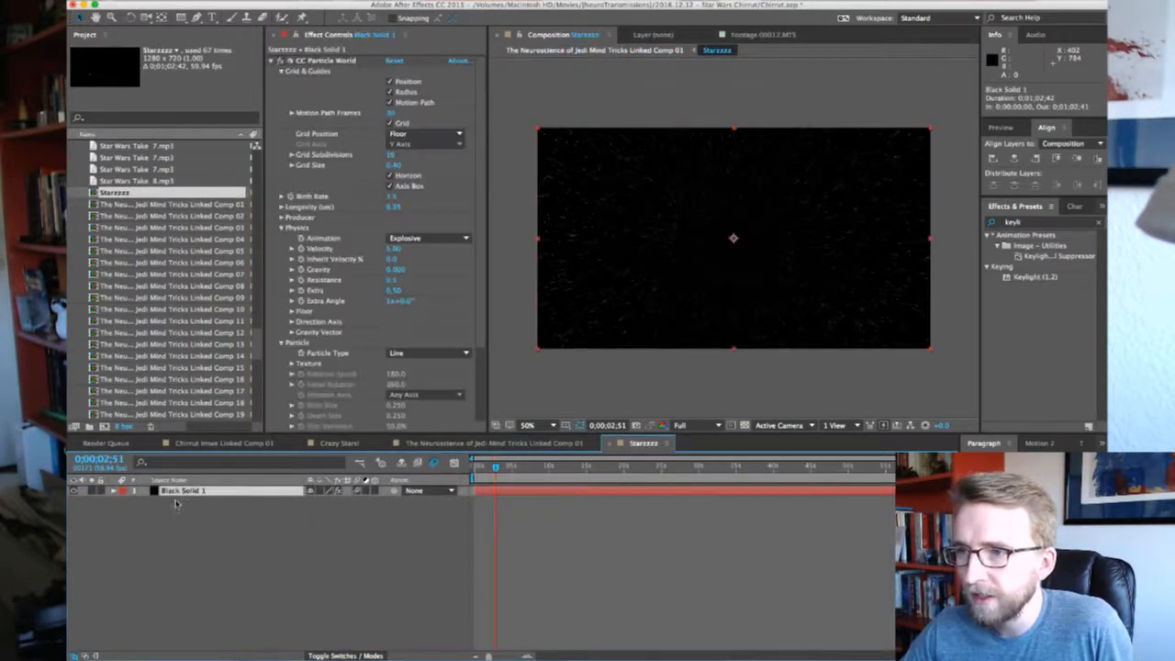
left_click(323, 60)
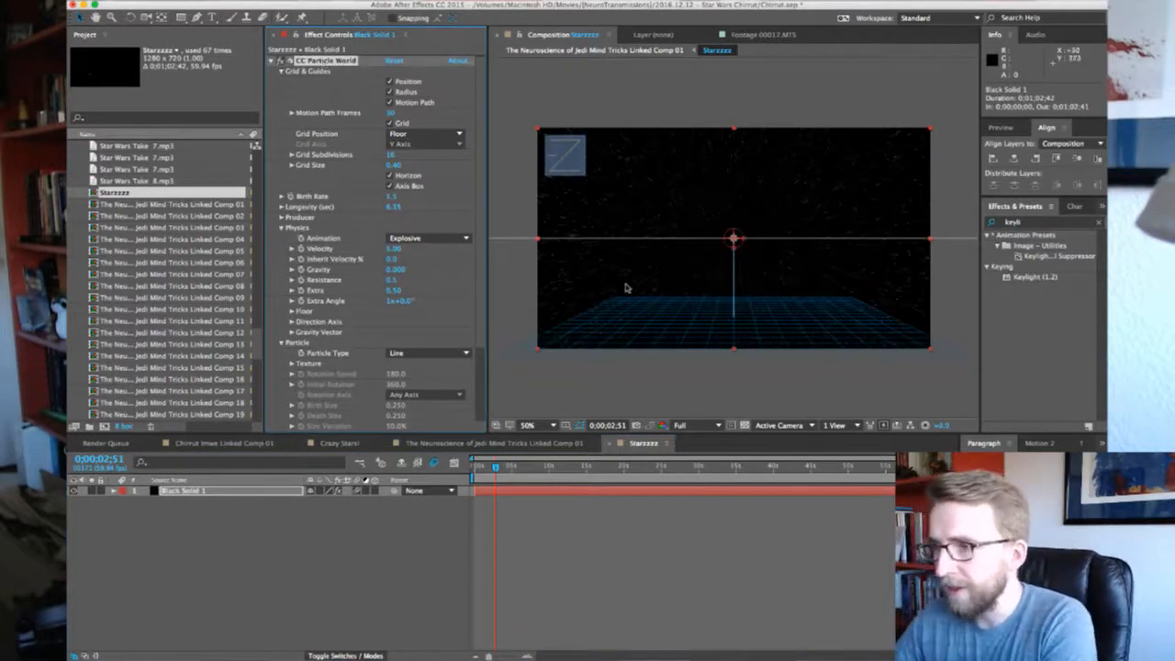
left_click(555, 445)
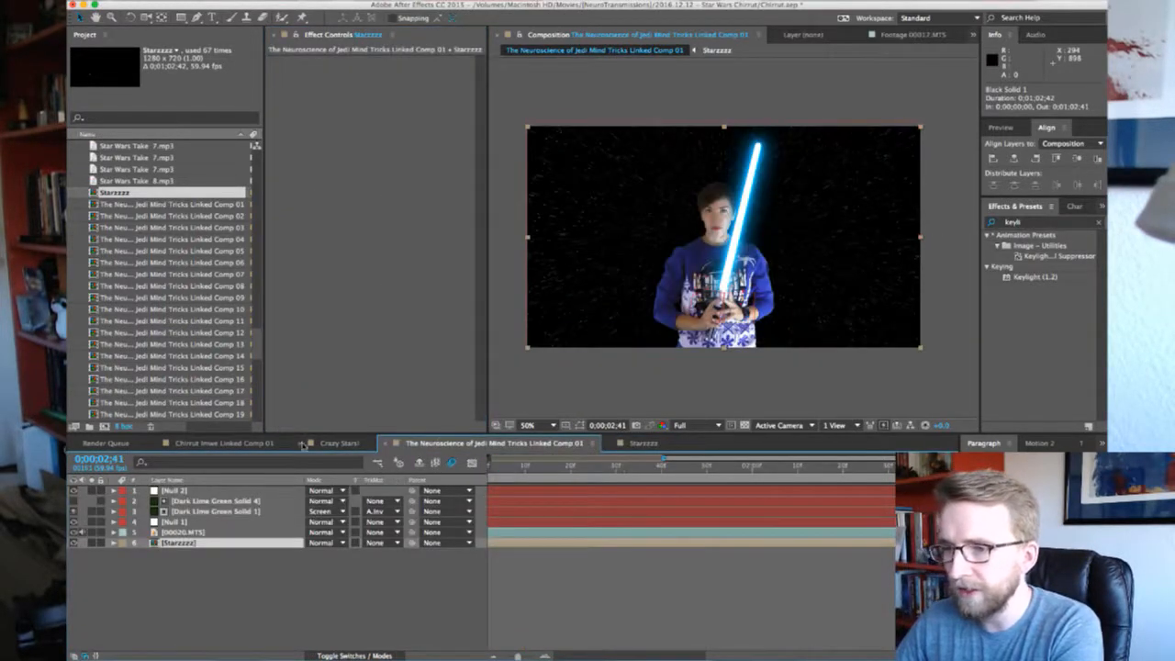
left_click(250, 444)
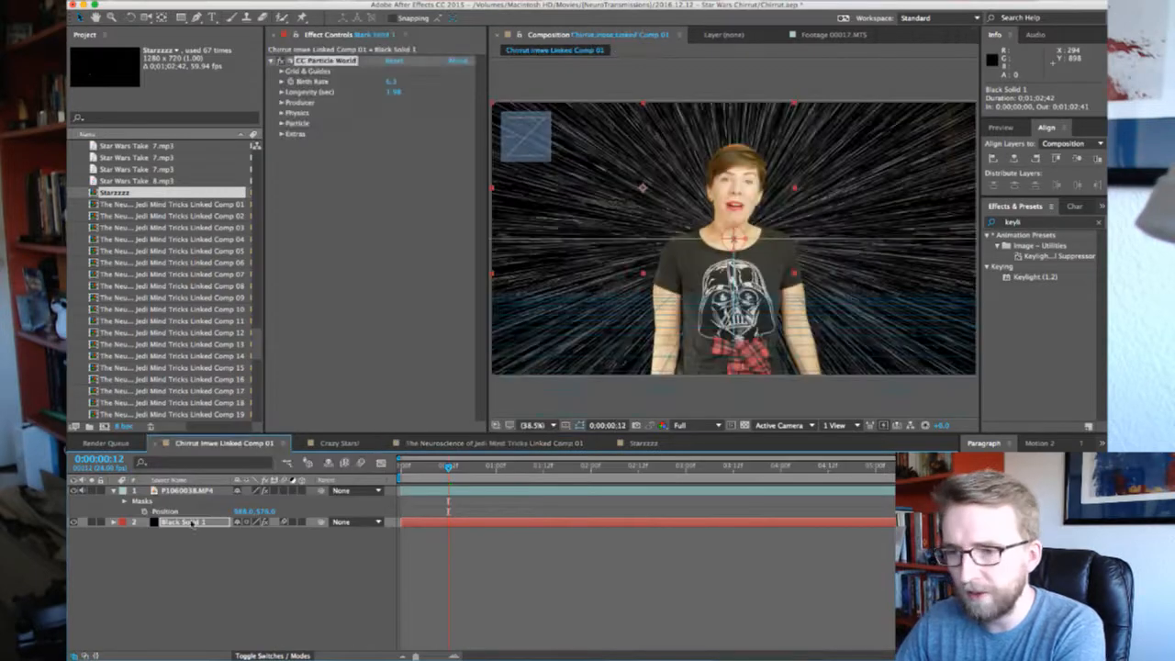
left_click(188, 522)
key("Delete")
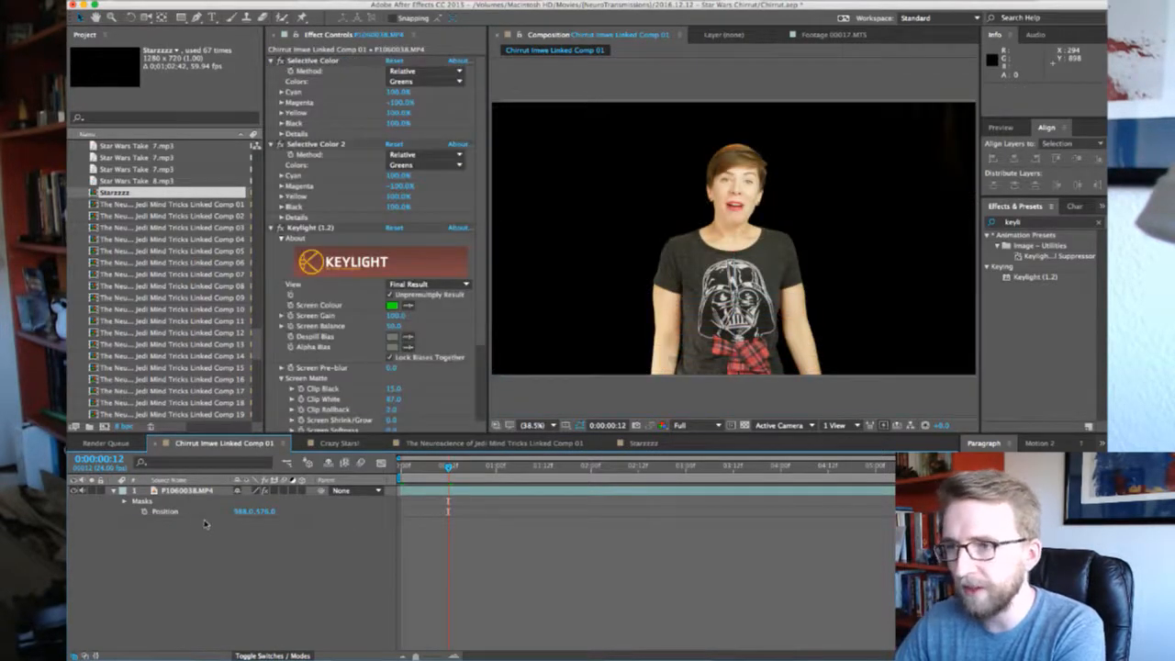
key("super+z")
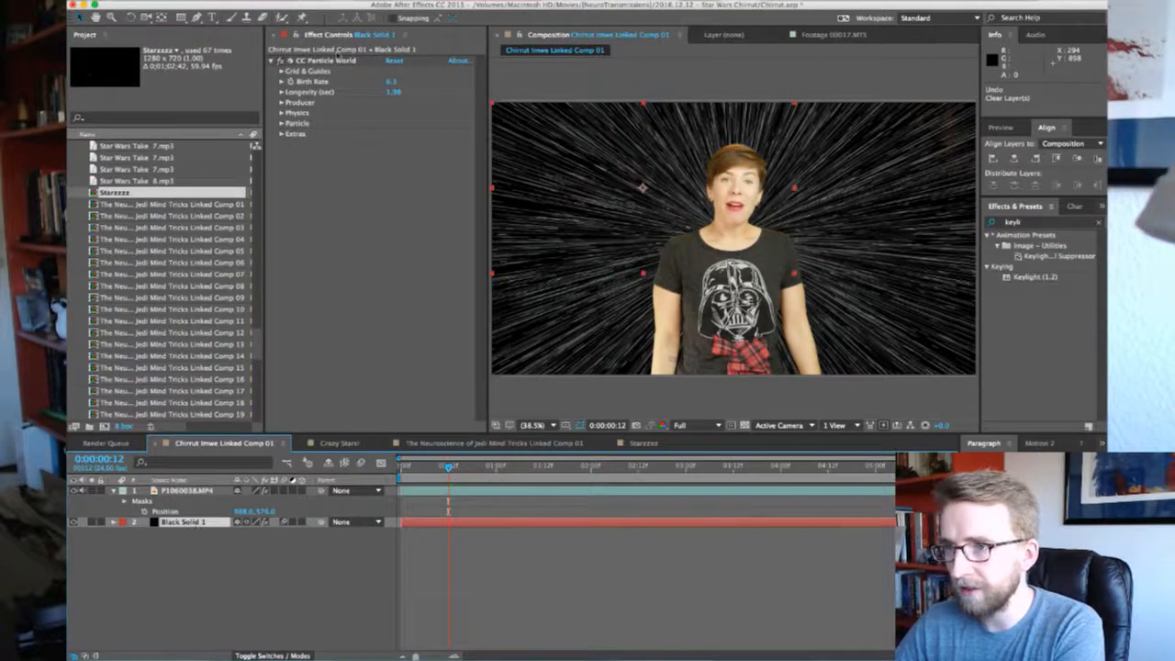
Replace CC Particle World on Black Solid 1 with the version copied from Starzzzz and expand its Producer, Physics and Particle settings
left_click(339, 60)
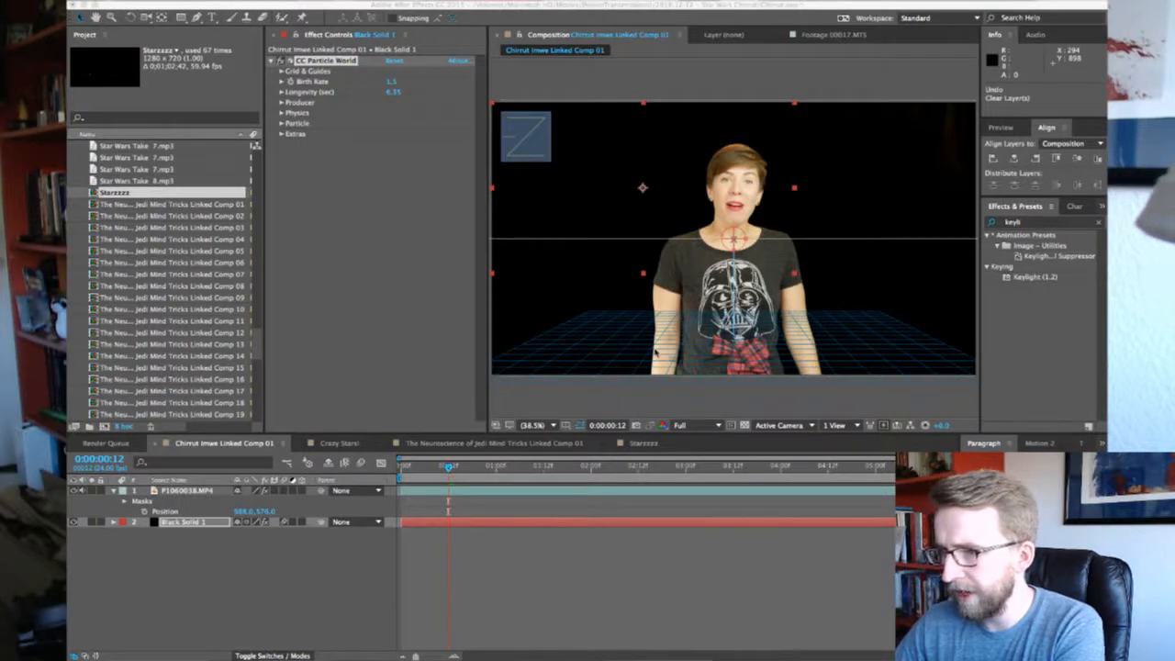
left_click(371, 172)
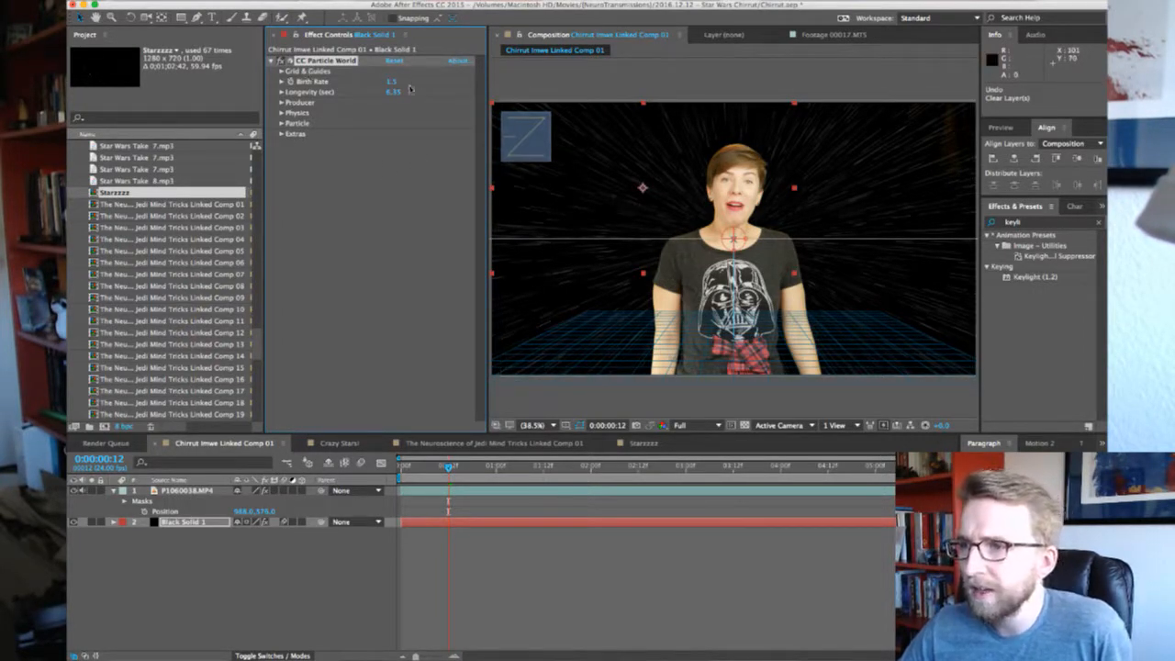
left_click(282, 103)
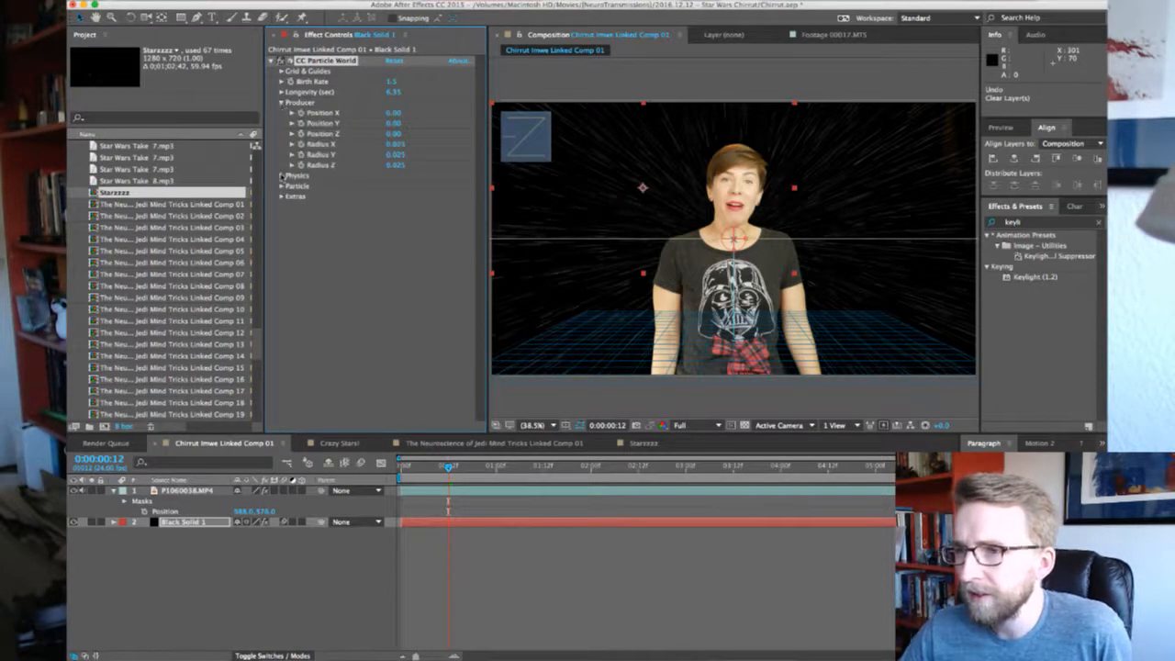
left_click(282, 174)
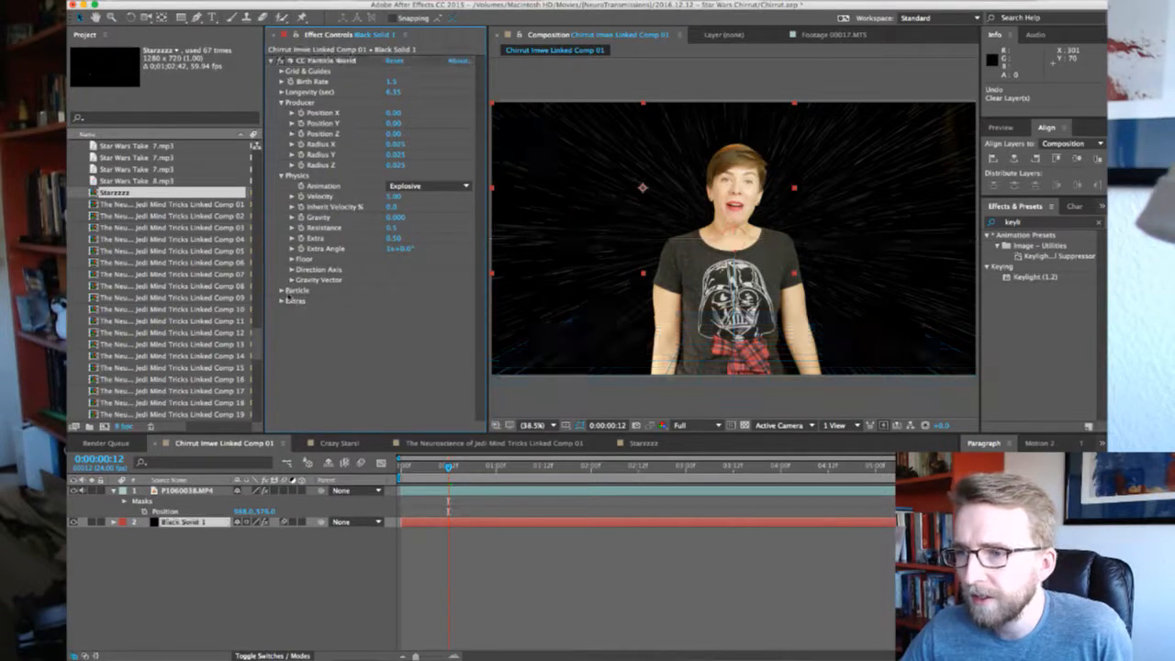
left_click(282, 290)
scroll(374, 325, "down", 1)
scroll(362, 324, "down", 1)
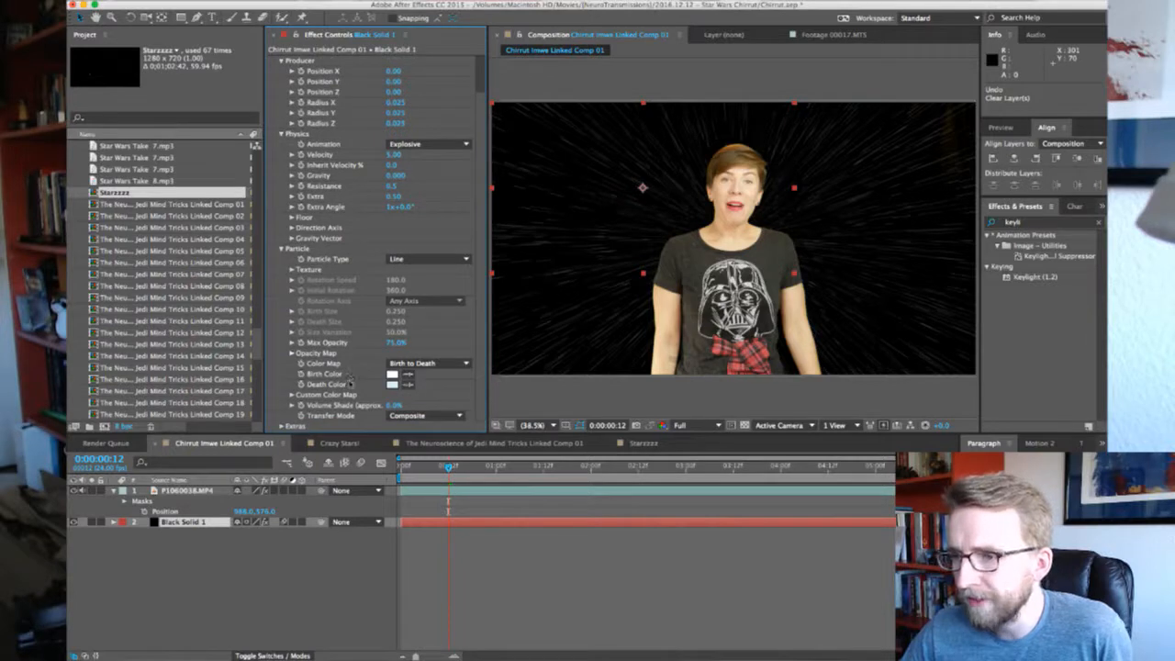
Try the Star particle type in CC Particle World and return it to Line
left_click(391, 376)
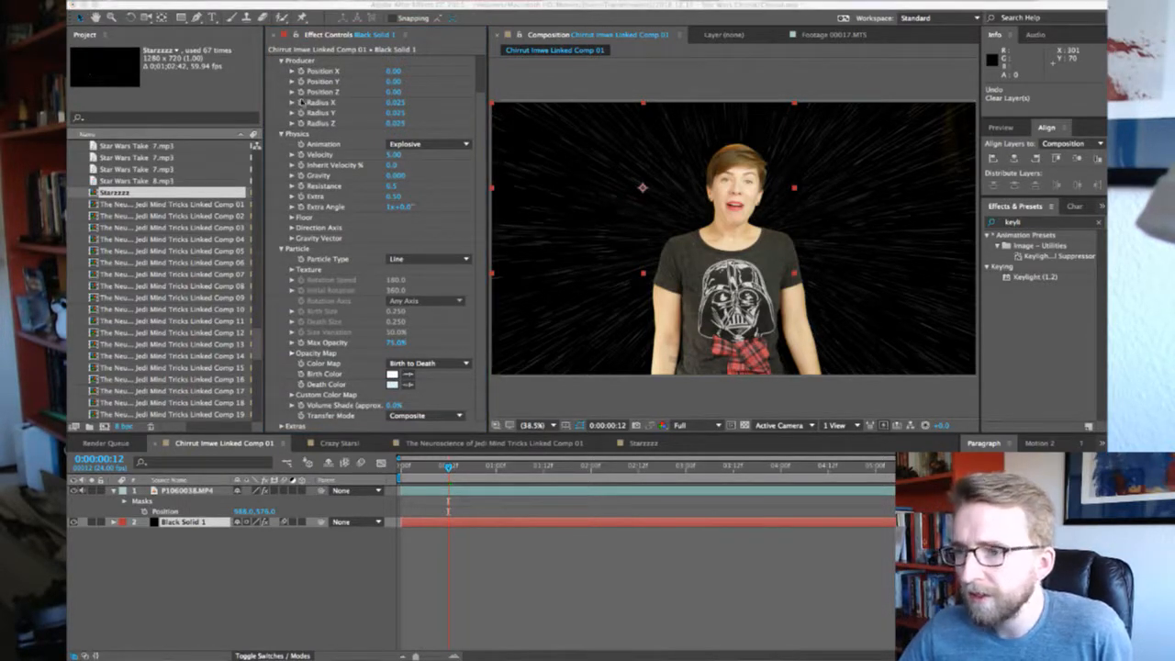
left_click(301, 102)
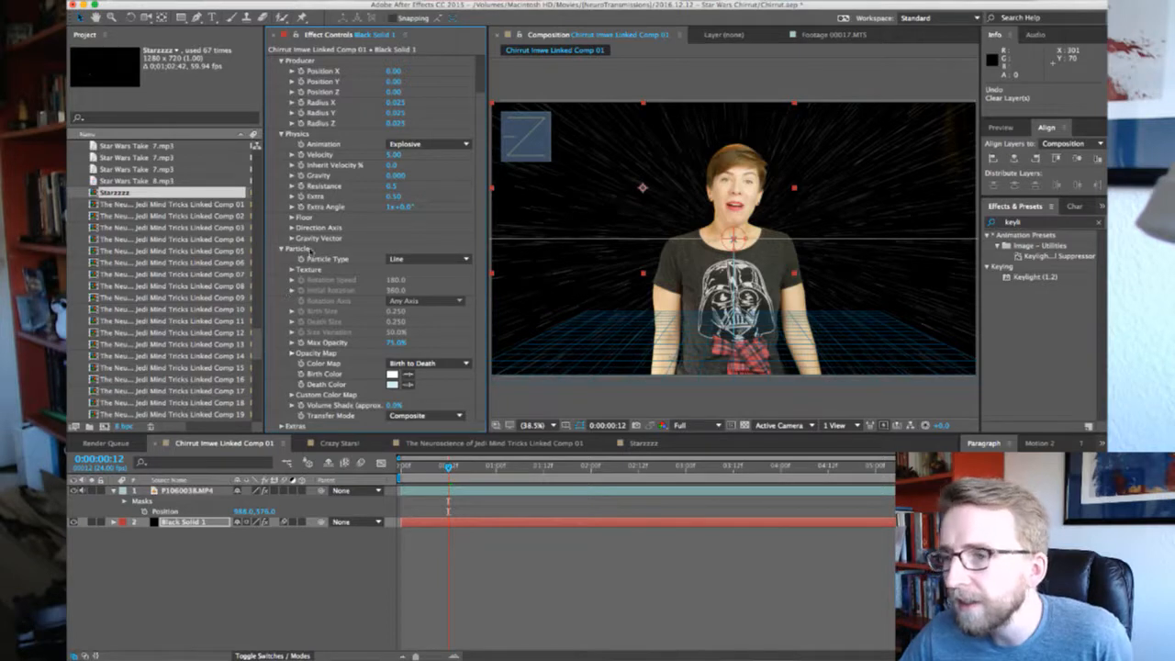
left_click(413, 261)
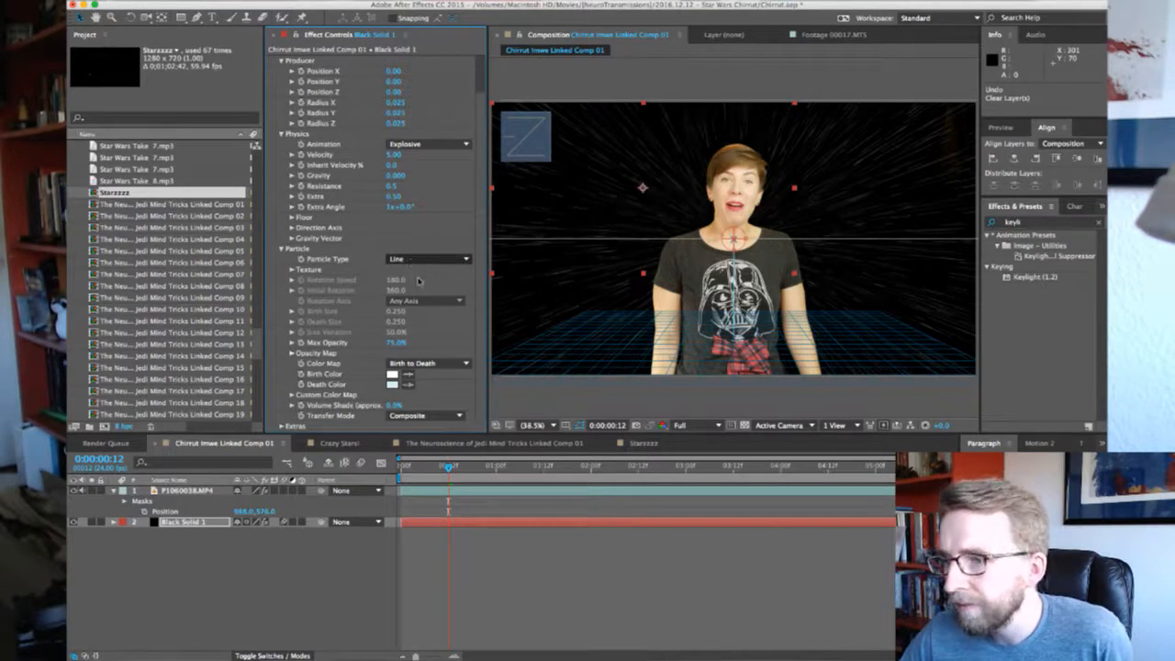
left_click(418, 280)
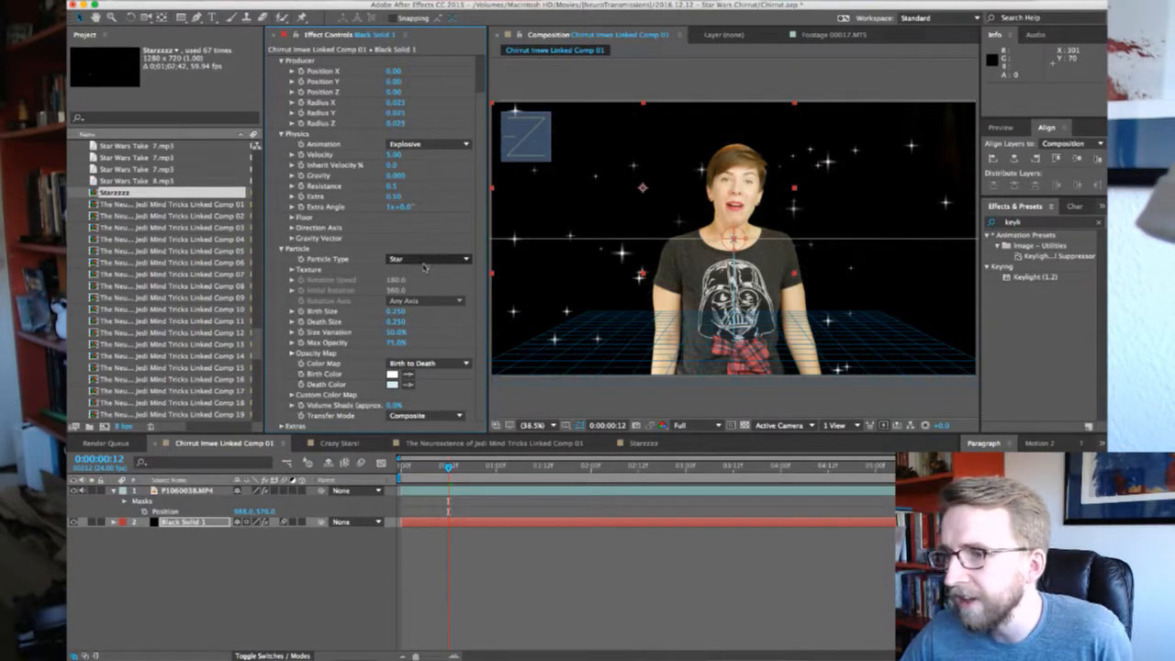
left_click(413, 261)
left_click(413, 250)
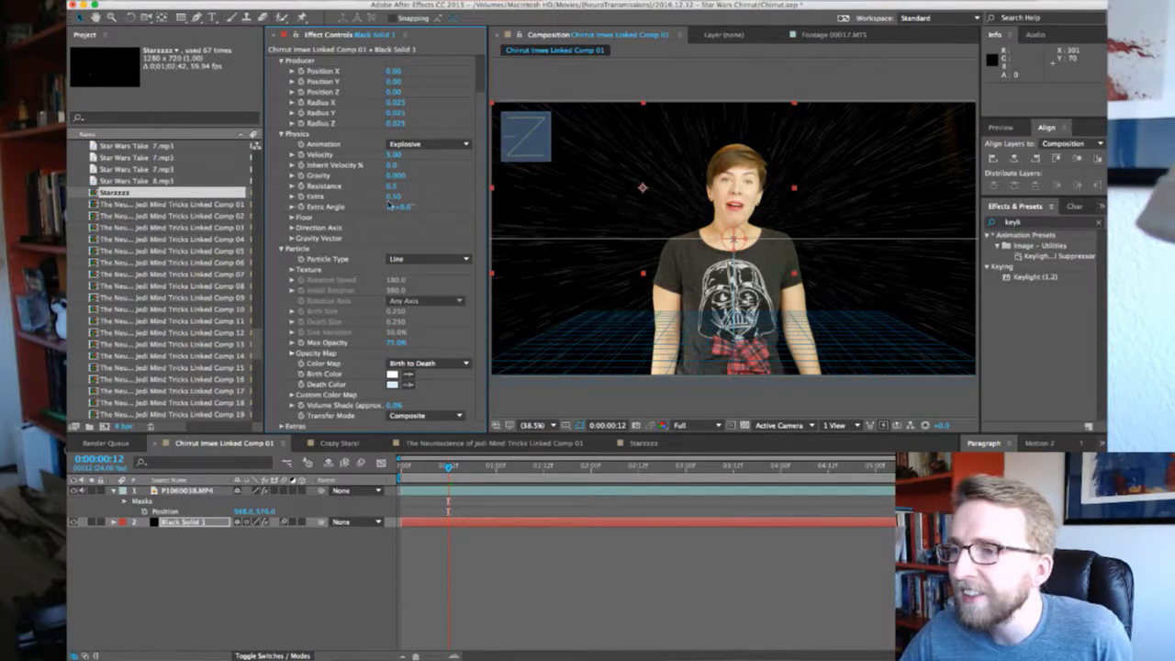
Examine CC Particle World's Producer, Physics and Particle settings, including the Texture and Extras groups
scroll(339, 232, "up", 2)
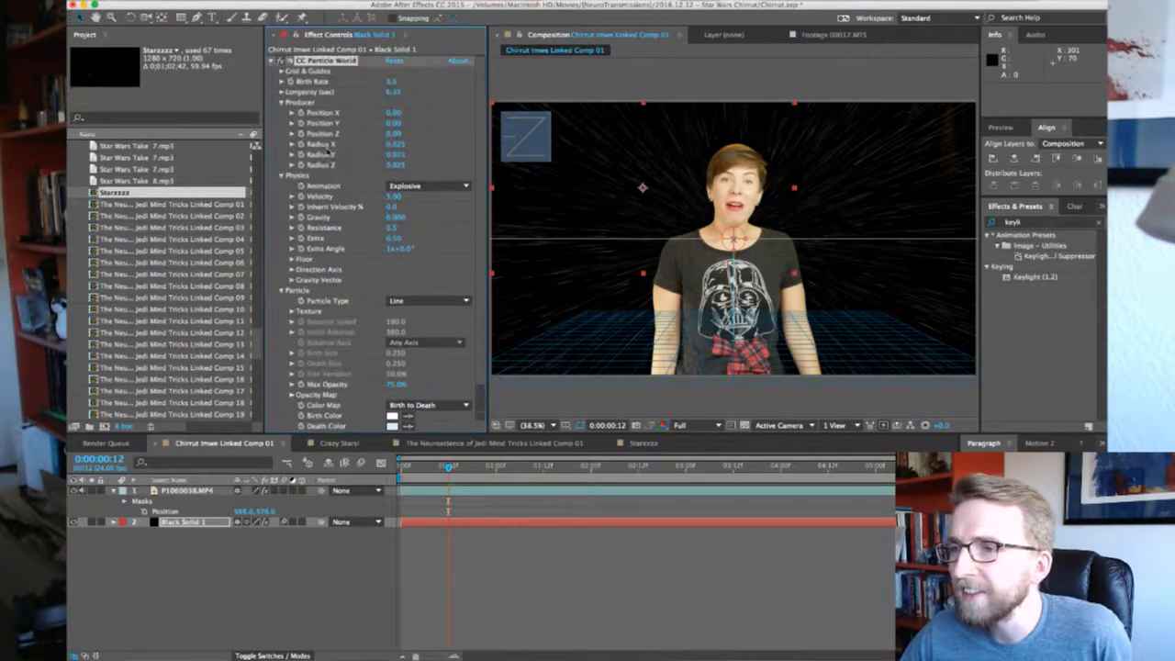
scroll(331, 158, "down", 2)
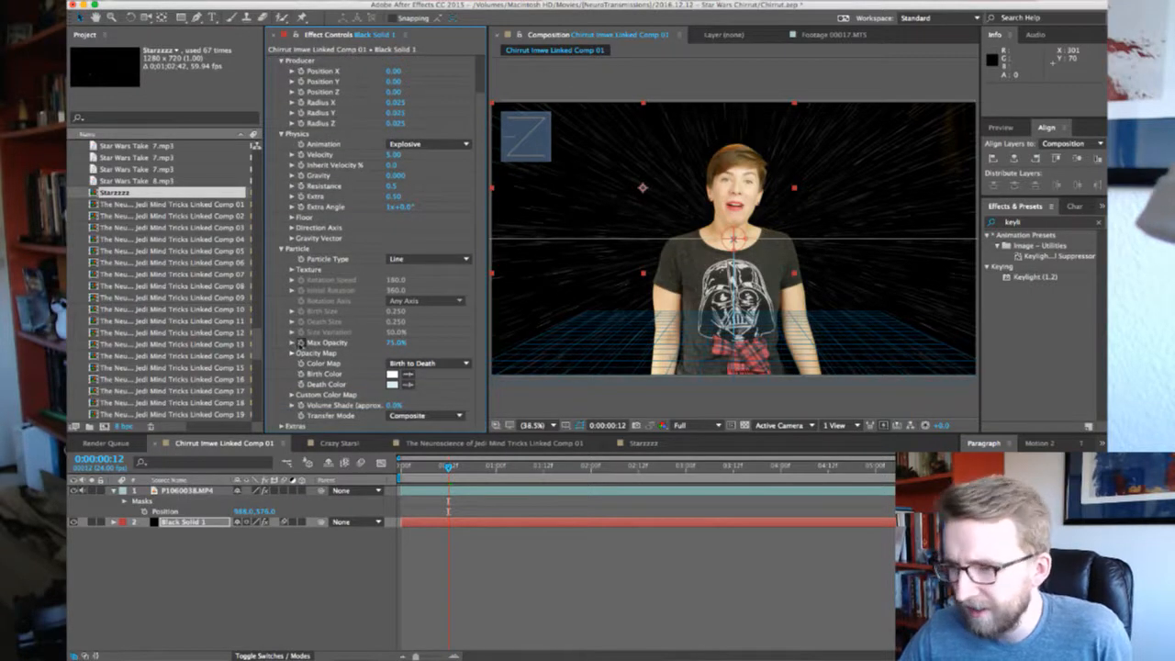
left_click(292, 270)
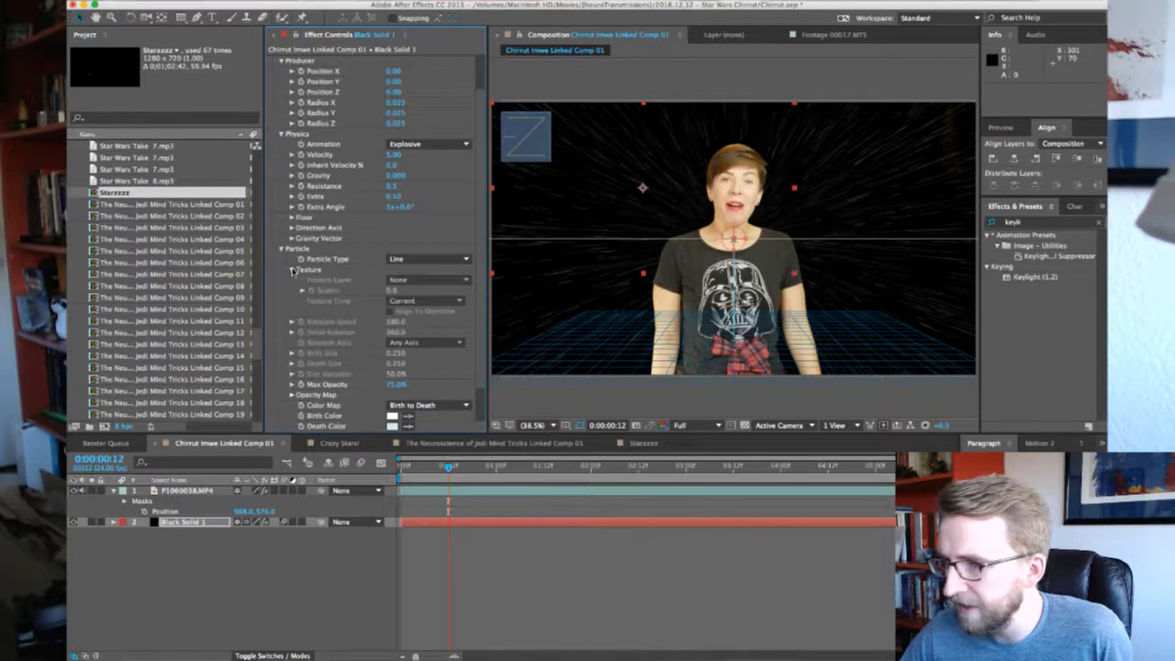
left_click(292, 271)
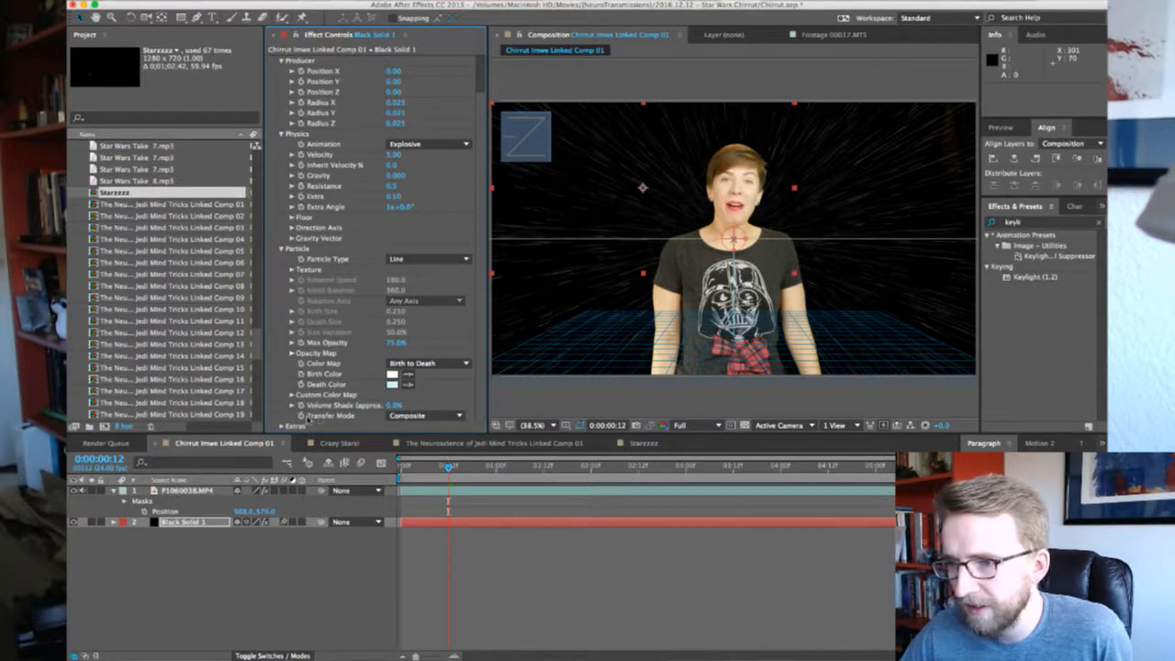
left_click(284, 427)
Try a different Birth Rate for the stars and undo the change
scroll(292, 376, "up", 5)
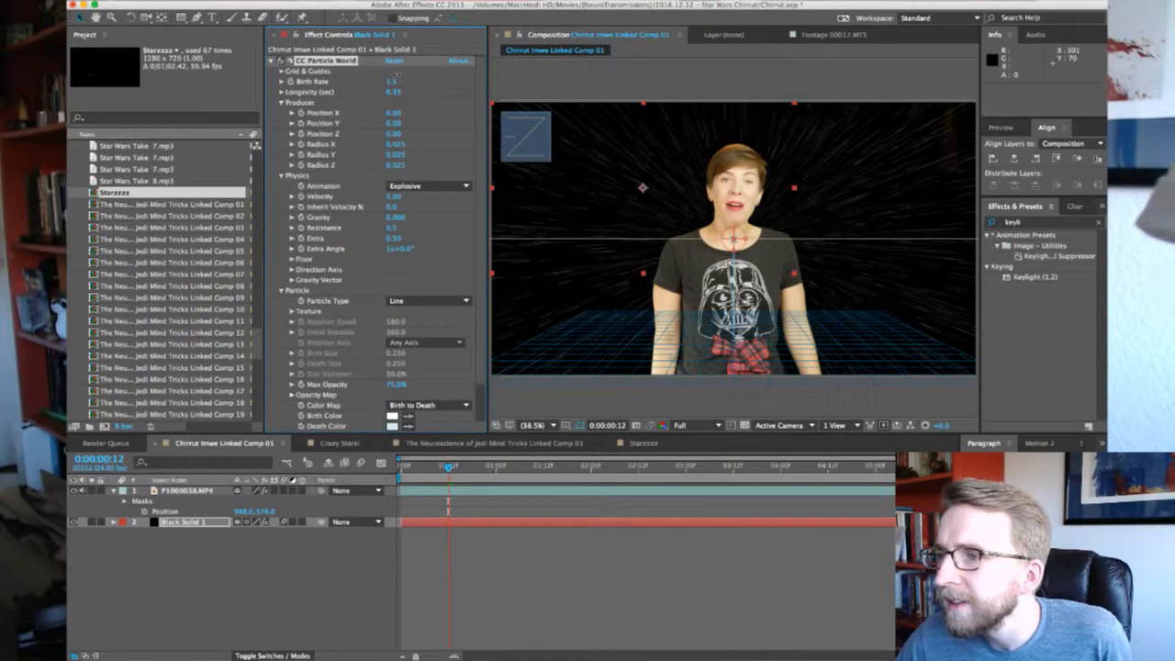
left_click_drag(396, 74, 395, 77)
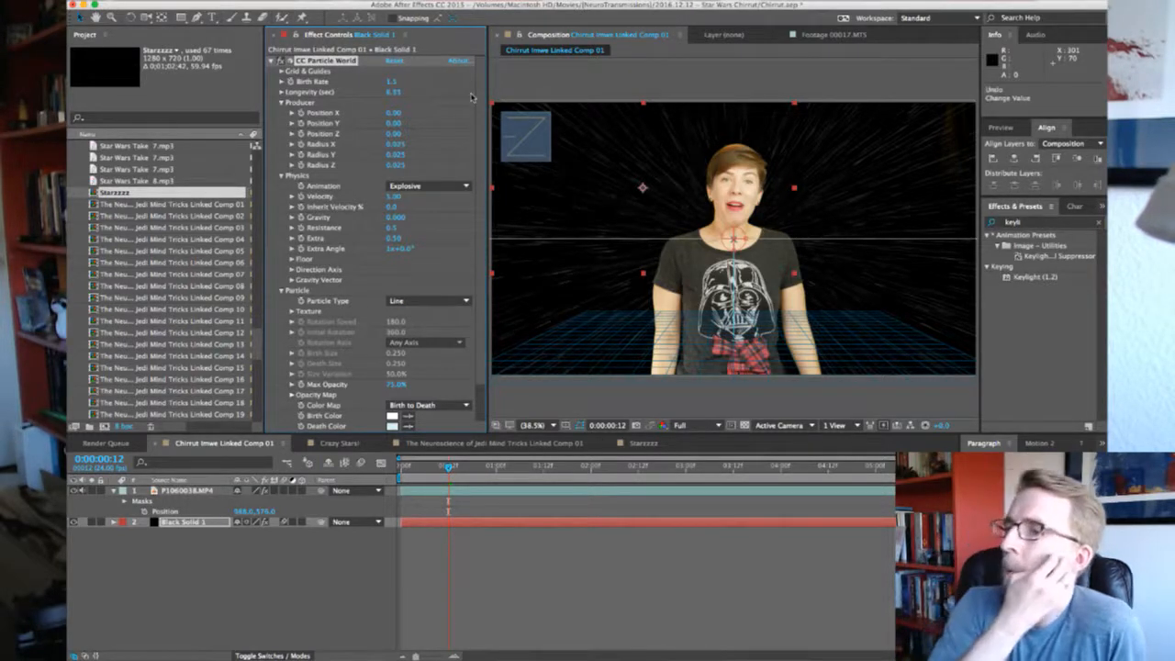
key("super+z")
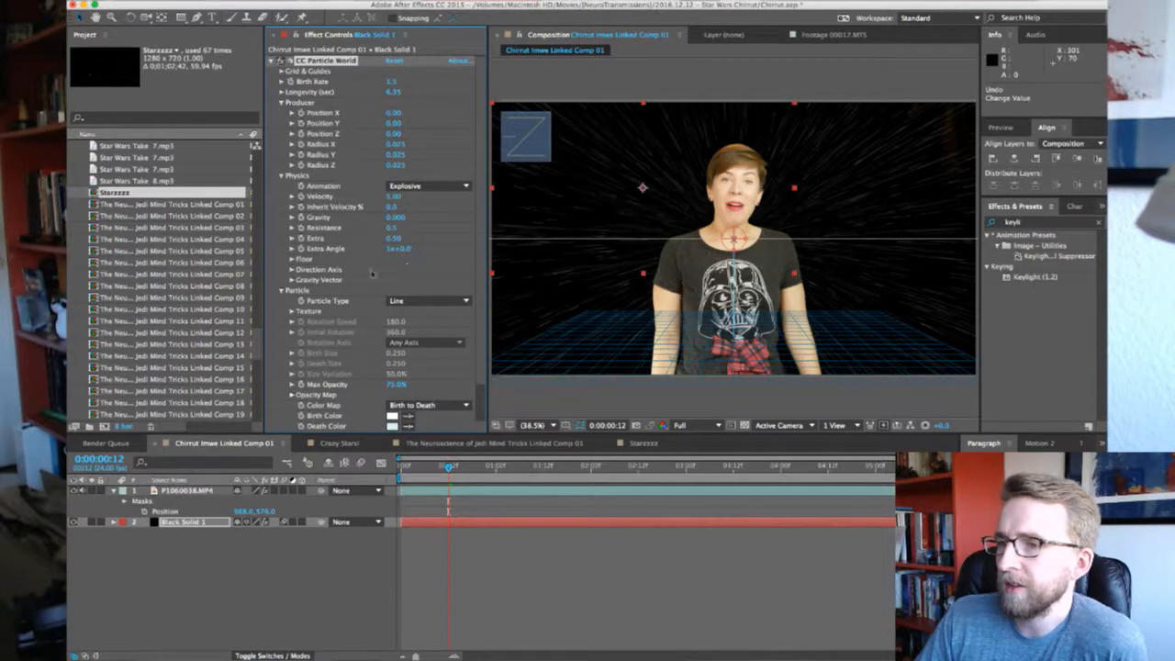
Set the star particles' Max Opacity to 100% in CC Particle World
scroll(362, 284, "down", 2)
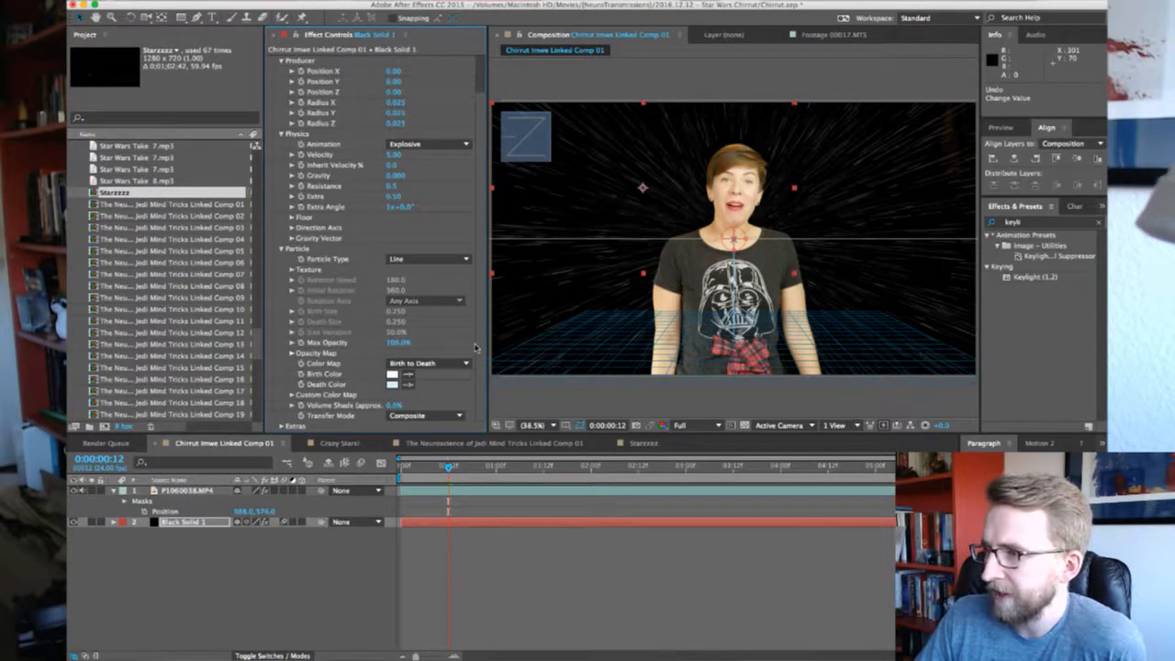
left_click(397, 343)
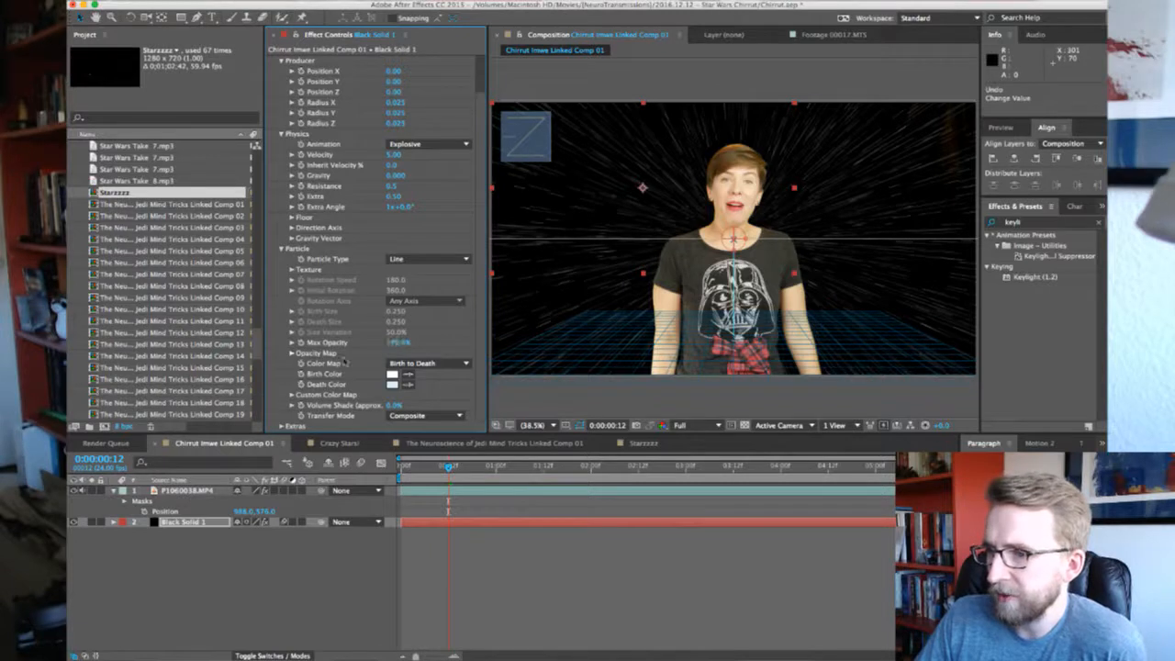
Preview the star background from the first frame and park the playhead at frame 9
key("Return")
key("Home")
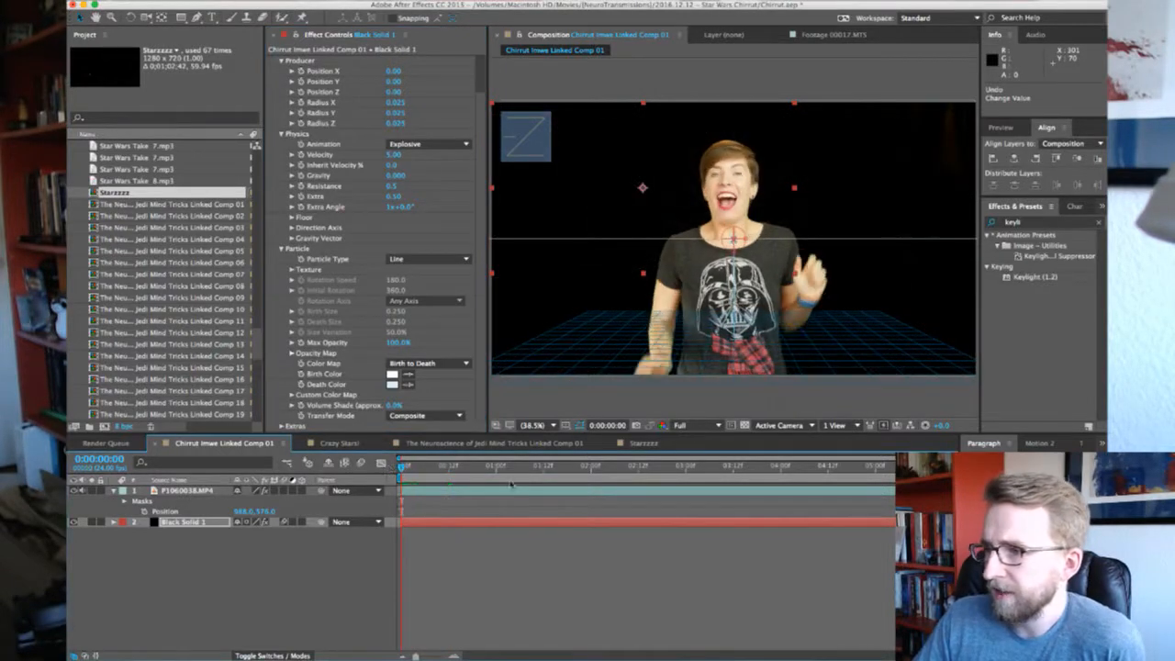
key("space")
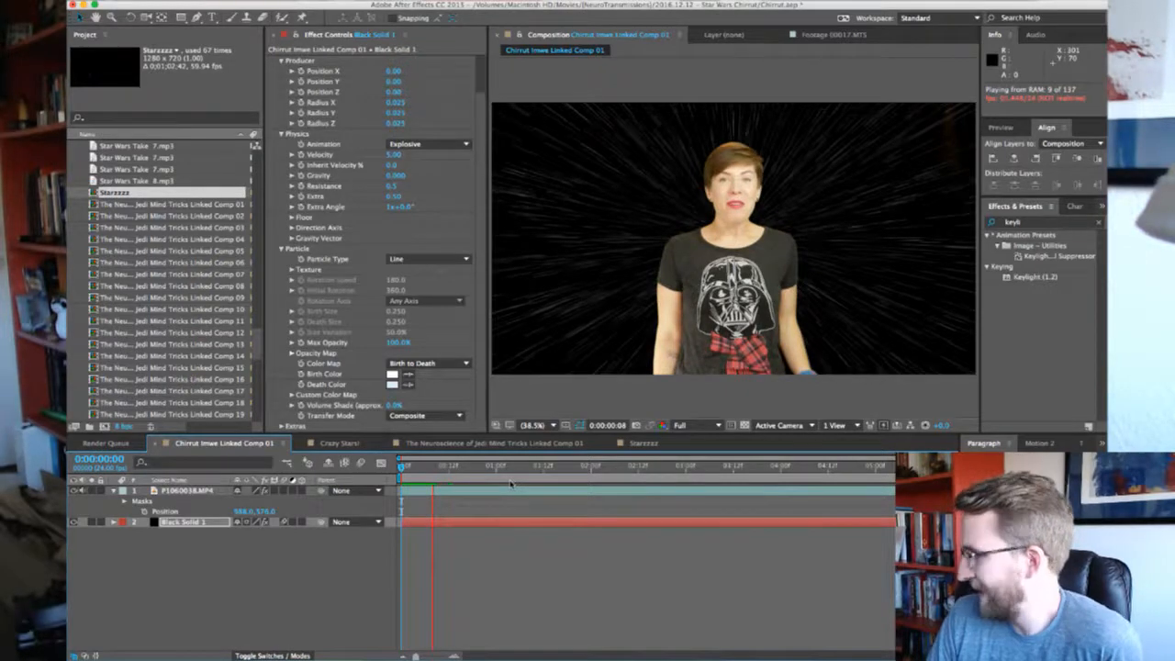
key("space")
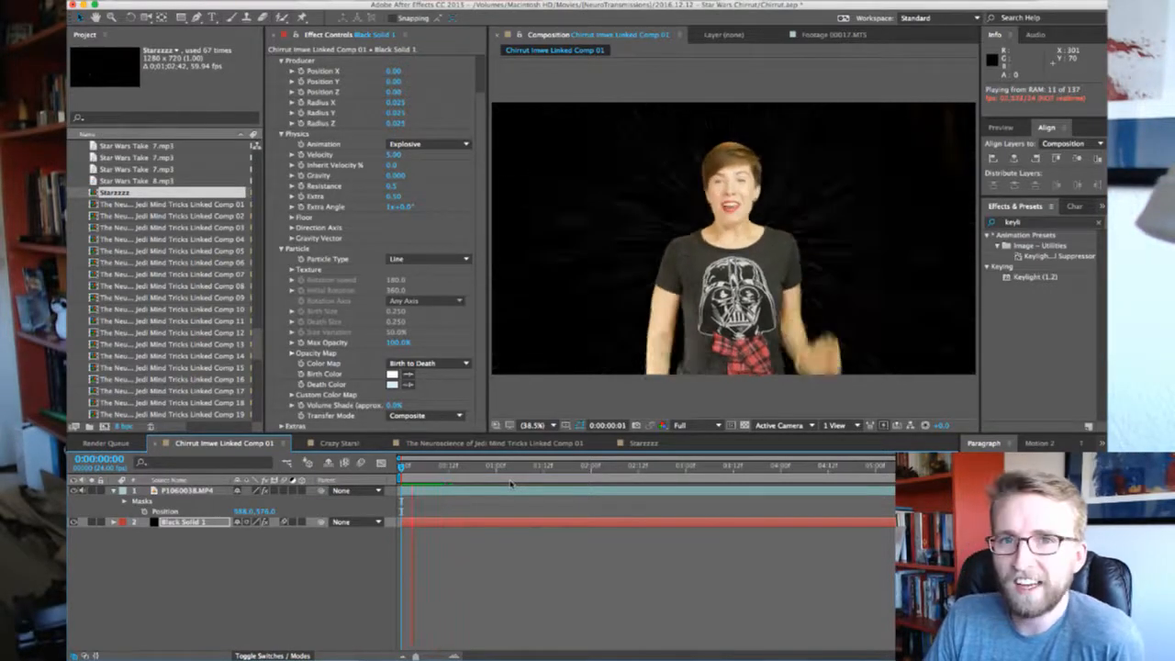
key("space")
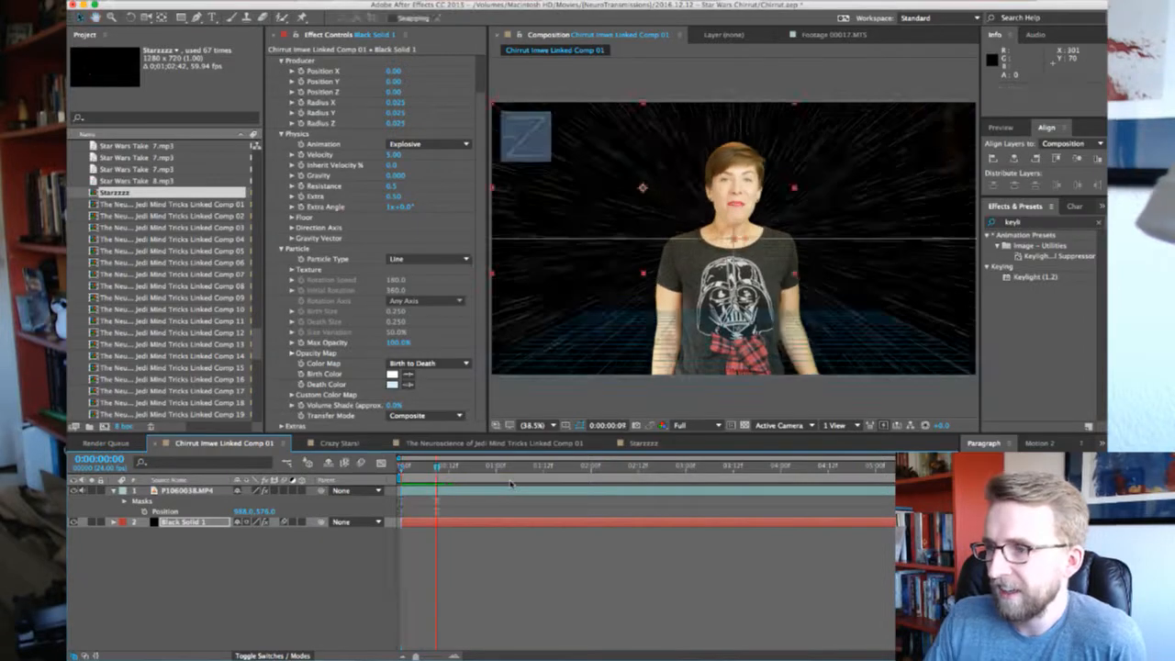
left_click_drag(413, 468, 437, 468)
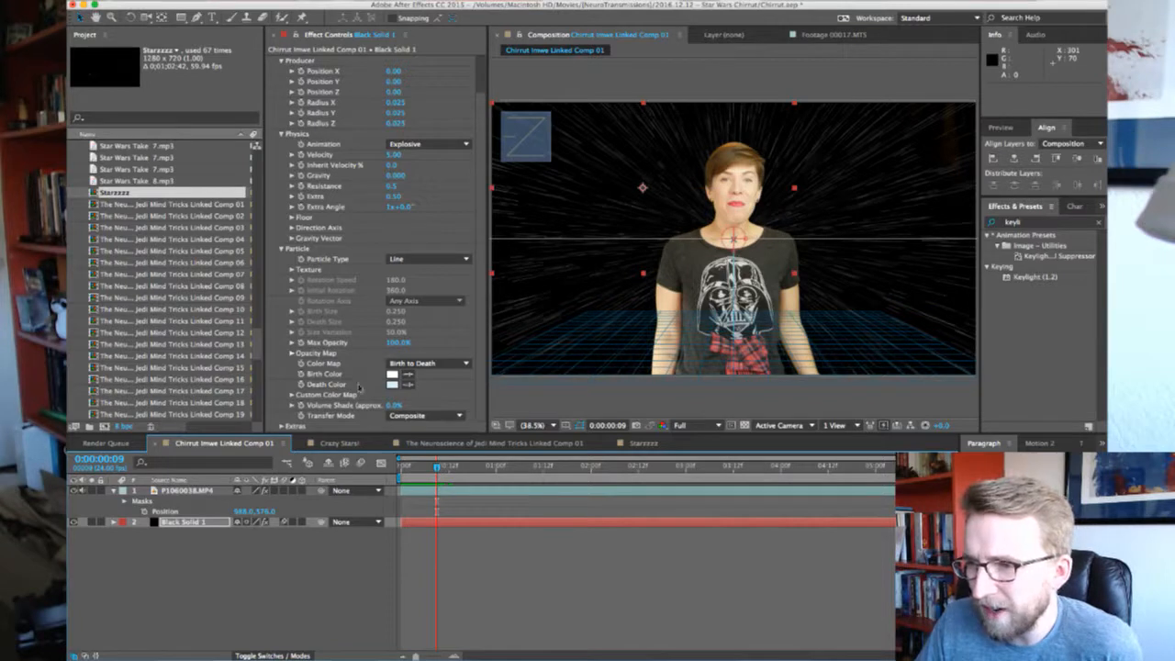
Try a Volume Shade of 100% and the Add transfer mode on the star particles, undoing each change
left_click(292, 395)
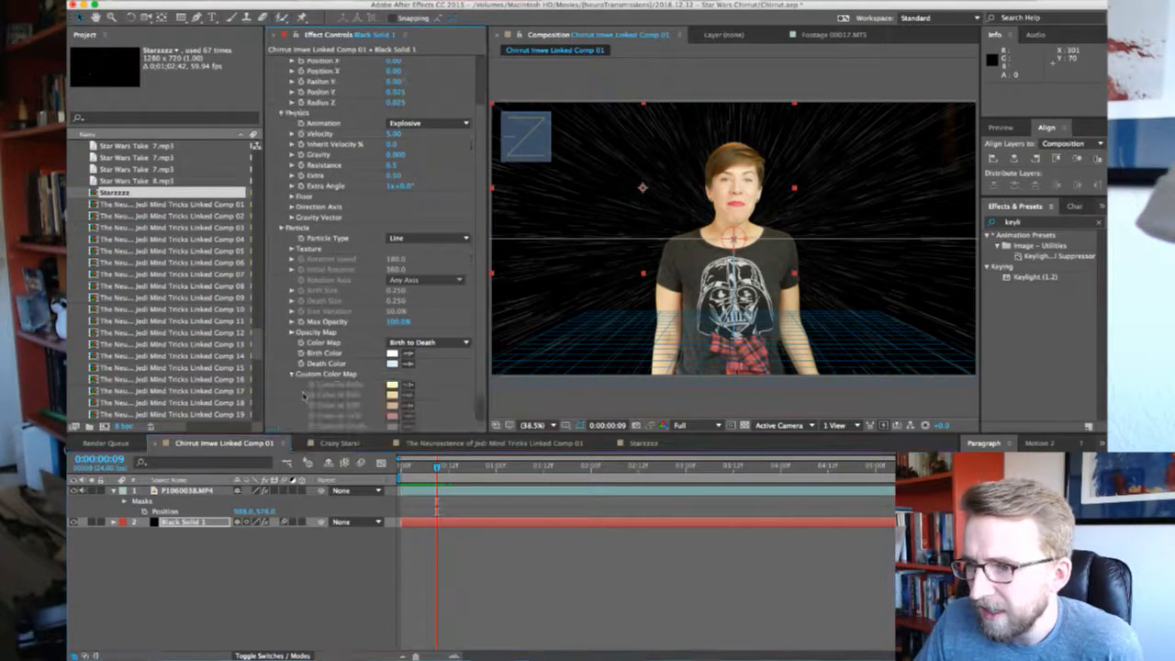
scroll(329, 385, "down", 2)
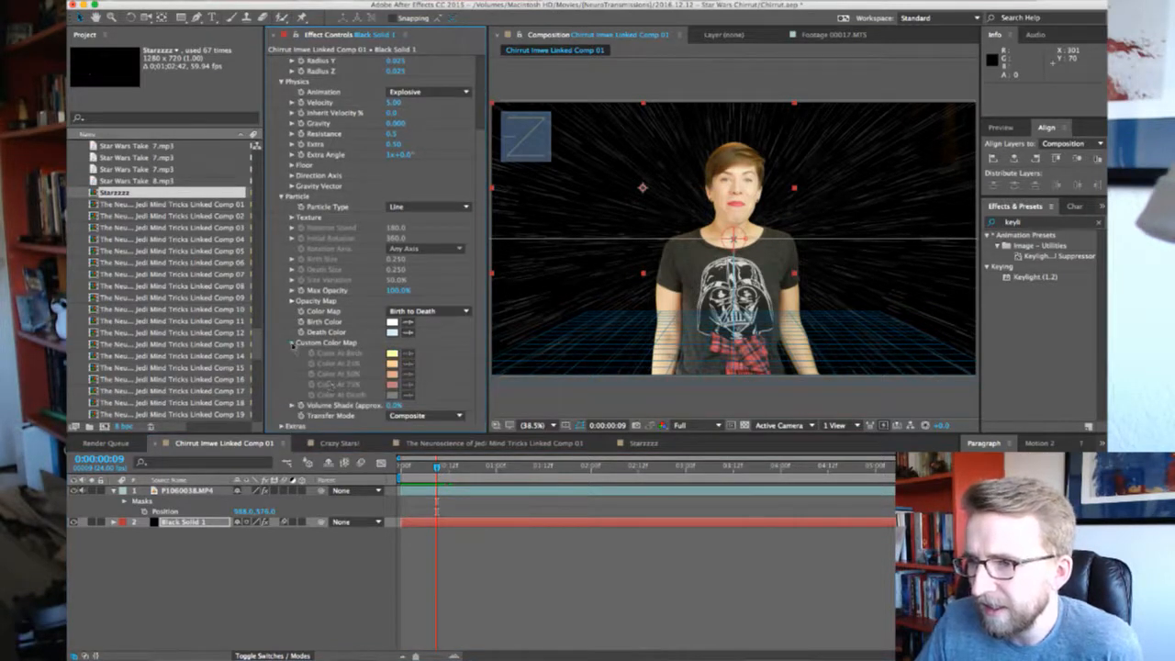
left_click(292, 343)
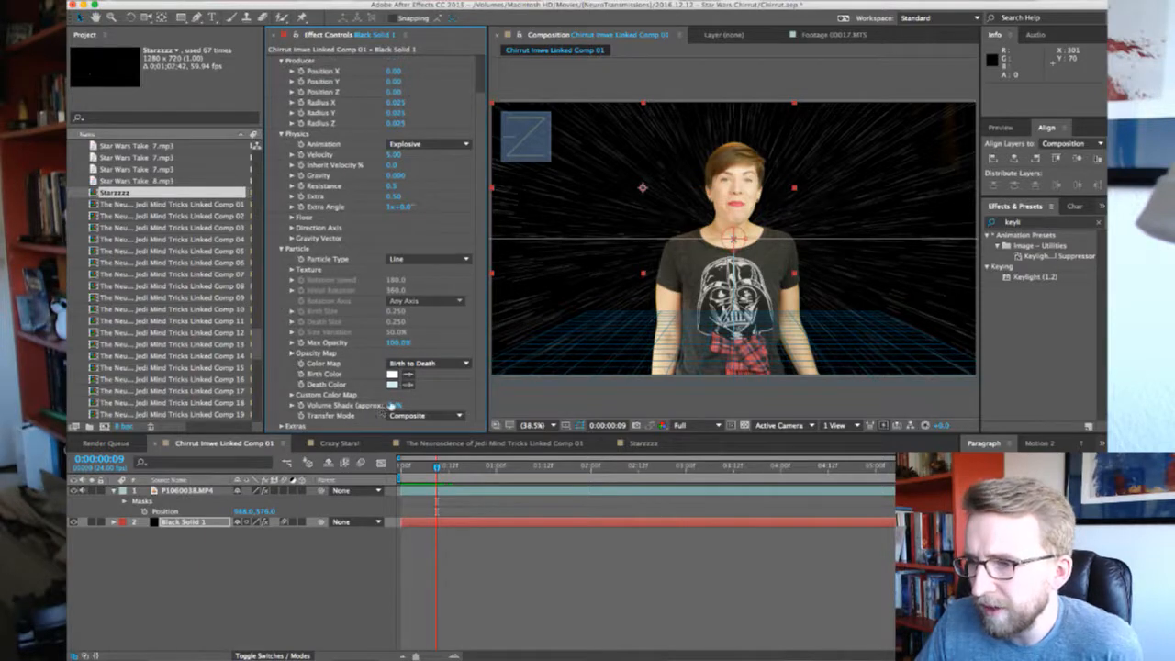
left_click_drag(418, 401, 568, 410)
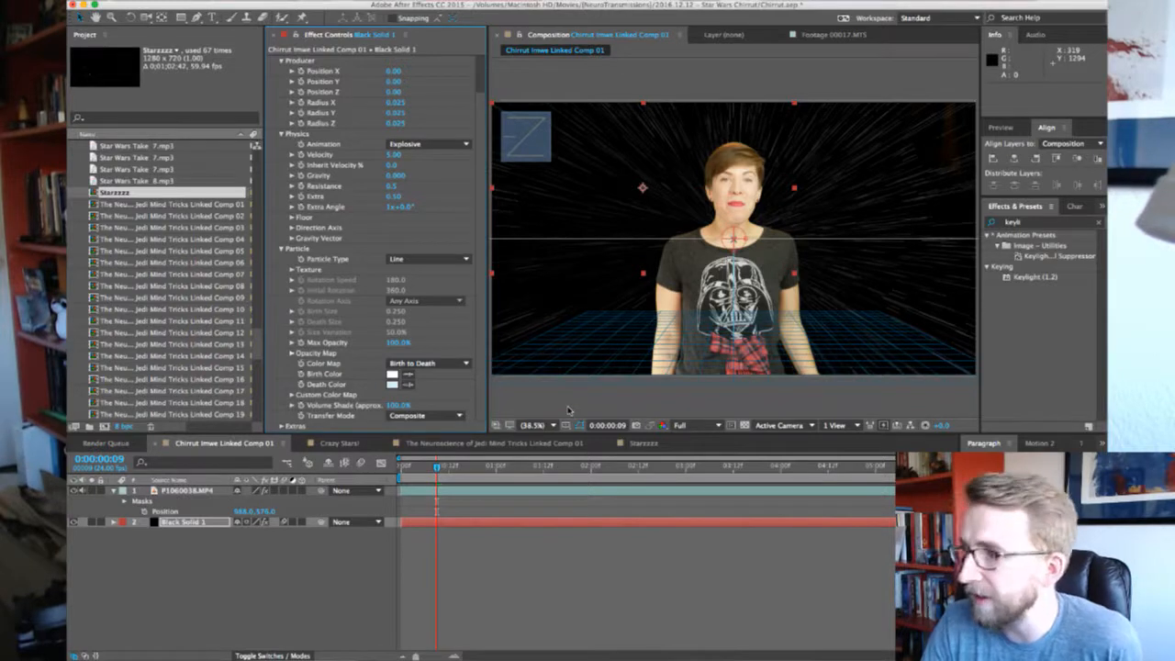
key("super+z")
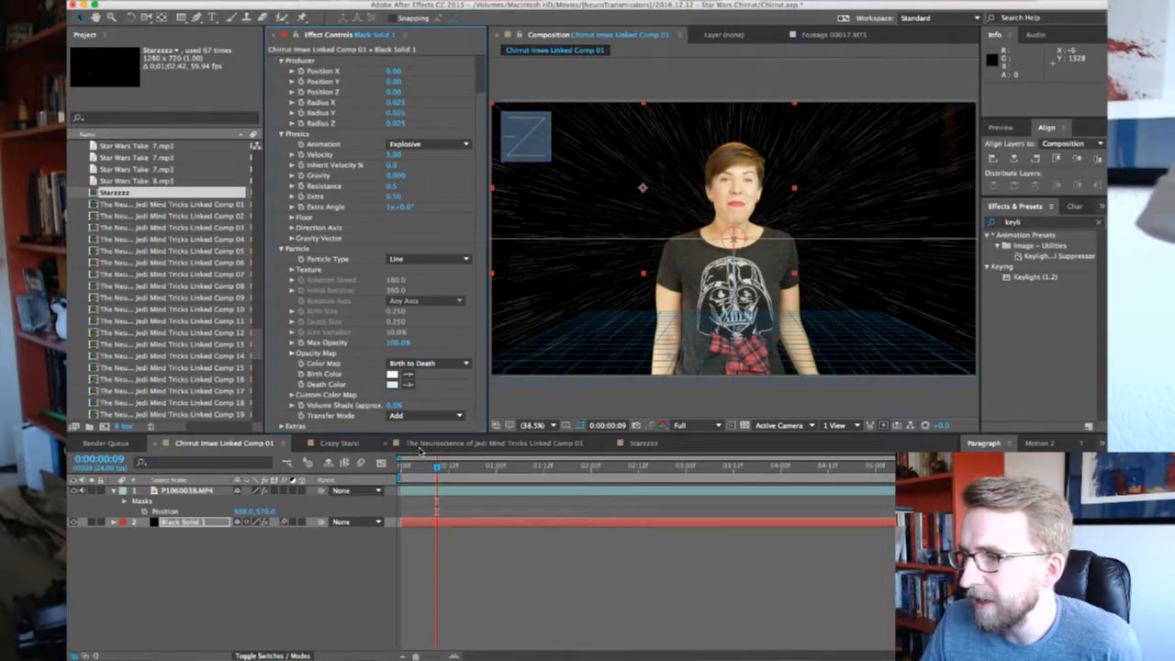
left_click_drag(437, 466, 452, 466)
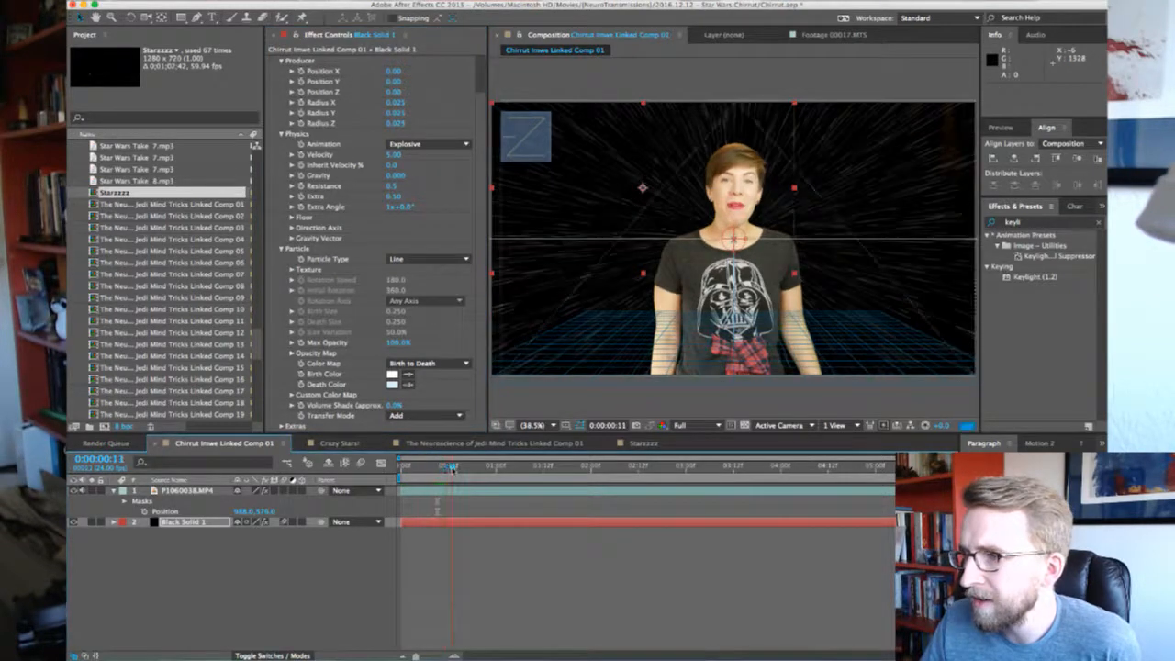
key("super+z")
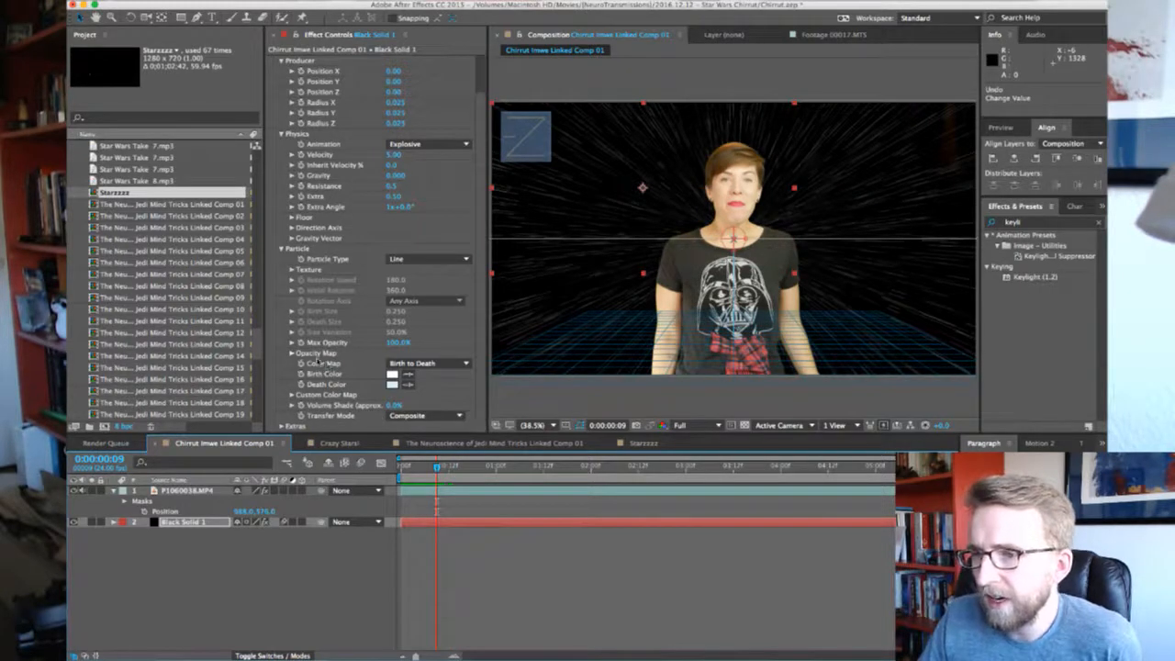
Examine the star particles' Opacity Map curve in CC Particle World
left_click(291, 342)
left_click(292, 342)
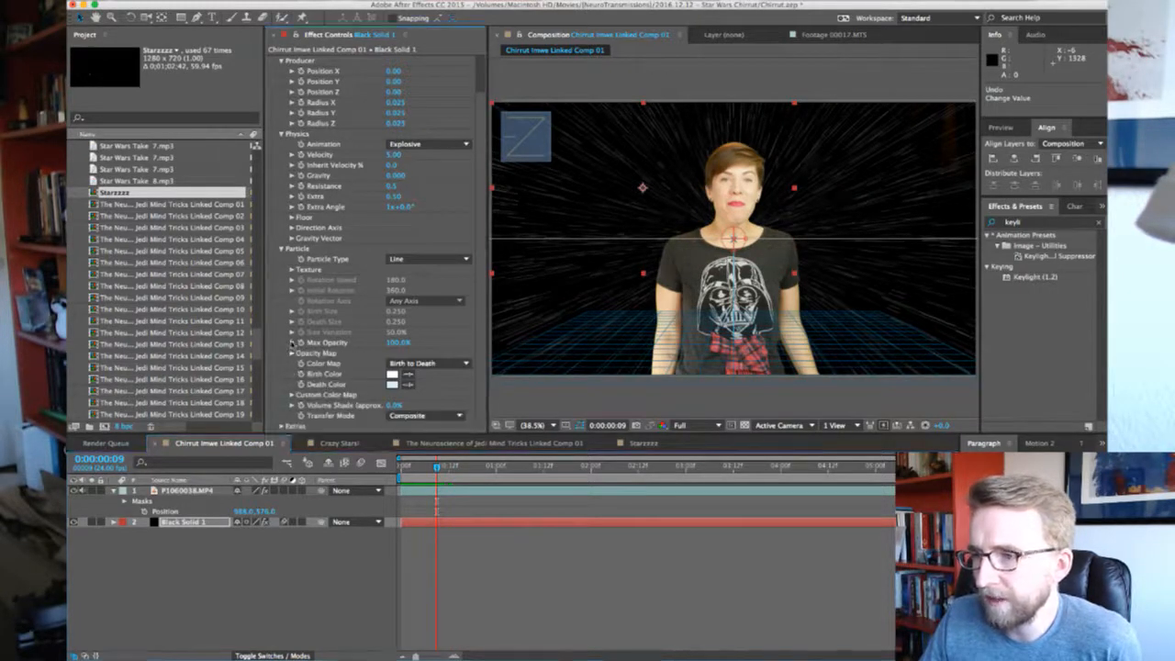
left_click(291, 355)
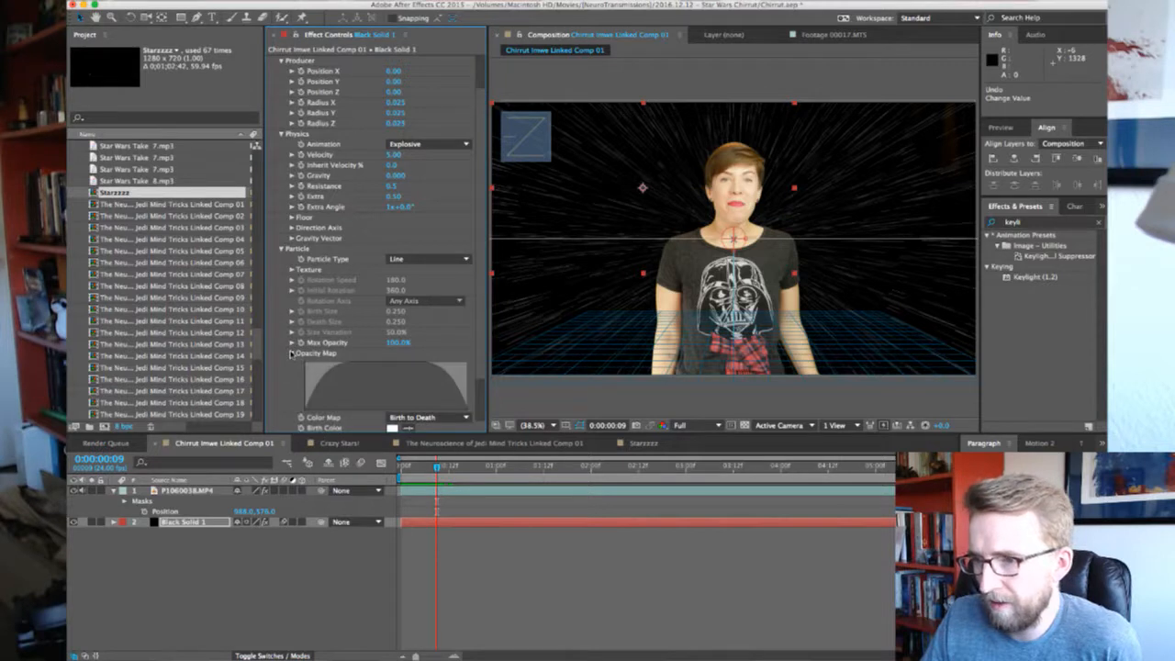
scroll(283, 361, "down", 3)
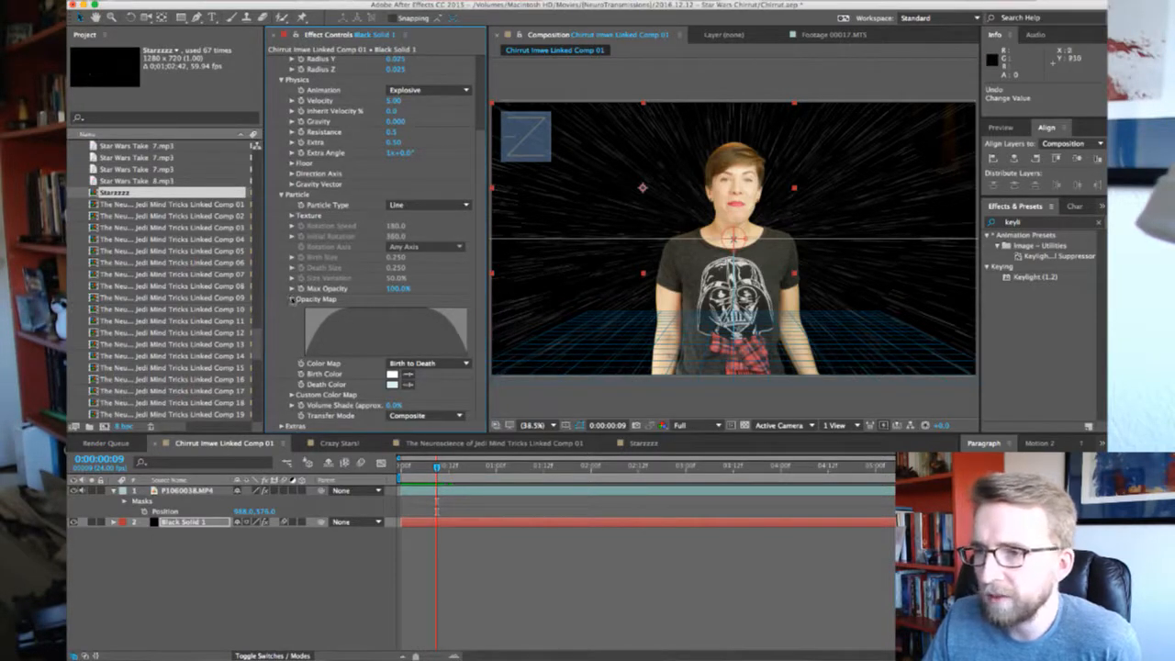
left_click(292, 300)
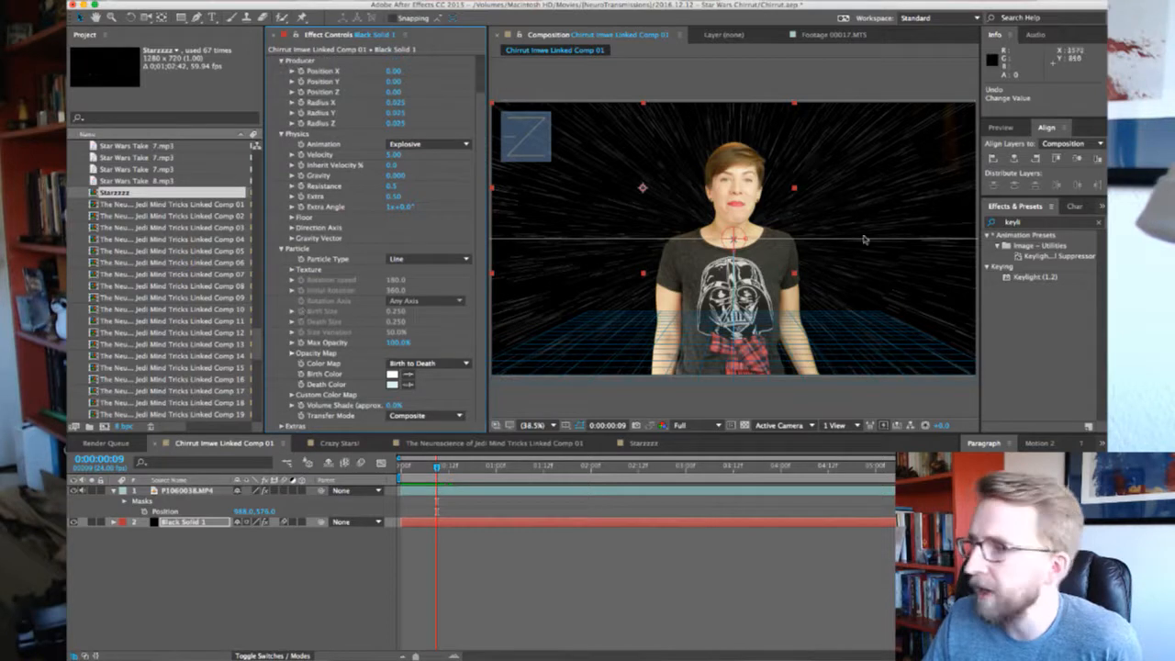
Find the Stylize Glow effect and apply it to the Black Solid 1 star layer
left_click(1055, 224)
type("glow")
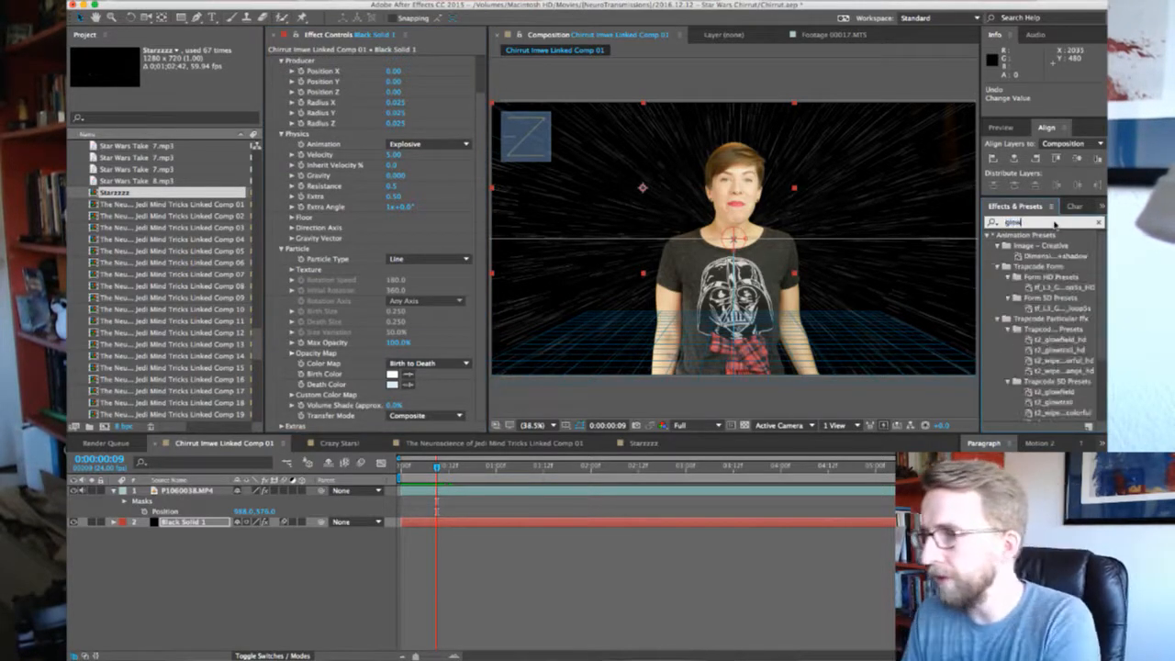
scroll(1048, 317, "down", 3)
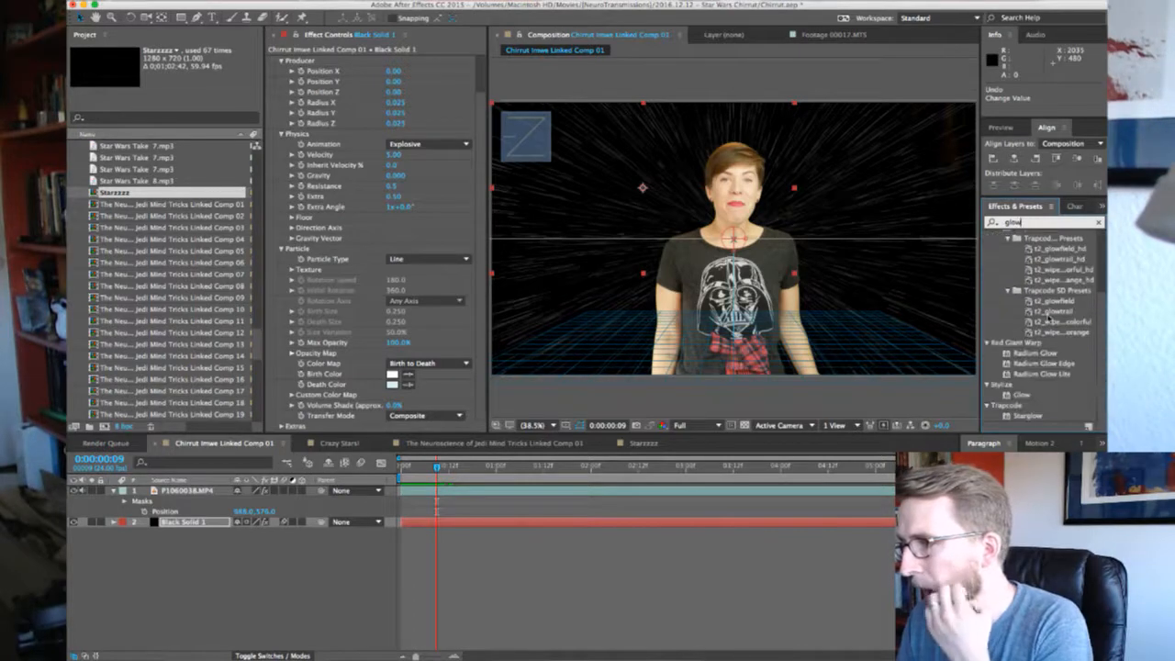
left_click(1023, 395)
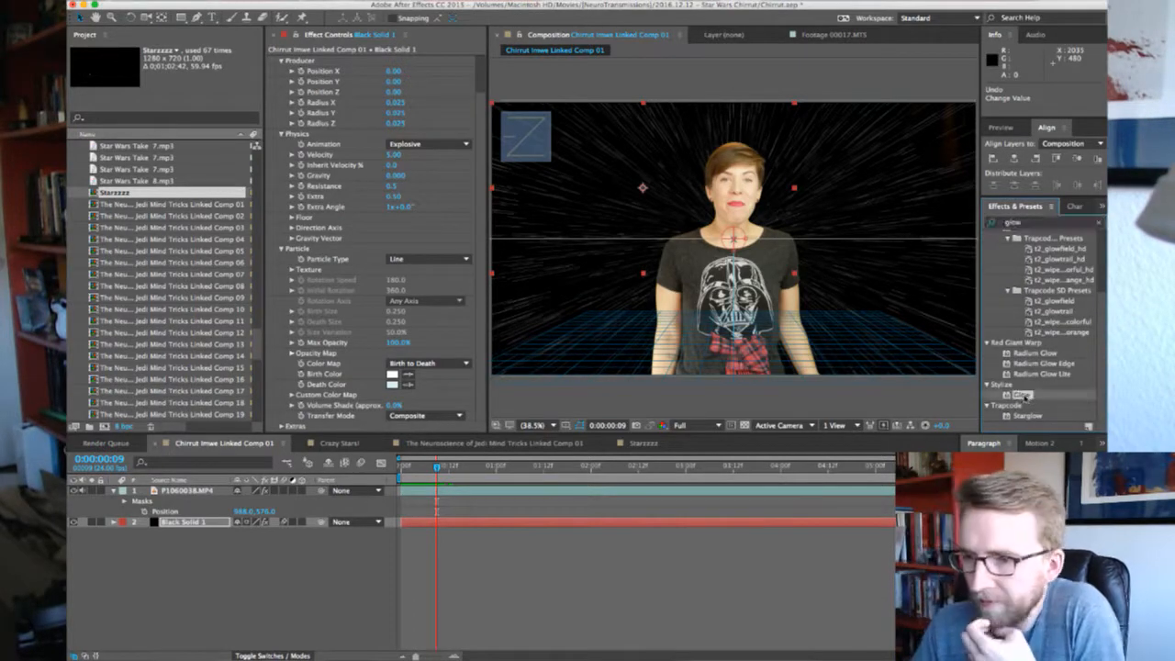
left_click_drag(1023, 395, 198, 525)
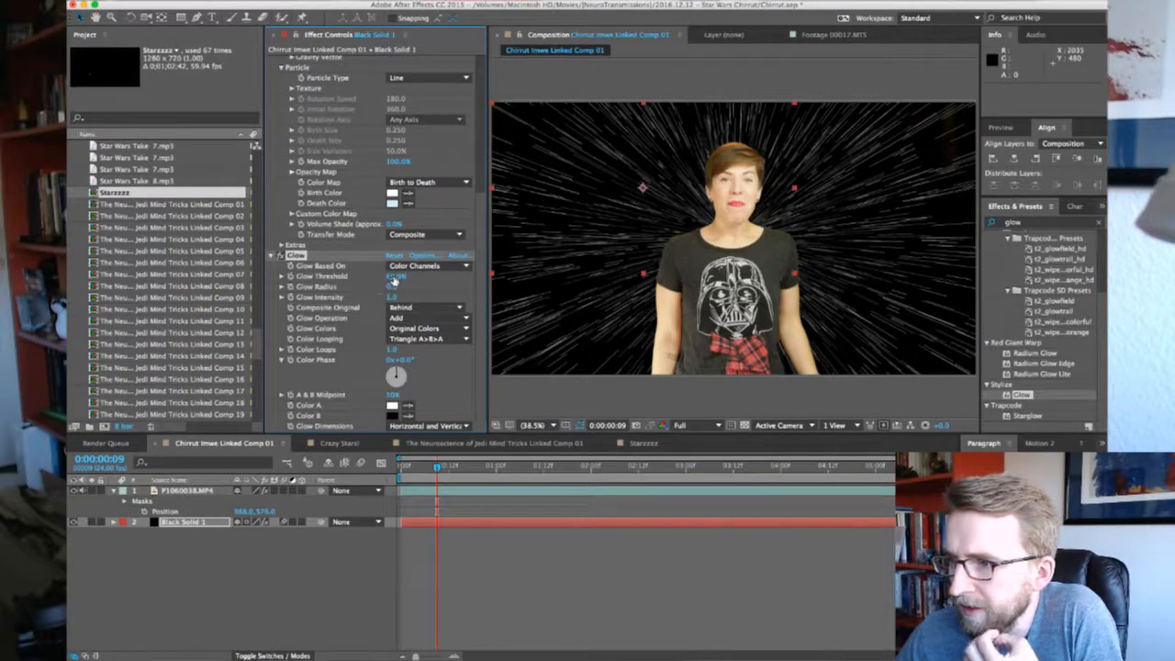
Try the Glow with 0% threshold, radius 11, intensity 0.3 and Screen operation, compare it on and off, and remove it
mouse_move(391, 288)
left_mouse_down()
mouse_move(404, 287)
mouse_move(397, 300)
mouse_move(388, 291)
left_mouse_up()
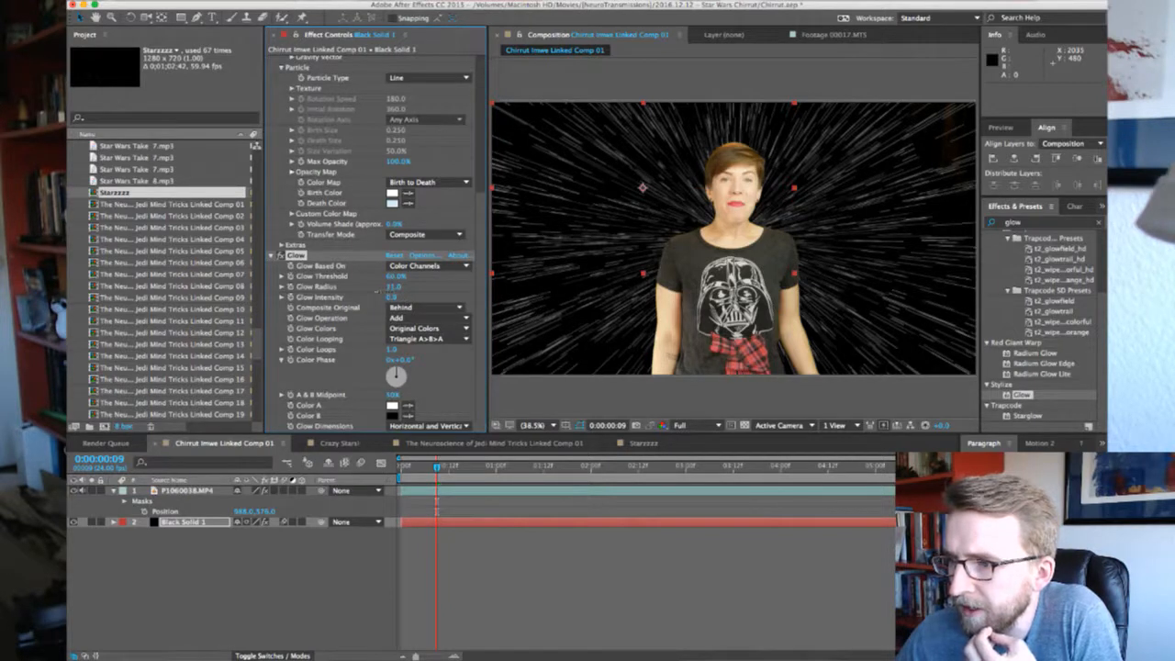
left_click(282, 255)
left_click(282, 256)
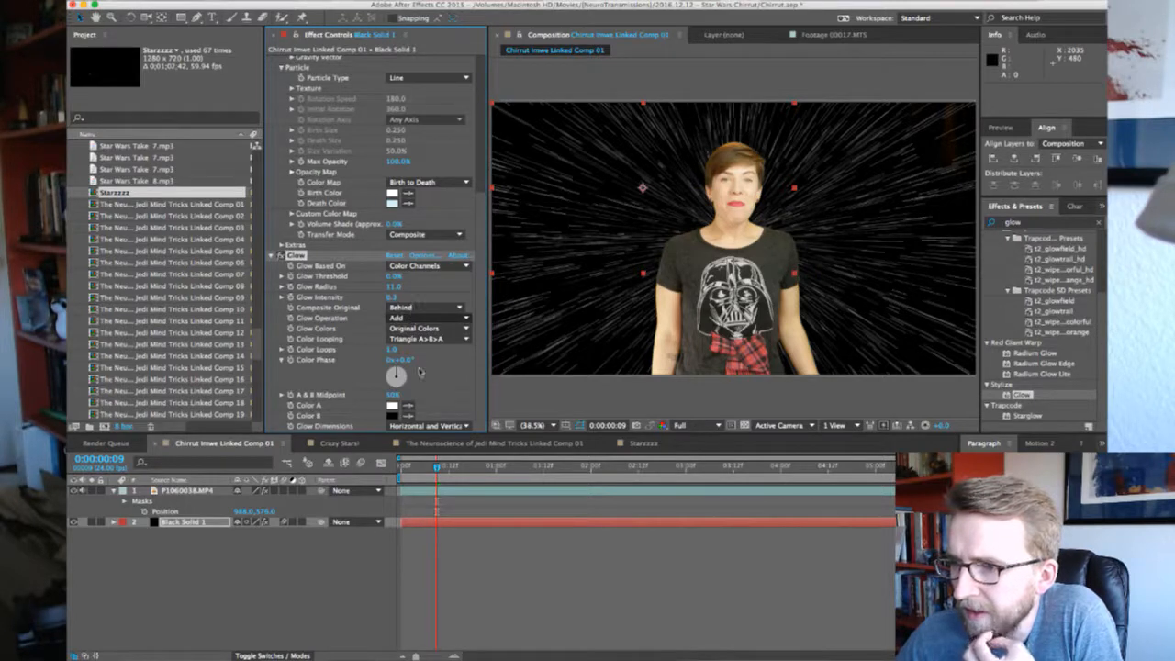
left_click(423, 394)
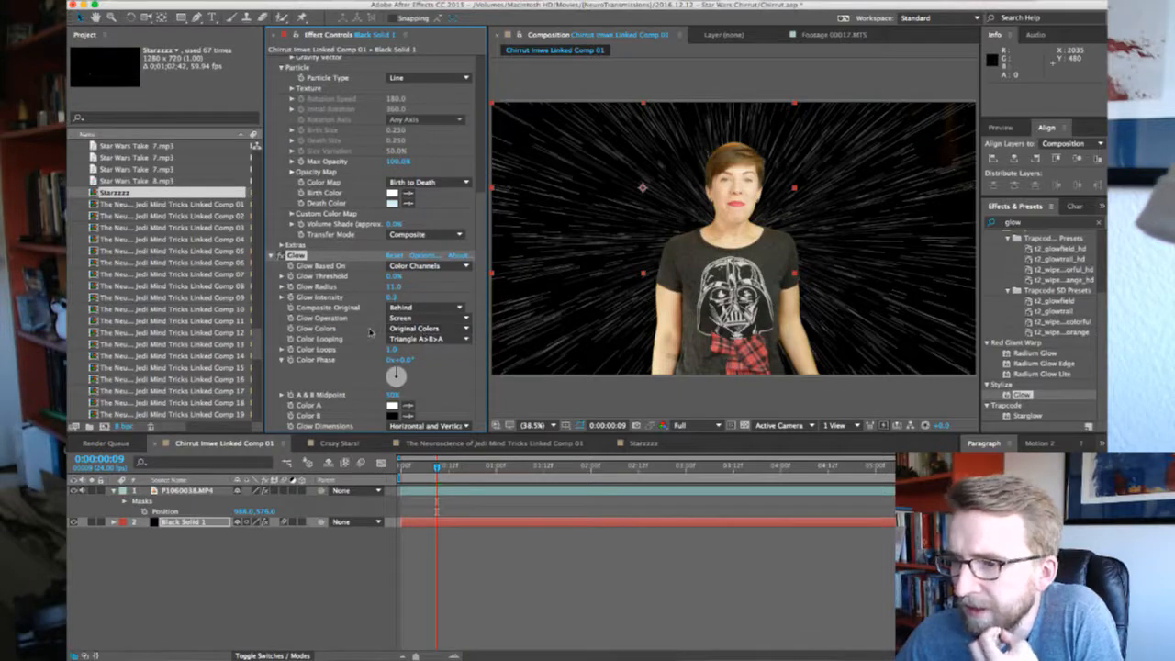
scroll(340, 327, "up", 1)
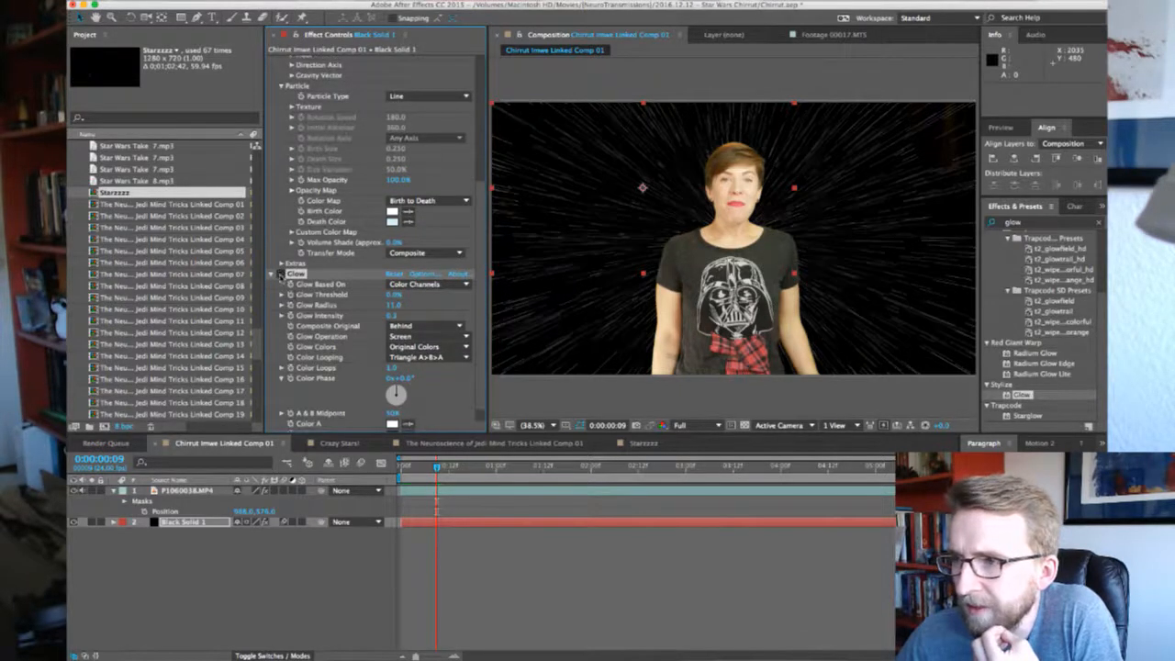
scroll(303, 276, "up", 6)
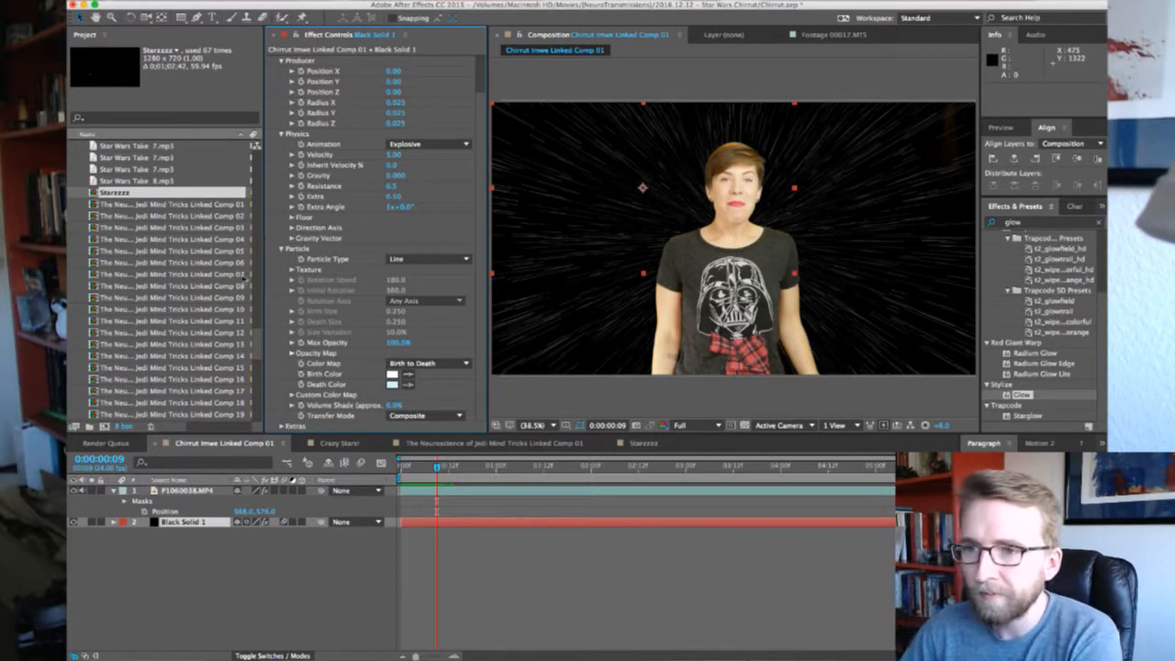
Switch to Premiere Pro and replace the P1060042.MP4 clip at the playhead and its chirrut 3.wav audio with a linked After Effects composition
key("super+Tab")
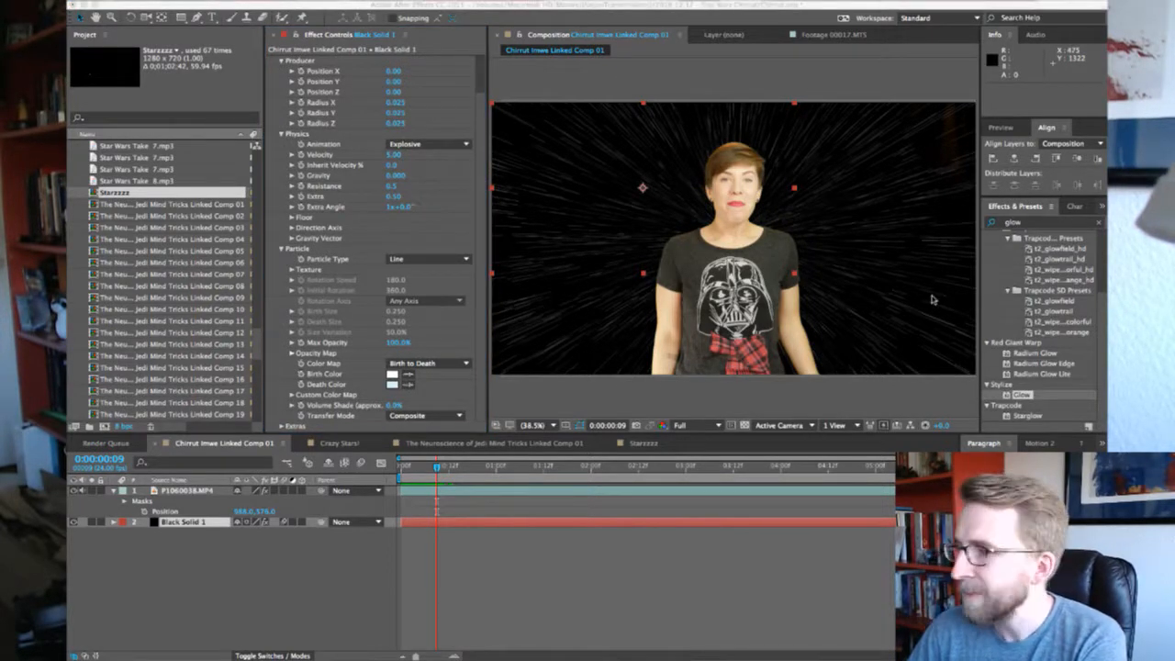
key("super+Tab")
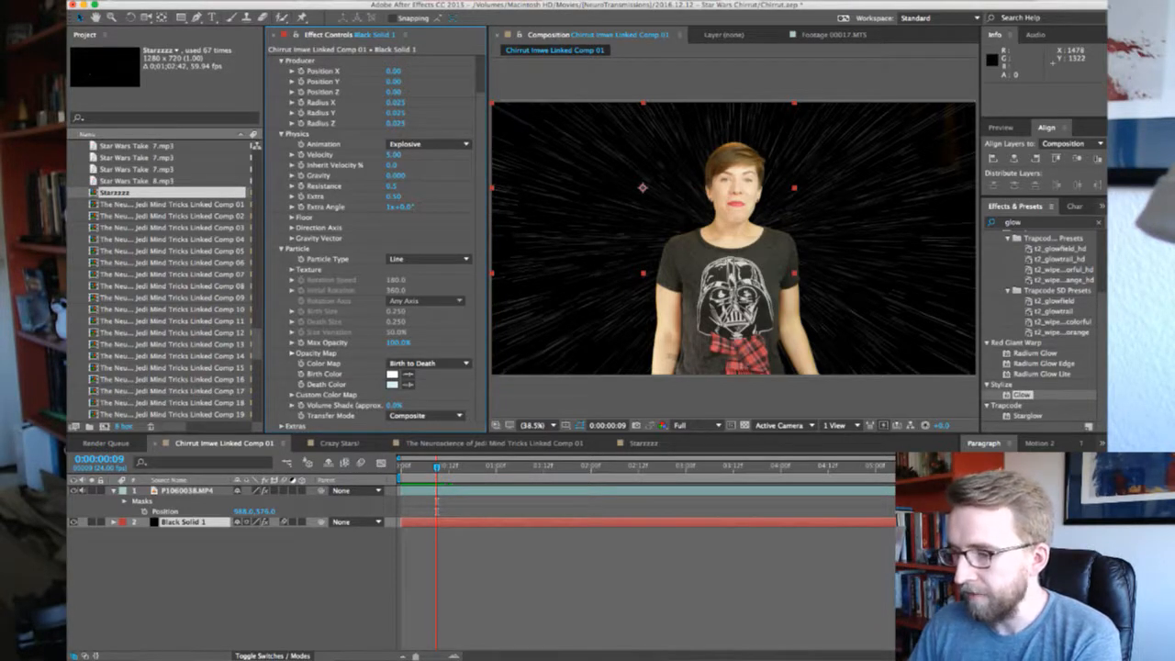
key("super+Tab")
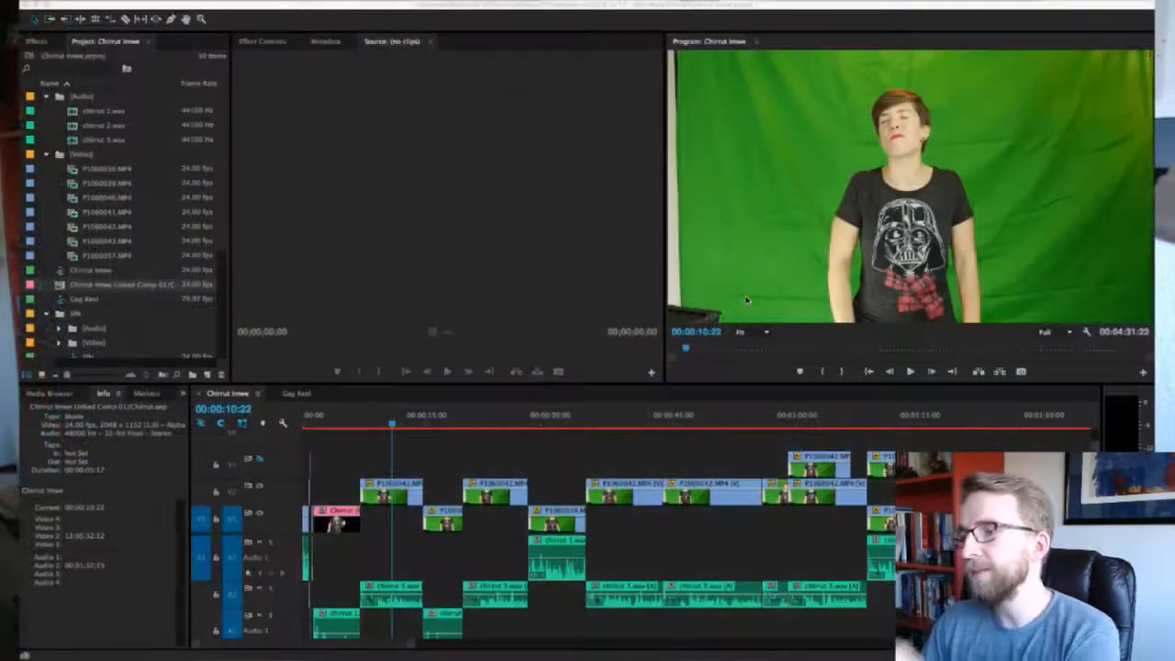
left_click(399, 487)
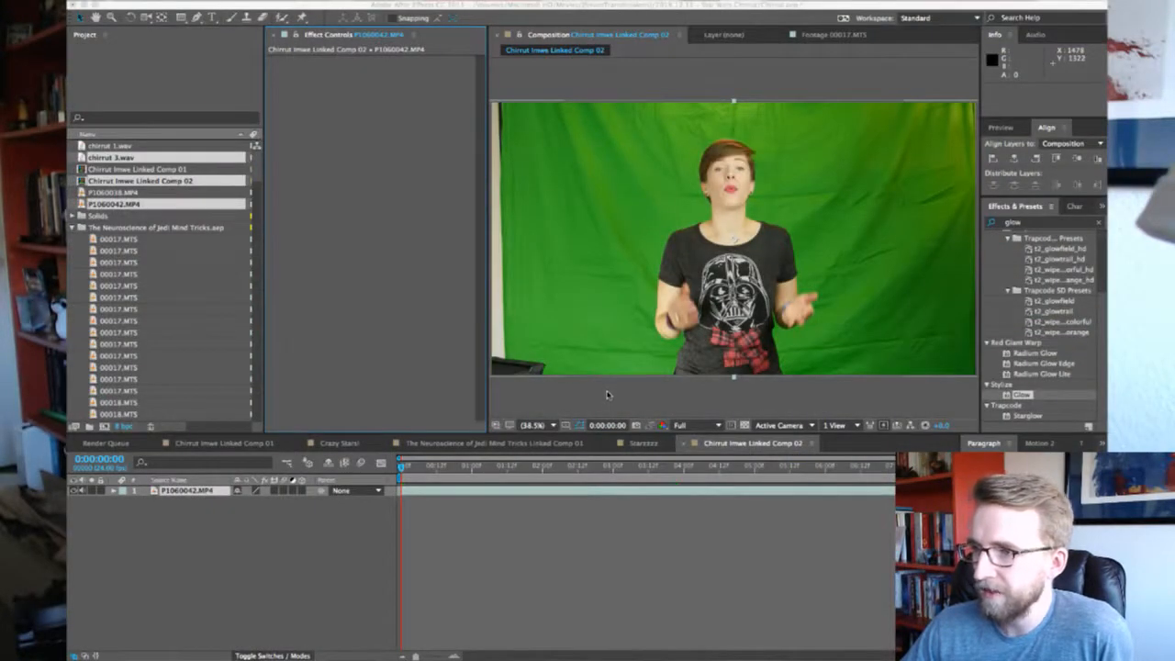
left_click(676, 548)
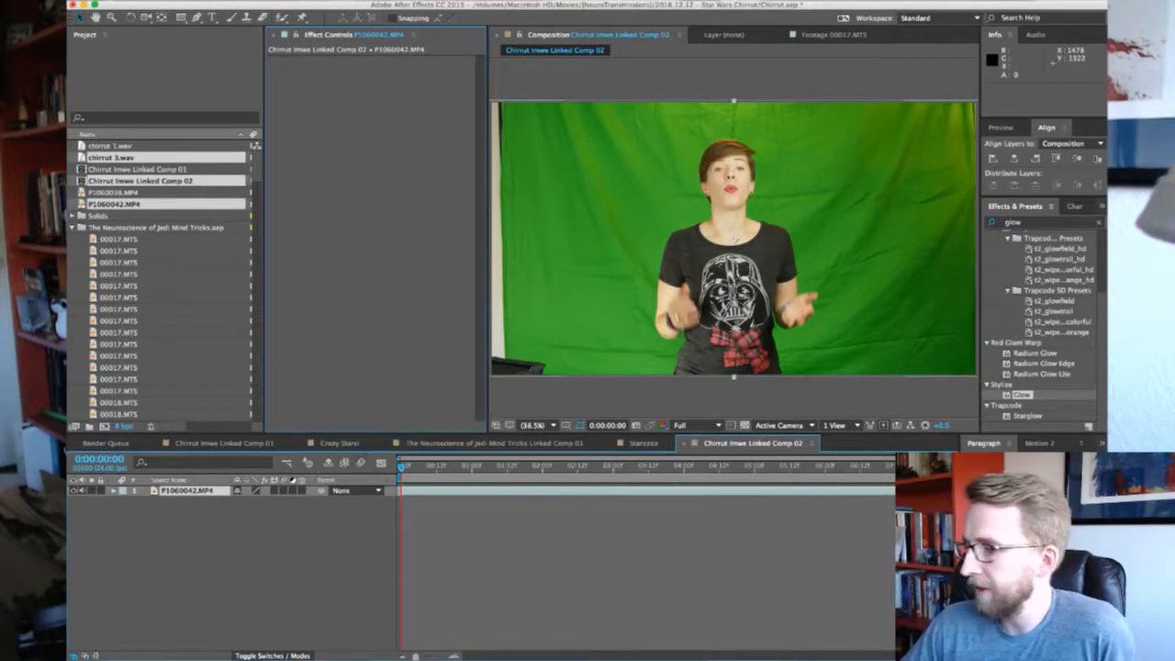
key("super+Tab")
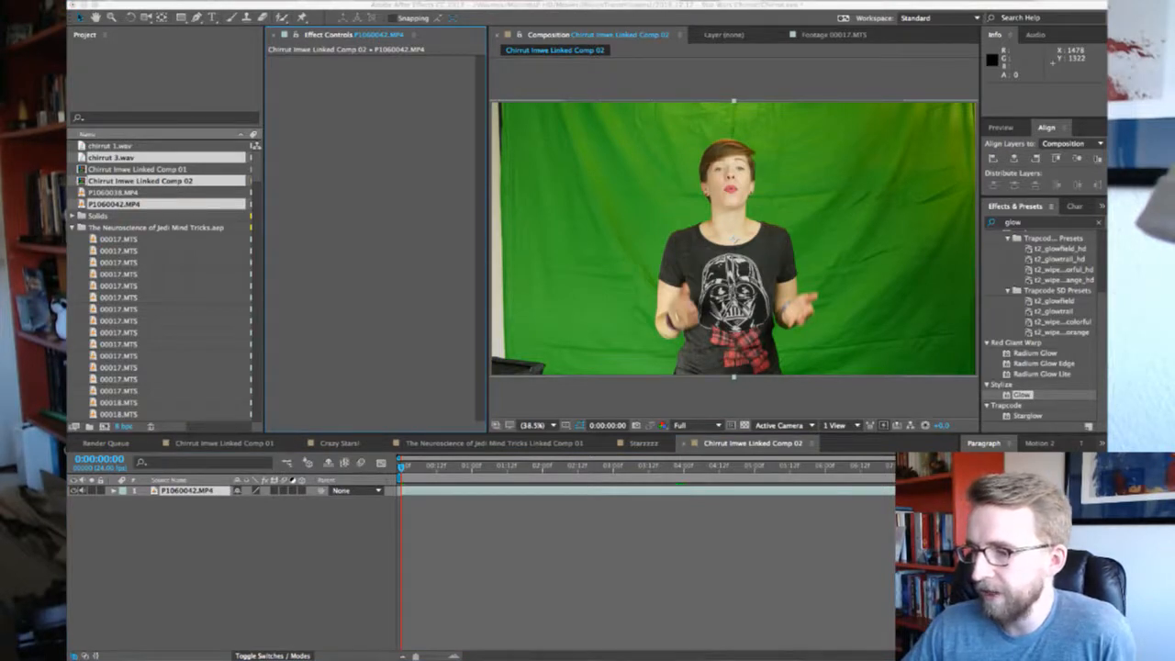
left_click(554, 575)
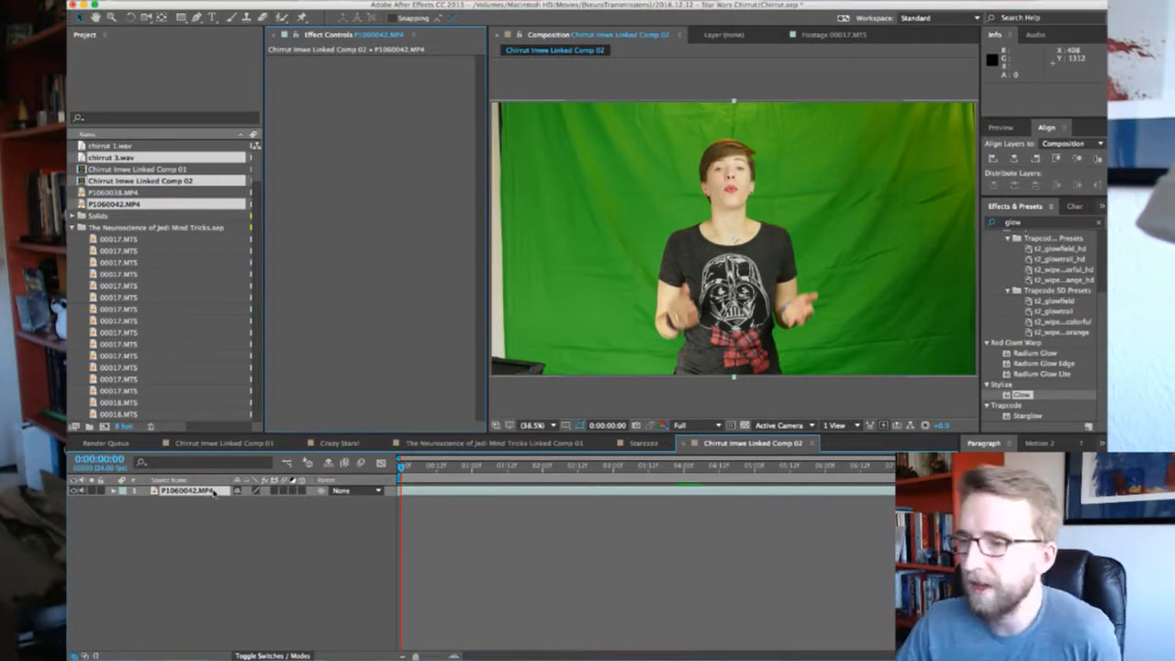
Close the open The Neuroscience of Jedi Mind Tricks Linked Comp 01 and Starzzzz compositions
left_click(455, 443)
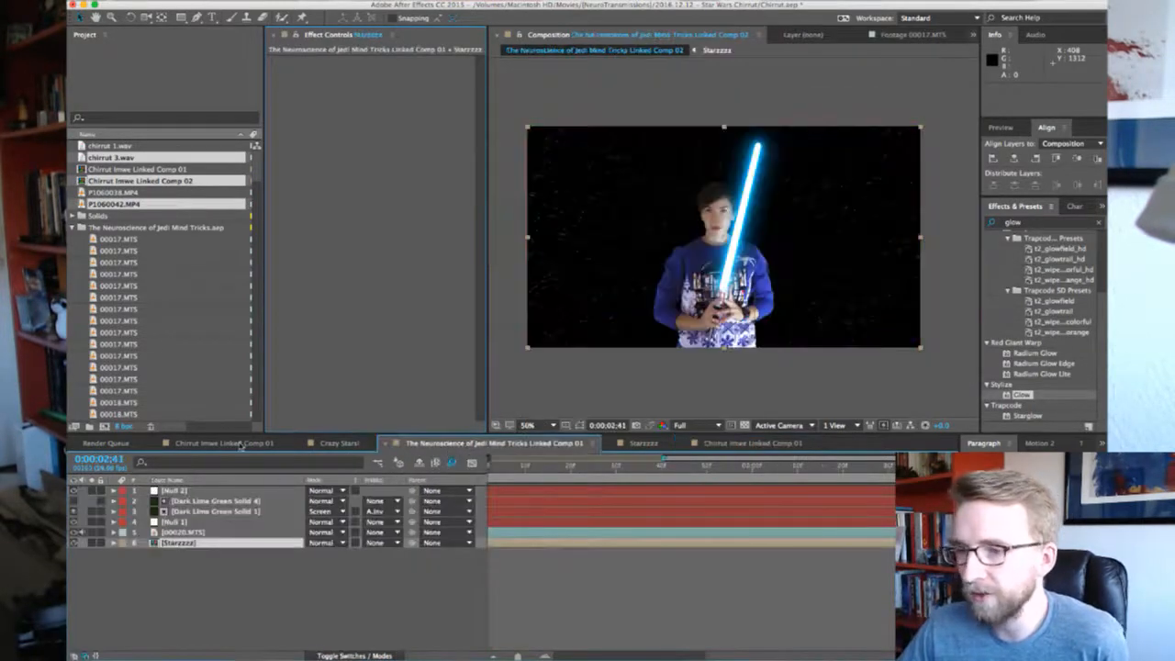
left_click(386, 444)
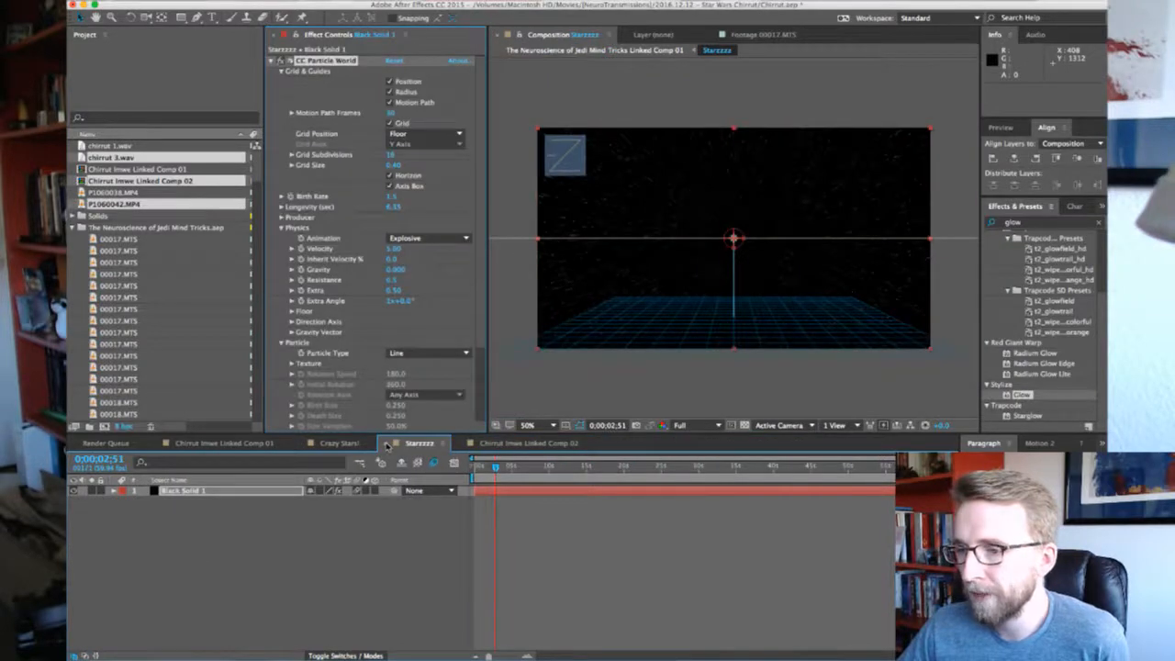
left_click(386, 443)
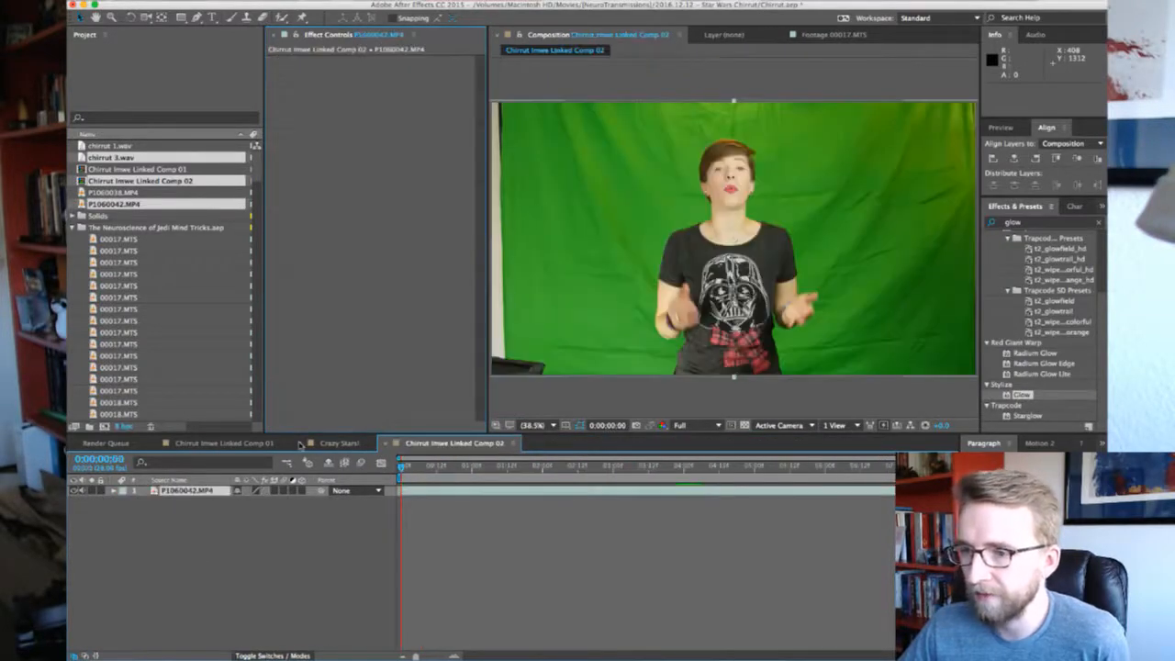
Close the Crazy Stars! composition and copy Mask 1 from P1060038.MP4 in Linked Comp 01 onto P1060042.MP4 in Linked Comp 02
left_click(299, 445)
left_click(250, 444)
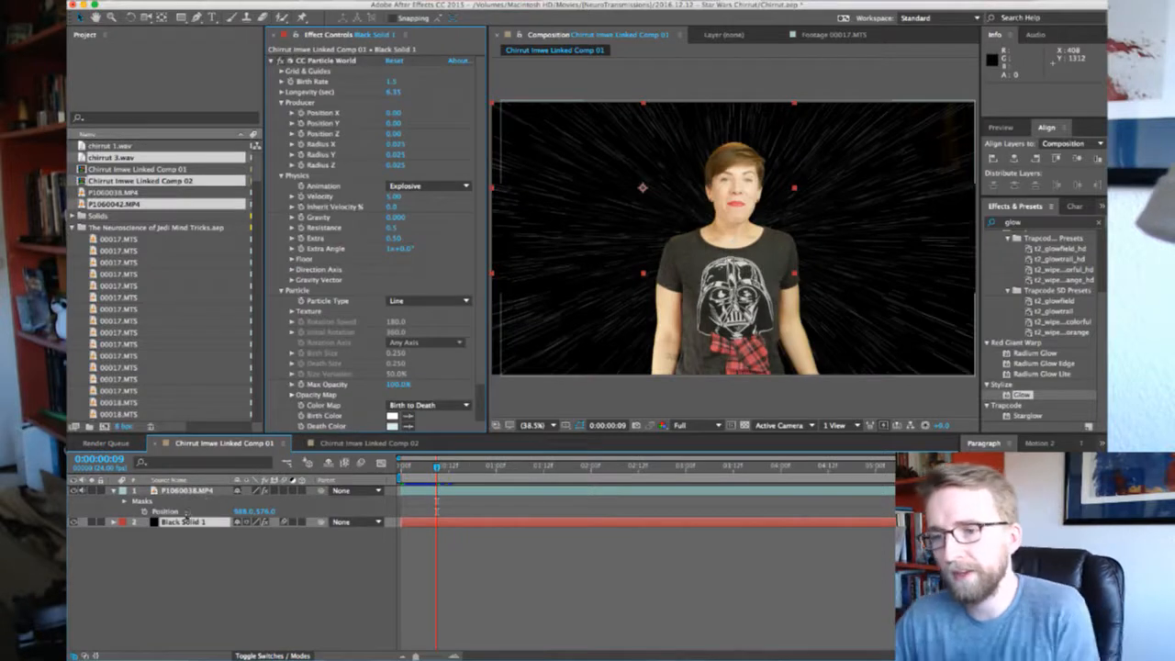
left_click(158, 500)
left_click(126, 503)
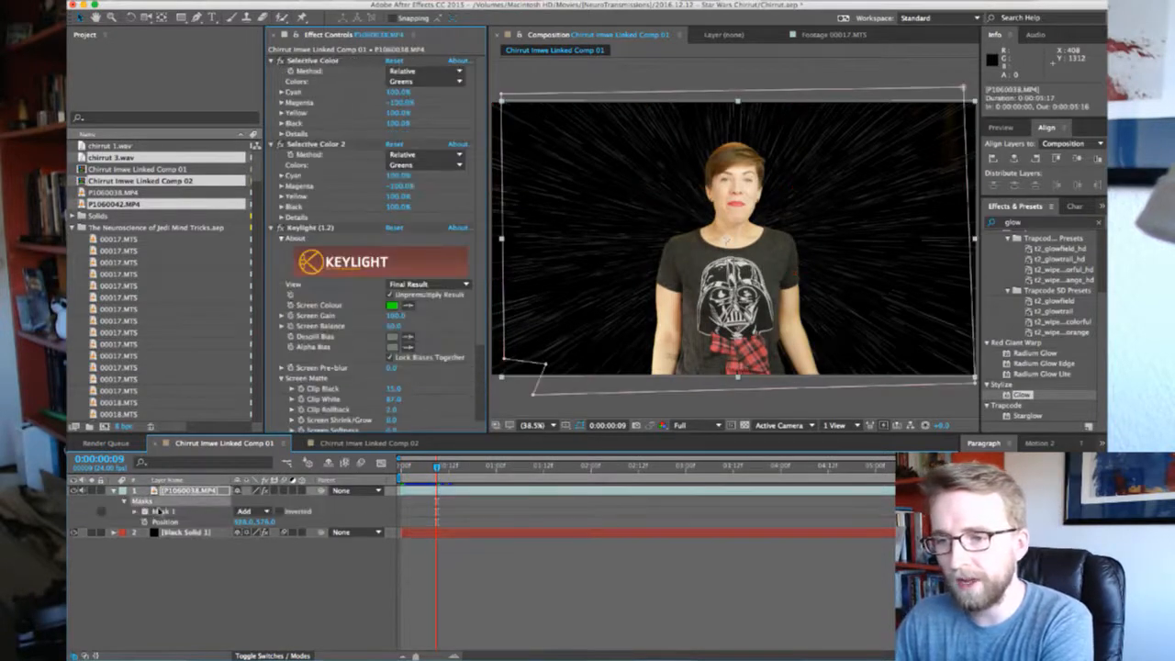
left_click(163, 512)
left_click(402, 446)
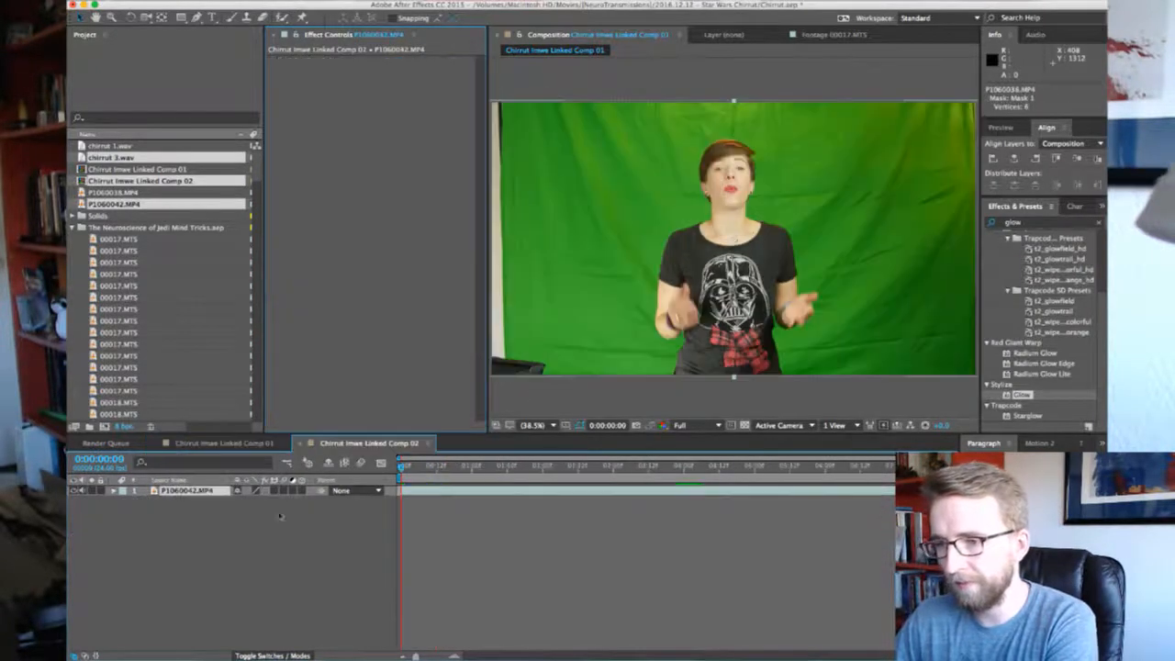
left_click(202, 493)
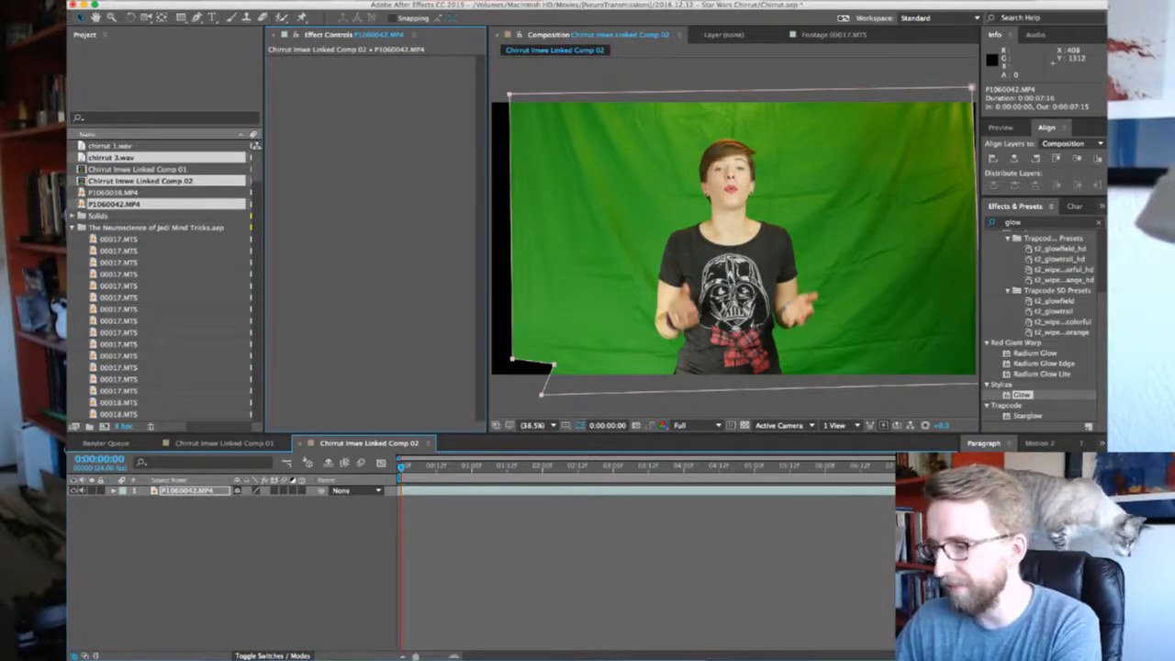
Copy the Selective Color, Selective Color 2 and Keylight (1.2) effects from P1060038.MP4 in Linked Comp 01 onto P1060042.MP4 in Linked Comp 02
key("super+y")
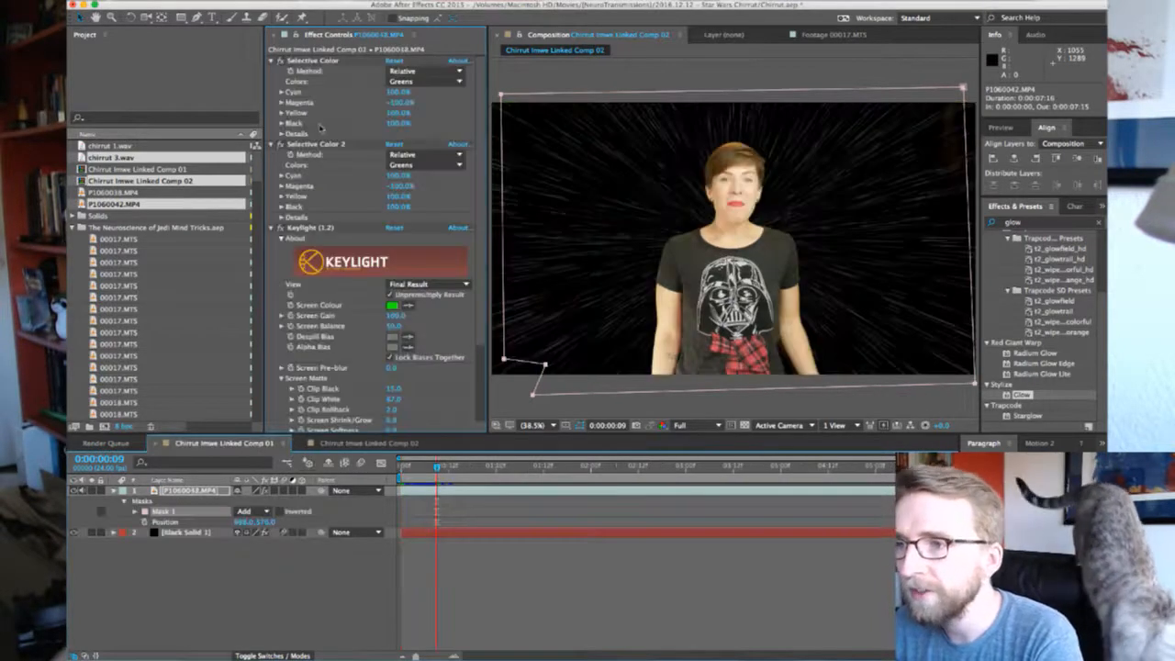
left_click(305, 59)
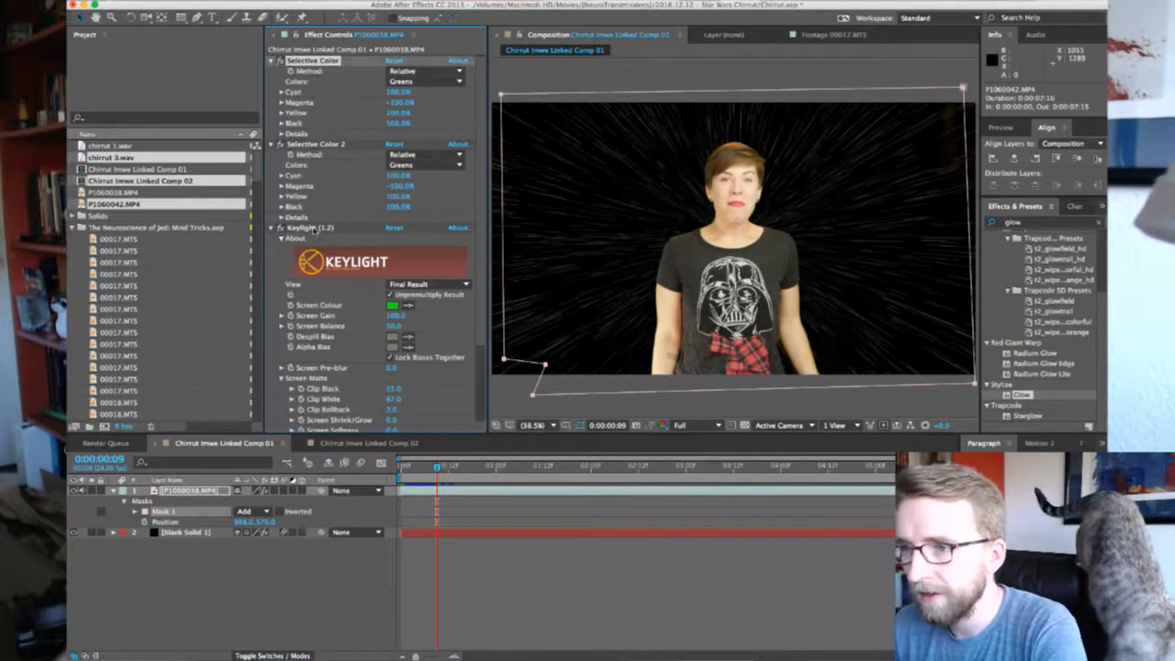
left_click(312, 228, "shift")
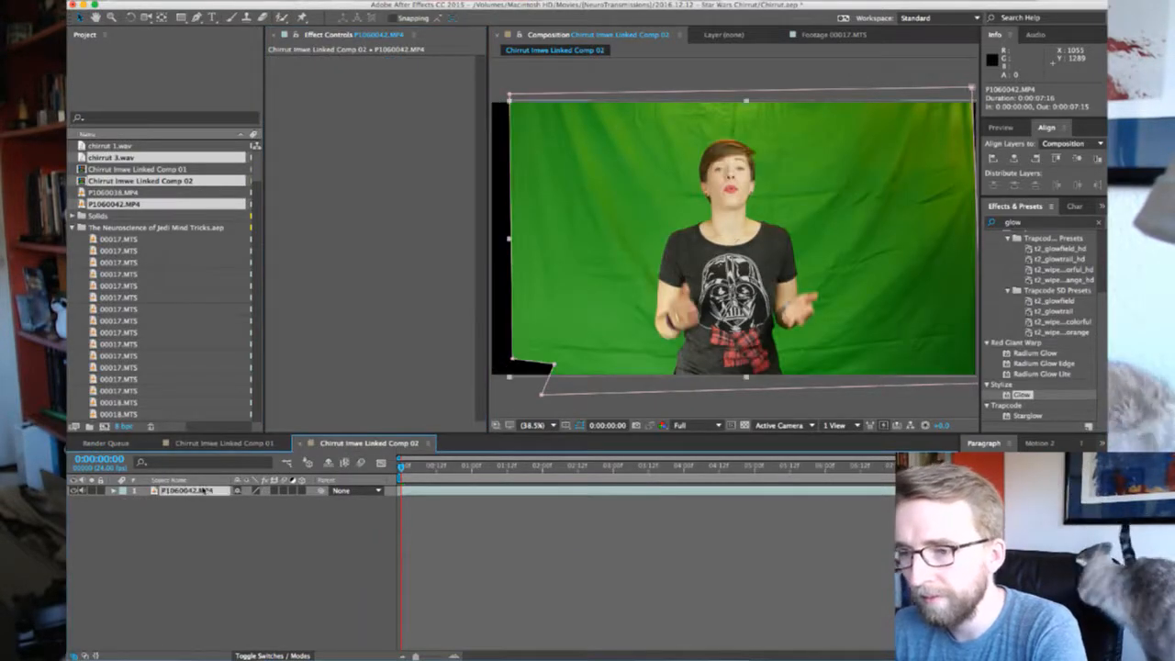
left_click(189, 490)
key("super+v")
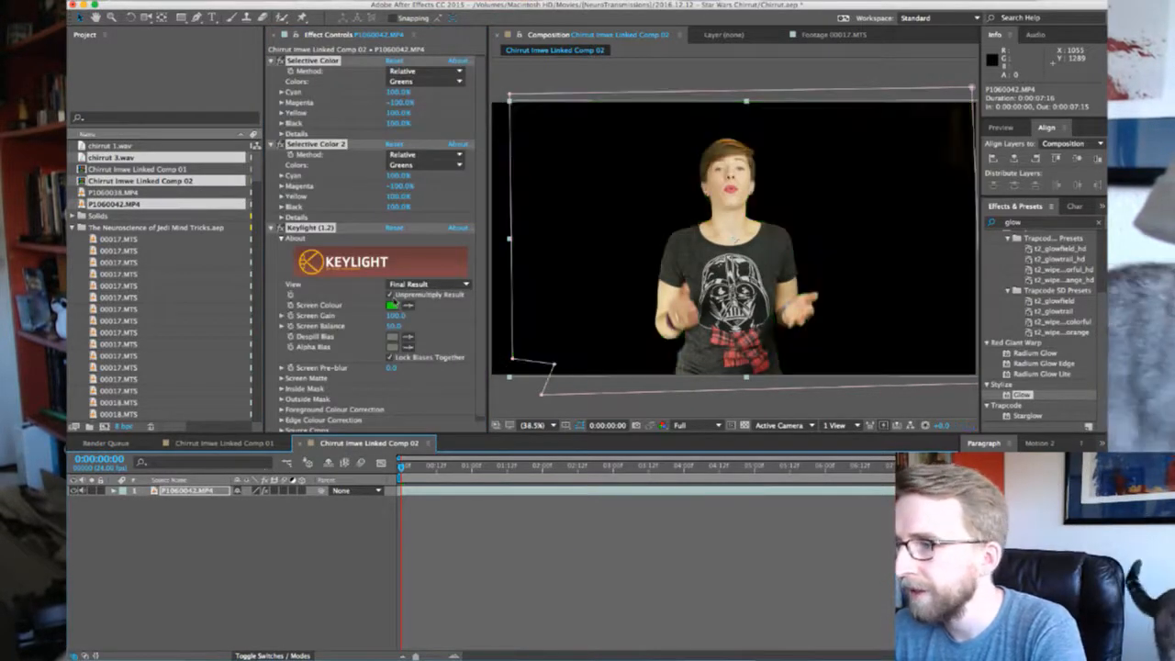
Copy the Black Solid 1 star layer from Linked Comp 01 into Linked Comp 02 and place it beneath P1060042.MP4
left_click(260, 446)
left_click(261, 446)
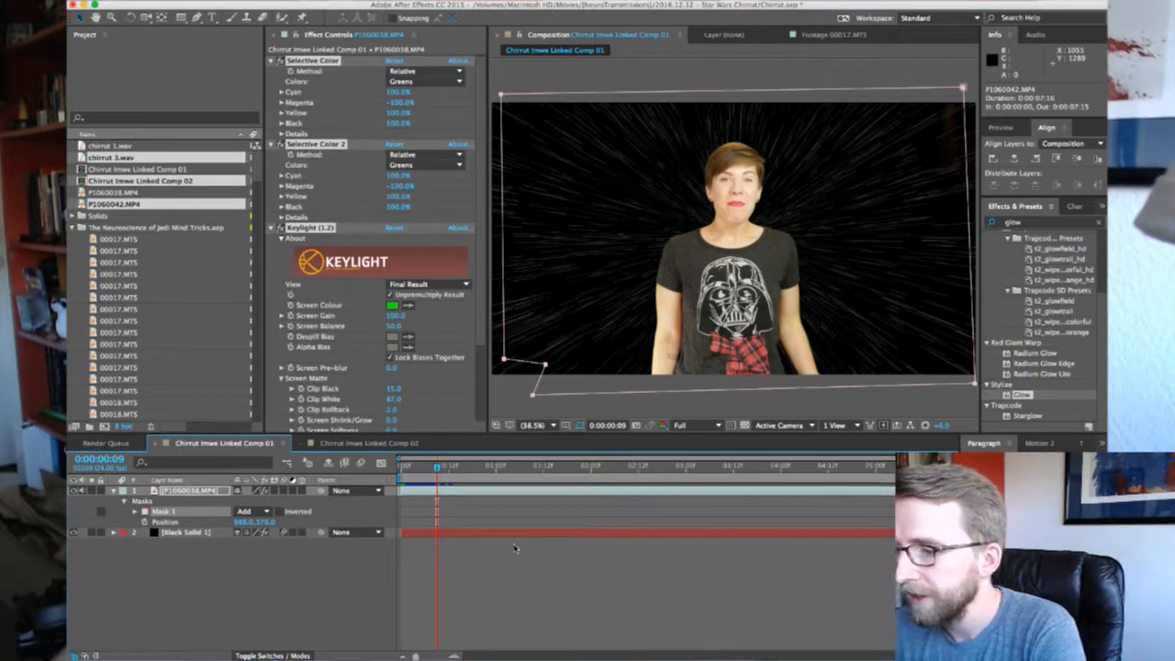
left_click(188, 530)
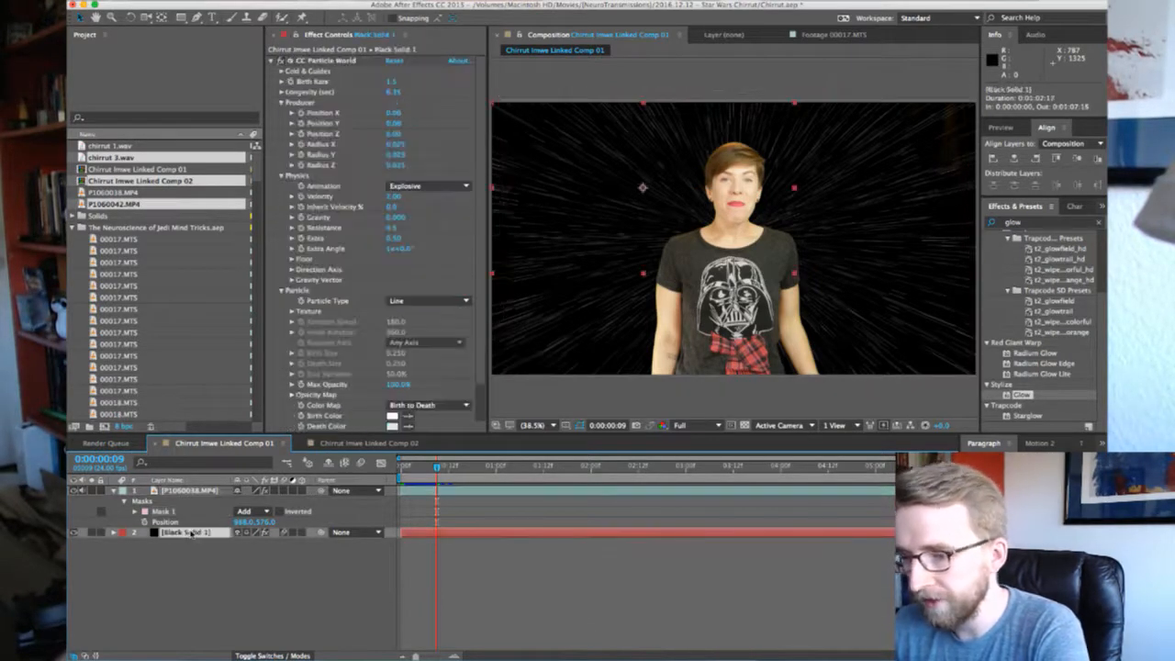
key("ctrl+c")
left_click(347, 445)
key("ctrl+v")
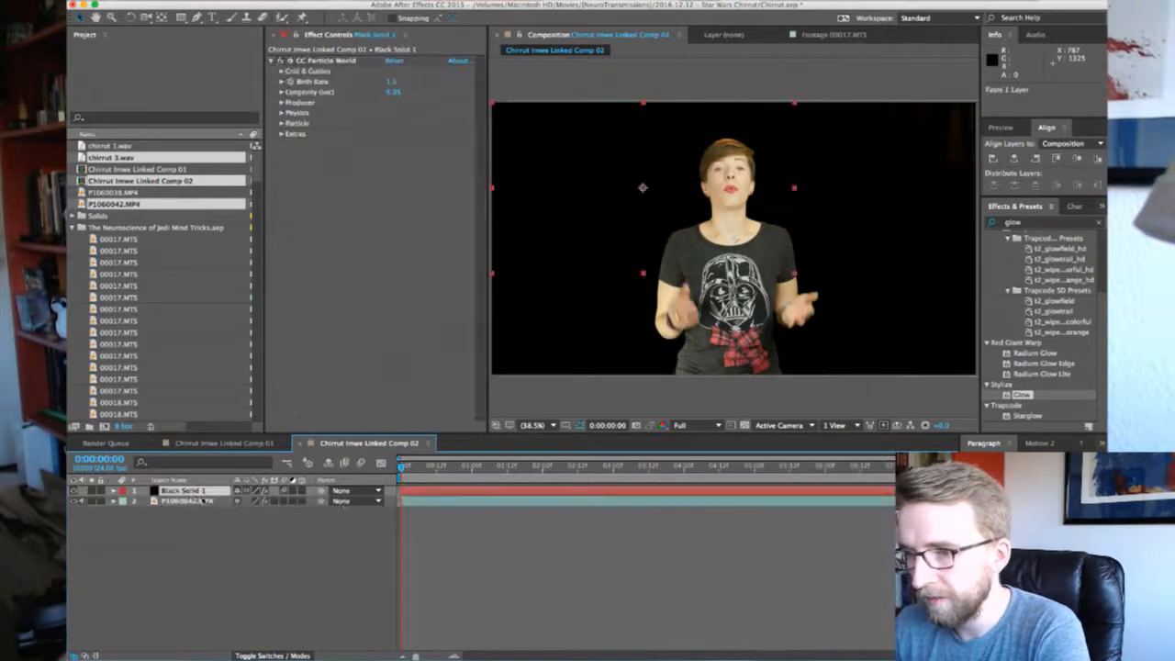
left_click_drag(195, 493, 188, 511)
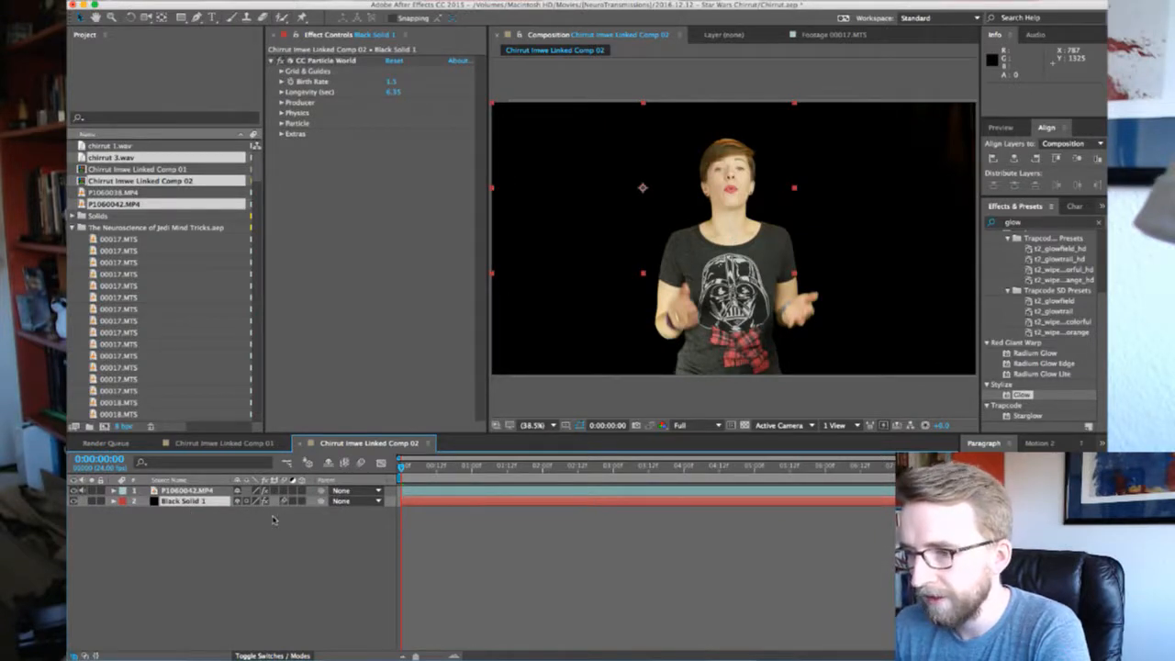
Enable motion blur in Linked Comp 01 and 02, and shift Comp 02's Black Solid 1 layer earlier to an in point of -0:00:01:02
left_click(230, 442)
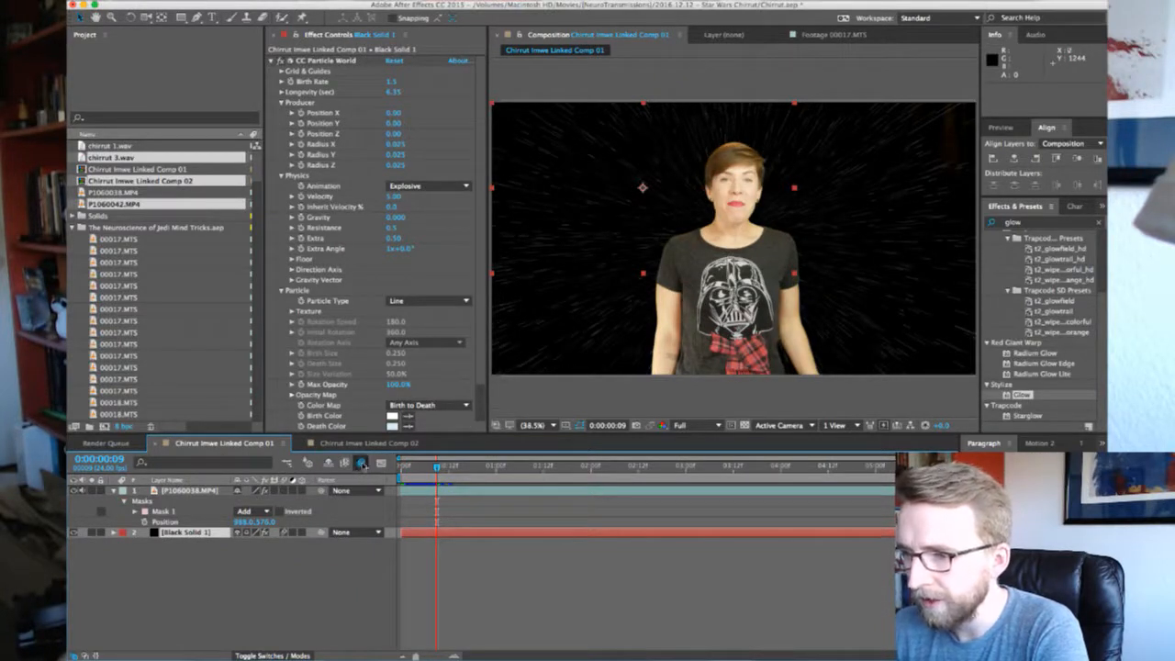
left_click(347, 445)
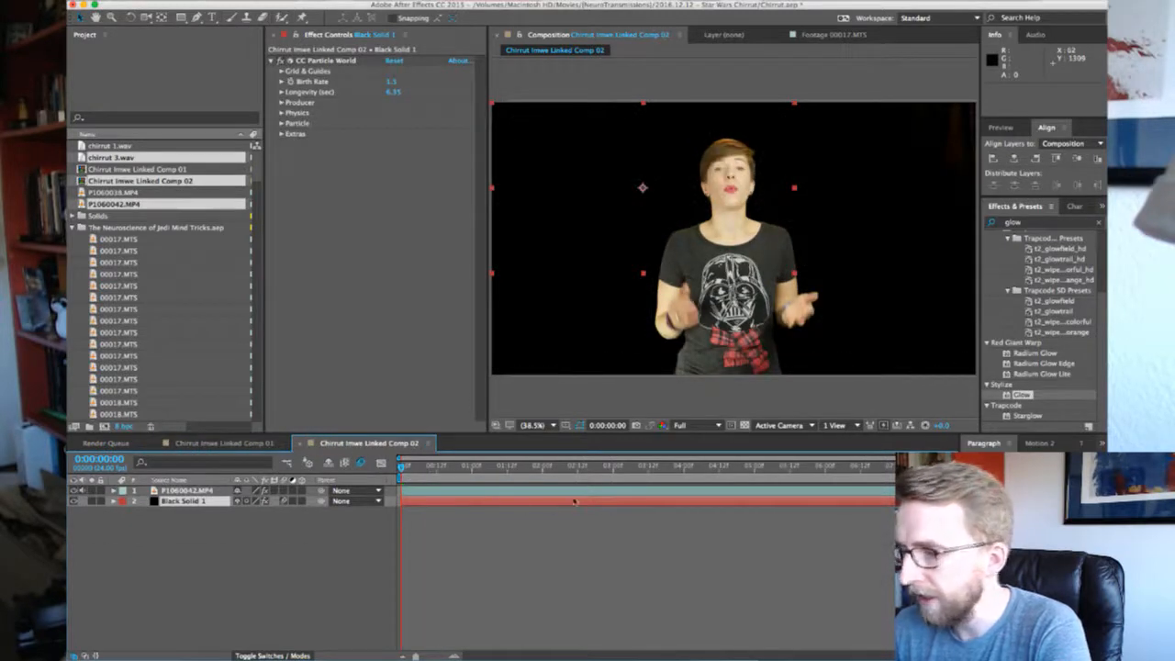
left_click_drag(586, 500, 427, 499)
Shift Black Solid 1 in Linked Comp 01 earlier to an in point of -0:00:00:17 and return to Linked Comp 02
left_click(259, 445)
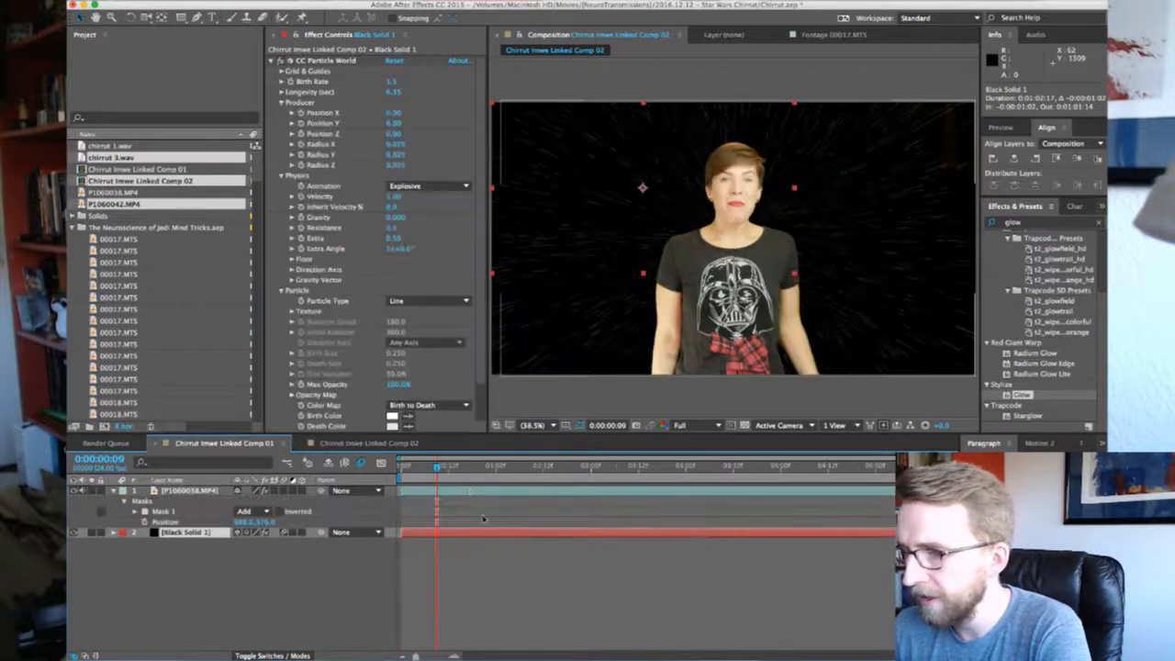
left_click(536, 533)
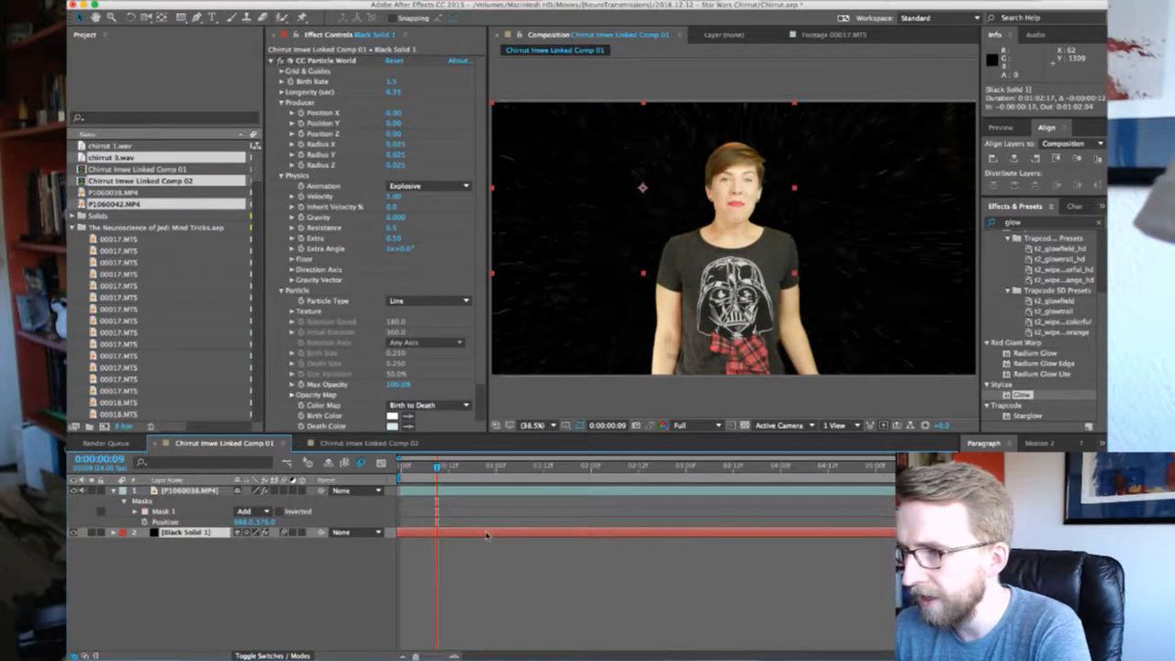
left_click_drag(487, 536, 423, 532)
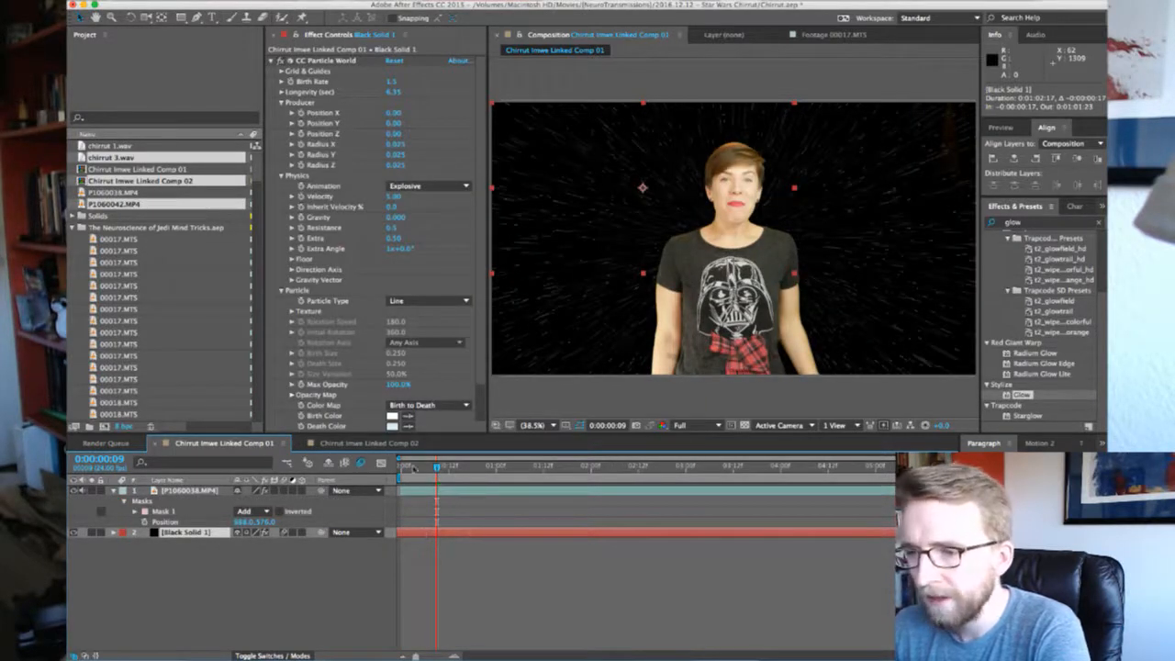
left_click(371, 446)
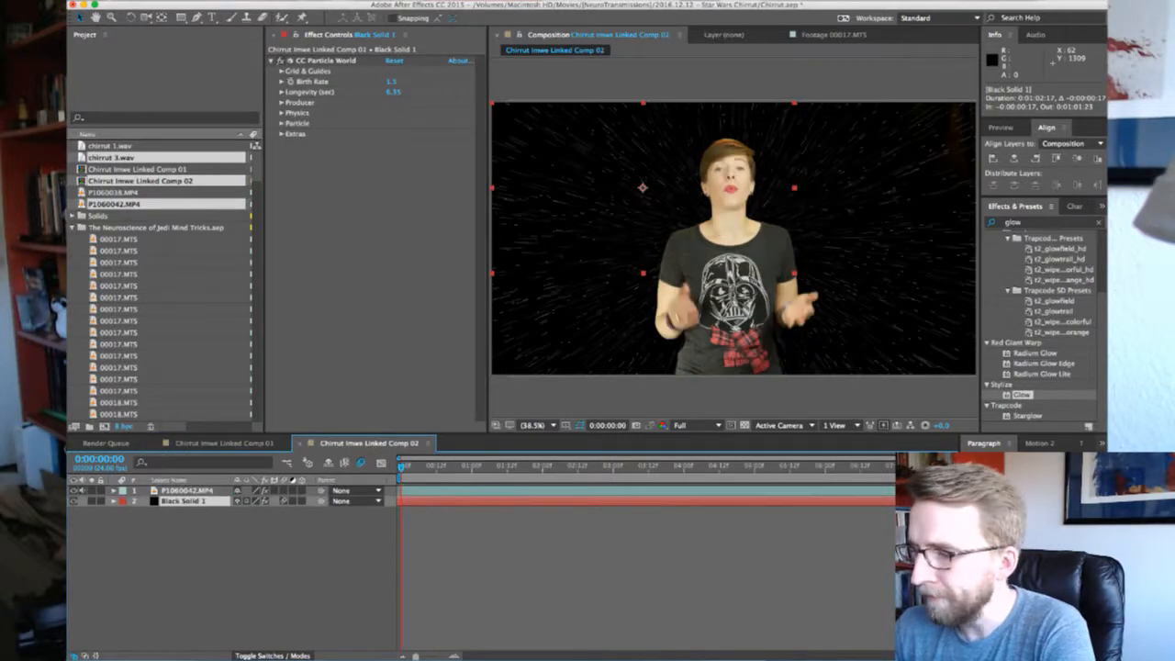
Switch to Premiere Pro to replace the next P1060038.MP4 clip with a linked composition, and copy Linked Comp 02's Mask 1 onto its footage
key("super+Tab")
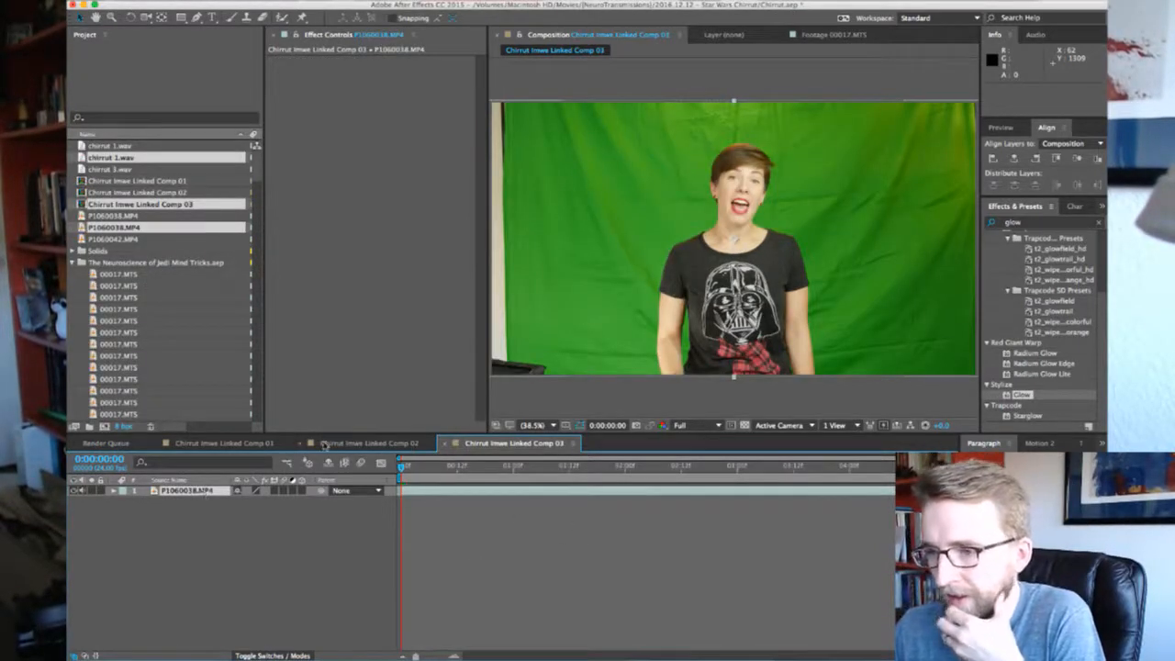
left_click(323, 443)
left_click(172, 492)
key("m")
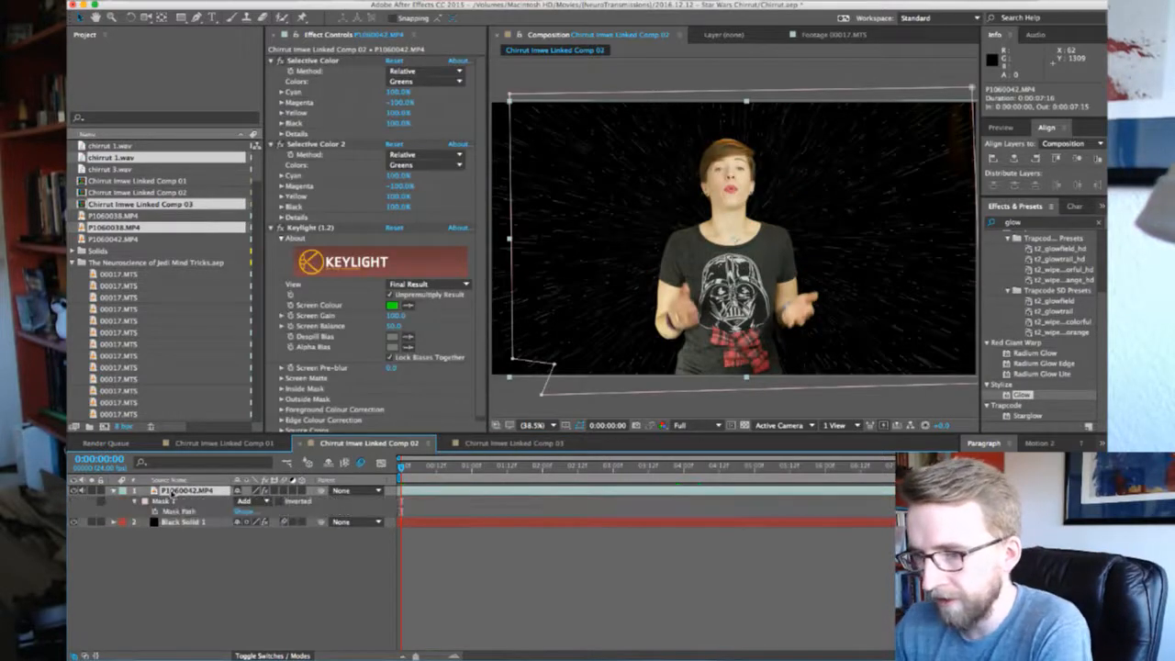
left_click(484, 444)
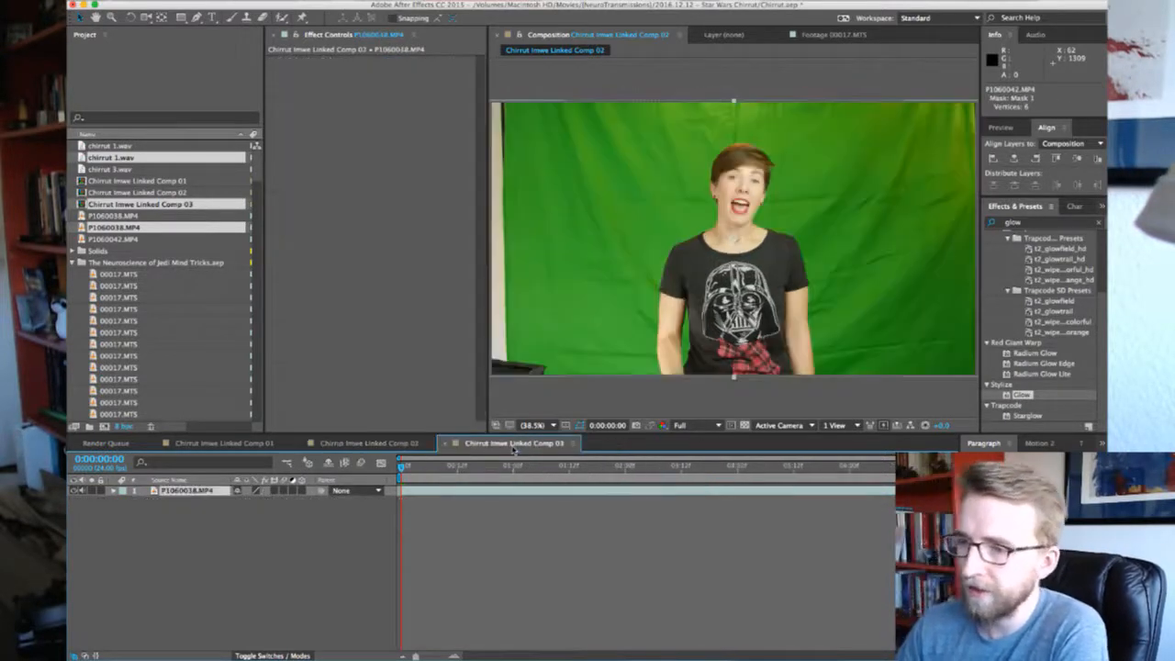
left_click(198, 492)
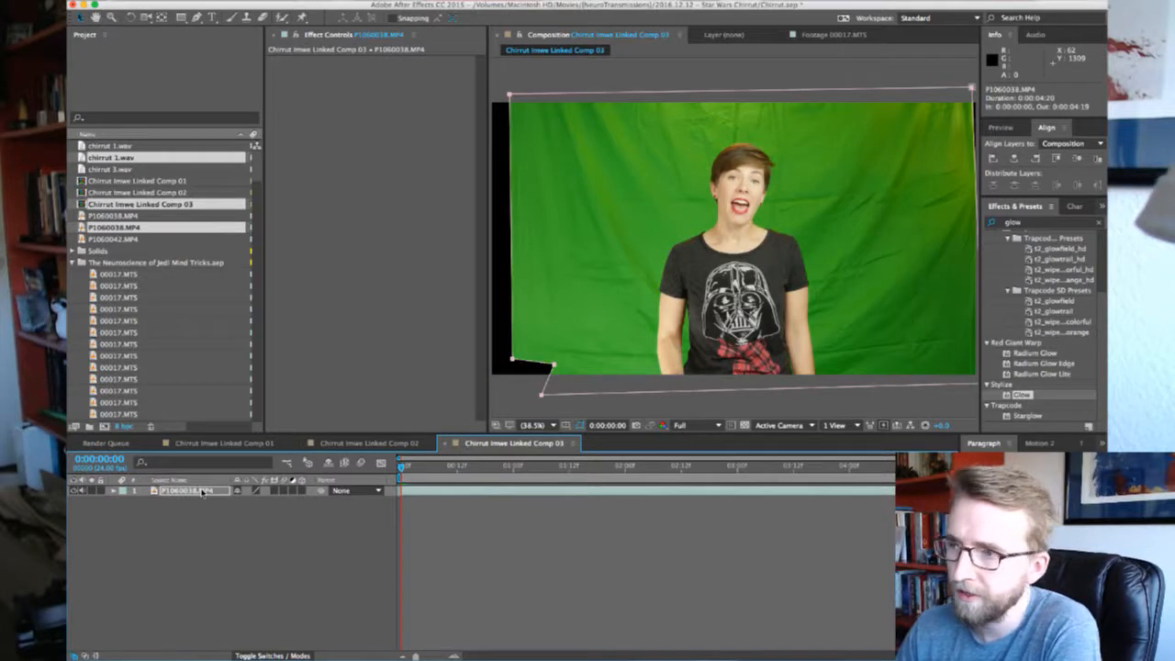
Copy the Black Solid 1 star layer from Linked Comp 02 into Linked Comp 03, beneath P1060038.MP4
left_click(390, 444)
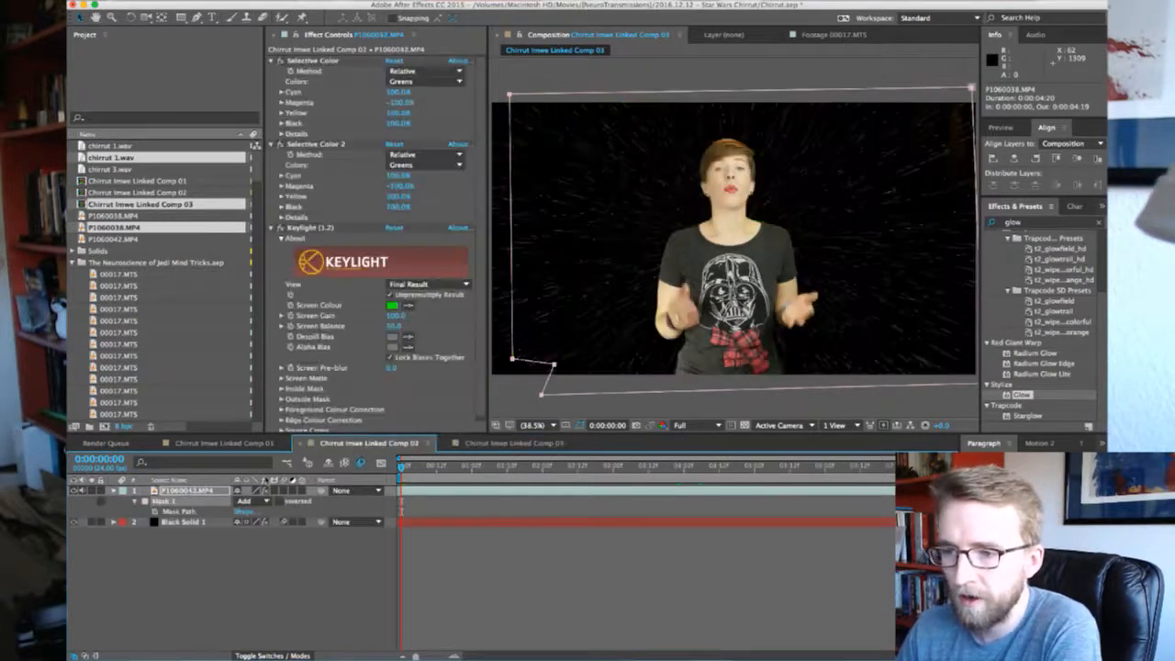
left_click(190, 521)
key("super+c")
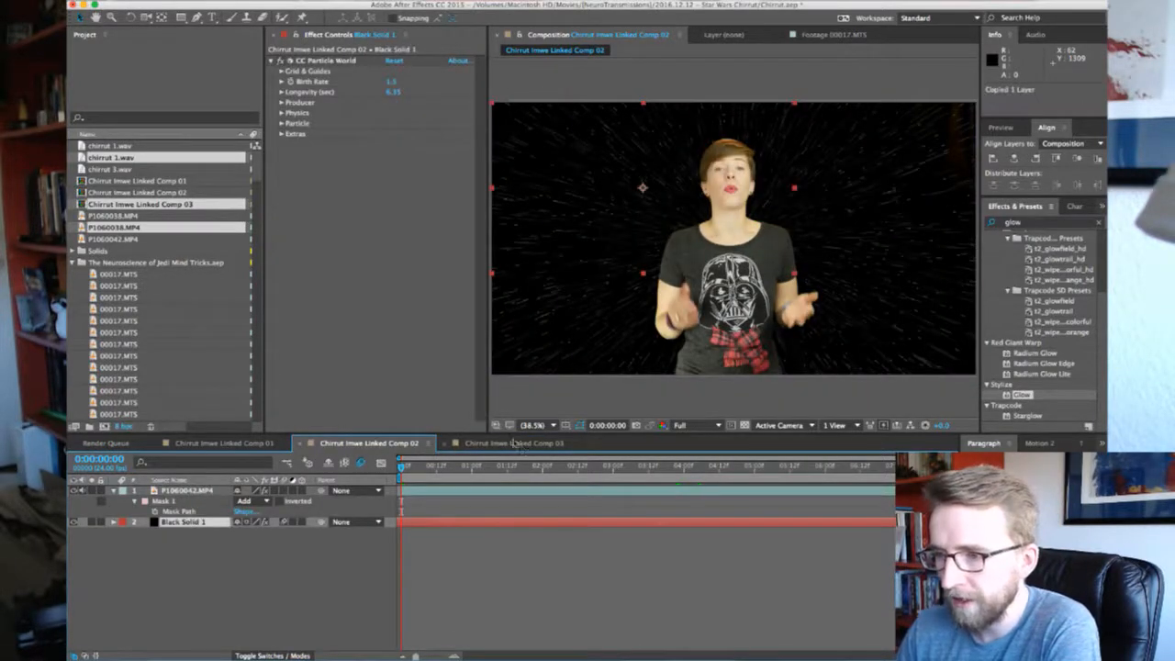
left_click(516, 444)
key("super+v")
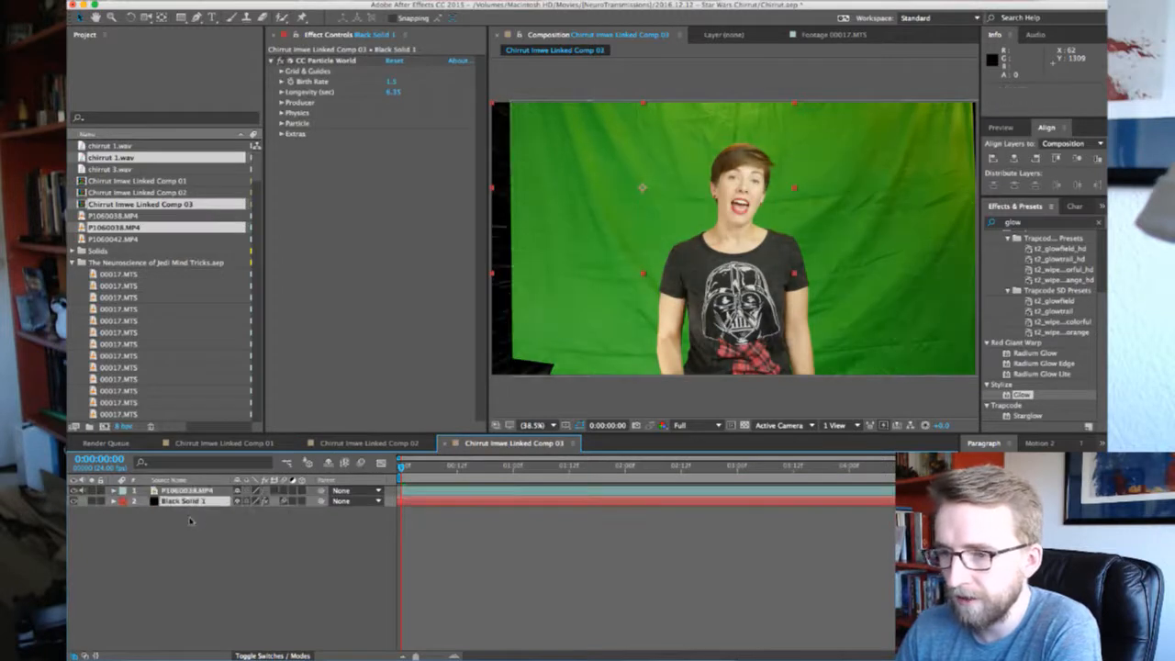
Copy the Selective Color, Selective Color 2 and Keylight (1.2) effects from Linked Comp 02's clip onto P1060038.MP4 in Linked Comp 03, and save the project
left_click(344, 446)
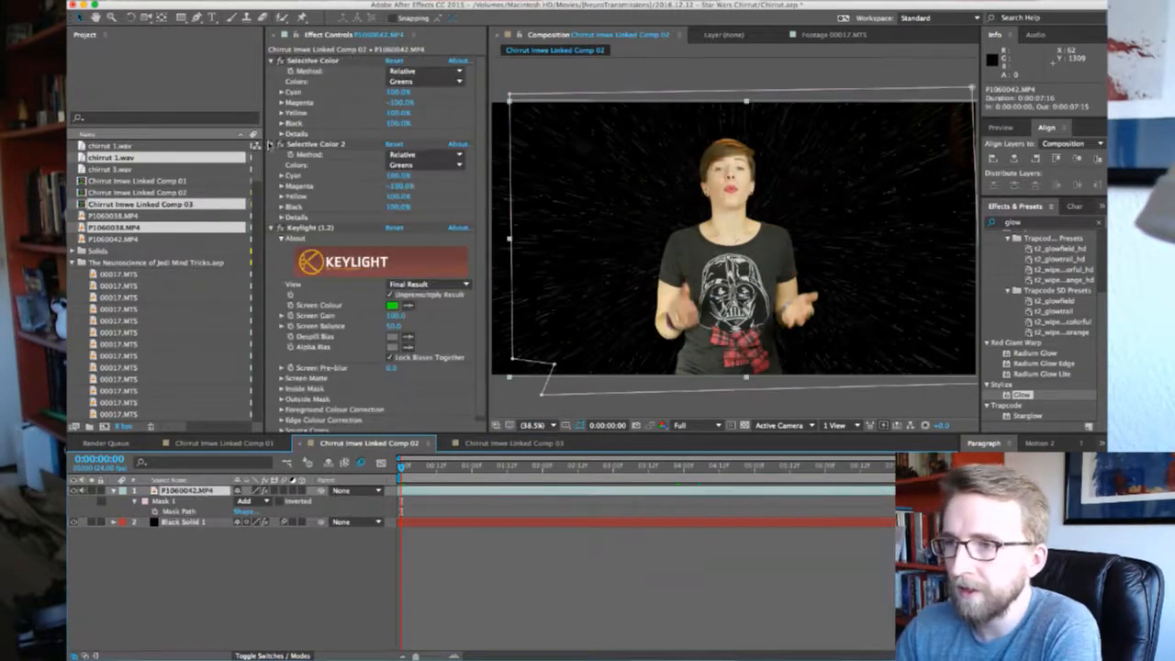
scroll(320, 397, "down", 1)
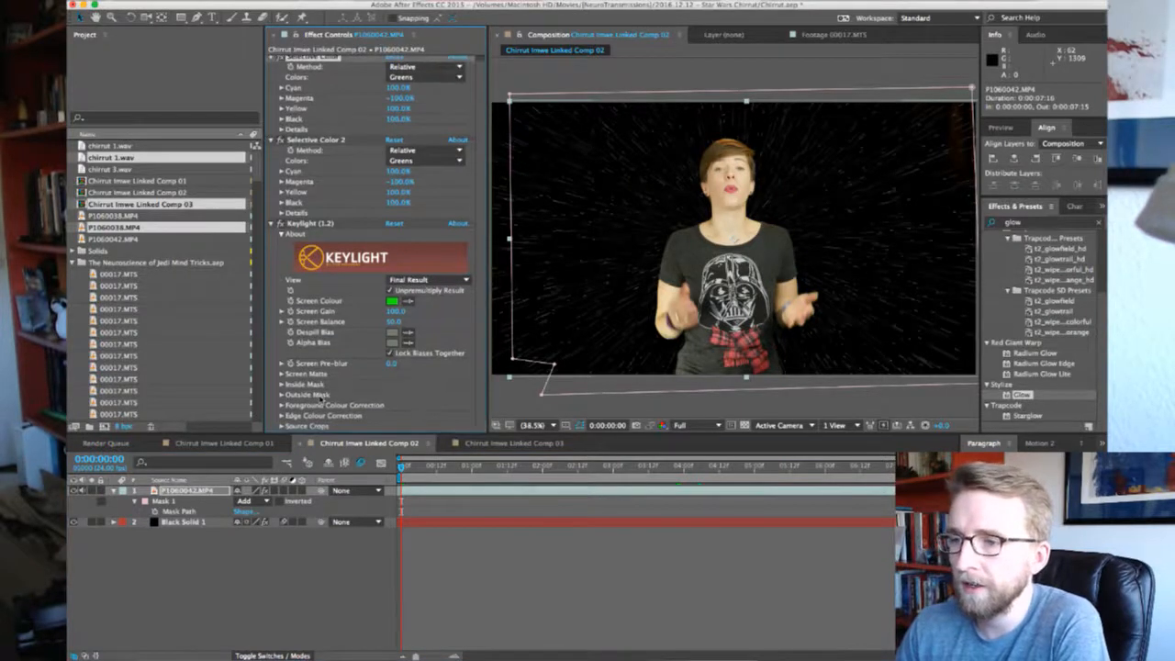
key("super+a")
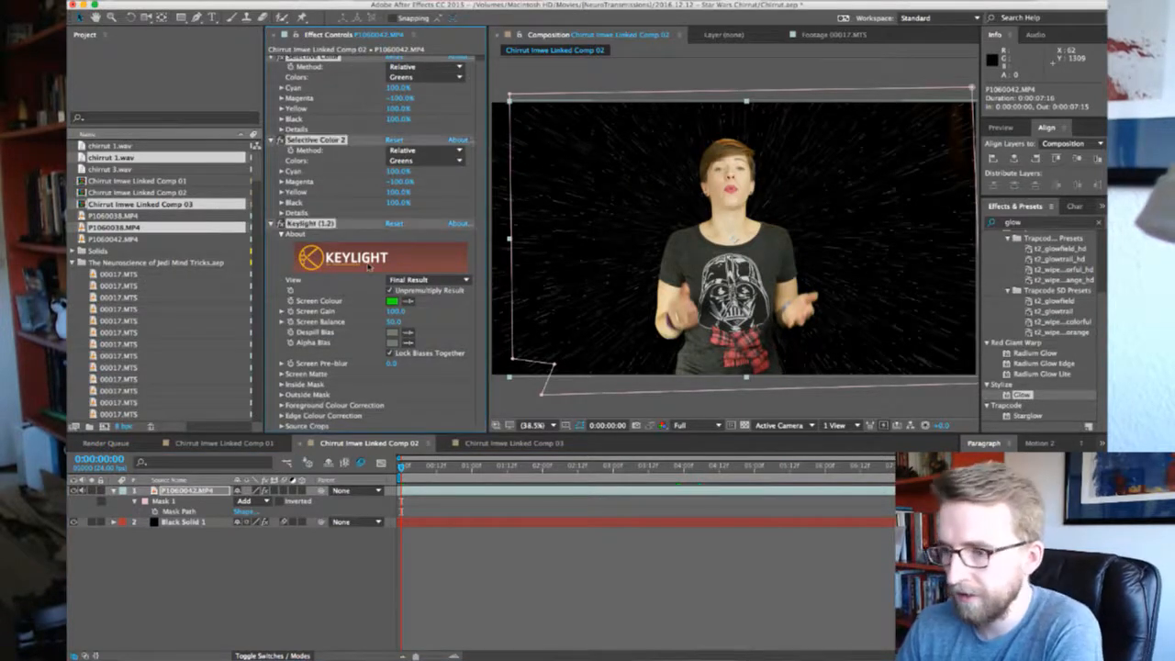
left_click(551, 443)
left_click(190, 493)
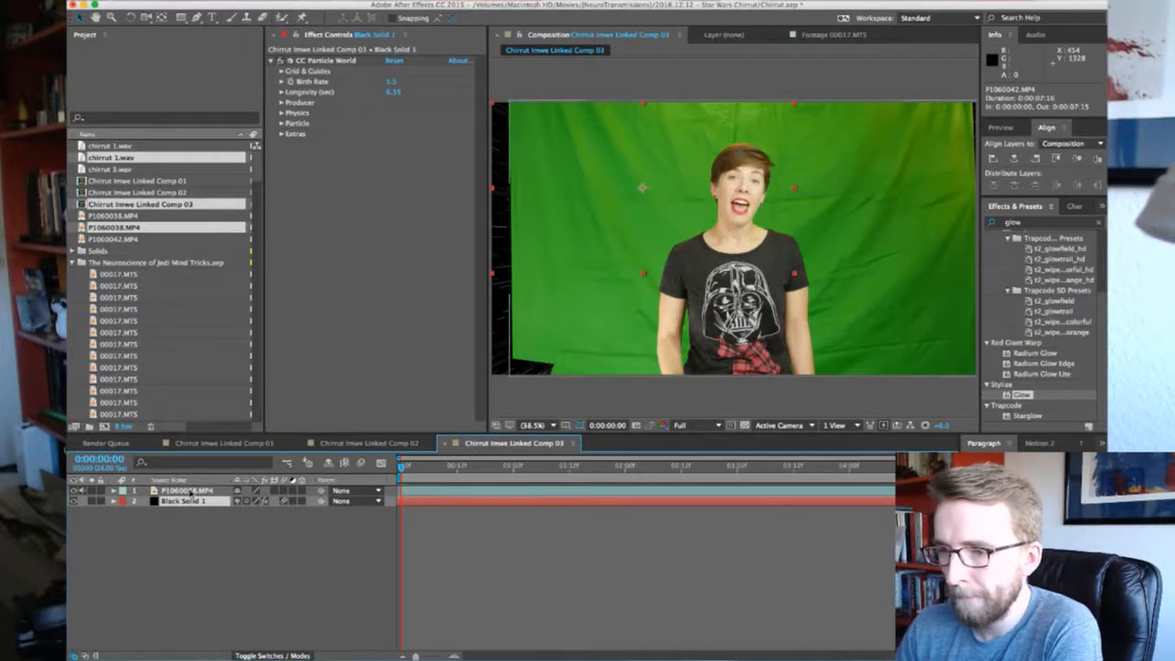
key("super+v")
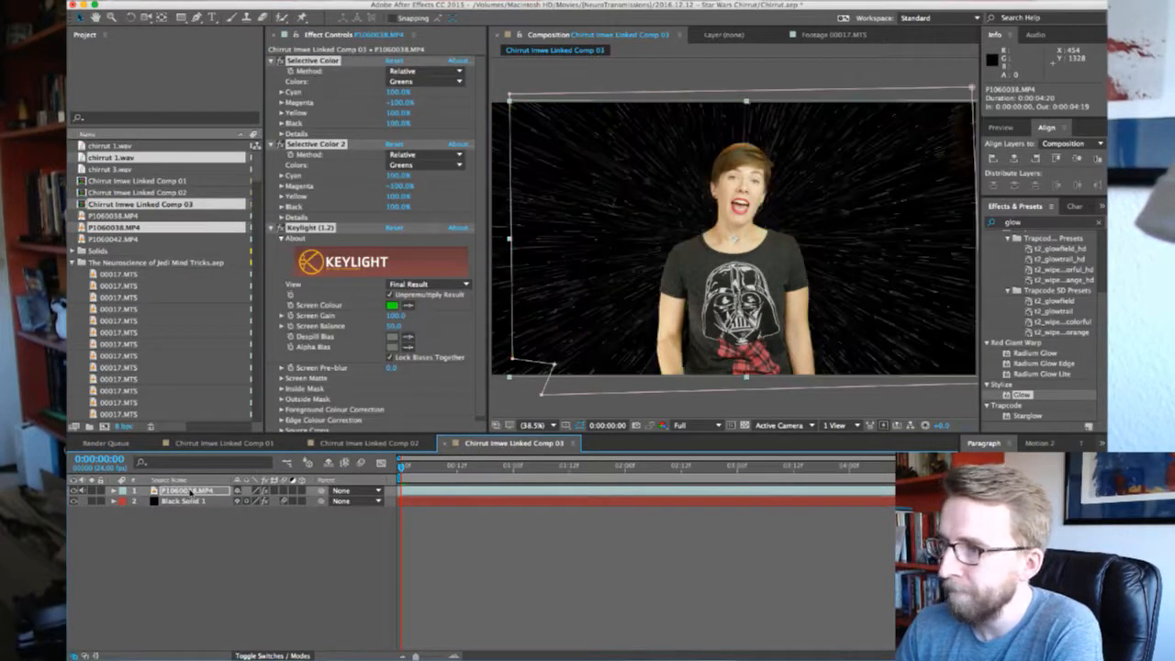
left_click(378, 569)
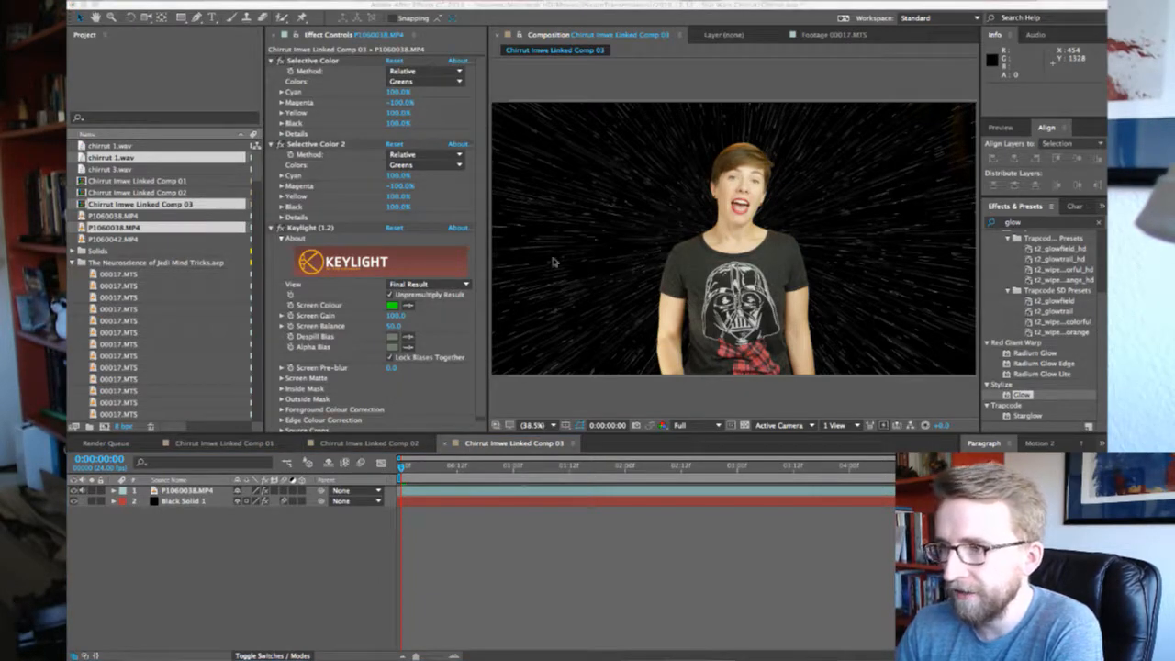
key("super+s")
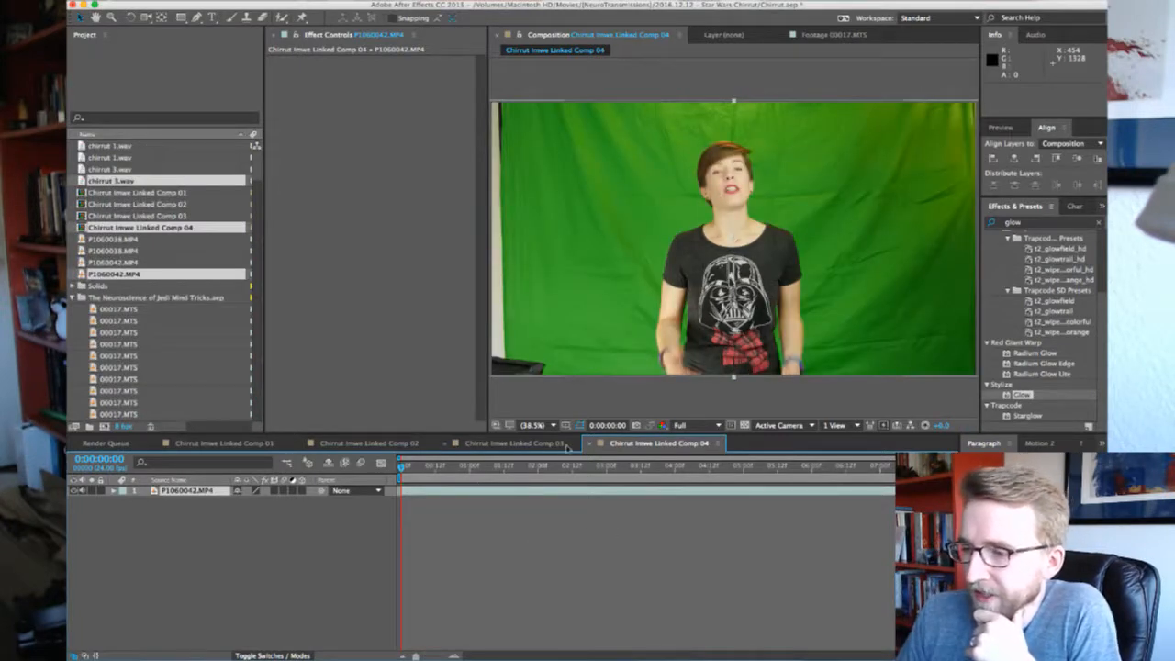
Copy the Selective Color, Selective Color 2 and Keylight (1.2) effects from Linked Comp 03's clip onto P1060042.MP4 in Linked Comp 04
left_click(522, 444)
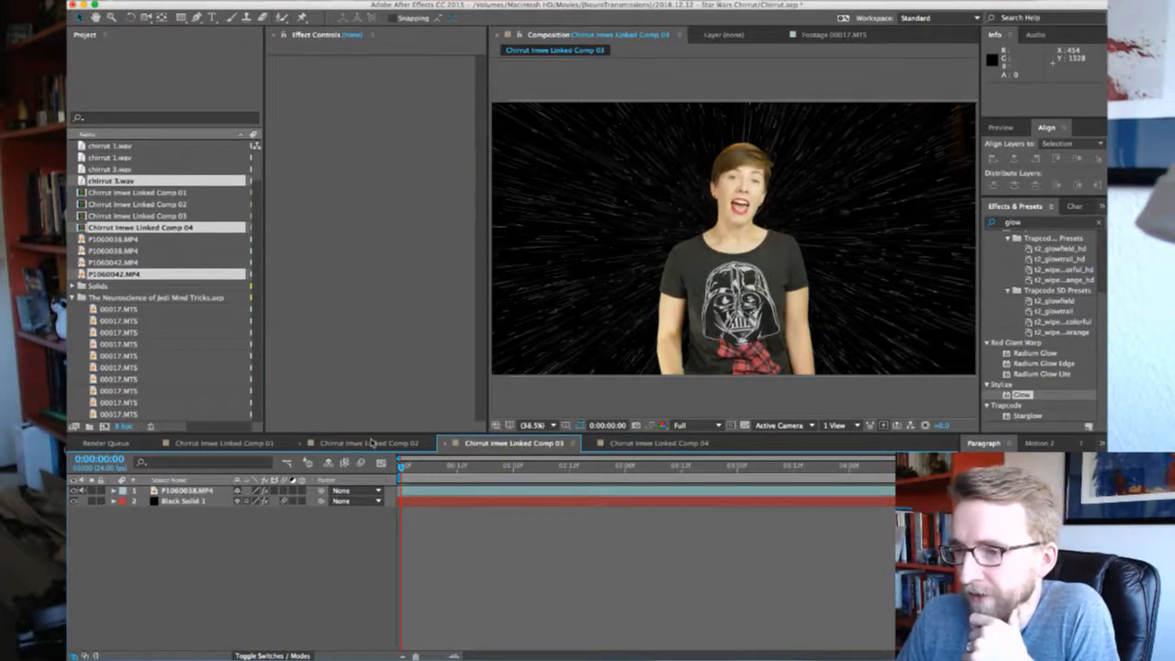
left_click(188, 490)
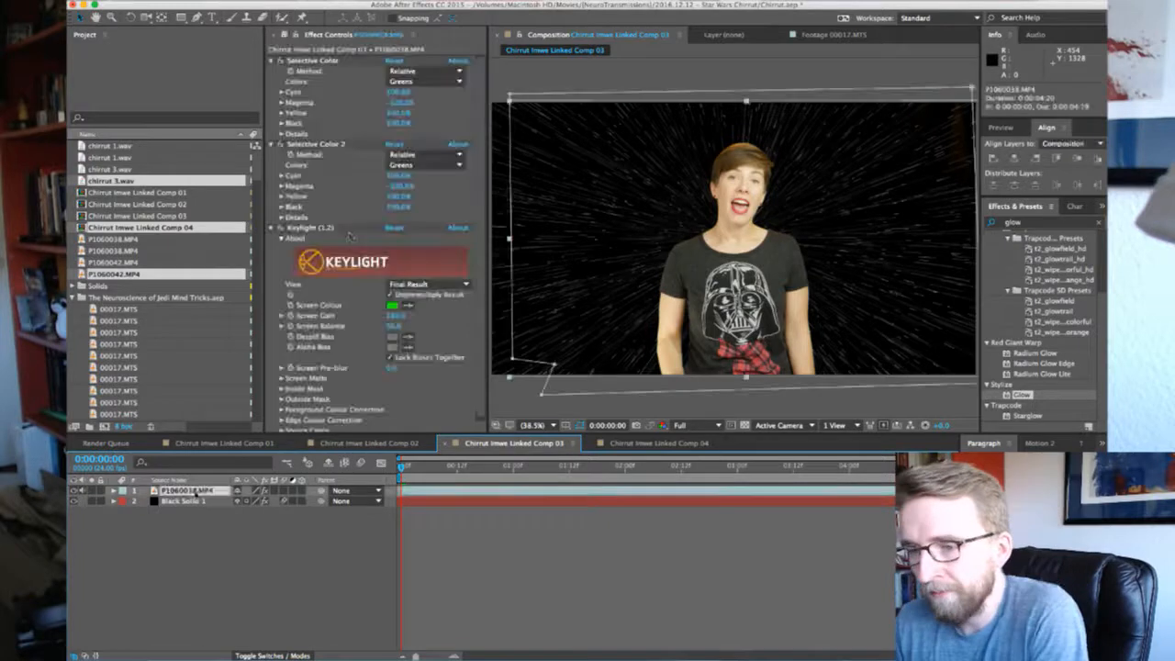
left_click(317, 60)
left_click(310, 228, "shift")
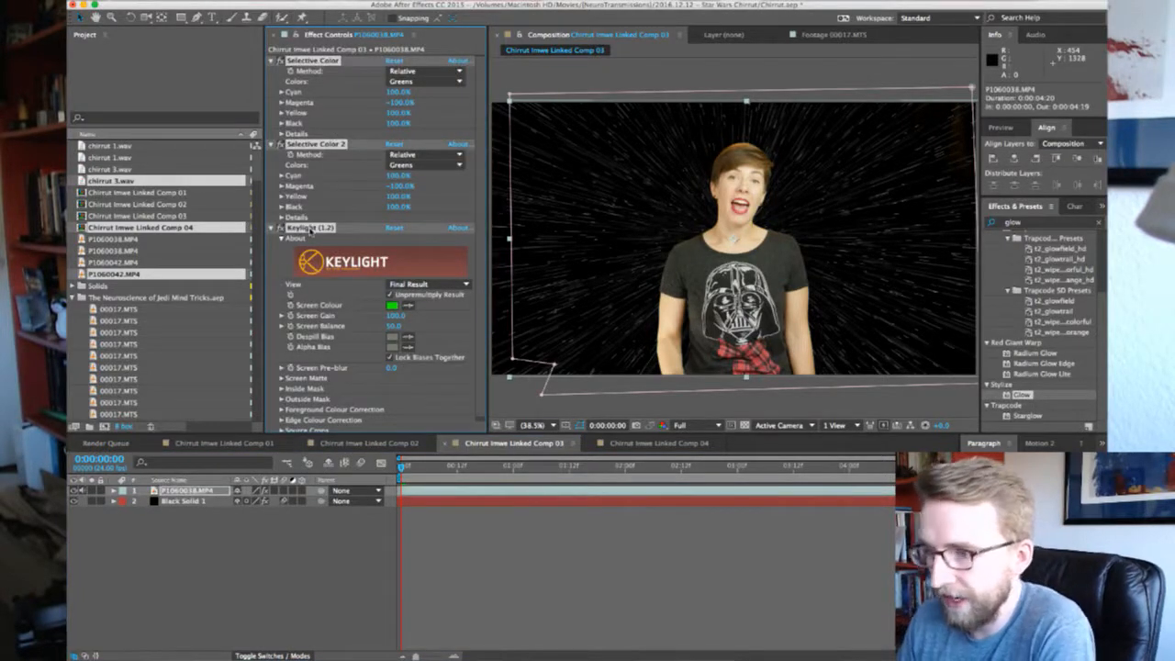
left_click(658, 443)
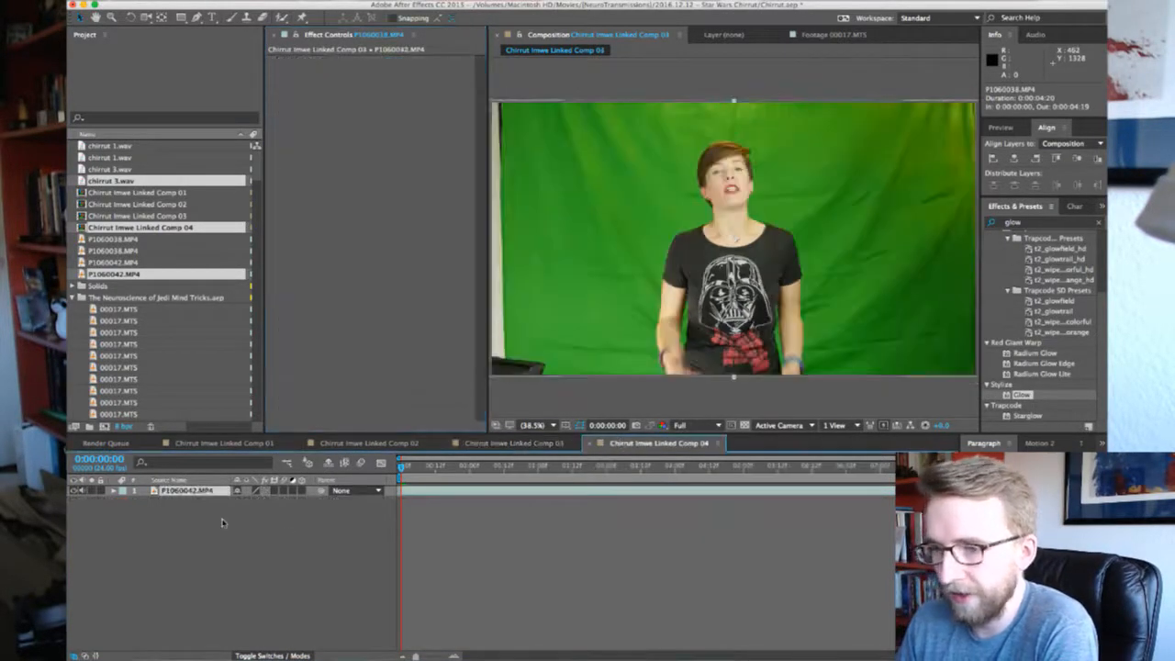
left_click(188, 490)
key("ctrl+v")
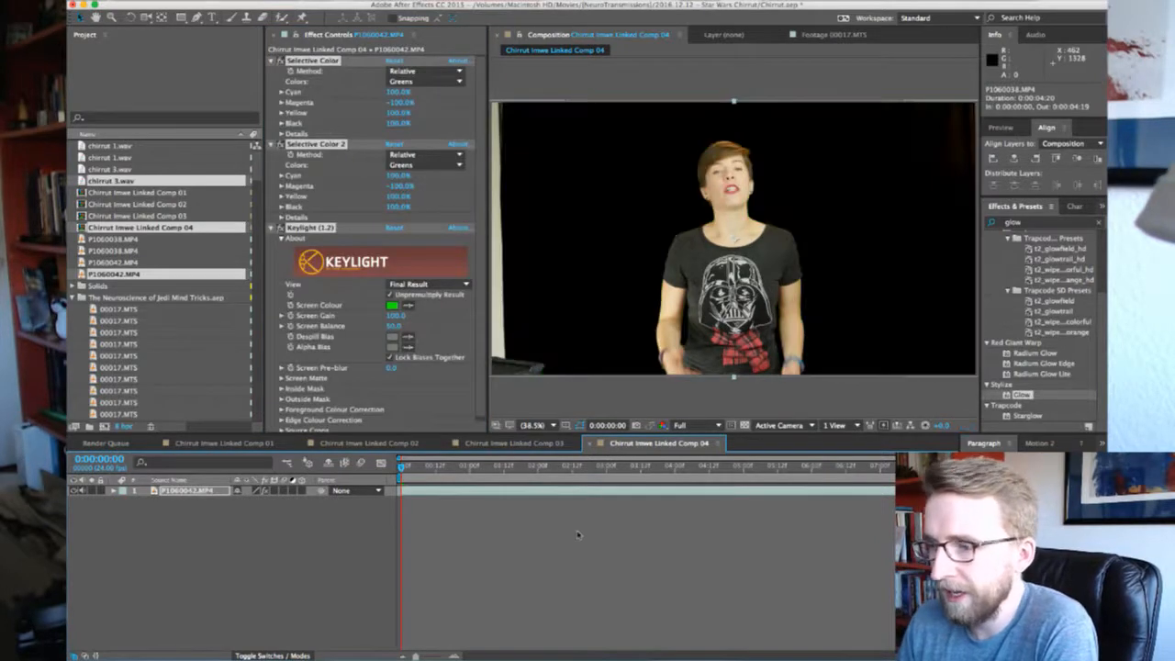
Copy the Black Solid 1 star layer from Linked Comp 03 into Linked Comp 04, beneath P1060042.MP4
left_click(504, 444)
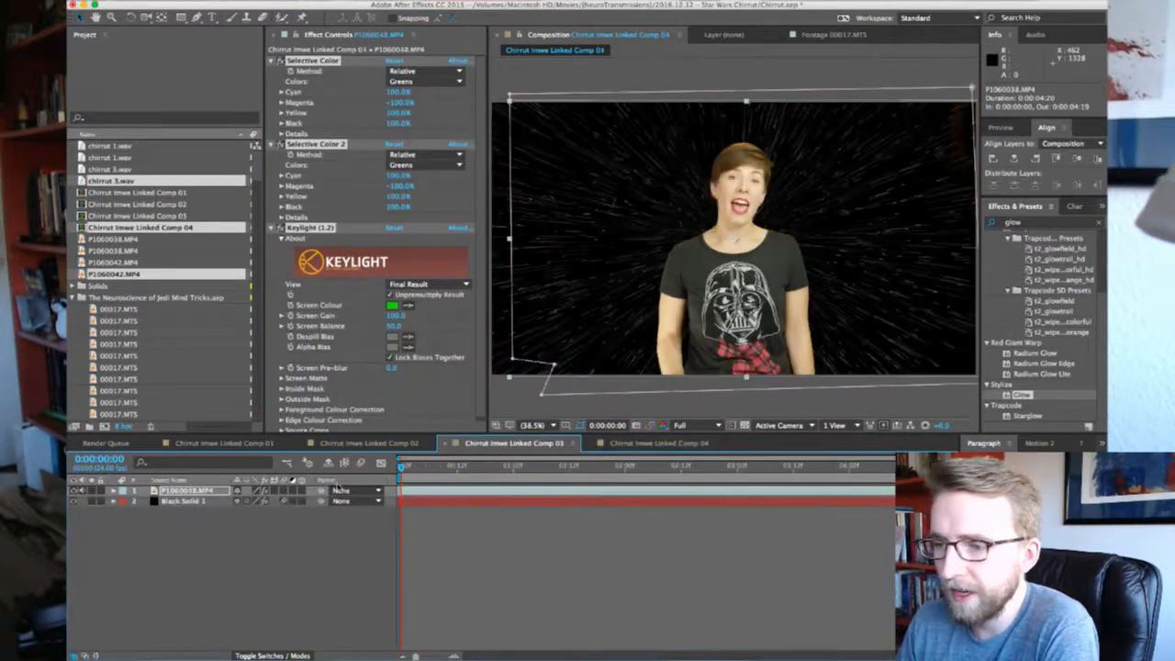
left_click(185, 502)
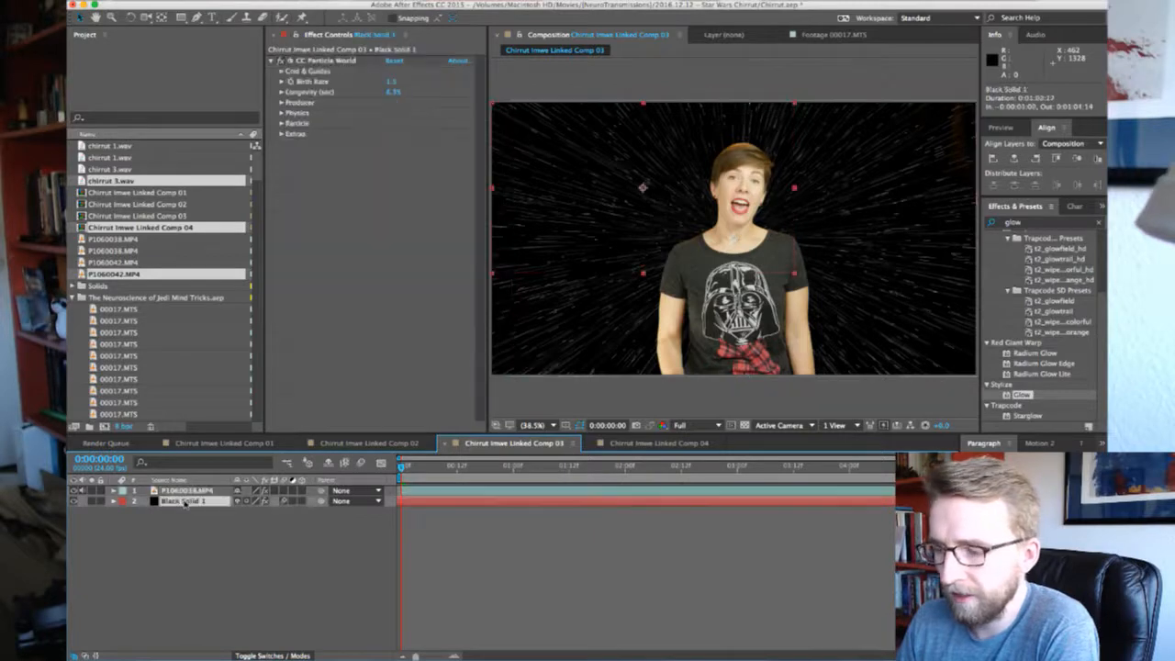
key("ctrl+c")
left_click(693, 445)
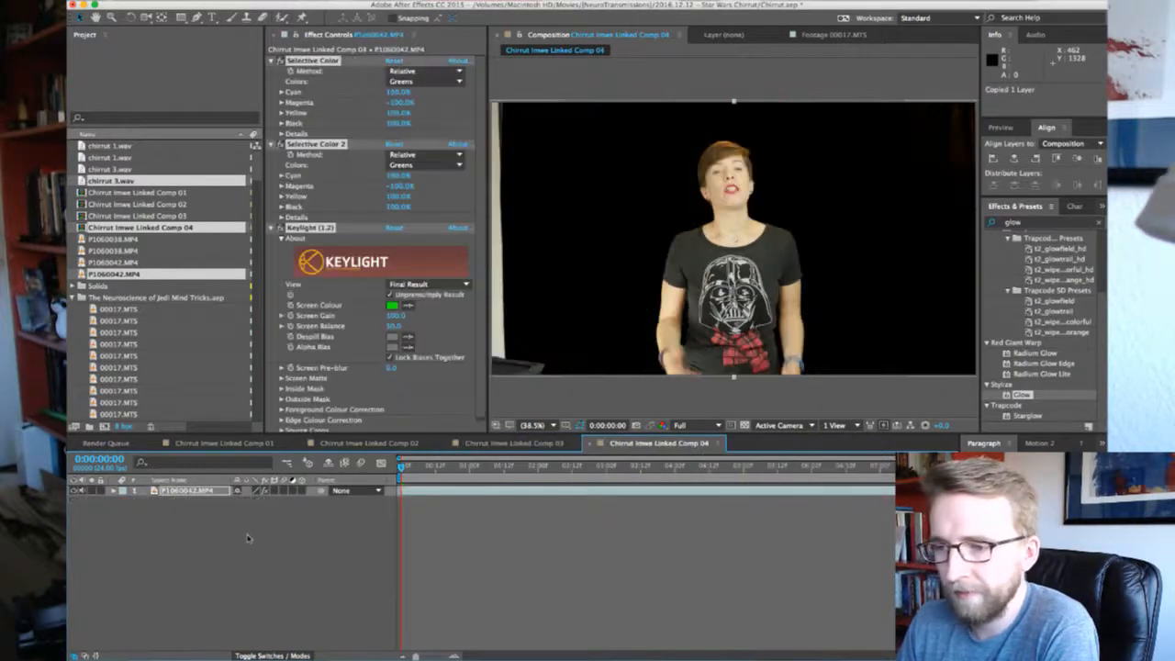
key("ctrl+v")
left_click_drag(188, 492, 190, 508)
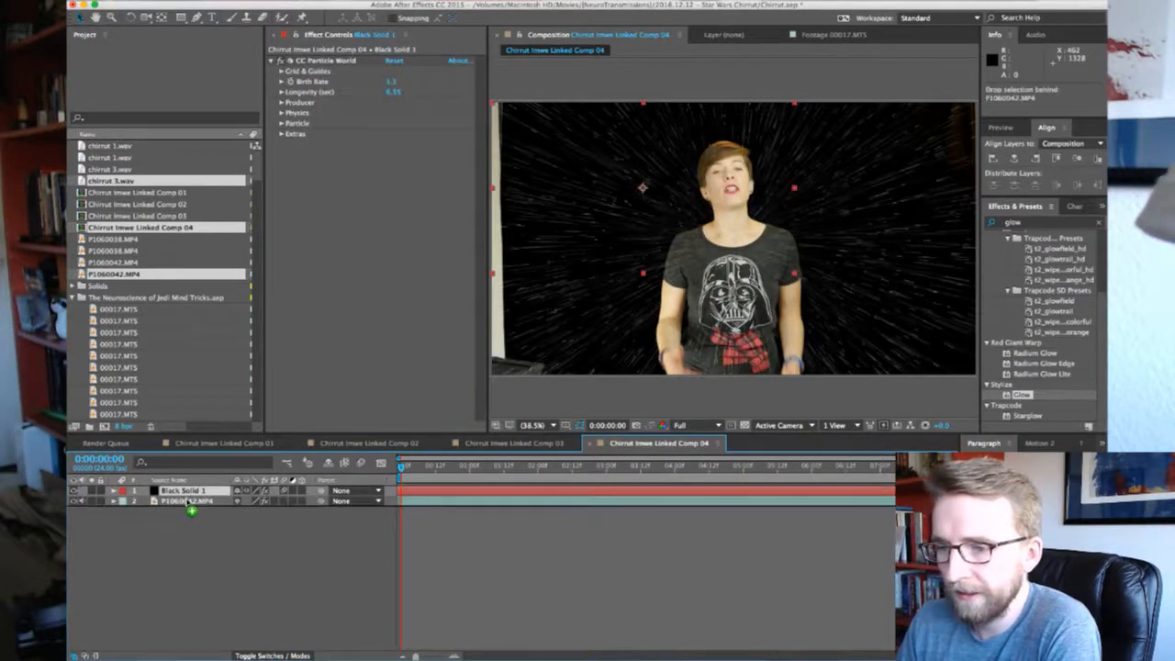
Copy Mask 1 from Linked Comp 03's P1060038.MP4 onto P1060042.MP4 in Linked Comp 04 and deselect the layer
left_click(514, 443)
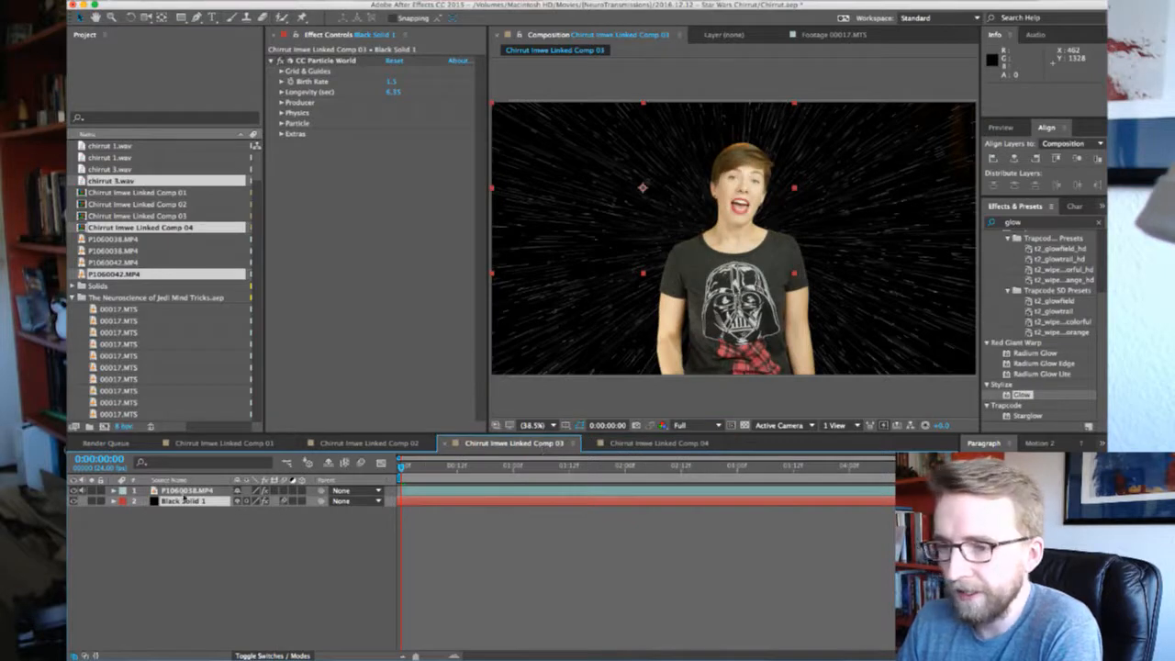
left_click(184, 492)
key("m")
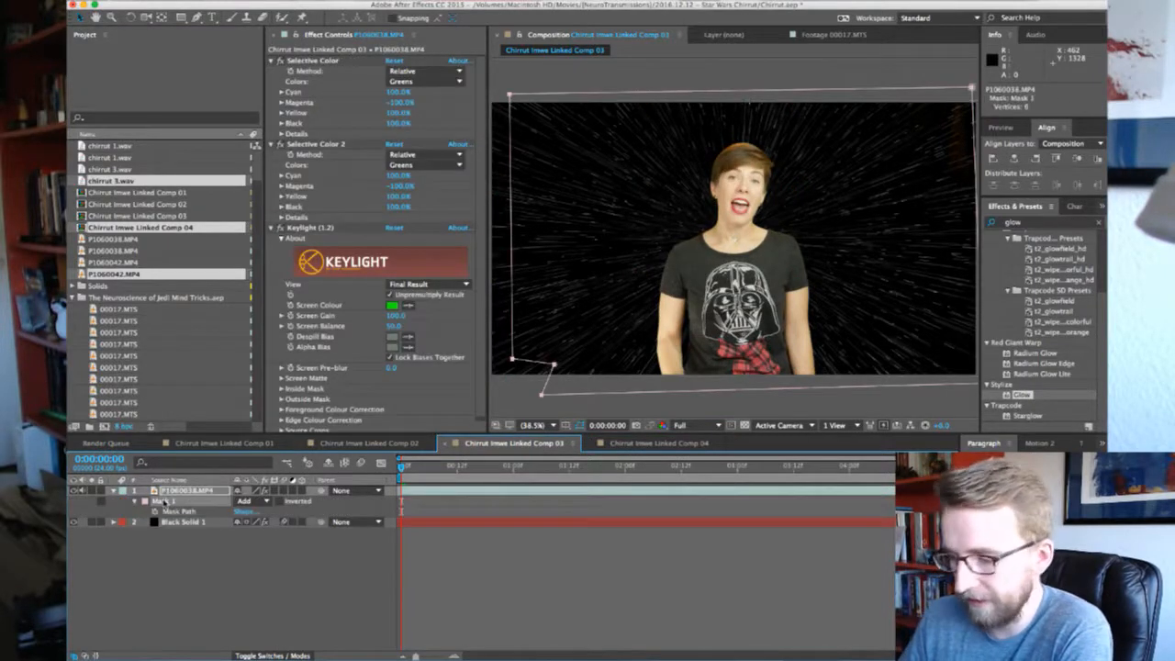
left_click(659, 443)
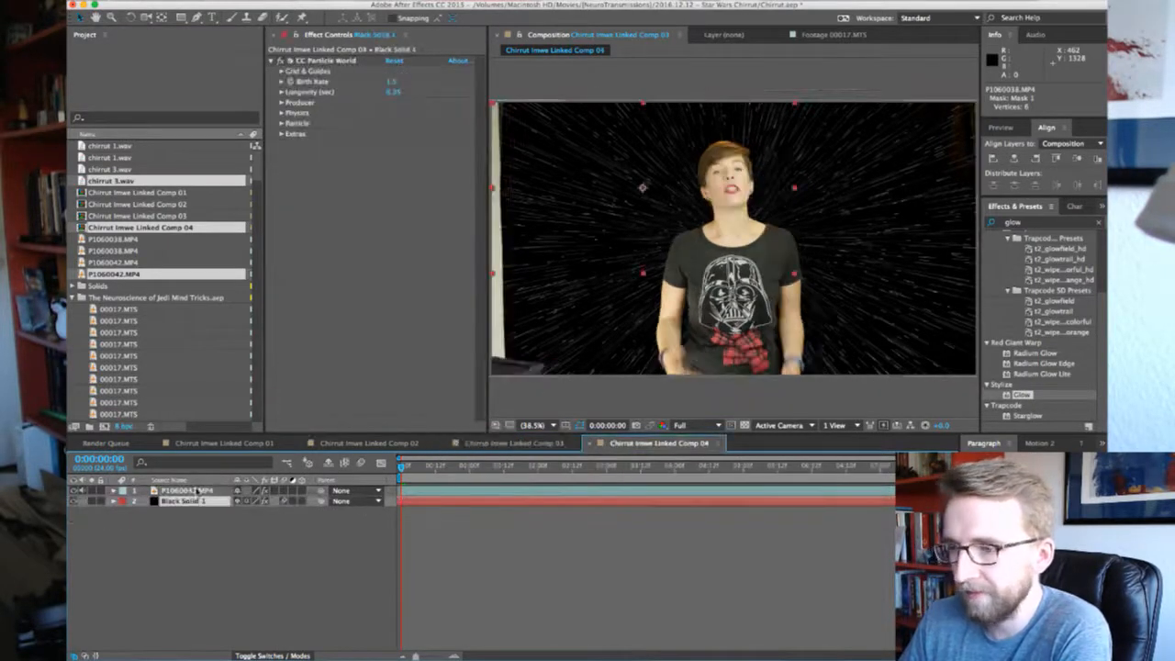
left_click(197, 492)
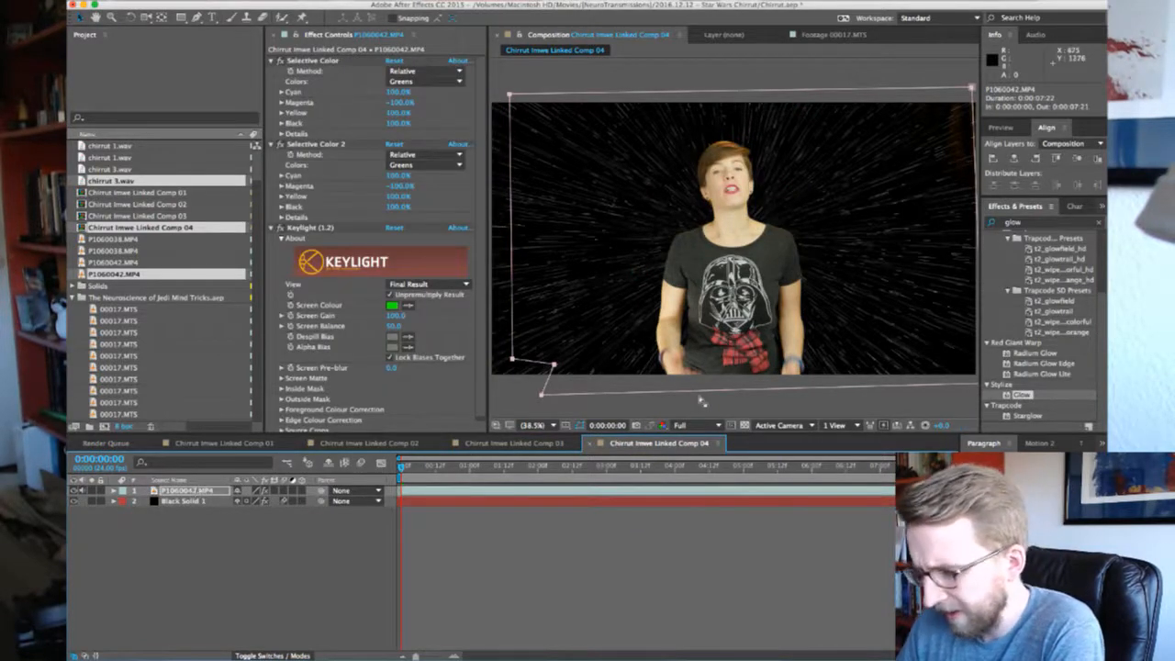
left_click(702, 401)
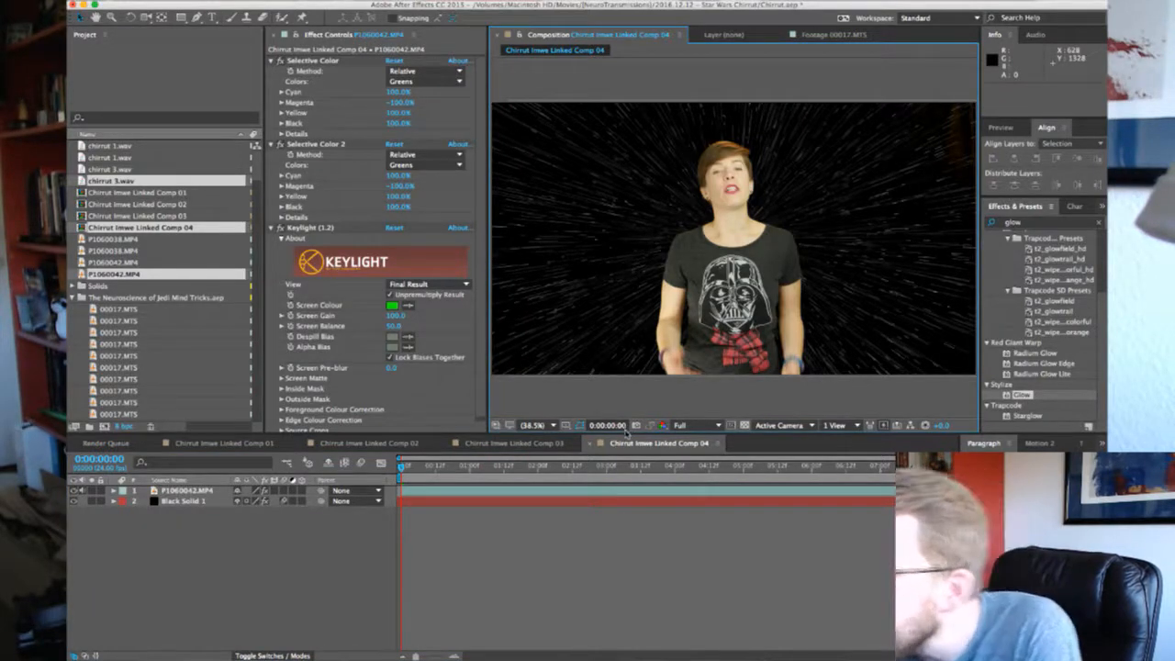
Preview the opening frames of the keyed footage over the stars in Linked Comp 04
key("space")
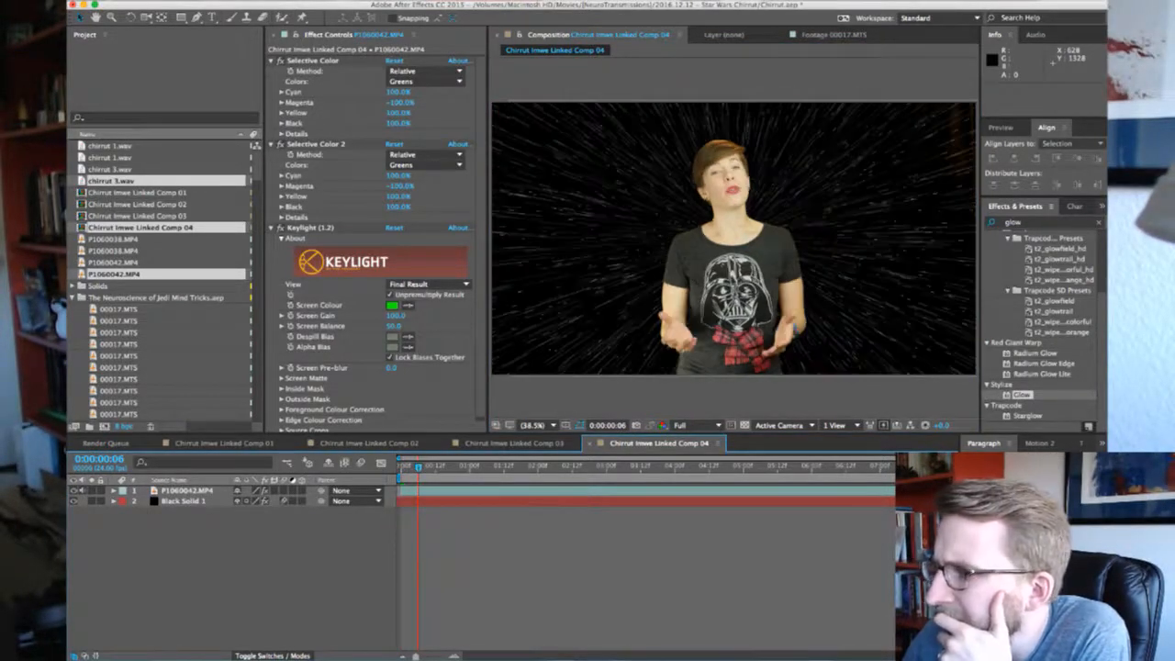
key("super+Tab")
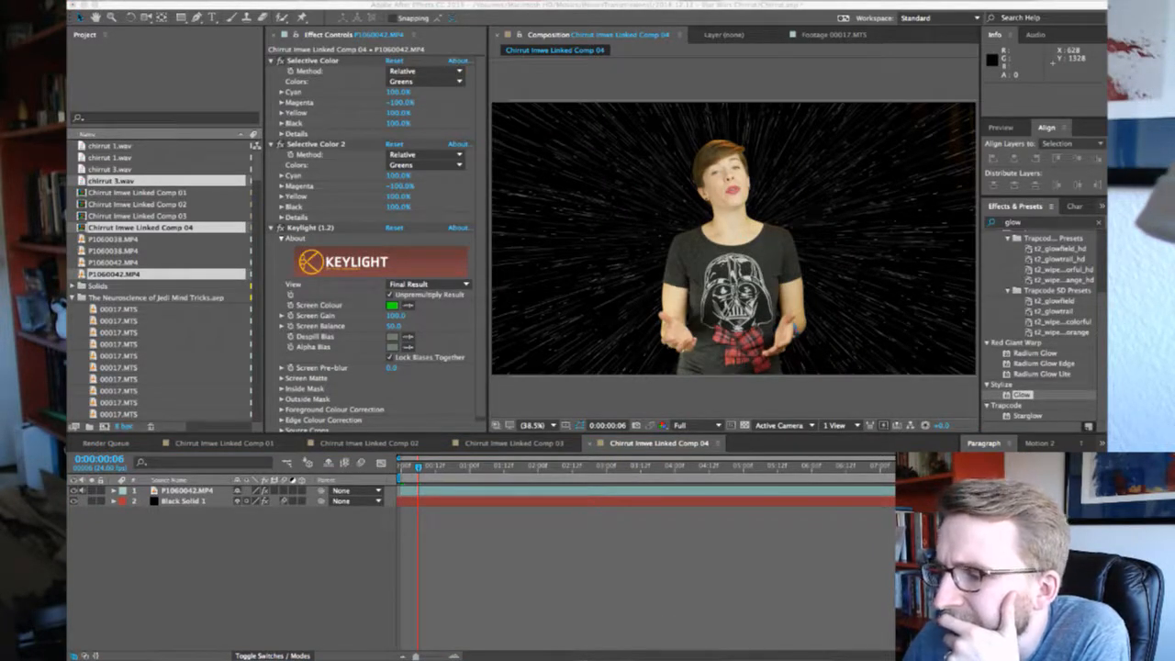
key("super+Tab")
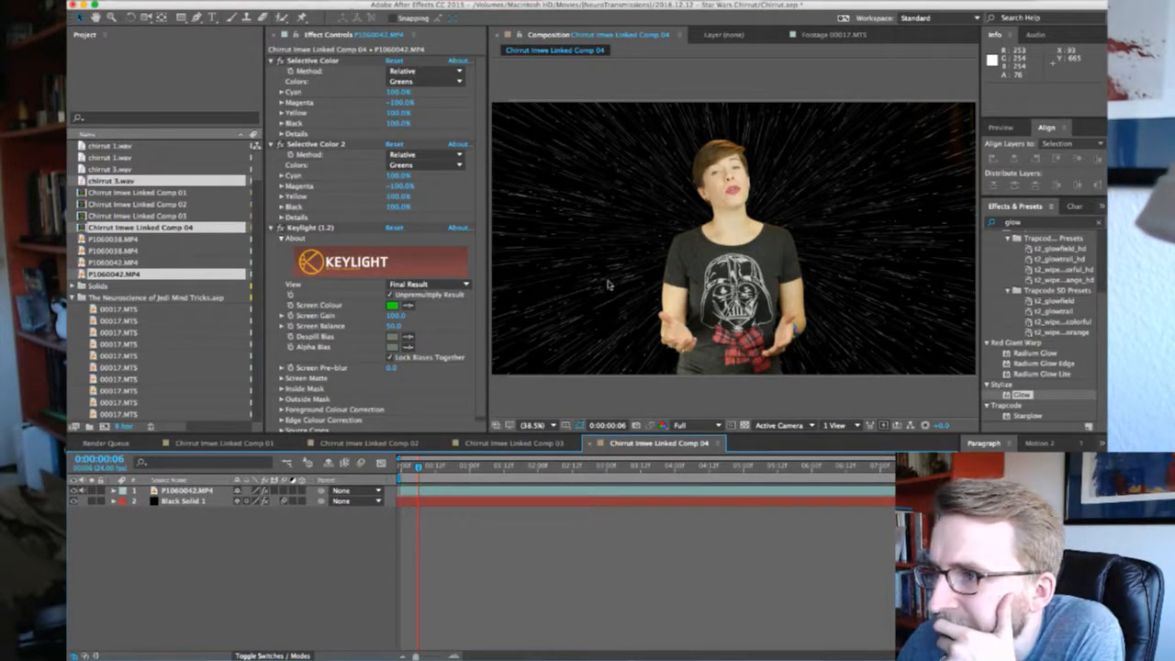
Check the key in Linked Comp 04 against a red solid scaled to fill the frame behind P1060042.MP4, and delete the solid
key("Return")
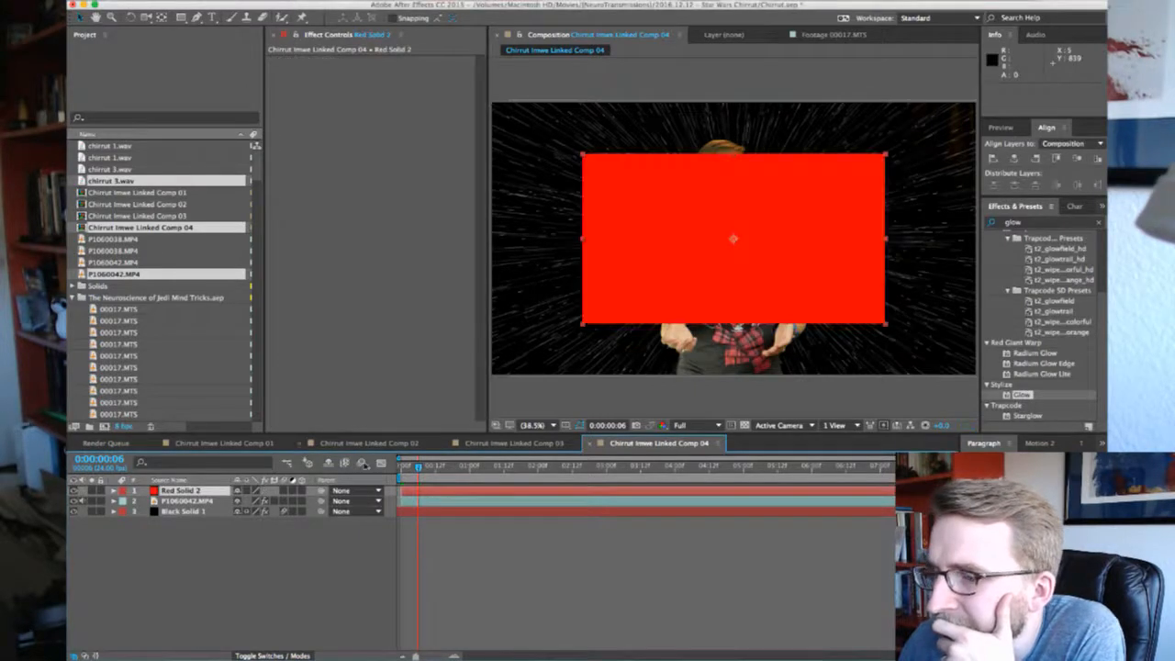
key("s")
left_click_drag(274, 502, 291, 521)
left_click(185, 504)
left_click_drag(186, 505, 186, 516)
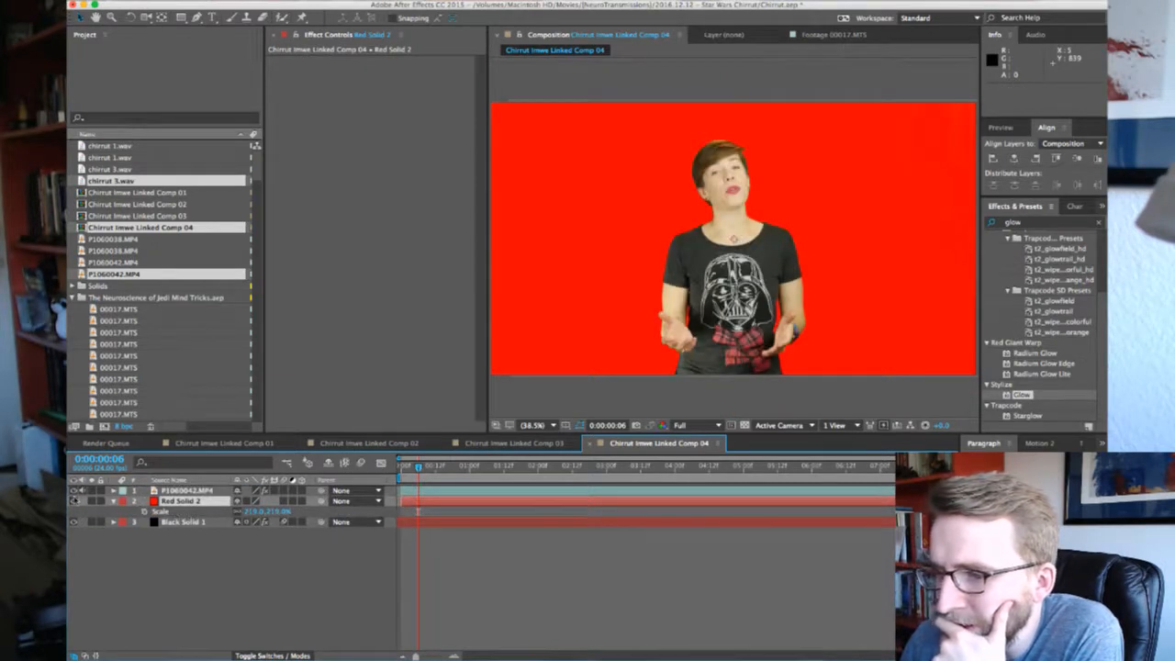
left_click(74, 501)
left_click(171, 503)
key("Delete")
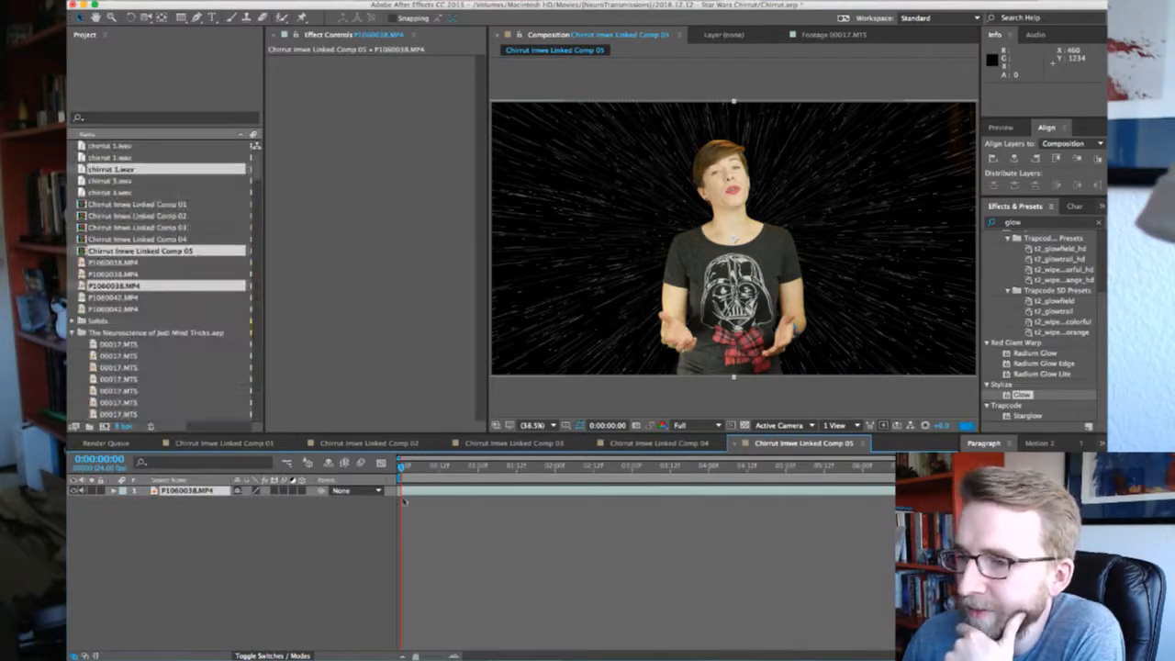
Copy the Selective Color, Selective Color 2 and Keylight (1.2) effects from Linked Comp 04's clip onto P1060038.MP4 in Linked Comp 05
left_click(635, 444)
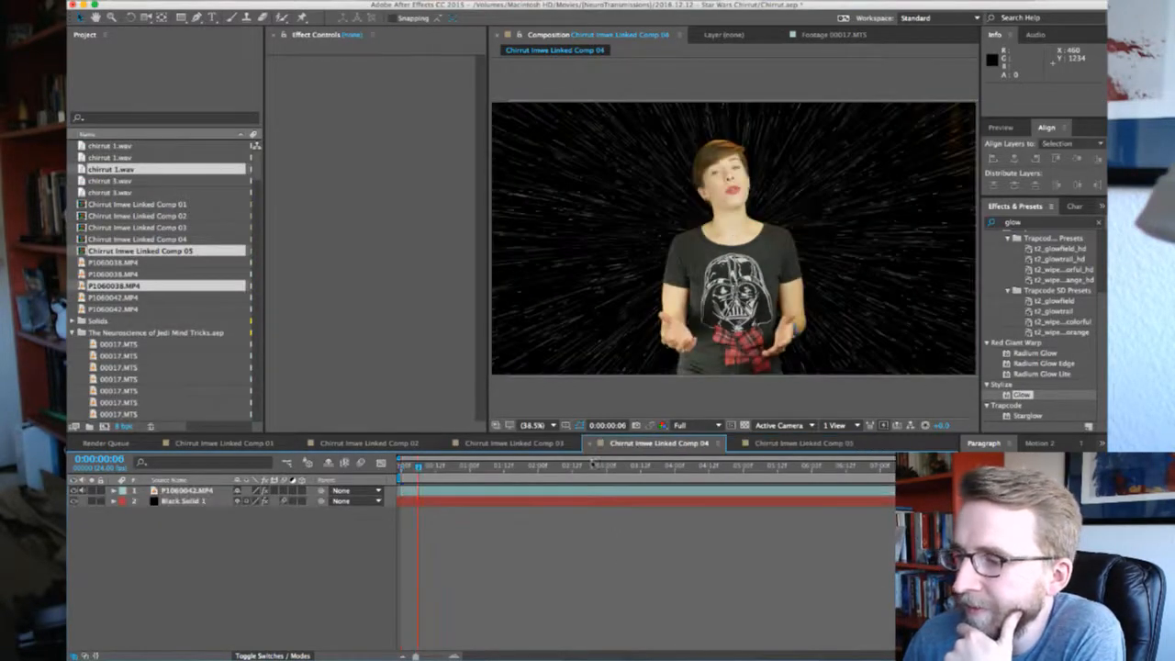
left_click(190, 494)
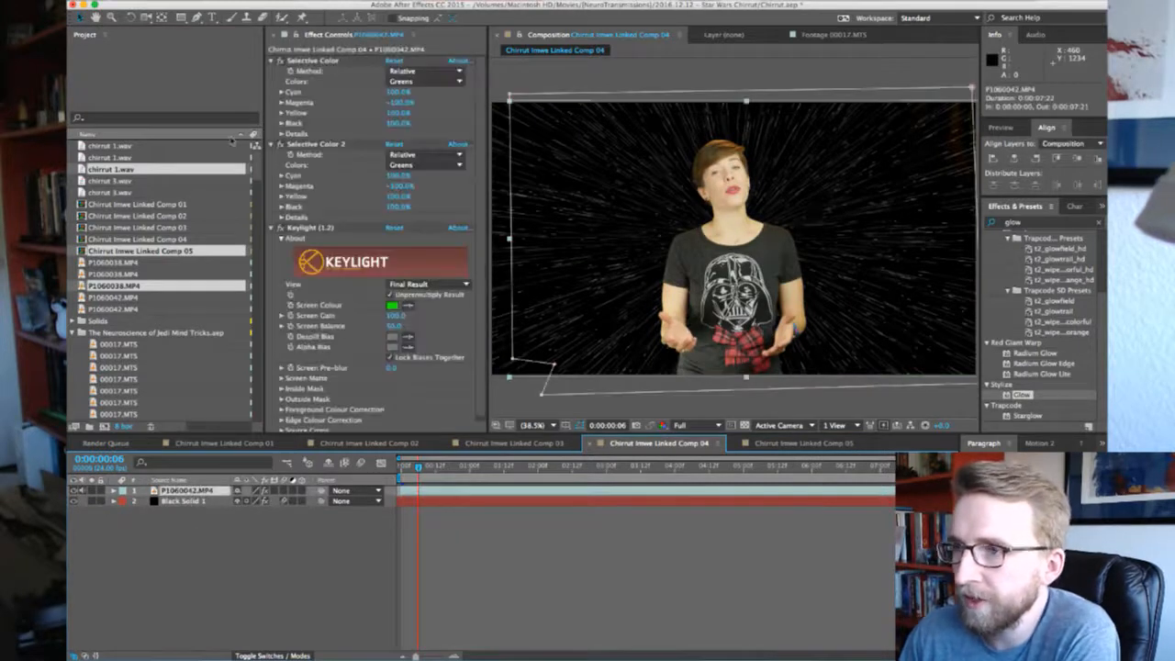
left_click(272, 61)
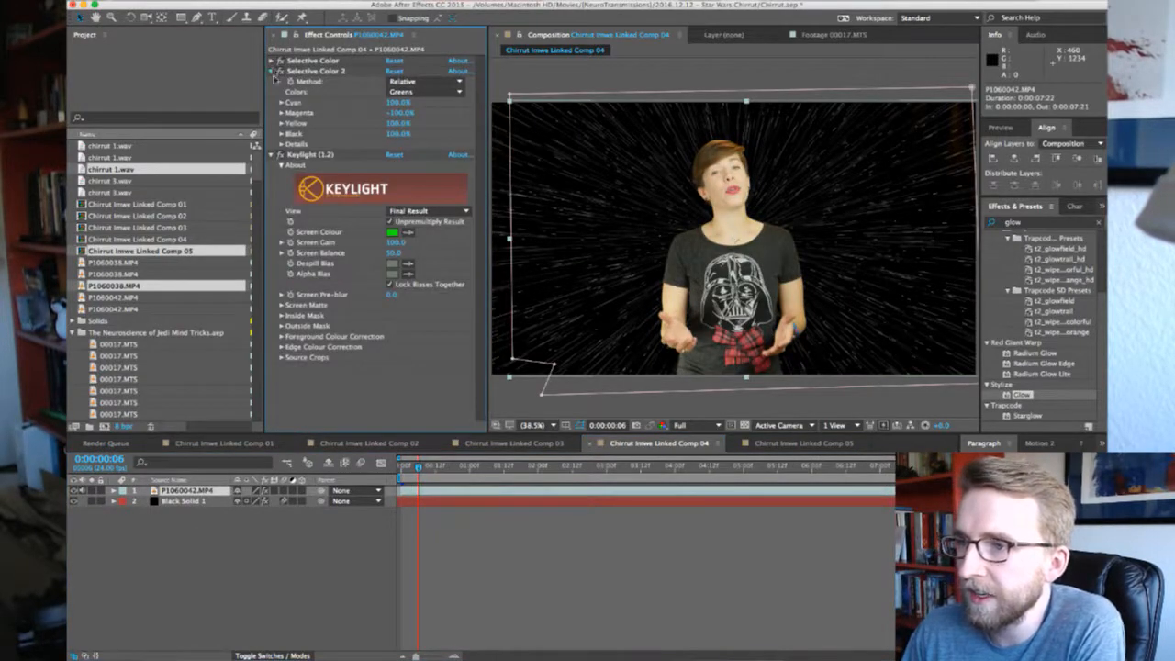
left_click(272, 71)
left_click(272, 82)
left_click(312, 61)
left_click(313, 81, "shift")
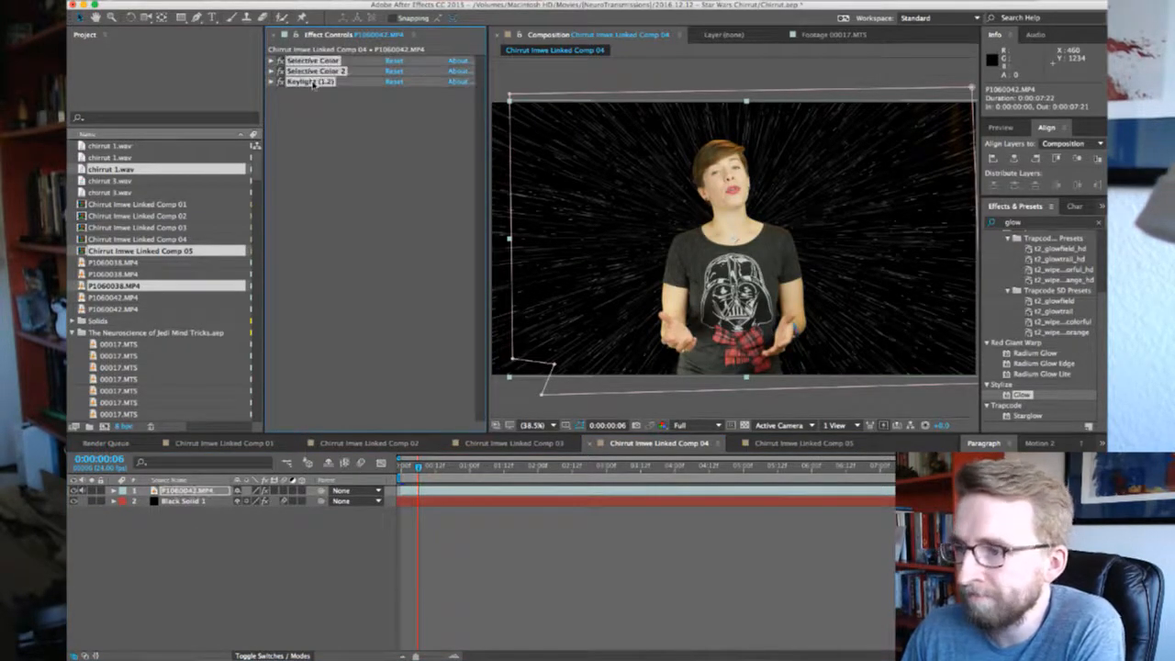
left_click(785, 445)
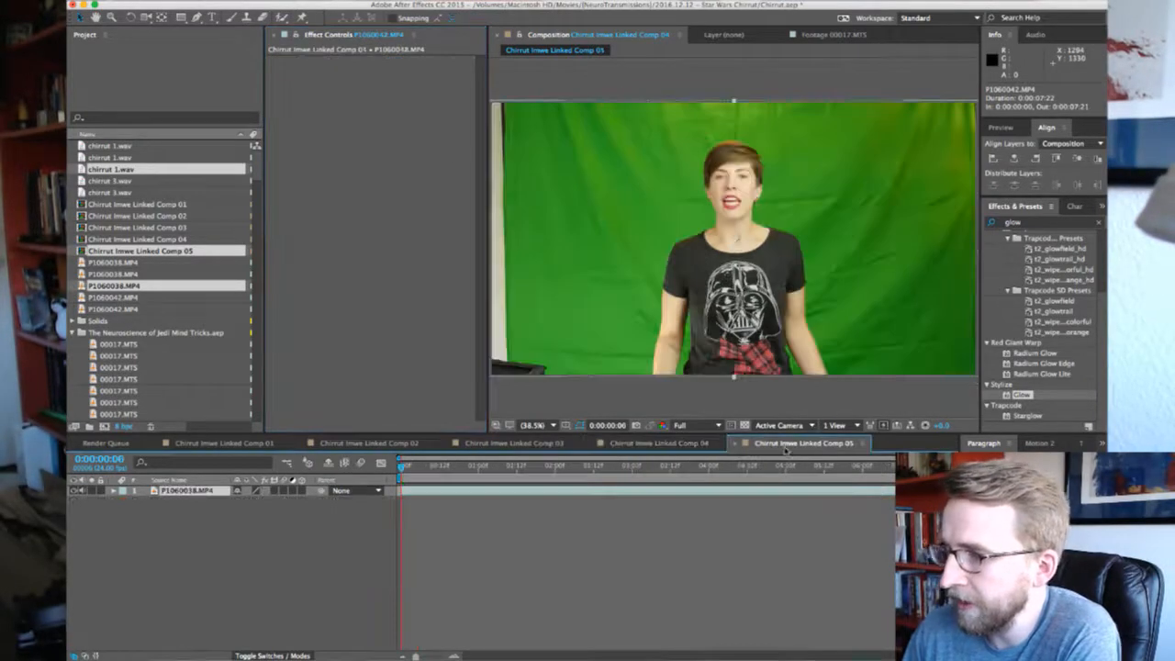
key("ctrl+v")
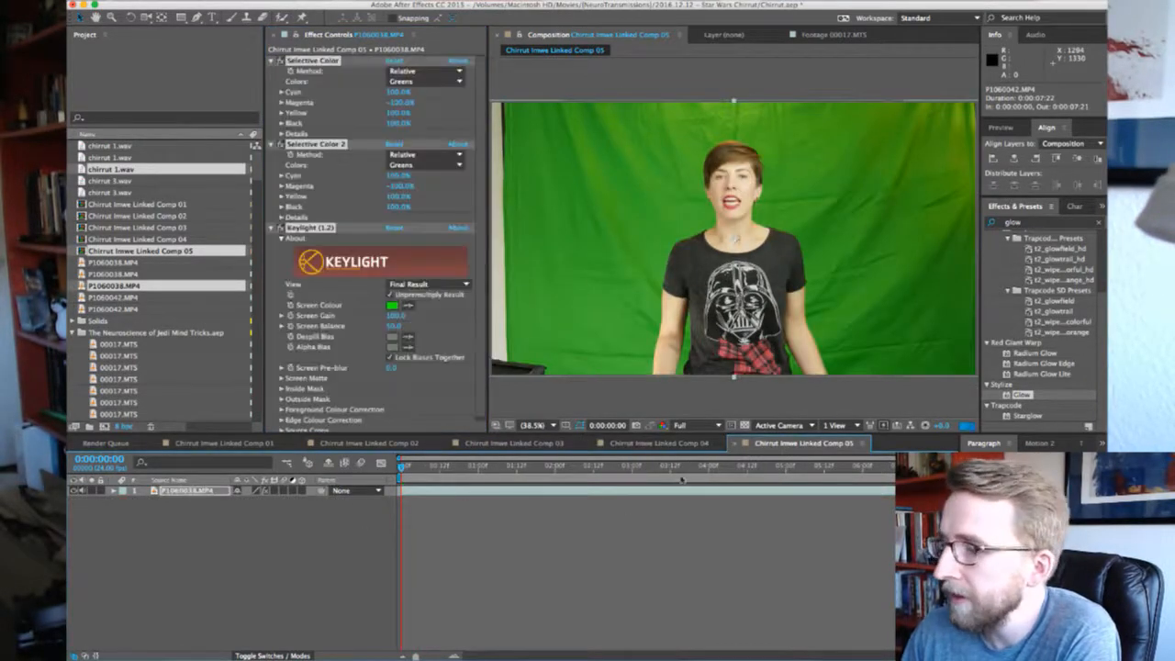
Copy Mask 1 from Linked Comp 04's P1060042.MP4 onto P1060038.MP4 in Linked Comp 05
left_click(670, 444)
key("ctrl+v")
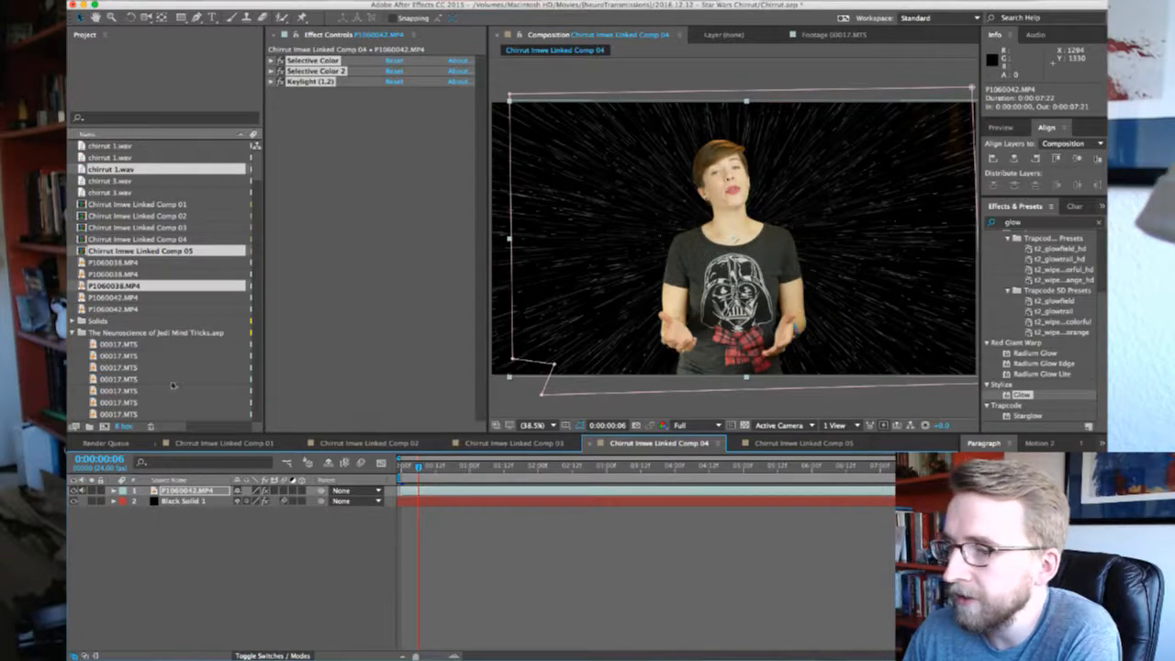
key("m")
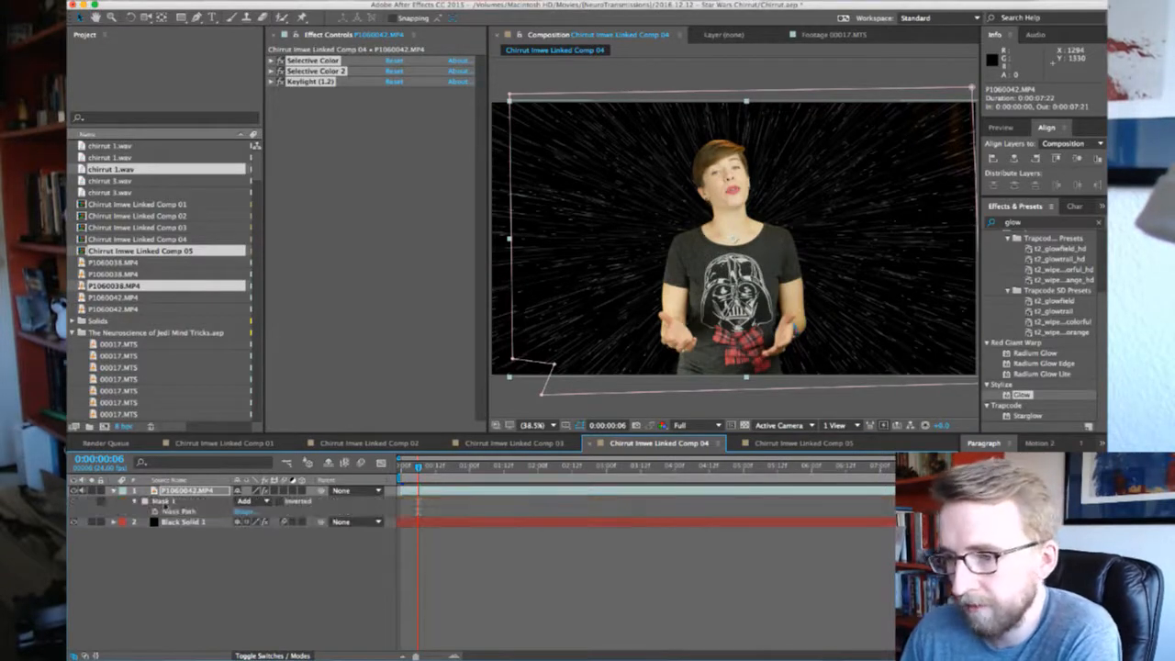
left_click(166, 502)
left_click(762, 448)
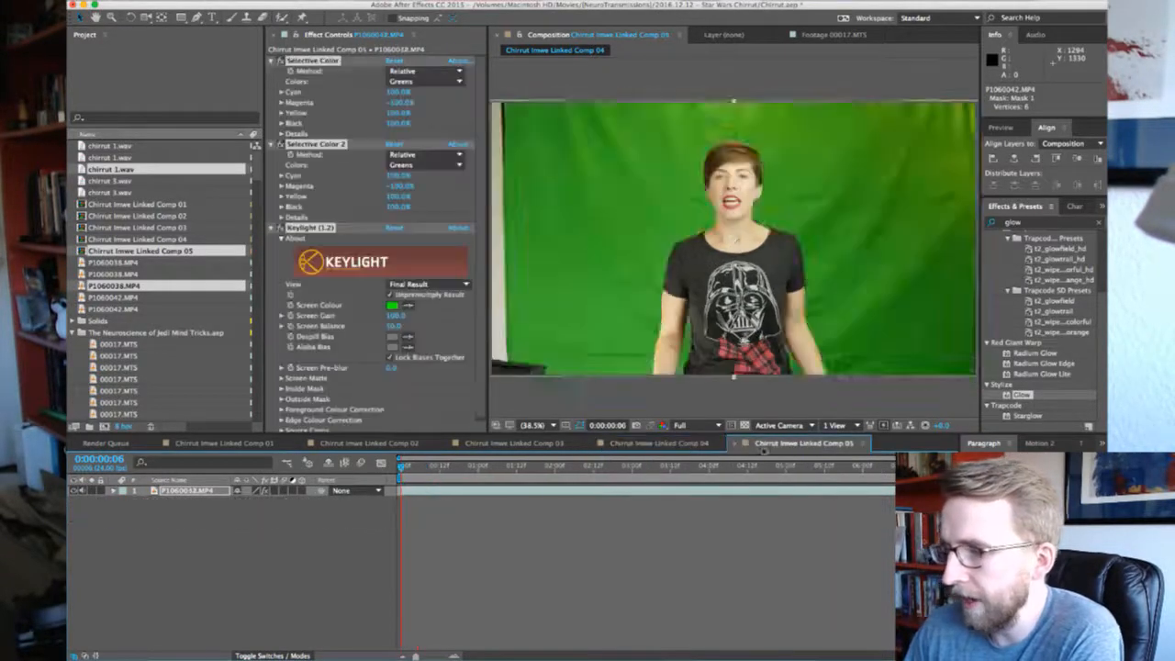
key("ctrl+v")
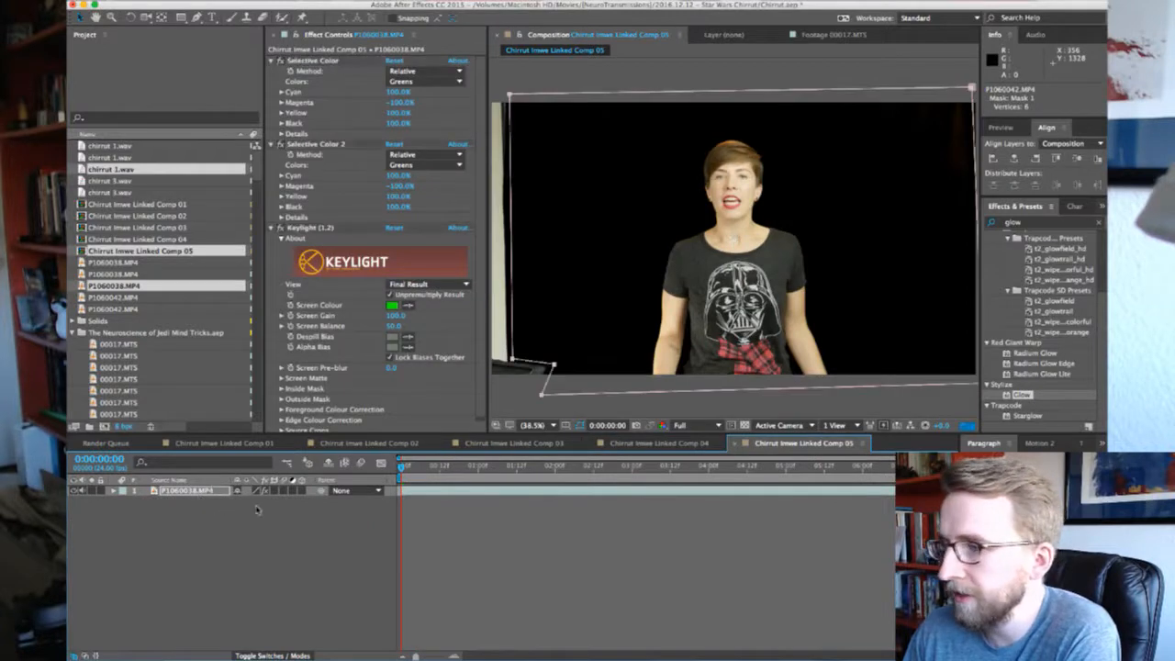
Copy the Black Solid 1 star layer from Linked Comp 04 into Linked Comp 05, beneath P1060038.MP4, and switch to Premiere Pro
left_click(622, 443)
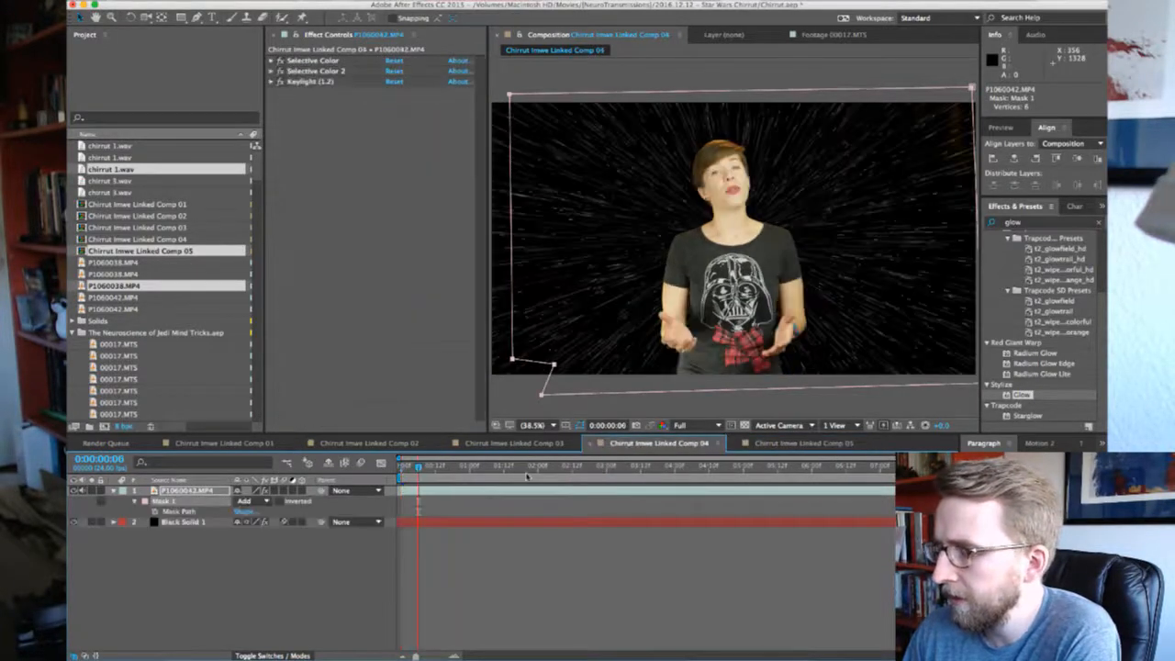
left_click(187, 524)
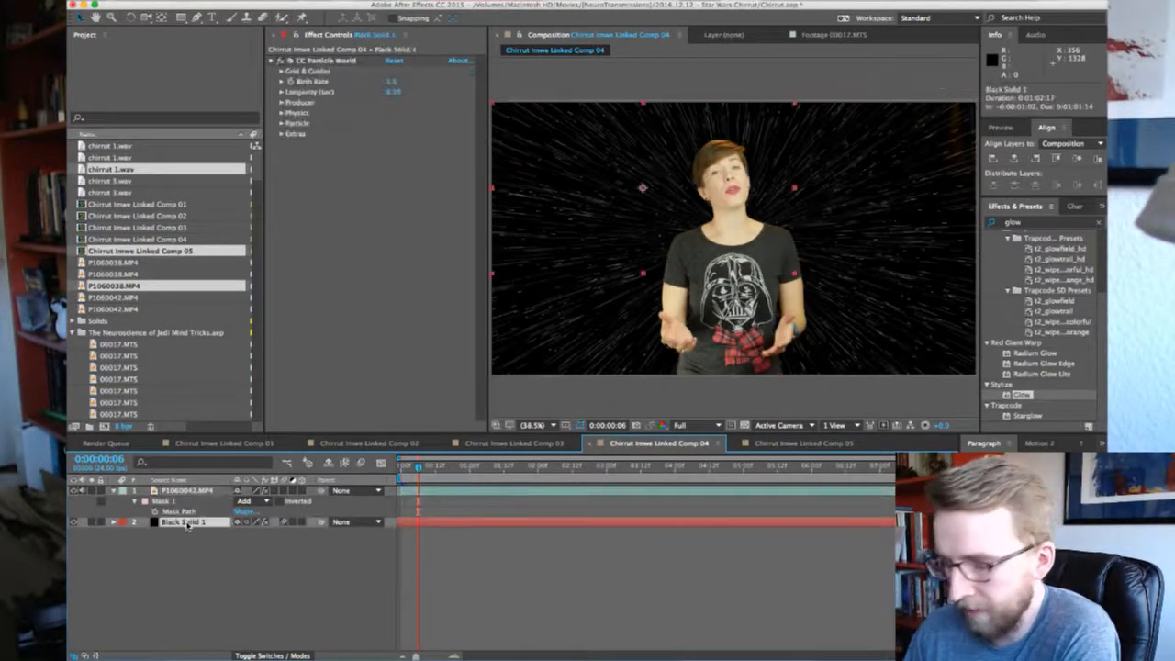
key("super+c")
left_click(772, 445)
key("super+v")
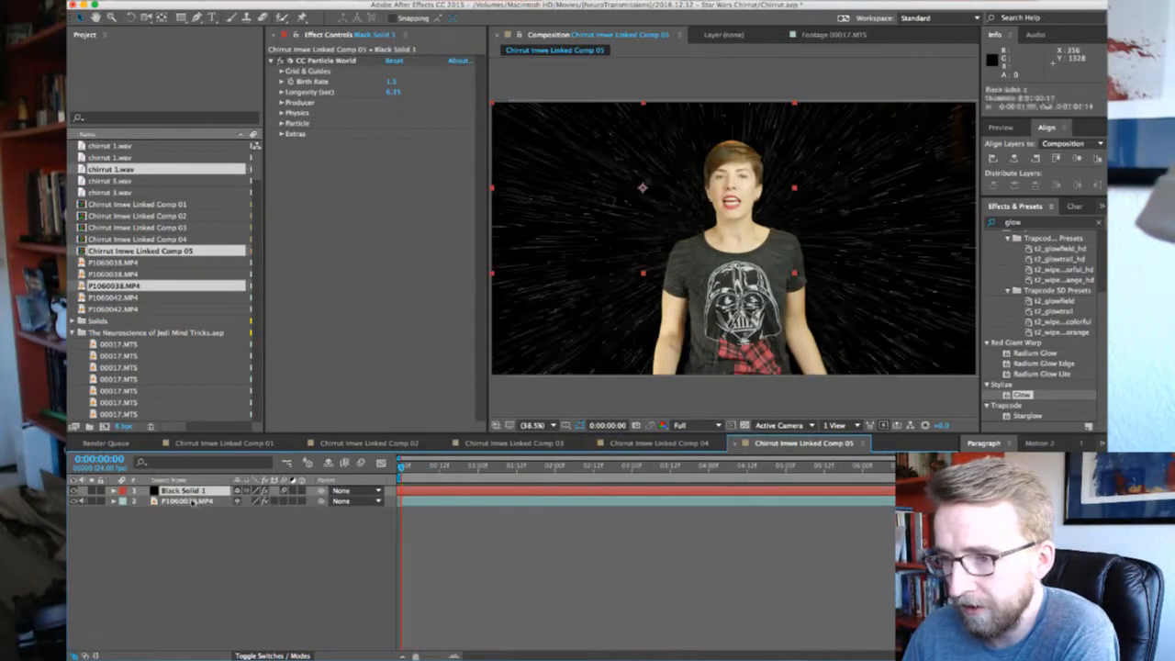
key("super+[")
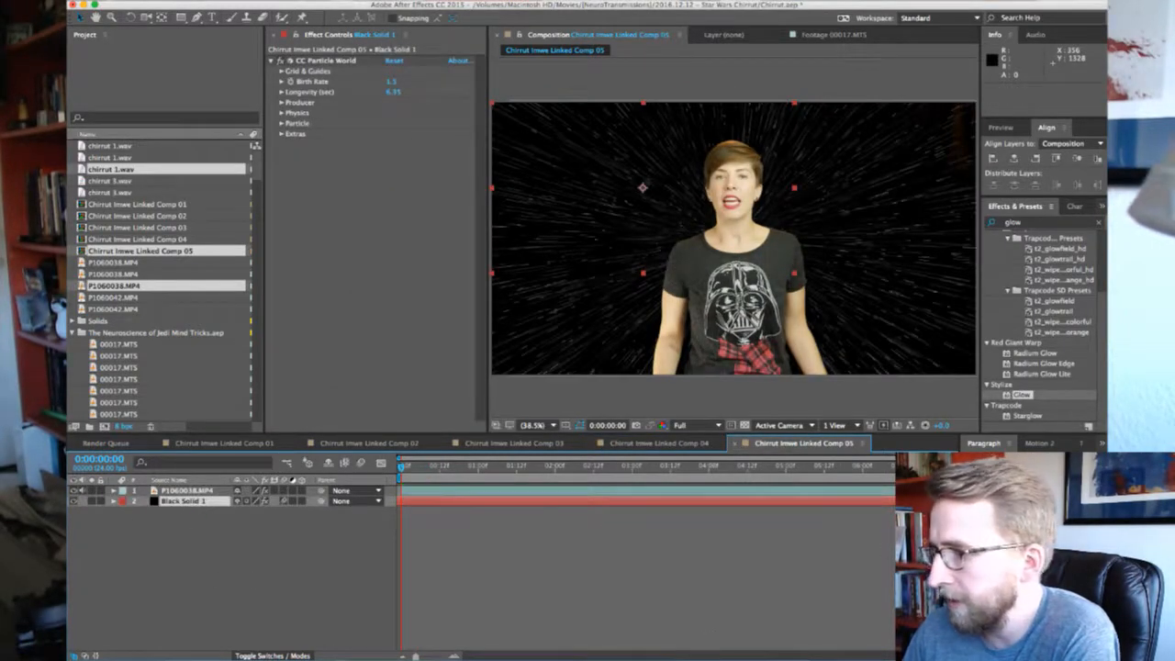
key("super+Tab")
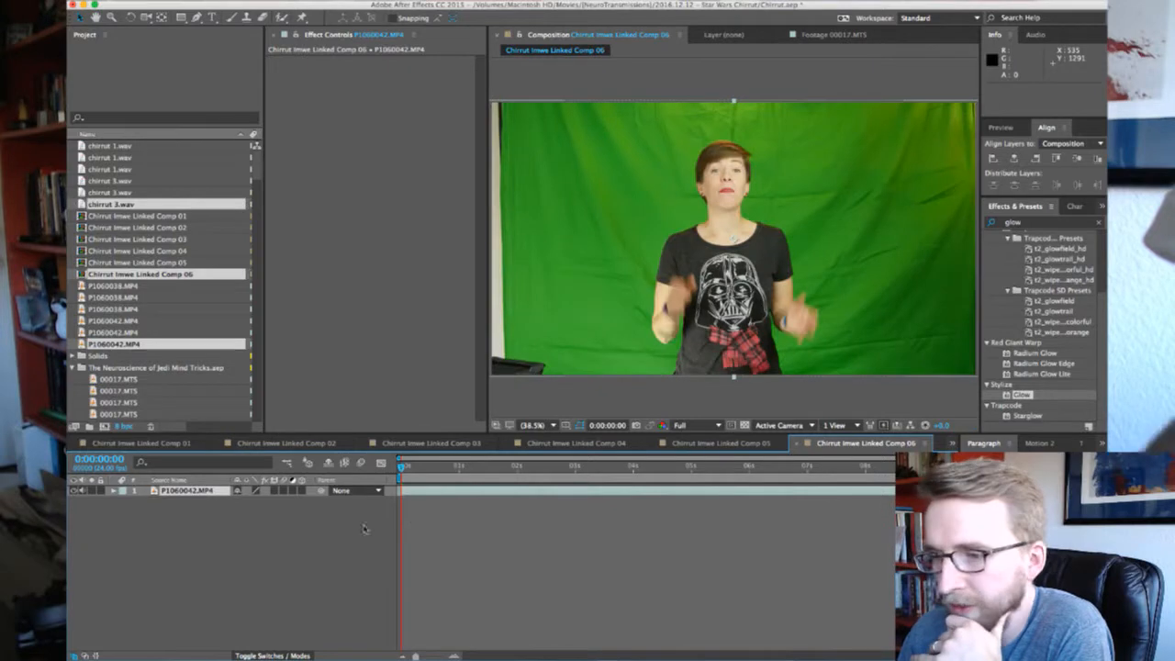
Copy the Selective Color, Selective Color 2 and Keylight (1.2) effects from Linked Comp 05's P1060038.MP4 onto P1060042.MP4 in Linked Comp 06
left_click(721, 444)
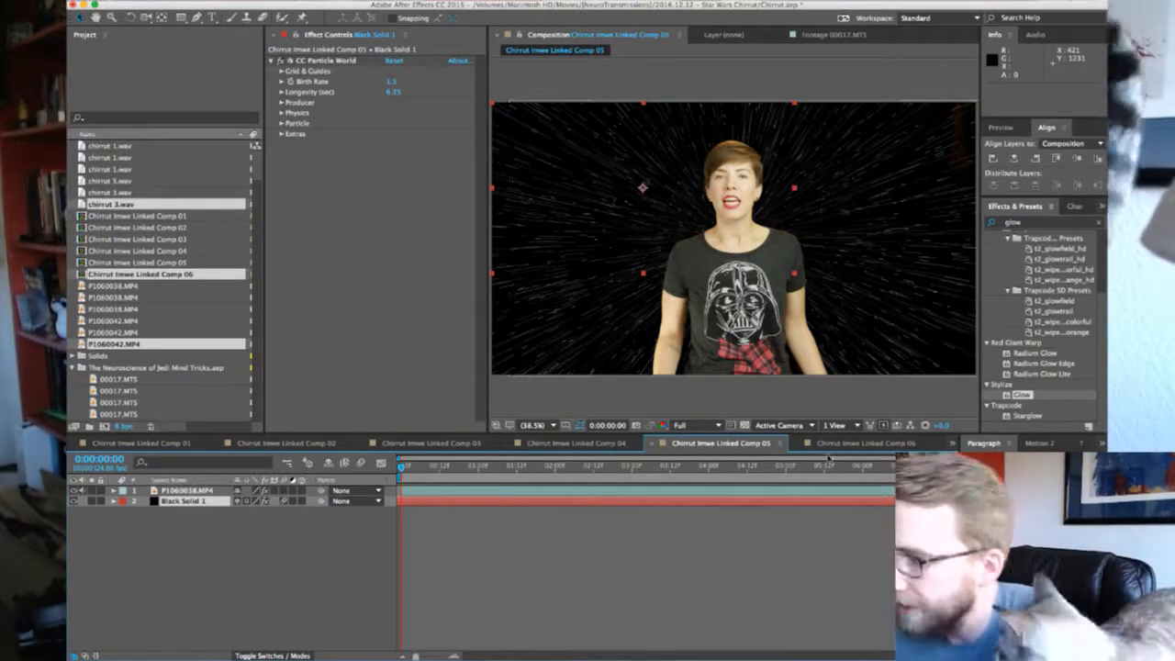
left_click(148, 490)
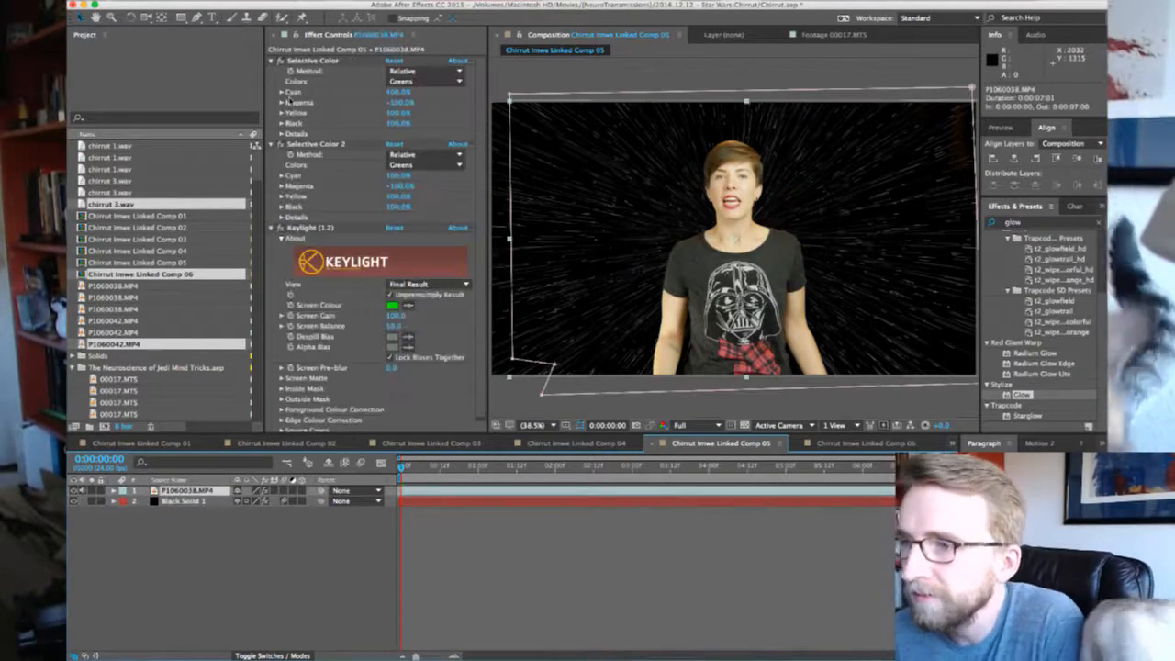
left_click(270, 61)
left_click(271, 72)
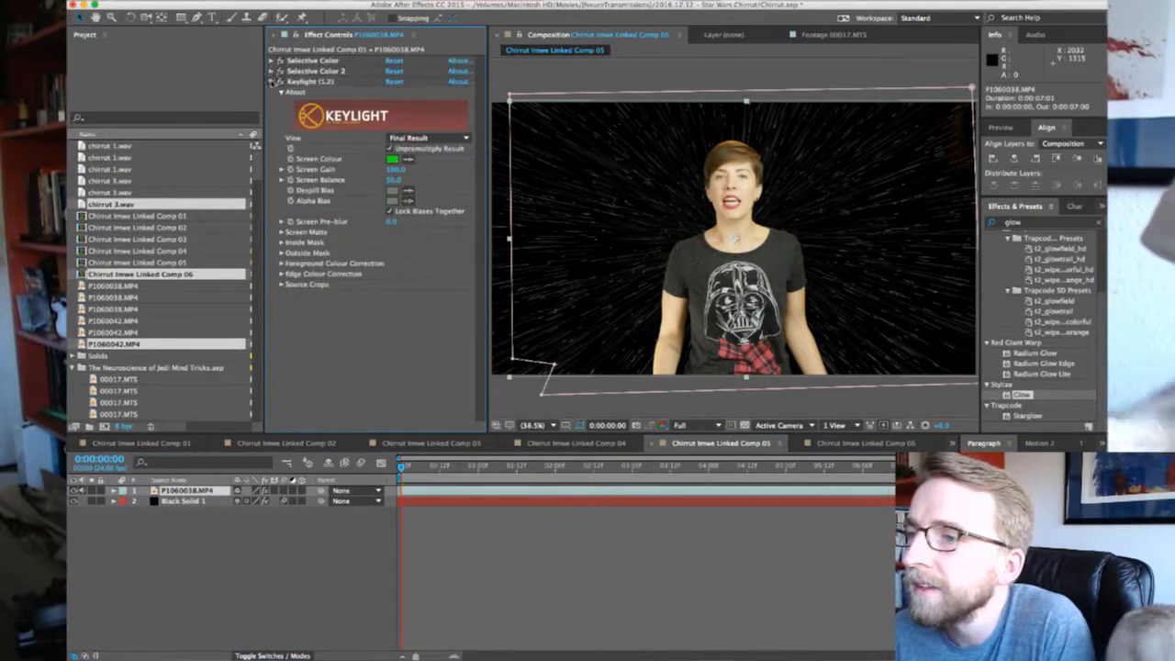
left_click(272, 82)
left_click(312, 60)
left_click(314, 83, "shift")
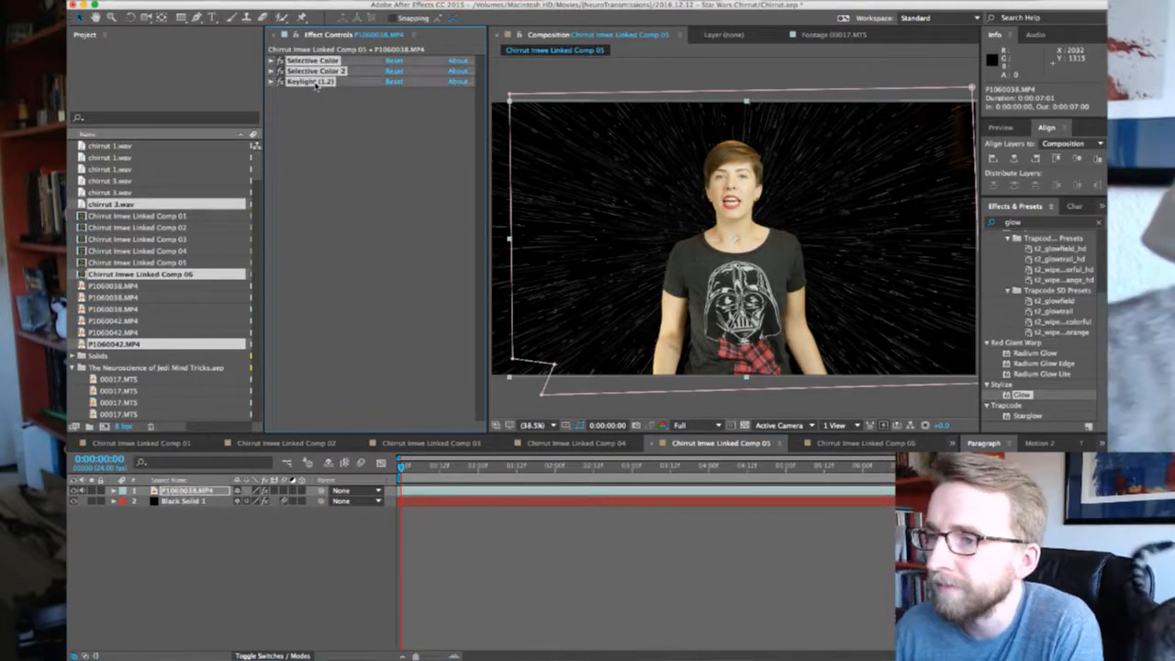
left_click(889, 445)
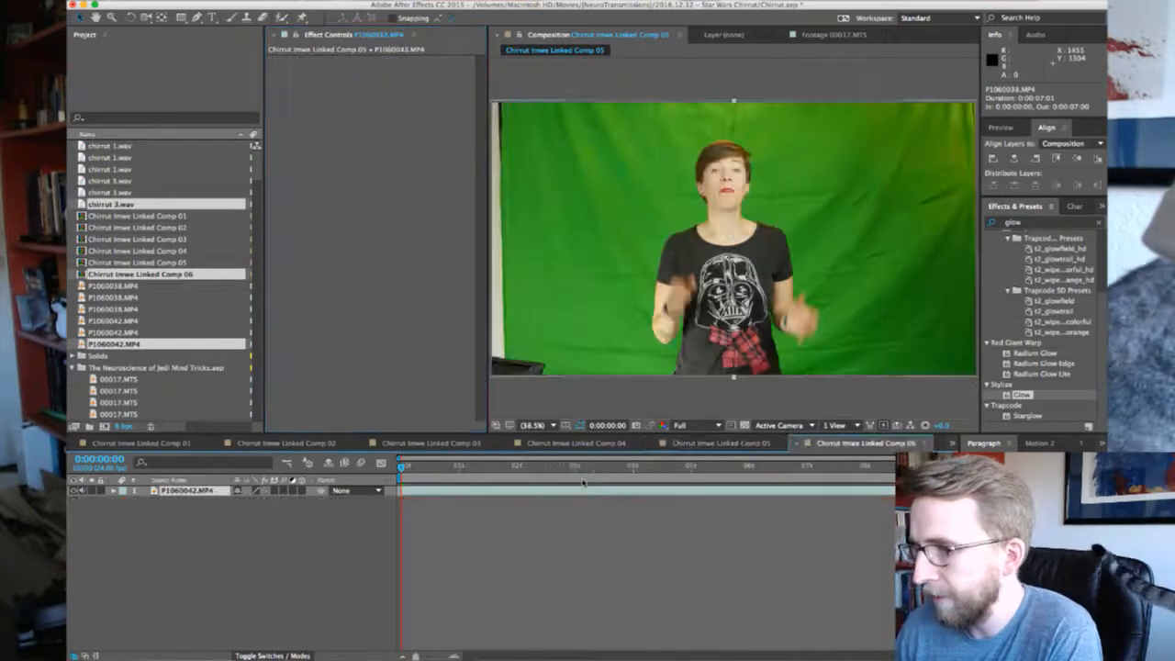
key("super+v")
Copy Mask 1 from P1060042.MP4 in Linked Comp 04 onto P1060042.MP4 in Linked Comp 06
left_click(755, 444)
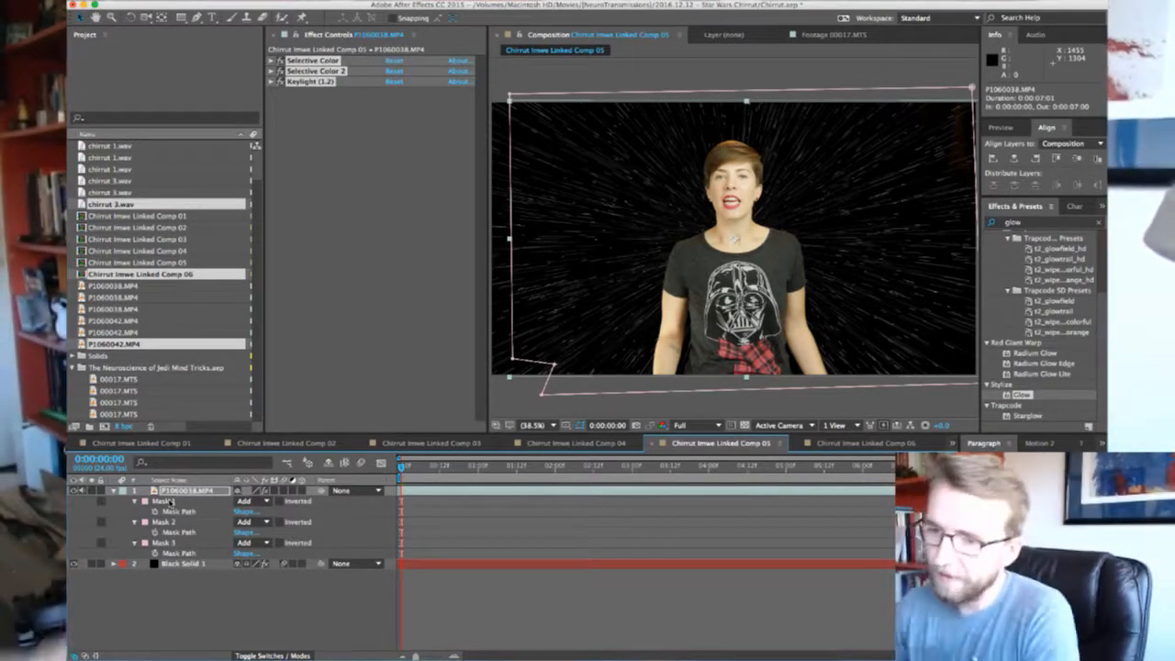
left_click(531, 448)
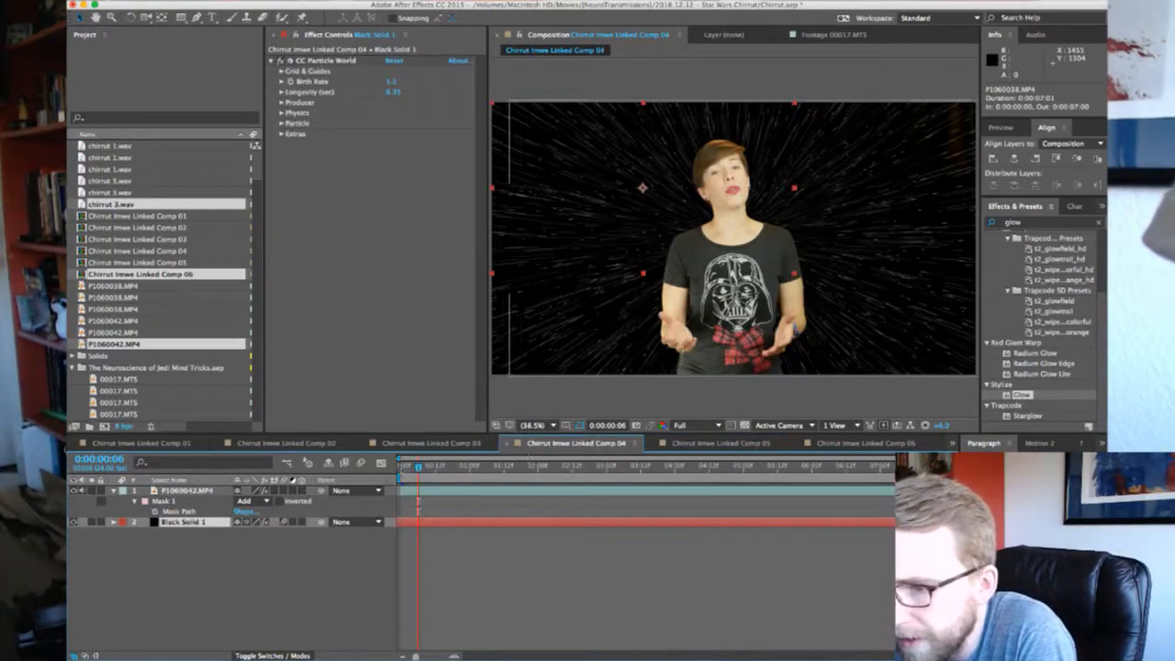
left_click(188, 503)
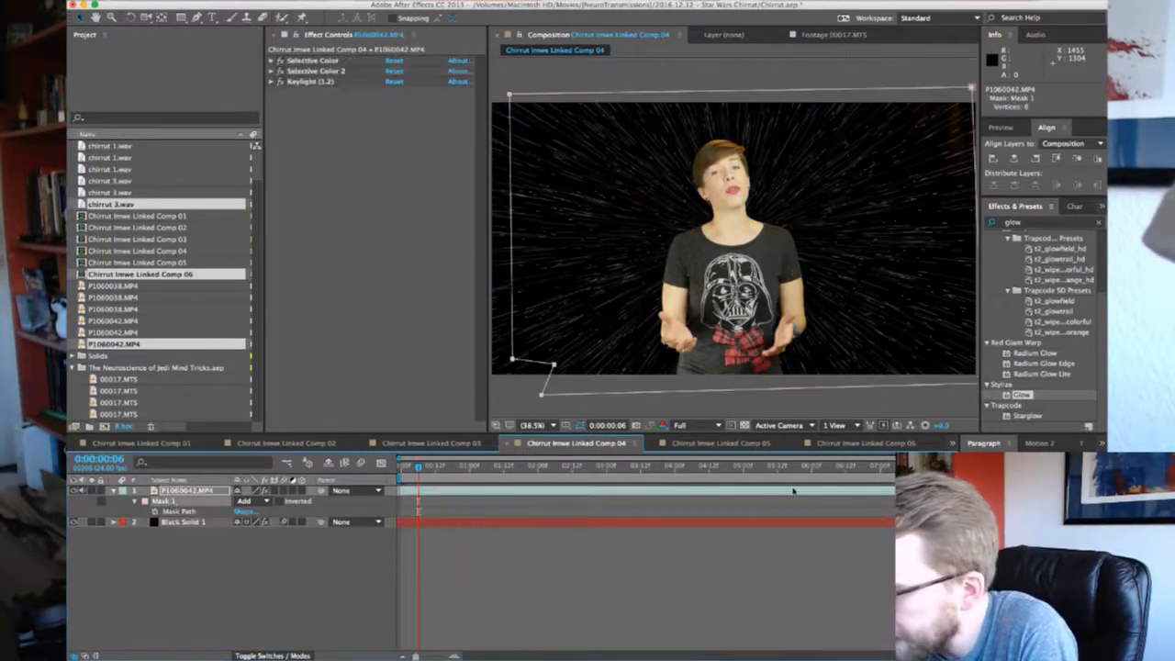
left_click(827, 446)
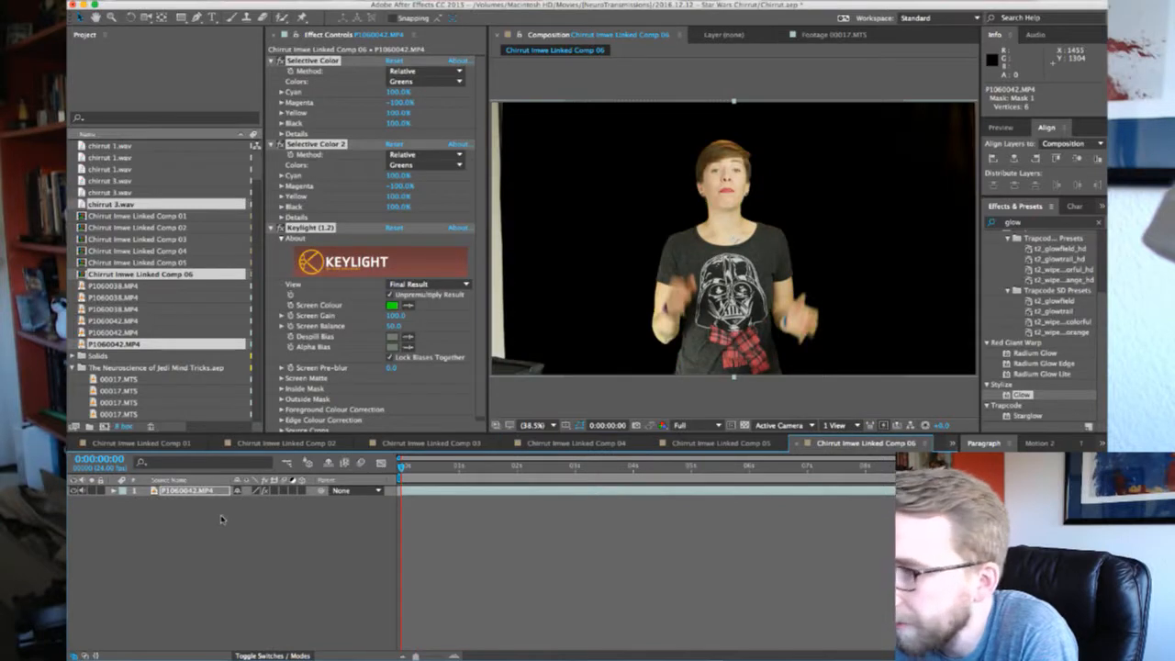
key("super+v")
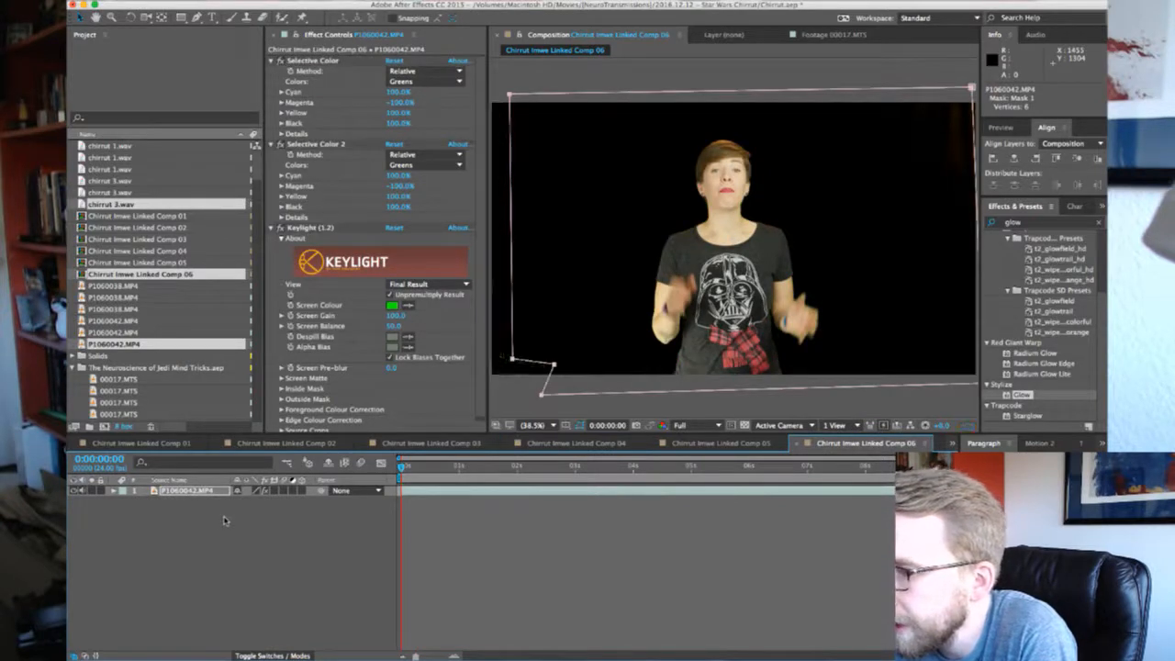
Undo the last paste in Linked Comp 06 and reselect the three keying effects on P1060038.MP4 in Linked Comp 05
key("super+Tab")
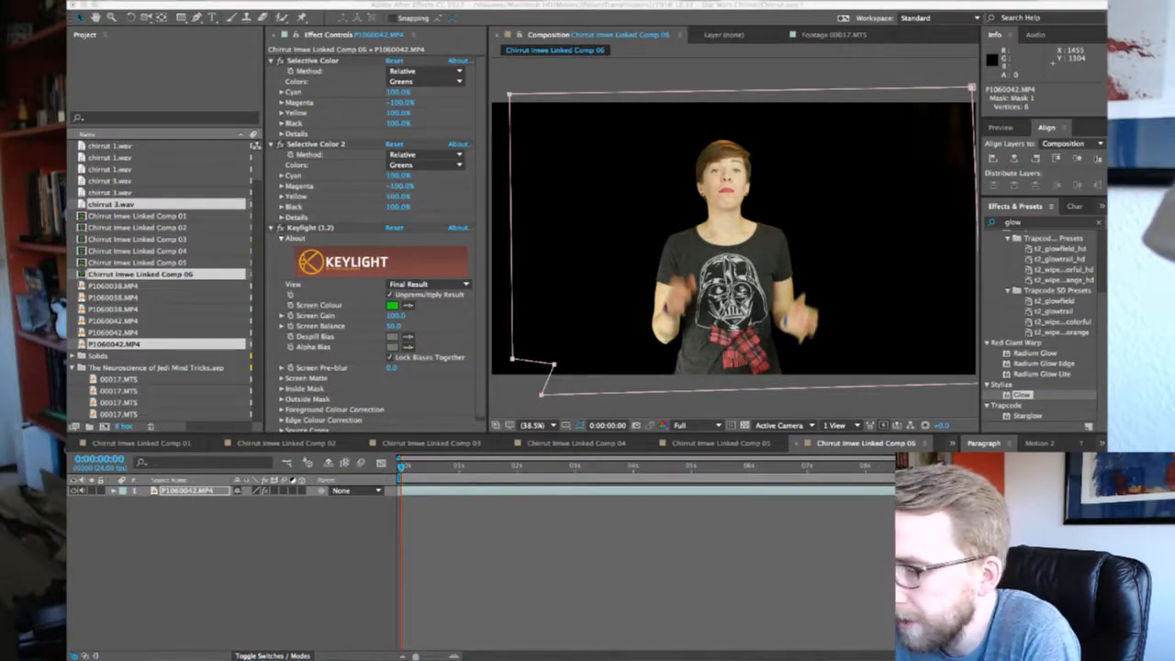
key("super+Tab")
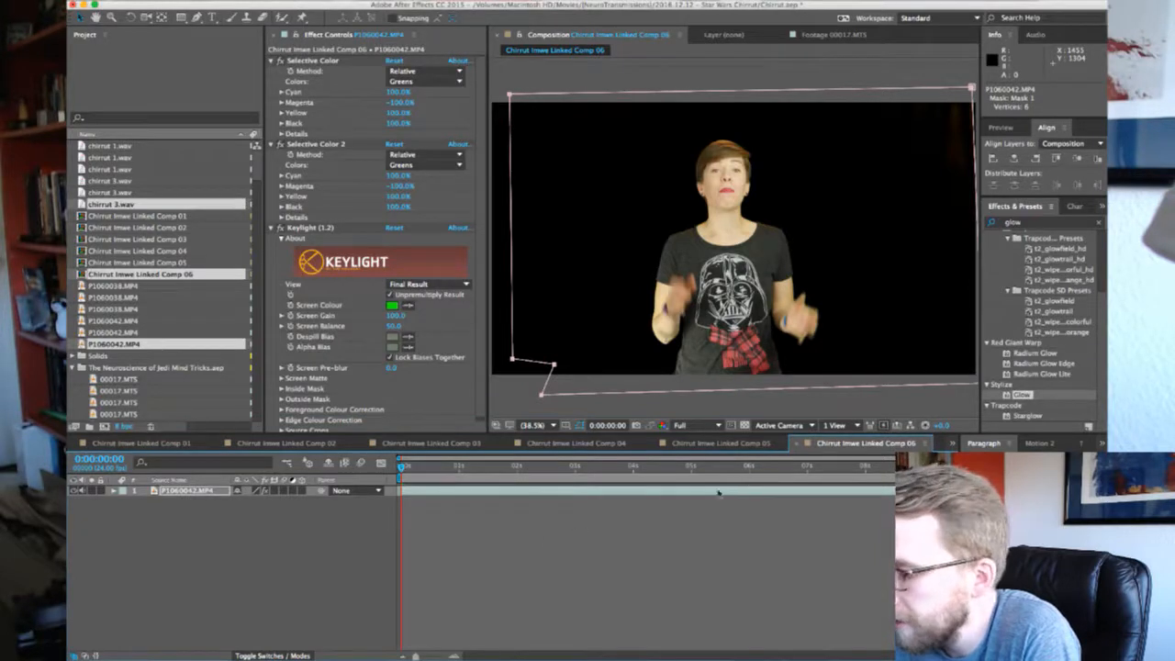
left_click(674, 442)
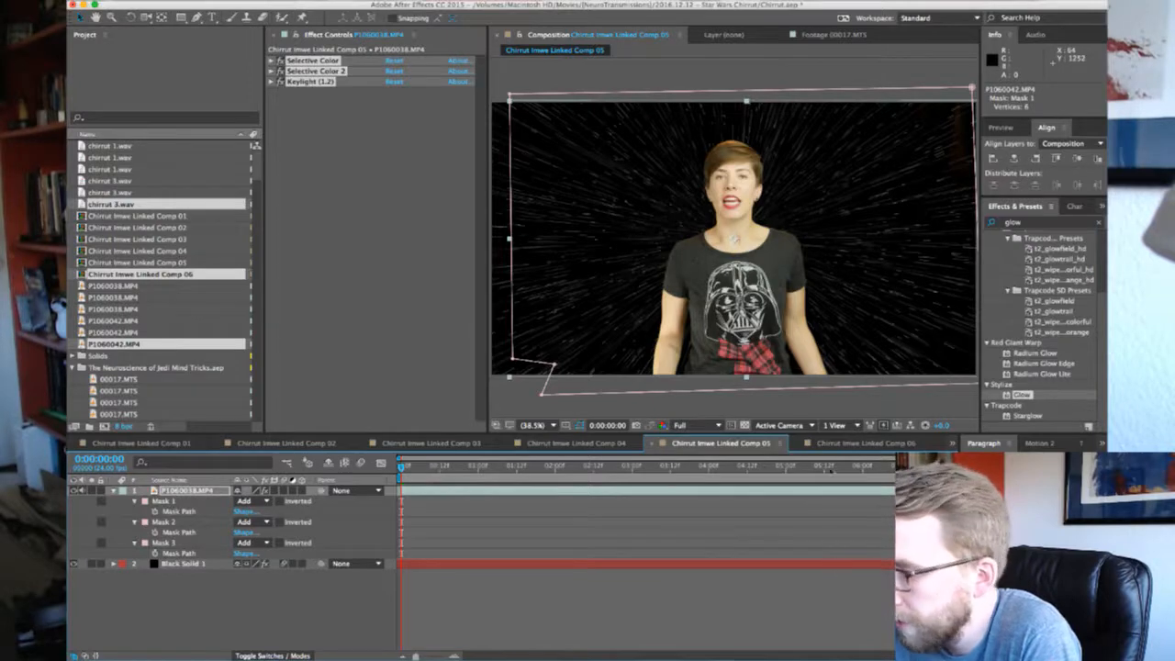
left_click(830, 442)
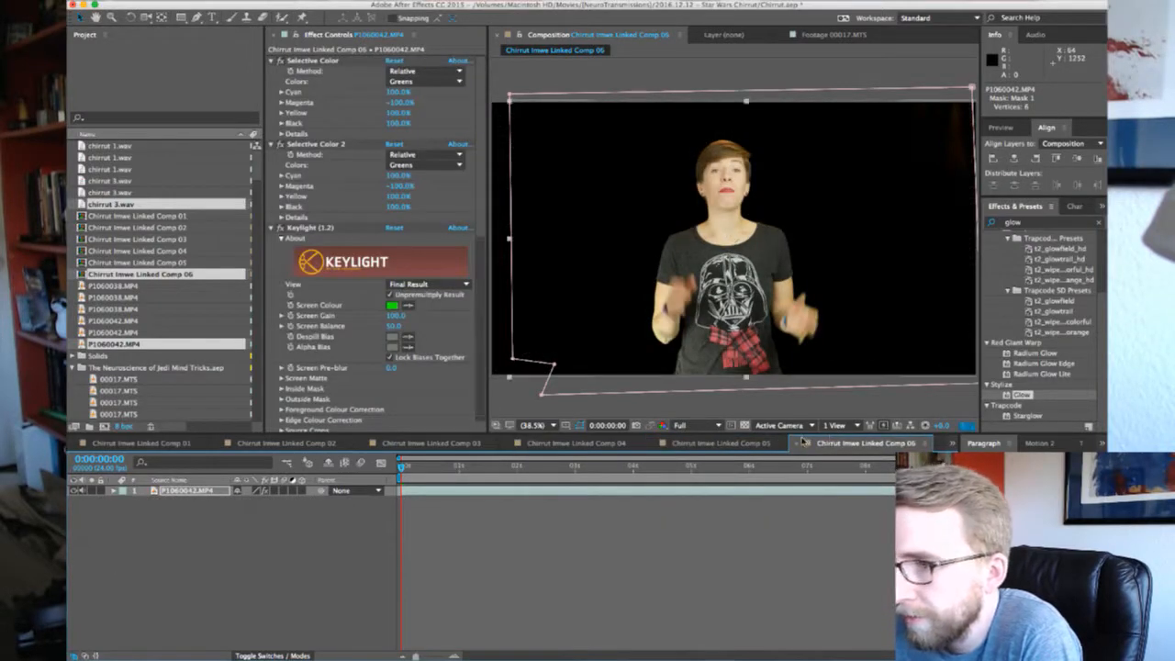
key("ctrl+z")
left_click(726, 444)
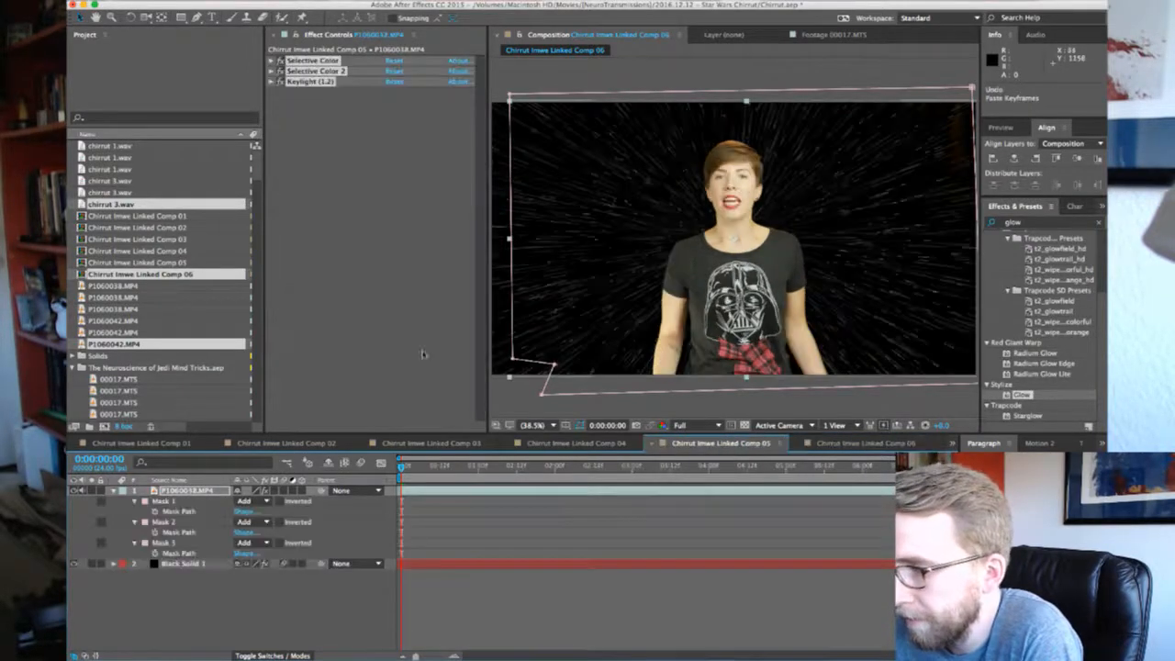
left_click(310, 124)
left_click(310, 61)
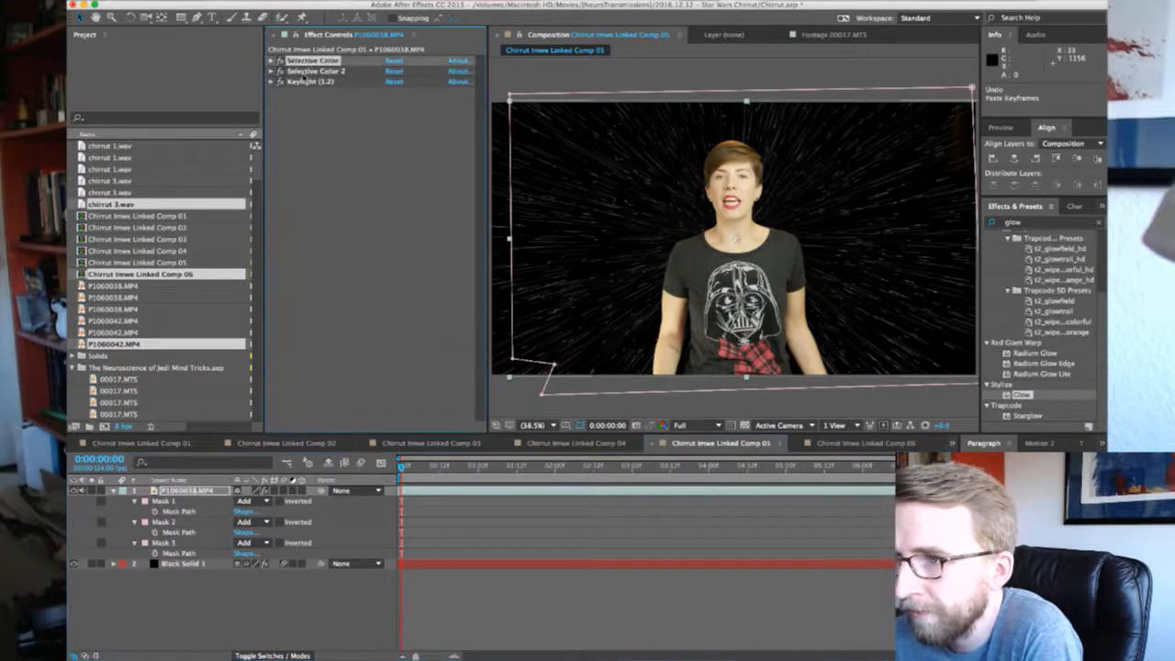
left_click(301, 84, "shift")
left_click(833, 443)
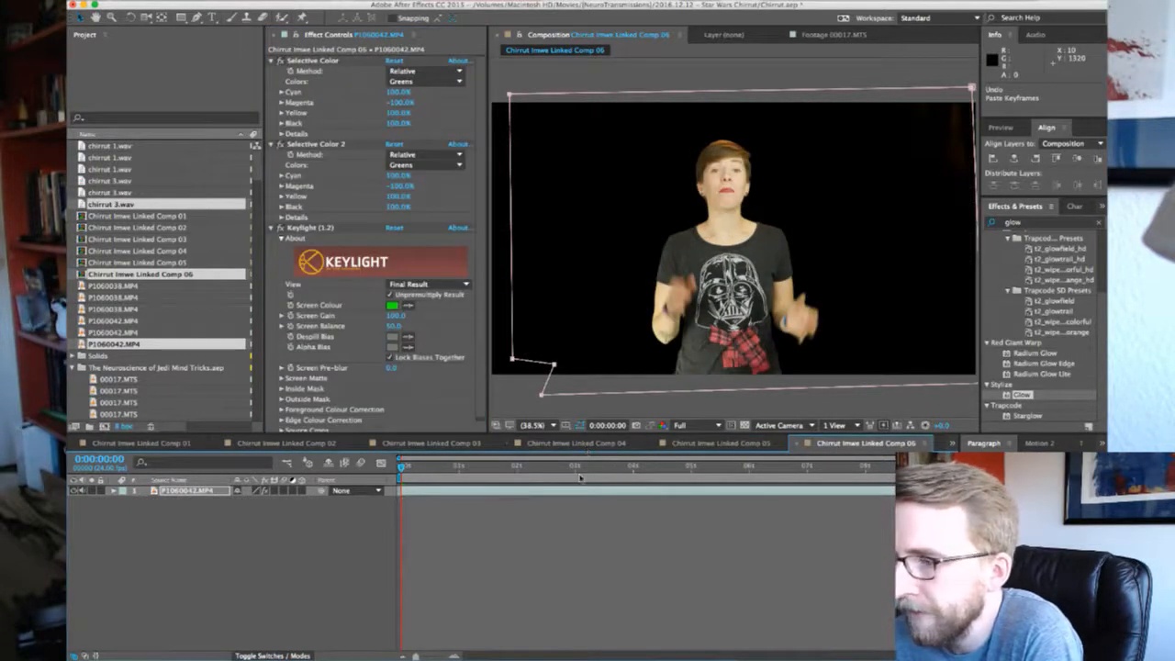
Copy the Black Solid 1 star layer from Linked Comp 05 into Linked Comp 06, beneath P1060042.MP4
left_click(720, 444)
left_click(186, 563)
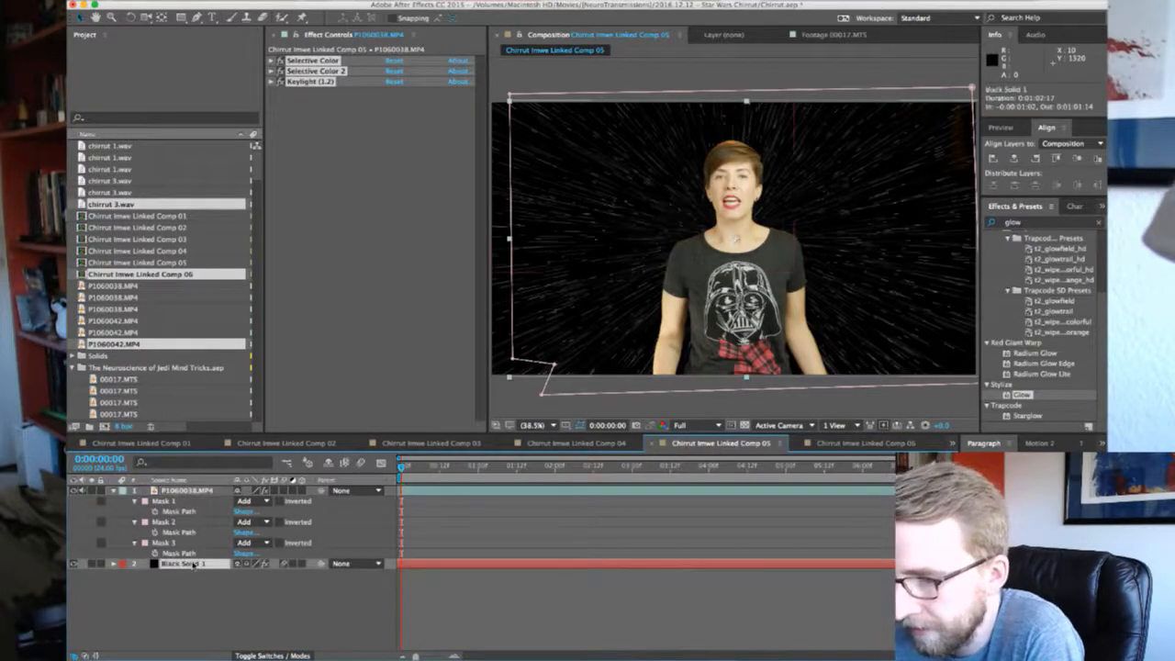
key("super+c")
left_click(852, 443)
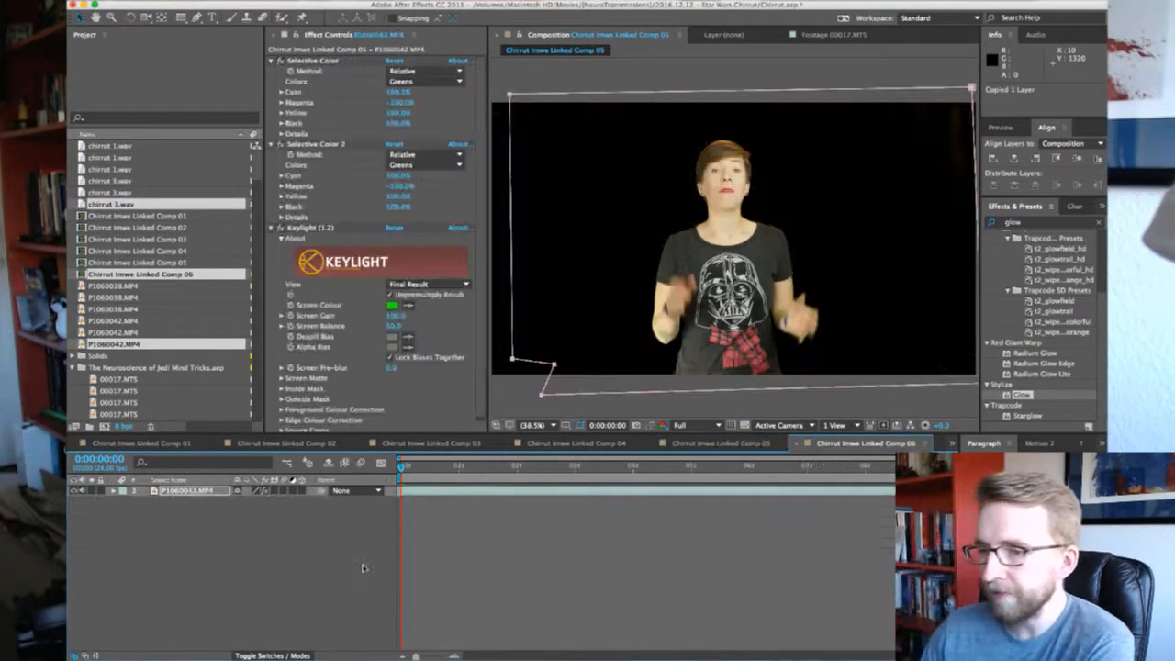
key("super+v")
left_click_drag(190, 492, 187, 511)
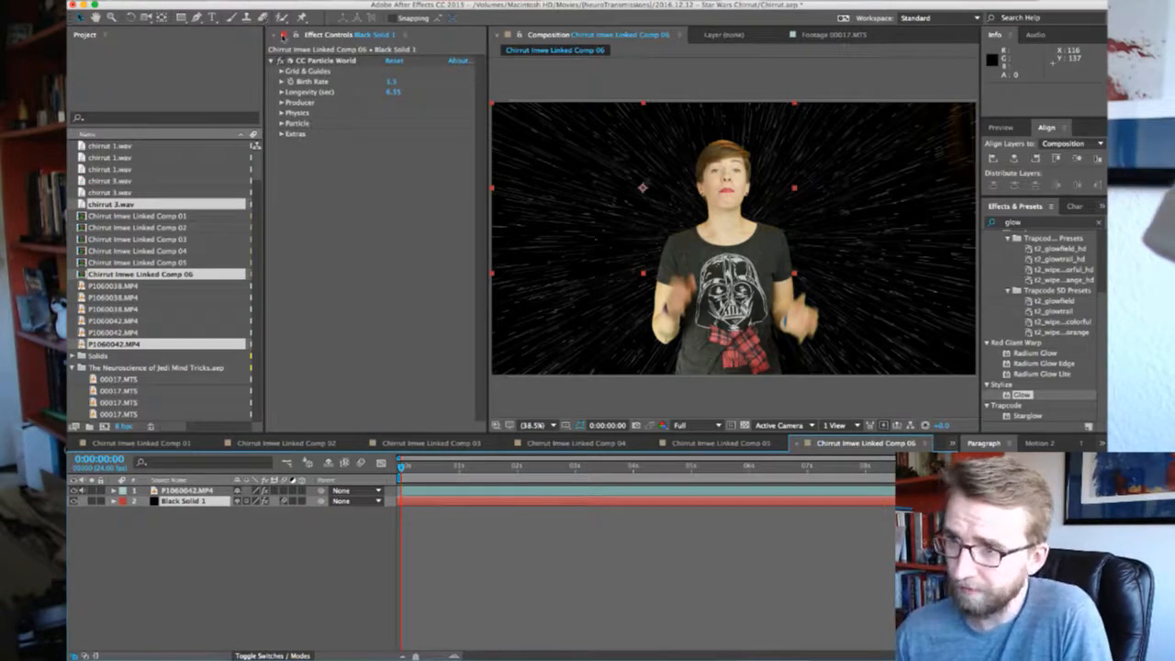
Add a red solid between P1060042.MP4 and Black Solid 1 in Linked Comp 06 and scale it up to fill the frame
key("super+y")
left_click(211, 326)
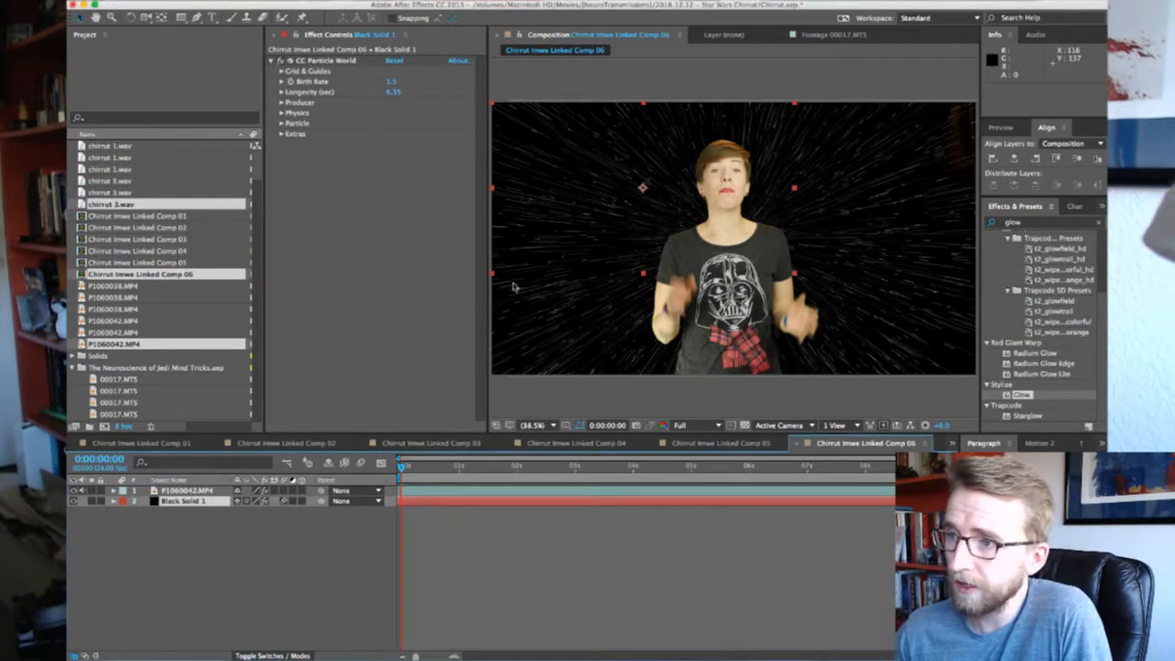
key("super+y")
key("Return")
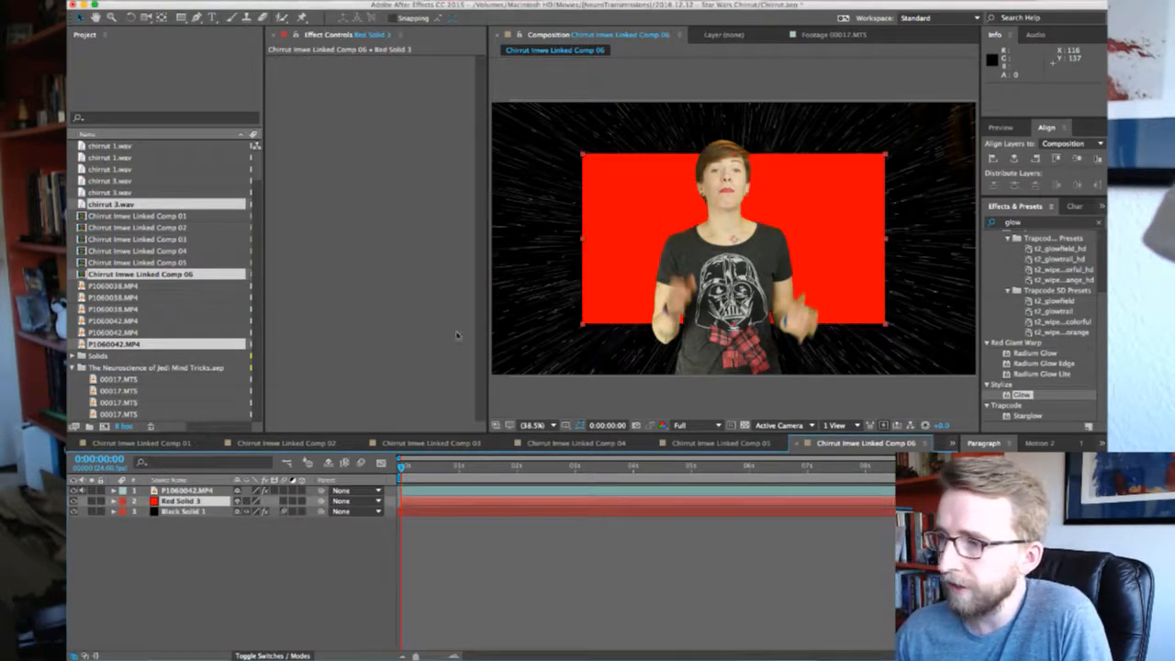
key("s")
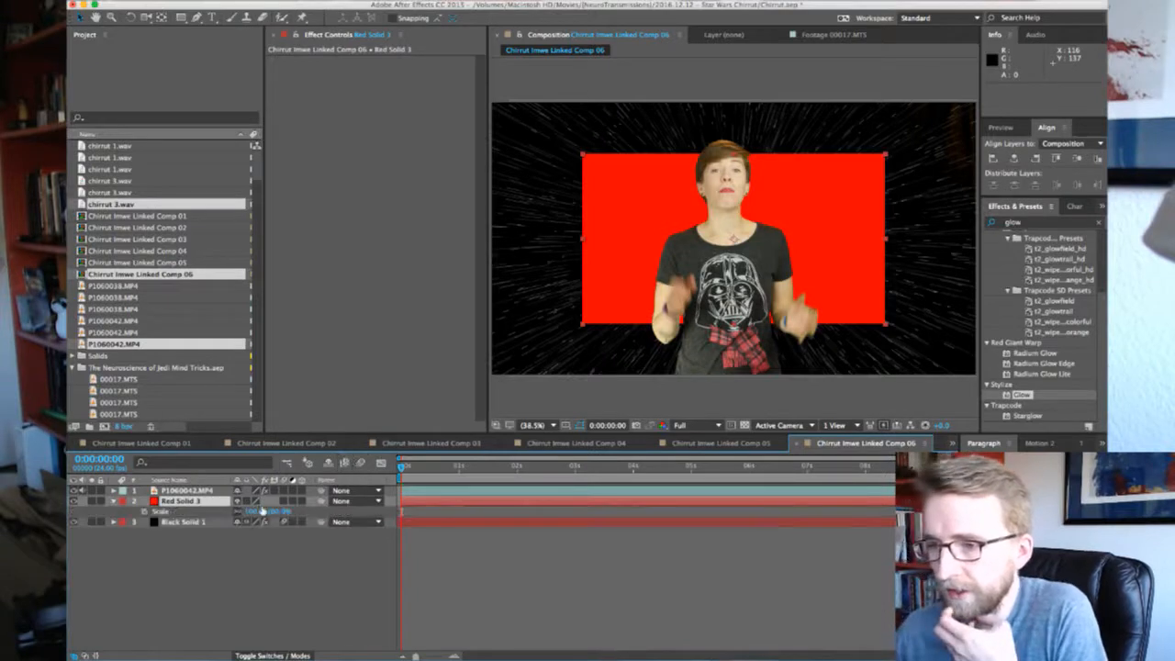
left_click_drag(261, 510, 445, 511)
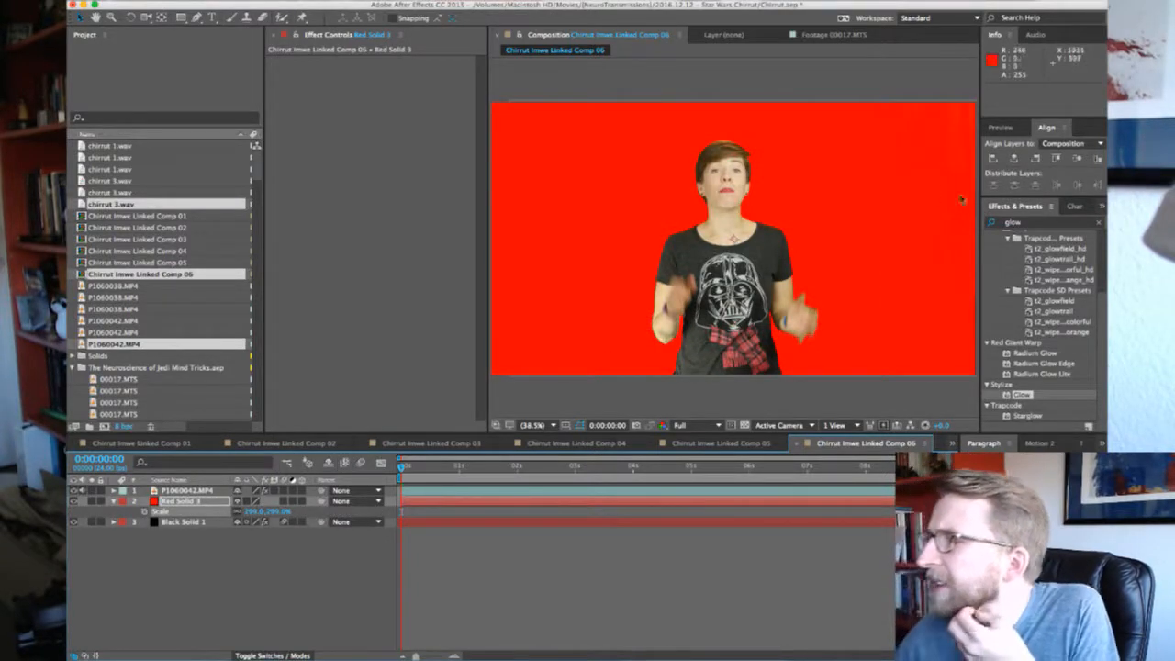
Inspect the key against the red solid along the frame's edge, and select the Linked Comp 06 clip in Premiere Pro's sequence before returning to After Effects
scroll(918, 209, "up", 3)
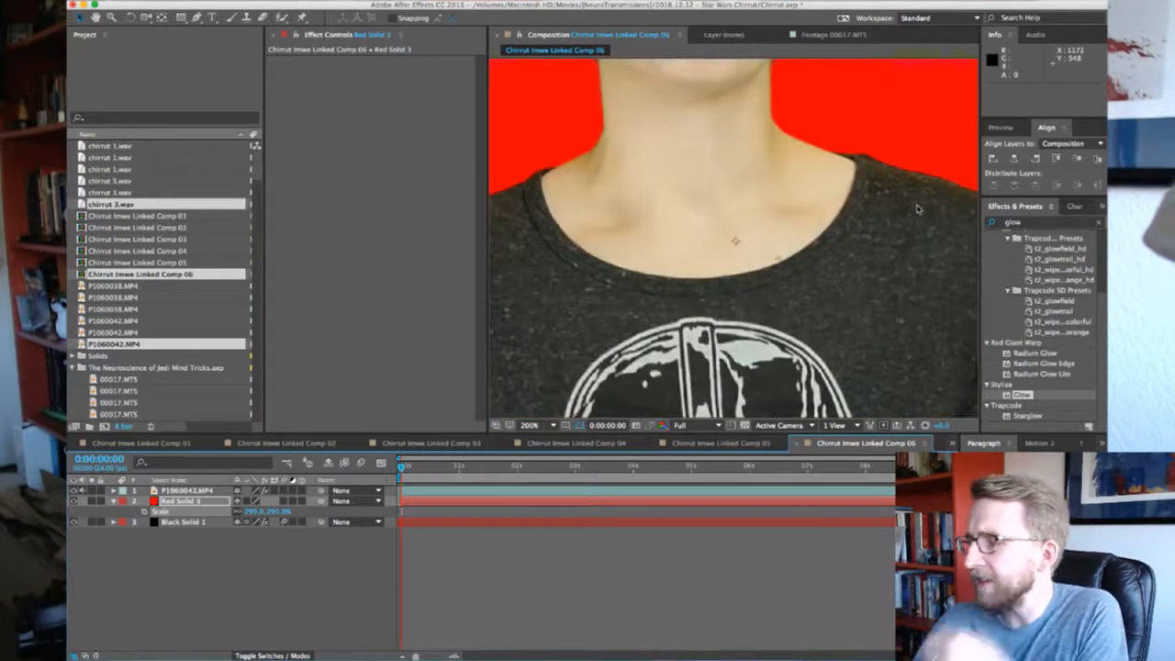
scroll(945, 178, "right", 10)
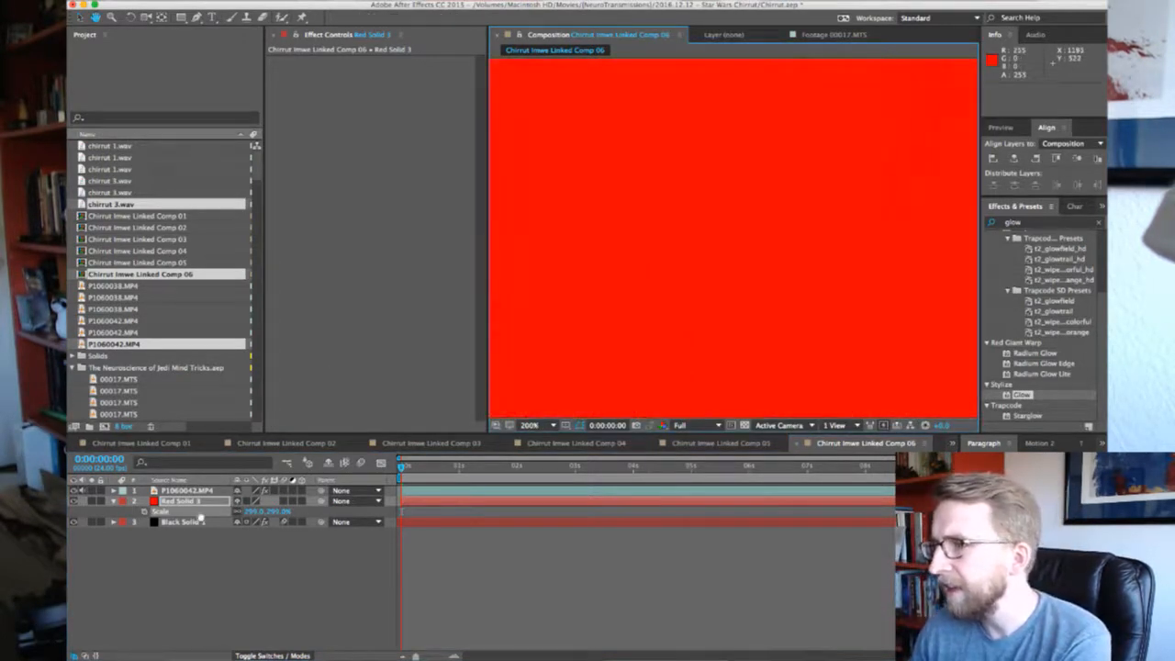
scroll(923, 143, "down", 4)
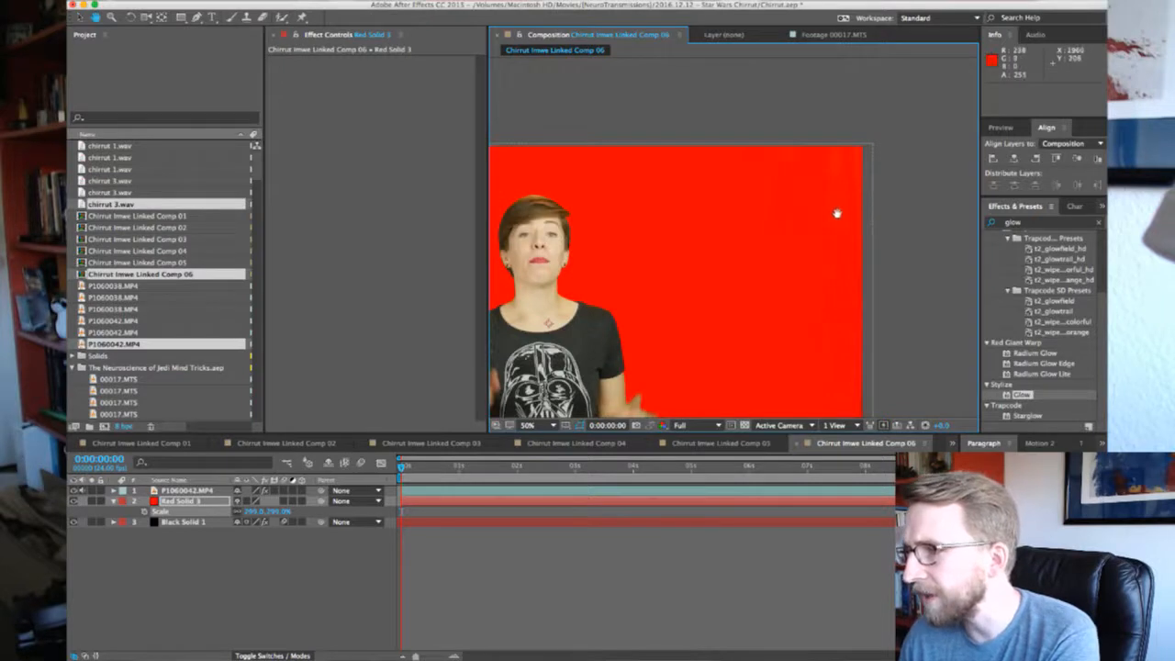
scroll(805, 155, "up", 2)
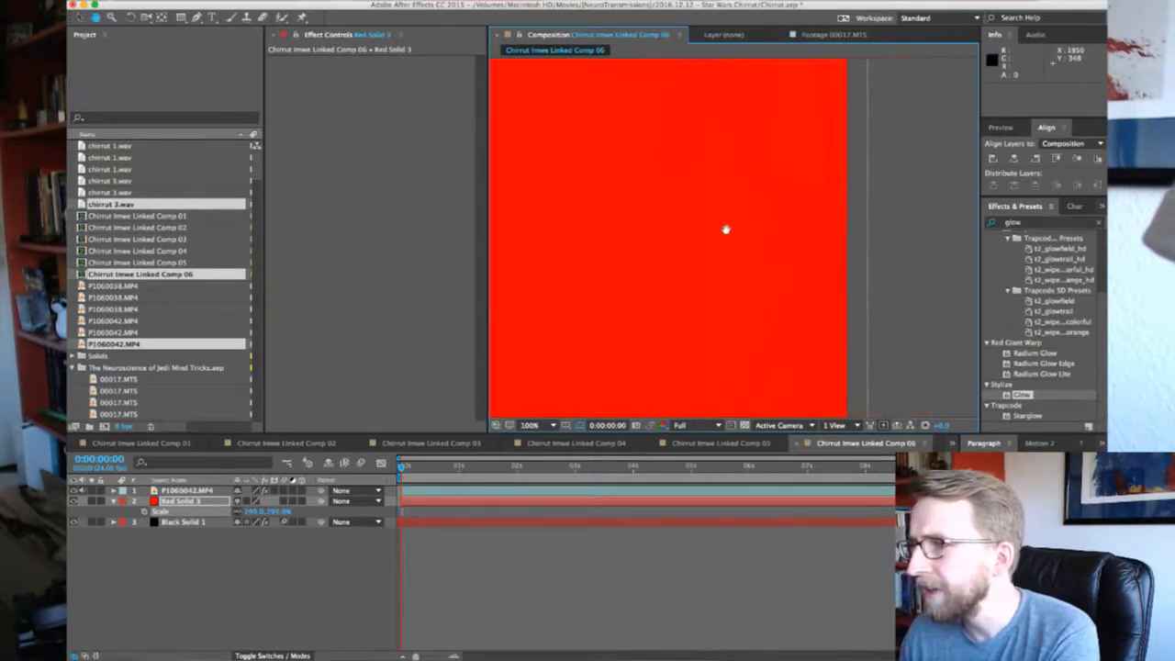
scroll(734, 232, "down", 2)
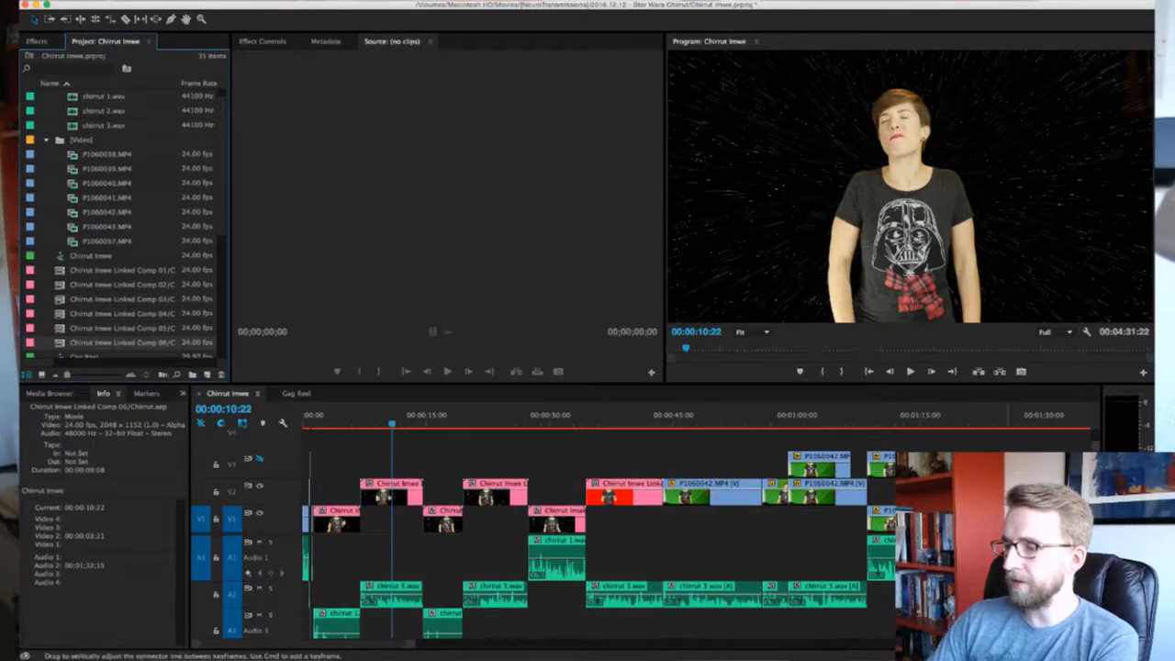
left_click(621, 486)
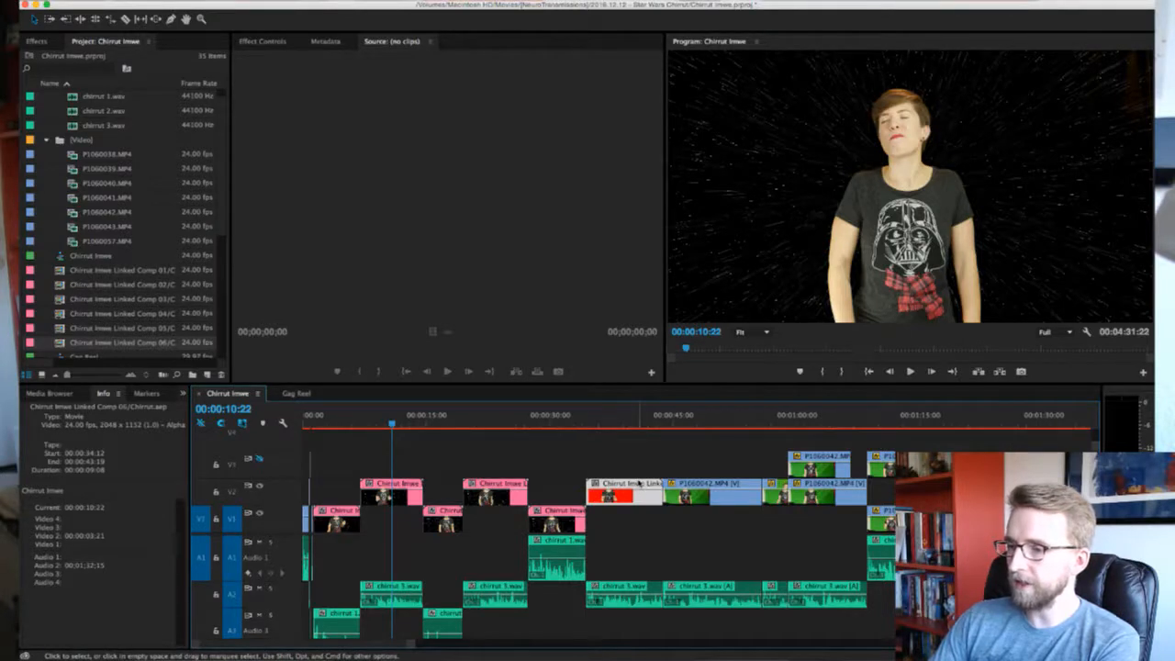
key("super+Tab")
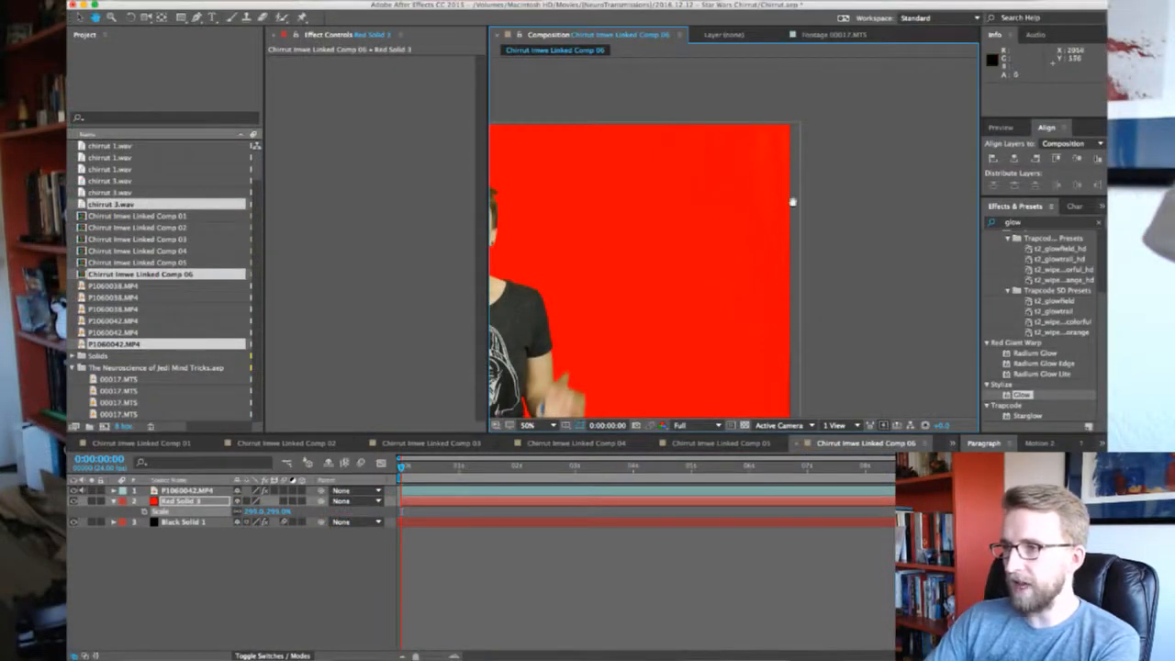
Select P1060042.MP4 in Linked Comp 06 and expand Keylight's Screen Matte settings
left_click(190, 491)
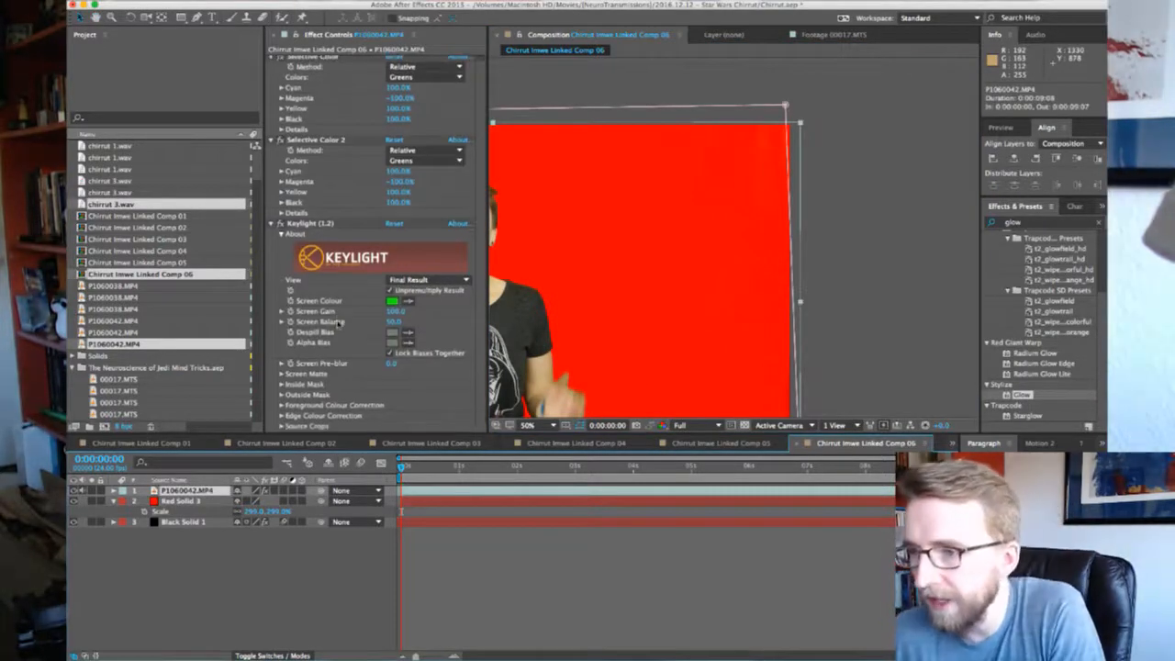
left_click(283, 377)
scroll(388, 384, "down", 2)
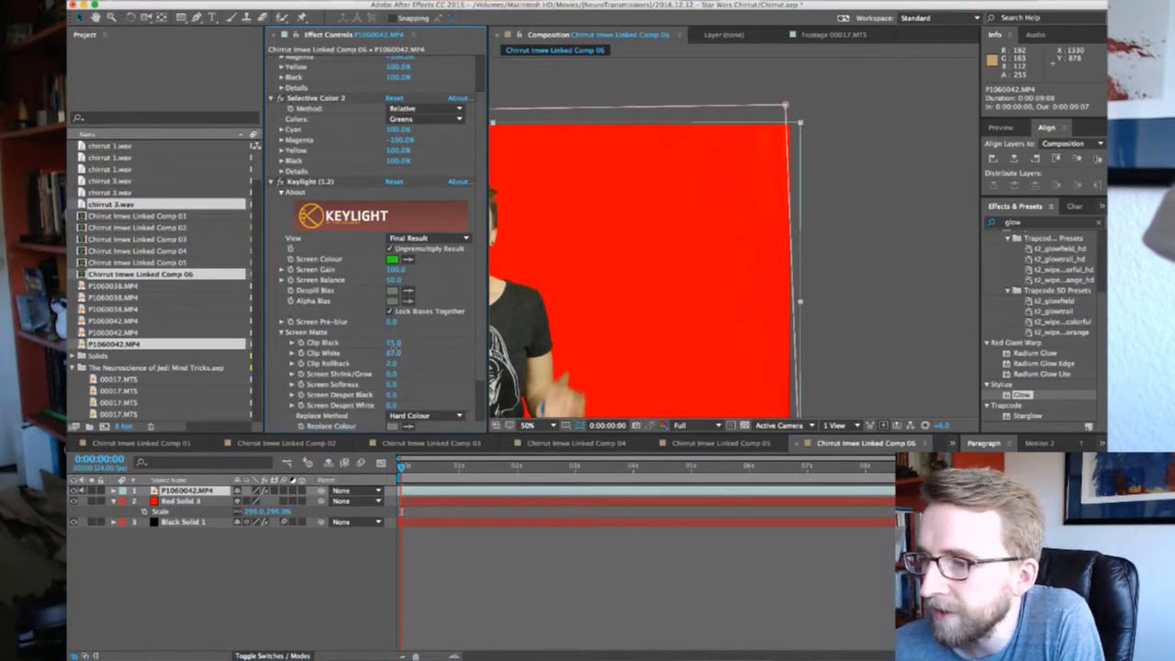
left_click(395, 353)
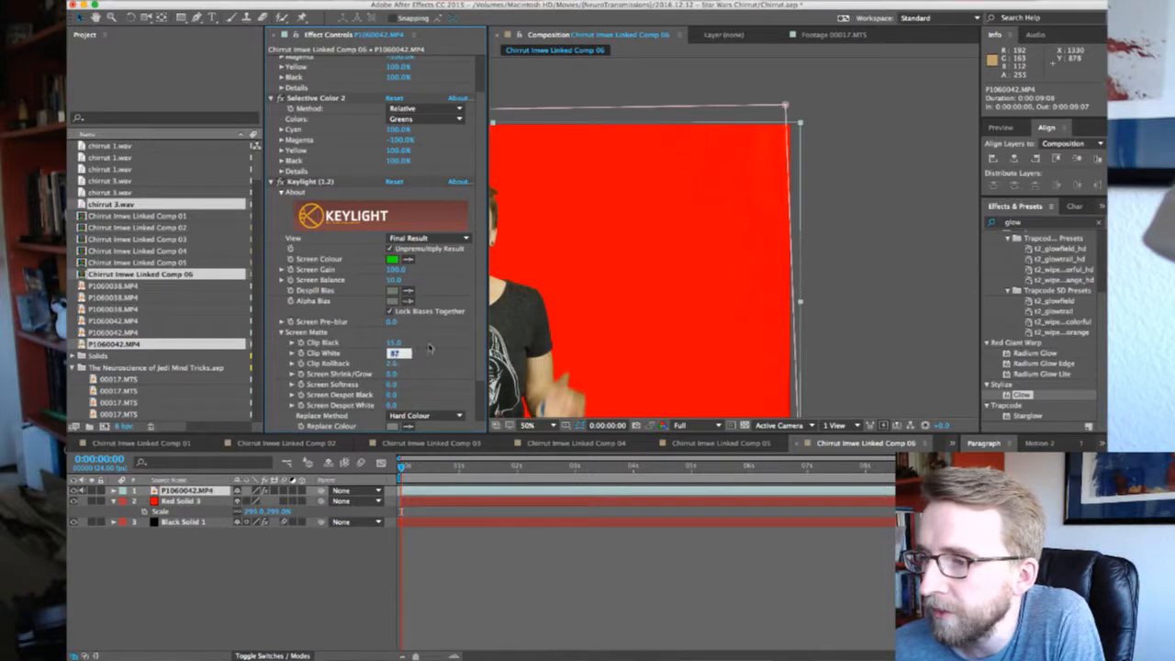
key("Return")
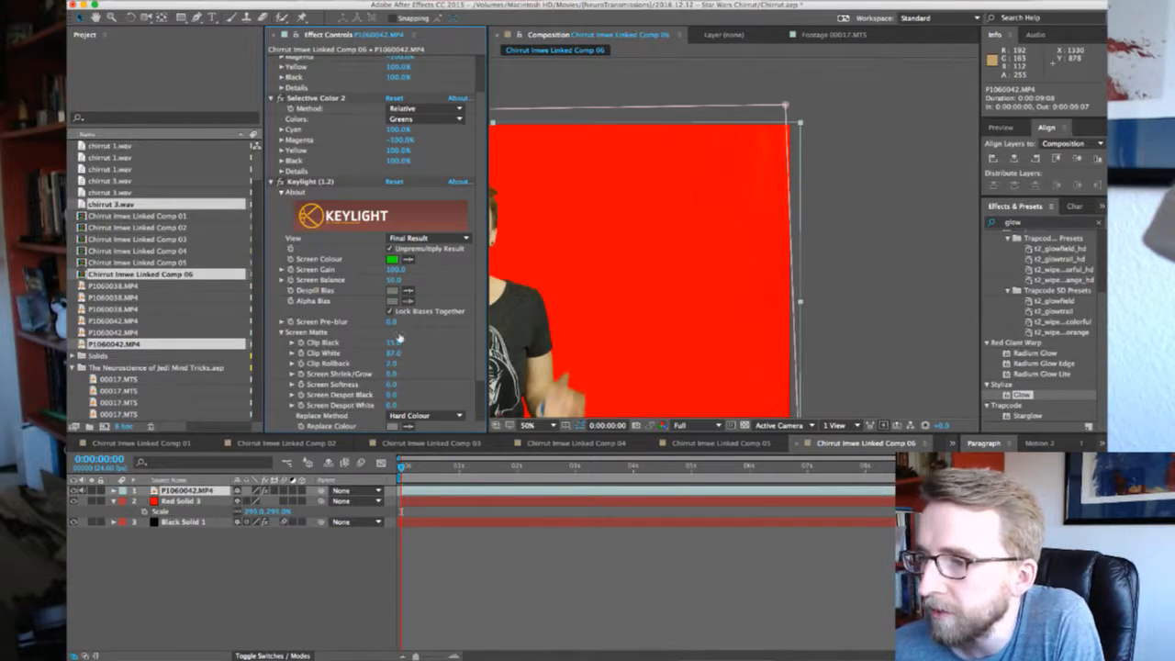
Try Keylight's Clip Black at 100 and a different Clip White value on P1060042.MP4, undoing each change
left_click(395, 342)
key("Return")
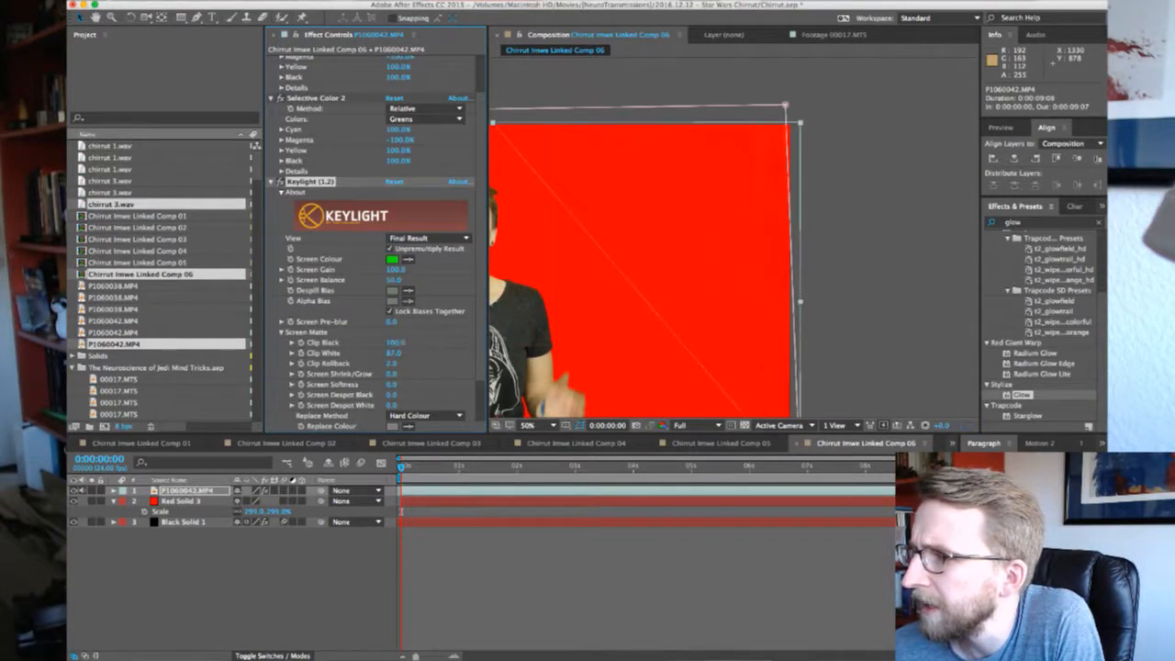
key("super+z")
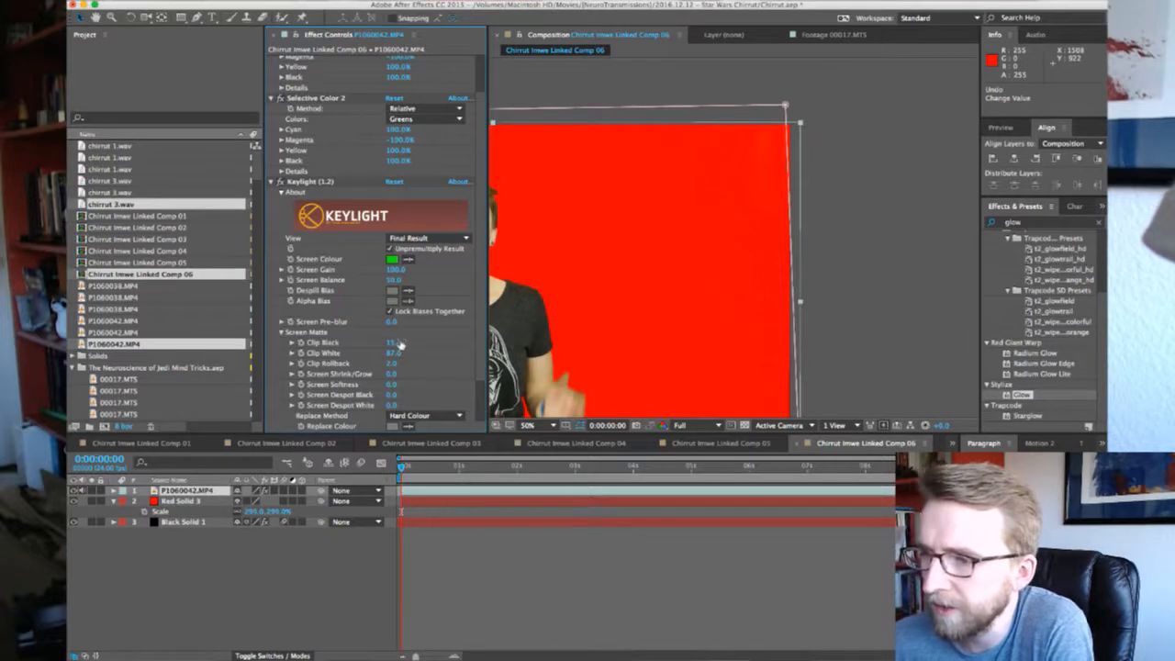
left_click_drag(397, 345, 393, 344)
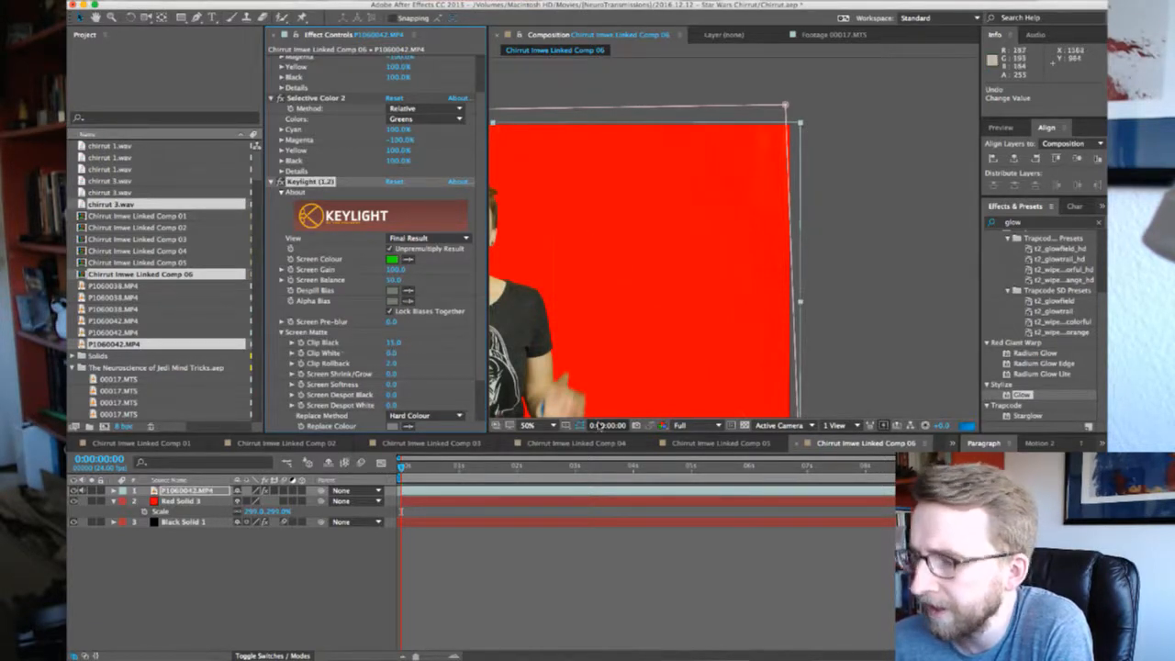
key("super+z")
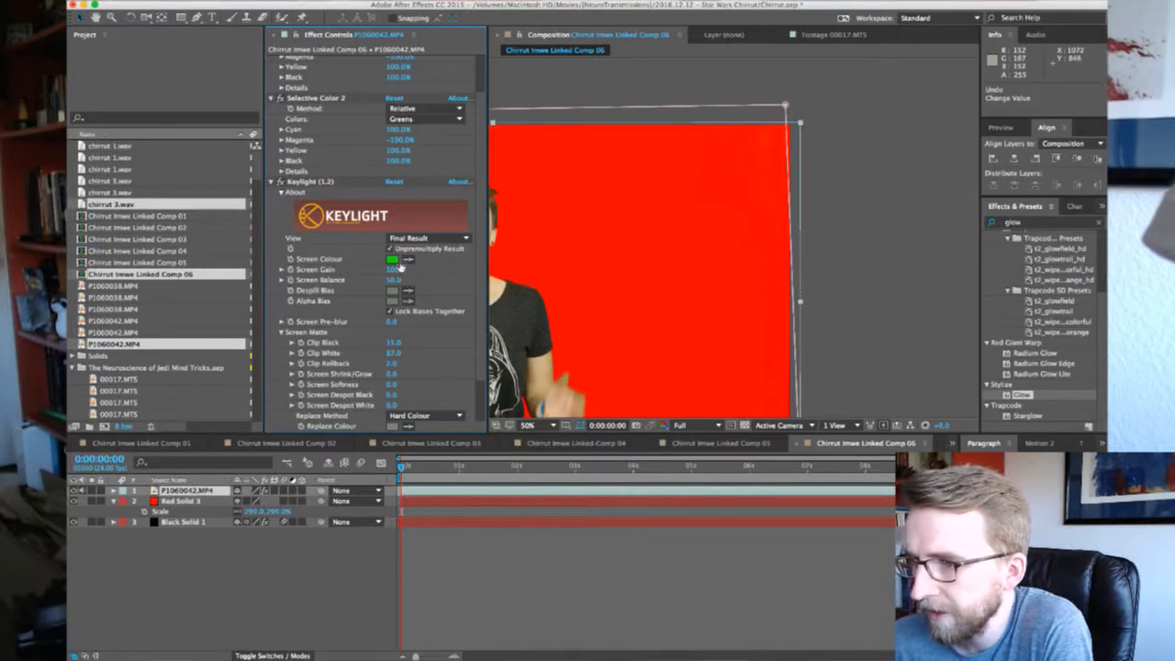
Set Keylight's Screen Gain to 108 on P1060042.MP4 and compare the full-frame key with and without the change
left_click_drag(395, 269, 401, 268)
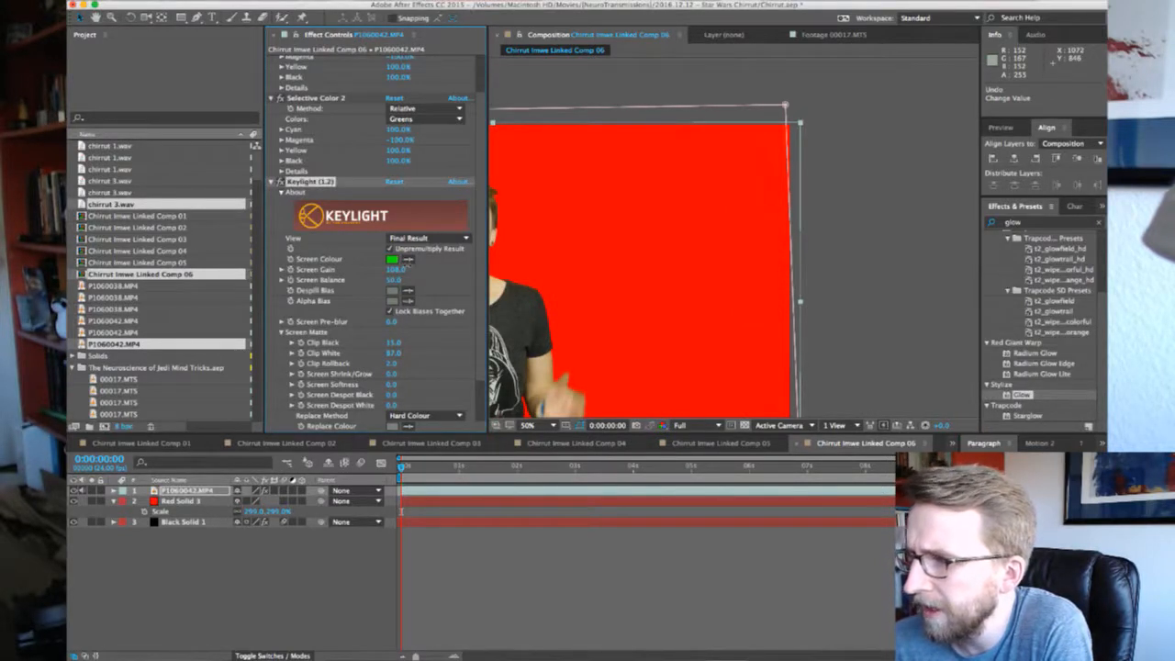
key("comma")
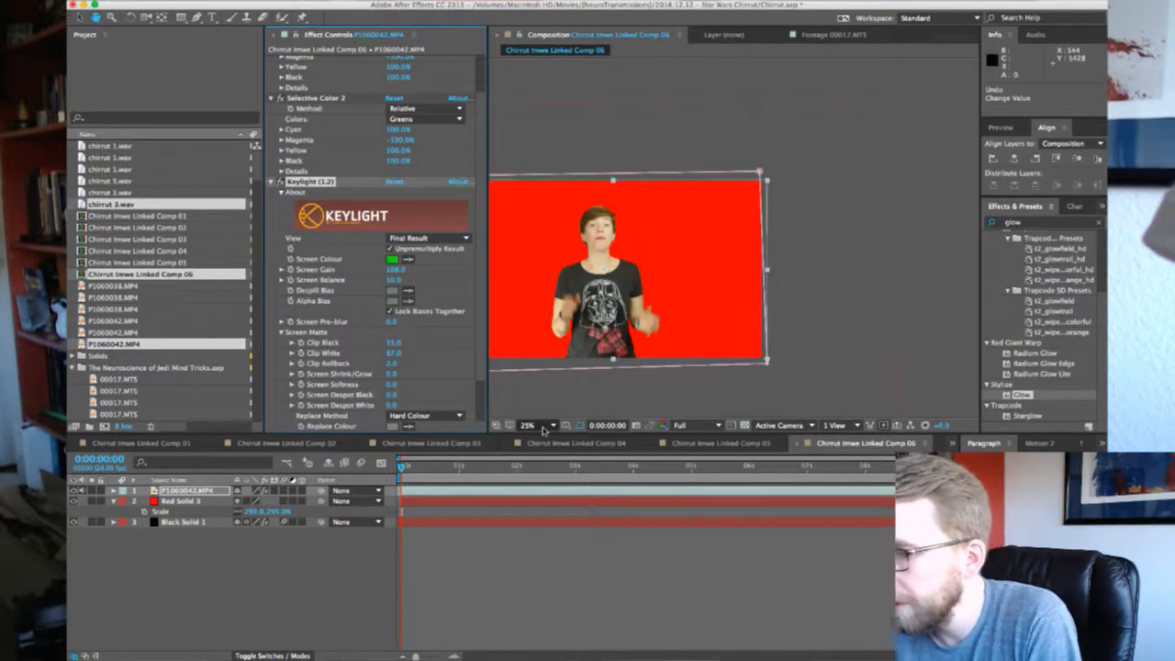
key("shift+slash")
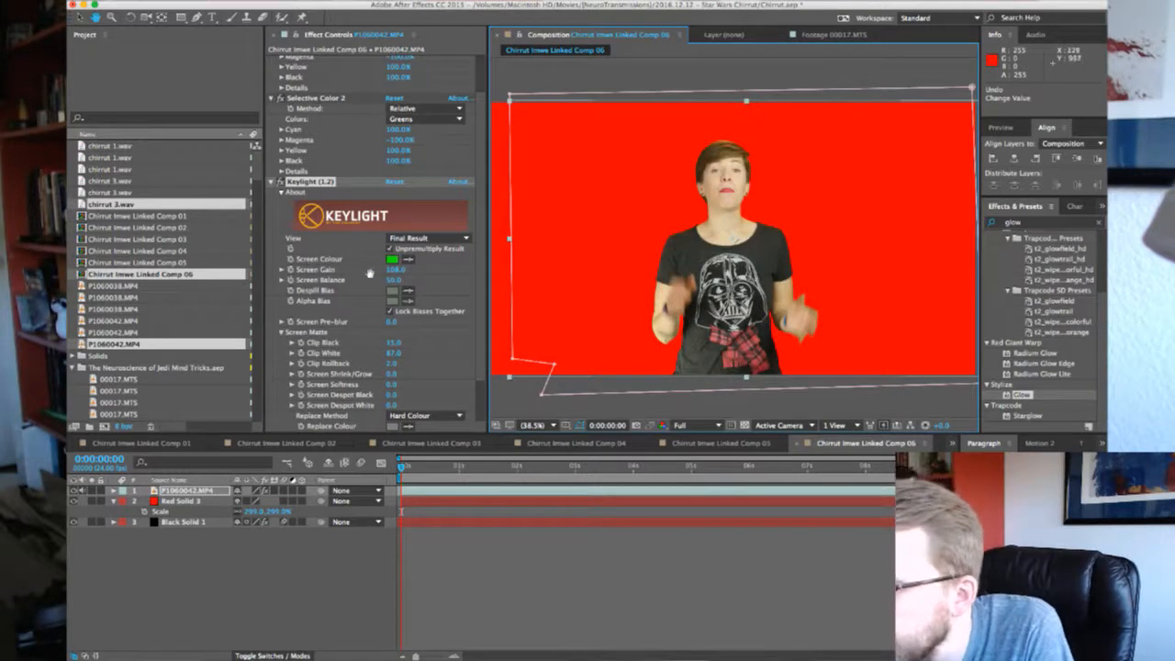
left_click(320, 284)
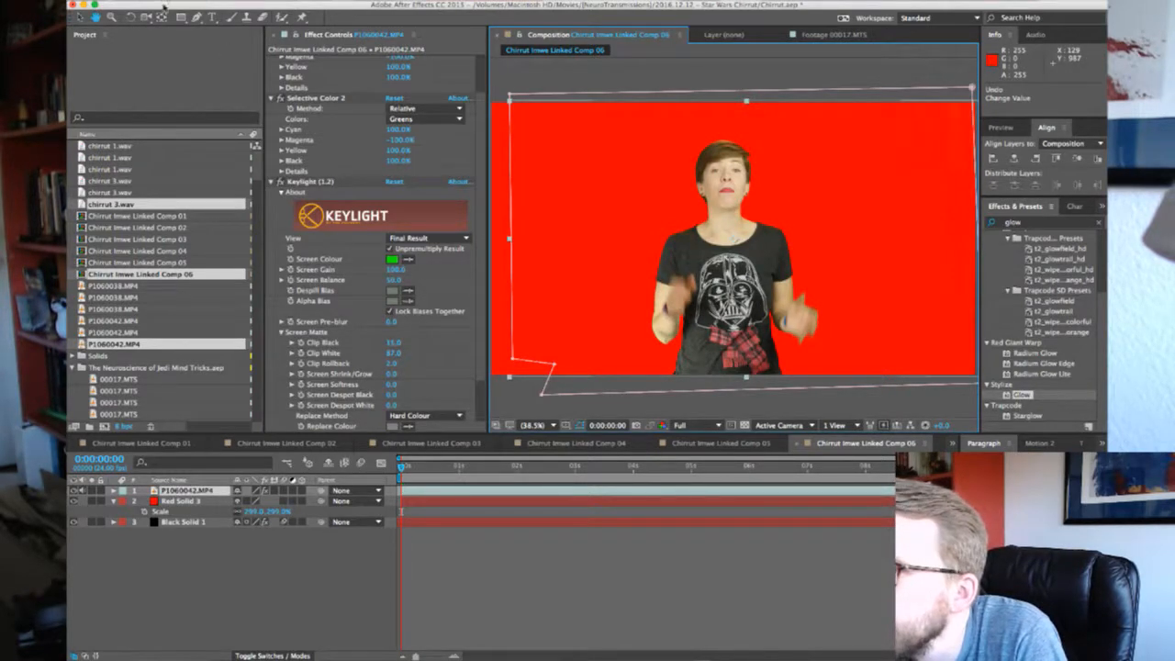
key("super+z")
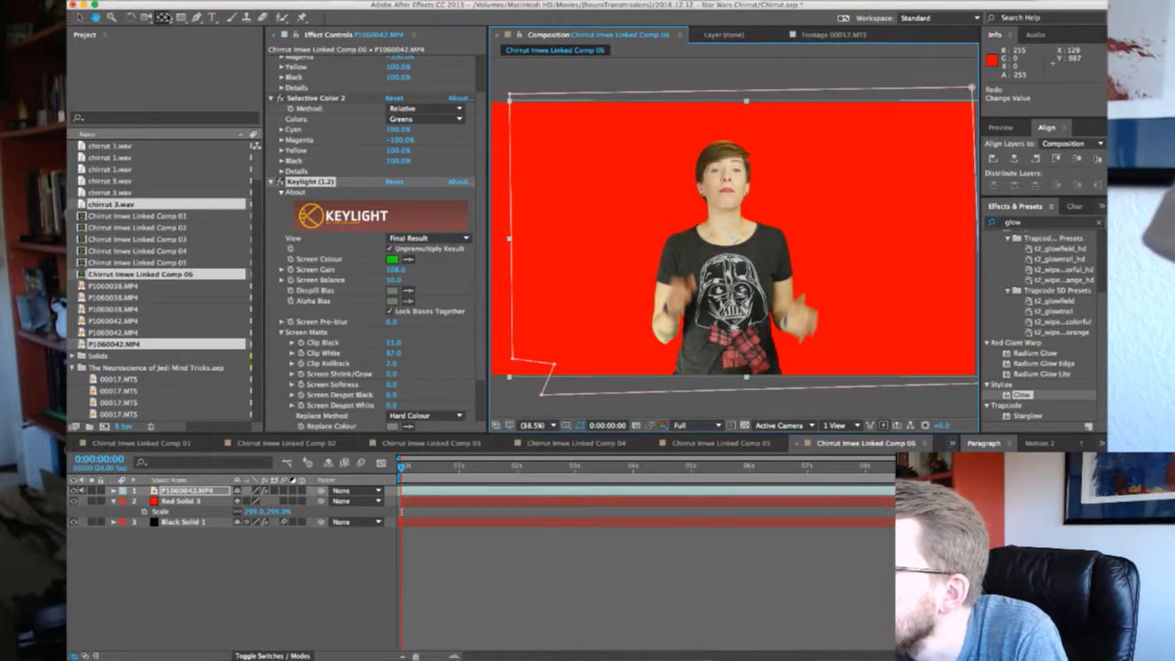
key("super+shift+z")
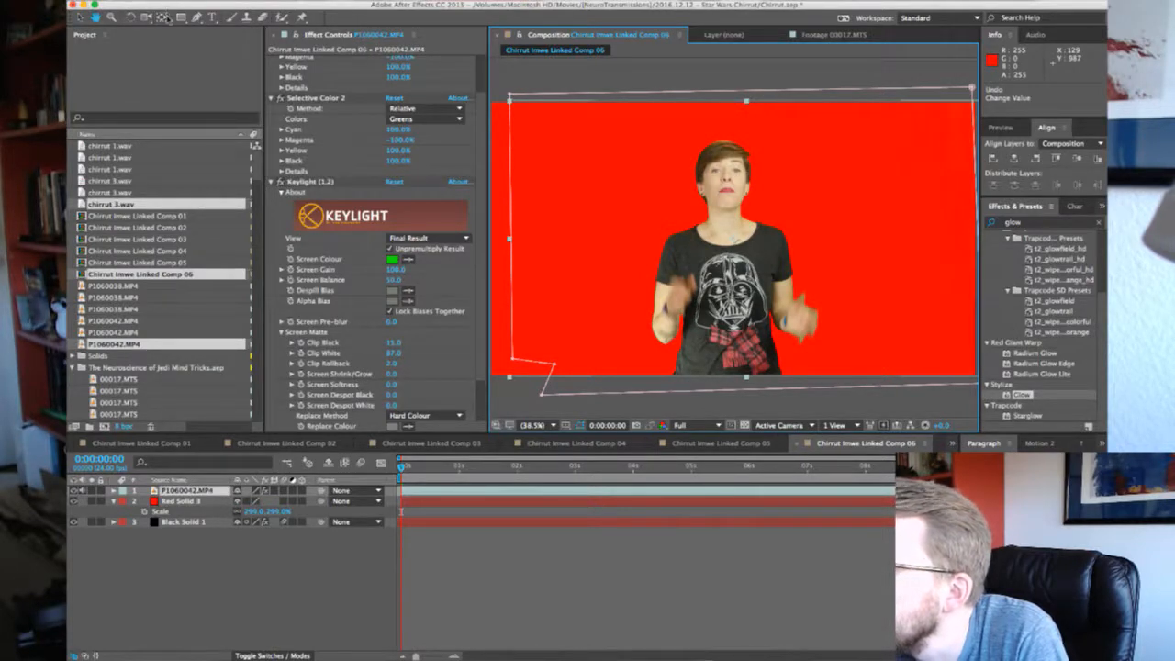
key("super+z")
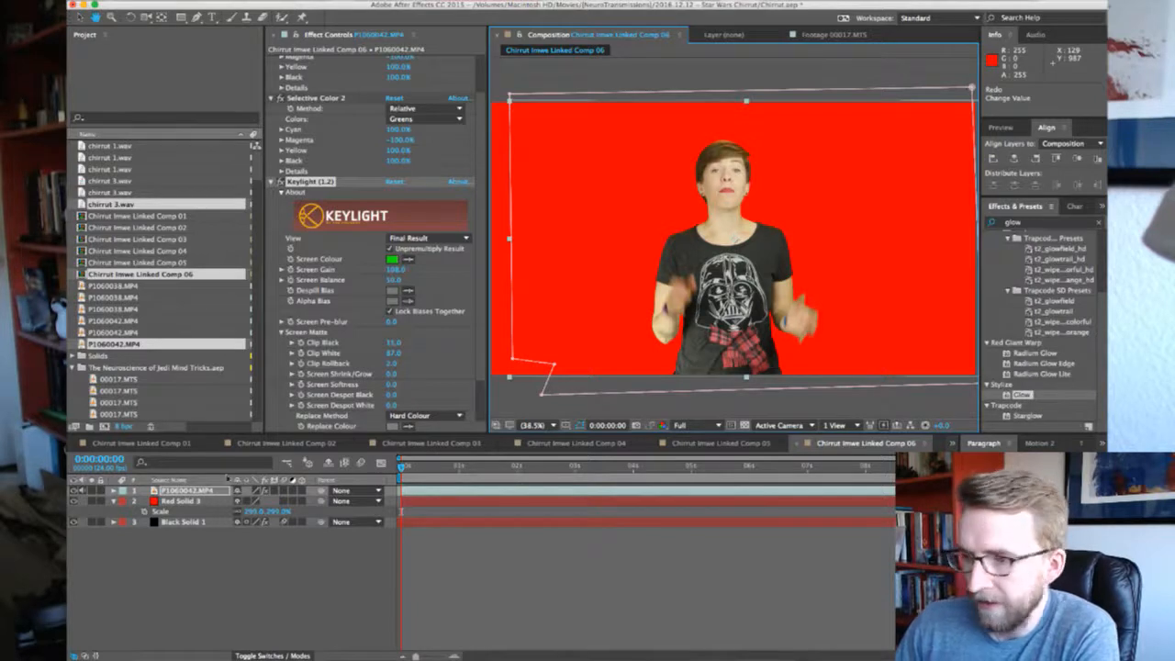
Delete the red solid from Linked Comp 06 and switch to Premiere Pro to replace the next clip with an After Effects composition
left_click(187, 506)
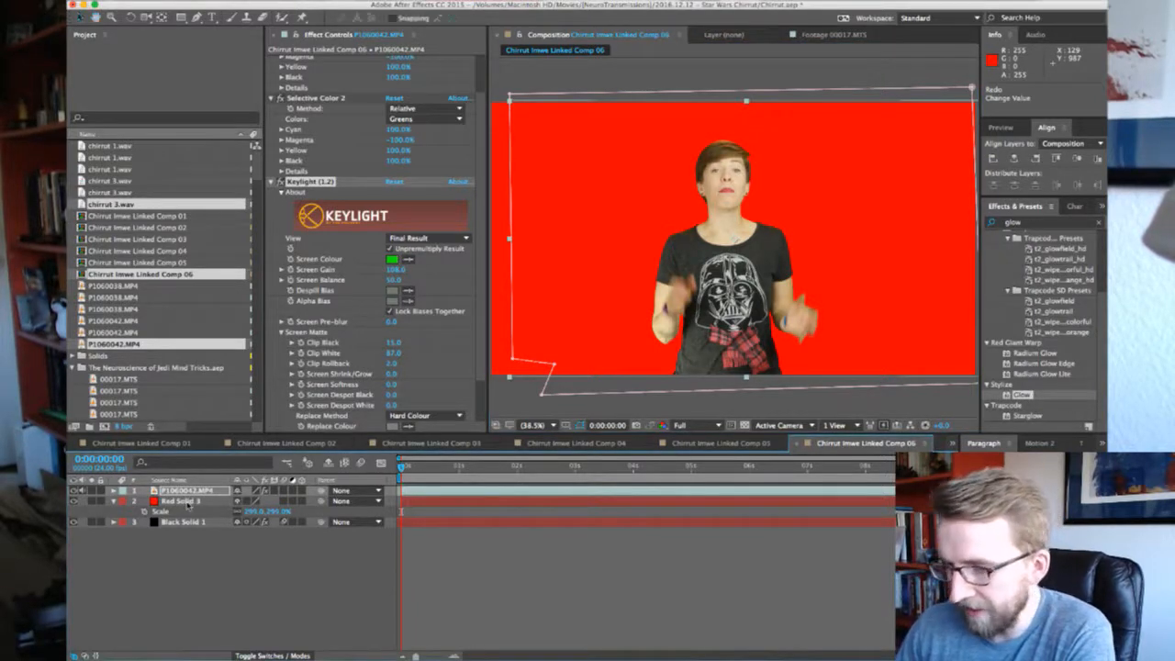
key("Delete")
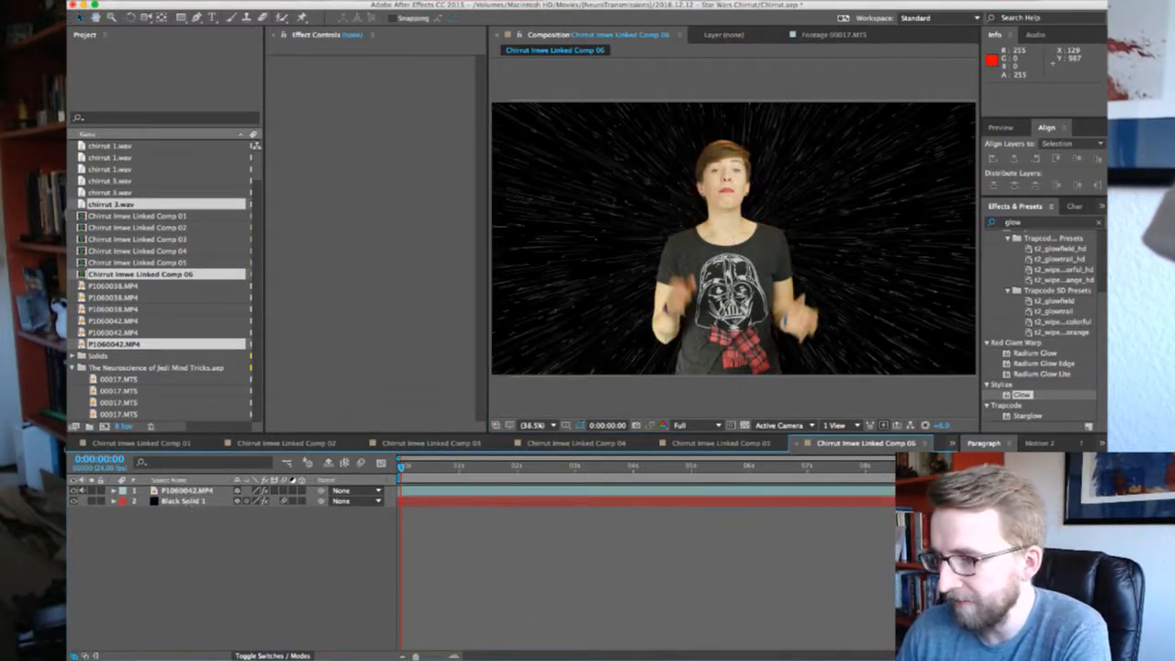
left_click(796, 659)
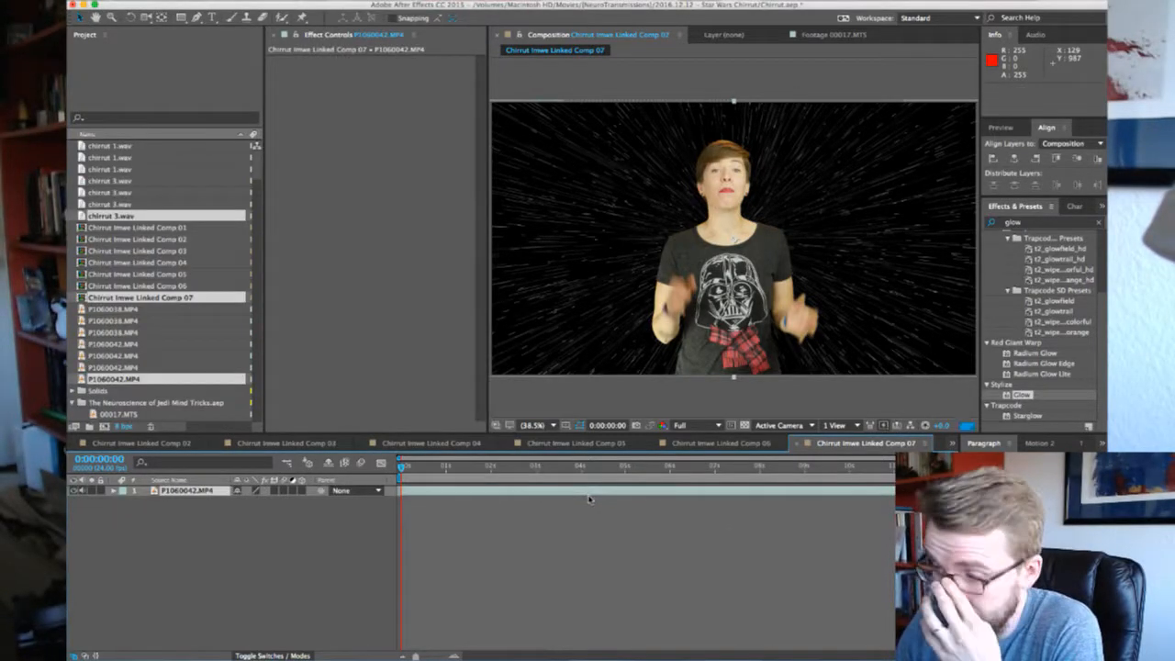
Copy Mask 1 from P1060042.MP4 in Linked Comp 06 onto P1060042.MP4 in Linked Comp 07
left_click(726, 443)
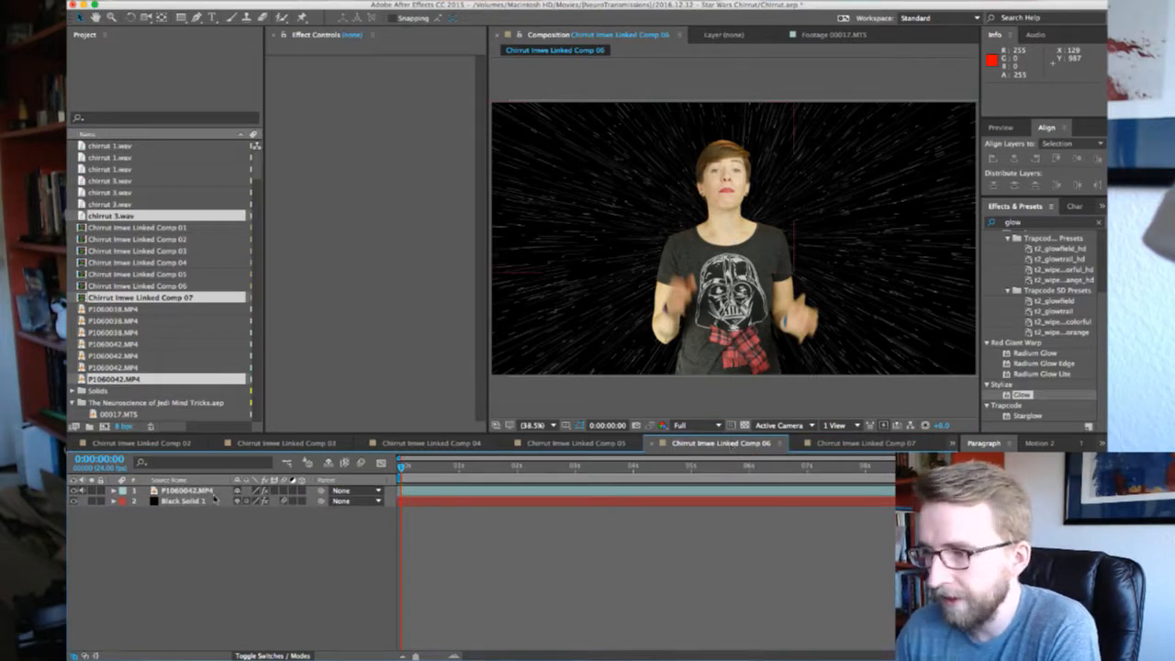
left_click(197, 492)
key("m")
left_click(164, 503)
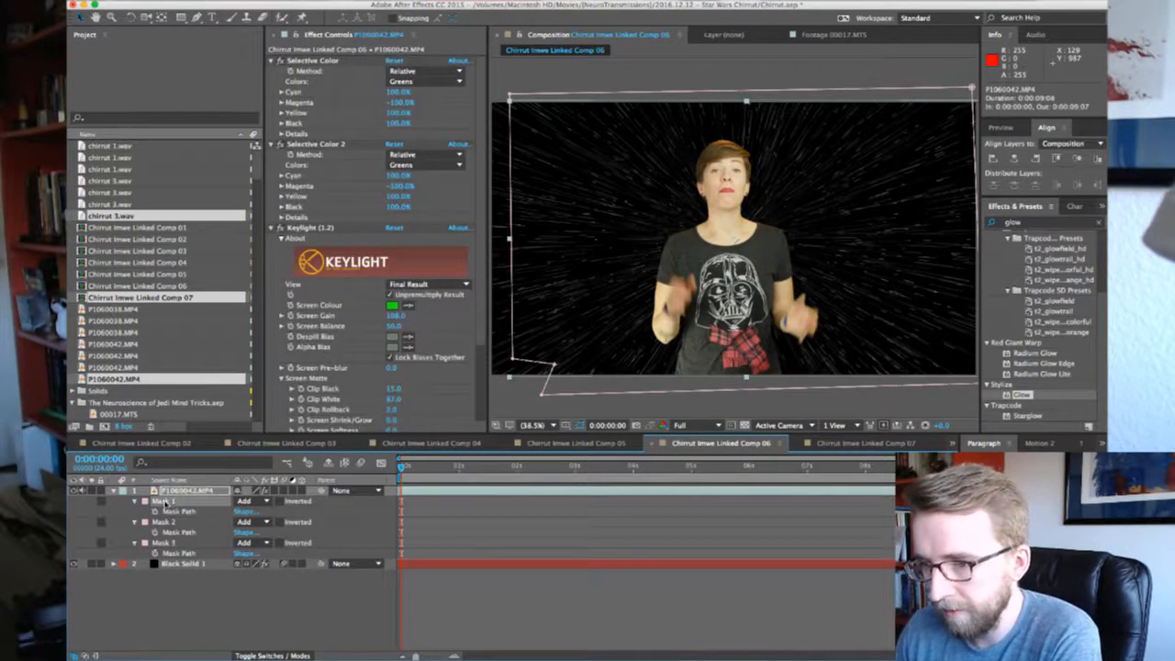
left_click(846, 443)
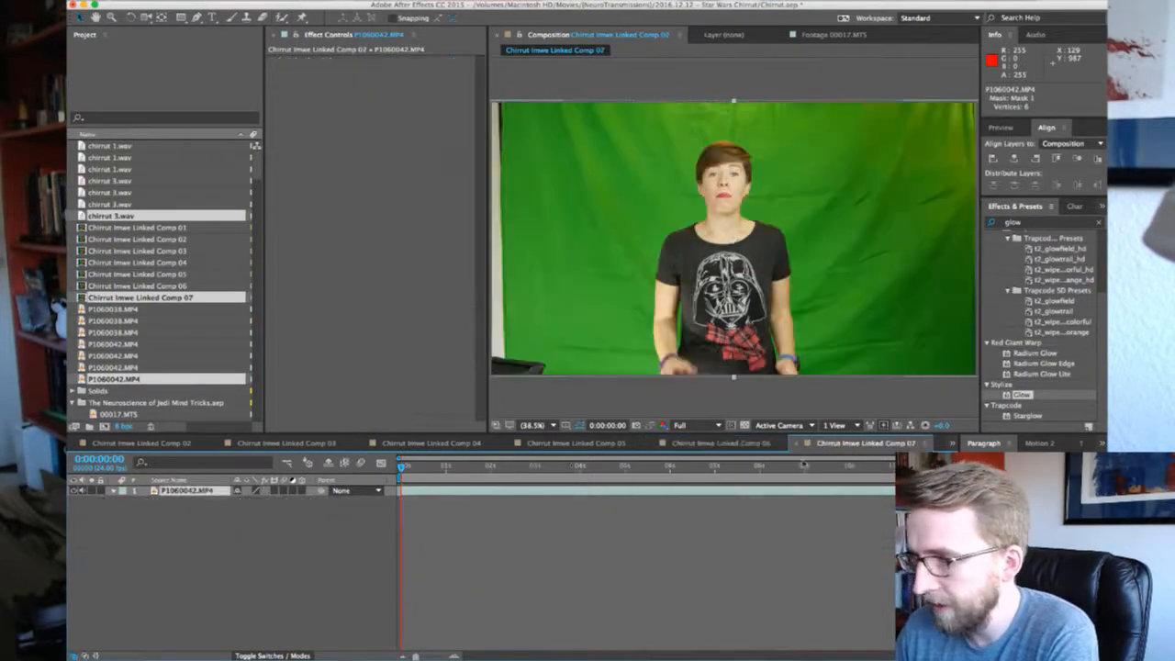
left_click(193, 493)
key("ctrl+v")
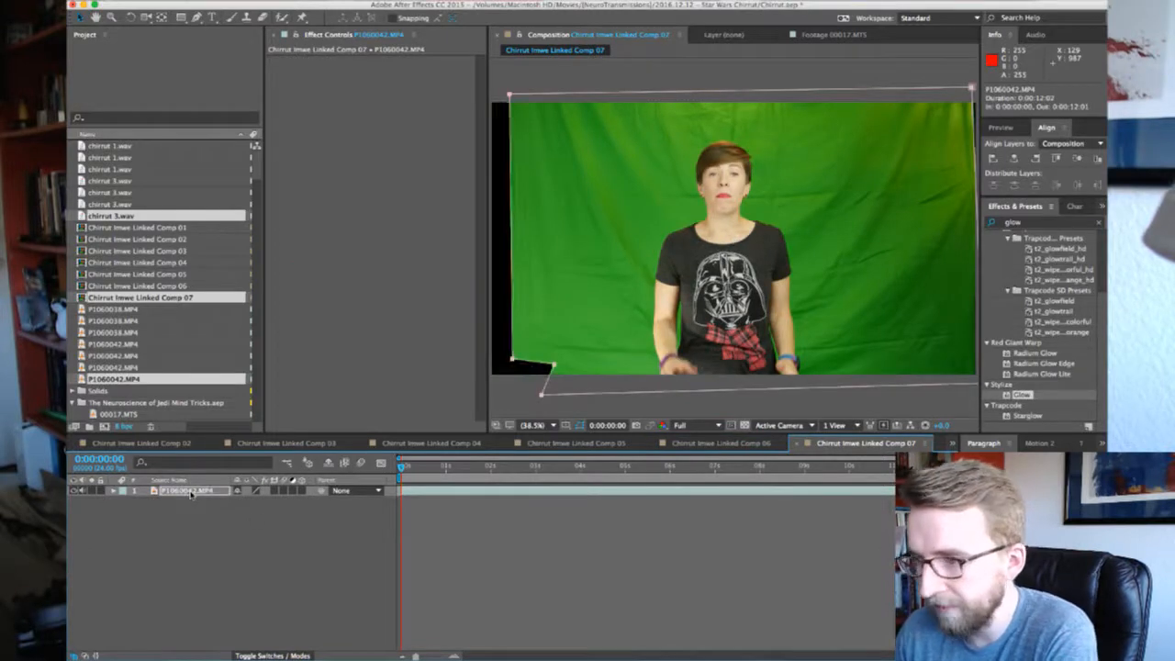
Copy Selective Color, Selective Color 2 and Keylight (1.2) from P1060042.MP4 in Linked Comp 06 onto P1060042.MP4 in Linked Comp 07
left_click(751, 443)
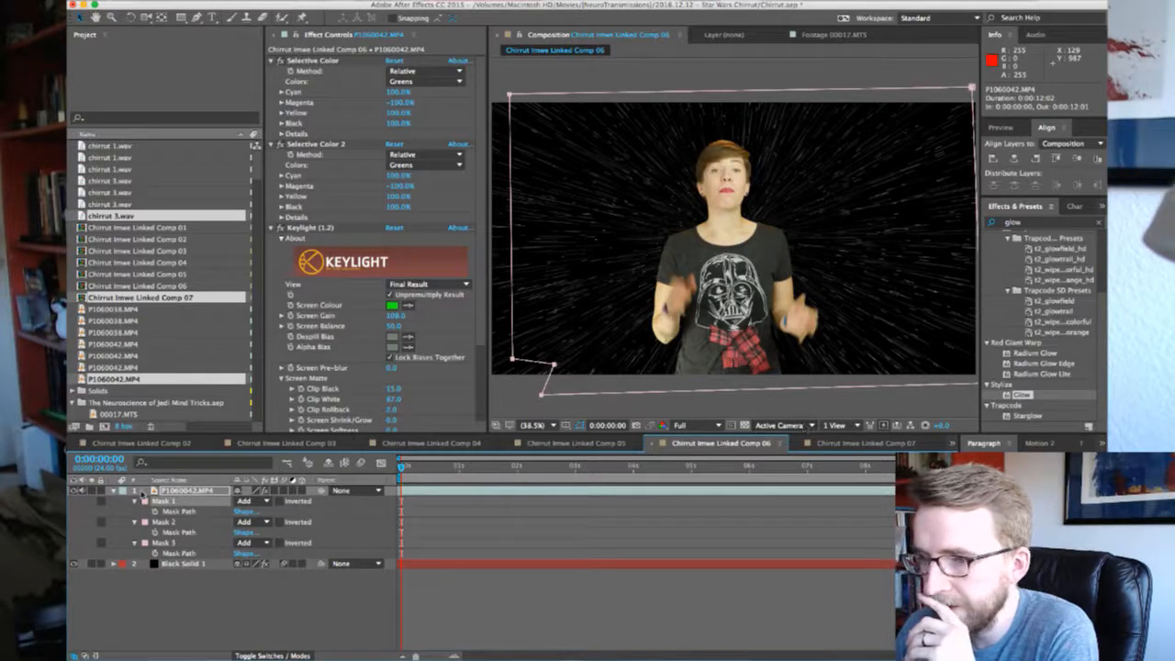
left_click(272, 61)
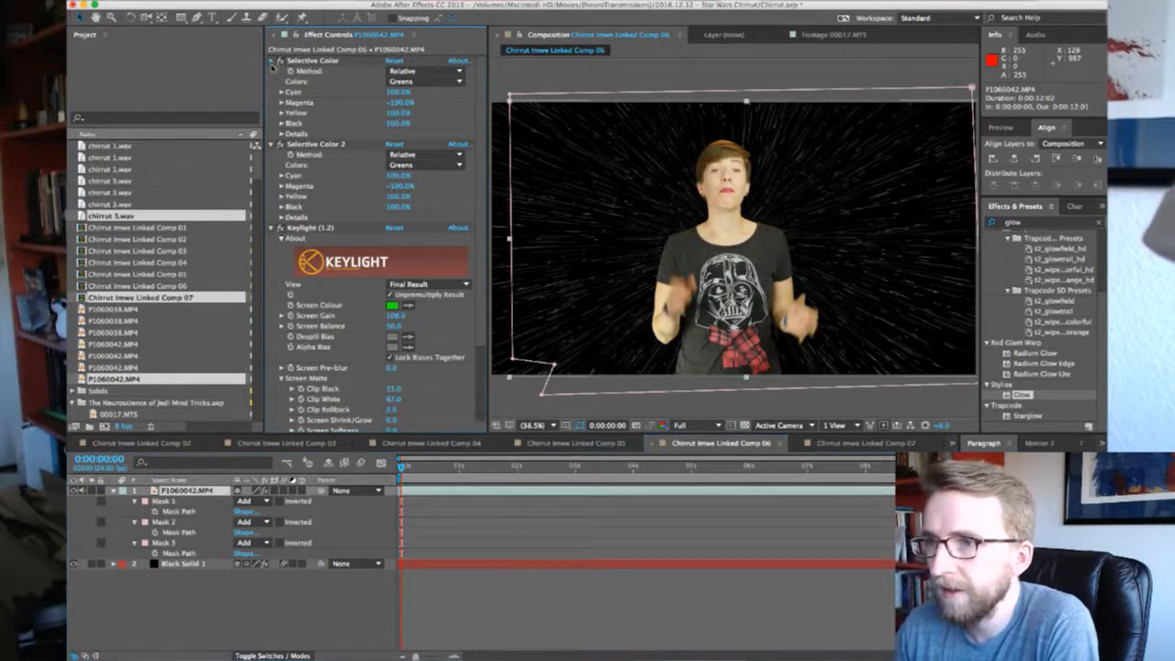
left_click(272, 61)
left_click(272, 71)
left_click(271, 82)
left_click(306, 61)
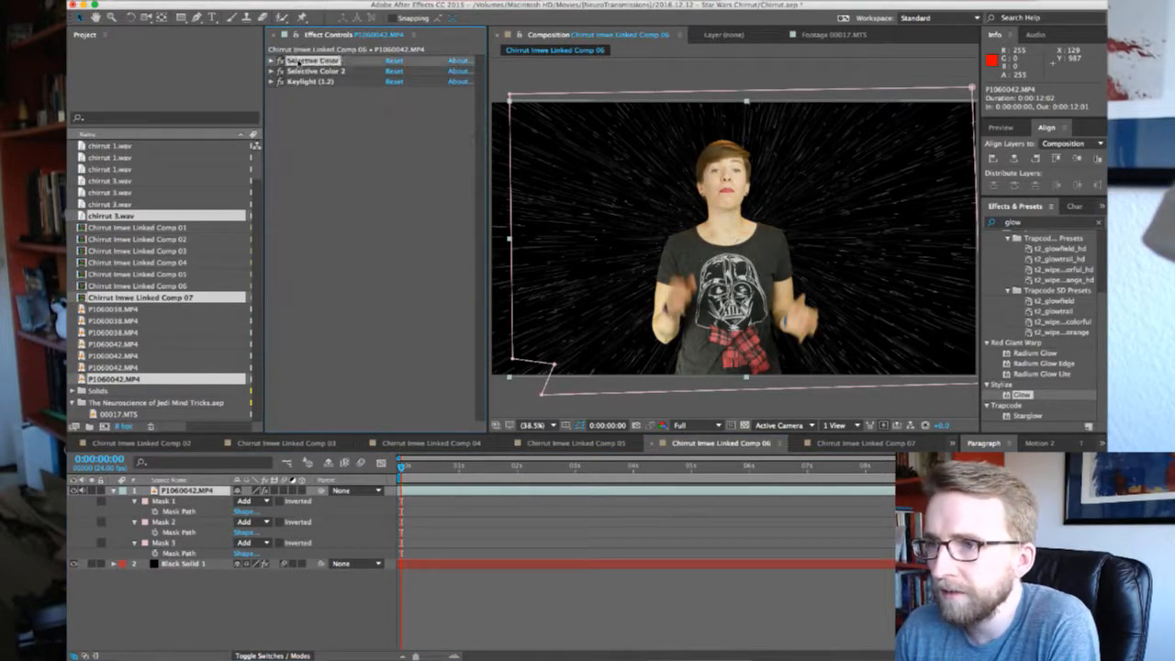
left_click(305, 83, "shift")
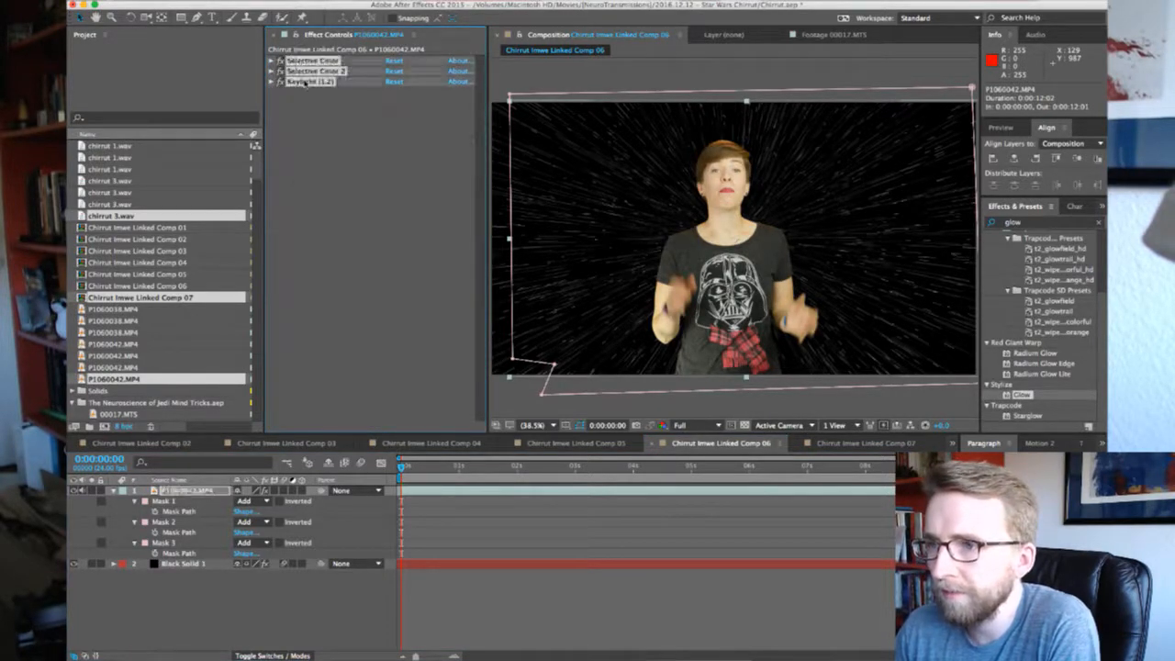
left_click(857, 443)
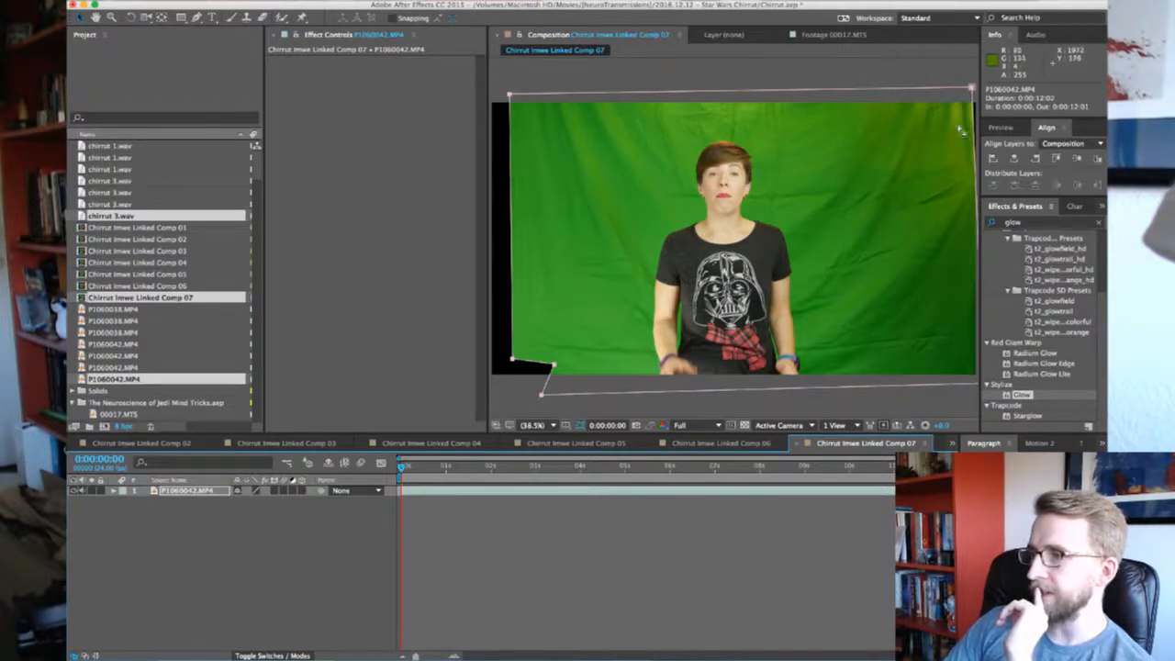
left_click(959, 152)
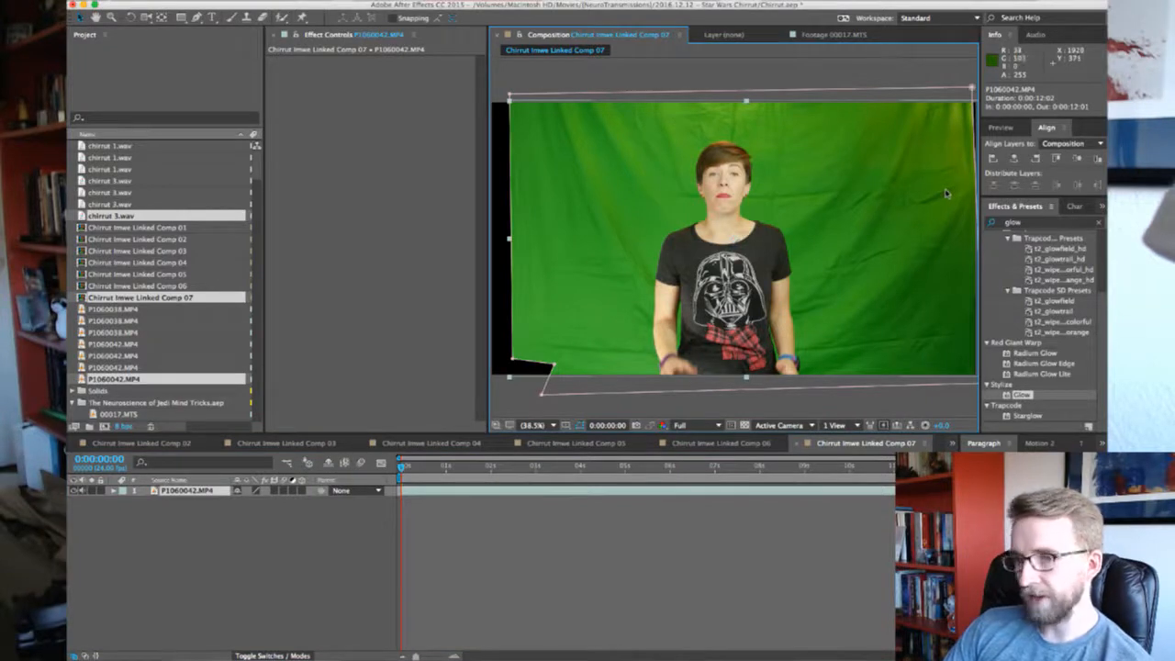
key("super+v")
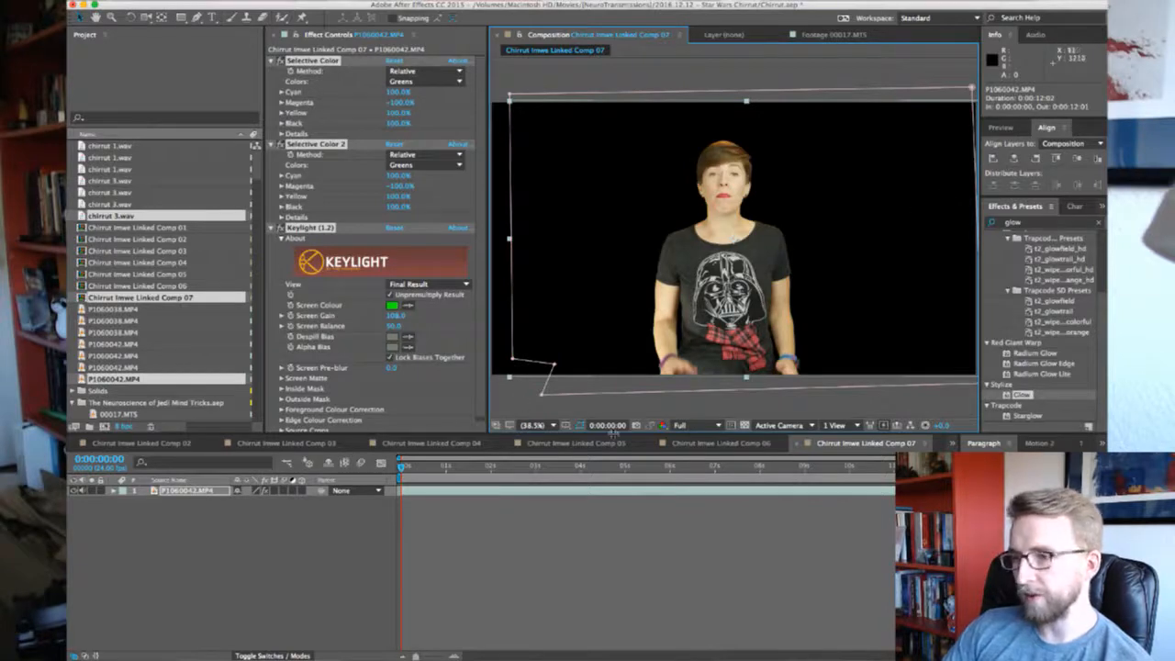
Copy the Black Solid 1 star layer from Linked Comp 06 into Linked Comp 07 beneath P1060042.MP4, and save the project
left_click(698, 443)
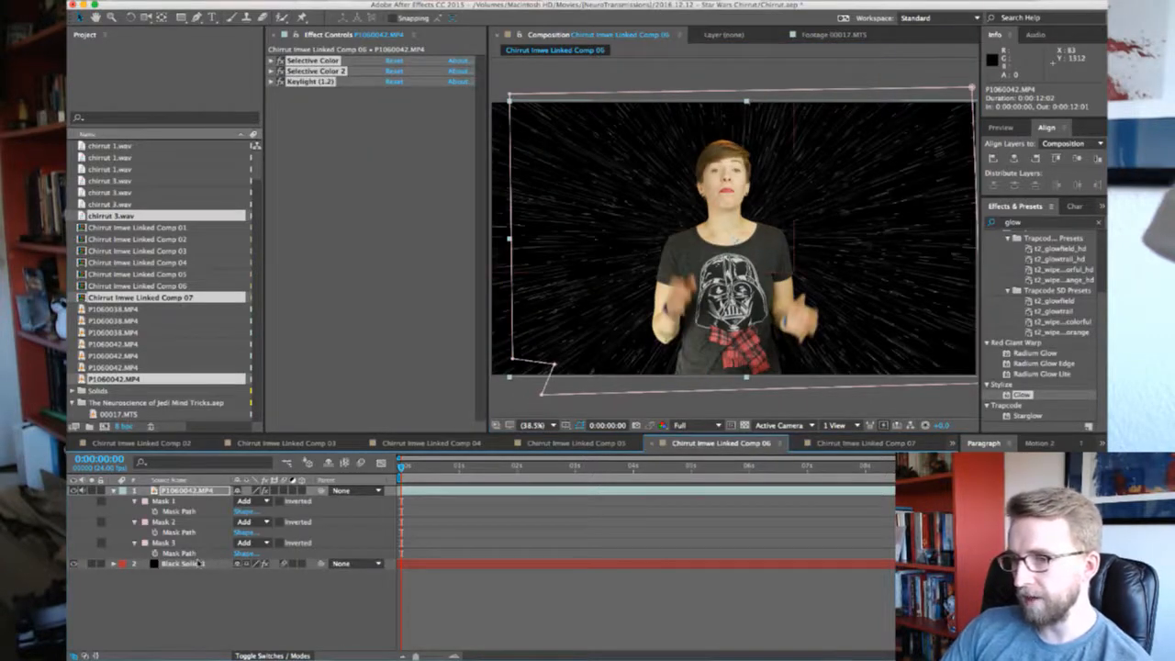
left_click(197, 562)
key("super+c")
left_click(817, 443)
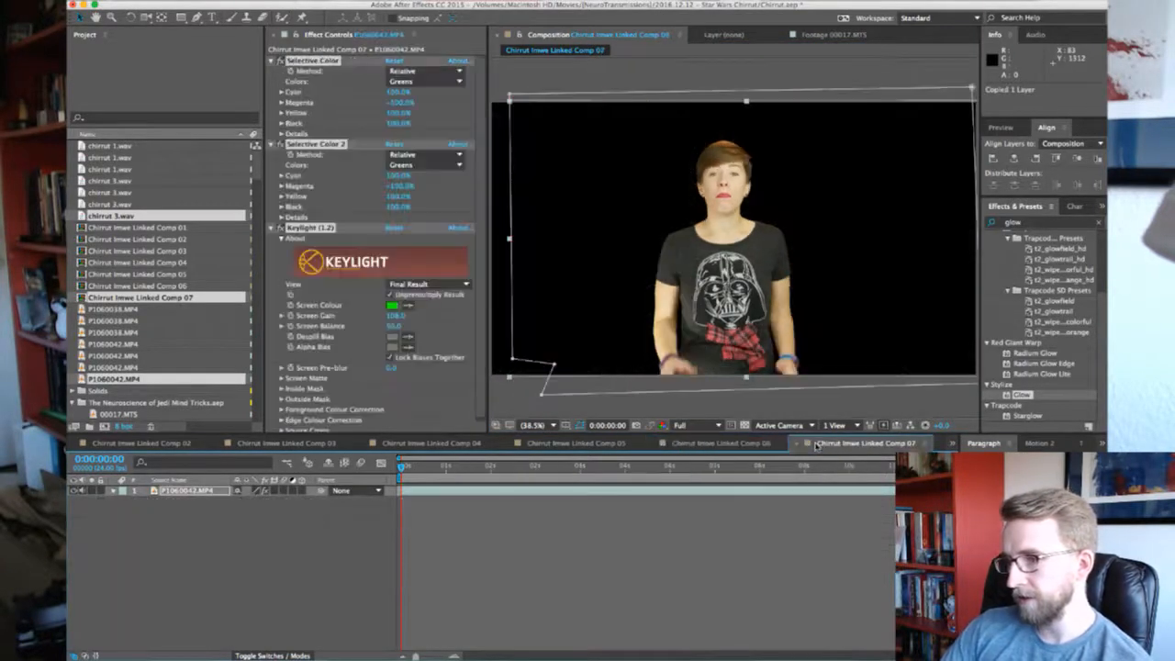
key("super+v")
left_click_drag(183, 493, 189, 516)
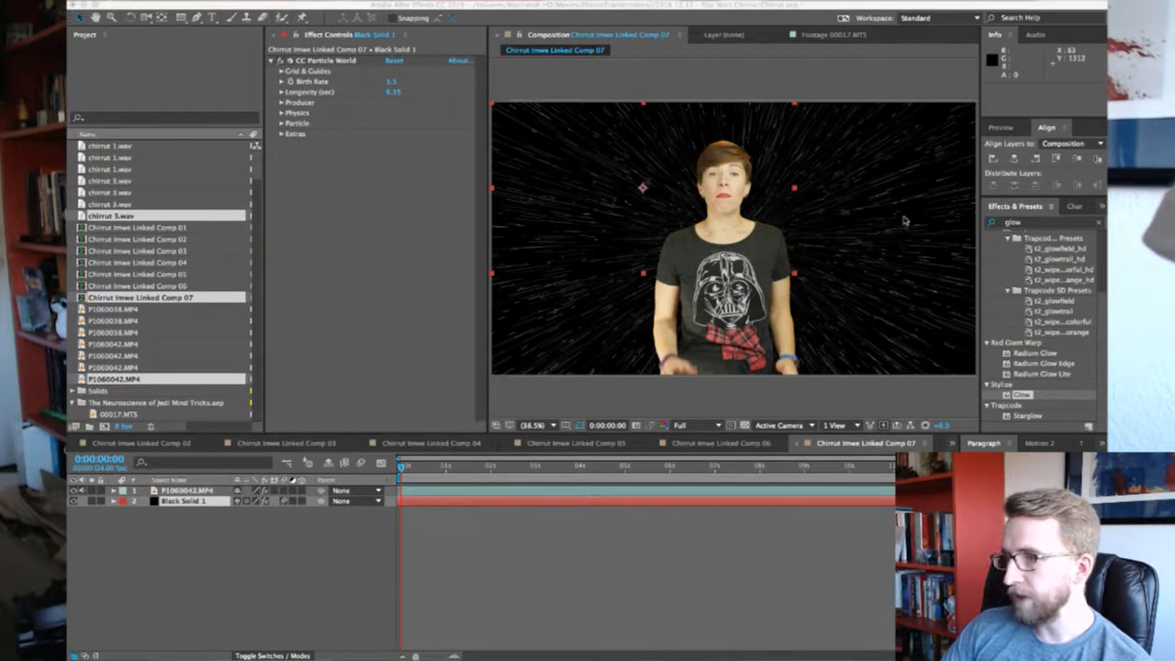
key("super+s")
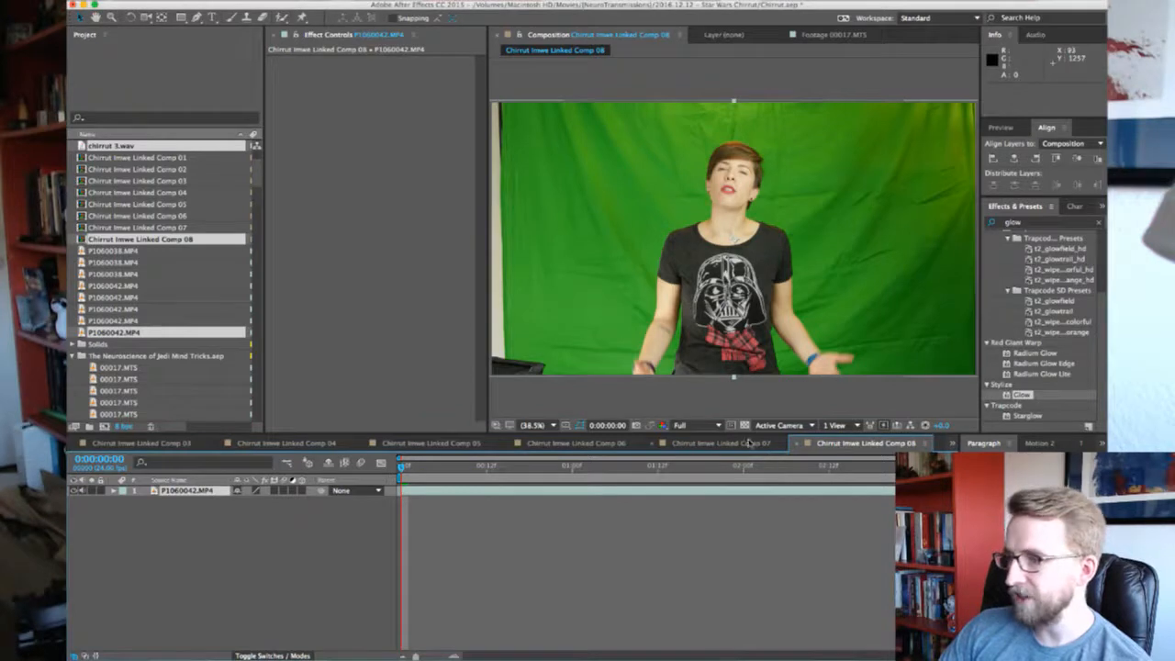
Copy Selective Color, Selective Color 2 and Keylight (1.2) from P1060042.MP4 in Linked Comp 07 onto P1060042.MP4 in Linked Comp 08
left_click(723, 443)
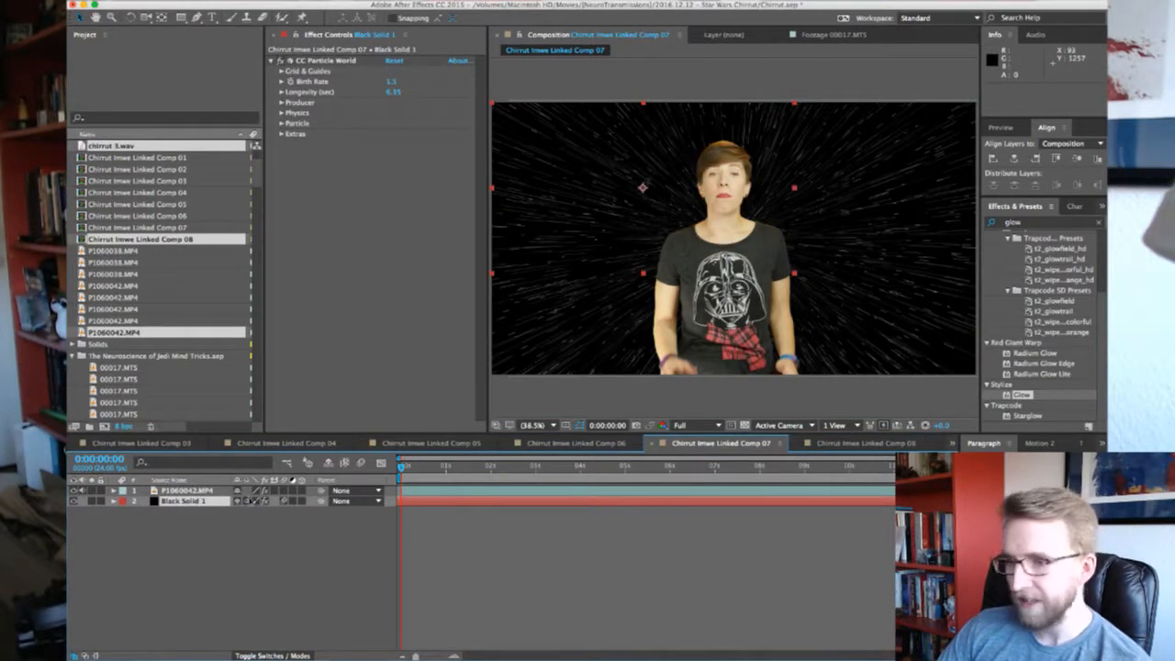
left_click(203, 491)
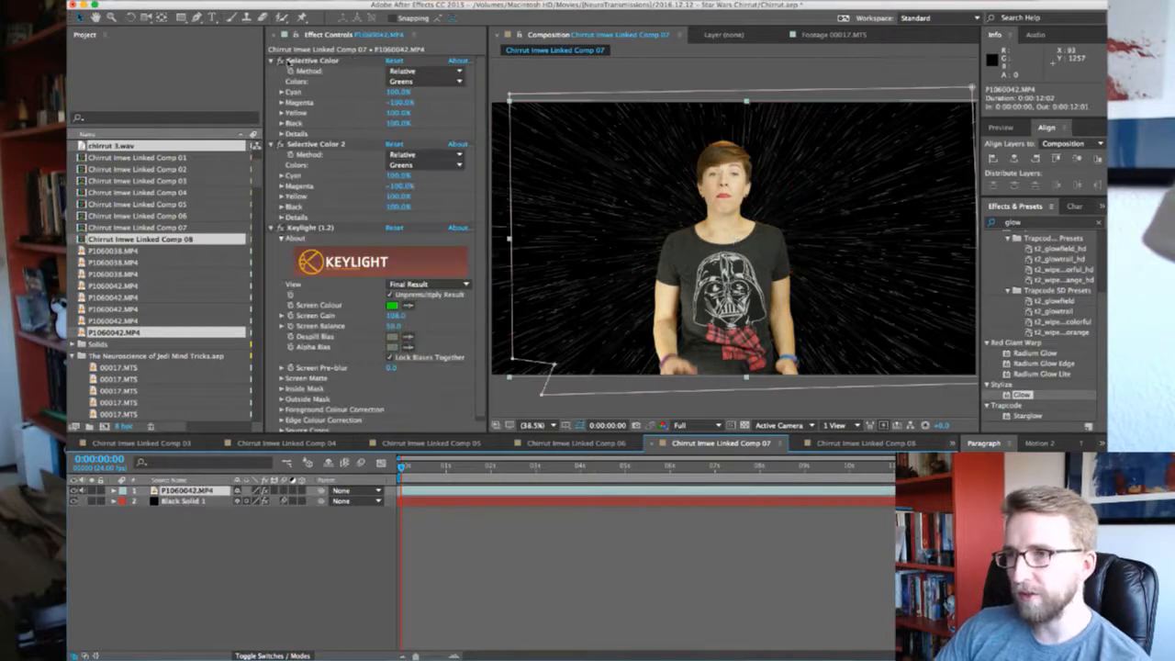
left_click(272, 60)
left_click(273, 71)
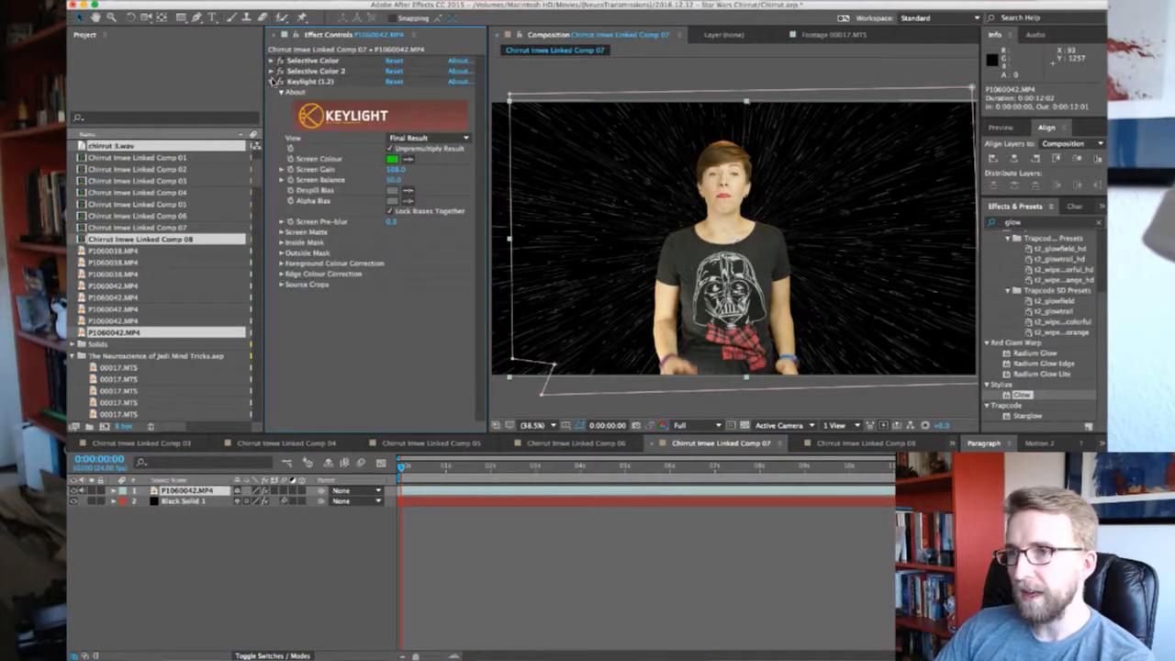
left_click(273, 80)
left_click(303, 60)
left_click(315, 82, "shift")
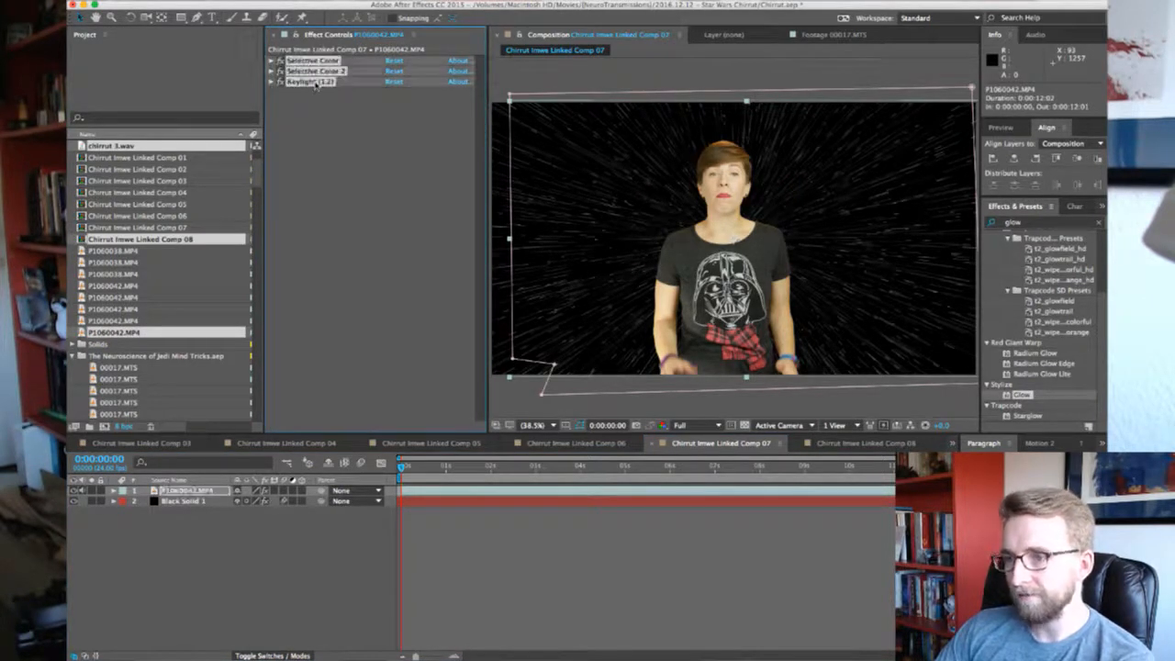
left_click(848, 445)
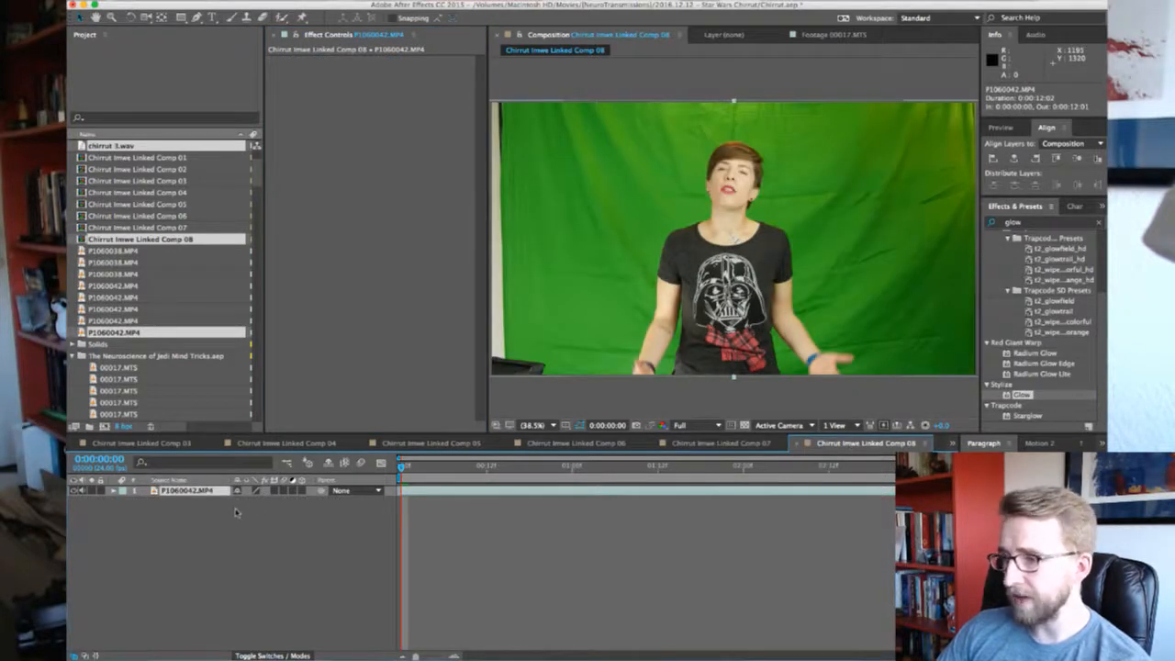
key("ctrl+v")
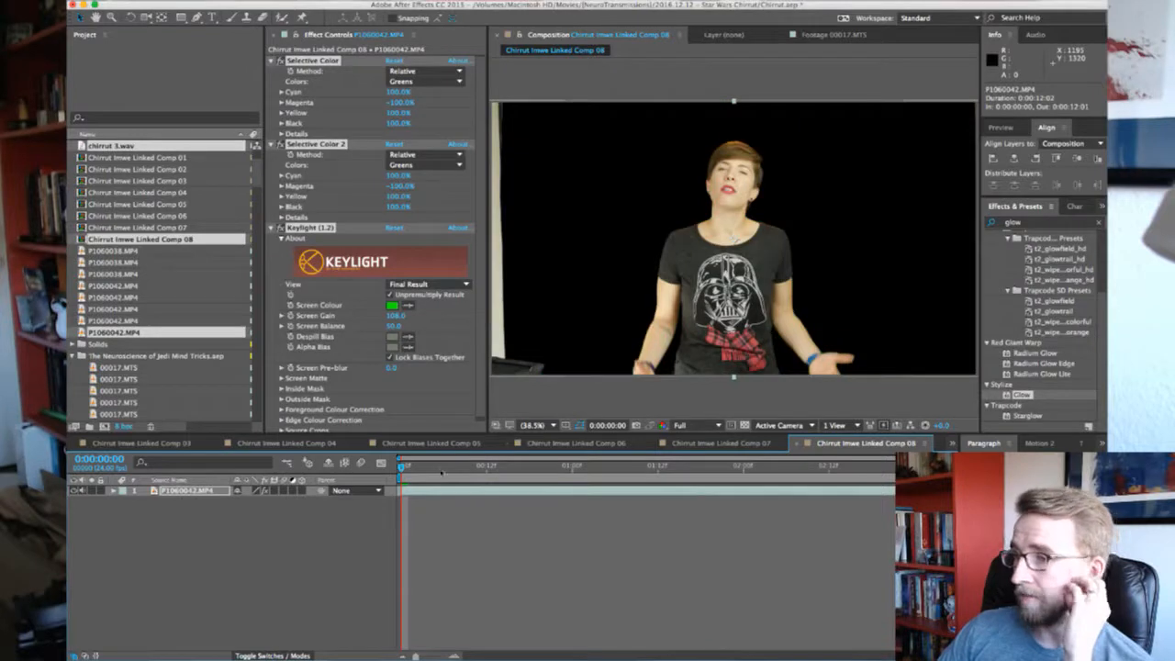
Copy Mask 1 from P1060042.MP4 in Linked Comp 07 onto P1060042.MP4 in Linked Comp 08
left_click(678, 444)
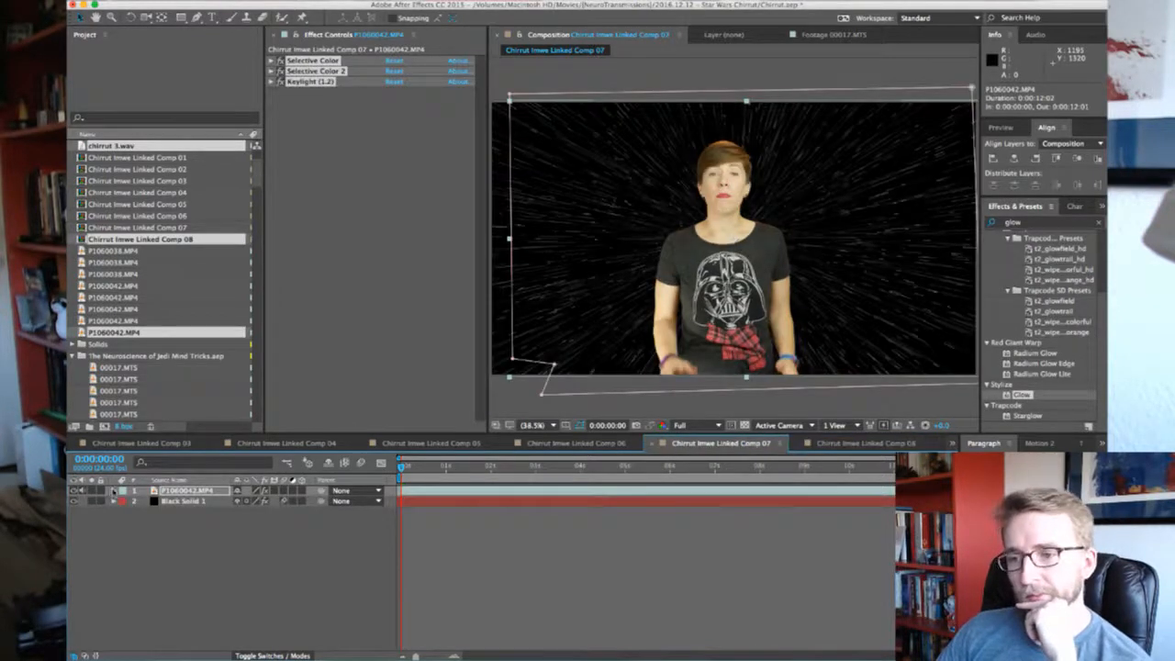
key("m")
left_click(161, 501)
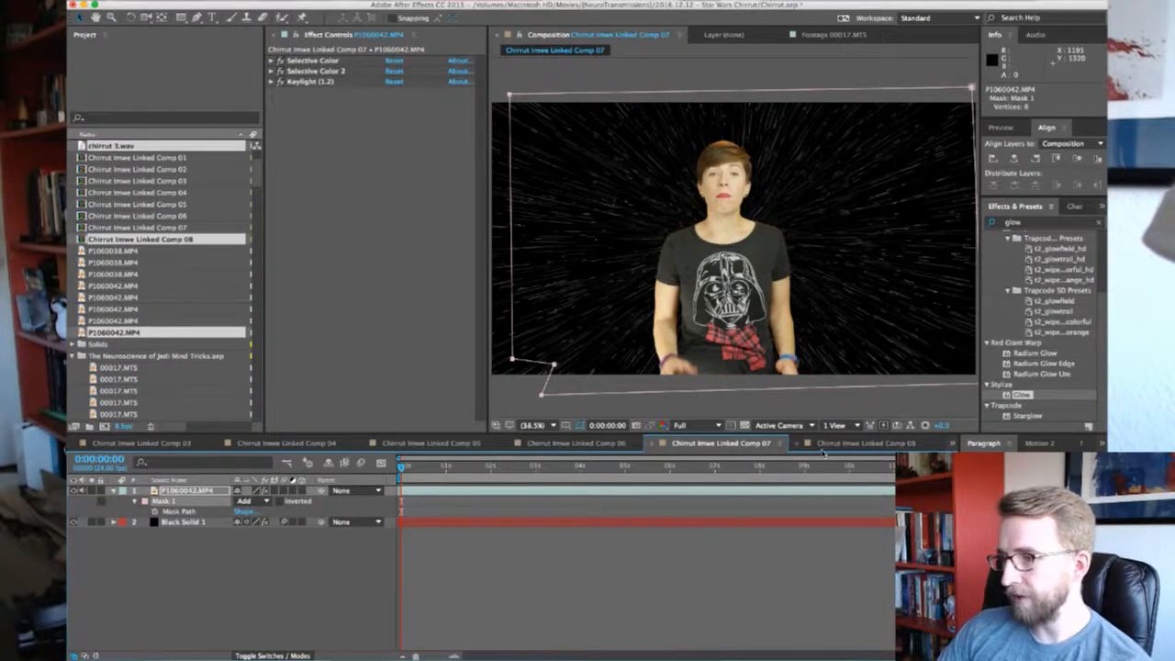
left_click(863, 443)
key("super+v")
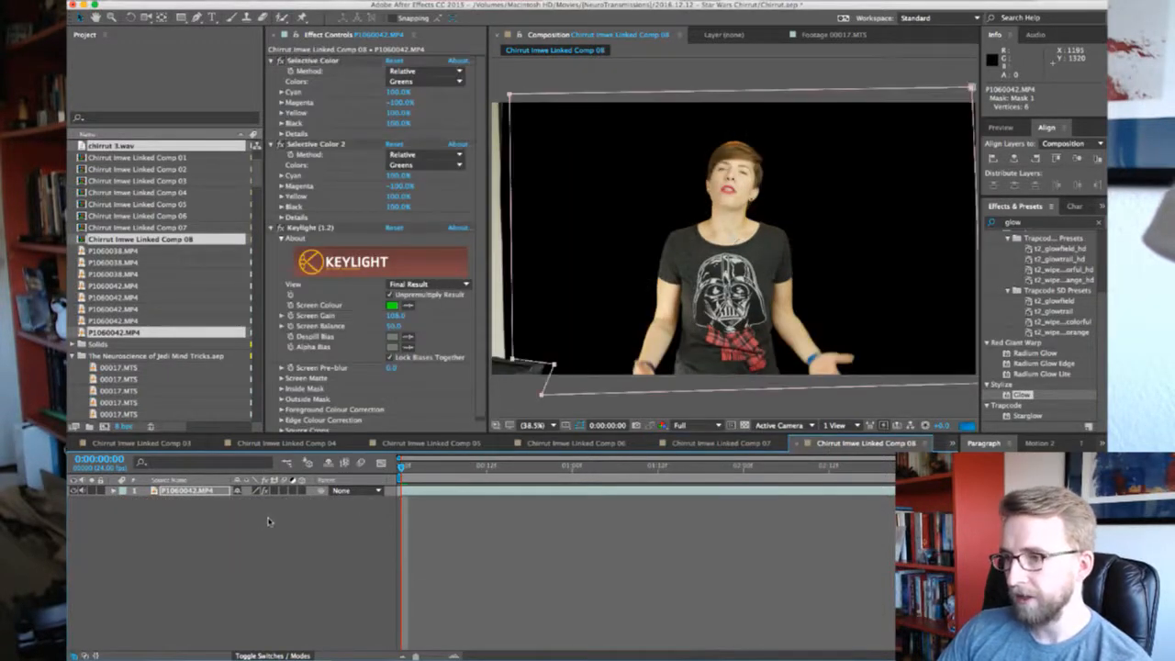
Copy the Black Solid 1 star layer from Linked Comp 07 into Linked Comp 08 beneath P1060042.MP4, and switch to Premiere Pro to save
left_click(735, 443)
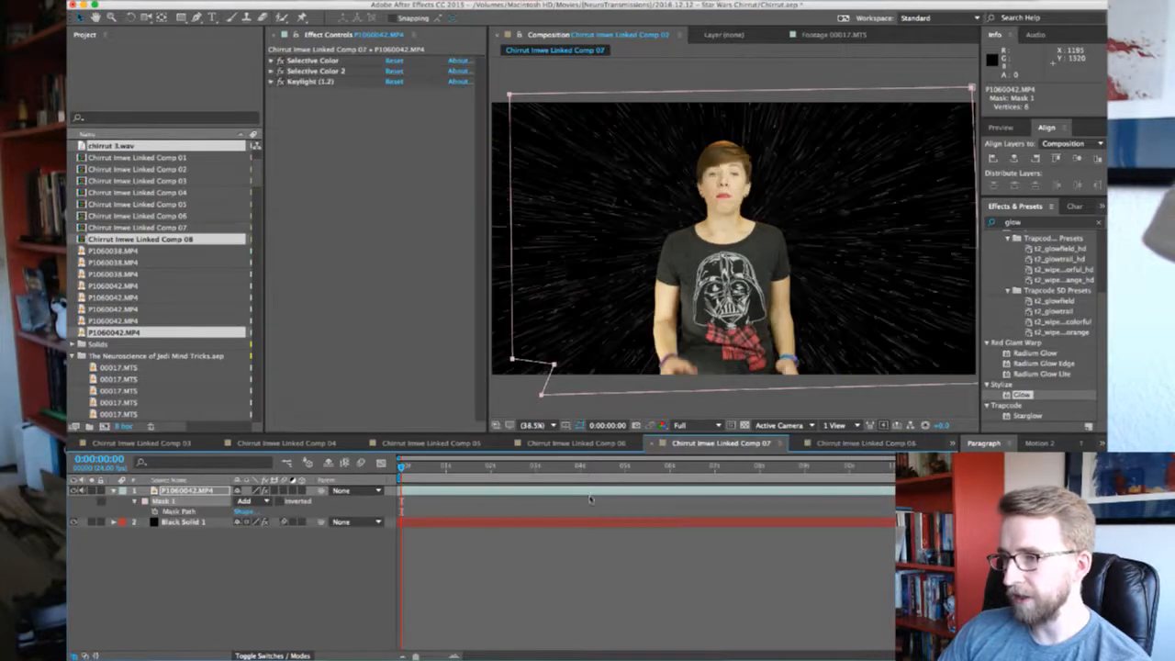
left_click(177, 522)
key("super+c")
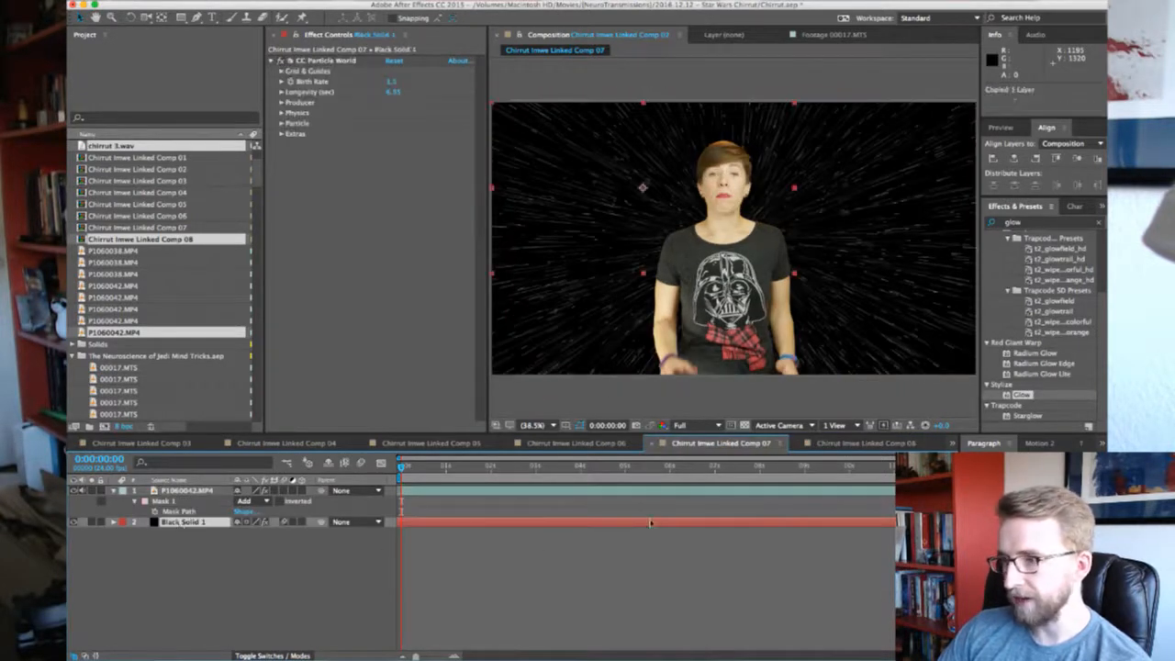
left_click(826, 442)
key("super+v")
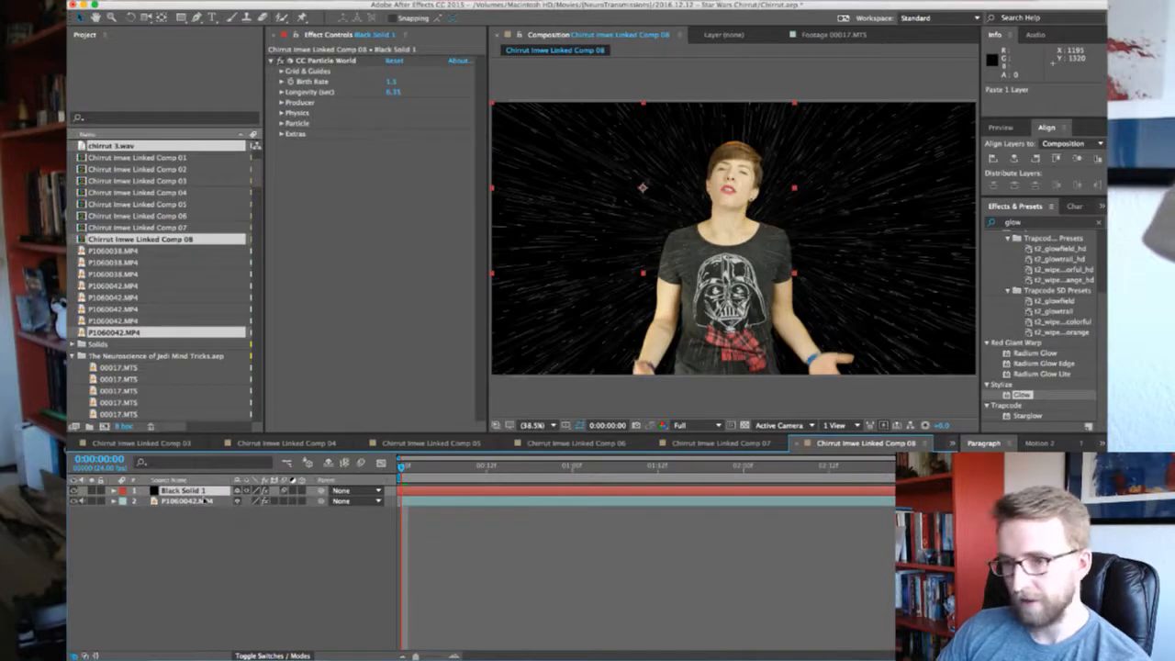
left_click_drag(196, 493, 193, 506)
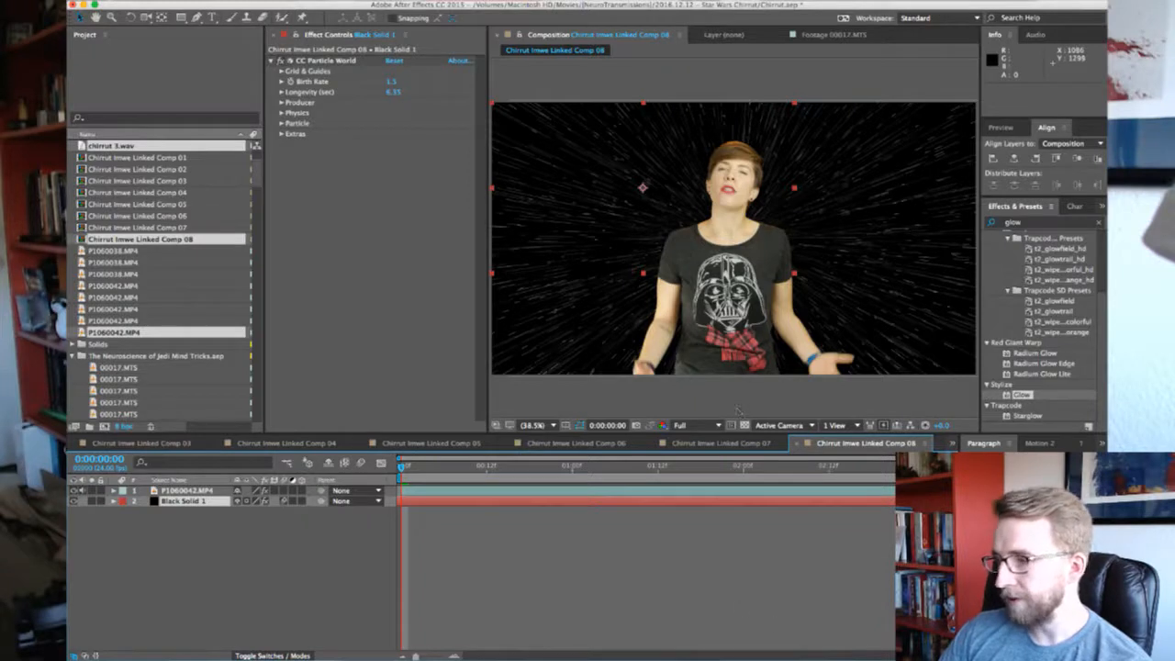
key("super+Tab")
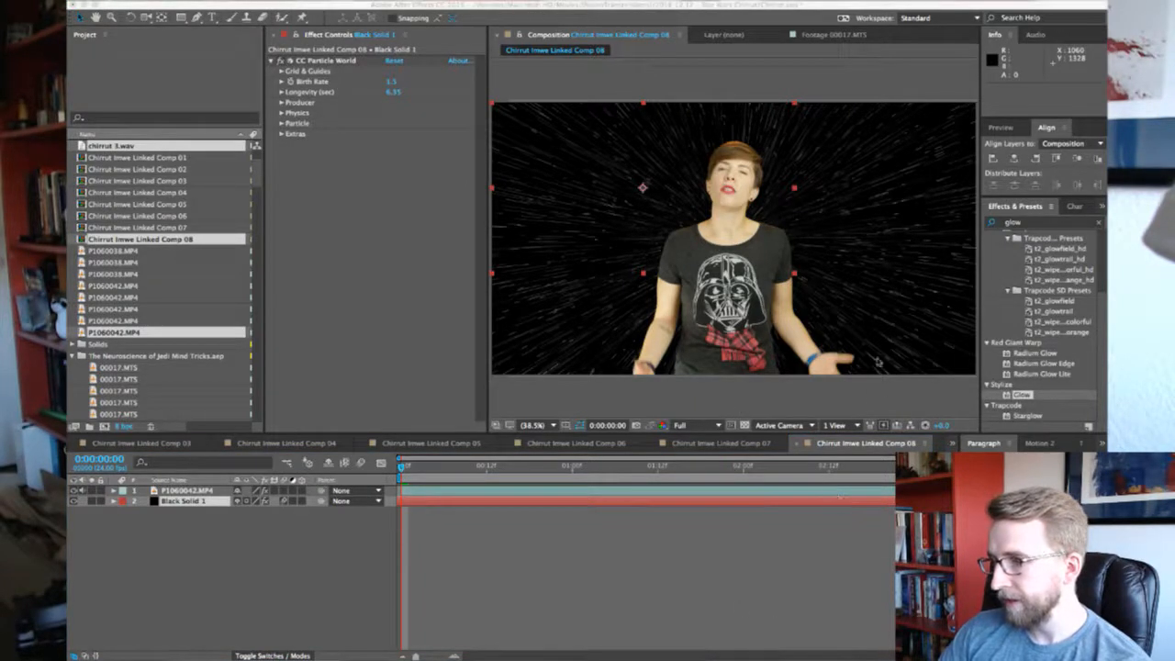
key("super+s")
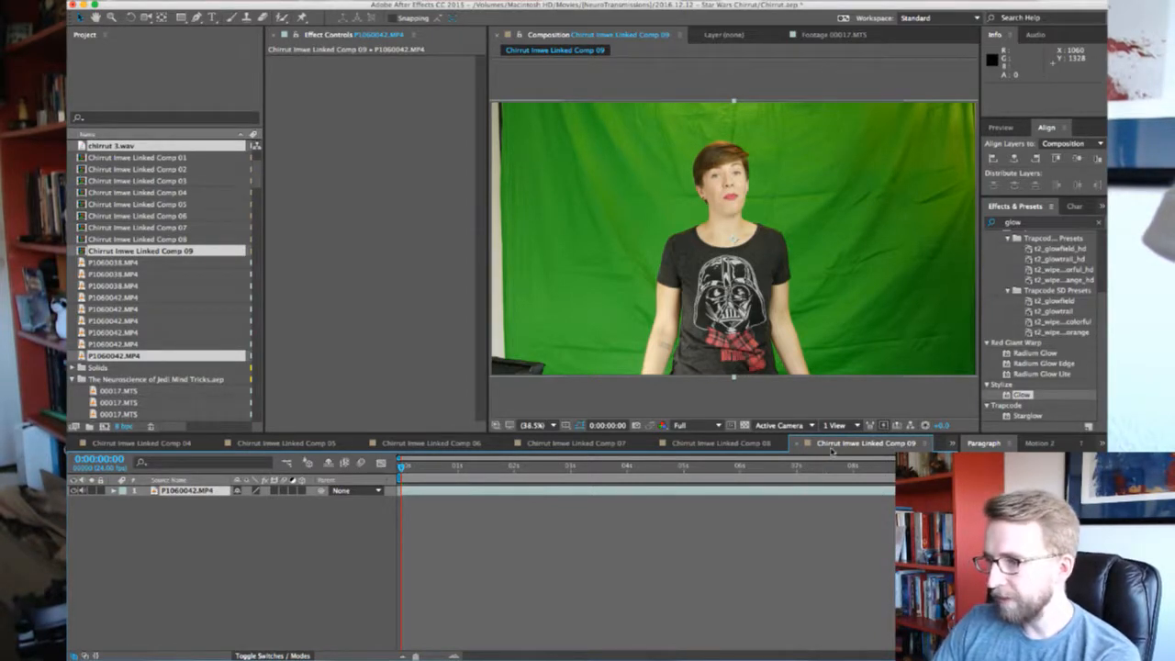
Copy Selective Color, Selective Color 2 and Keylight (1.2) from P1060042.MP4 in Linked Comp 08 onto P1060042.MP4 in Linked Comp 09
left_click(725, 444)
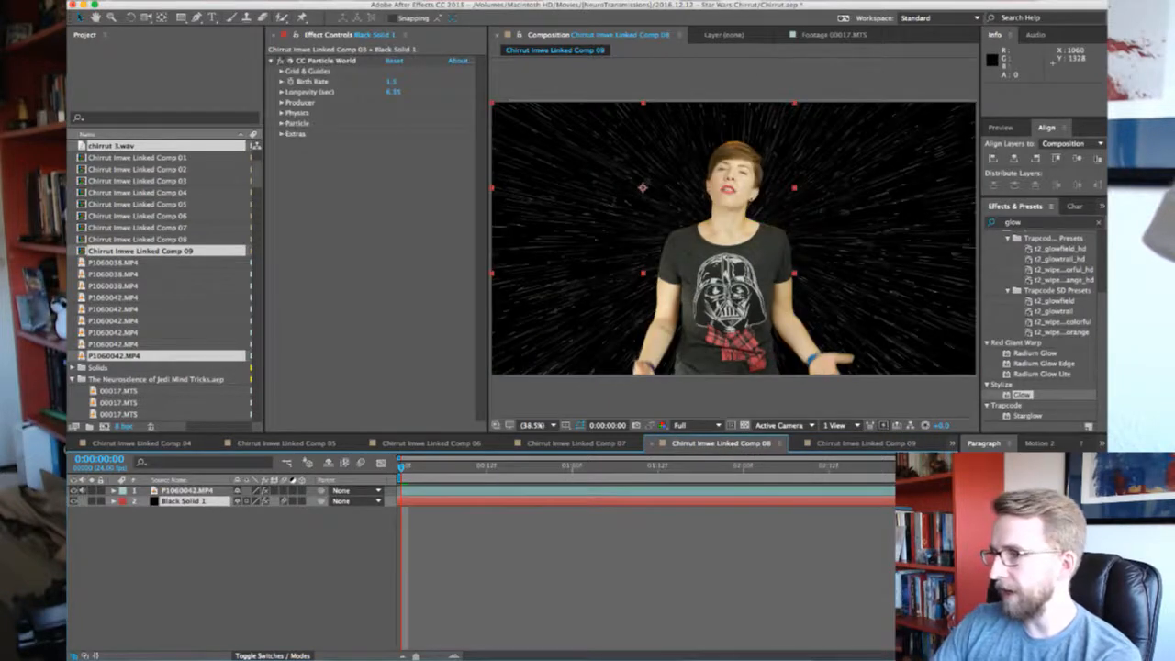
key("super+Tab")
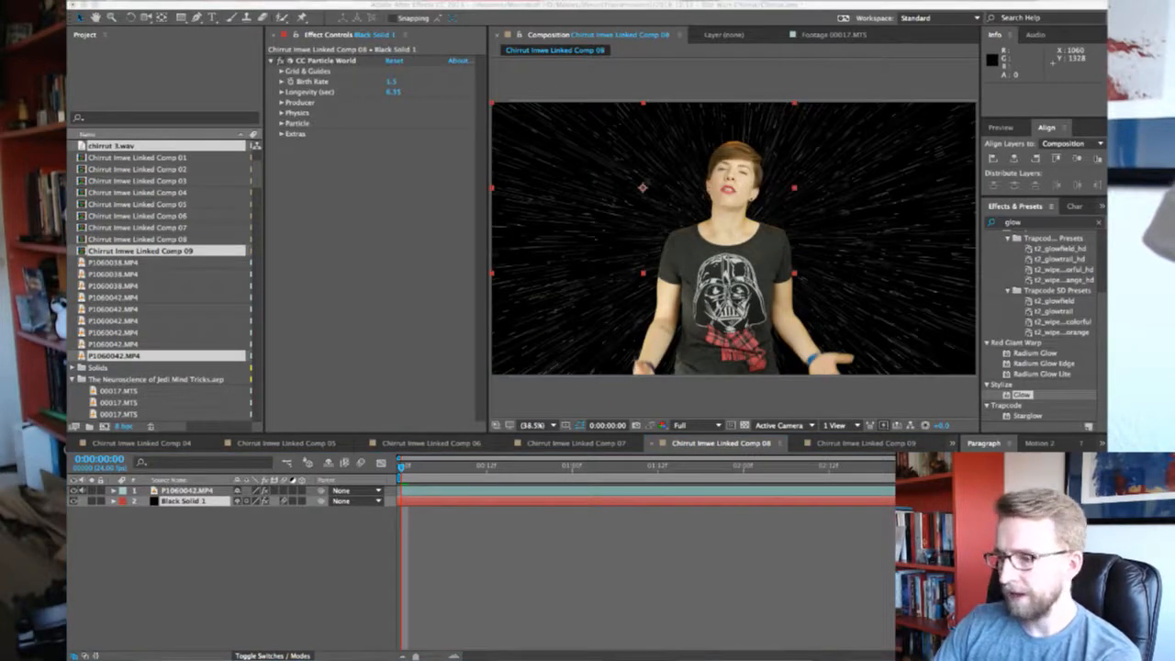
key("super+Tab")
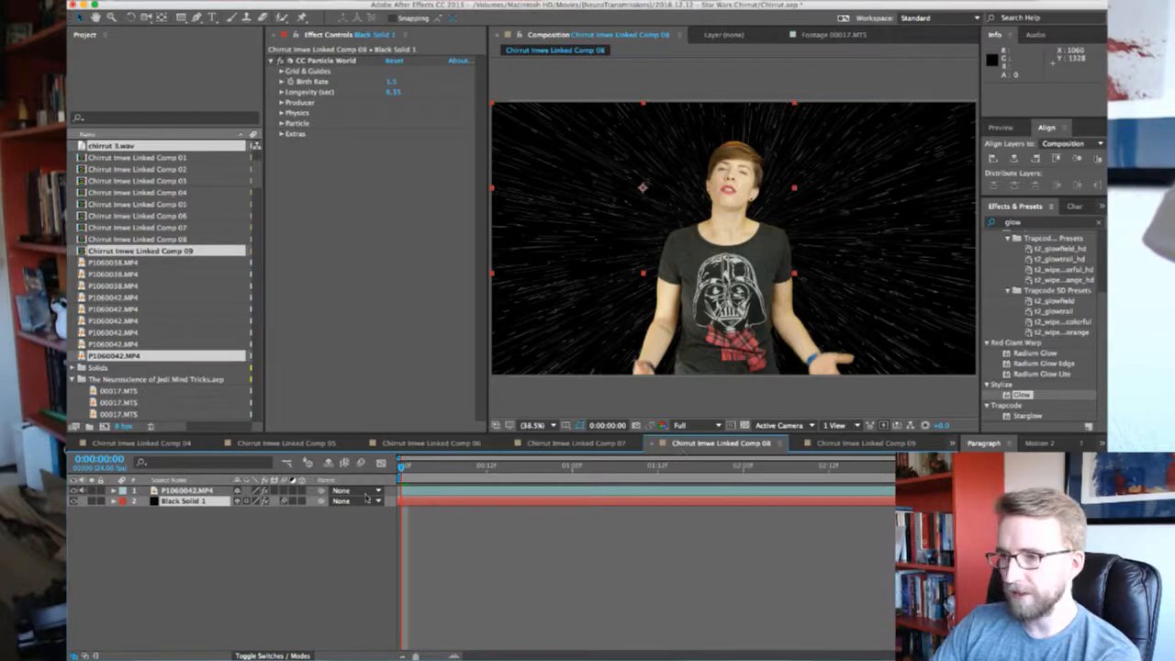
left_click(606, 444)
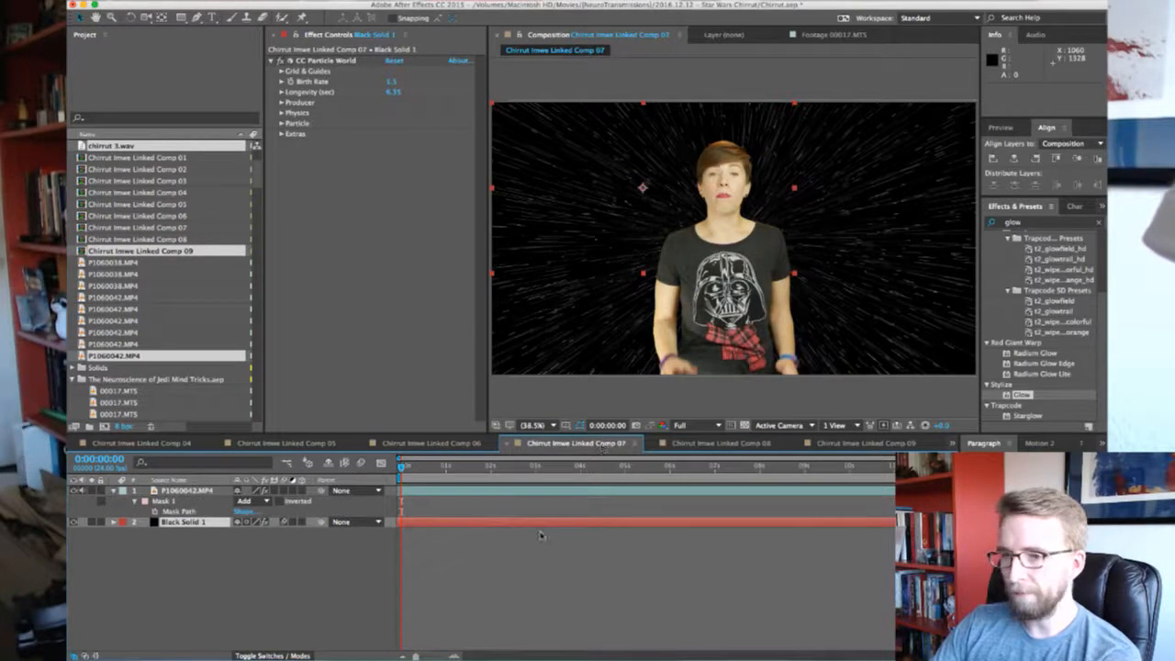
left_click(739, 442)
left_click(211, 492)
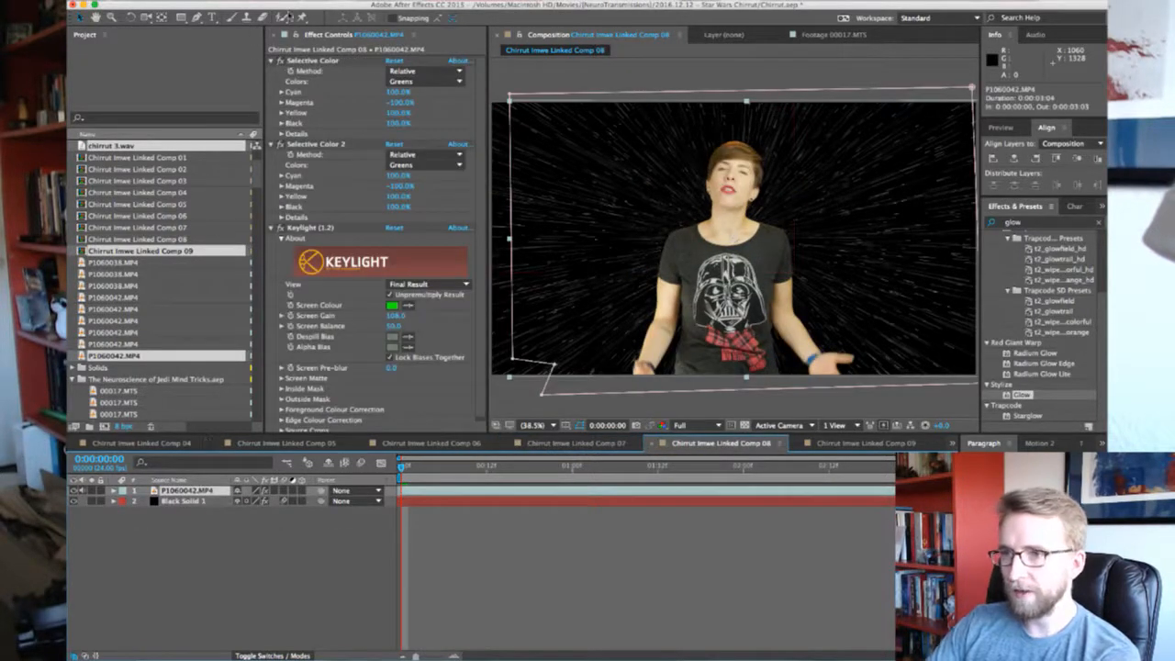
left_click(312, 61)
left_click(315, 227, "shift")
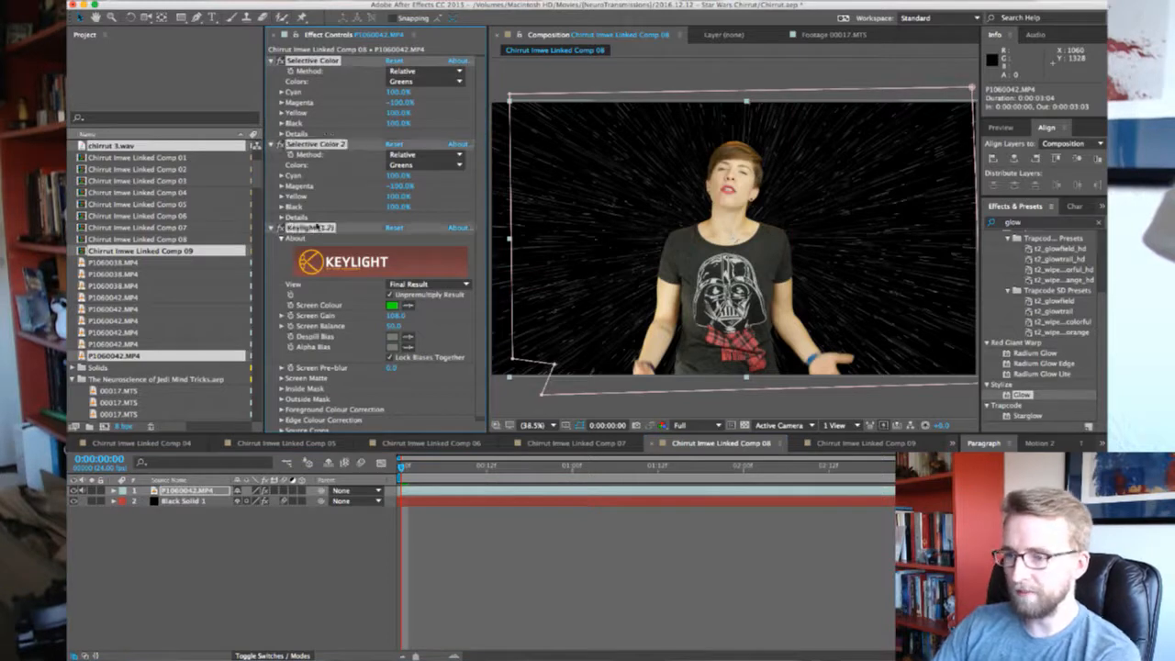
left_click(841, 445)
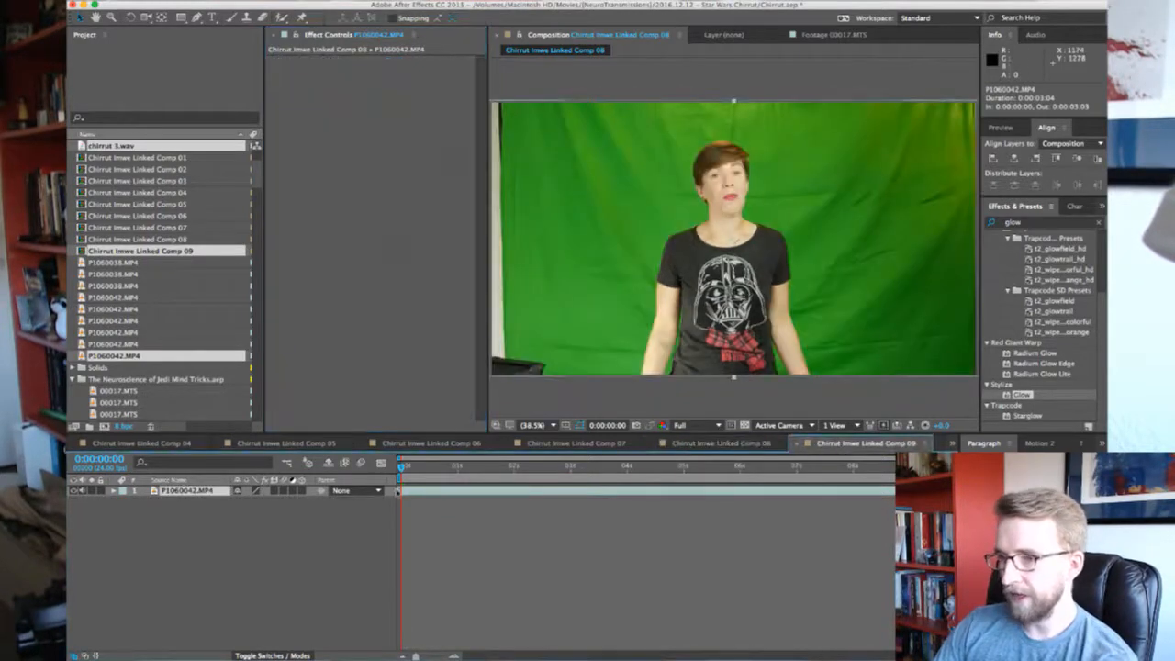
key("ctrl+v")
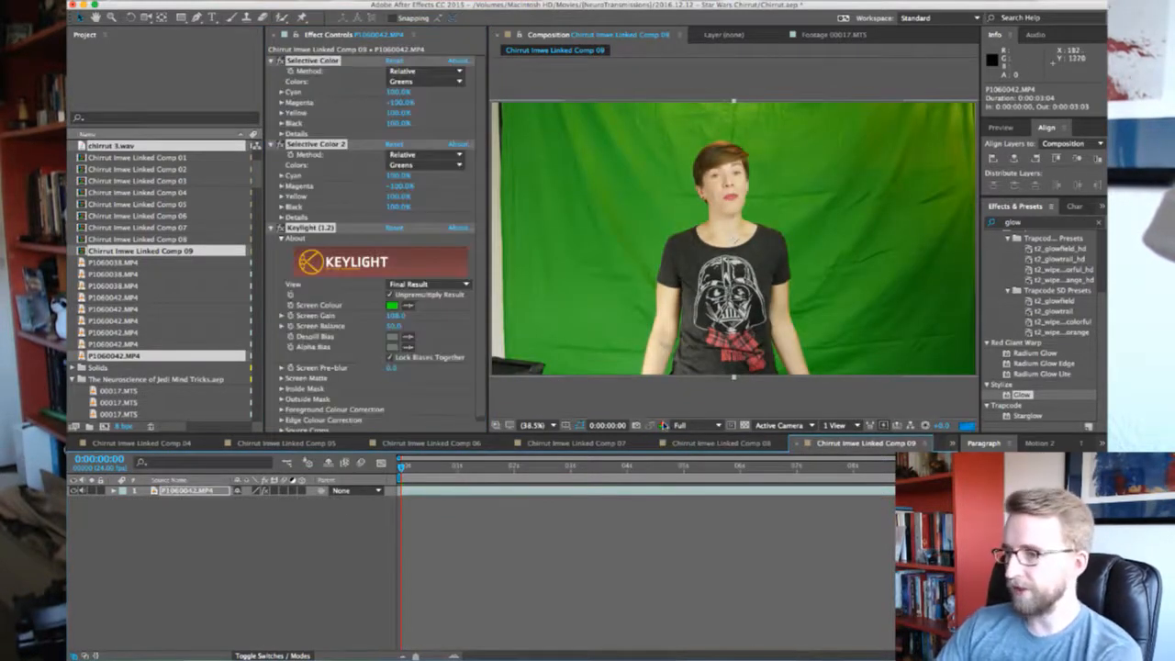
Copy Mask 1 from P1060042.MP4 in Linked Comp 08 onto P1060042.MP4 in Linked Comp 09
left_click(721, 444)
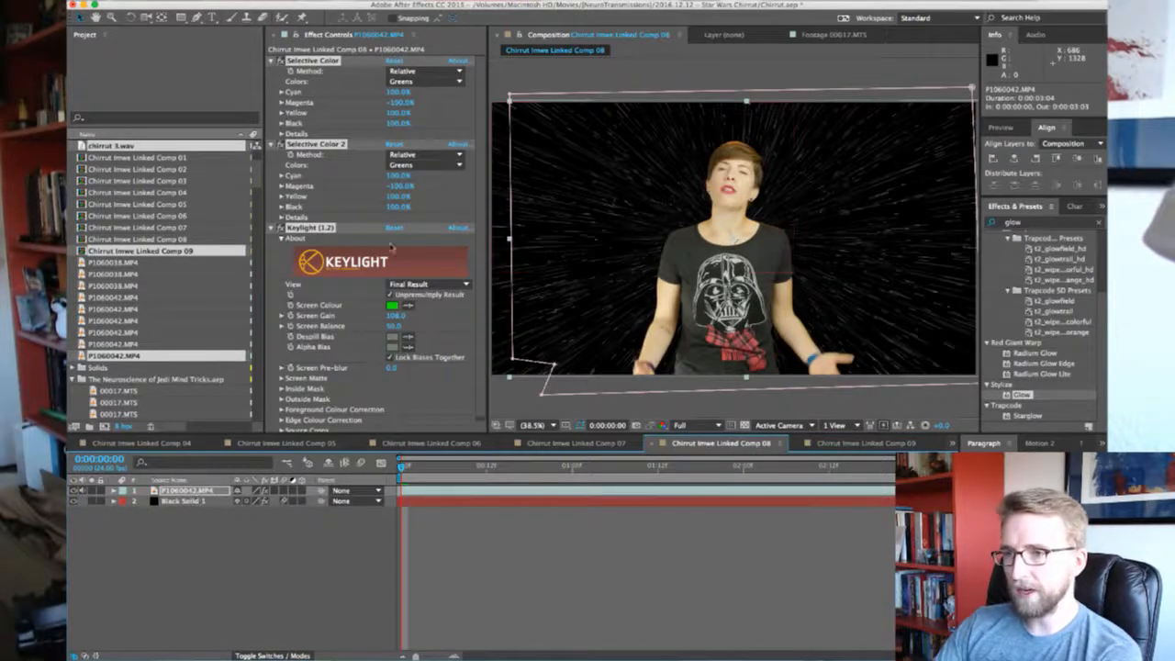
left_click(196, 493)
key("m")
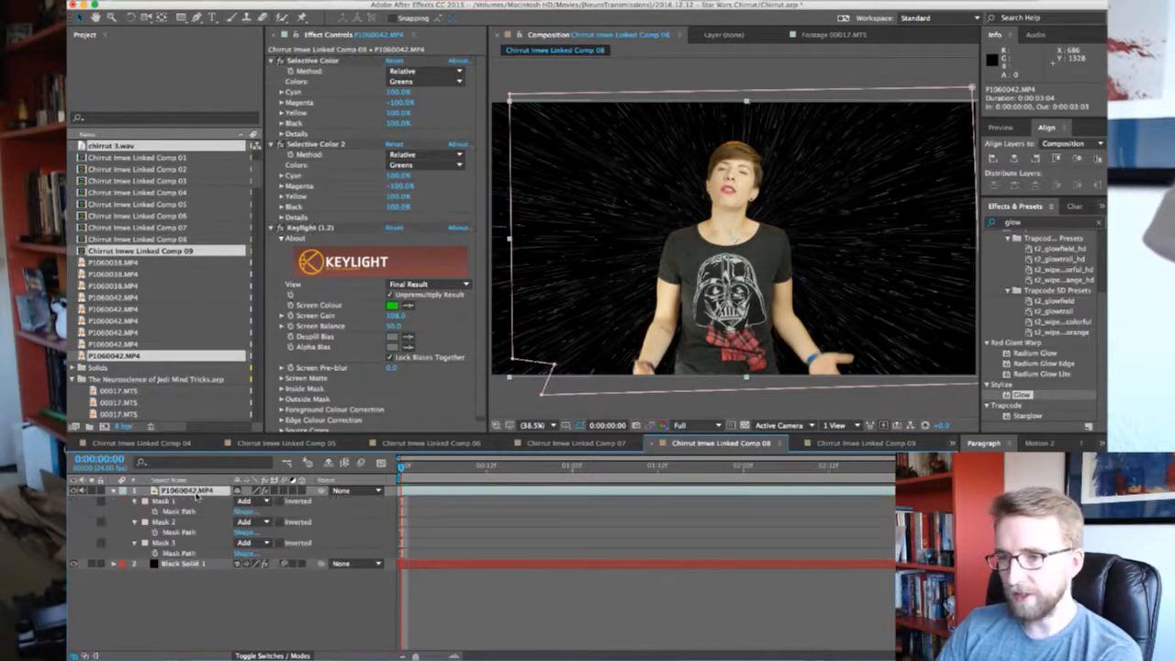
left_click(839, 444)
key("ctrl+v")
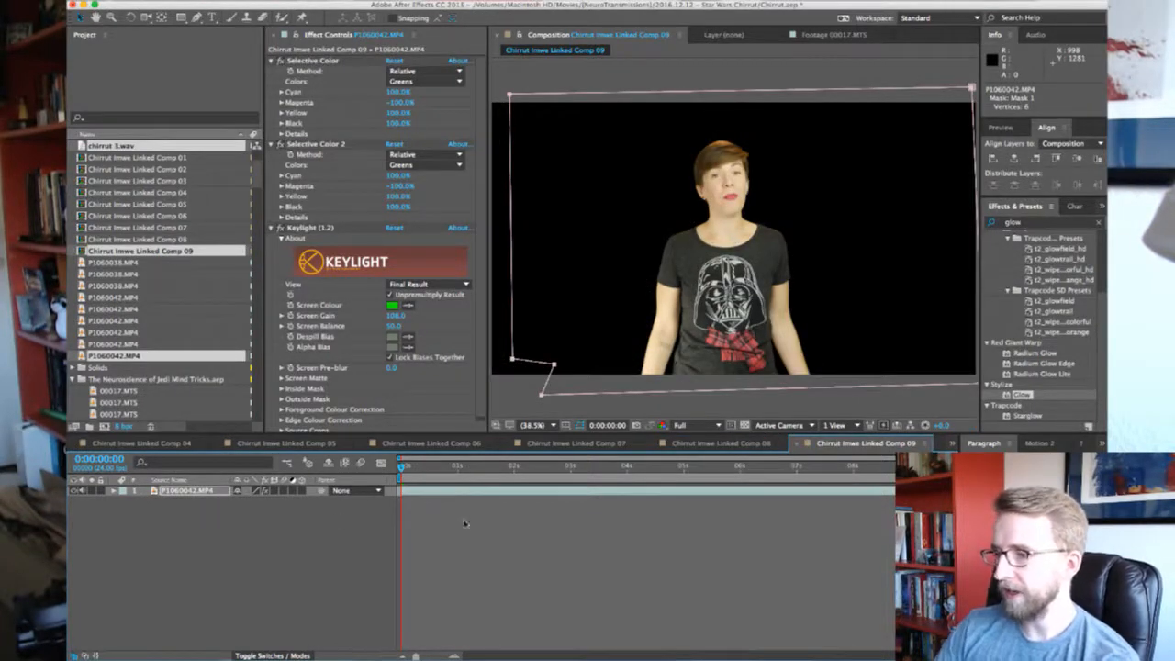
Copy the Black Solid 1 star layer from Linked Comp 08 into Linked Comp 09 beneath P1060042.MP4, and save the project
left_click(716, 445)
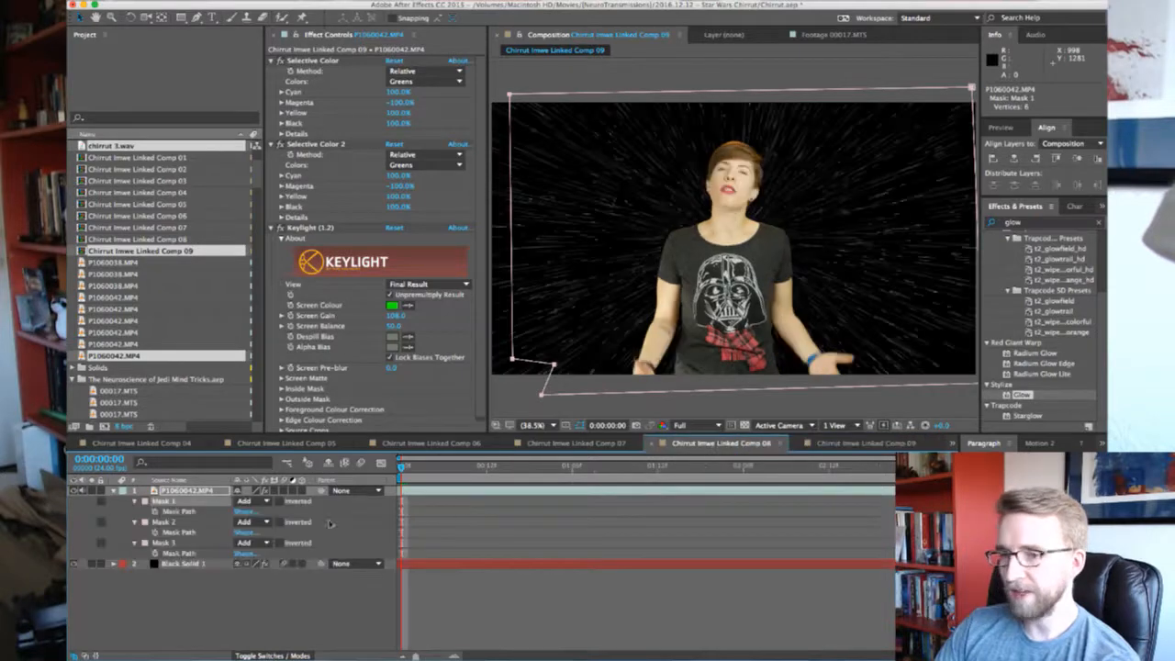
left_click(164, 563)
key("ctrl+c")
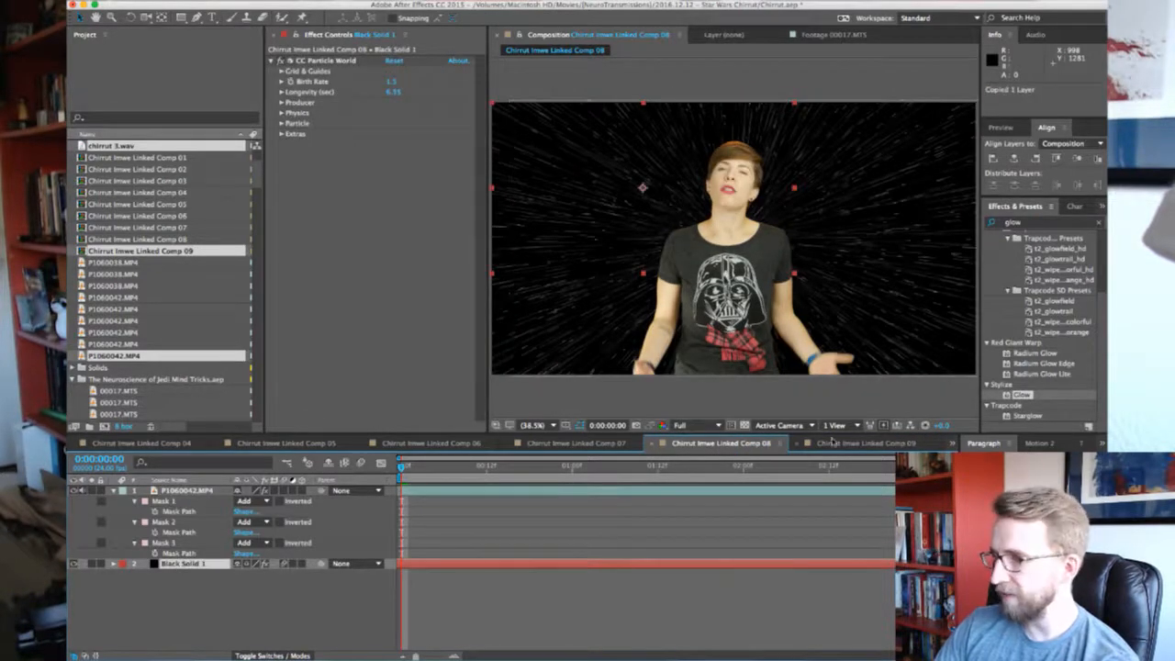
left_click(834, 444)
key("ctrl+v")
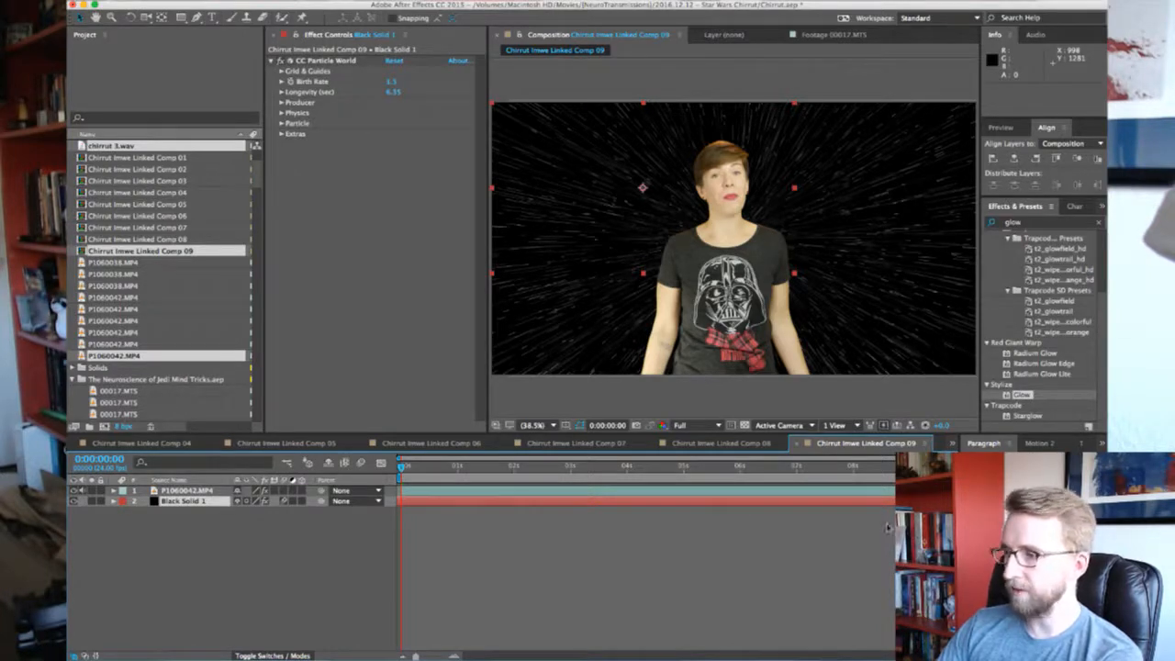
left_click(1091, 425)
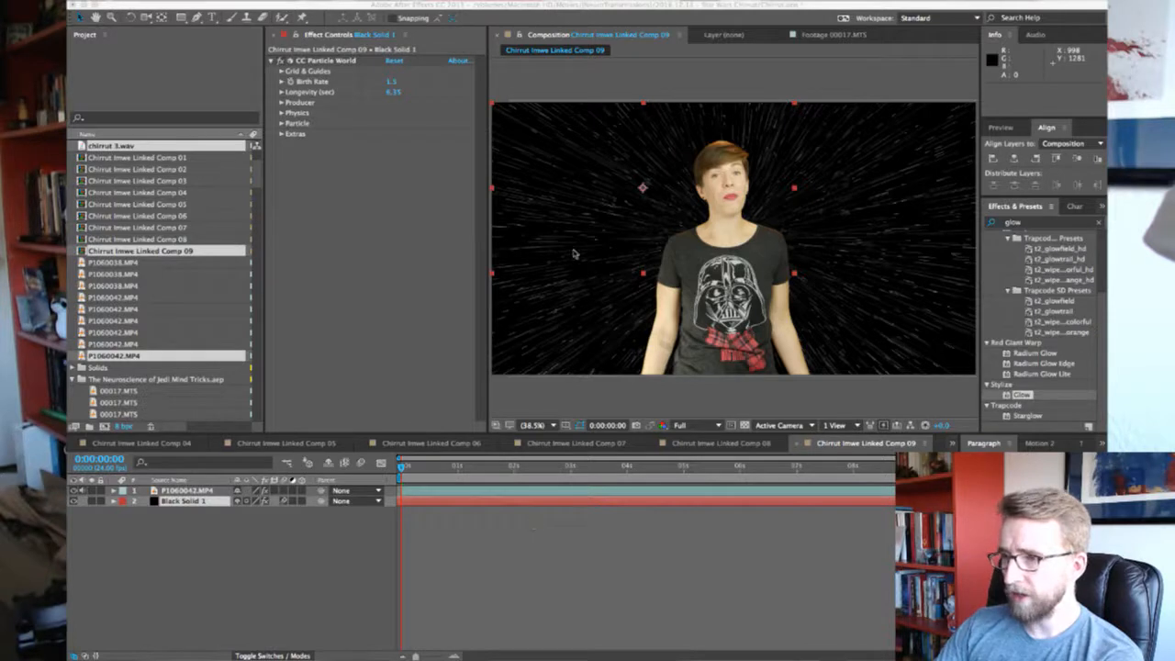
key("super+s")
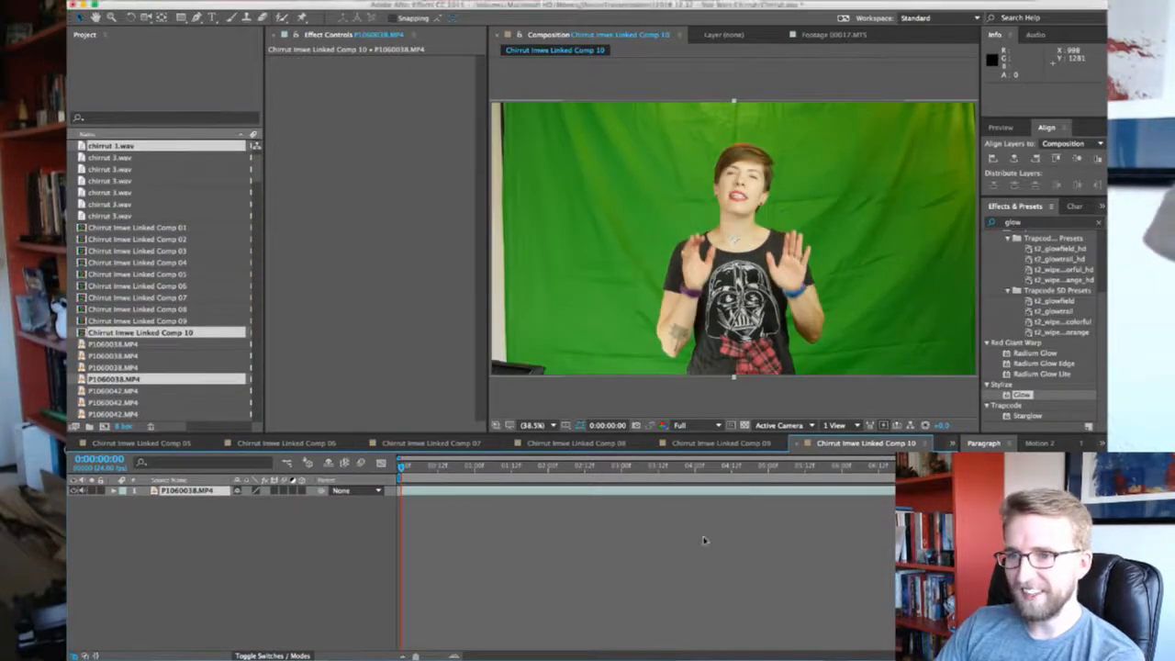
Copy Mask 1 from P1060042.MP4 in Linked Comp 09 onto P1060038.MP4 in Linked Comp 10
left_click(717, 444)
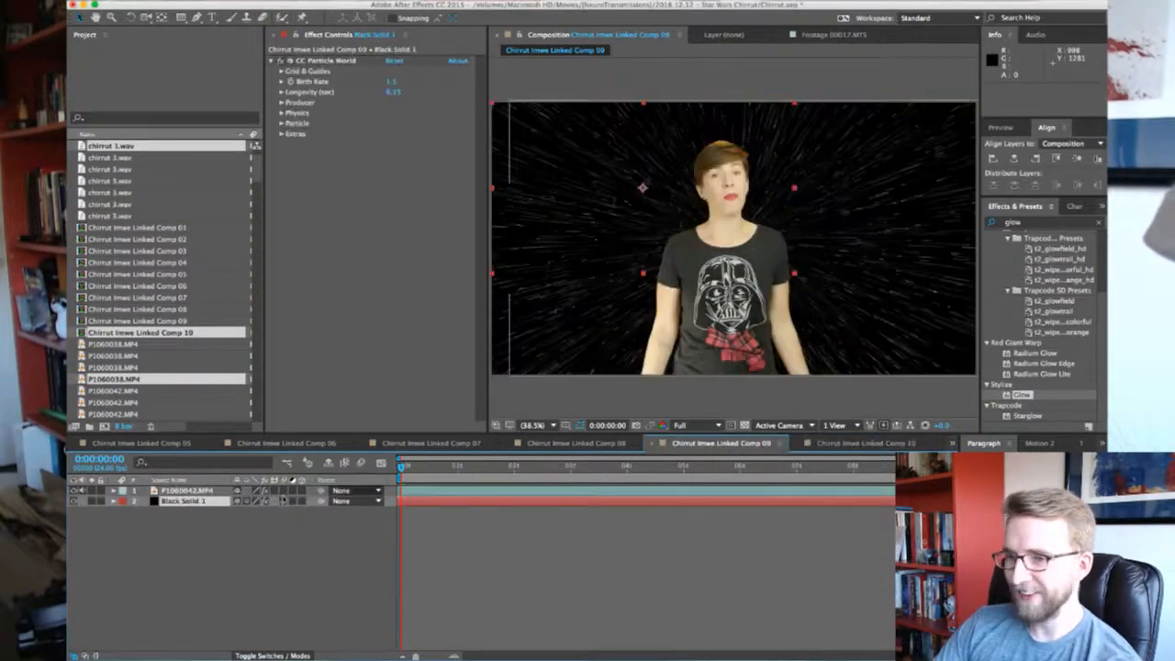
left_click(186, 491)
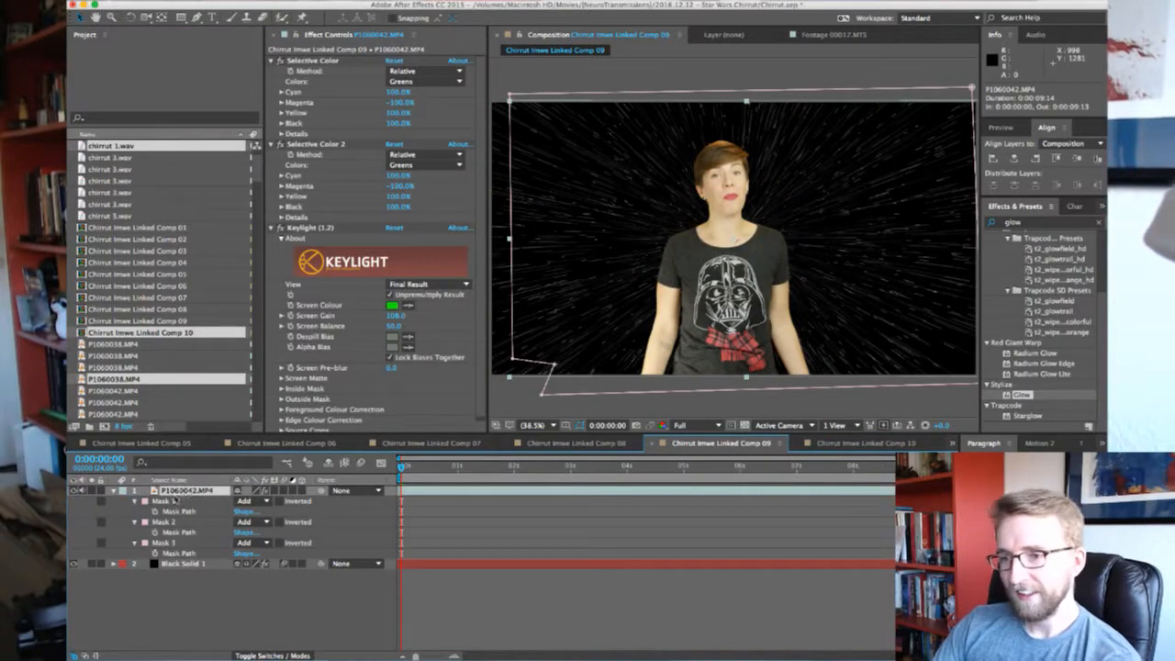
left_click(170, 501)
left_click(839, 445)
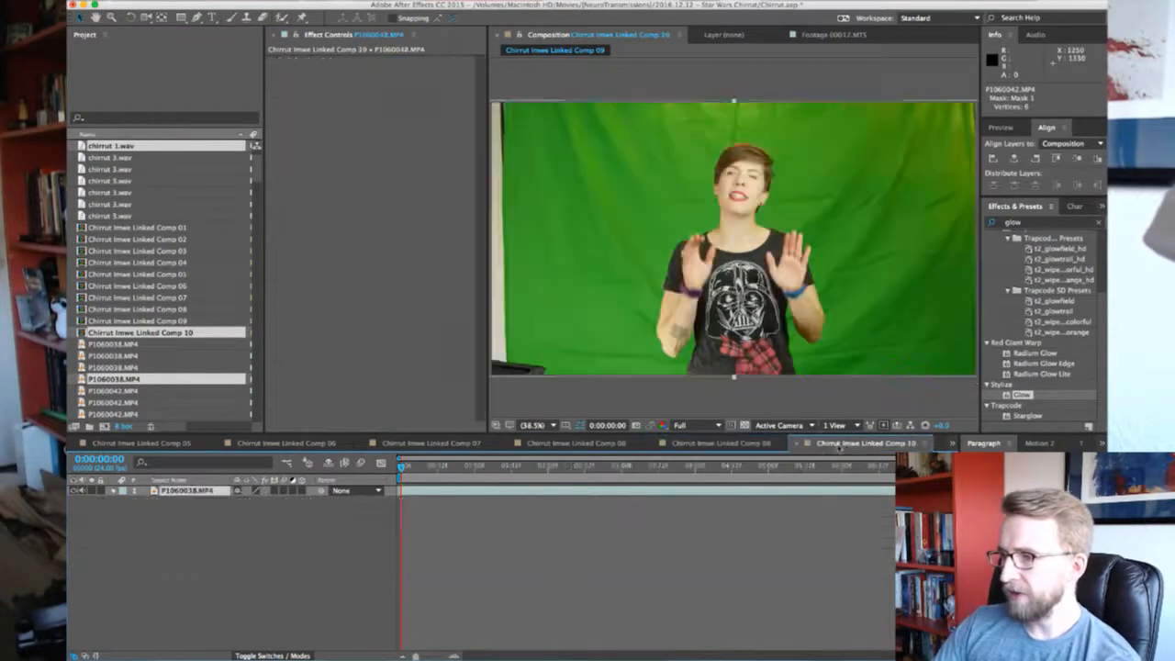
key("ctrl+v")
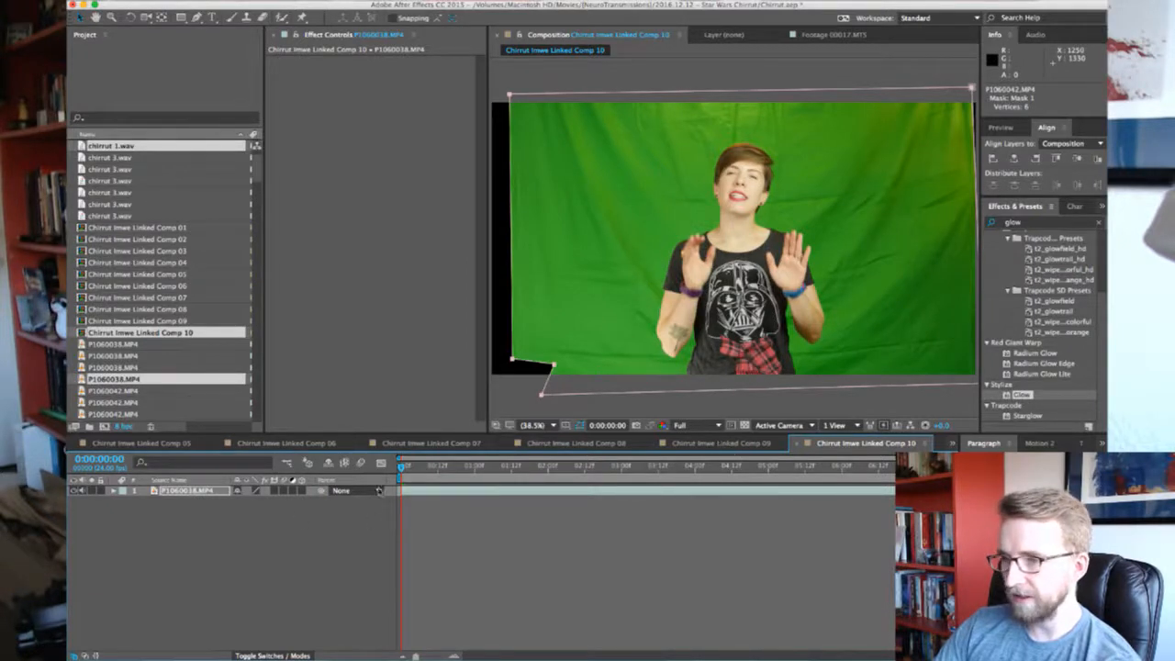
Copy Selective Color, Selective Color 2 and Keylight (1.2) from P1060042.MP4 in Linked Comp 09 onto P1060038.MP4 in Linked Comp 10
left_click(732, 445)
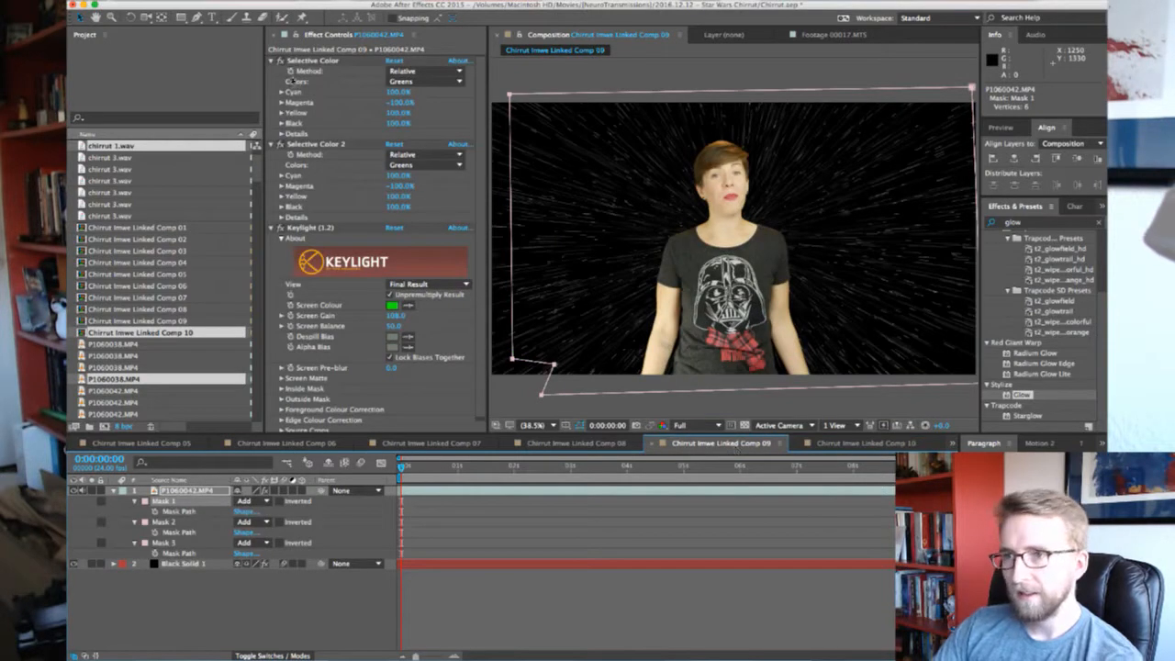
left_click(272, 144)
left_click(272, 62)
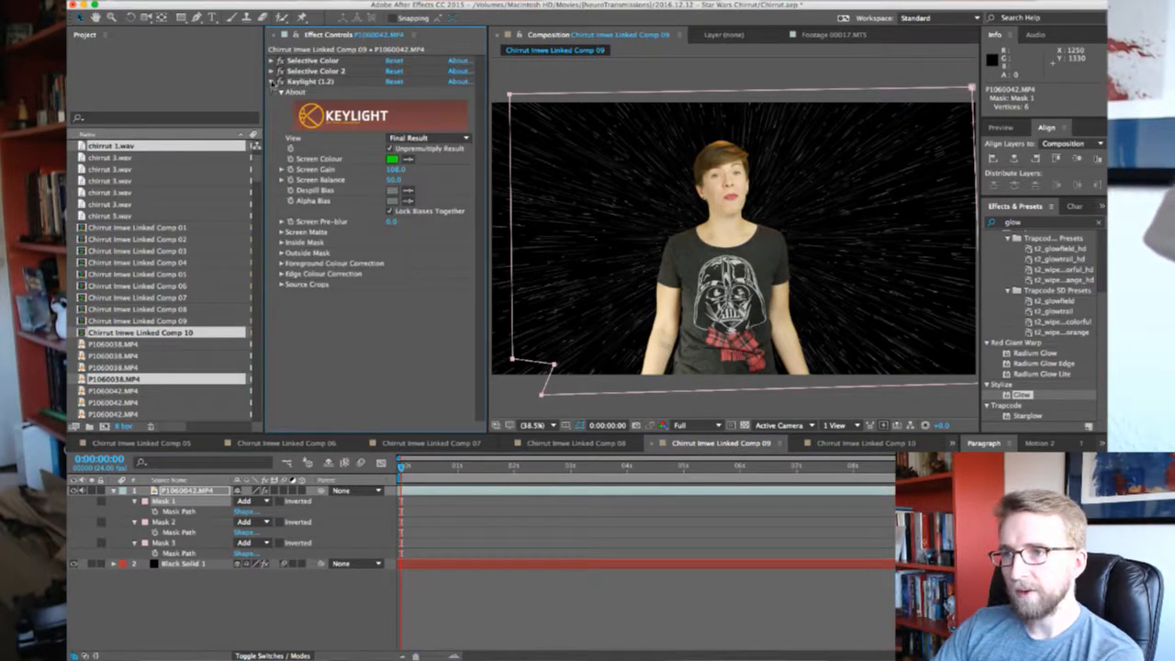
left_click(272, 81)
left_click(307, 60)
left_click(307, 81, "shift")
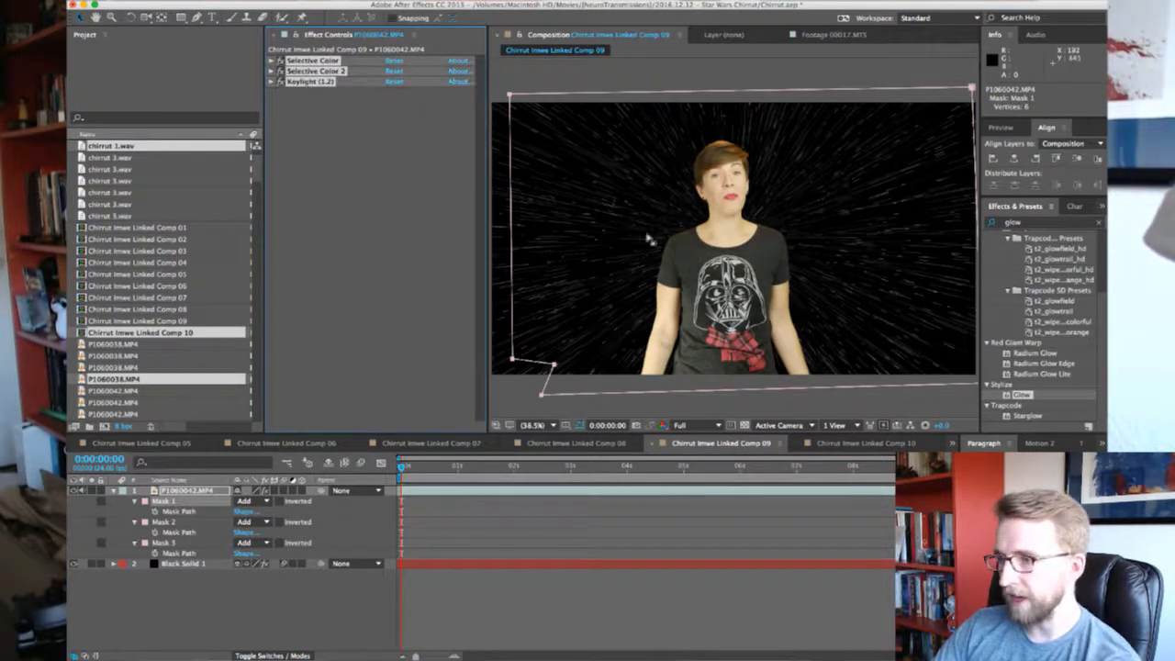
left_click(824, 445)
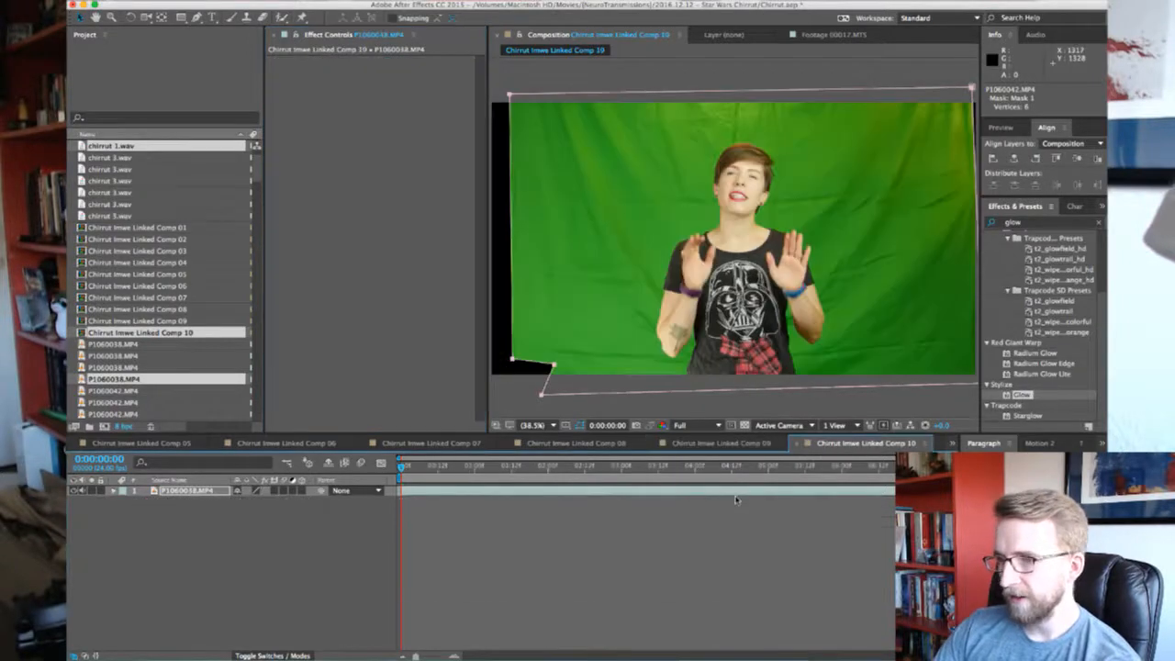
key("super+v")
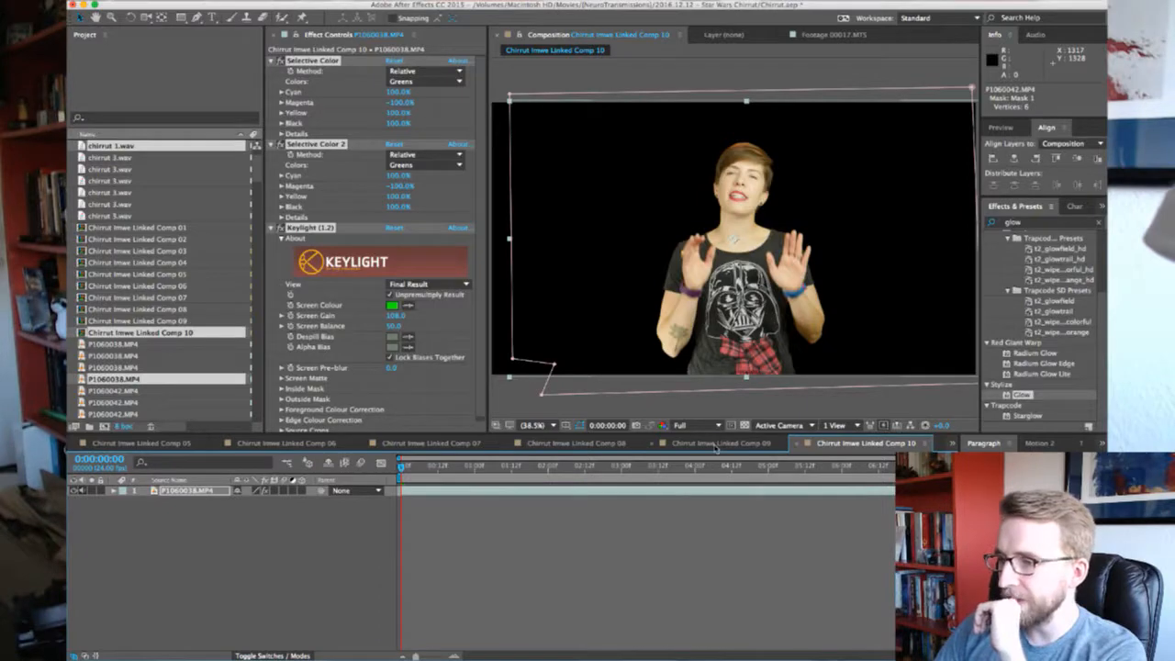
Copy the Black Solid 1 star layer from Linked Comp 07 into Linked Comp 10 beneath P1060038.MP4, and save the project
left_click(439, 445)
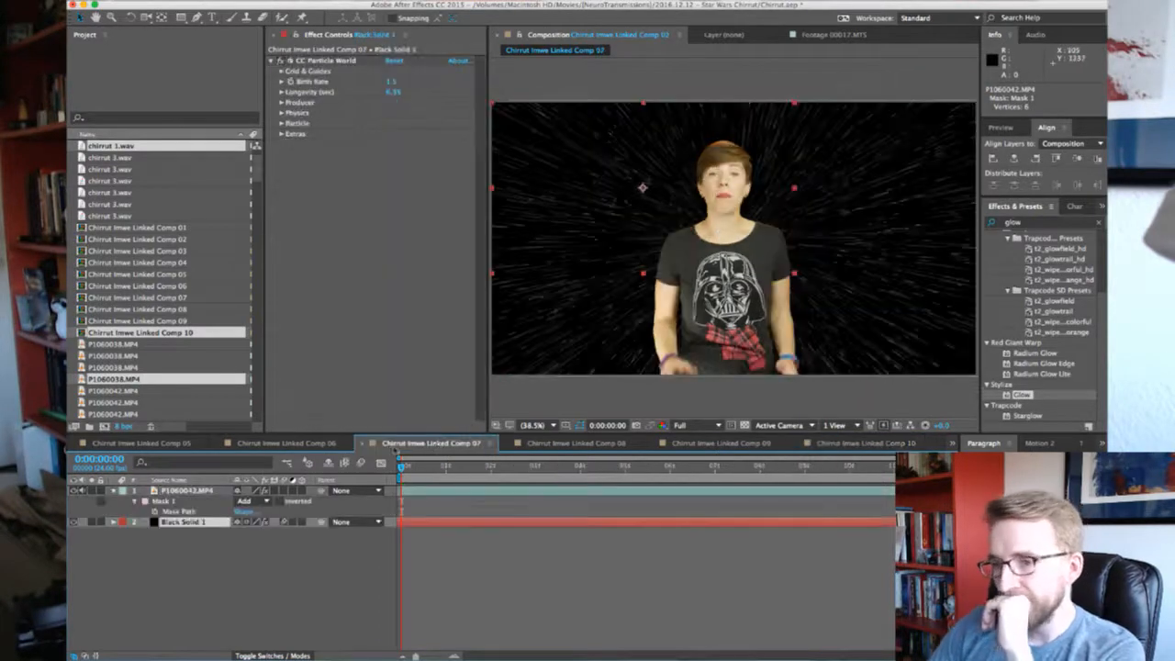
key("super+c")
left_click(872, 444)
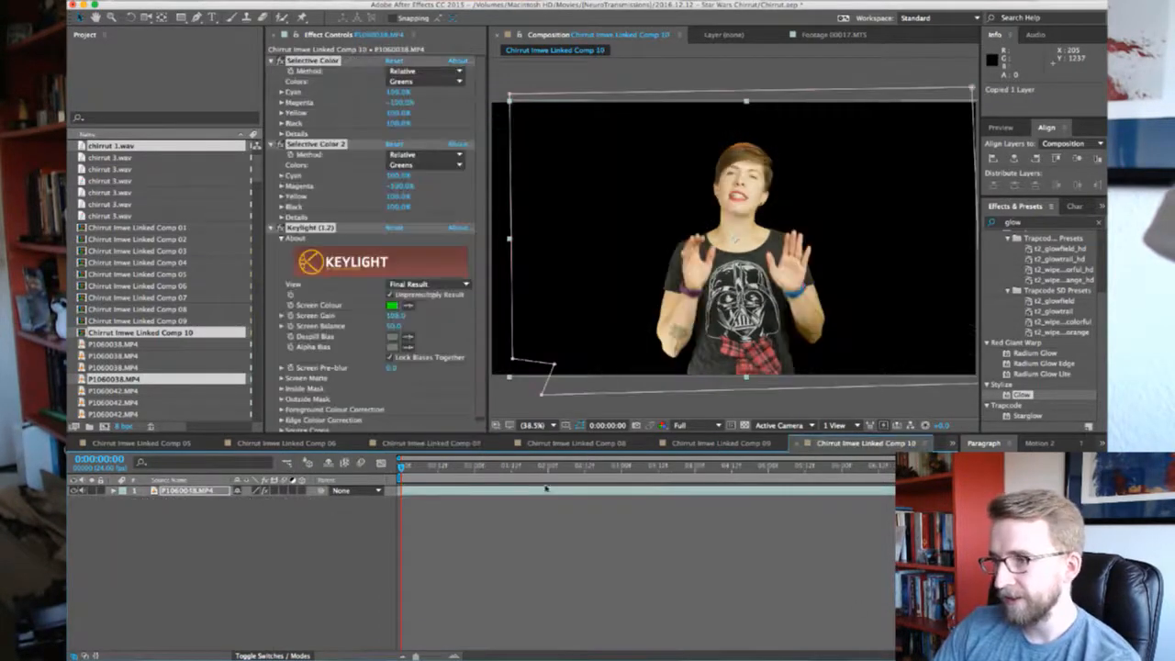
key("super+v")
left_click_drag(183, 493, 184, 509)
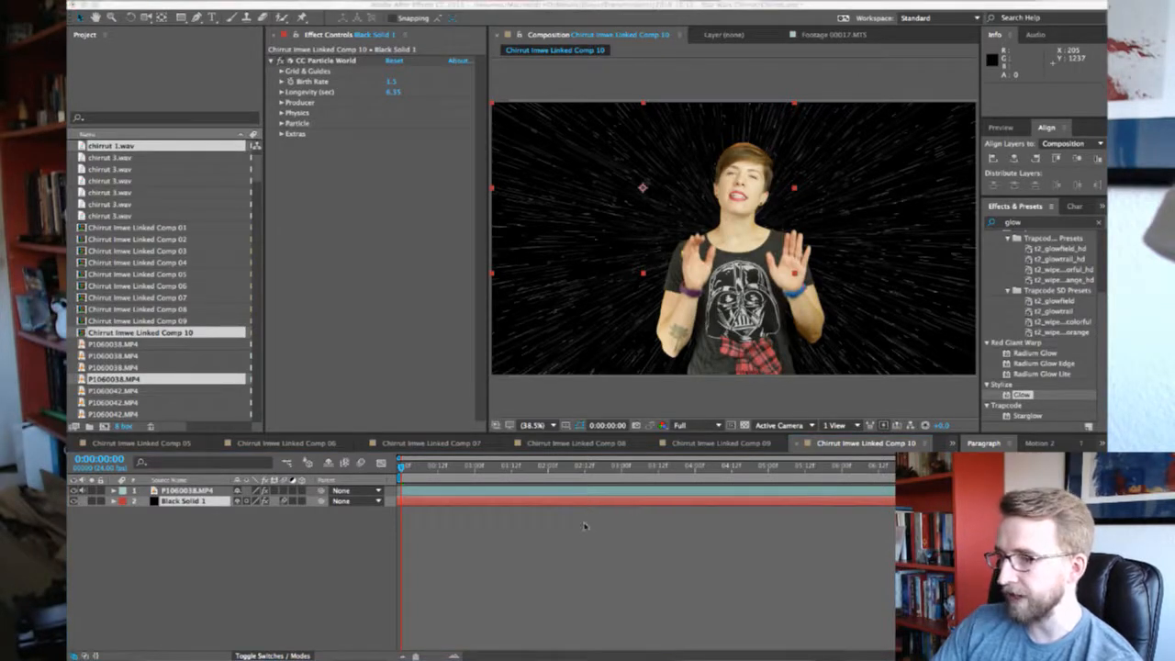
key("super+s")
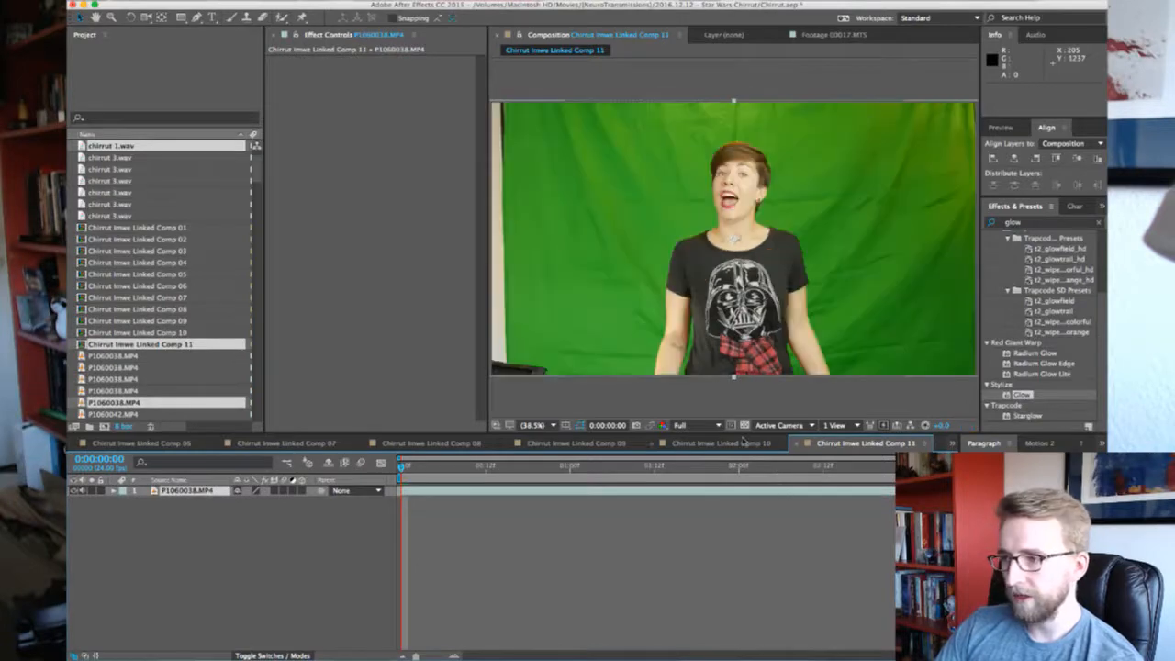
Copy Selective Color, Selective Color 2 and Keylight (1.2) from P1060038.MP4 in Linked Comp 10 onto P1060038.MP4 in Linked Comp 11
left_click(744, 442)
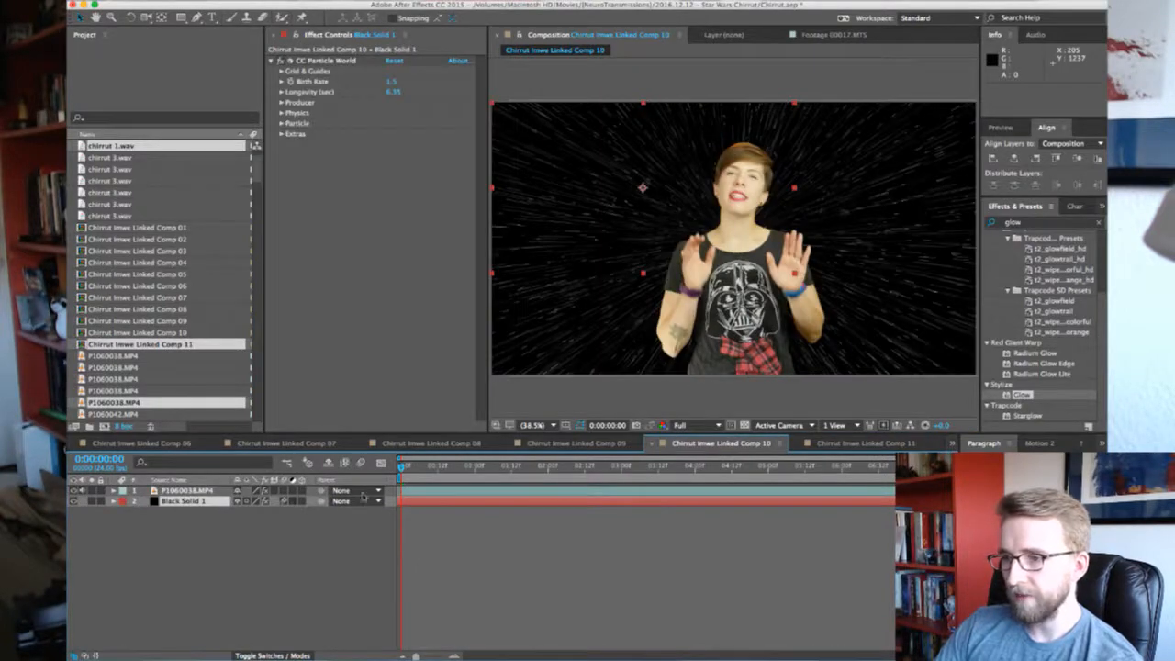
left_click(197, 492)
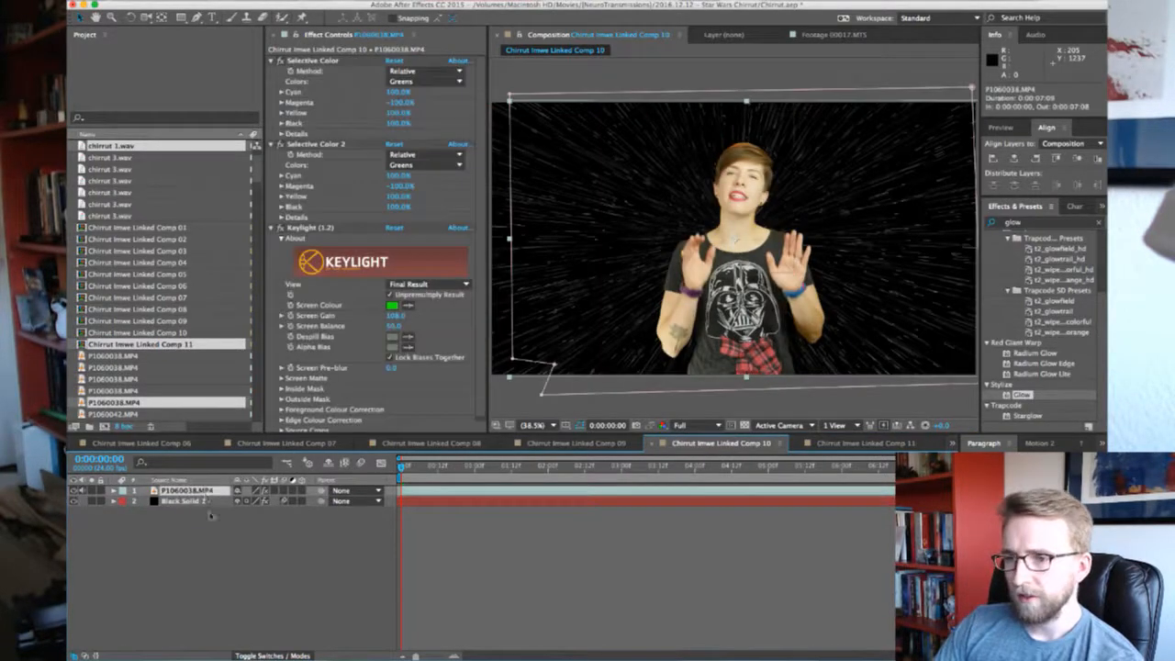
left_click(271, 61)
left_click(272, 71)
left_click(271, 81)
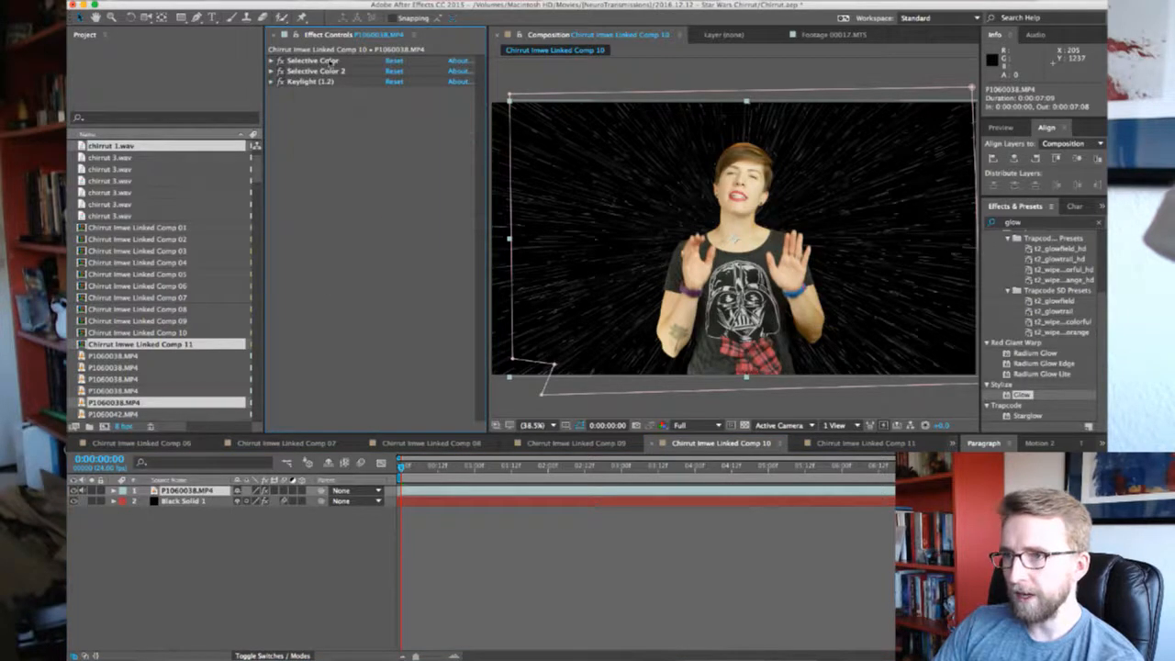
left_click(331, 60)
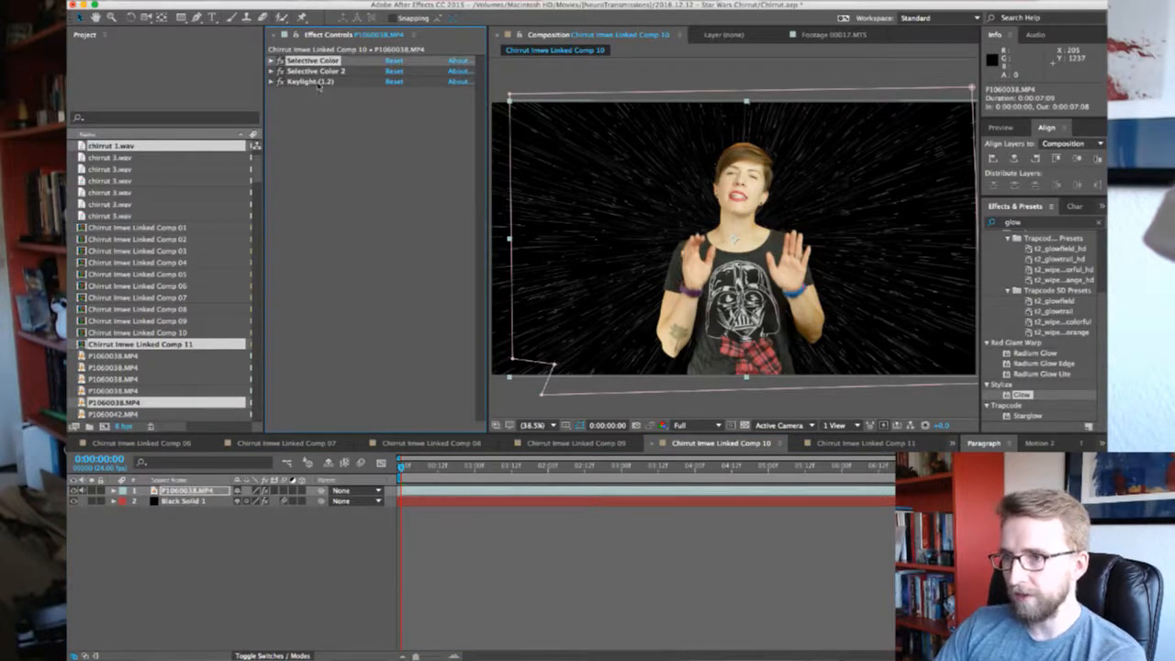
left_click(310, 82, "shift")
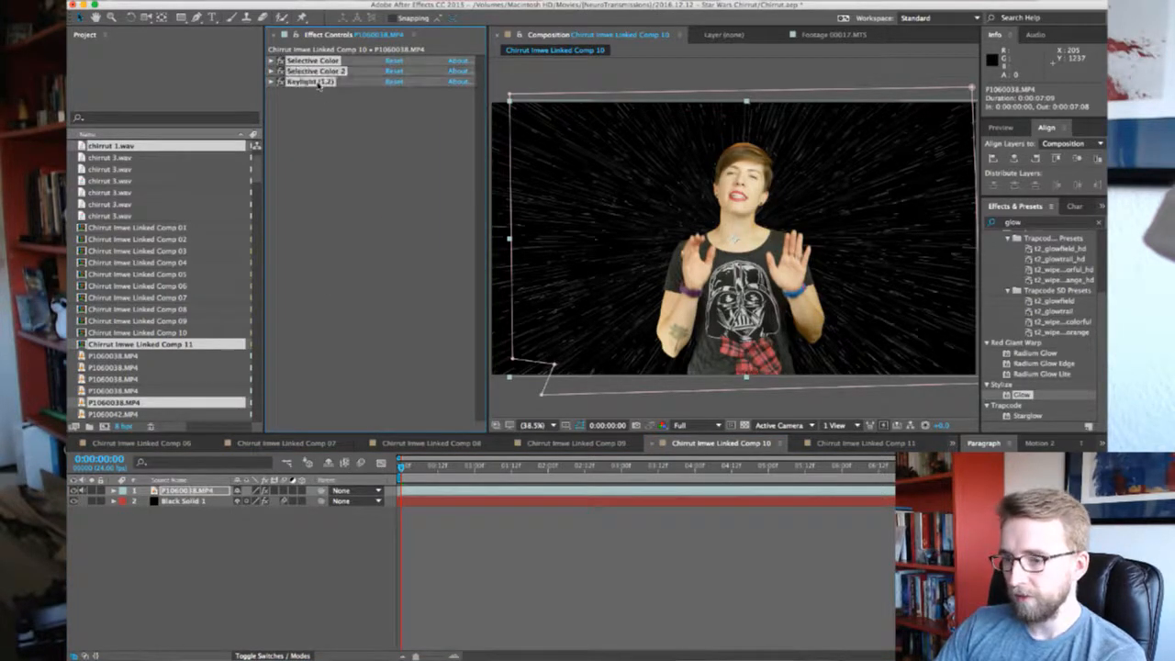
left_click(839, 447)
key("super+v")
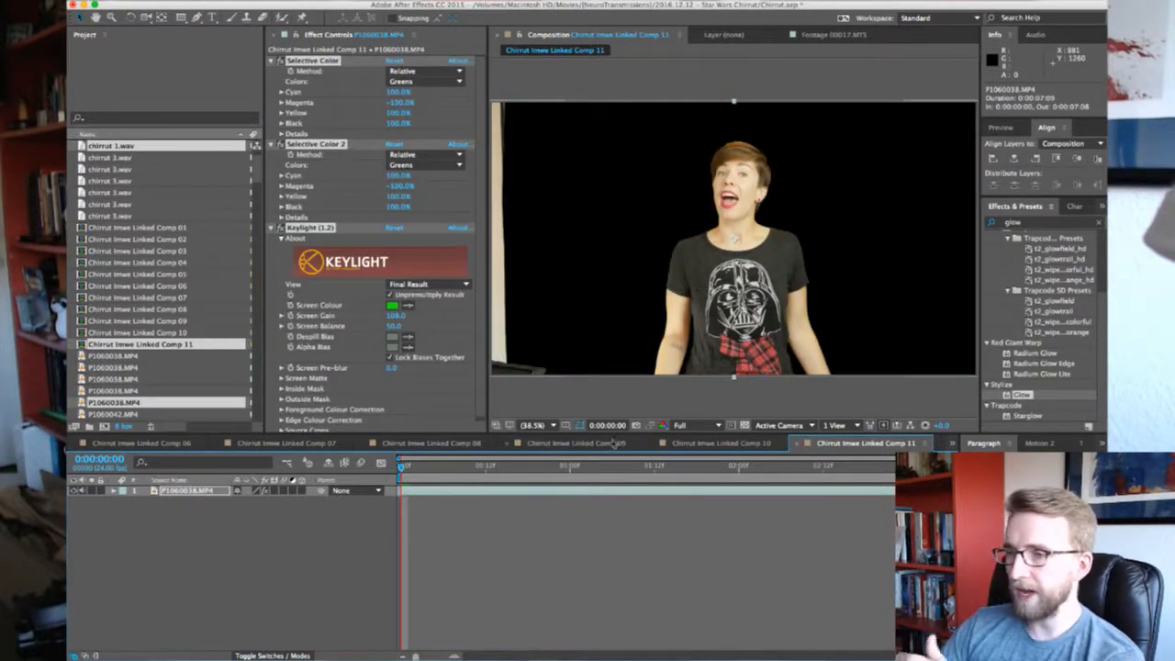
Copy Mask 1 from P1060038.MP4 in Linked Comp 10 onto P1060038.MP4 in Linked Comp 11
left_click(692, 443)
key("m")
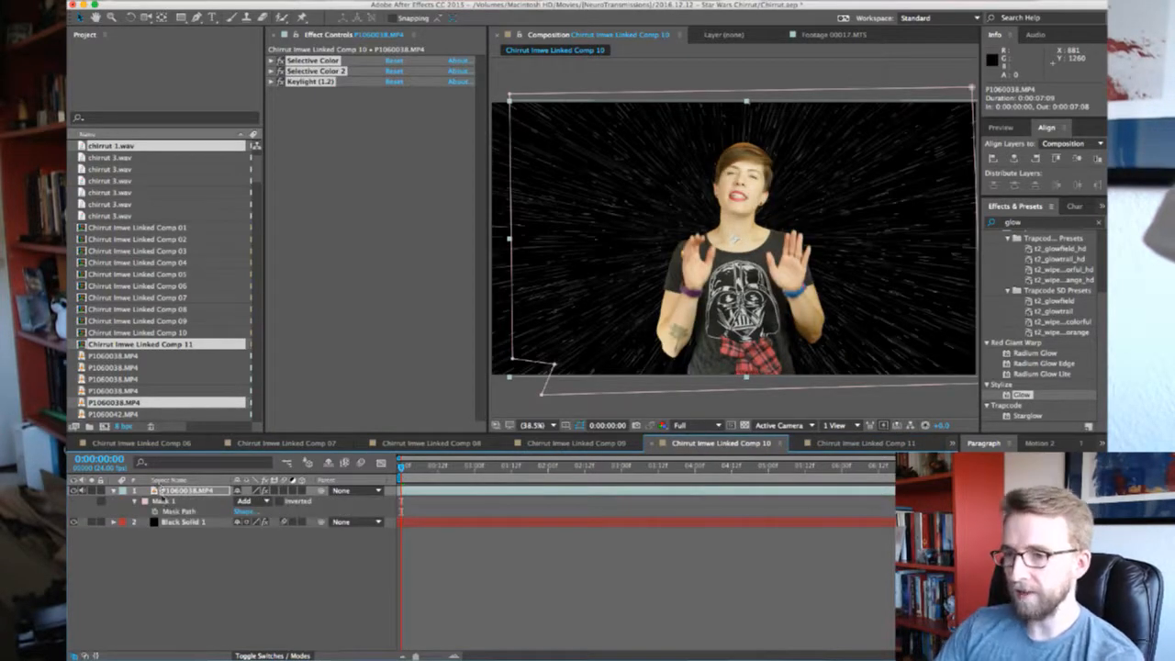
left_click(163, 502)
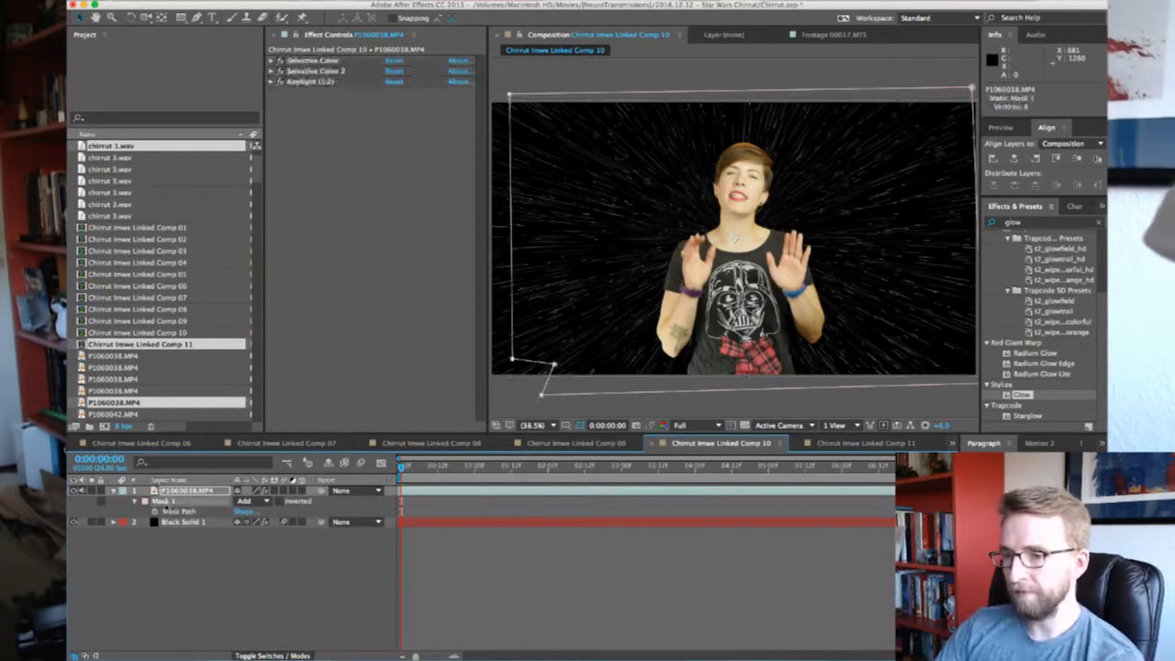
left_click(843, 443)
left_click(200, 493)
key("super+v")
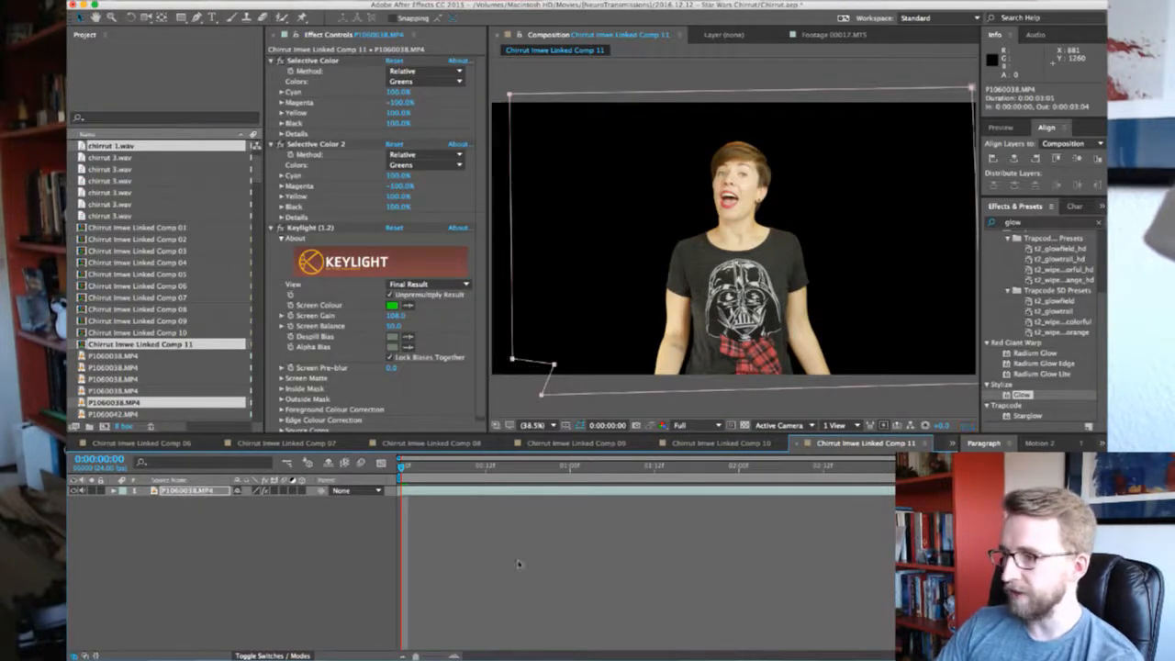
Copy the Black Solid 1 star layer from Linked Comp 10 into Linked Comp 11 beneath P1060038.MP4, and save the project
left_click(735, 446)
left_click(193, 521)
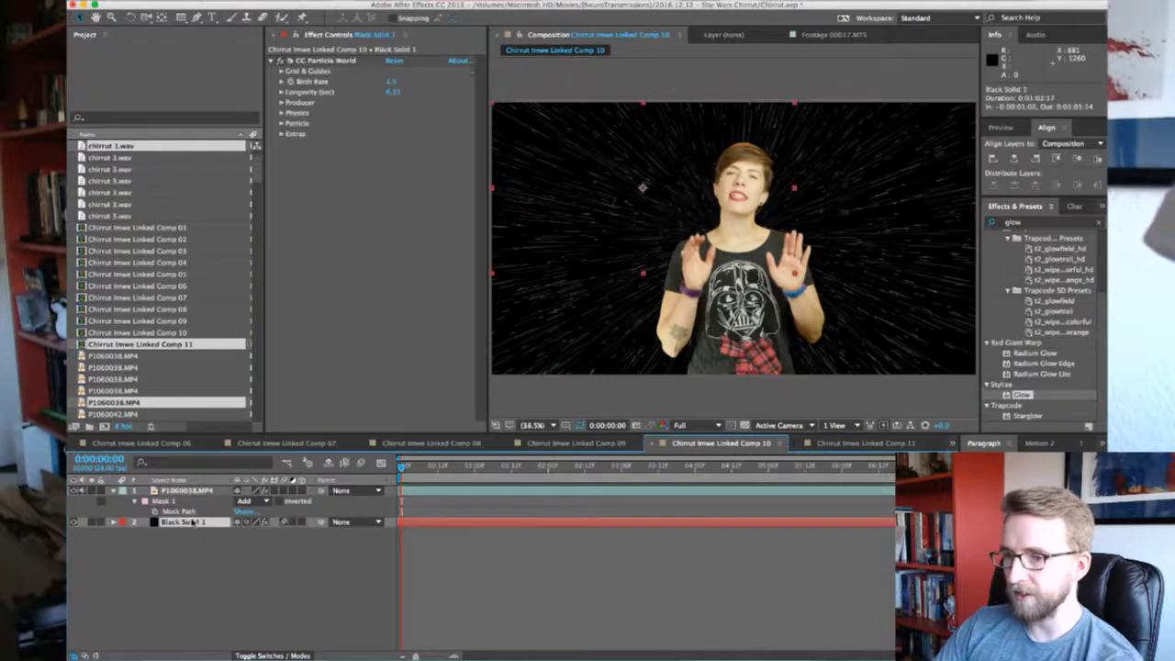
key("super+c")
left_click(872, 444)
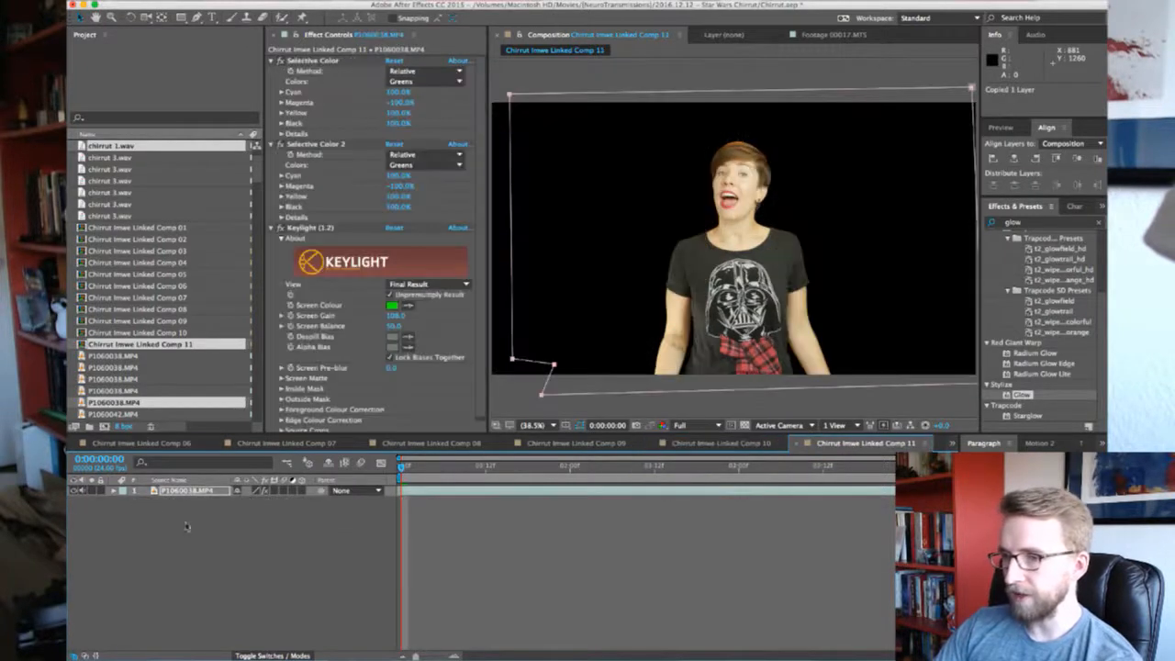
key("super+v")
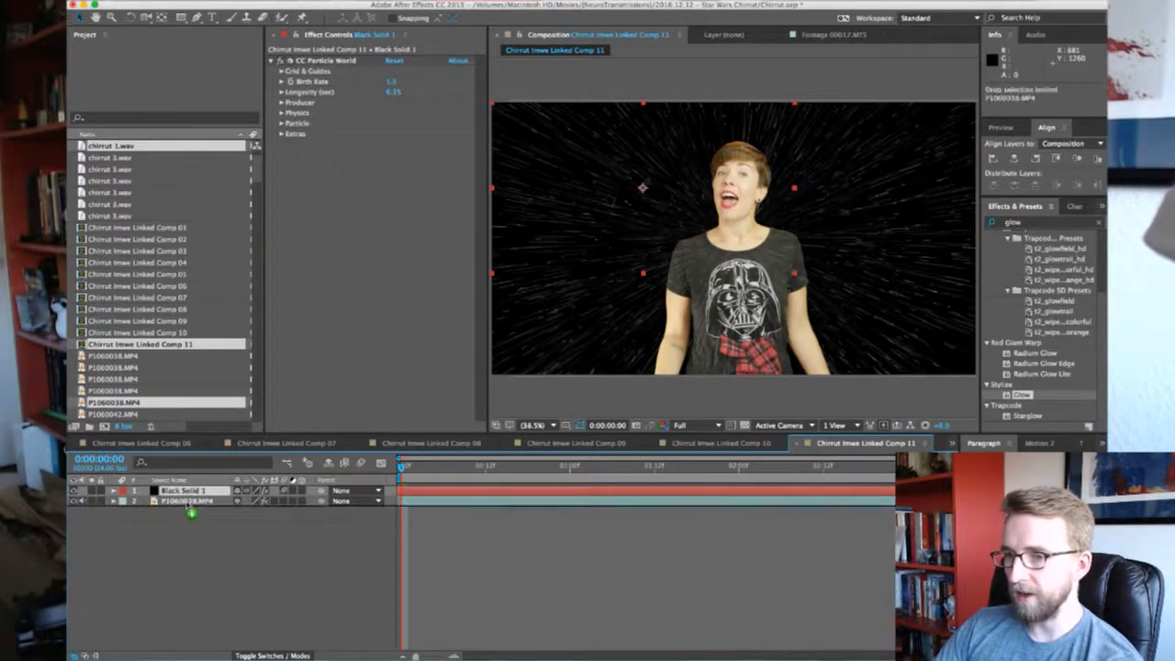
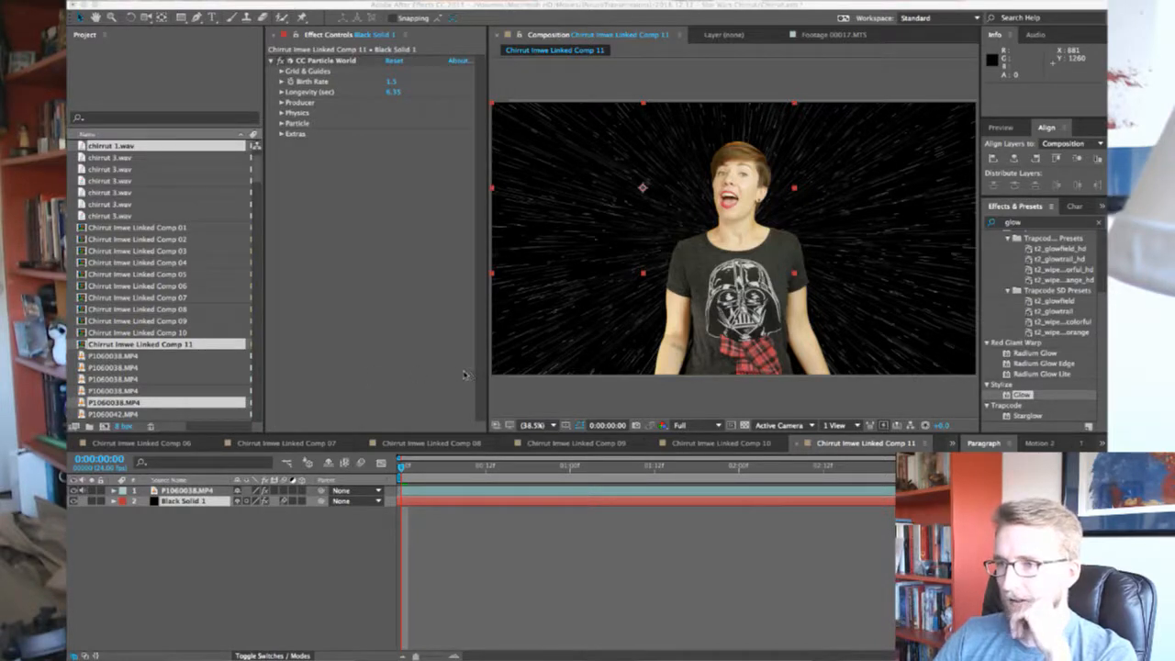
left_click(922, 349)
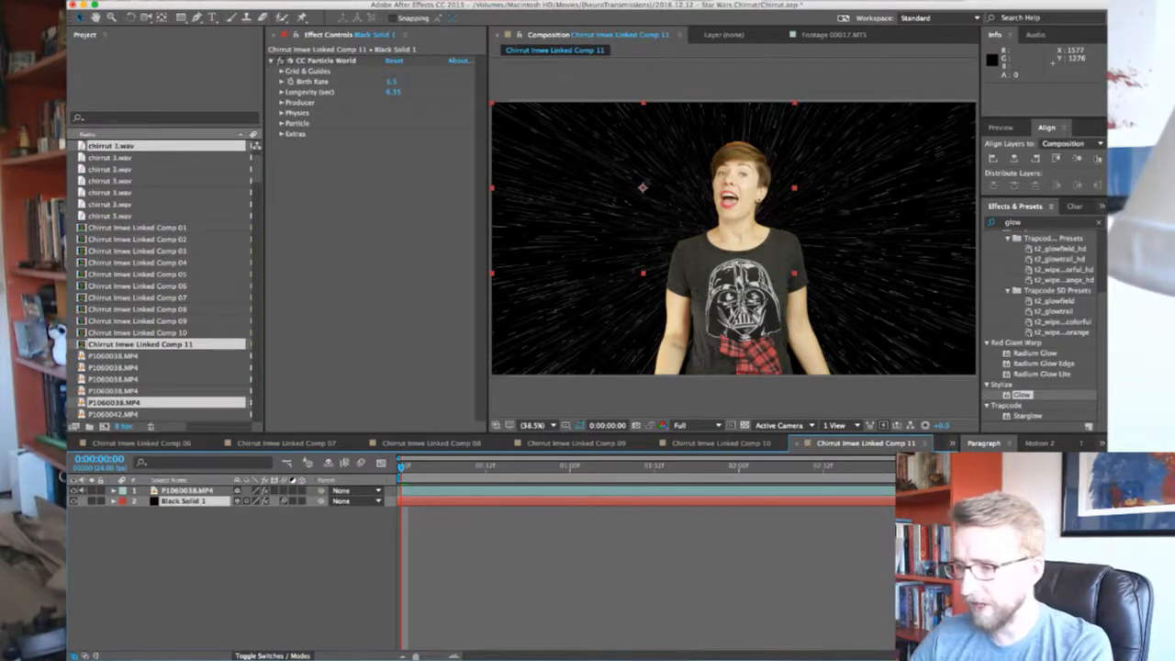
key("super+Tab")
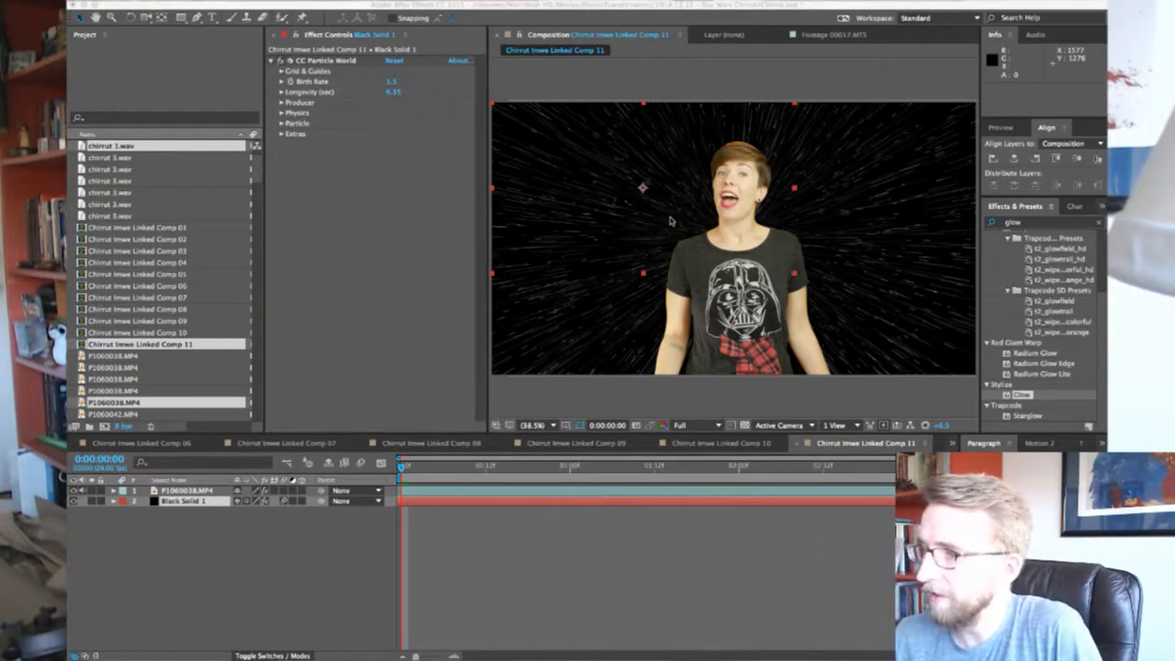
key("super+s")
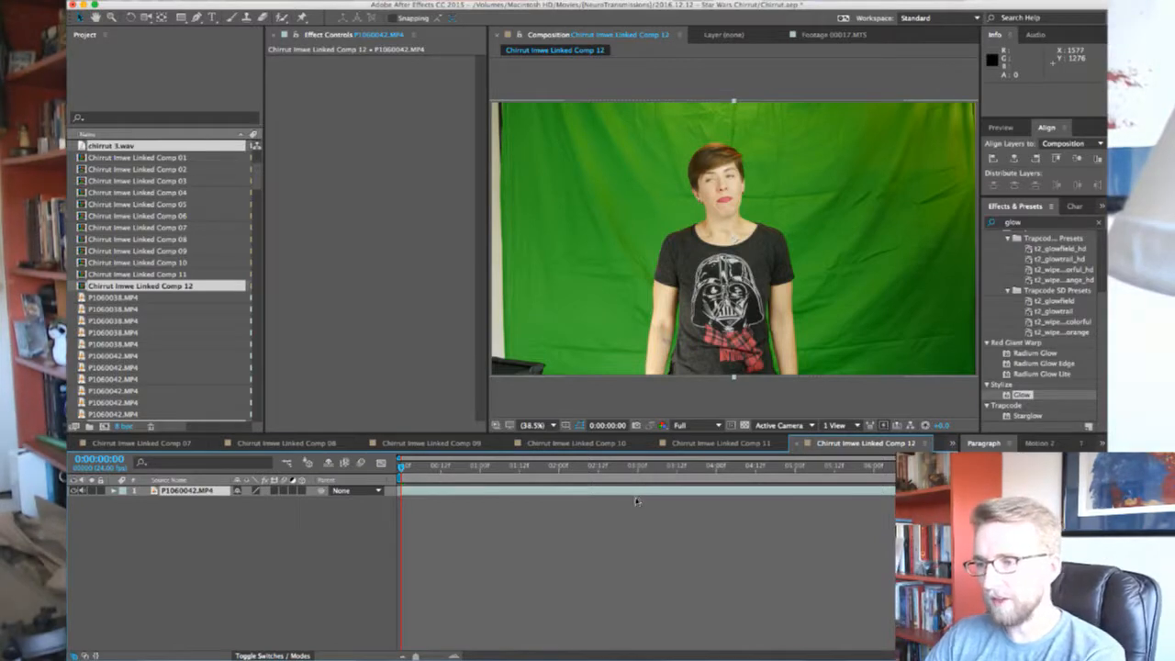
Try copying only Keylight (1.2) from P1060038.MP4 in Linked Comp 11 onto P1060042.MP4 in Linked Comp 12, and undo the paste
left_click(720, 443)
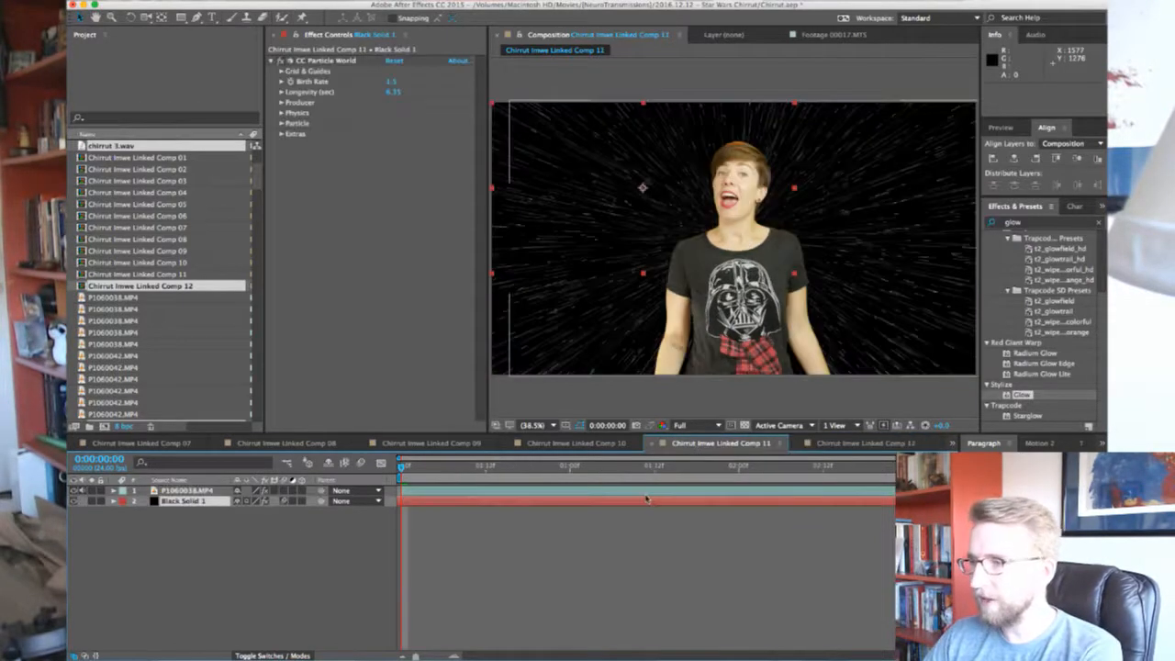
left_click(201, 490)
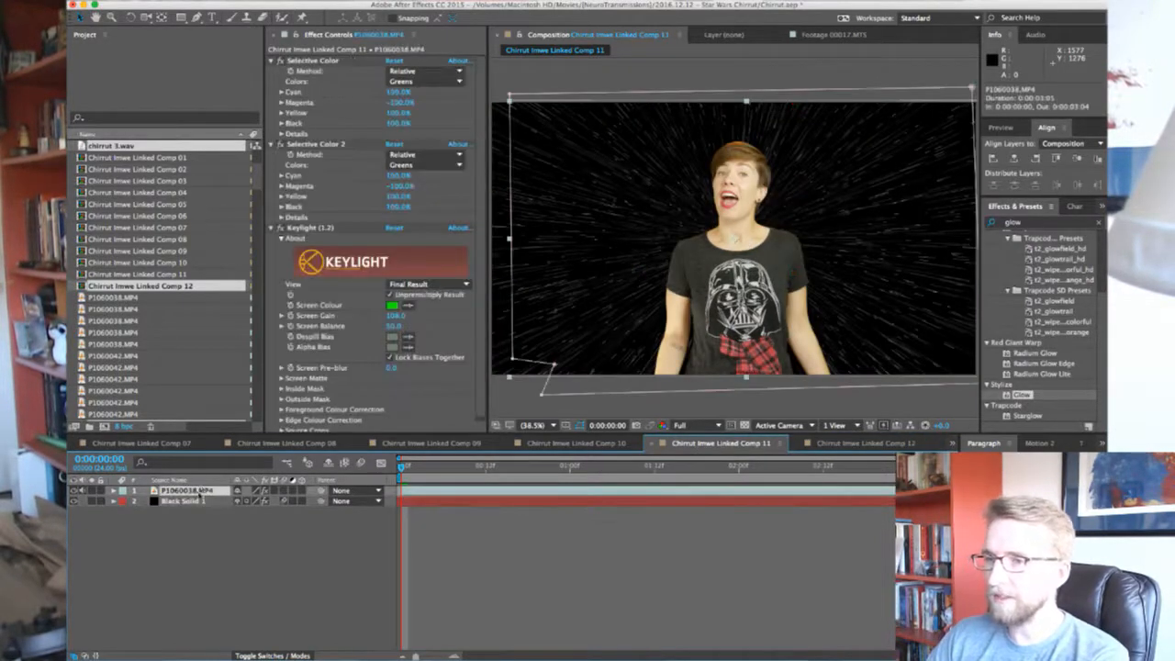
left_click(312, 61)
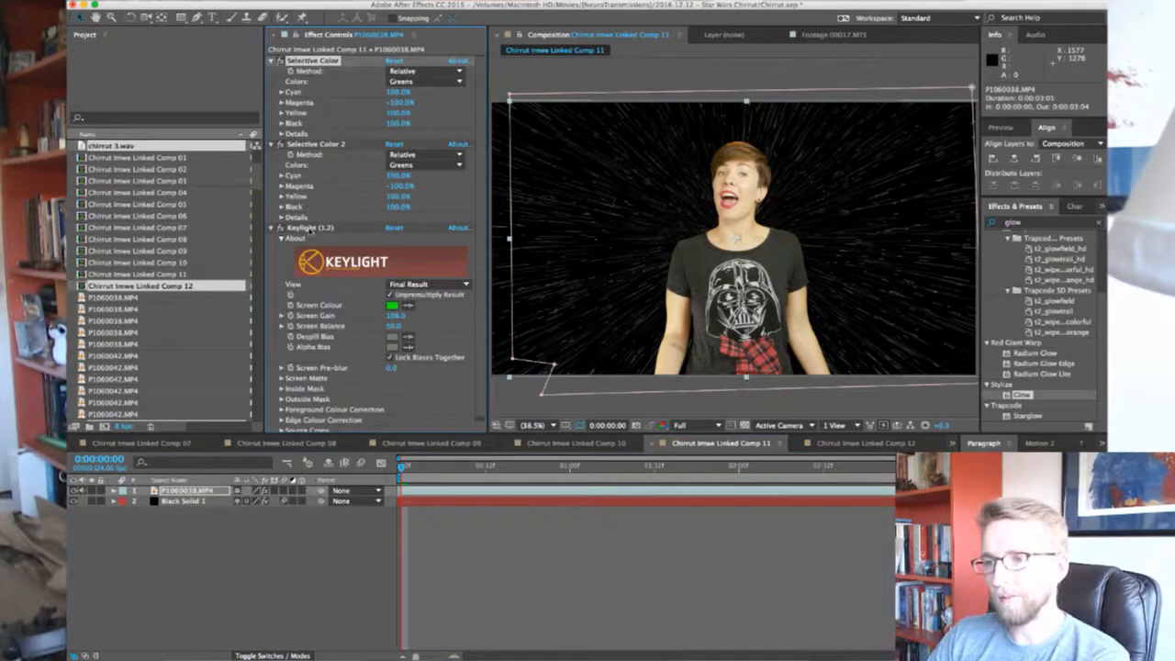
left_click(309, 228)
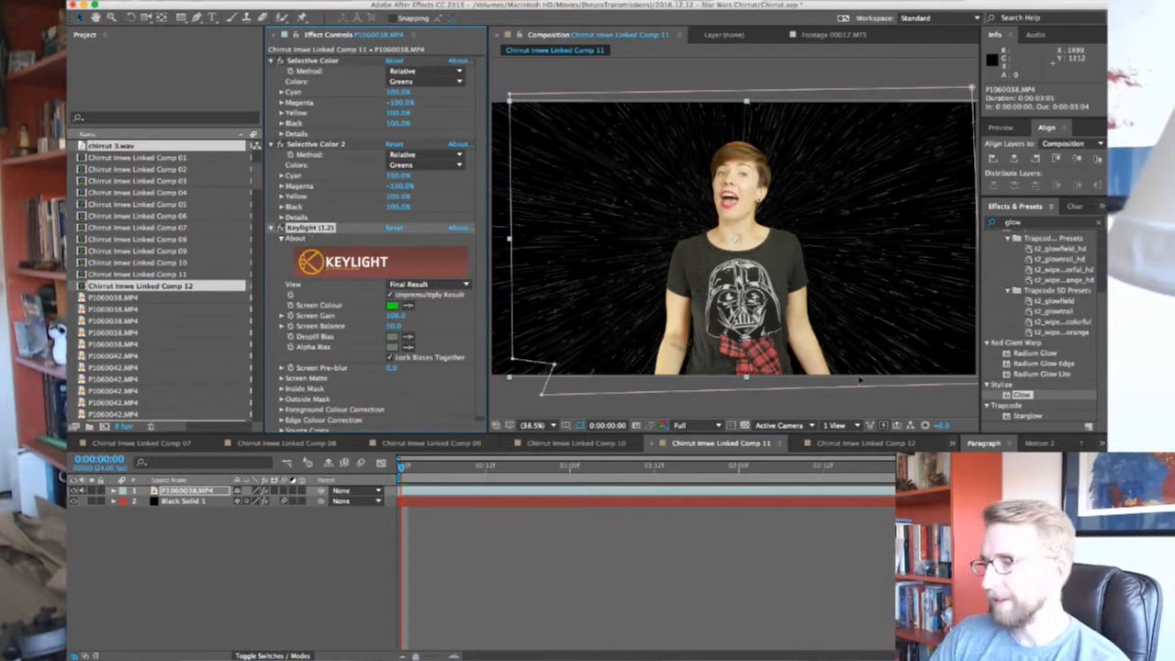
left_click(875, 447)
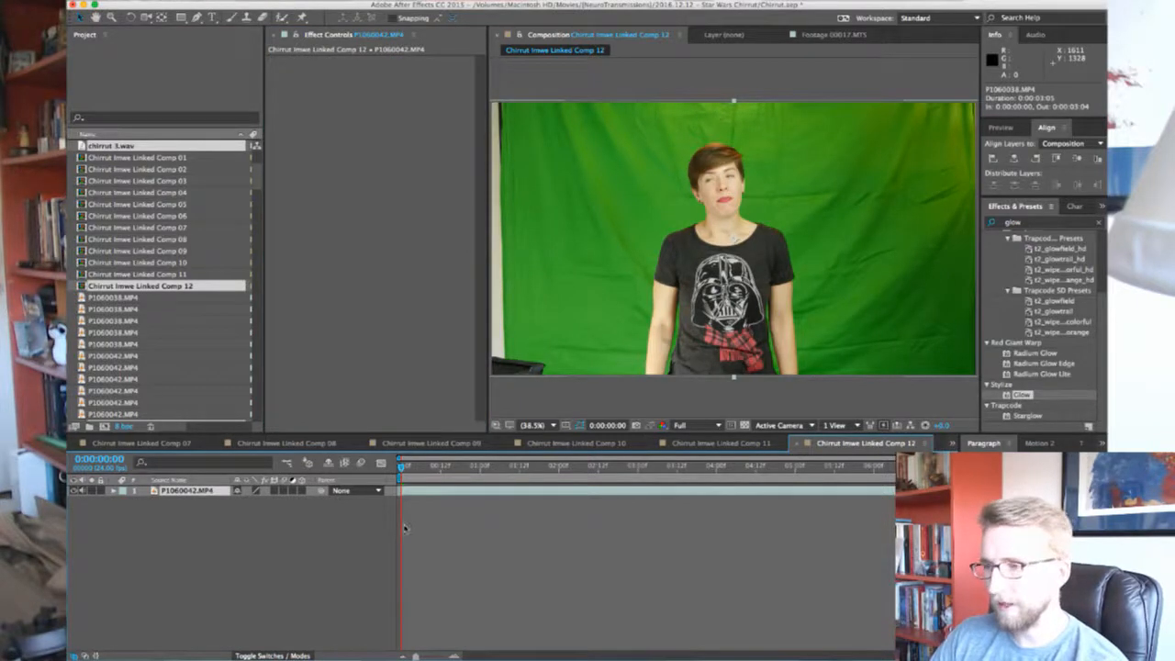
key("super+v")
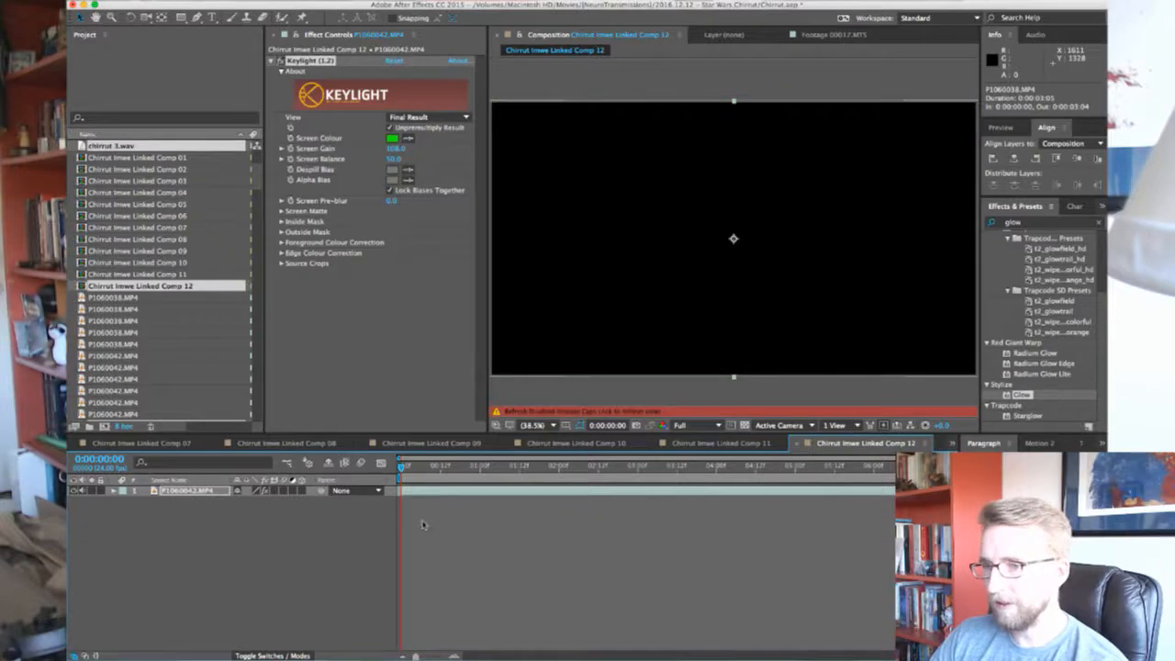
key("super+z")
Copy Selective Color, Selective Color 2 and Keylight (1.2) from Linked Comp 11 onto P1060042.MP4 in Linked Comp 12, and re-enable preview refresh
left_click(754, 445)
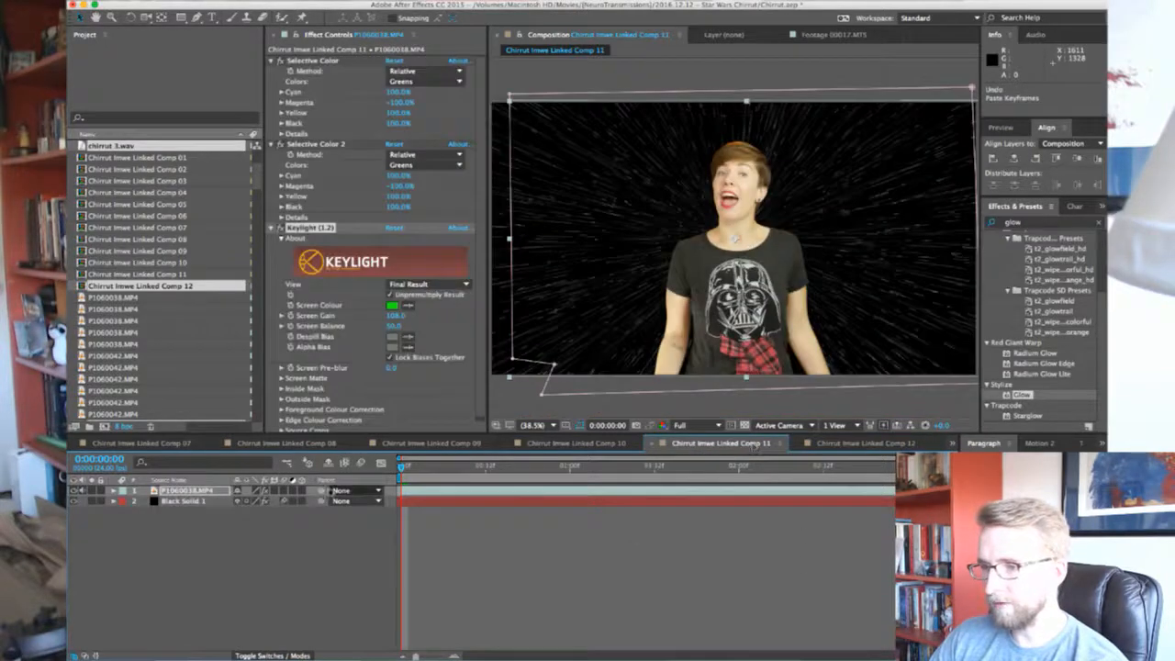
scroll(260, 360, "down", 5)
left_click(323, 62)
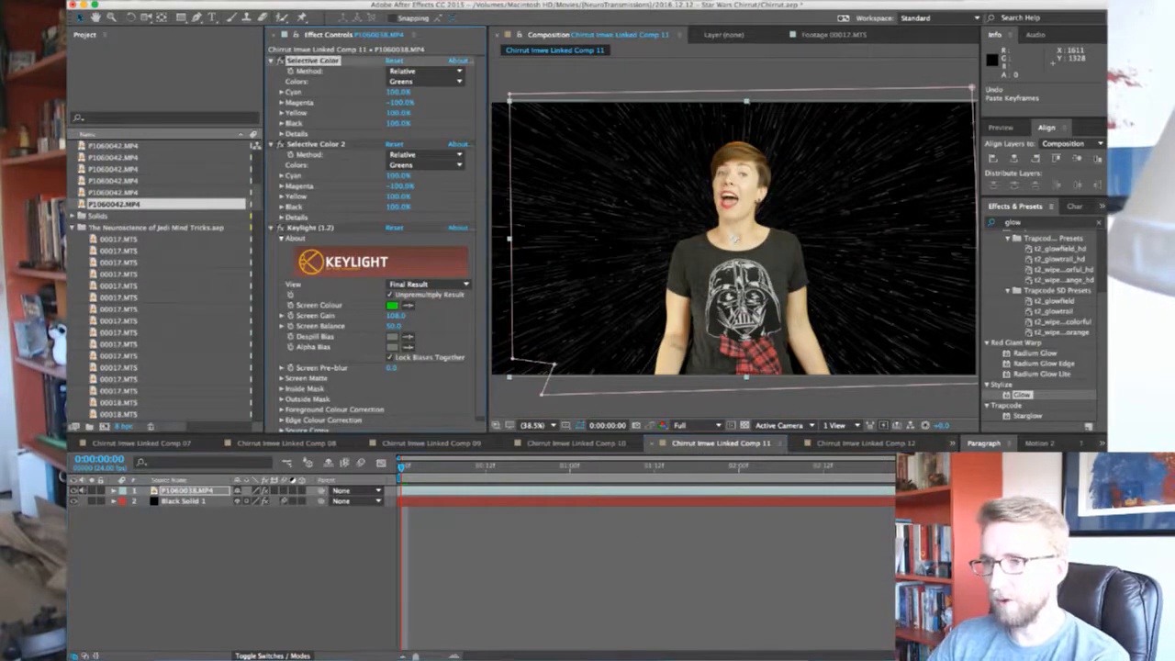
left_click(311, 227, "shift")
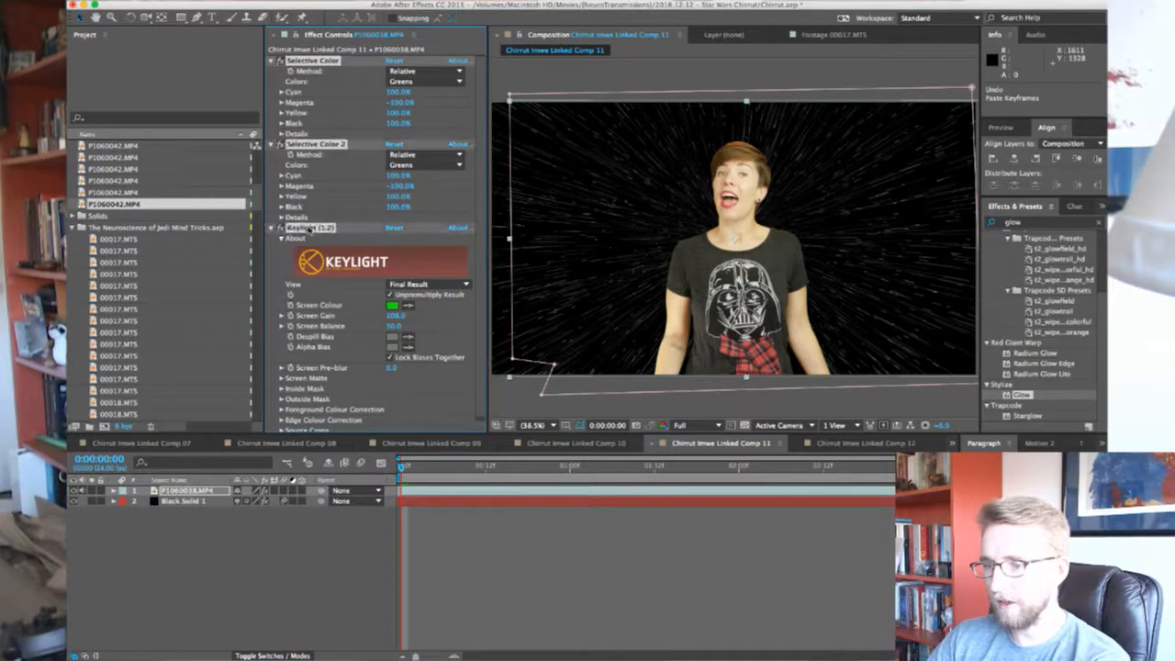
left_click(858, 444)
key("super+v")
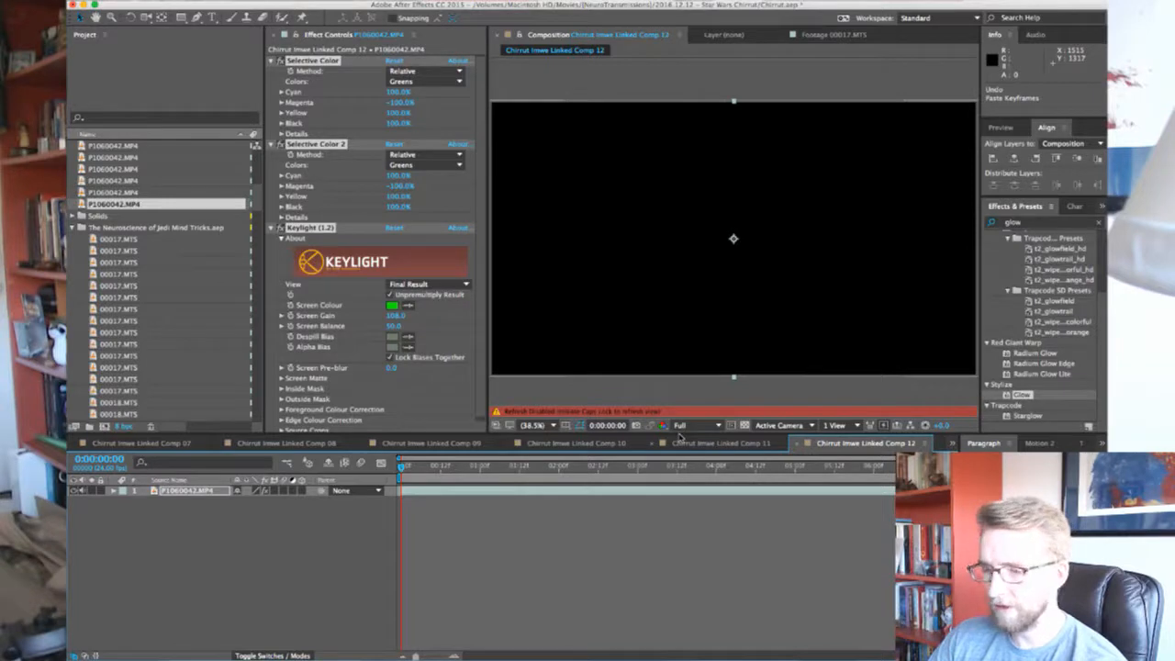
key("Caps_Lock")
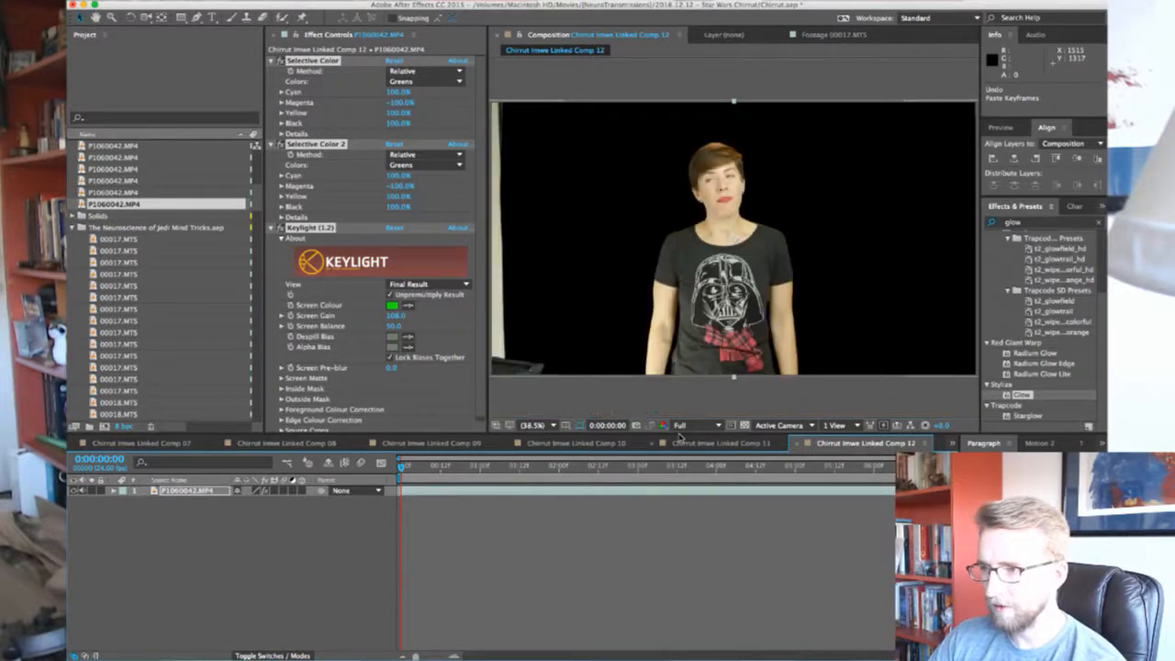
Copy Mask 1 from the footage layer in Chirrut Imwe Linked Comp 11 onto the P1060042.MP4 layer in Linked Comp 12
left_click(681, 442)
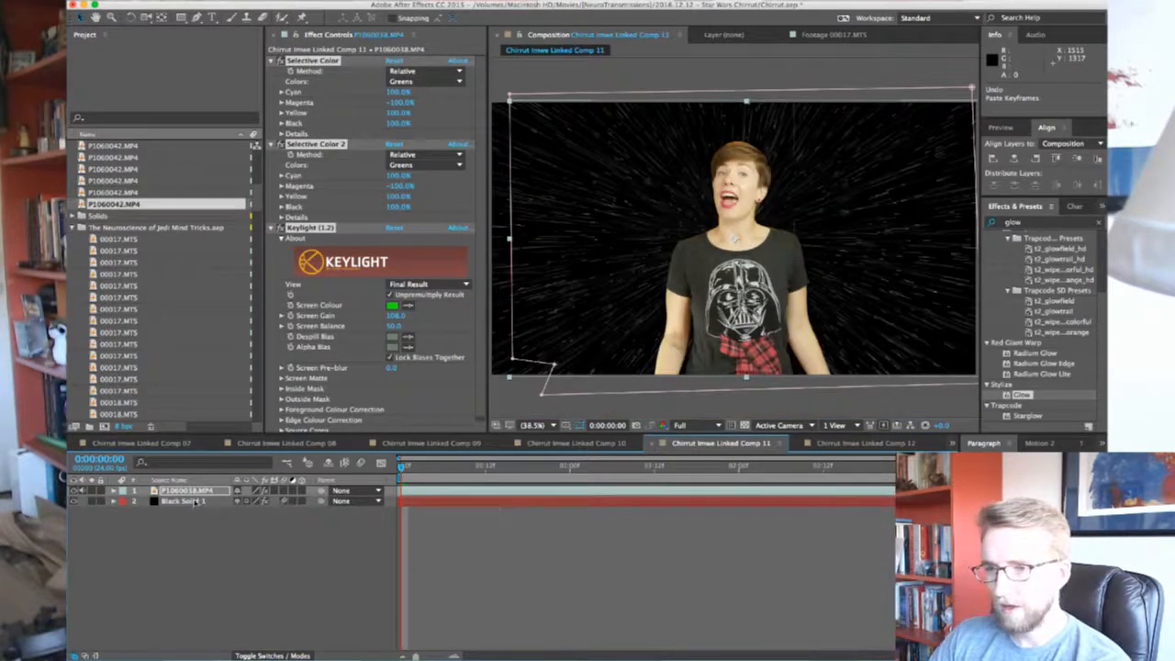
key("m")
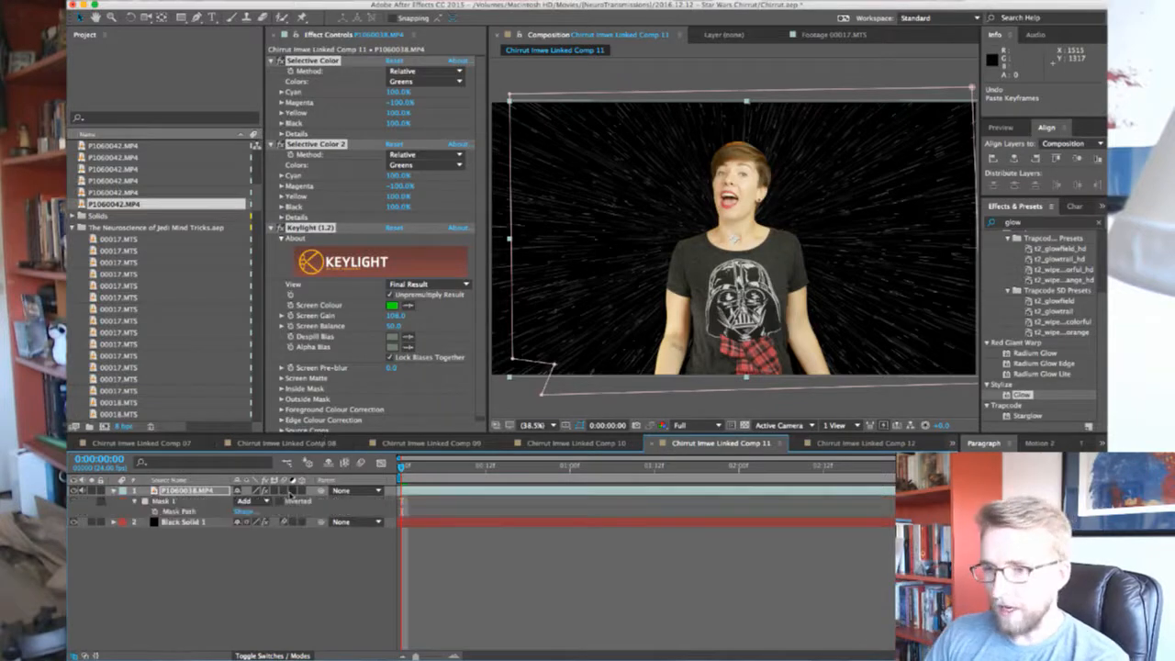
left_click(868, 448)
key("super+v")
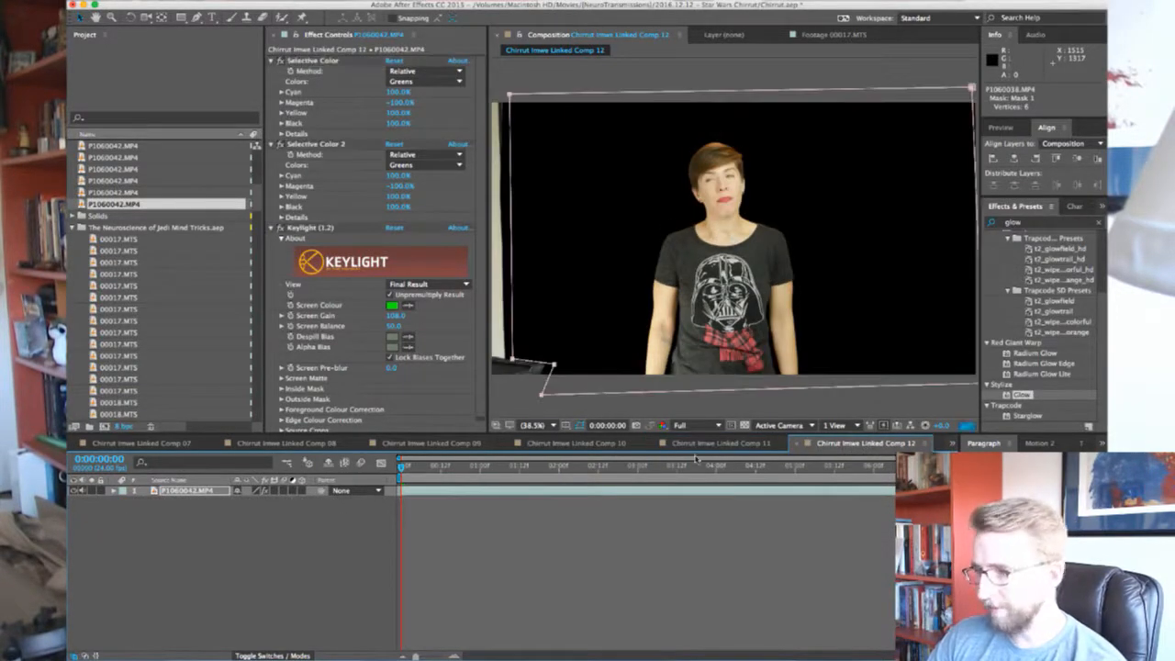
Copy the Black Solid 1 starfield layer from Linked Comp 11 into Linked Comp 12 beneath the footage, and save the project
left_click(726, 444)
left_click(179, 522)
key("super+c")
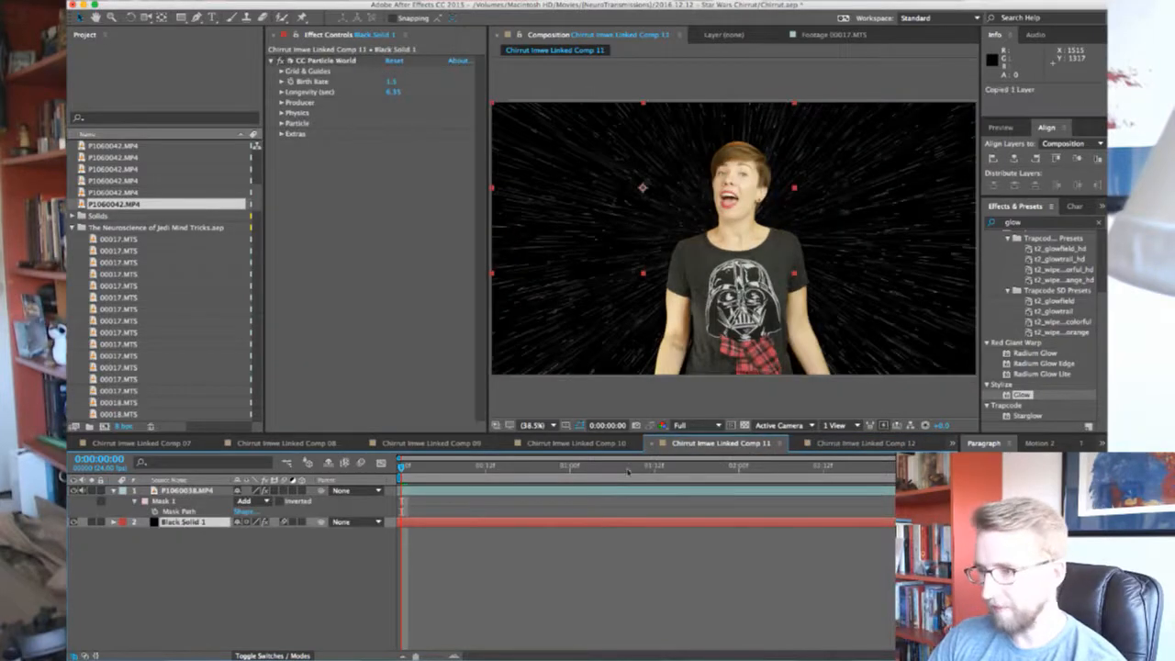
left_click(858, 443)
key("super+v")
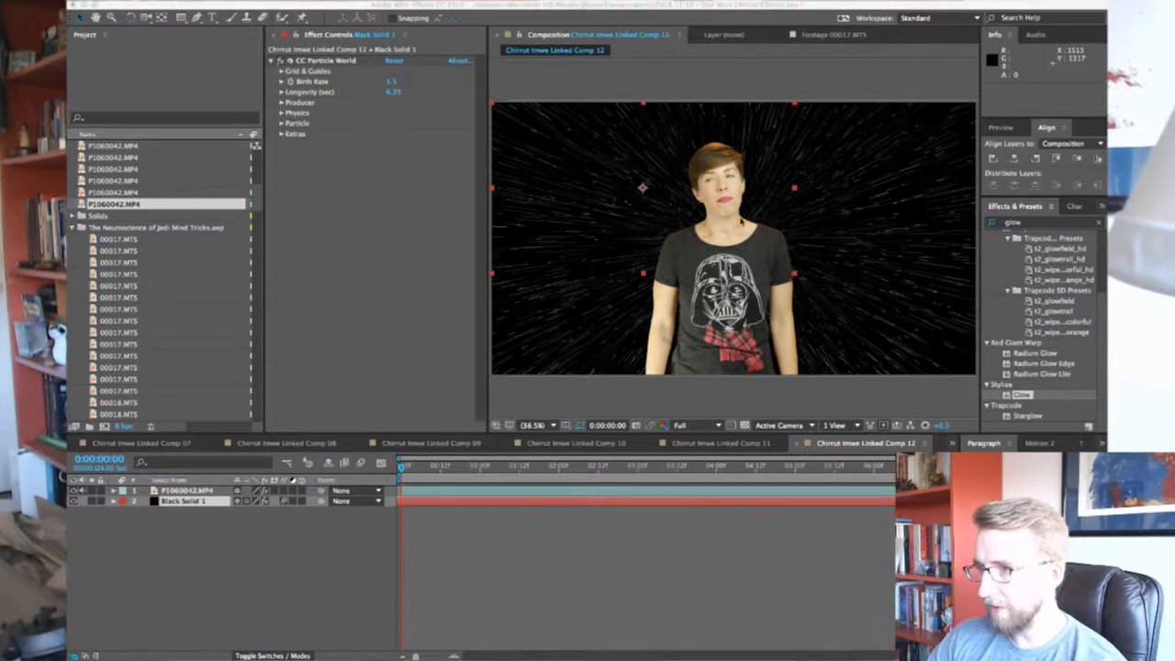
key("super+s")
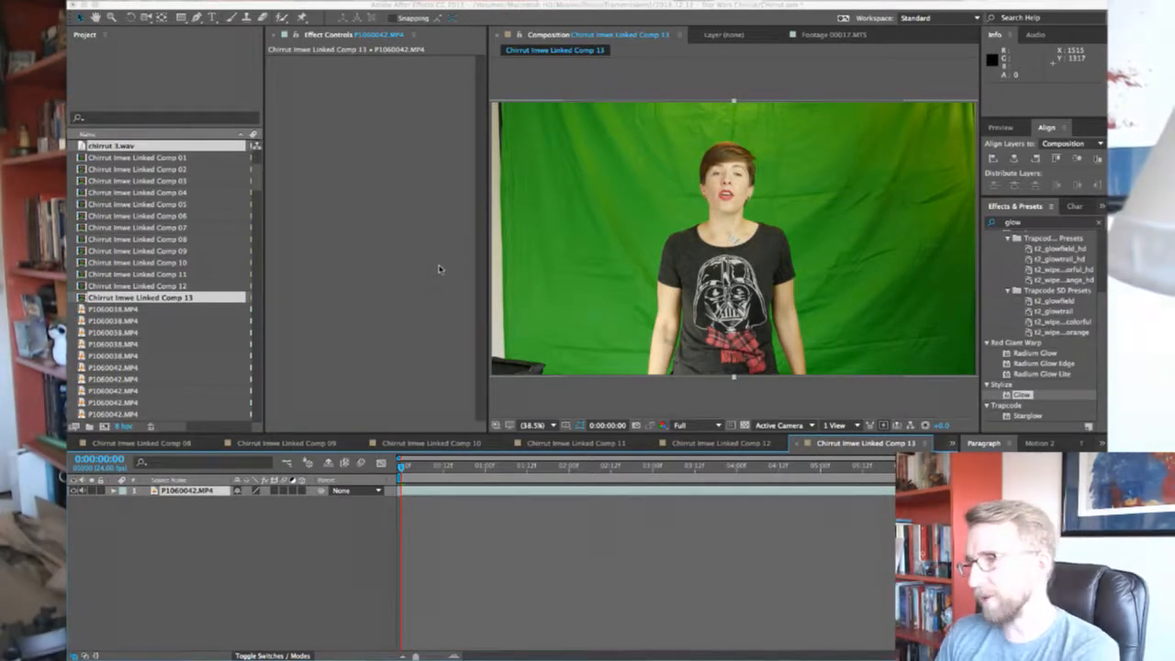
Copy Selective Color, Selective Color 2 and Keylight from Linked Comp 12's footage to the footage in Linked Comp 13, and expand Keylight's Screen Matte settings
left_click(945, 180)
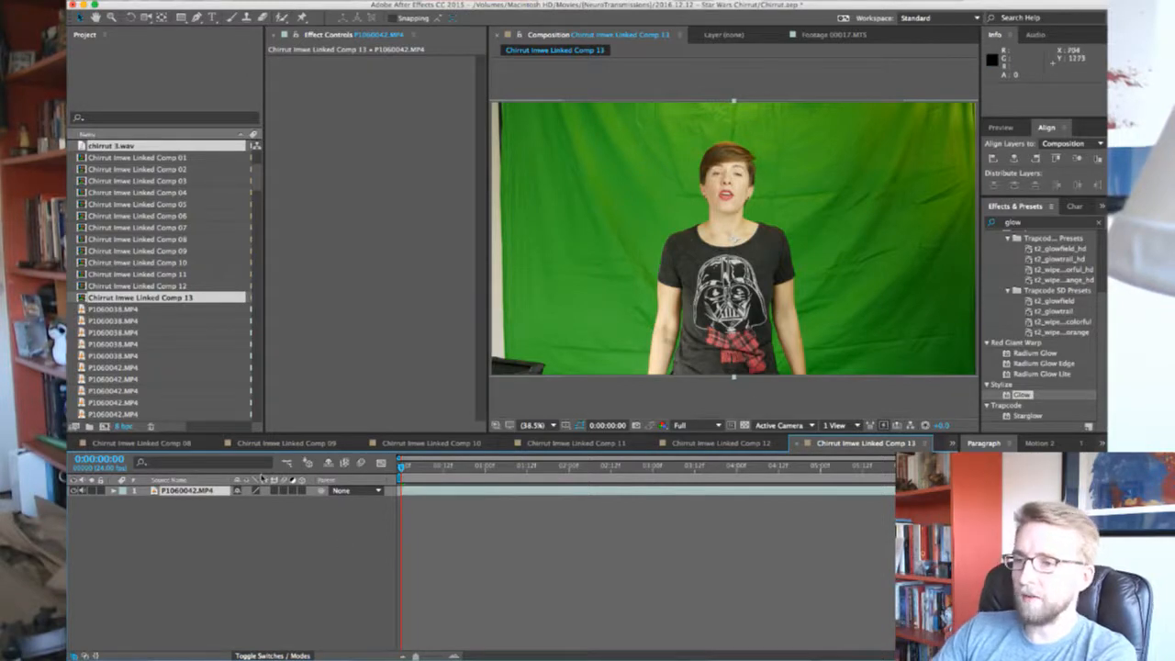
left_click(769, 444)
left_click(208, 491)
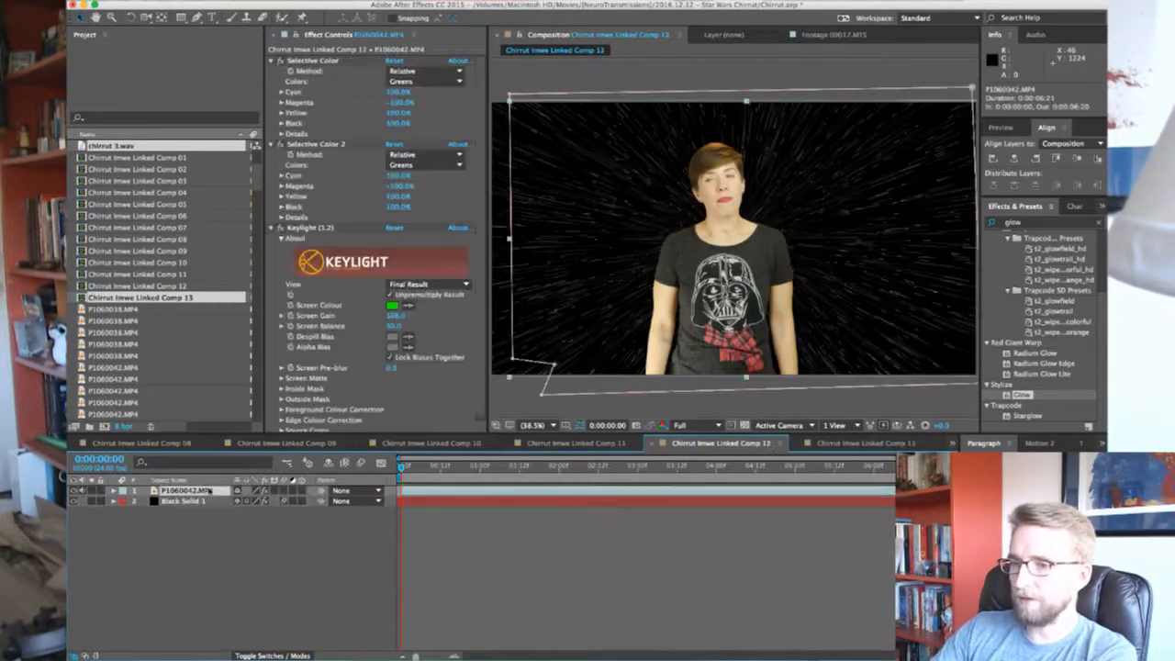
left_click(328, 61)
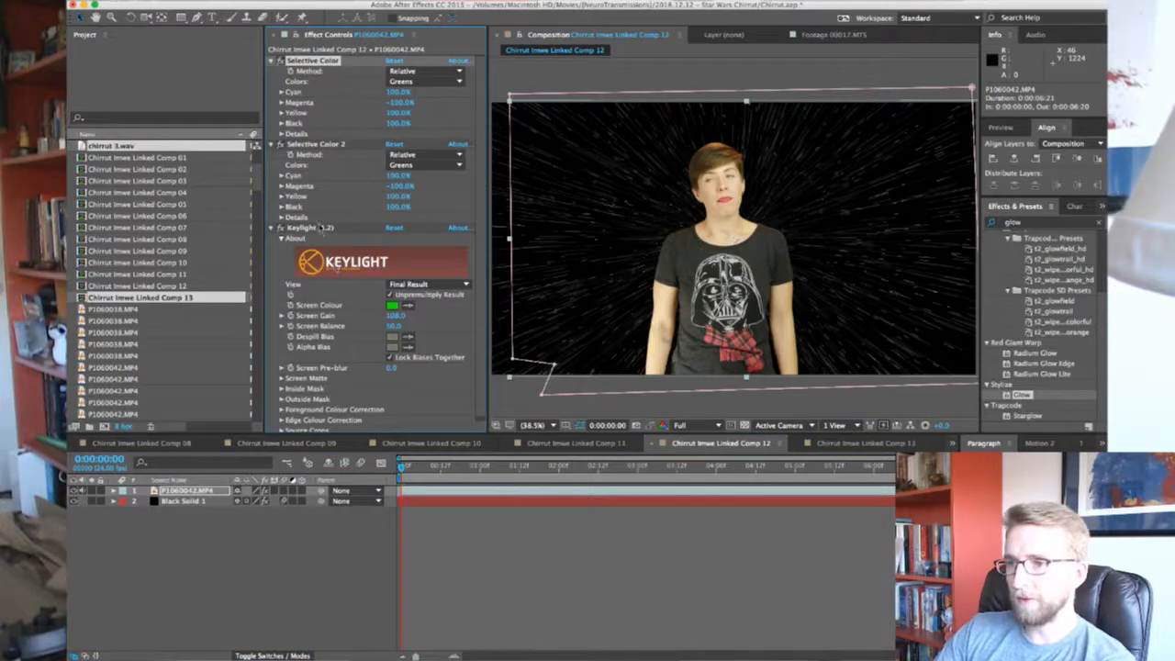
left_click(321, 228, "shift")
left_click(893, 444)
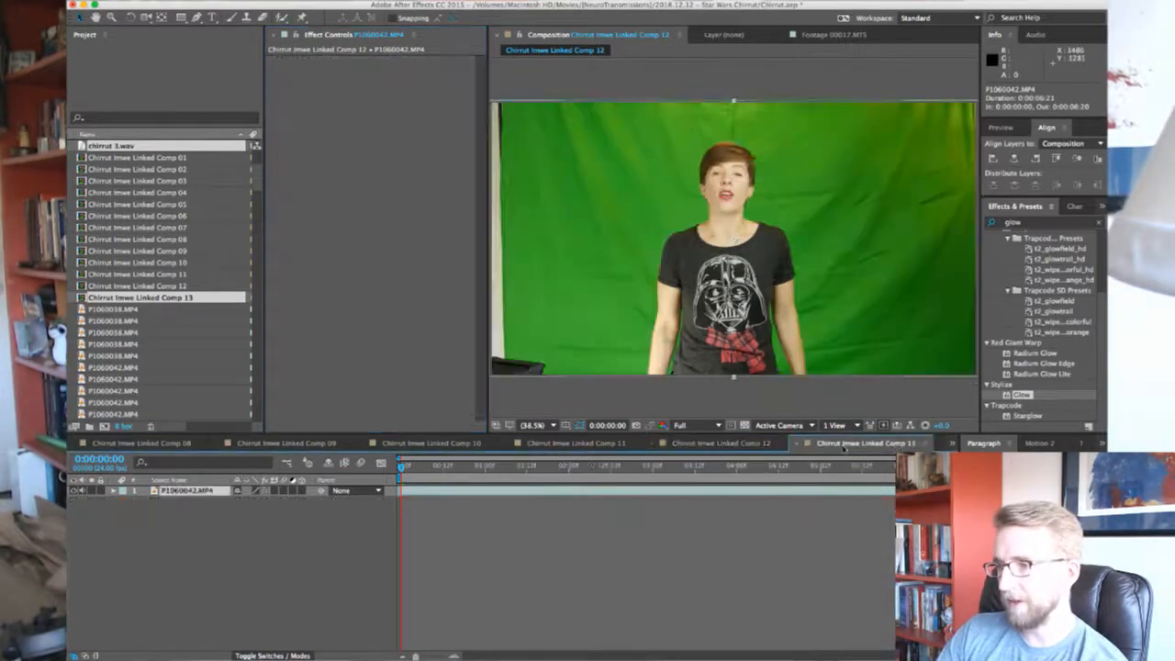
key("ctrl+v")
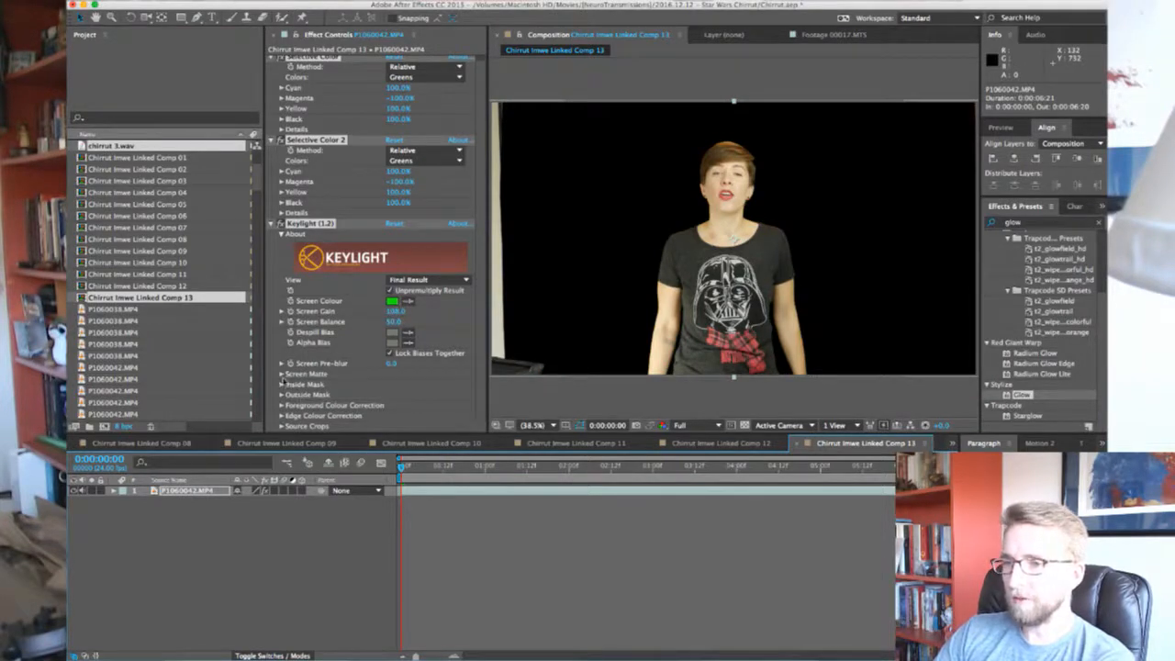
left_click(282, 375)
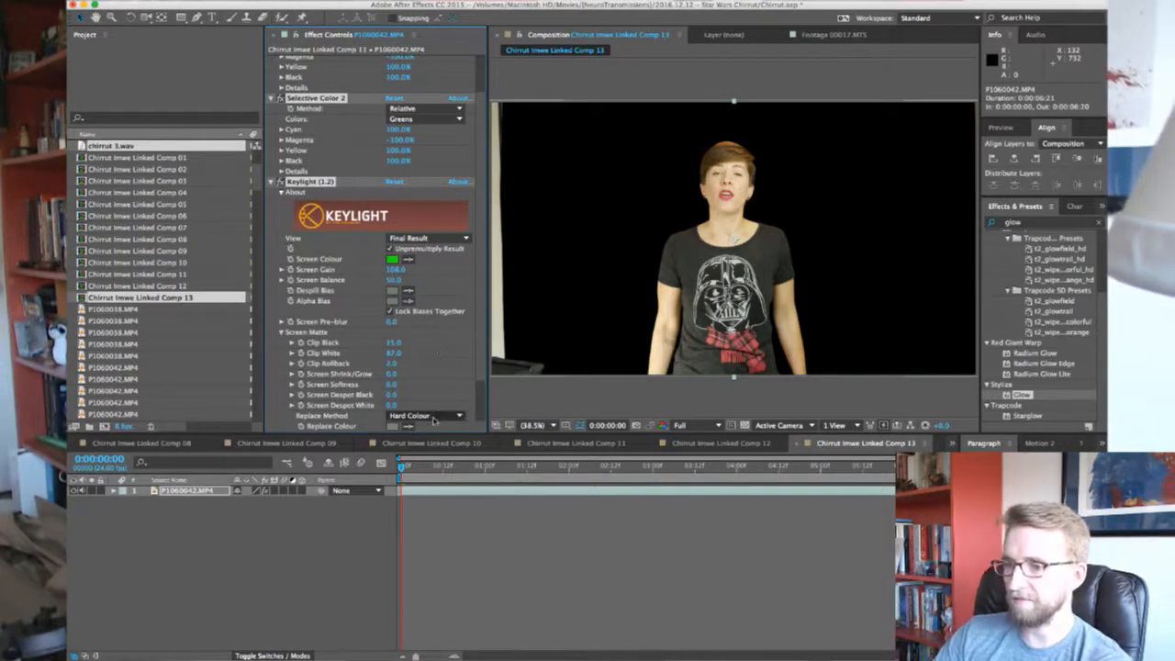
Copy Mask 1 from the footage in Linked Comp 12 onto the footage in Linked Comp 13, and save the project
left_click(679, 444)
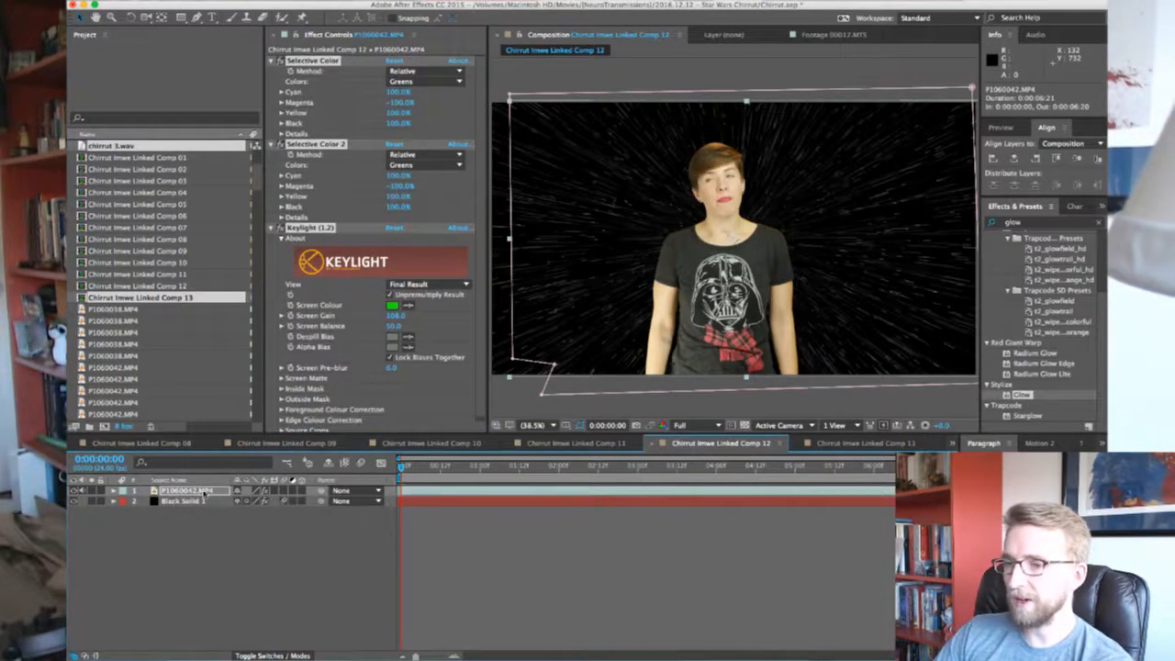
key("m")
left_click(178, 502)
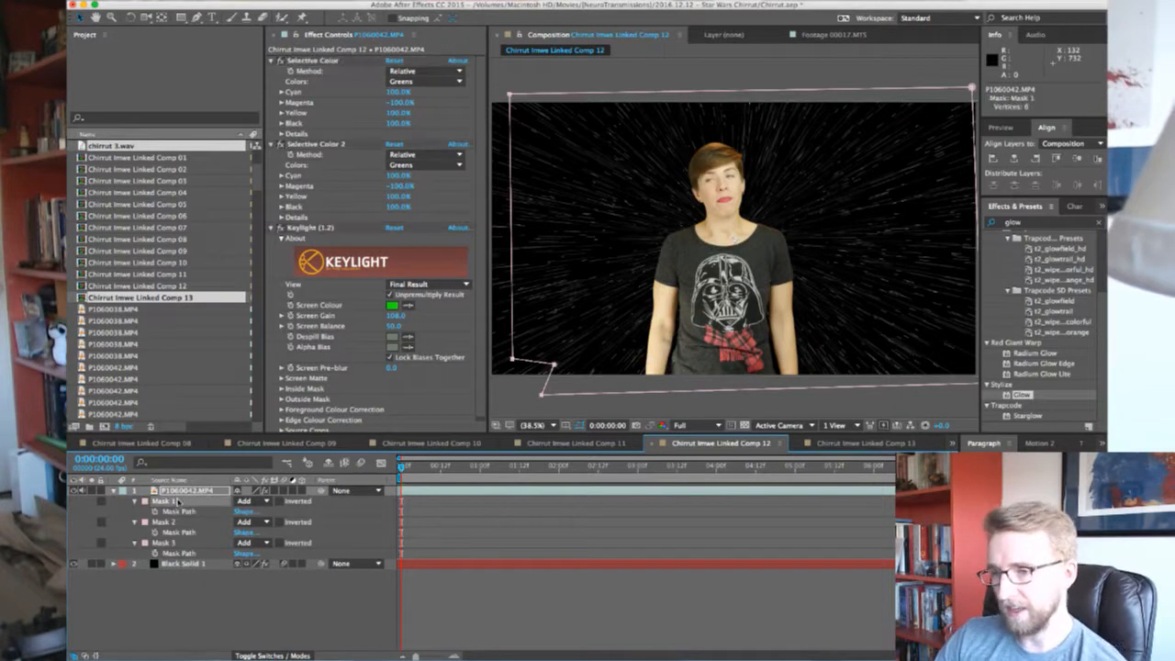
left_click(864, 447)
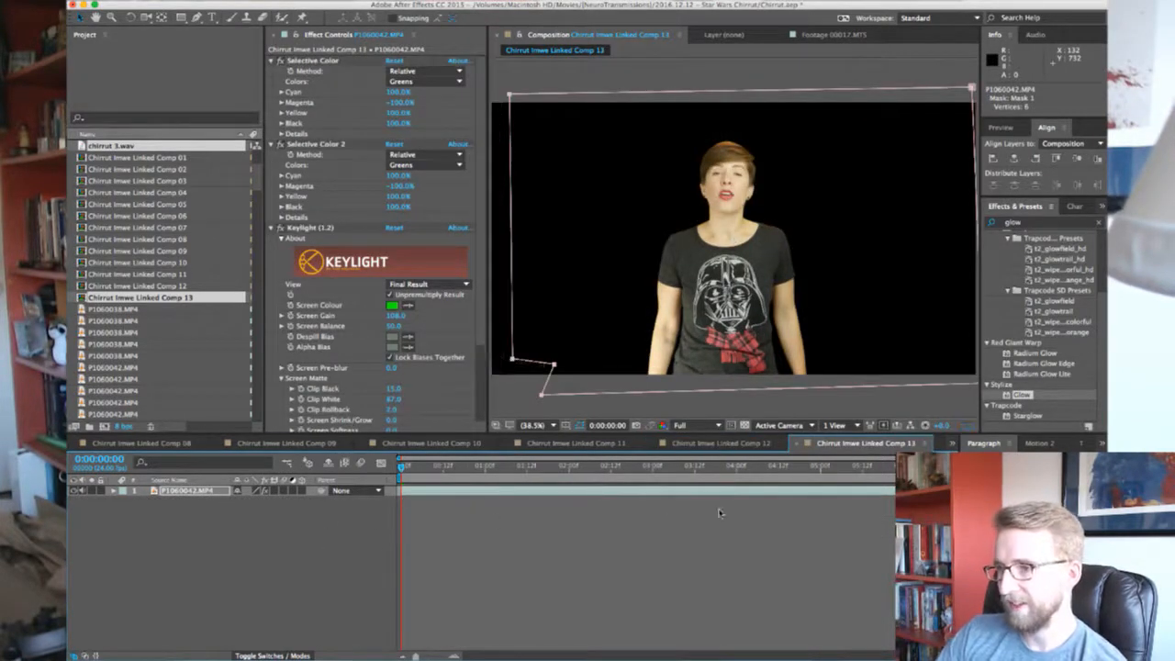
left_click(726, 446)
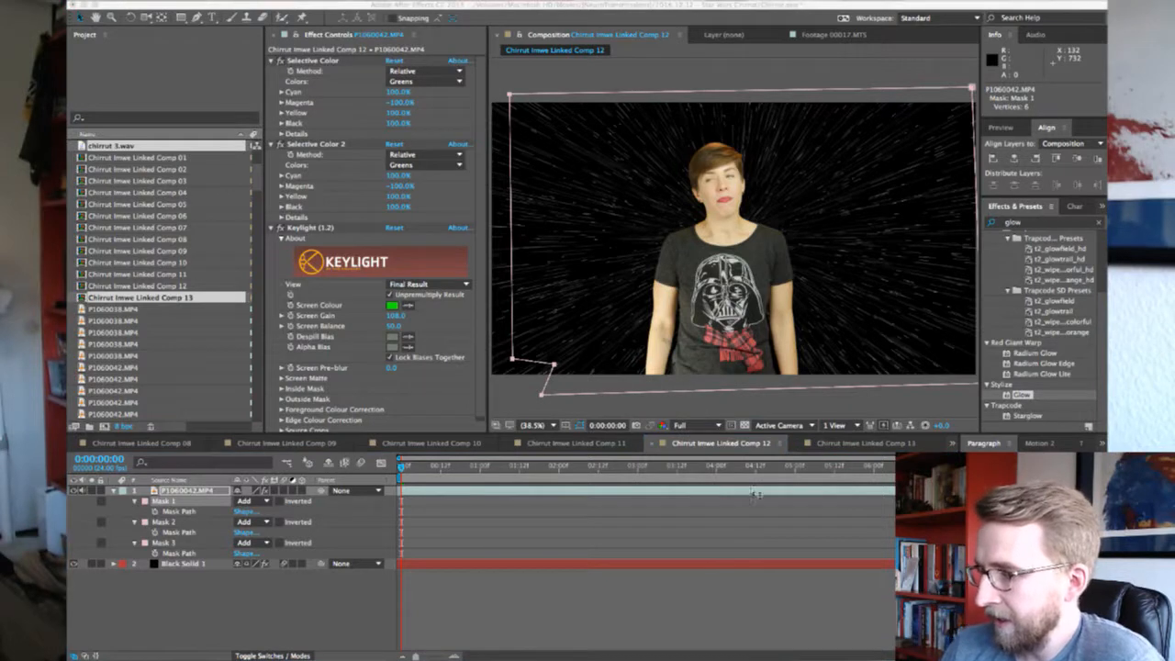
key("super+s")
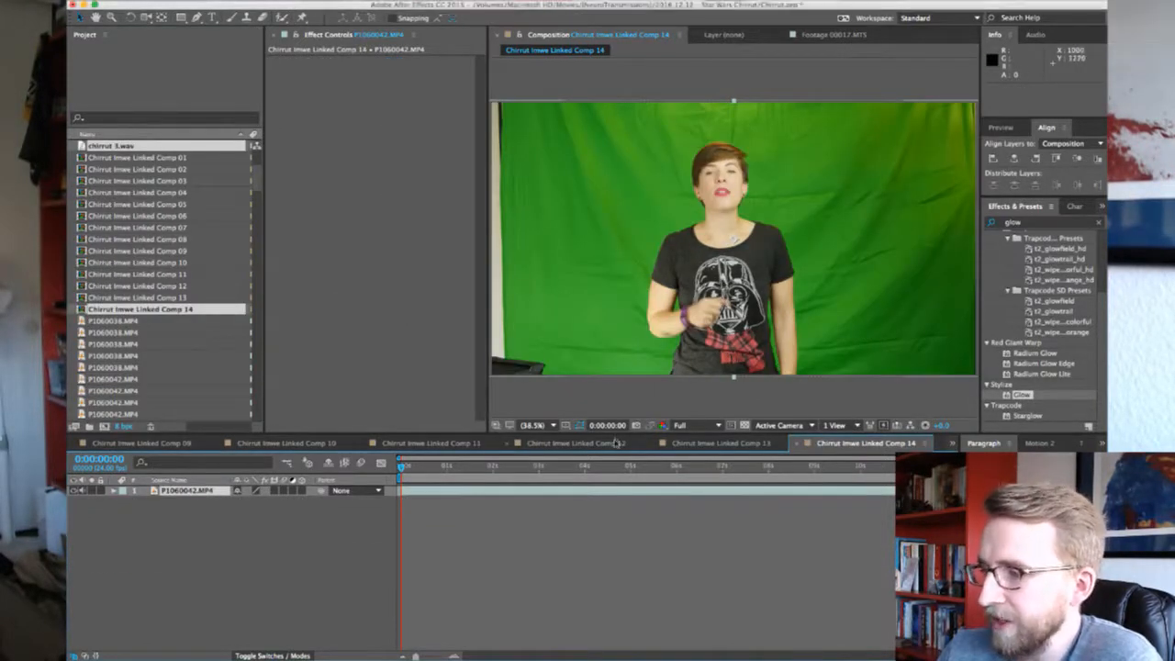
Collapse the Selective Color, Selective Color 2 and Keylight effects in Linked Comp 13 and copy all three onto Linked Comp 14's footage layer
left_click(703, 444)
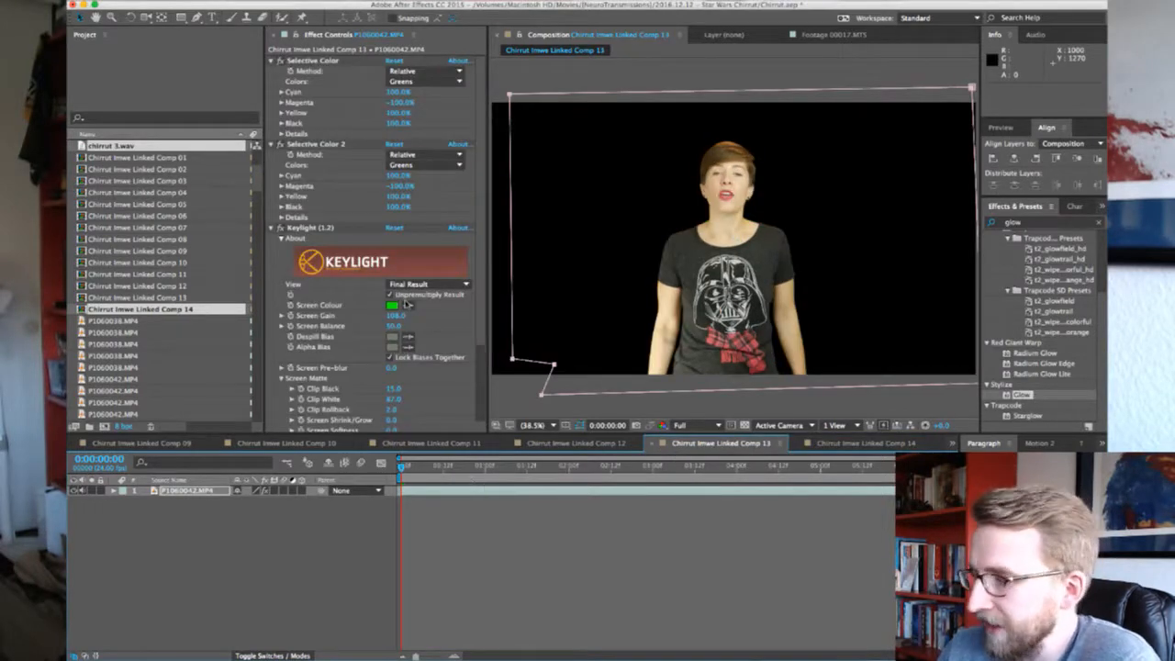
left_click(322, 62)
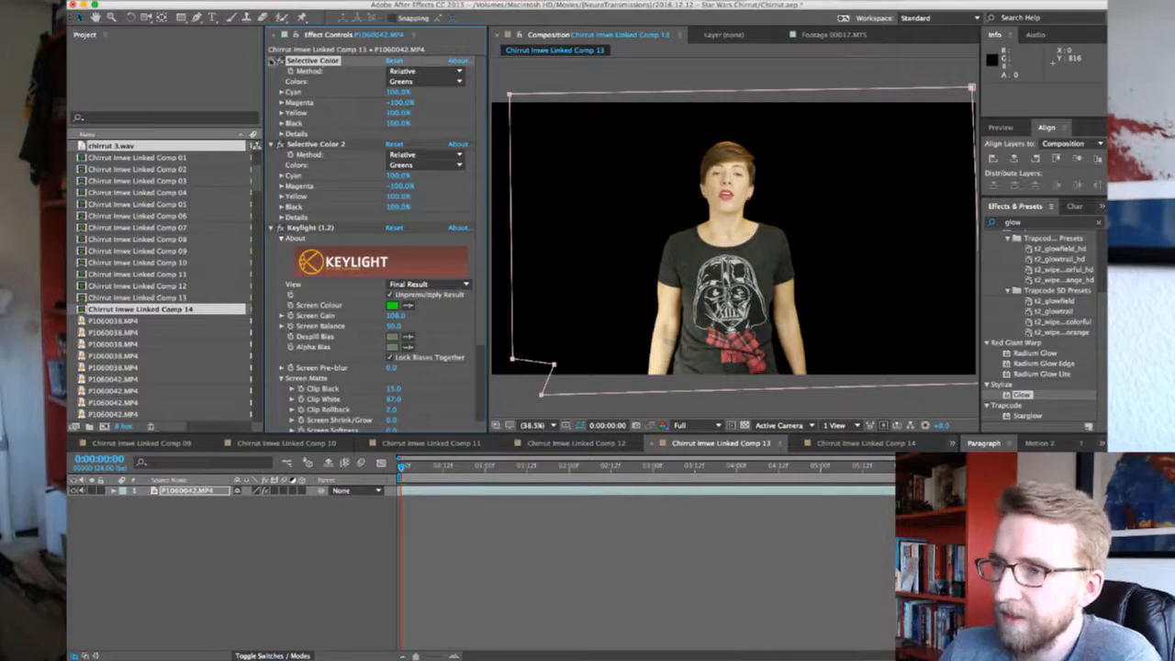
left_click(272, 61)
left_click(273, 72)
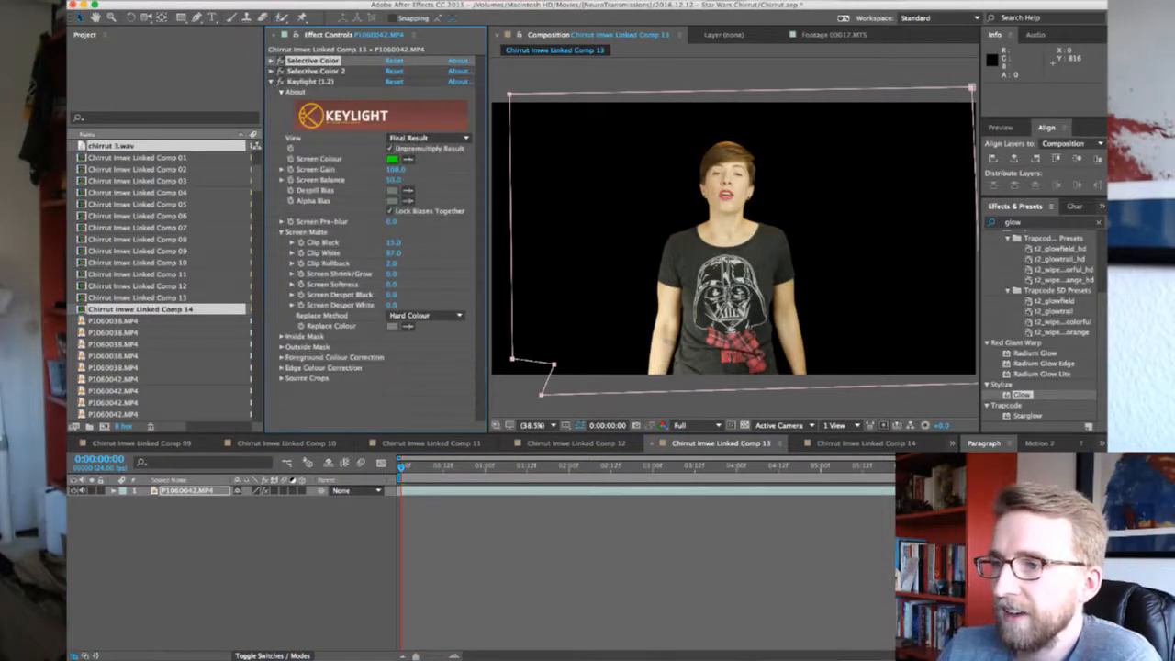
left_click(273, 82)
left_click(299, 83, "shift")
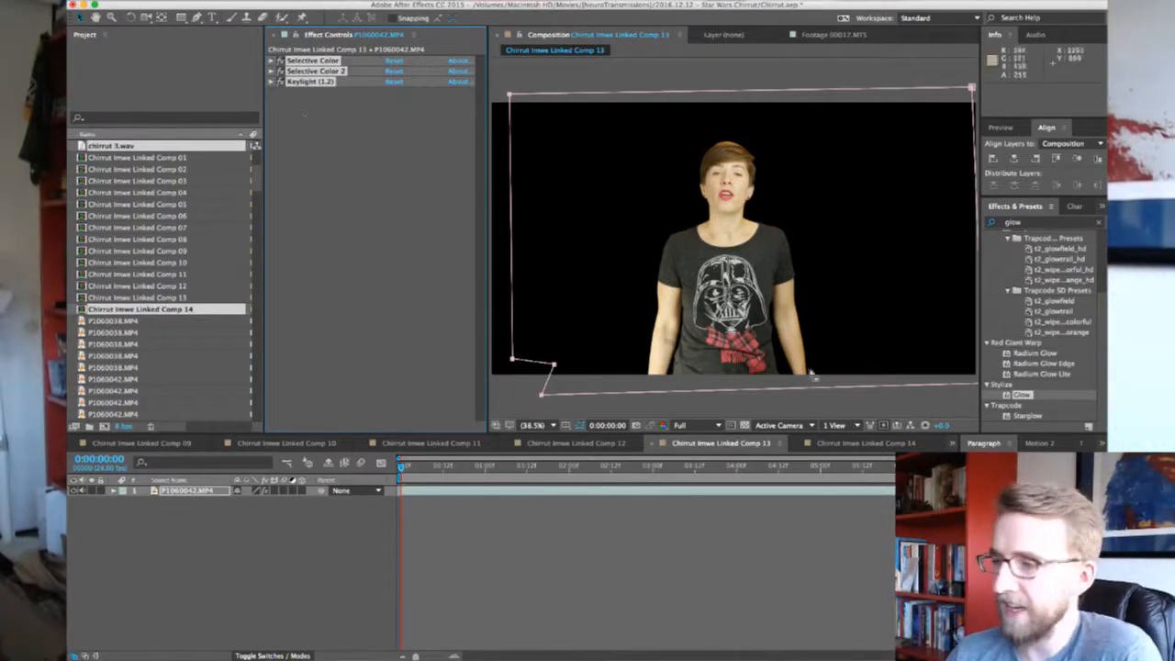
left_click(851, 445)
key("ctrl+v")
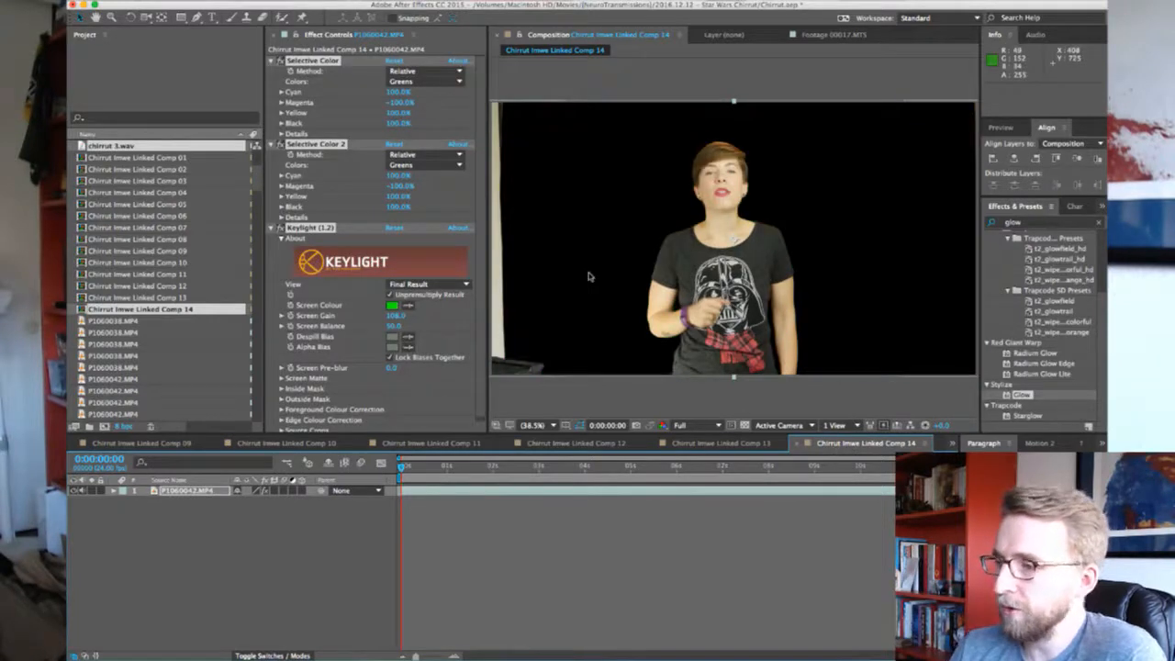
Copy the Black Solid 1 layer from Linked Comp 12 into Linked Comp 13 and place it beneath the footage
left_click(563, 444)
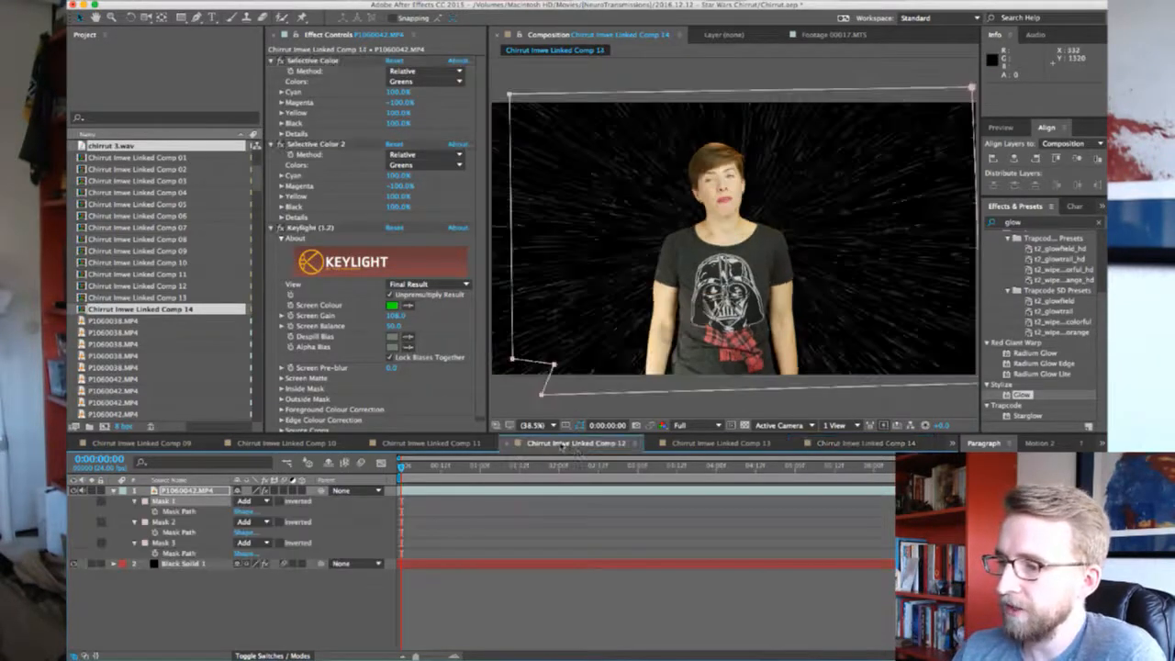
left_click(715, 445)
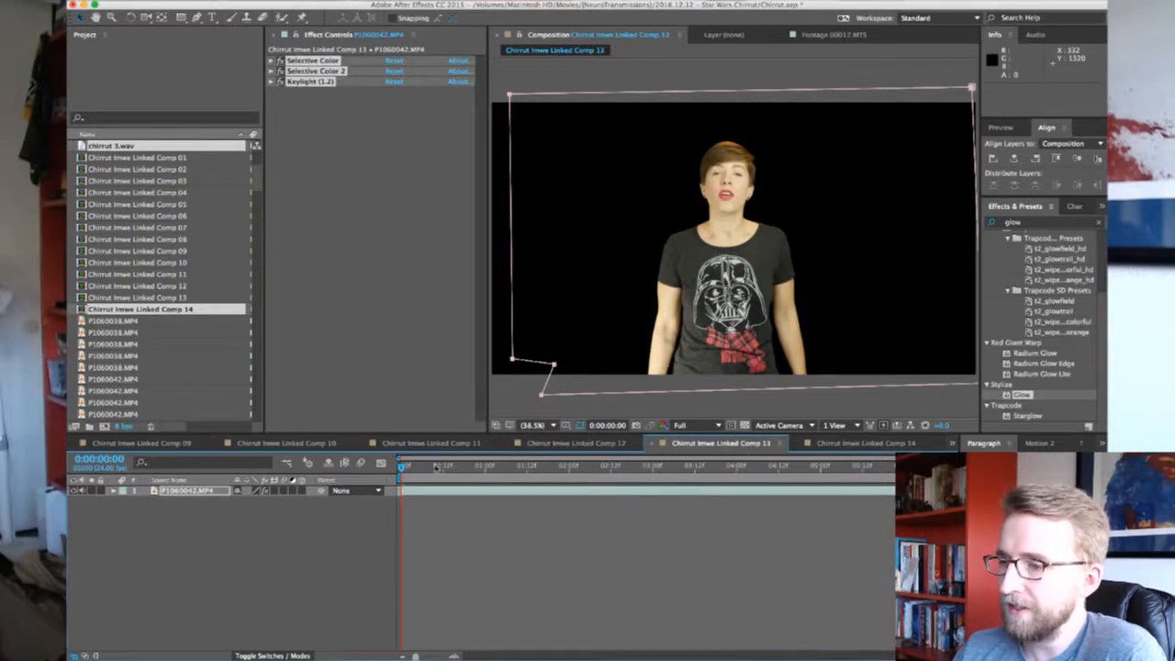
left_click(572, 444)
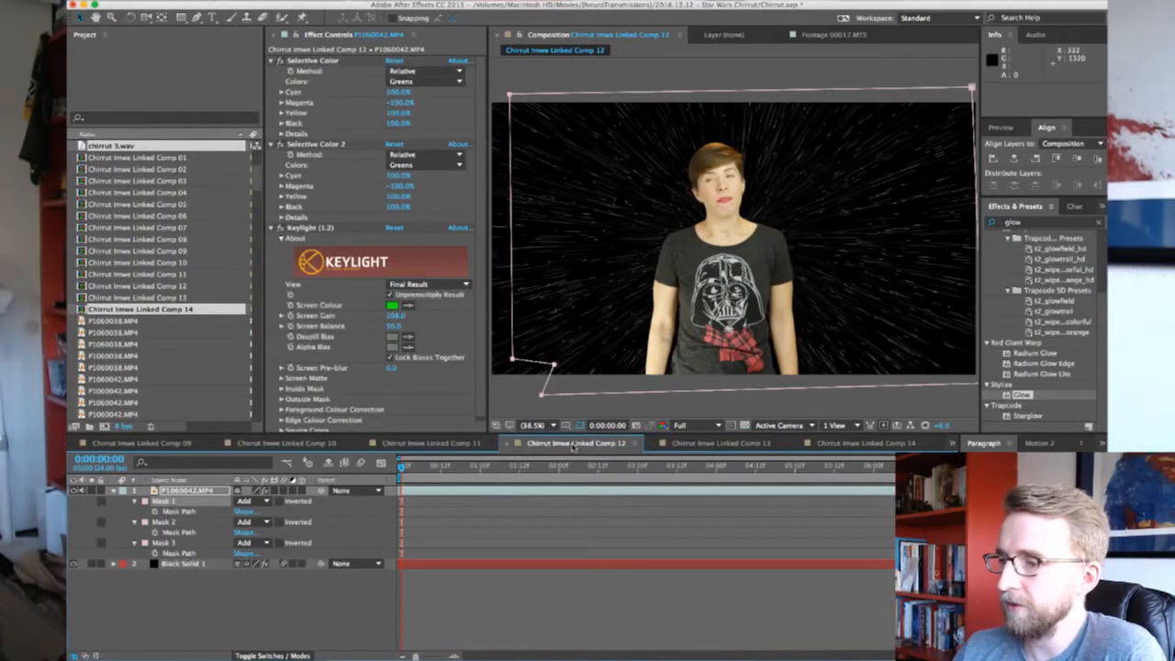
left_click(172, 564)
key("cmd+c")
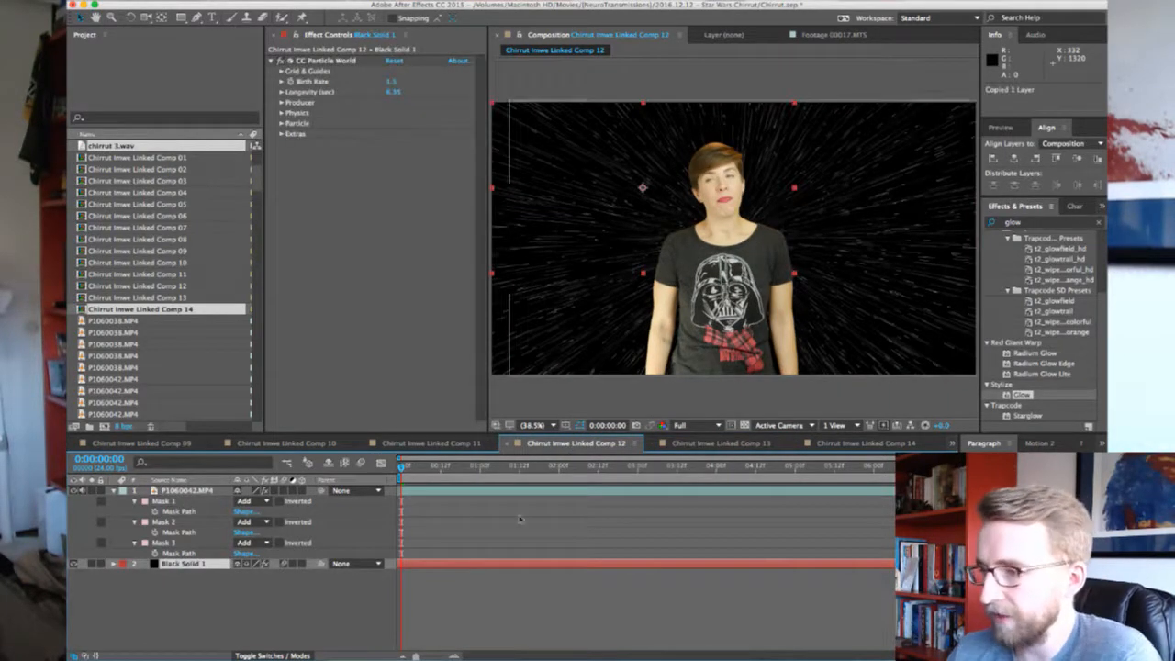
left_click(720, 443)
key("cmd+v")
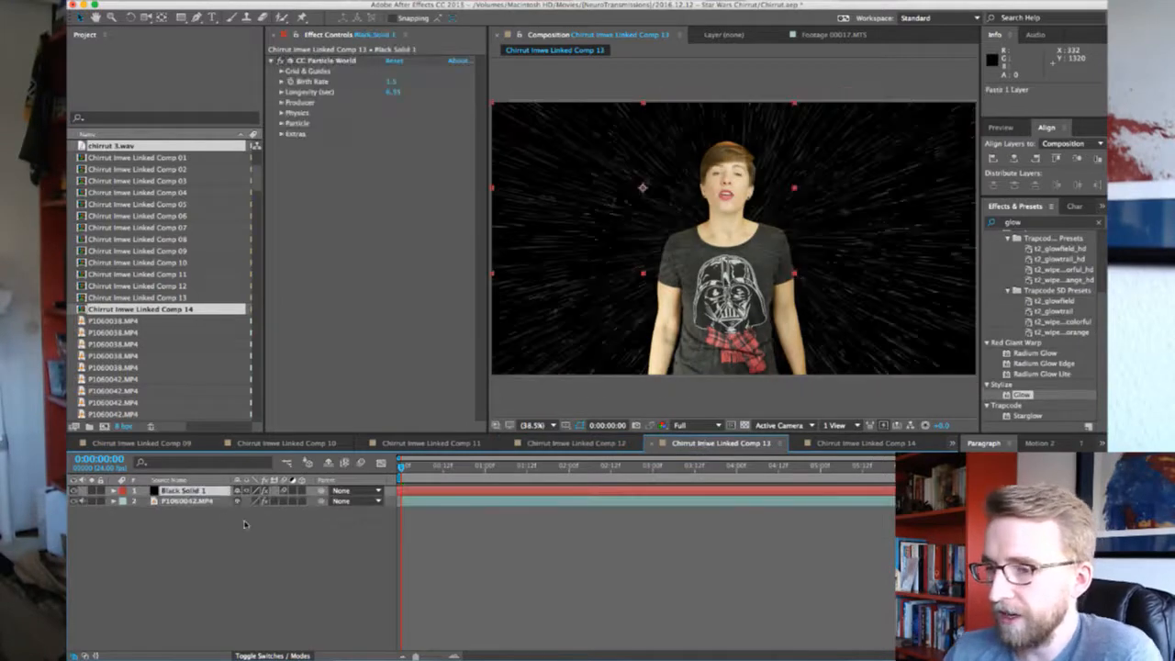
left_click_drag(202, 493, 202, 507)
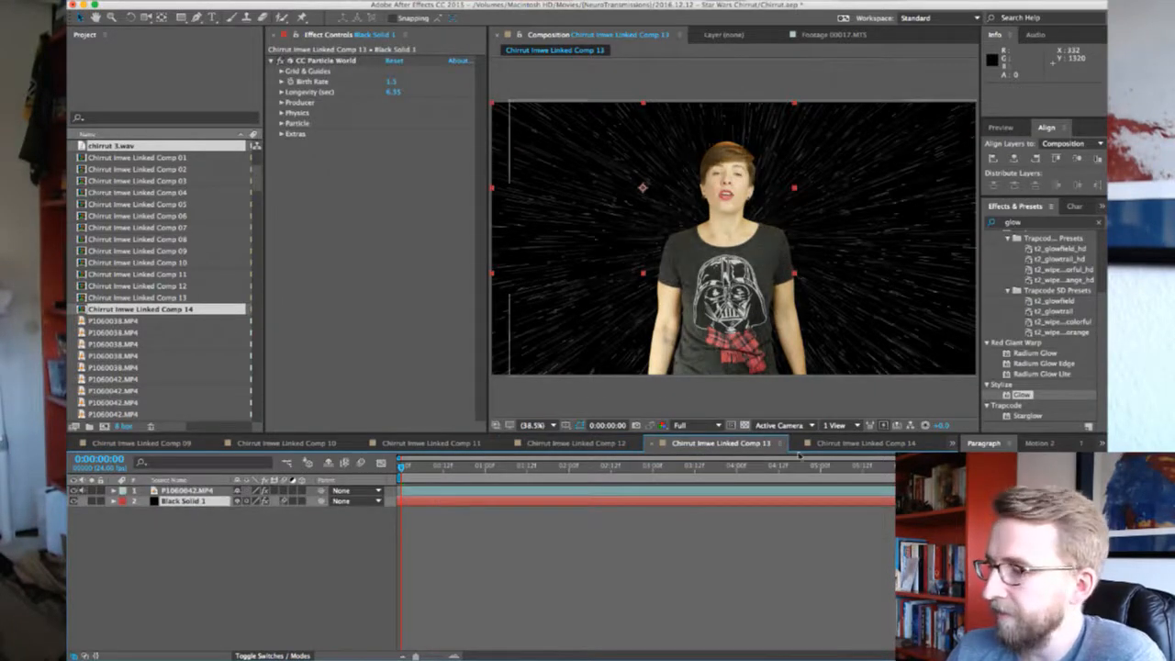
Paste the copied Black Solid 1 layer into Linked Comp 14 and place it beneath the P1060042.MP4 footage
left_click(831, 444)
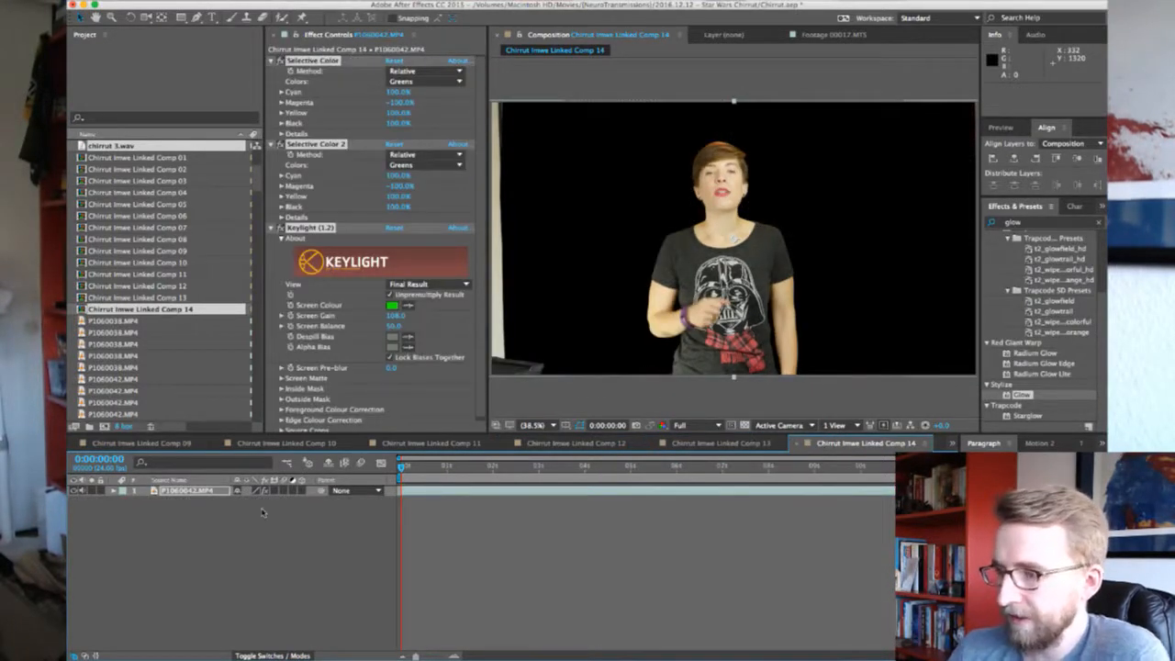
key("cmd+v")
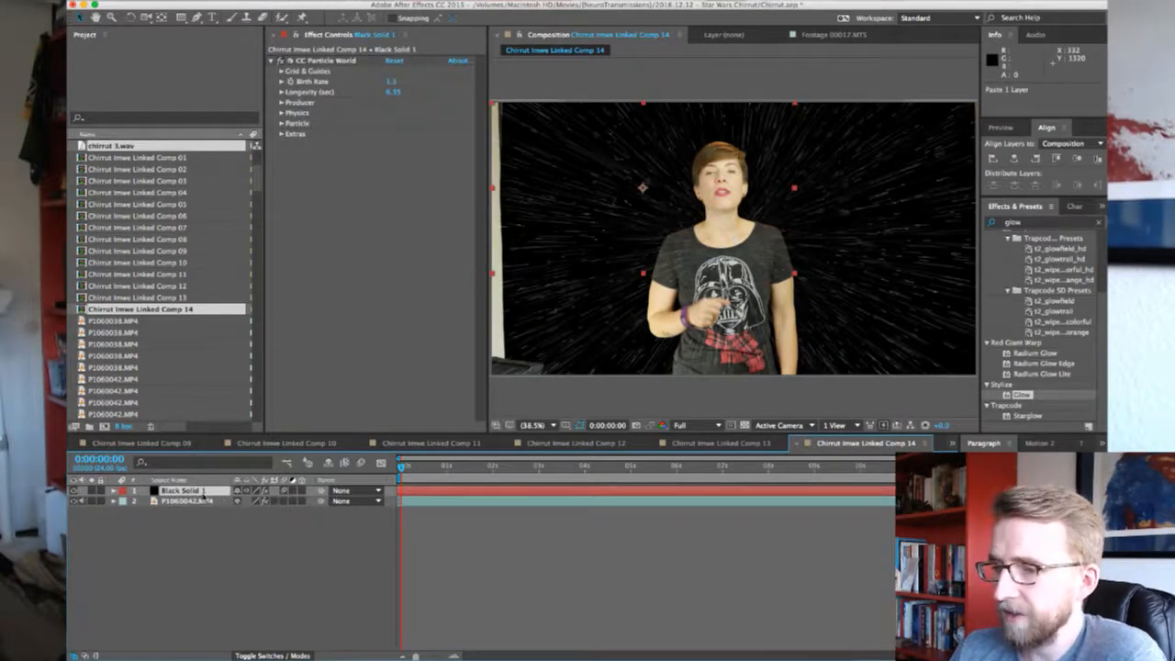
left_click_drag(203, 492, 203, 506)
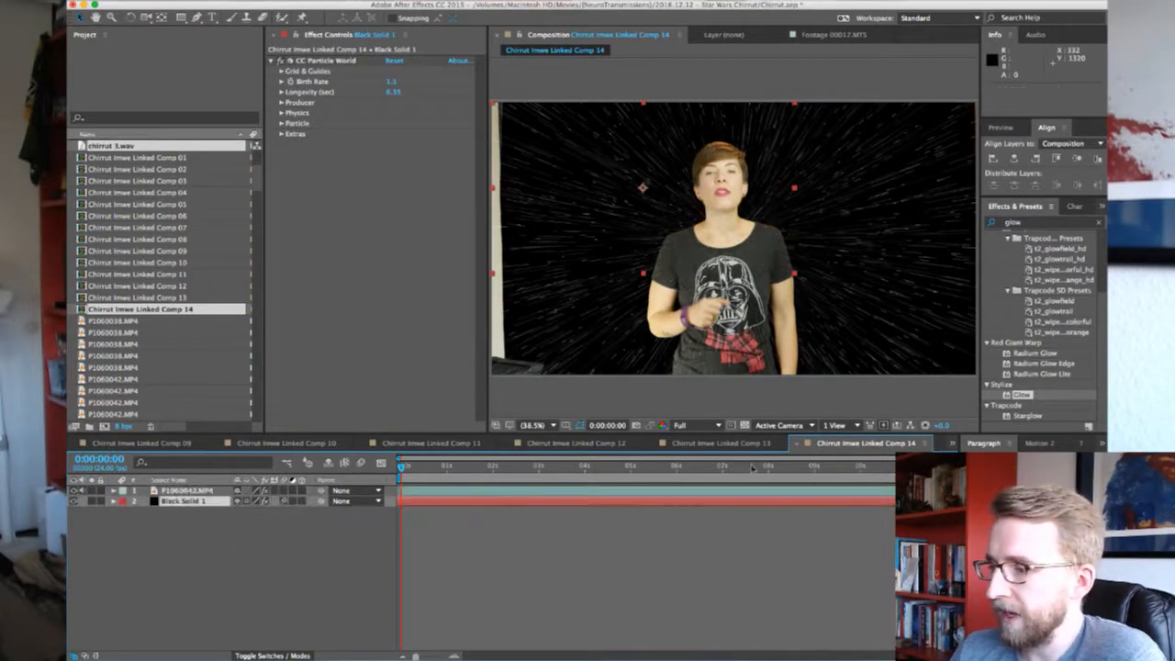
left_click(740, 444)
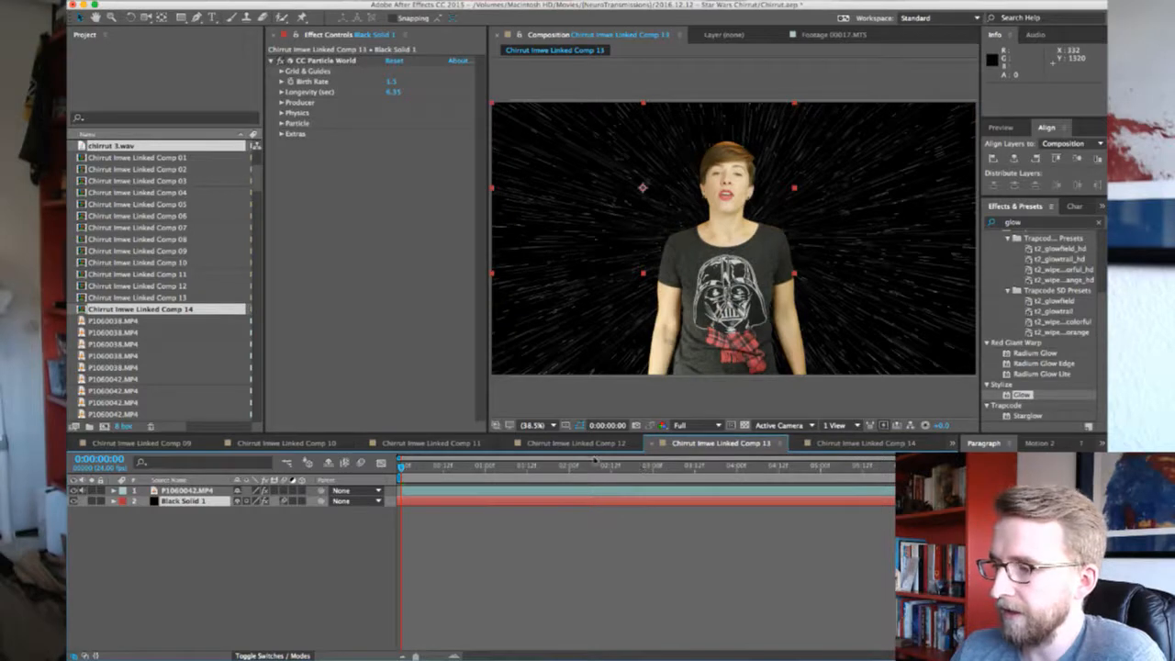
left_click(595, 457)
left_click(723, 446)
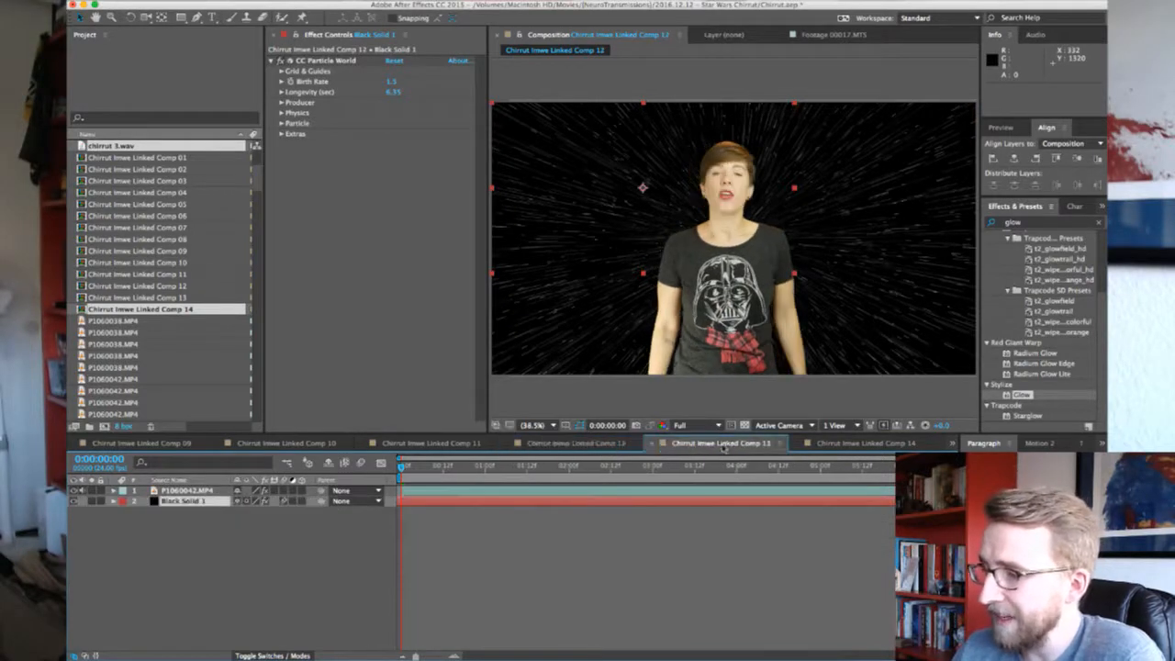
left_click(848, 446)
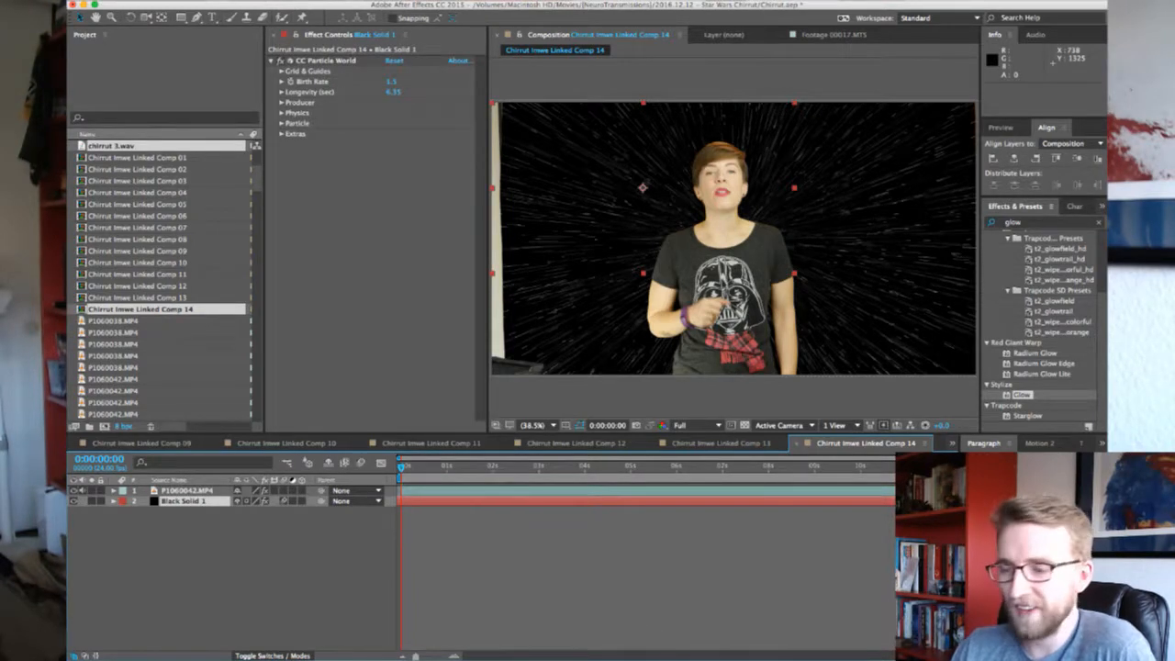
left_click(68, 440)
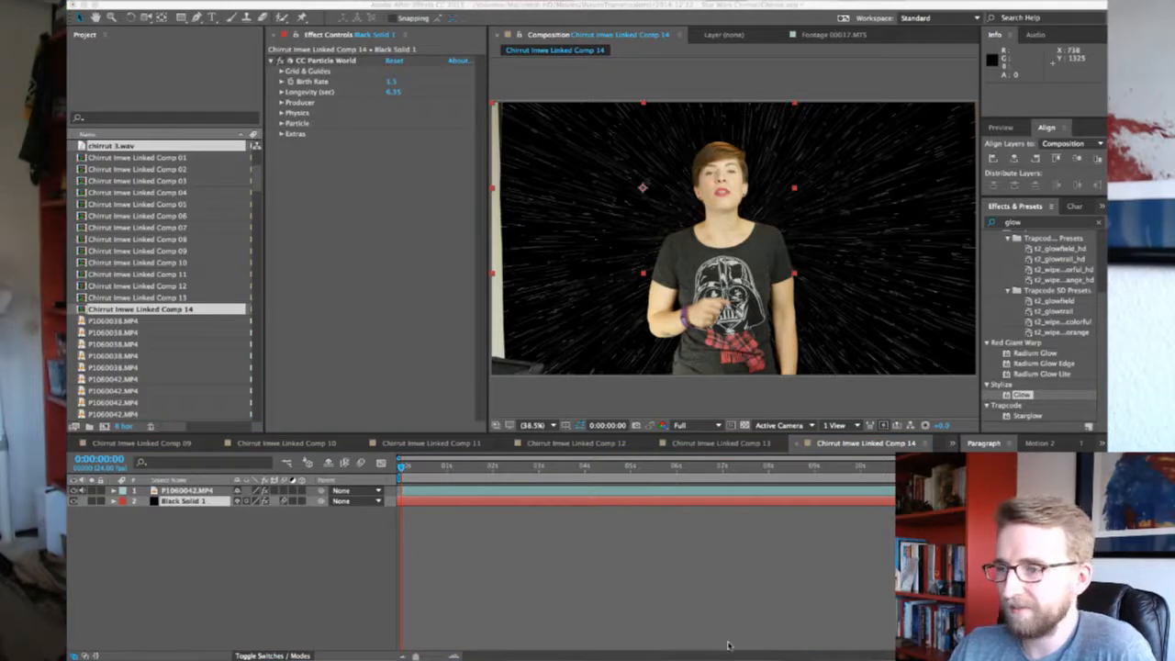
Copy Mask 1 from the footage layer in Linked Comp 13 onto the footage in Linked Comp 14, and save the project
left_click(469, 551)
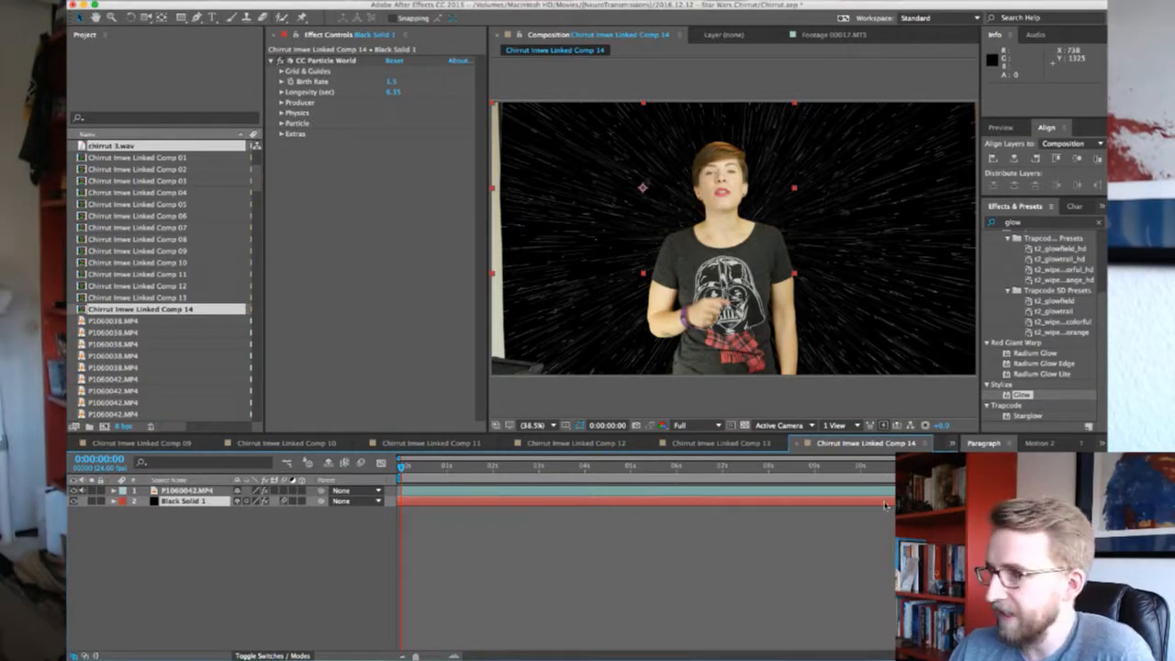
left_click(748, 442)
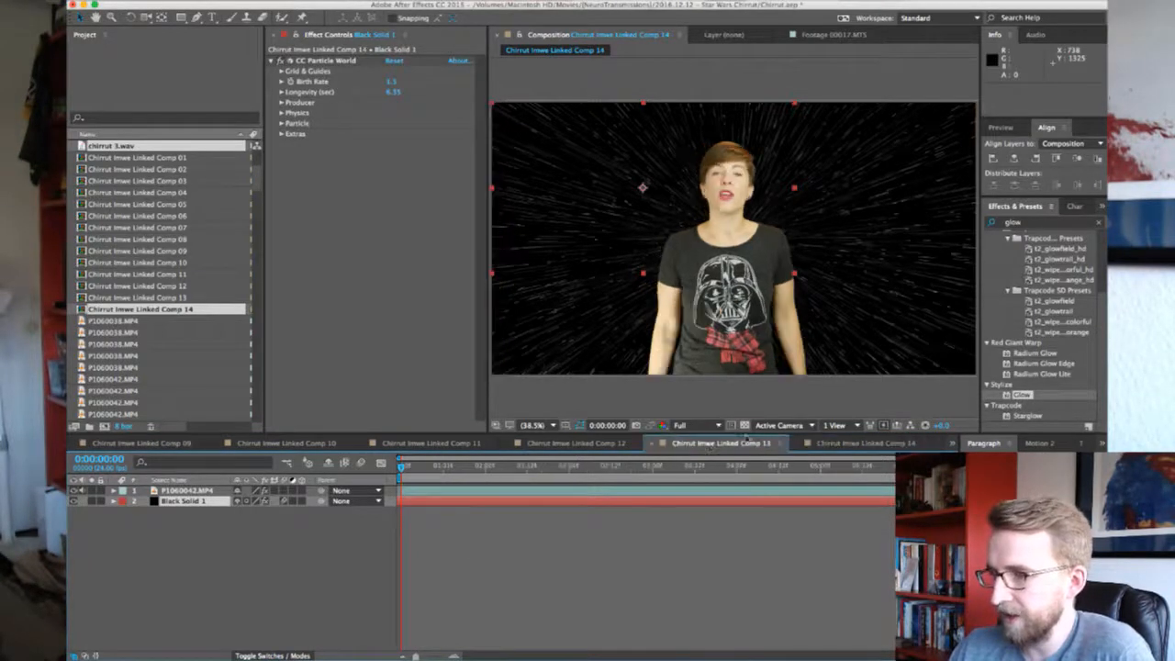
left_click(176, 493)
key("m")
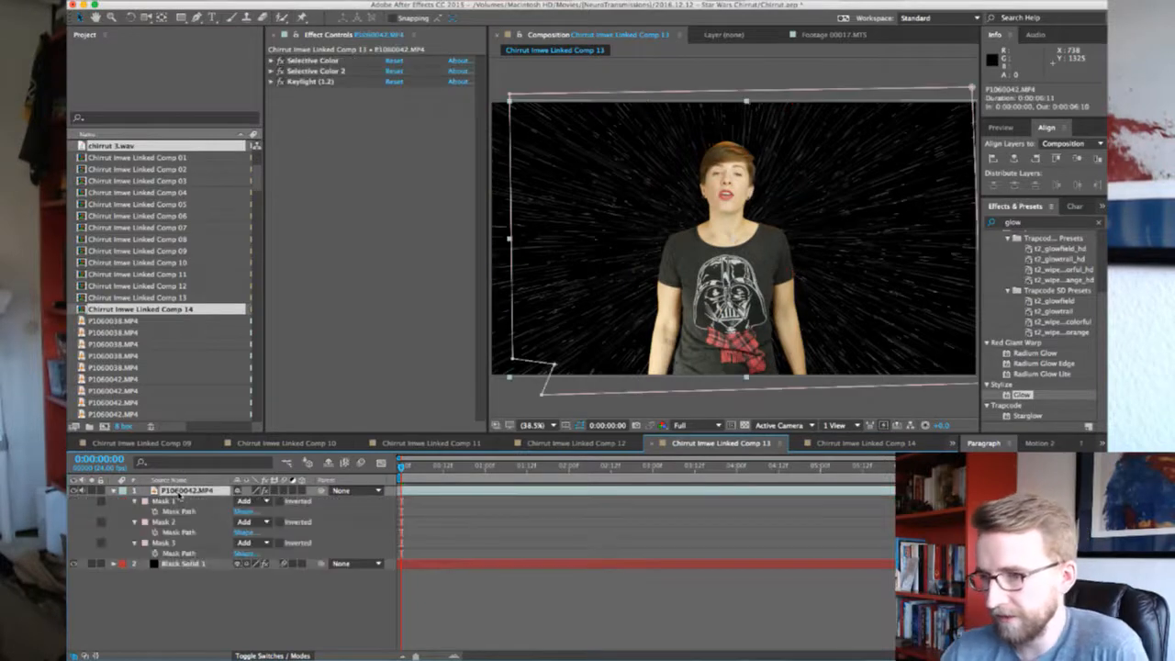
left_click(820, 443)
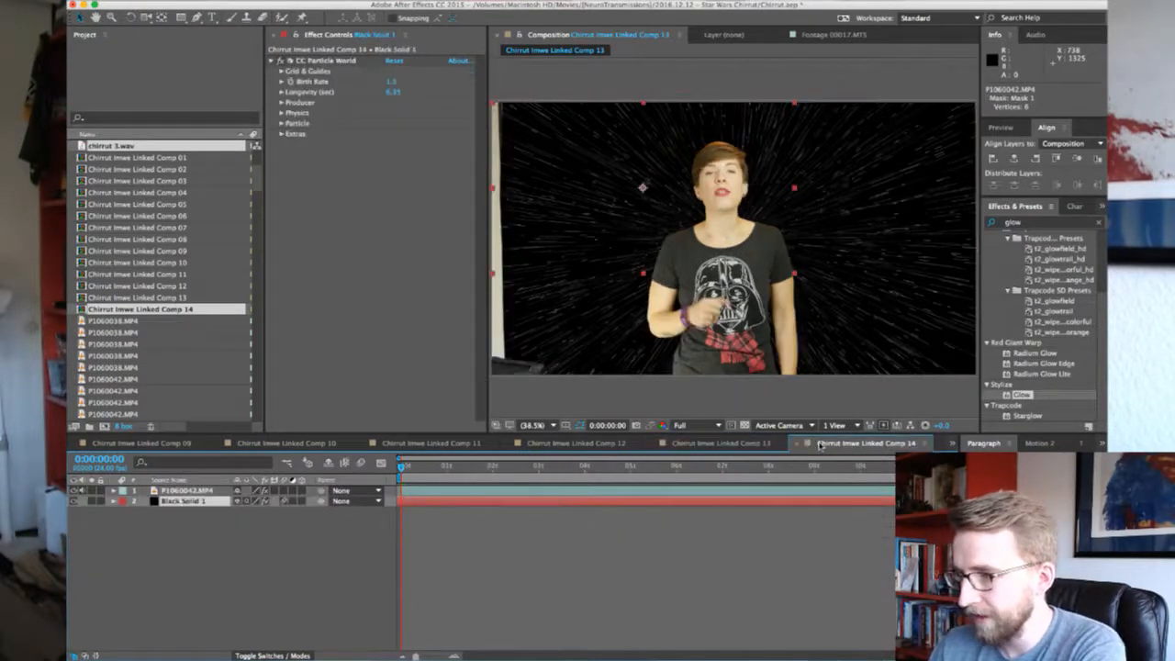
left_click(174, 491)
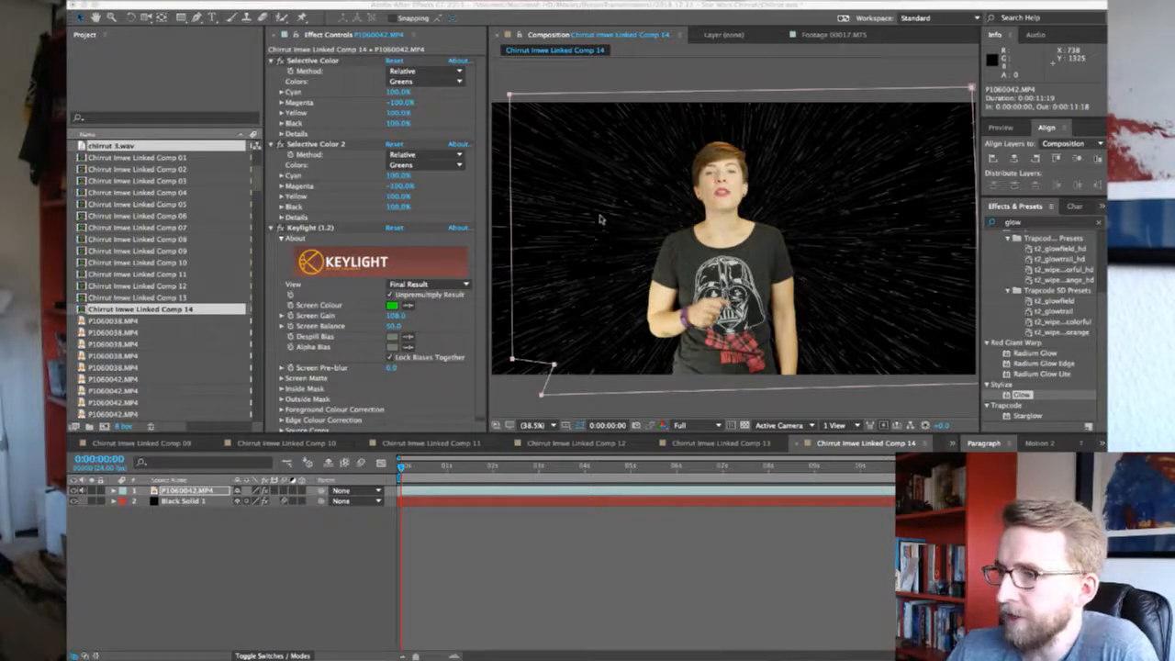
key("super+s")
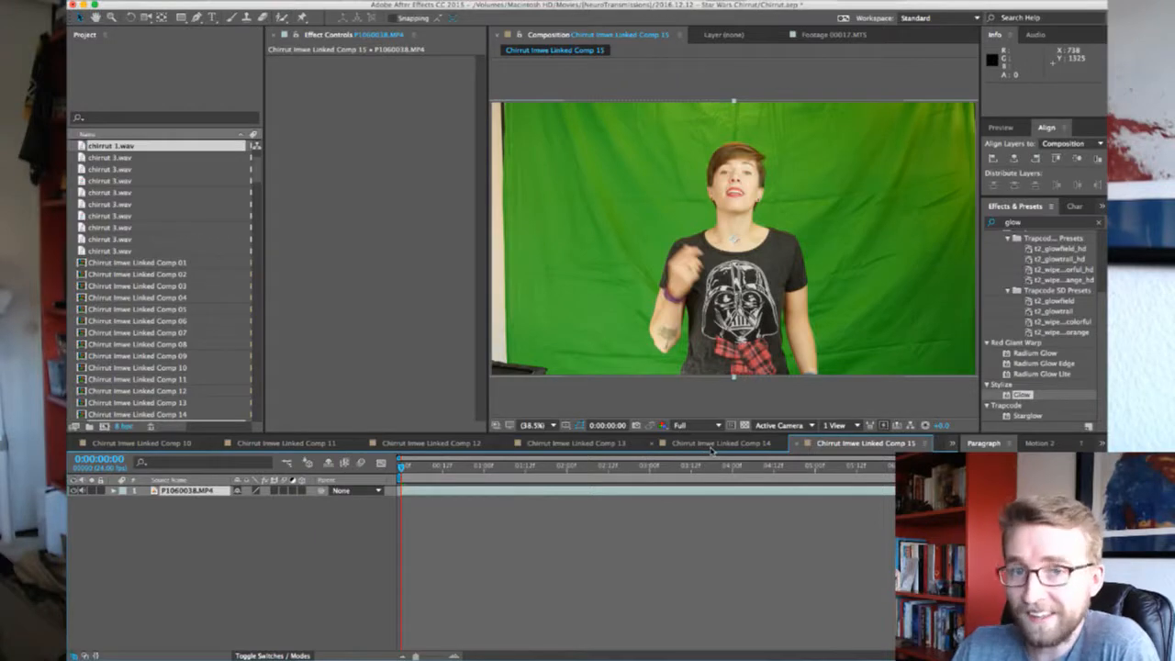
Copy Mask 1 from the footage in Linked Comp 14 onto the P1060038.MP4 layer in Linked Comp 15
left_click(760, 445)
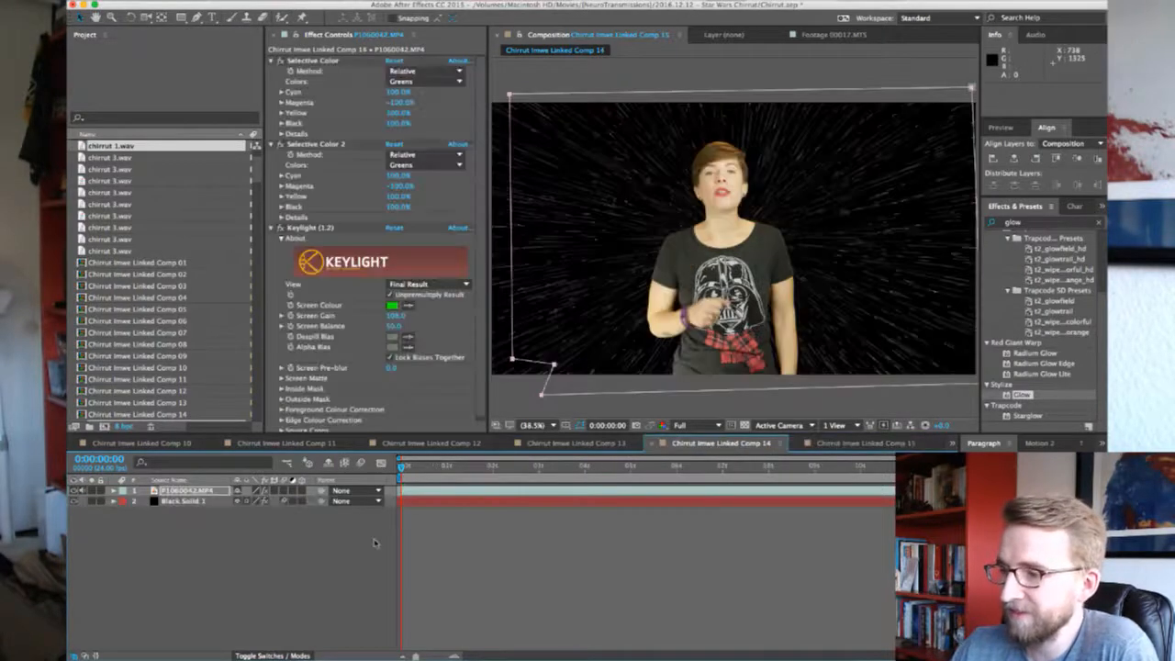
key("m")
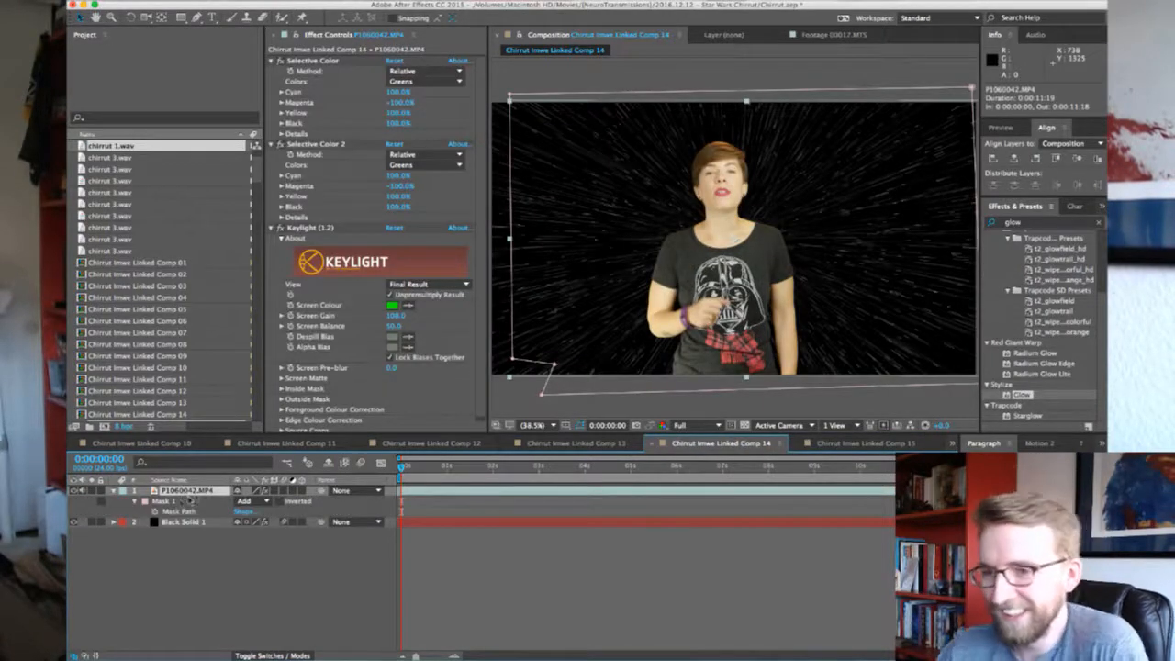
left_click(846, 445)
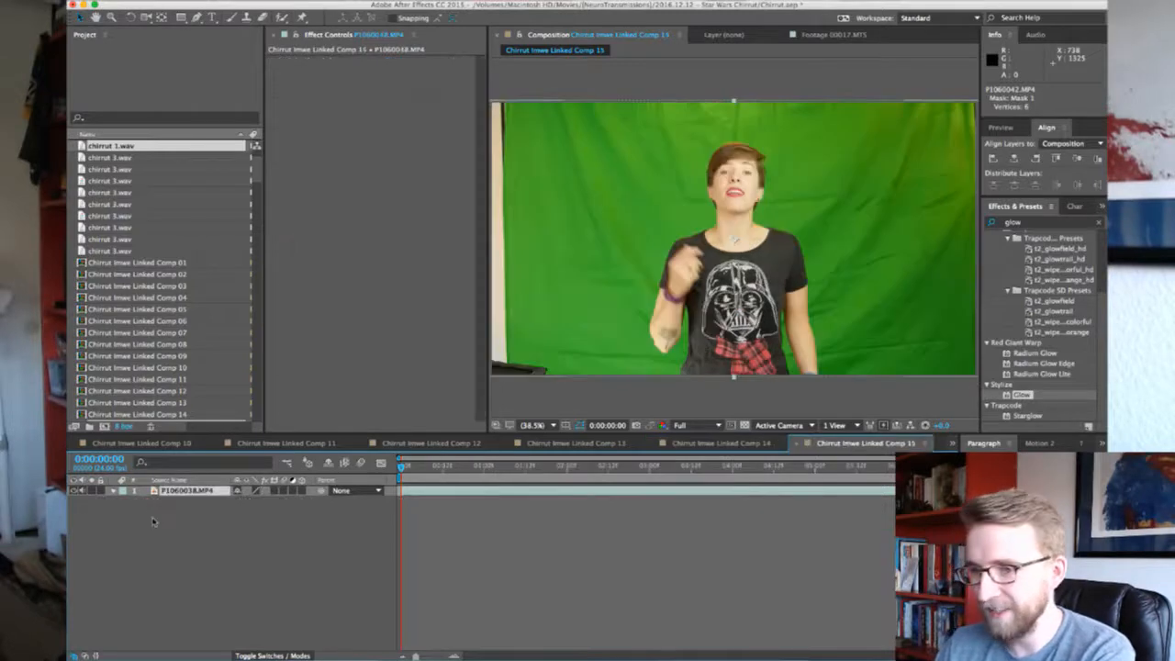
left_click(175, 493)
key("super+v")
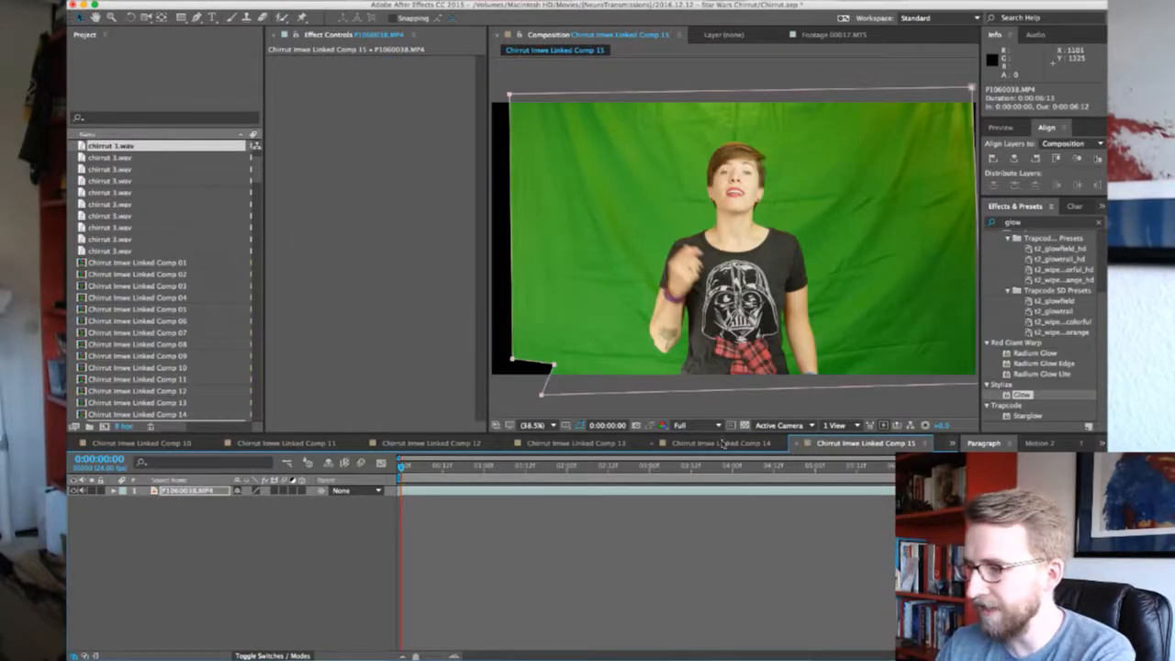
Copy the Selective Color, Selective Color 2 and Keylight effects from Linked Comp 14's footage onto Linked Comp 15's footage layer
left_click(721, 444)
left_click(304, 62)
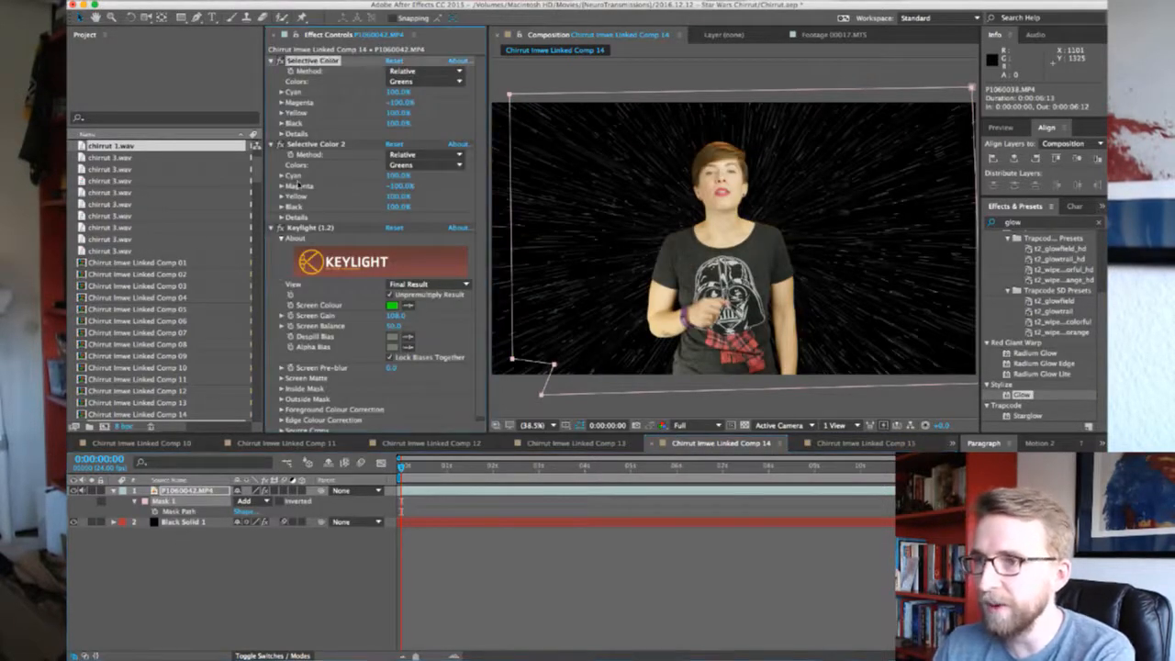
left_click(303, 228, "shift")
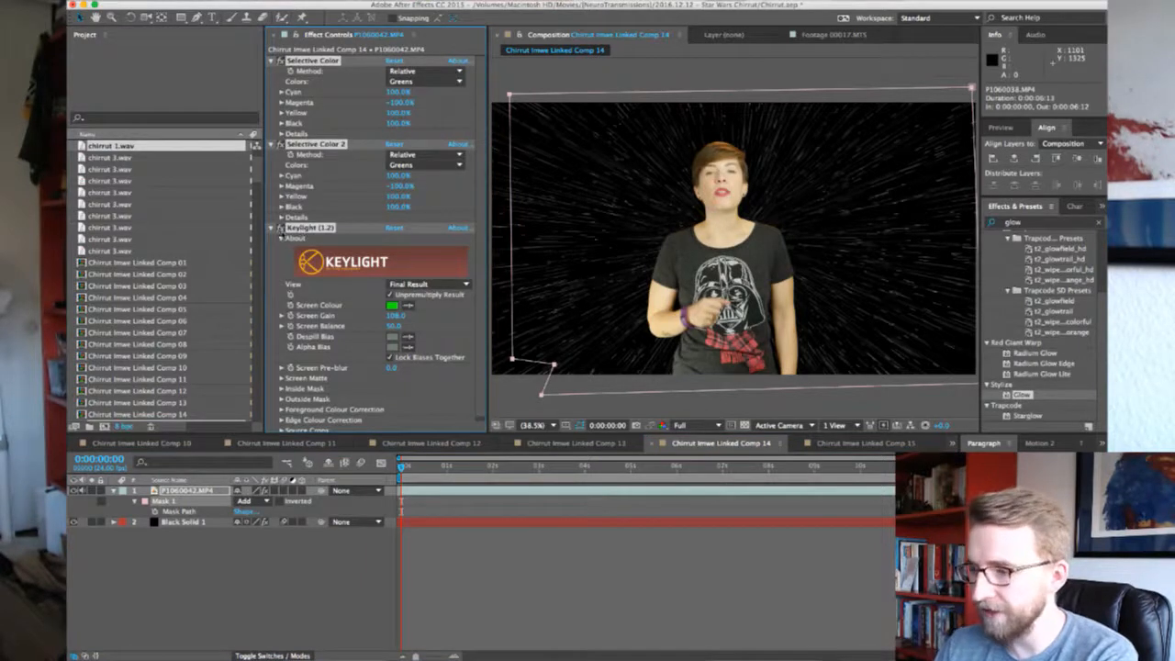
left_click(829, 444)
key("ctrl+v")
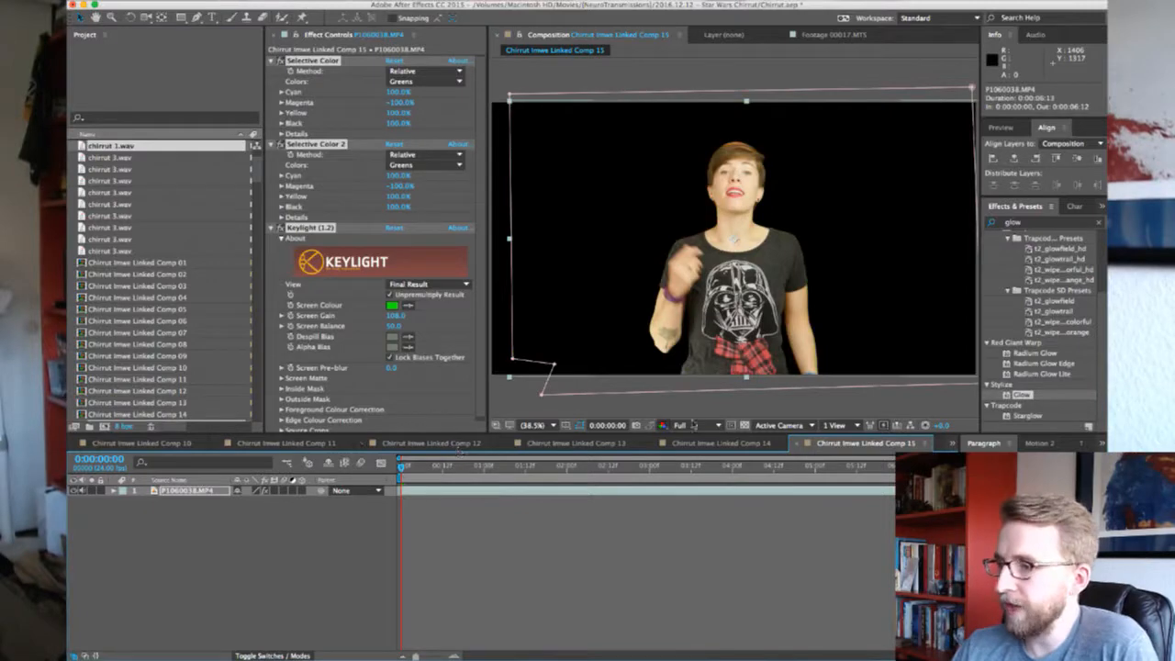
Copy the Black Solid 1 layer from Linked Comp 14 into Linked Comp 15 beneath the footage, and save the project
left_click(722, 443)
left_click(204, 523)
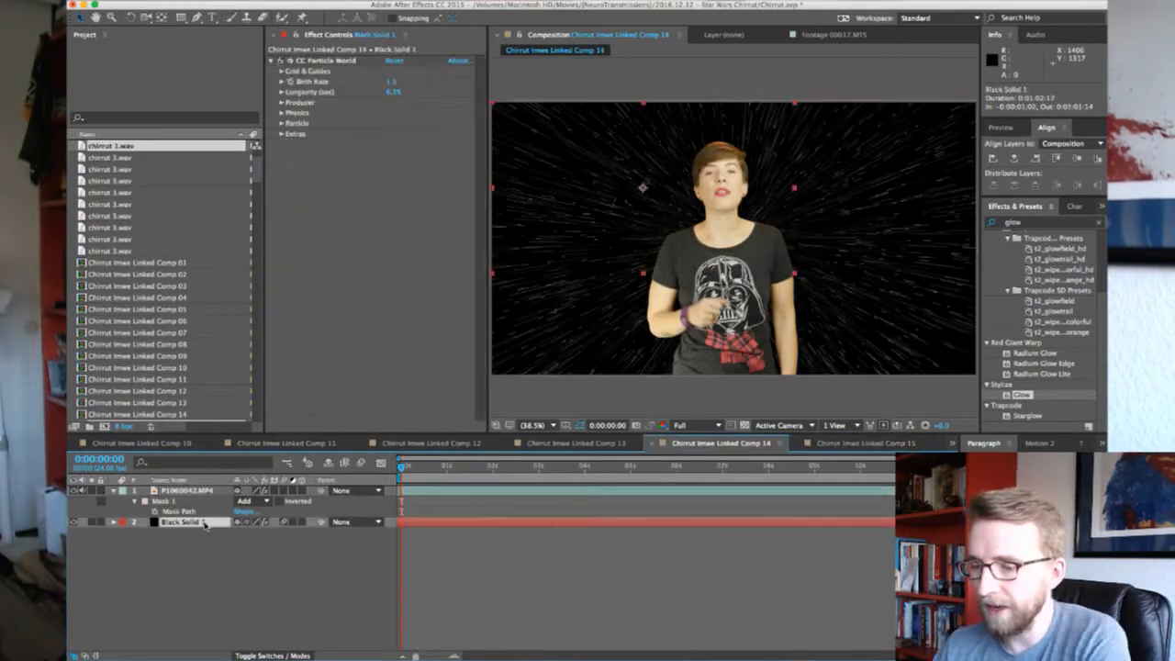
key("ctrl+c")
left_click(838, 444)
key("ctrl+v")
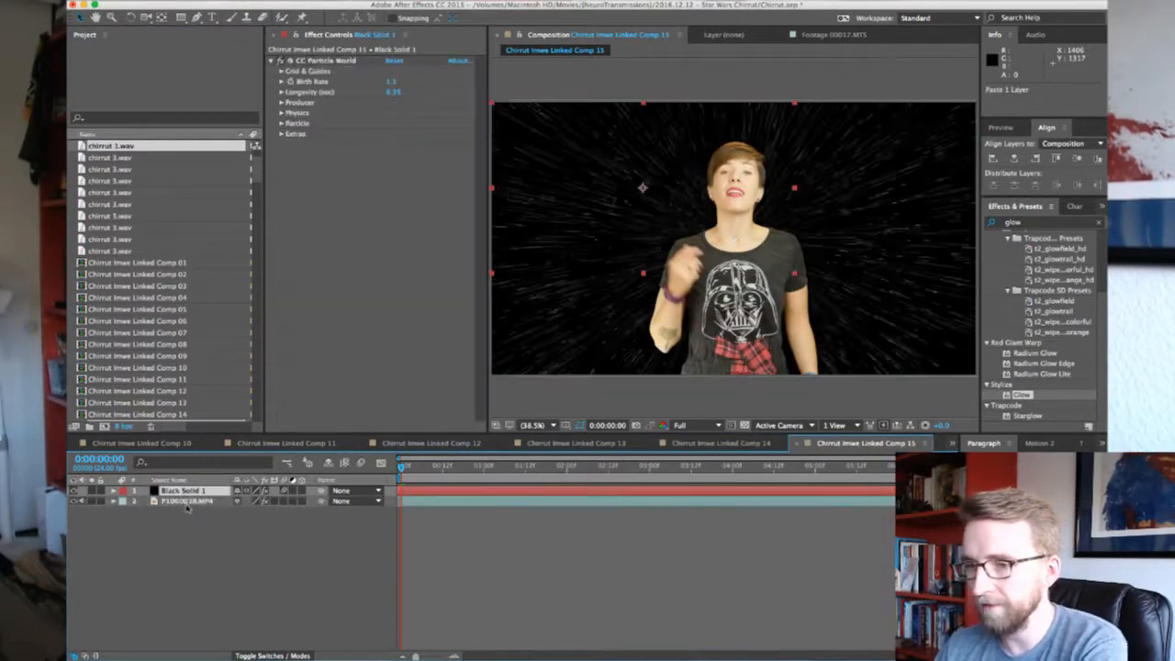
left_click_drag(189, 493, 188, 505)
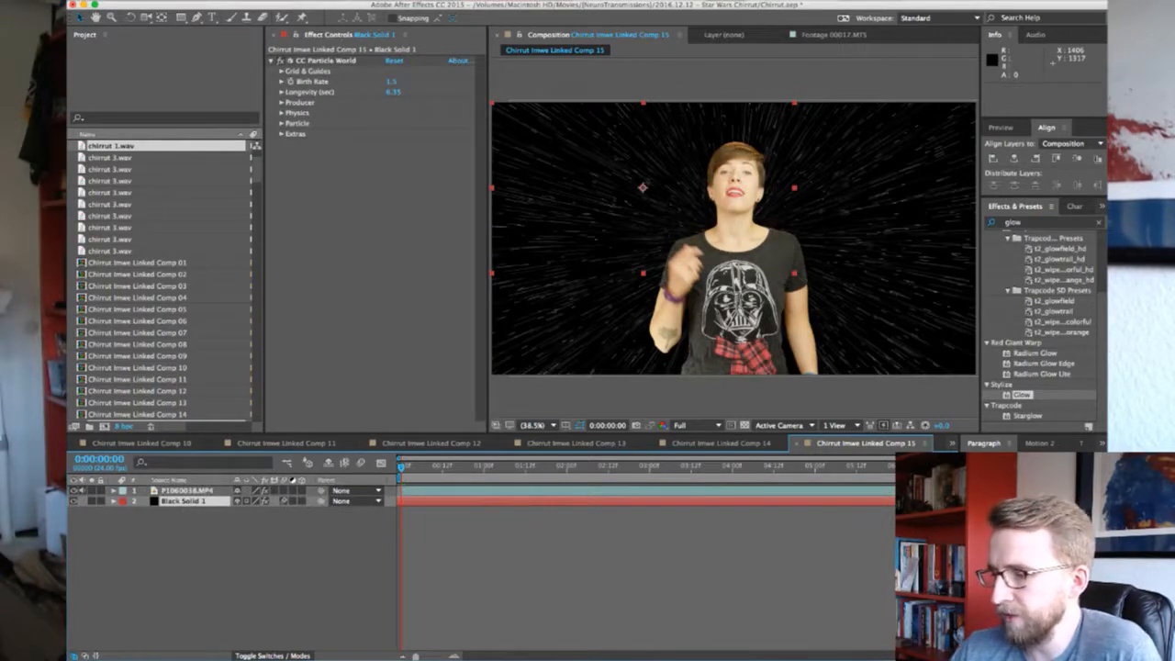
key("super+Tab")
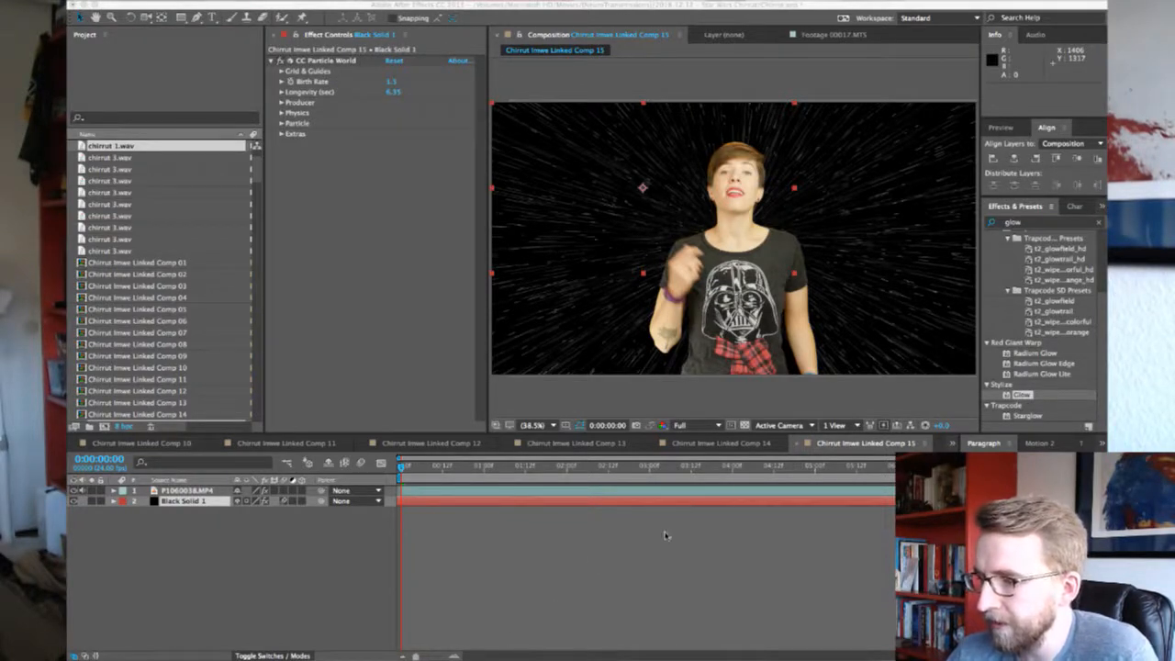
key("super+s")
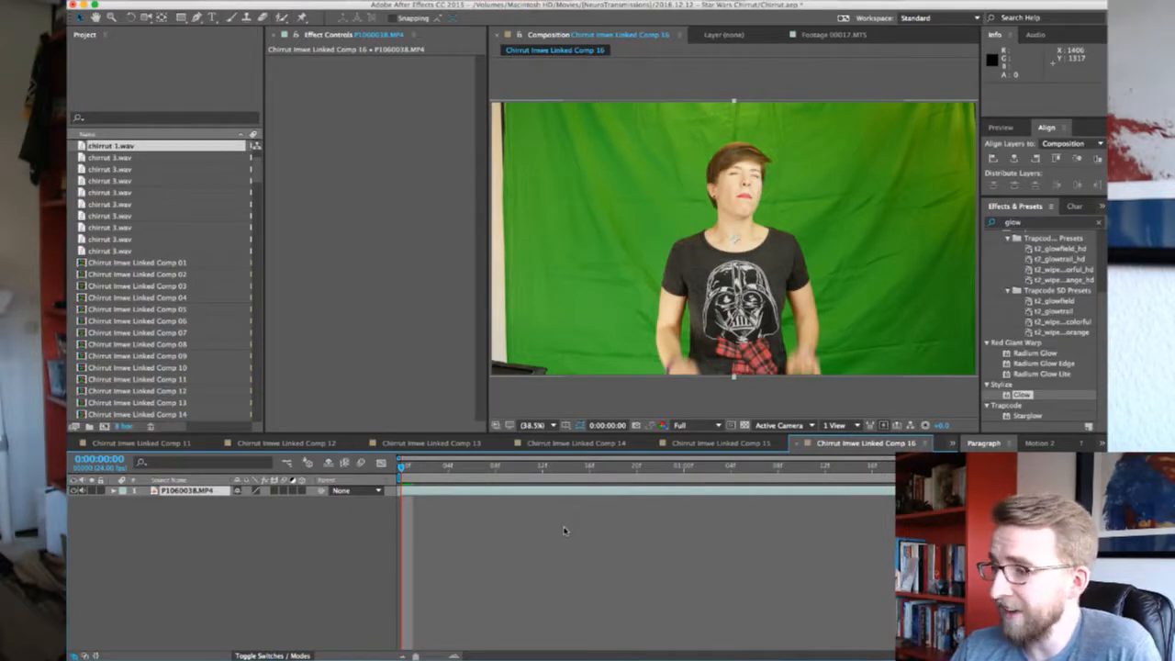
Copy the Selective Color, Selective Color 2 and Keylight effects from Linked Comp 15's footage onto Linked Comp 16's footage layer
left_click(720, 443)
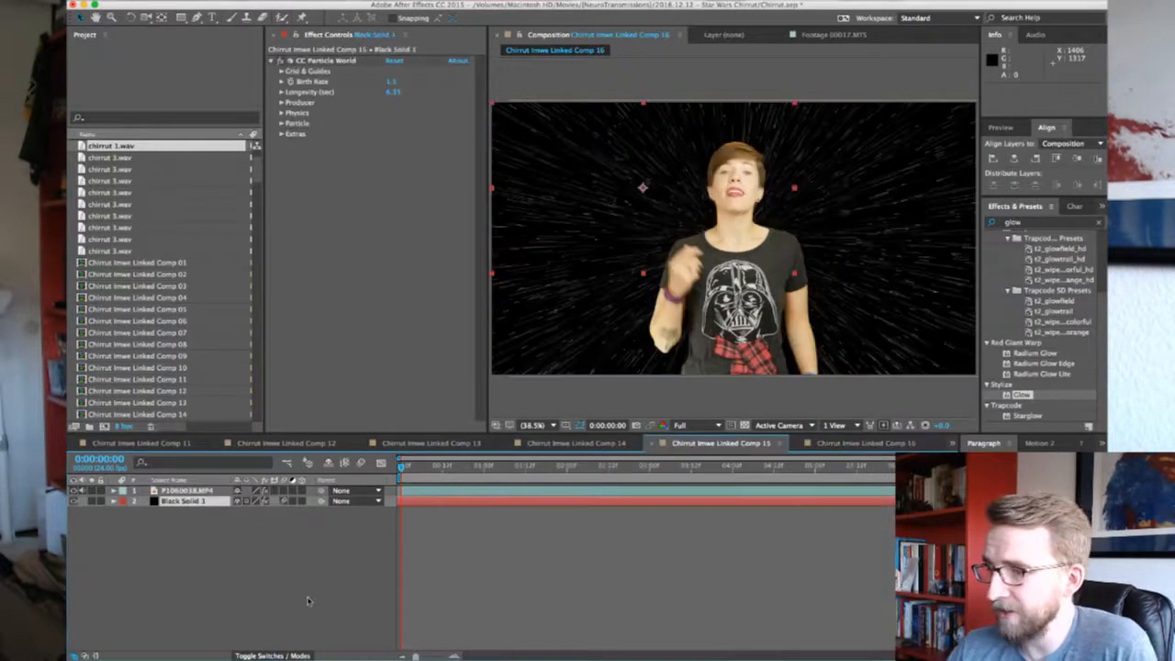
left_click(207, 493)
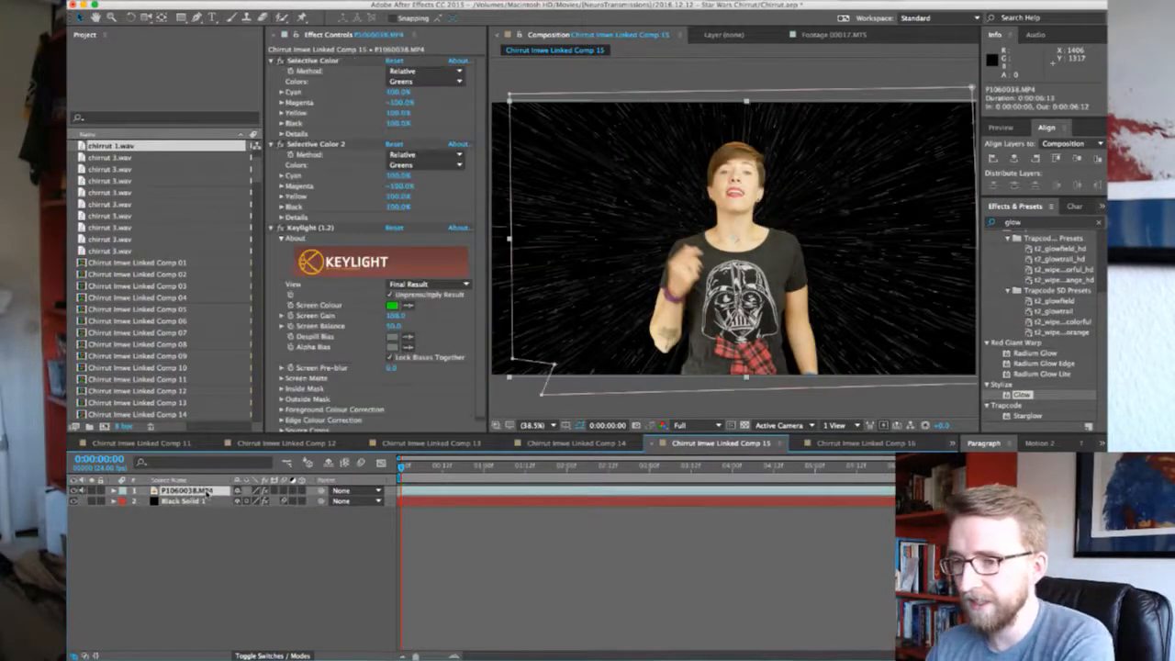
left_click(313, 60)
left_click(318, 228, "shift")
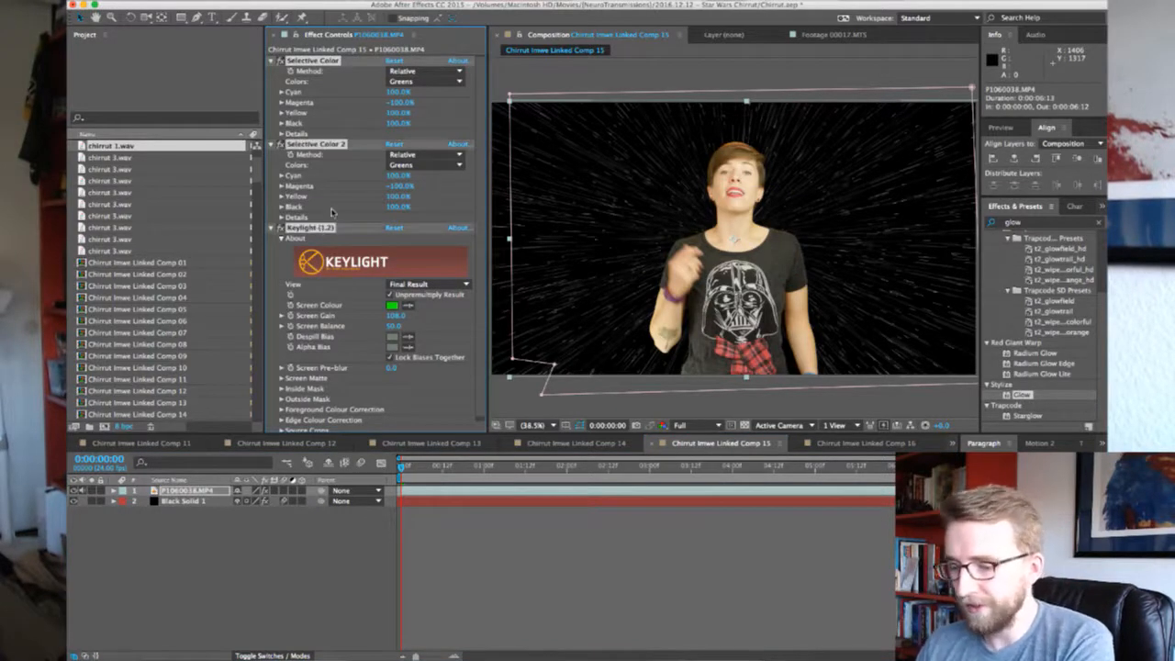
left_click(877, 445)
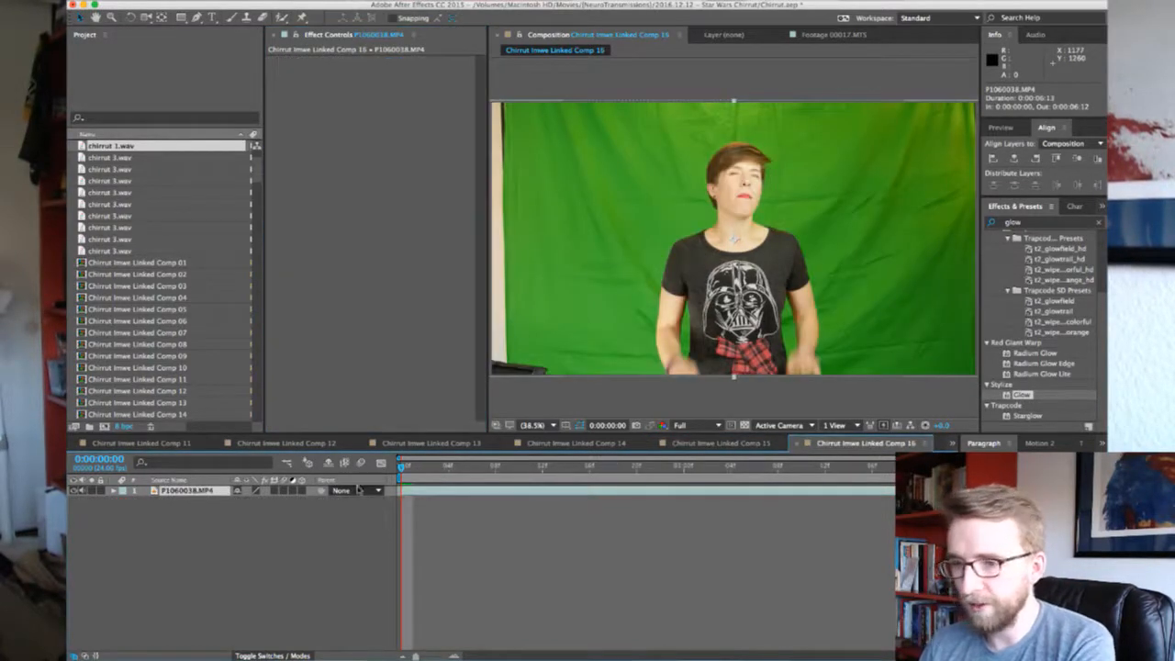
key("ctrl+v")
Copy Mask 1 from the footage in Linked Comp 15 onto the P1060038.MP4 layer in Linked Comp 16
left_click(679, 448)
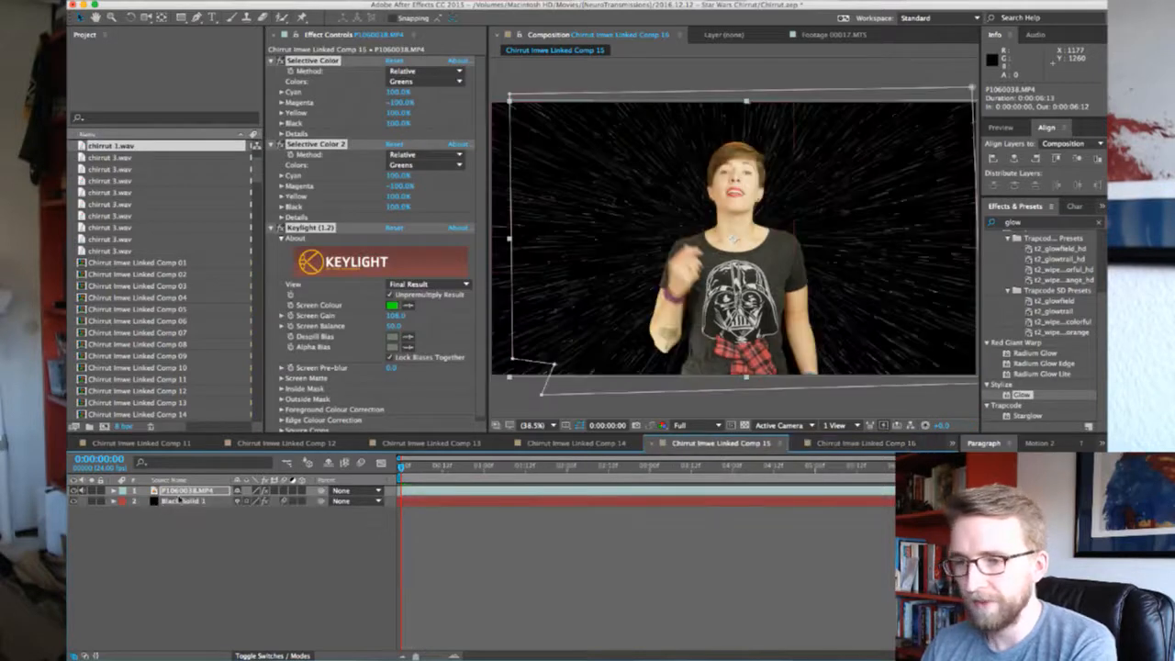
left_click(186, 496)
left_click(161, 502)
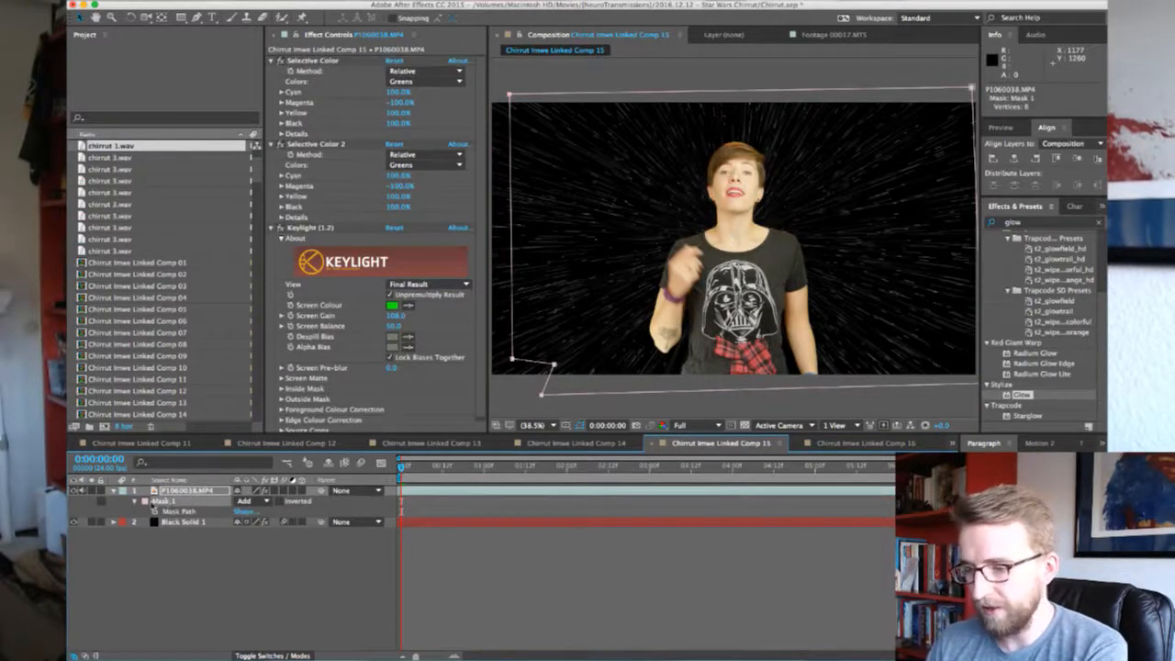
left_click(868, 443)
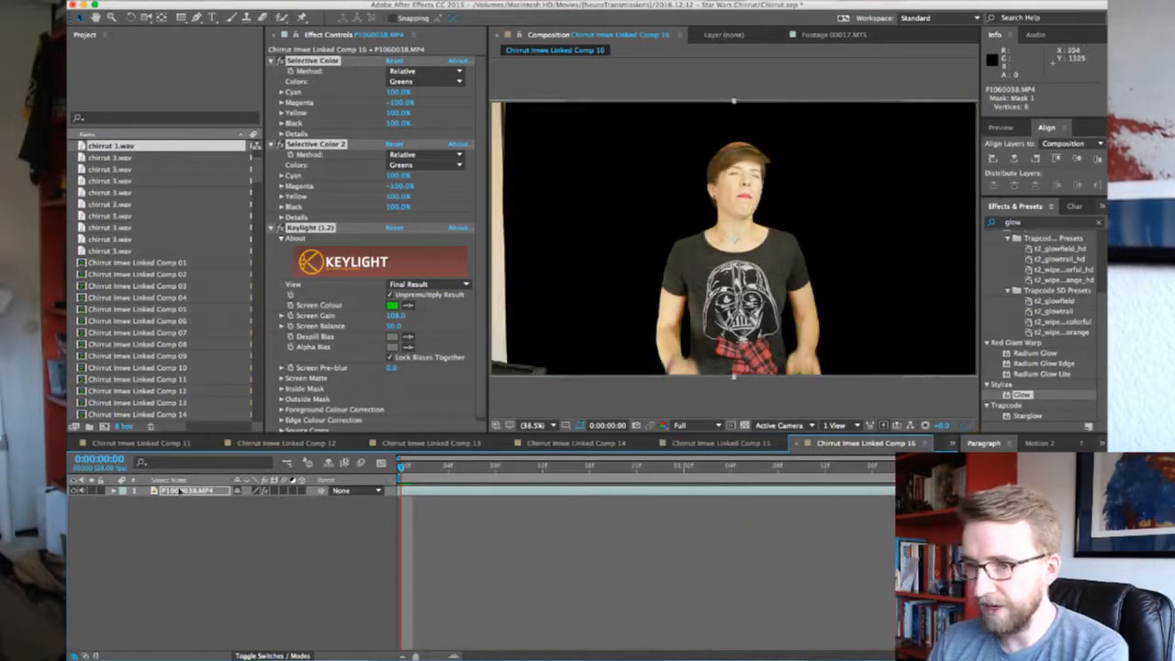
left_click(189, 491)
key("ctrl+v")
Copy the Black Solid 1 layer from Linked Comp 15 into Linked Comp 16 and place it beneath the footage
left_click(752, 449)
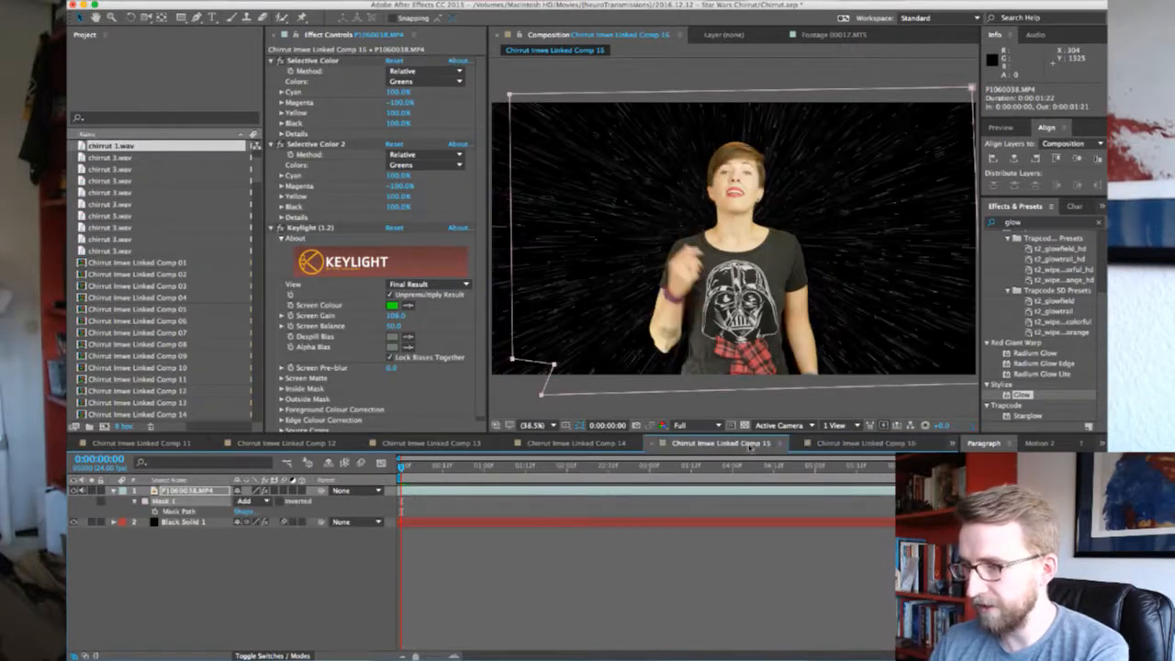
left_click(181, 523)
key("ctrl+c")
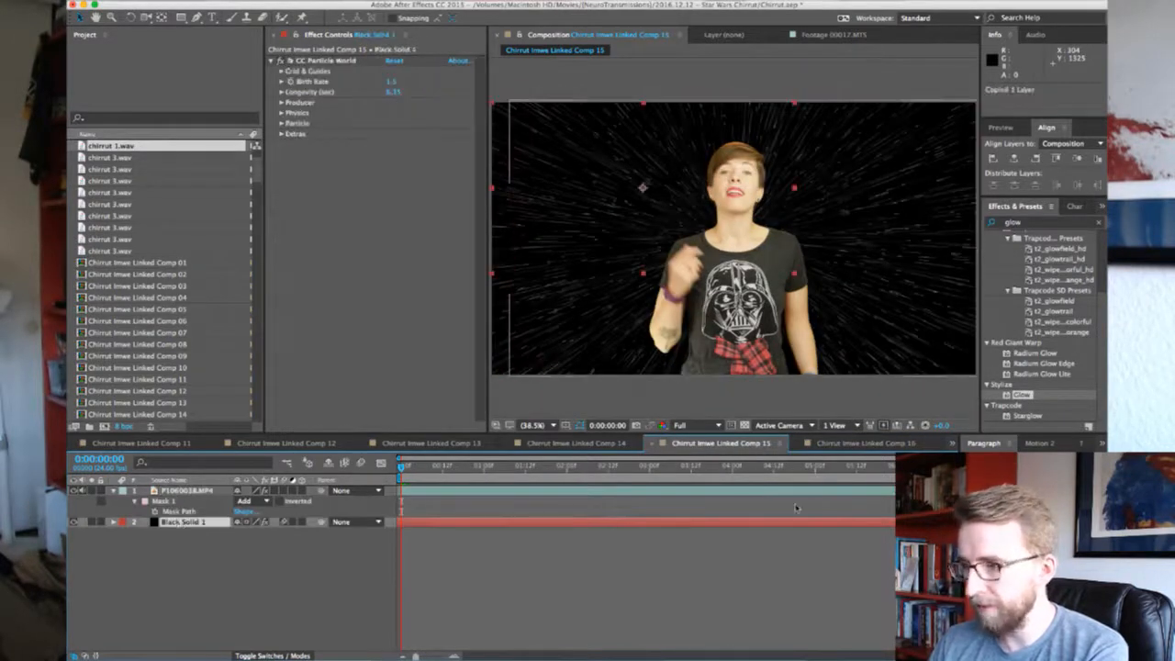
left_click(843, 447)
key("ctrl+v")
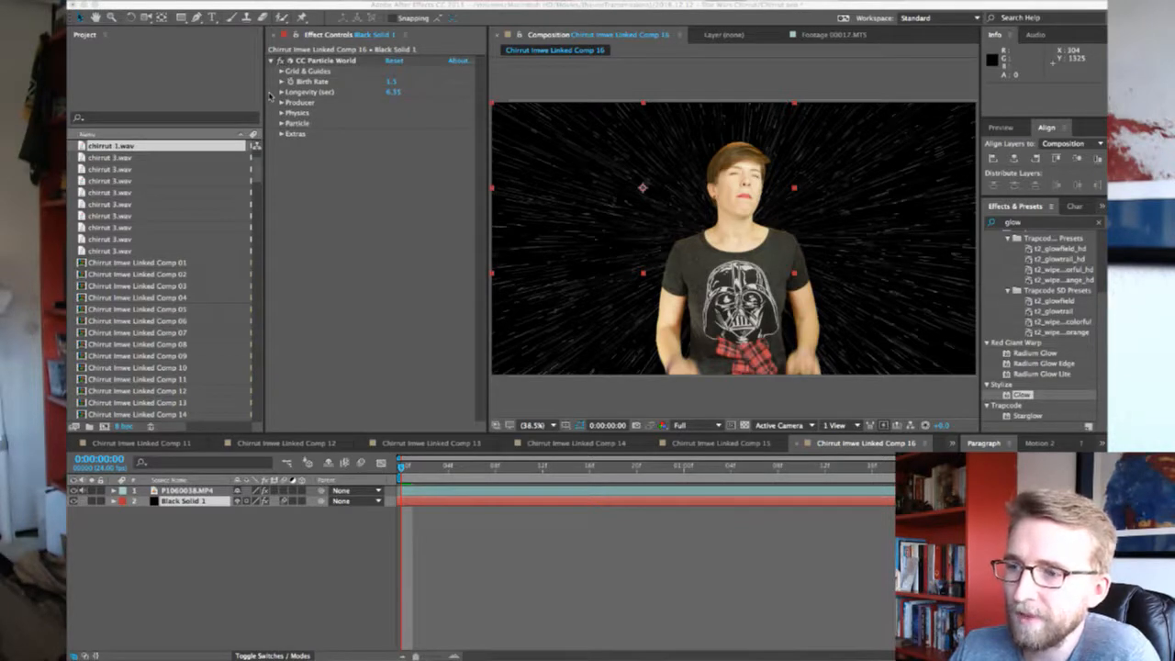
left_click(799, 641)
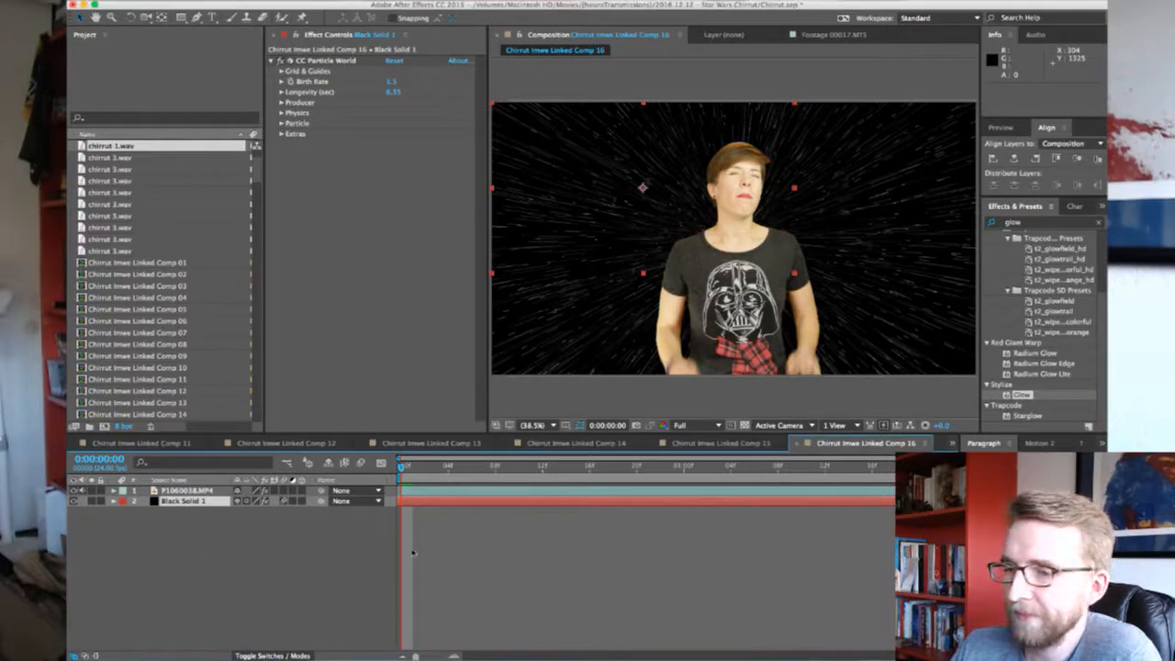
left_click(746, 444)
left_click(856, 442)
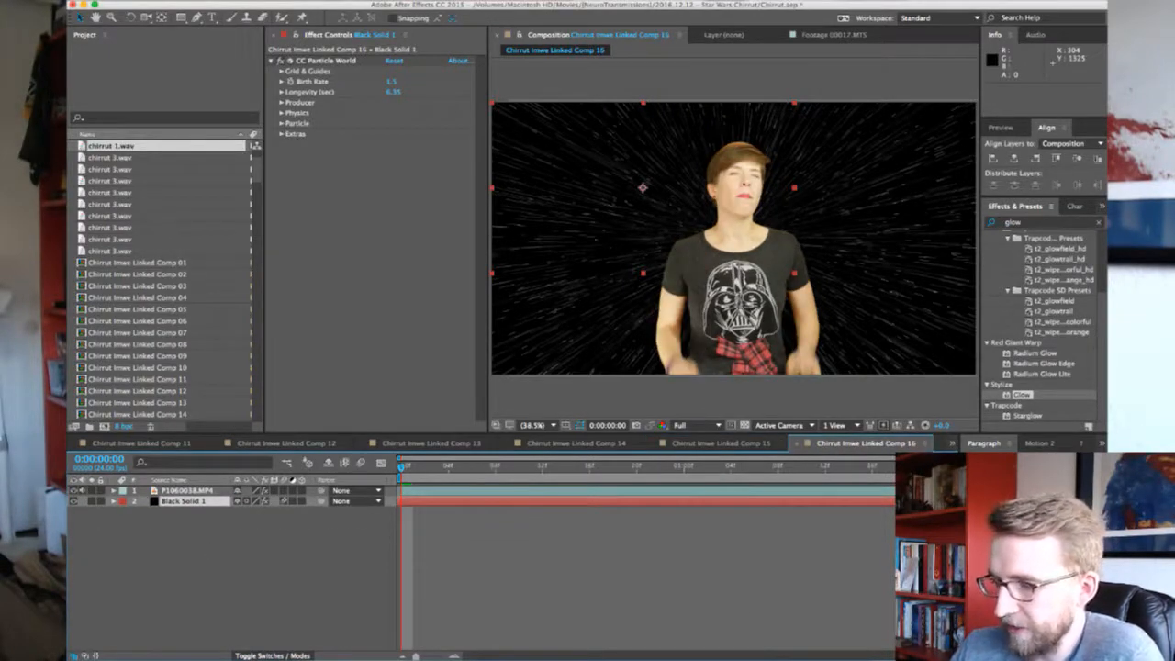
left_click(395, 657)
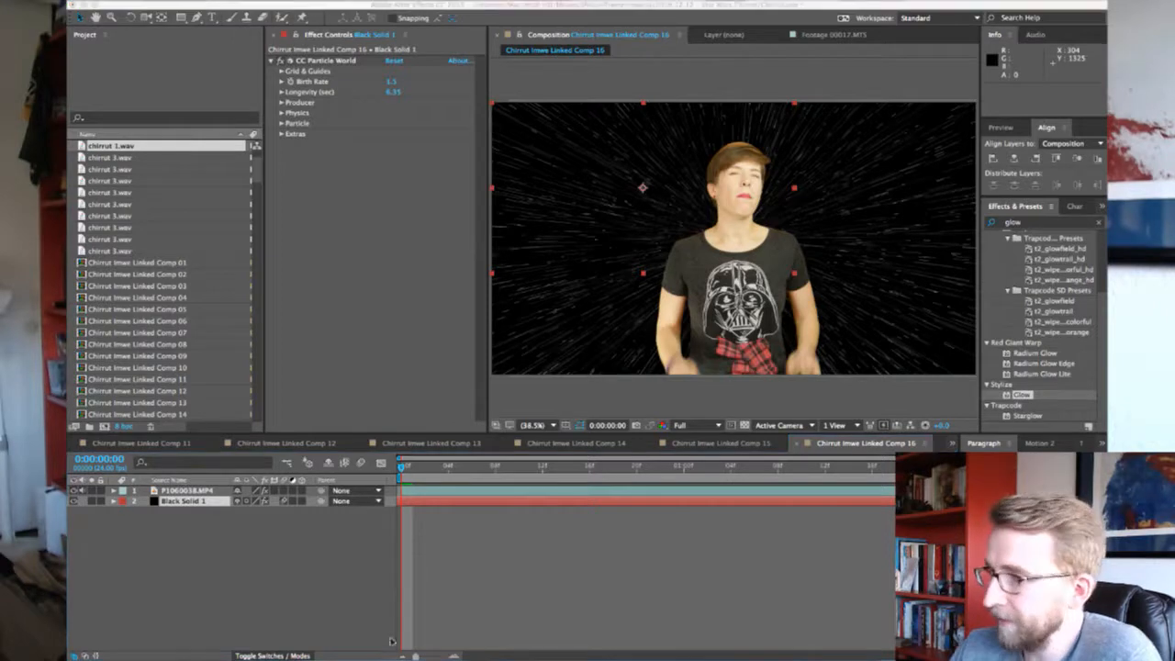
left_click(630, 630)
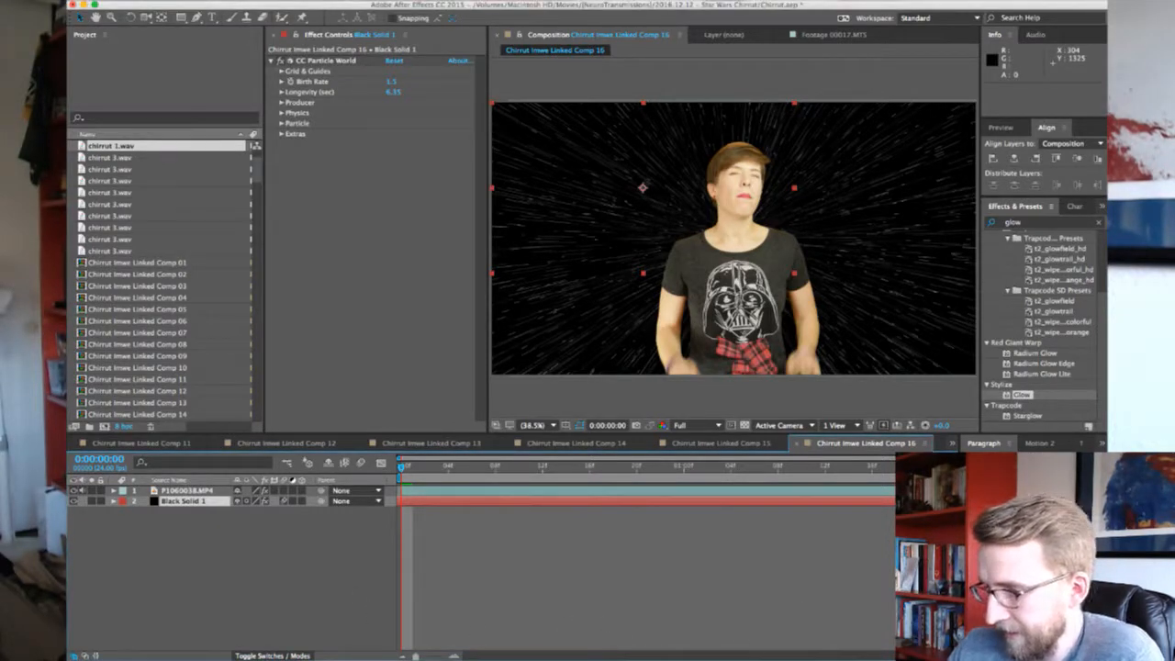
Bring in Linked Comp 17 and copy Selective Color, Selective Color 2 and Keylight from Linked Comp 16's footage onto its P1060038.MP4 layer
key("super+Tab")
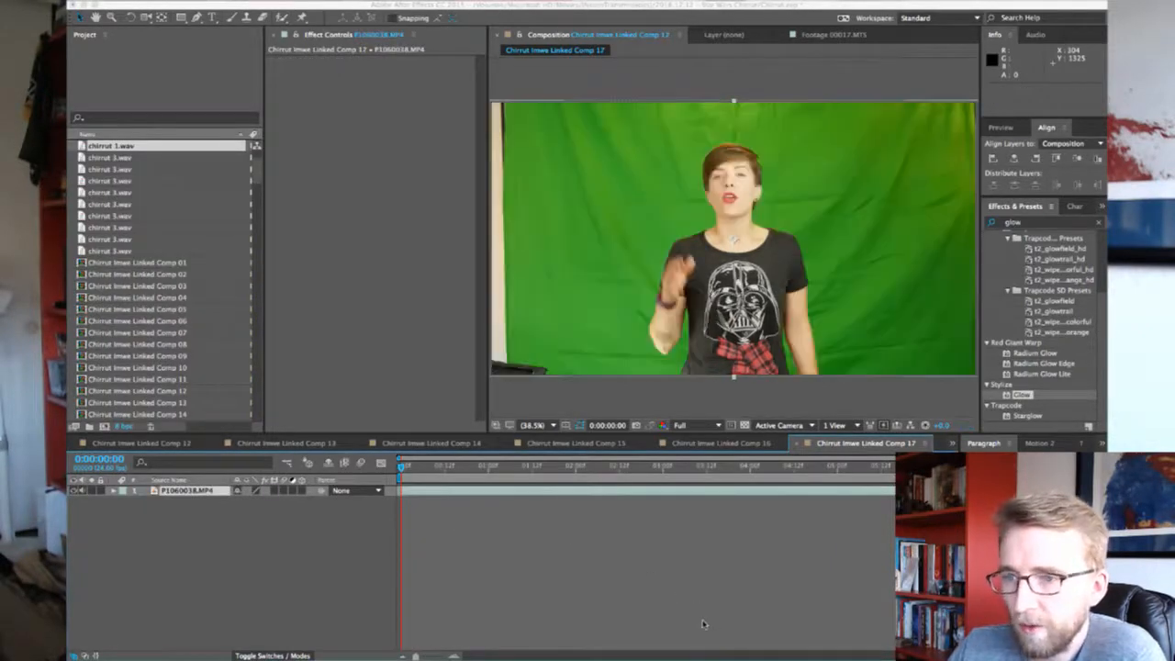
left_click(725, 444)
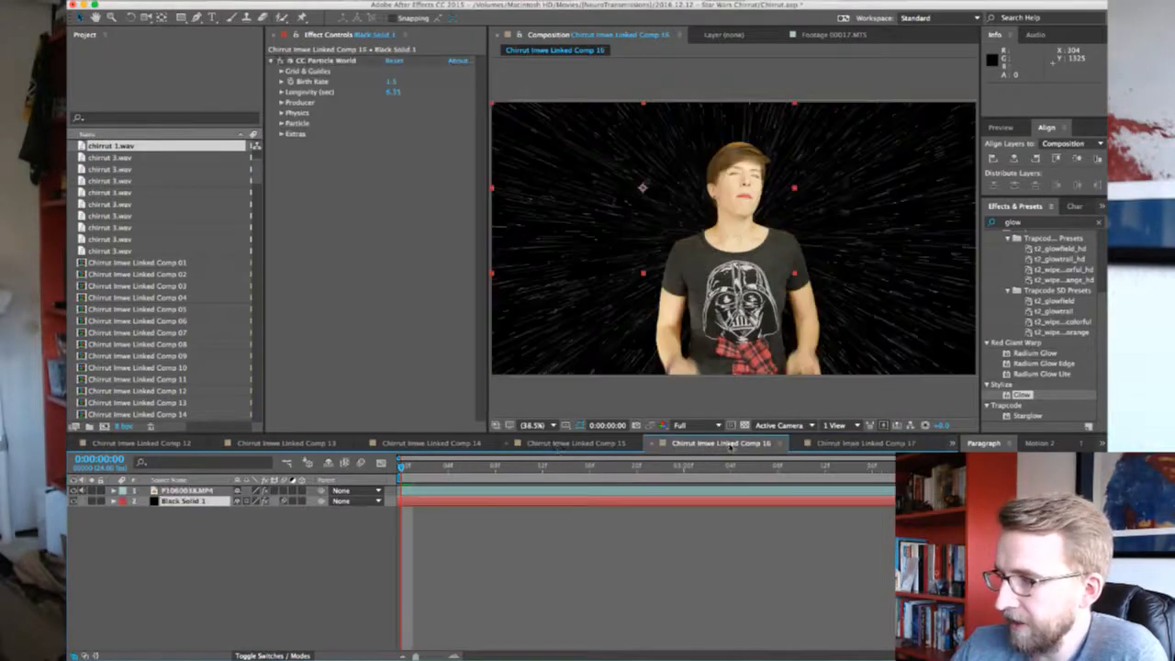
left_click(834, 446)
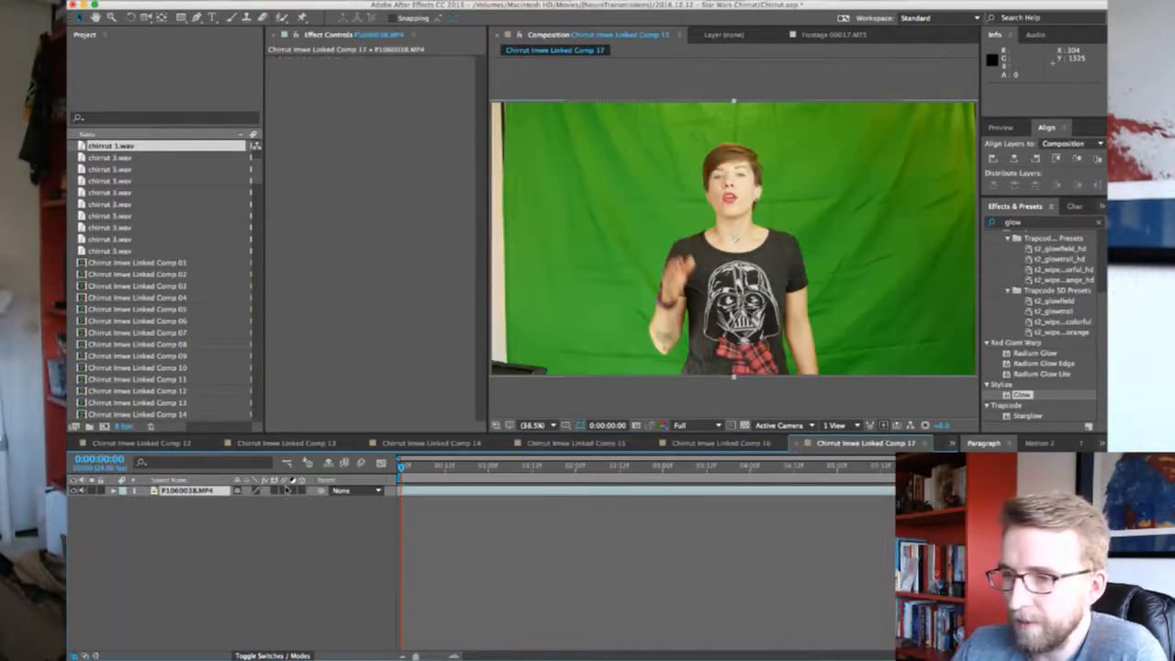
left_click(688, 443)
left_click(188, 490)
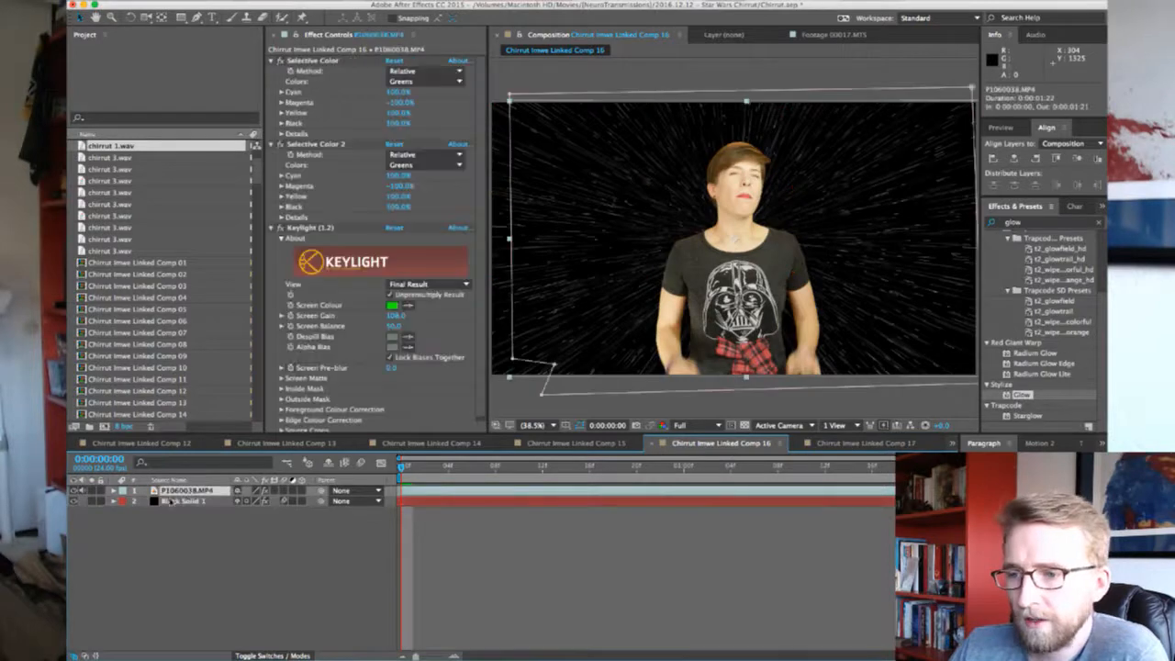
left_click(314, 61)
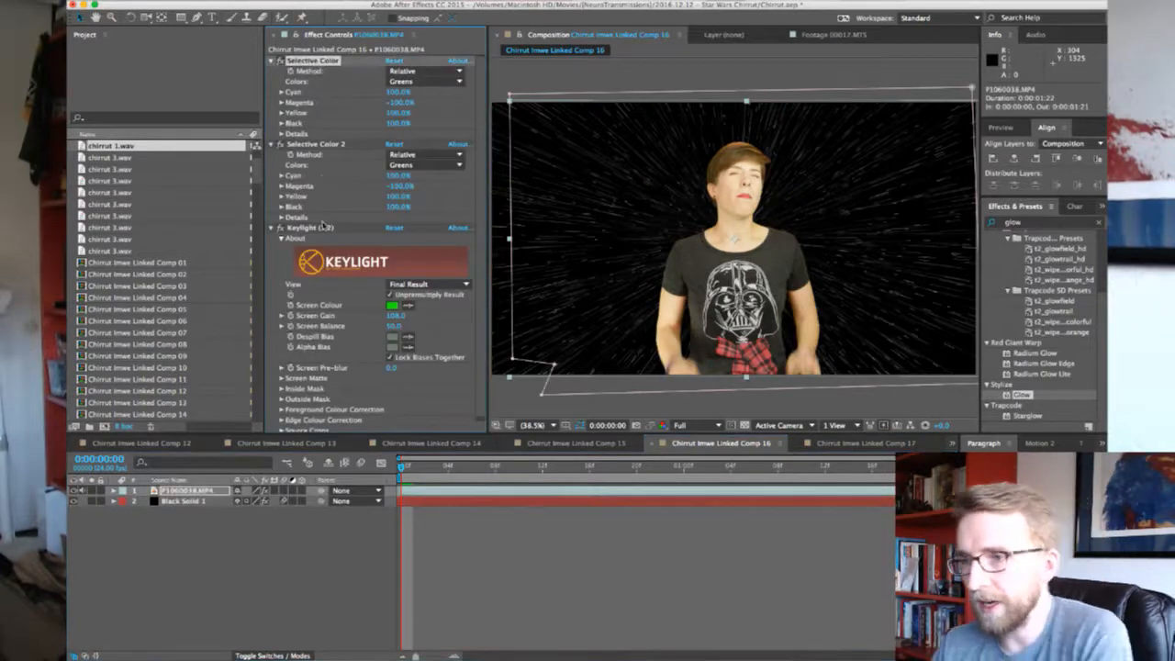
left_click(322, 228, "shift")
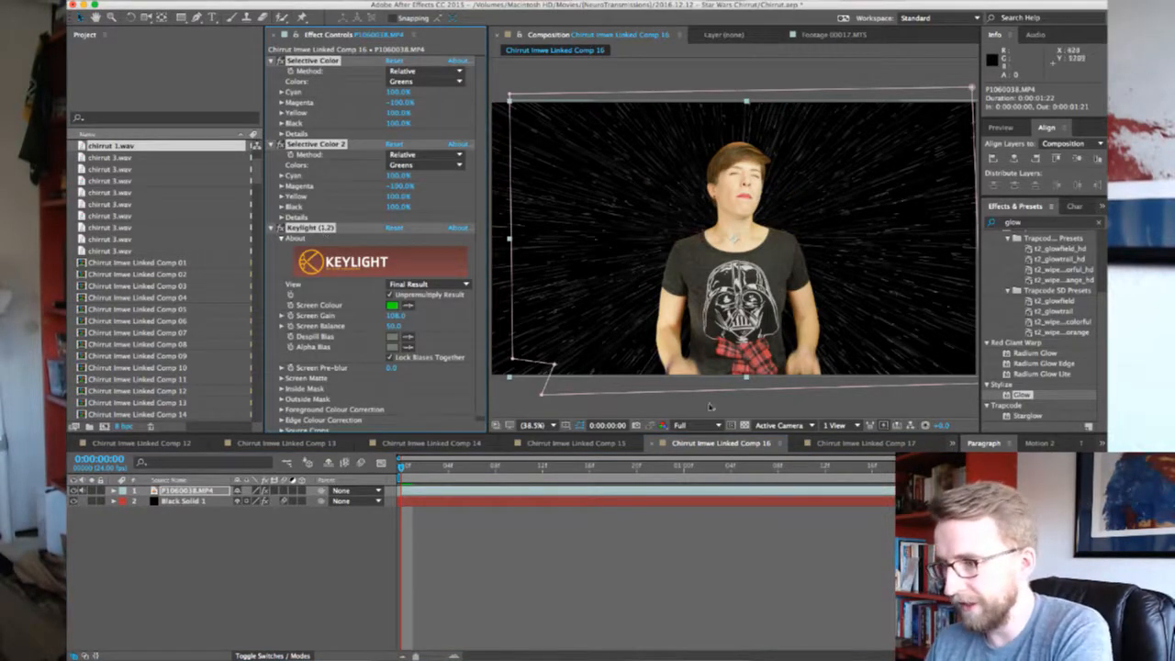
left_click(824, 443)
key("super+v")
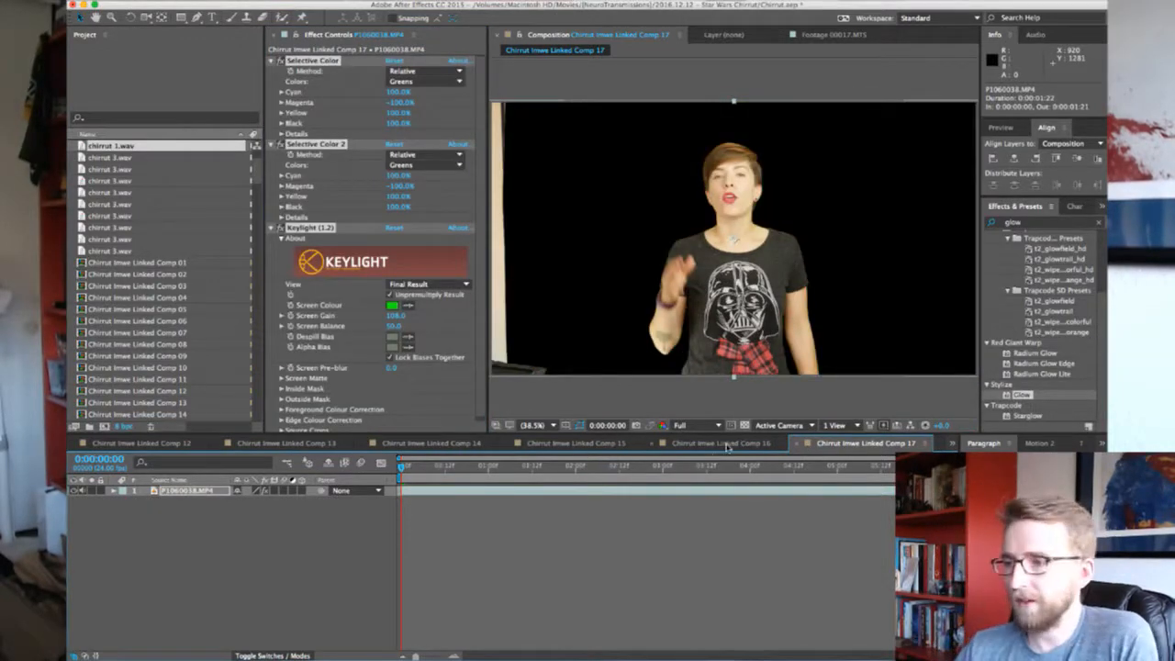
Copy Mask 1 from the footage in Linked Comp 16 onto the P1060038.MP4 layer in Linked Comp 17
left_click(727, 444)
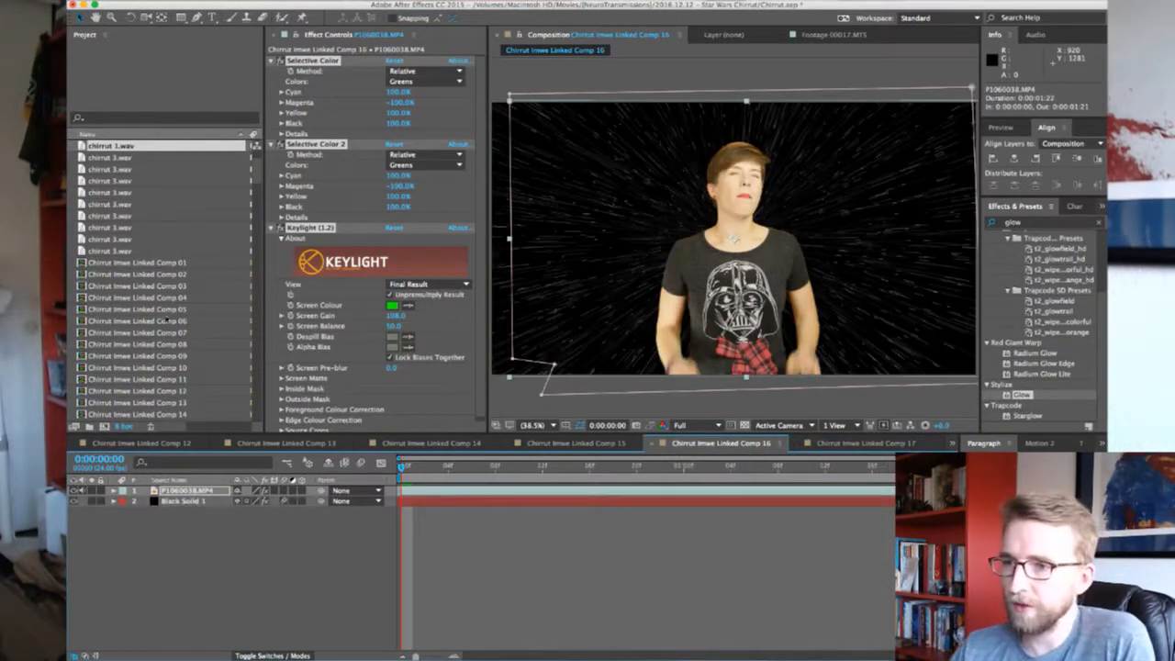
key("m")
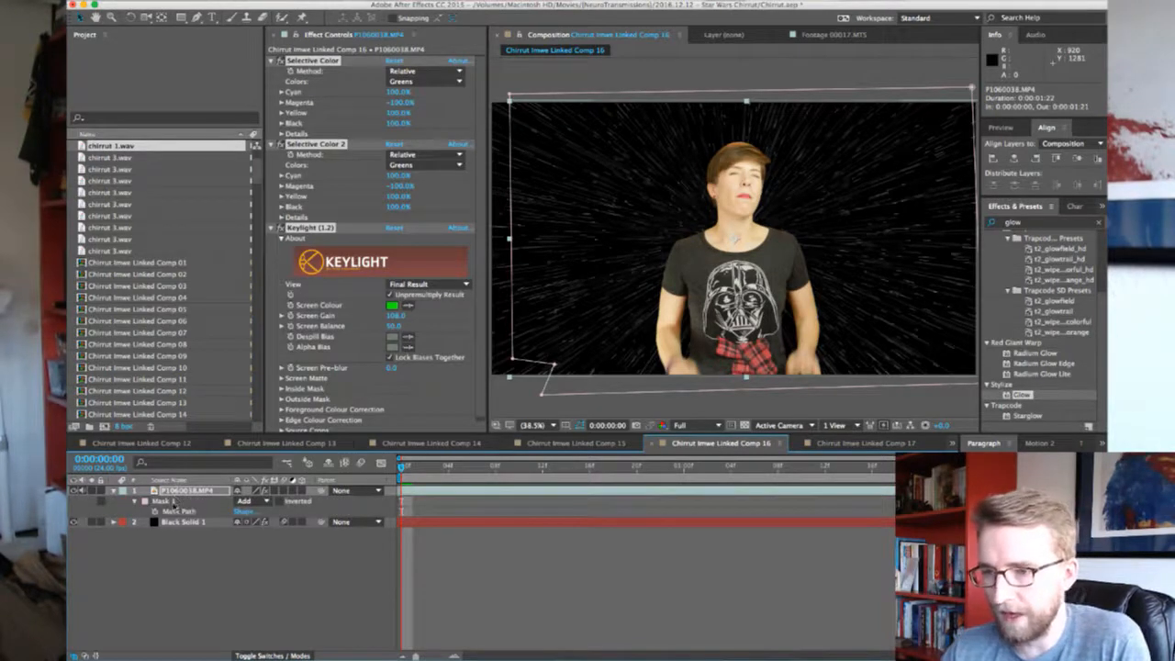
left_click(171, 502)
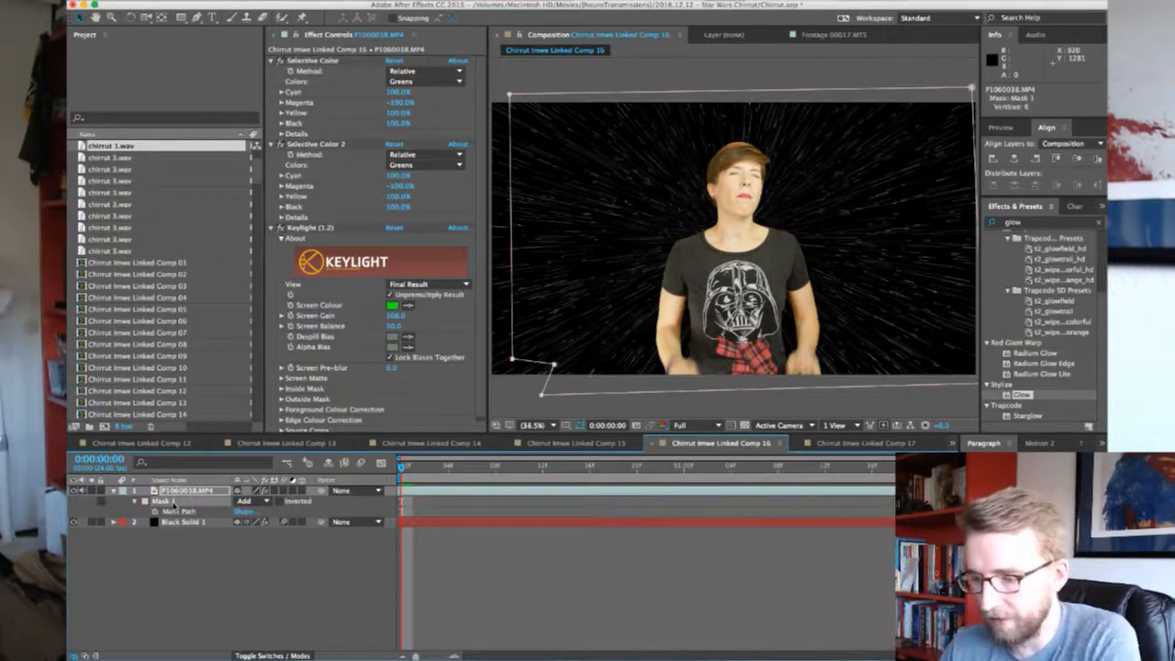
left_click(856, 445)
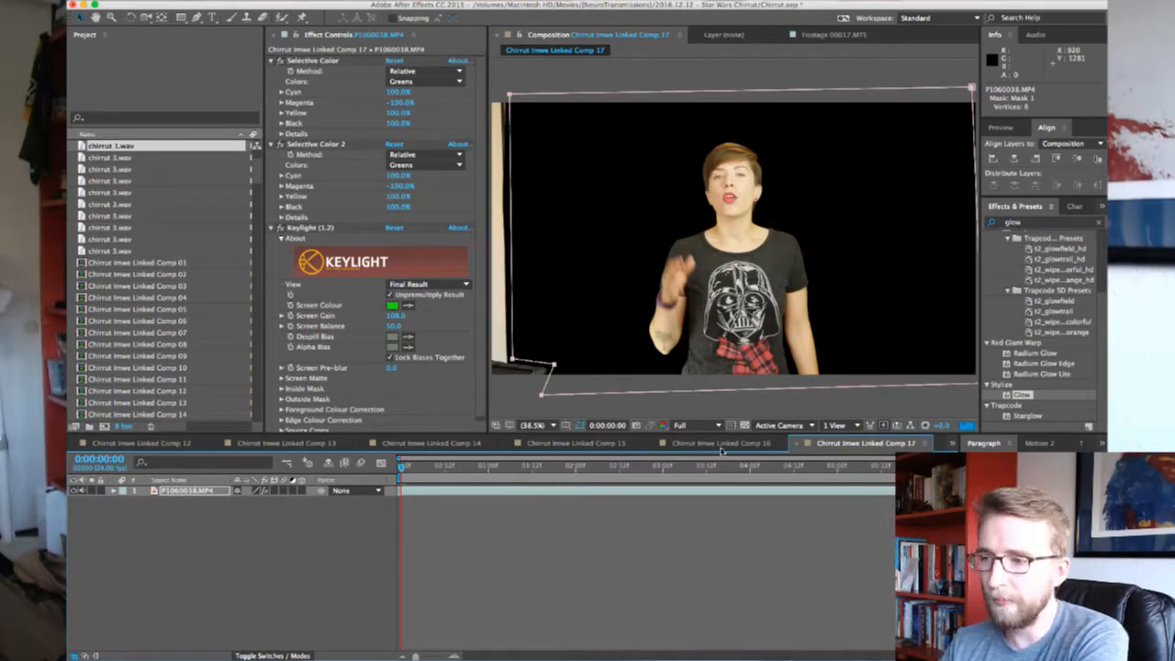
Copy the Black Solid 1 layer from Linked Comp 16 into Linked Comp 17 and place it beneath the footage
left_click(721, 443)
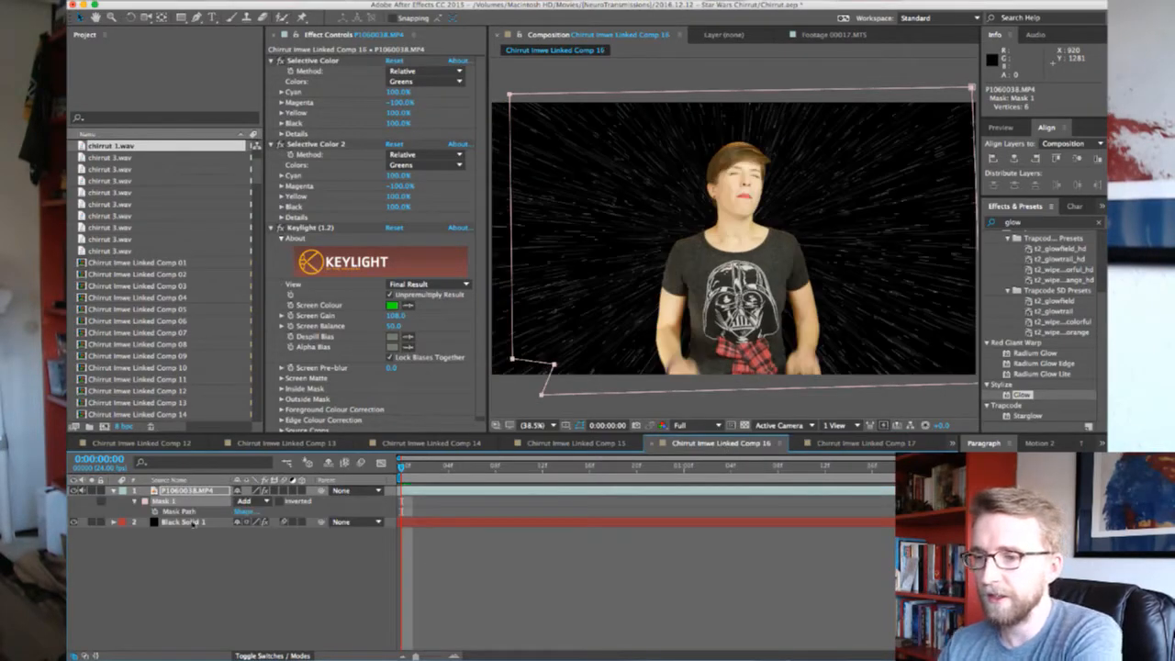
left_click(188, 522)
left_click(863, 444)
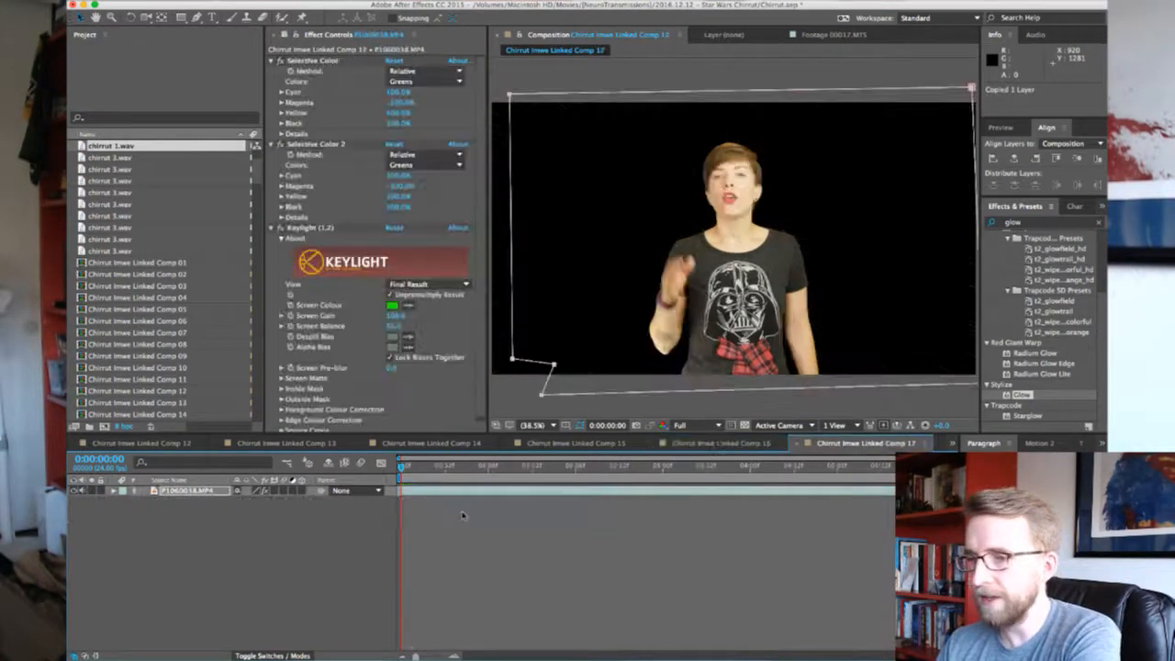
key("super+v")
left_click_drag(195, 506, 191, 519)
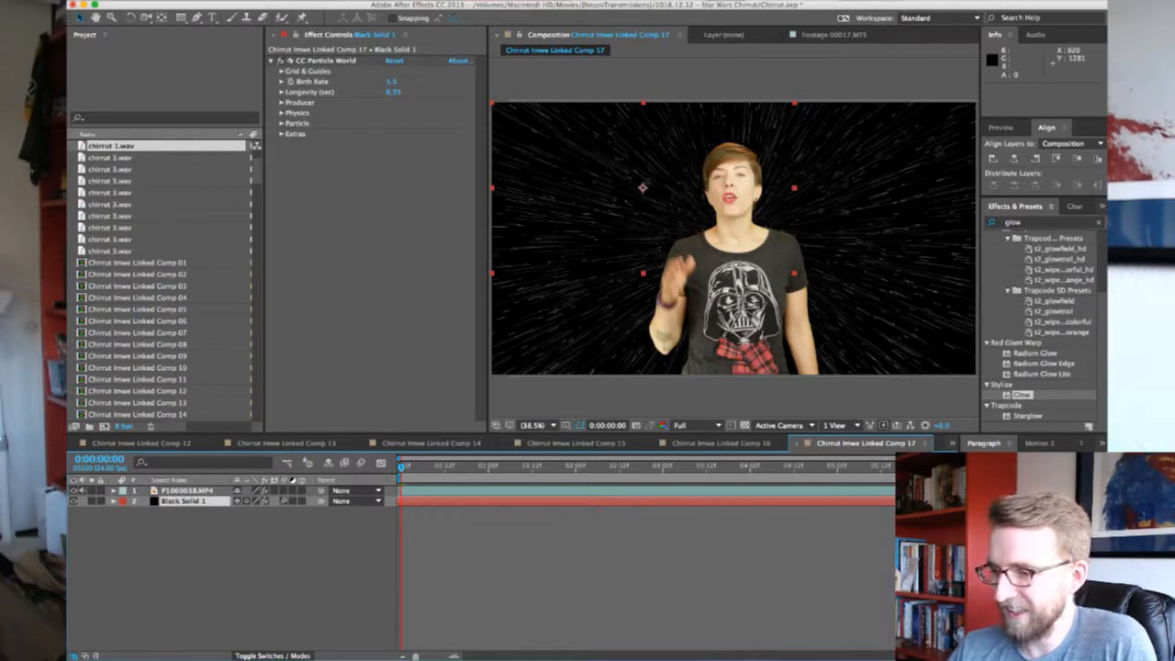
Bring the P1060042.MP4 clip into the project as Chirrut Imwe Linked Comp 18, and save the project
key("super+Tab")
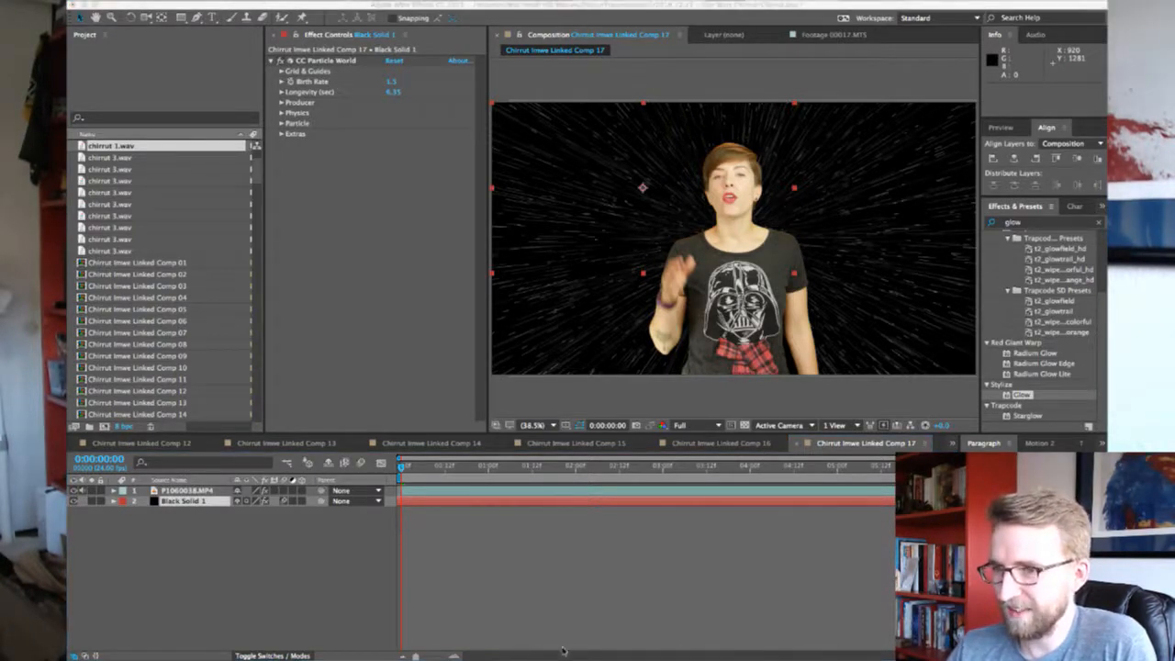
left_click(597, 634)
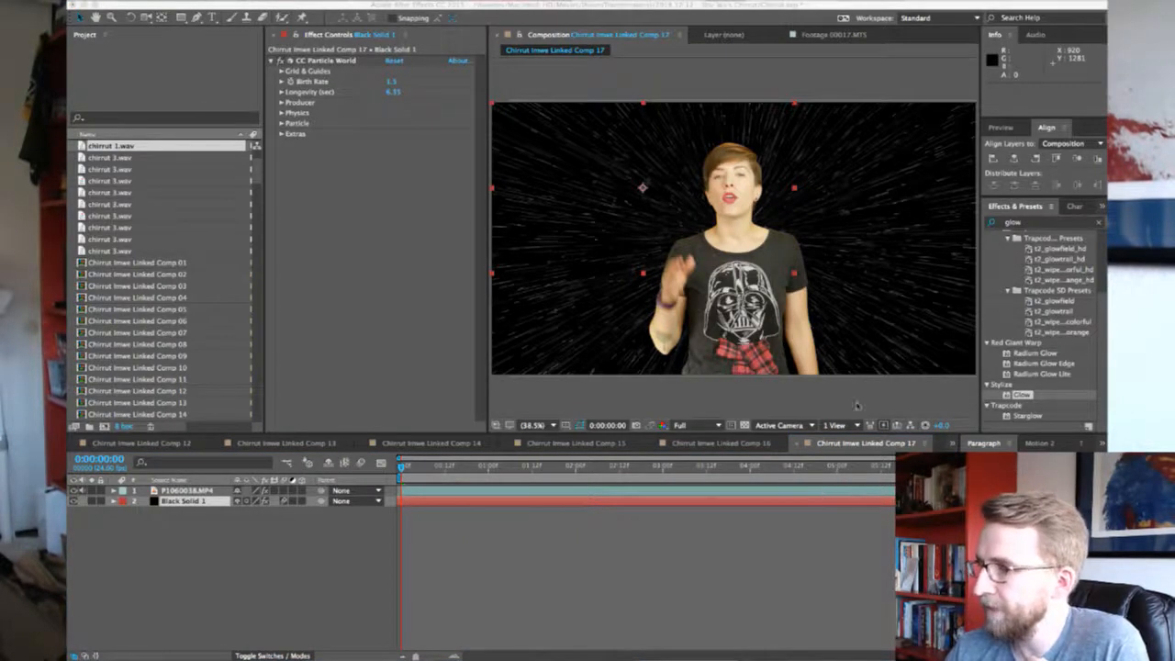
key("super+s")
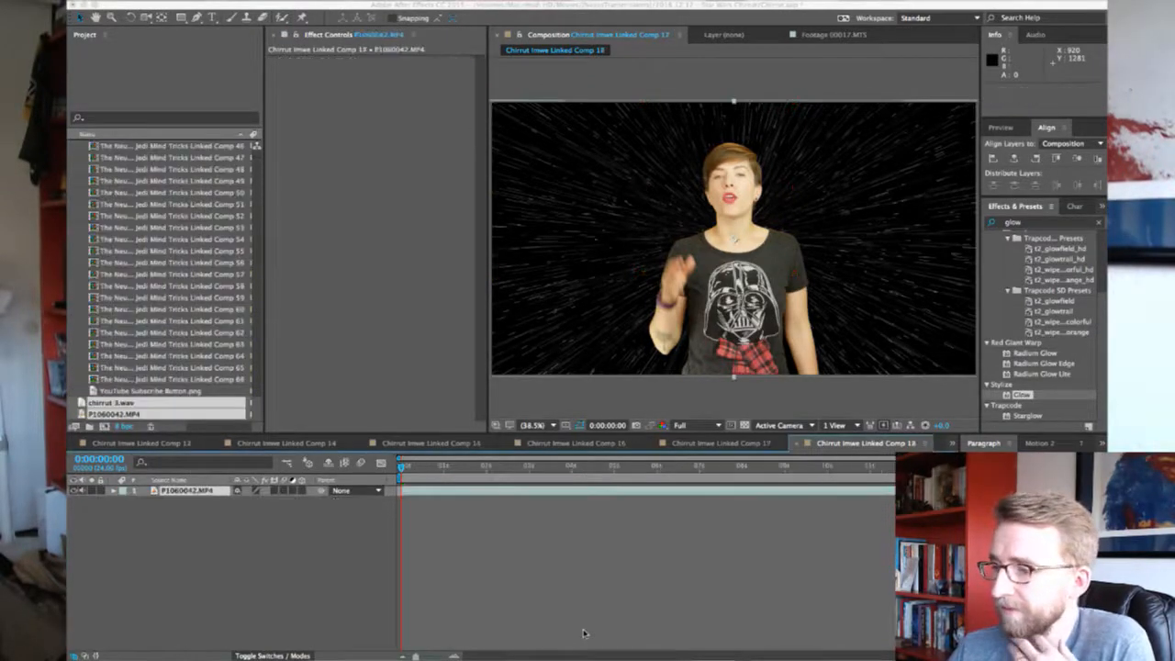
Copy the Selective Color, Selective Color 2 and Keylight effects from Linked Comp 17's footage onto P1060042.MP4 in Linked Comp 18
left_click(726, 443)
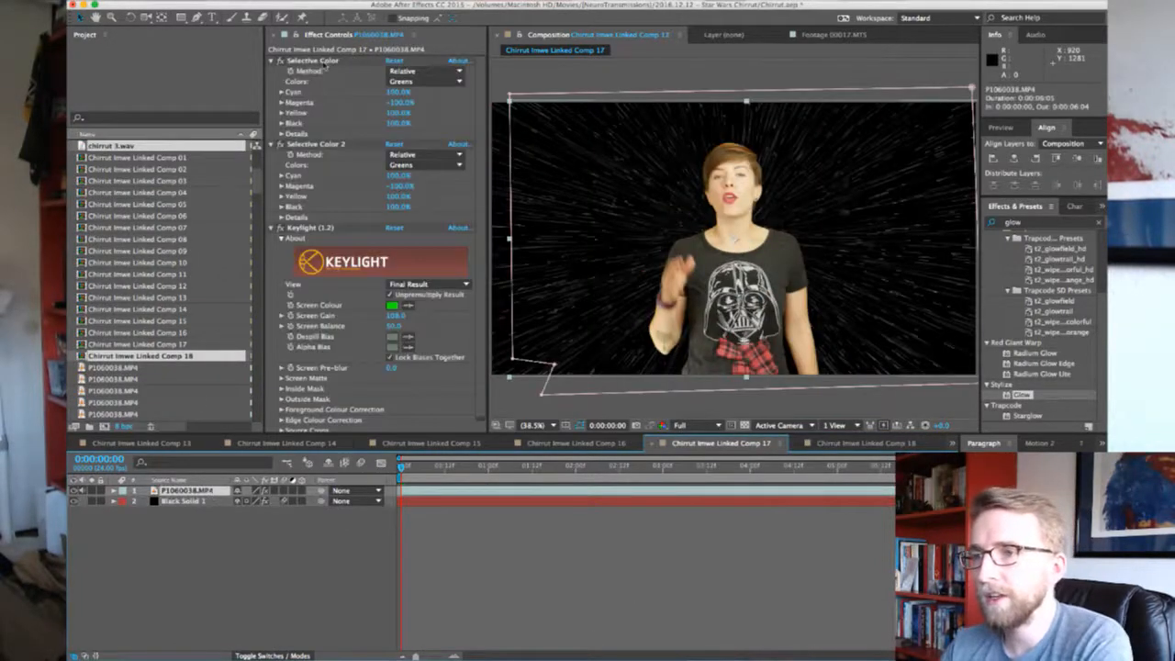
left_click(326, 62)
left_click(312, 227, "shift")
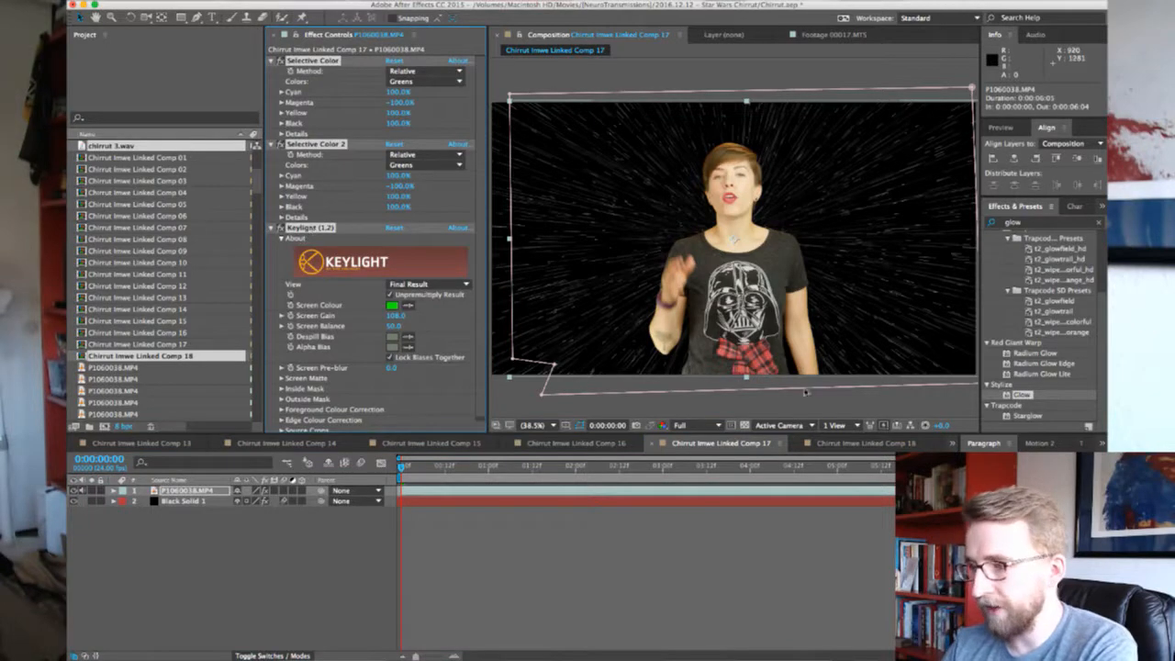
left_click(858, 444)
key("ctrl+v")
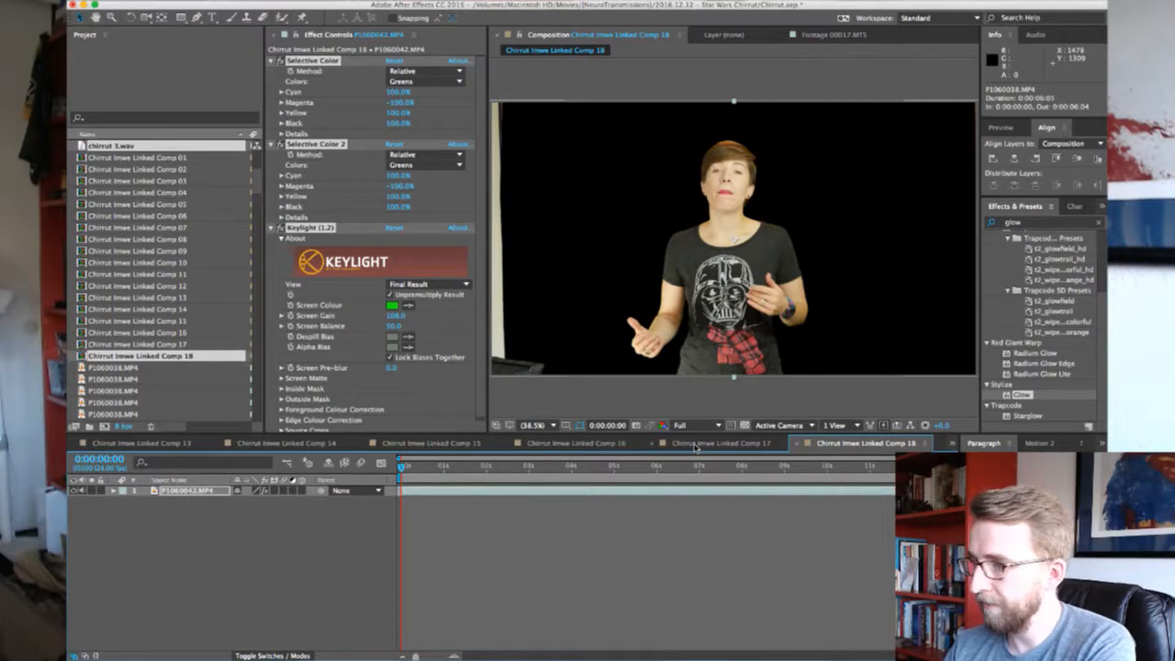
Copy Mask 1 from the footage in Linked Comp 17 onto the P1060042.MP4 layer in Linked Comp 18
left_click(695, 445)
key("m")
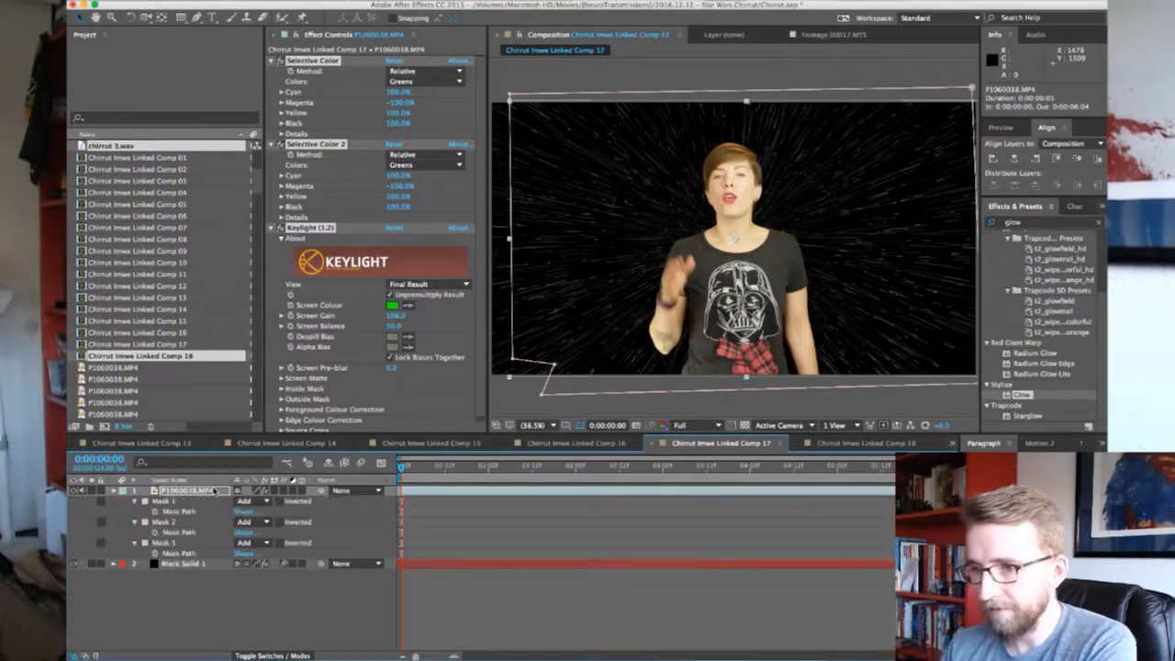
left_click(861, 444)
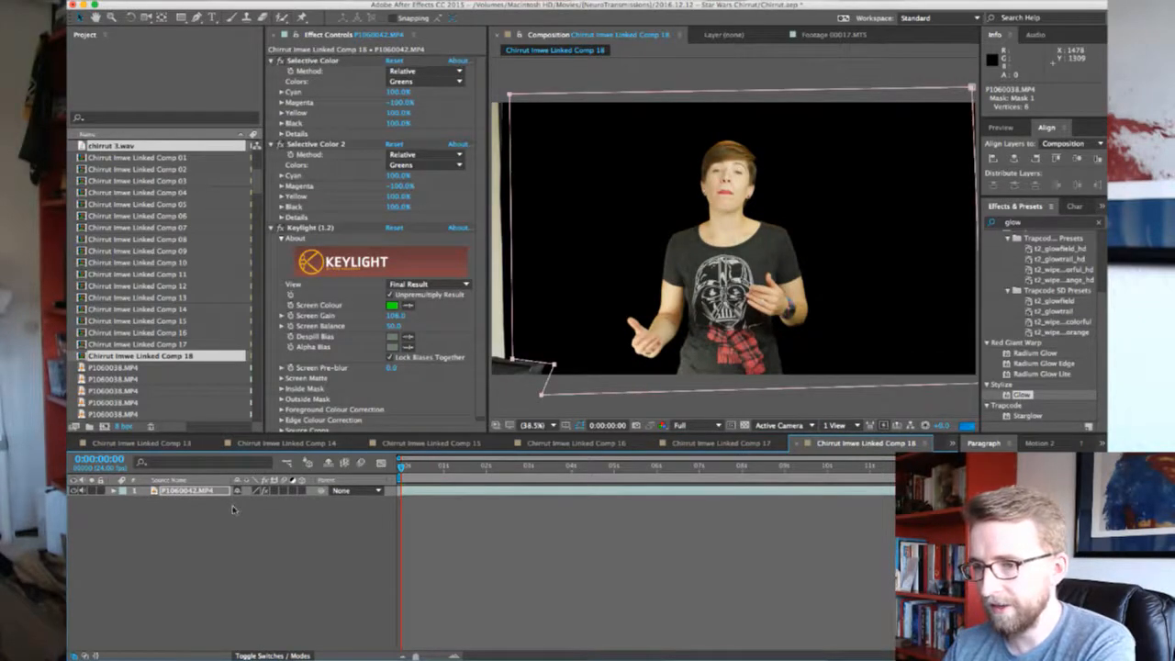
Copy the Black Solid 1 layer from Linked Comp 17 into Linked Comp 18 beneath the footage, and save the project
left_click(751, 442)
left_click(179, 563)
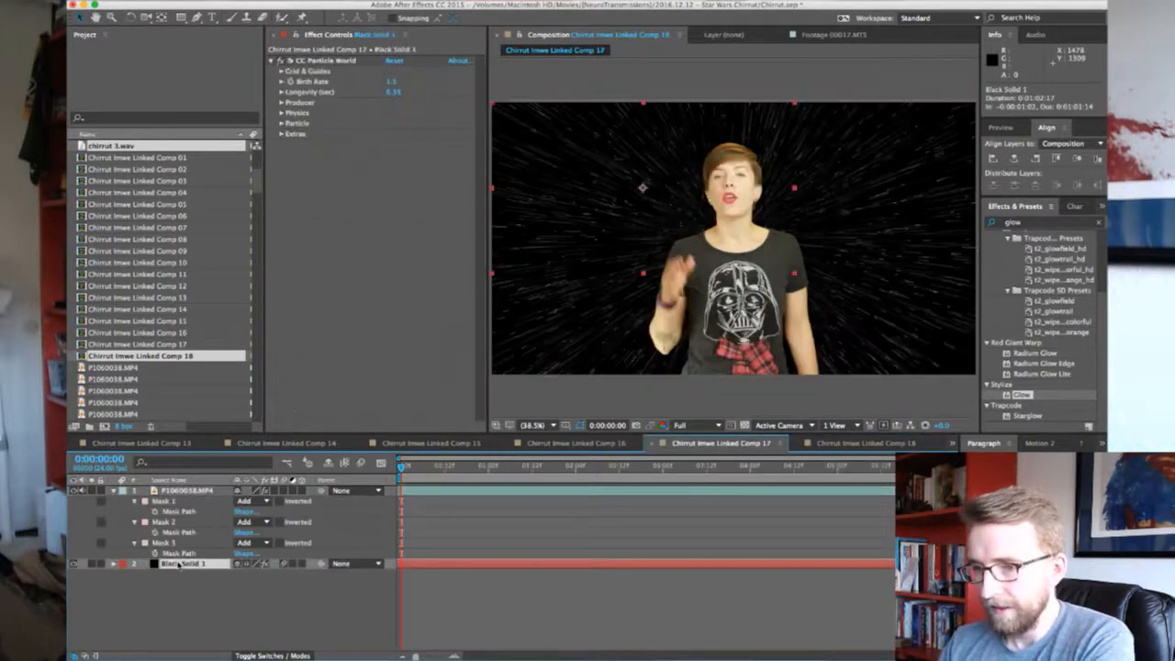
key("ctrl+c")
left_click(826, 442)
key("ctrl+v")
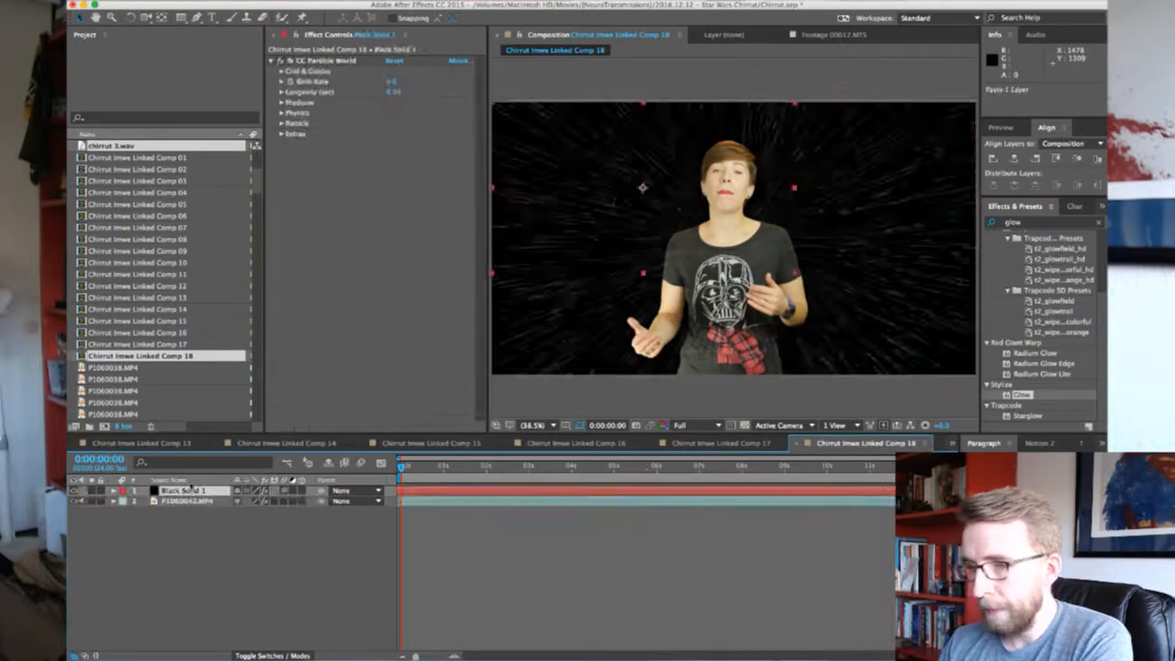
left_click_drag(188, 492, 192, 511)
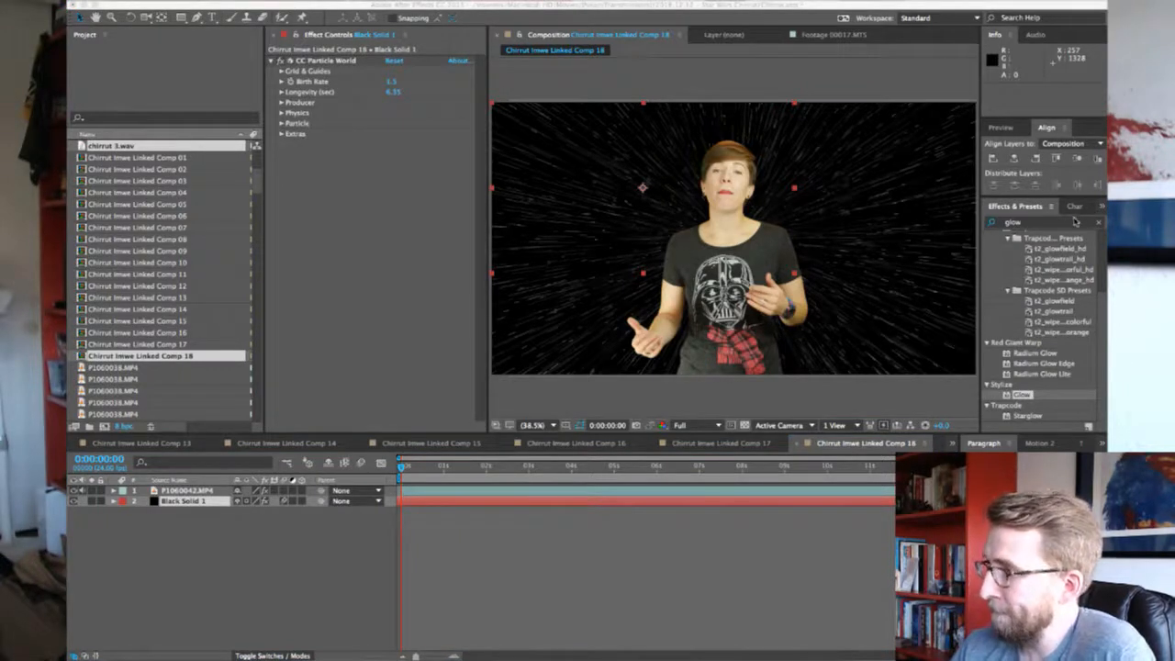
key("ctrl+s")
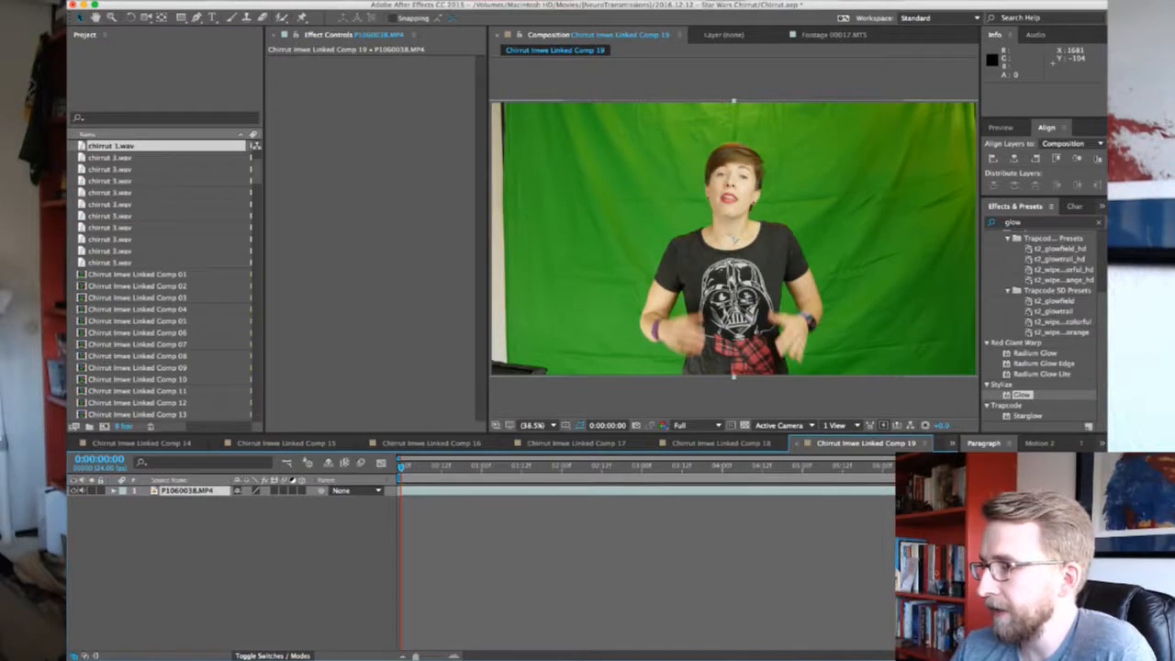
Widen the program window, and copy the Selective Color, Selective Color 2 and Keylight effects from the P1060042.MP4 layer in Linked Comp 18
left_click_drag(1107, 331, 1145, 330)
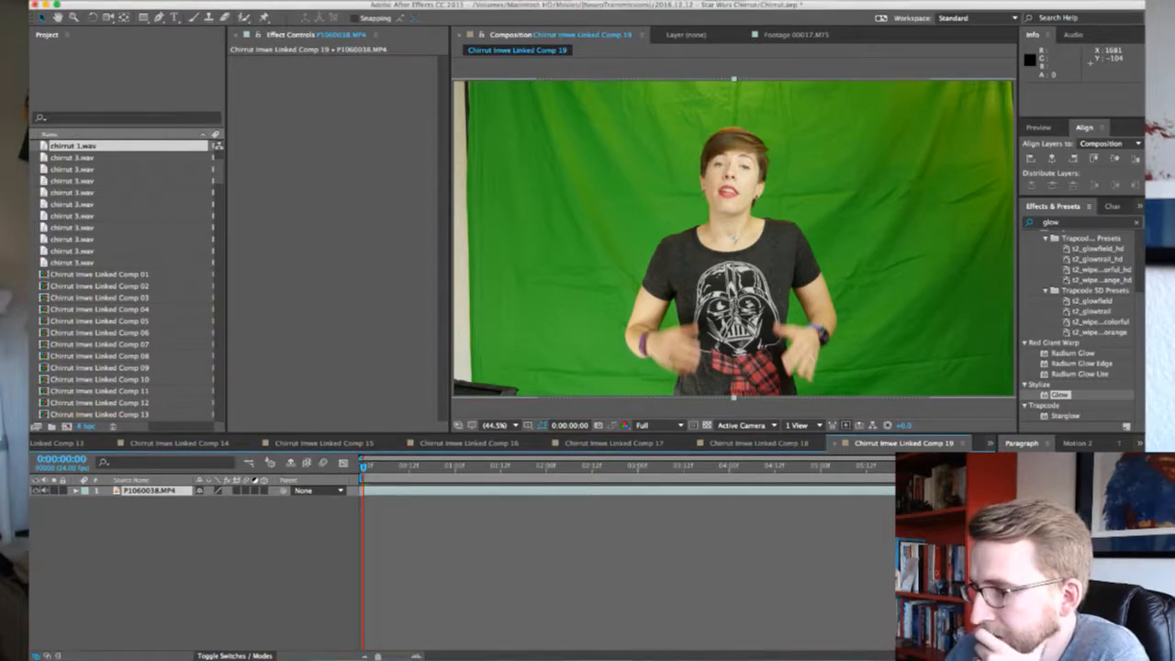
left_click(762, 444)
left_click(147, 490)
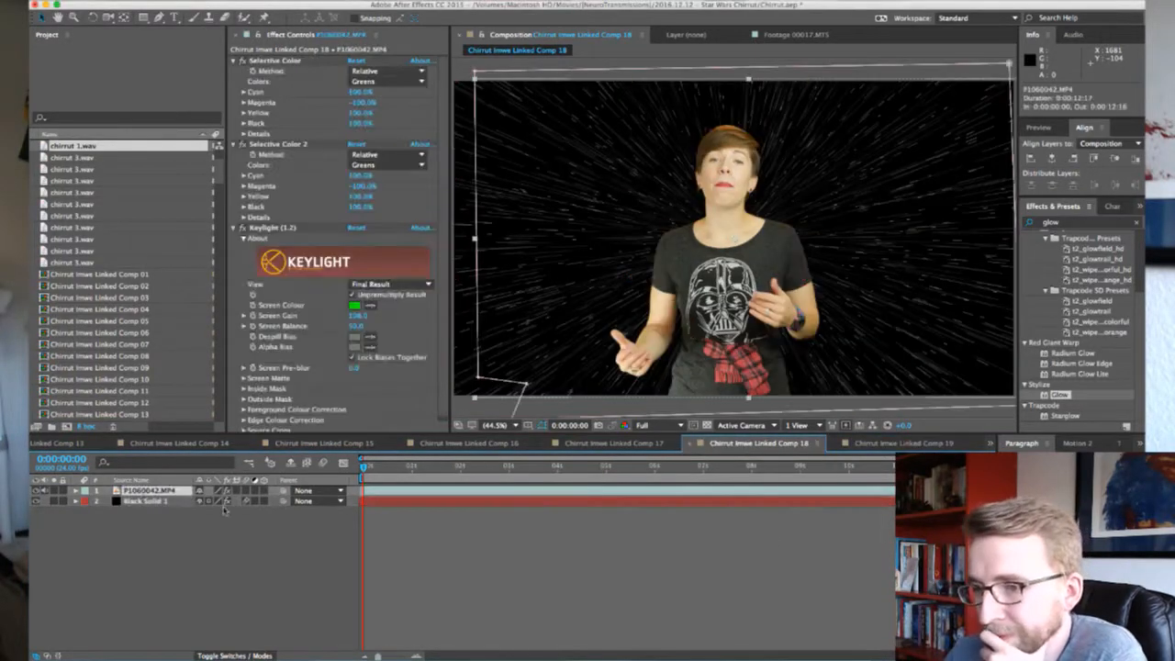
left_click(286, 67)
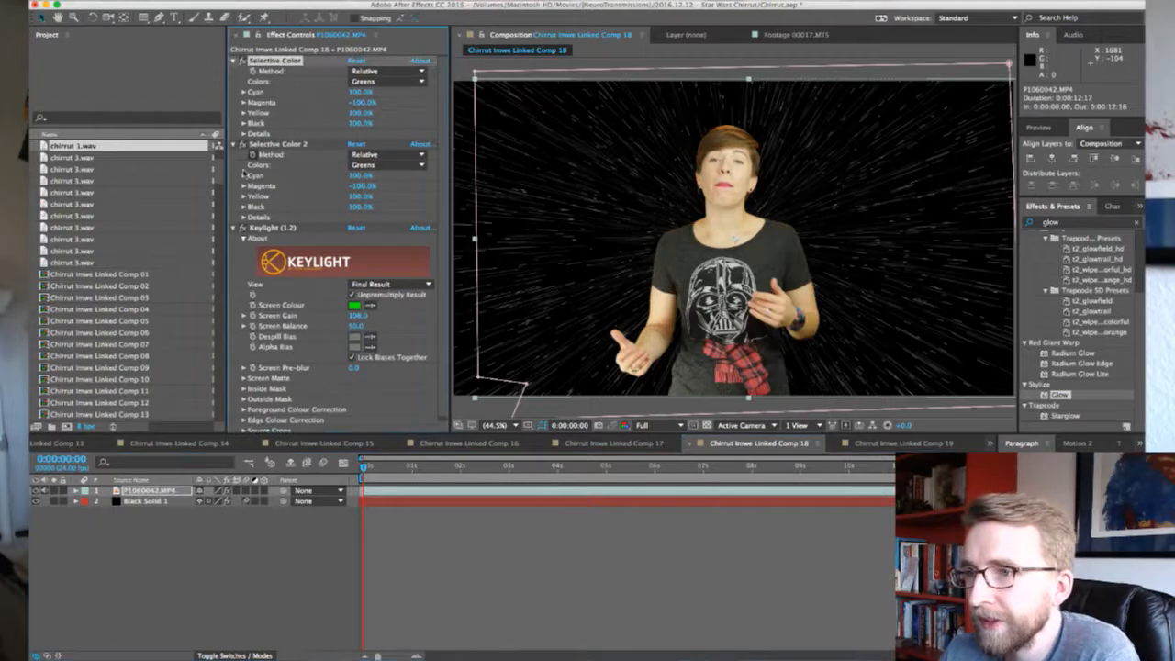
left_click(264, 227, "shift")
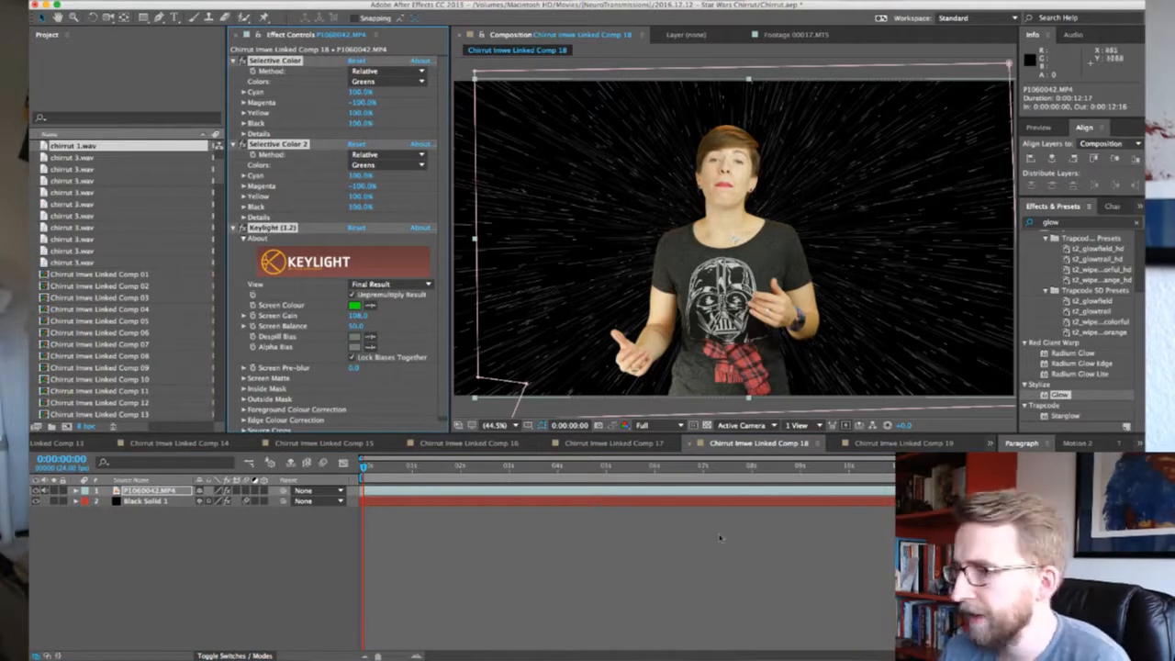
left_click(450, 496)
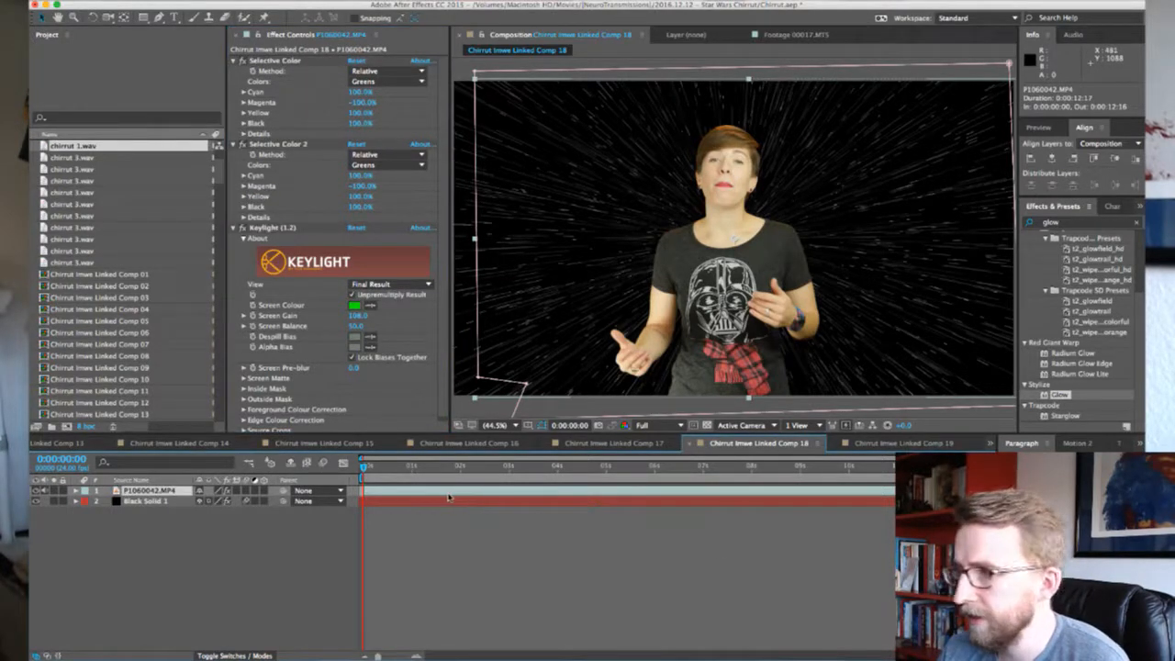
key("super+v")
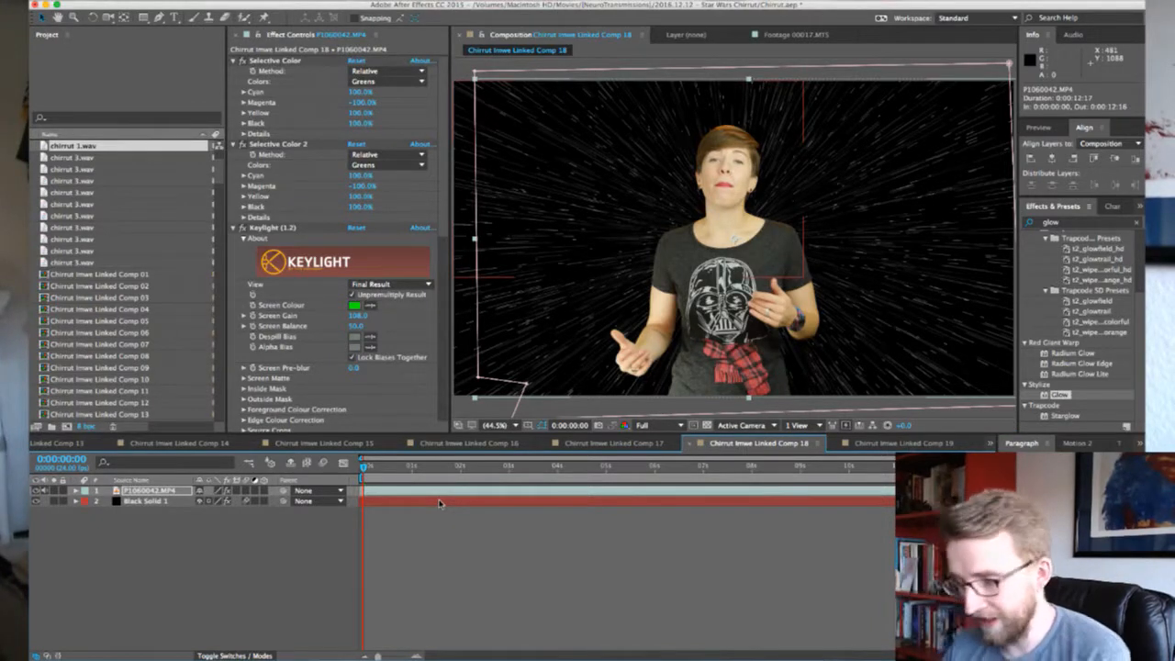
key("super+z")
Paste the copied Selective Color, Selective Color 2 and Keylight effects onto the P1060038.MP4 layer in Linked Comp 19
left_click(864, 446)
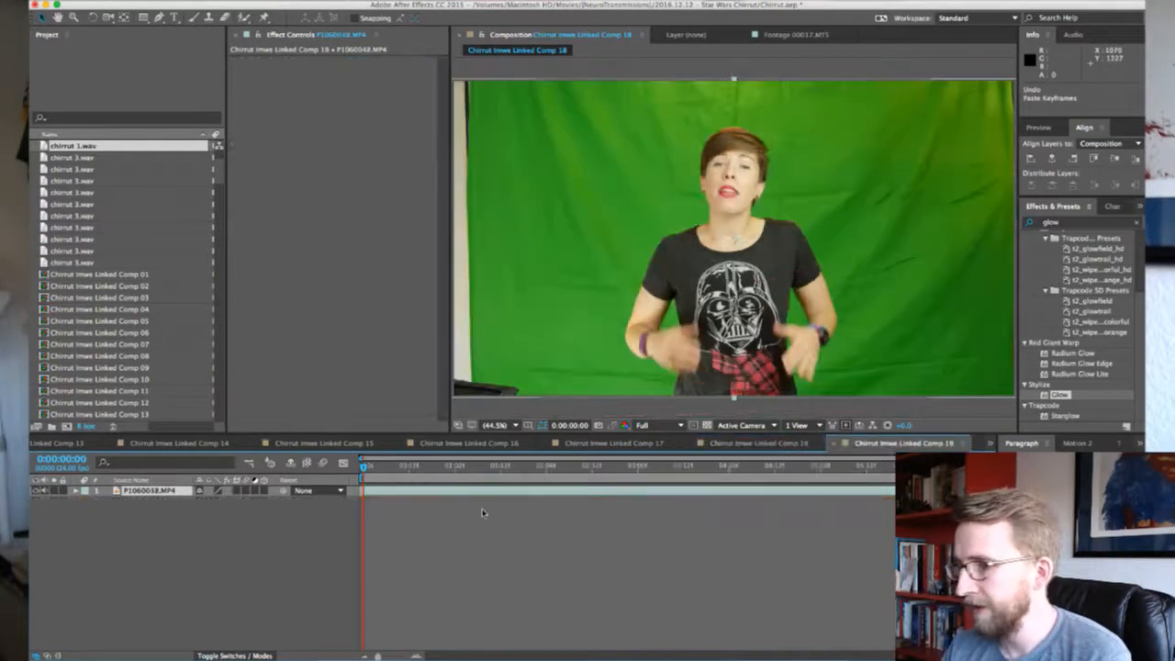
key("super+v")
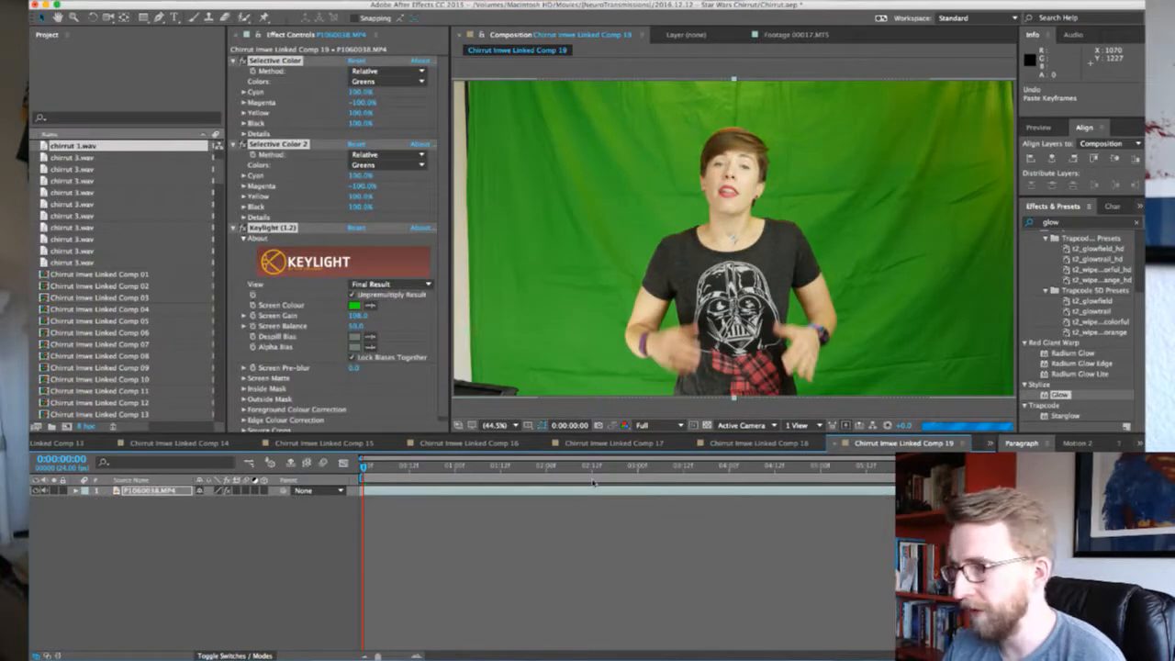
Copy Mask 1 from the P1060042.MP4 layer in Linked Comp 18 onto the P1060038.MP4 layer in Linked Comp 19
left_click(754, 444)
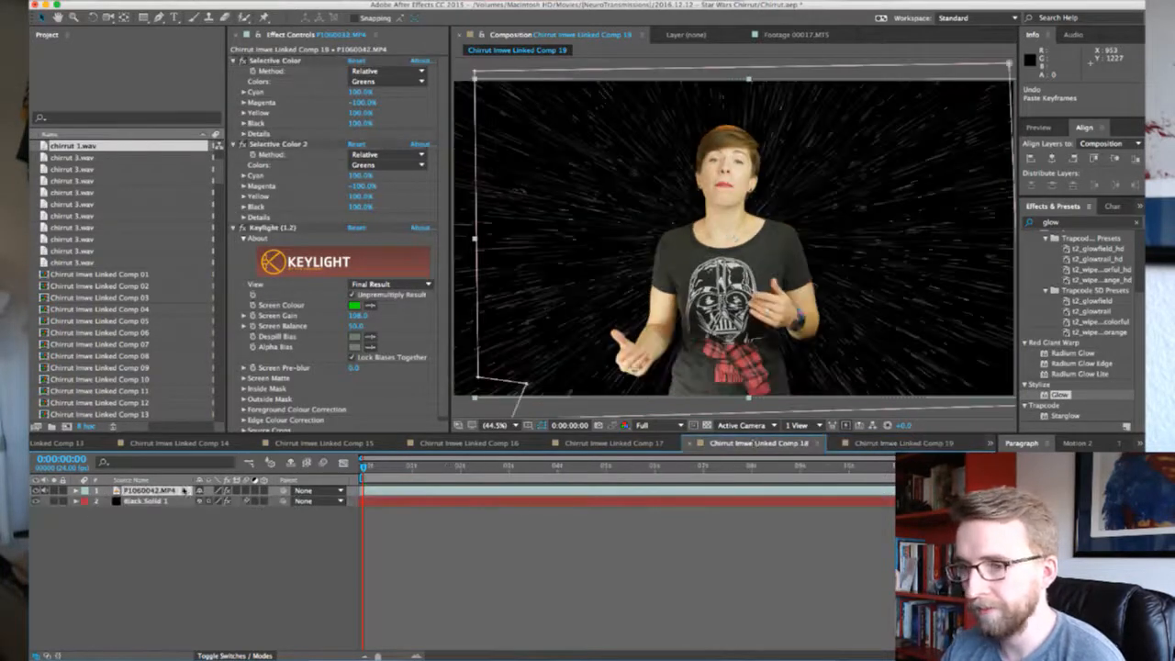
key("m")
left_click(128, 502)
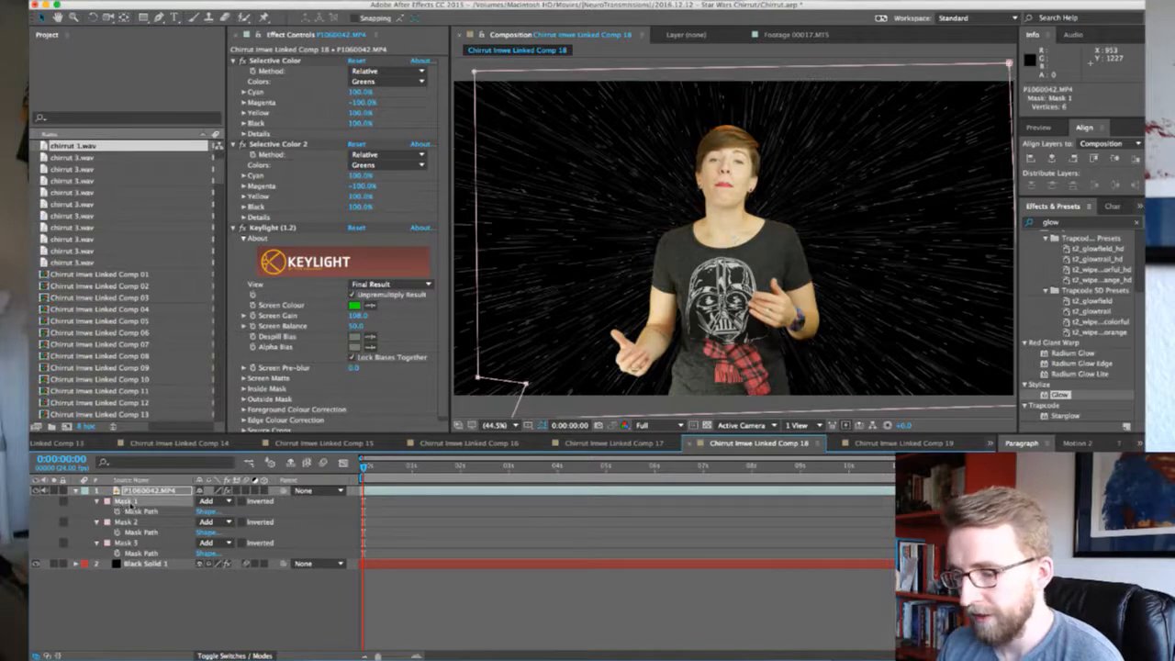
left_click(905, 444)
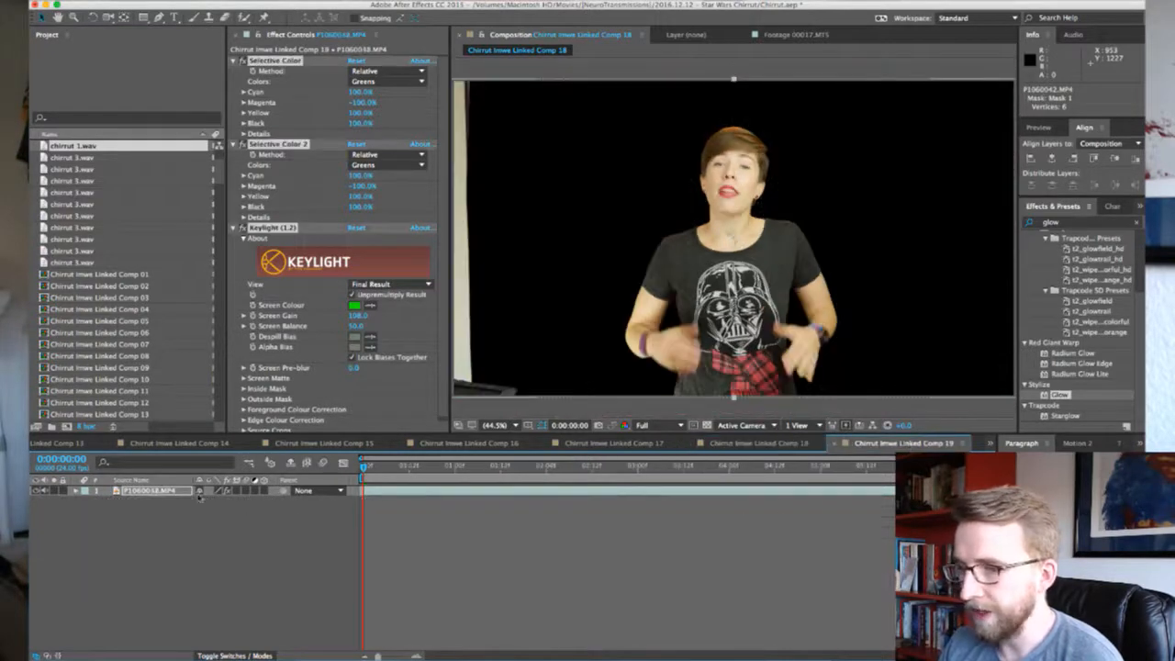
key("super+v")
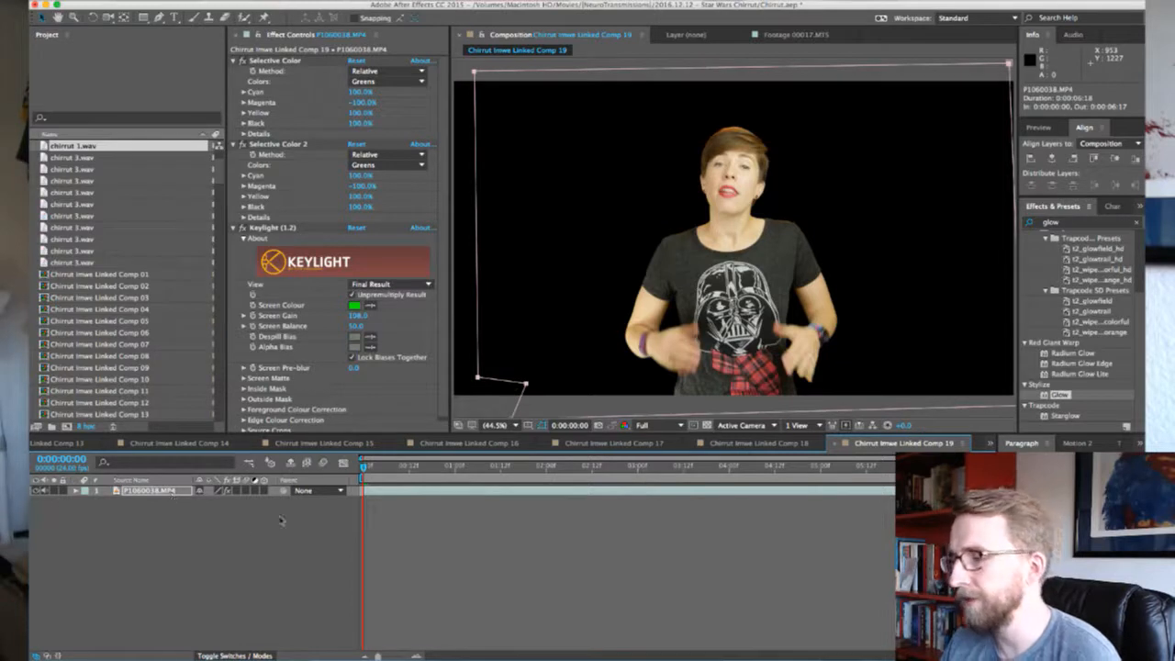
Copy the Black Solid 1 layer from Linked Comp 18 into Linked Comp 19 and place it beneath the P1060038.MP4 footage
left_click(742, 443)
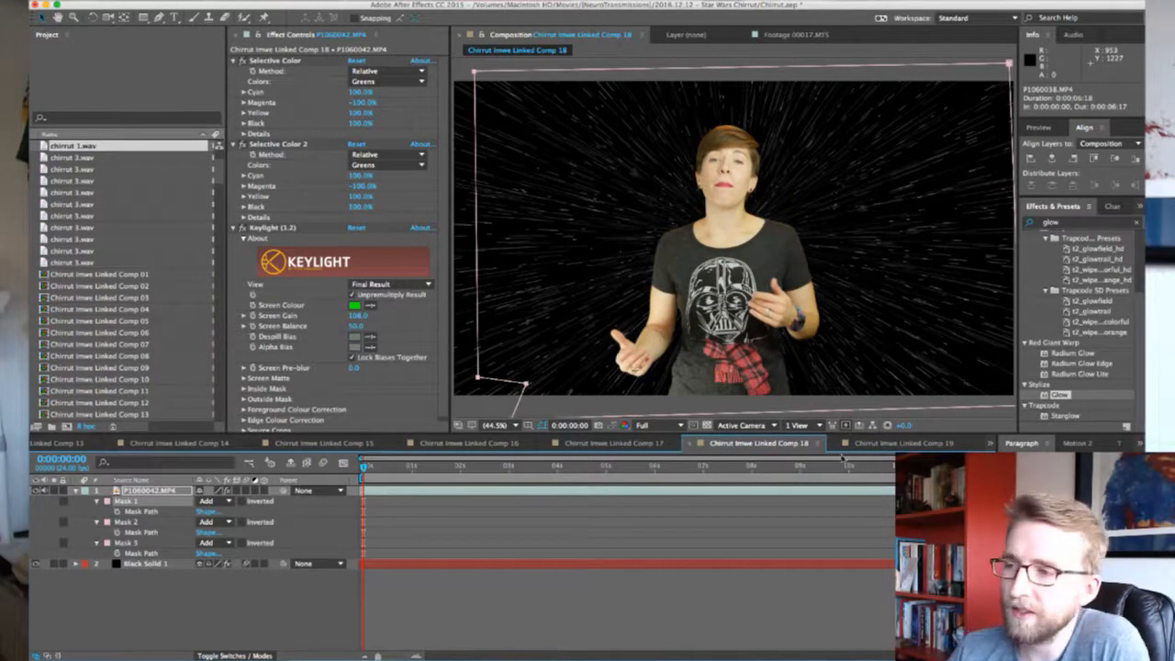
left_click(168, 564)
key("ctrl+c")
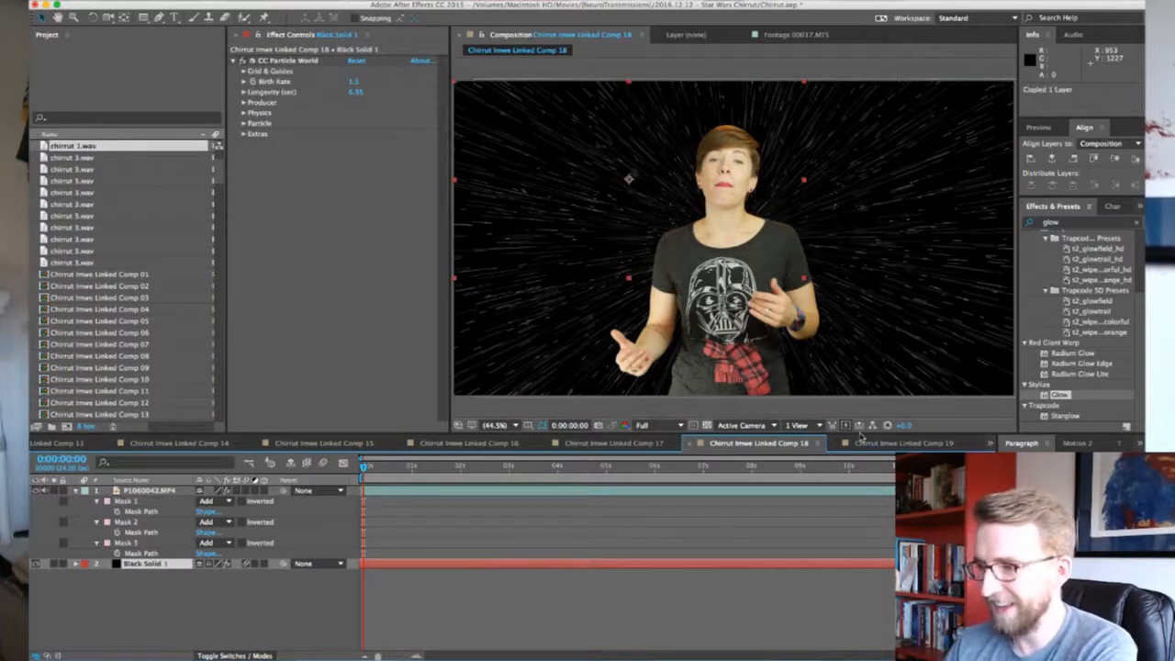
left_click(859, 444)
key("super+v")
left_click_drag(146, 491, 136, 512)
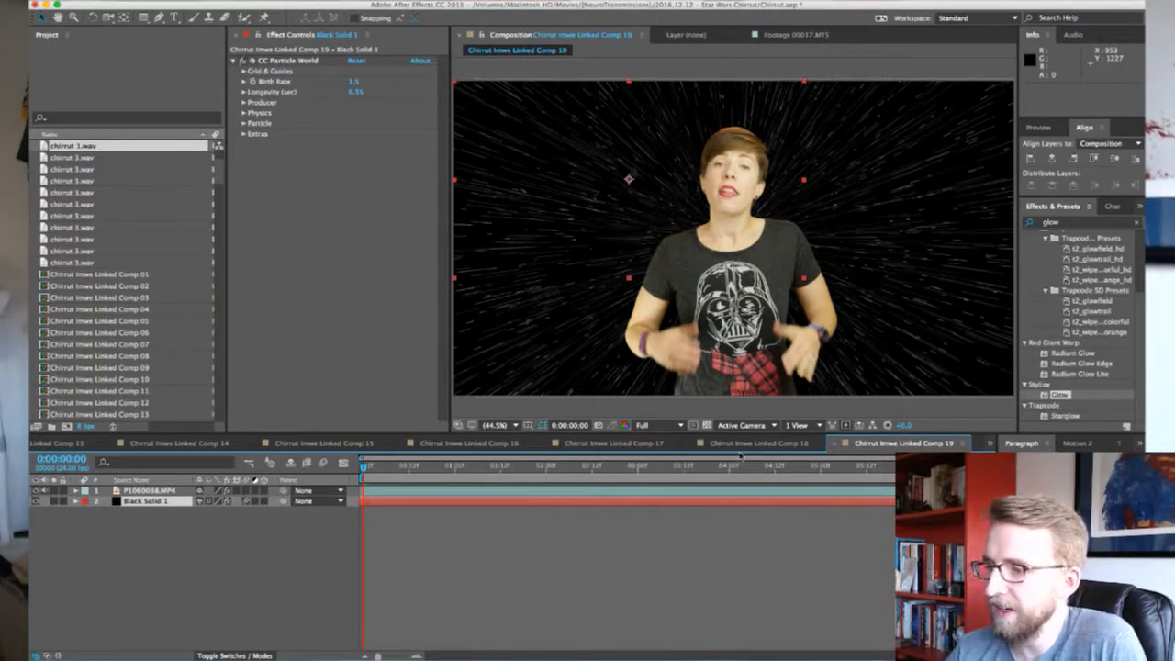
left_click(749, 445)
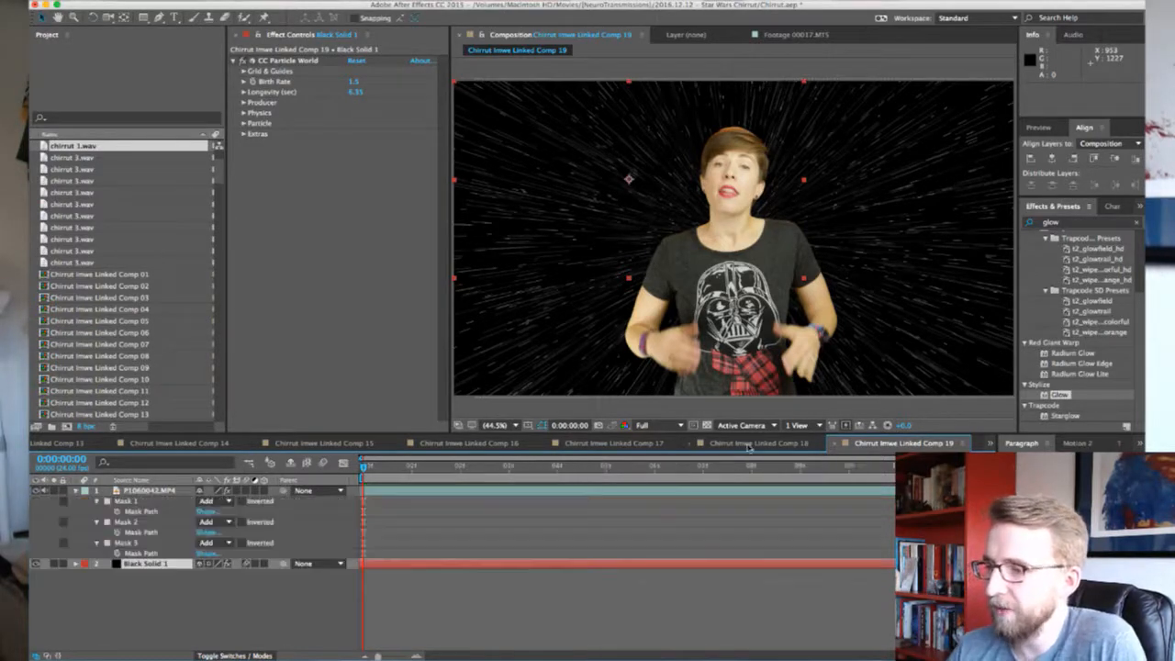
left_click(877, 444)
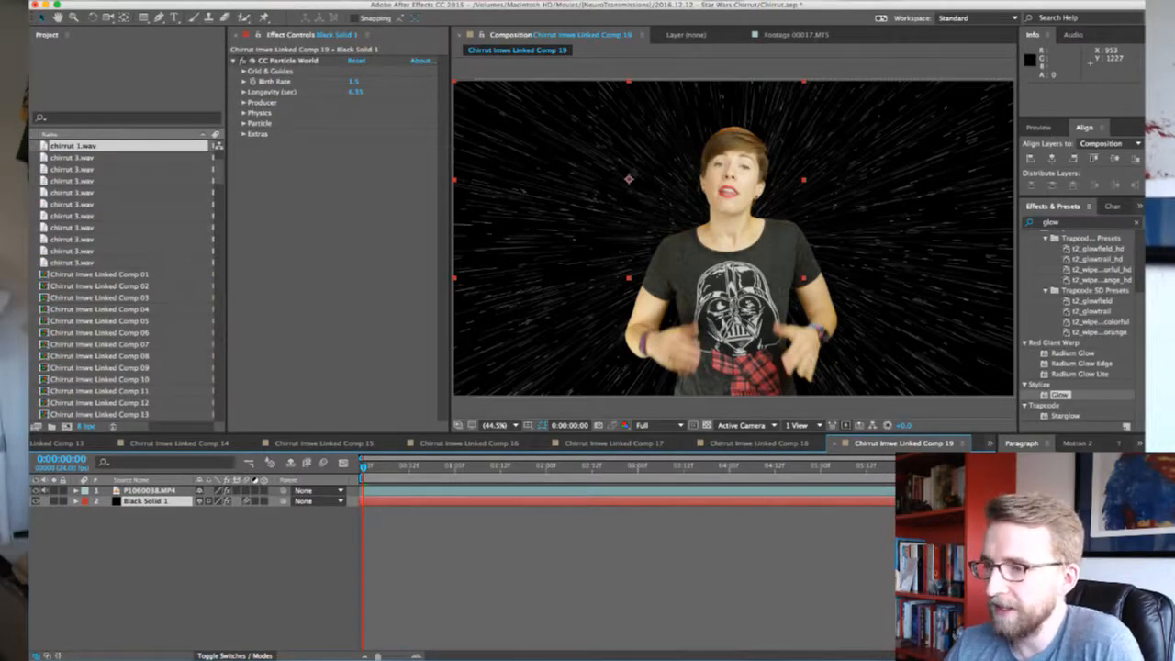
left_click(608, 634)
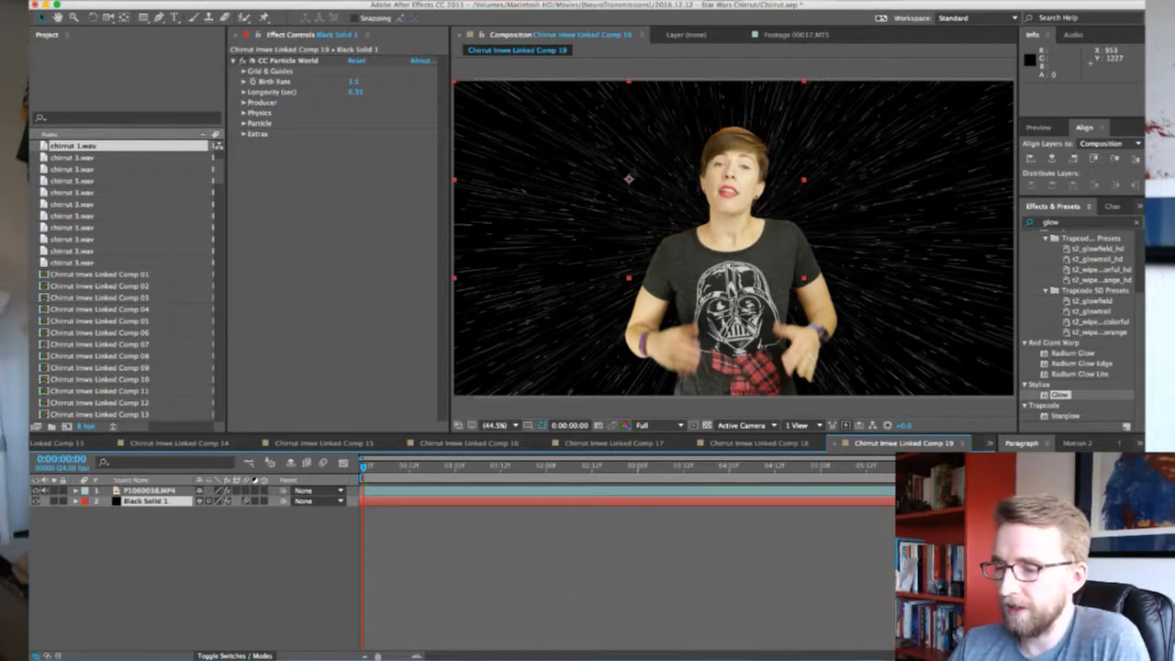
left_click(513, 642)
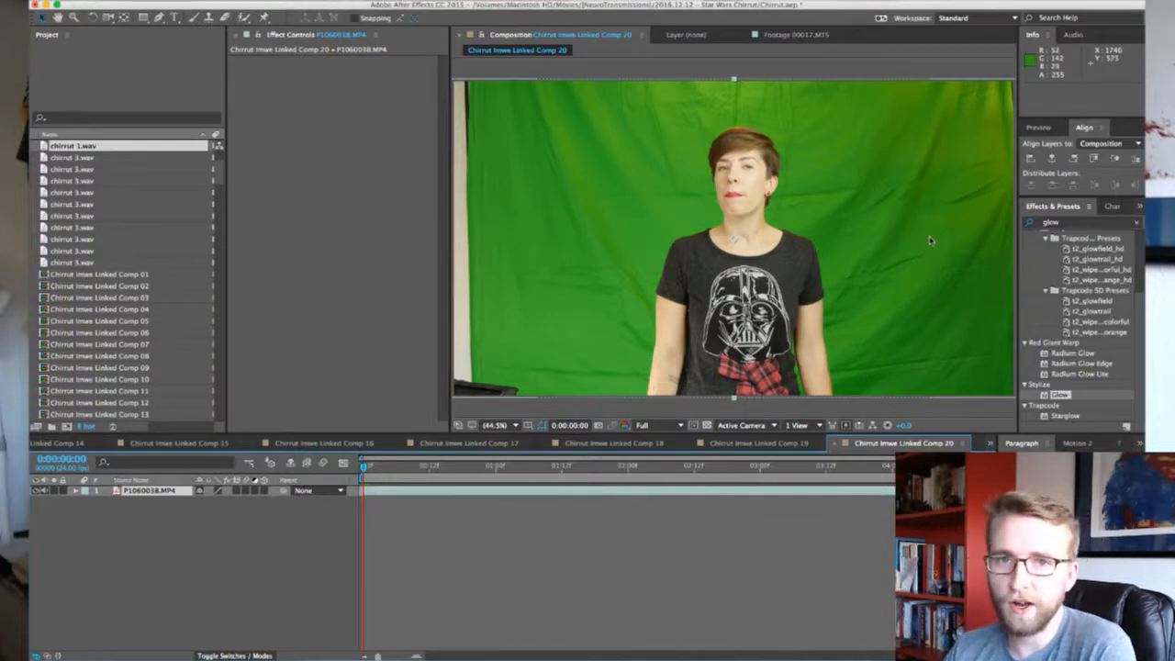
Copy the Selective Color, Selective Color 2 and Keylight effects from the footage in Linked Comp 19 onto the P1060038.MP4 layer in Linked Comp 20
left_click(770, 445)
left_click(770, 444)
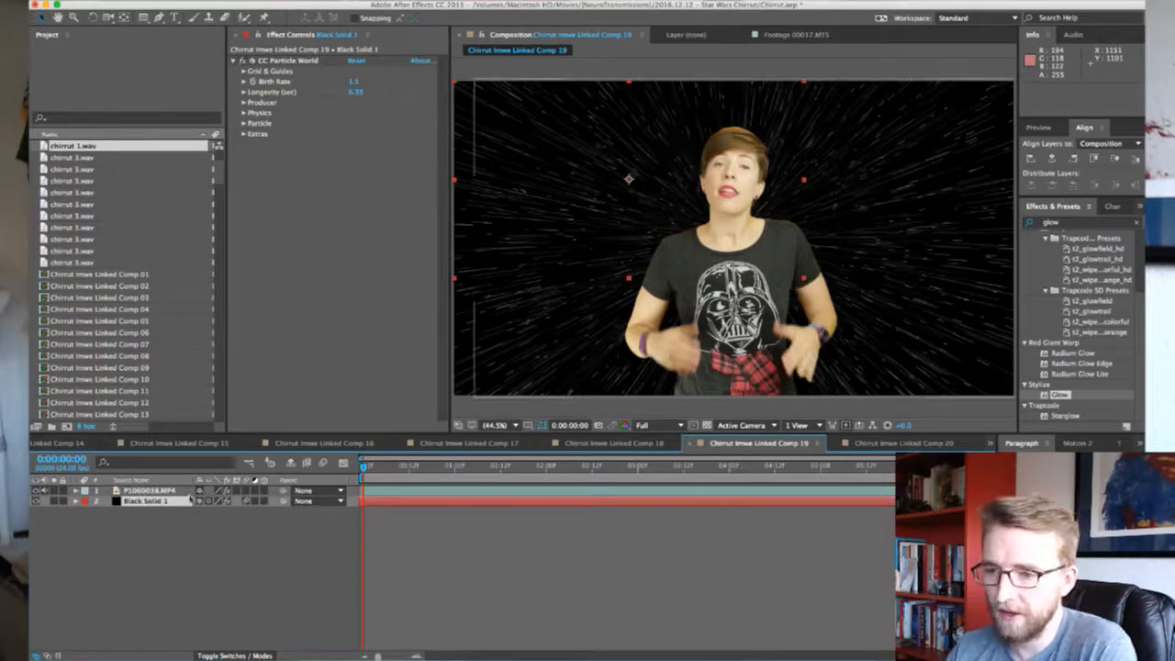
left_click(150, 490)
left_click(280, 61)
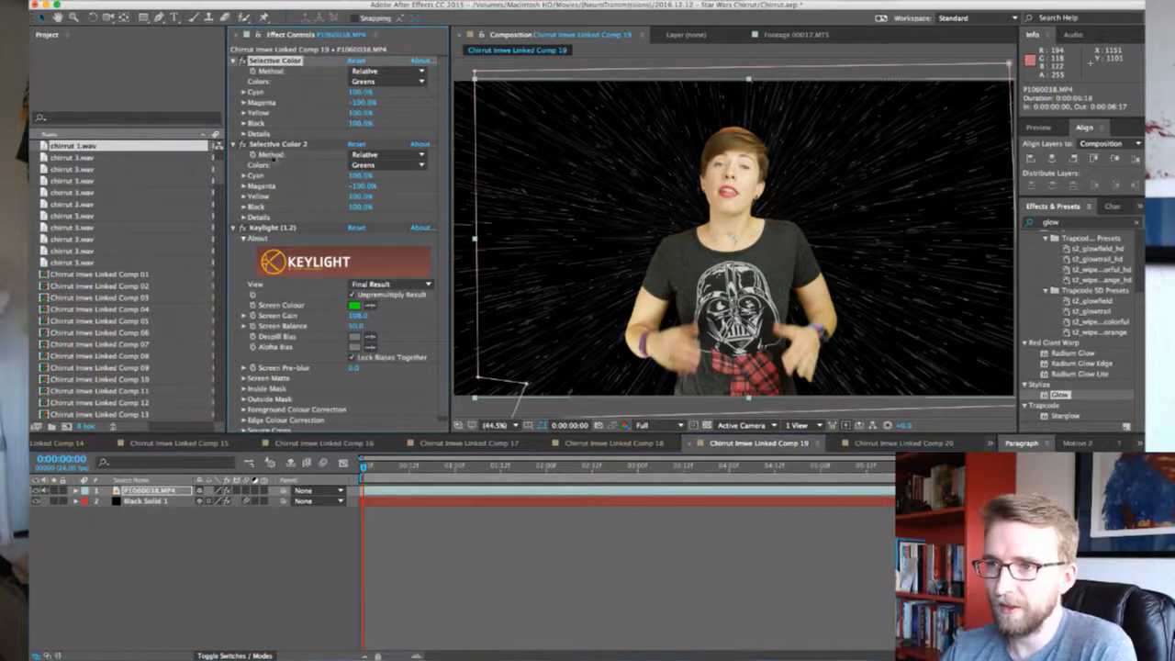
left_click(273, 227, "shift")
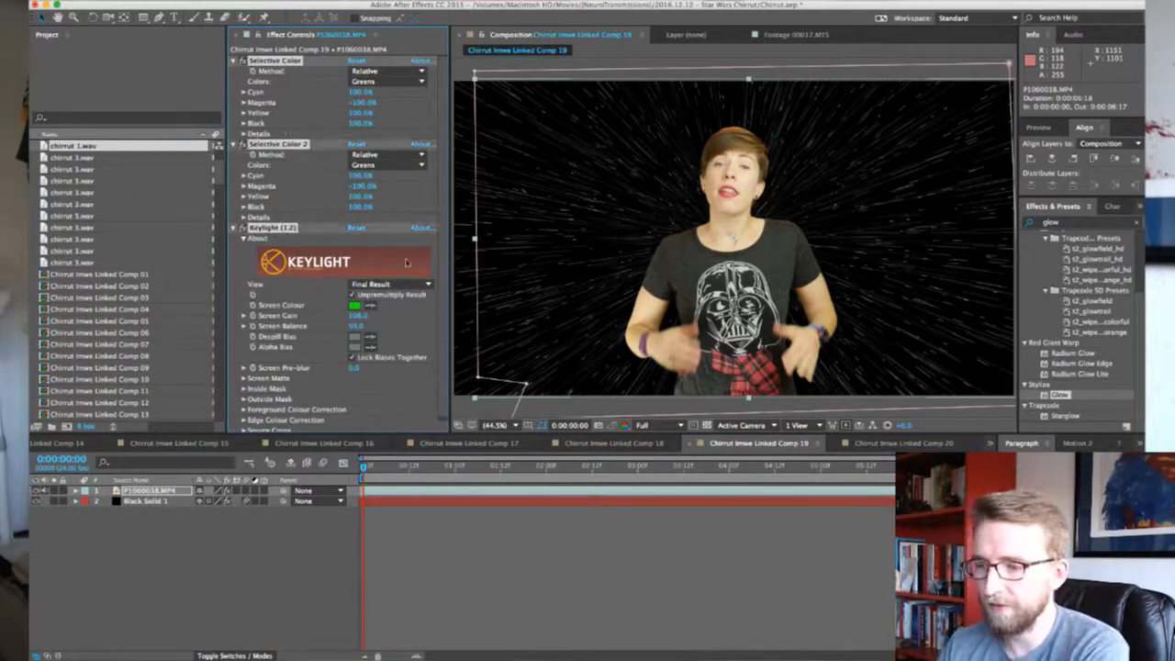
left_click(920, 444)
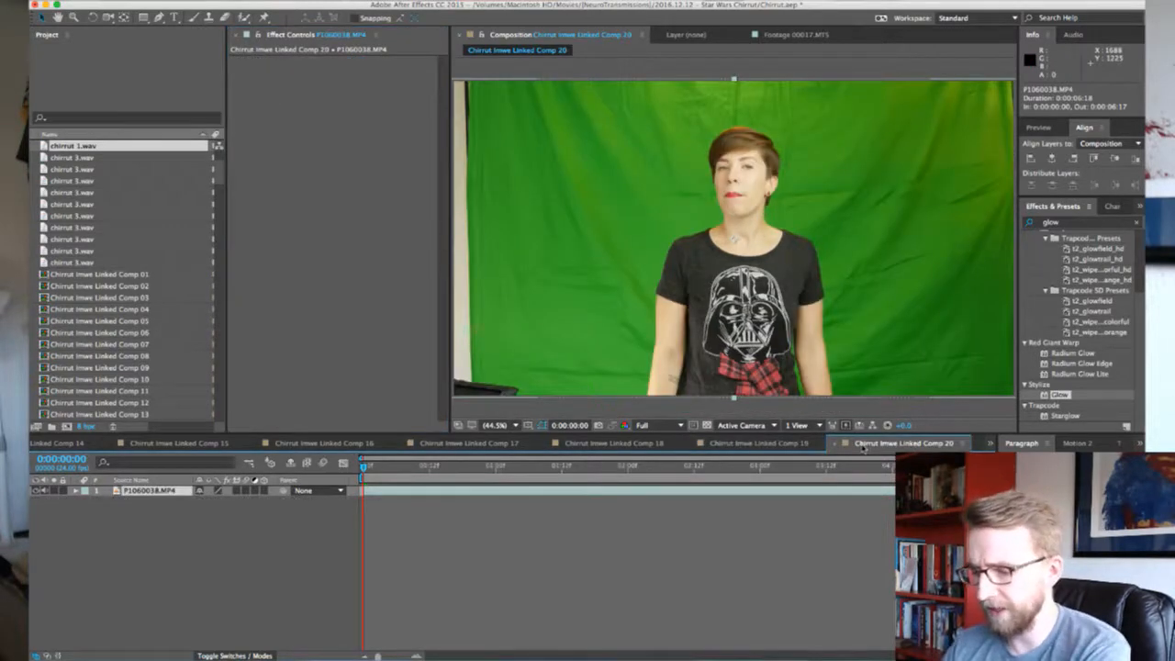
key("super+v")
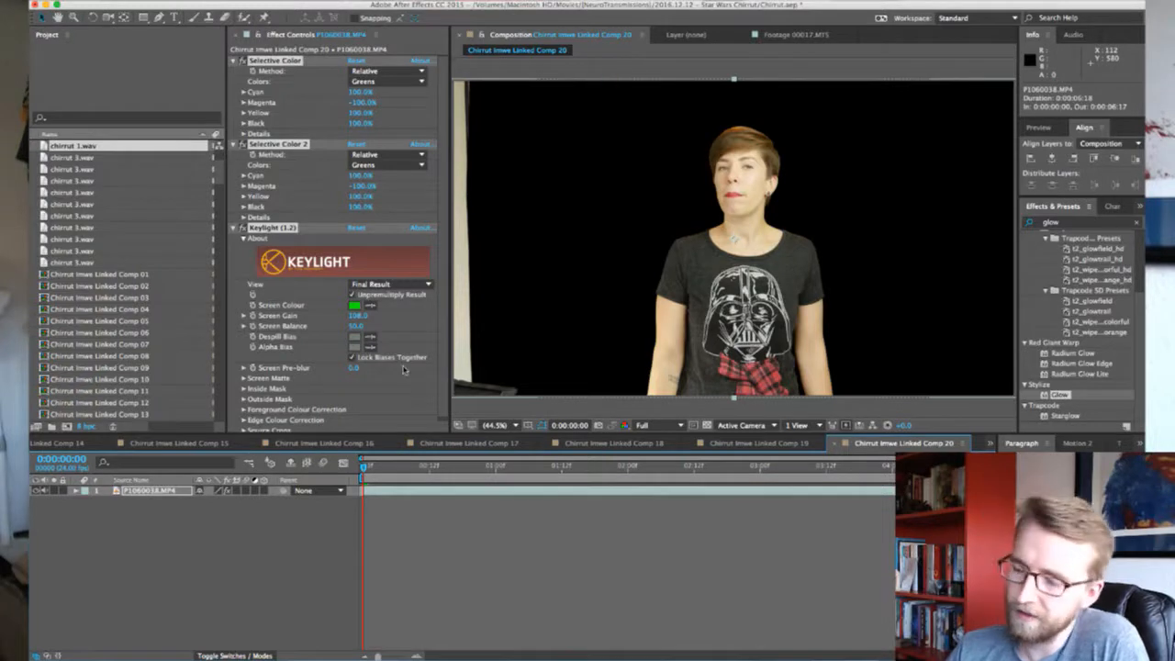
Copy the Black Solid 1 layer from Linked Comp 19 into Linked Comp 20 and place it beneath the P1060038.MP4 footage
left_click(779, 444)
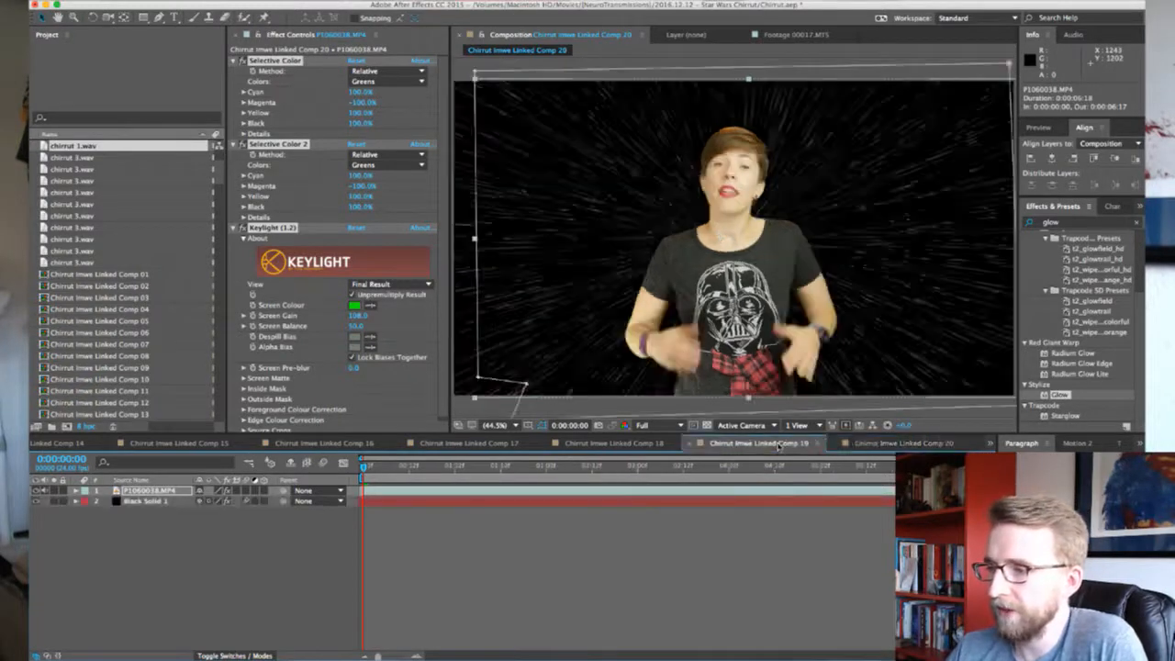
left_click(164, 501)
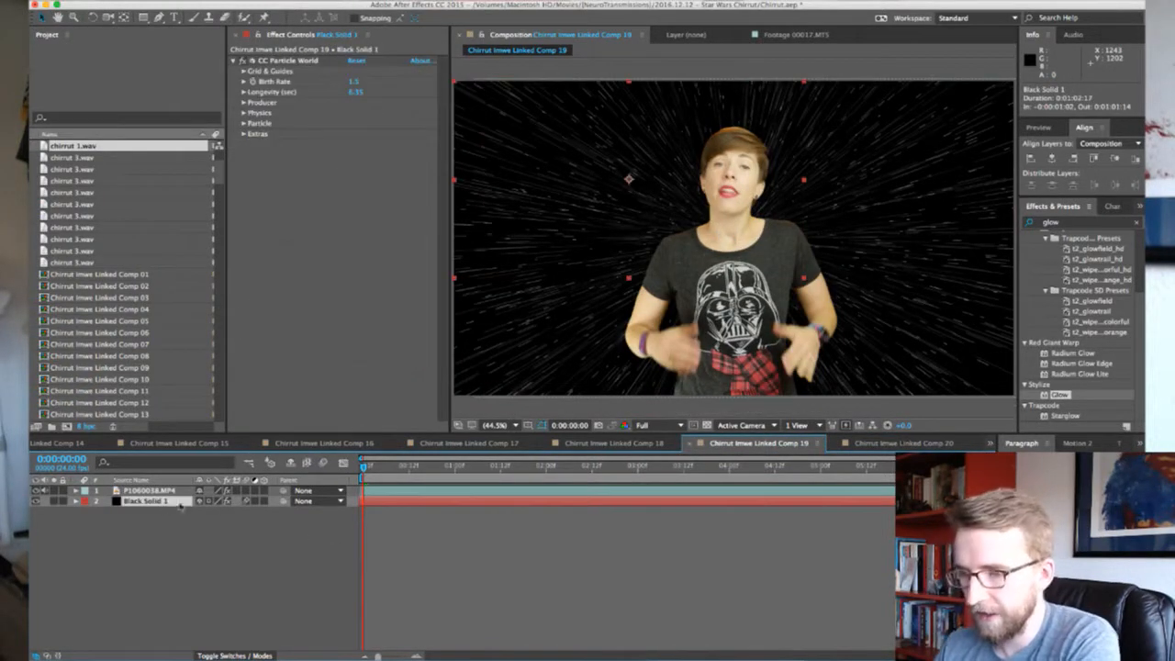
left_click(934, 444)
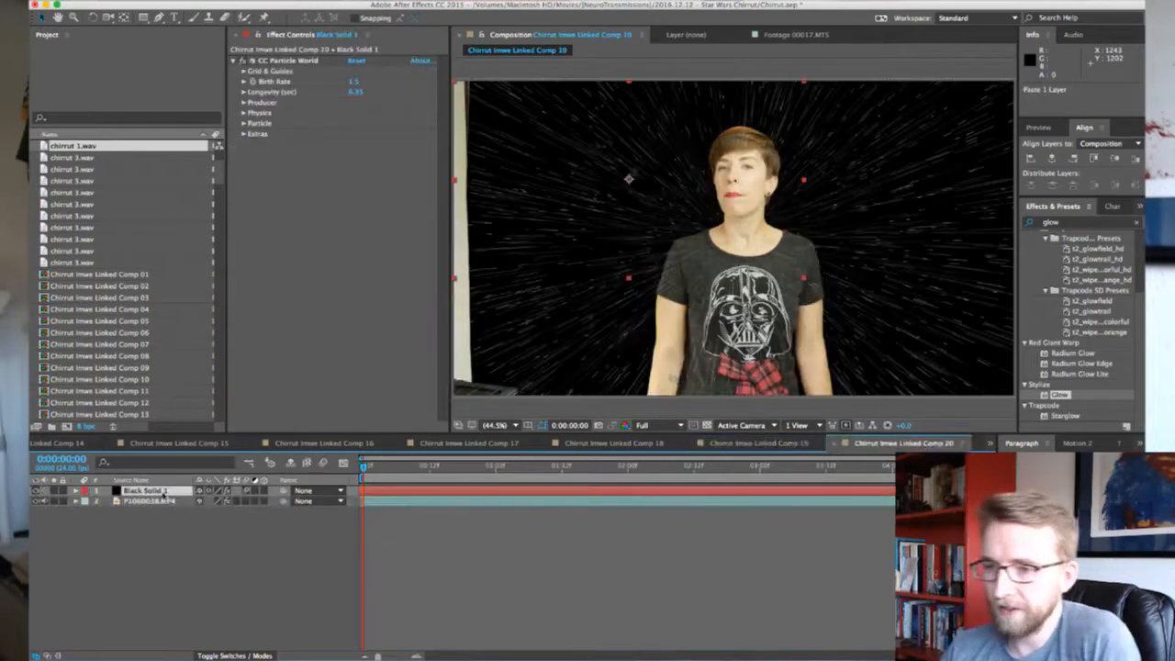
left_click_drag(147, 491, 154, 512)
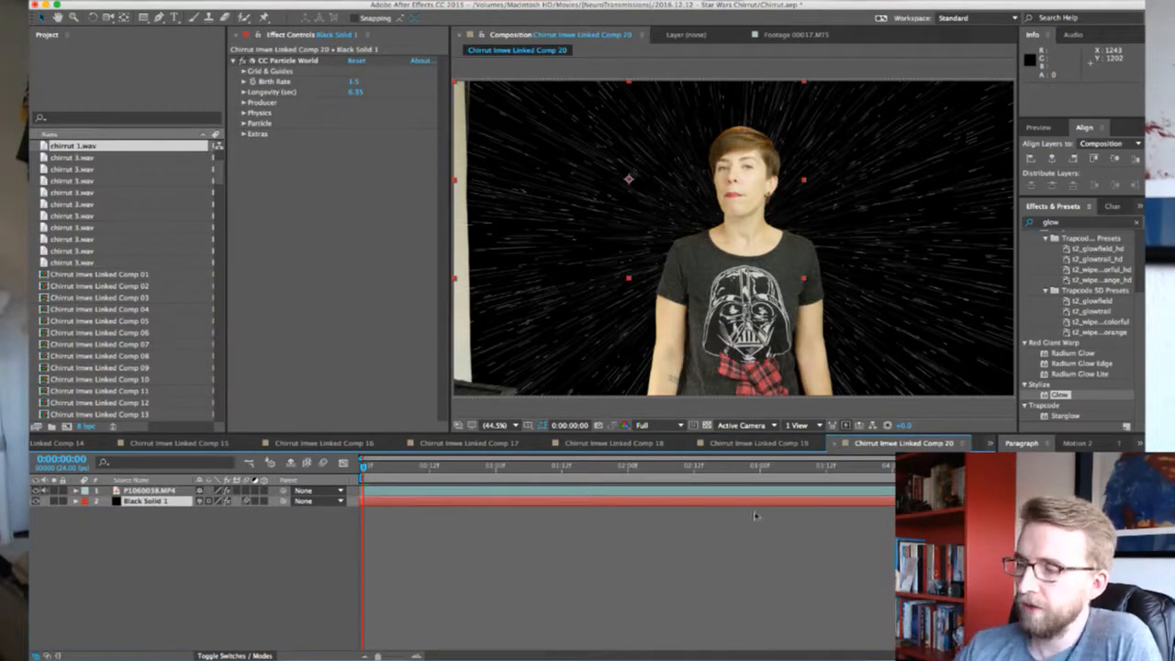
key("minus")
Copy Mask 1 from the footage in Linked Comp 19 onto the P1060038.MP4 layer in Linked Comp 20, and save the project
left_click(760, 444)
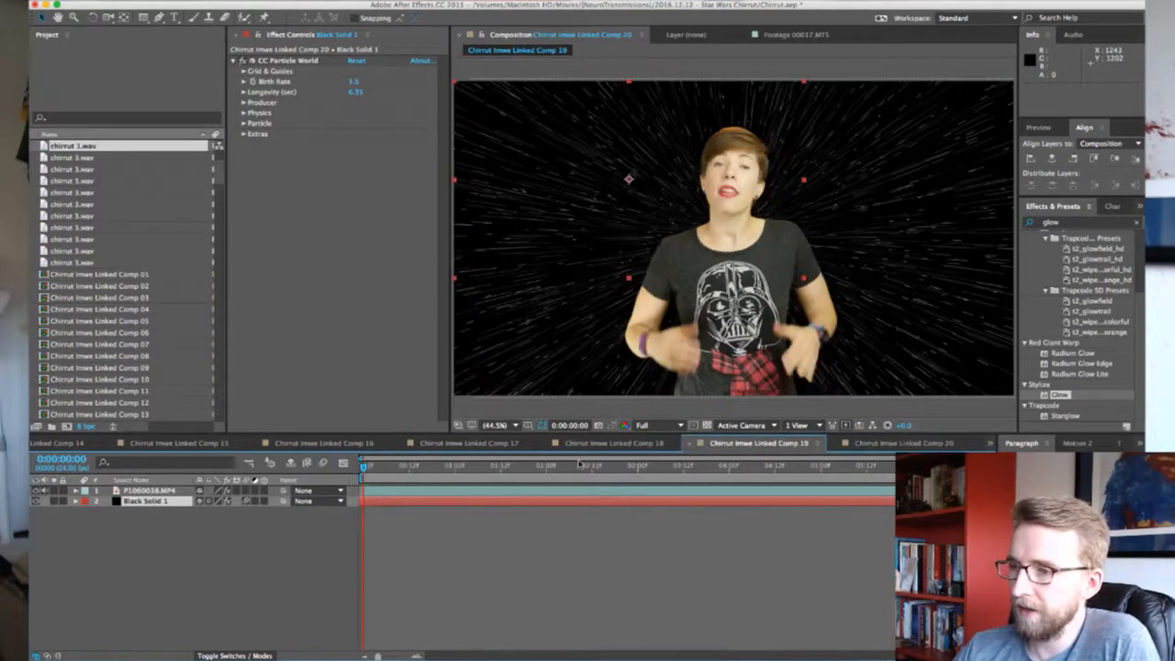
left_click(138, 491)
key("m")
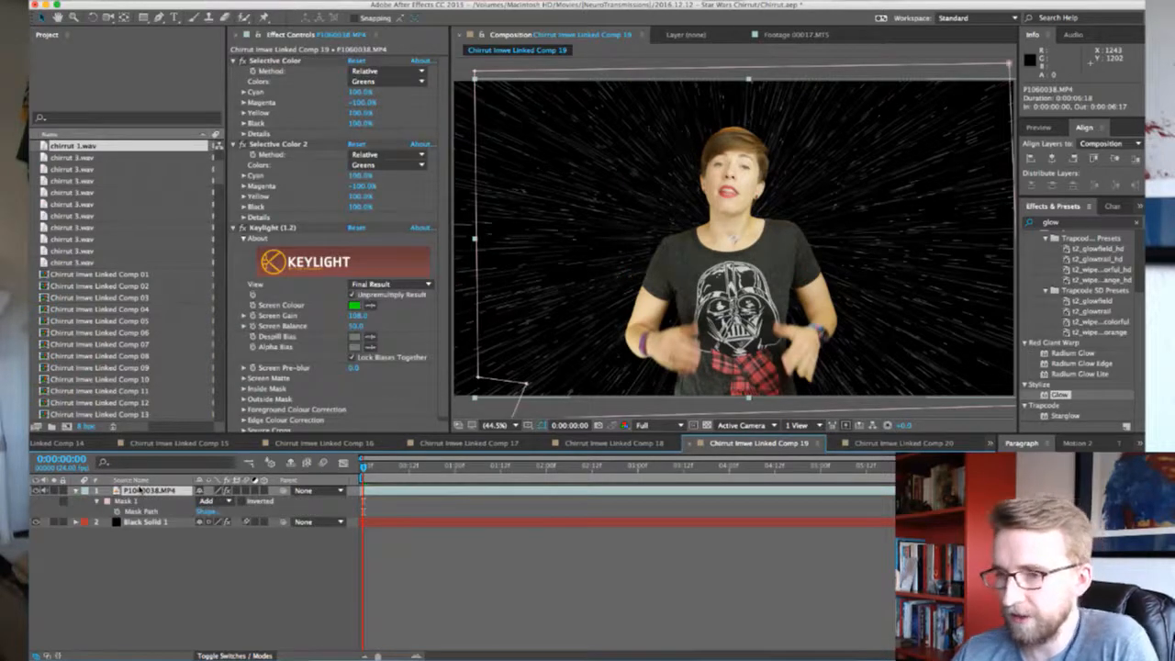
left_click(129, 501)
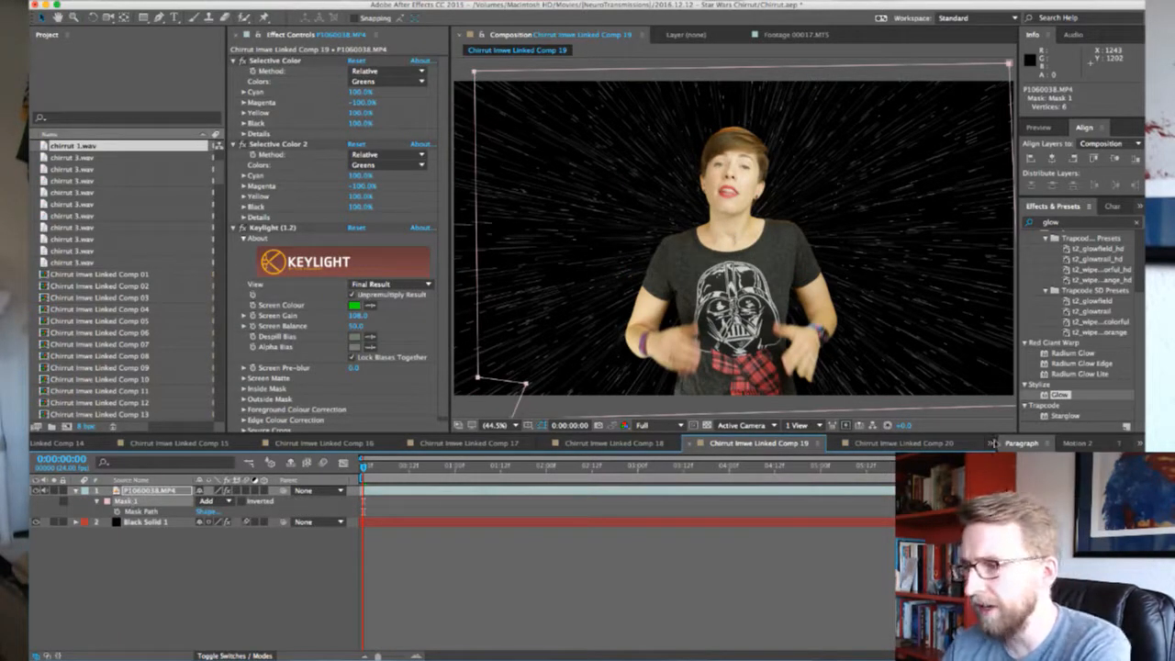
left_click(946, 444)
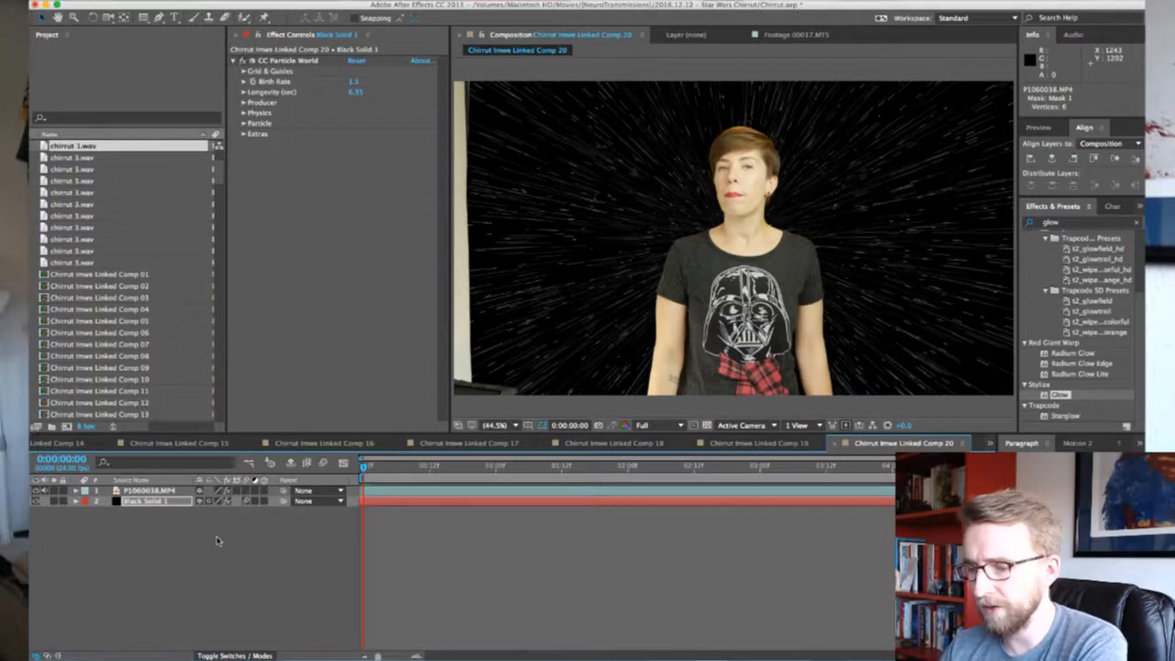
left_click(158, 492)
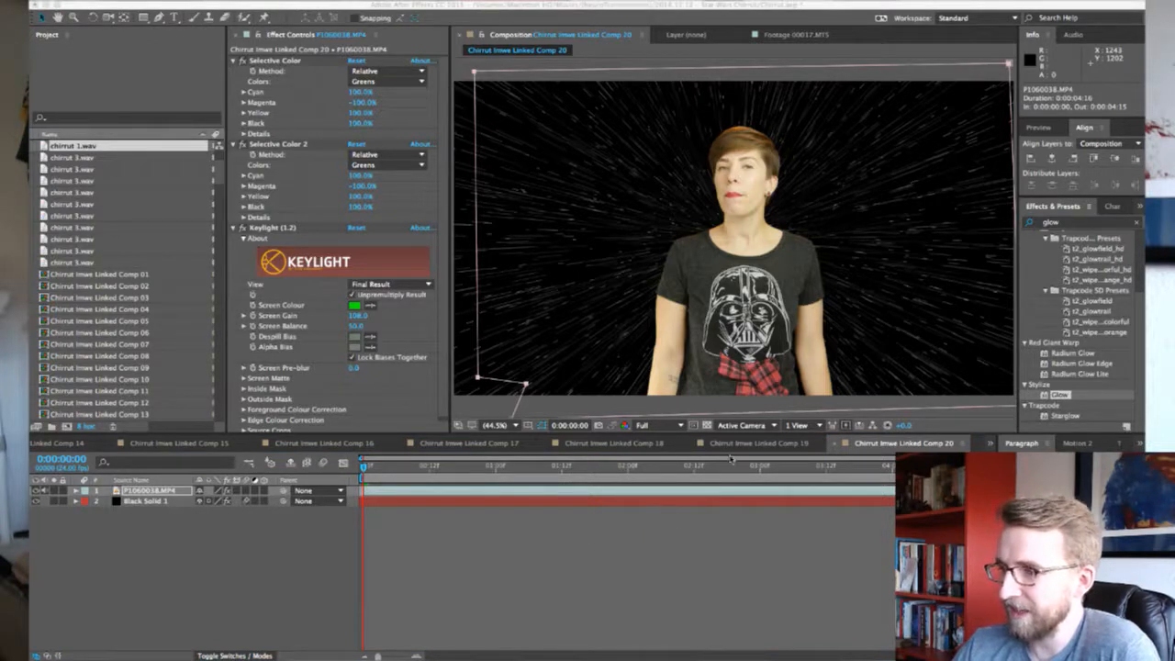
key("super+s")
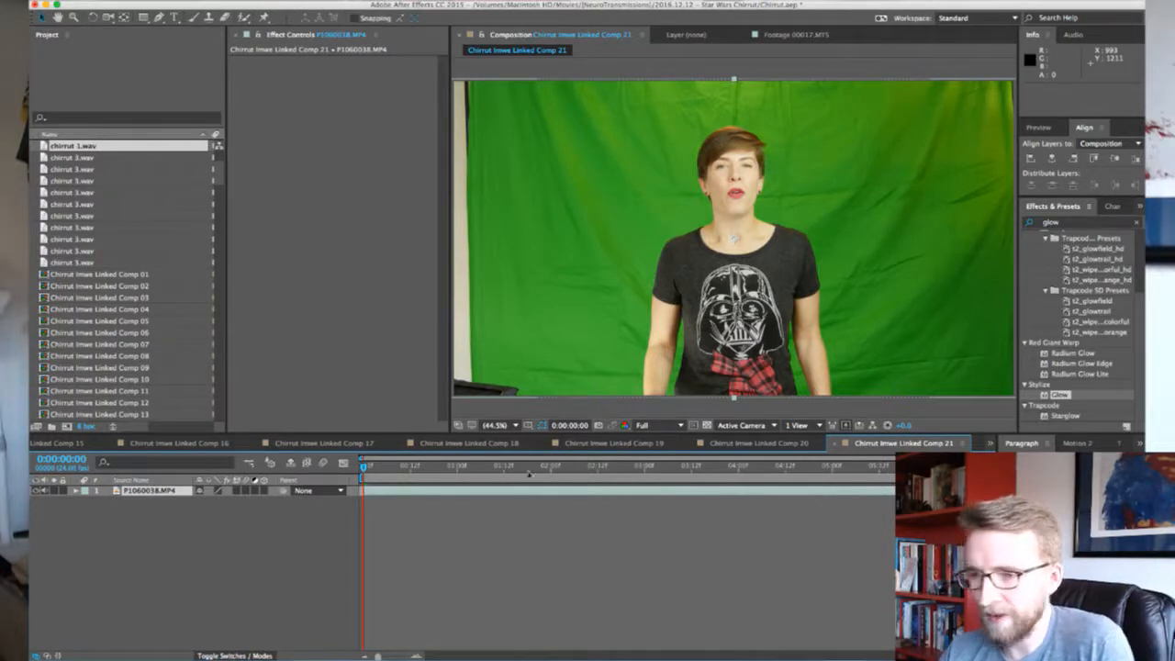
Copy the Selective Color, Selective Color 2 and Keylight effects from the footage in Linked Comp 20 onto the P1060038.MP4 layer in Linked Comp 21
left_click(759, 444)
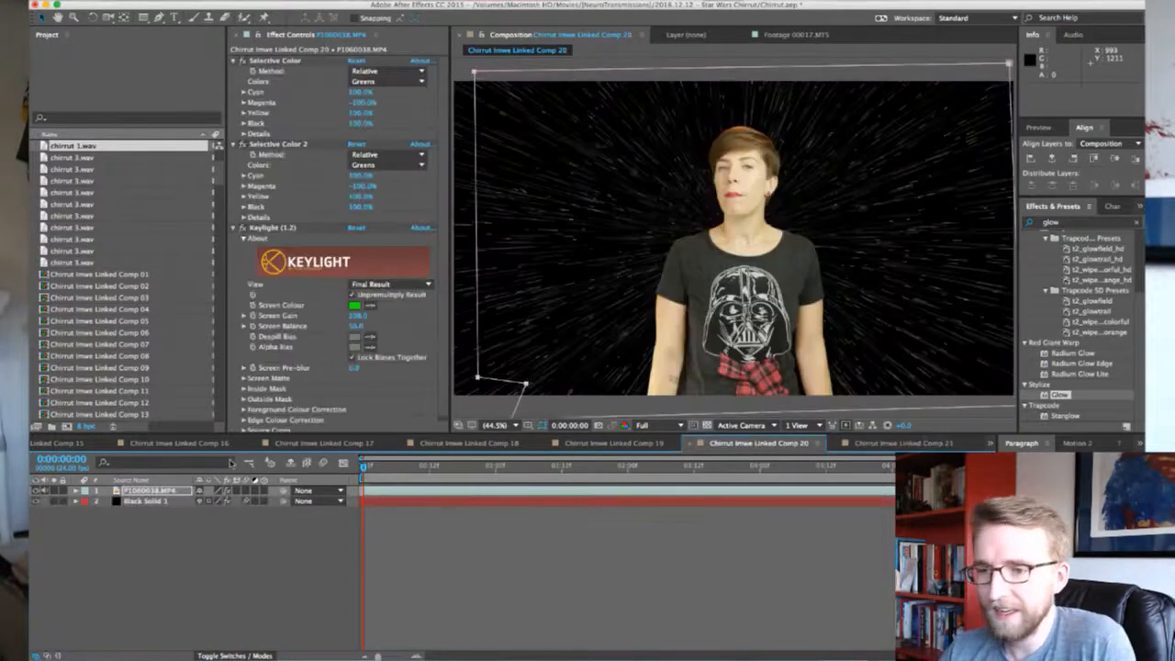
left_click(281, 77)
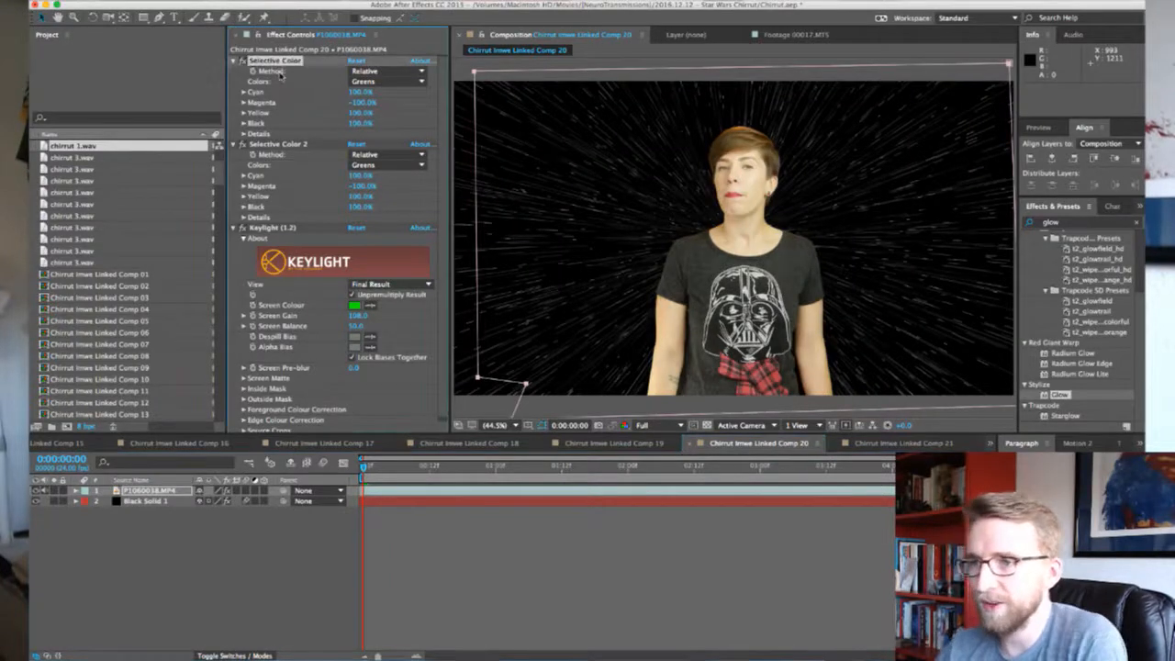
left_click(272, 227, "shift")
key("ctrl+c")
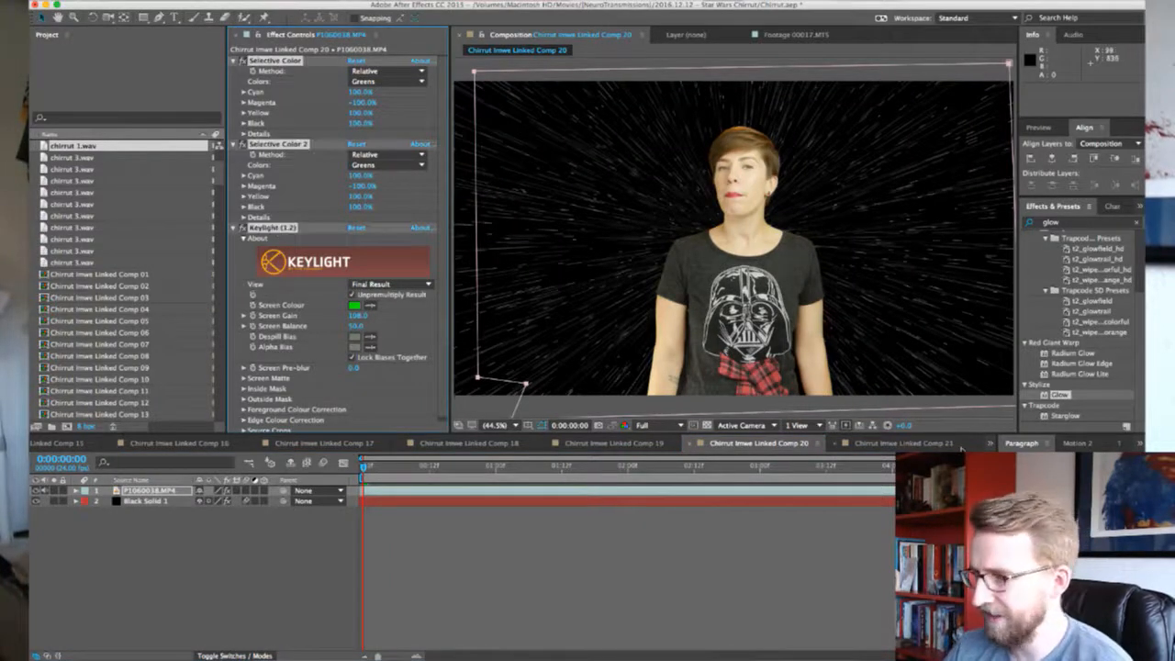
left_click(952, 445)
key("ctrl+v")
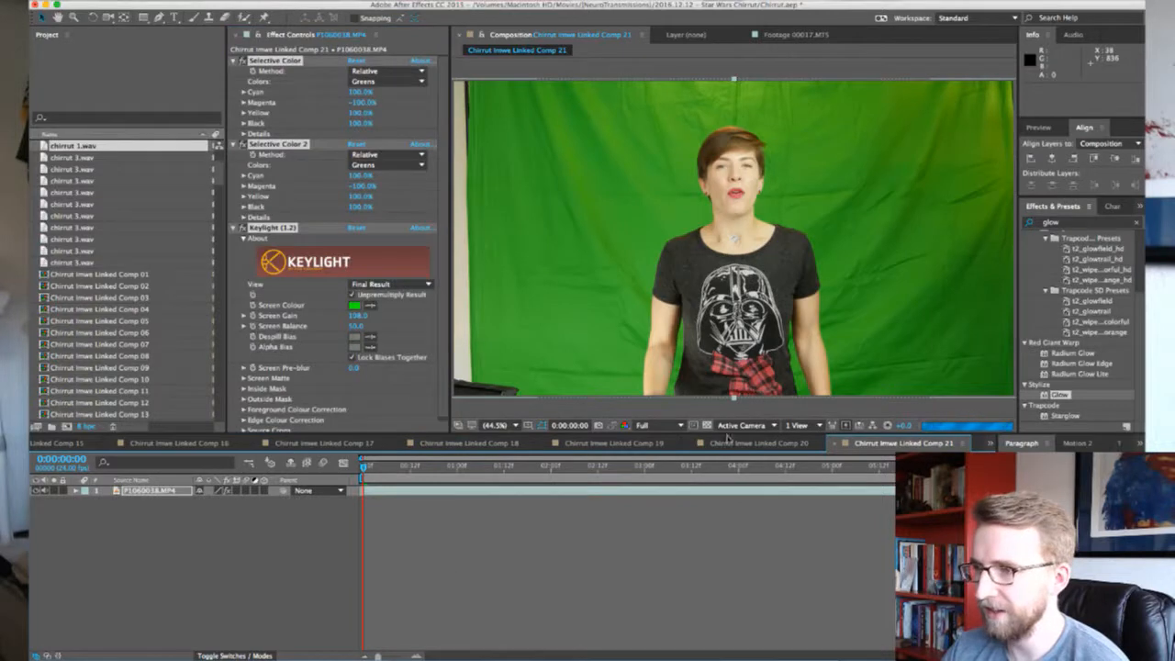
Copy Mask 1 from the footage in Linked Comp 20 onto the P1060038.MP4 layer in Linked Comp 21
left_click(753, 445)
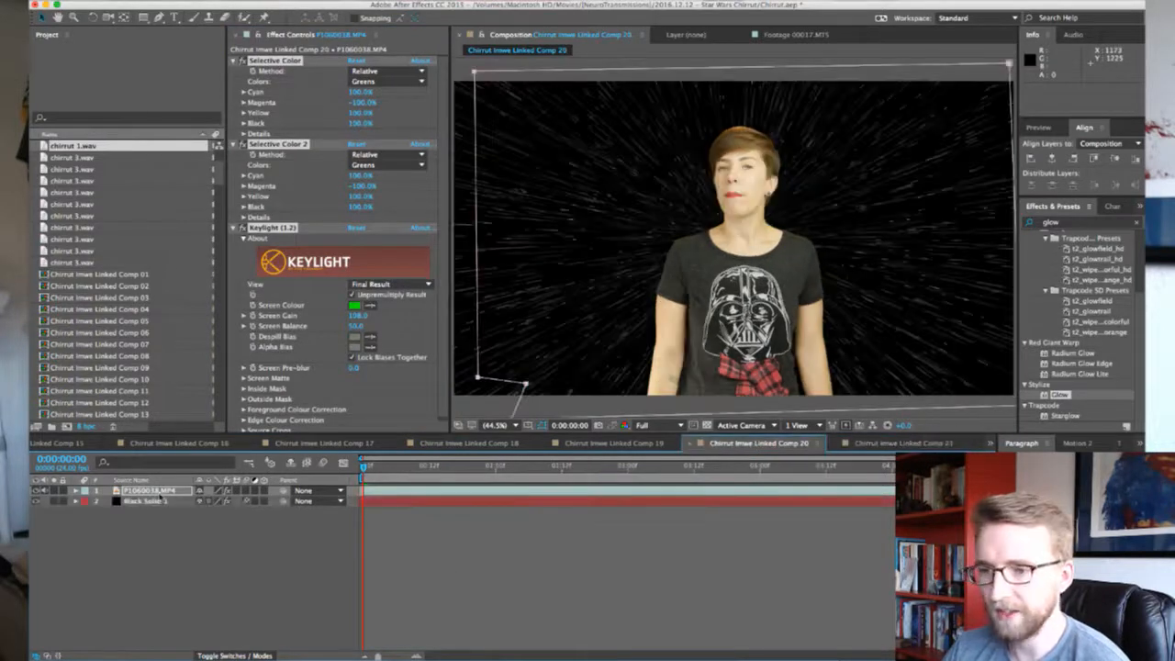
key("m")
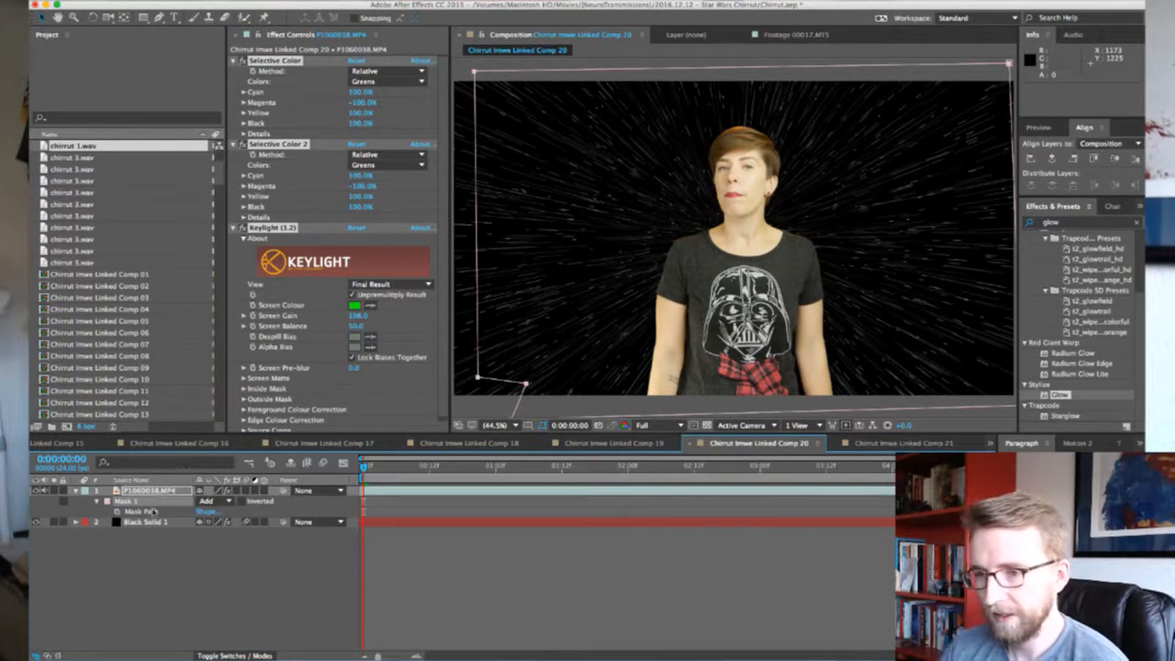
left_click(138, 511)
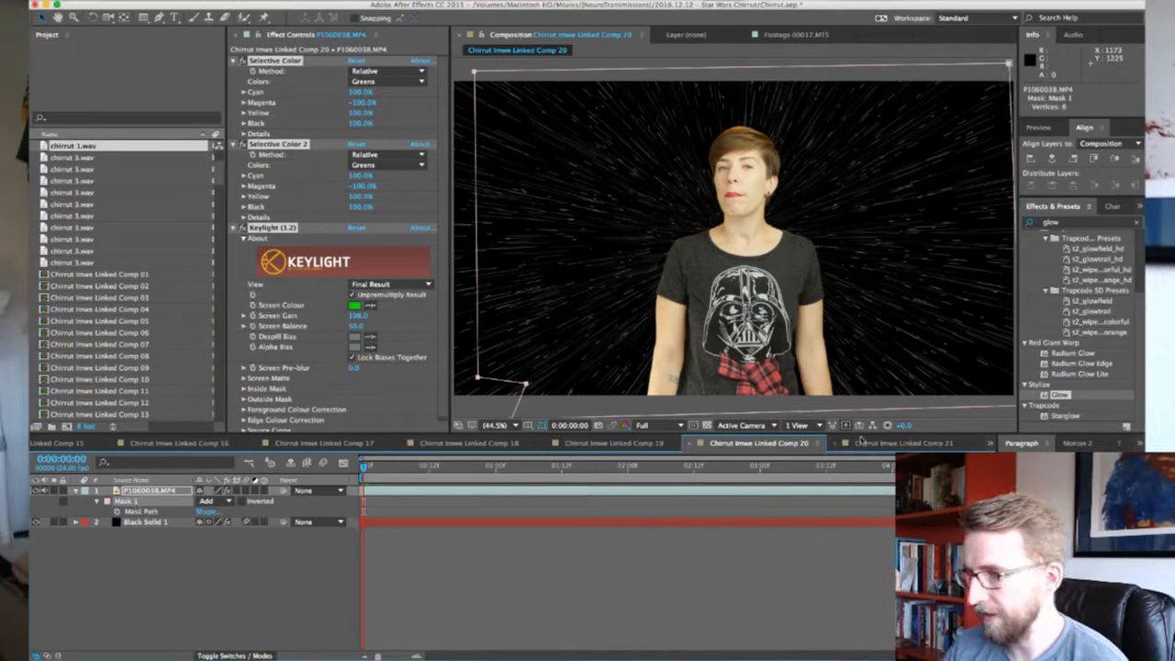
left_click(862, 442)
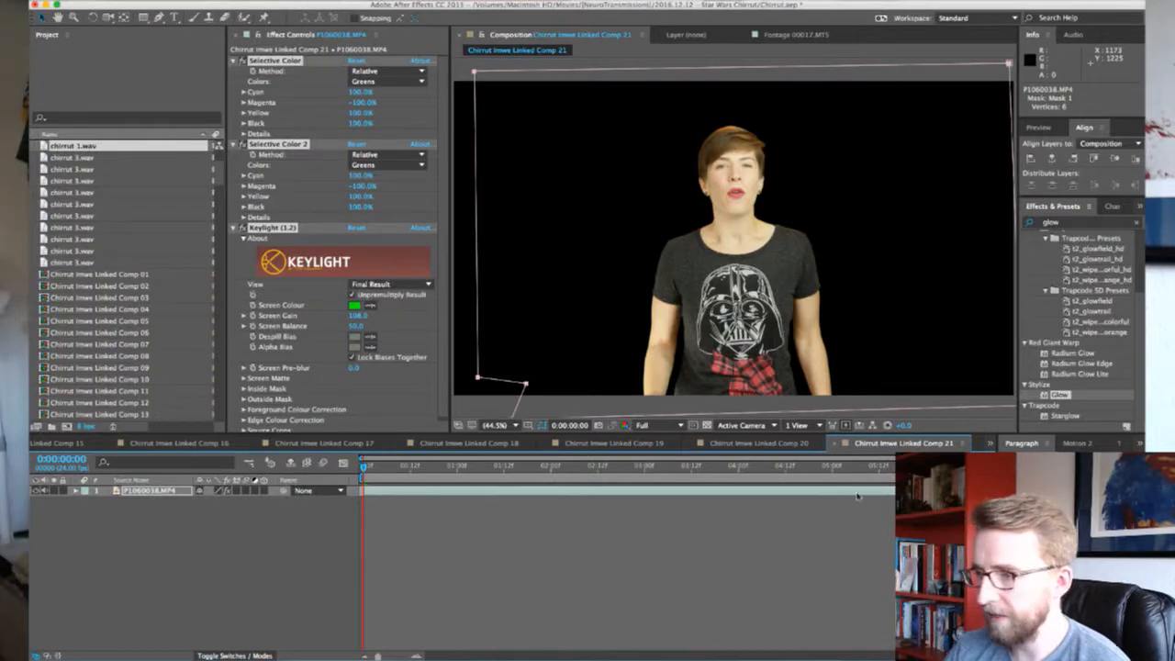
Copy the Black Solid 1 layer from Linked Comp 19 into Linked Comp 21, place it beneath the P1060038.MP4 footage, and save the project
left_click(785, 444)
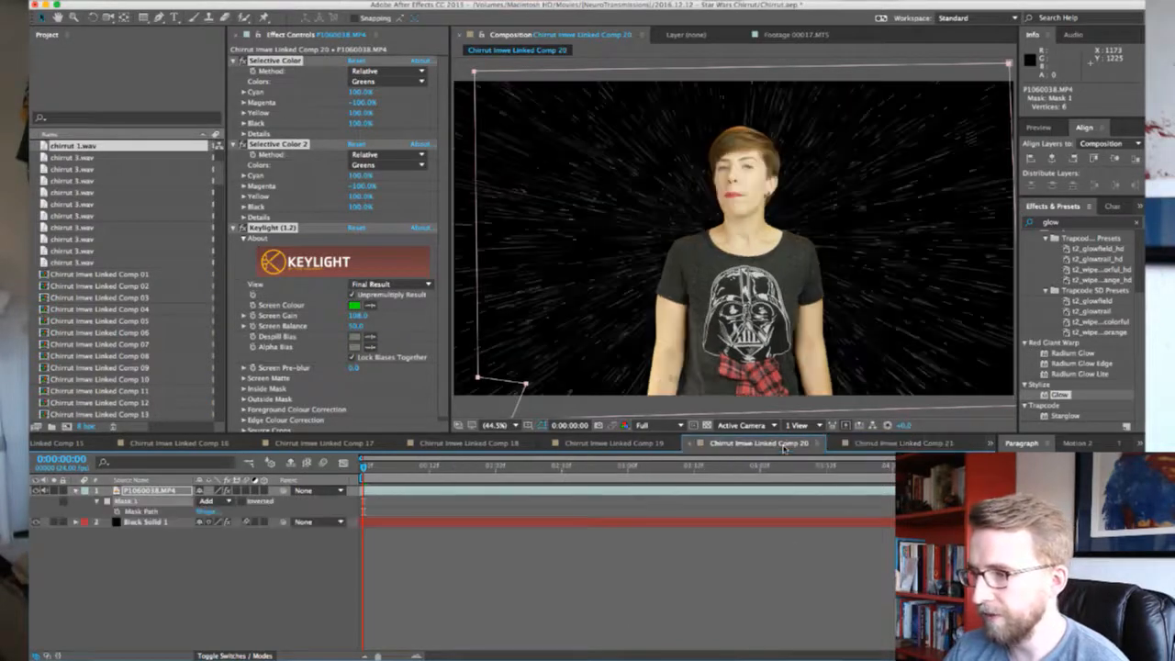
left_click(614, 444)
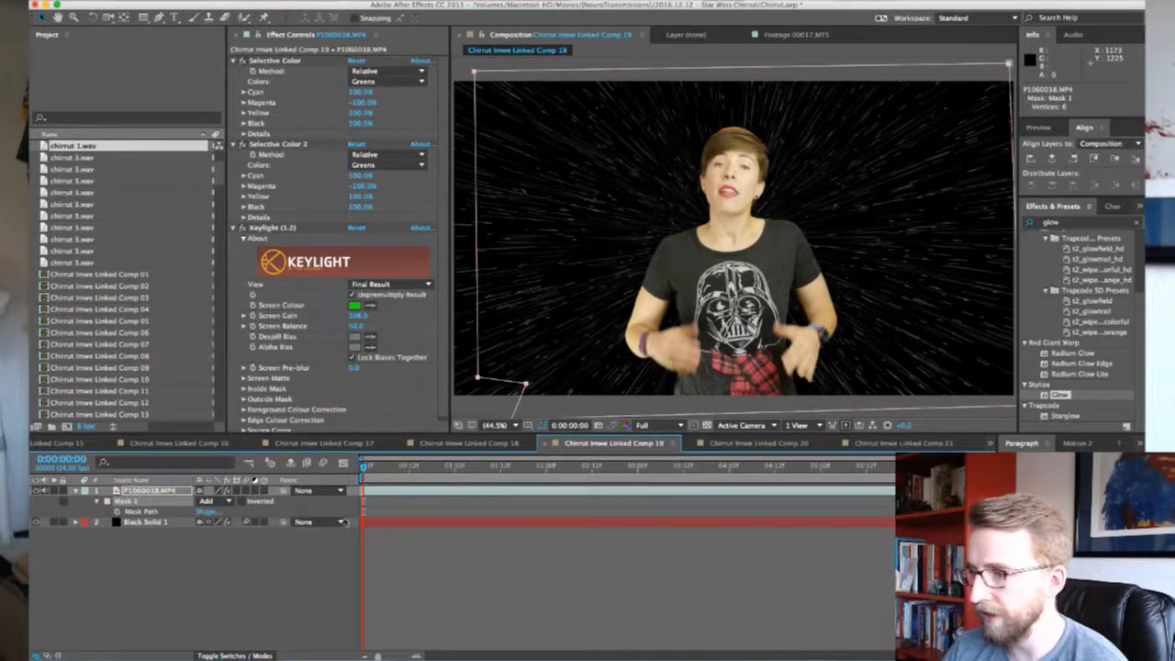
left_click(152, 522)
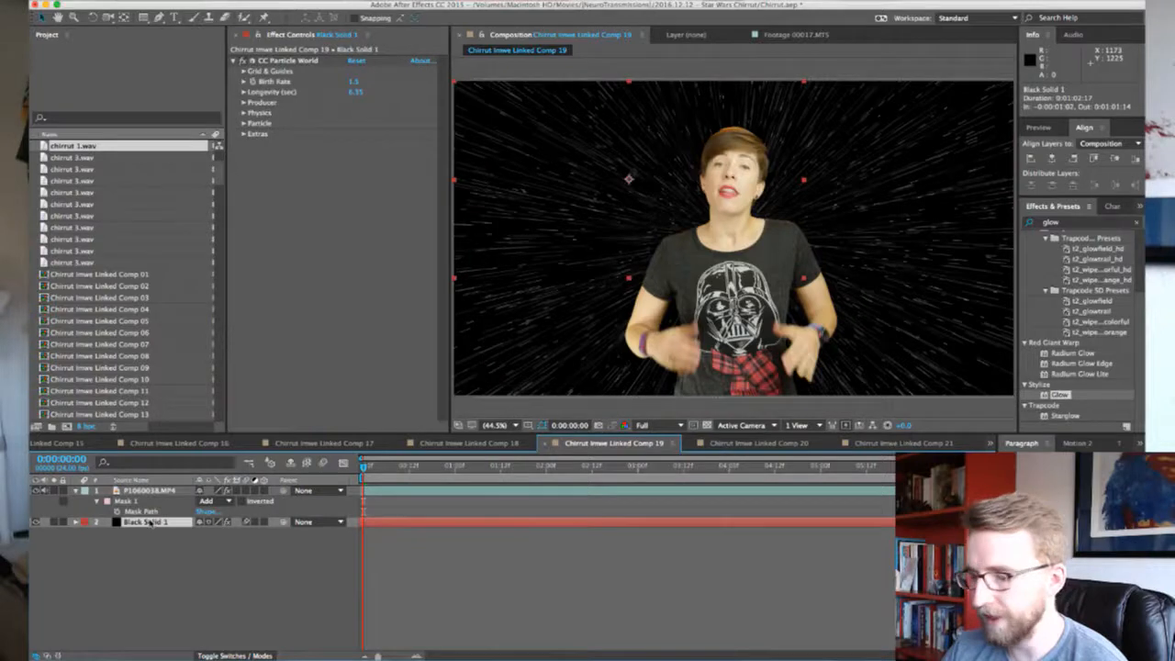
left_click(783, 443)
left_click(859, 444)
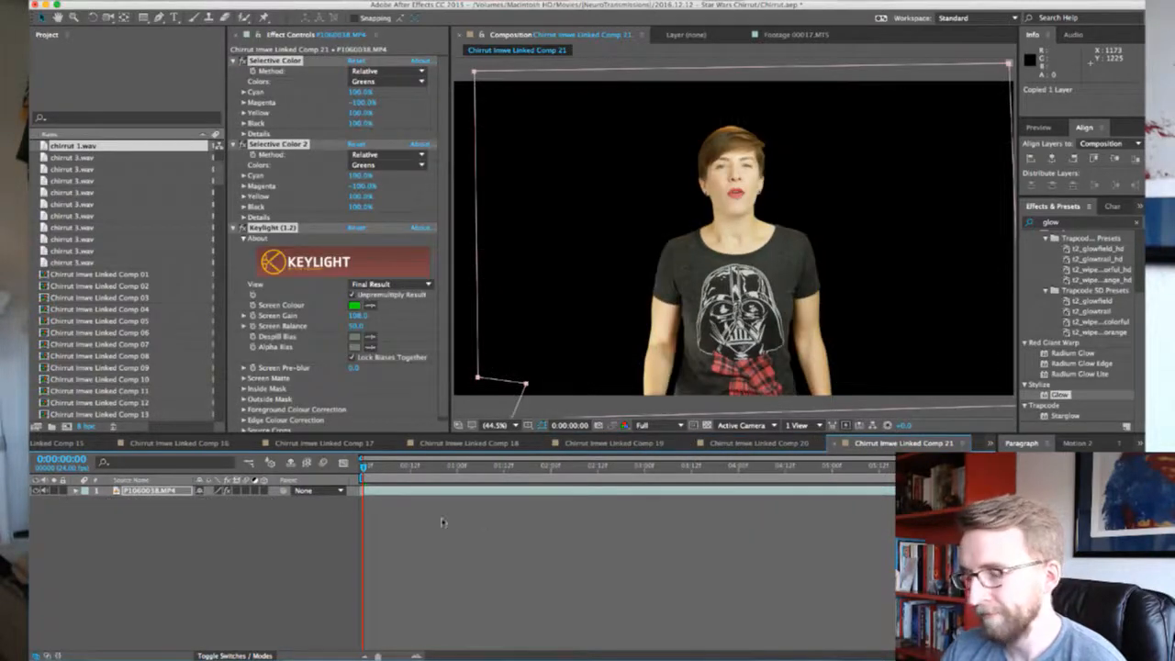
key("ctrl+v")
left_click_drag(157, 493, 159, 514)
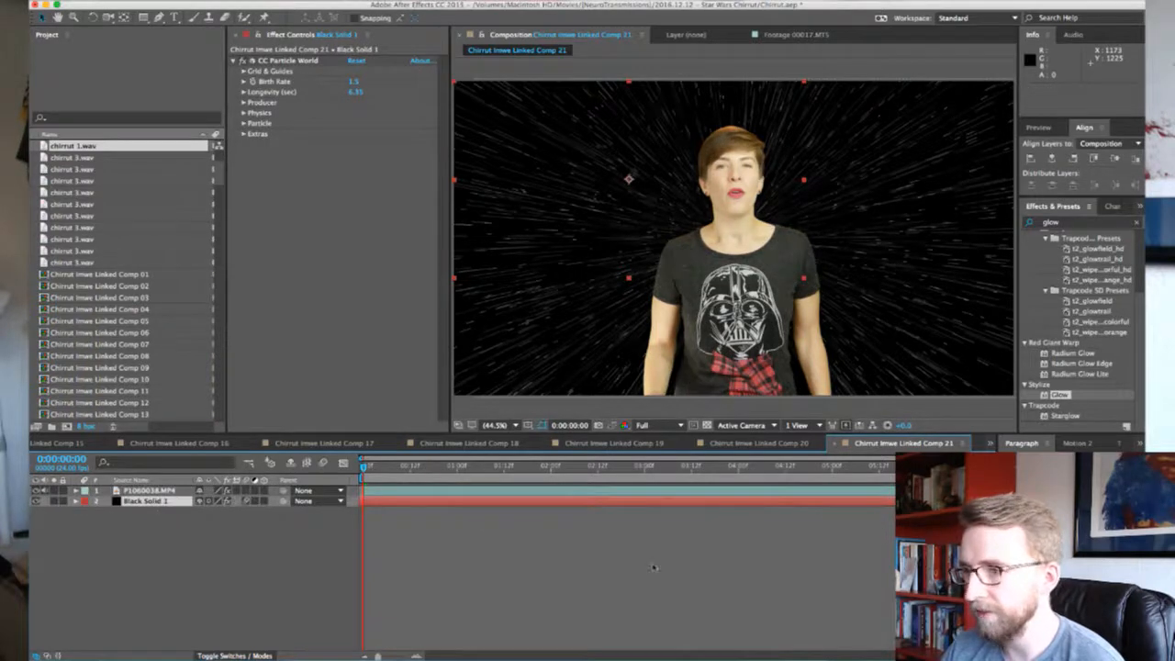
left_click(786, 444)
left_click(878, 443)
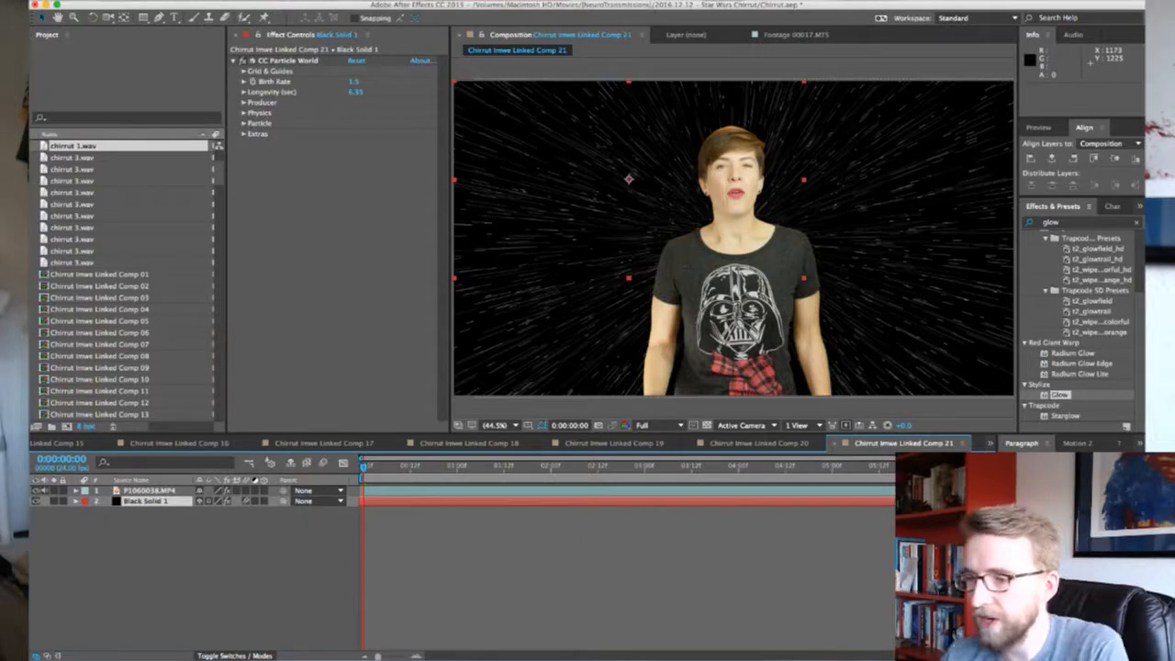
left_click(866, 660)
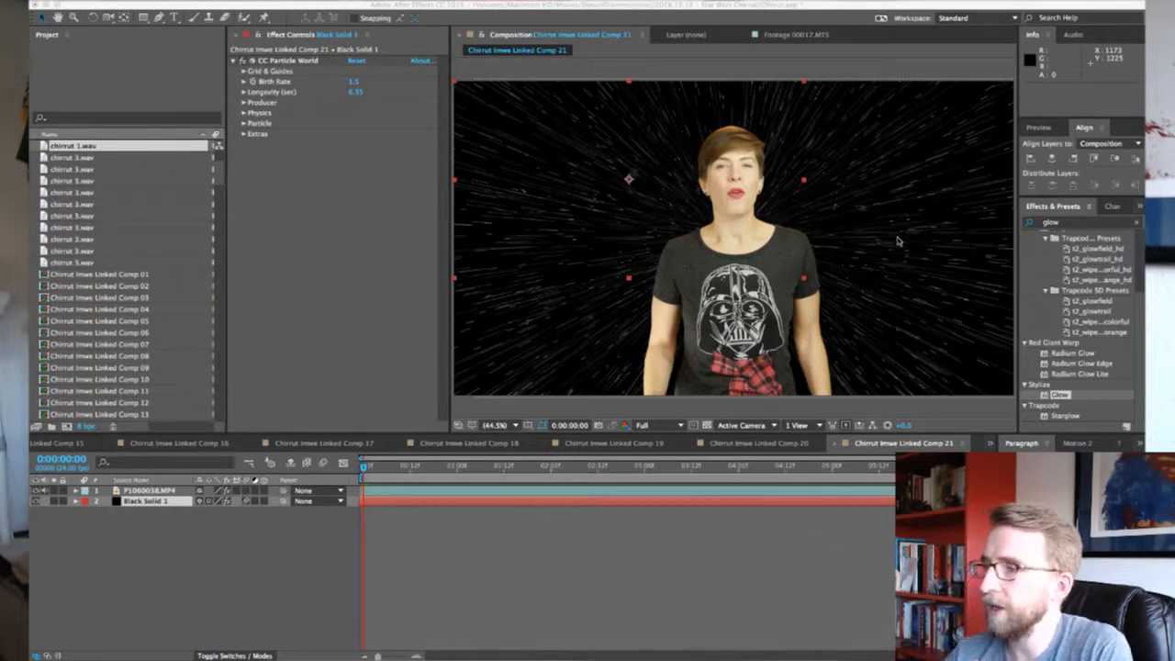
key("super+s")
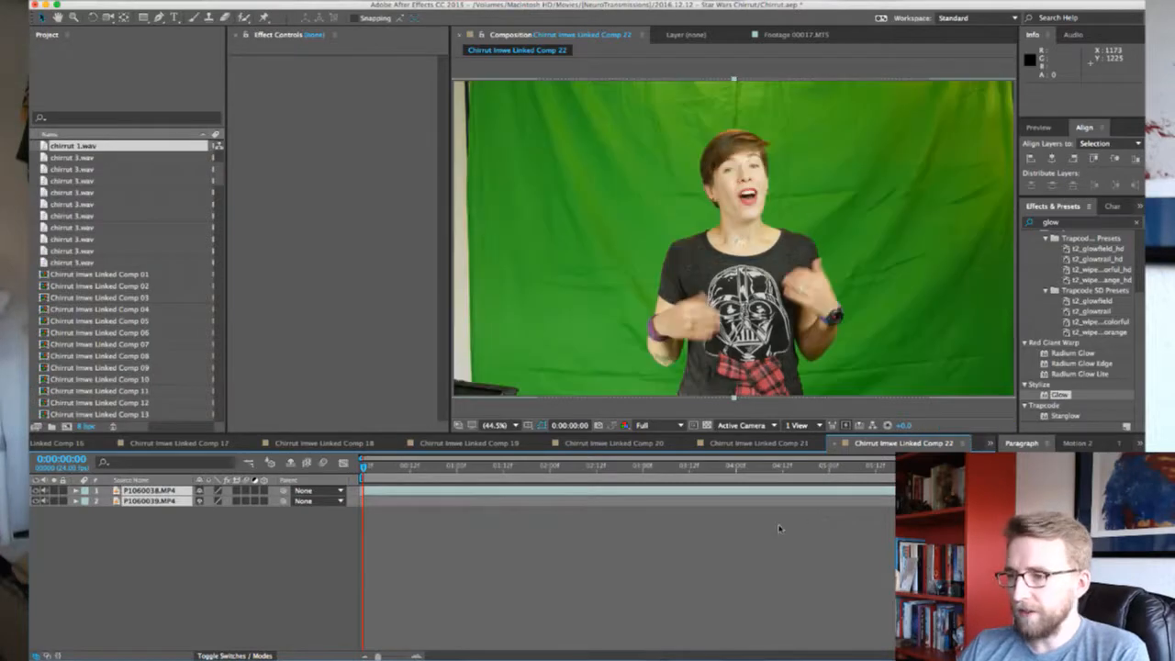
Copy the Selective Color, Selective Color 2 and Keylight effects from the footage in Linked Comp 21 onto P1060038.MP4 and P1060039.MP4 in Linked Comp 22
left_click(760, 445)
left_click(217, 491)
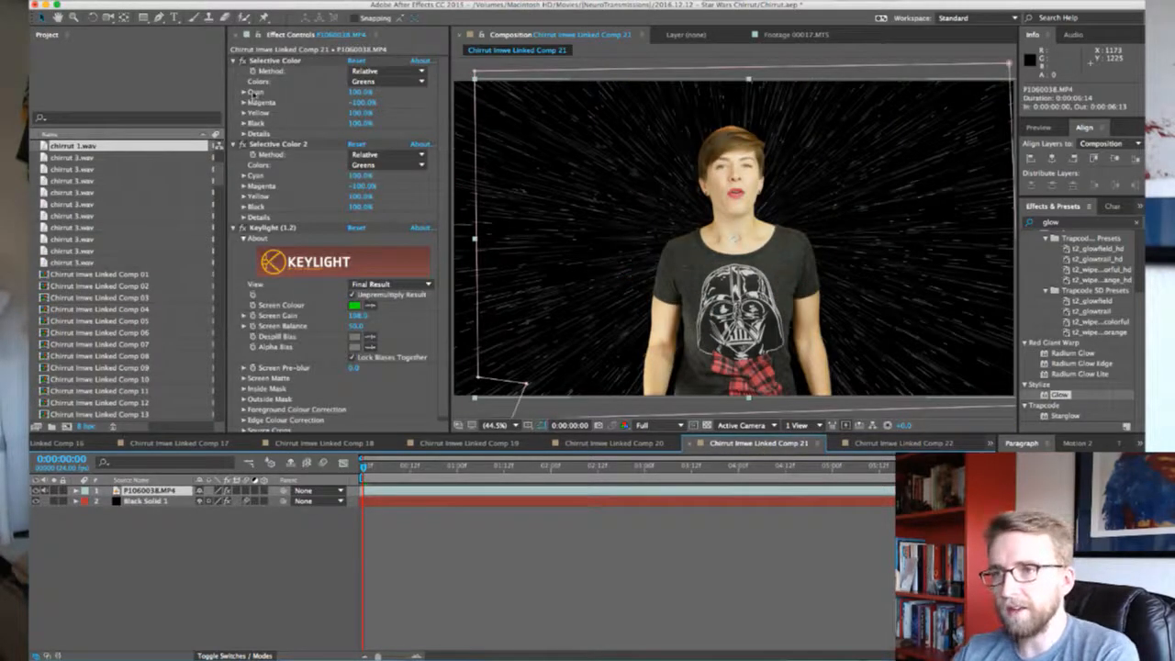
left_click(267, 61)
left_click(279, 228, "shift")
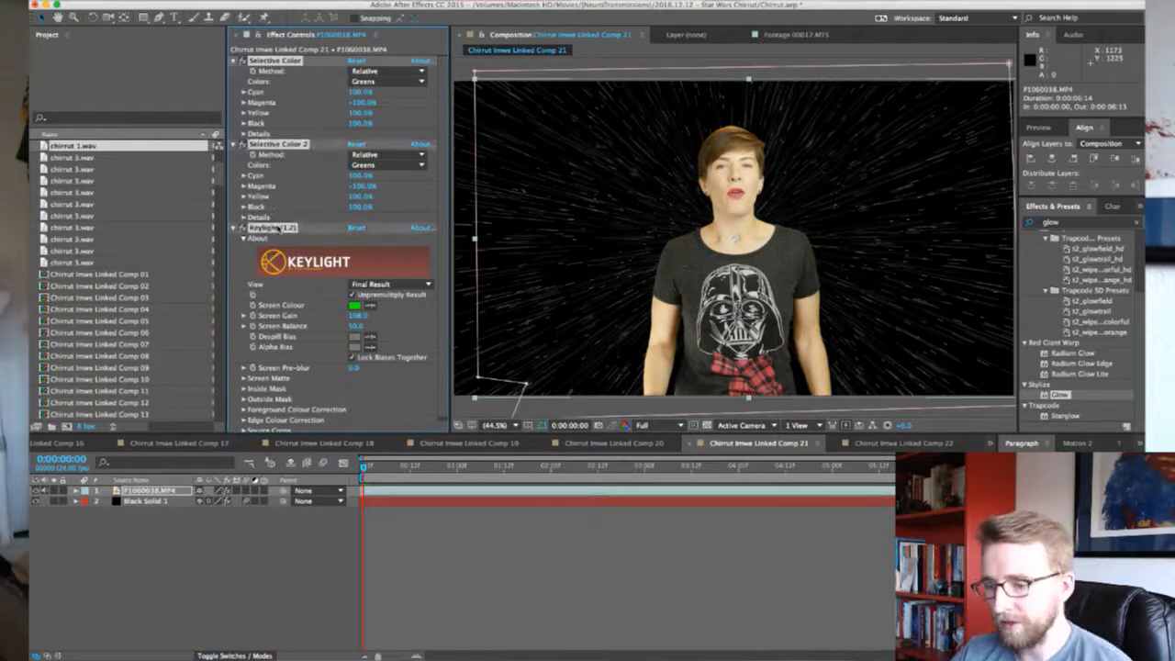
left_click(894, 446)
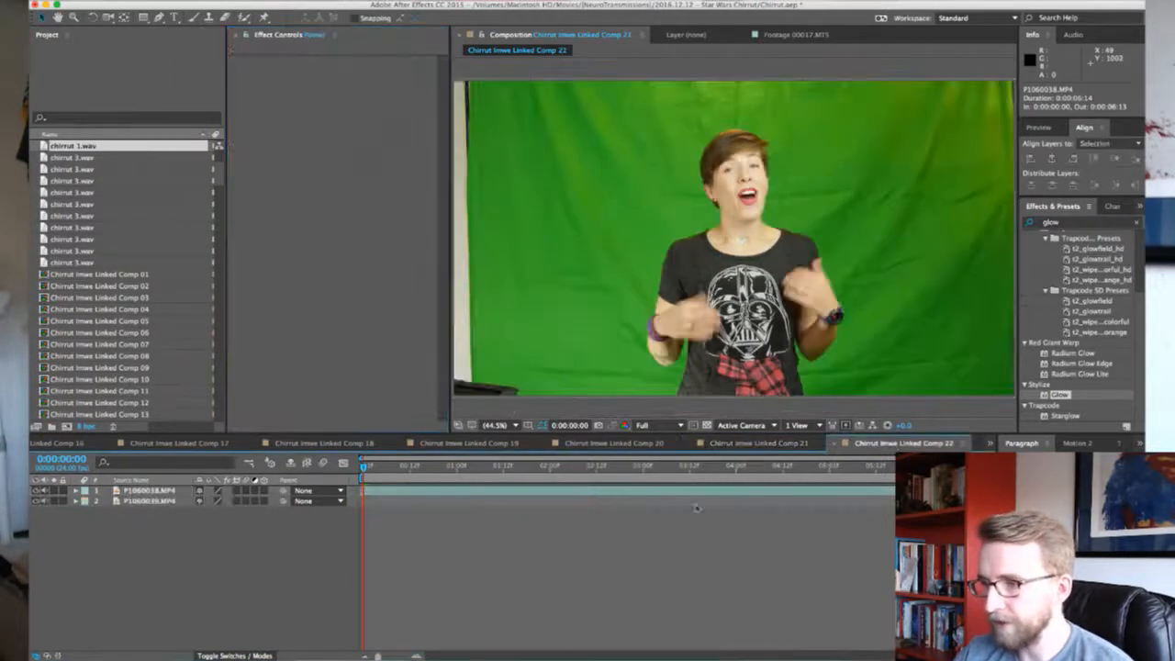
left_click(152, 491)
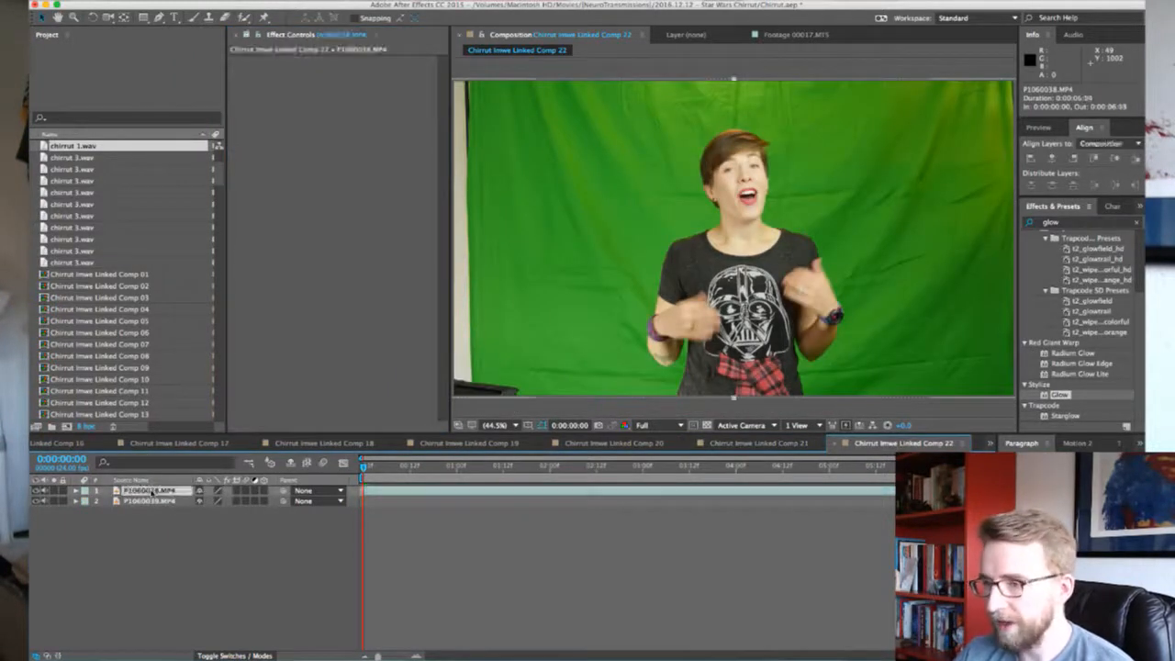
key("ctrl+v")
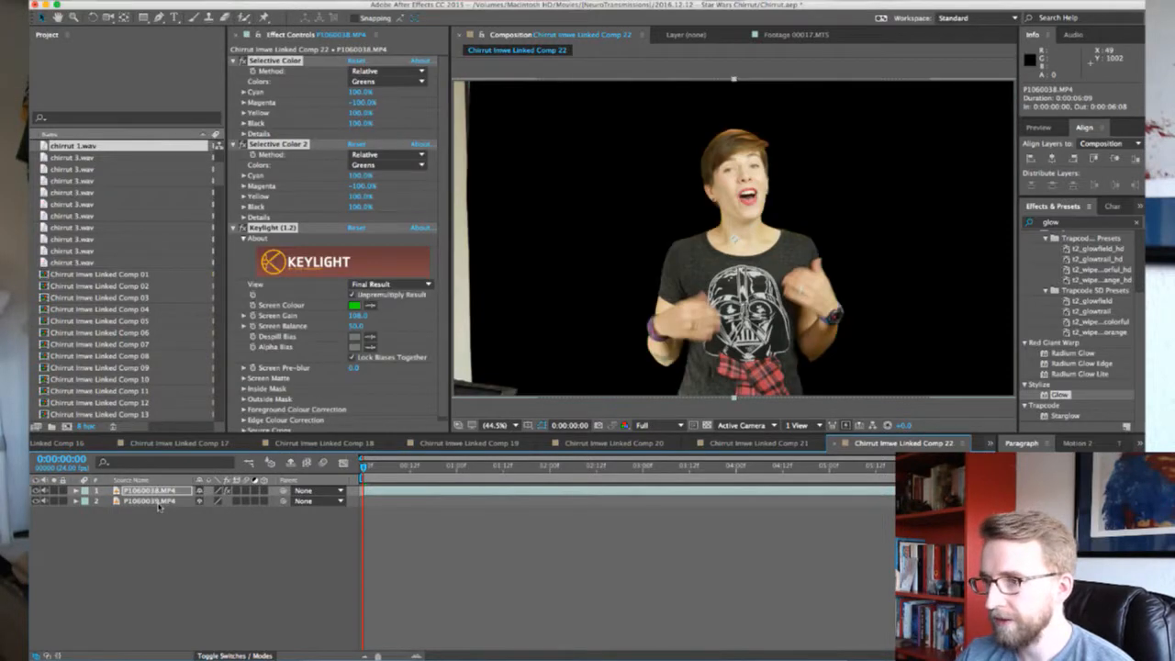
left_click(159, 503)
key("ctrl+v")
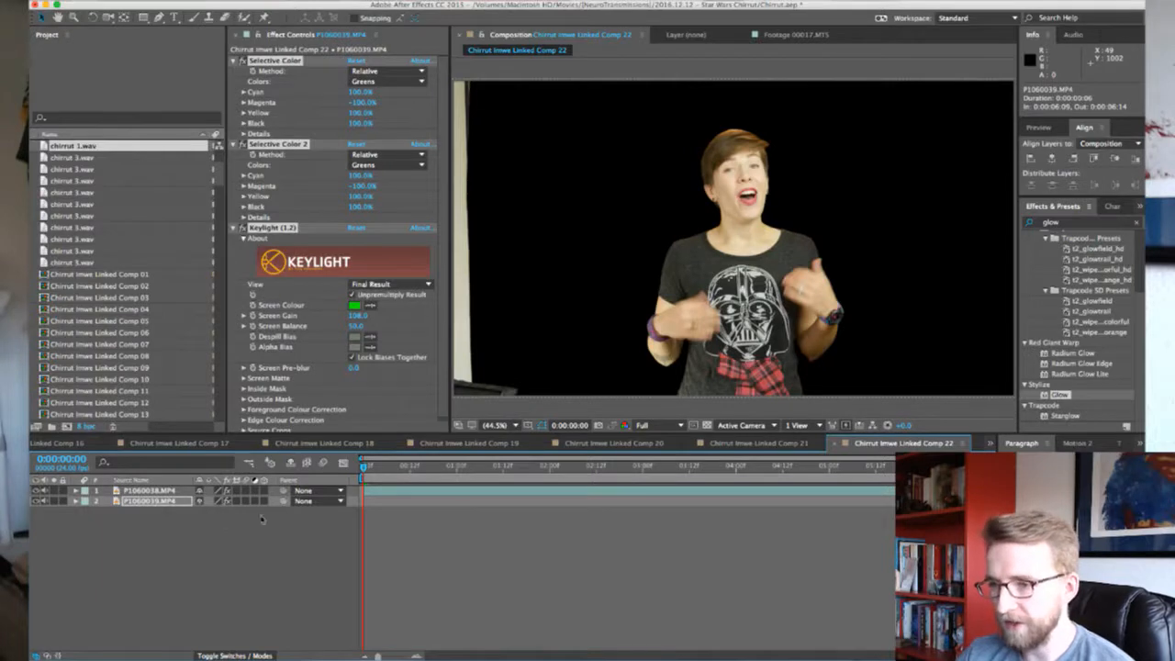
Copy the Black Solid 1 layer from Linked Comp 21 into Linked Comp 22 and place it beneath both footage layers
left_click(724, 445)
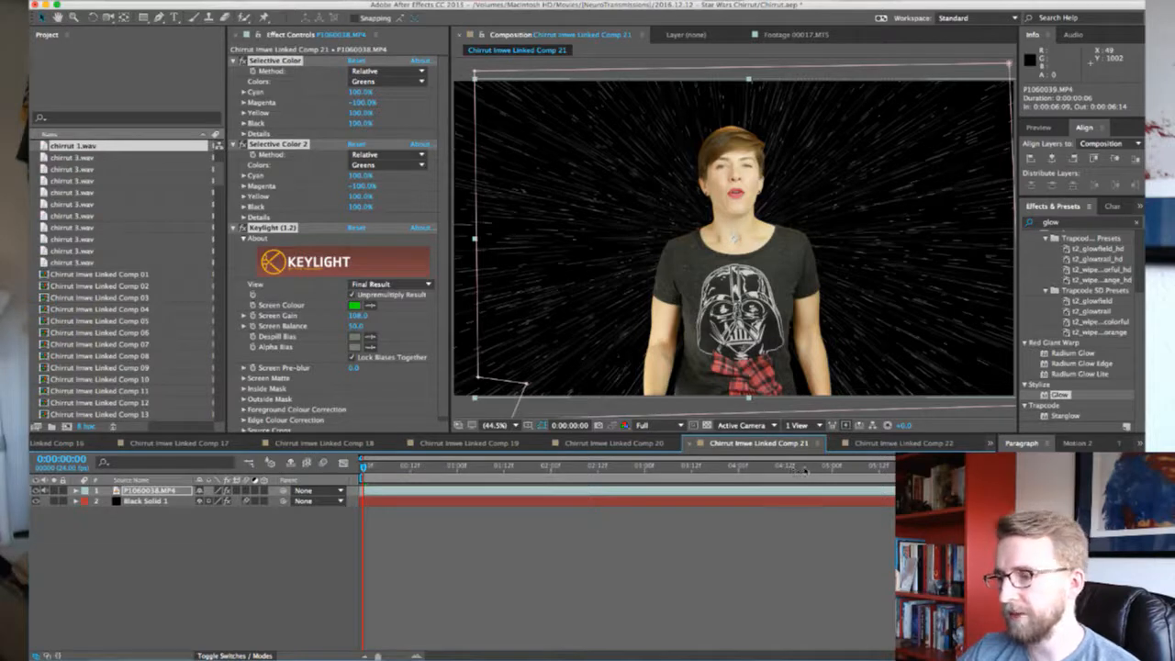
left_click(886, 442)
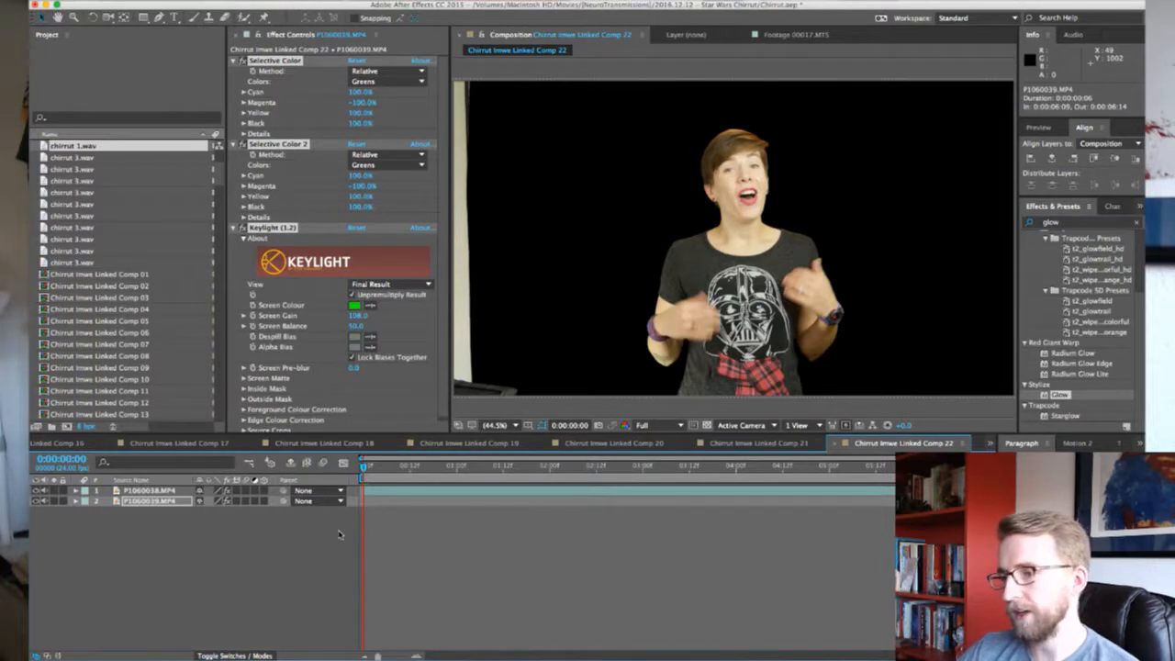
left_click(754, 444)
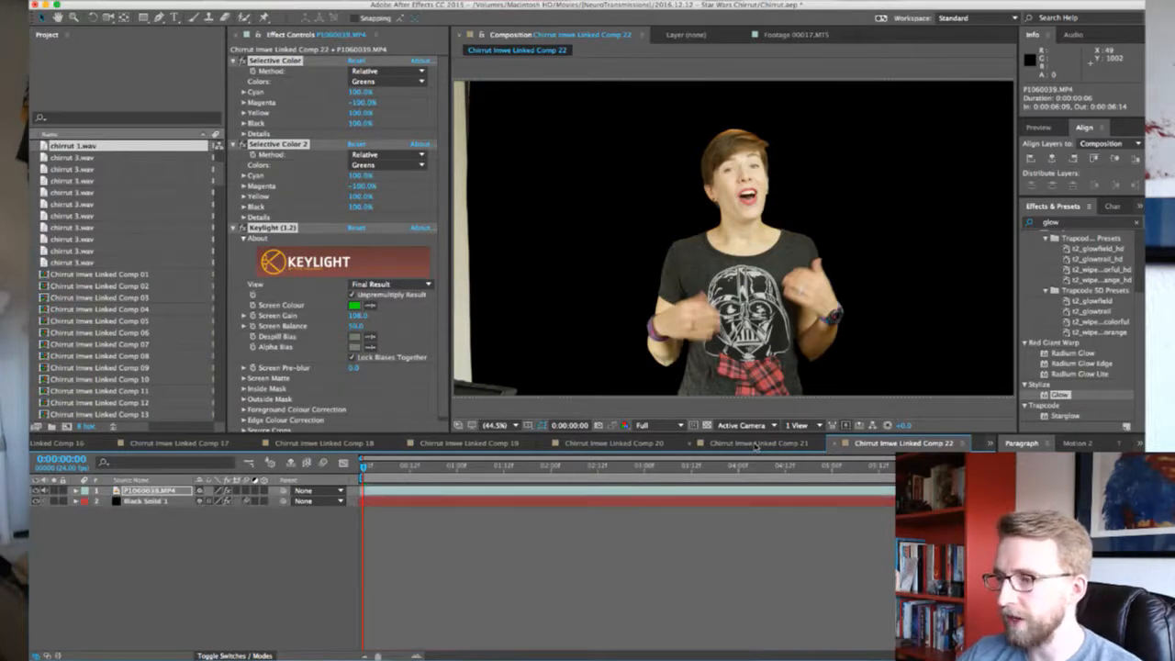
left_click(143, 501)
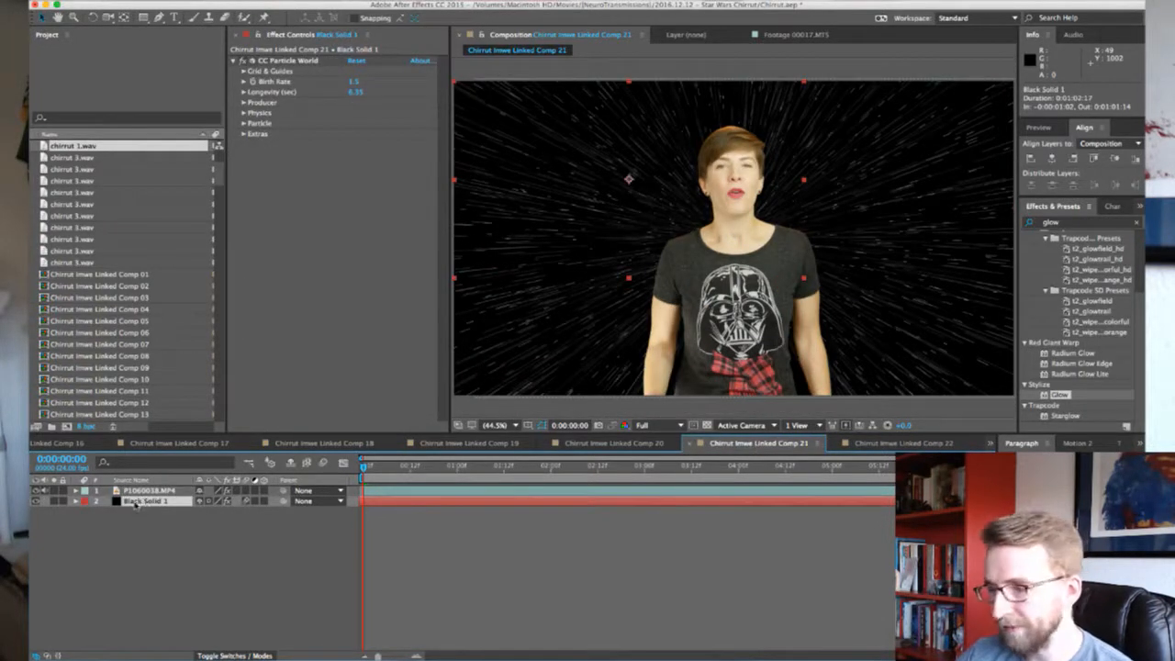
key("ctrl+c")
left_click(918, 444)
left_click(530, 585)
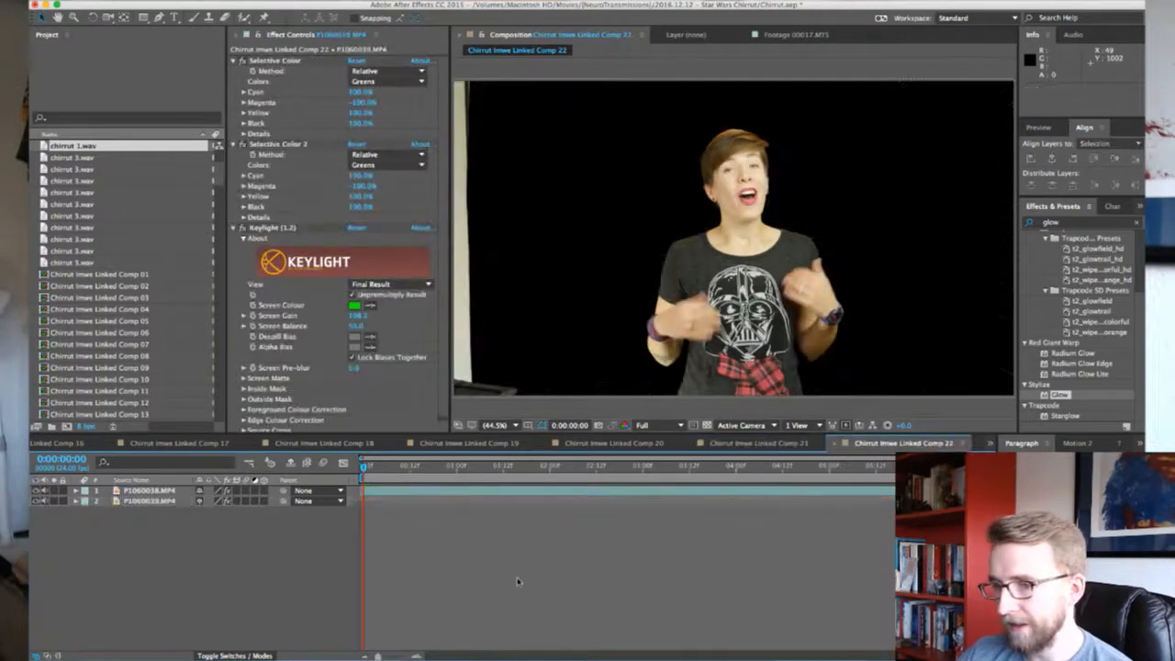
key("ctrl+v")
left_click_drag(129, 493, 128, 516)
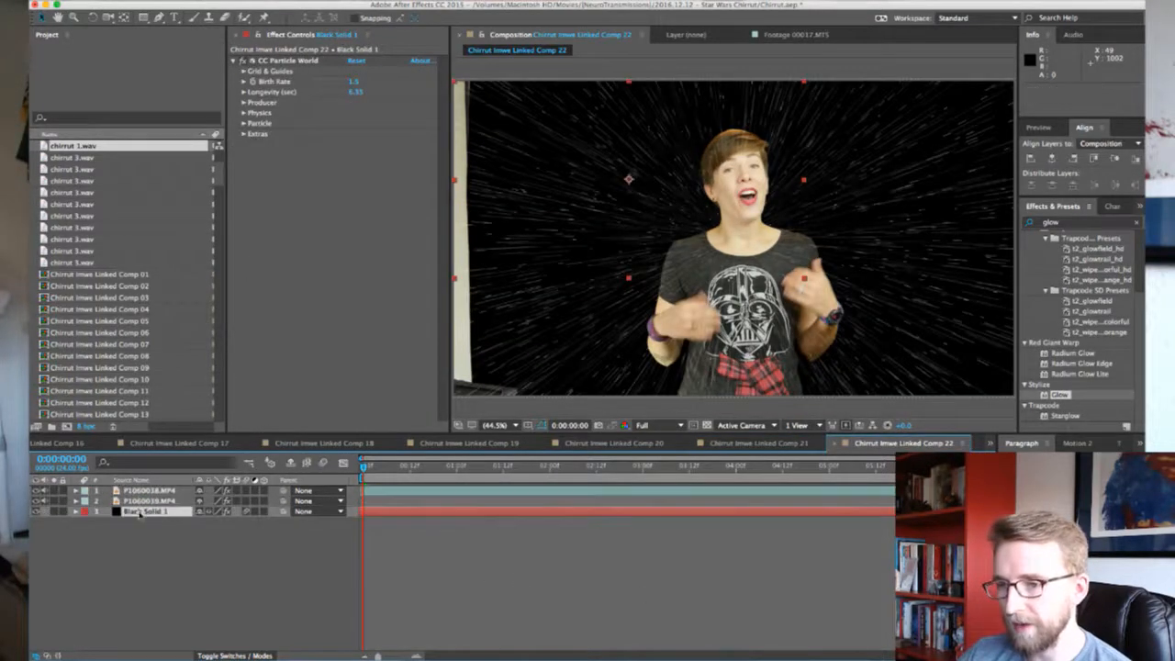
Copy Mask 1 from the footage in Linked Comp 21 onto P1060038.MP4 and P1060039.MP4 in Linked Comp 22, and save the project
left_click(735, 444)
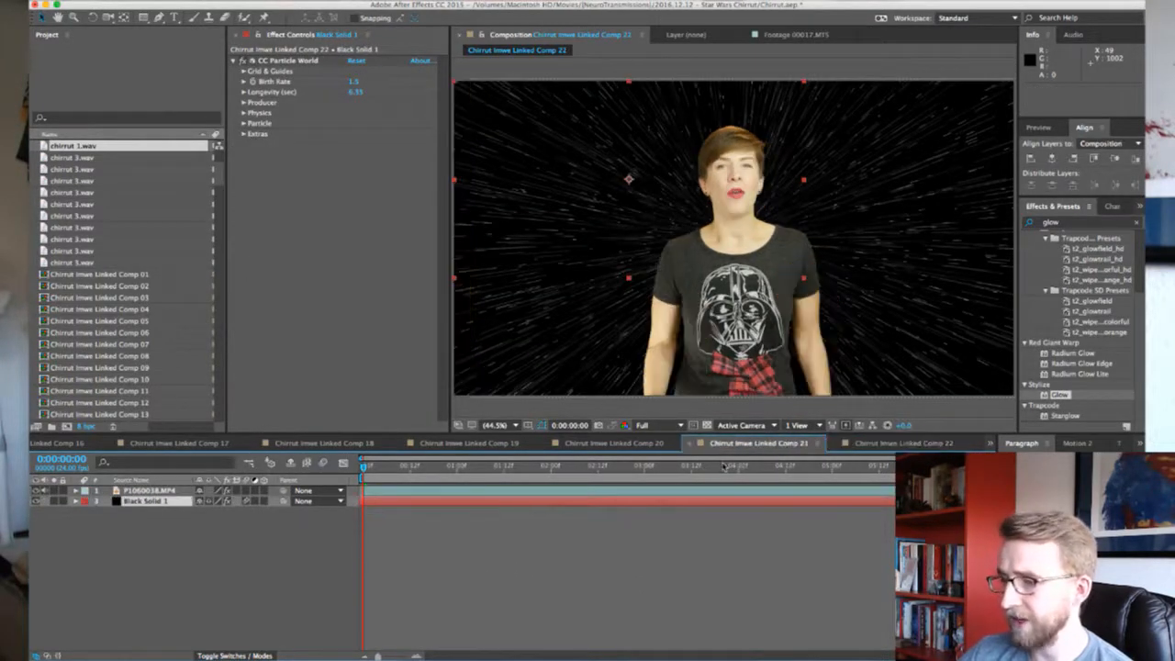
left_click(151, 491)
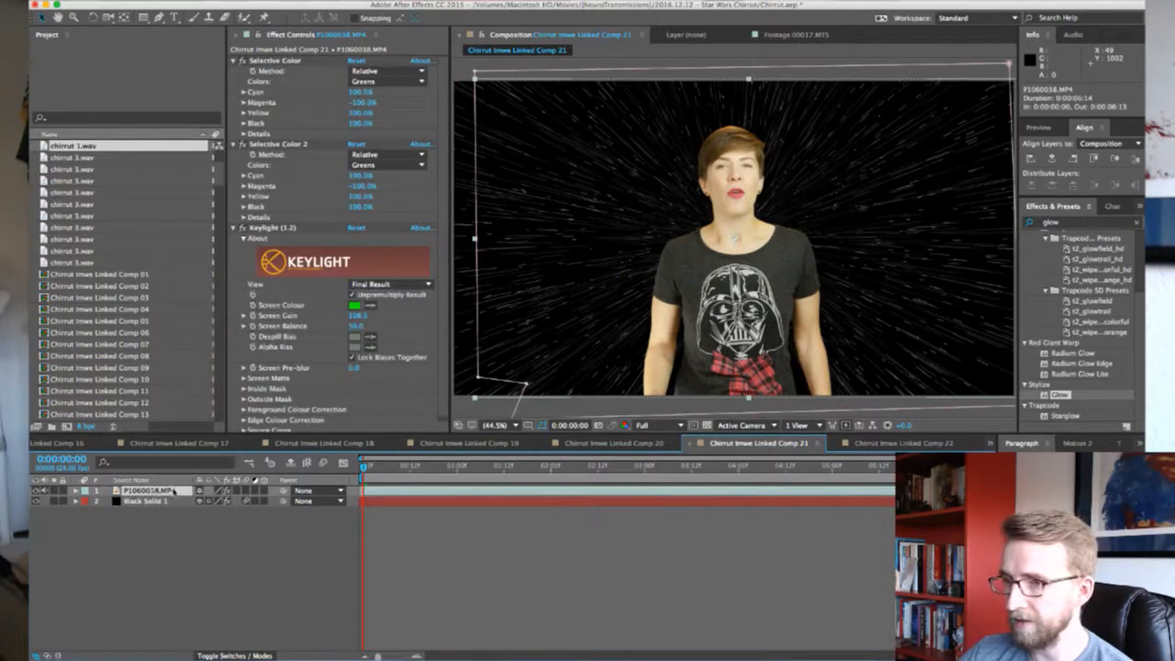
key("m")
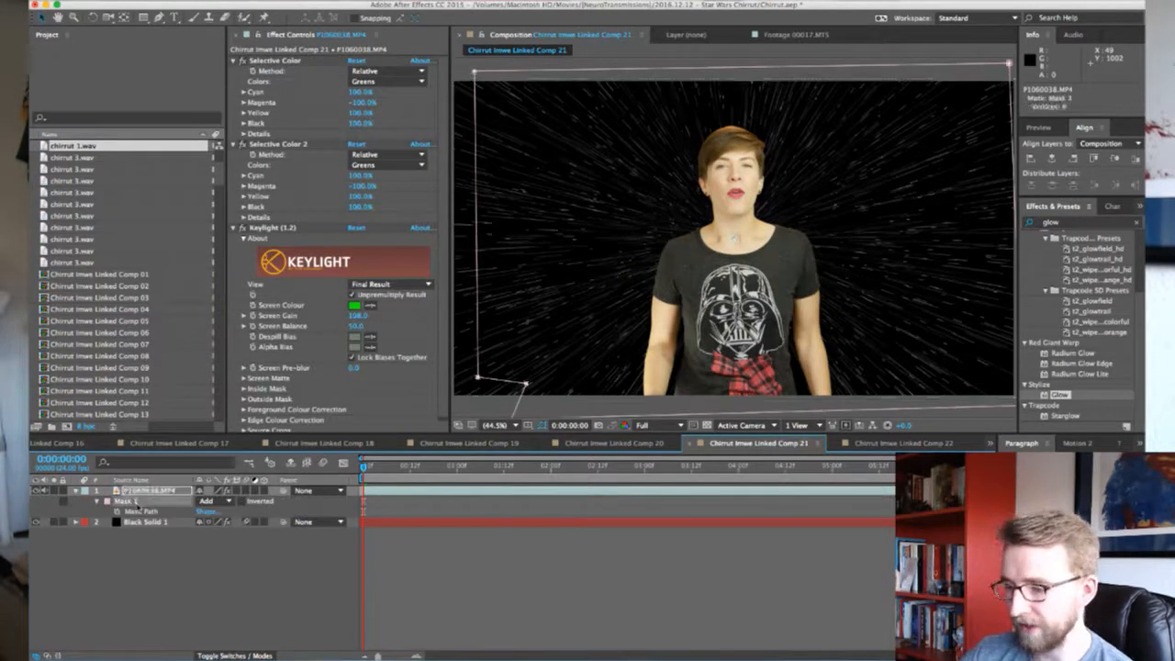
left_click(881, 446)
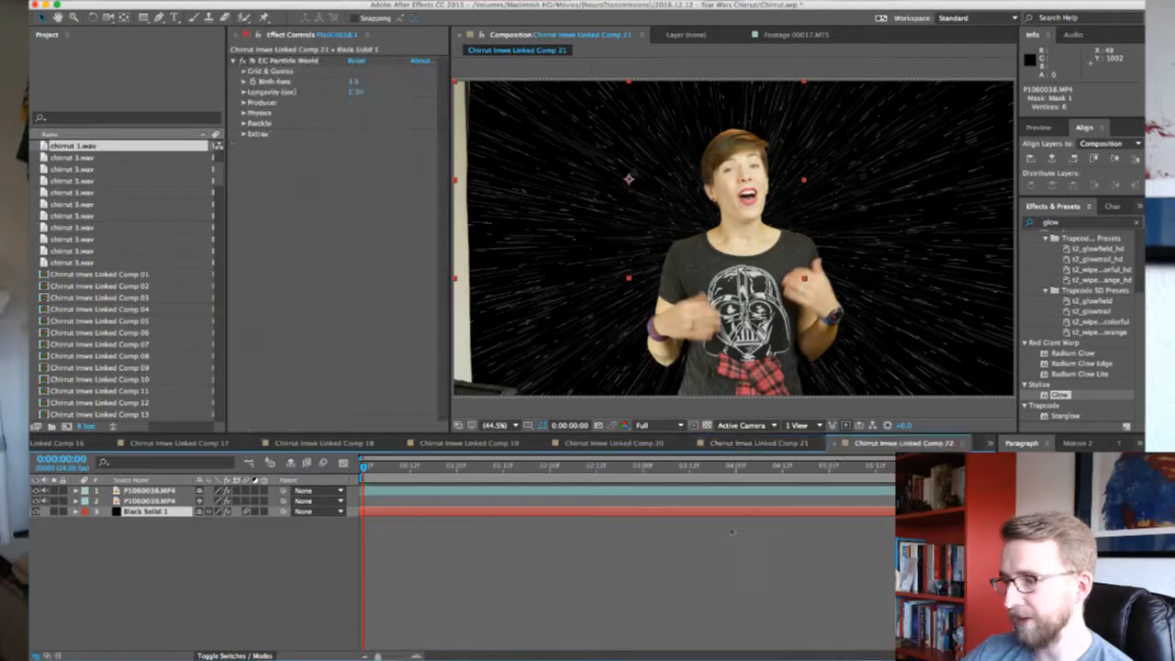
left_click(154, 491)
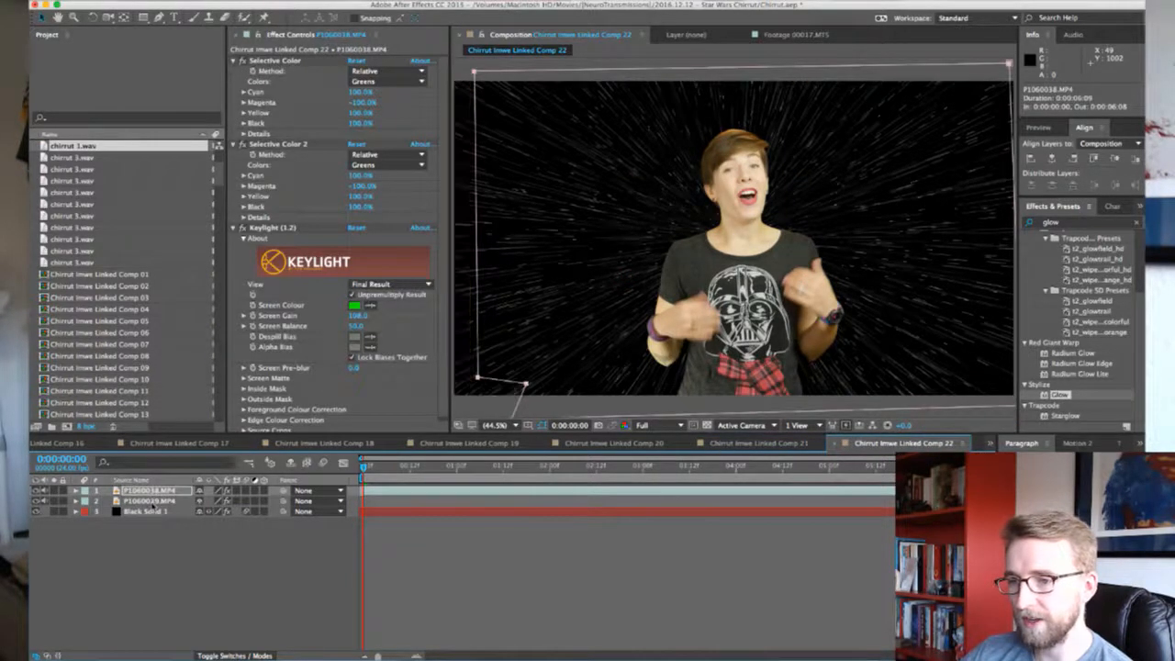
left_click(155, 501)
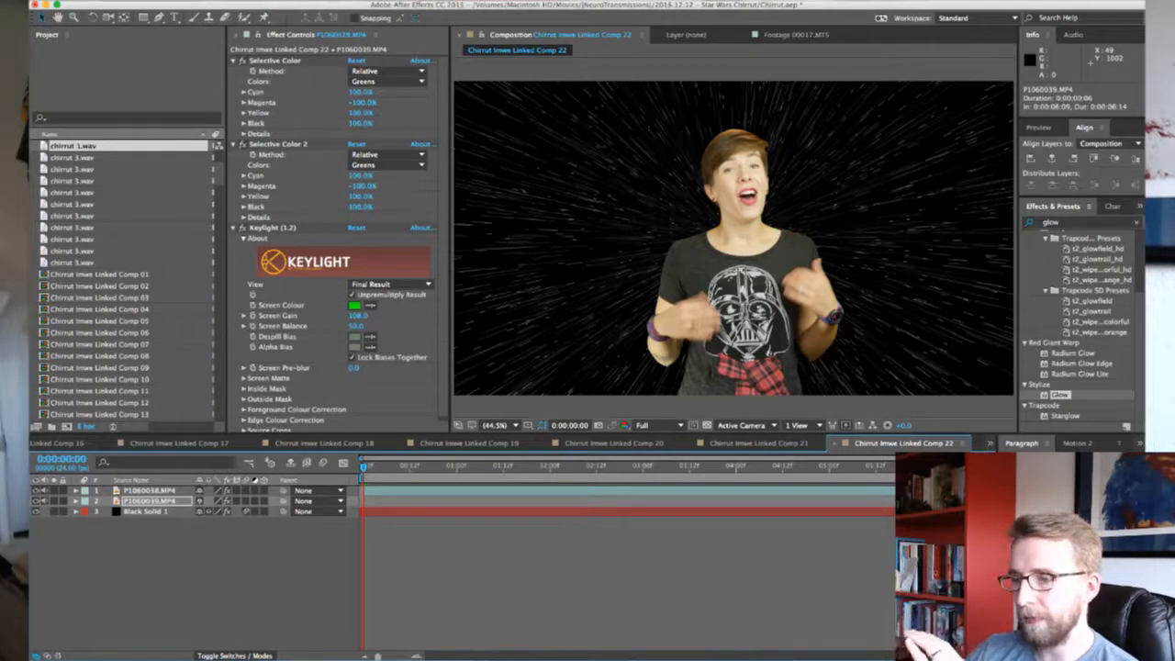
left_click(456, 659)
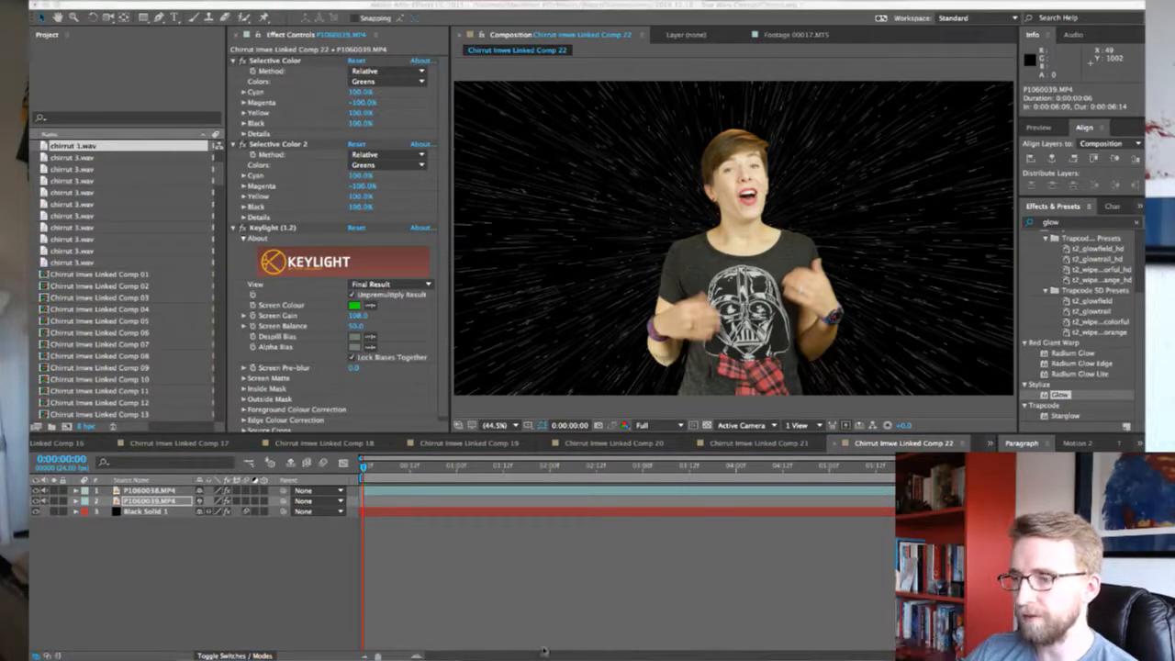
left_click(629, 634)
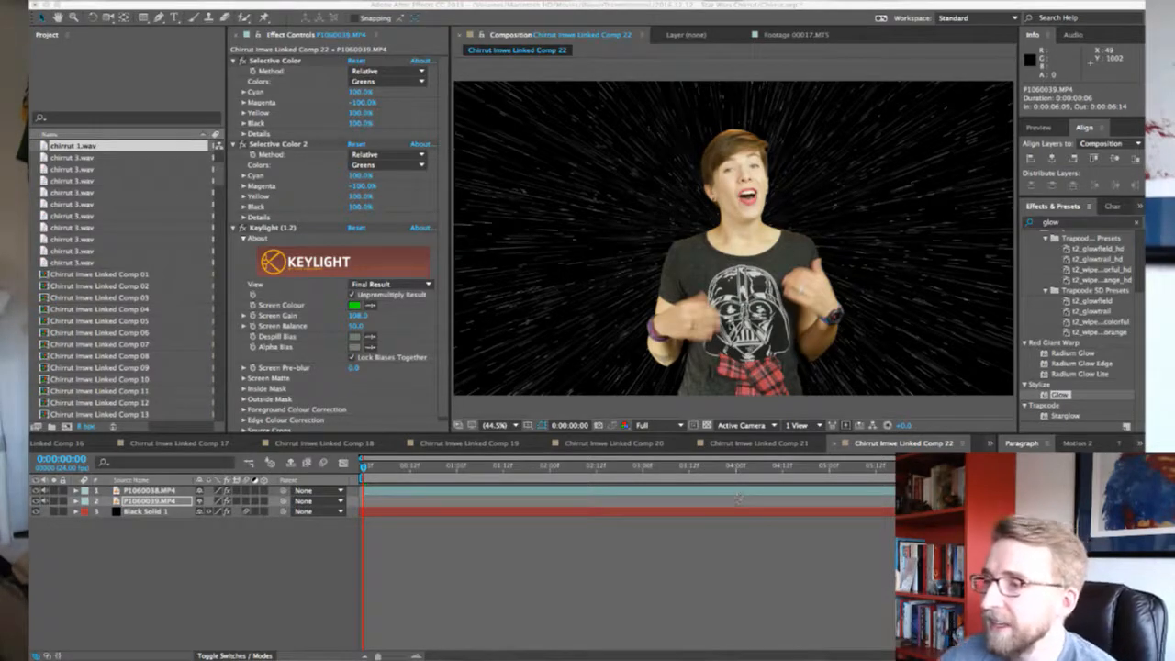
key("super+s")
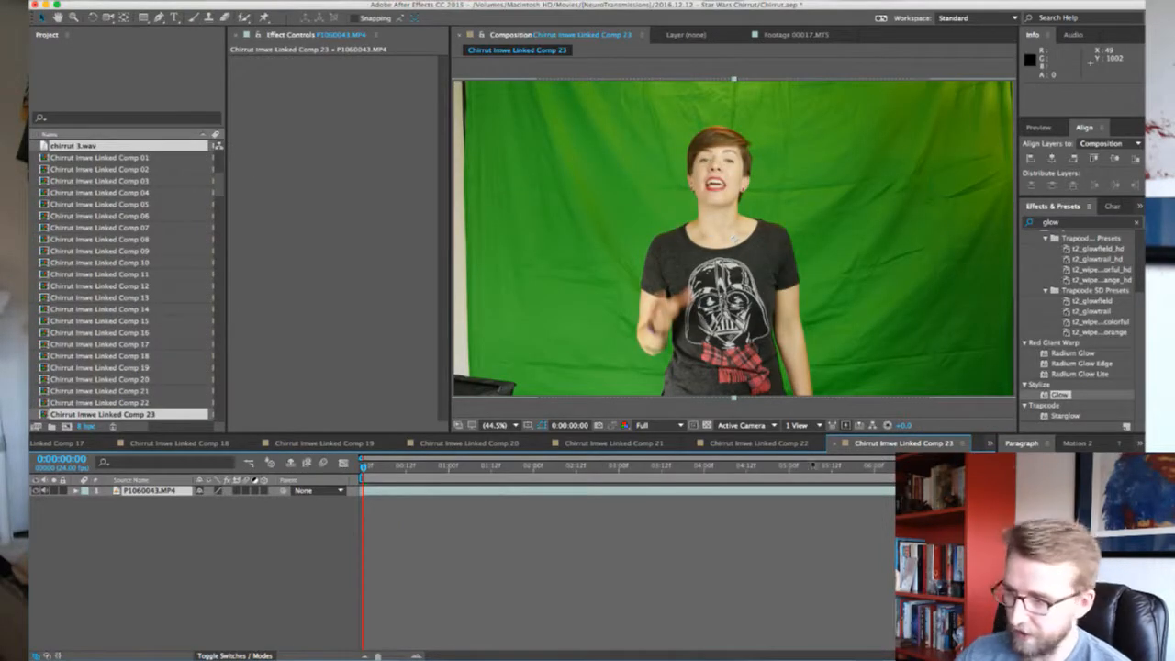
Copy the Selective Color, Selective Color 2 and Keylight effects from P1060039.MP4 in Linked Comp 22 onto the P1060043.MP4 layer in Linked Comp 23
left_click(786, 447)
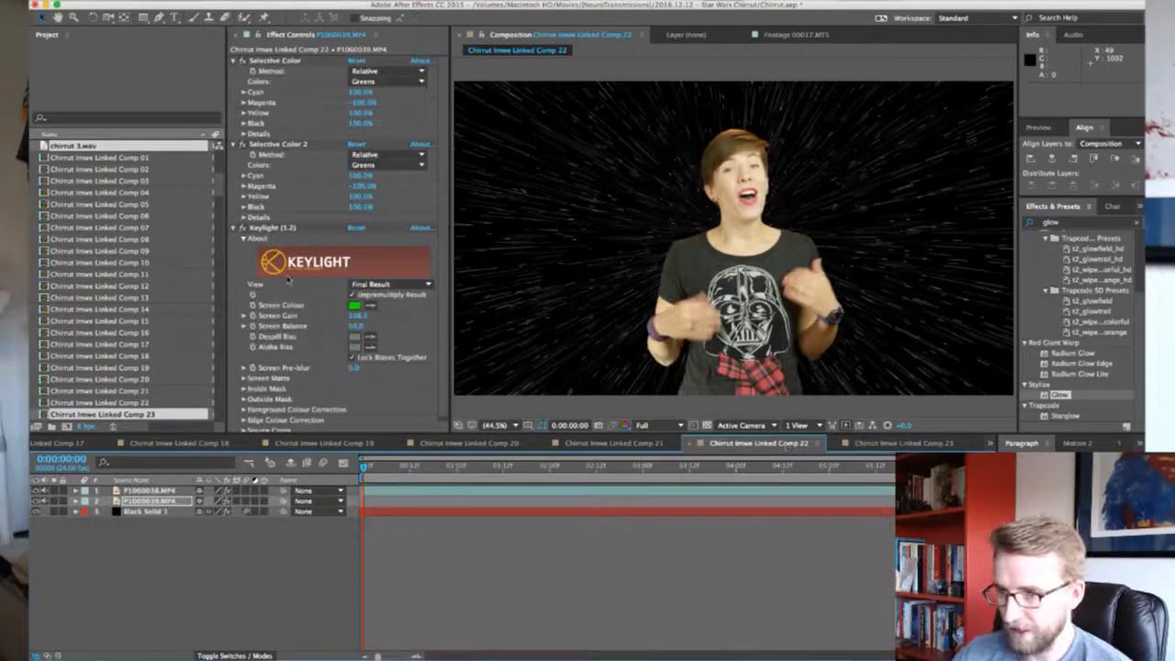
left_click(275, 60)
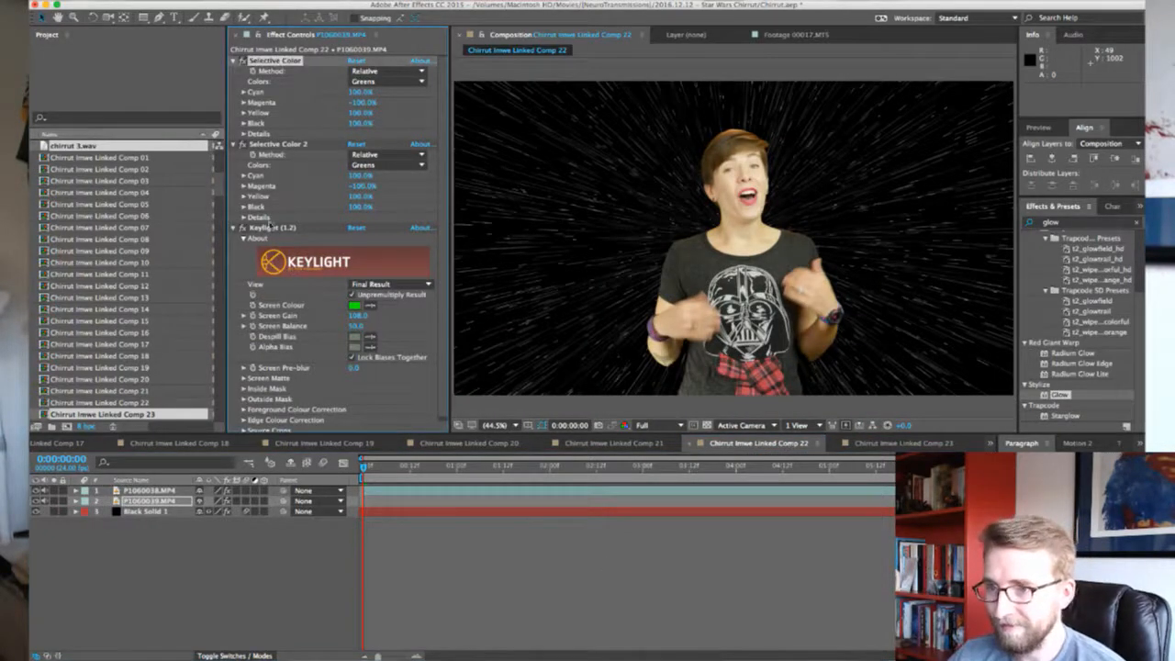
left_click(271, 227, "shift")
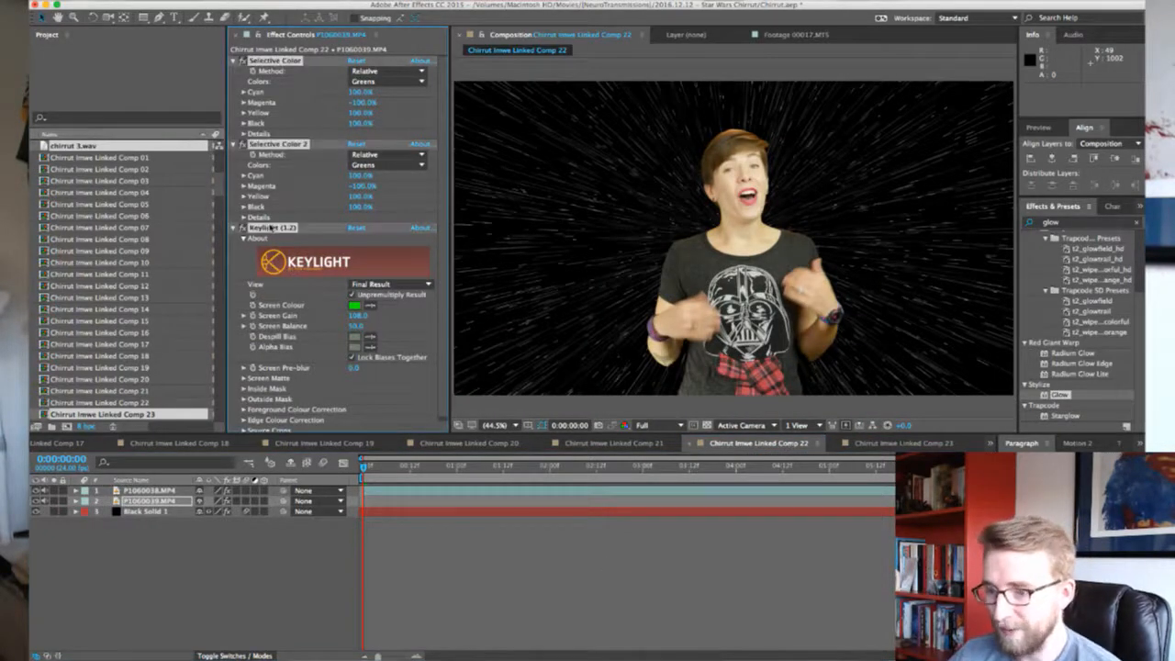
left_click(863, 442)
key("super+v")
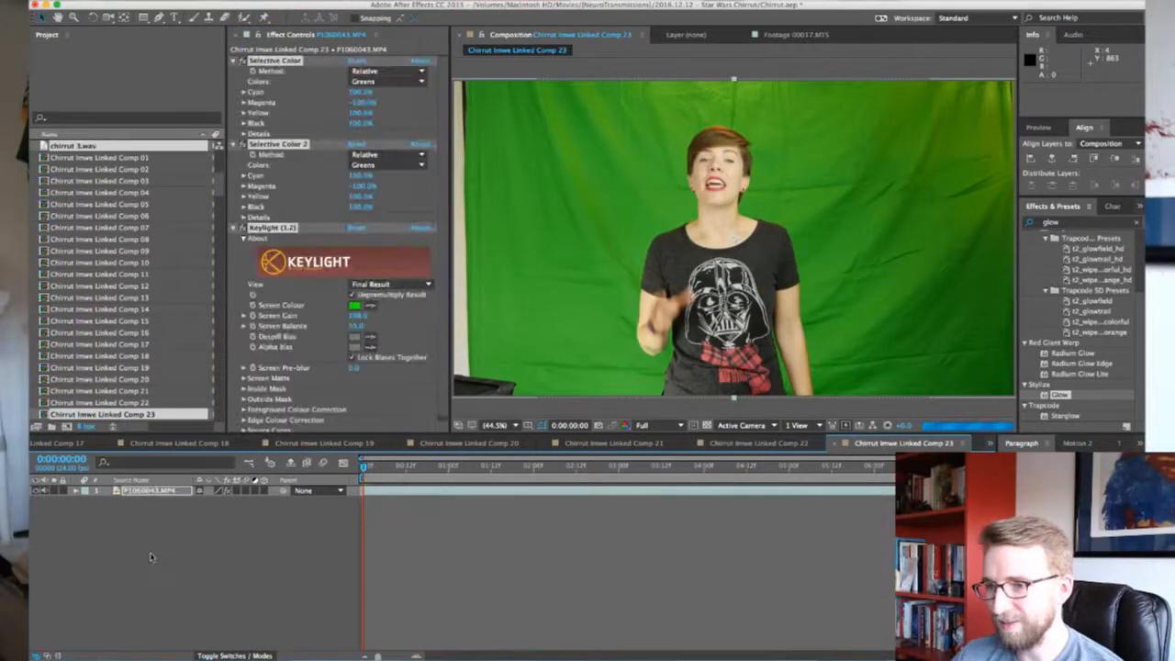
Copy Mask 1 from P1060039.MP4 in Linked Comp 22 onto the P1060043.MP4 layer in Linked Comp 23
left_click(765, 443)
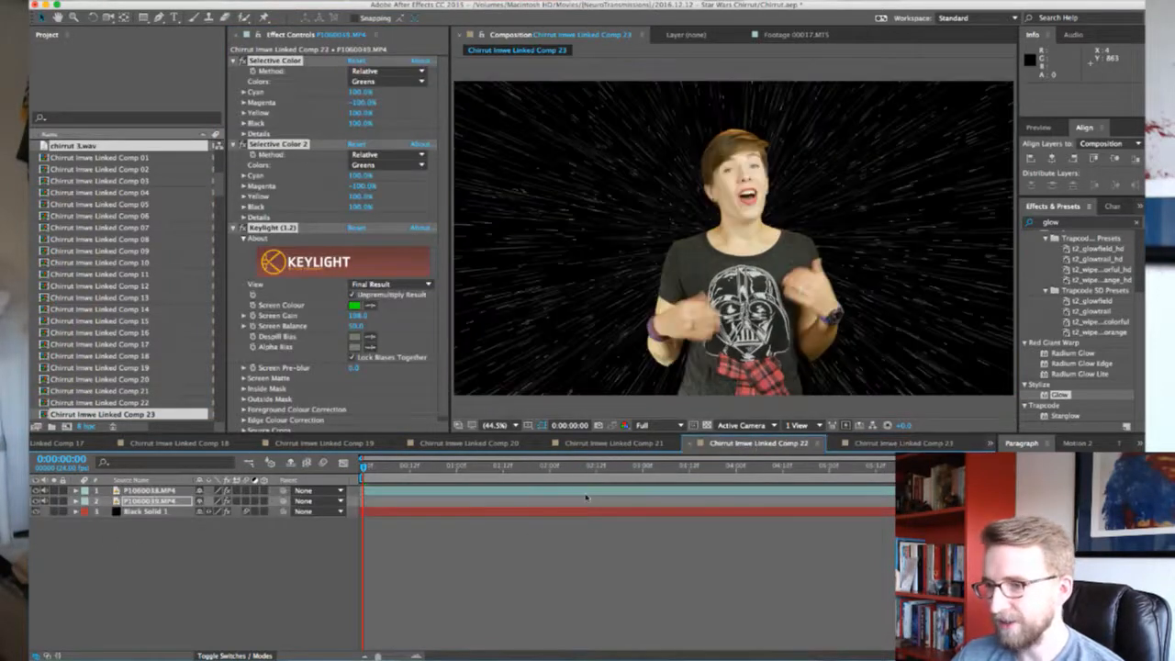
key("m")
left_click(135, 514)
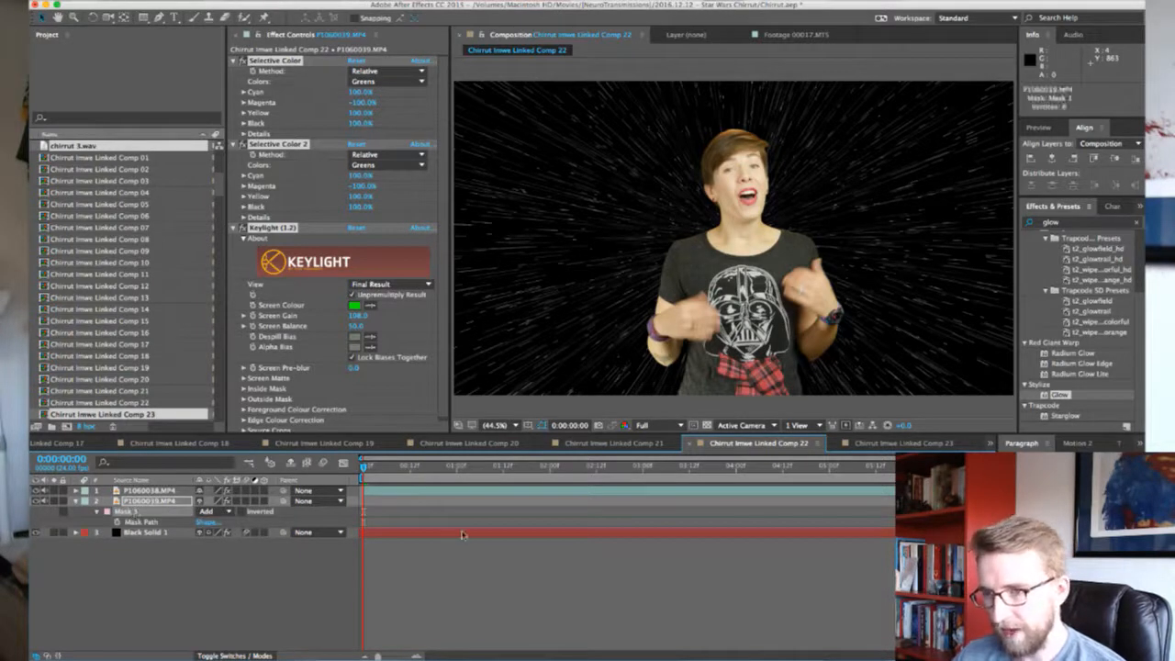
left_click(904, 443)
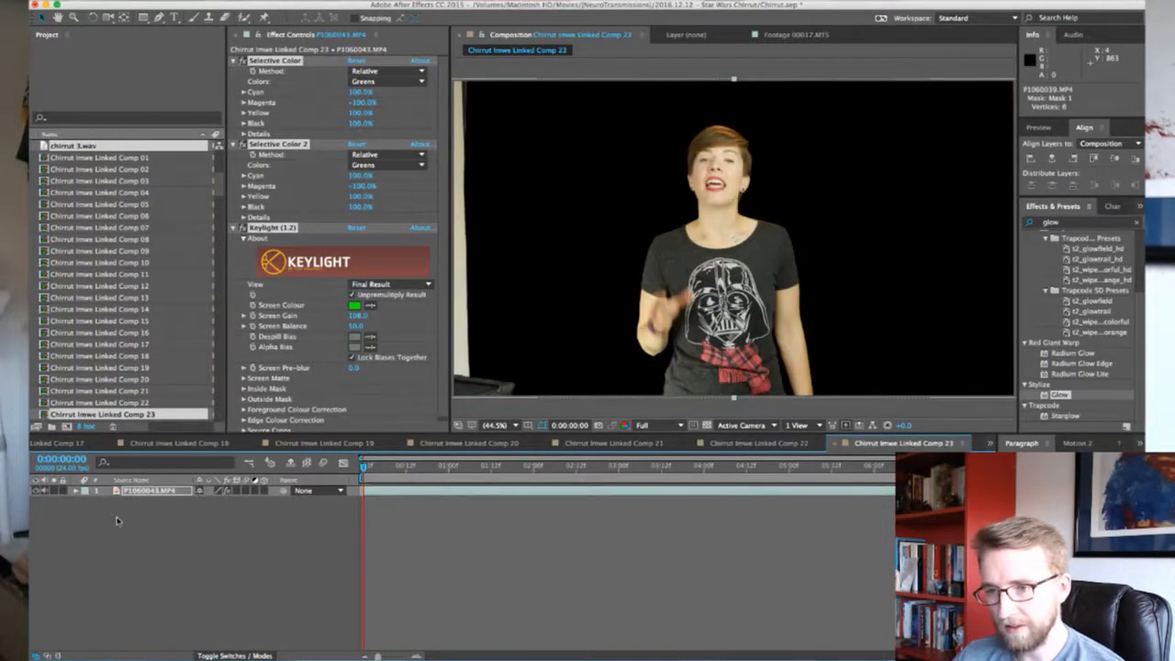
key("super+v")
Copy the Black Solid 1 layer from Linked Comp 22 into Linked Comp 23, place it beneath the footage, and save the project
left_click(759, 443)
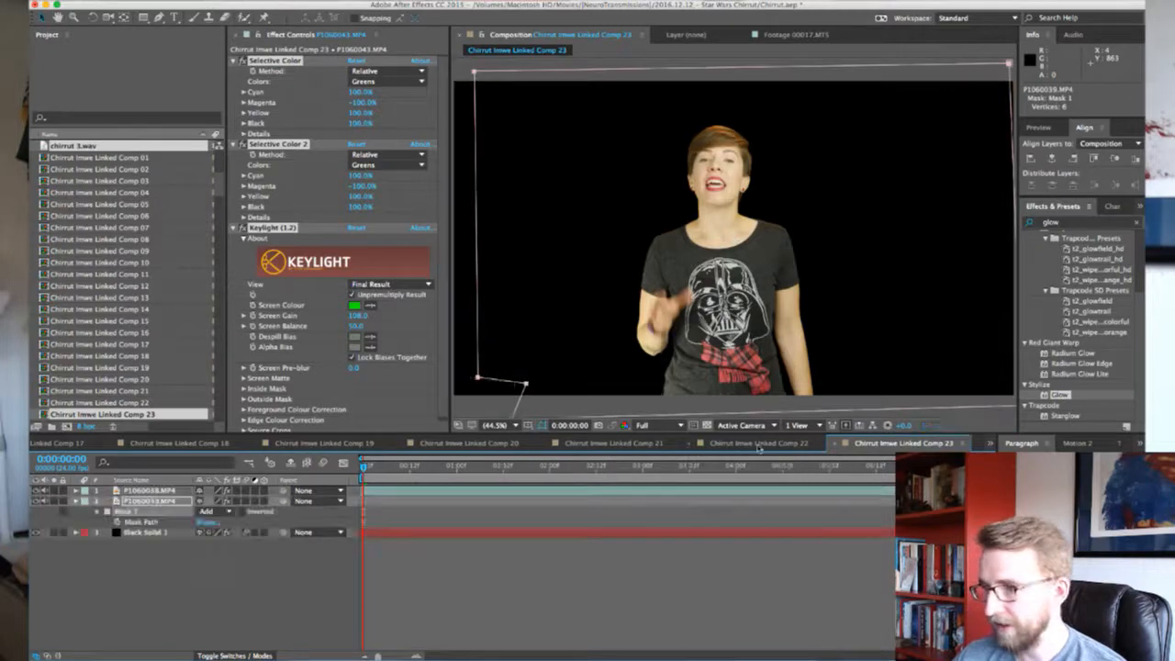
left_click(138, 533)
key("super+c")
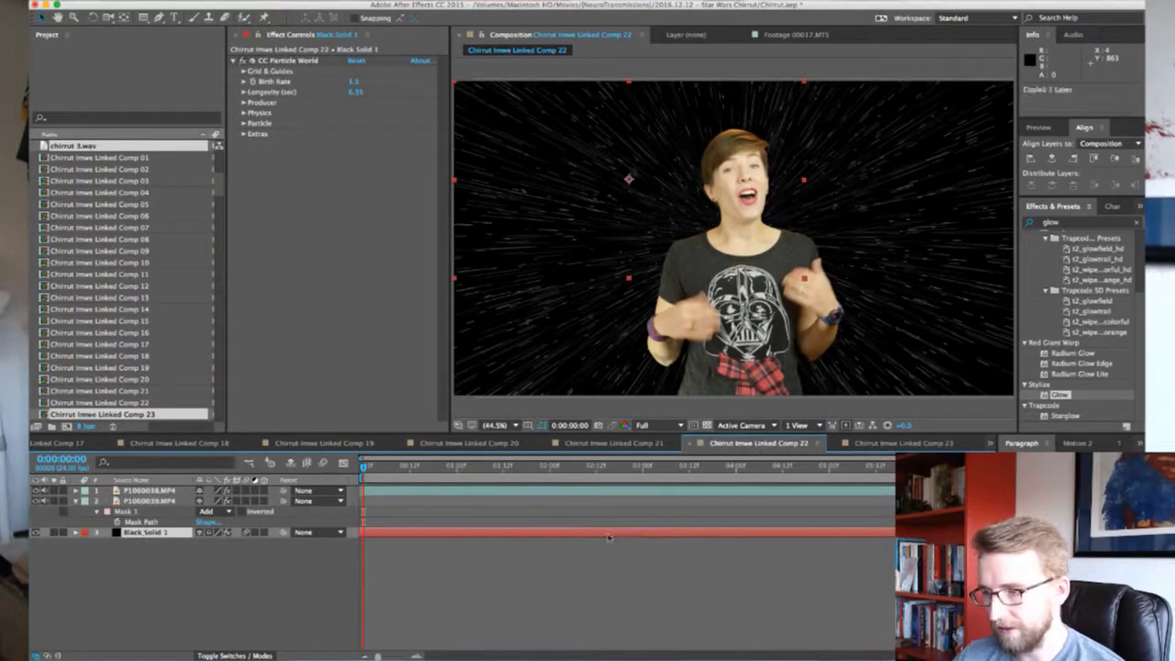
left_click(893, 445)
key("super+v")
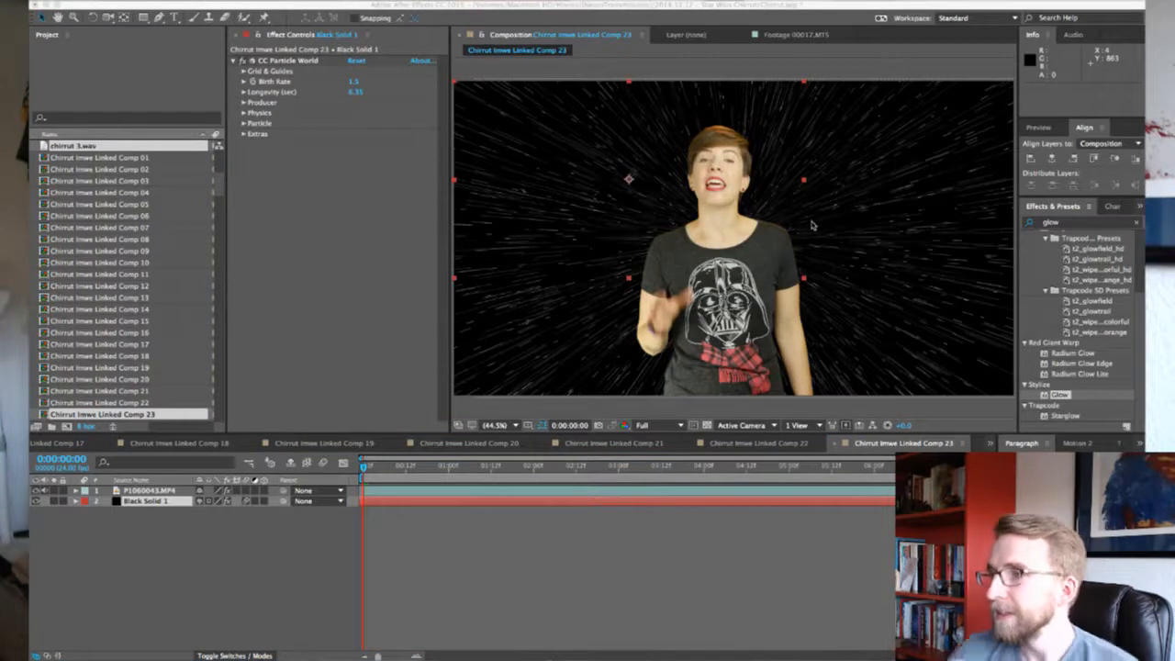
key("super+s")
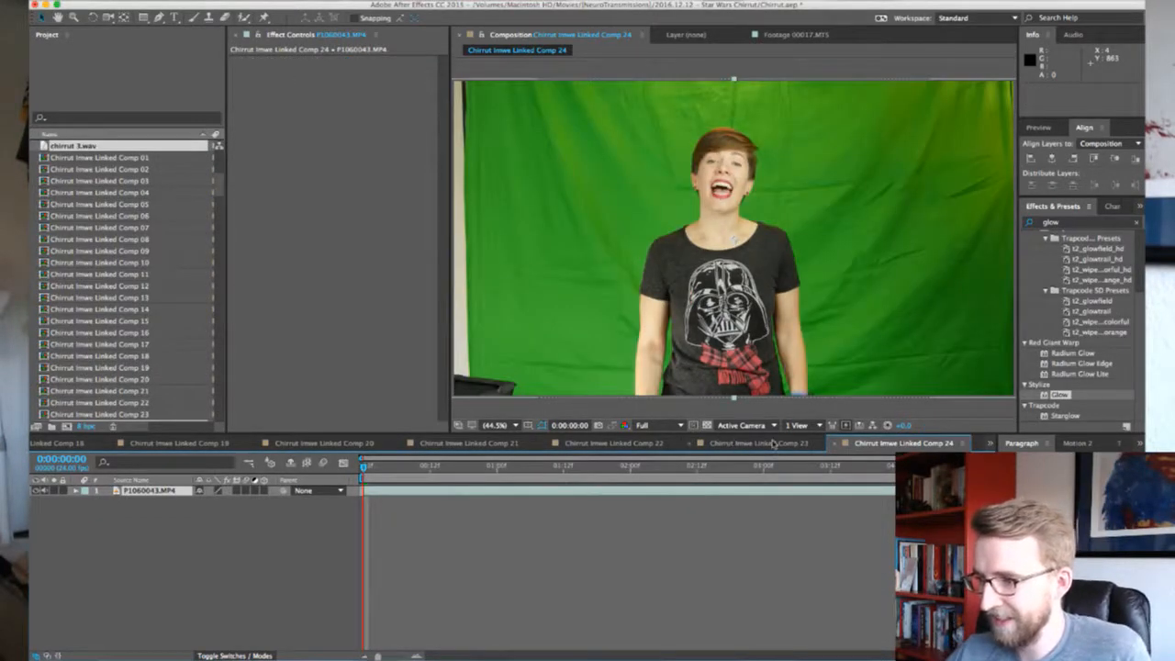
Copy the Selective Color, Selective Color 2 and Keylight effects from the footage in Linked Comp 23 onto P1060043.MP4 in Linked Comp 24
left_click(773, 443)
left_click(161, 493)
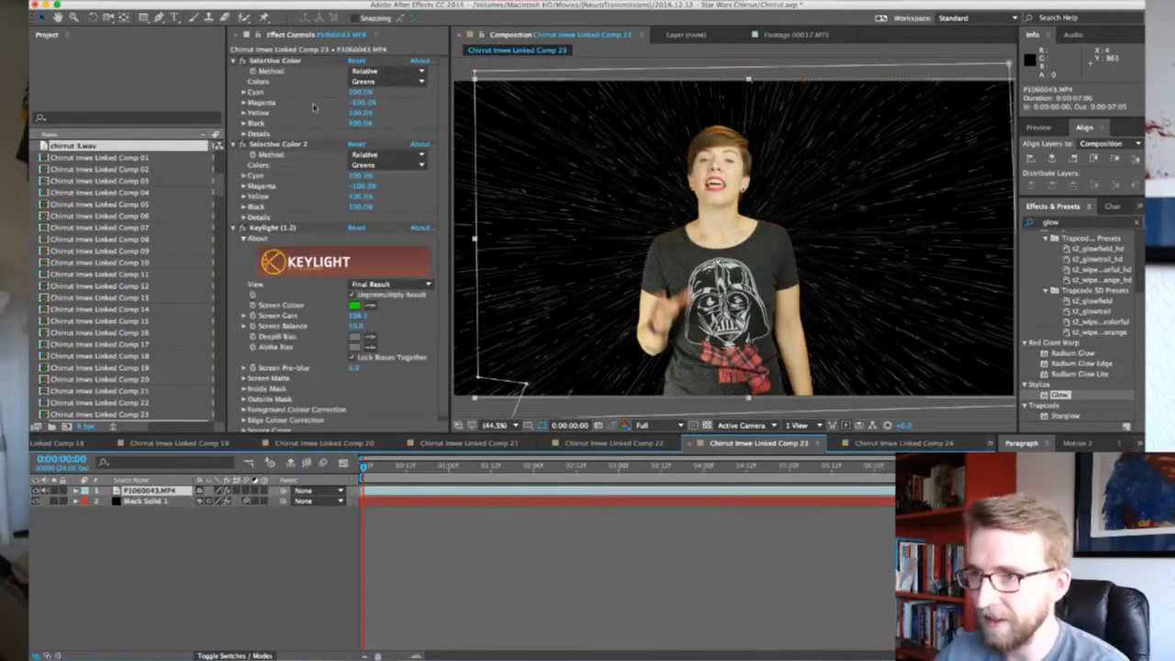
left_click(276, 60)
left_click(271, 227, "shift")
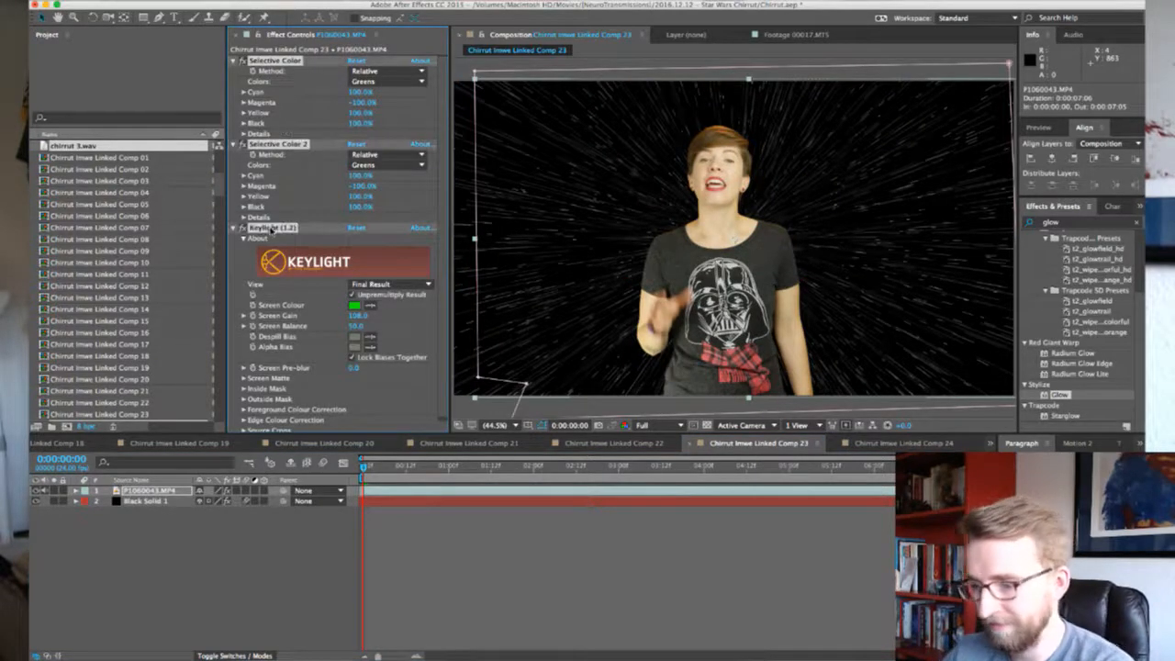
left_click(884, 445)
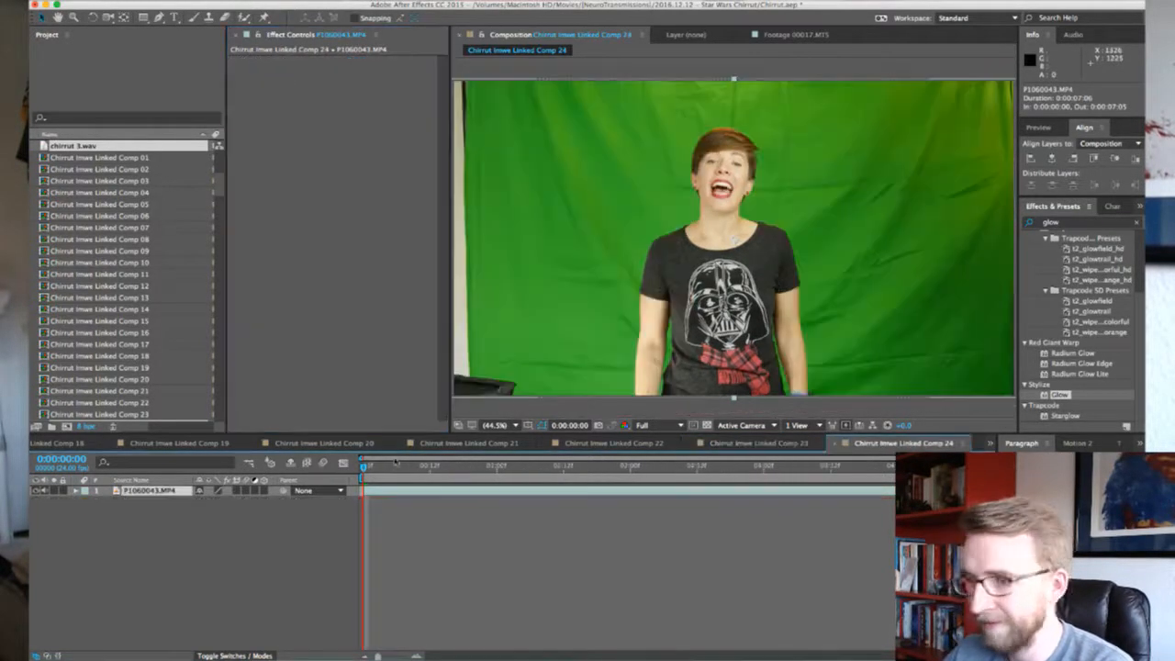
key("ctrl+v")
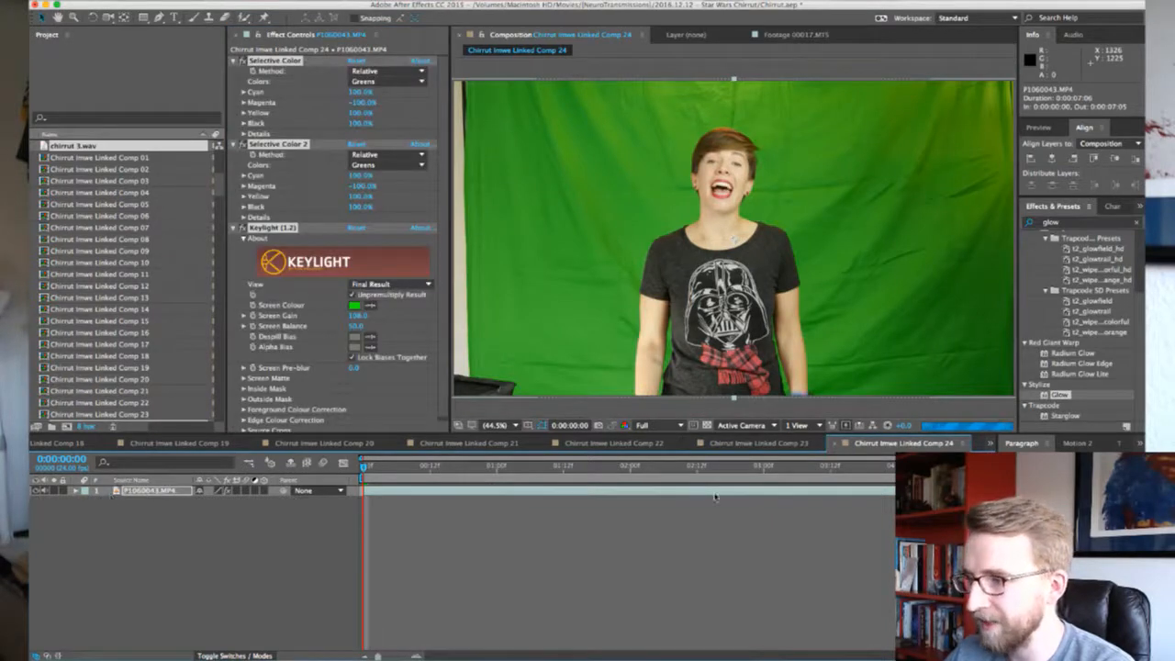
Copy the Black Solid 1 layer from Linked Comp 23 into Linked Comp 24 and place it beneath the footage
left_click(776, 441)
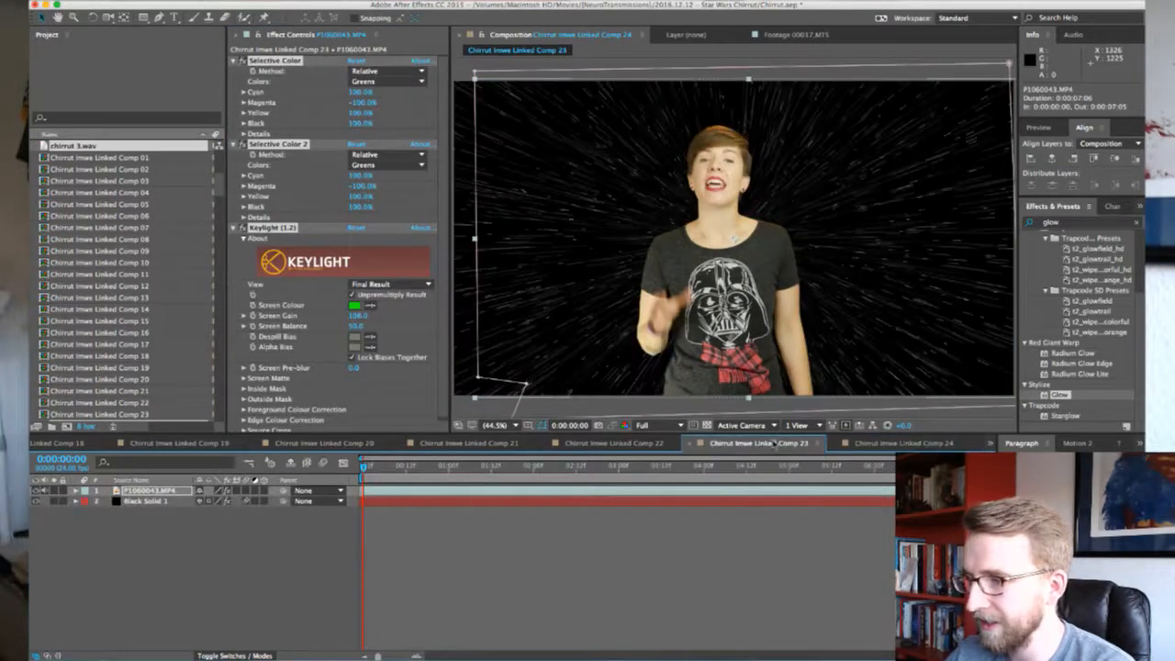
left_click(151, 502)
key("ctrl+c")
left_click(904, 443)
key("ctrl+v")
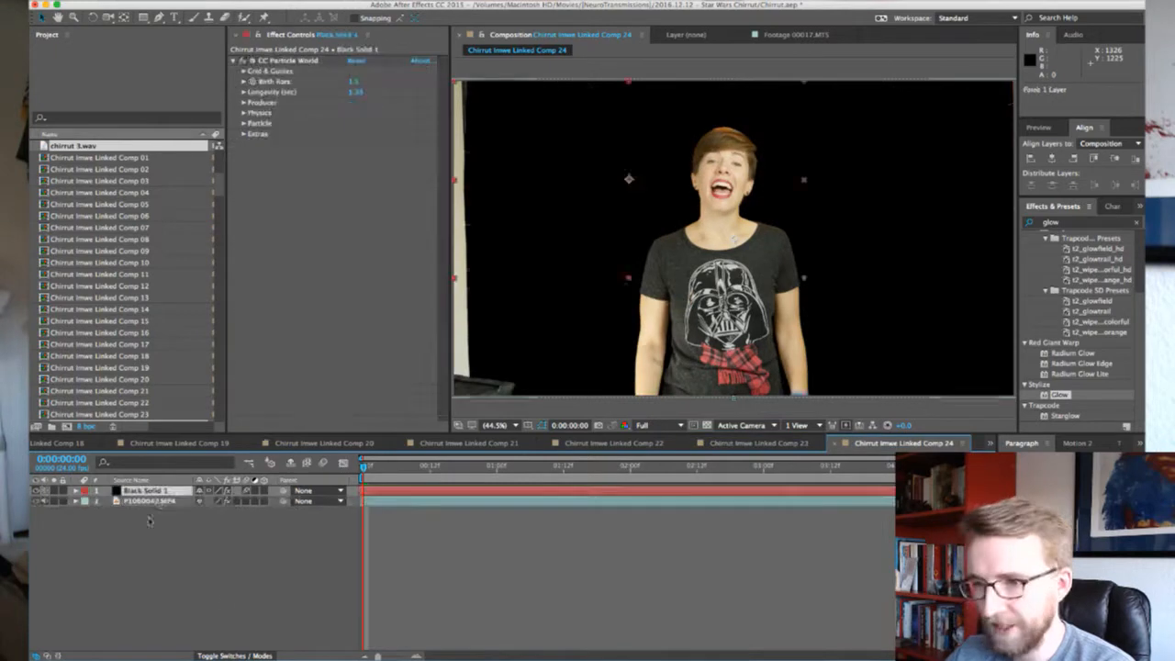
left_click_drag(156, 492, 156, 508)
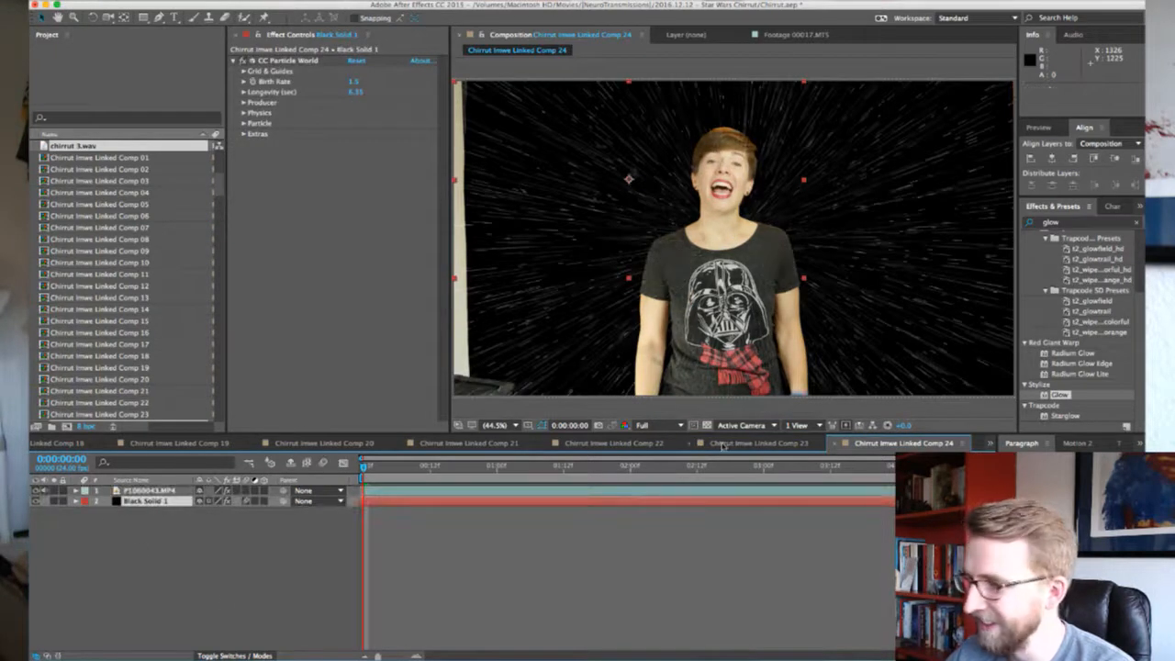
Copy Mask 1 from the footage in Linked Comp 23 onto P1060043.MP4 in Linked Comp 24
left_click(734, 445)
left_click(156, 492)
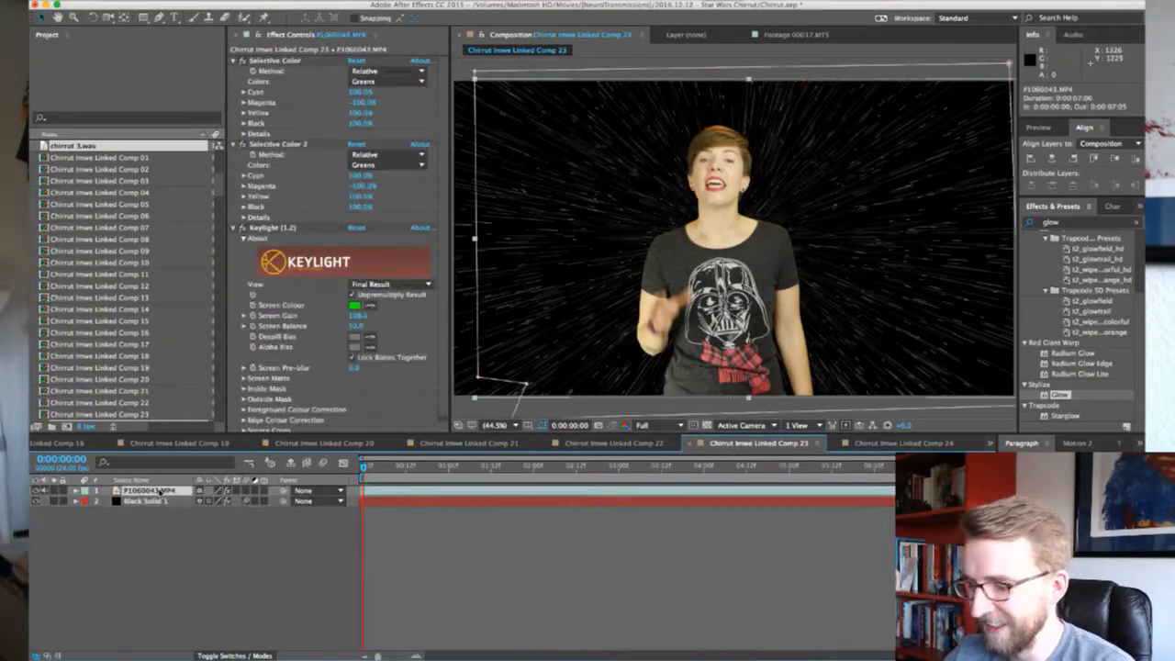
key("m")
left_click(138, 500)
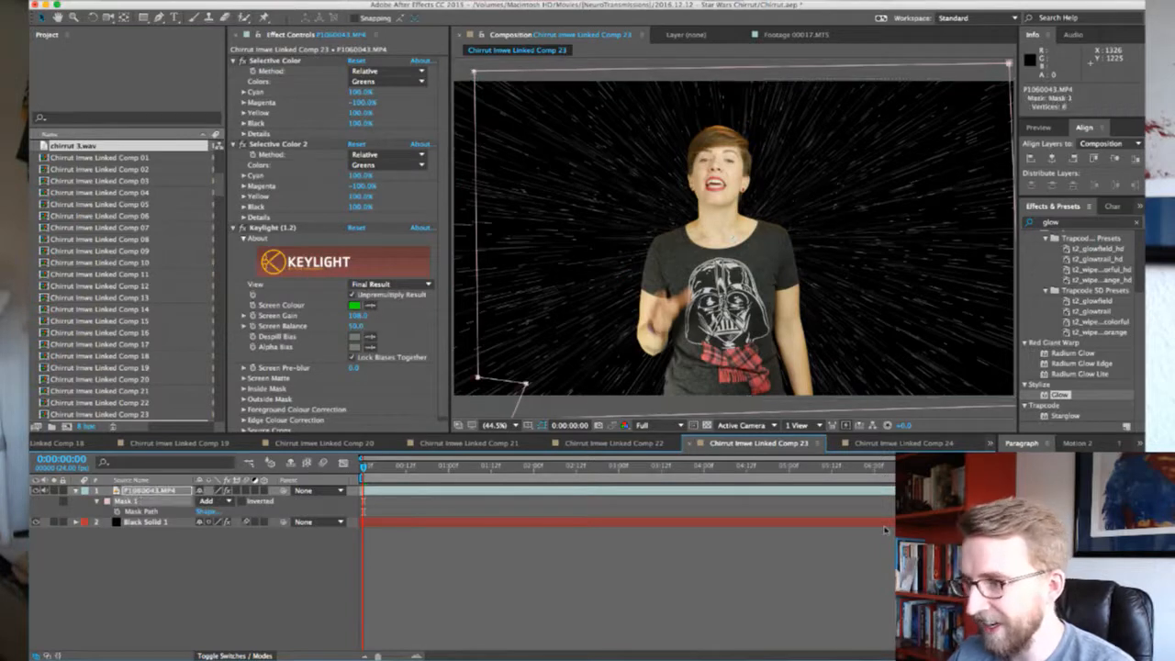
left_click(904, 443)
left_click(148, 494)
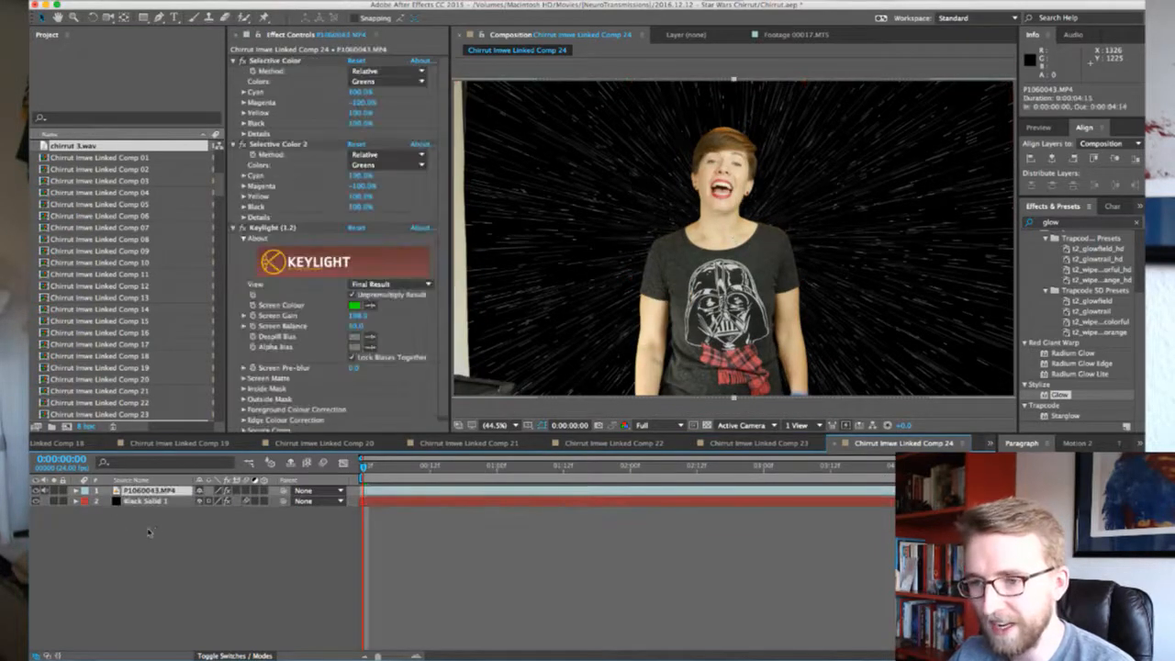
key("super+v")
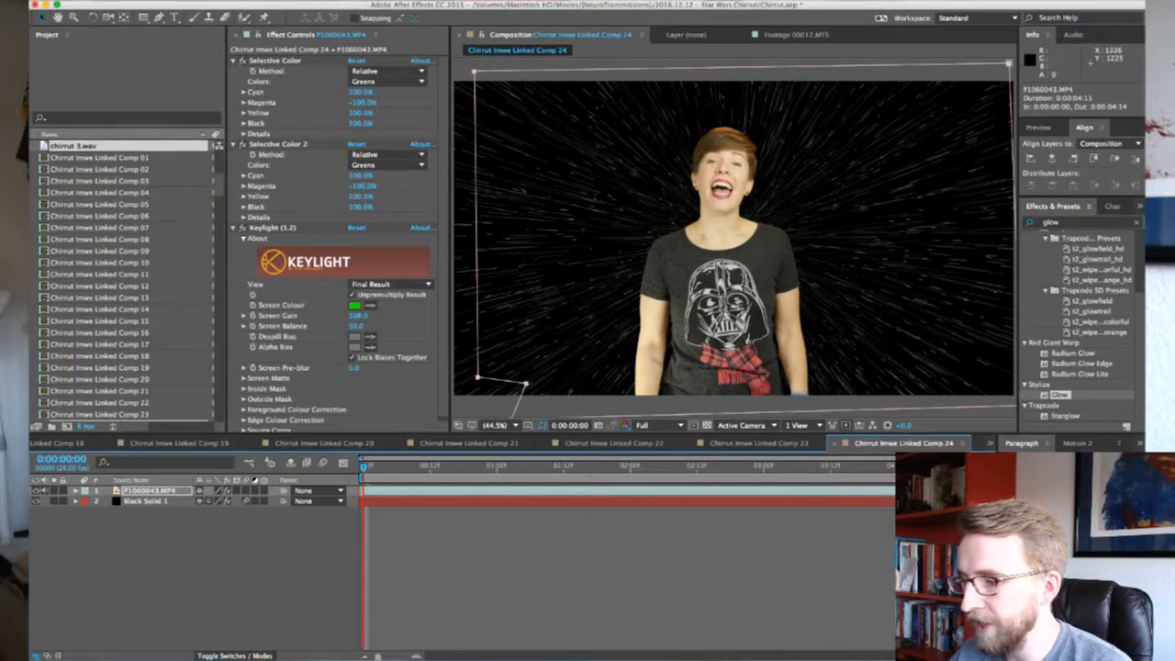
Switch to Premiere Pro, replace the next green-screen clip, P1060039.MP4, with a linked After Effects composition, and return to After Effects
key("super+Tab")
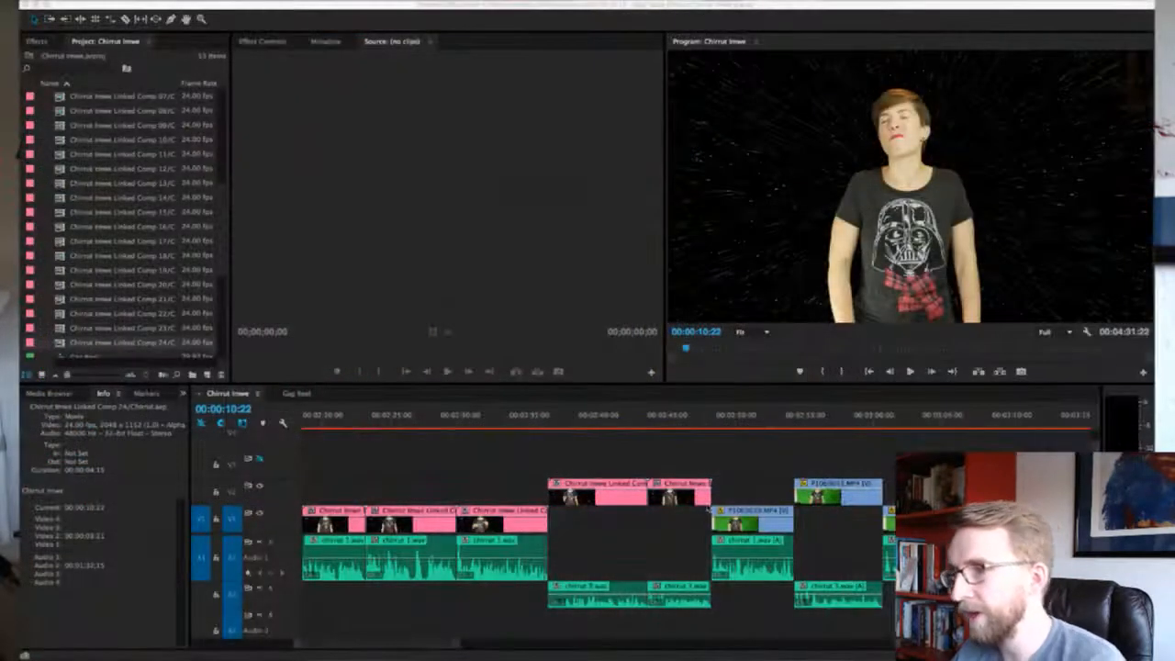
left_click(707, 508)
scroll(794, 478, "right", 3)
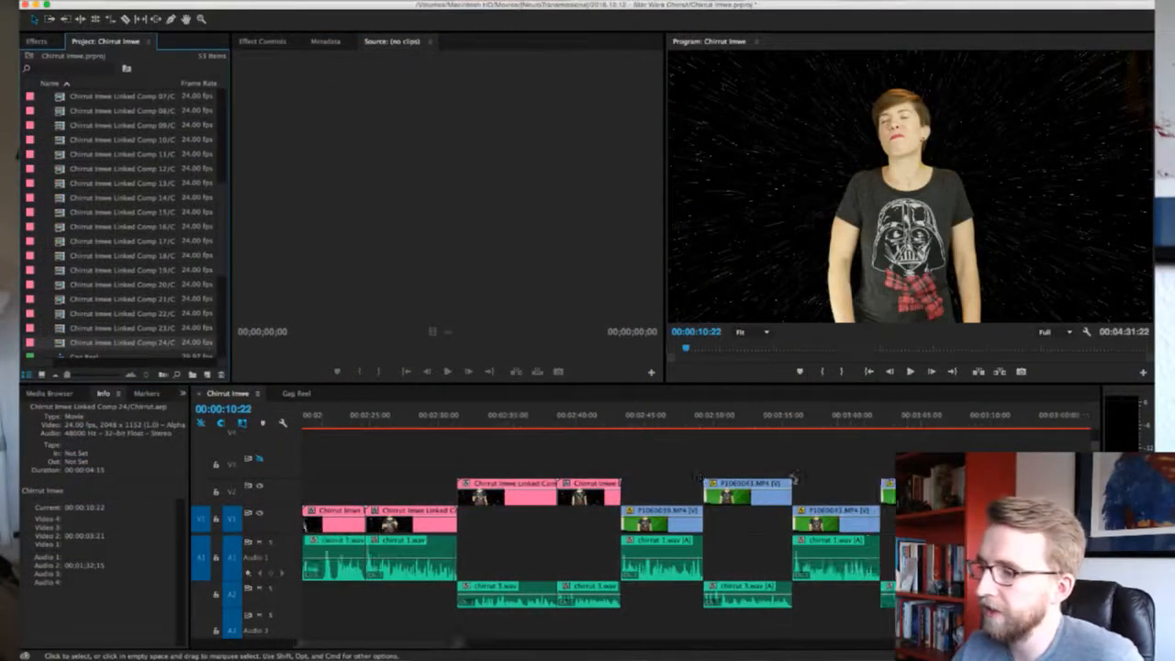
scroll(794, 479, "right", 5)
left_click_drag(446, 450, 1087, 551)
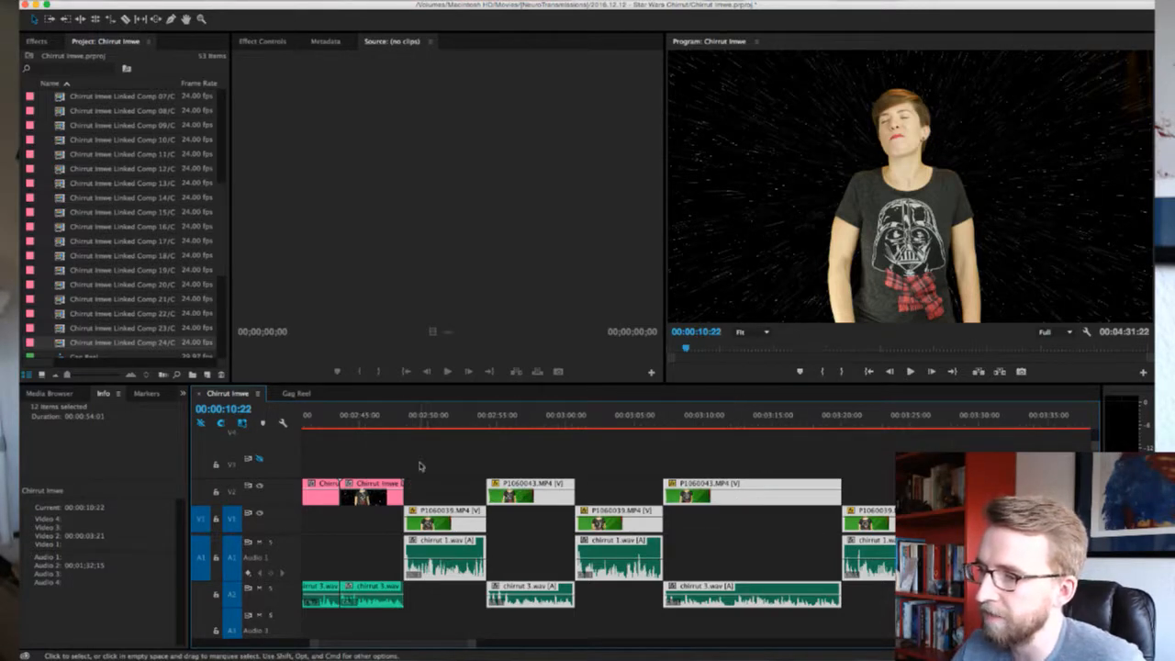
left_click(451, 495)
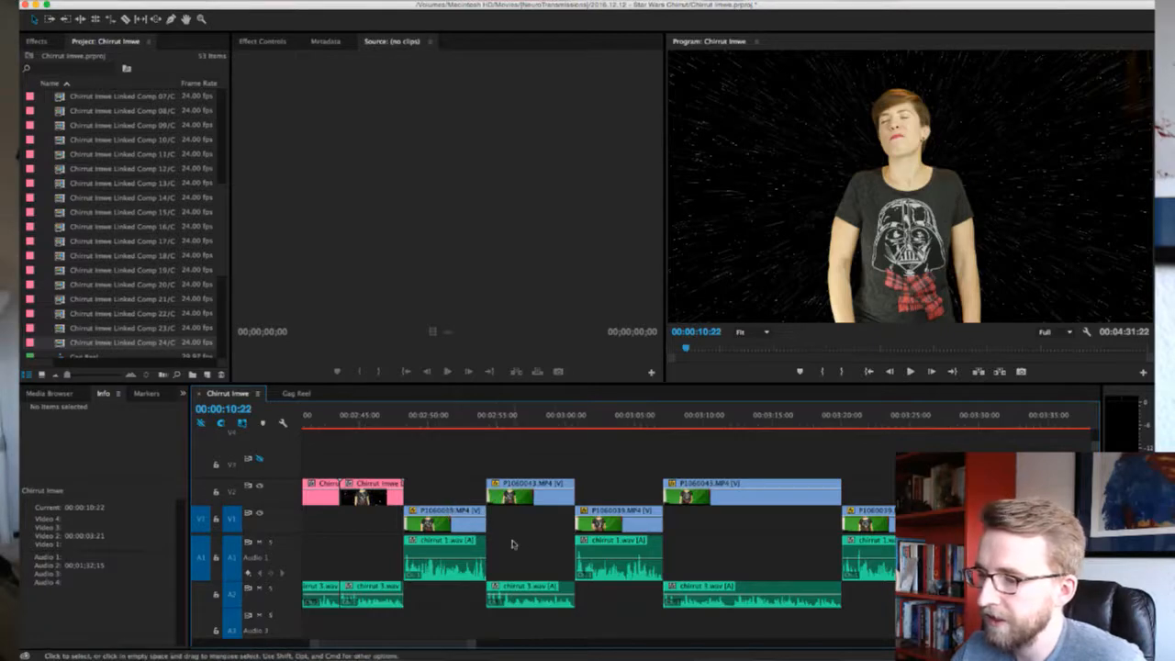
key("super+Tab")
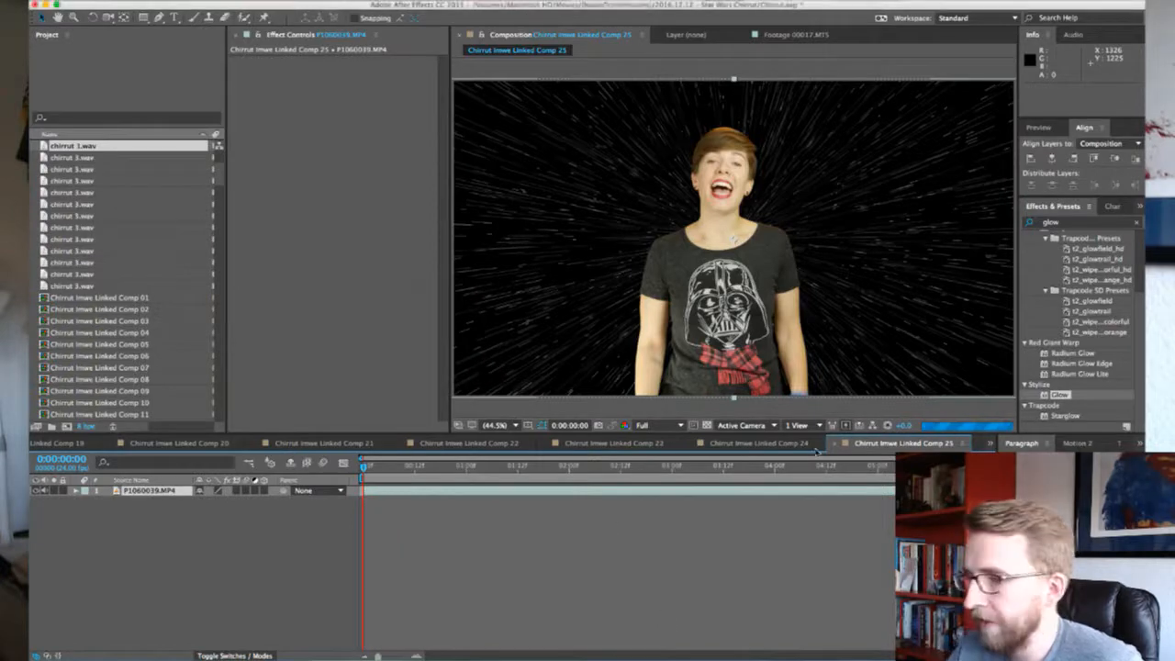
Copy the Selective Color, Selective Color 2 and Keylight effects from P1060043.MP4 in Linked Comp 24 onto P1060039.MP4 in Linked Comp 25
left_click(816, 448)
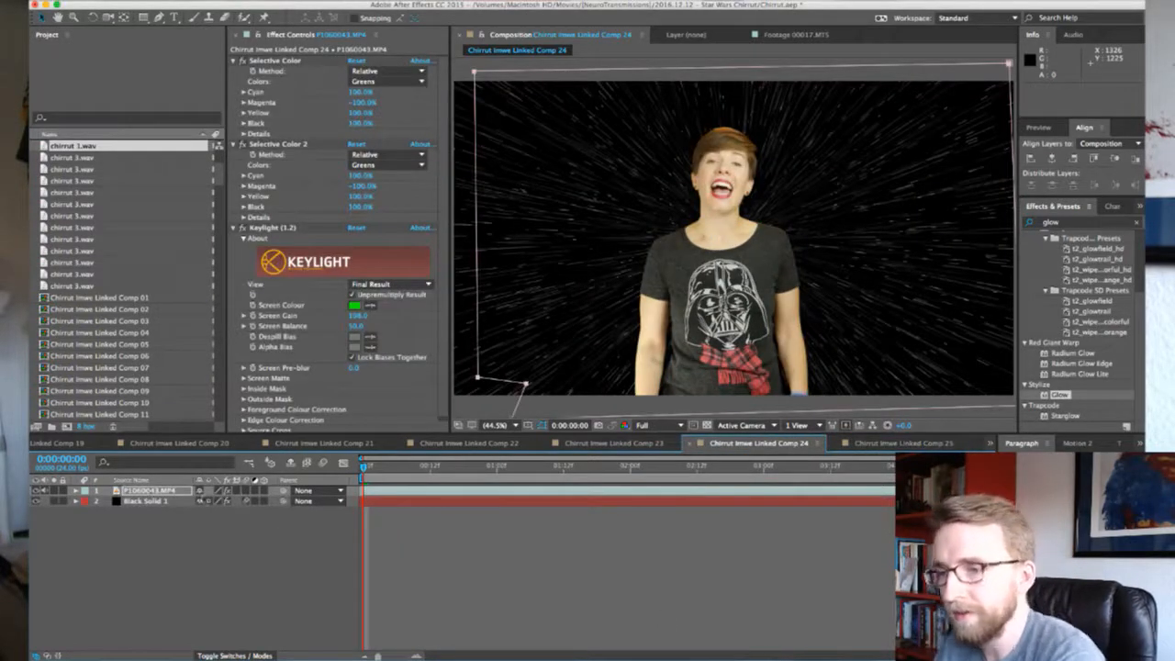
left_click(275, 62)
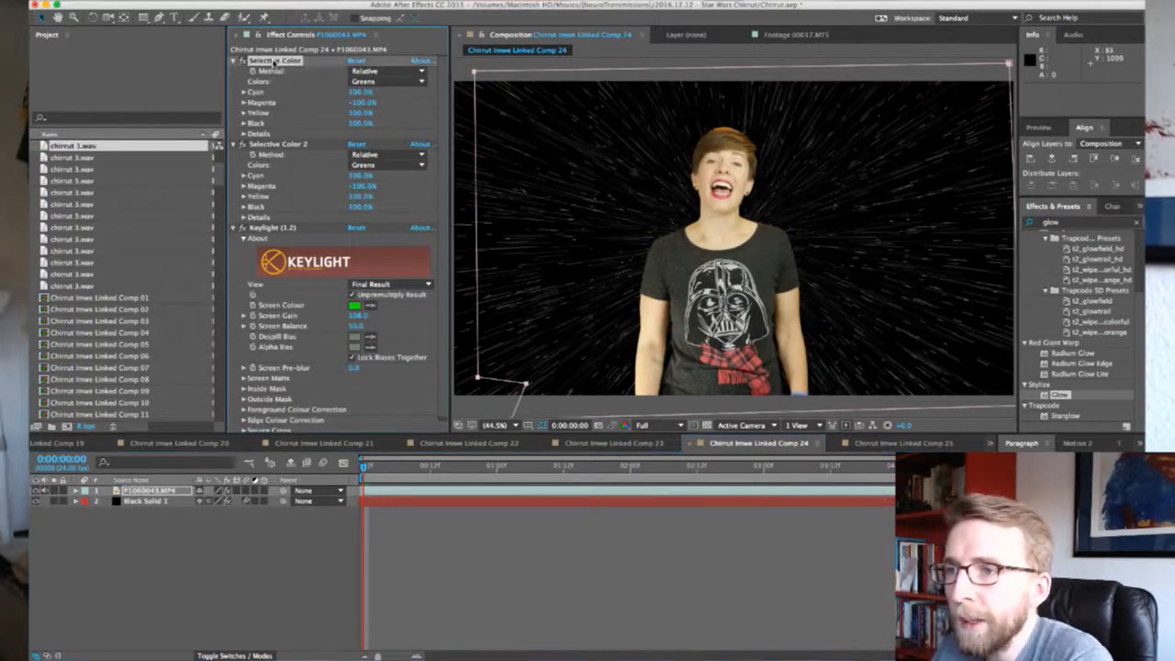
left_click(266, 228, "shift")
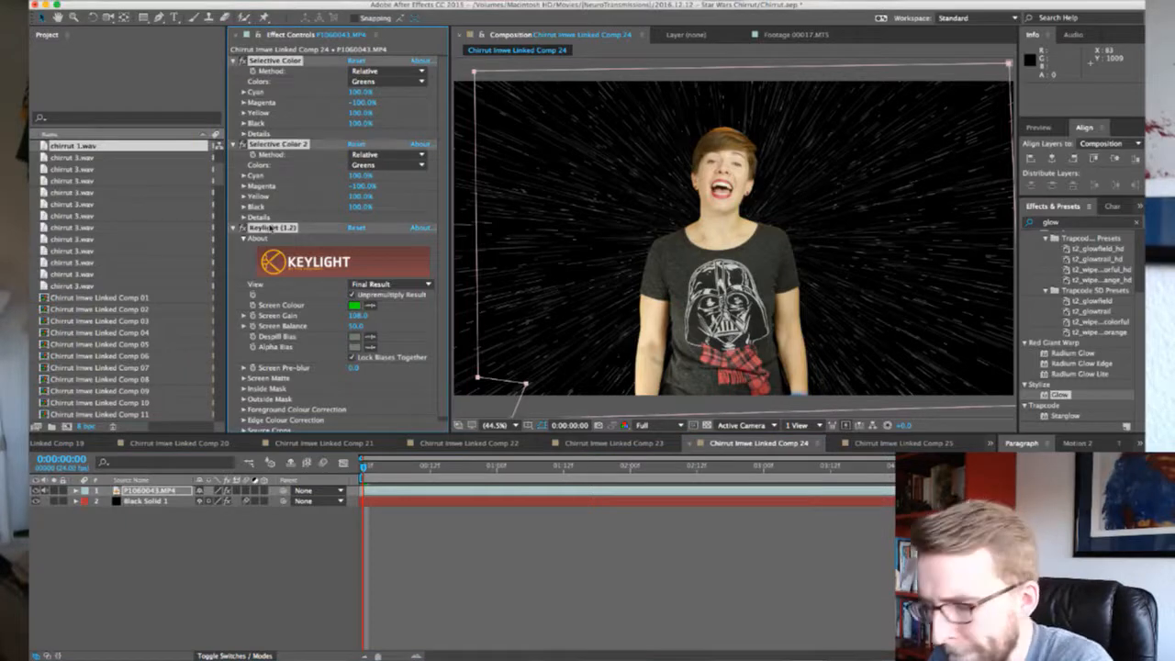
left_click(881, 444)
key("super+v")
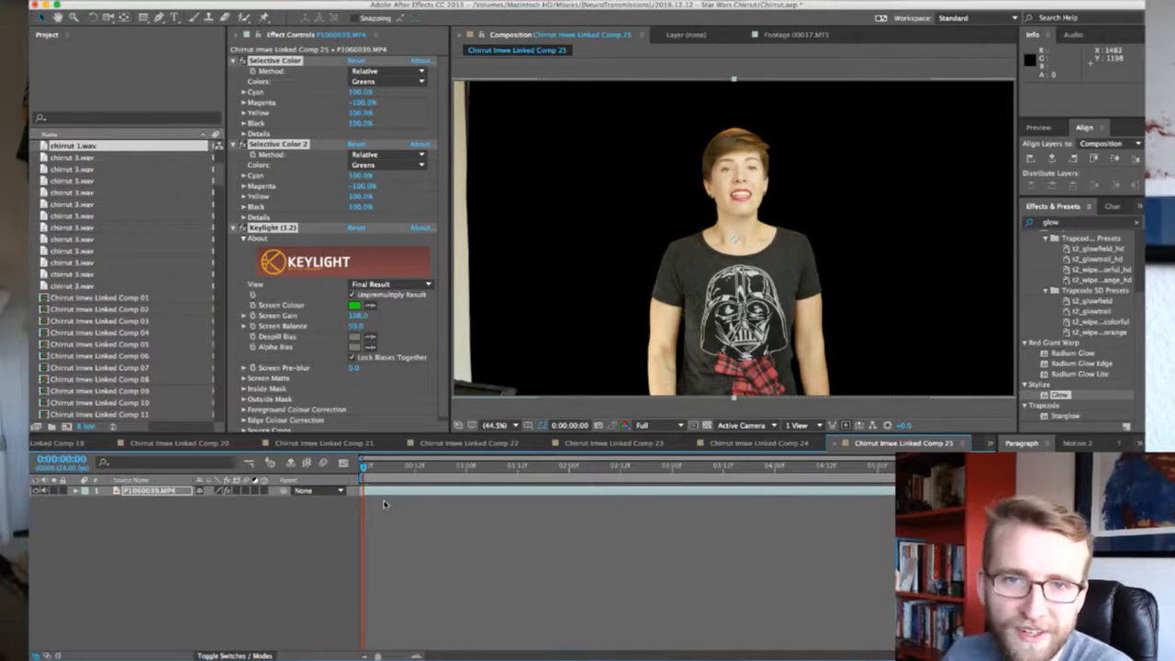
Copy Mask 1 from P1060043.MP4 in Linked Comp 24 onto the P1060039.MP4 layer in Linked Comp 25
left_click(723, 444)
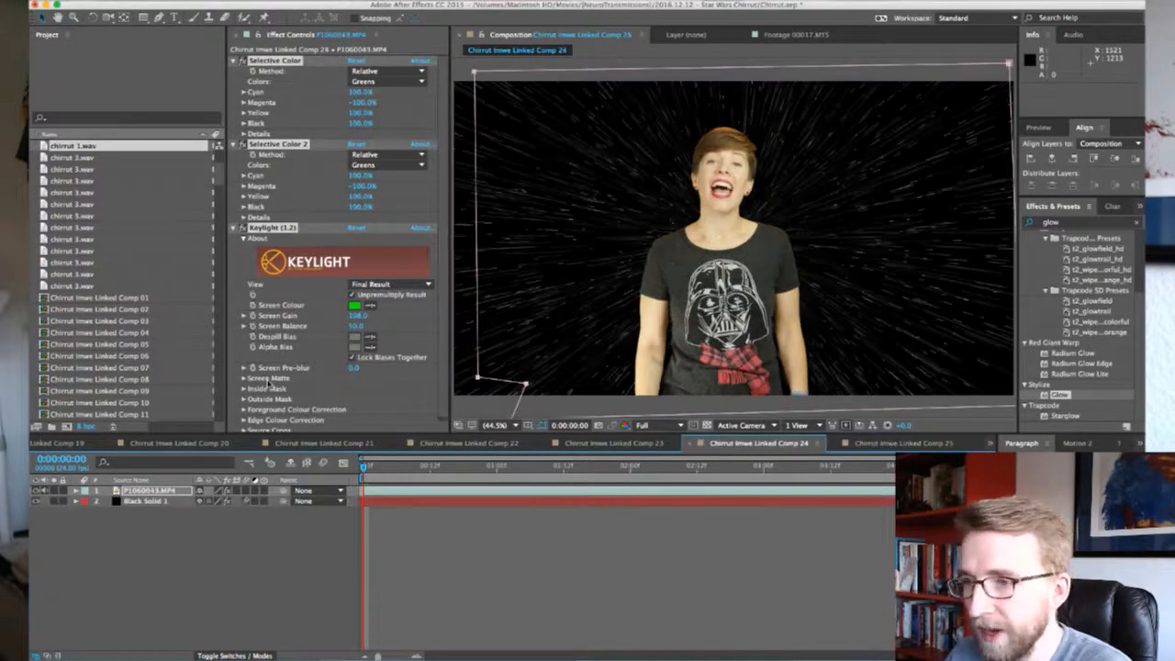
key("m")
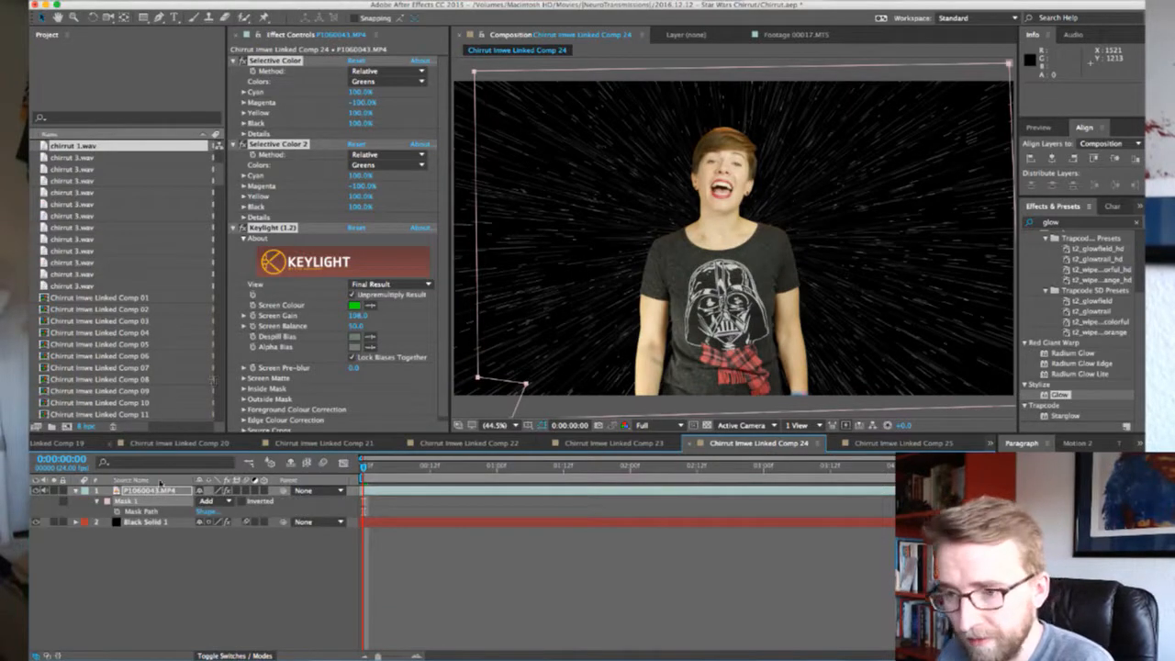
left_click(134, 502)
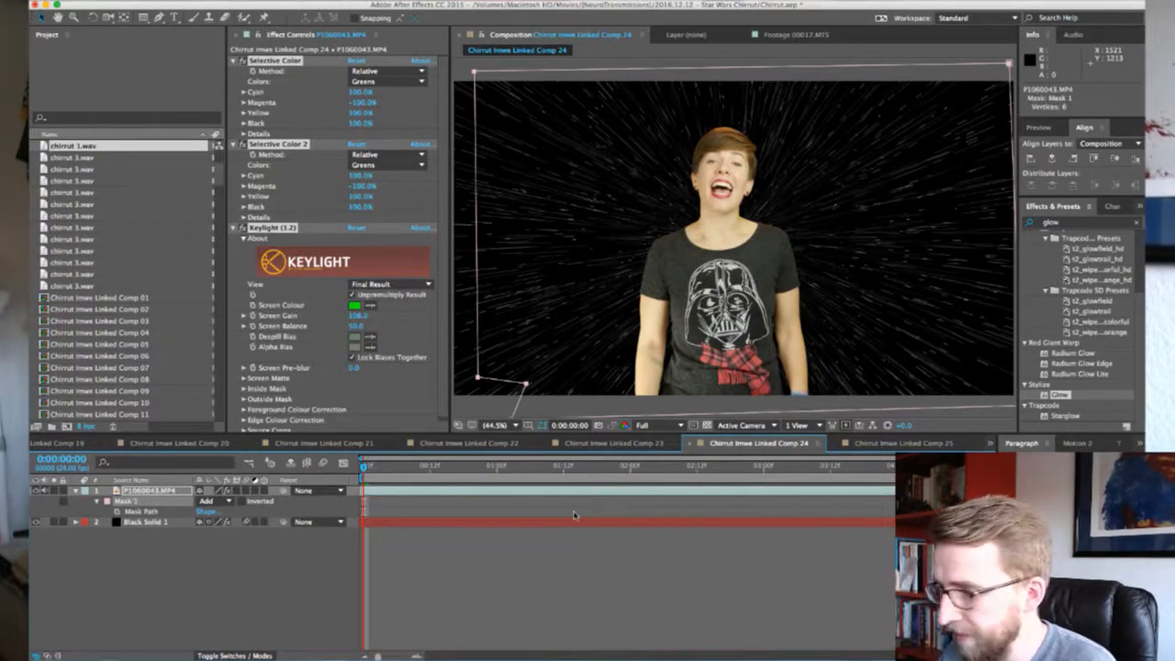
left_click(888, 444)
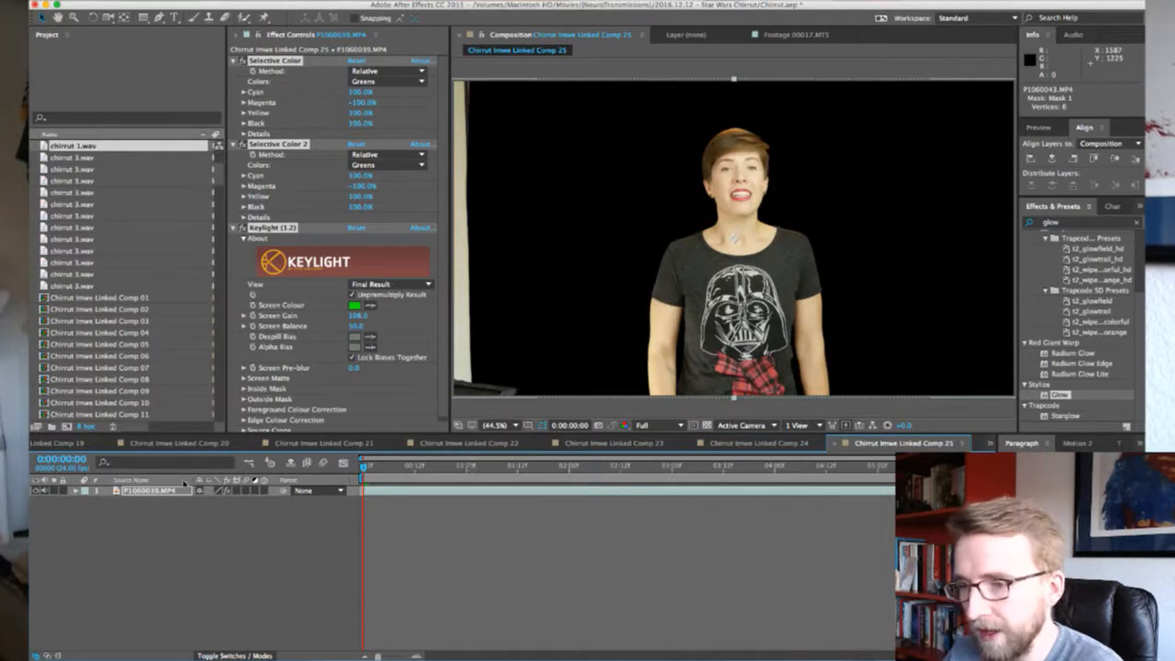
Copy the Black Solid 1 layer from Linked Comp 24 into Linked Comp 25, place it beneath the footage, and save the project
left_click(781, 445)
left_click(129, 522)
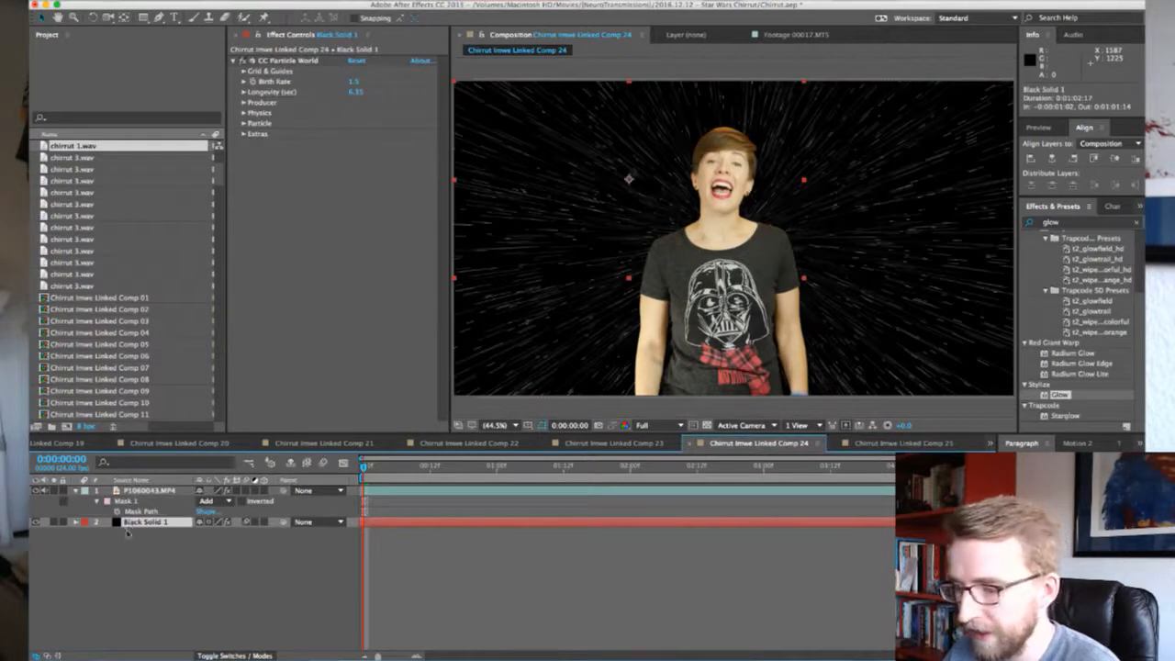
key("ctrl+c")
left_click(877, 444)
key("ctrl+v")
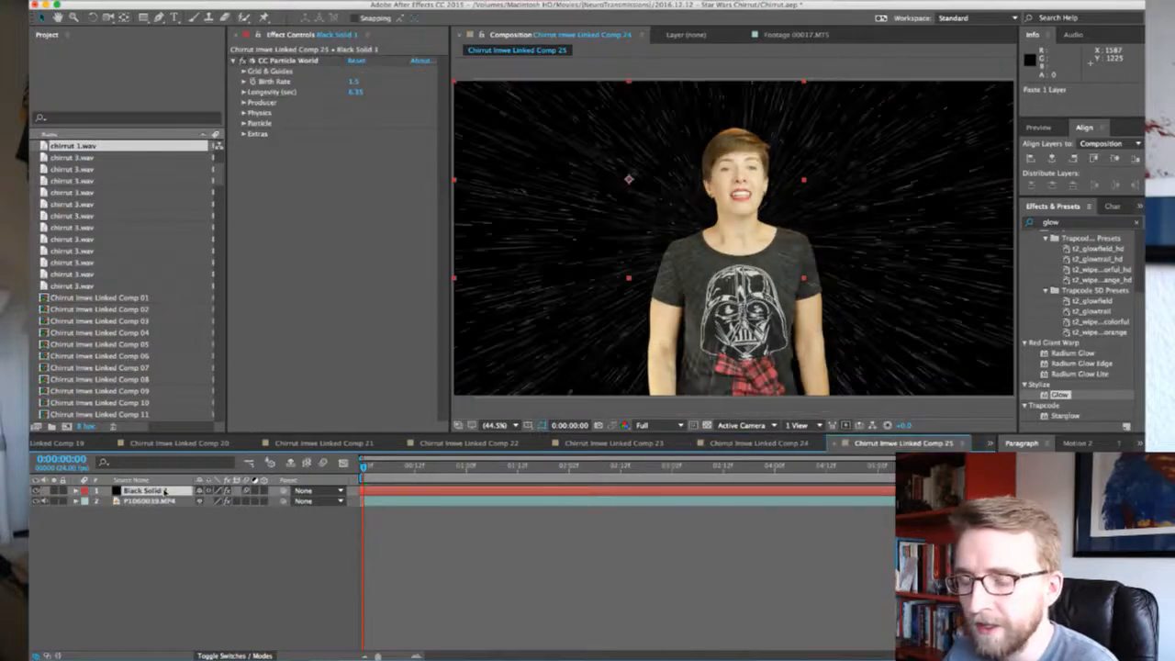
left_click_drag(165, 492, 152, 509)
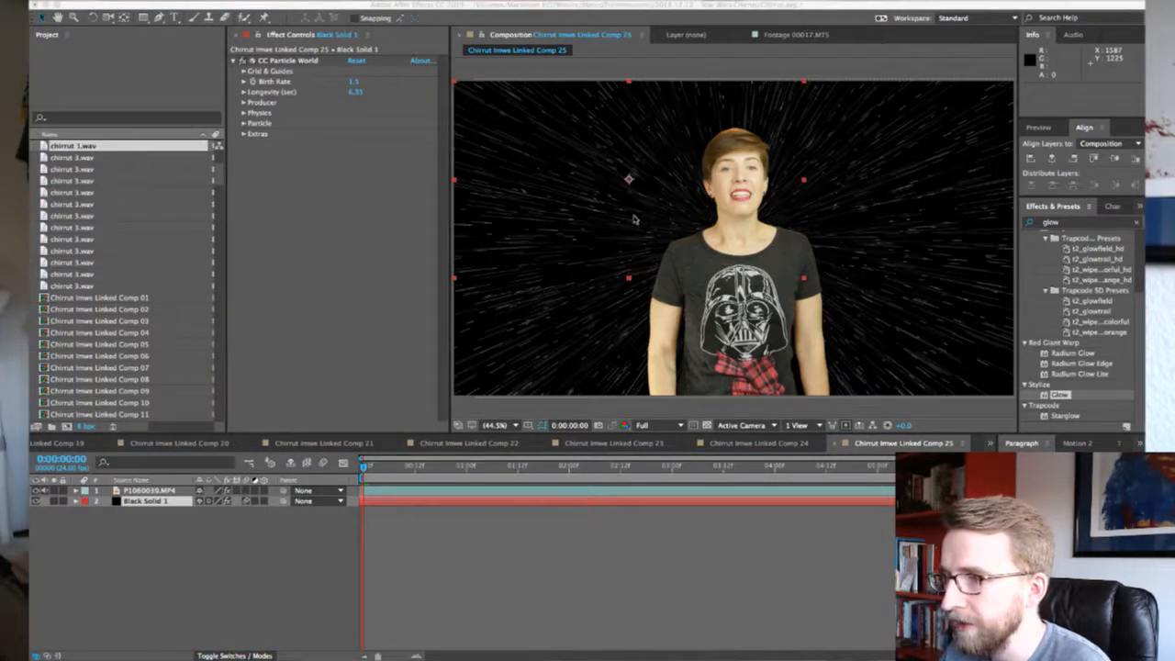
key("ctrl+s")
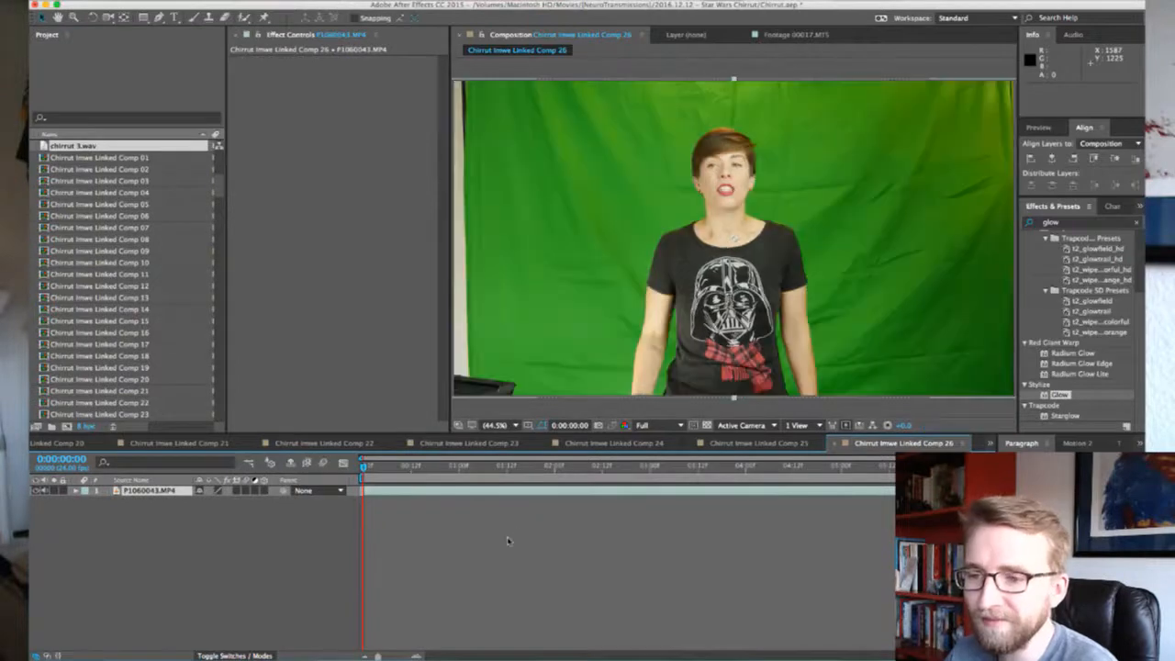
Copy the Selective Color, Selective Color 2 and Keylight effects from P1060039.MP4 in Linked Comp 25 onto P1060043.MP4 in Linked Comp 26
left_click(778, 444)
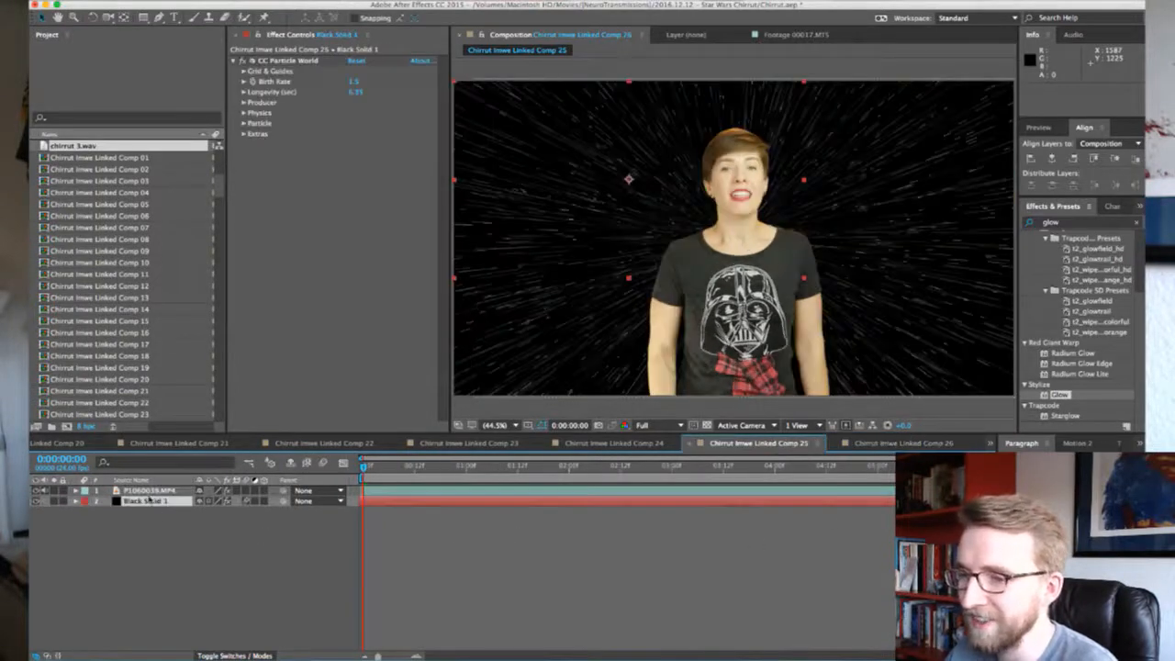
left_click(149, 492)
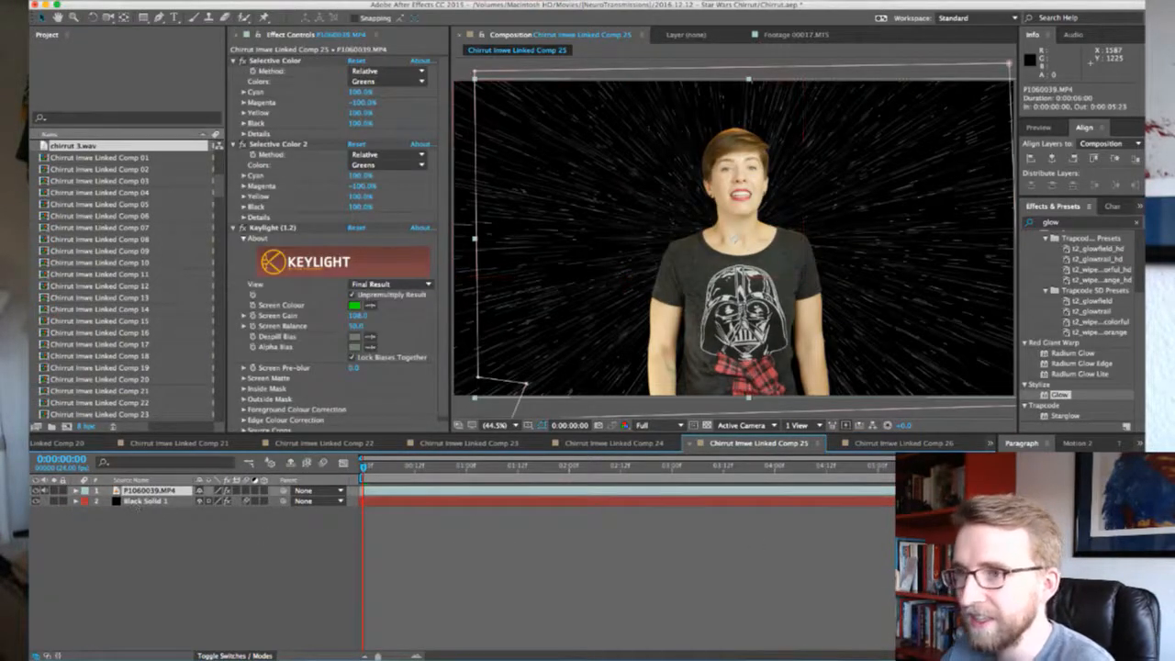
left_click(285, 61)
left_click(272, 226, "shift")
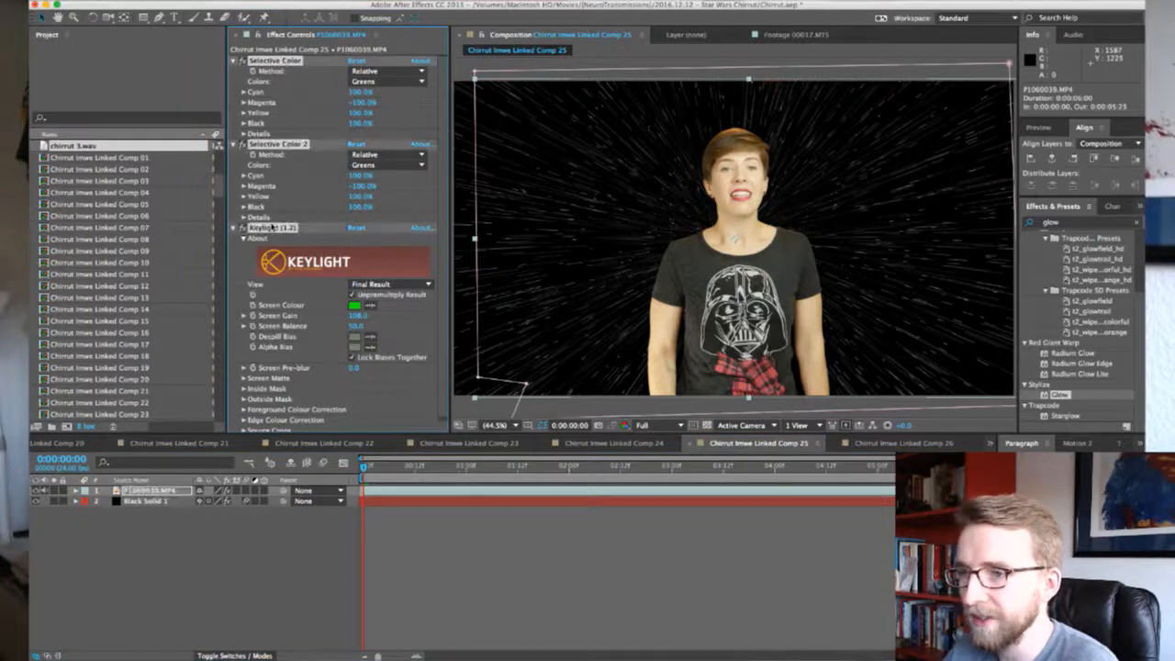
left_click(895, 443)
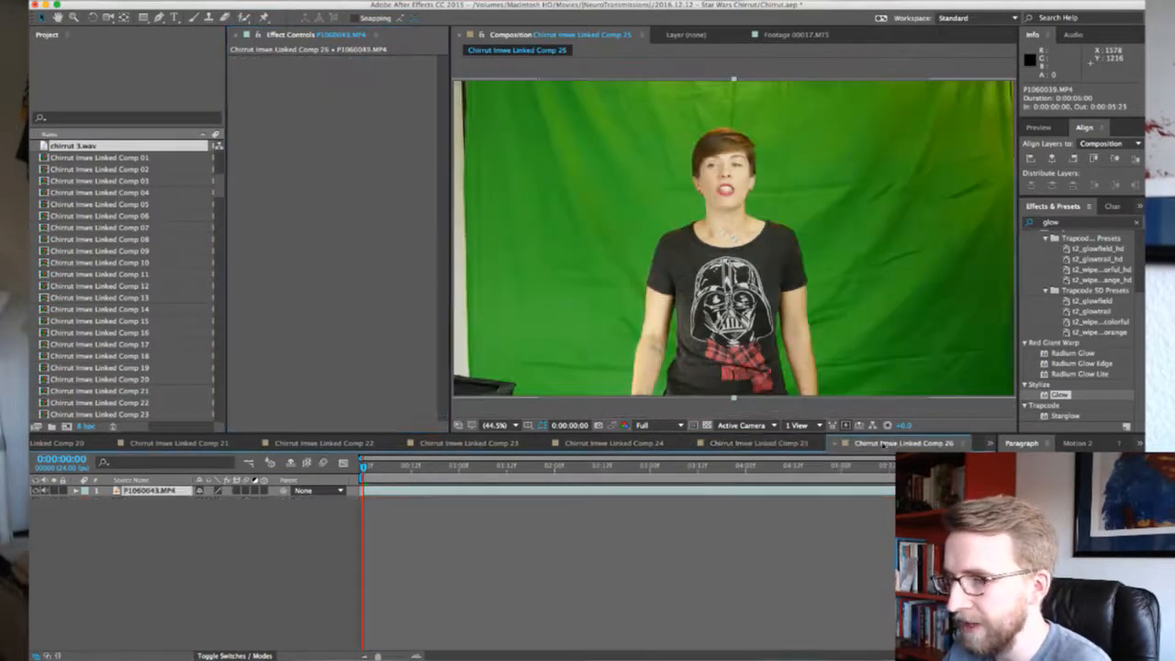
key("super+v")
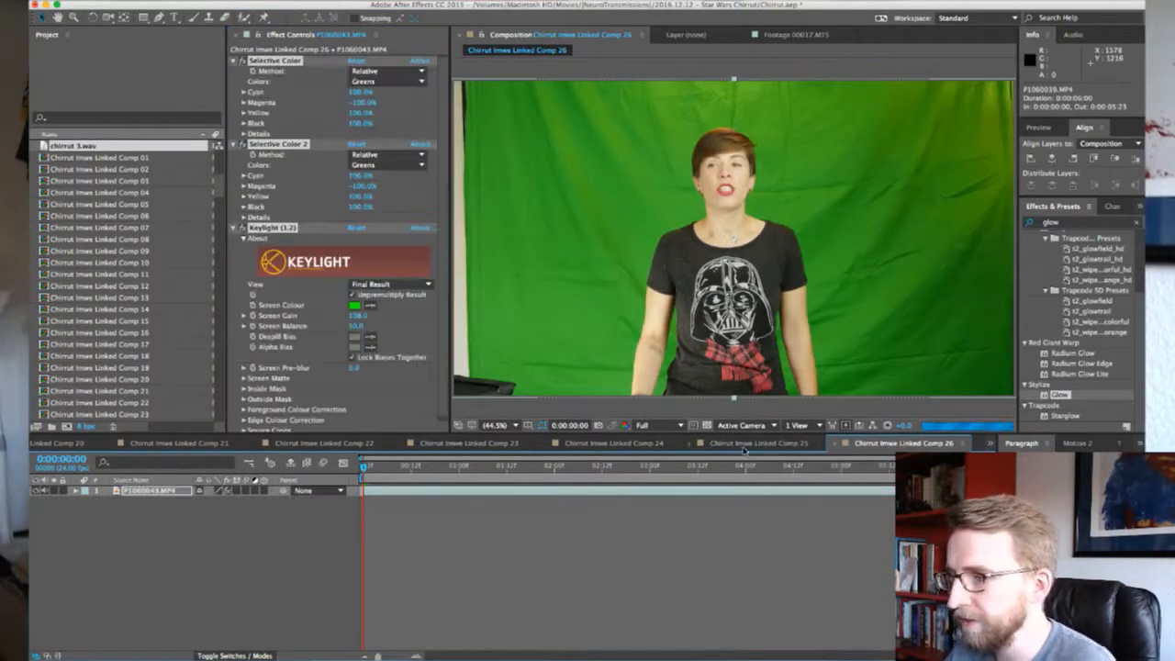
Copy Mask 1 from P1060039.MP4 in Linked Comp 25 onto the P1060043.MP4 layer in Linked Comp 26
left_click(745, 444)
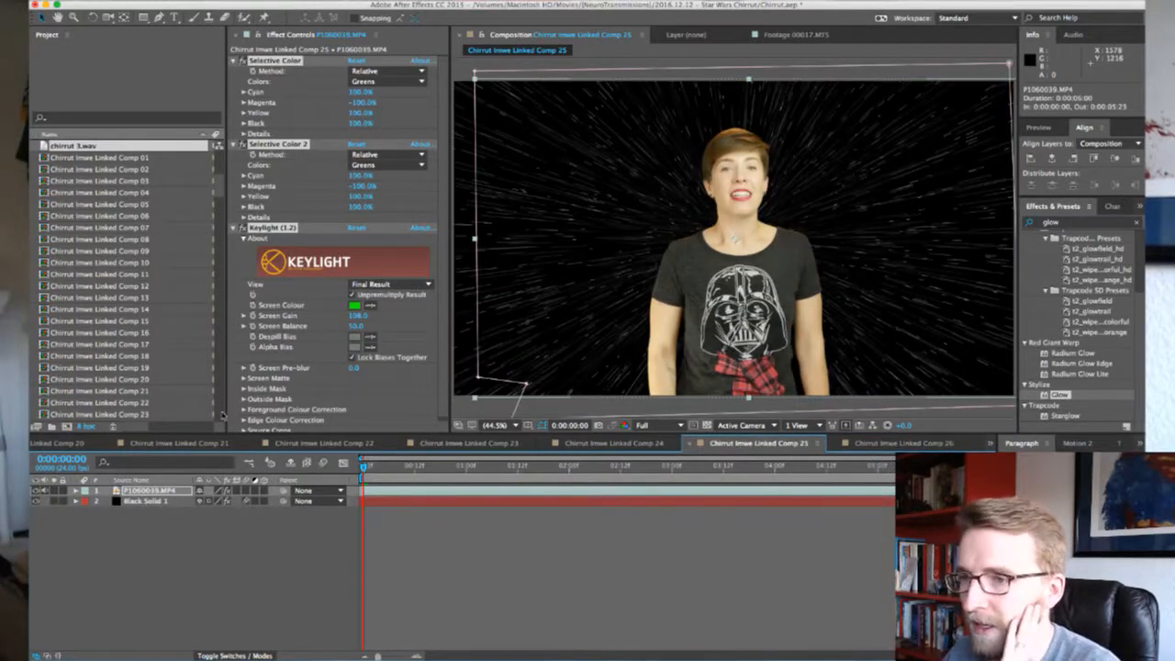
key("m")
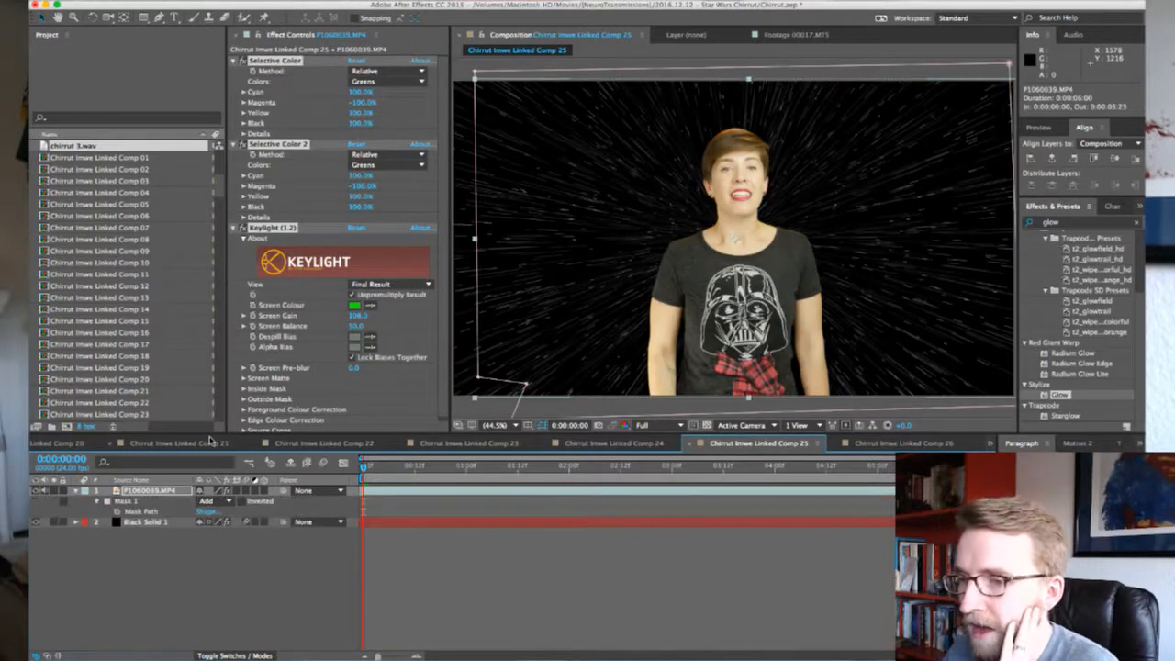
left_click(126, 502)
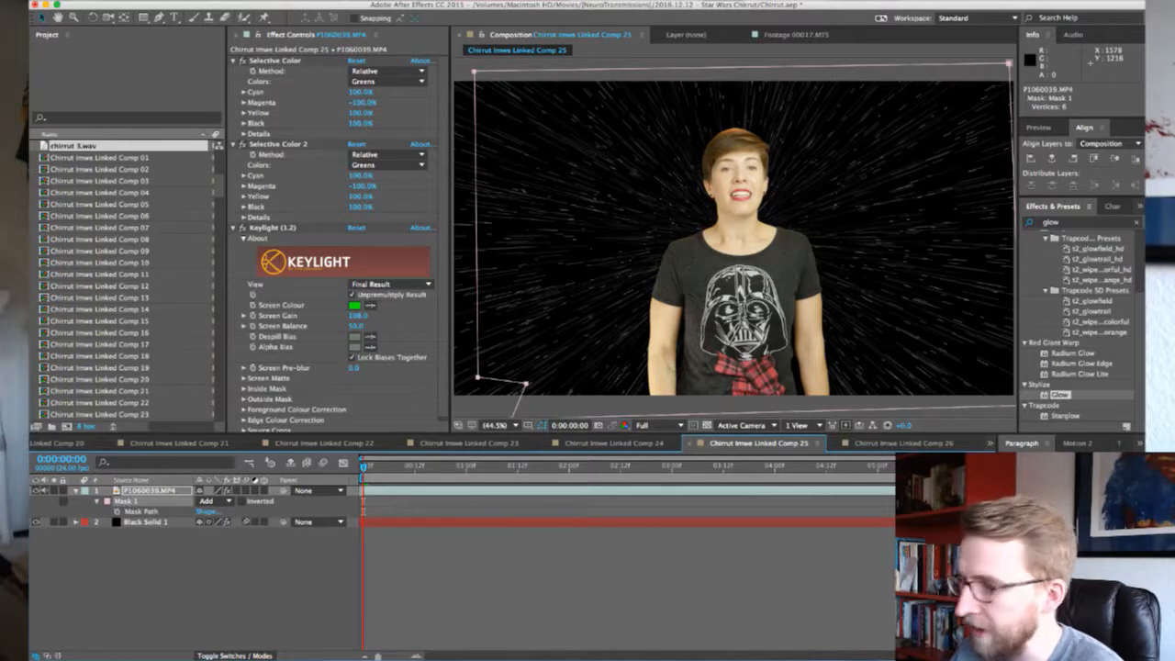
left_click(907, 445)
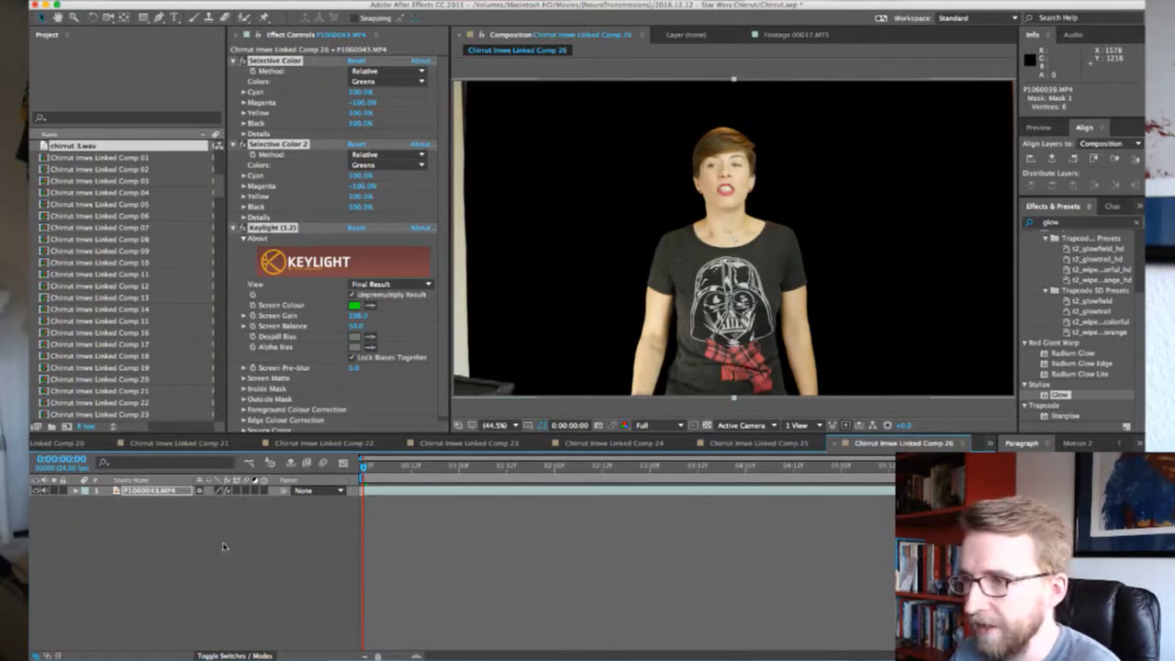
Copy the Black Solid 1 layer from Linked Comp 25 into Linked Comp 26, place it beneath the footage, and save the project
left_click(762, 444)
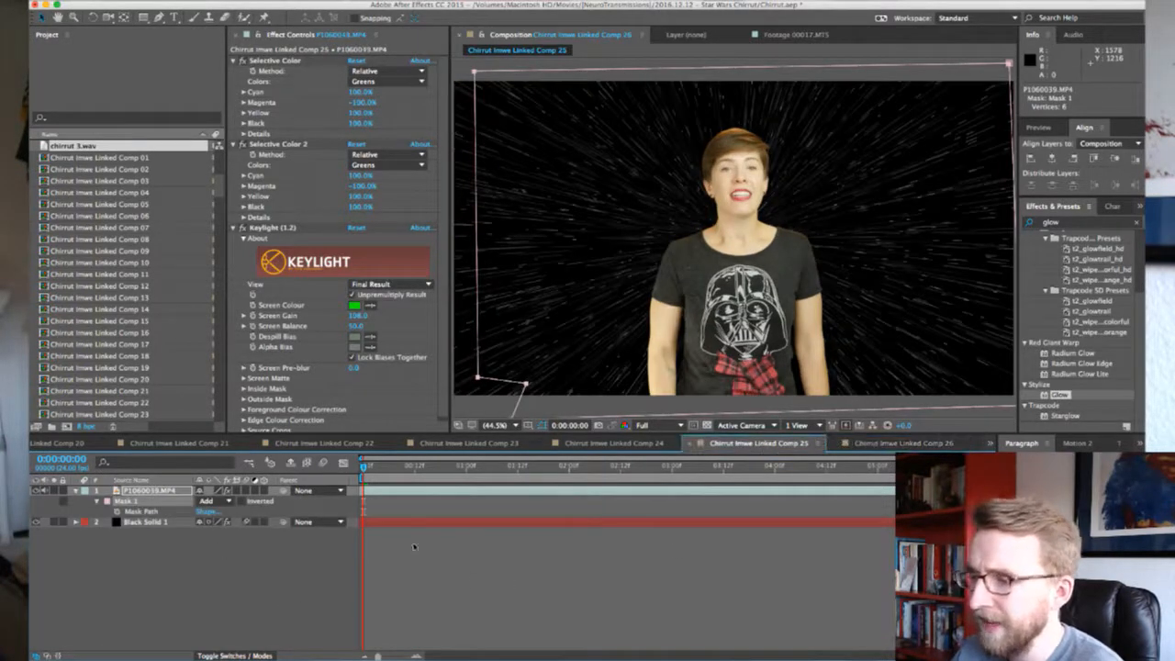
left_click(146, 521)
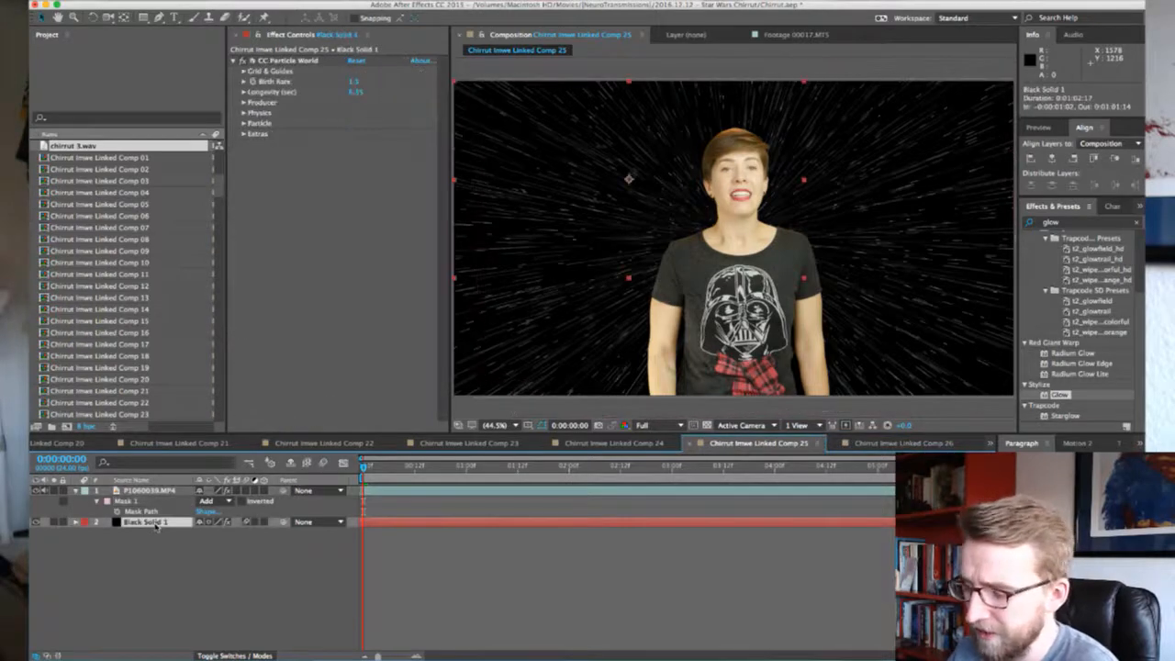
left_click(858, 443)
key("ctrl+v")
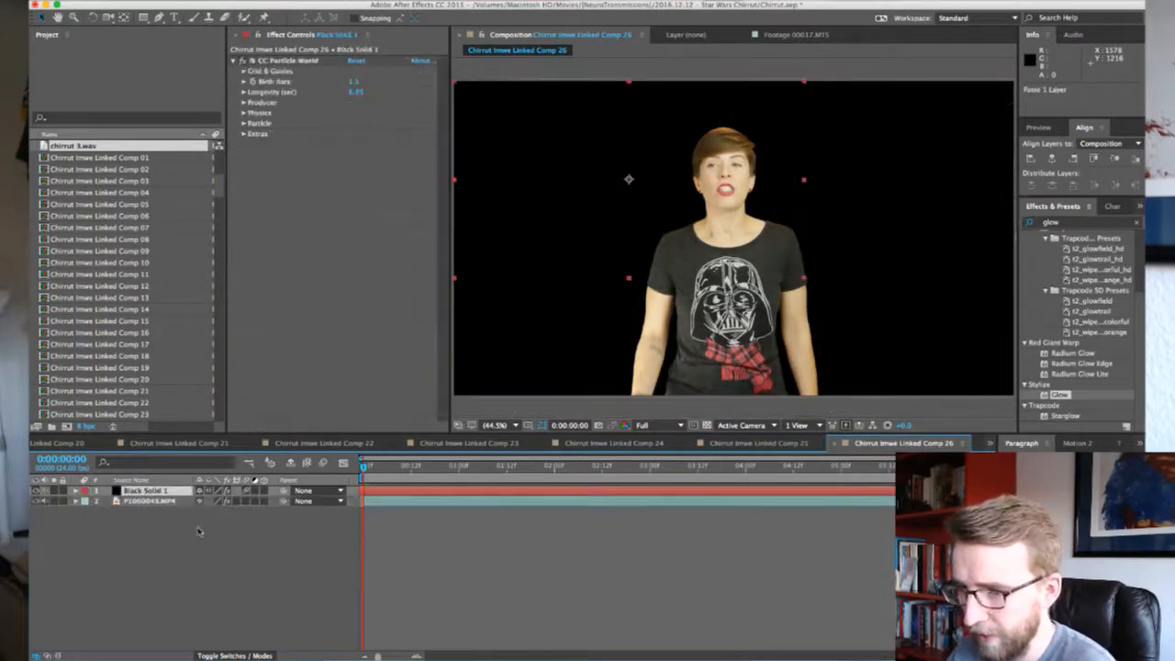
left_click_drag(162, 491, 153, 509)
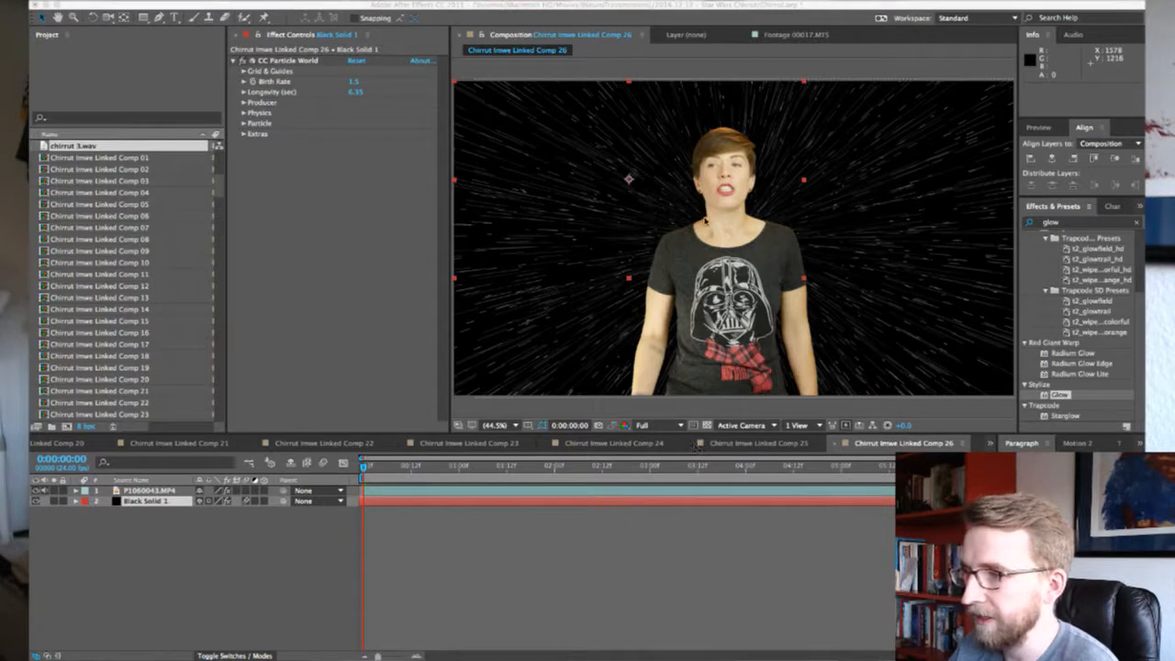
key("super+s")
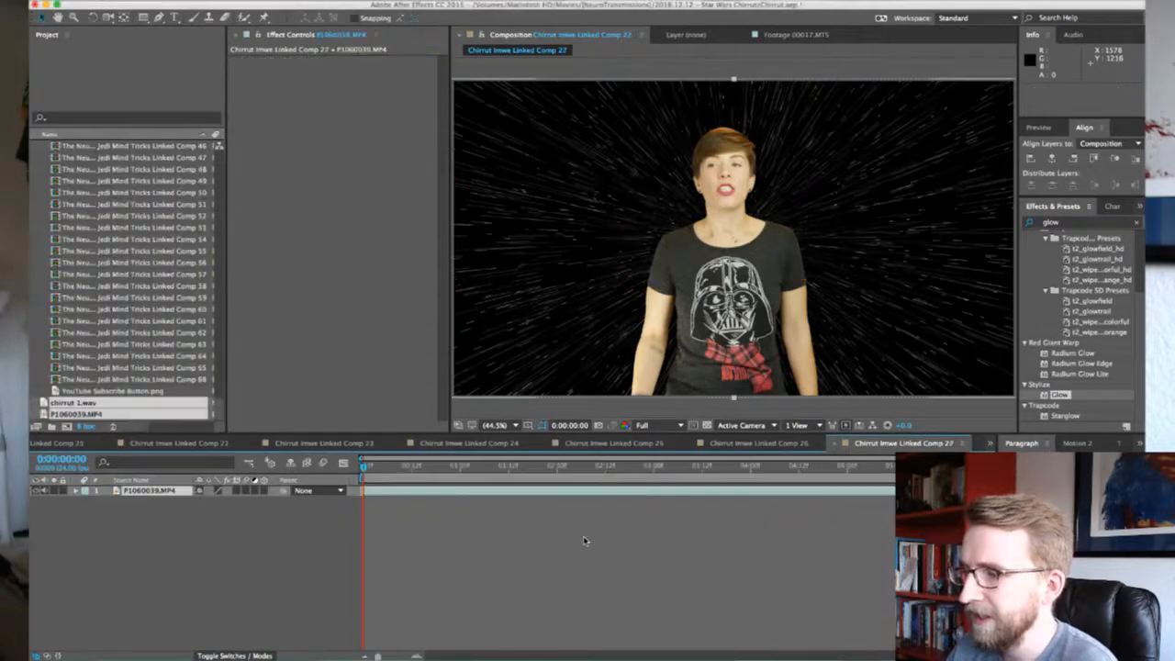
Copy the Selective Color, Selective Color 2 and Keylight effects from P1060043.MP4 in Linked Comp 26 onto P1060039.MP4 in Linked Comp 27
left_click(775, 444)
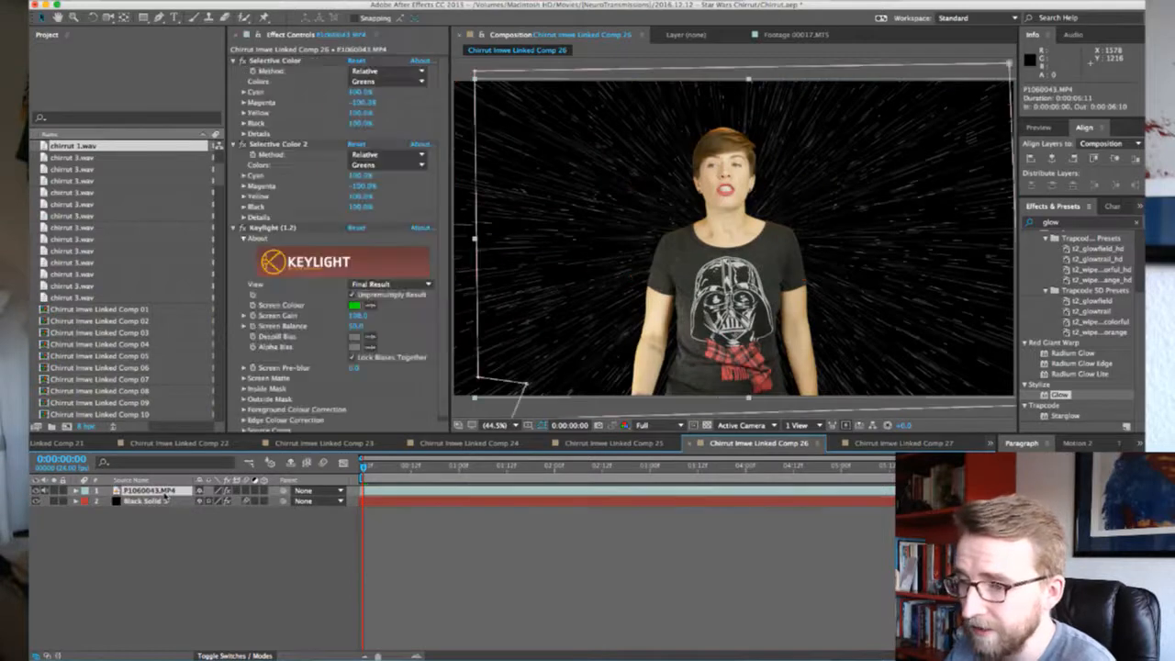
left_click(275, 62)
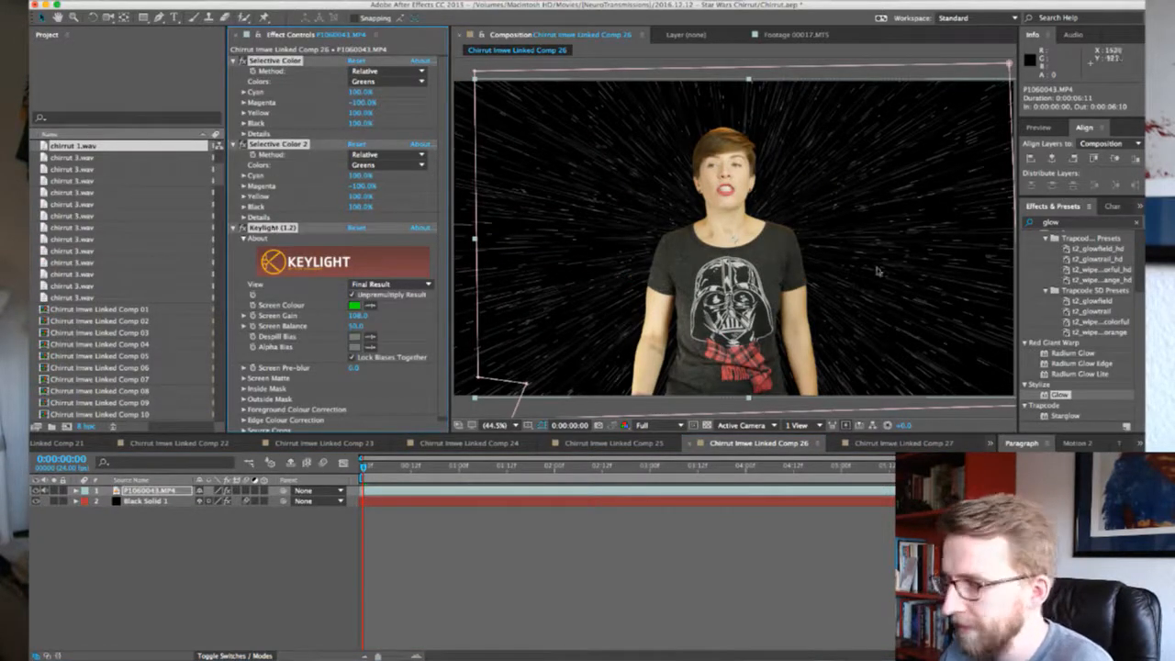
left_click(906, 443)
key("super+v")
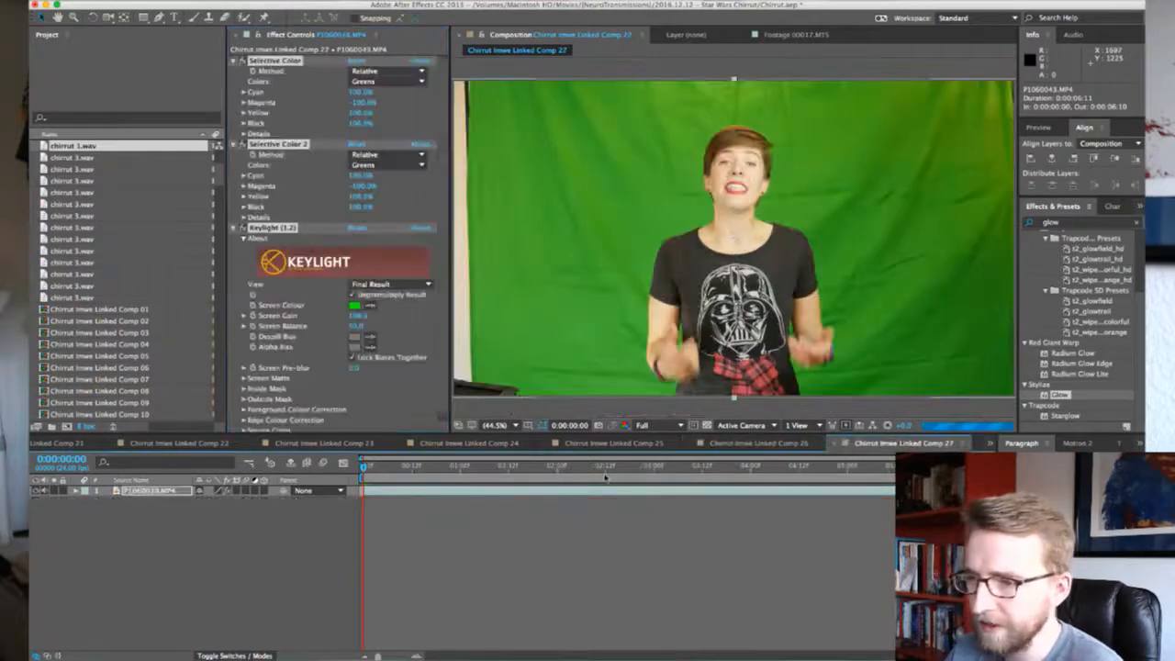
Copy Mask 1 from P1060043.MP4 in Linked Comp 26 onto the P1060039.MP4 layer in Linked Comp 27
left_click(744, 444)
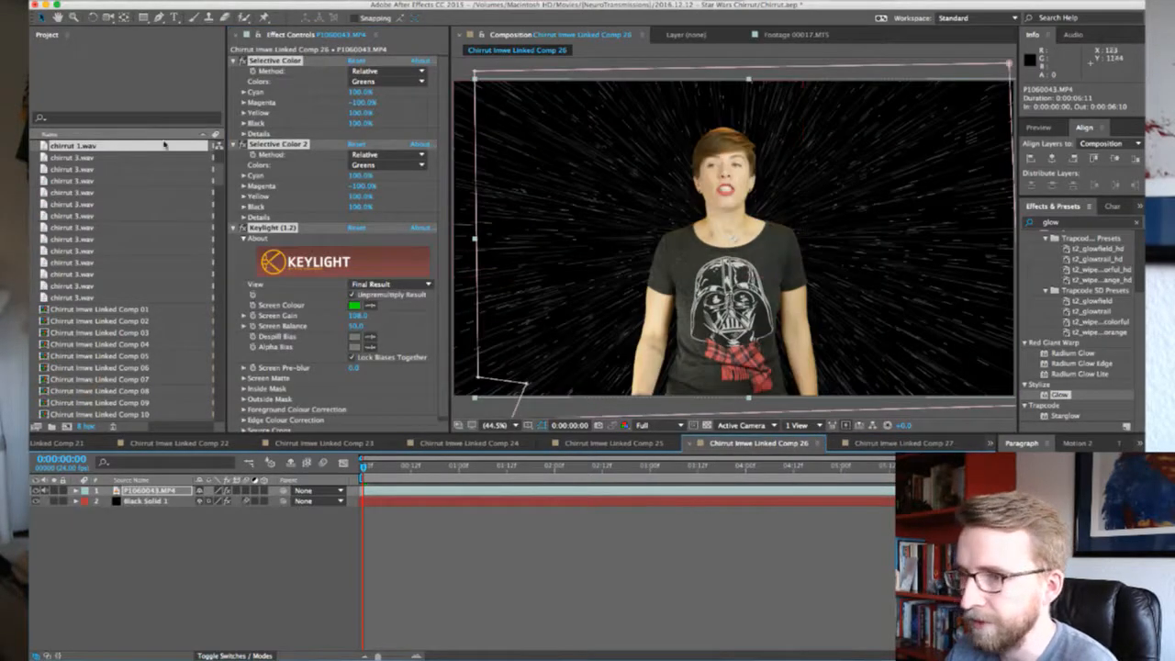
key("m")
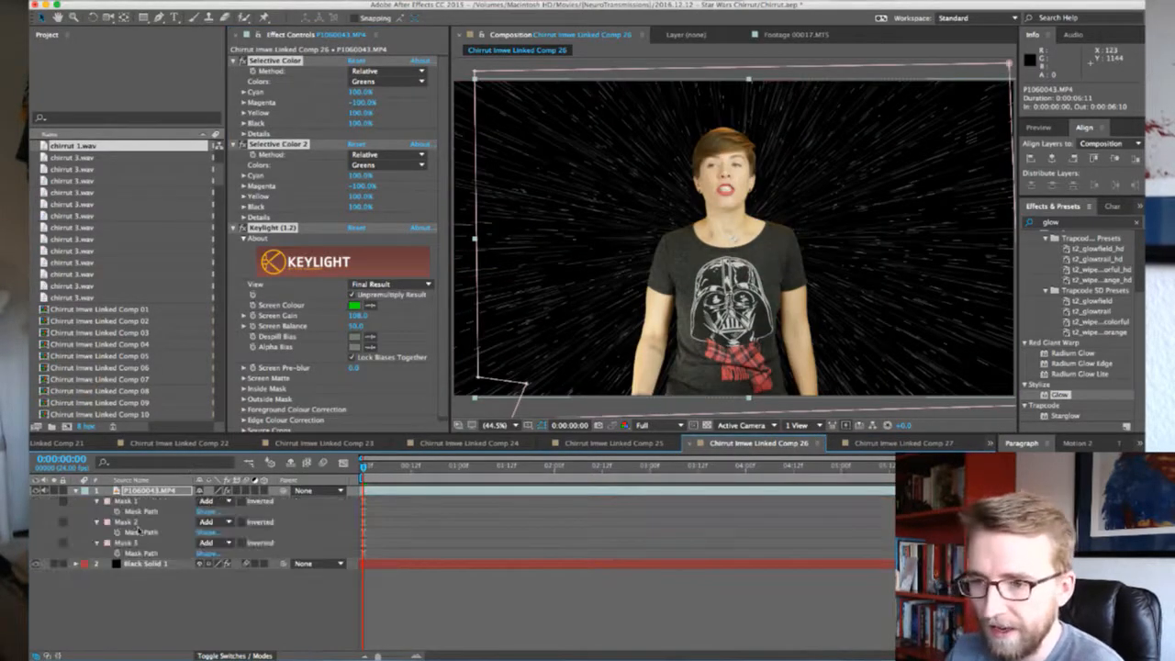
left_click(136, 502)
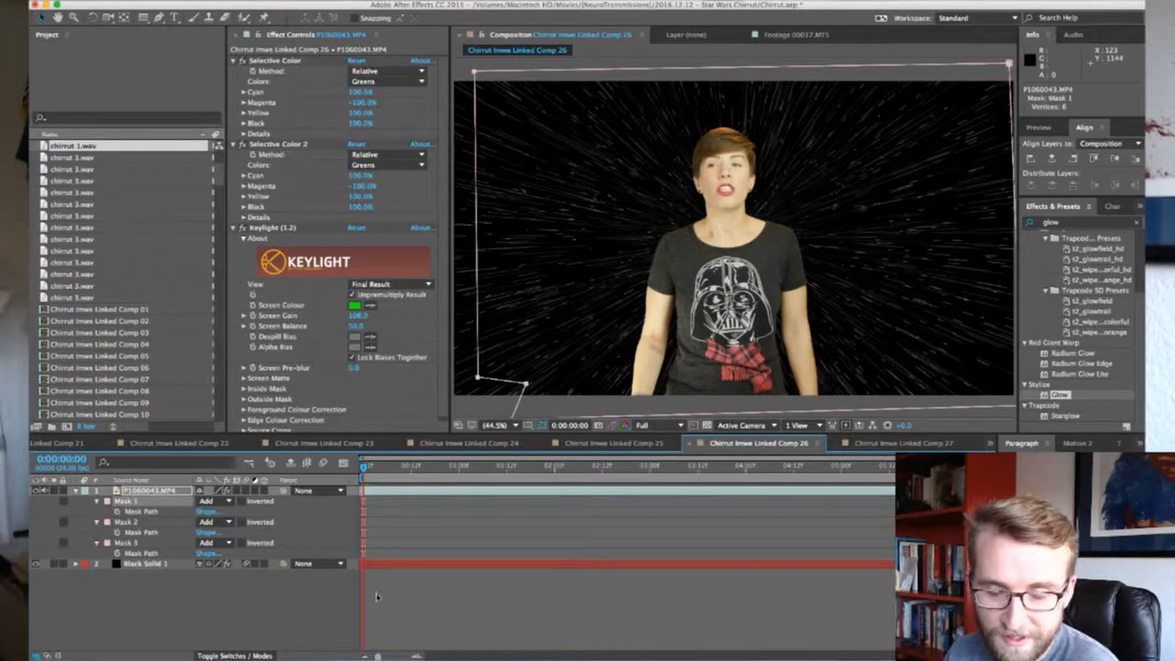
left_click(870, 443)
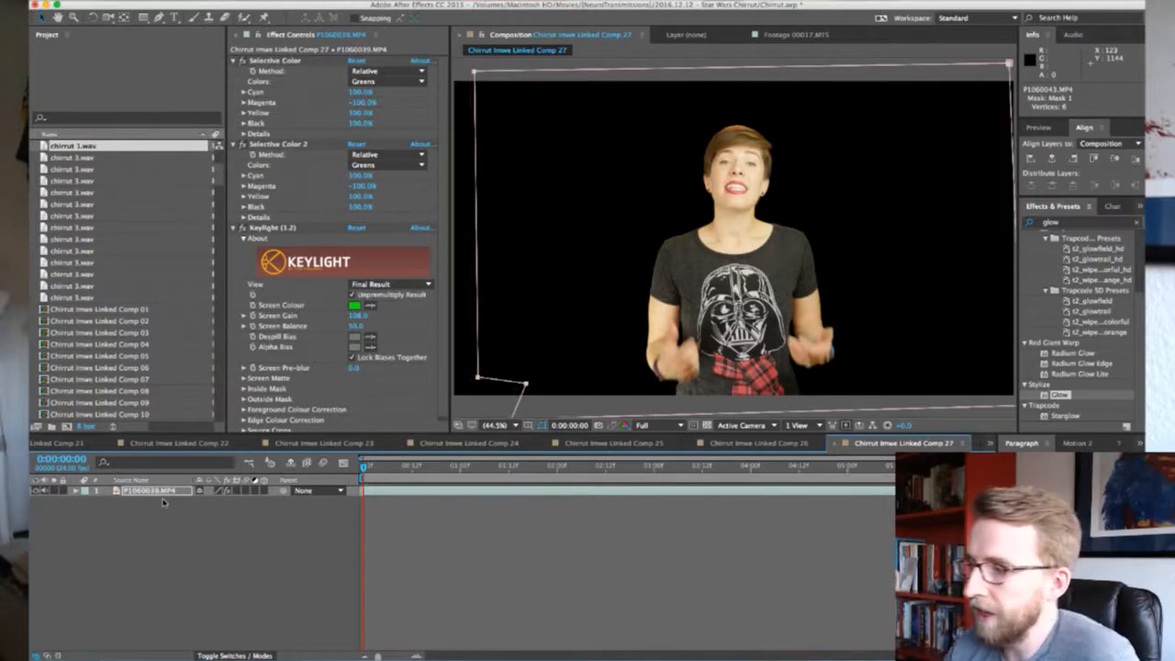
Copy the Black Solid 1 layer from Linked Comp 26 into Linked Comp 27, place it beneath the footage, and save the project
left_click(746, 444)
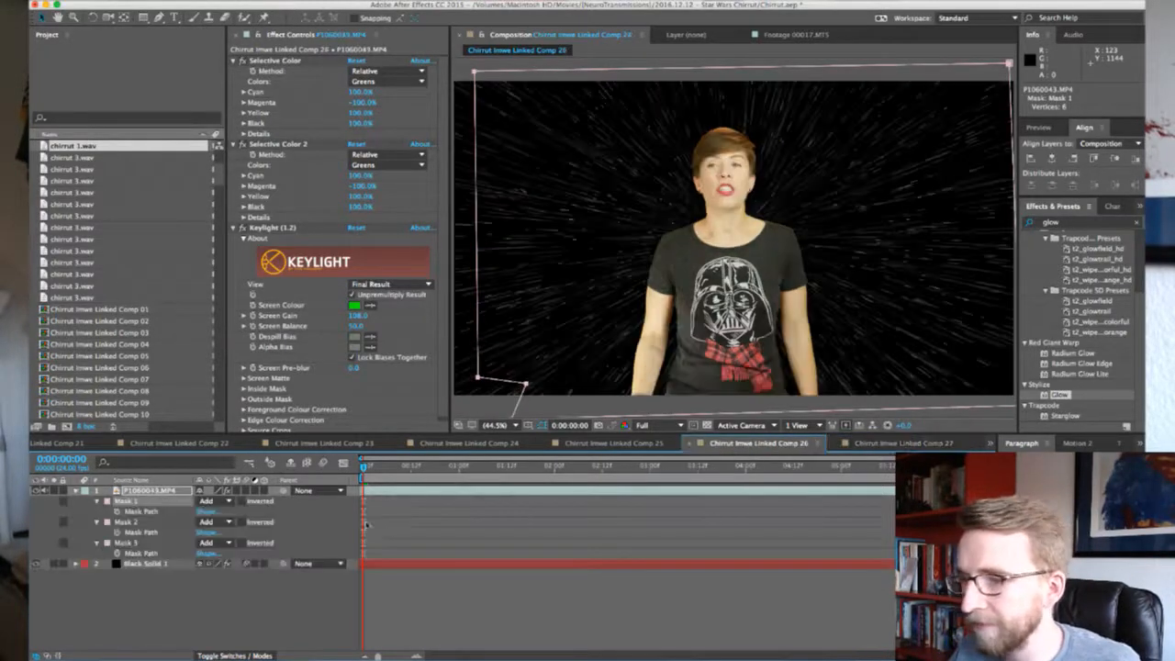
left_click(147, 564)
key("super+c")
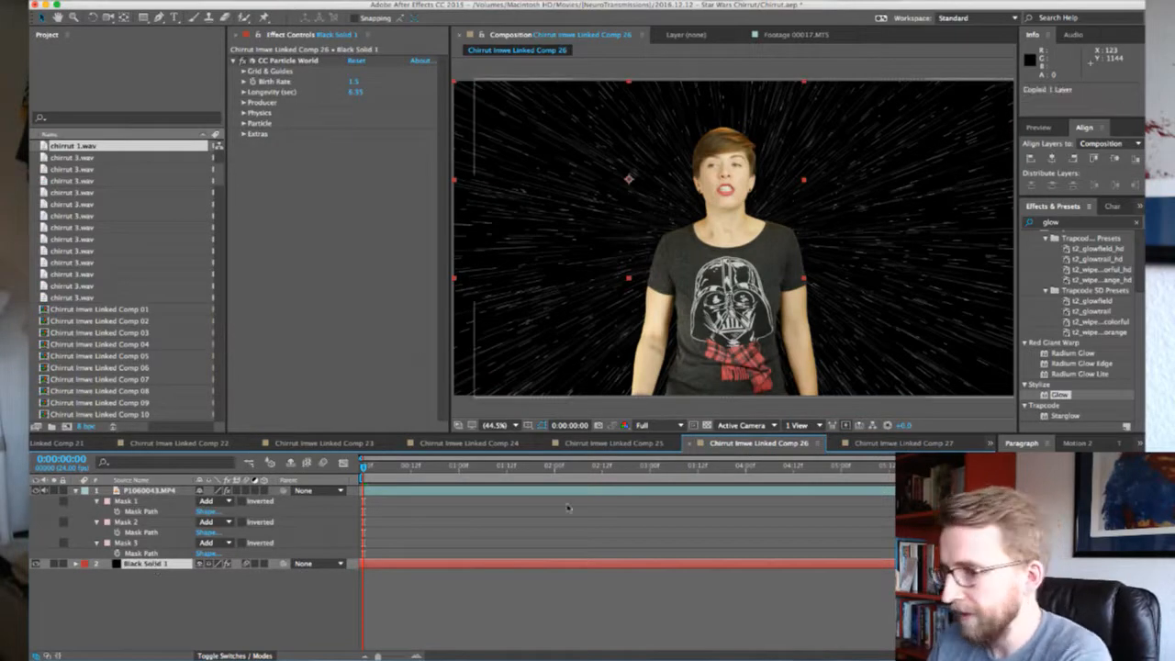
left_click(911, 443)
key("super+v")
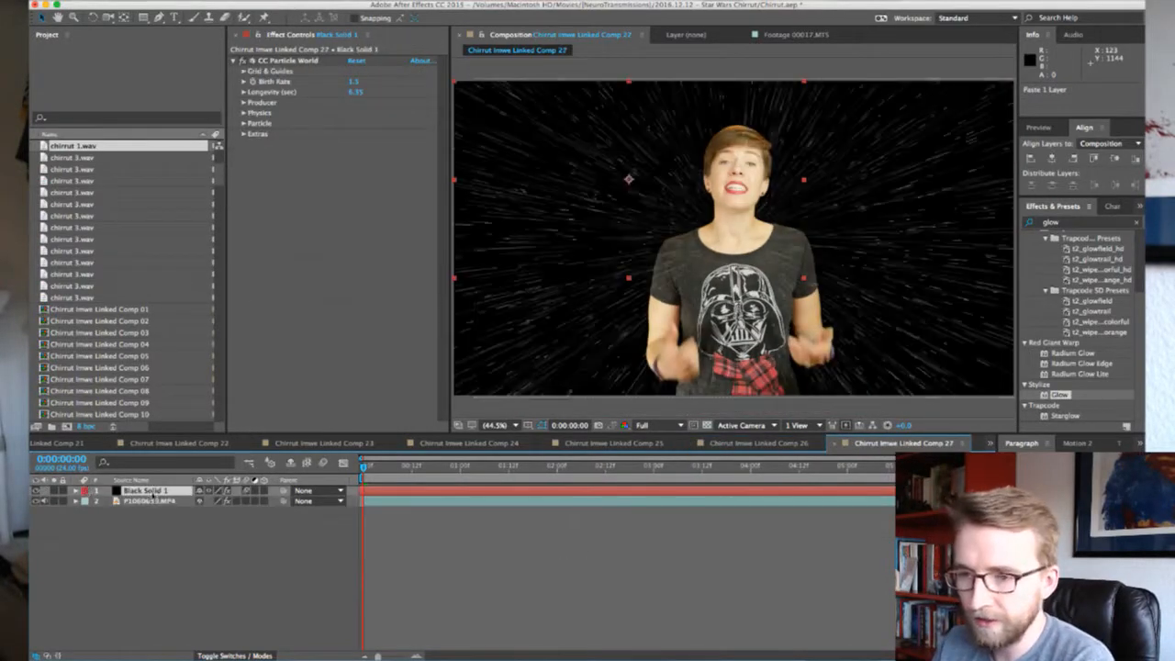
left_click_drag(152, 492, 155, 513)
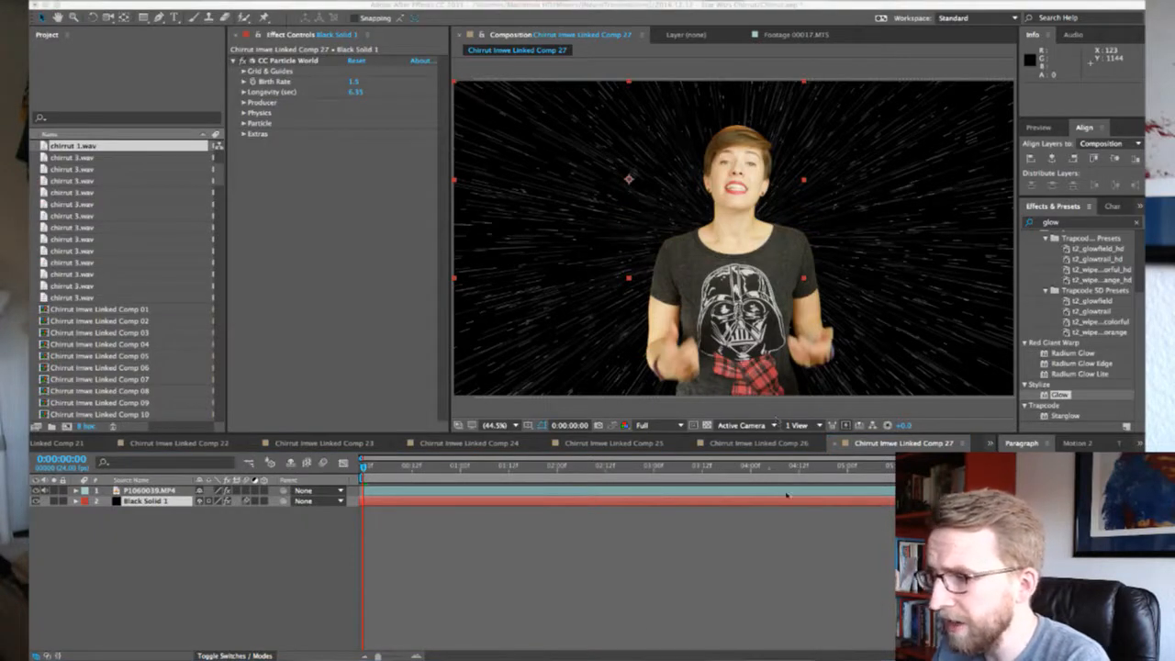
key("super+s")
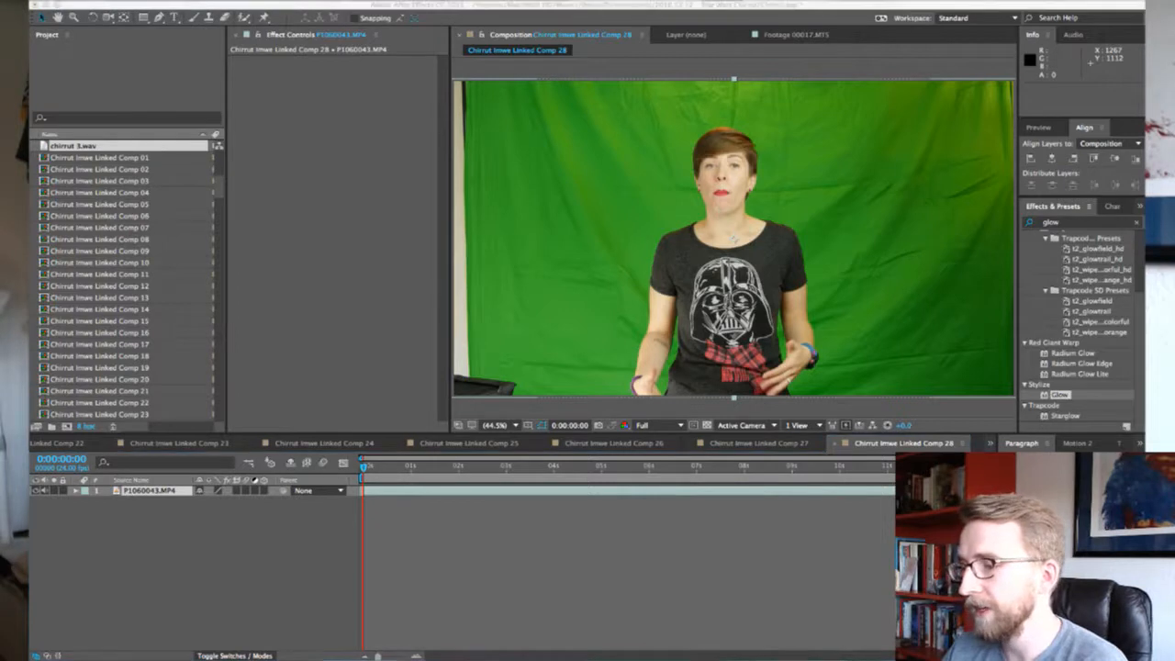
Return to After Effects and copy Selective Color, Selective Color 2 and Keylight from P1060039.MP4 in Linked Comp 27 onto P1060043.MP4 in Linked Comp 28
left_click(464, 660)
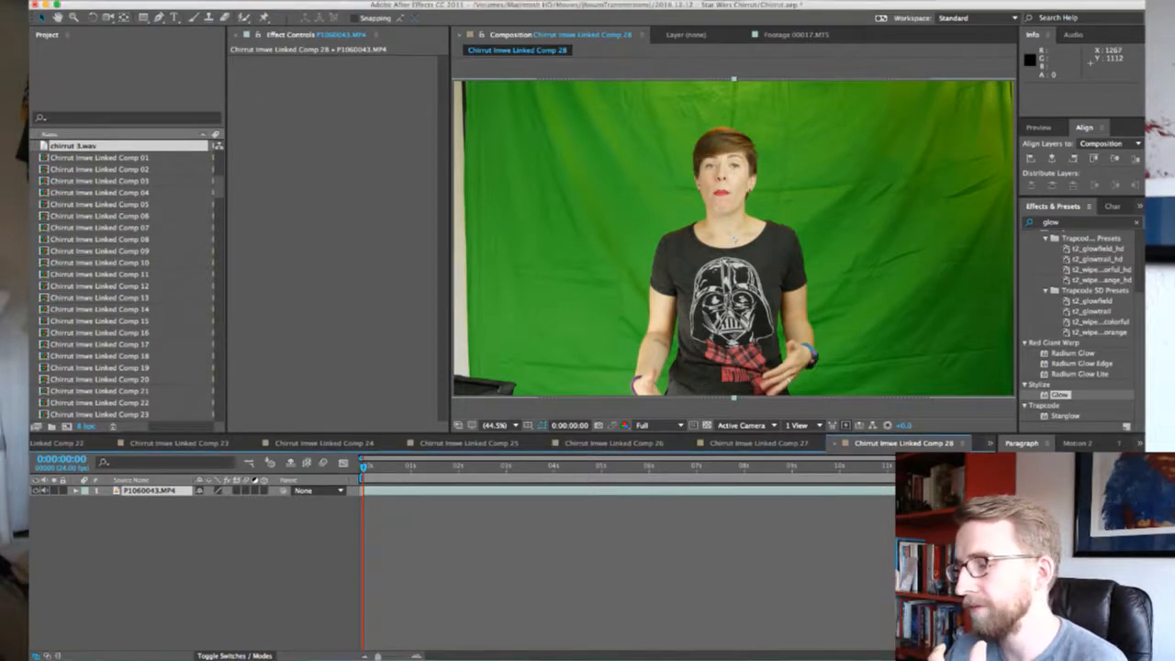
left_click(747, 443)
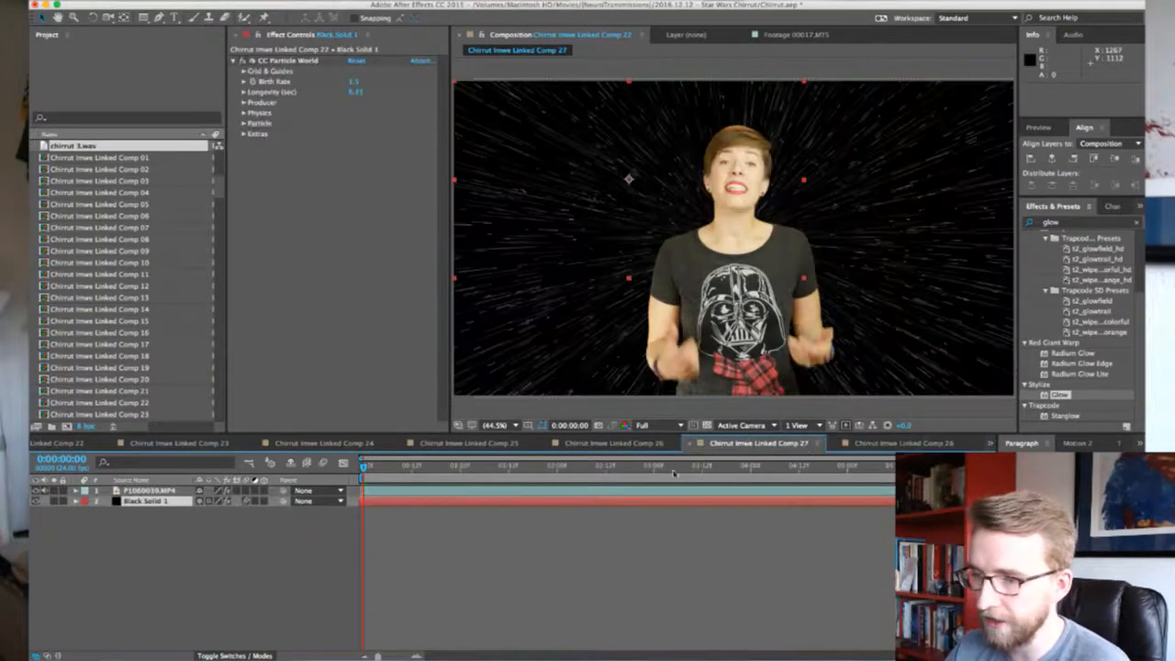
left_click(174, 491)
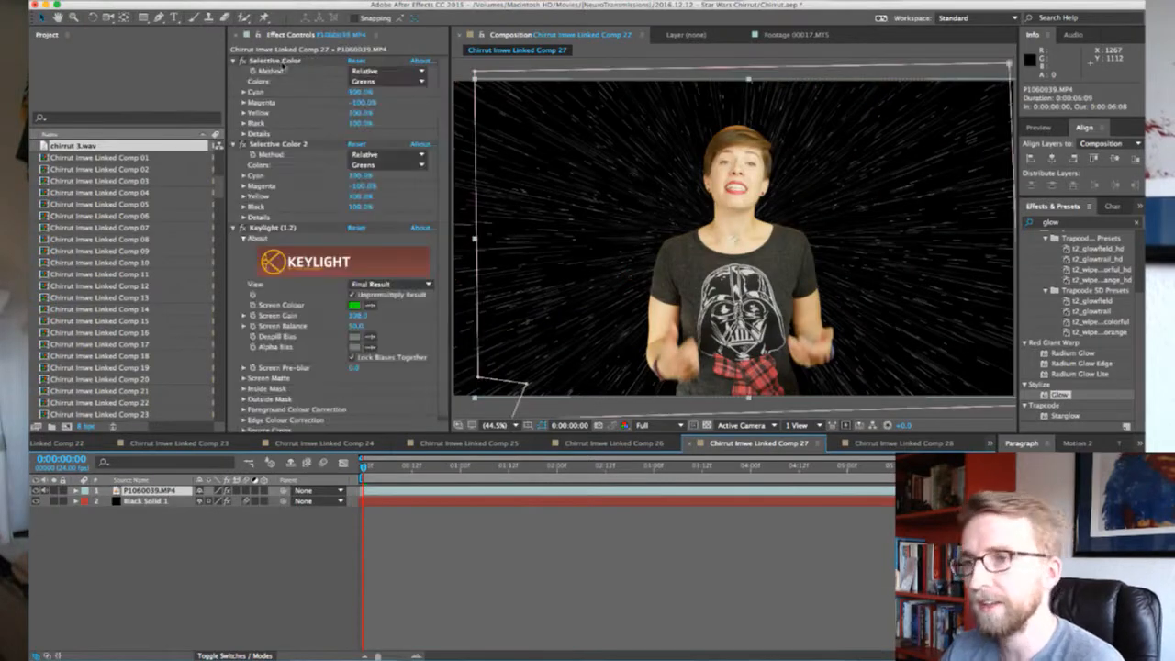
left_click(278, 228, "shift")
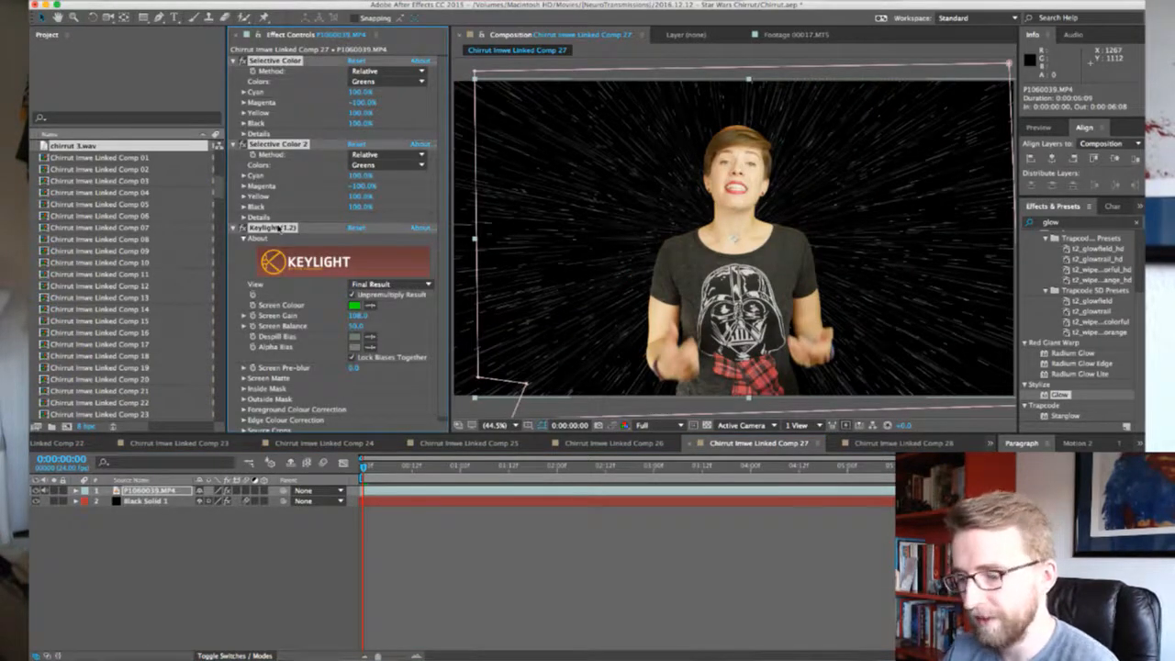
left_click(893, 446)
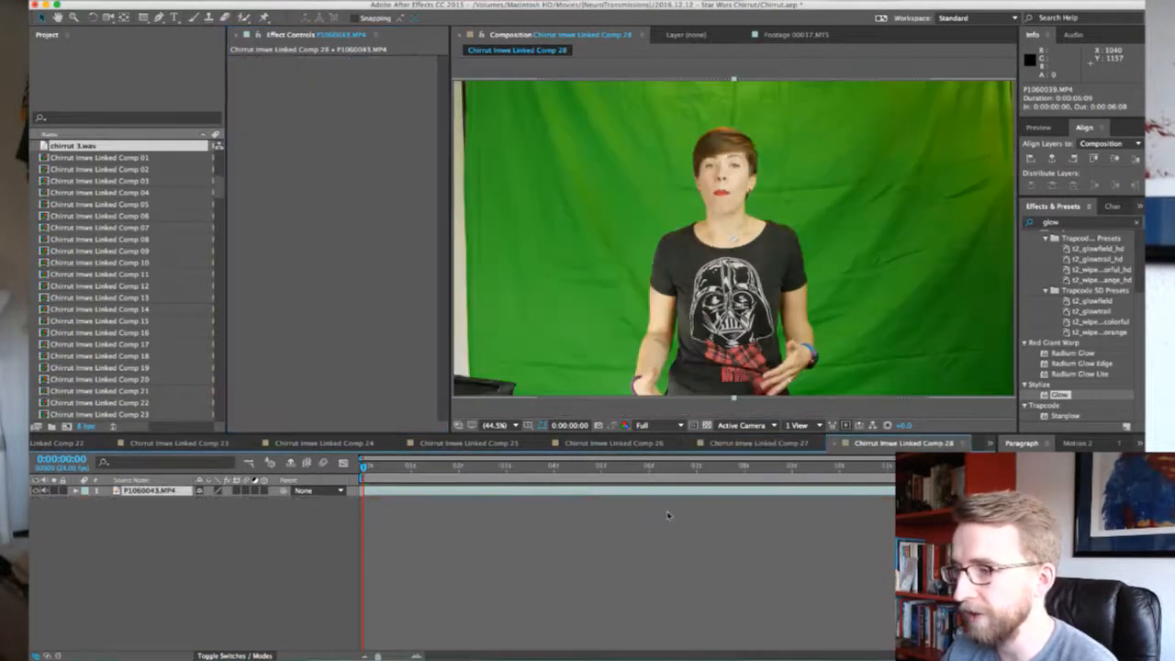
key("super+v")
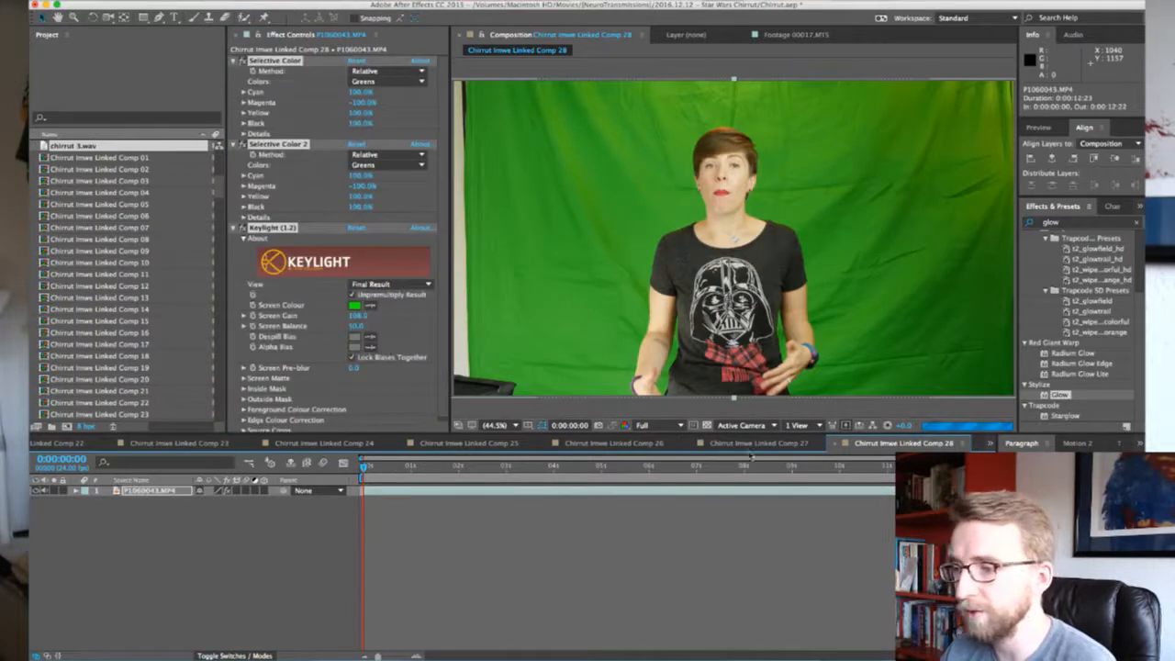
Copy Mask 1 from P1060039.MP4 in Linked Comp 27 onto the P1060043.MP4 layer in Linked Comp 28
left_click(758, 444)
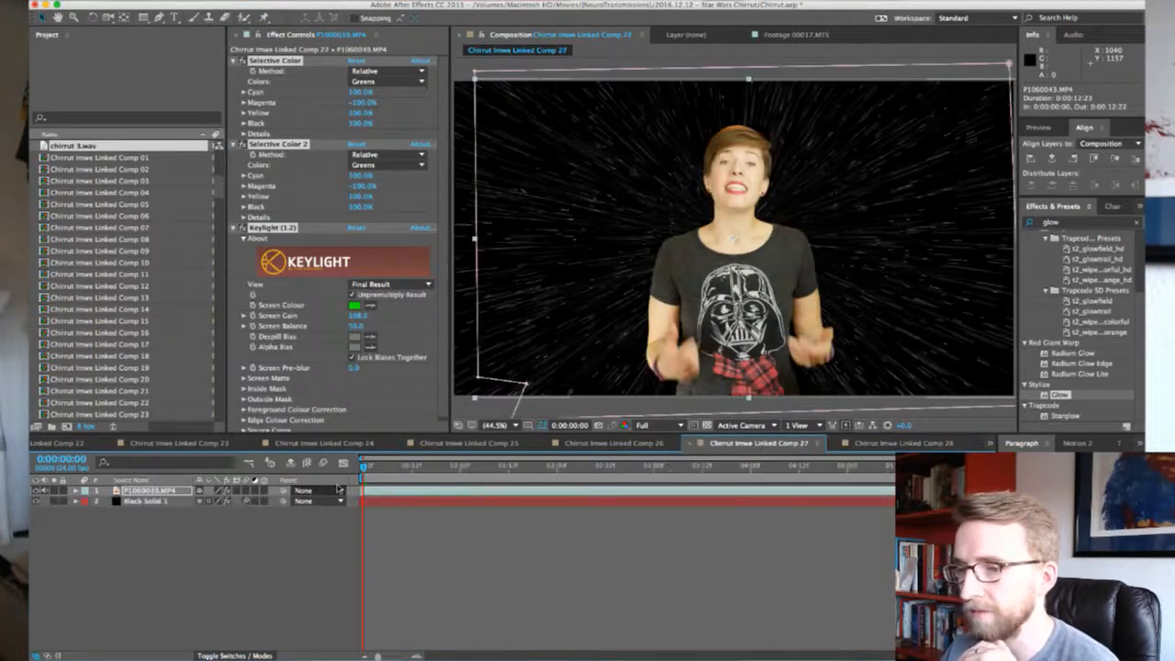
key("m")
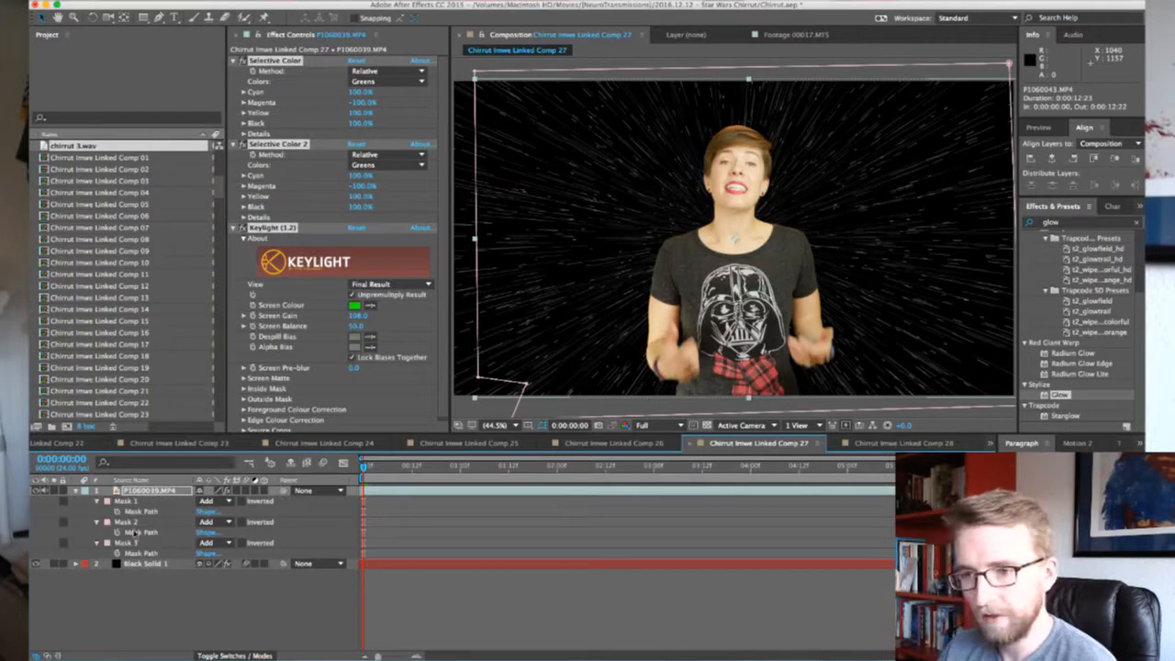
left_click(133, 504)
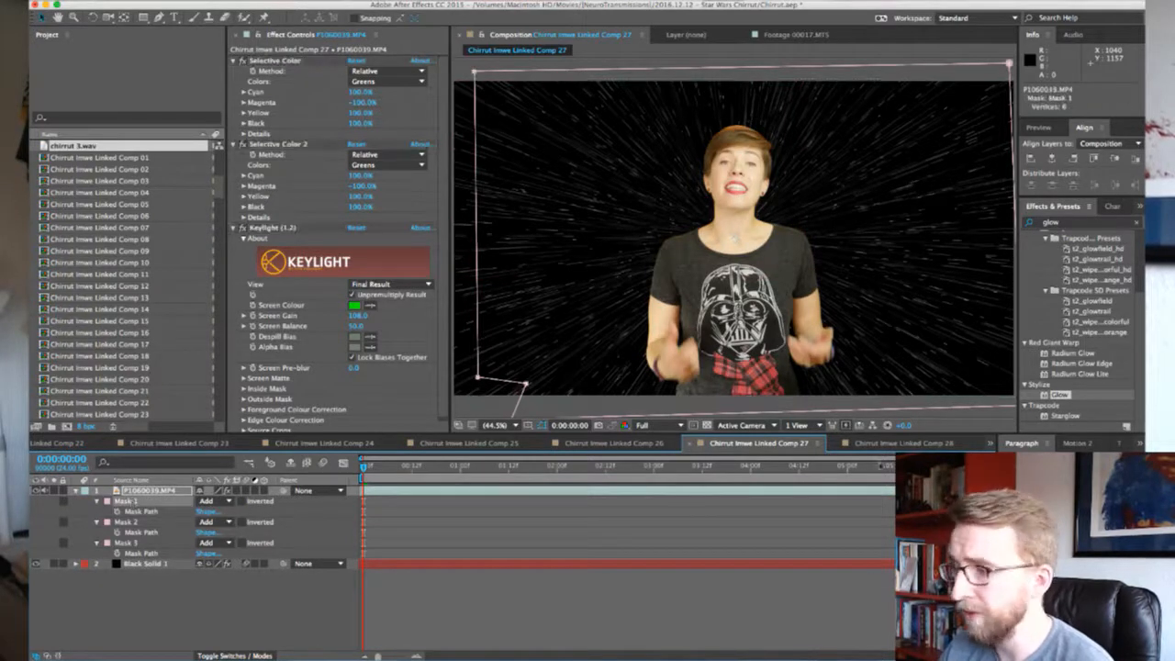
left_click(912, 444)
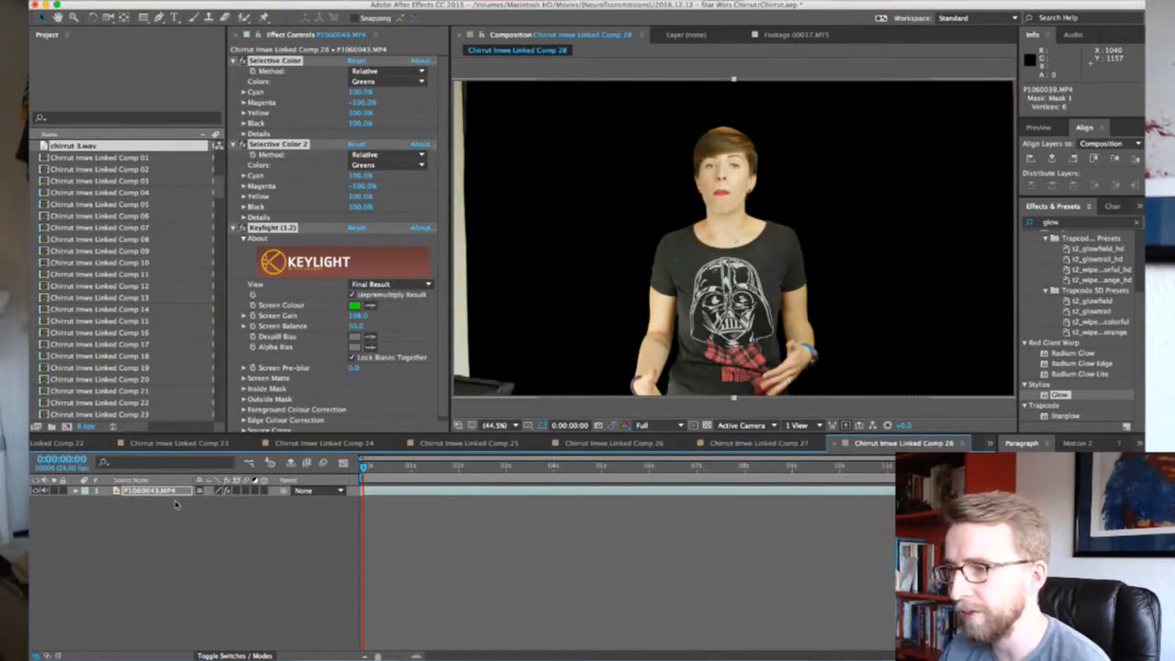
Copy the Black Solid 1 layer from Linked Comp 27 into Linked Comp 28 and place it beneath the P1060043.MP4 footage
key("shift+comma")
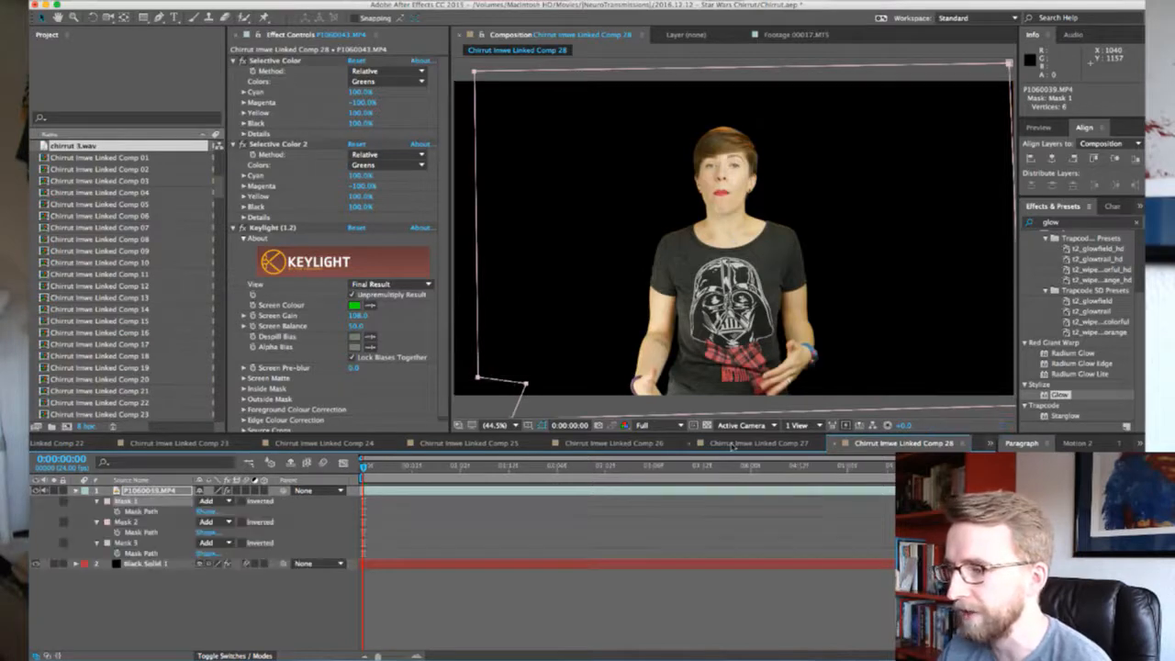
left_click(160, 566)
key("super+c")
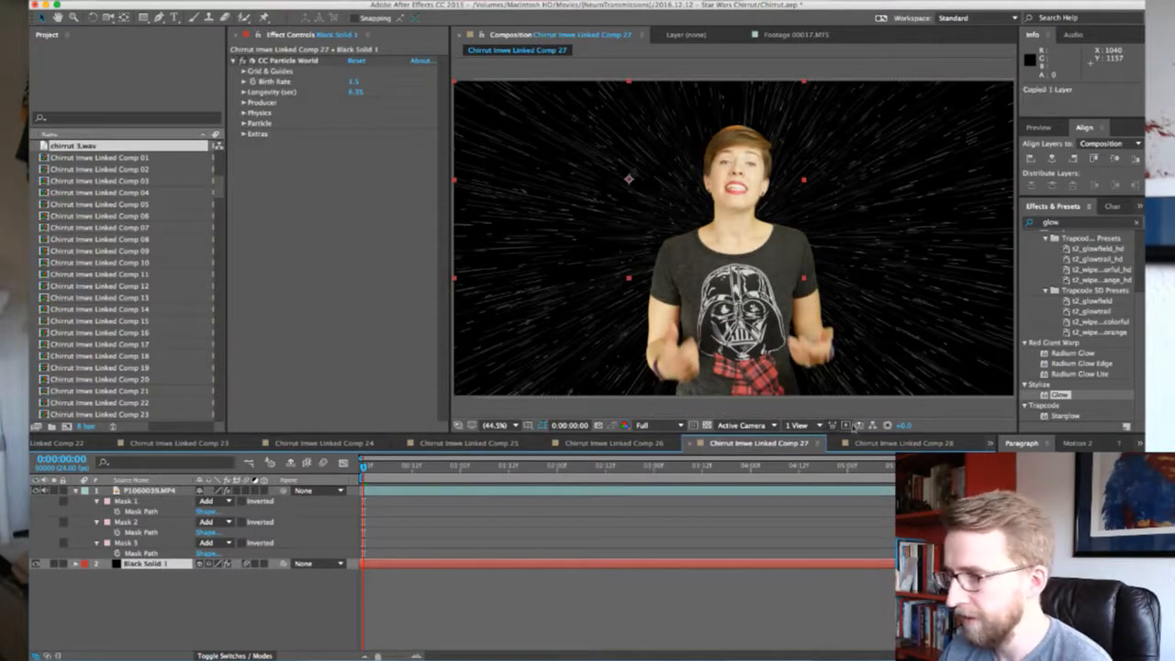
key("shift+period")
key("super+v")
left_click_drag(133, 491, 126, 503)
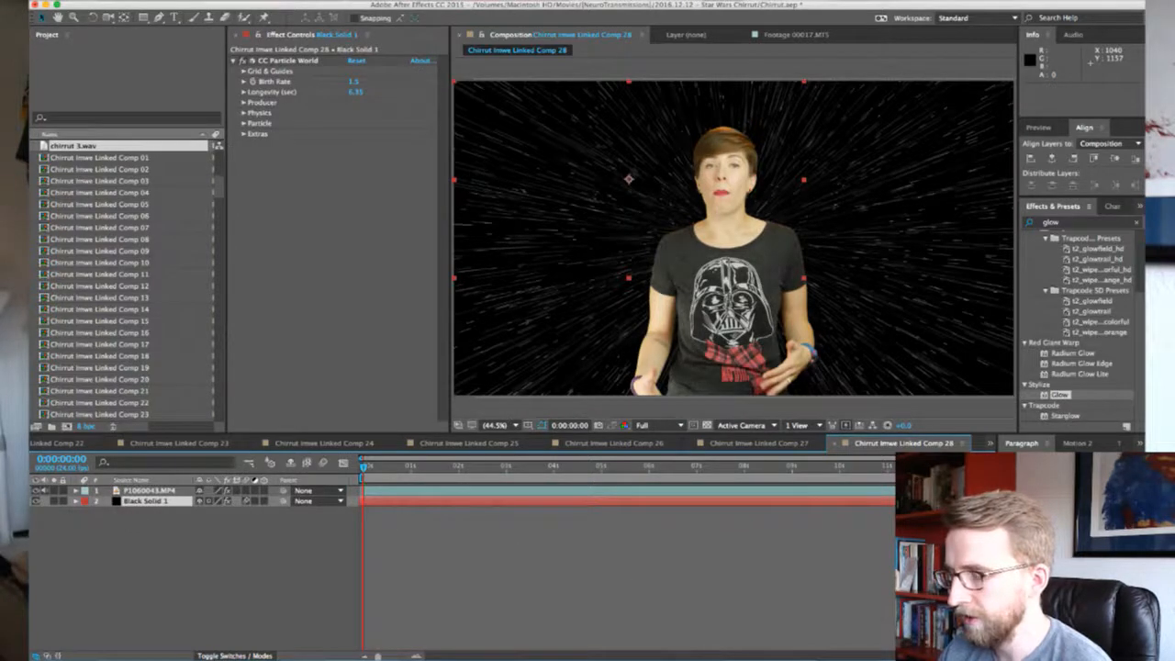
Switch between After Effects and the other open application, and save the project
key("super+Tab")
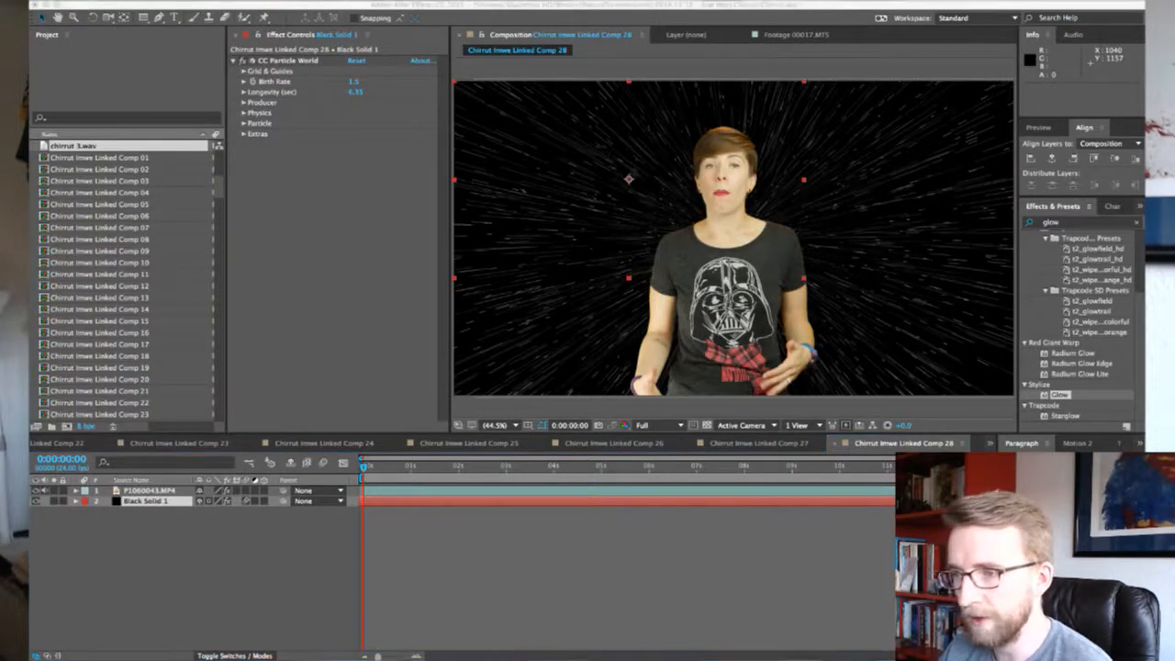
key("super+Tab")
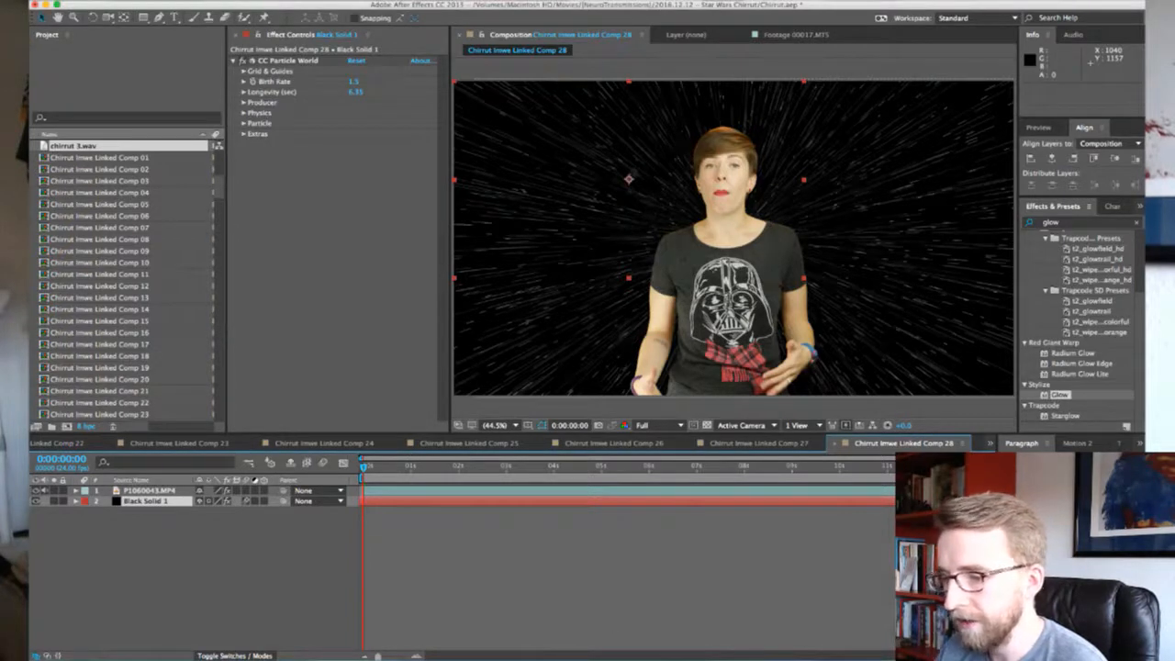
key("super+Tab")
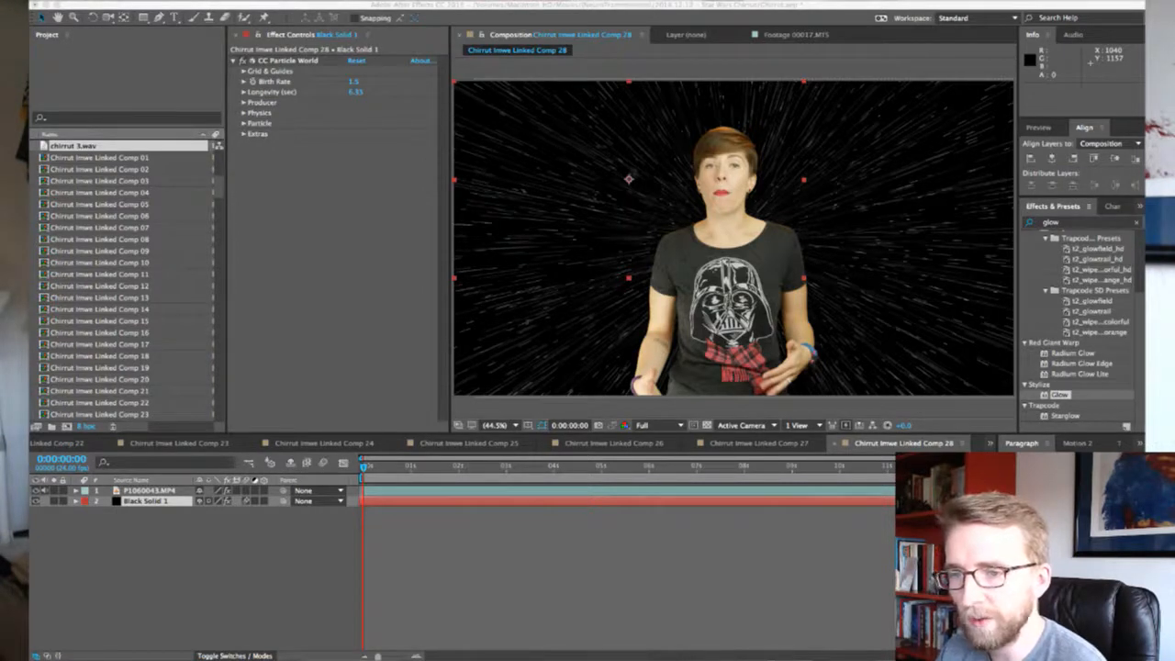
key("super+Tab")
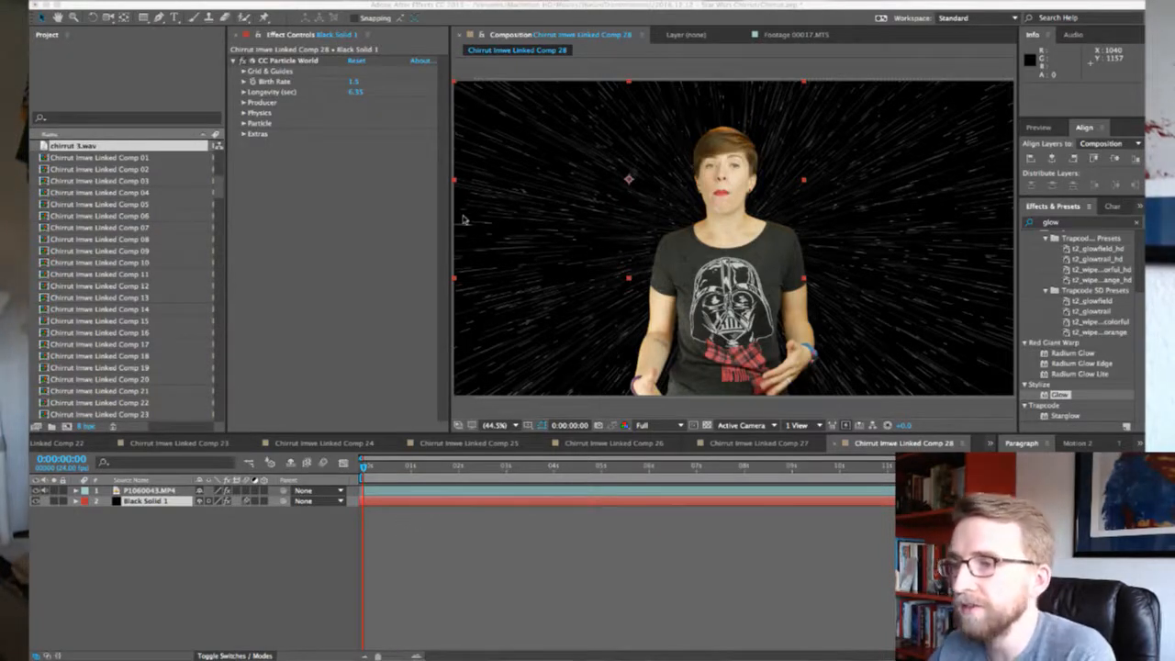
key("super+s")
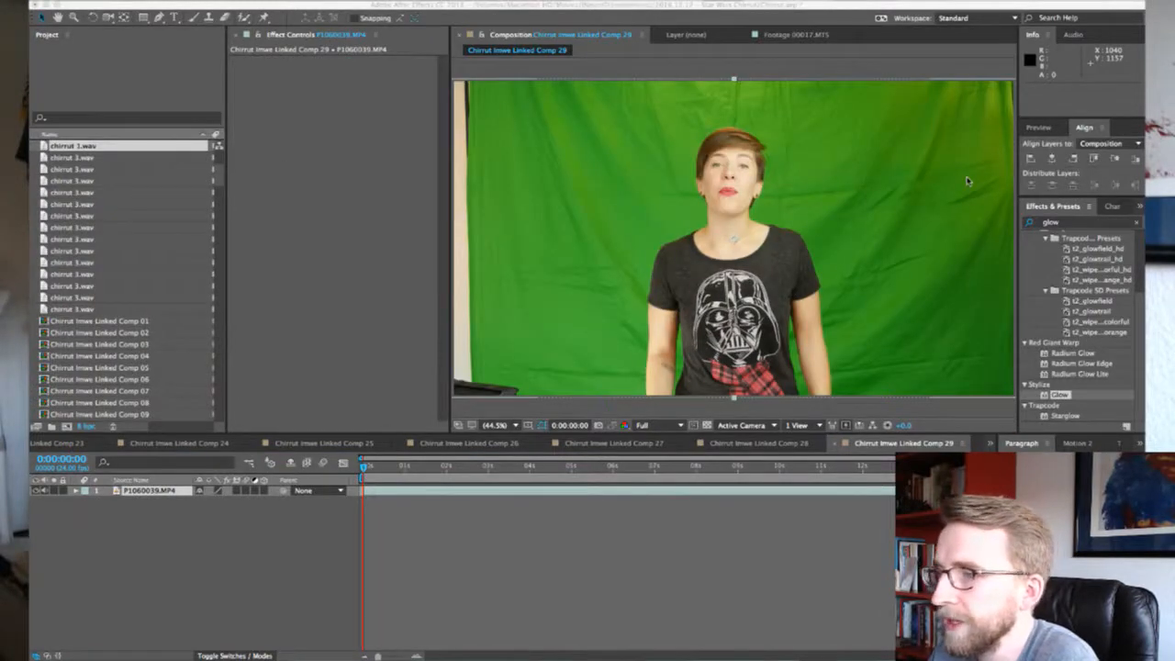
Copy Selective Color, Selective Color 2, Keylight and Mask 1 from P1060043.MP4 in Linked Comp 28 onto P1060039.MP4 in Linked Comp 29
left_click(767, 444)
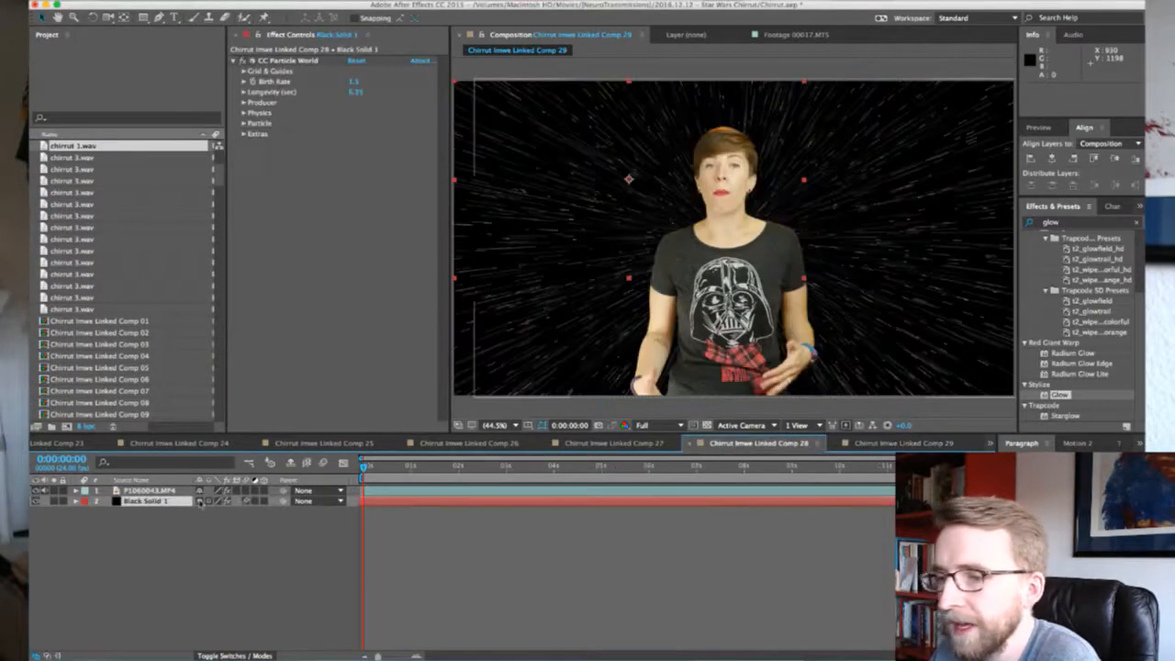
left_click(127, 494)
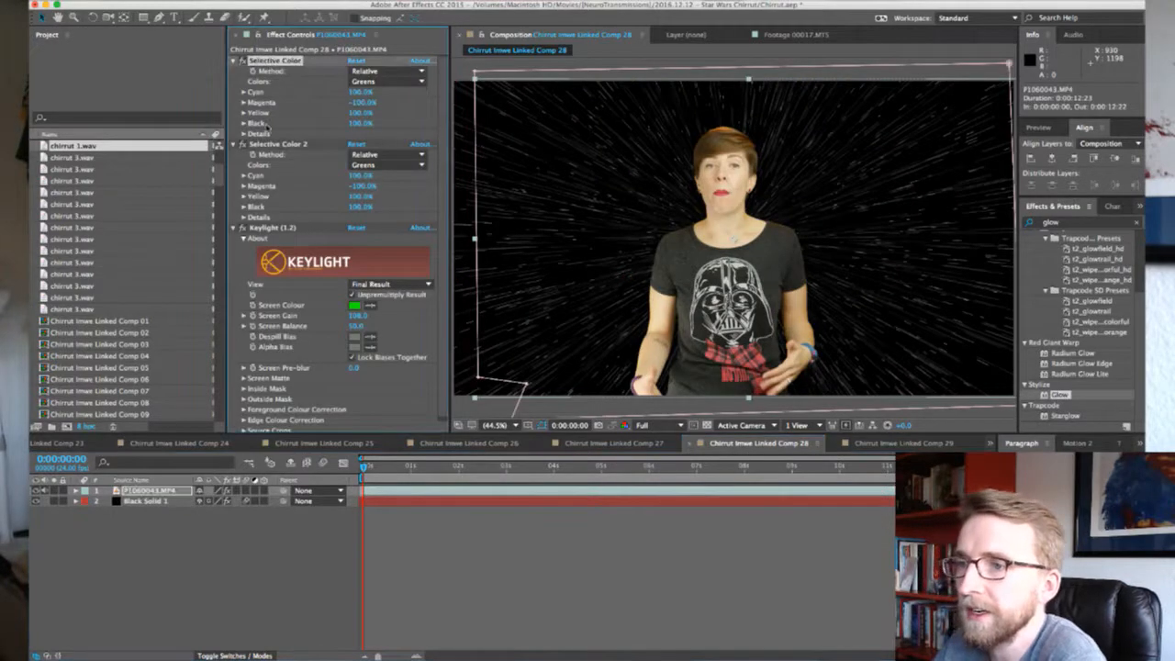
left_click(262, 228, "shift")
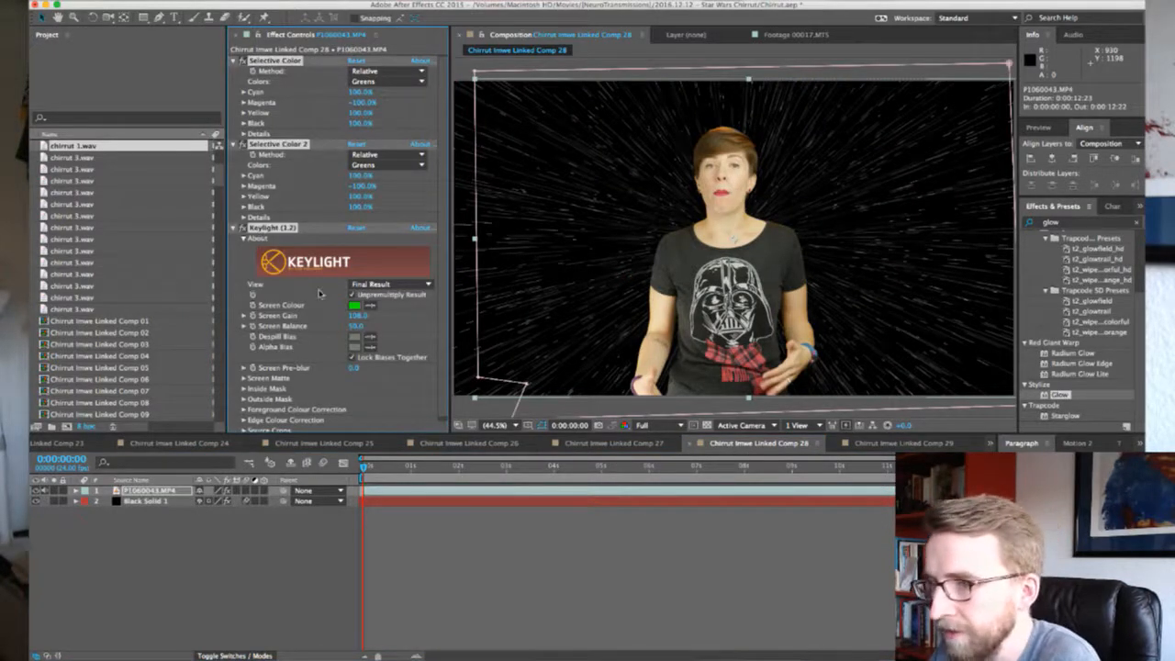
left_click(904, 443)
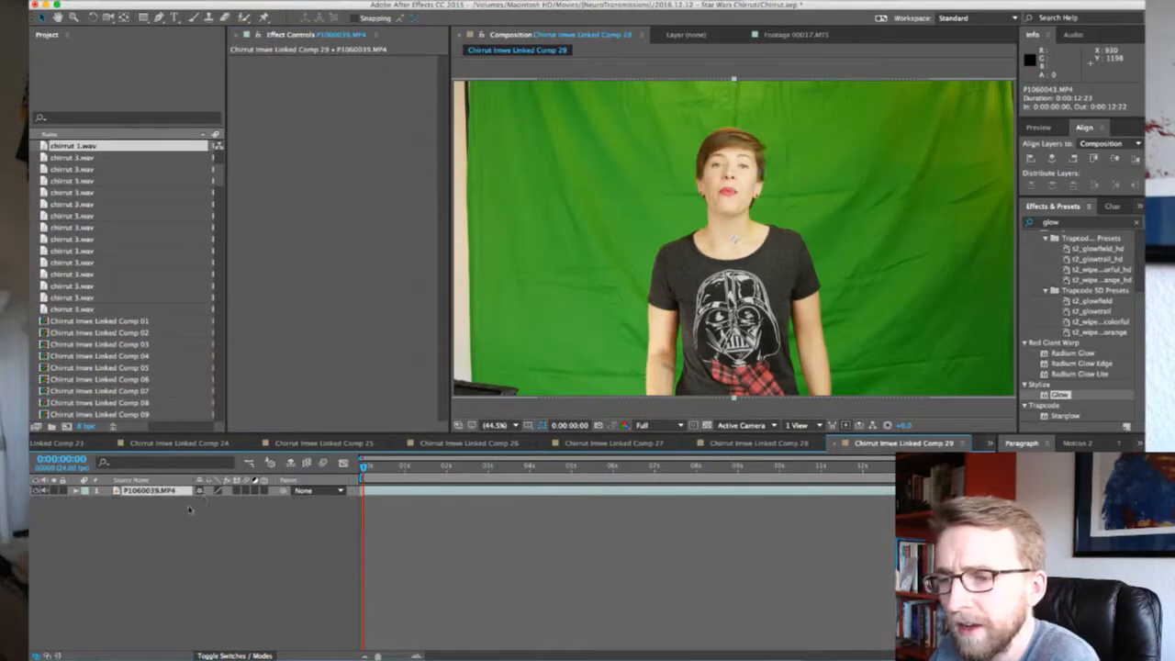
key("super+v")
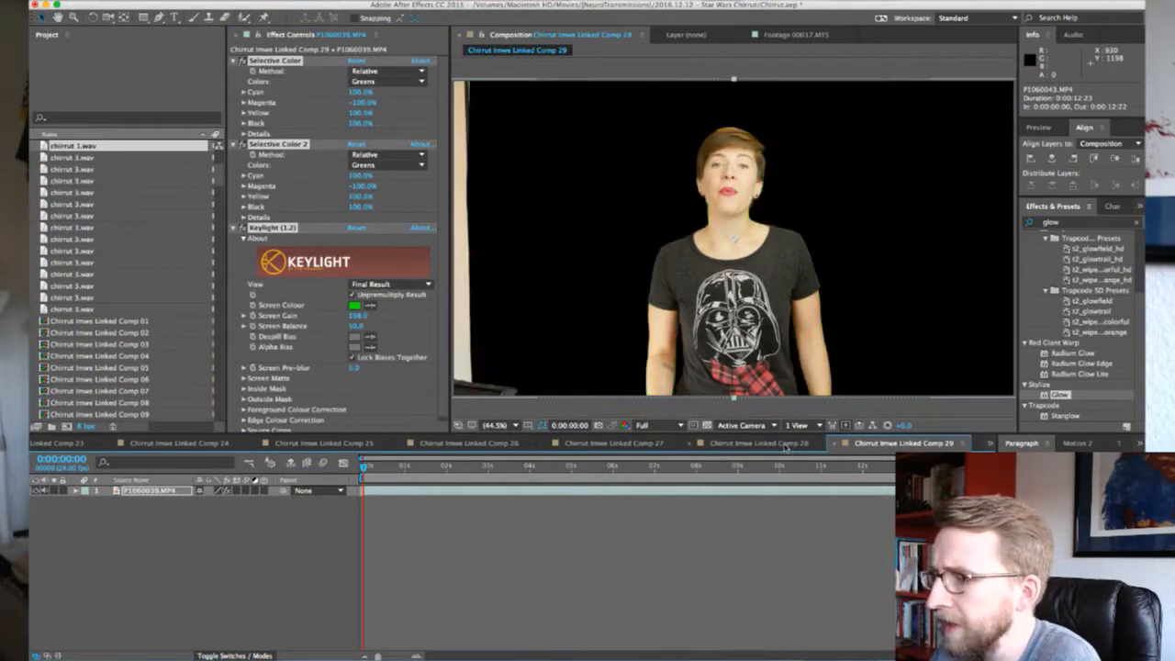
left_click(785, 447)
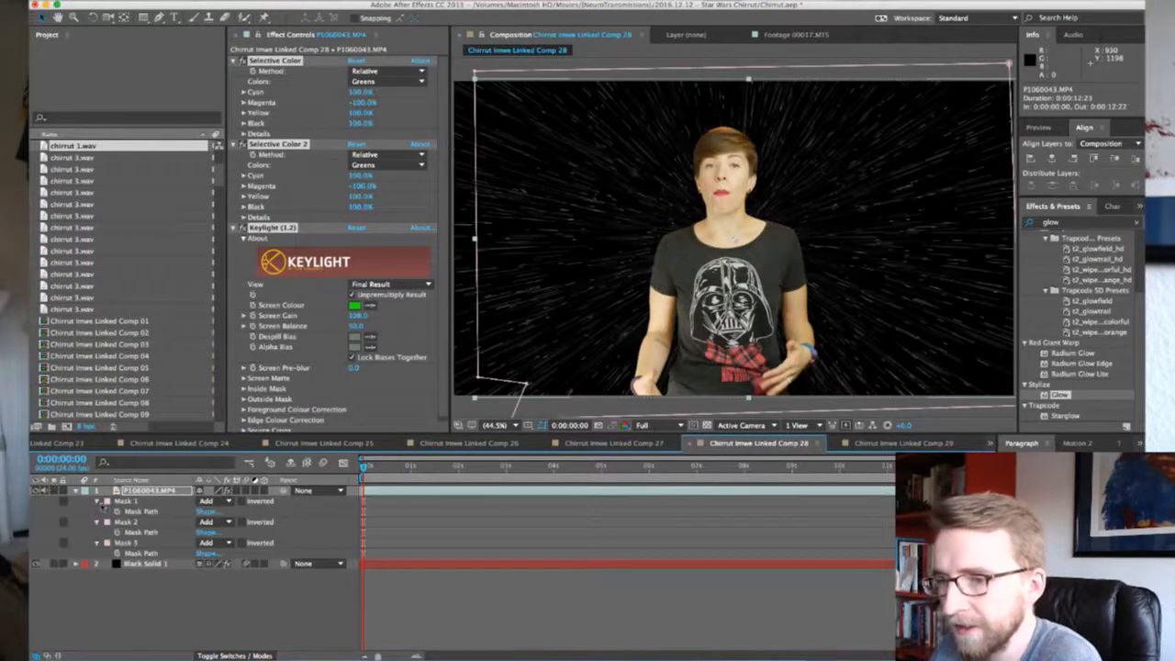
left_click(125, 503)
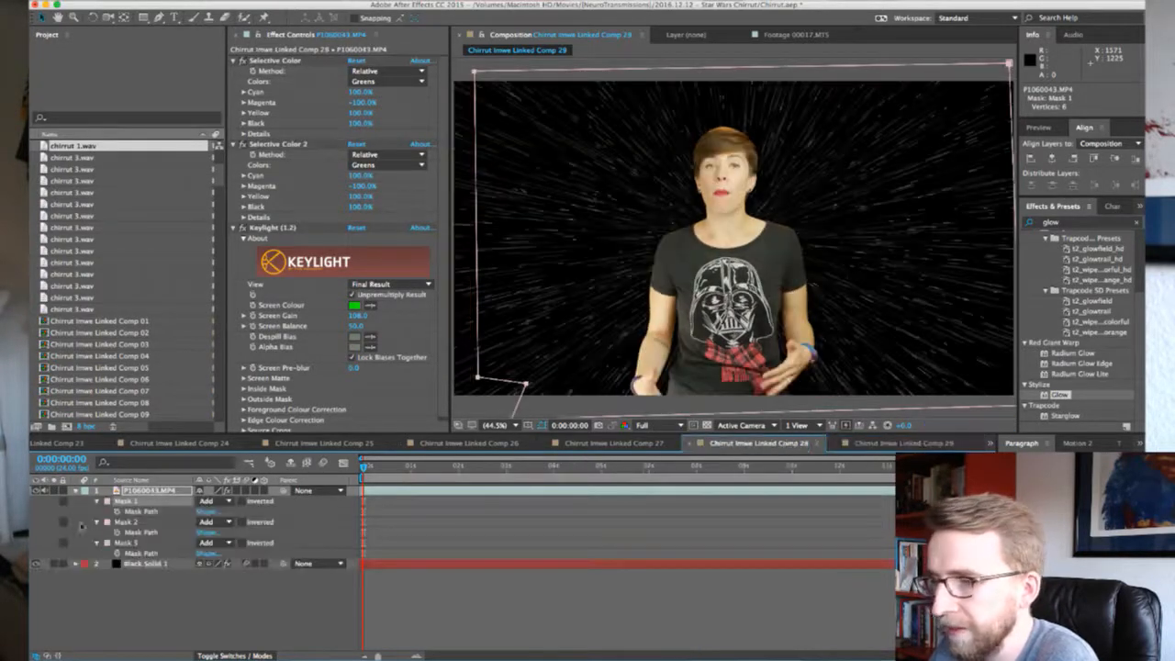
Copy the Black Solid 1 layer from Linked Comp 28 into Linked Comp 29 beneath the footage, and save the project
left_click(145, 564)
key("ctrl+c")
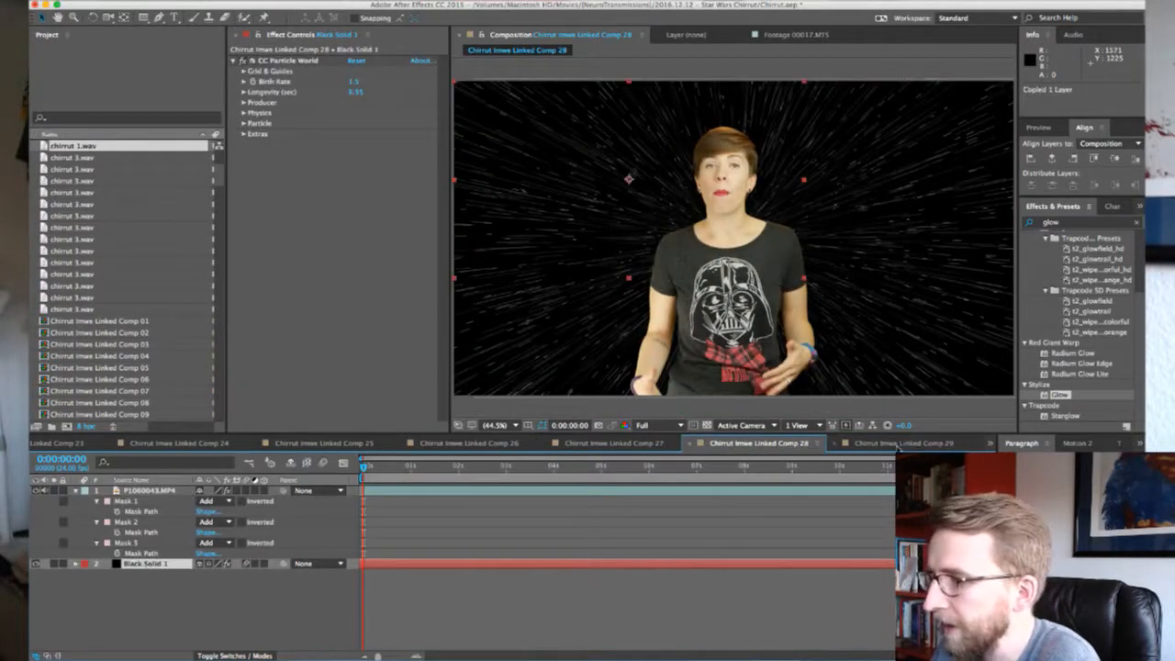
left_click(899, 444)
key("ctrl+v")
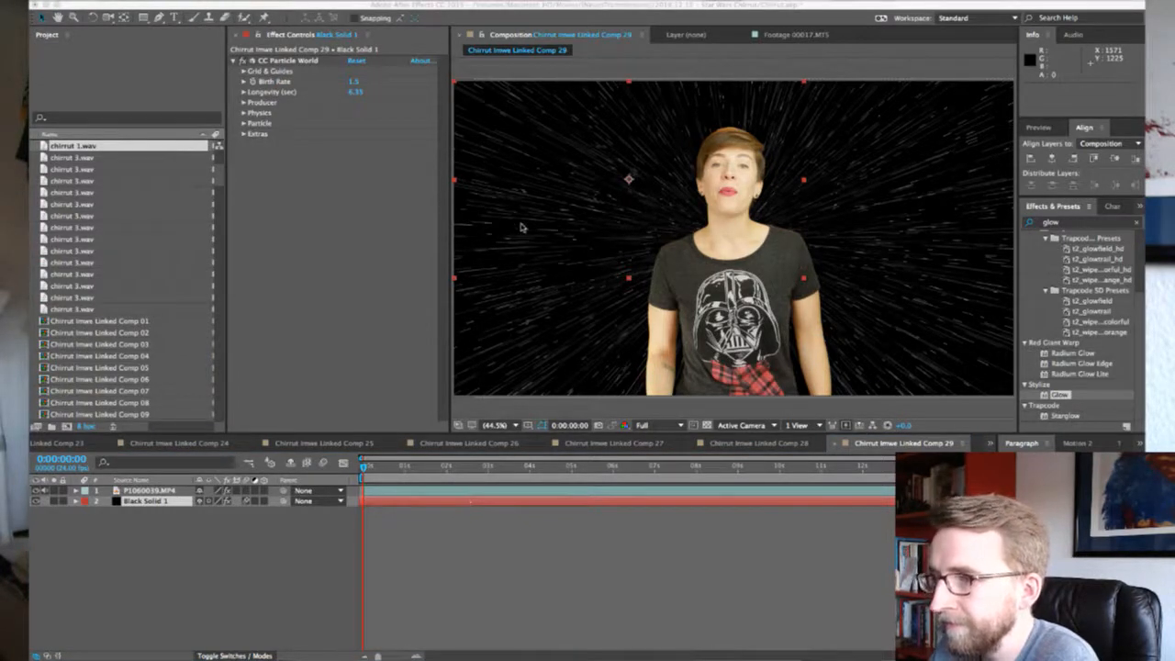
key("cmd+s")
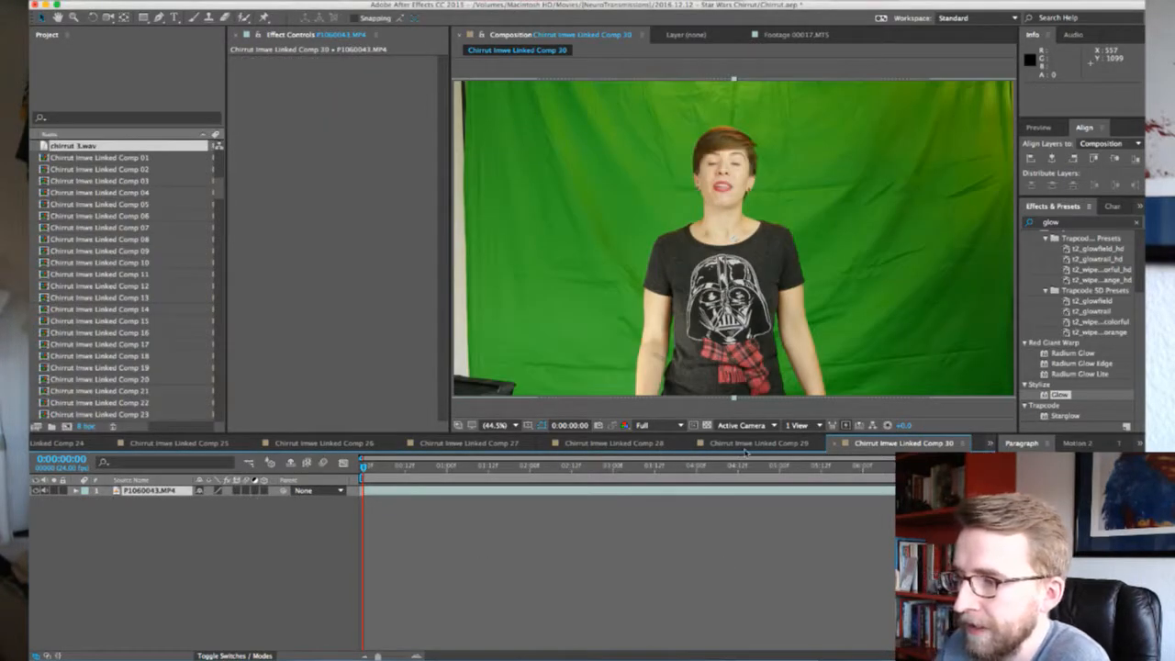
Copy Selective Color, Selective Color 2 and Keylight from P1060039.MP4 in Linked Comp 29 onto P1060043.MP4 in Linked Comp 30
left_click(771, 443)
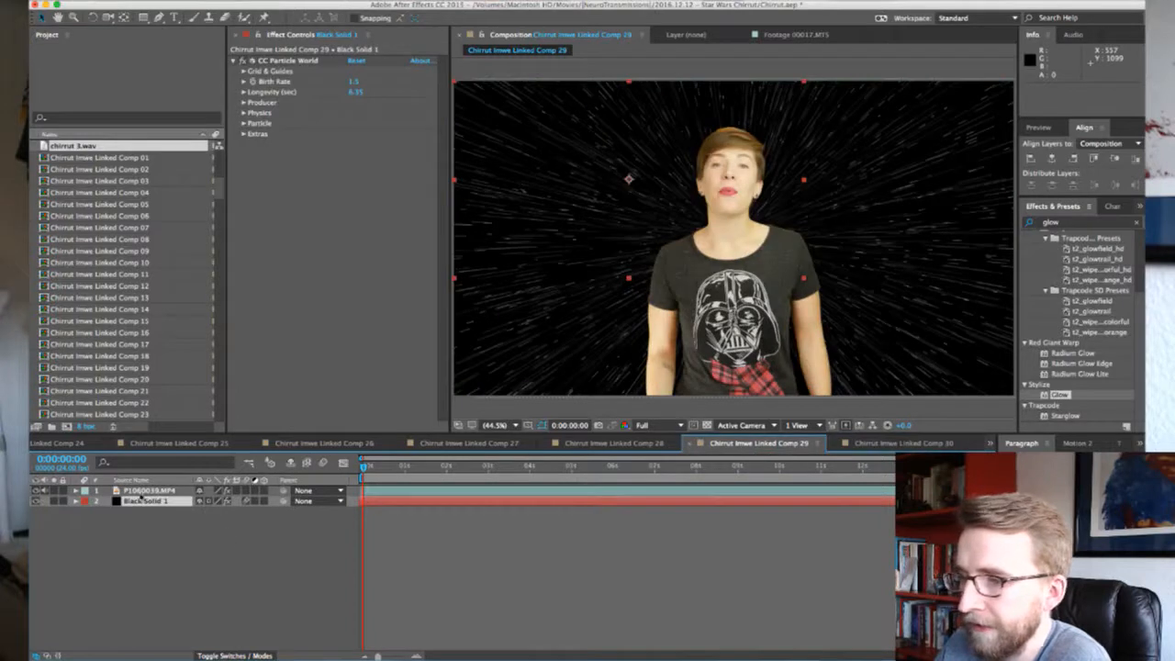
left_click(142, 490)
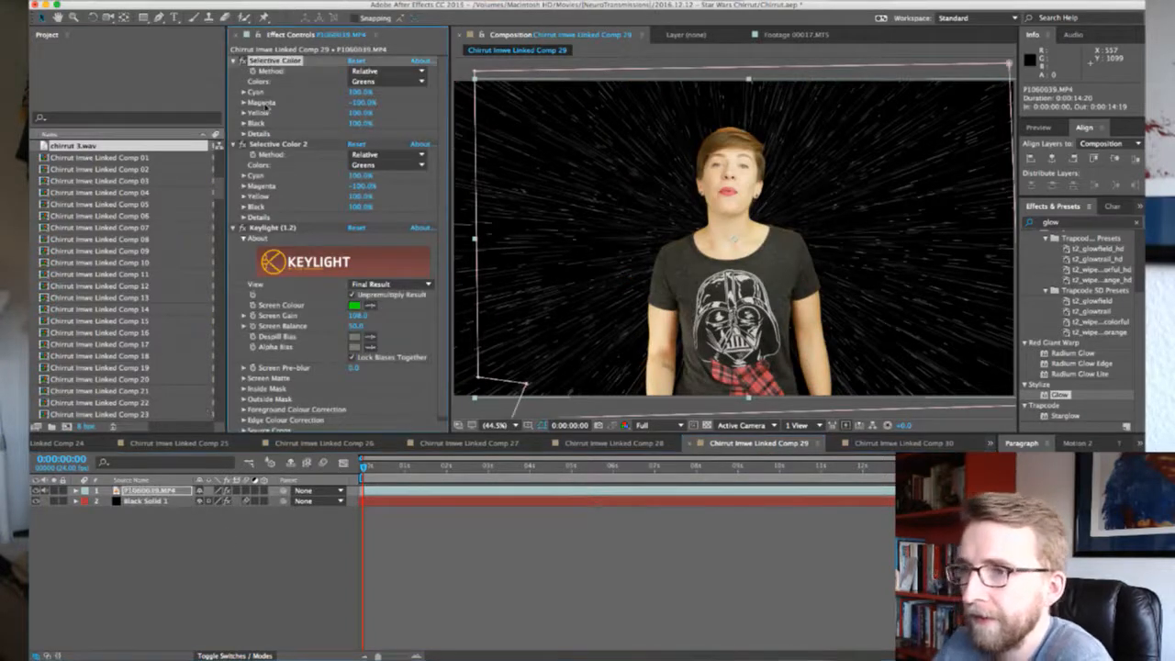
left_click(264, 228, "shift")
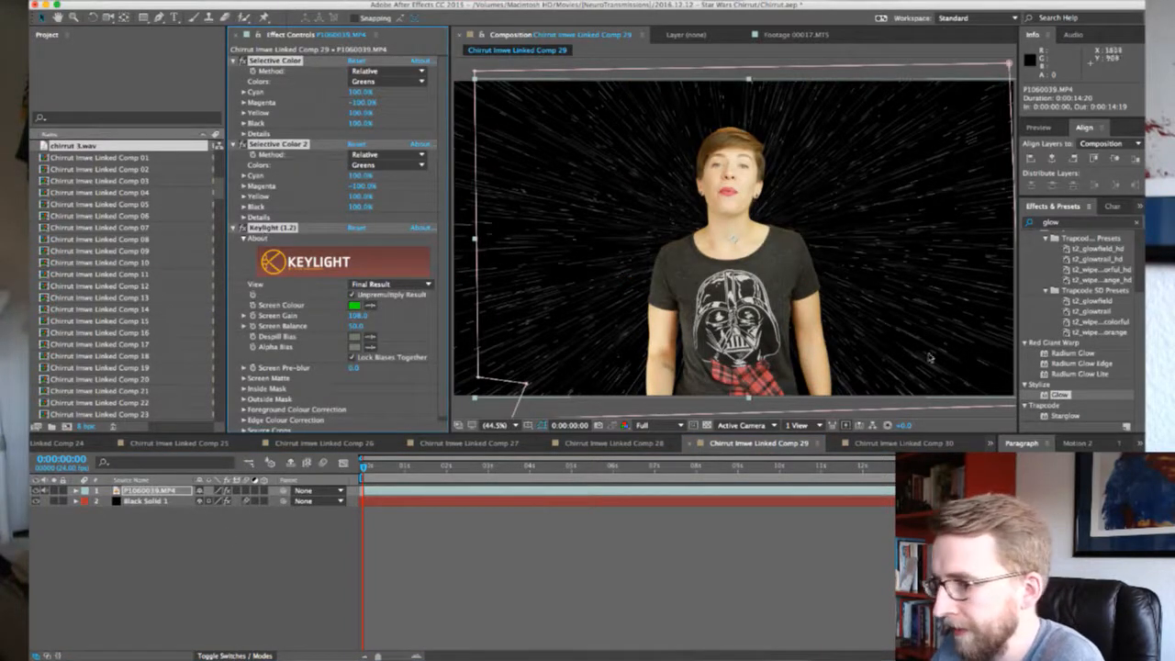
left_click(902, 443)
key("ctrl+v")
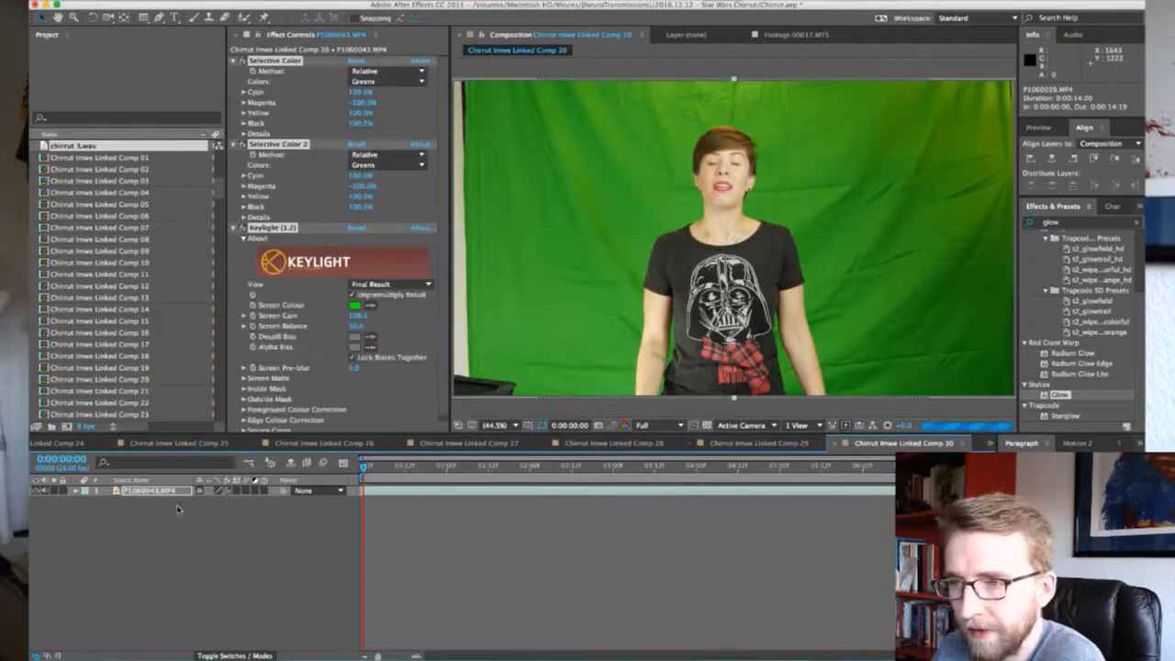
Copy Mask 1 from P1060039.MP4 in Linked Comp 29 onto the P1060043.MP4 layer in Linked Comp 30
left_click(711, 442)
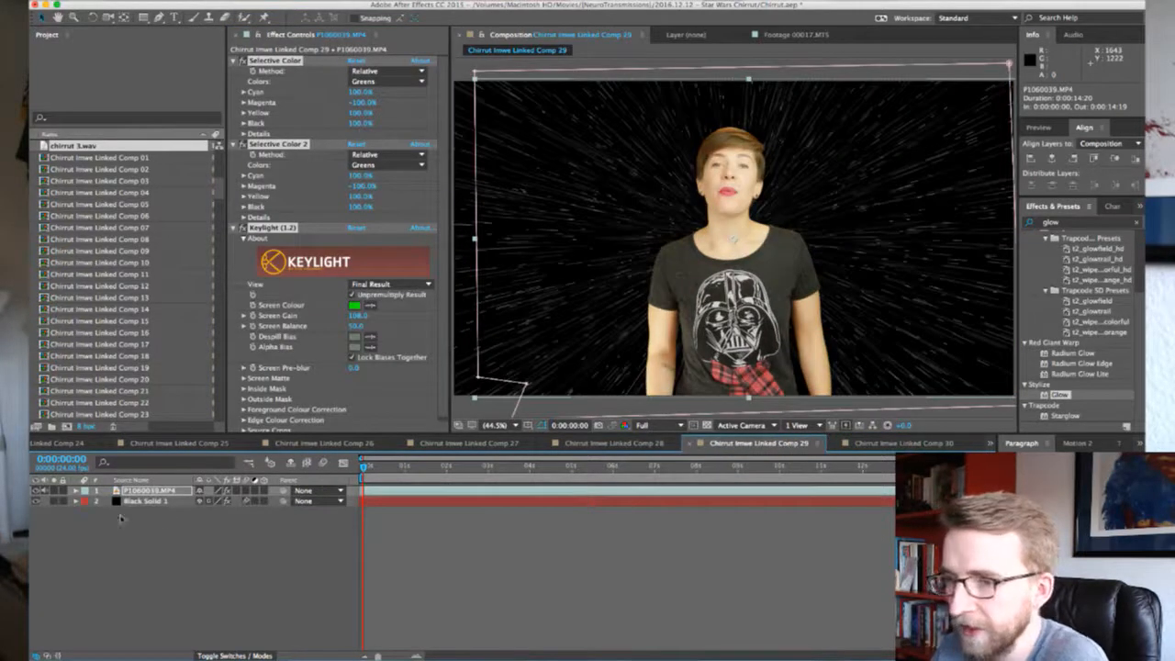
key("m")
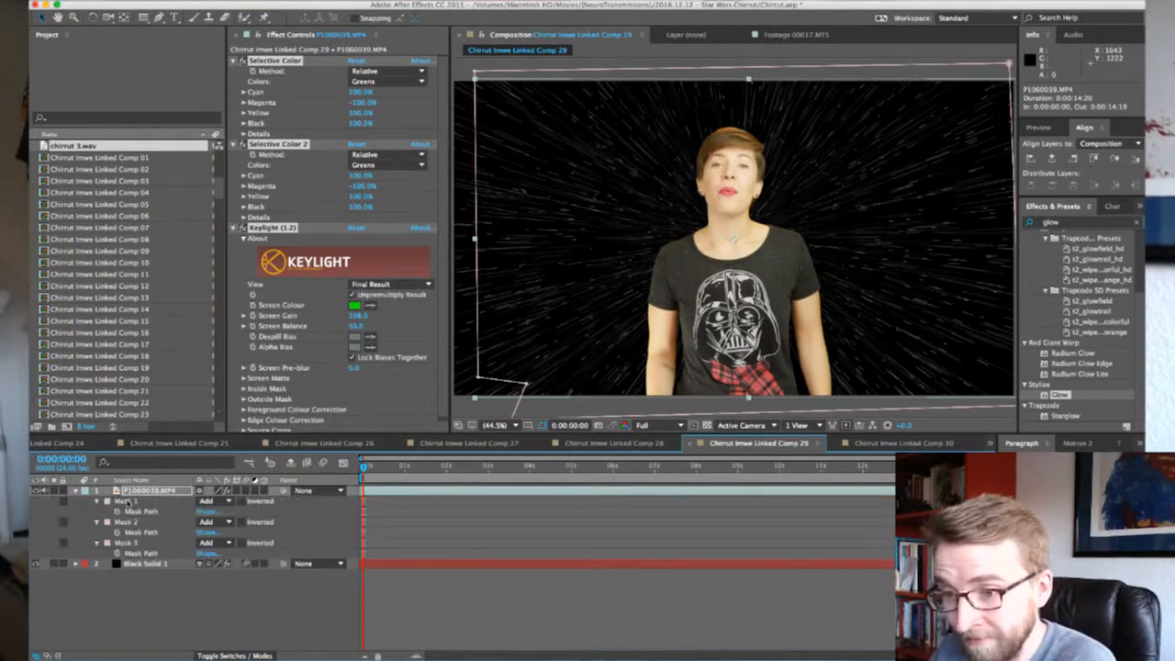
left_click(128, 502)
left_click(904, 442)
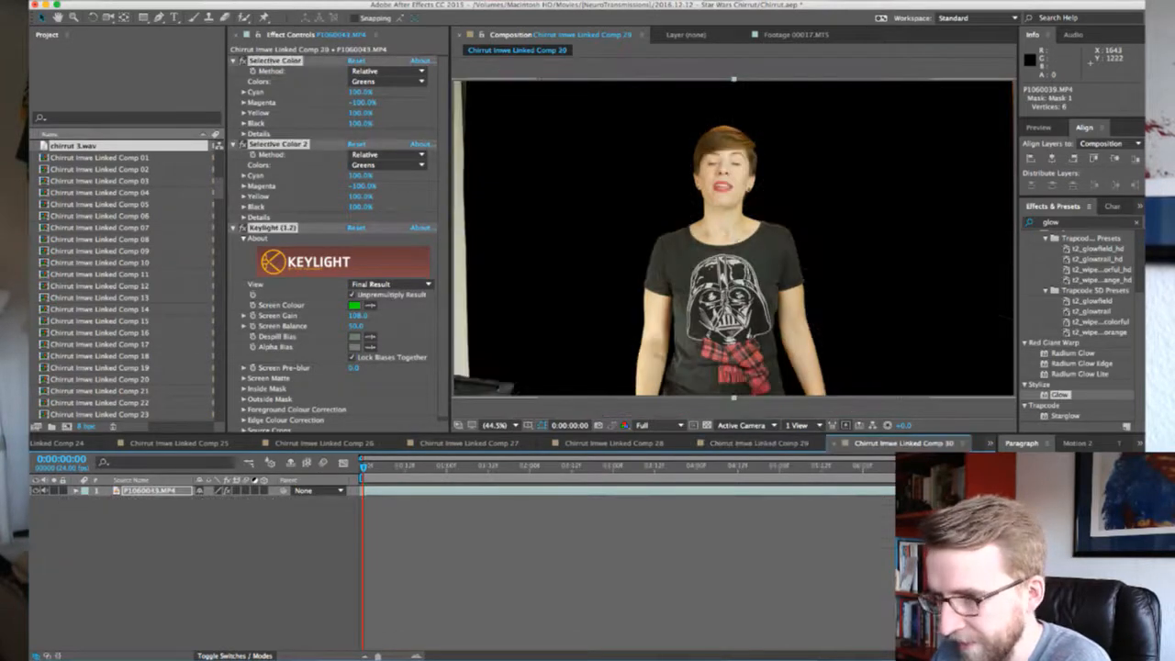
Copy the Black Solid 1 layer from Linked Comp 29 into Linked Comp 30 and place it beneath the P1060043.MP4 footage
left_click(773, 444)
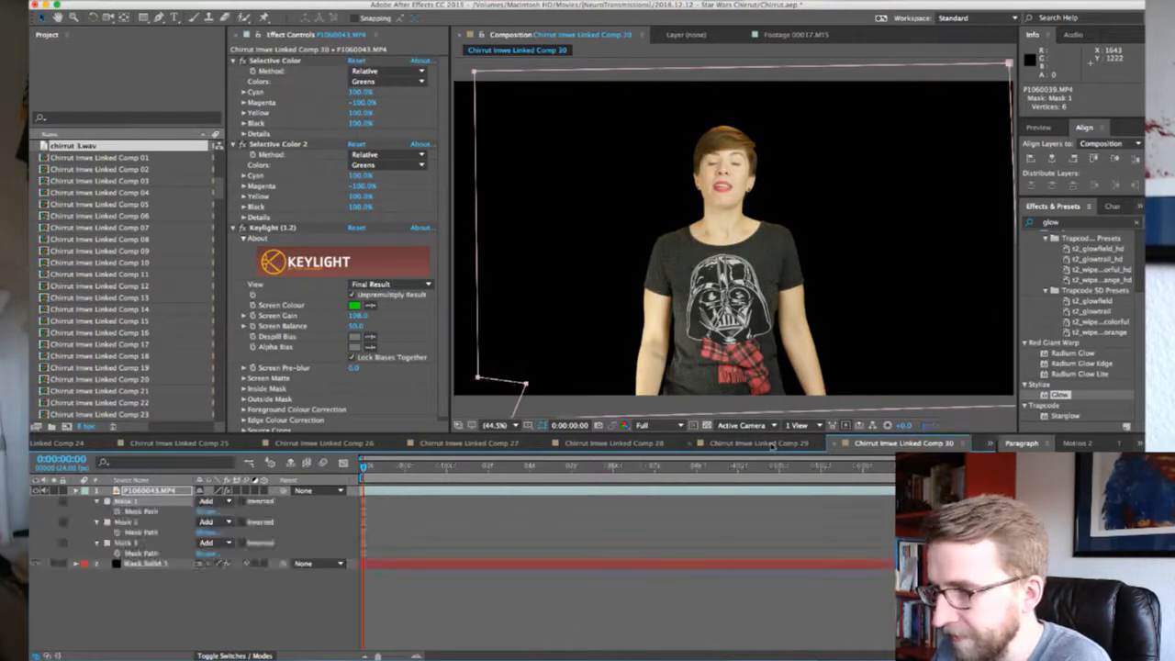
left_click(156, 564)
key("ctrl+c")
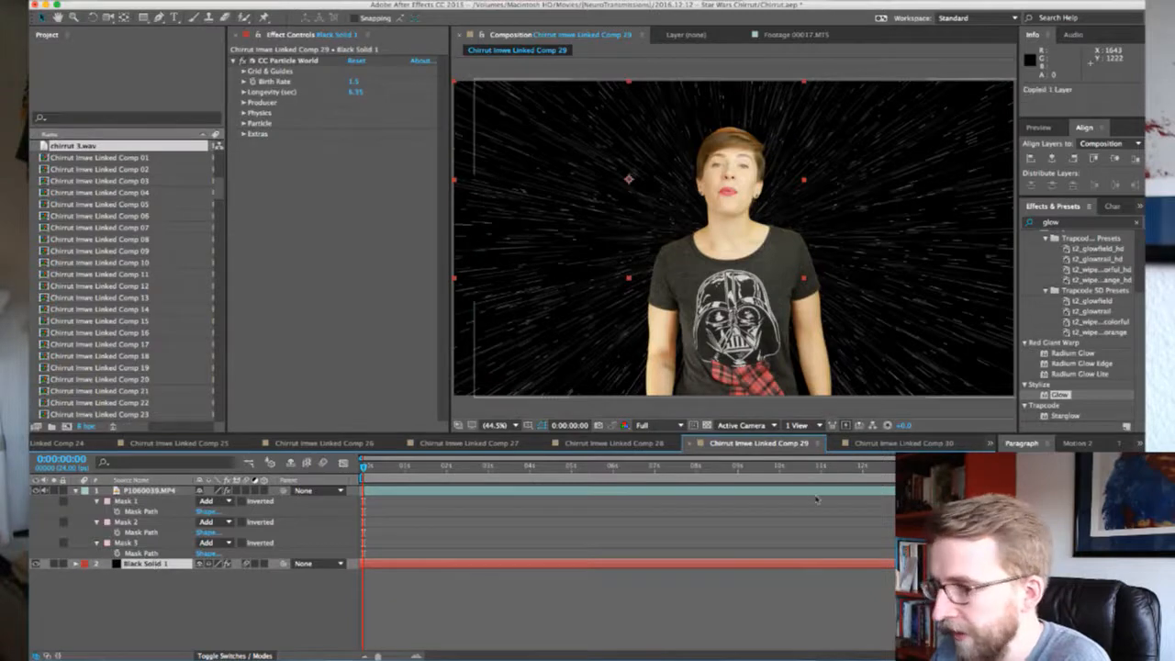
left_click(871, 445)
key("ctrl+v")
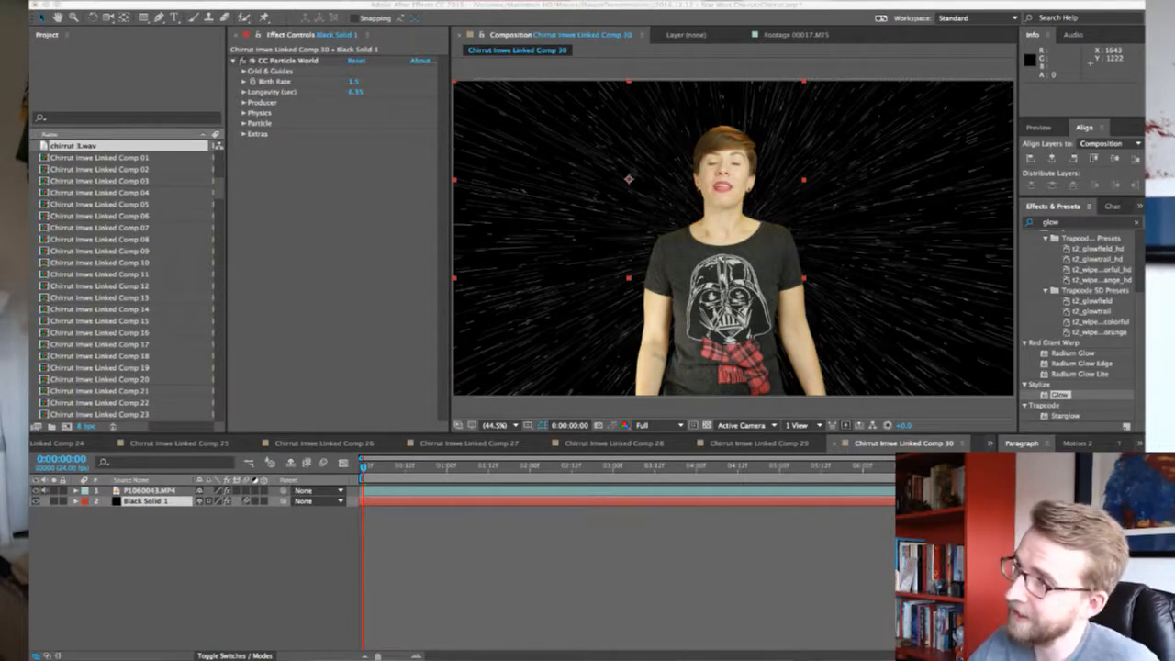
key("super+Tab")
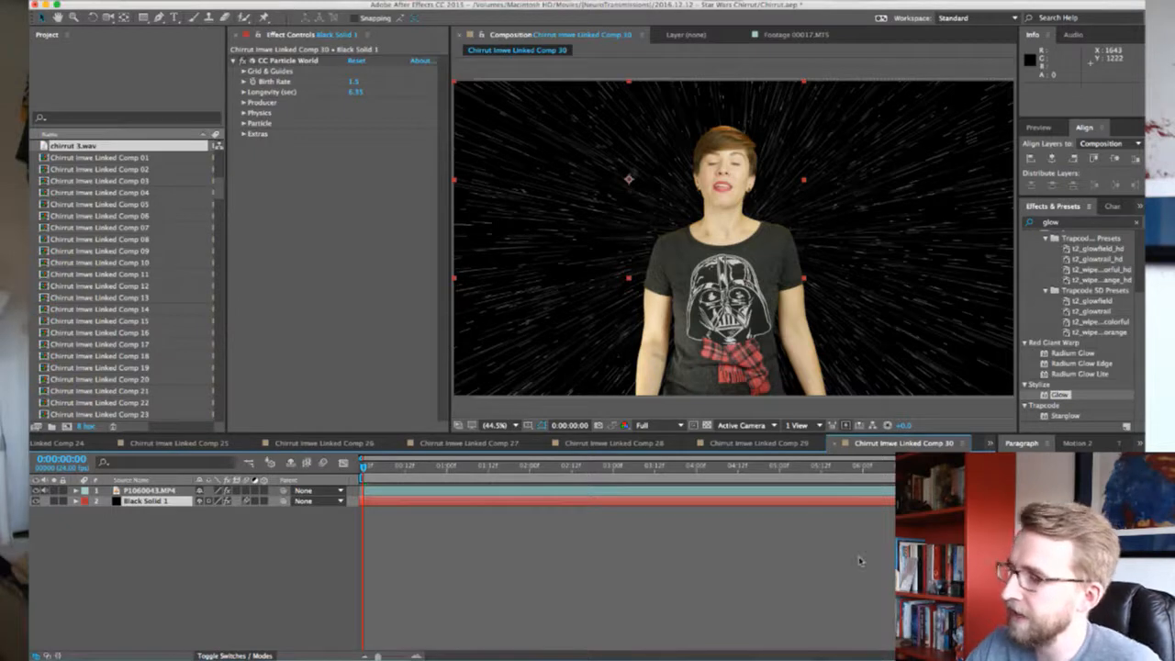
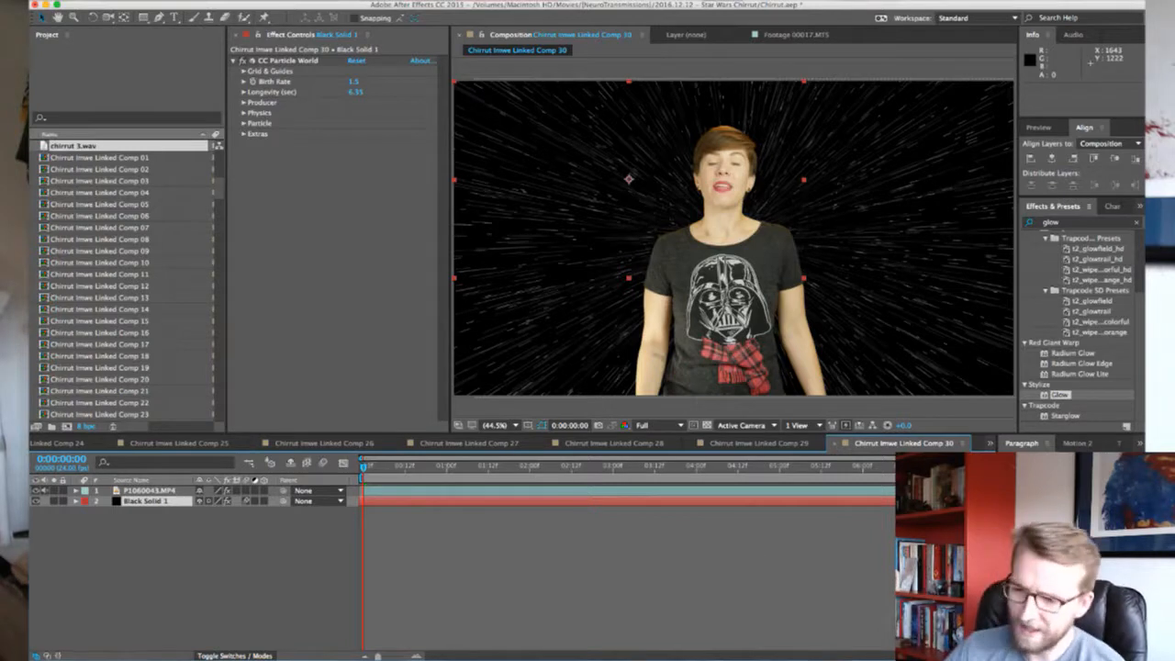
key("super+Tab")
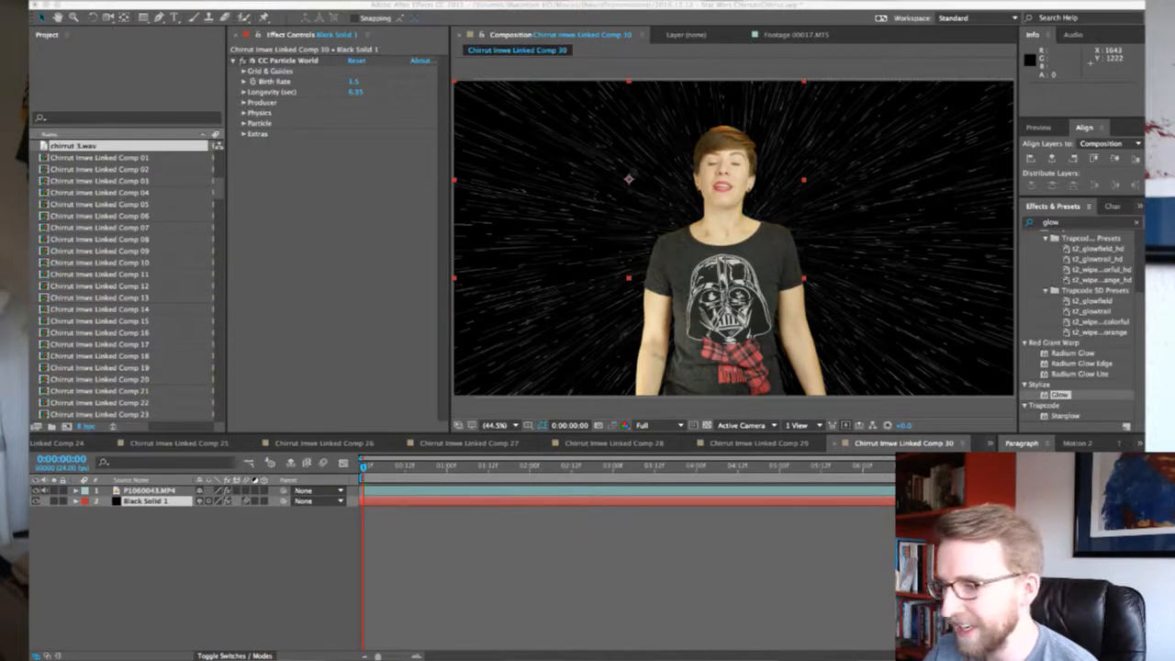
Save the project and bring in Chirrut Imwe Linked Comp 31 containing the next P1060043.MP4 clip
key("super+Tab")
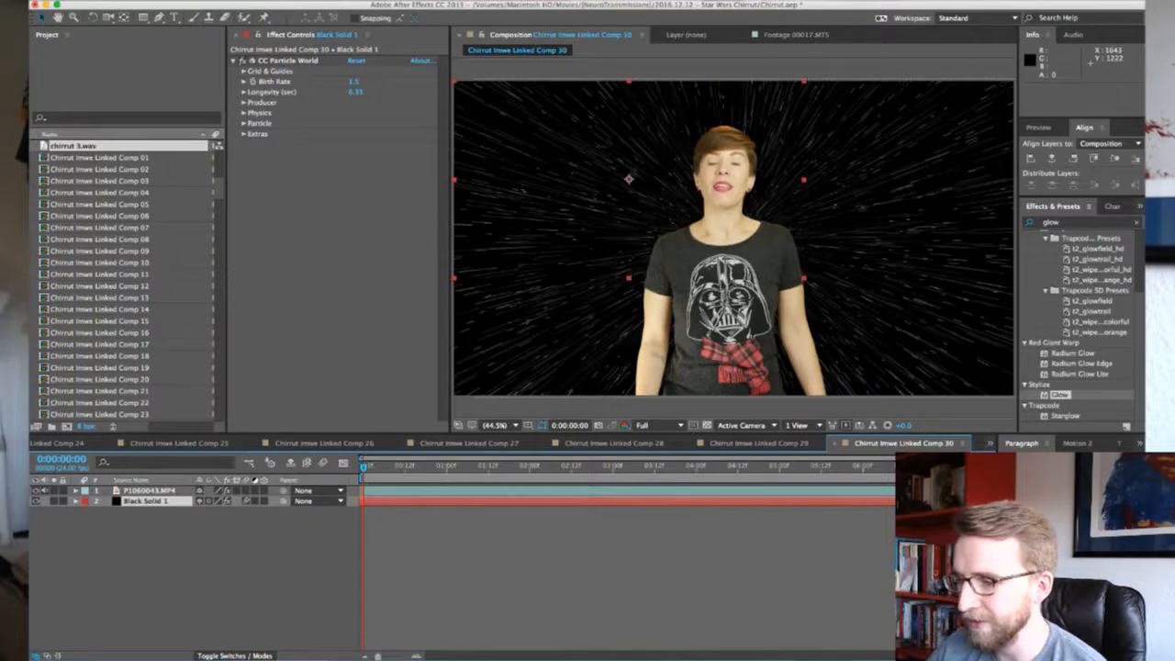
key("super+Tab")
key("super+Tab")
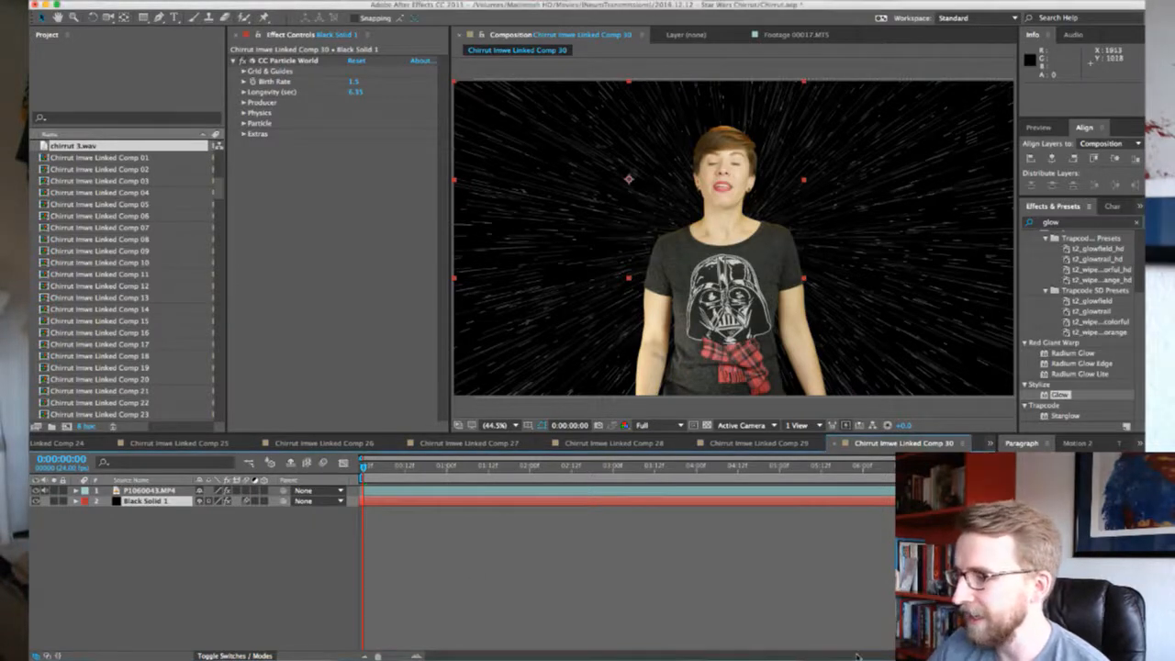
key("super+Tab")
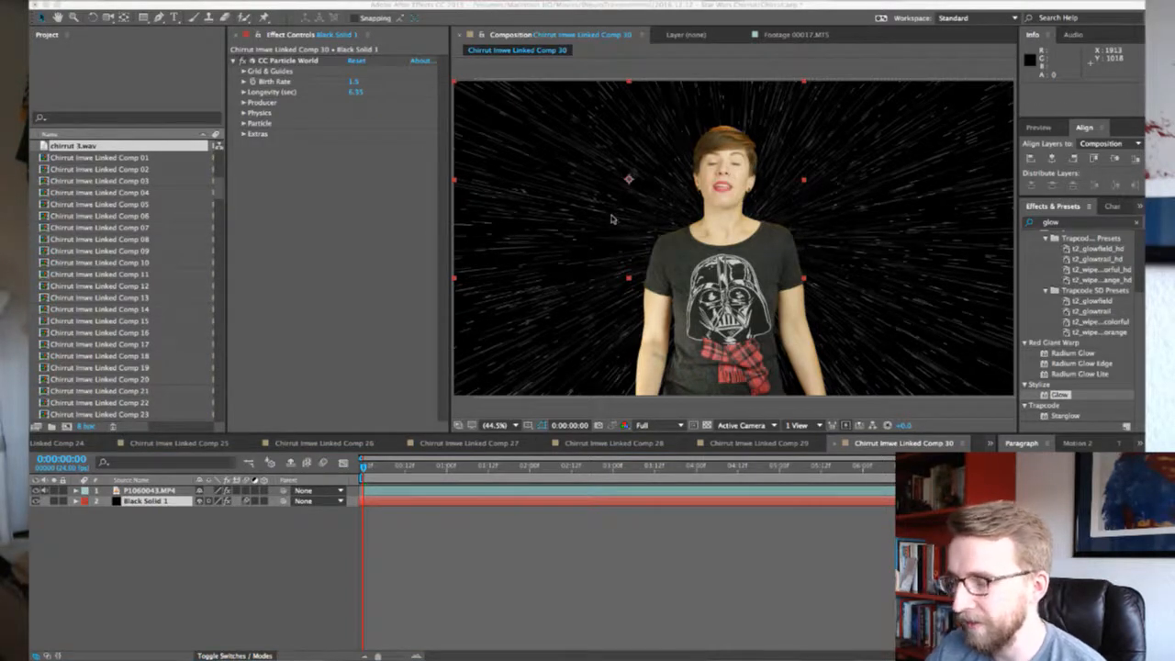
key("super+s")
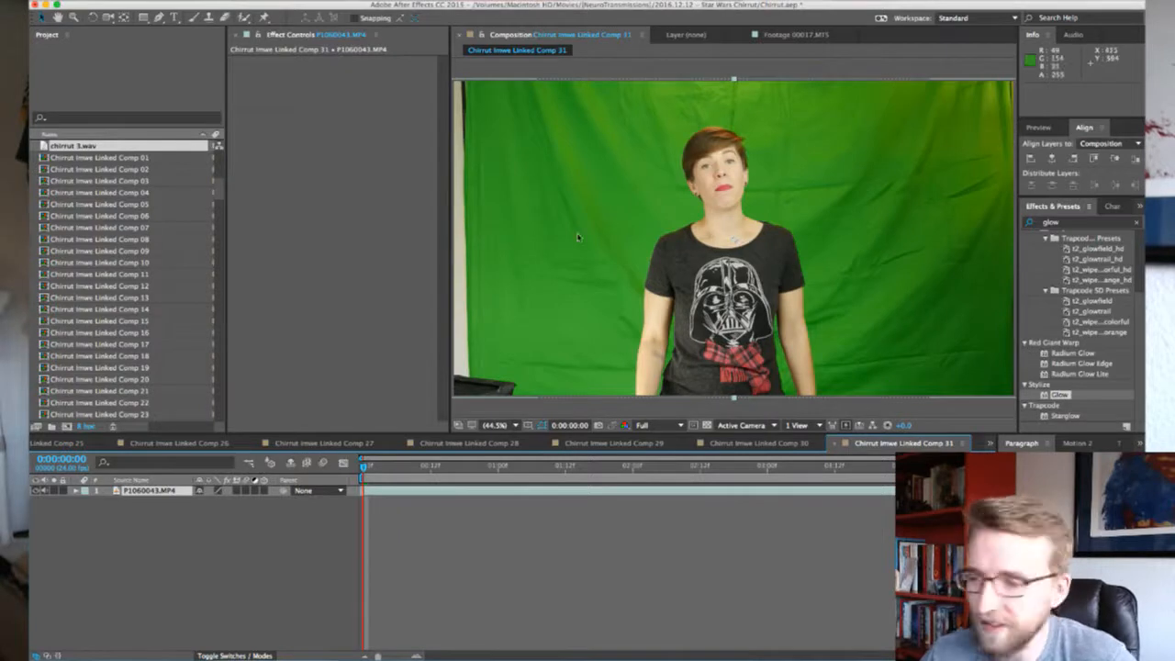
Copy Selective Color, Selective Color 2 and Keylight from P1060043.MP4 in Linked Comp 30 onto P1060043.MP4 in Linked Comp 31
left_click(749, 443)
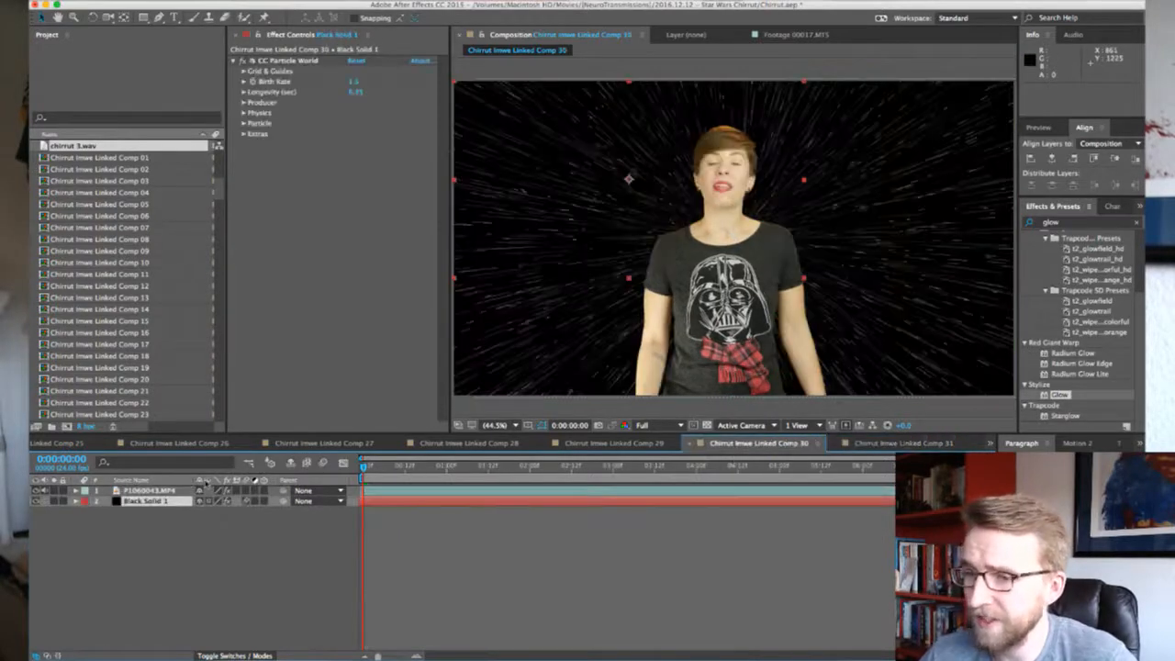
left_click(156, 490)
left_click(268, 59)
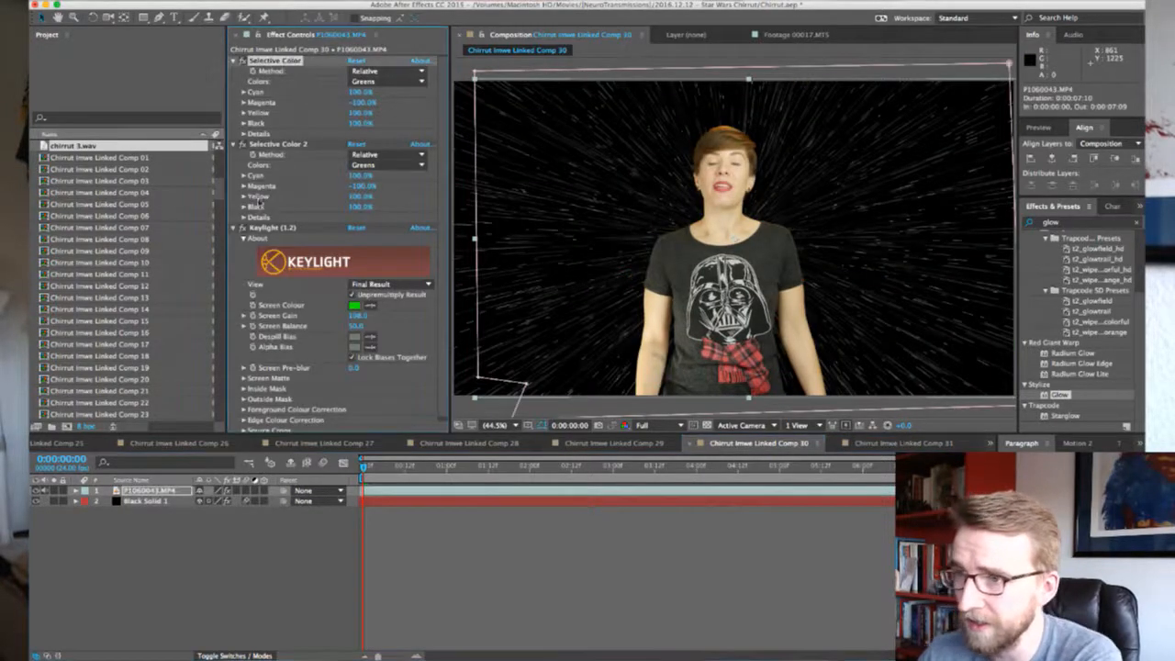
left_click(266, 227, "shift")
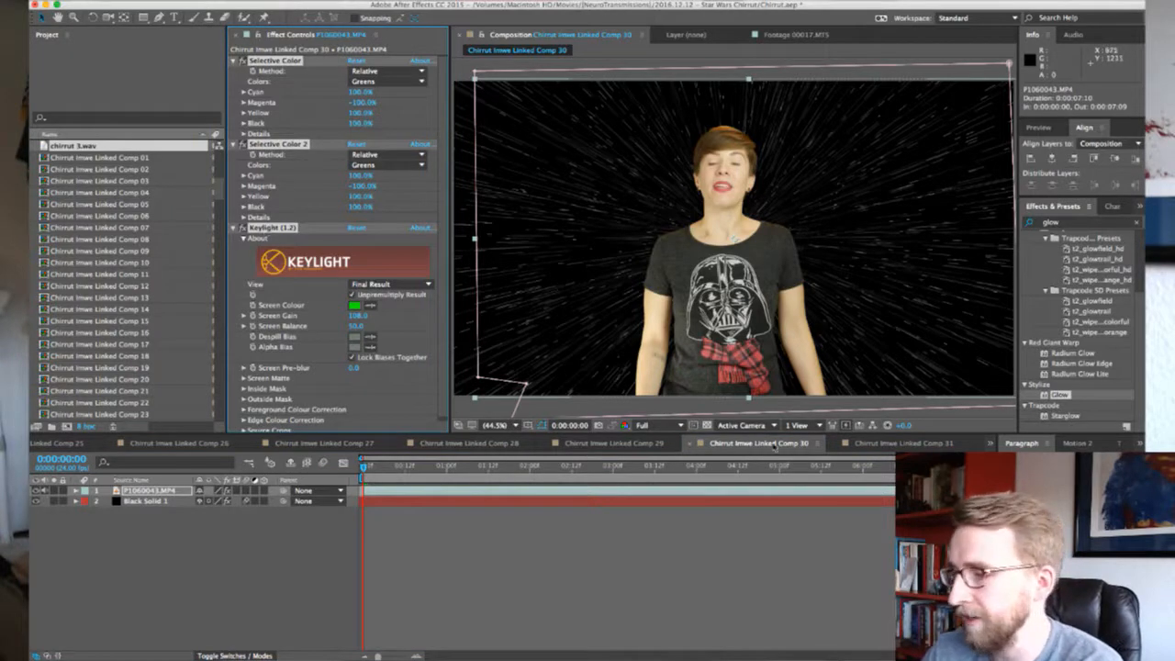
left_click(860, 444)
key("ctrl+v")
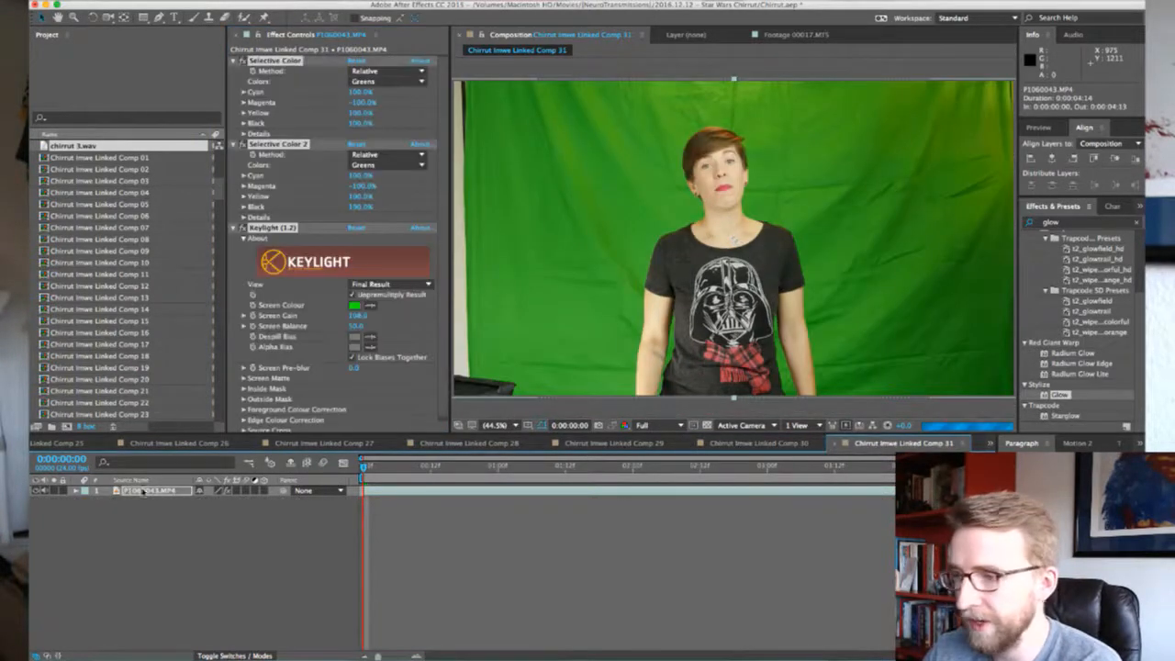
Copy Mask 1 from P1060043.MP4 in Linked Comp 30 onto the P1060043.MP4 layer in Linked Comp 31
left_click(744, 444)
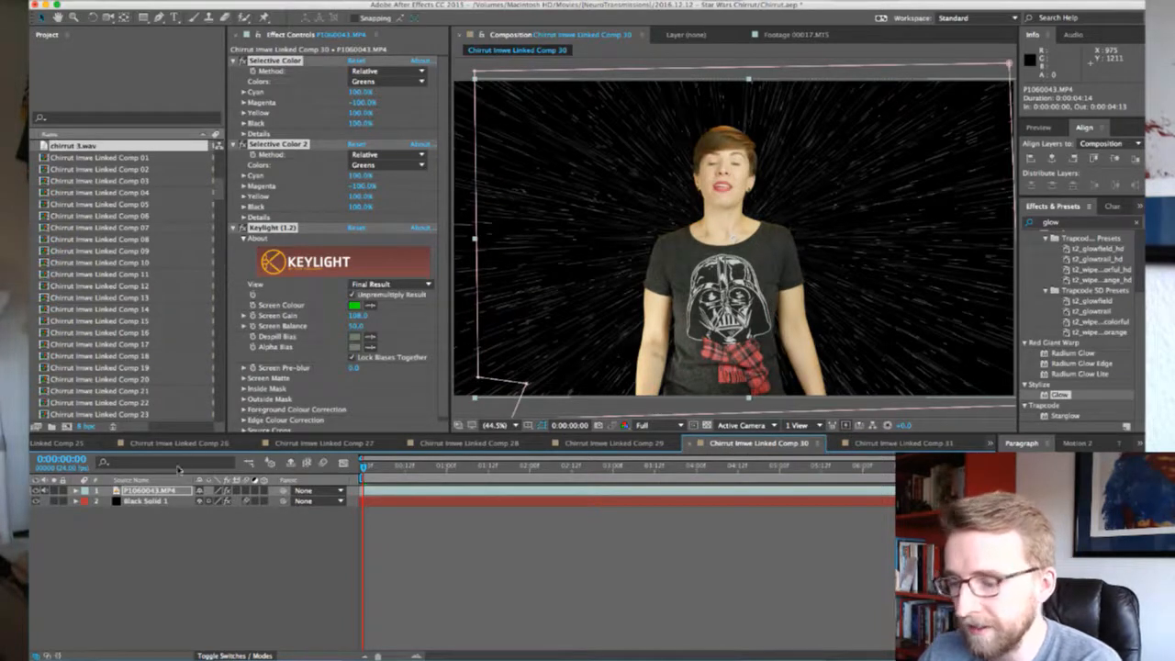
key("m")
left_click(133, 502)
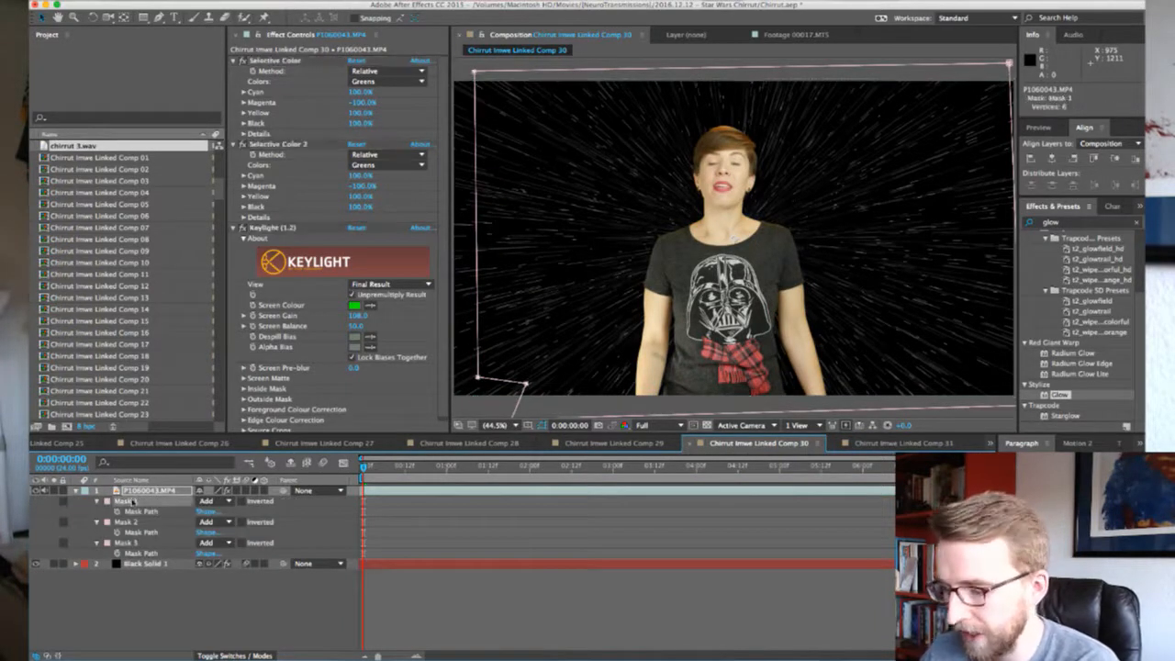
left_click(888, 444)
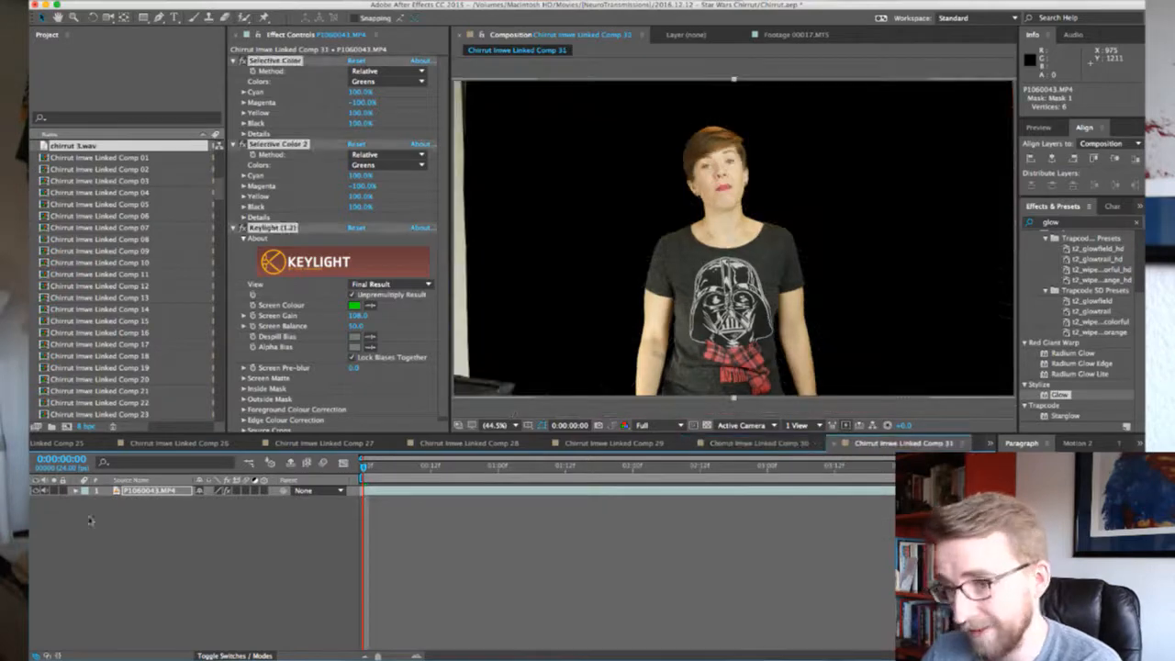
key("super+v")
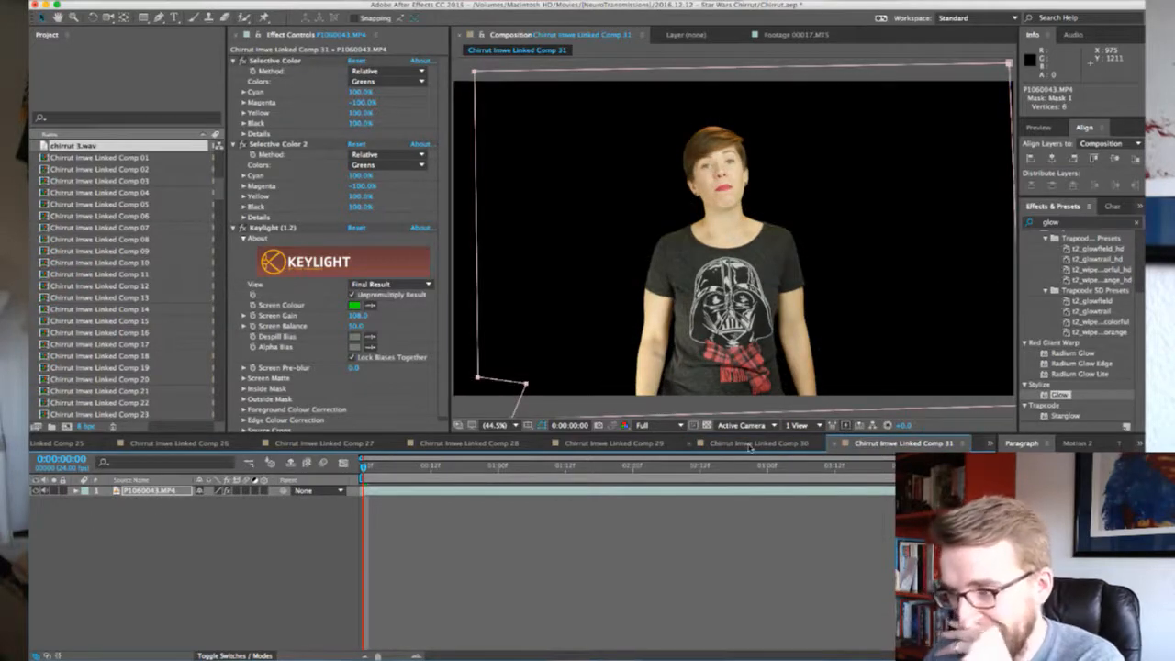
Copy the Black Solid 1 layer from Linked Comp 30 into Linked Comp 31 and place it beneath the P1060043.MP4 footage
left_click(751, 444)
left_click(162, 563)
key("super+c")
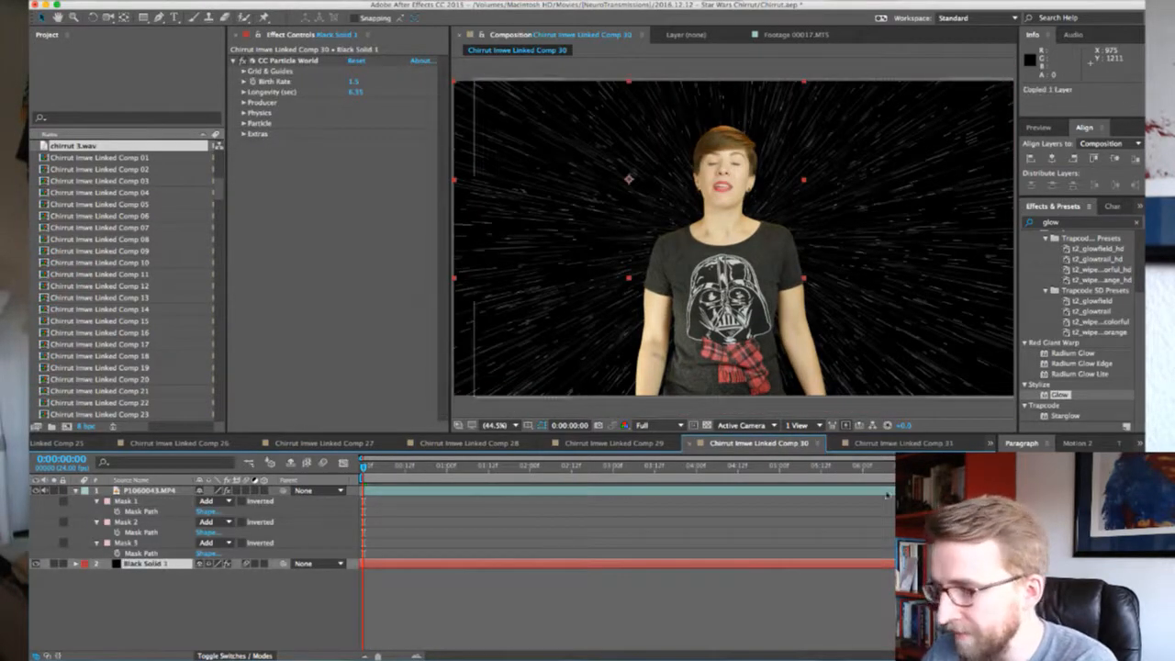
left_click(891, 444)
key("super+v")
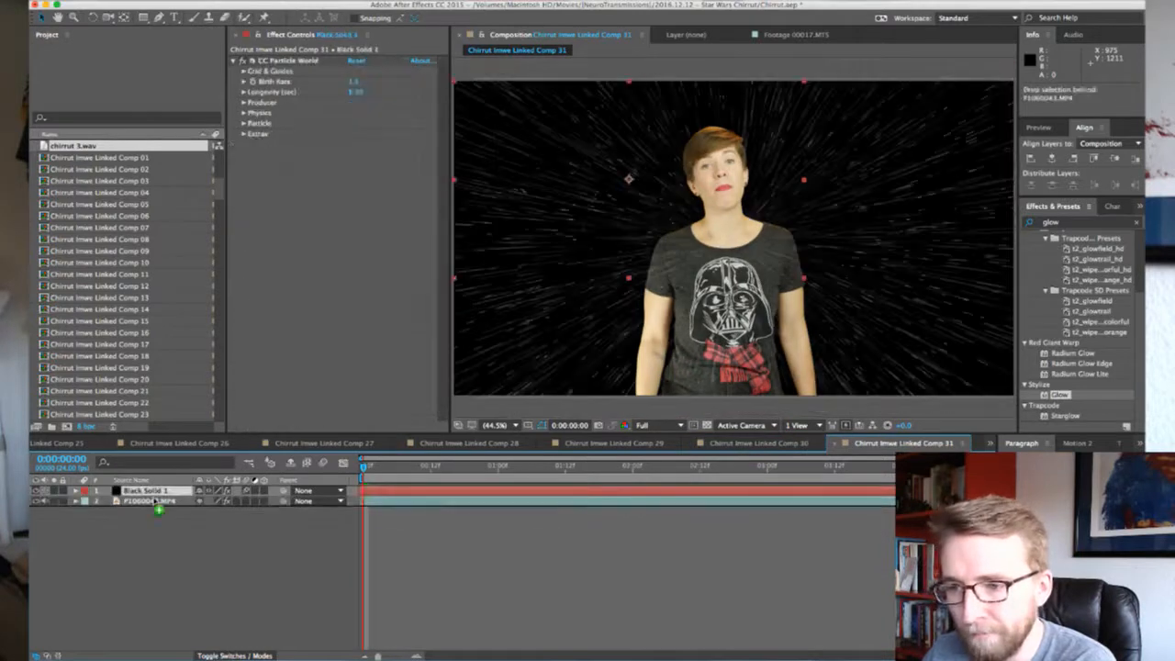
left_click(760, 445)
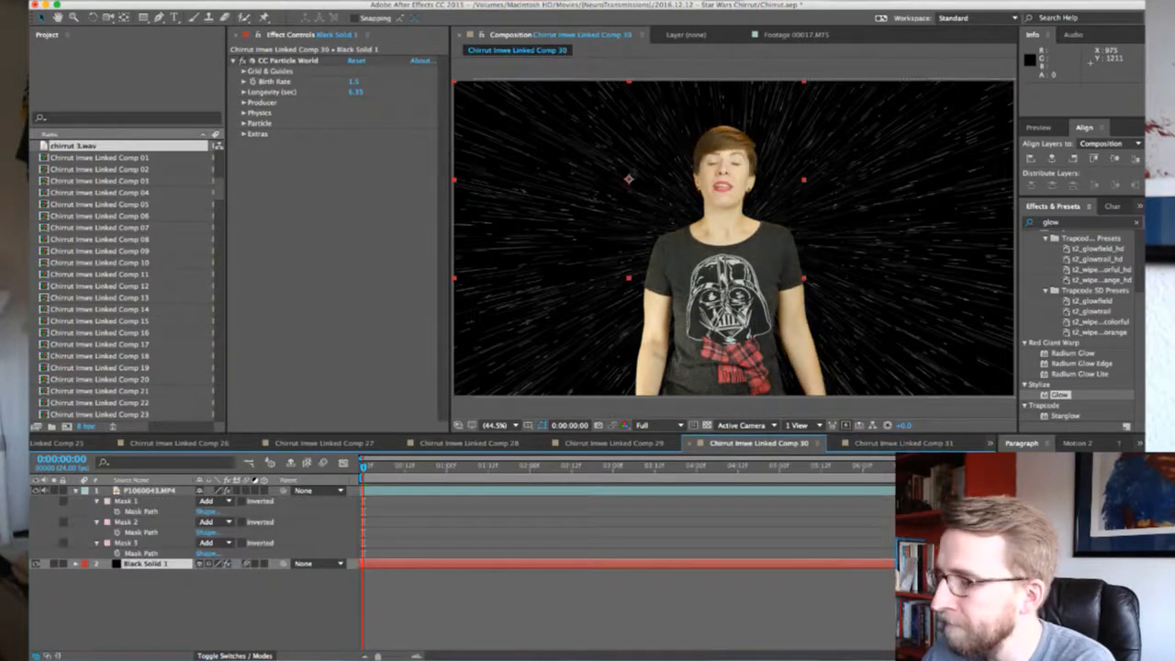
Bring in Linked Comp 32 and copy Selective Color, Selective Color 2 and Keylight from Linked Comp 31's footage onto its P1060043.MP4 layer
key("super+Tab")
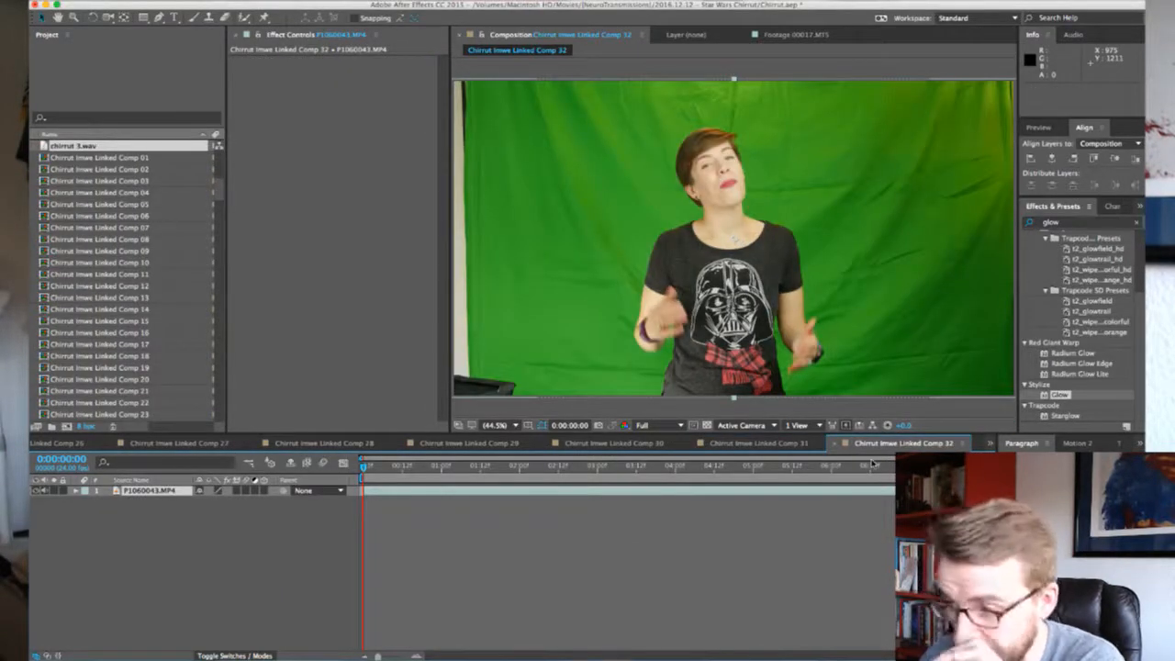
left_click(769, 443)
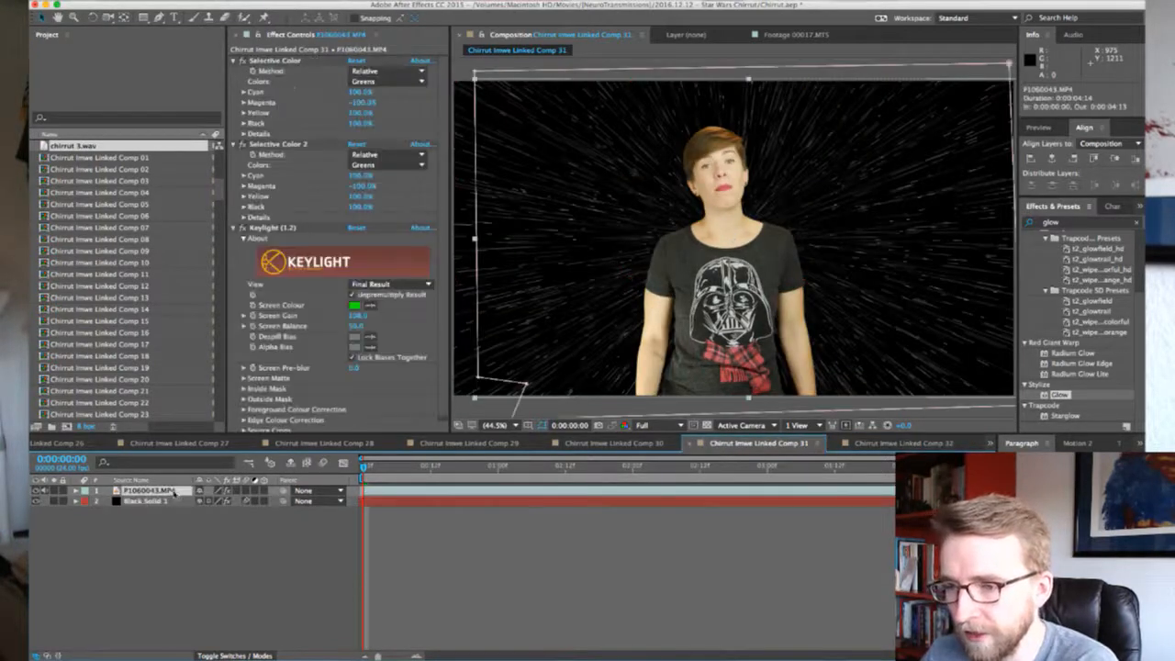
left_click(278, 64)
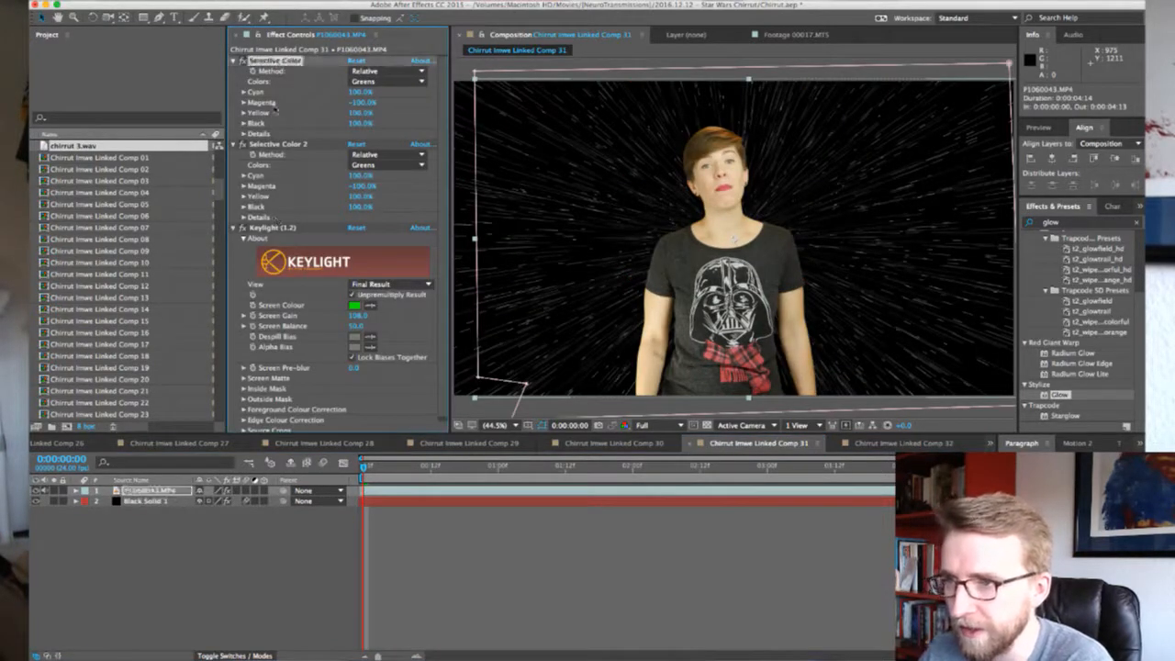
left_click(256, 229, "shift")
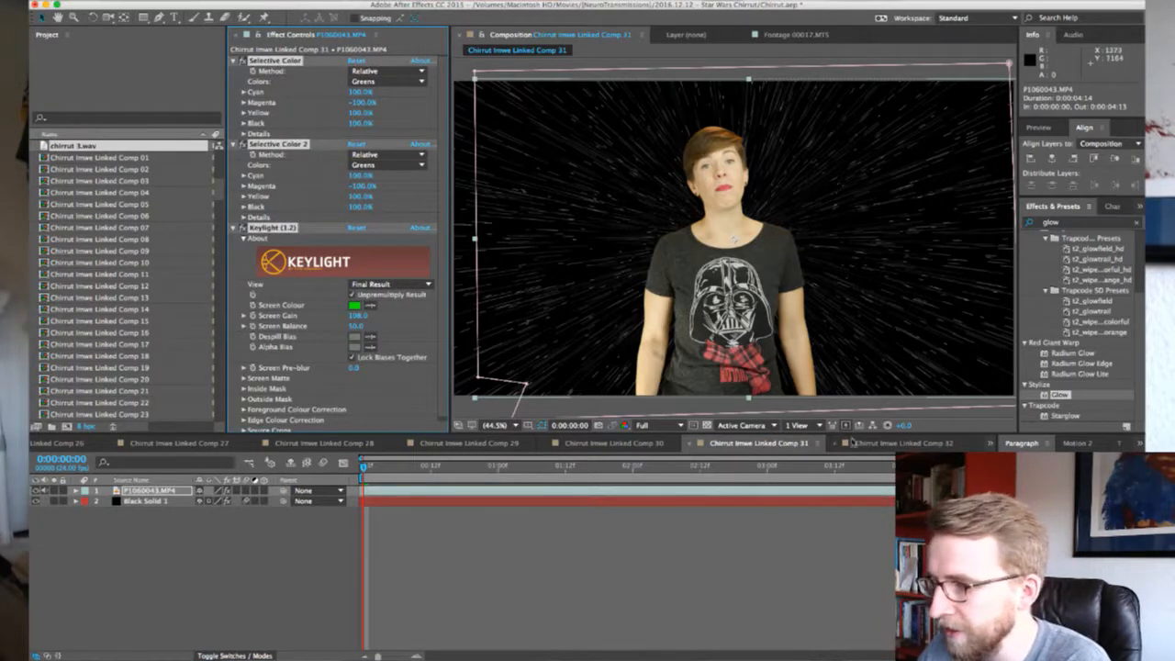
left_click(855, 444)
key("super+v")
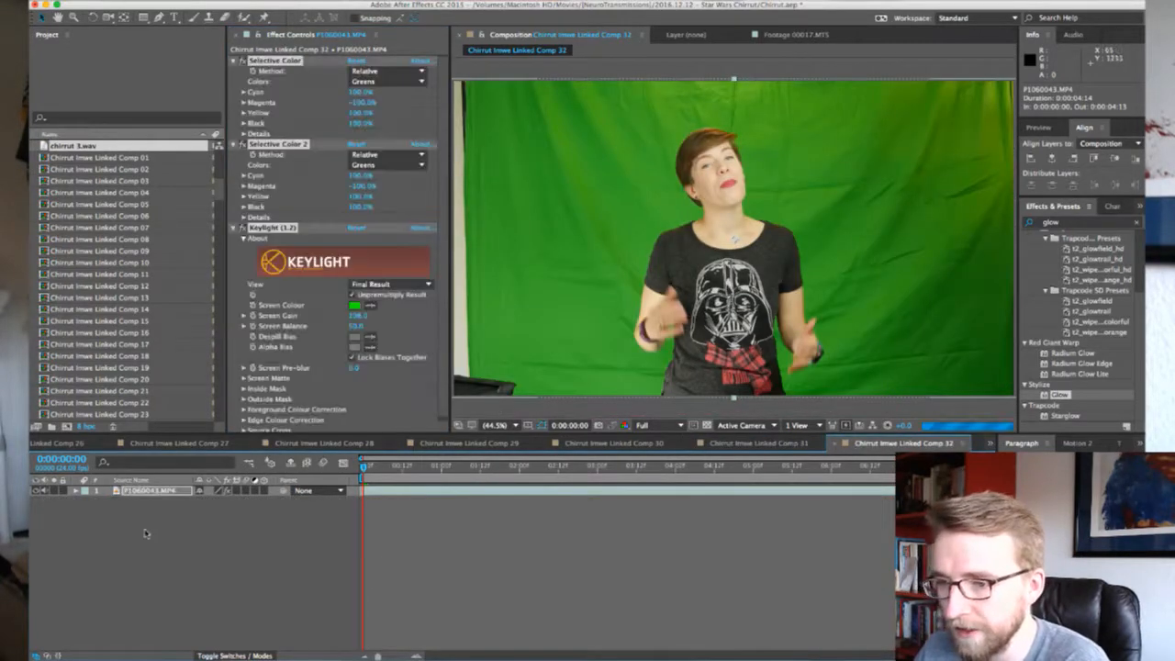
Copy Mask 1 from P1060043.MP4 in Linked Comp 31 onto the P1060043.MP4 layer in Linked Comp 32
left_click(700, 441)
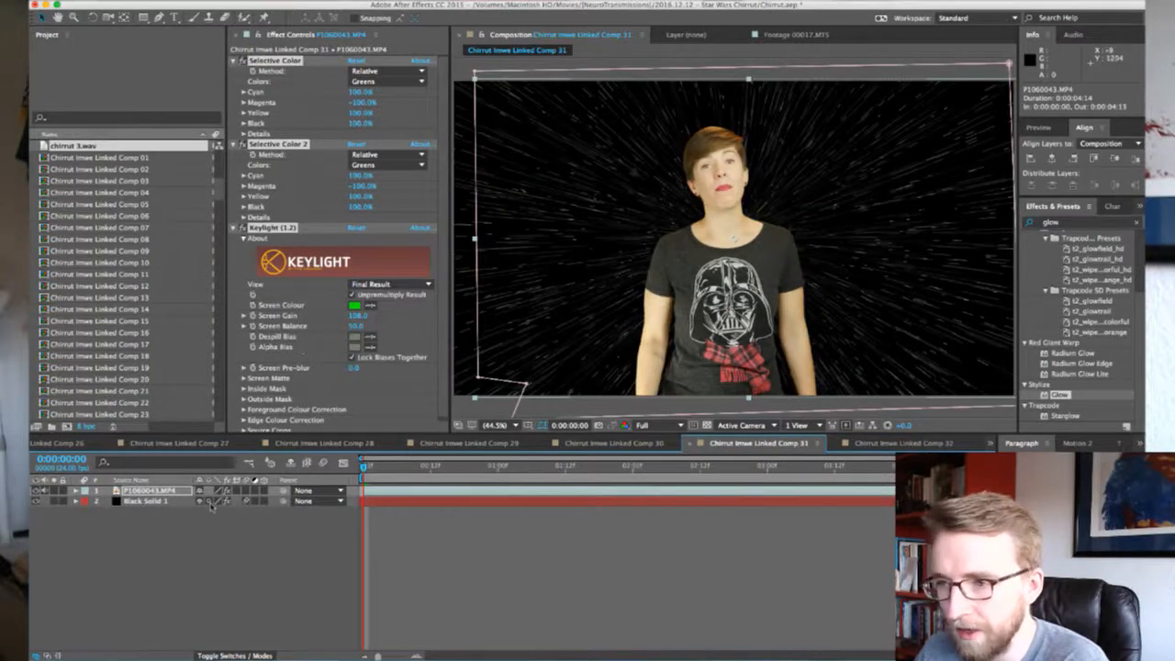
key("m")
left_click(137, 505)
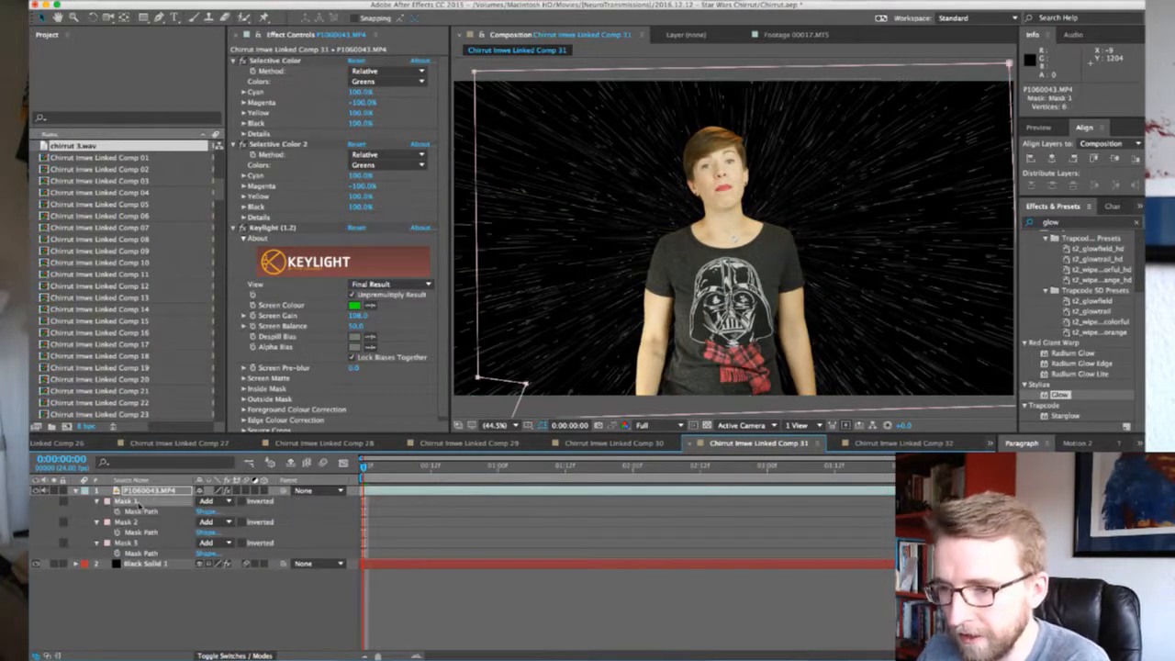
left_click(925, 444)
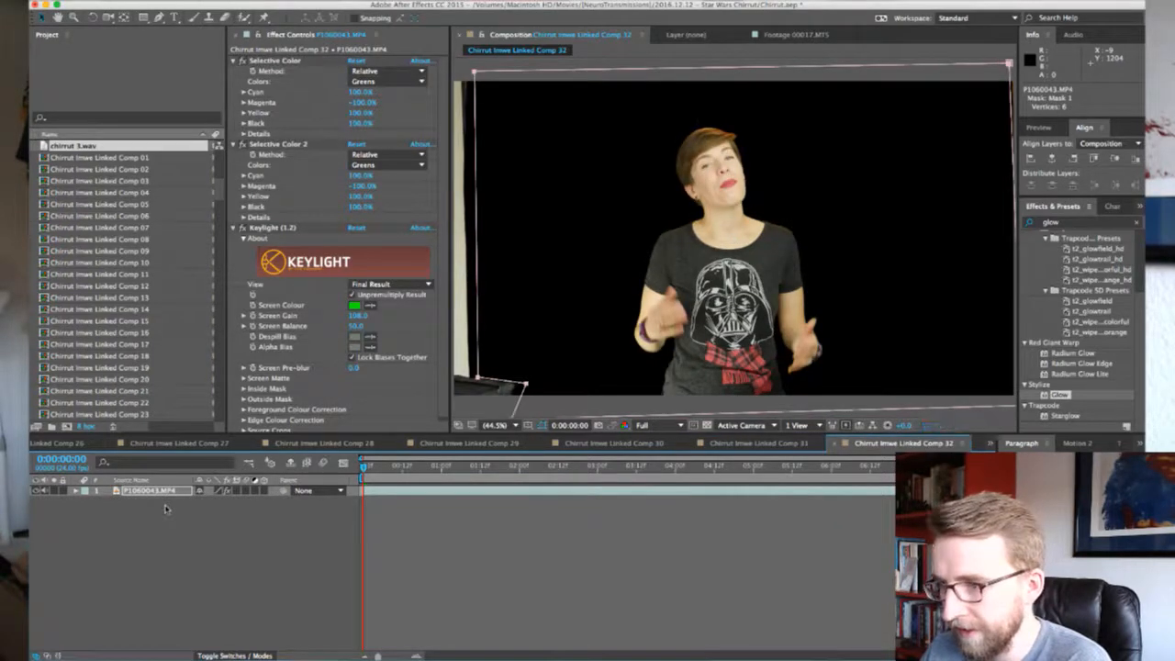
Copy the Black Solid 1 layer from Linked Comp 31 into Linked Comp 32 beneath the footage, and bring in Linked Comp 33
left_click(740, 443)
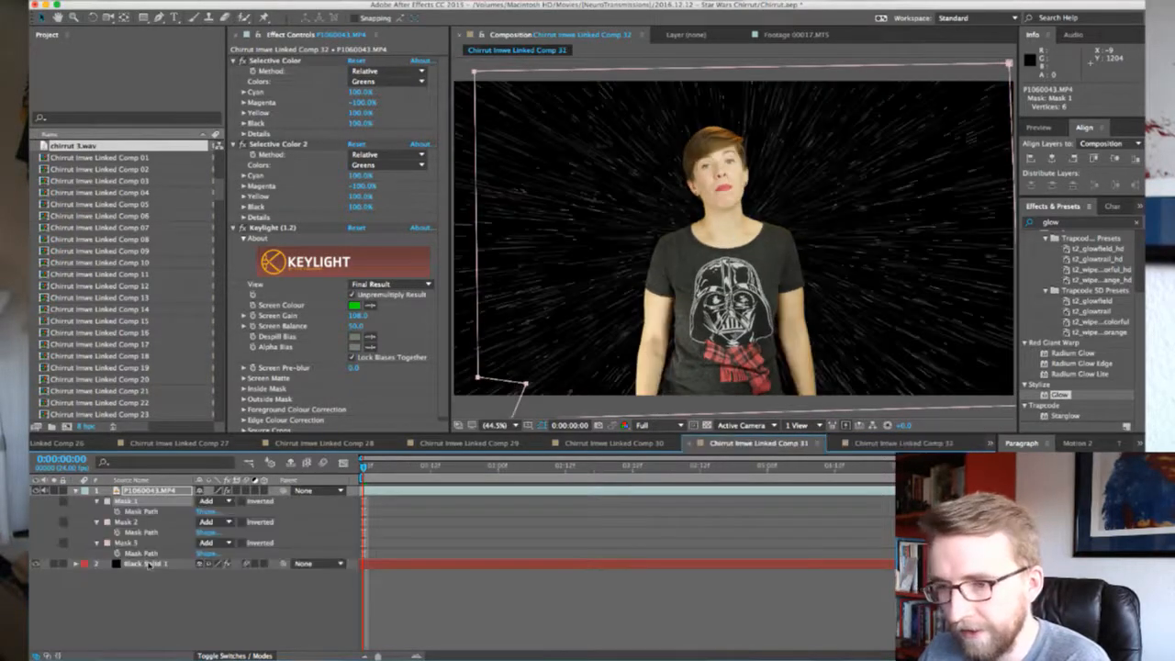
left_click(147, 563)
key("ctrl+c")
left_click(923, 442)
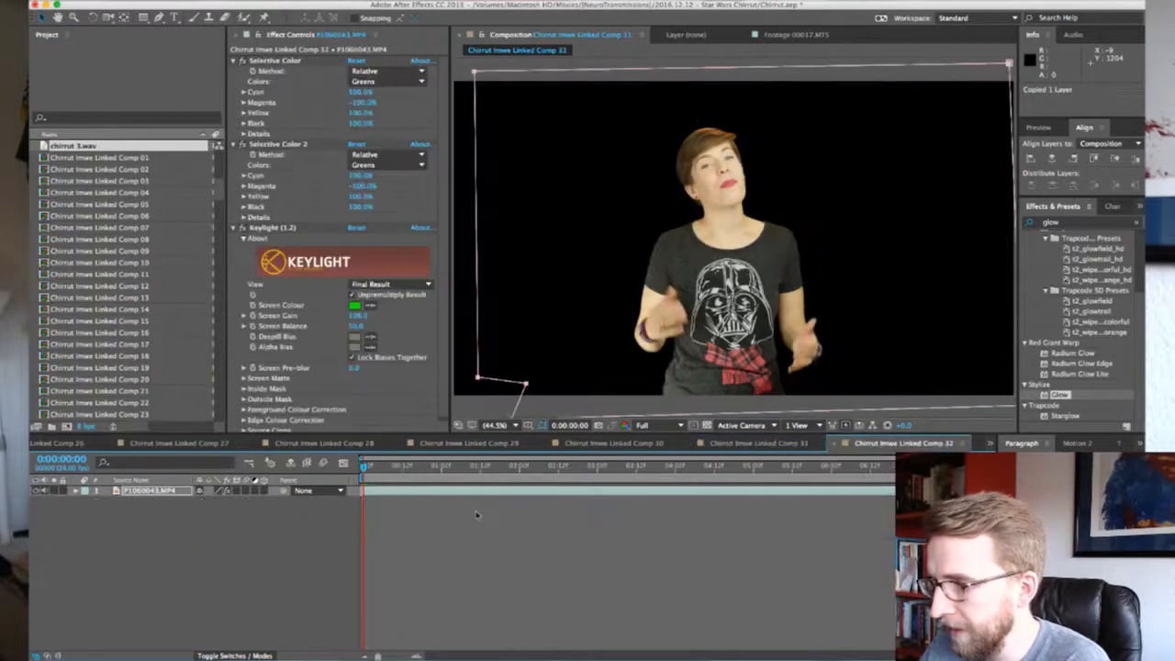
key("ctrl+v")
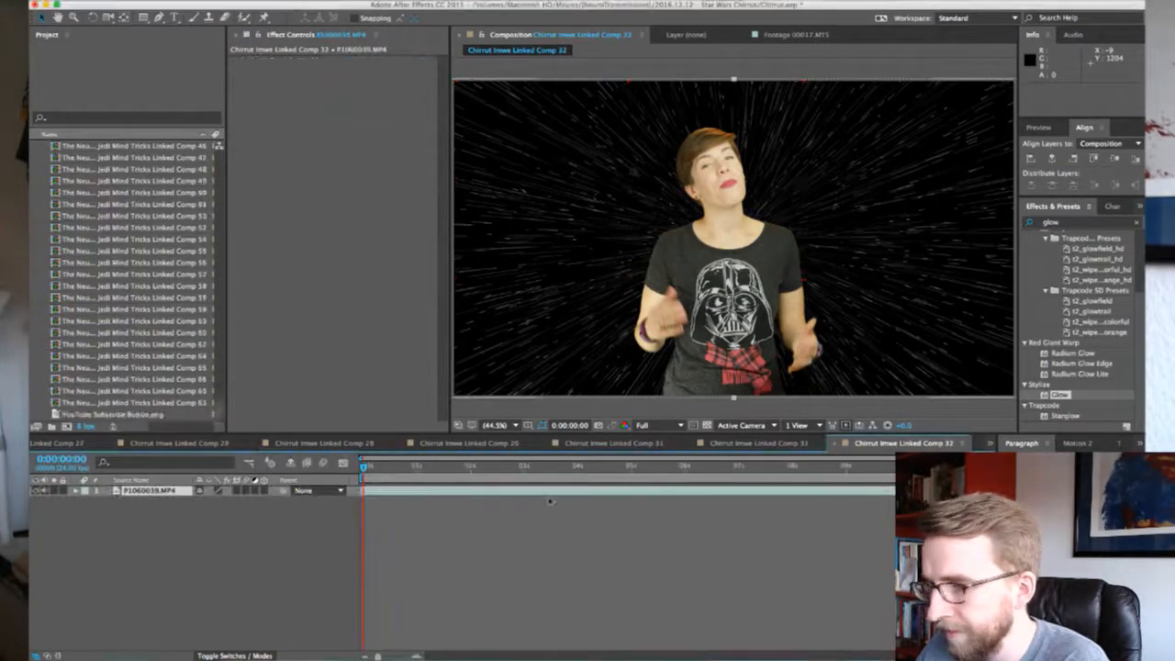
Copy Selective Color, Selective Color 2 and Keylight from P1060043.MP4 in Linked Comp 32 onto P1060039.MP4 in Linked Comp 33
left_click(772, 445)
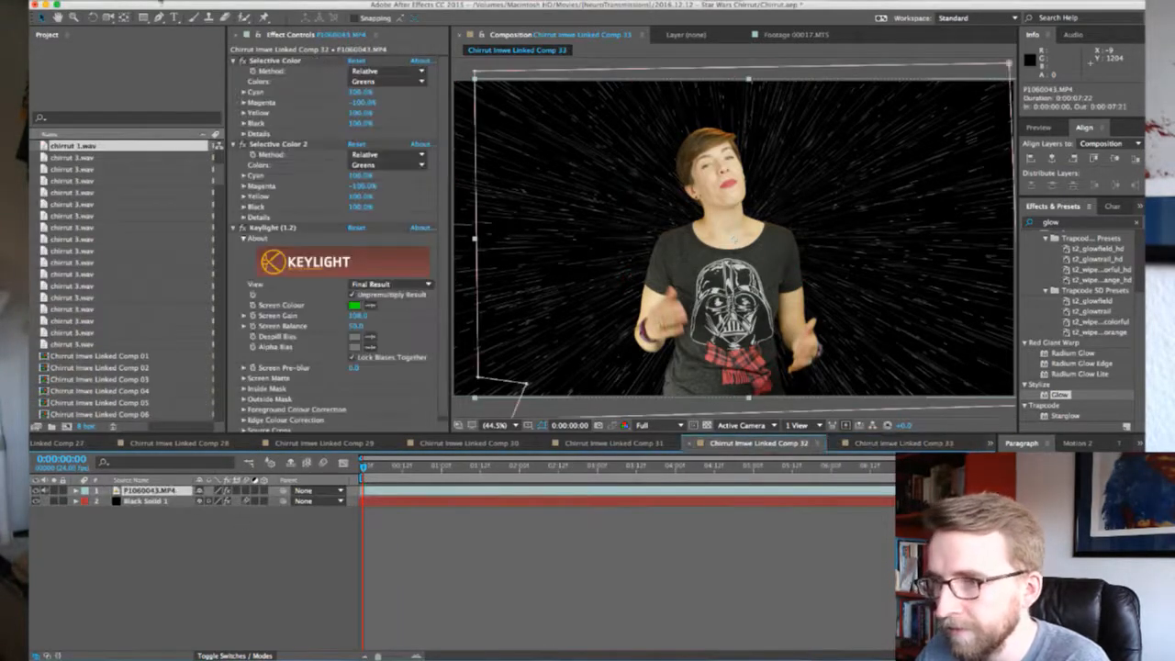
left_click(278, 60)
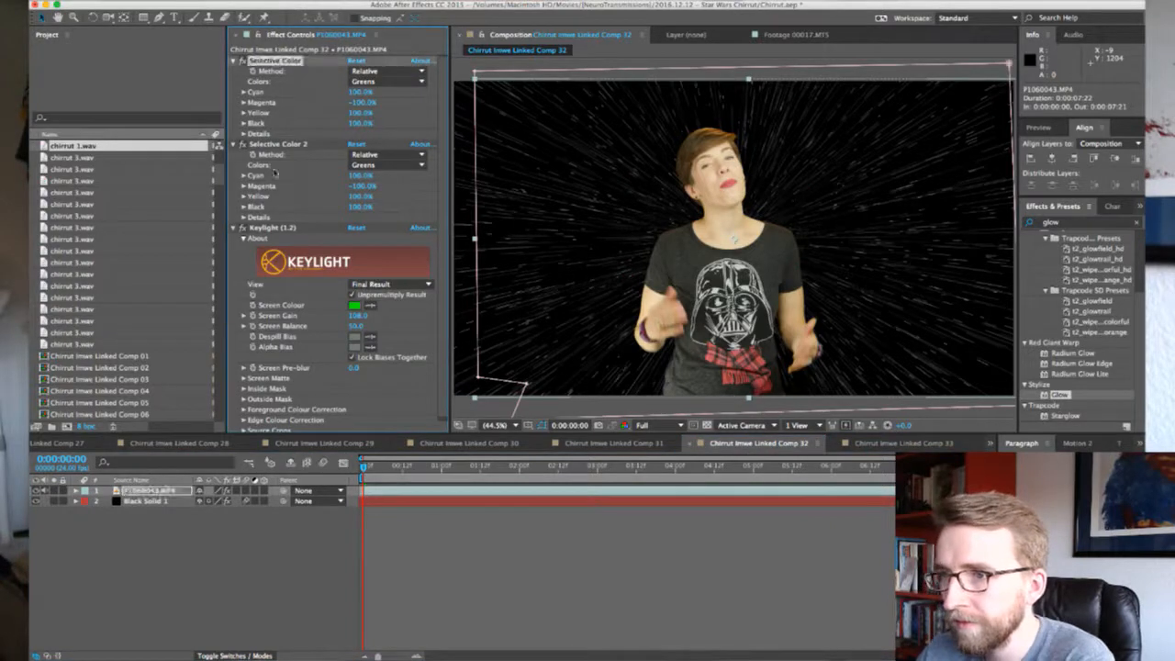
left_click(271, 227, "shift")
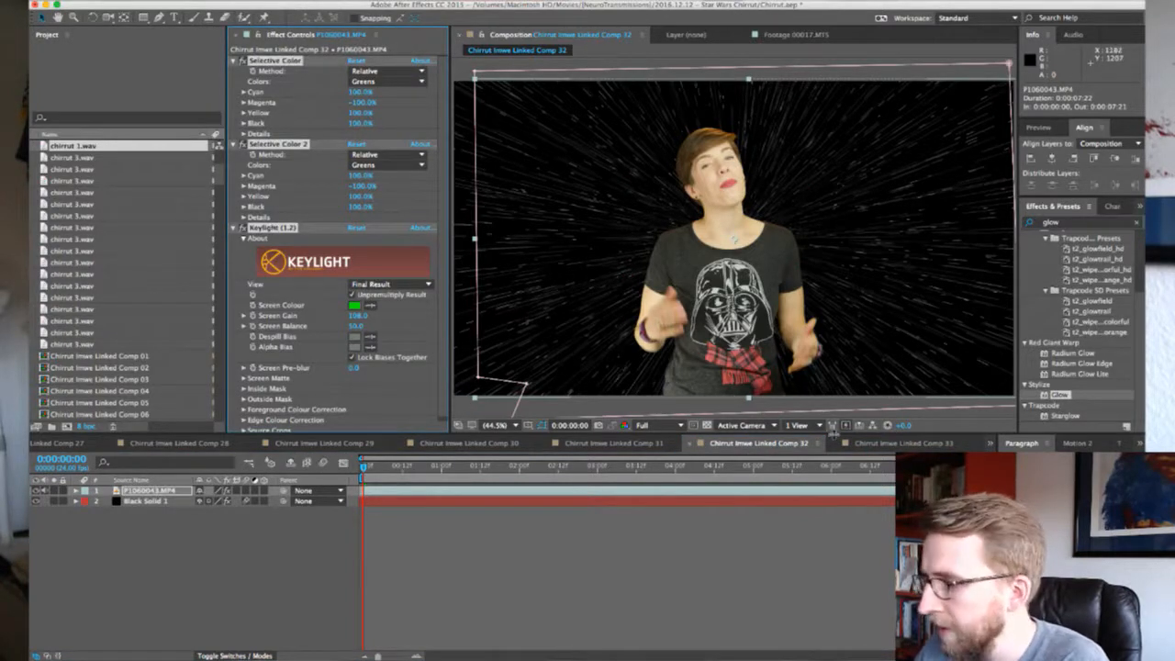
left_click(880, 444)
key("ctrl+v")
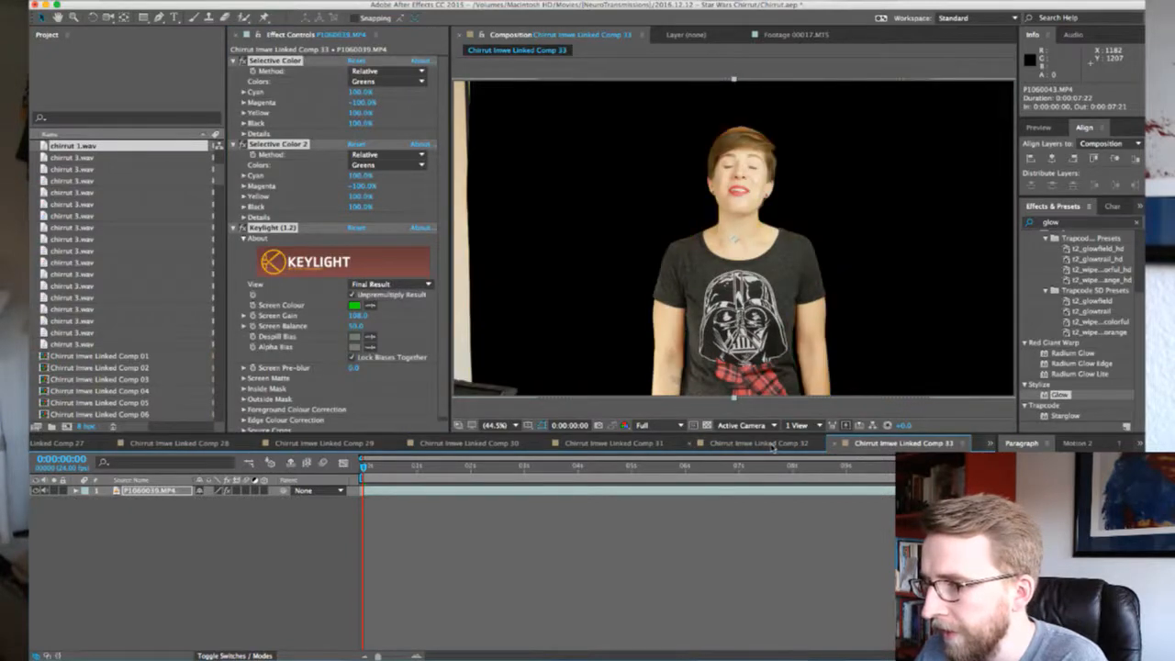
Copy Mask 1 from P1060043.MP4 in Linked Comp 32 onto the P1060039.MP4 layer in Linked Comp 33
left_click(769, 444)
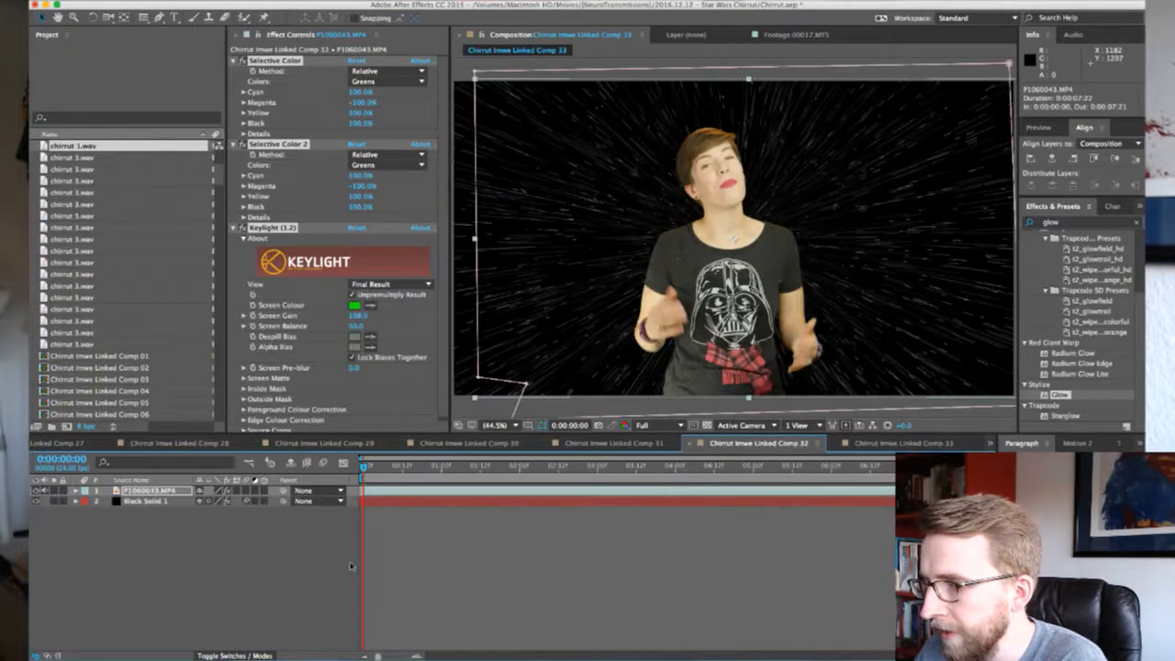
key("m")
left_click(119, 504)
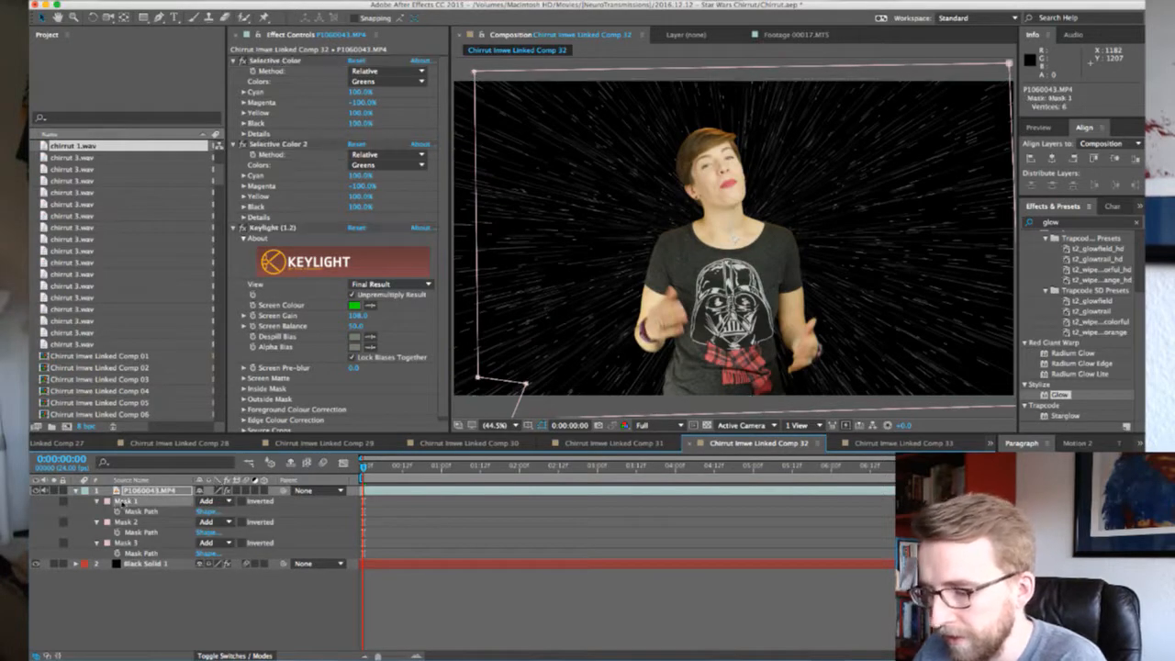
left_click(936, 445)
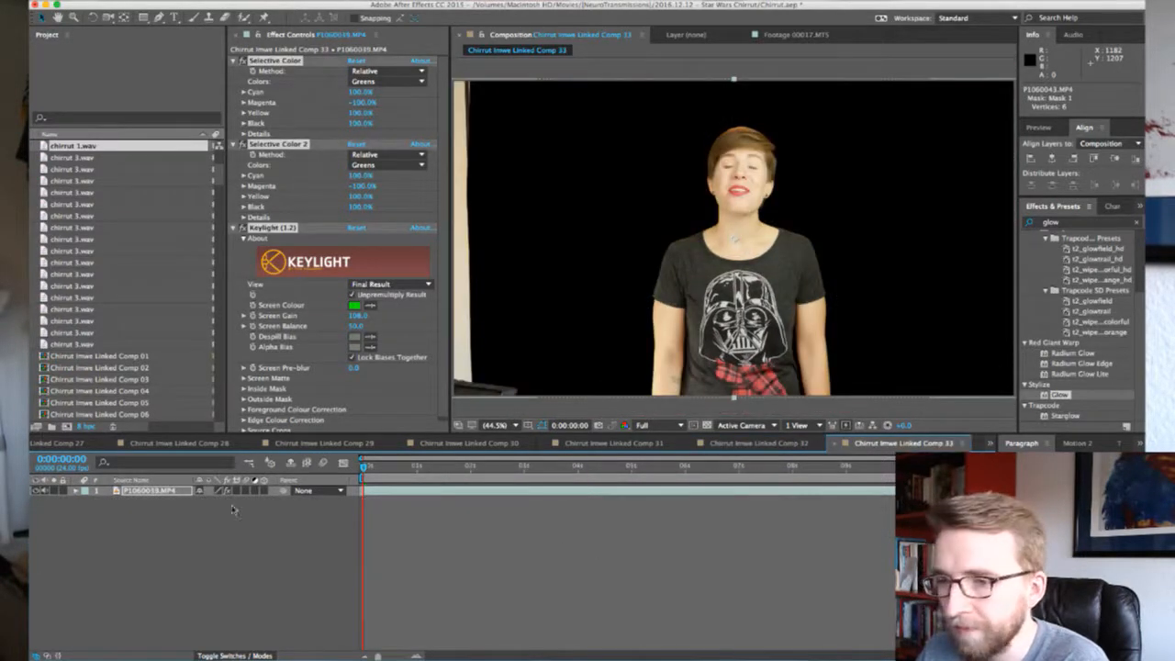
Copy the Black Solid 1 layer from Linked Comp 32 into Linked Comp 33 and place it beneath P1060039.MP4
left_click(732, 444)
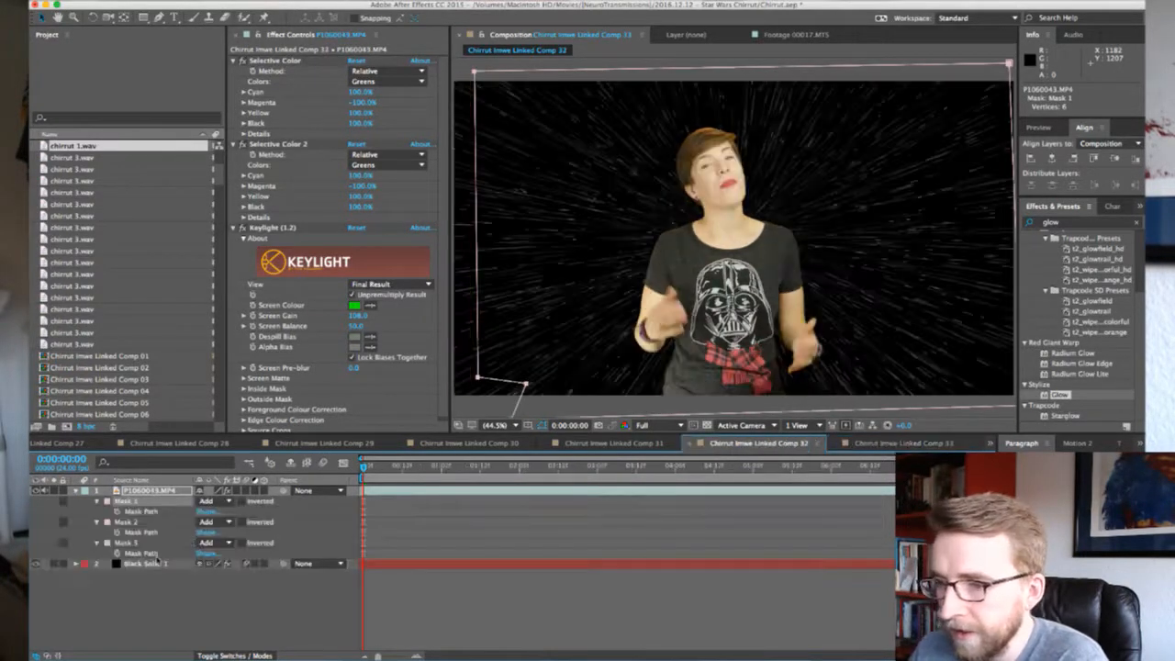
left_click(909, 443)
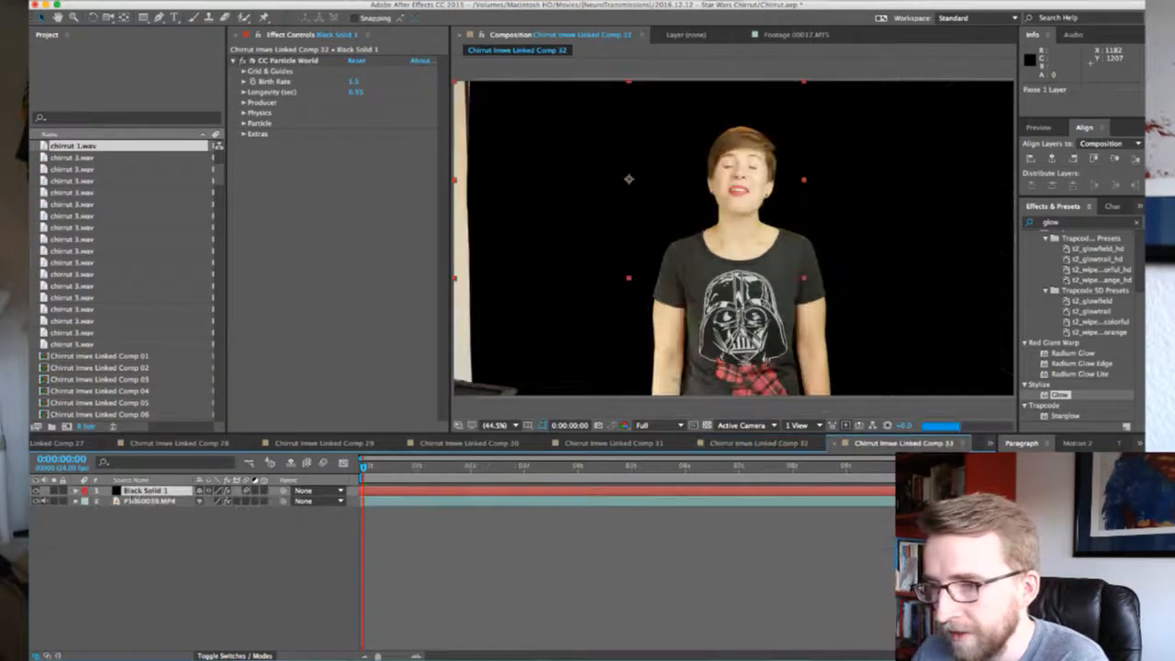
left_click_drag(144, 493, 143, 511)
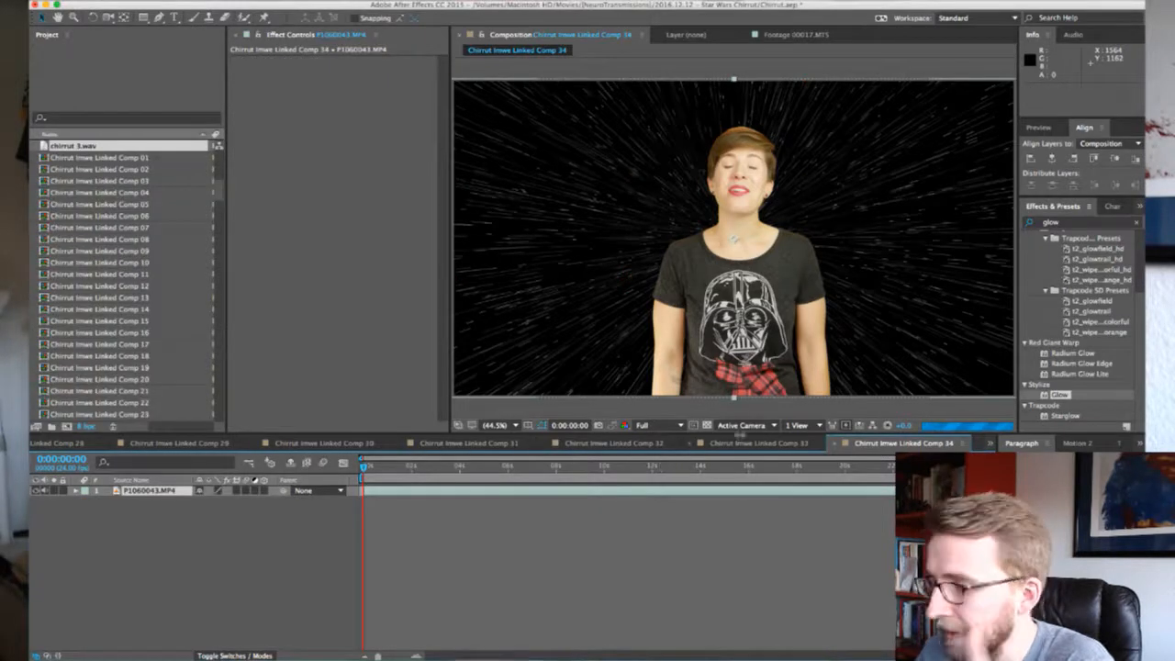
Copy Selective Color, Selective Color 2 and Keylight from P1060039.MP4 in Linked Comp 33 onto P1060043.MP4 in Linked Comp 34
left_click(740, 444)
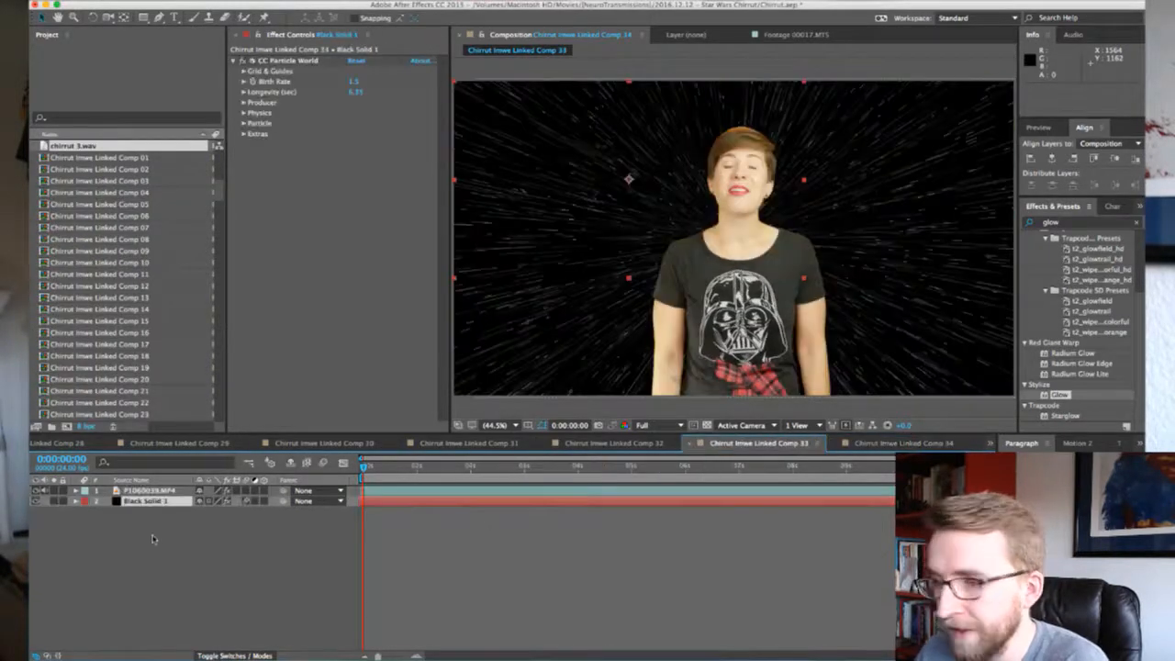
left_click(150, 491)
left_click(259, 61)
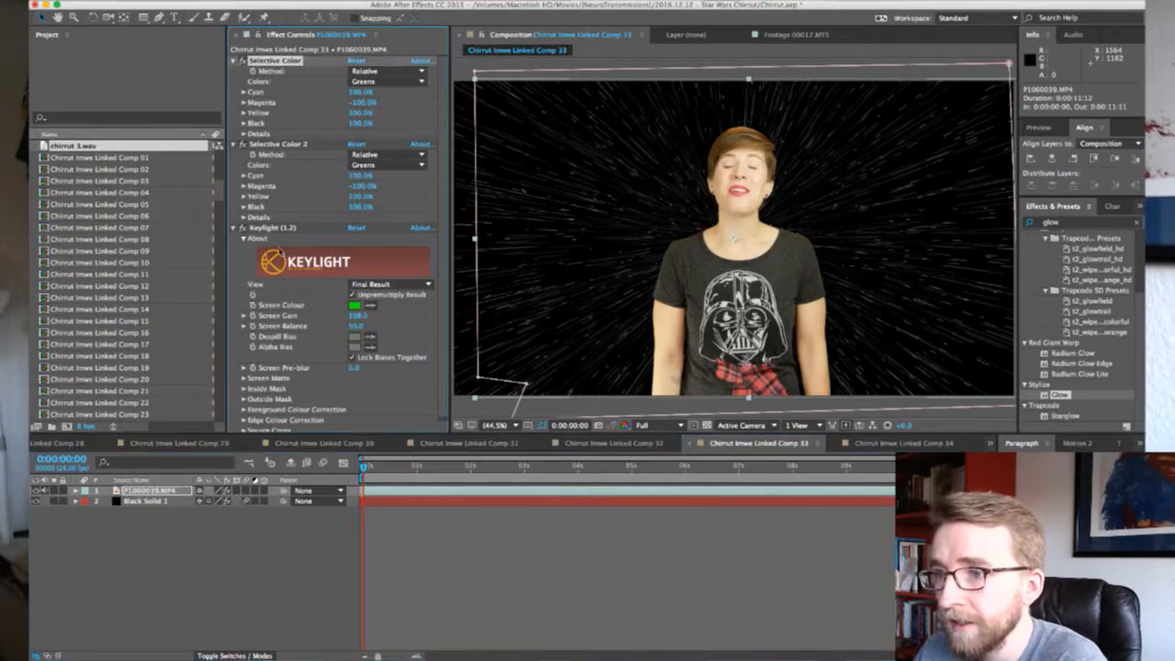
left_click(278, 229, "shift")
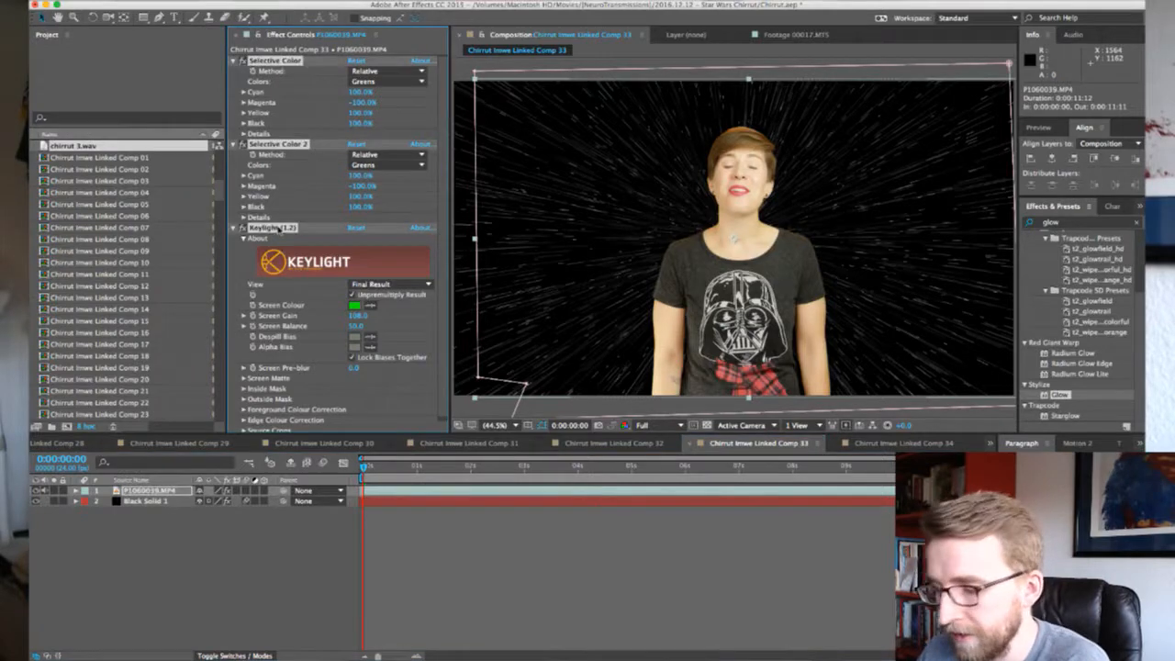
left_click(903, 444)
key("super+v")
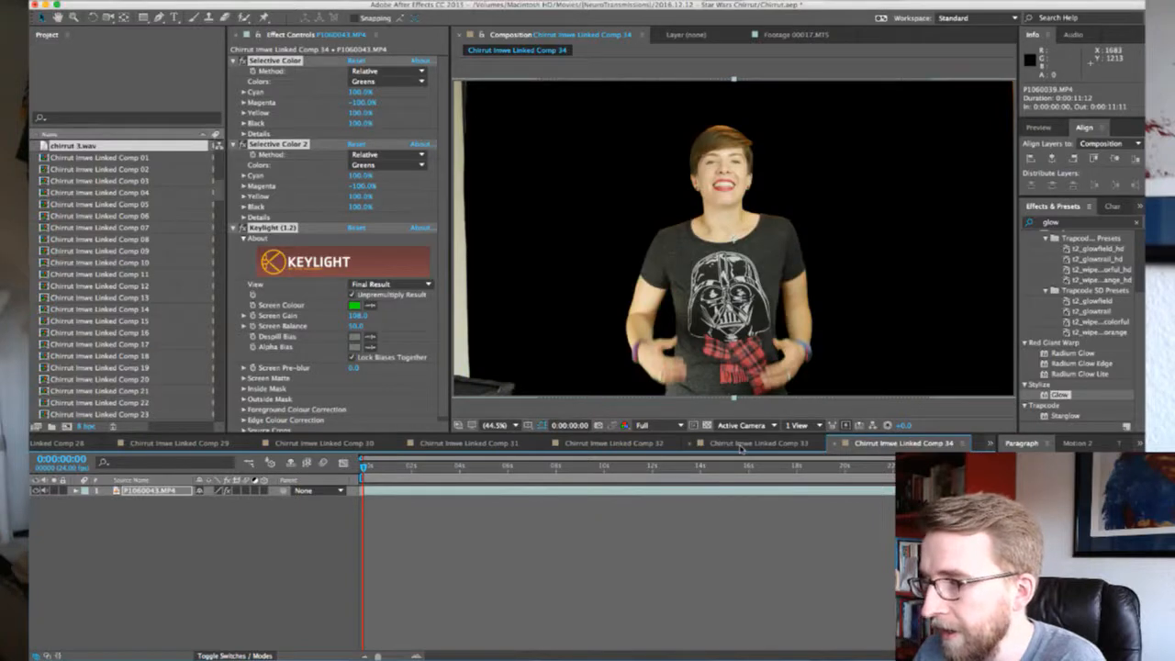
Copy Mask 1 from P1060039.MP4 in Linked Comp 33 onto the P1060043.MP4 layer in Linked Comp 34
left_click(741, 444)
key("m")
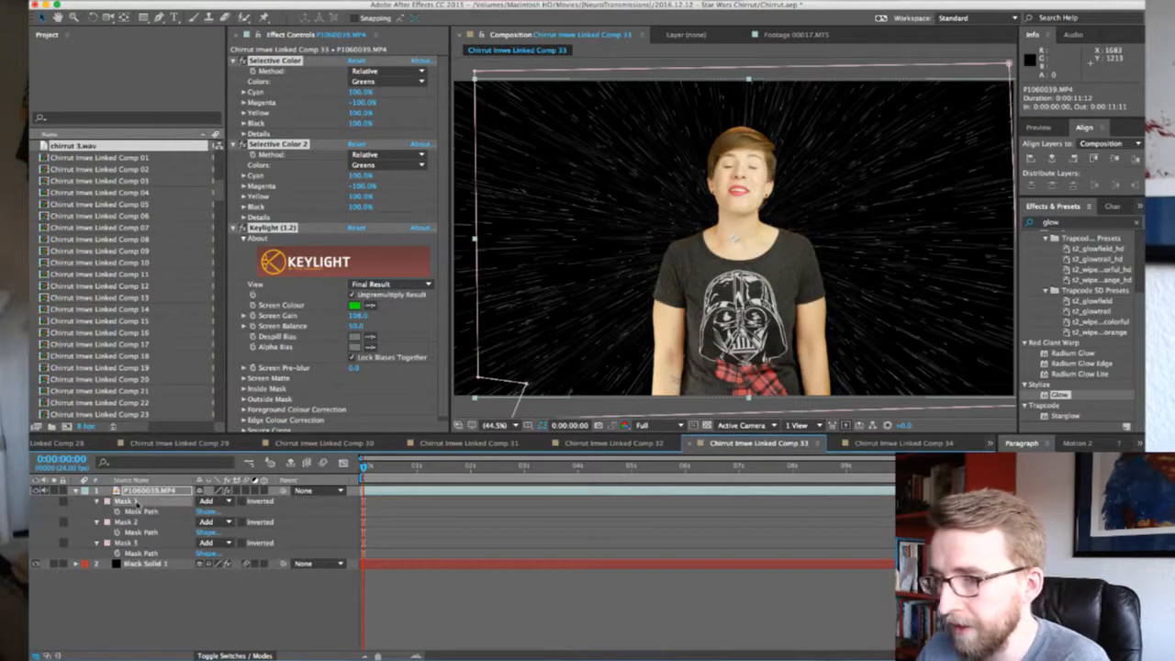
left_click(137, 503)
key("super+c")
left_click(887, 440)
key("super+v")
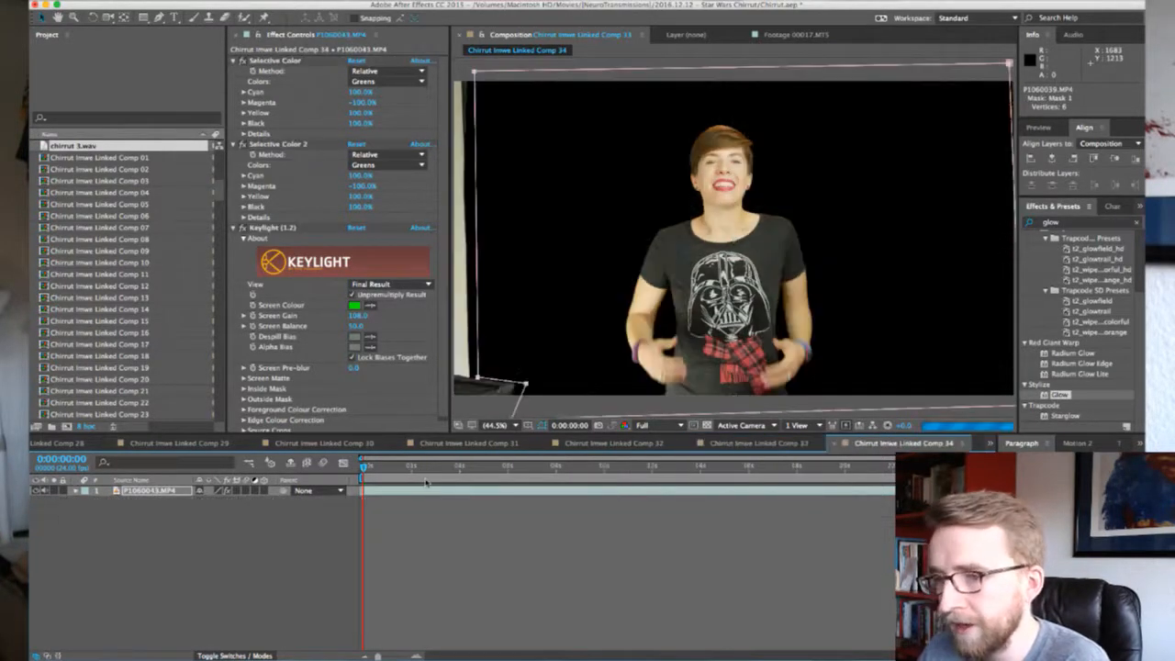
Copy the Black Solid 1 layer from Linked Comp 33 into Linked Comp 34 and place it beneath P1060043.MP4
left_click(726, 444)
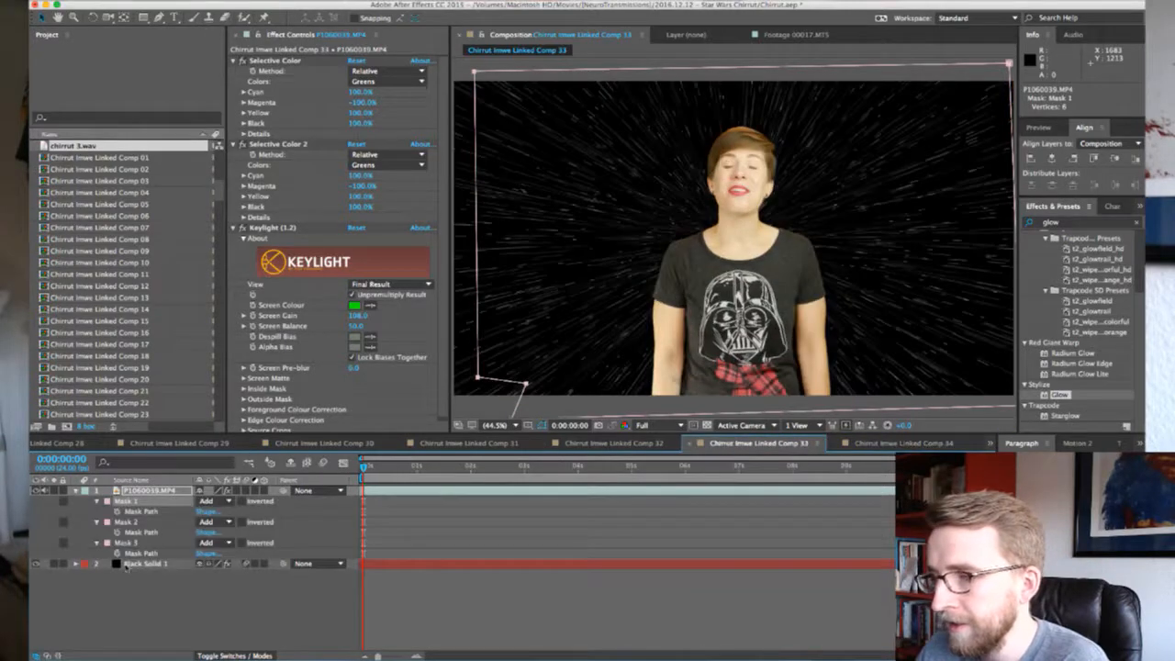
left_click(144, 564)
key("super+c")
left_click(866, 443)
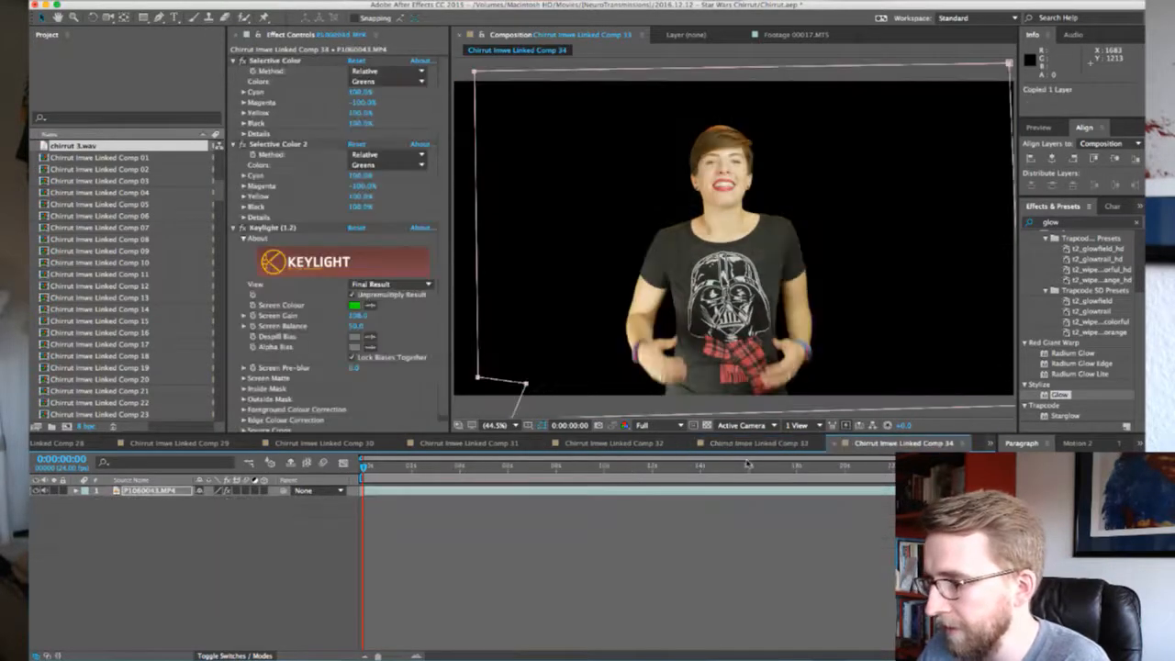
key("super+v")
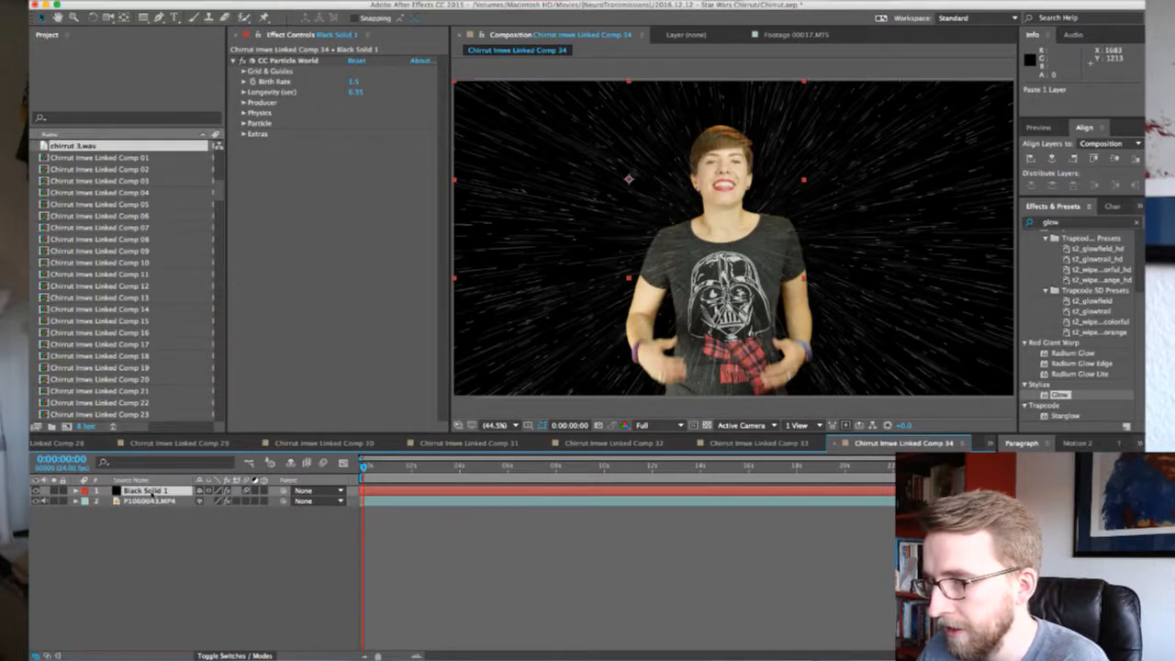
left_click_drag(147, 492, 156, 504)
left_click(184, 562)
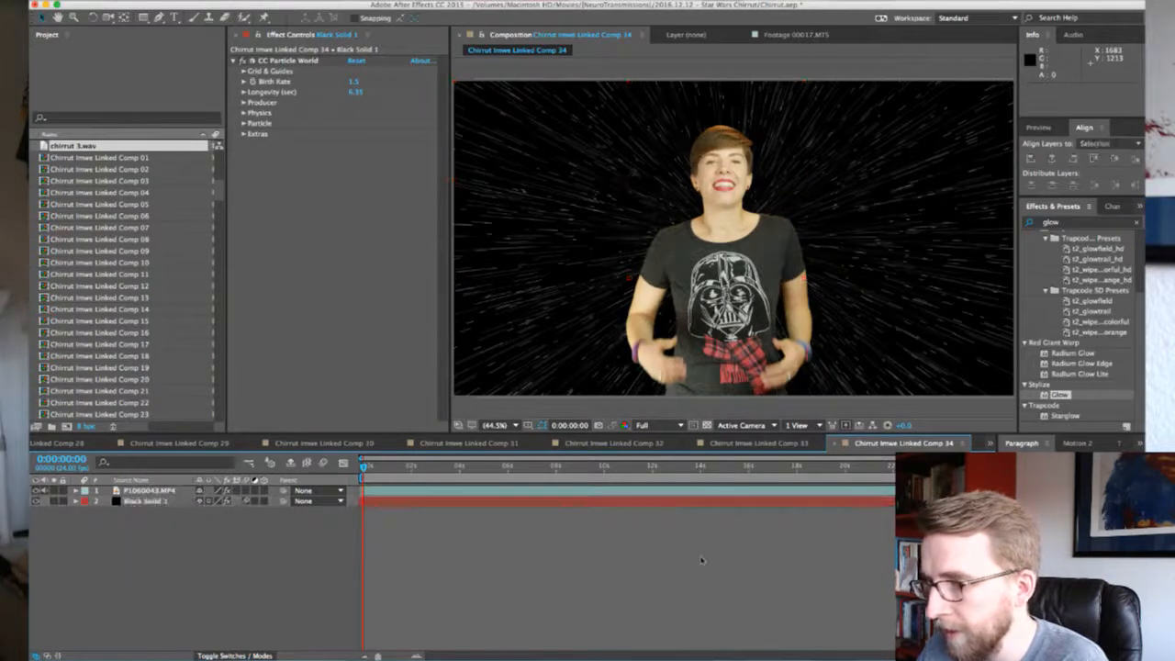
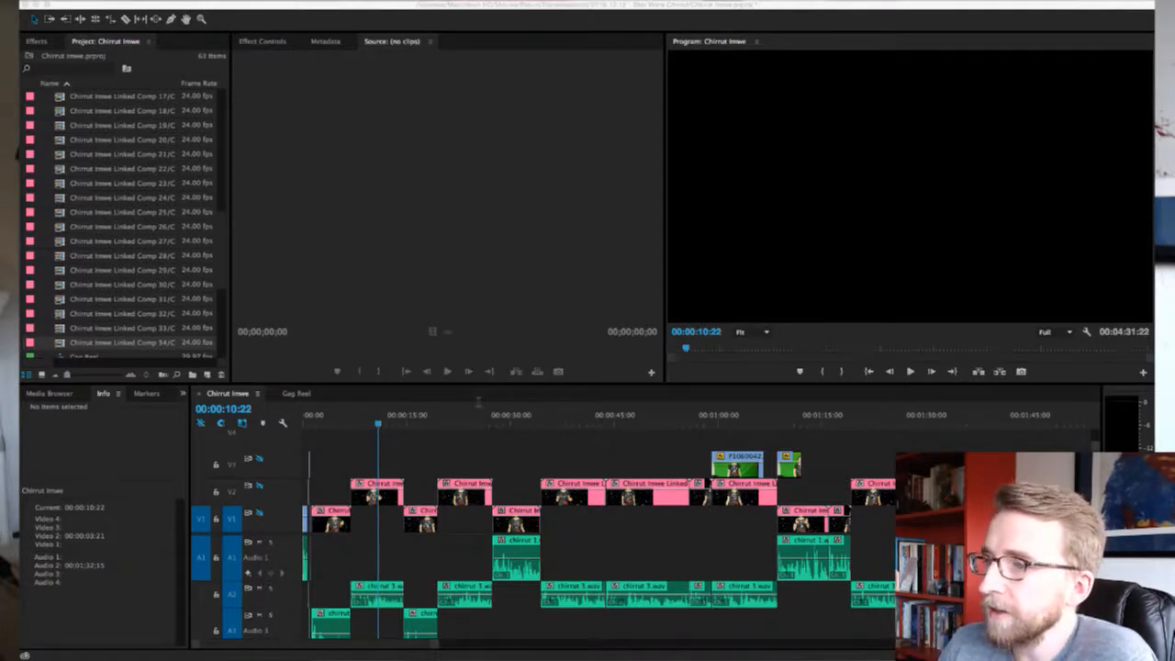
Play the Chirrut Imwe sequence in Premiere Pro from its start and stop at about 27 seconds
left_click(430, 454)
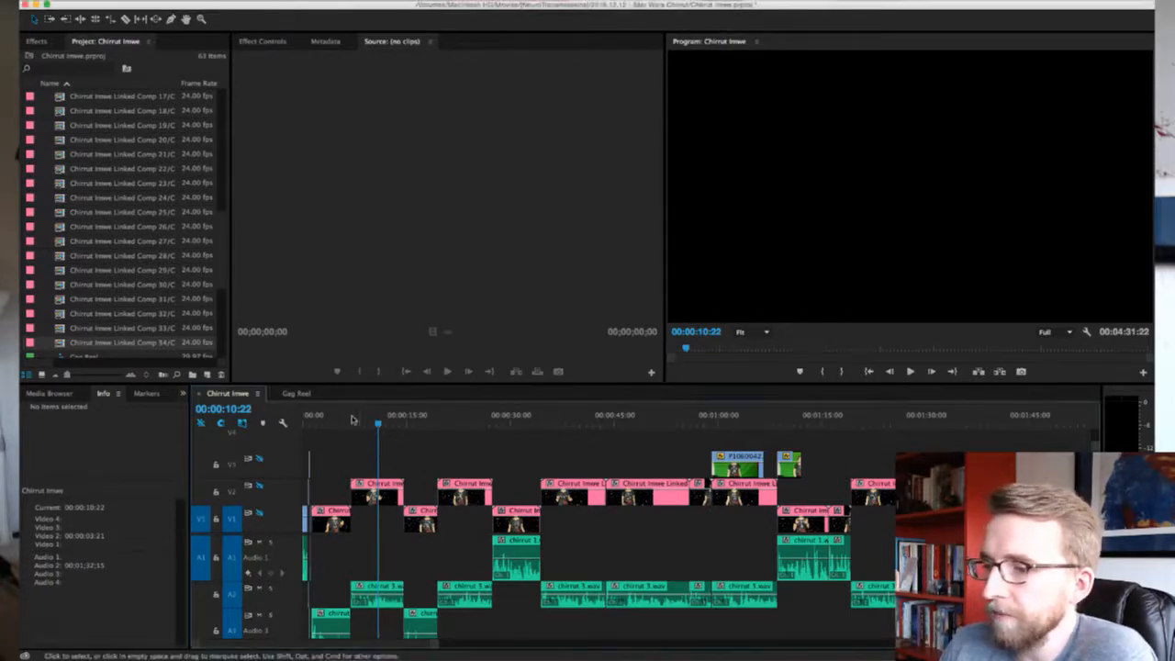
key("Home")
key("space")
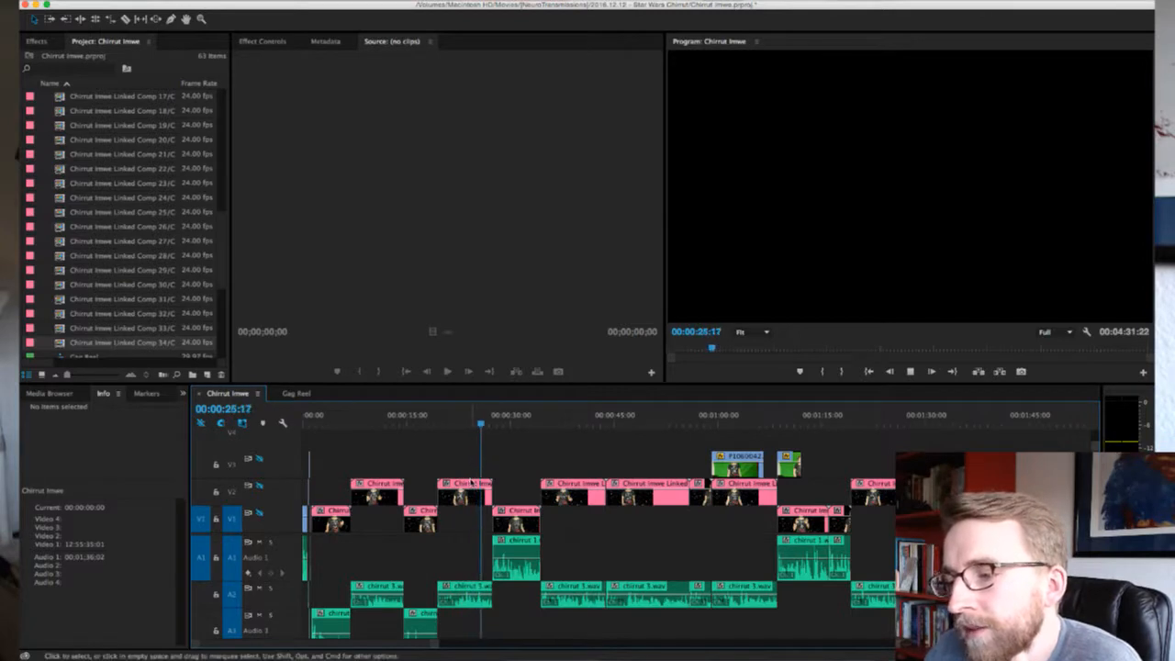
key("space")
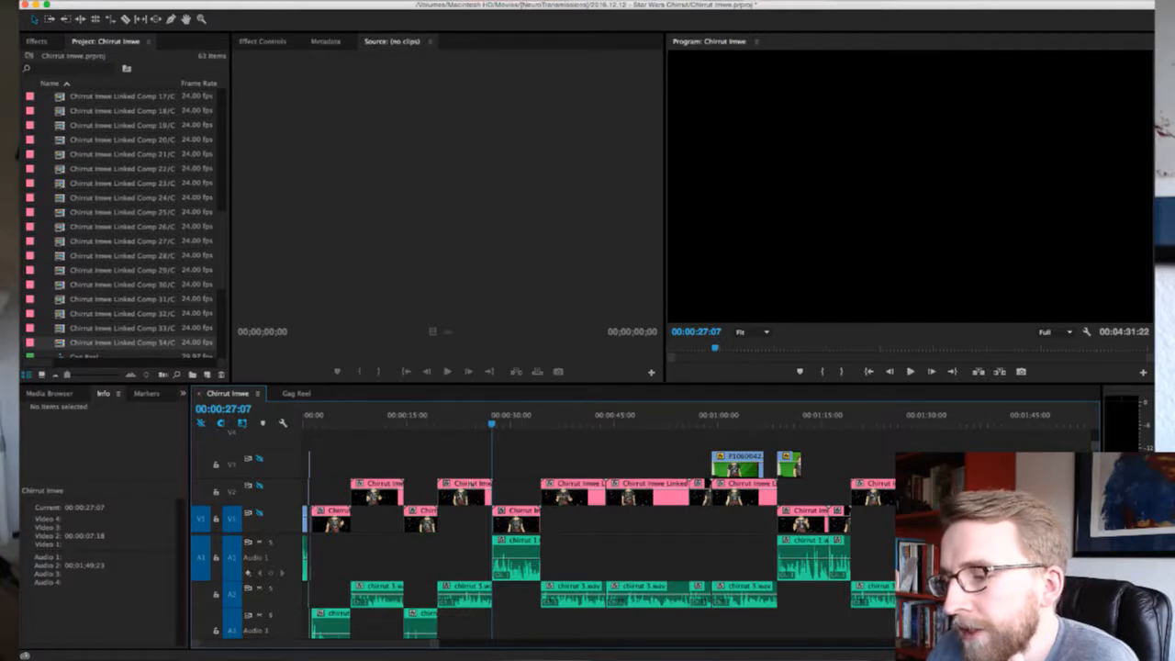
Switch to After Effects and shift P1060042.MP4 in Linked Comp 04 toward the left side of the frame
key("super+Tab")
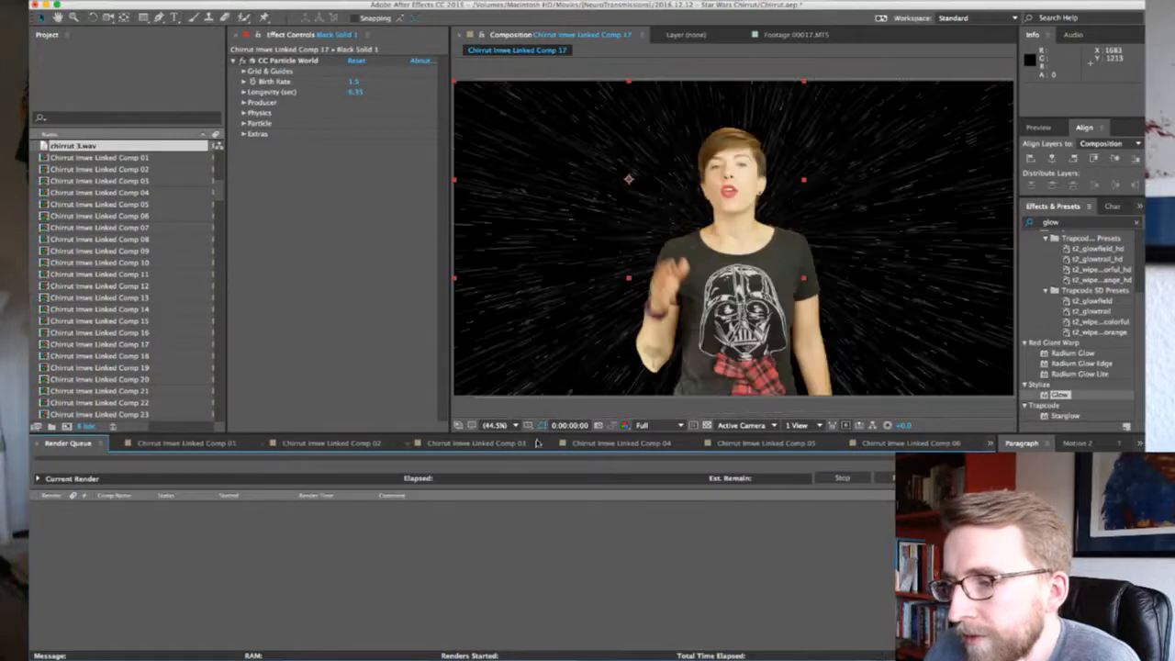
left_click(613, 444)
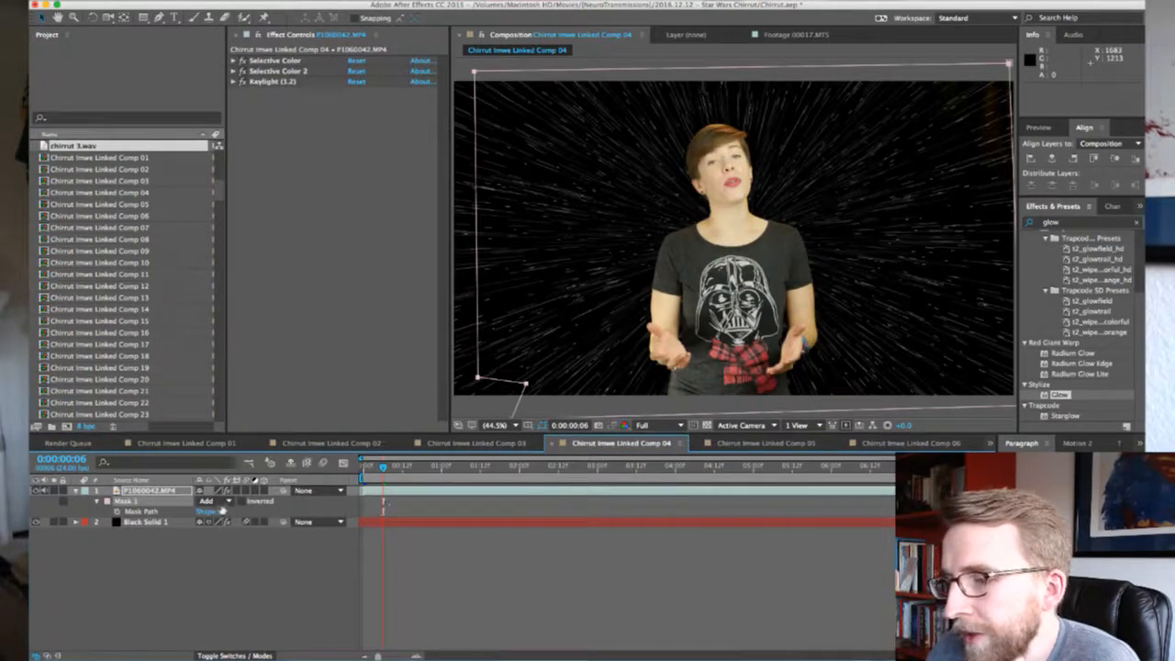
key("p")
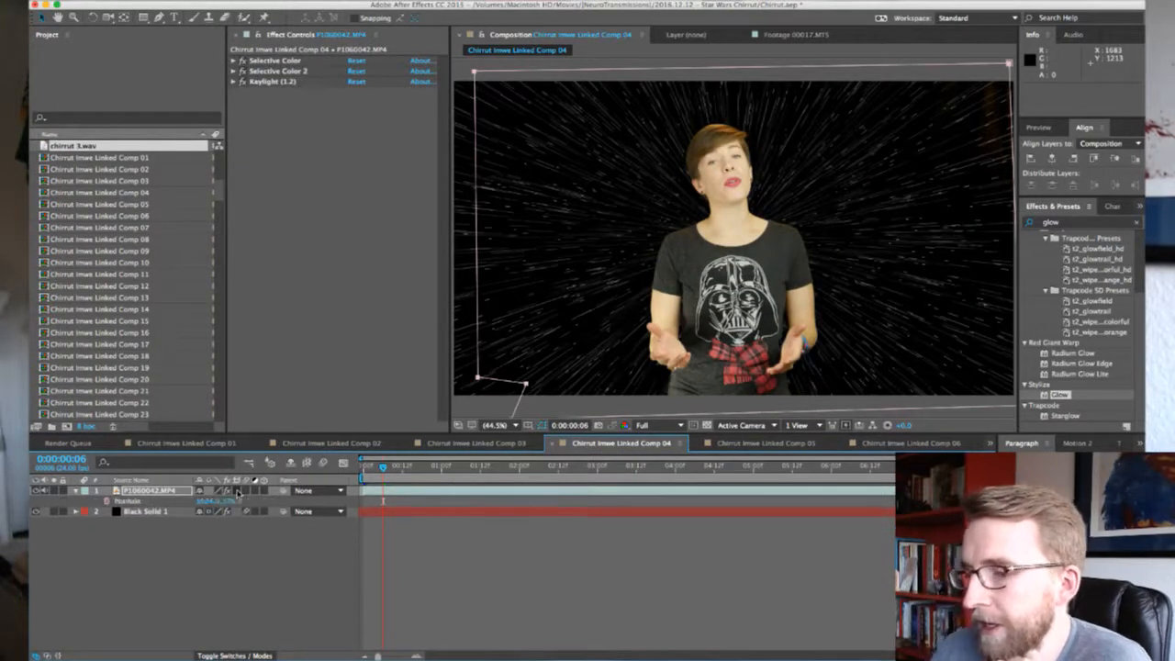
left_click_drag(210, 503, 28, 503)
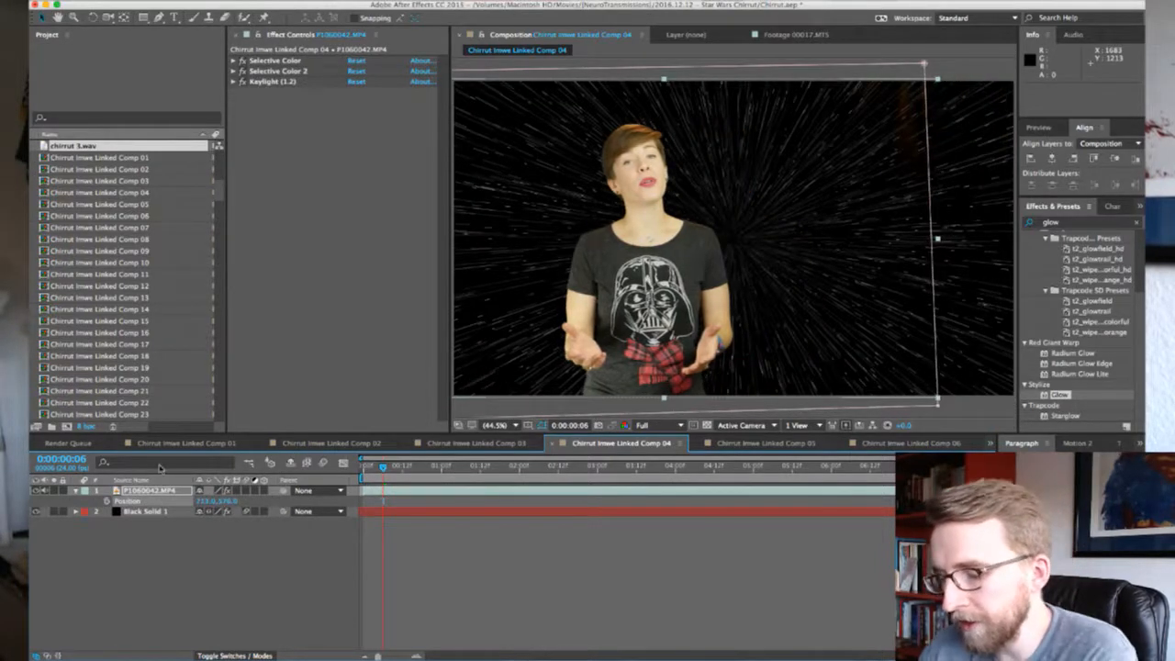
With the title/action safe guides shown, scale P1060042.MP4 to 78% and set its position to 685, 808
key("shift+s")
left_click_drag(223, 515, 244, 501)
left_click_drag(373, 510, 361, 510)
left_click(530, 426)
left_click(566, 449)
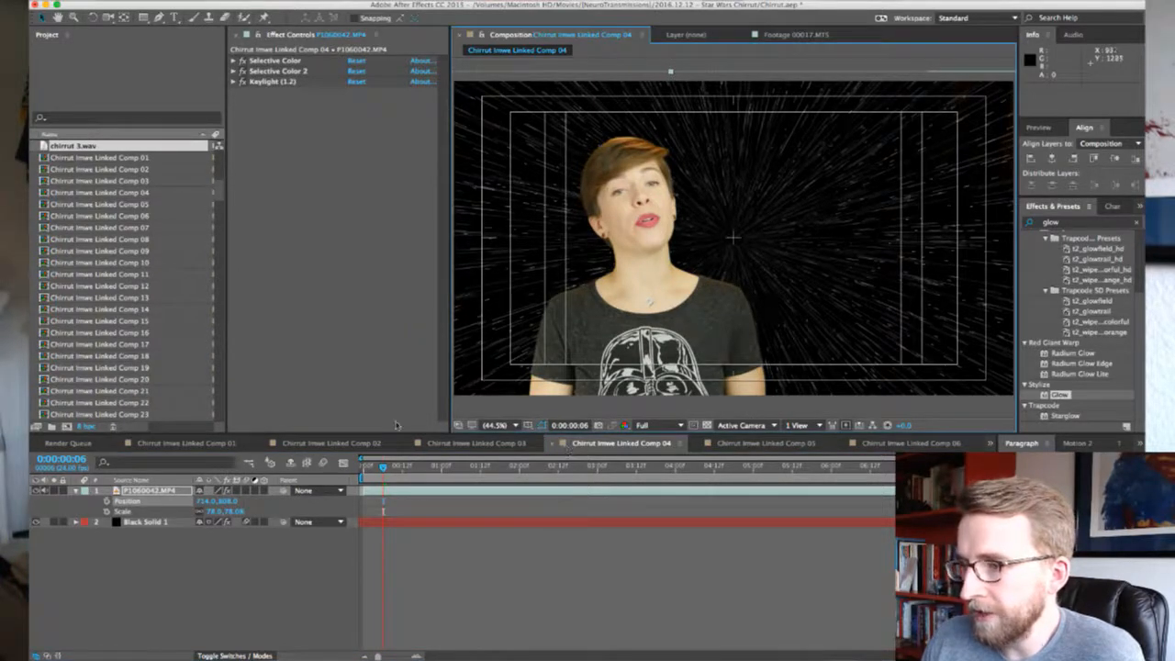
left_click_drag(204, 501, 186, 499)
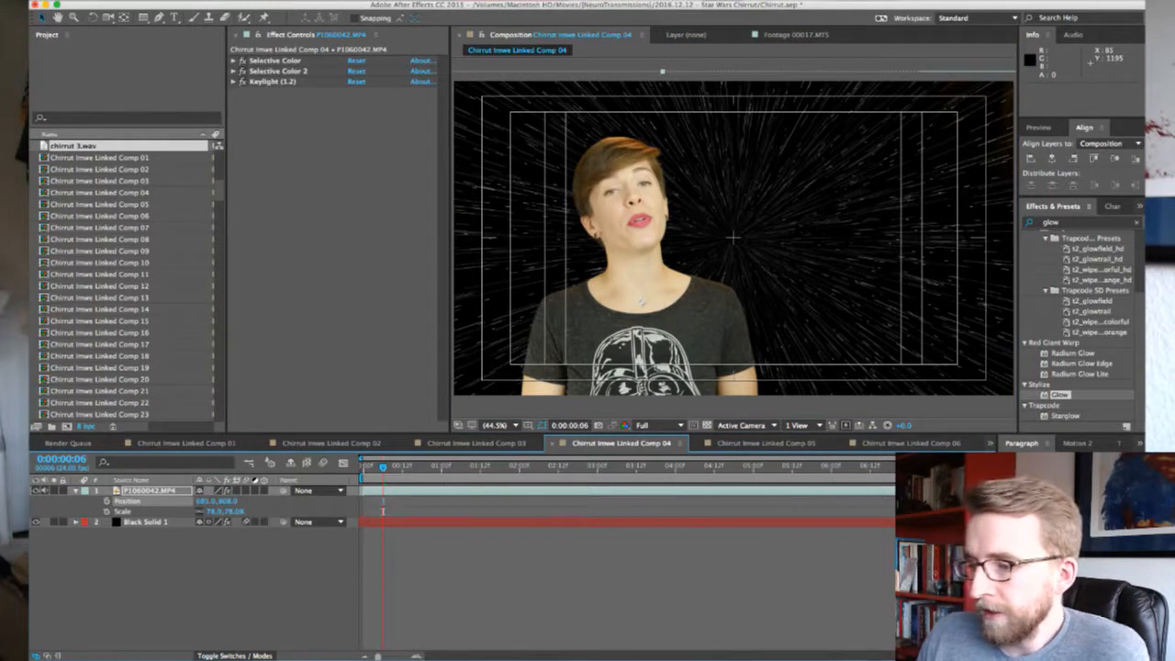
Import the images Chirrut_Imwe.png and Donnieyen_SHFF.jpg into the project
key("super+Tab")
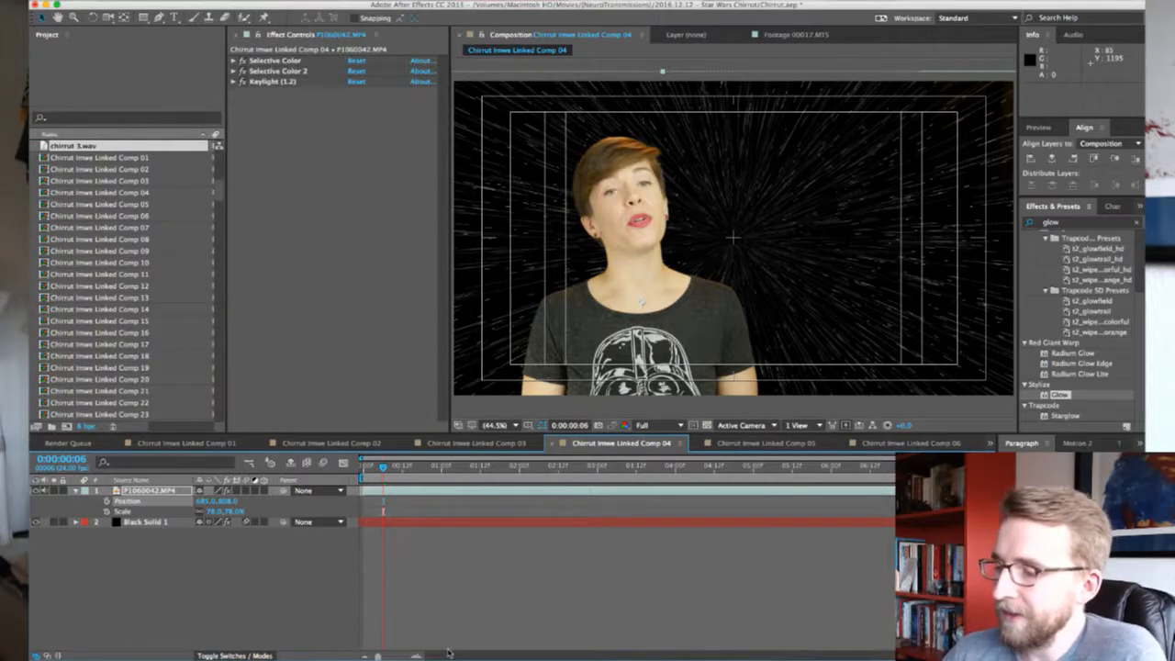
key("super+Tab")
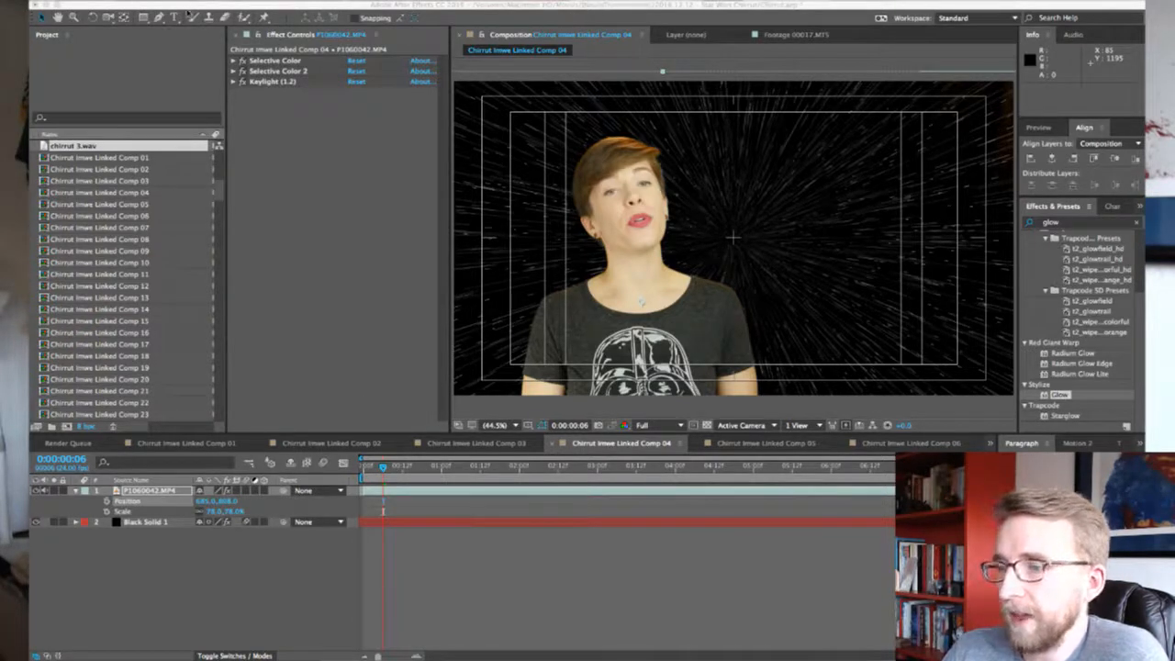
left_click(962, 208)
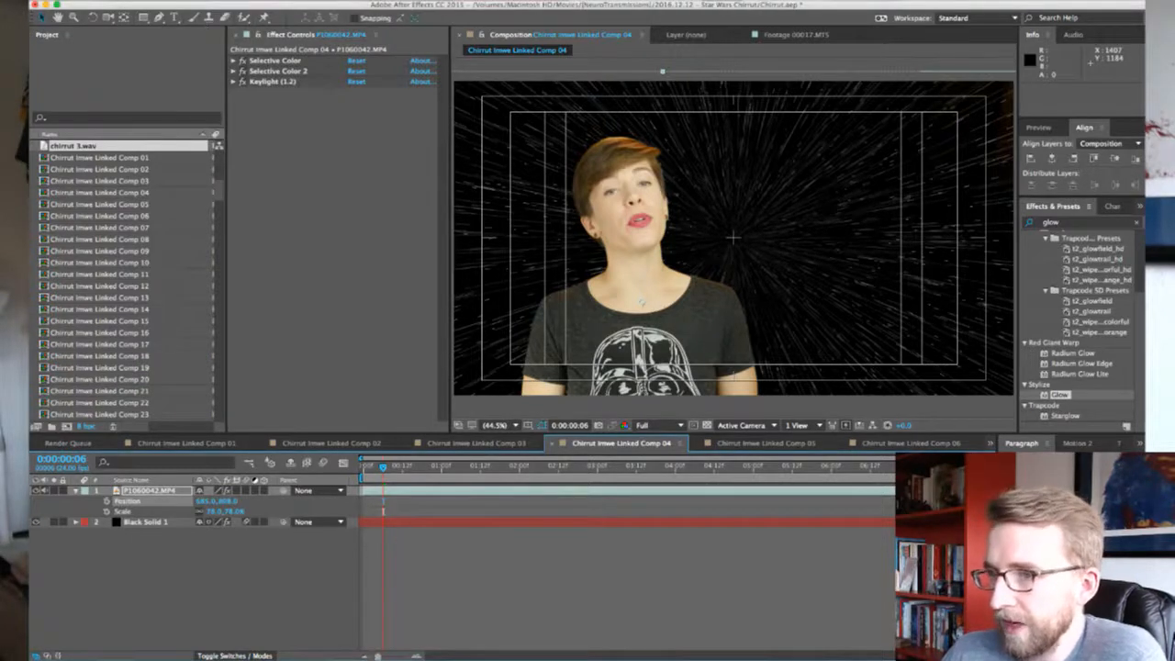
key("super+Tab")
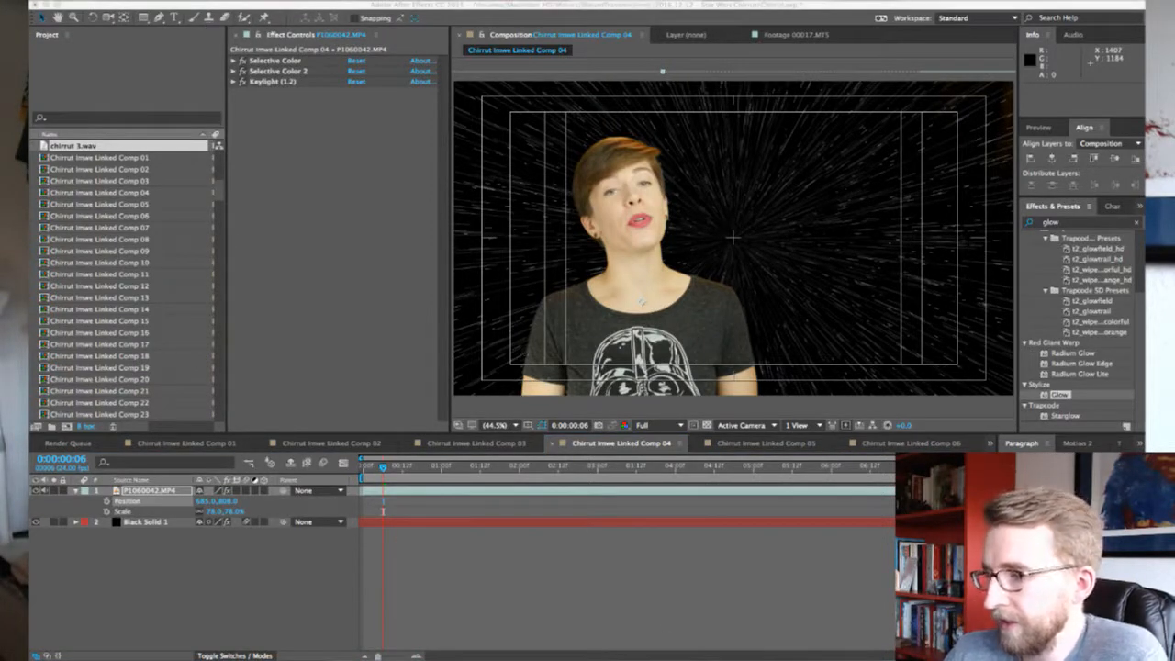
left_click(643, 592)
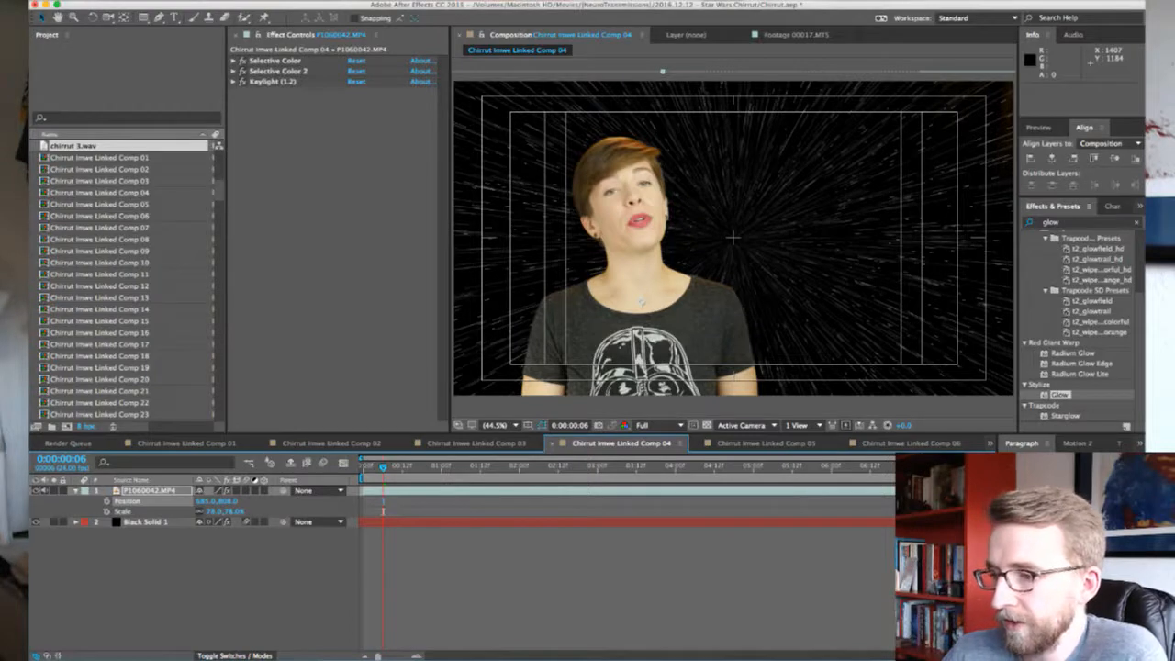
key("super+Tab")
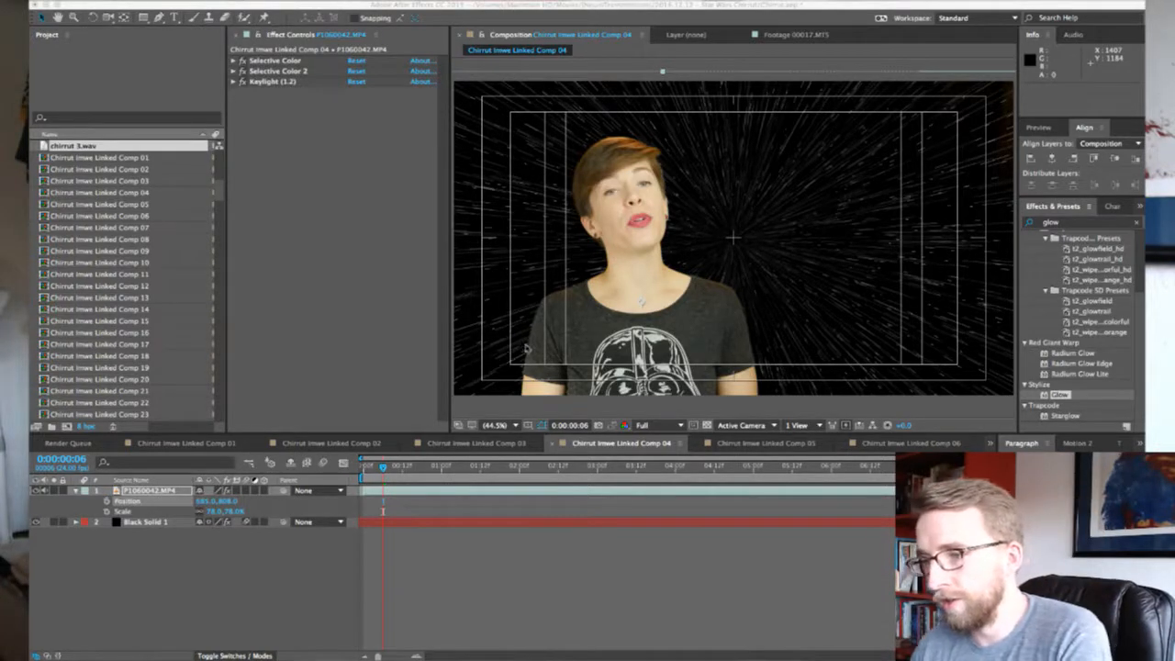
scroll(150, 241, "up", 5)
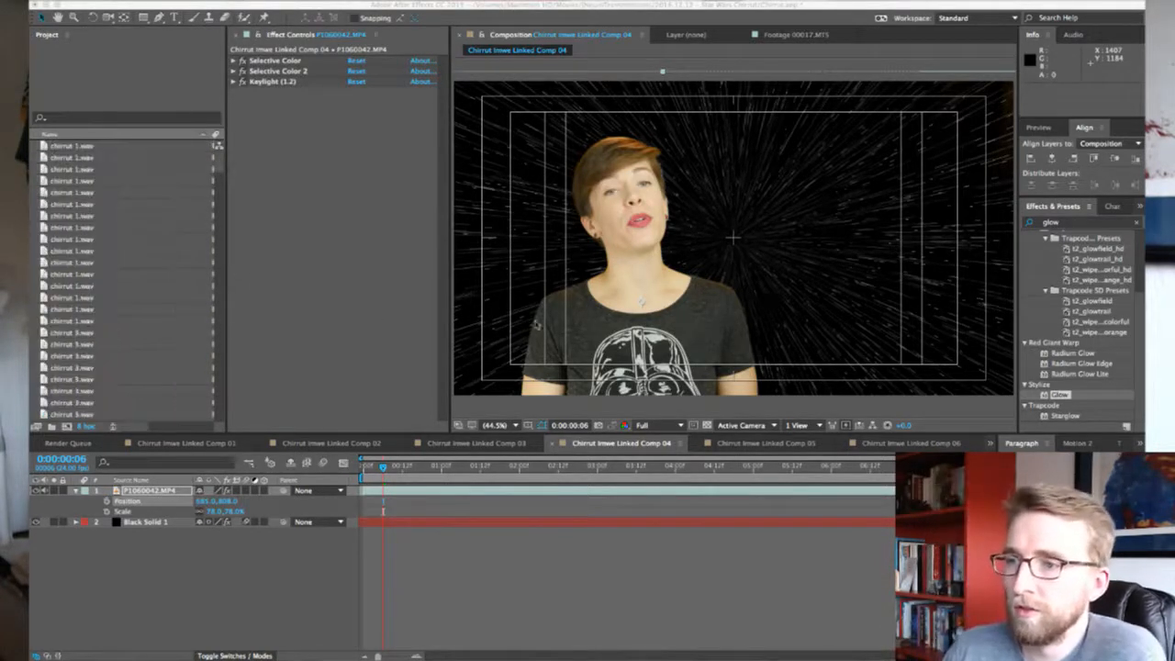
left_click(101, 268)
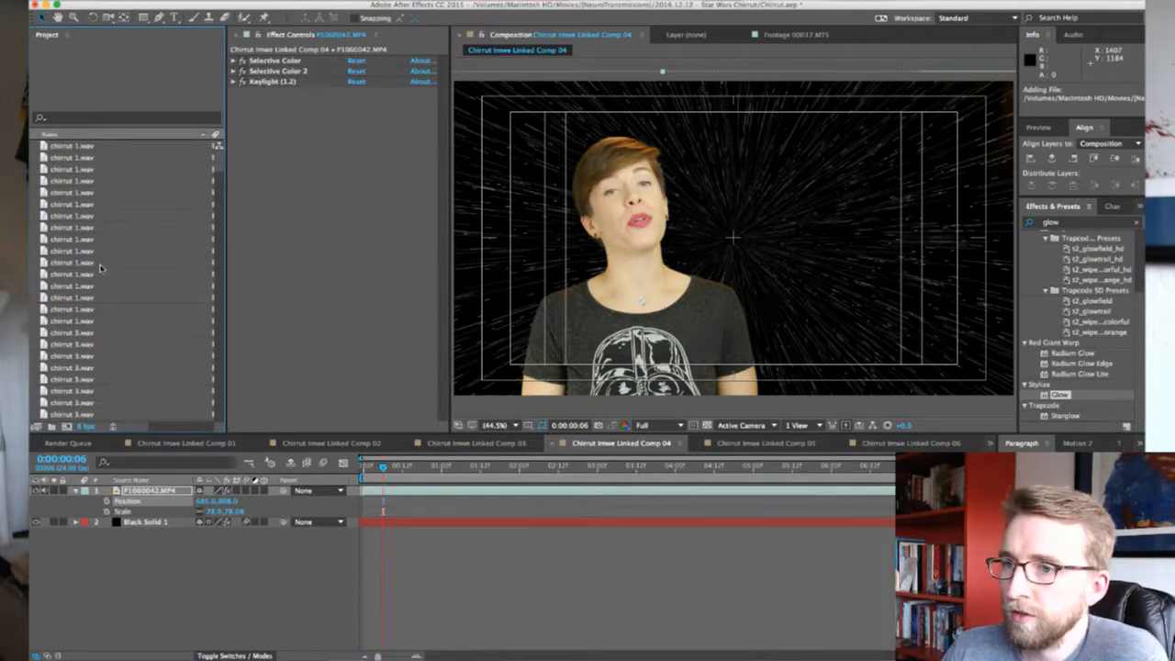
Add Chirrut_Imwe.png to Linked Comp 04 as the layer above P1060042.MP4
scroll(101, 268, "down", 10)
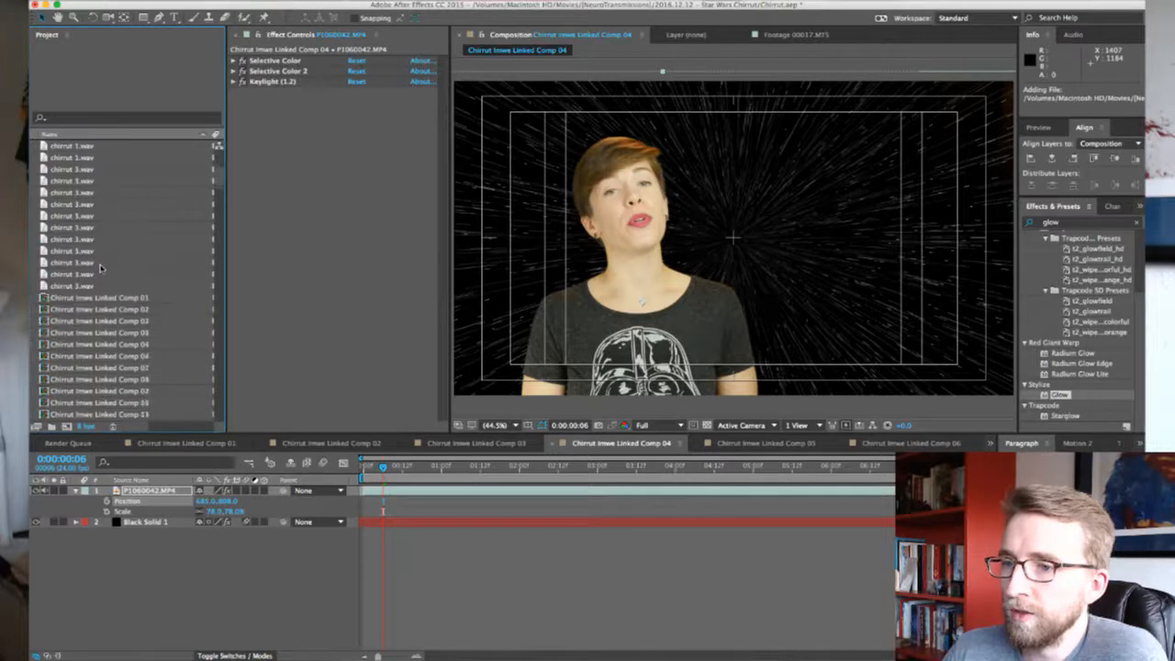
scroll(101, 268, "down", 3)
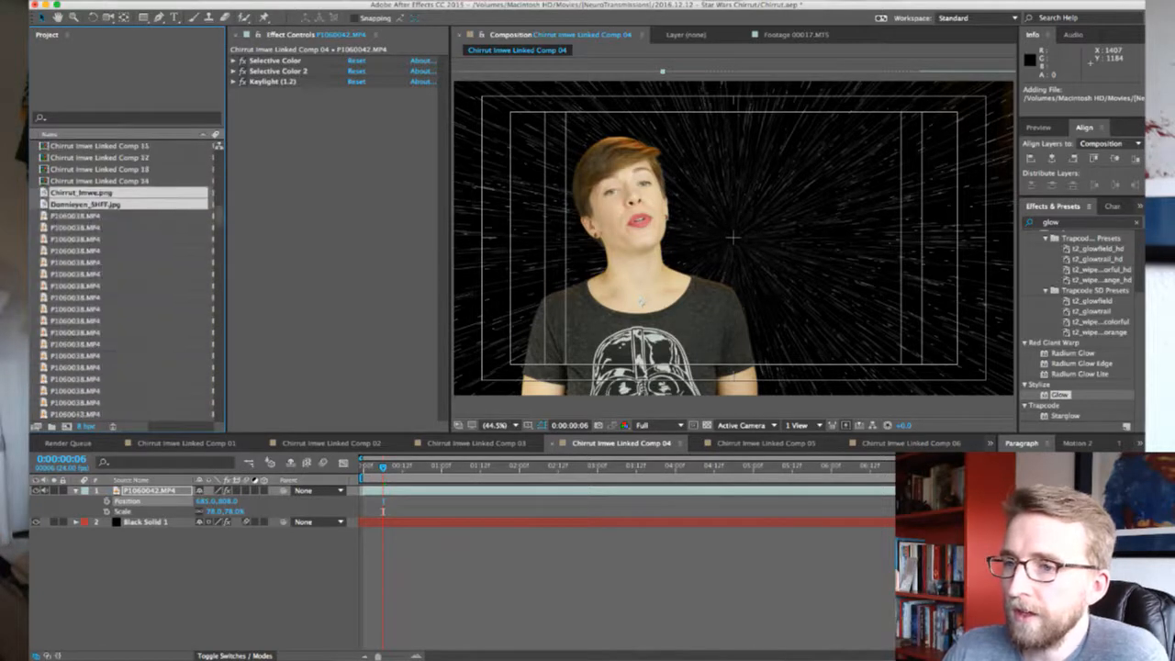
left_click(46, 217)
left_click(43, 194)
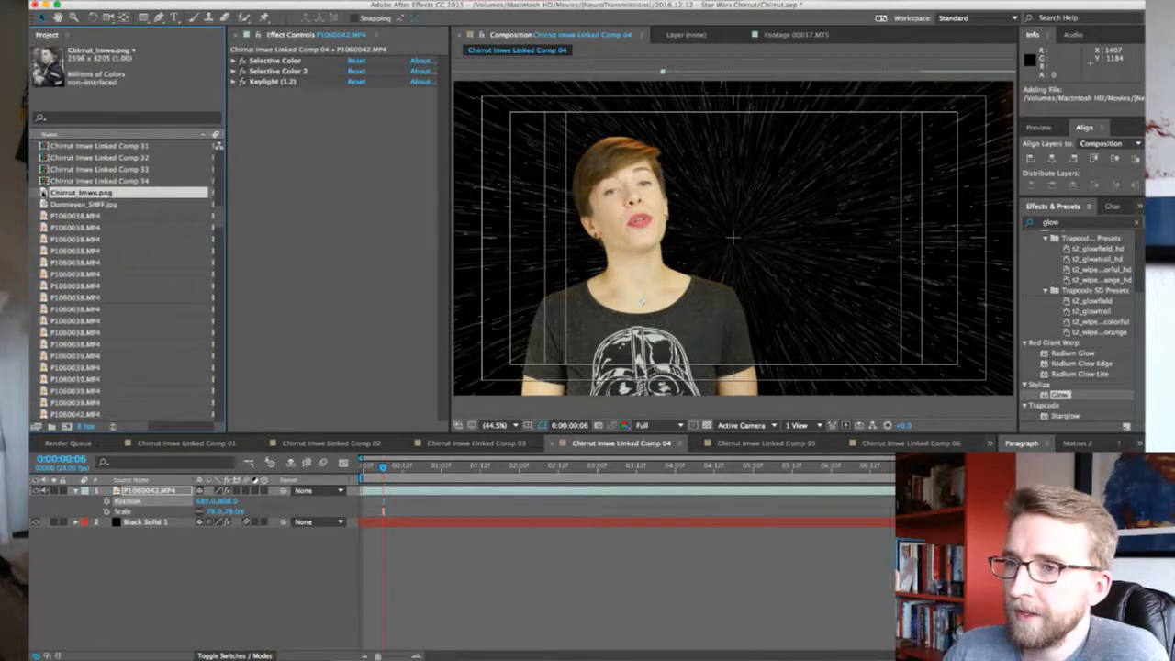
left_click_drag(43, 194, 150, 493)
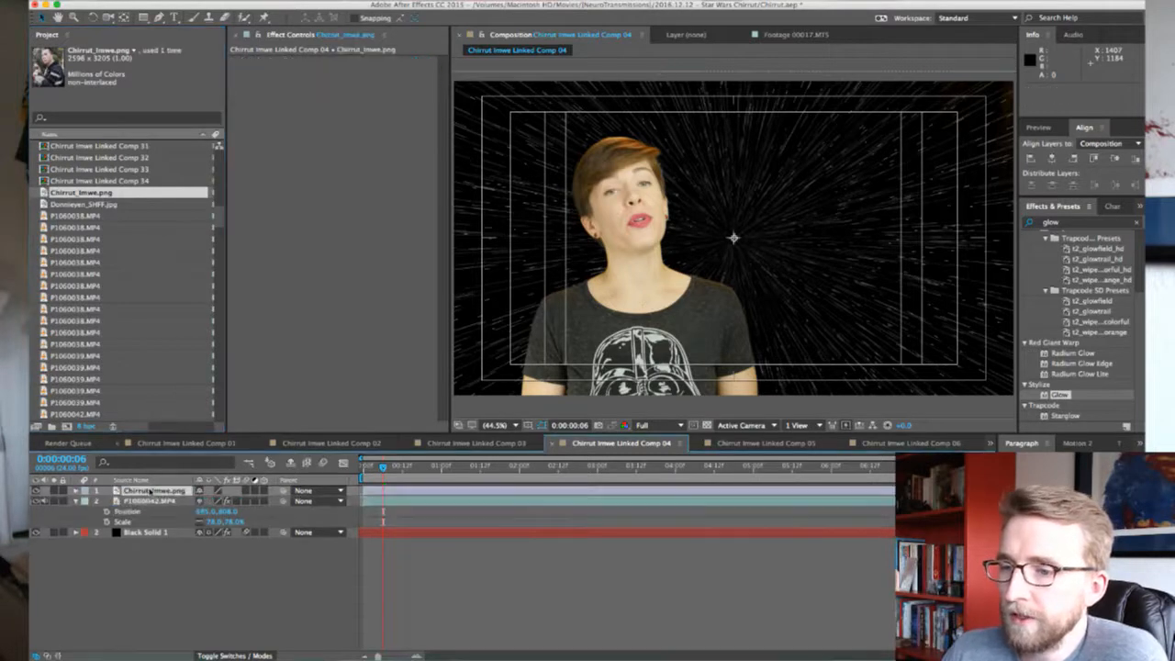
Scale Chirrut_Imwe.png to 18% and set its position to 1437, 453, beside the presenter
key("s")
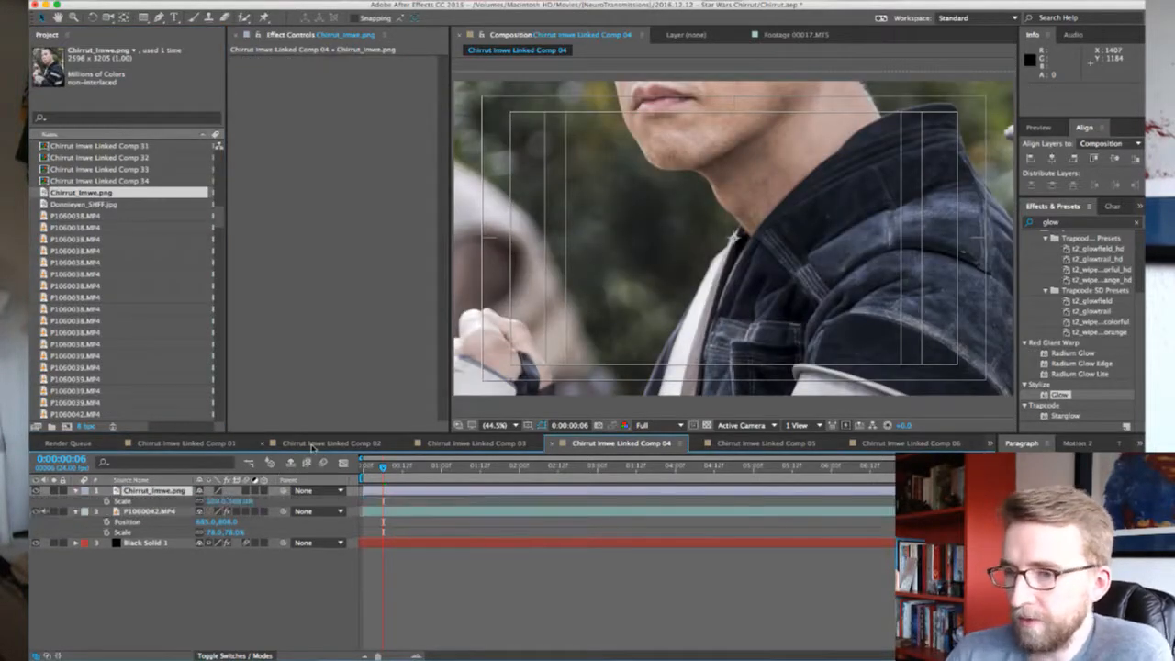
left_click_drag(218, 502, 172, 502)
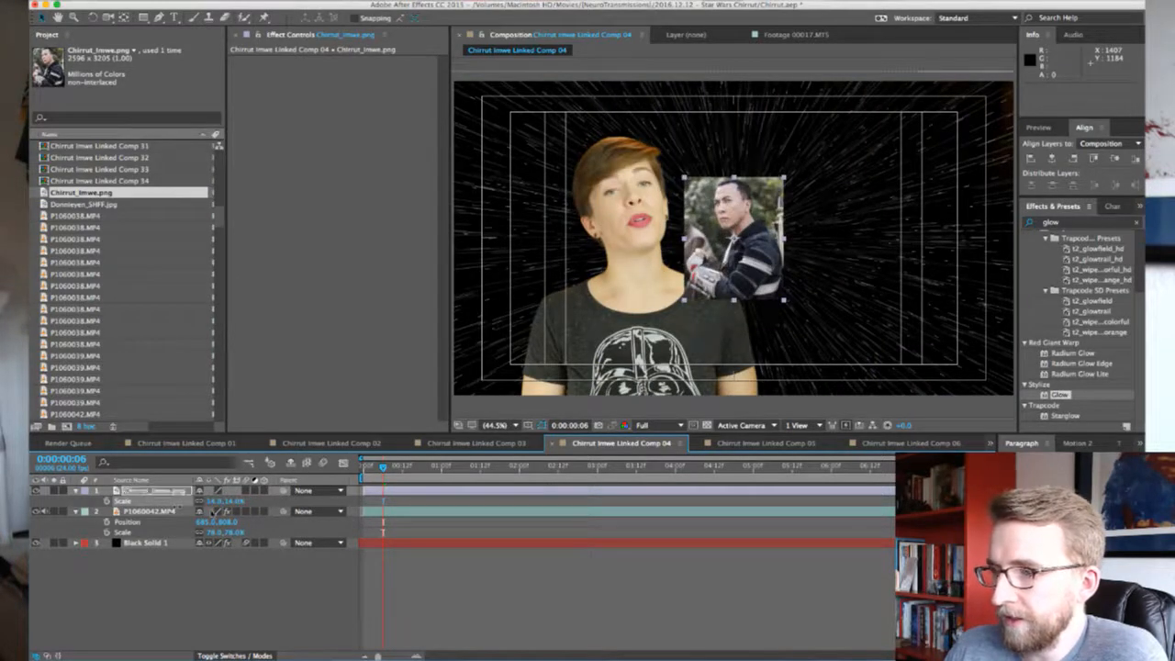
key("shift+p")
left_click_drag(206, 501, 378, 508)
left_click_drag(234, 503, 130, 517)
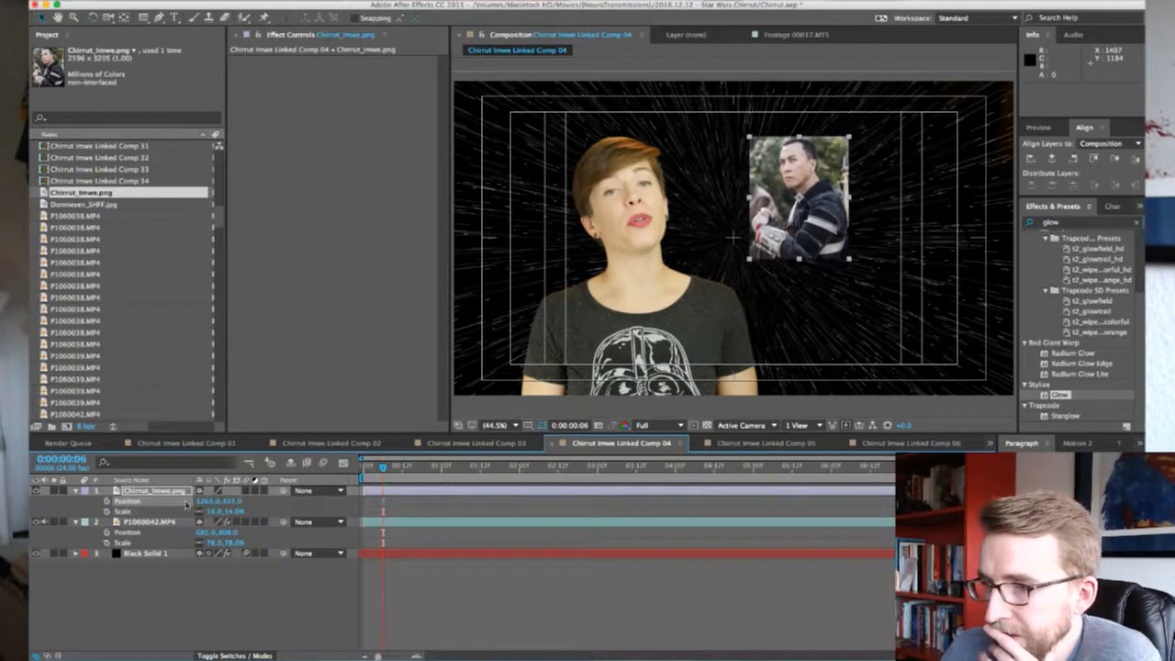
left_click_drag(204, 500, 318, 498)
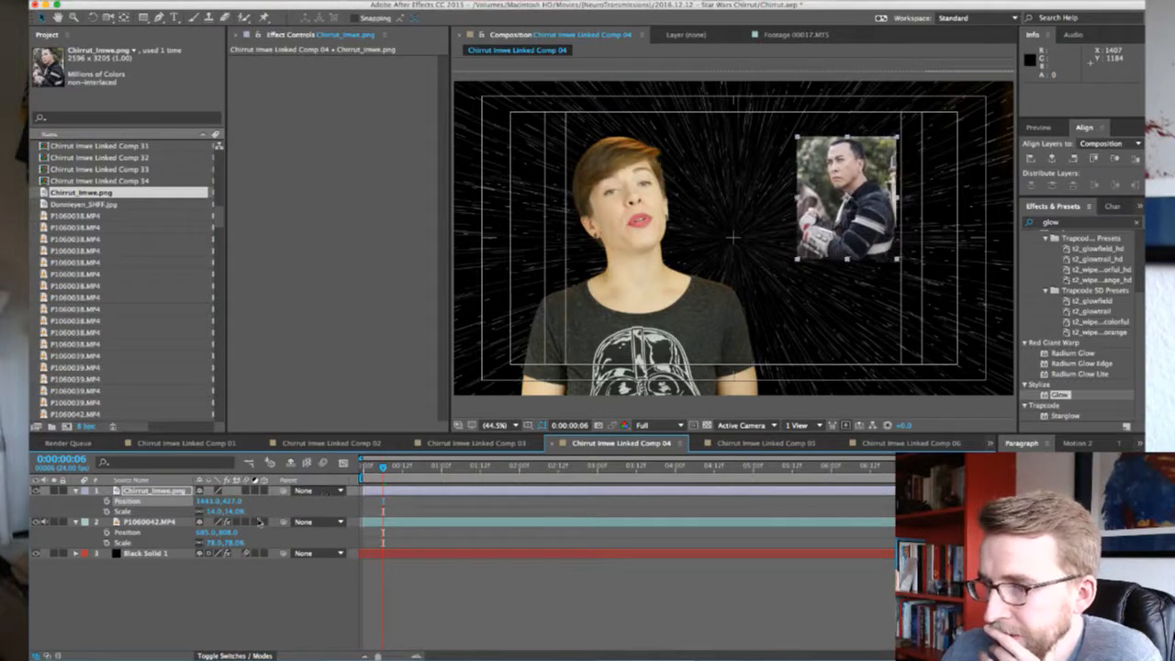
left_click_drag(236, 512, 255, 497)
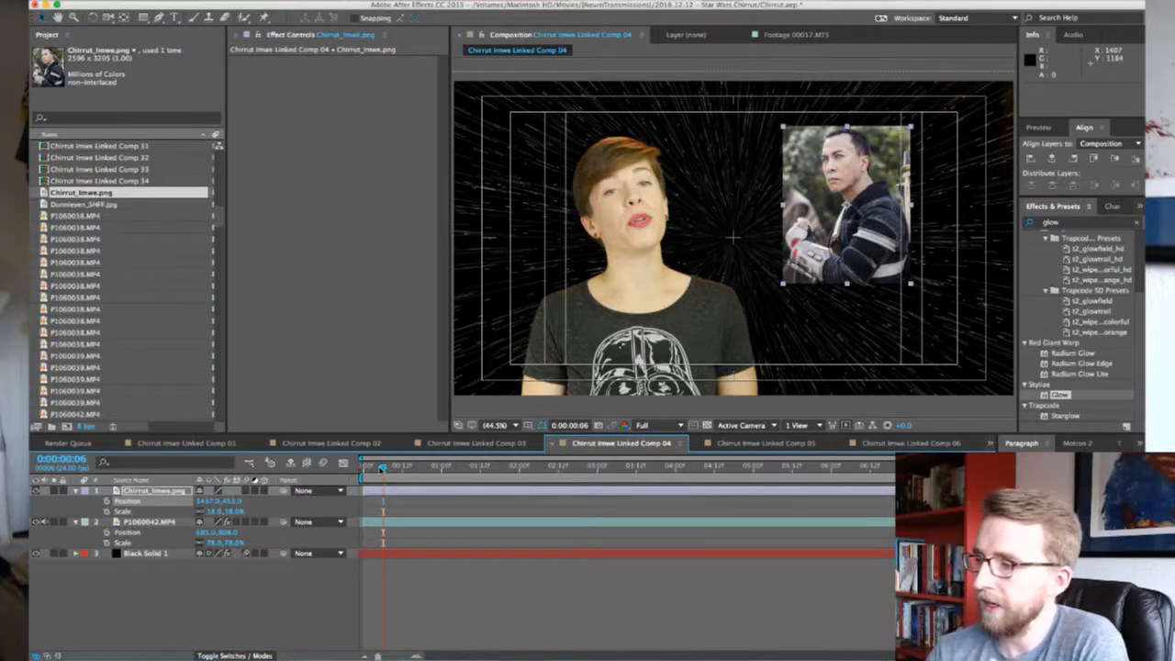
Keyframe Chirrut_Imwe.png's position to slide in from off-screen at 2414, 453 at frame 0 to 1437, 453 at frame 20
left_click_drag(382, 468, 364, 468)
left_click(107, 502)
key("shift+Page_Down")
key("shift+Page_Down")
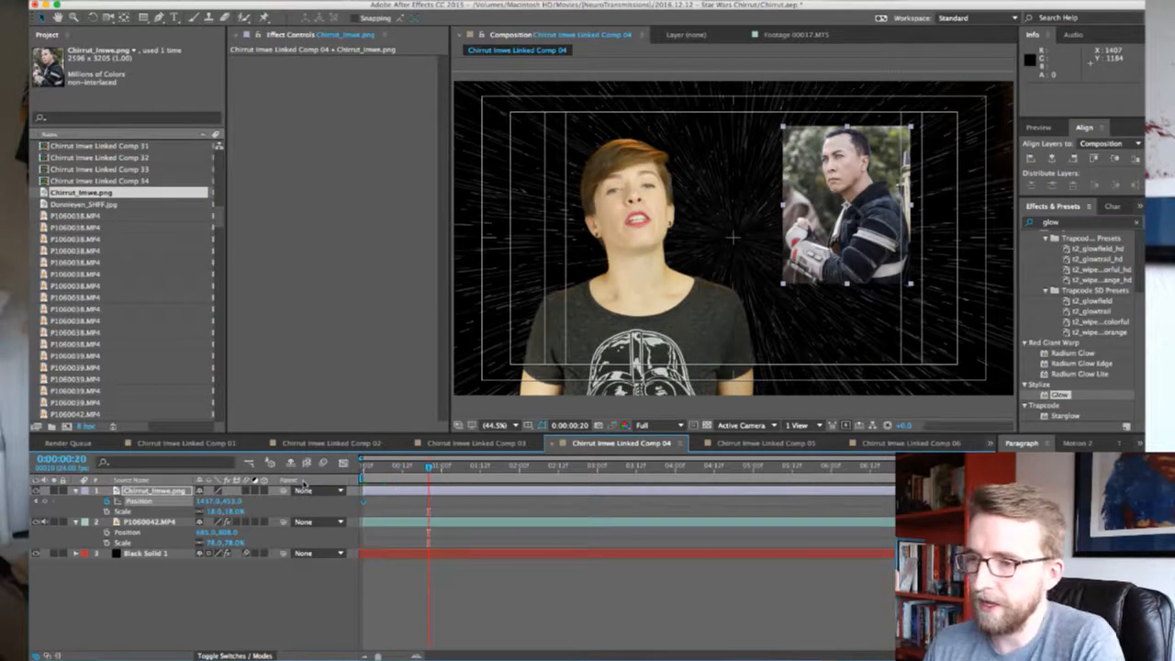
left_click(45, 501)
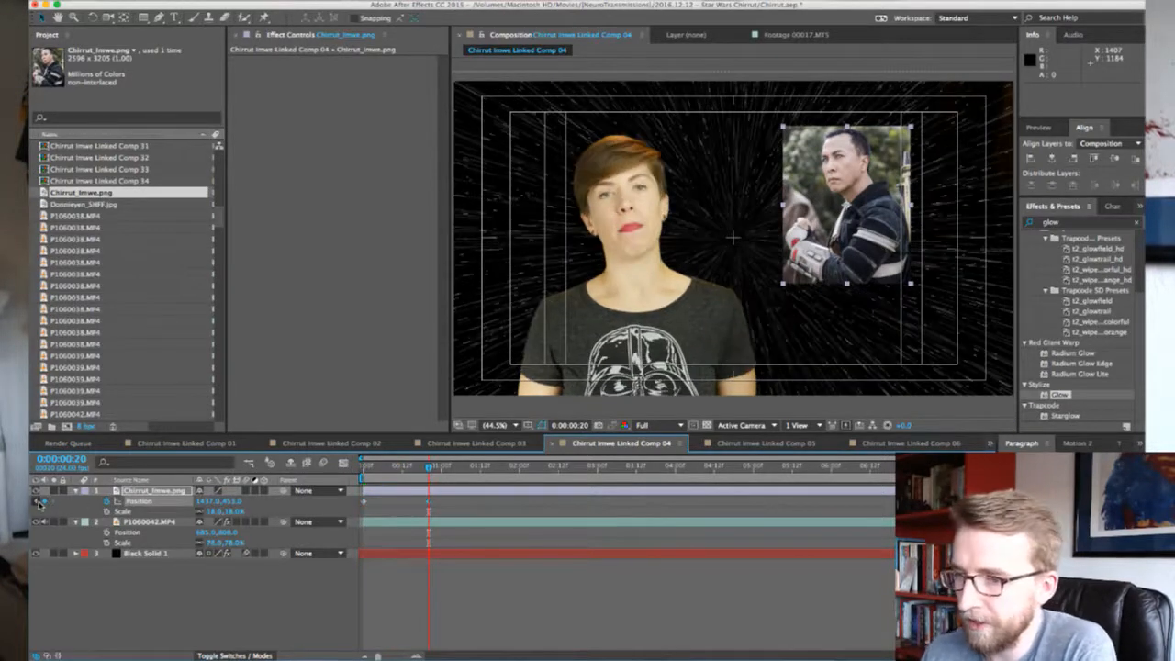
left_click(38, 501)
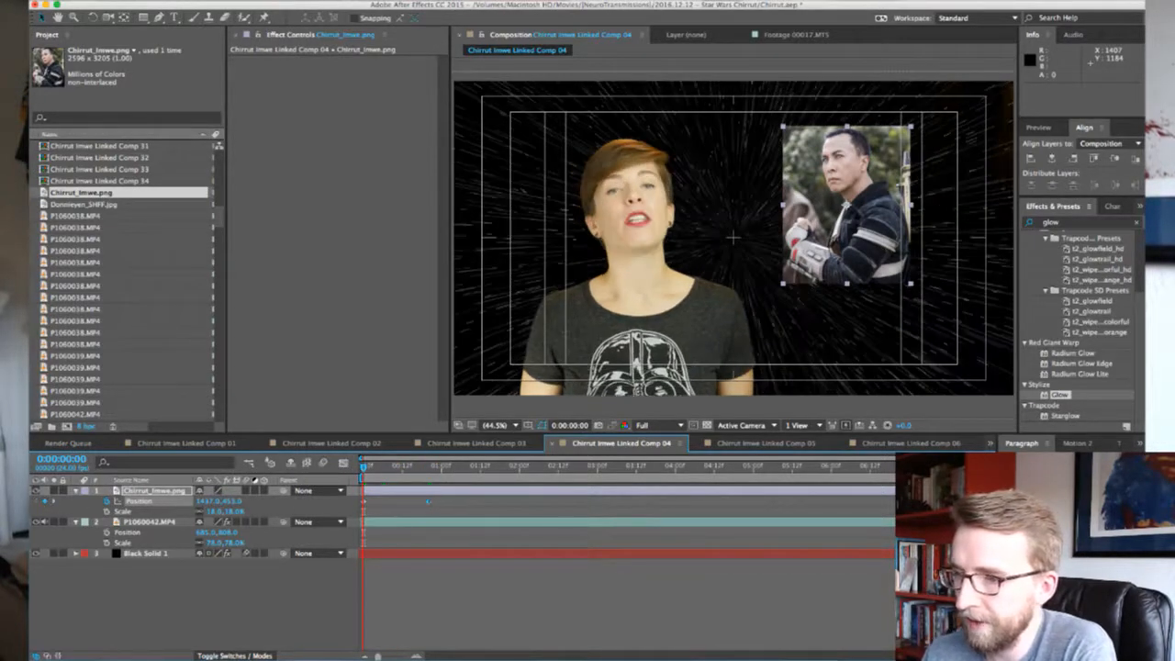
left_click_drag(206, 501, 715, 551)
left_click_drag(456, 509, 361, 500)
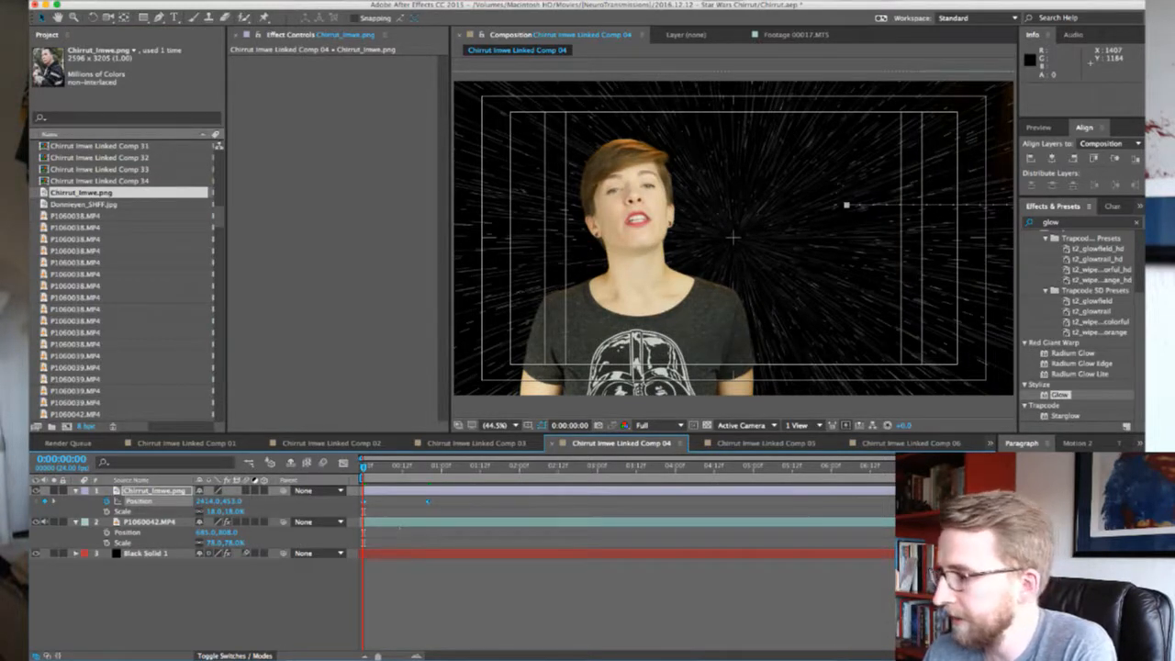
Apply the Elastic easing from Ease and Wizz to Chirrut_Imwe.png's position keyframes
left_click(1076, 444)
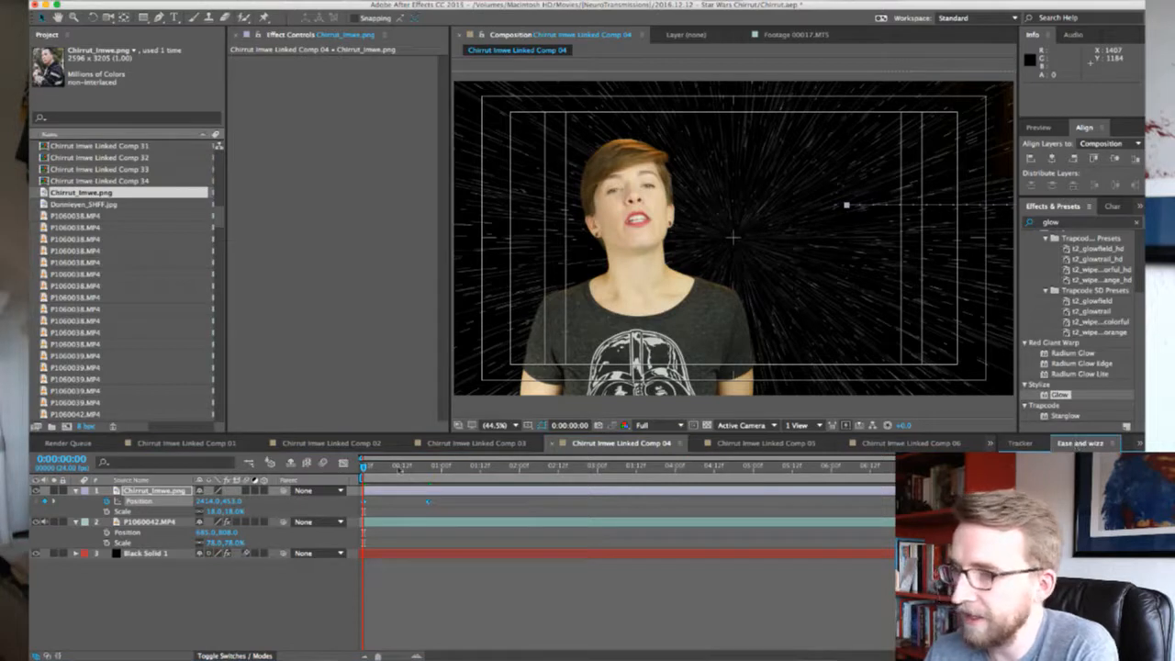
left_click(343, 462)
mouse_move(428, 554)
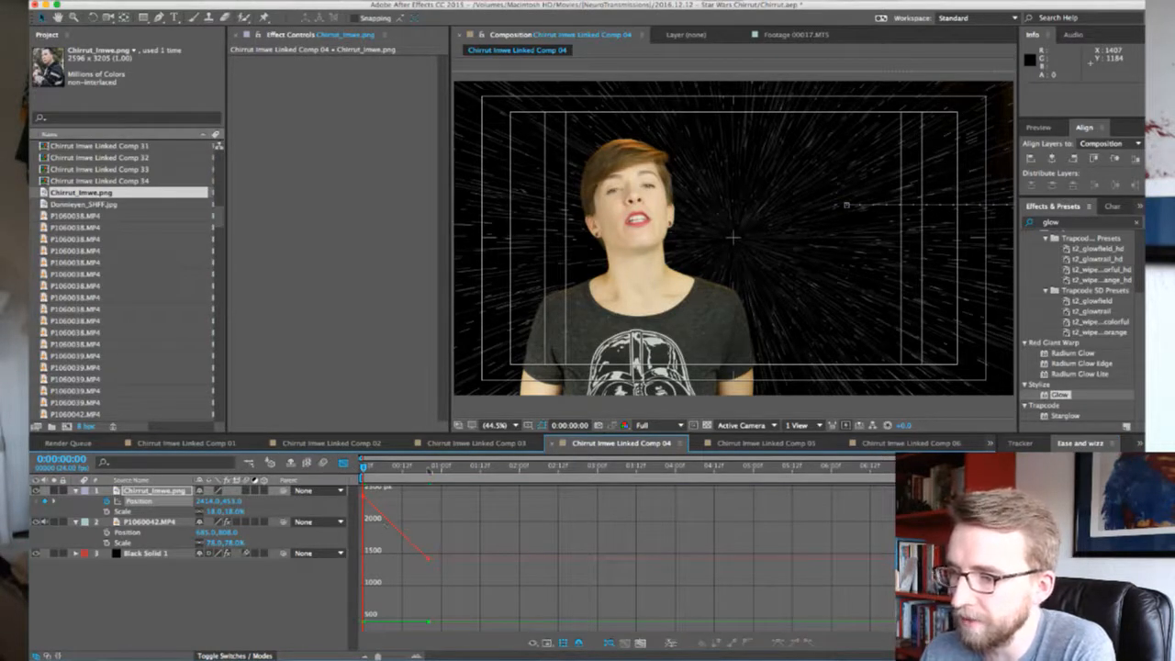
left_click(343, 461)
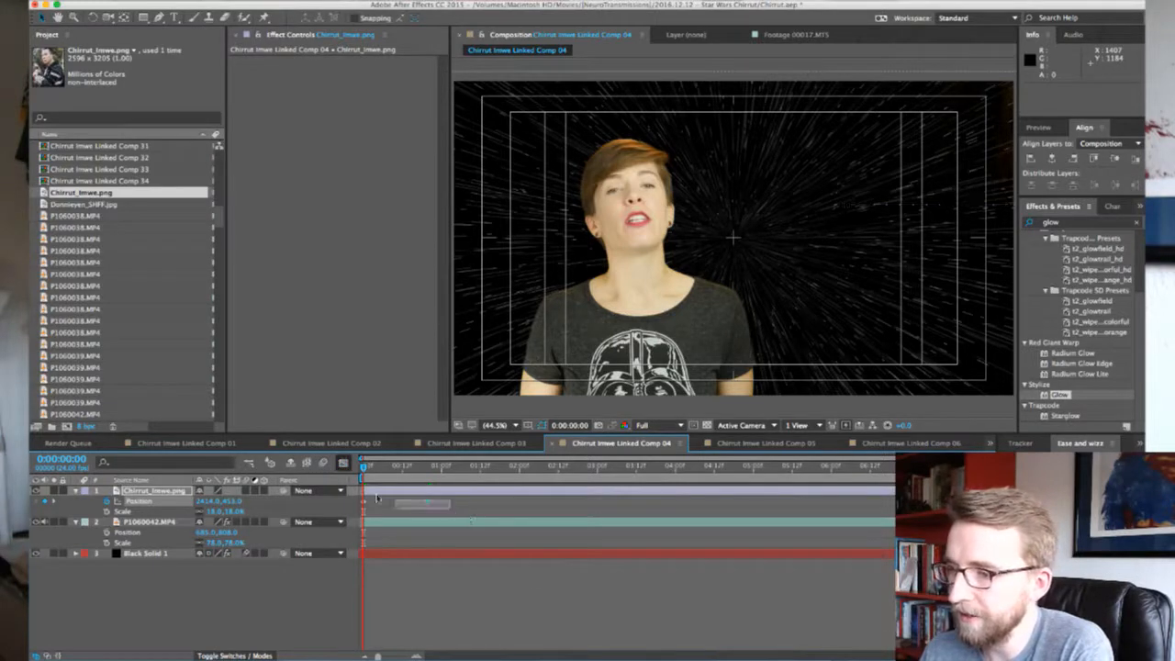
left_click(427, 502)
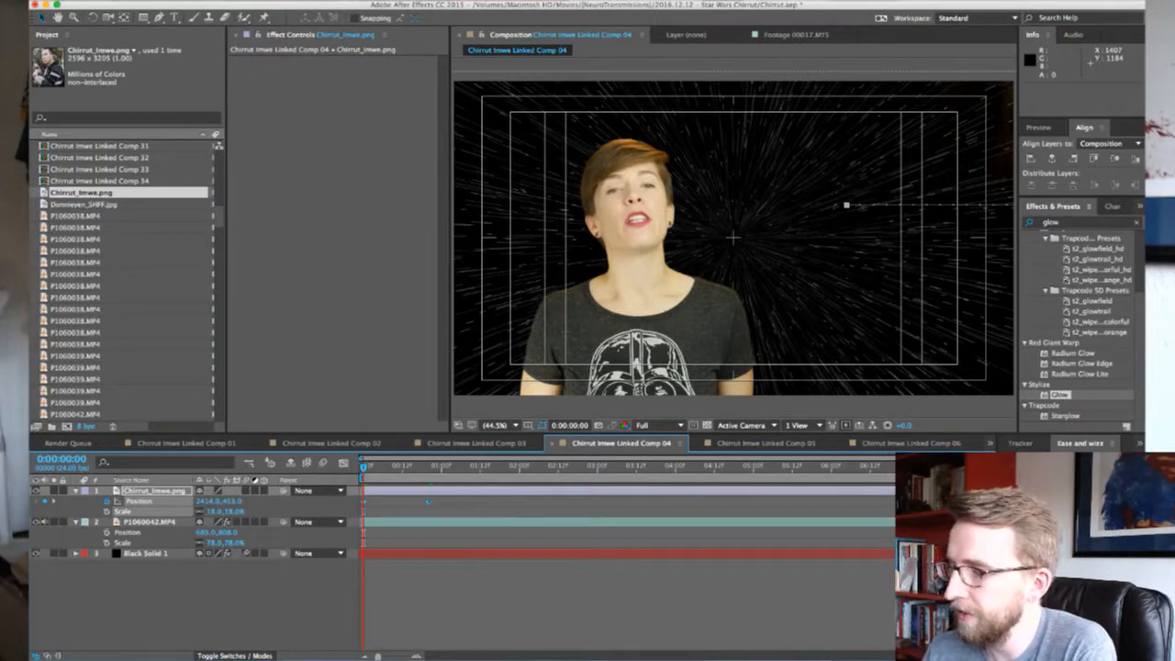
left_click(1083, 524)
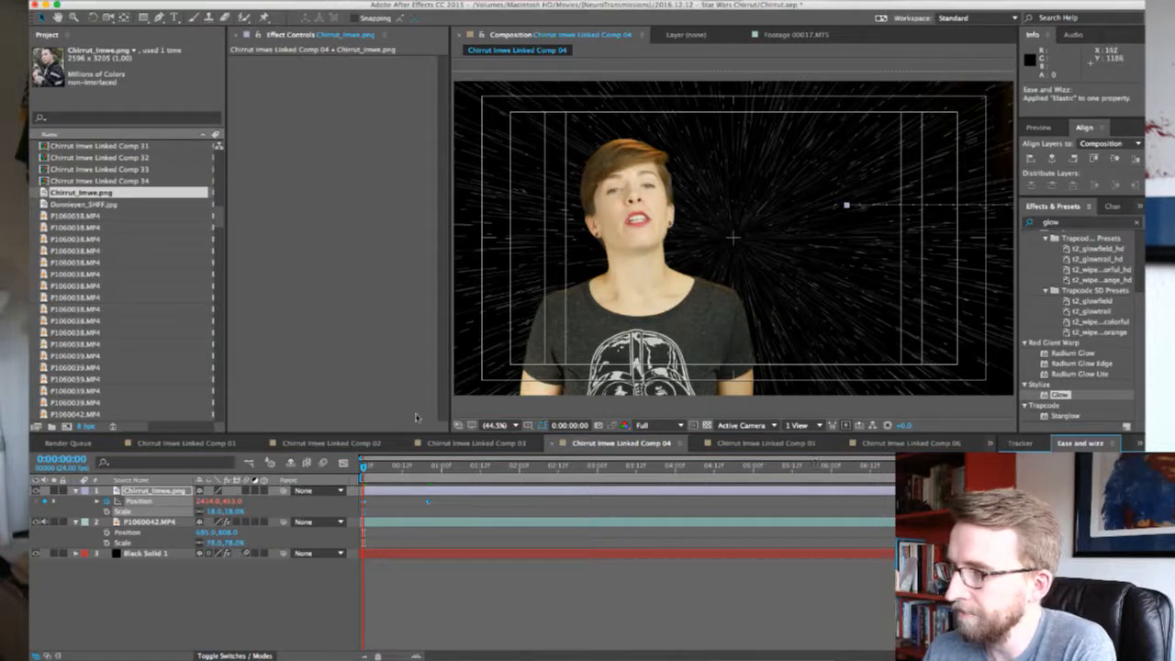
Preview the elastic slide-in from the start of the comp and enable motion blur for Chirrut_Imwe.png
left_click(364, 466)
left_click(470, 513)
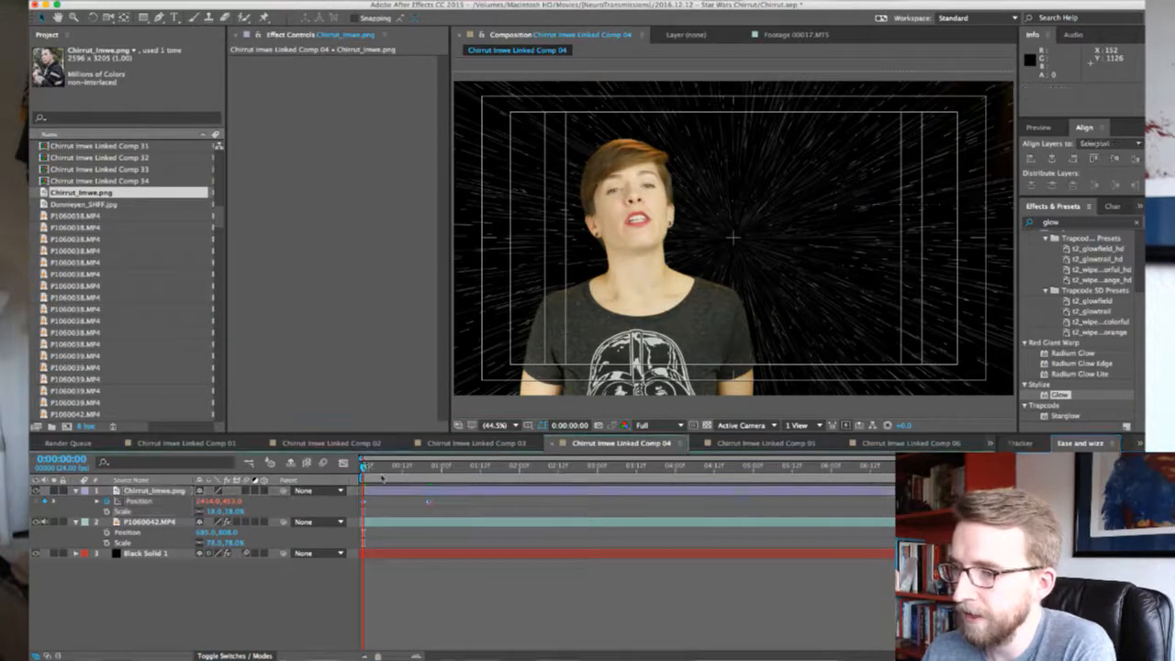
key("space")
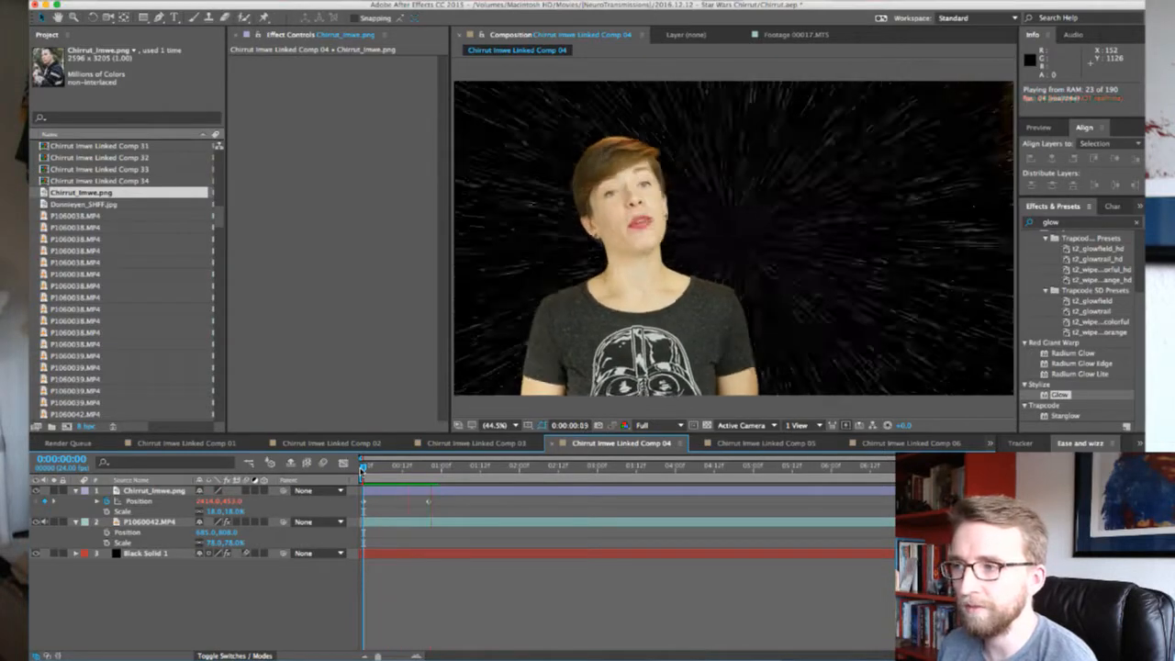
key("space")
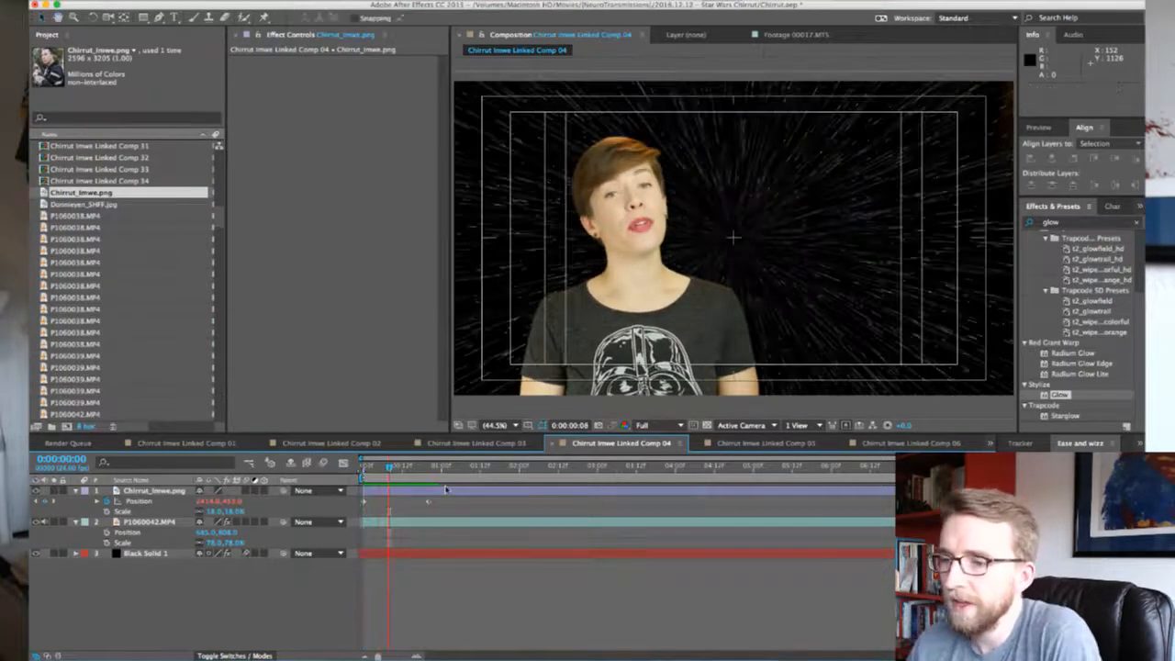
mouse_move(414, 468)
left_mouse_down()
mouse_move(425, 468)
mouse_move(400, 467)
left_mouse_up()
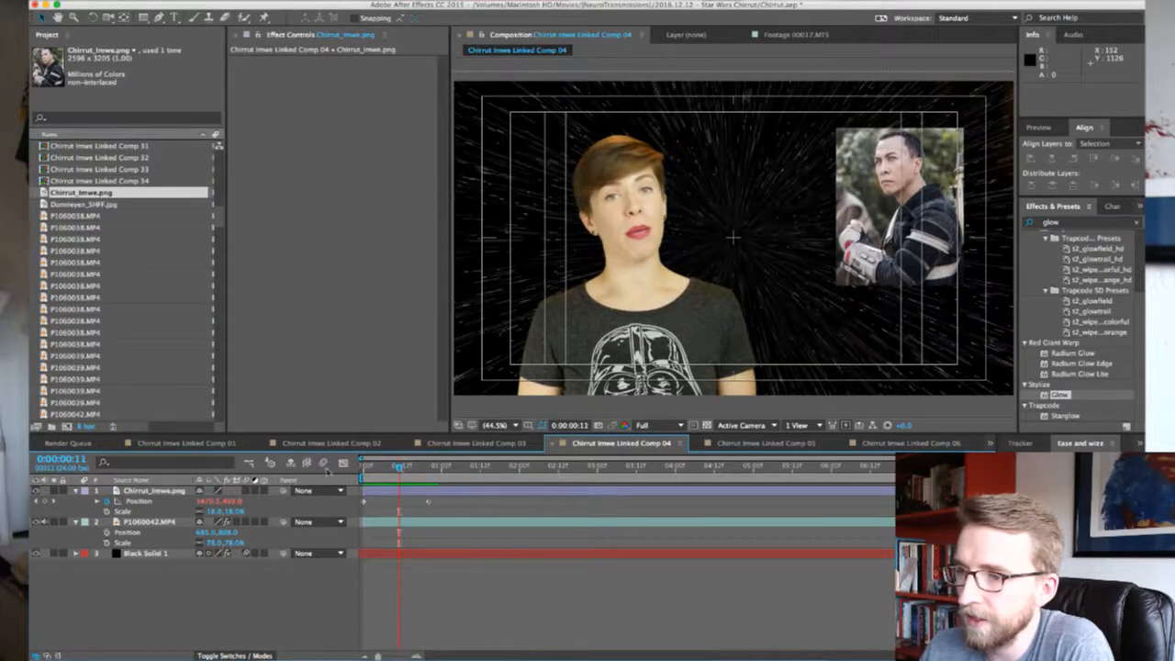
left_click(246, 491)
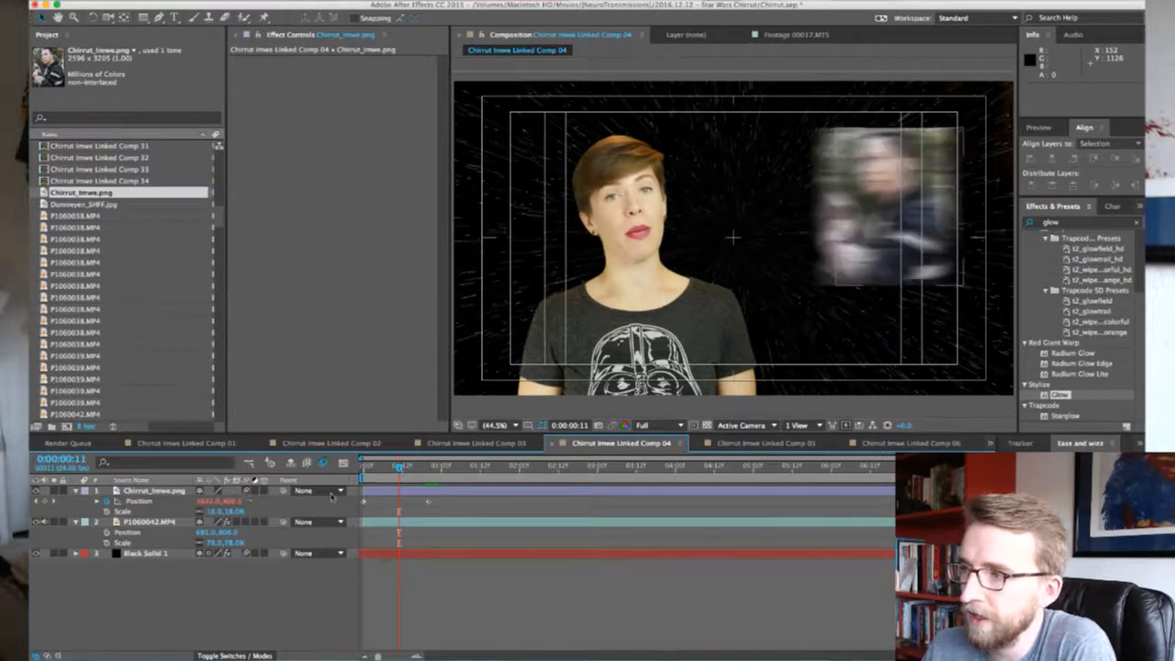
Play back the motion-blurred slide-in and shift the Chirrut_Imwe.png layer 4 frames earlier
left_click_drag(401, 467, 363, 469)
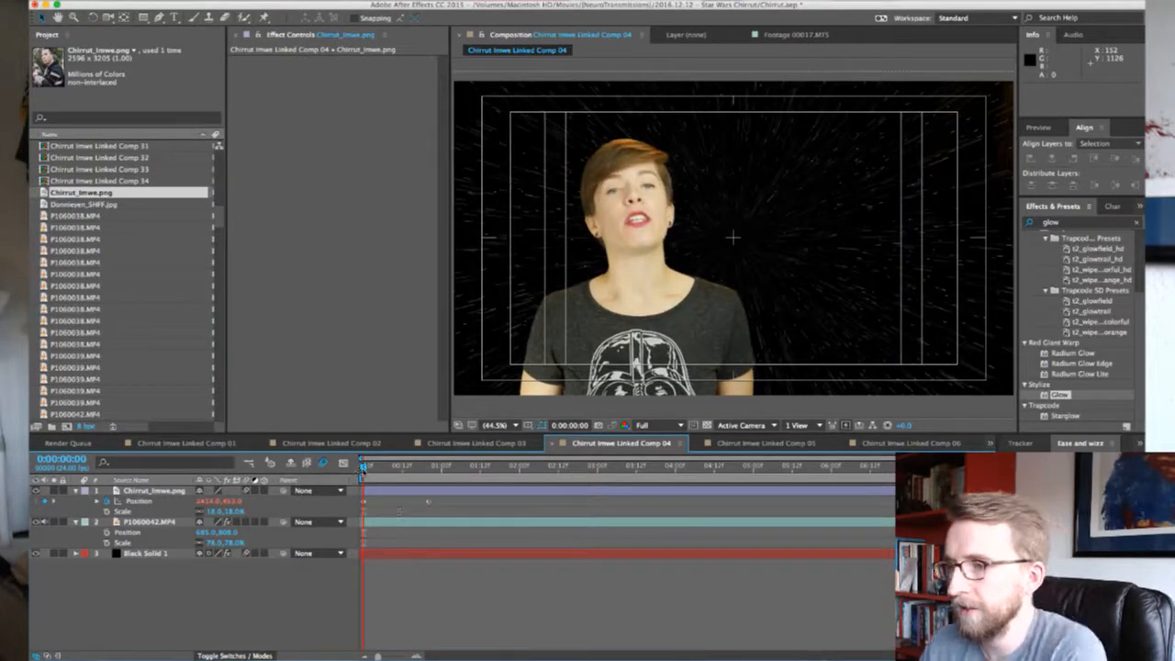
key("space")
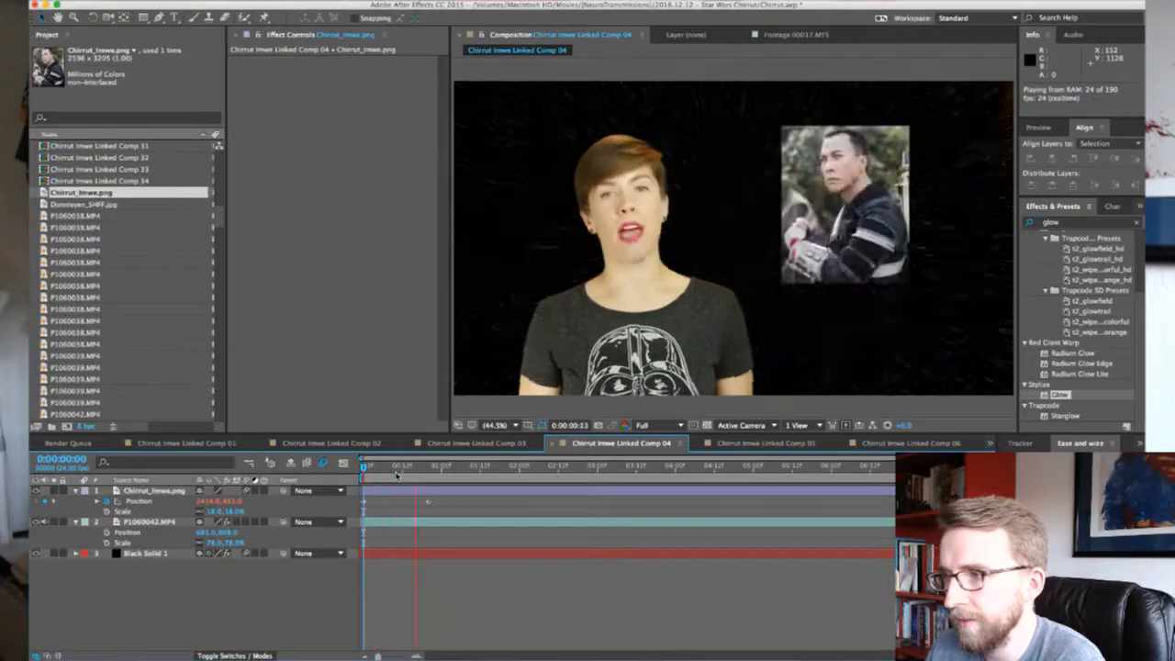
key("space")
left_click_drag(409, 494, 415, 471)
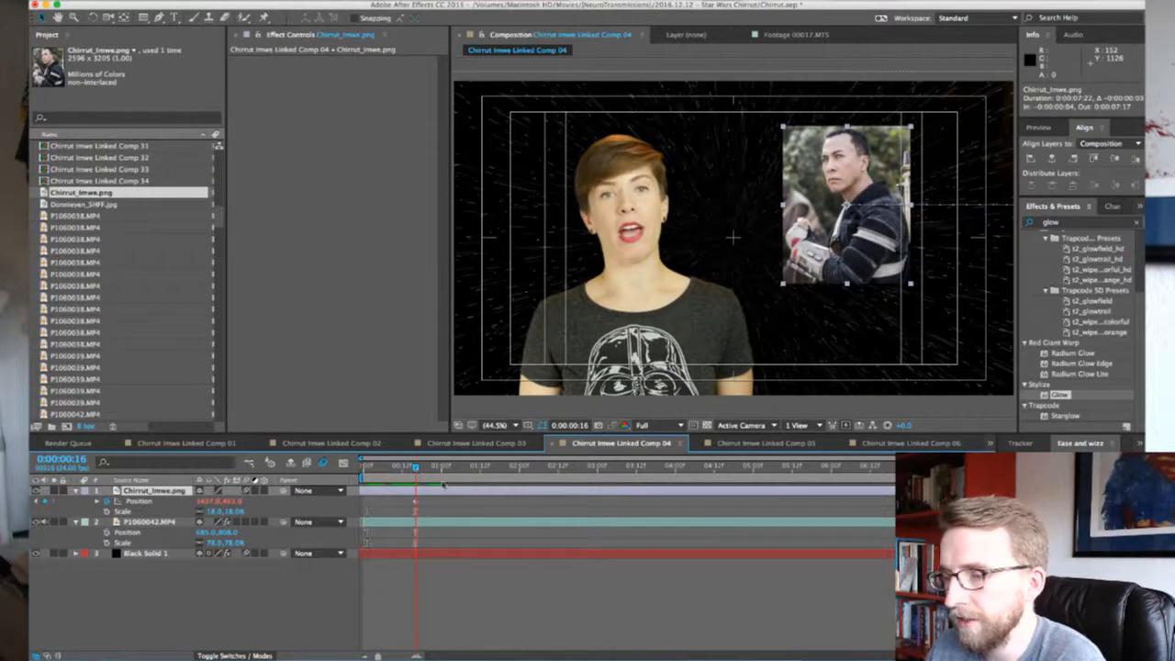
Add Donnieyen_SHFF.jpg as the top layer of Linked Comp 04 and scale it to 55%
left_click_drag(43, 204, 136, 491)
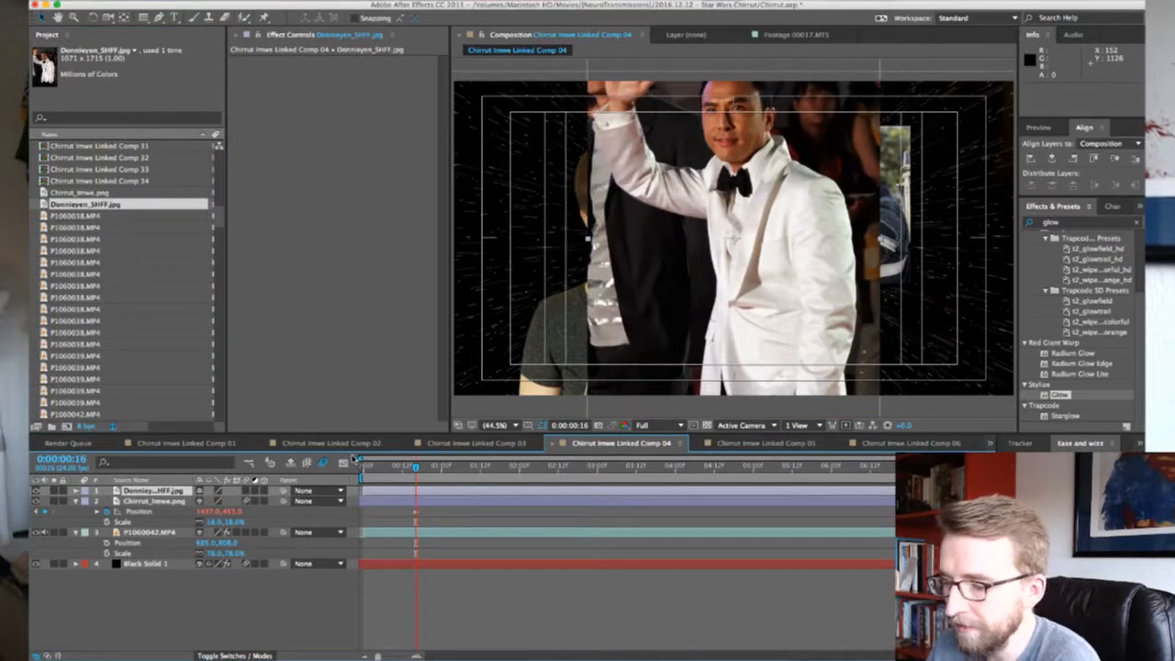
key("s")
key("shift+p")
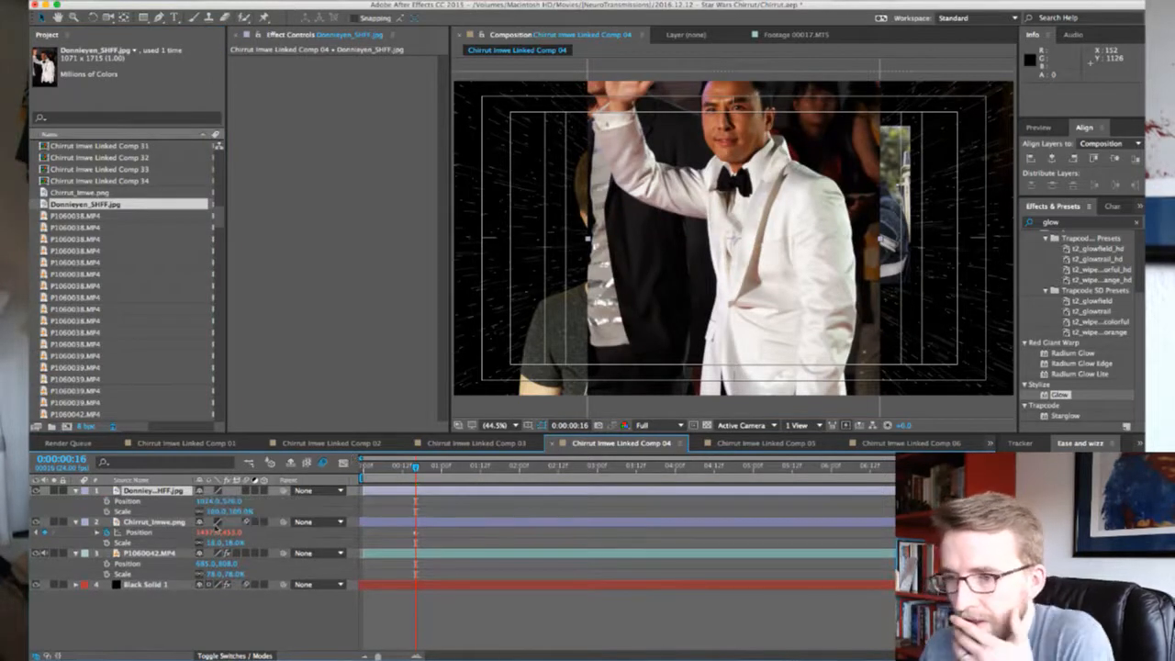
left_click_drag(211, 511, 188, 511)
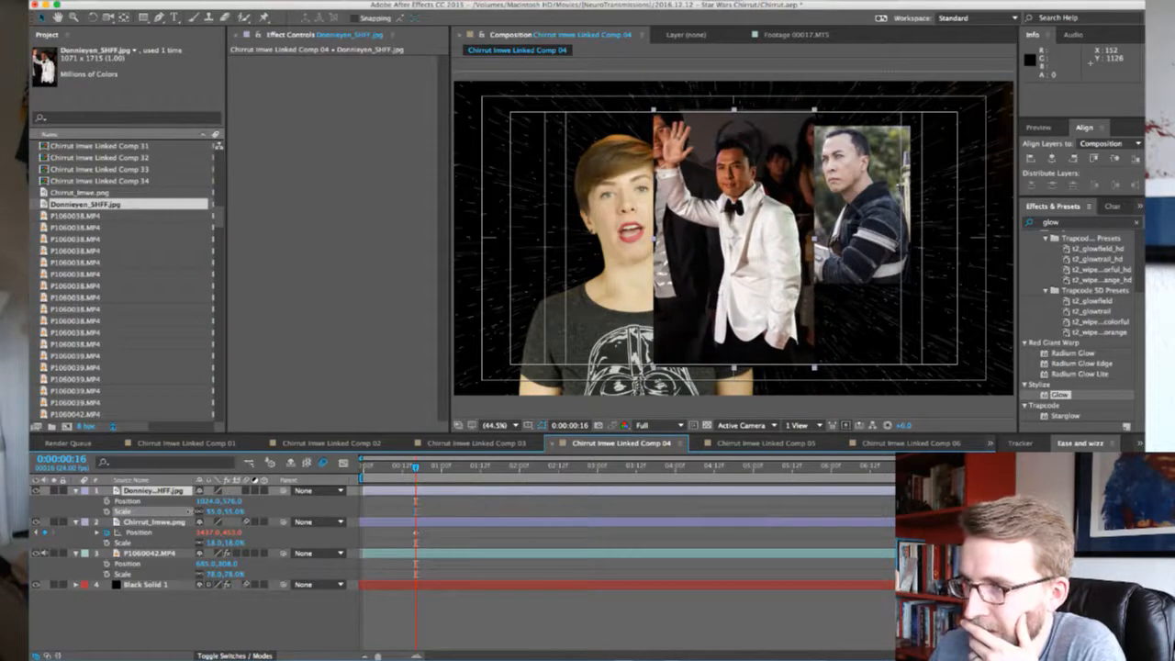
Mask Donnieyen_SHFF.jpg with a rectangle that keeps its upper part, and shift the mask right to crop the picture's left edge
left_click(143, 17)
left_click_drag(647, 101, 815, 303)
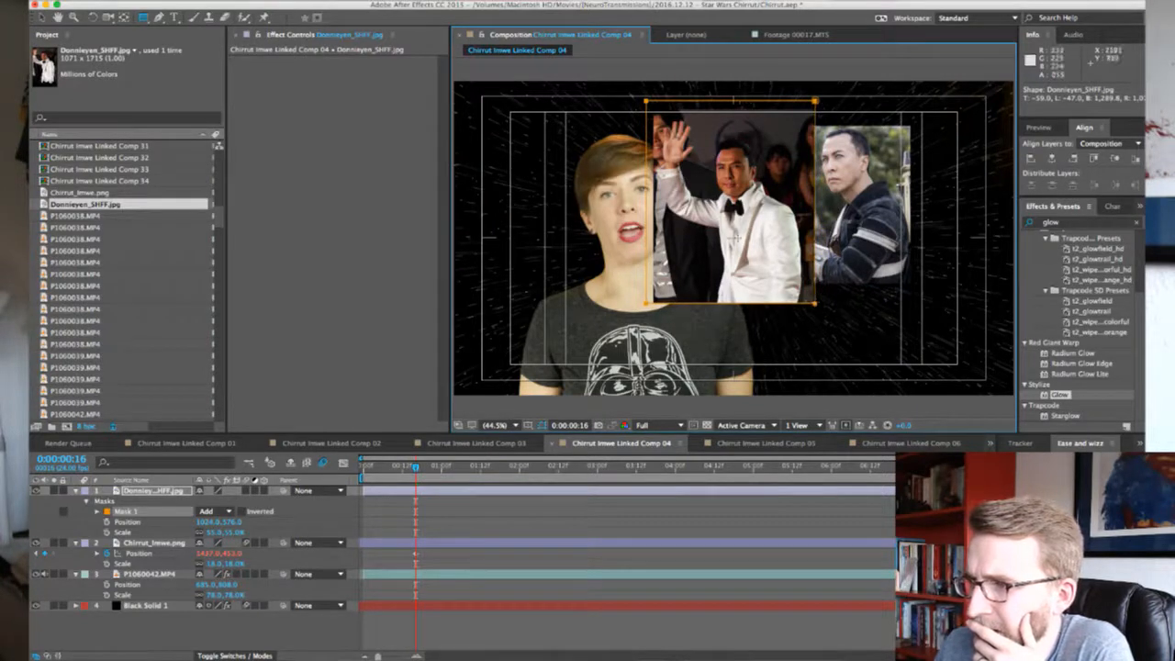
key("v")
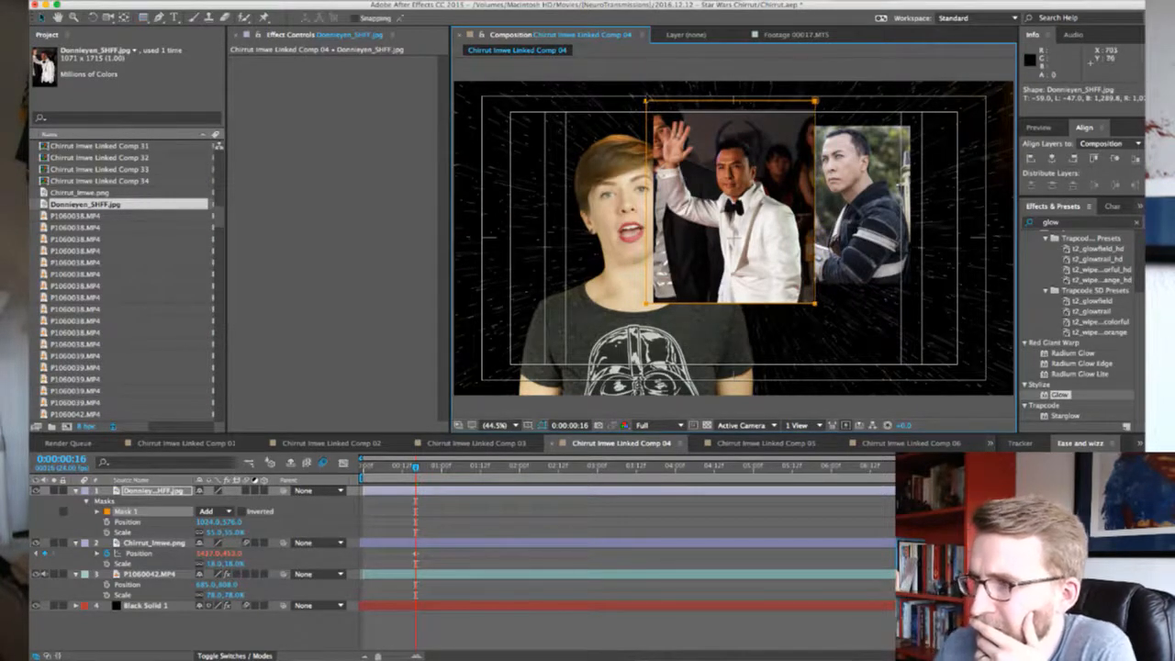
left_click_drag(646, 98, 661, 98)
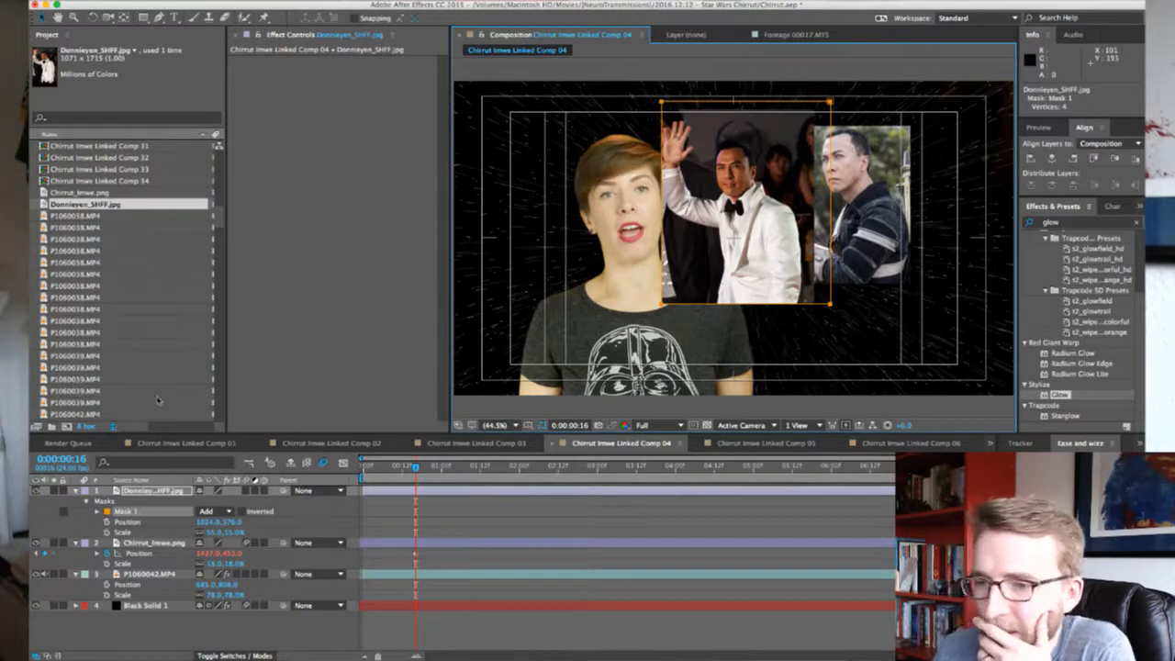
Move Donnieyen_SHFF.jpg right to x 1588, overlapping the Chirrut_Imwe.png picture, raise it slightly and scale it to 46%
left_click(166, 493)
key("u")
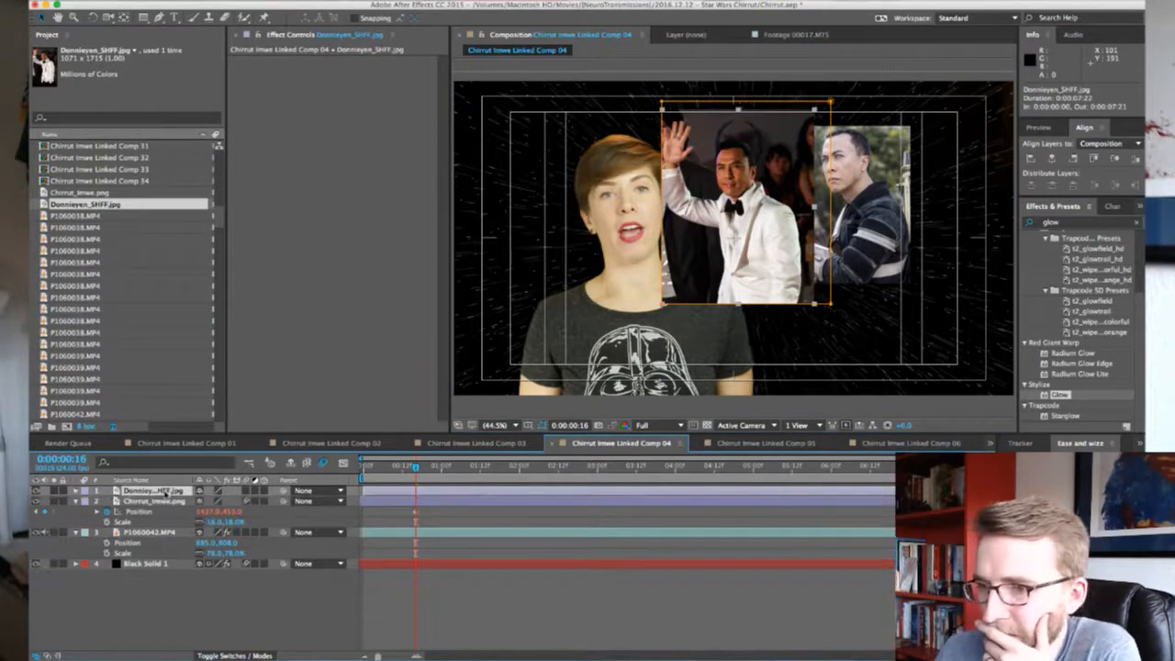
key("p")
key("shift+s")
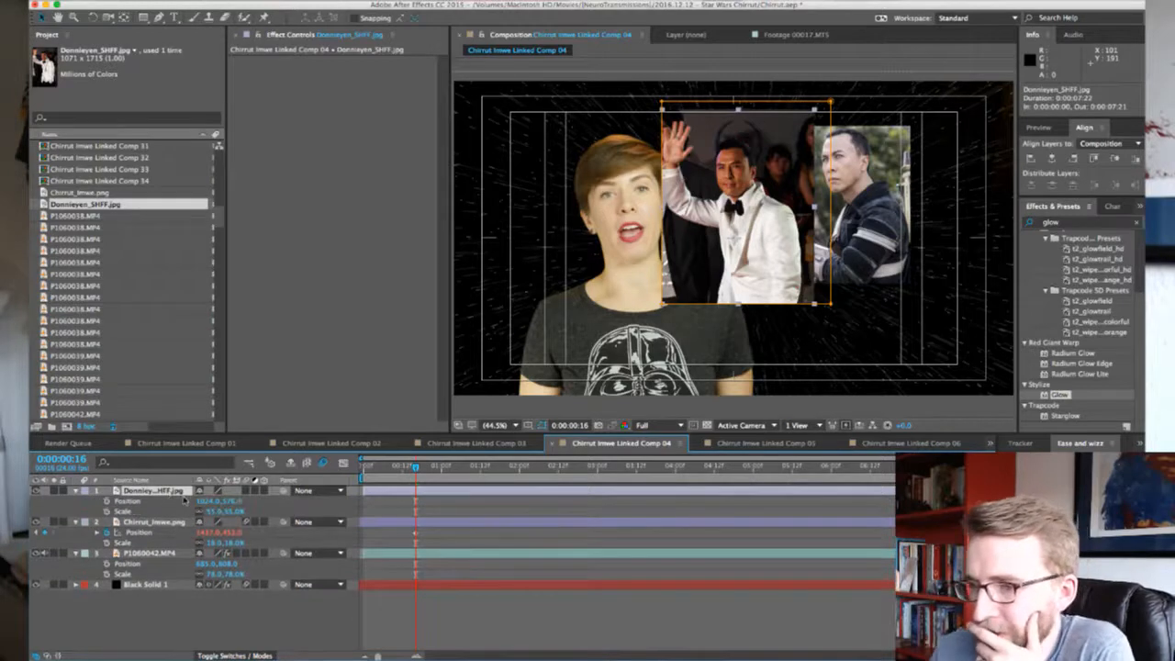
left_click_drag(202, 501, 551, 500)
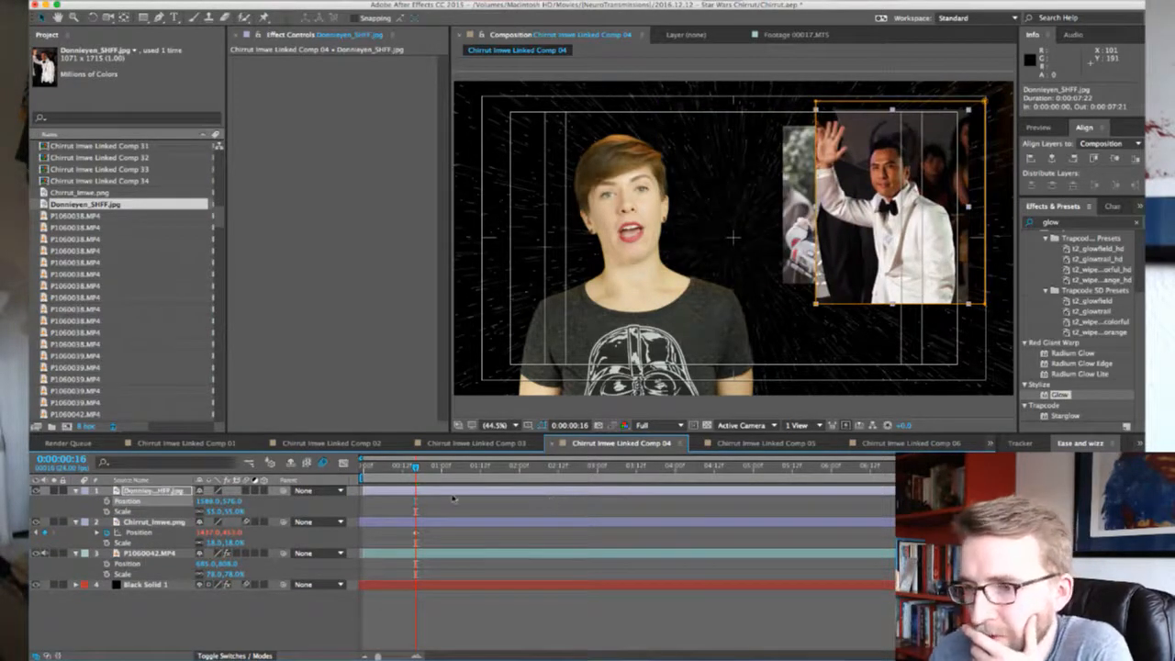
mouse_move(218, 510)
left_mouse_down()
mouse_move(226, 502)
mouse_move(213, 503)
left_mouse_up()
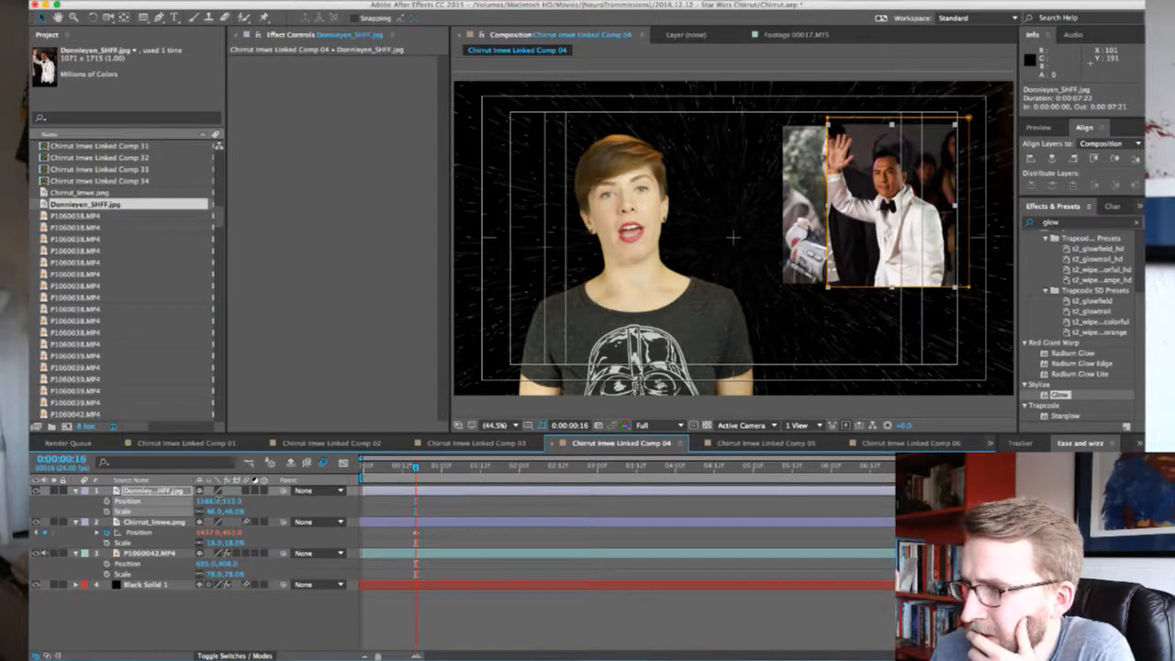
Set Donnieyen_SHFF.jpg's scale to 45% and its position to 1602, 550
left_click(215, 511)
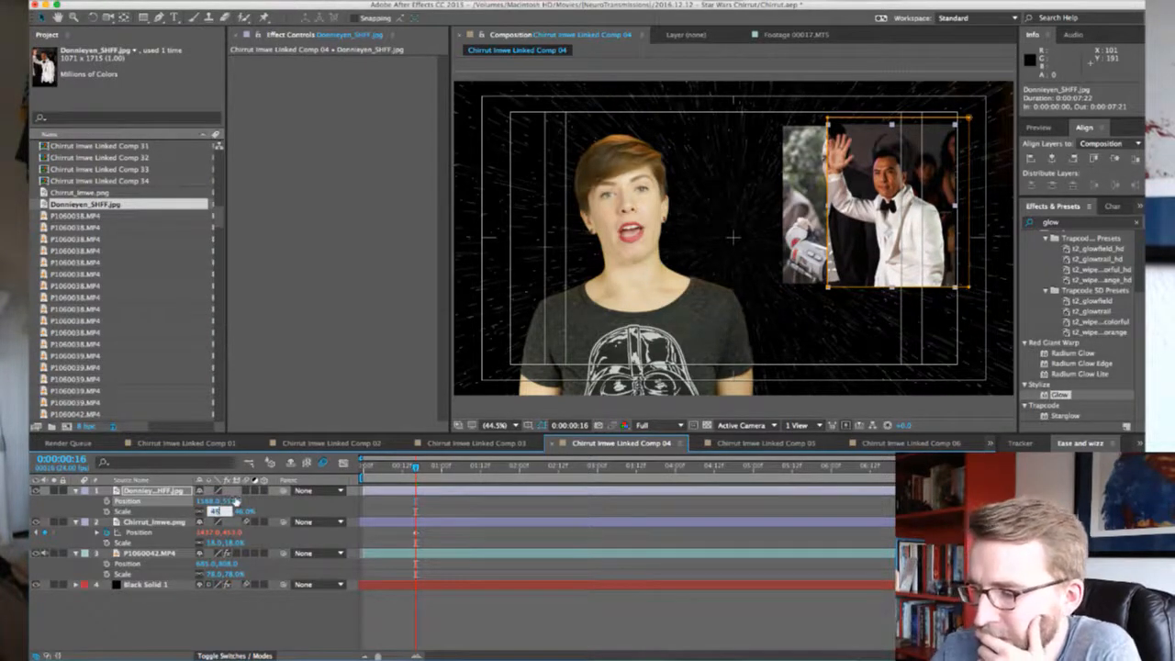
type("45")
key("Return")
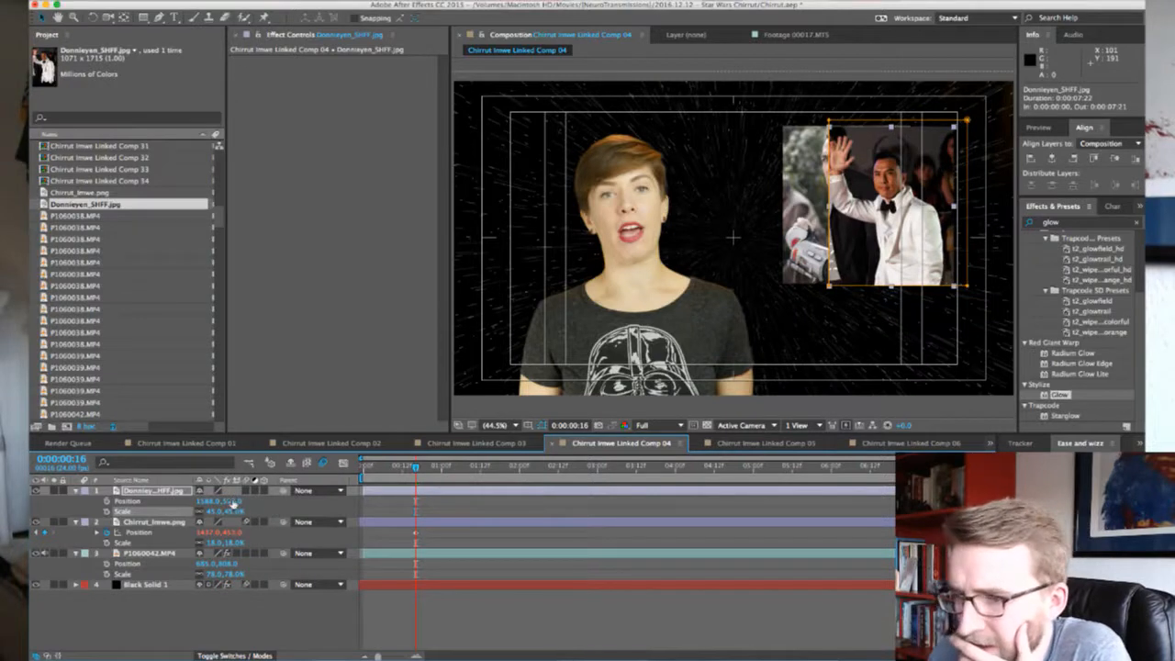
left_click_drag(237, 501, 235, 501)
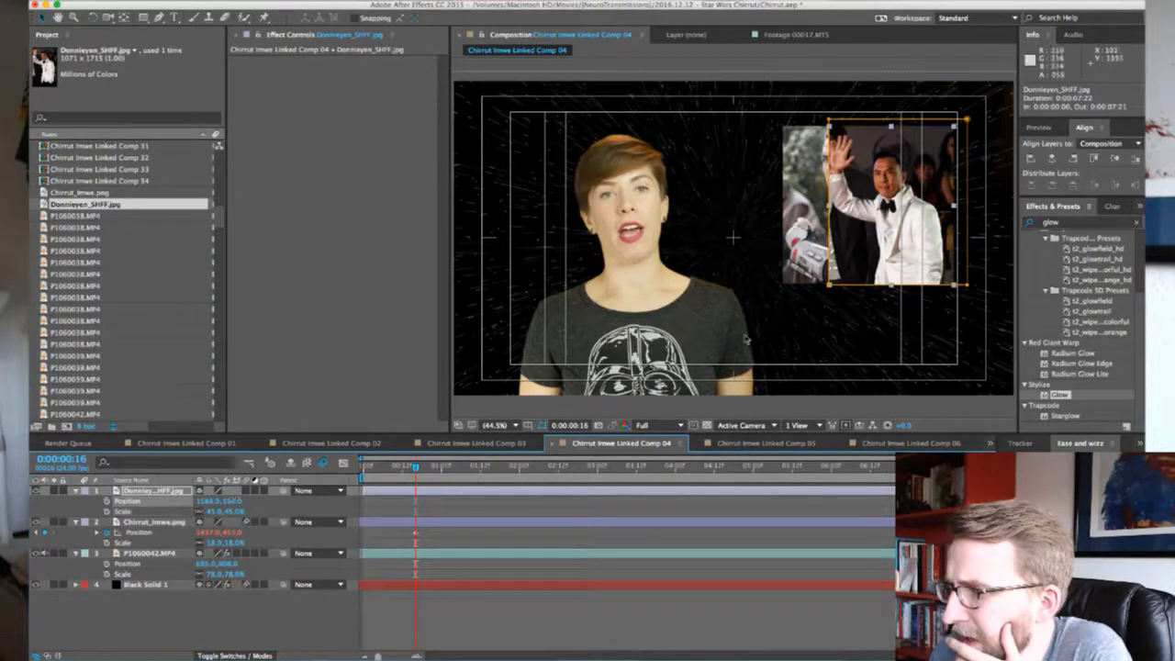
left_click(834, 409)
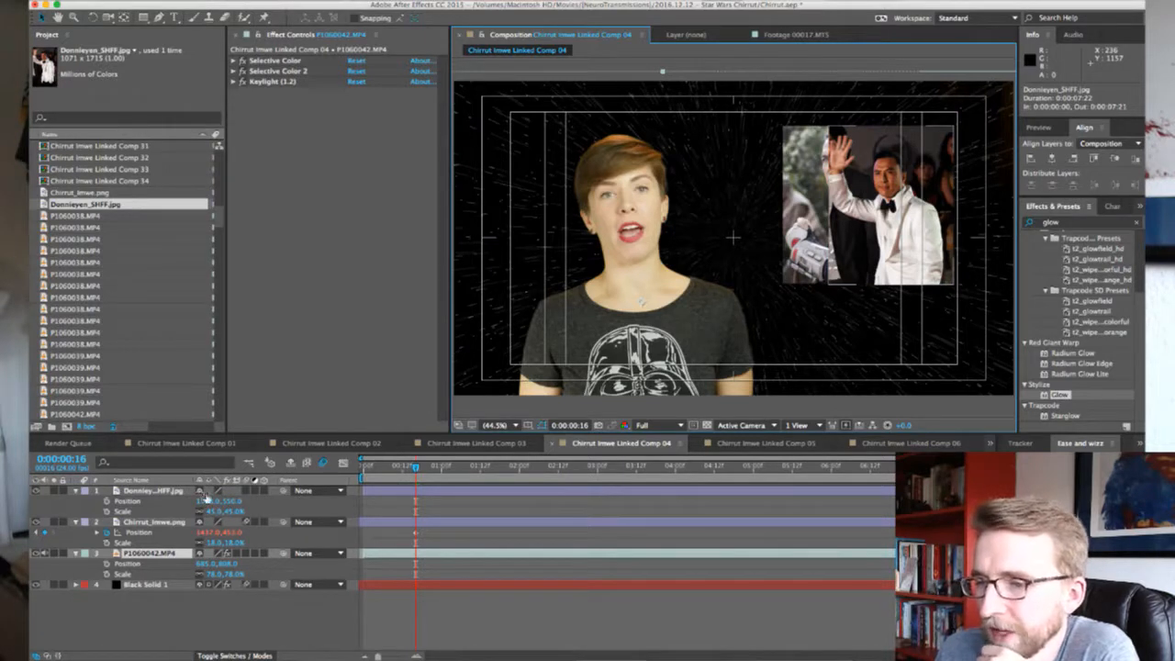
mouse_move(206, 499)
left_mouse_down()
mouse_move(243, 499)
mouse_move(219, 501)
left_mouse_up()
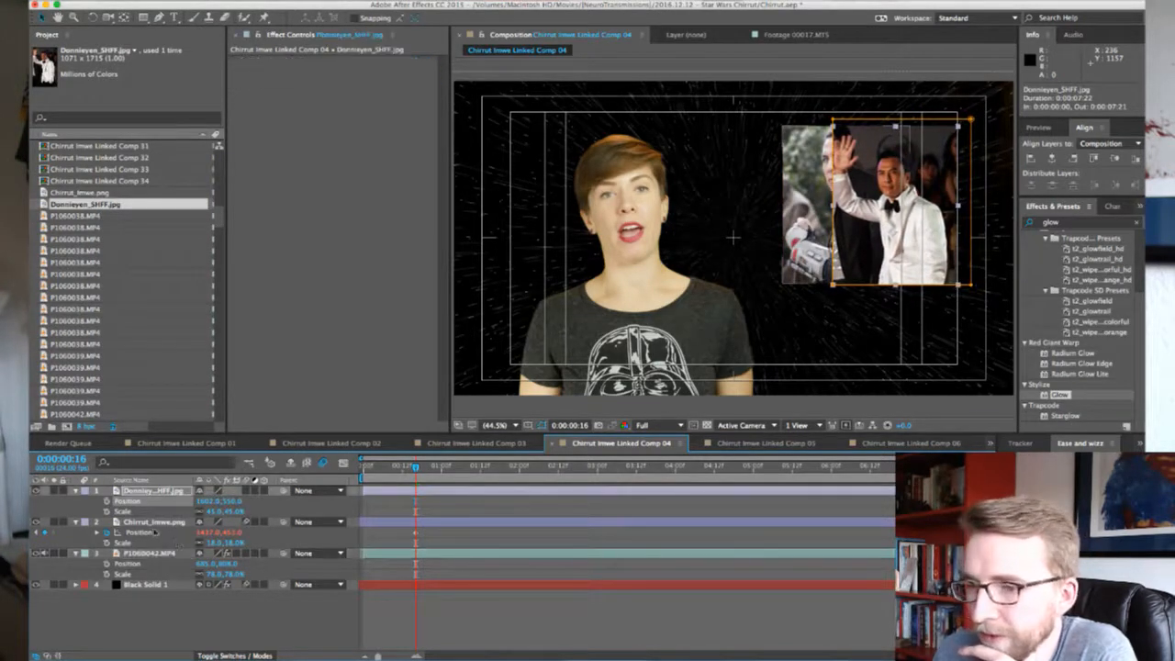
Animate the Donnieyen_SHFF.jpg layer's Position with two keyframes at about 0:00:00:01 and 0:00:00:21
left_click(107, 501)
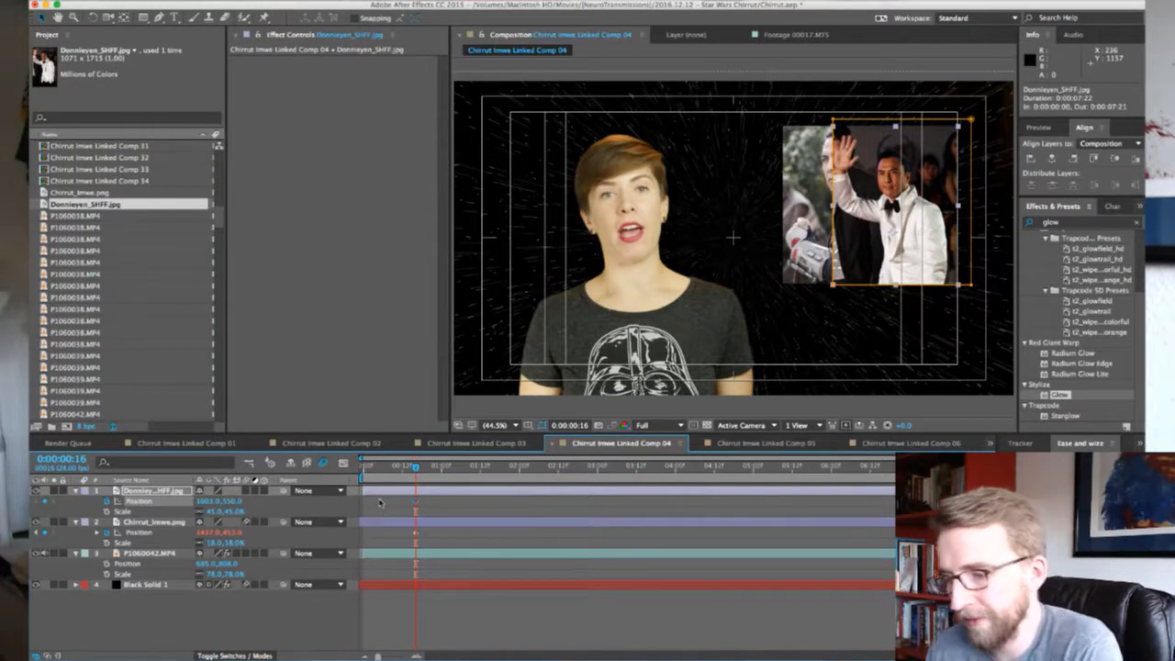
key("shift+Page_Down")
key("shift+Page_Down")
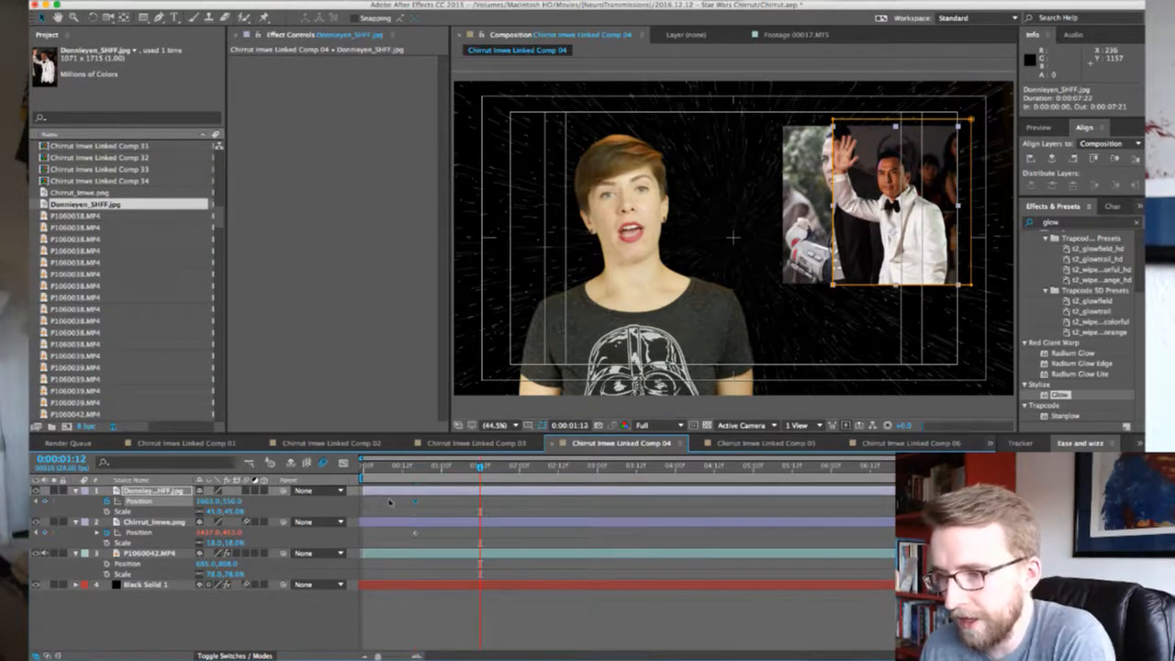
left_click_drag(501, 504, 345, 466)
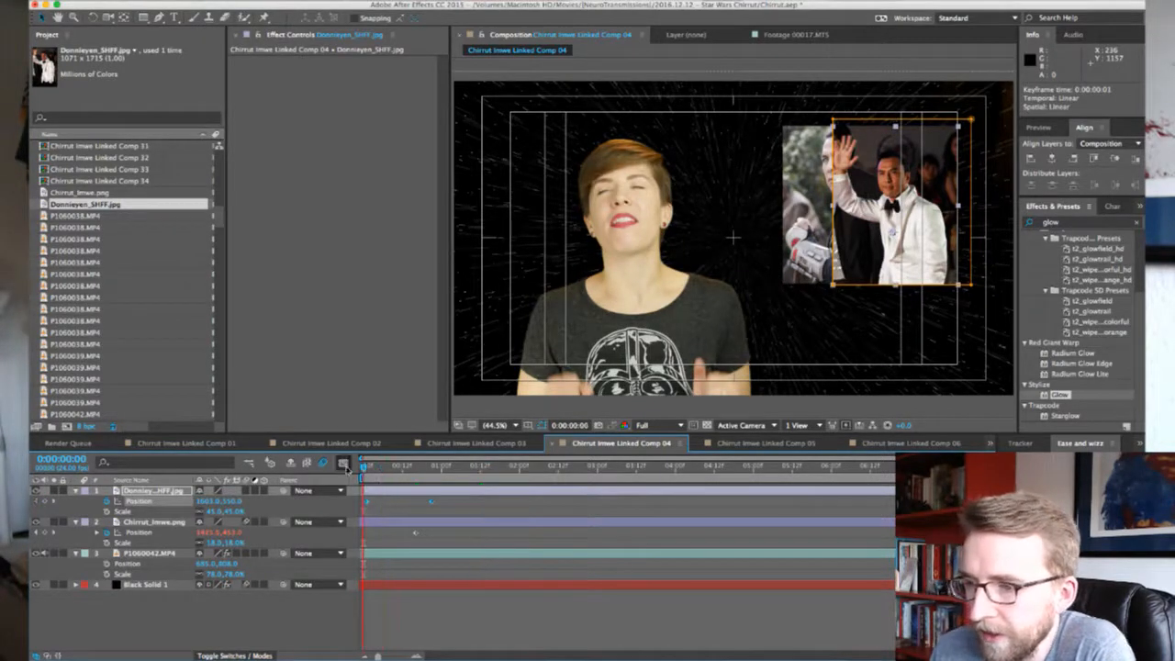
Try starting the Donnieyen_SHFF.jpg slide-in from X position 2770 with Elastic easing, preview it and undo both changes
left_click(53, 503)
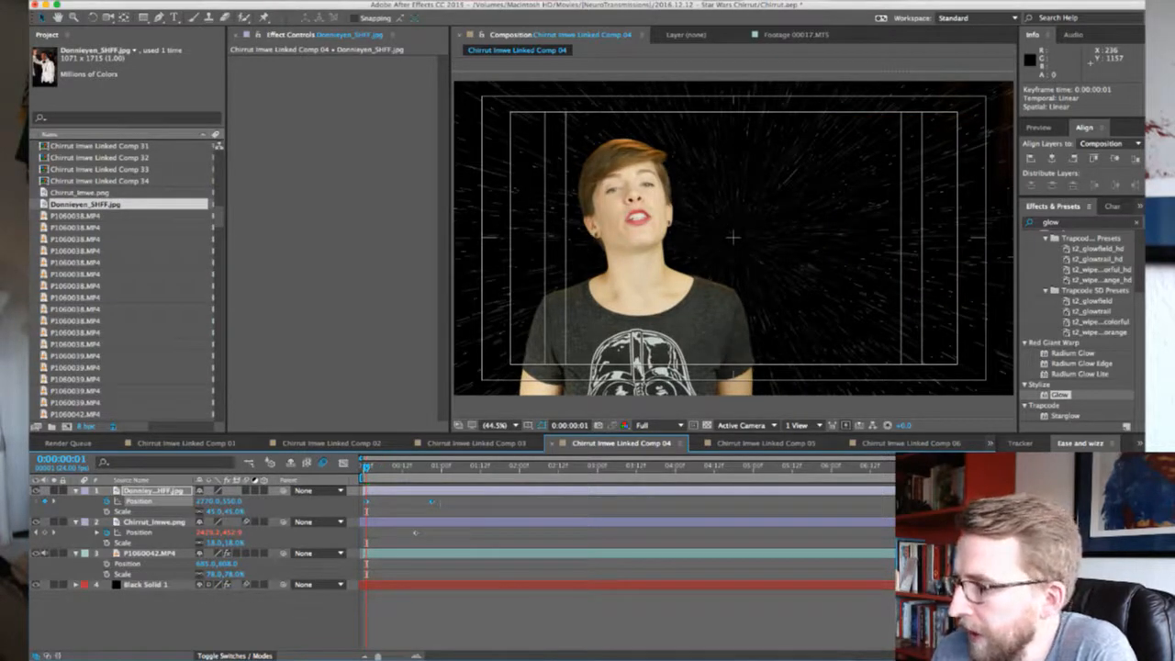
left_click(1084, 528)
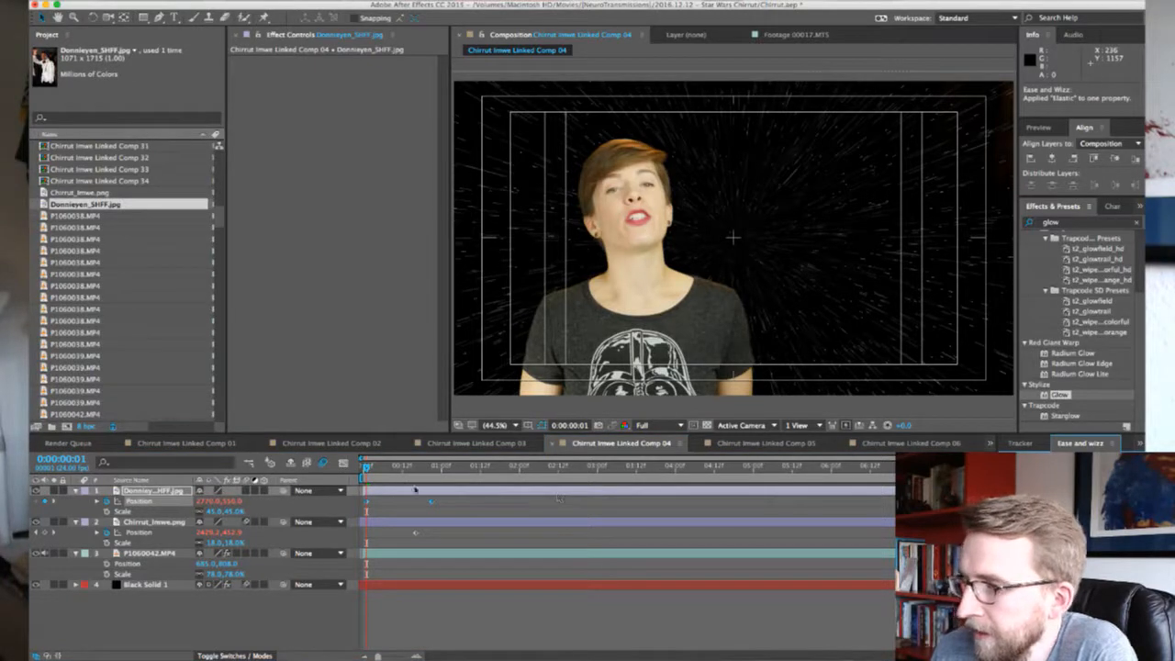
key("space")
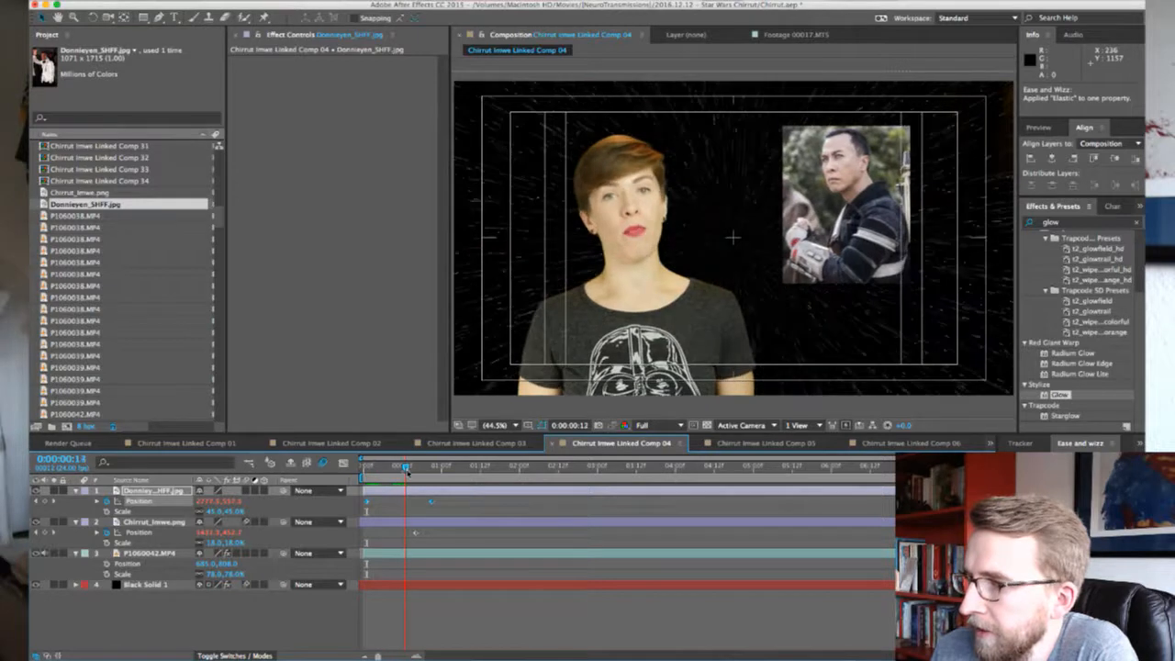
left_click_drag(412, 474, 448, 483)
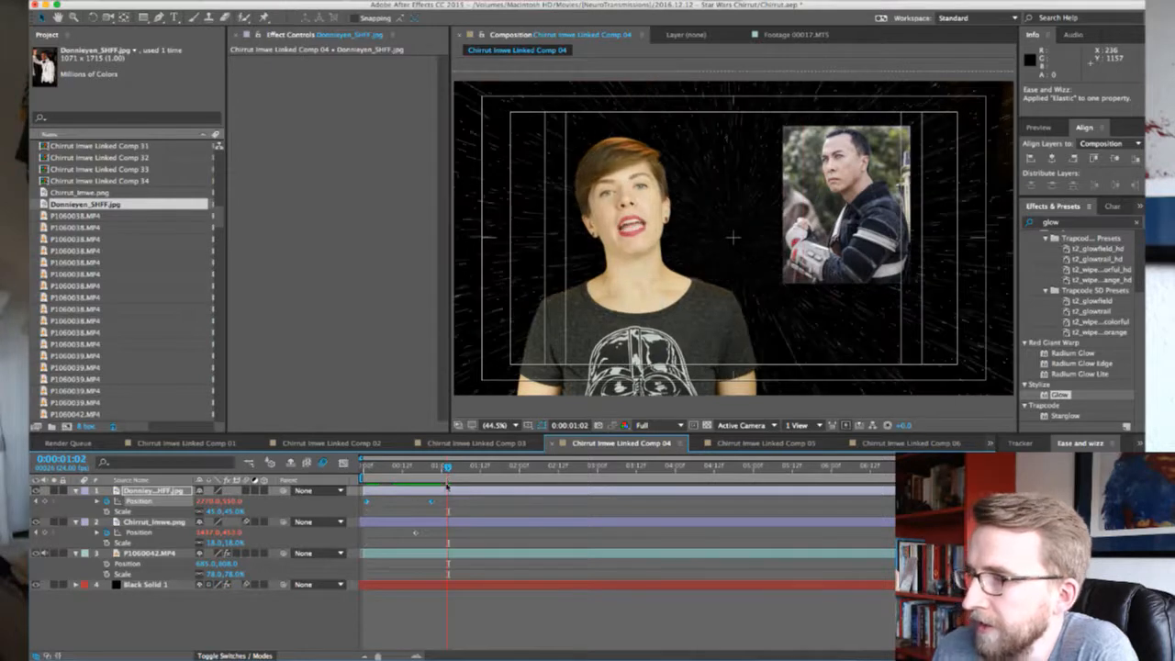
key("space")
key("super+z")
key("super+z")
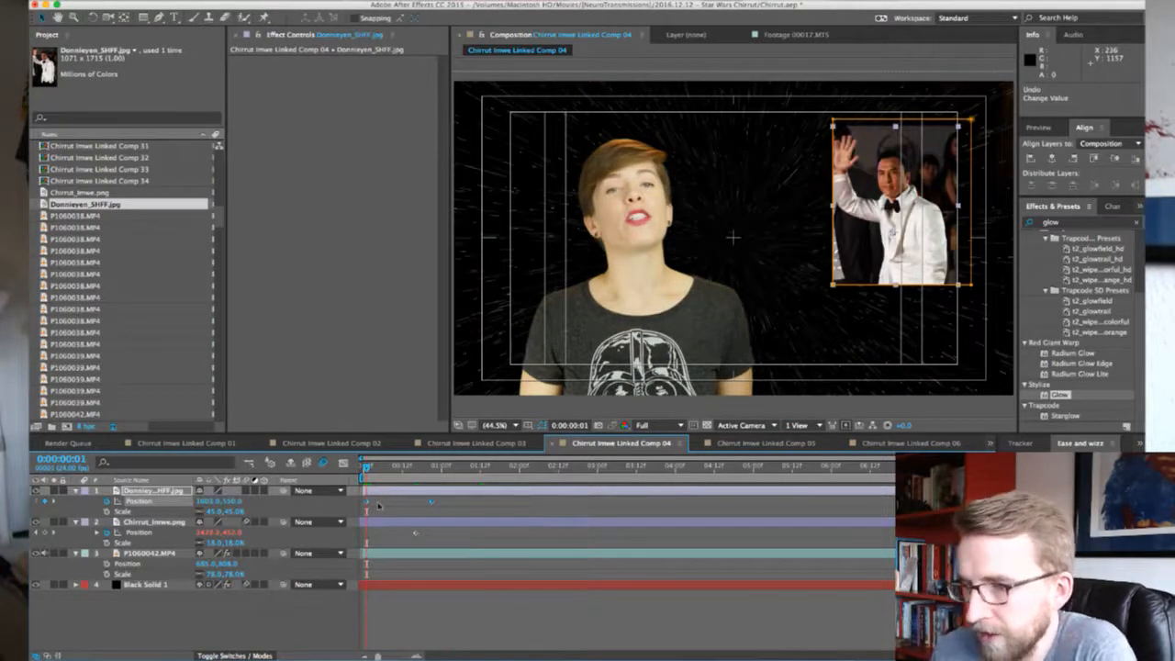
Set the first Position keyframe of Donnieyen_SHFF.jpg to 2414, 550 and apply Ease and Wizz Elastic easing to the move
left_click(378, 506)
left_click_drag(199, 502, 422, 468)
left_click(1093, 543)
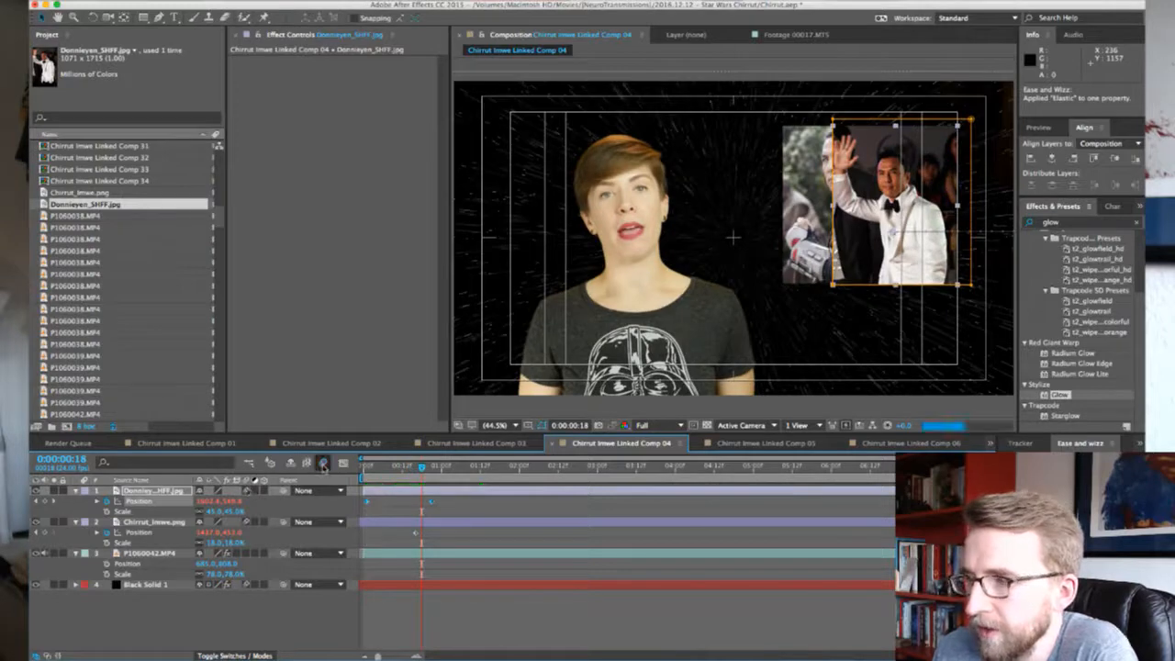
left_click_drag(379, 469, 476, 468)
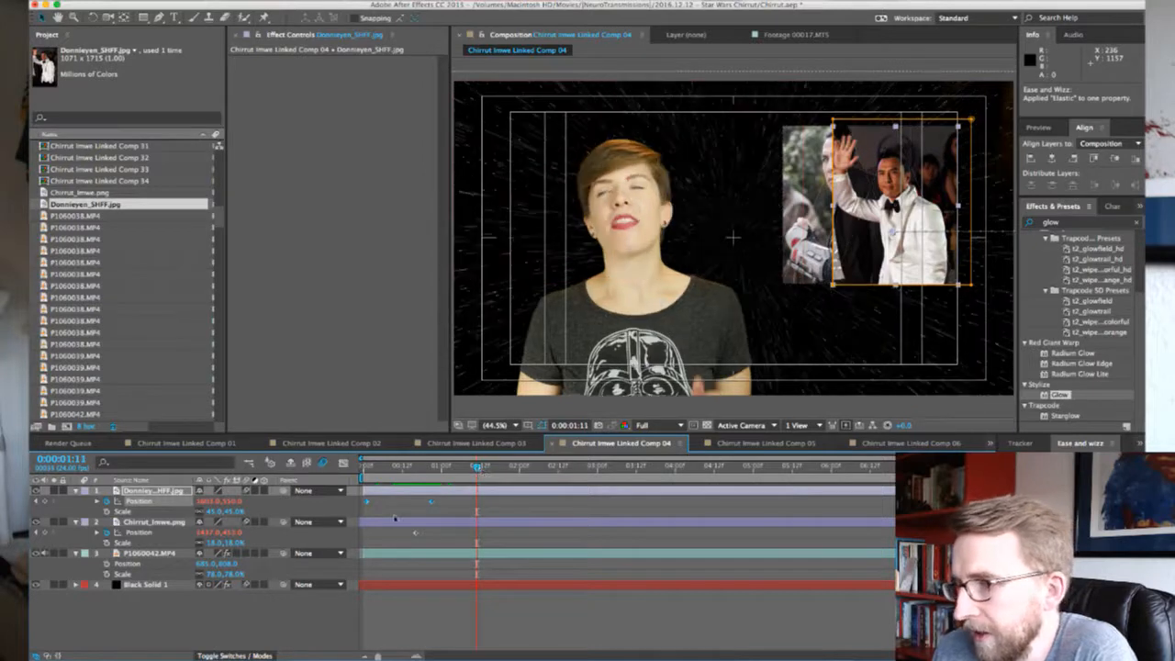
Hide the Black Solid 1 layer and shift the Donnieyen_SHFF.jpg layer to start at 0:00:01:23
left_click(36, 585)
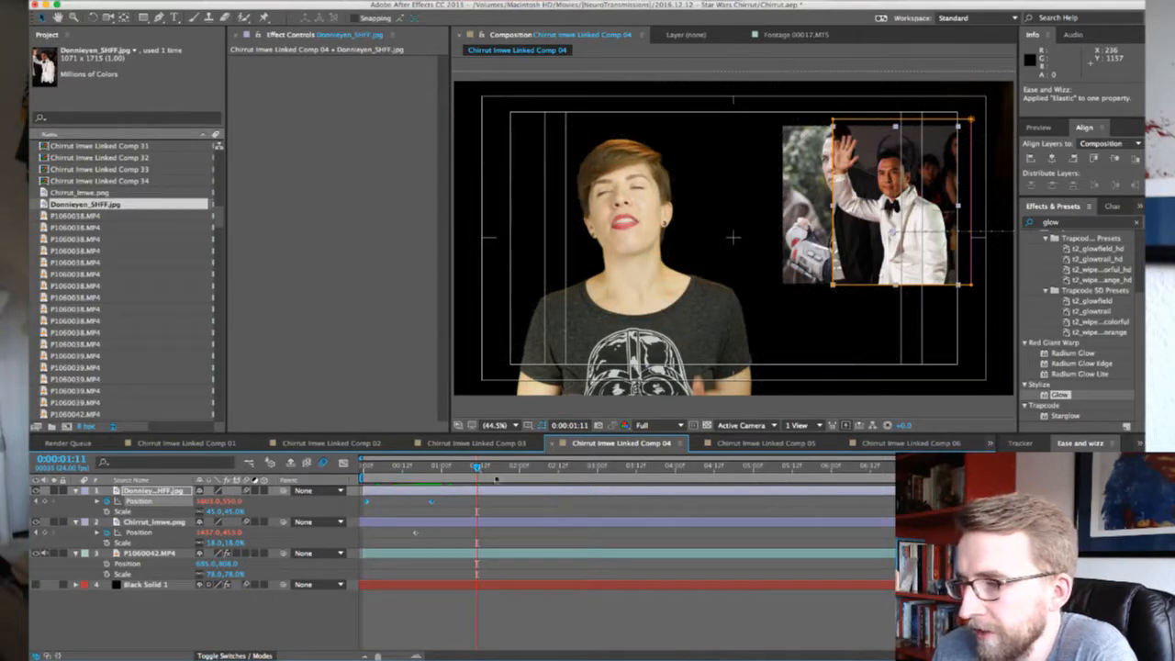
left_click_drag(478, 467, 502, 469)
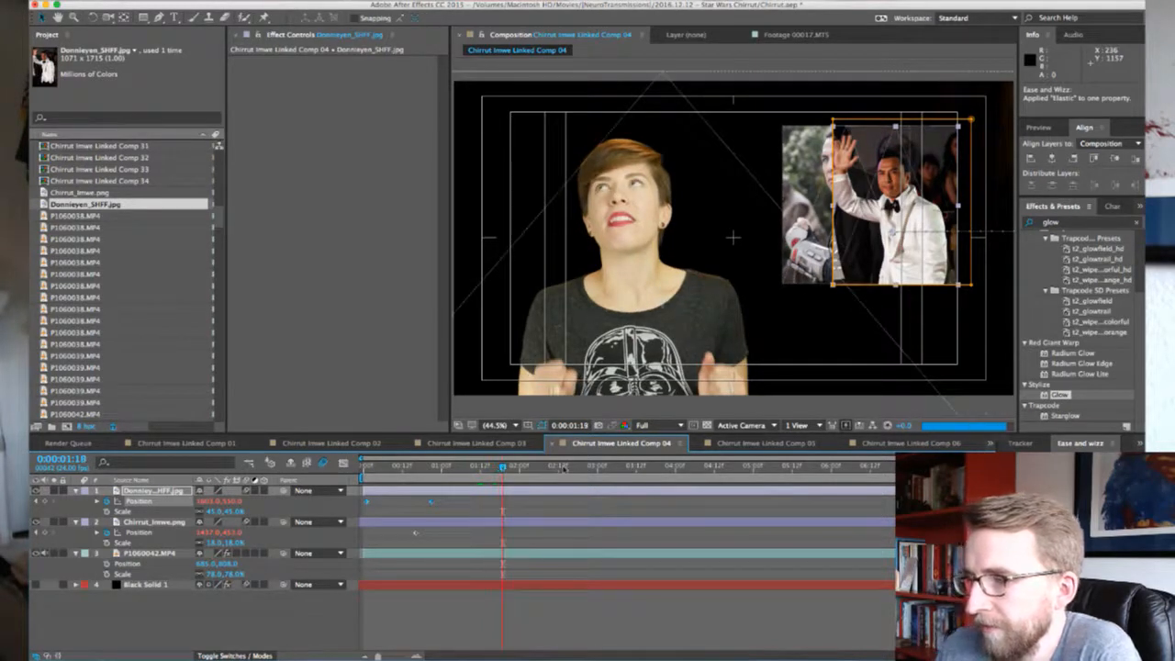
key("space")
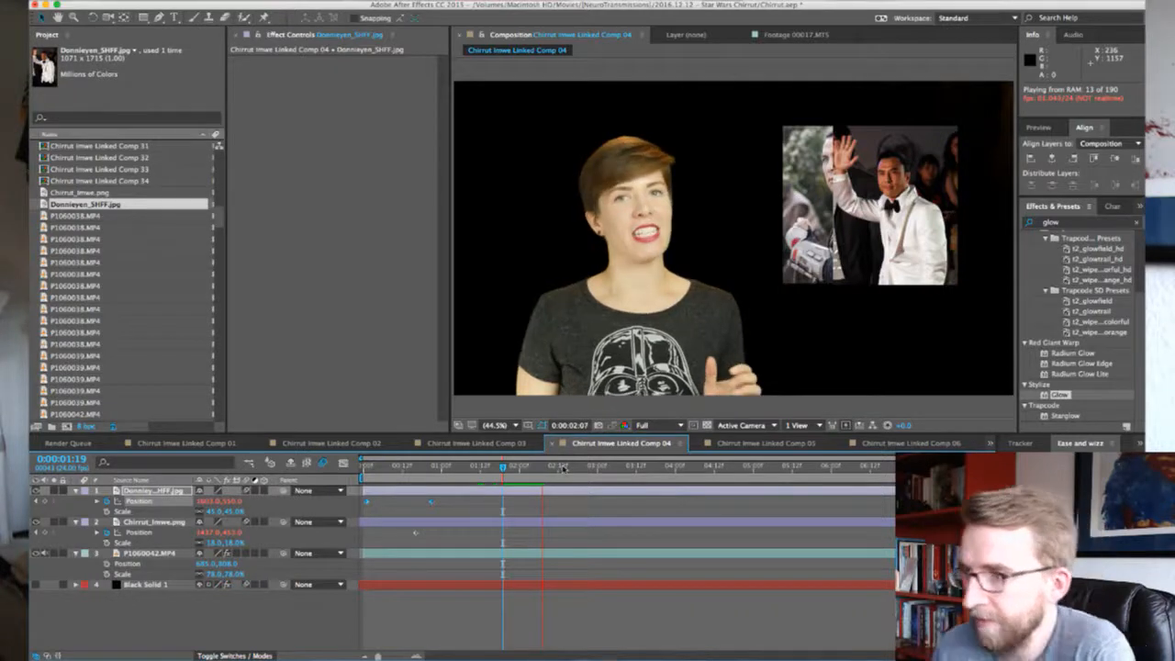
key("space")
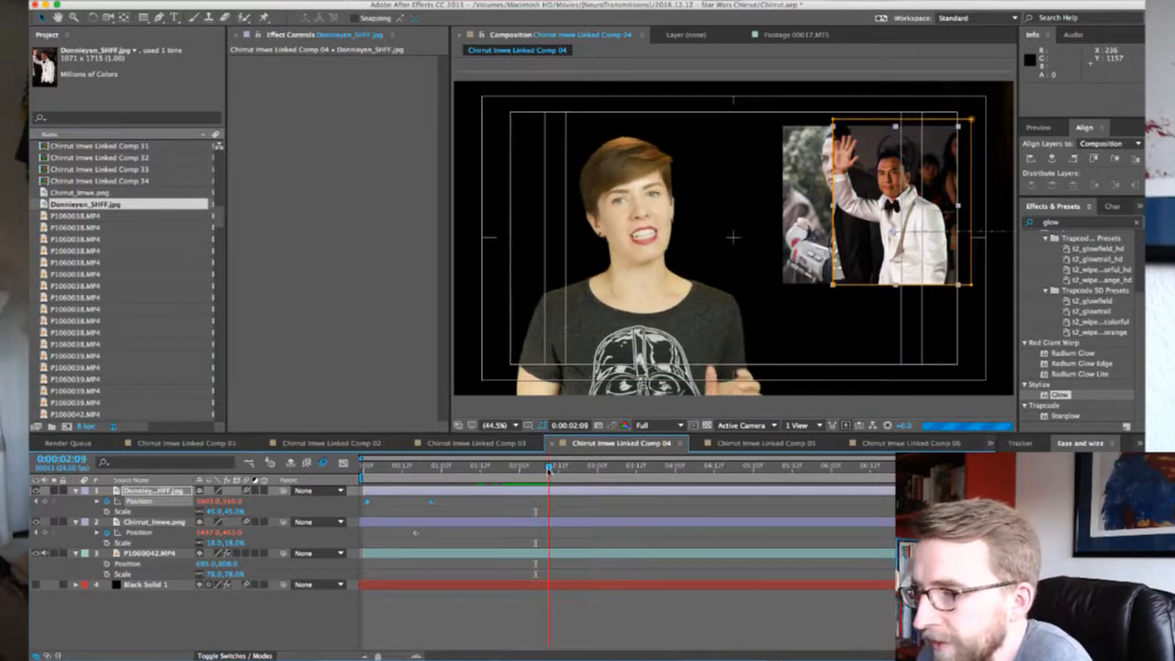
left_click_drag(447, 491, 612, 493)
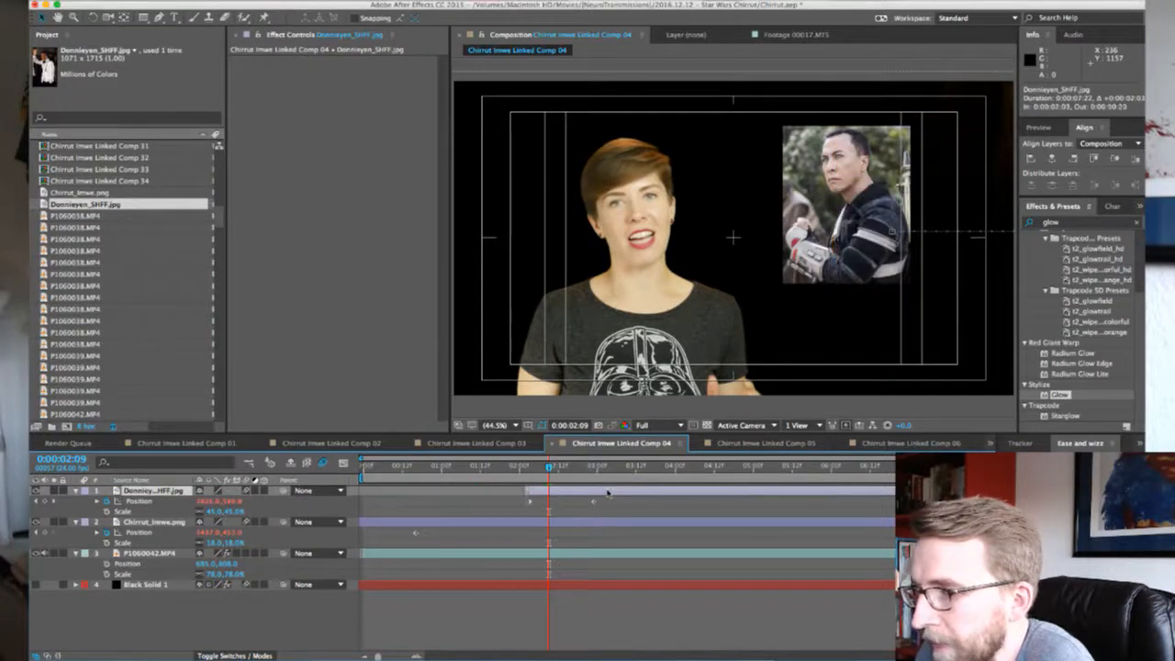
left_click_drag(606, 493, 597, 493)
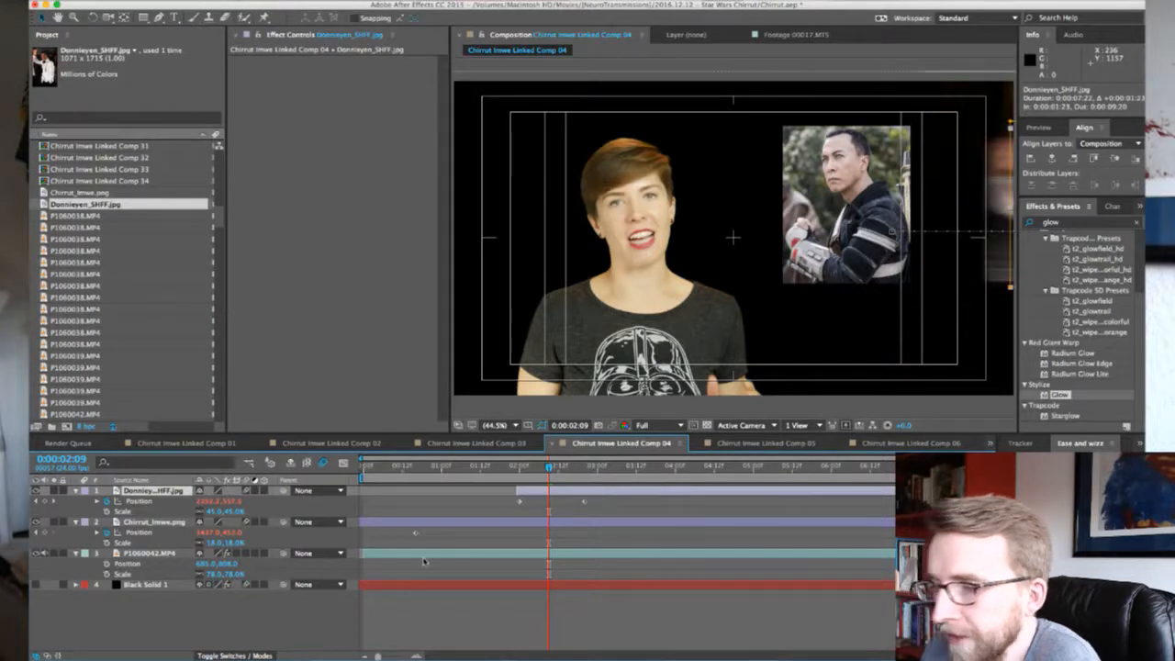
Split the Chirrut_Imwe.png layer at 0:00:01:01
left_click(445, 466)
left_click(466, 522)
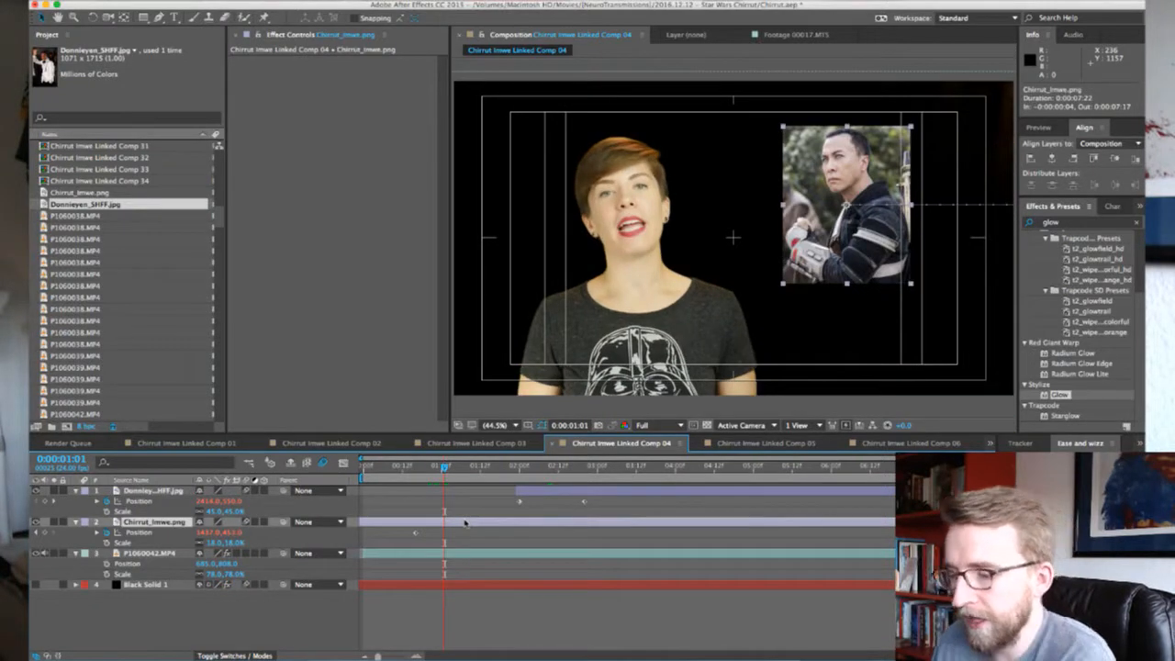
key("ctrl+shift+d")
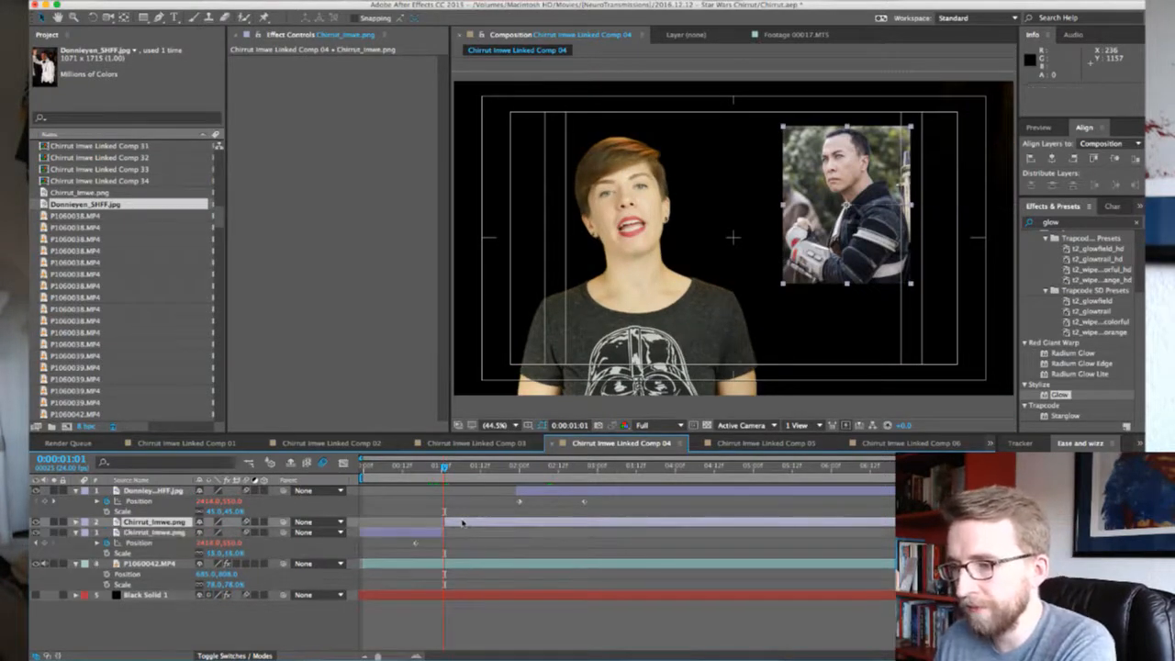
Keyframe the second Chirrut_Imwe.png segment's Position at 0:00:02:00 and move it to 1187, 453 at 0:00:02:20
left_click(519, 466)
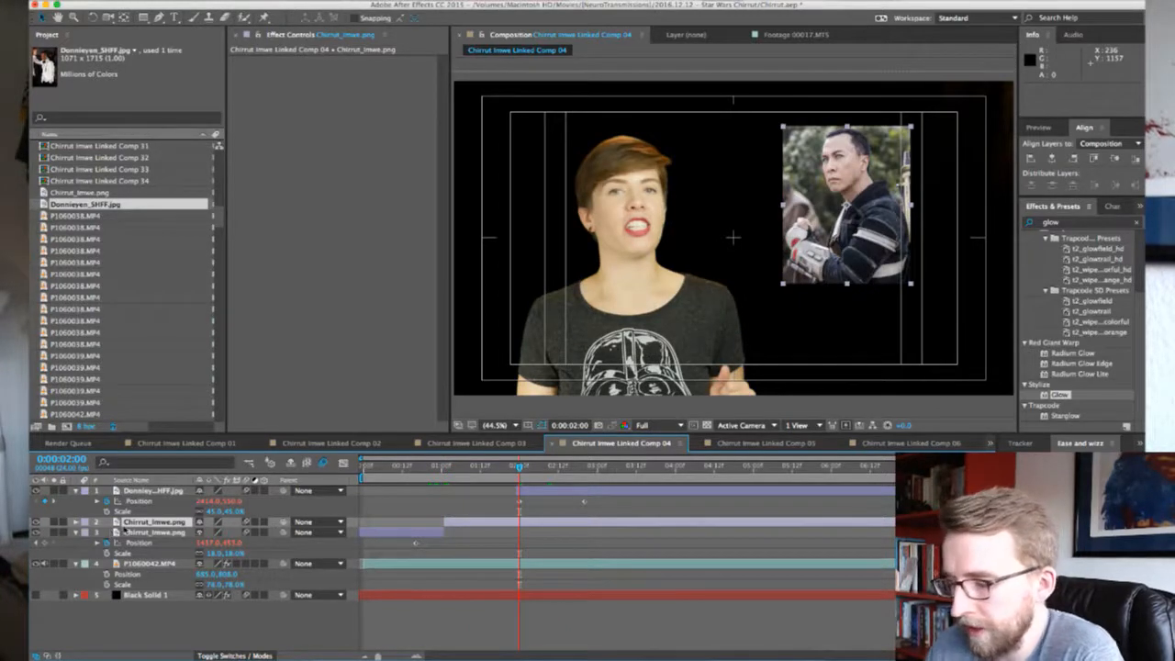
key("p")
left_click(106, 533)
left_click(107, 533)
key("k")
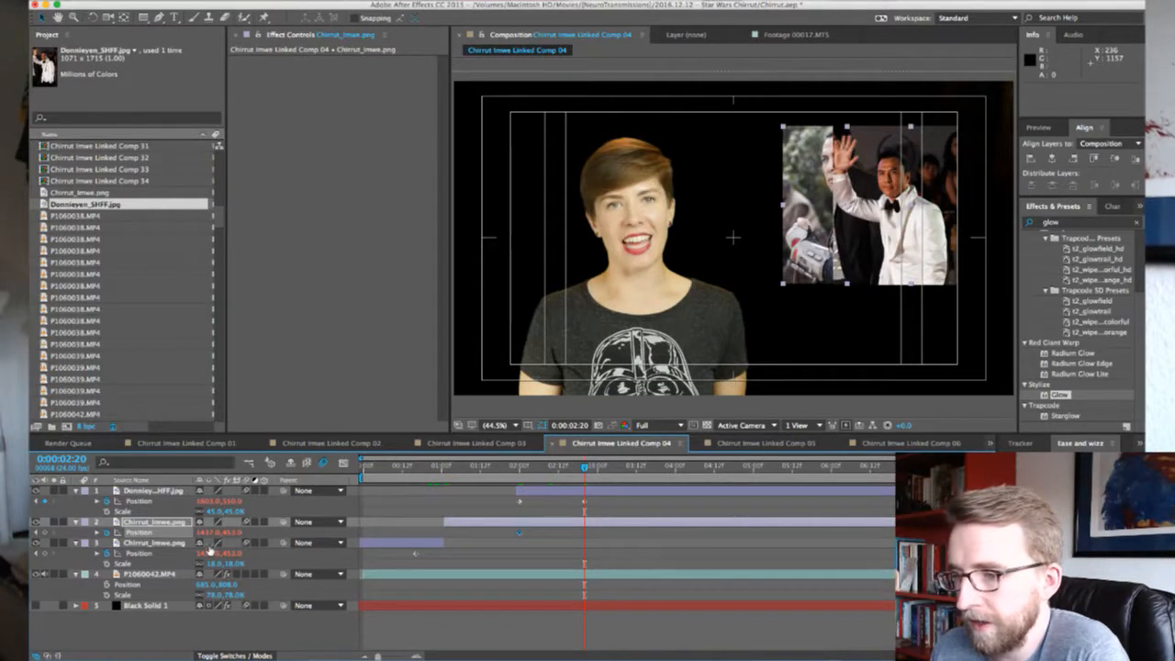
left_click_drag(210, 532, 165, 533)
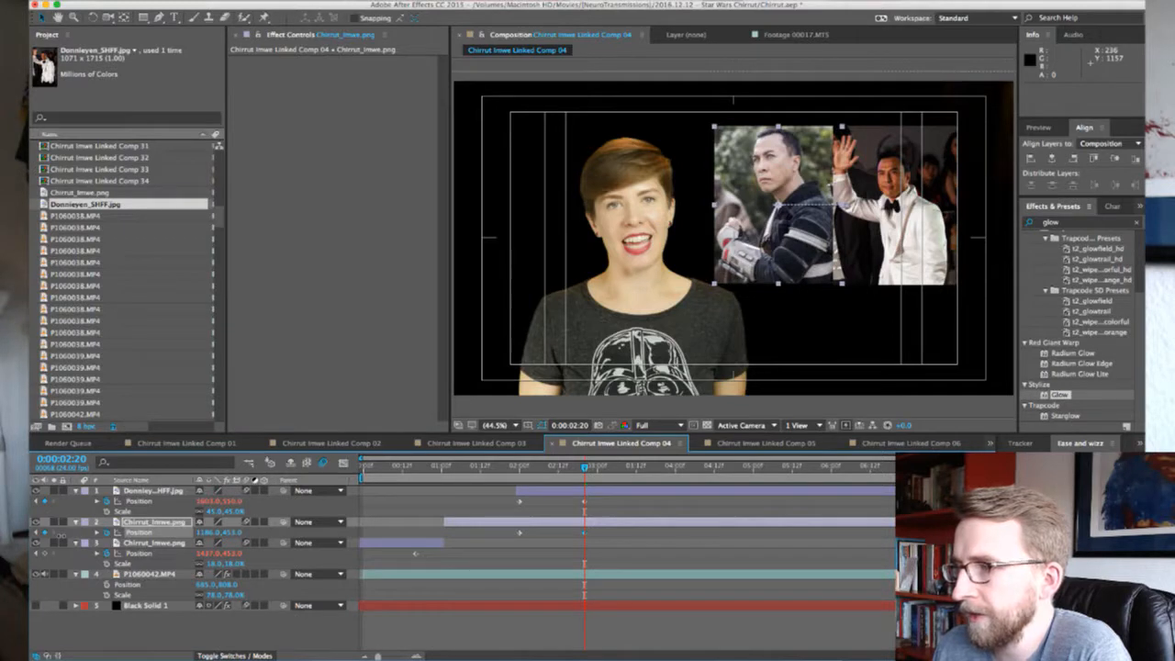
left_click_drag(166, 532, 166, 532)
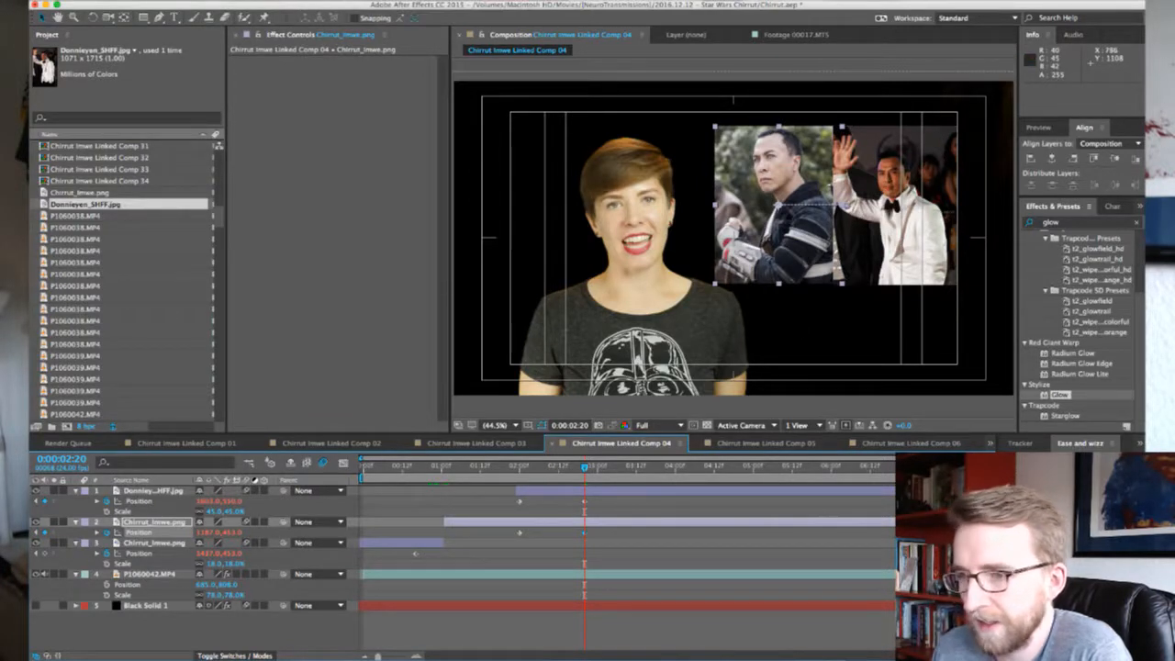
key("super+Tab")
key("super+Tab")
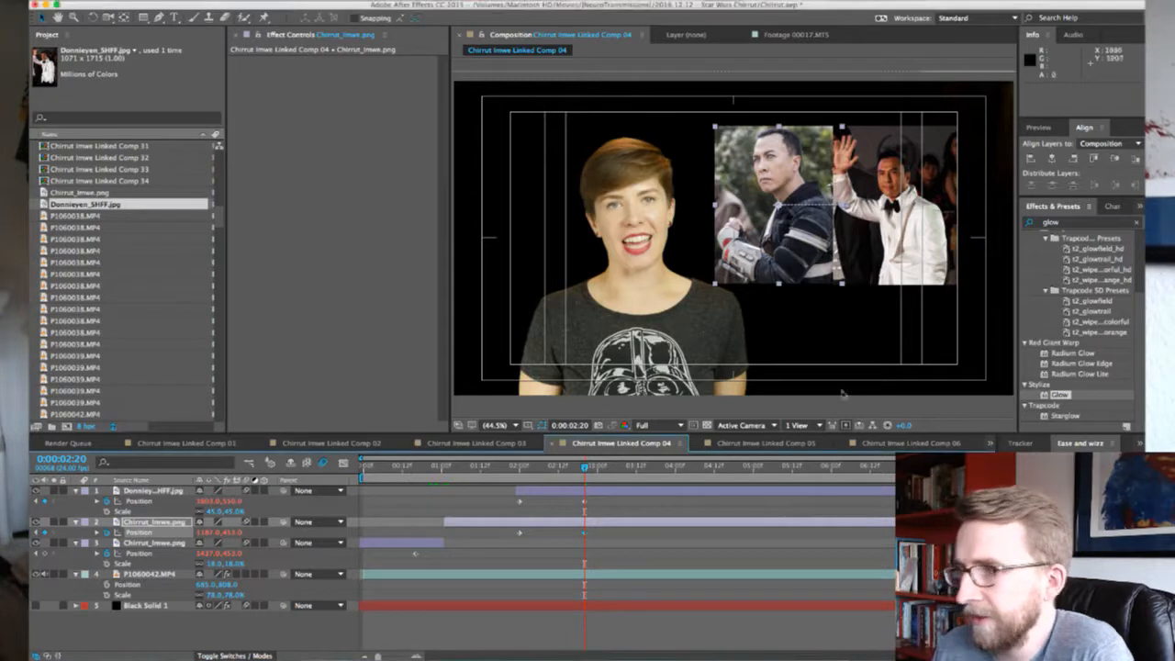
Show the Black Solid 1 layer and preview both pictures' motion from 0:00:01:23
left_click(36, 606)
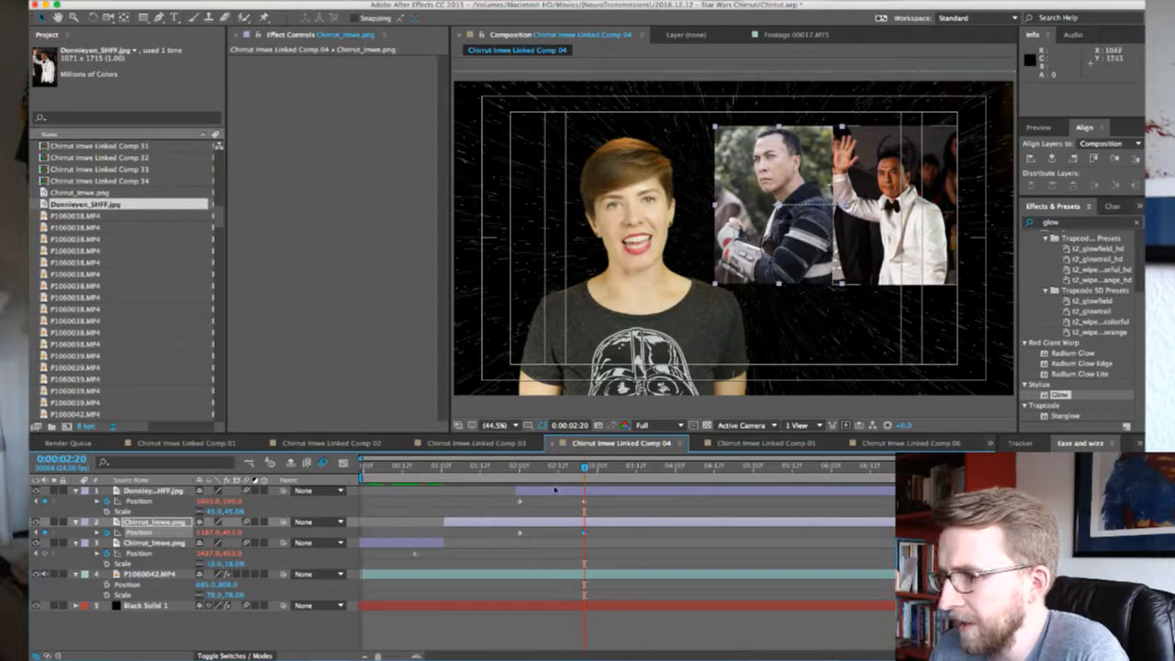
mouse_move(522, 472)
left_mouse_down()
mouse_move(571, 475)
mouse_move(519, 471)
left_mouse_up()
key("space")
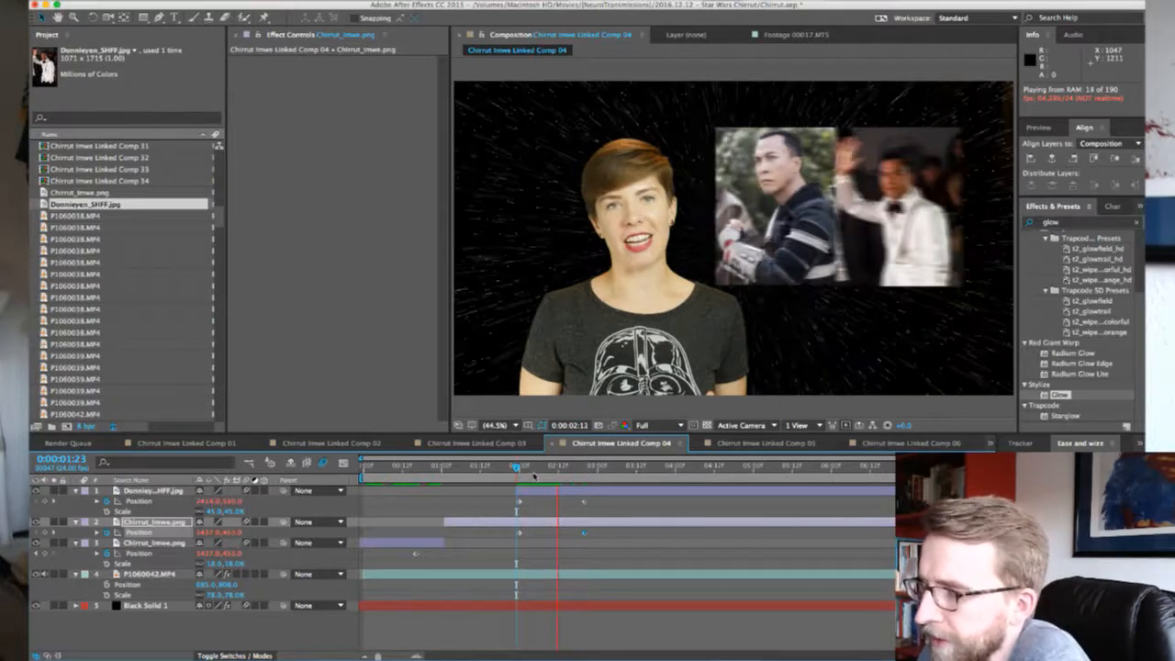
key("space")
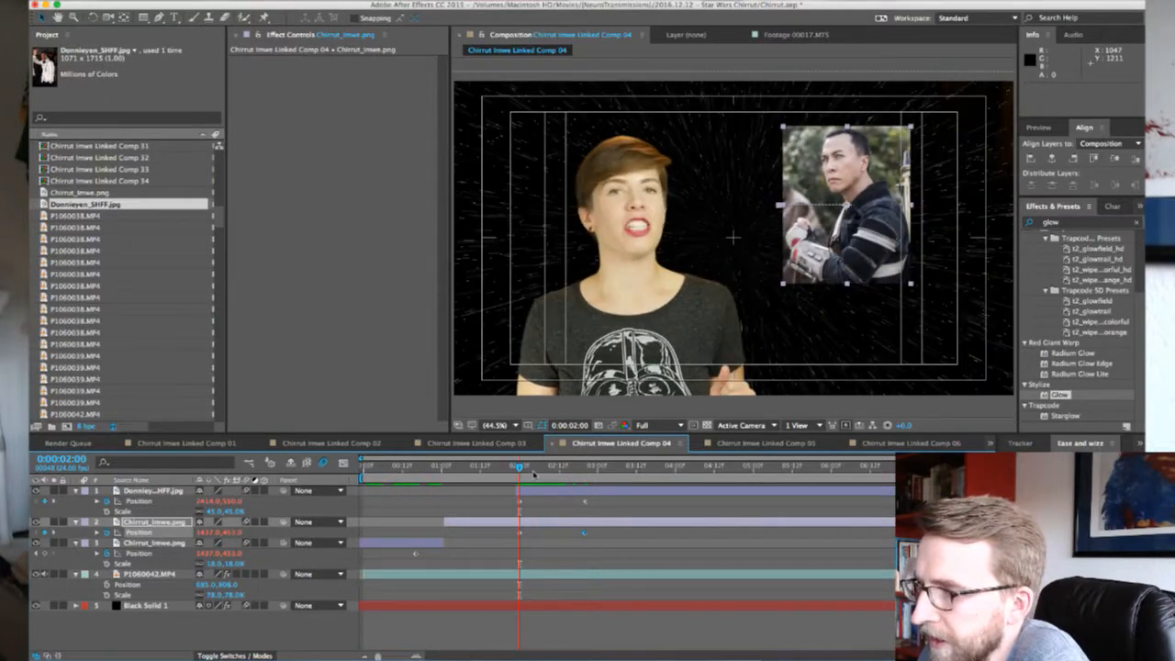
Delay the second Chirrut_Imwe.png segment to start at 0:00:01:03 and check the push between the pictures frame by frame
left_click_drag(533, 472, 548, 471)
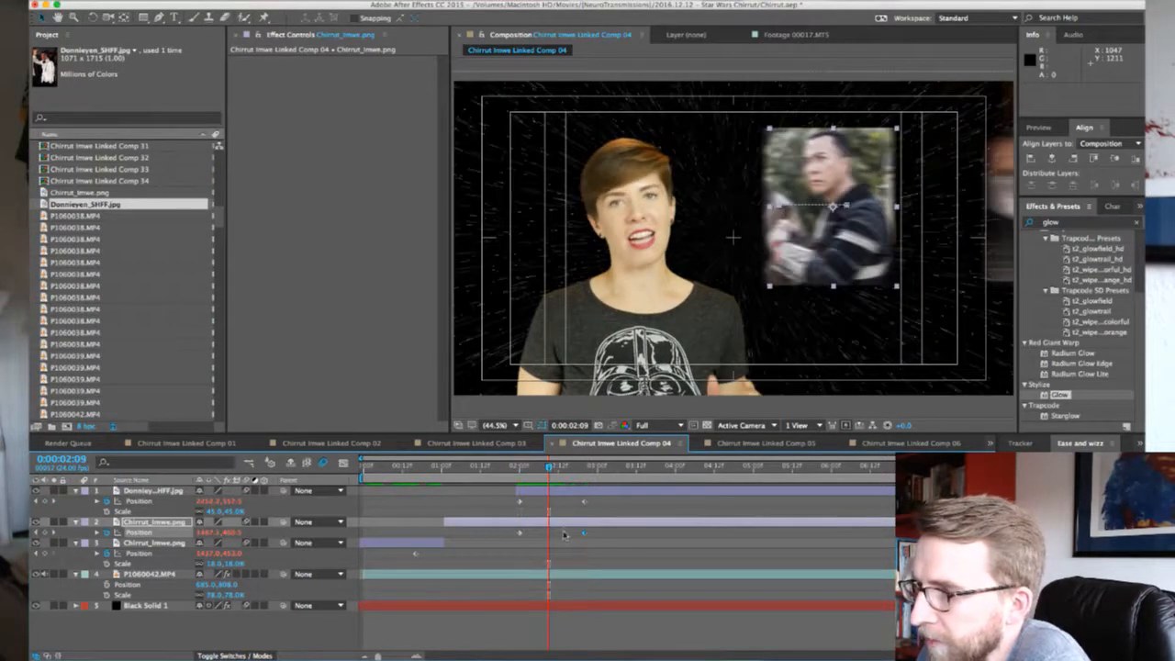
left_click_drag(566, 527, 570, 527)
key("Page_Down")
key("Page_Down")
key("Page_Down")
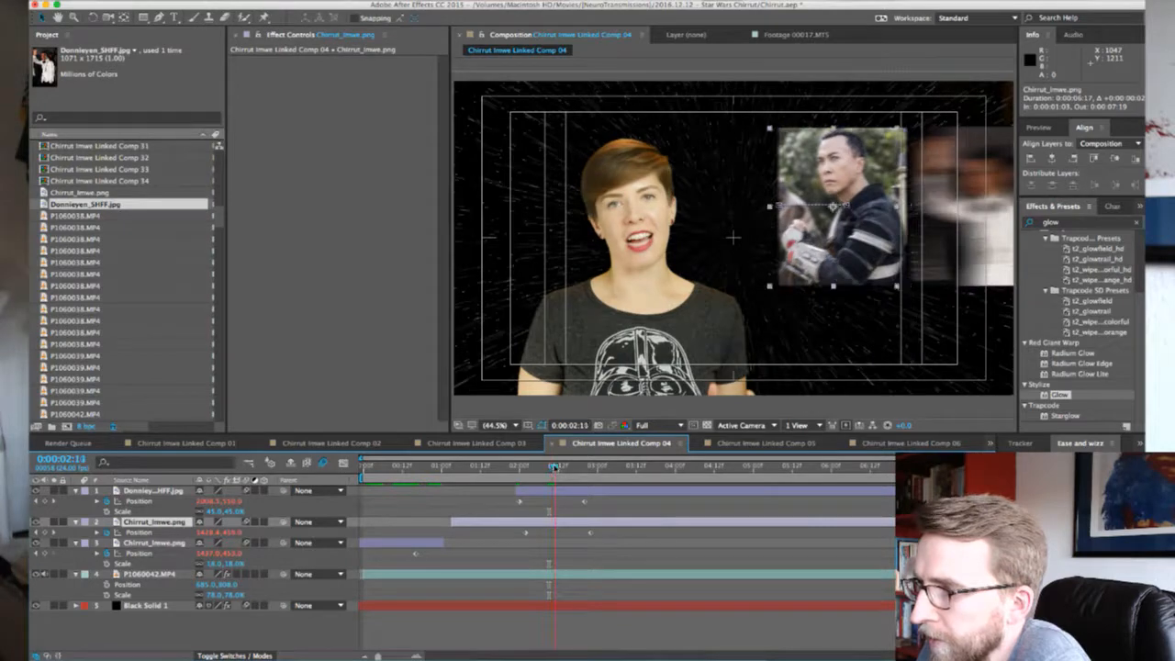
key("Page_Down")
key("Page_Down")
key("Page_Down")
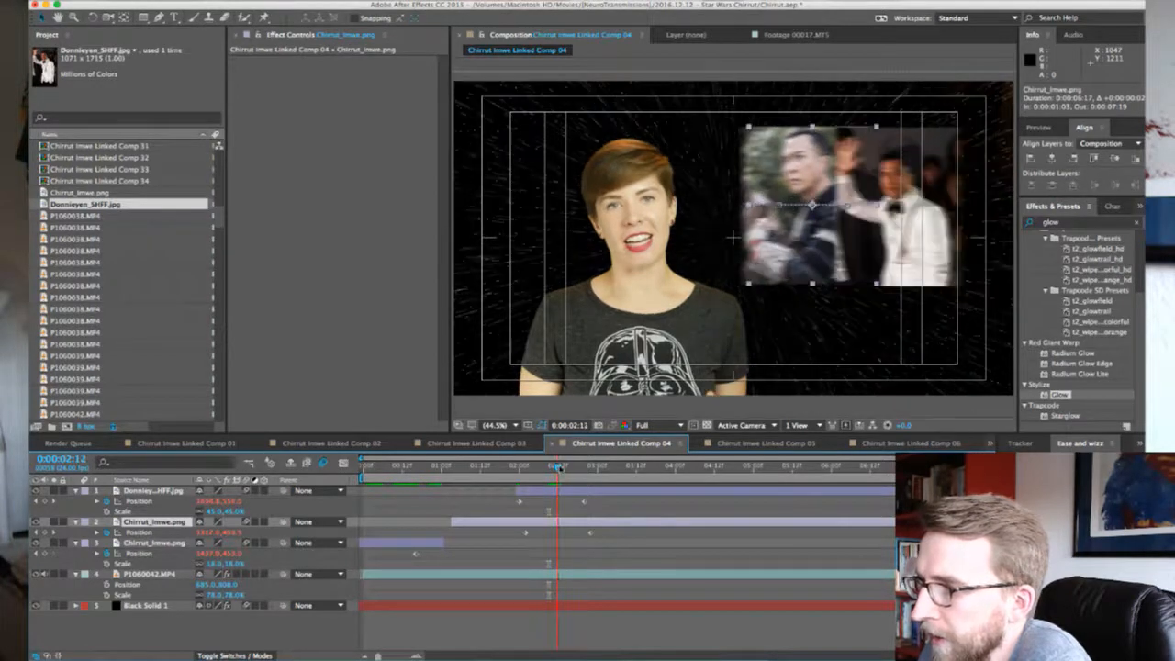
Play back the retimed picture transition from 0:00:01:23 to check its timing
left_click_drag(567, 469, 515, 470)
key("space")
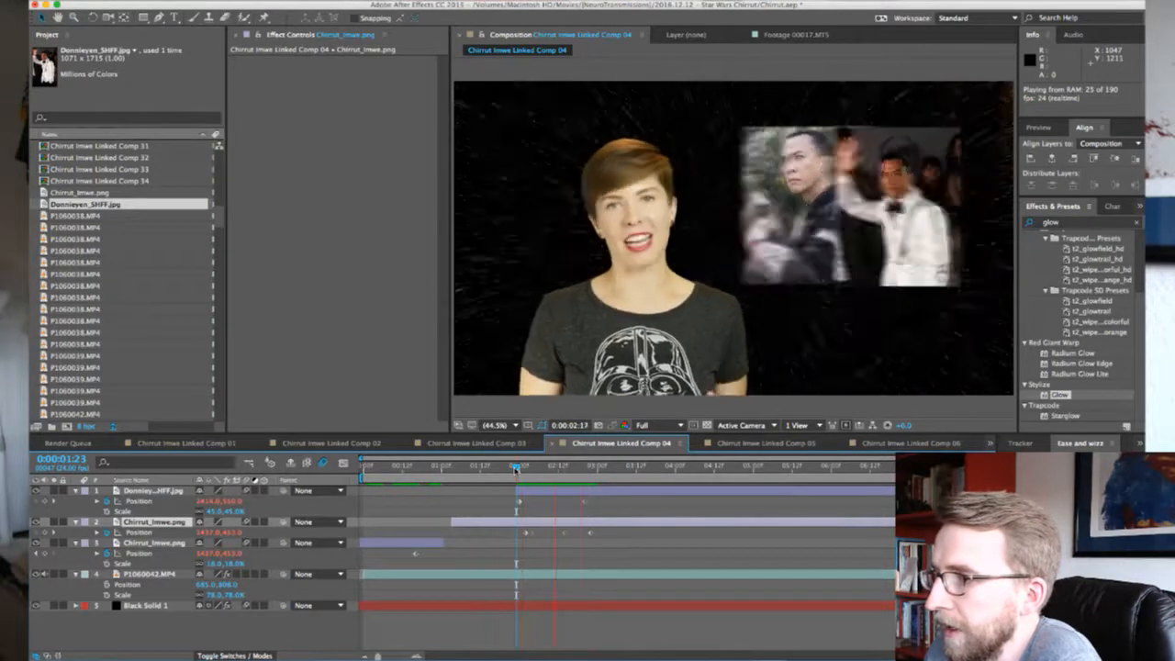
key("space")
key("Page_Down")
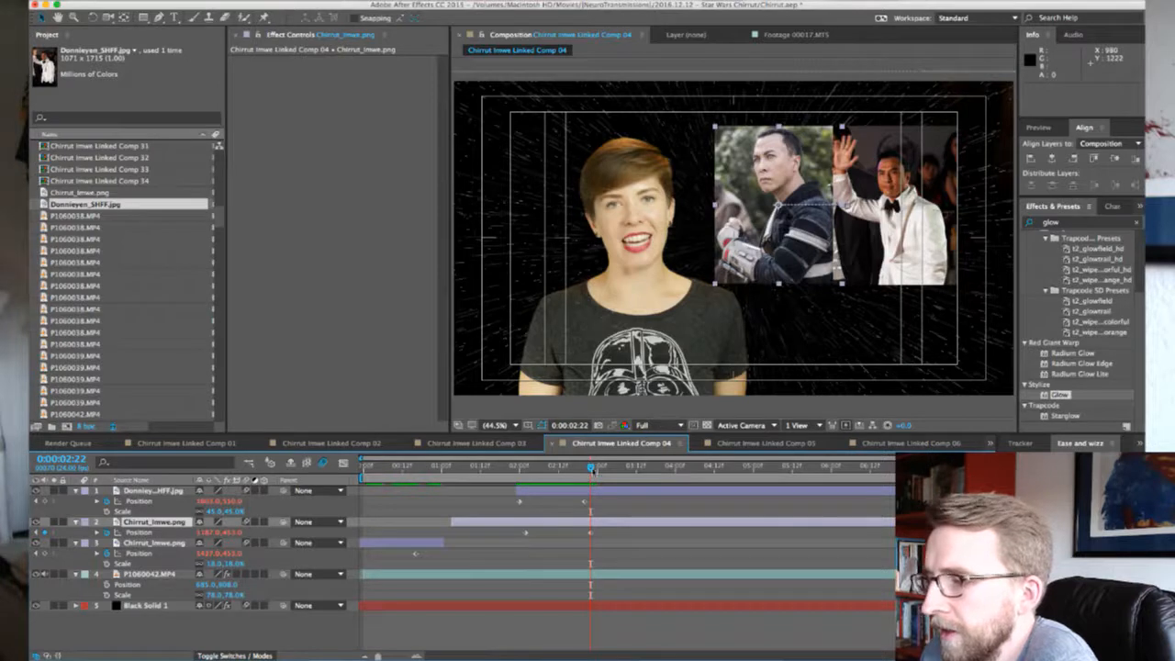
Move the presenter layer P1060042.MP4 to position 634, 808 to make room beside the pictures
left_click_drag(592, 467, 618, 469)
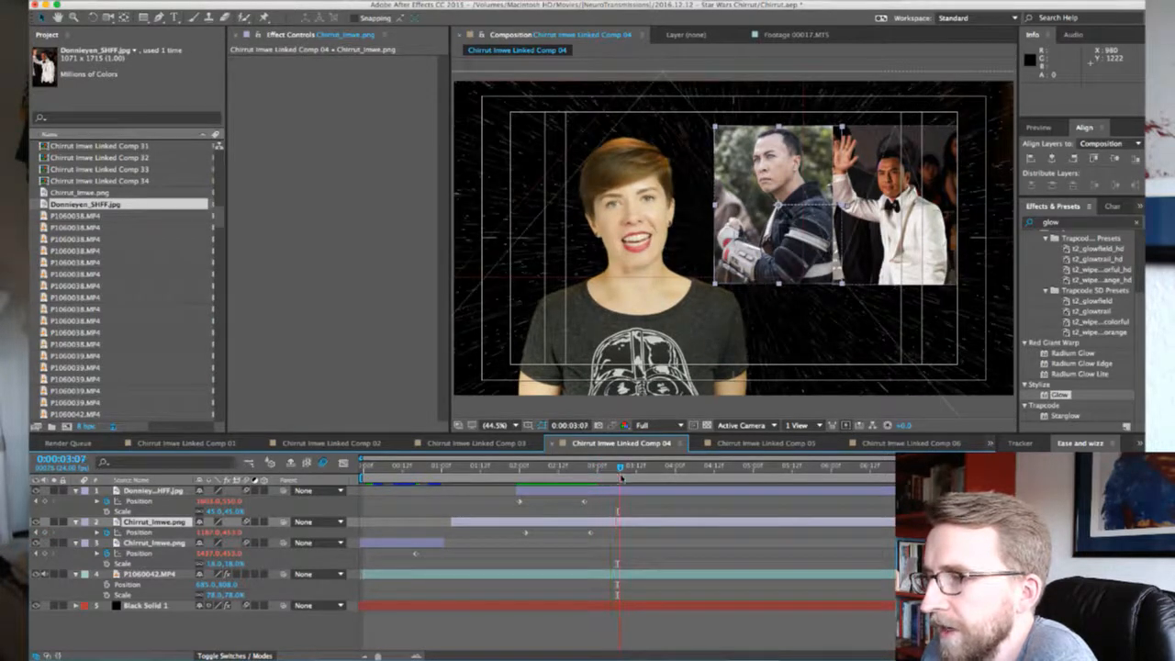
left_click_drag(629, 479, 632, 478)
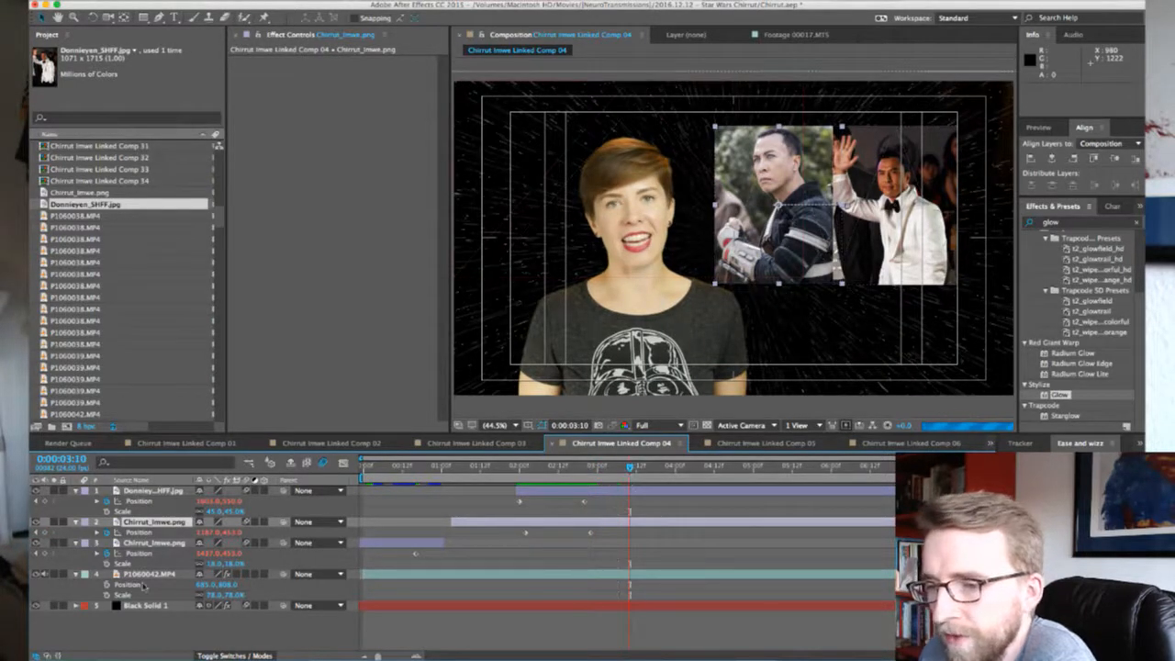
left_click(167, 575)
left_click_drag(204, 586, 174, 589)
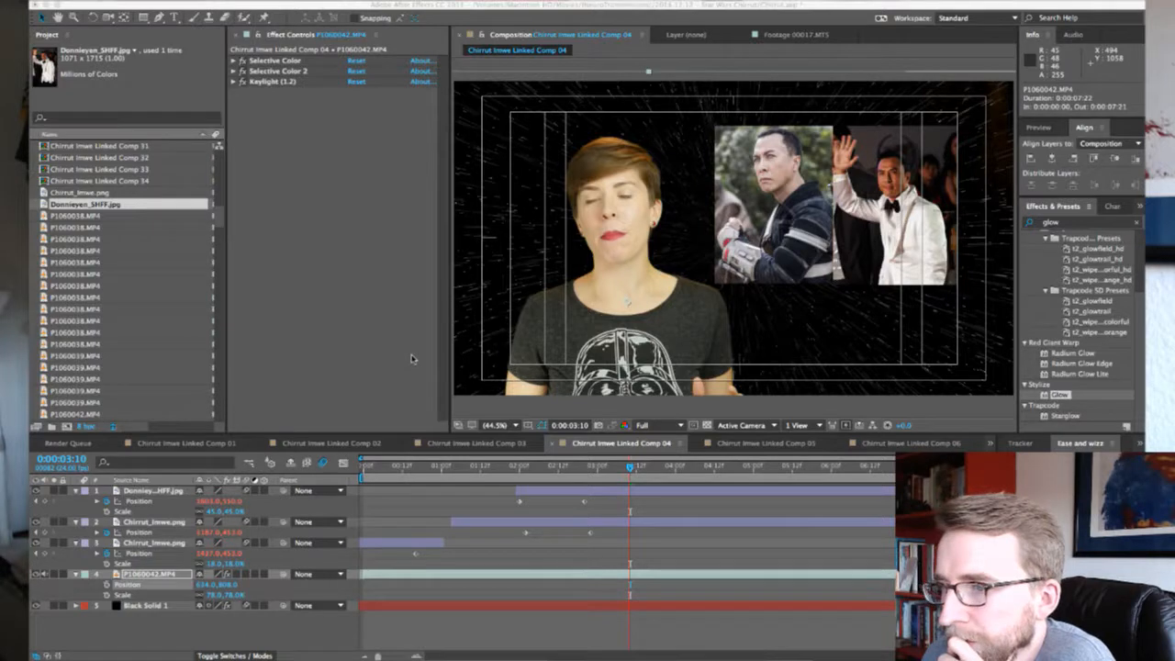
left_click(988, 314)
left_click_drag(634, 474, 659, 469)
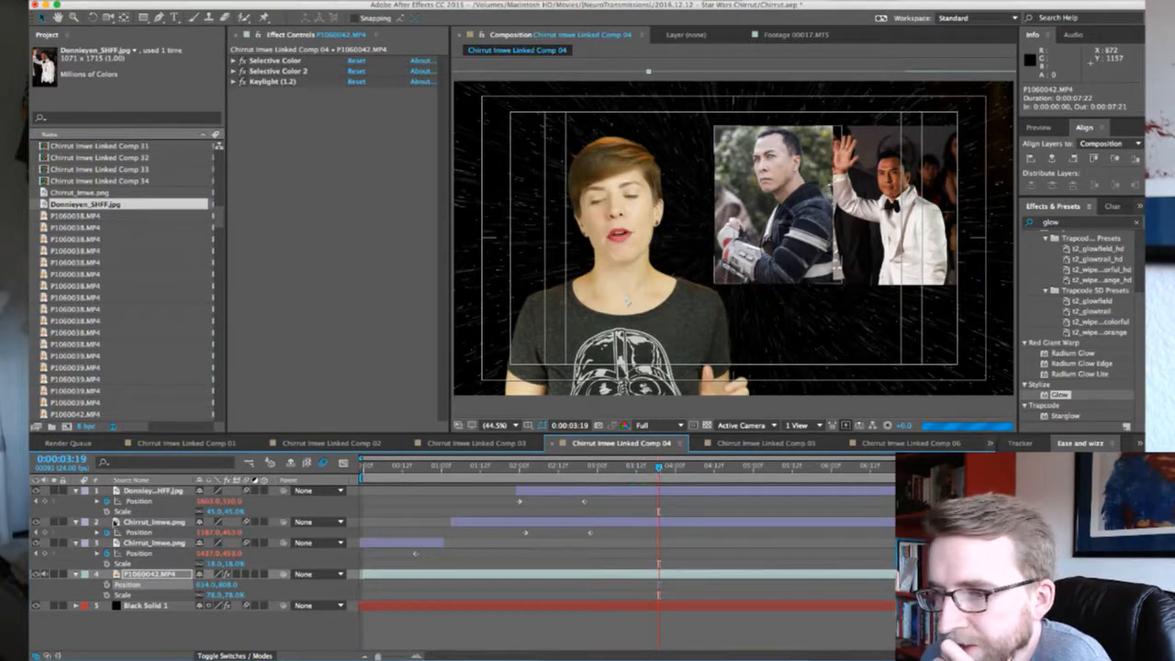
Hide every layer except the presenter P1060042.MP4 and preview the footage from 0:00:03:06
left_click(37, 521)
left_click(37, 522)
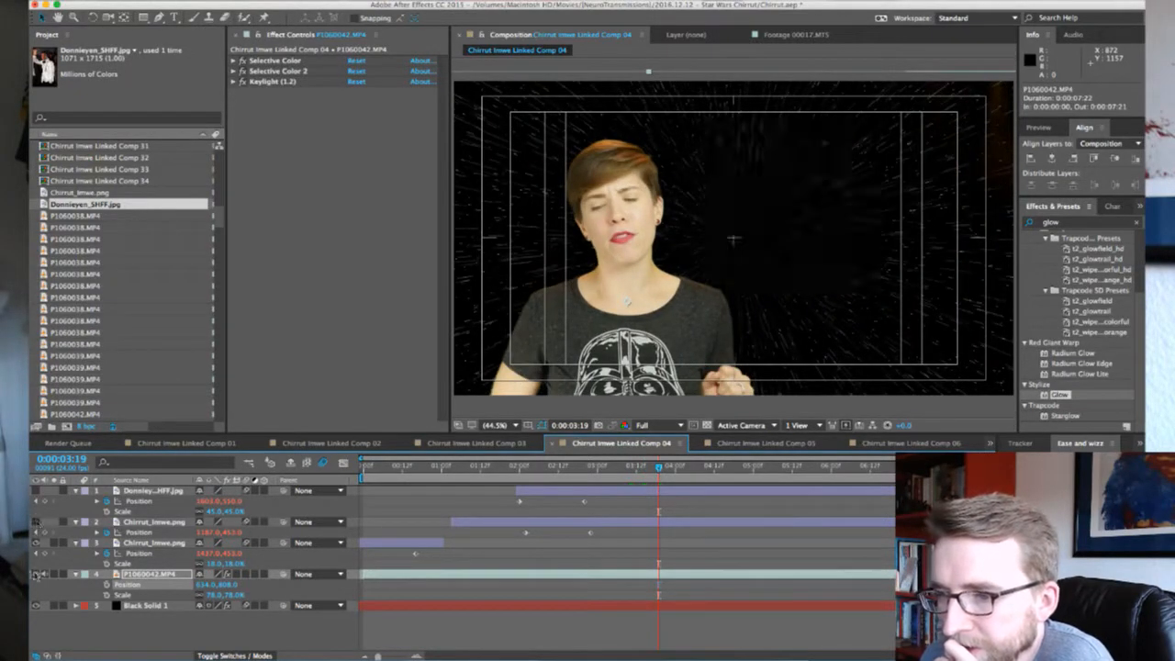
left_click(37, 605)
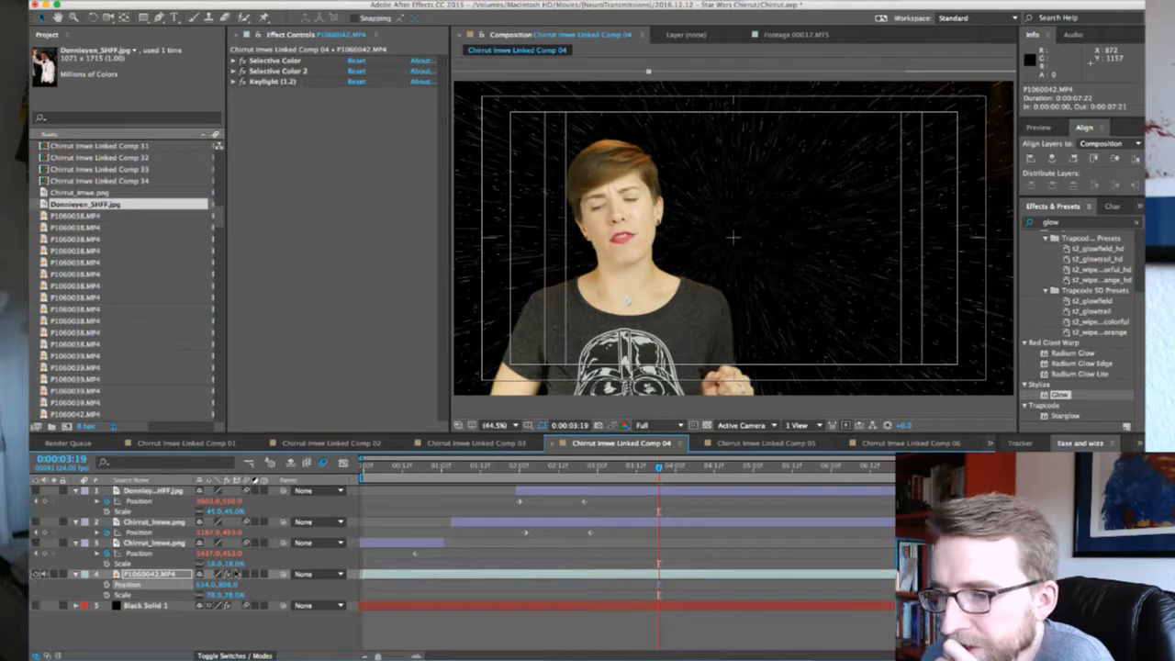
left_click(619, 467)
key("space")
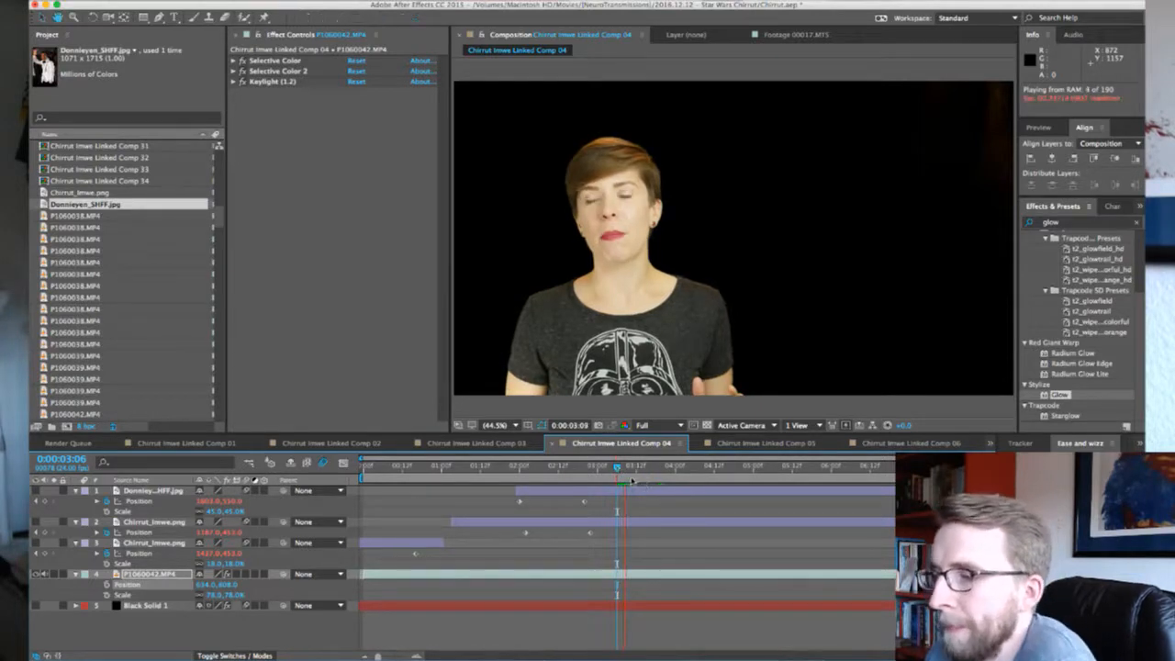
key("space")
Turn off Selective Color, Selective Color 2 and Keylight on P1060042.MP4 and play through the unkeyed presenter footage
left_click_drag(241, 61, 243, 82)
key("space")
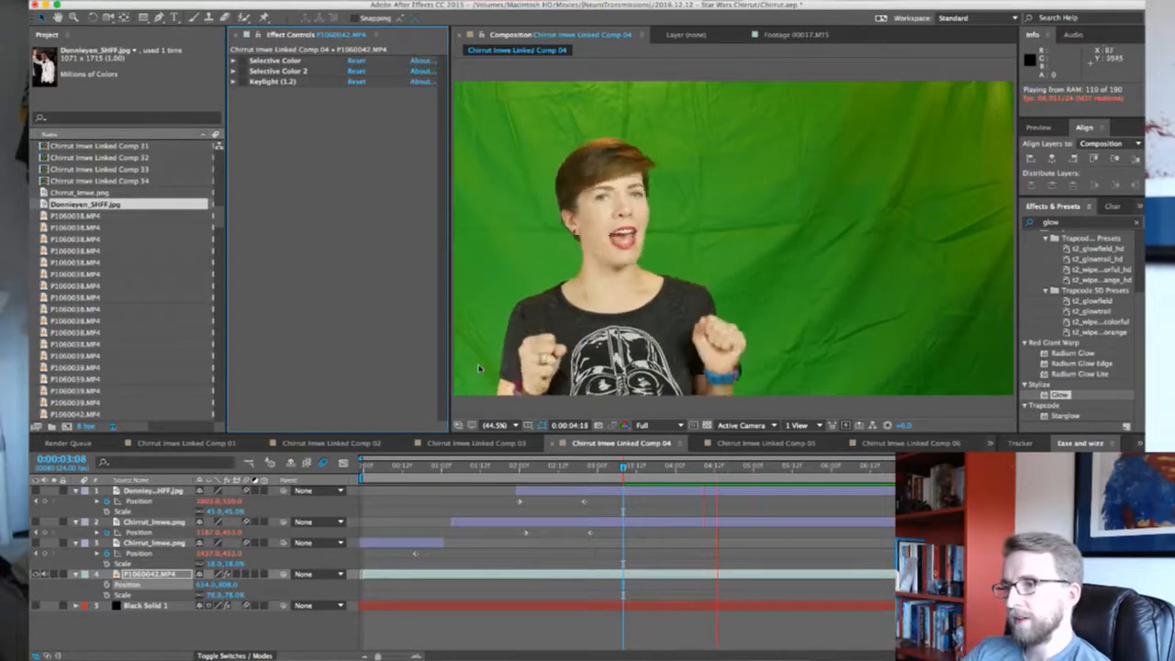
left_click(638, 469)
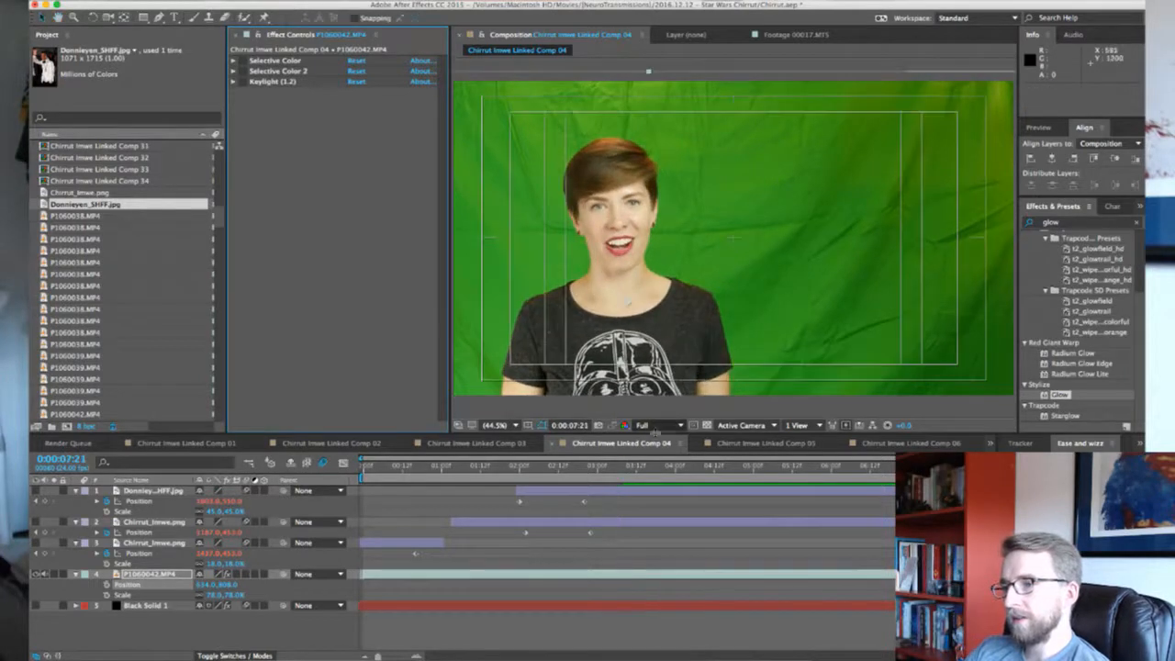
left_click(643, 468)
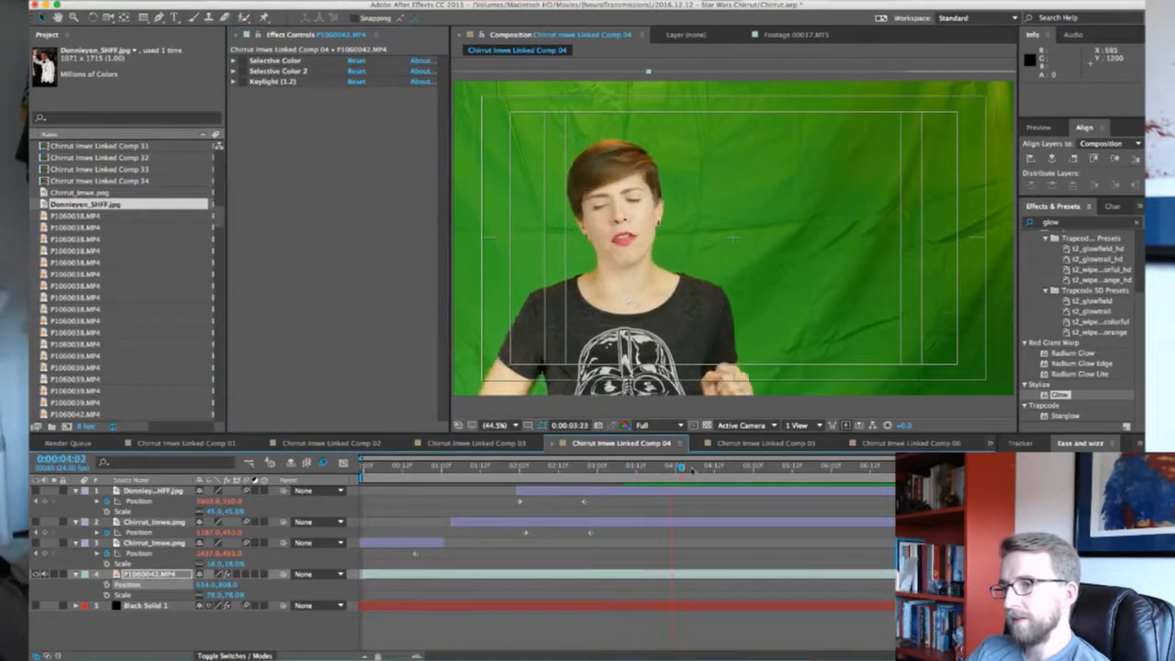
left_click_drag(794, 472, 854, 472)
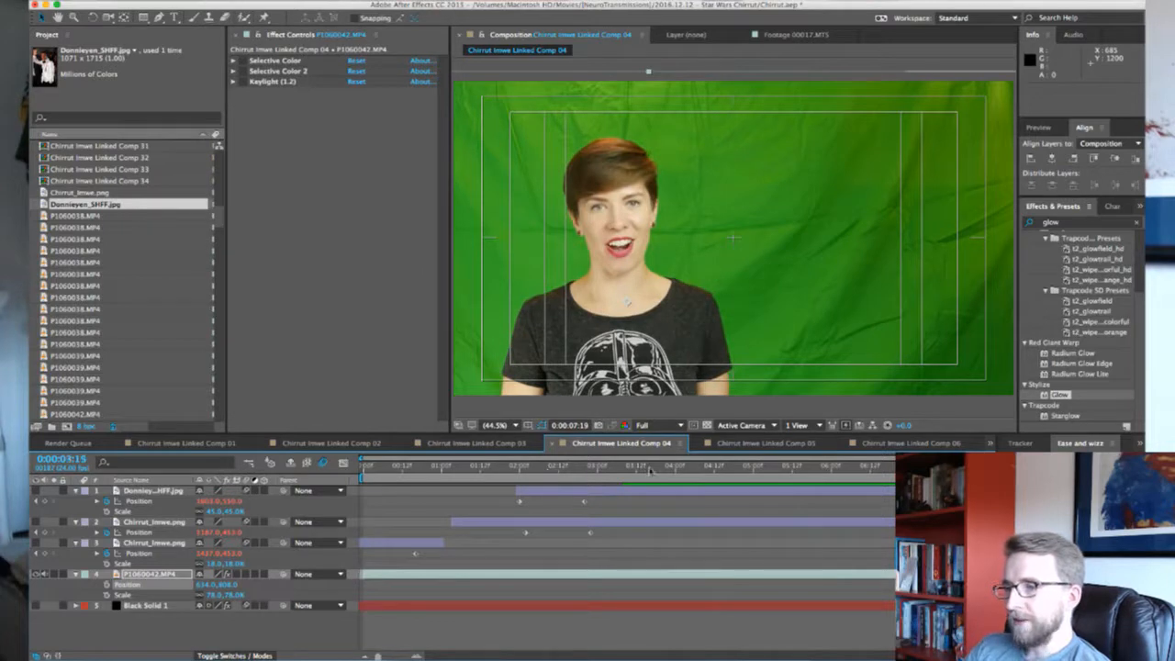
left_click(801, 468)
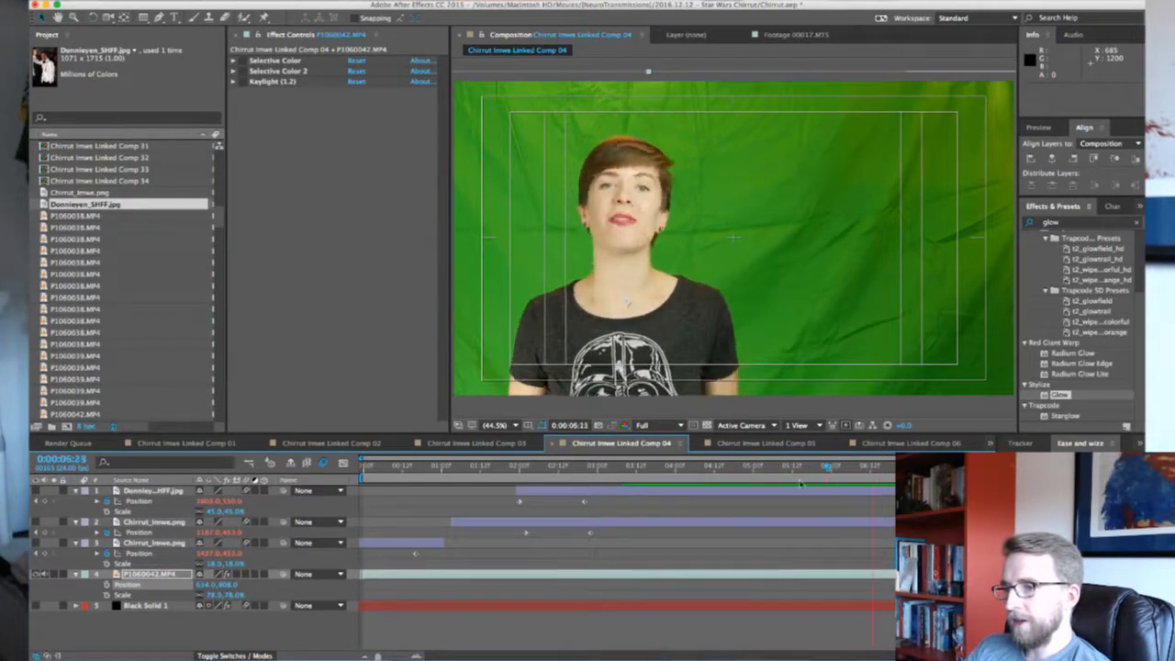
left_click_drag(684, 468, 640, 468)
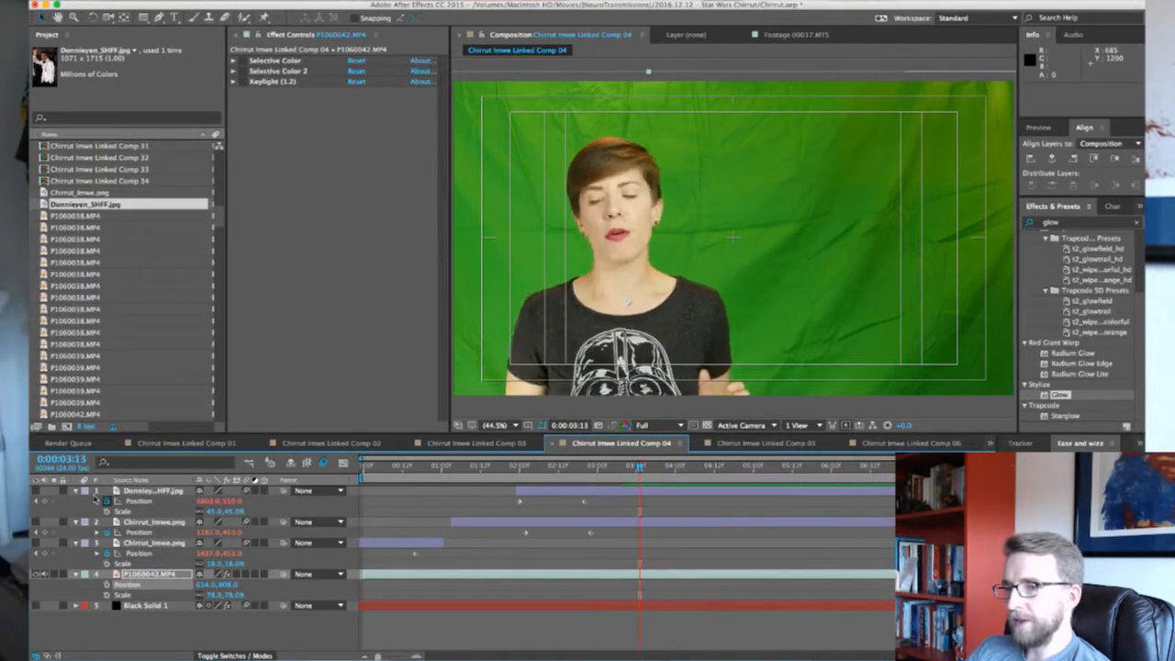
Show Donnieyen_SHFF.jpg and the second Chirrut_Imwe.png segment again and scrub to 0:00:06:16 to find where the pictures should leave
left_click(37, 490)
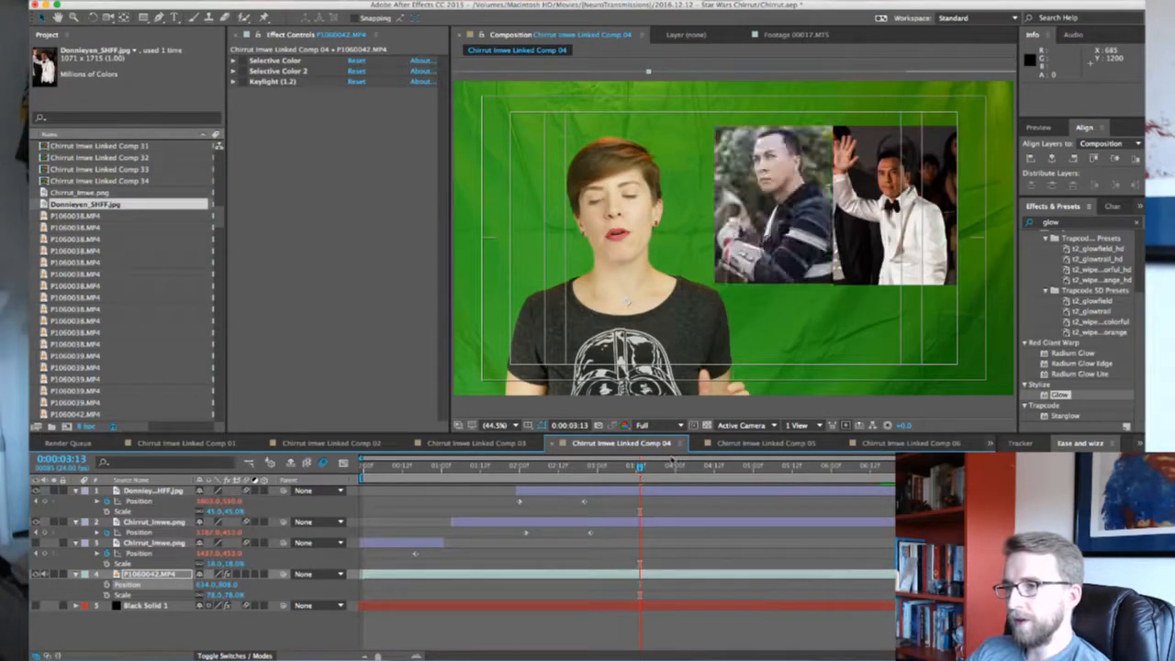
left_click_drag(533, 470, 809, 487)
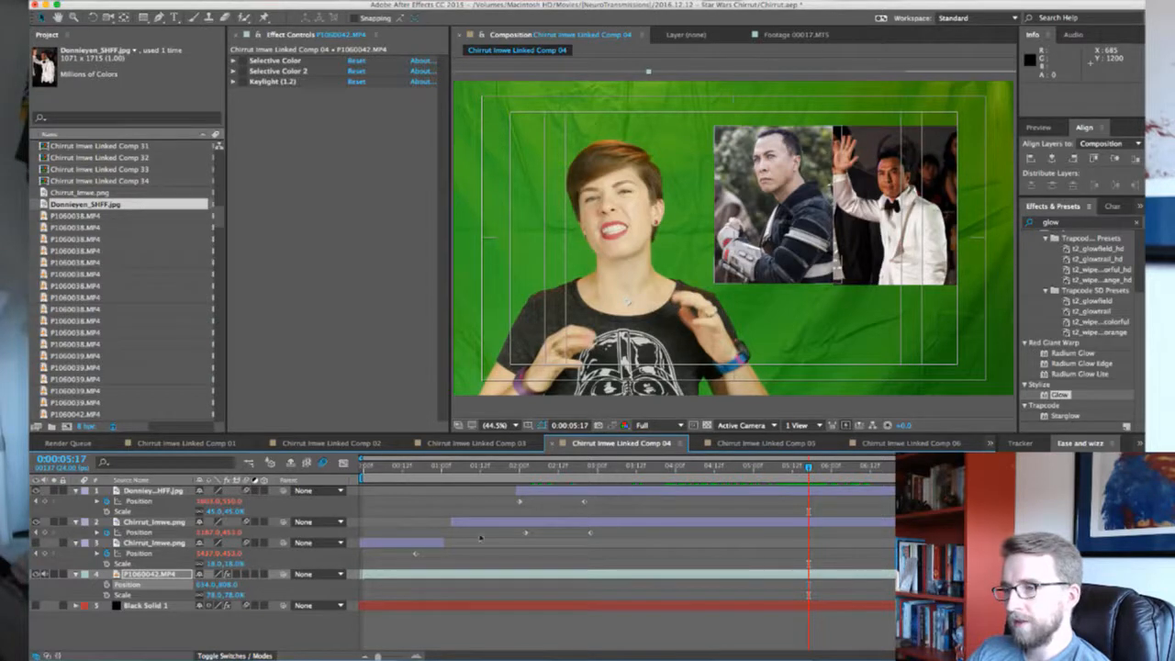
left_click_drag(810, 470, 885, 470)
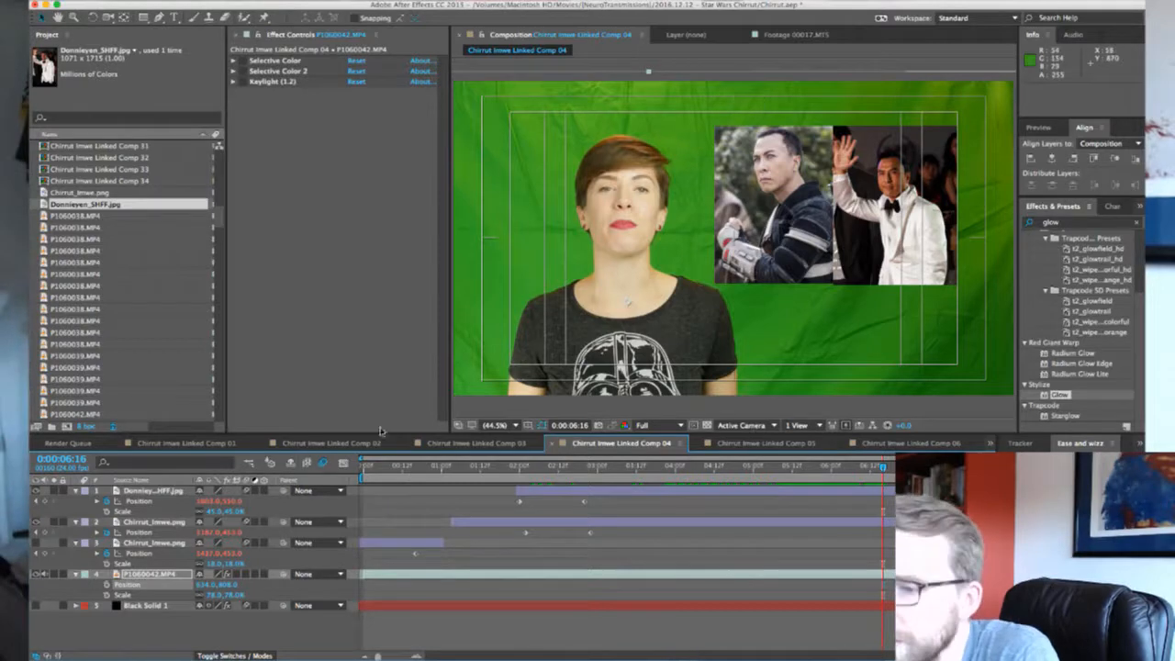
Raise the bottom edge of the Donnieyen_SHFF.jpg mask to line up with the bottom of the neighbouring Chirrut picture
left_click(893, 252)
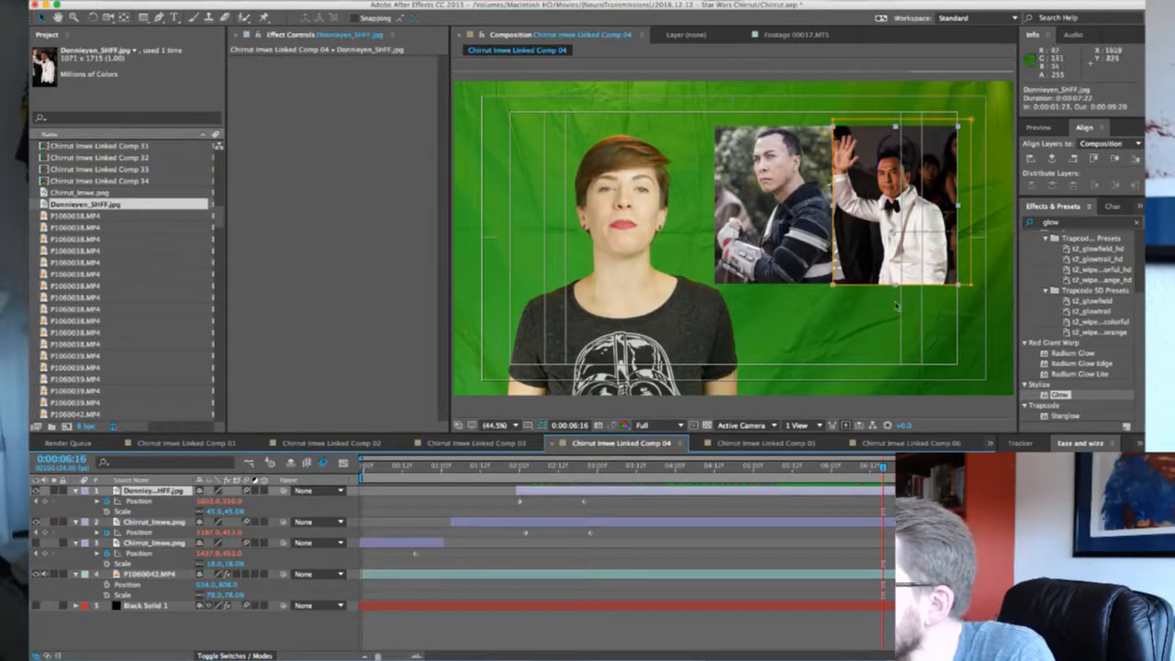
scroll(838, 328, "up", 5)
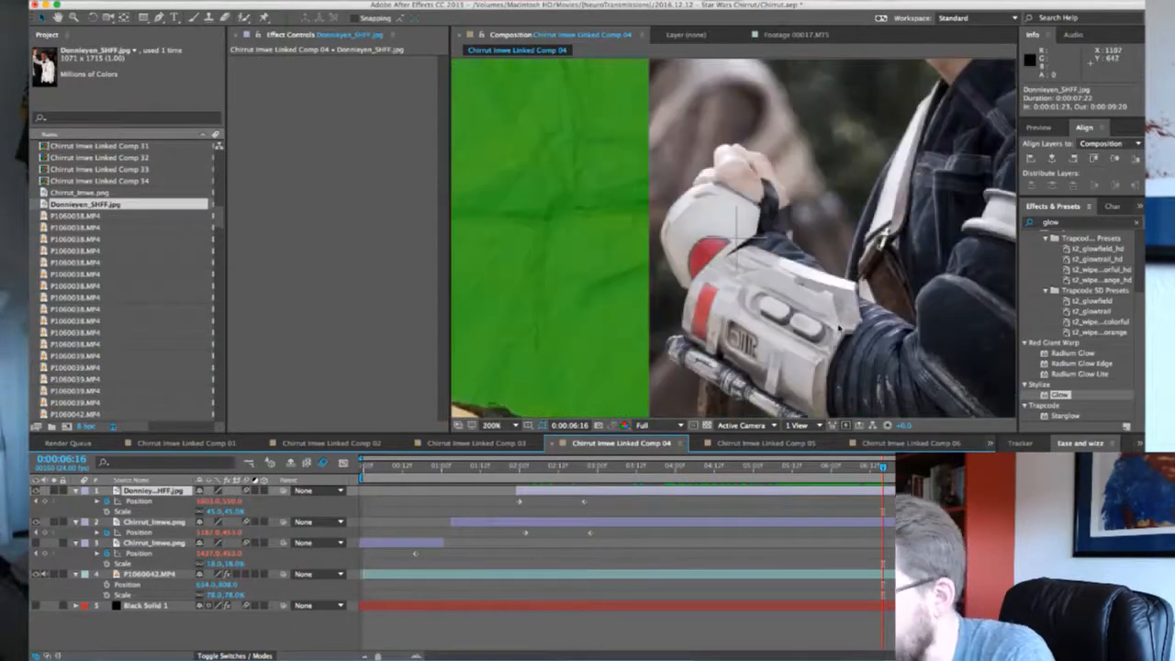
scroll(863, 294, "down", 10)
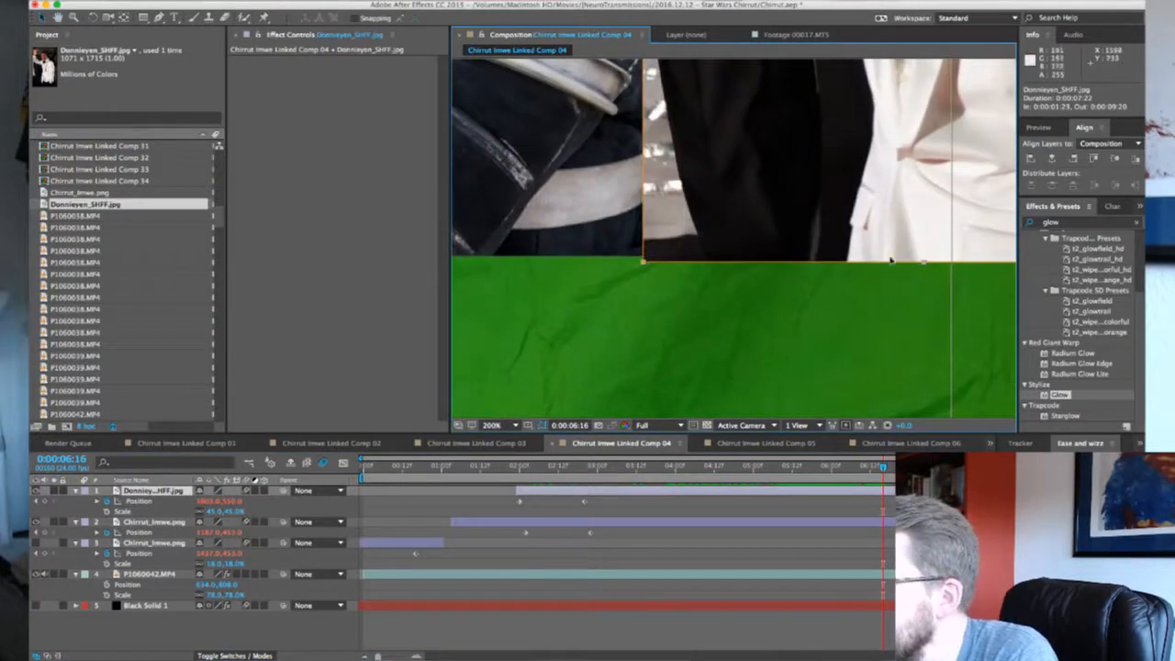
left_click(889, 257)
left_click_drag(889, 257, 889, 251)
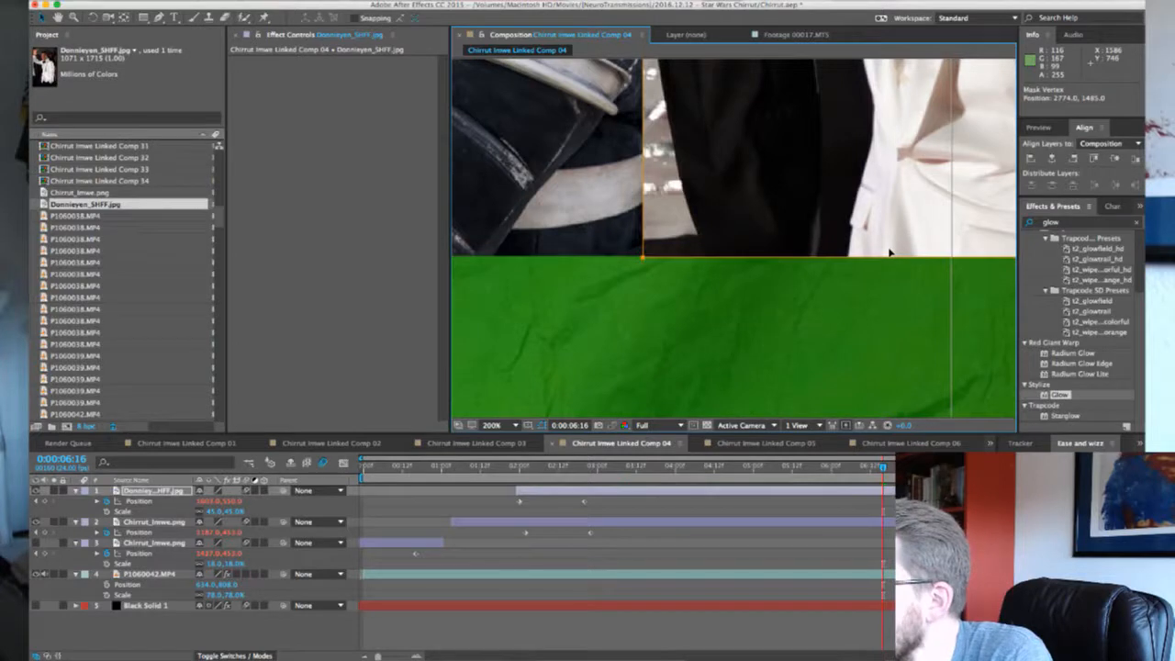
left_click(779, 346)
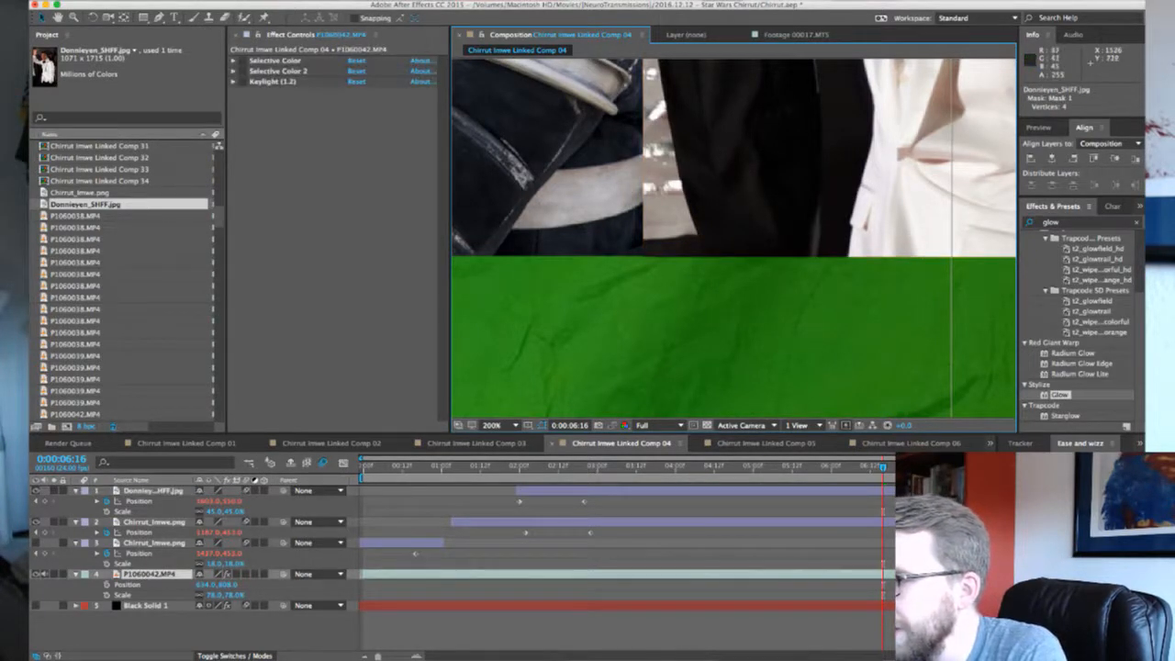
Fine-tune the bottom edge of the Donnieyen_SHFF.jpg mask so its vertex sits at 2774, 1484
left_click(183, 493)
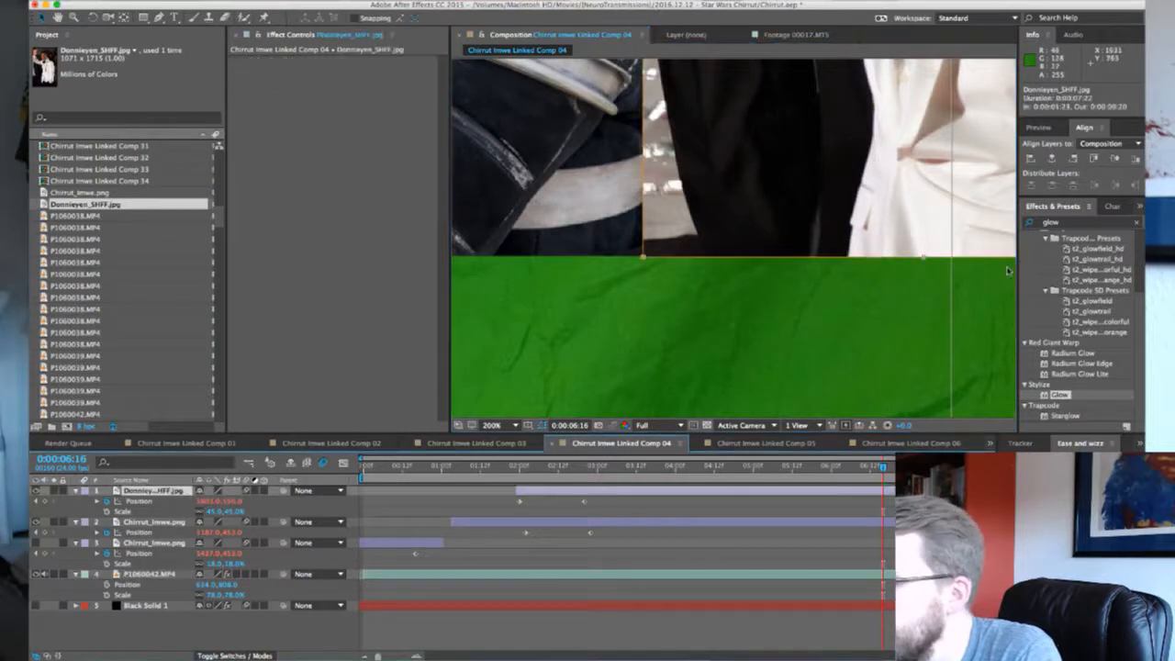
left_click(912, 253)
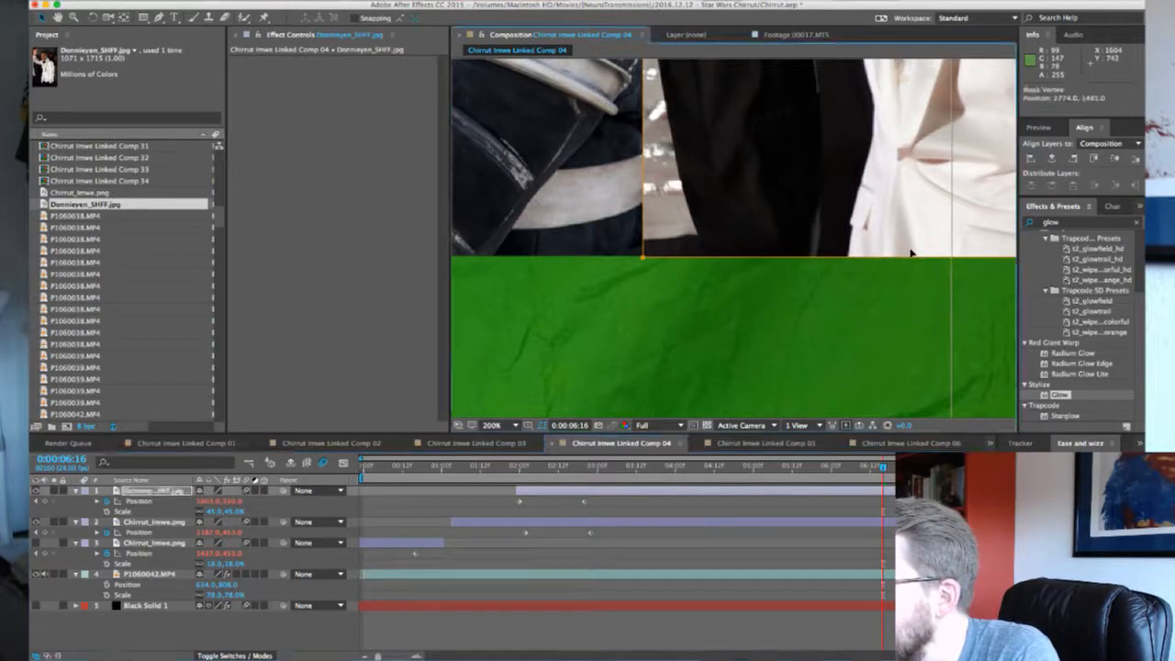
key("Down")
key("Down")
key("Down")
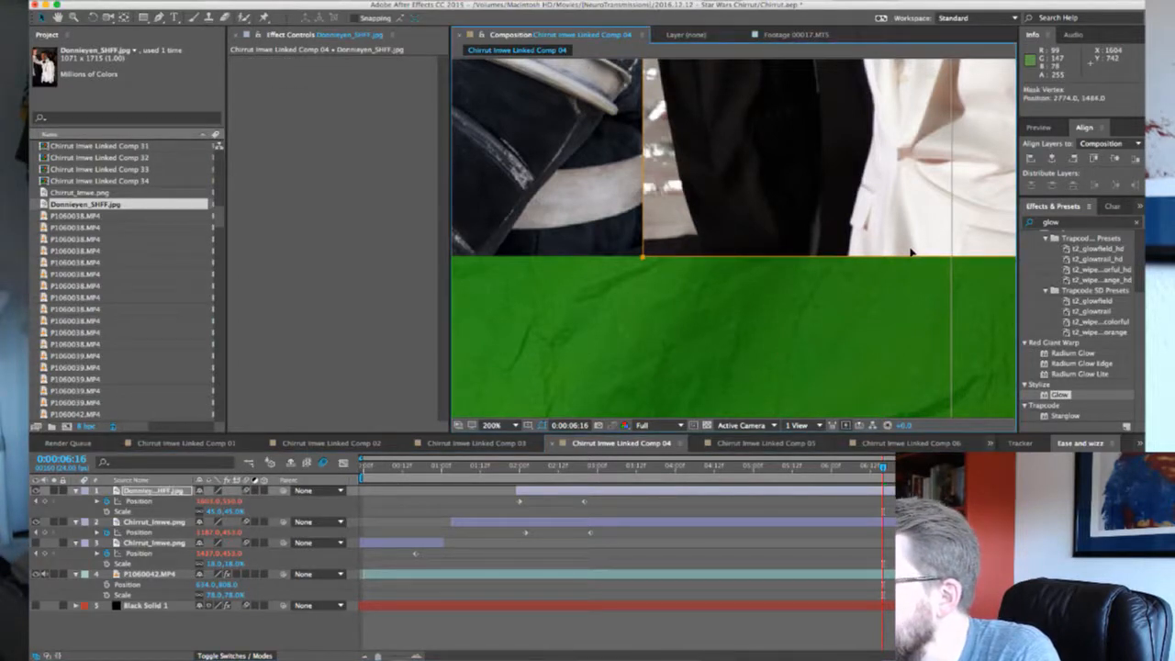
left_click(890, 286)
left_click(860, 314)
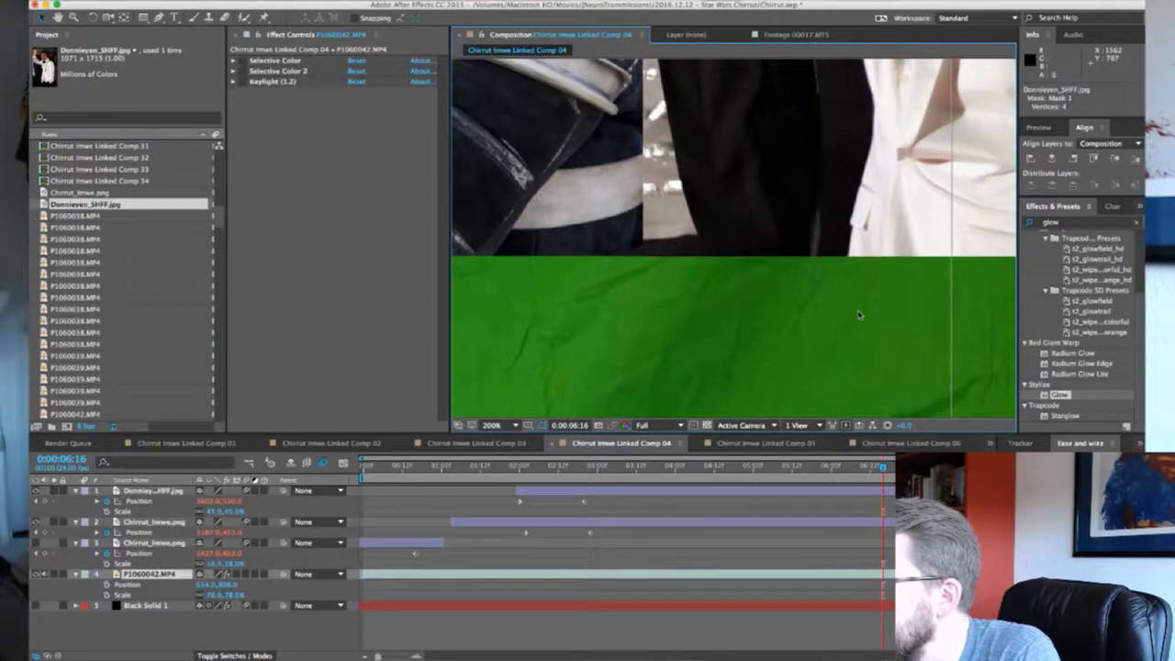
Split the Donnieyen_SHFF.jpg layer and the second Chirrut_Imwe.png segment at 0:00:06:09
scroll(640, 383, "down", 5)
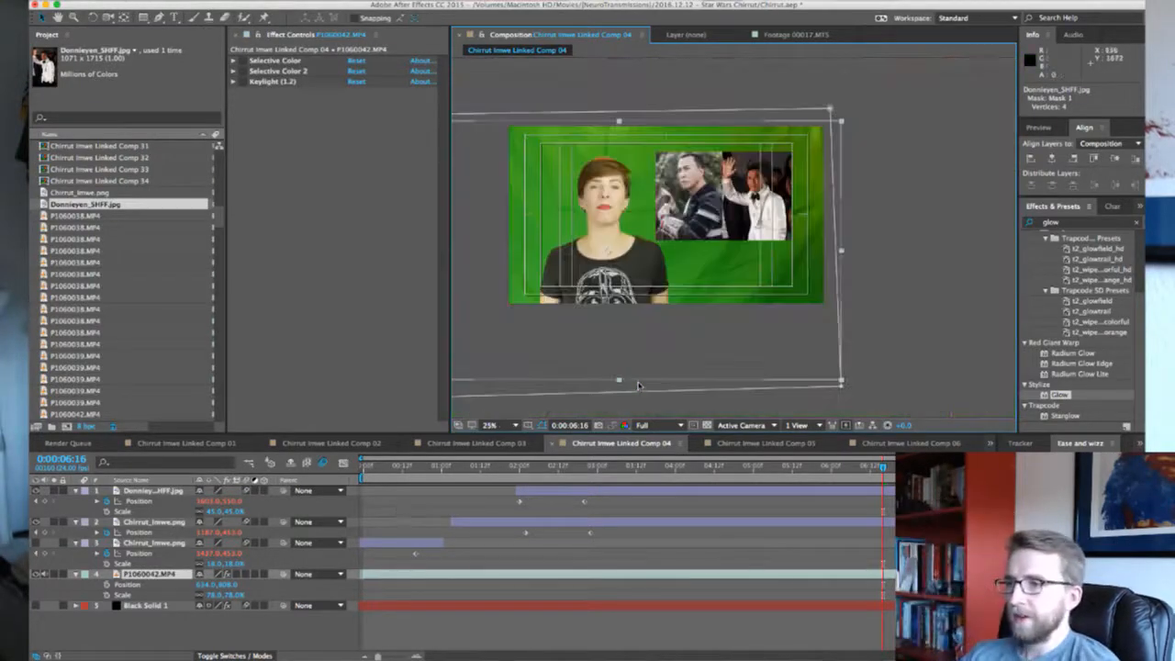
scroll(647, 264, "up", 2)
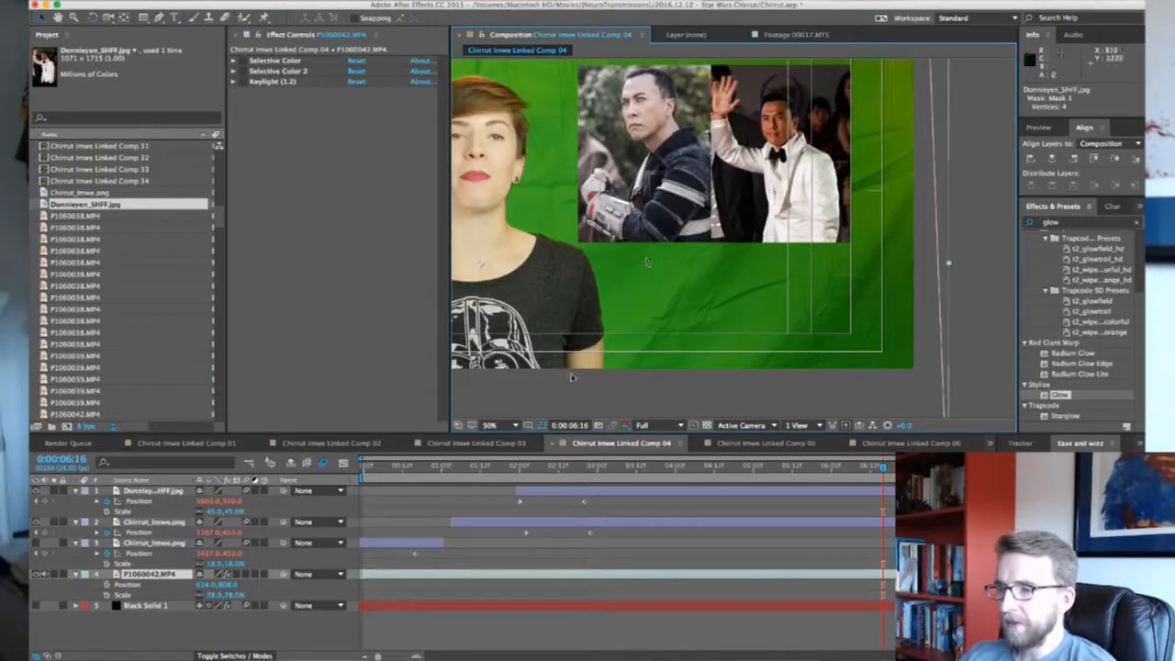
left_click_drag(647, 263, 768, 308)
left_click_drag(884, 469, 861, 472)
left_click(801, 522)
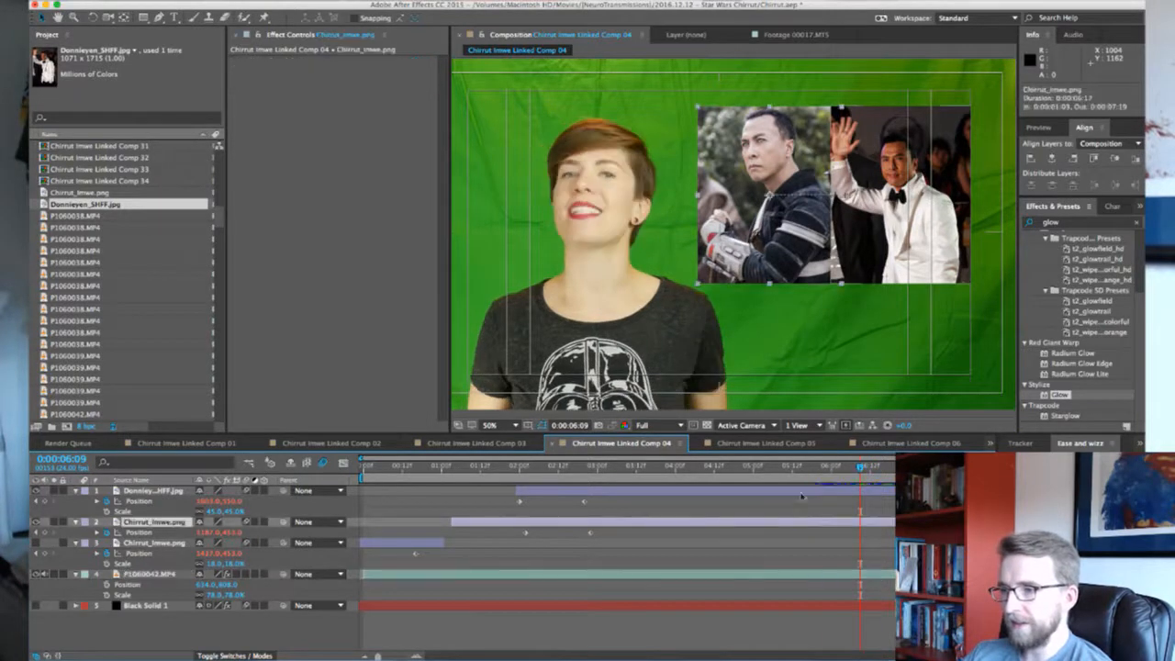
left_click(804, 490, "shift")
key("super+shift+d")
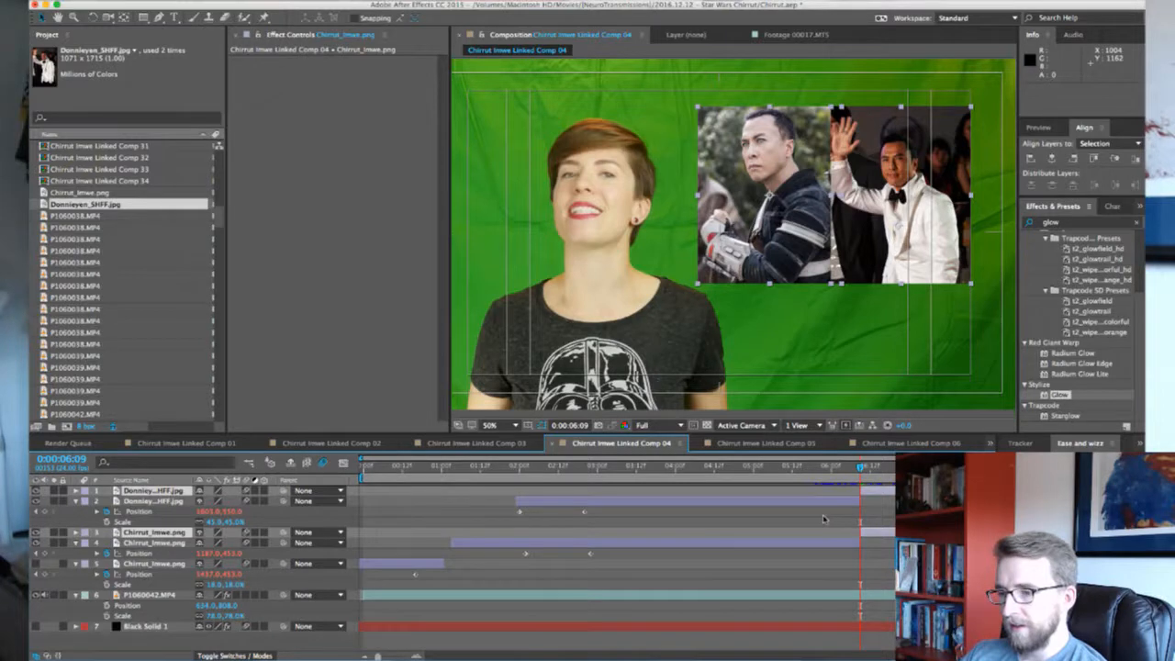
Remove the Position keyframes from both new picture segments and stack the Chirrut_Imwe.png segment directly below the Donnieyen_SHFF.jpg one
key("p")
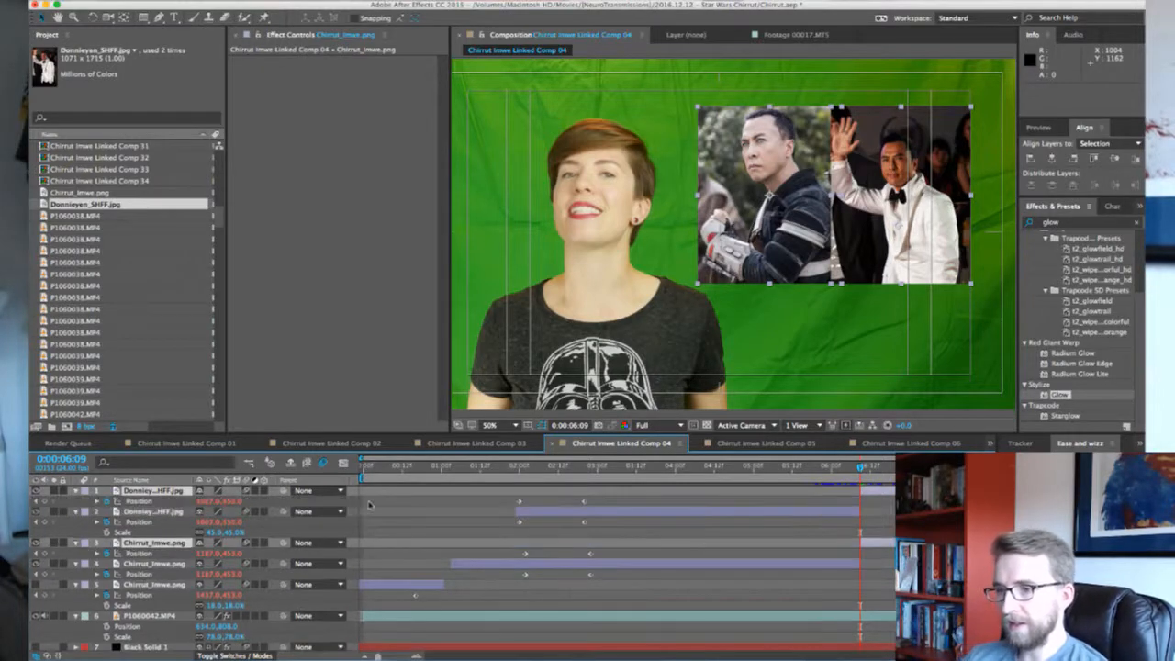
left_click(106, 502)
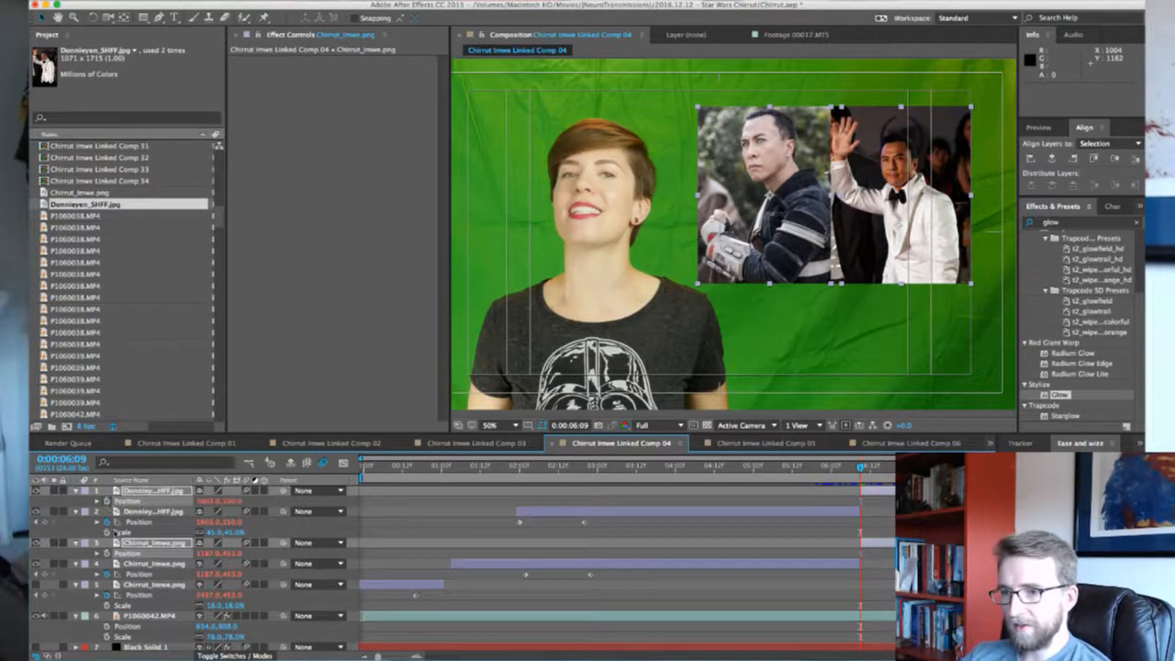
left_click_drag(144, 546, 149, 507)
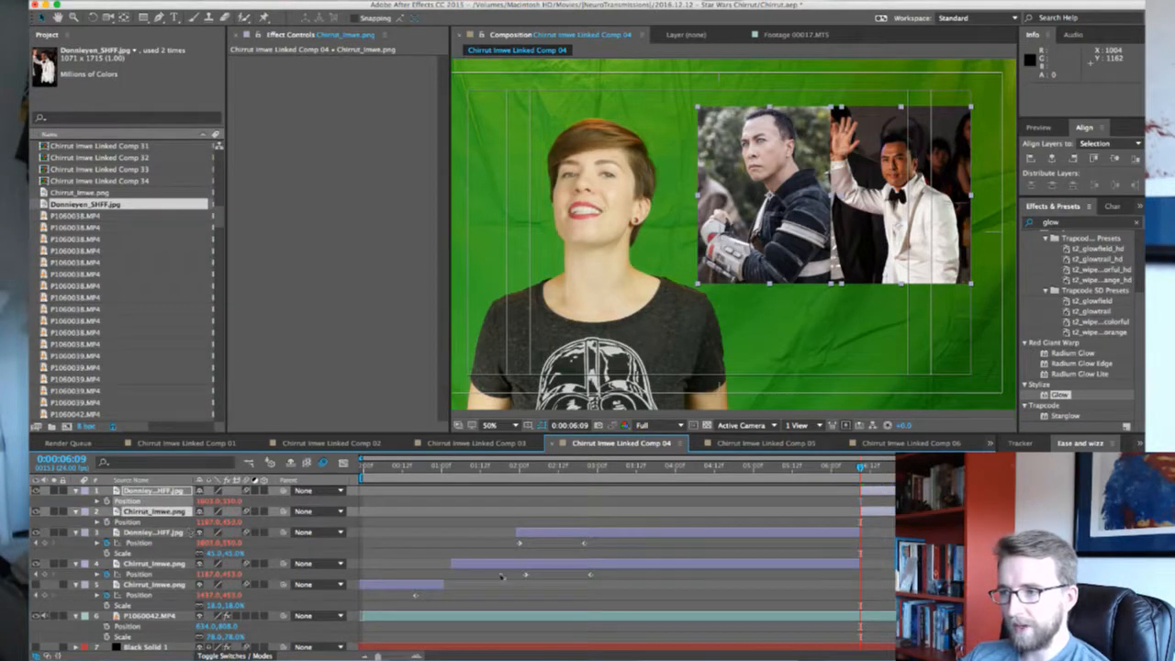
Keyframe both new segments' Position at 0:00:06:09 and move them off the frame's right side at 0:00:07:05, with Donnieyen_SHFF.jpg at x 2854
left_click(106, 501)
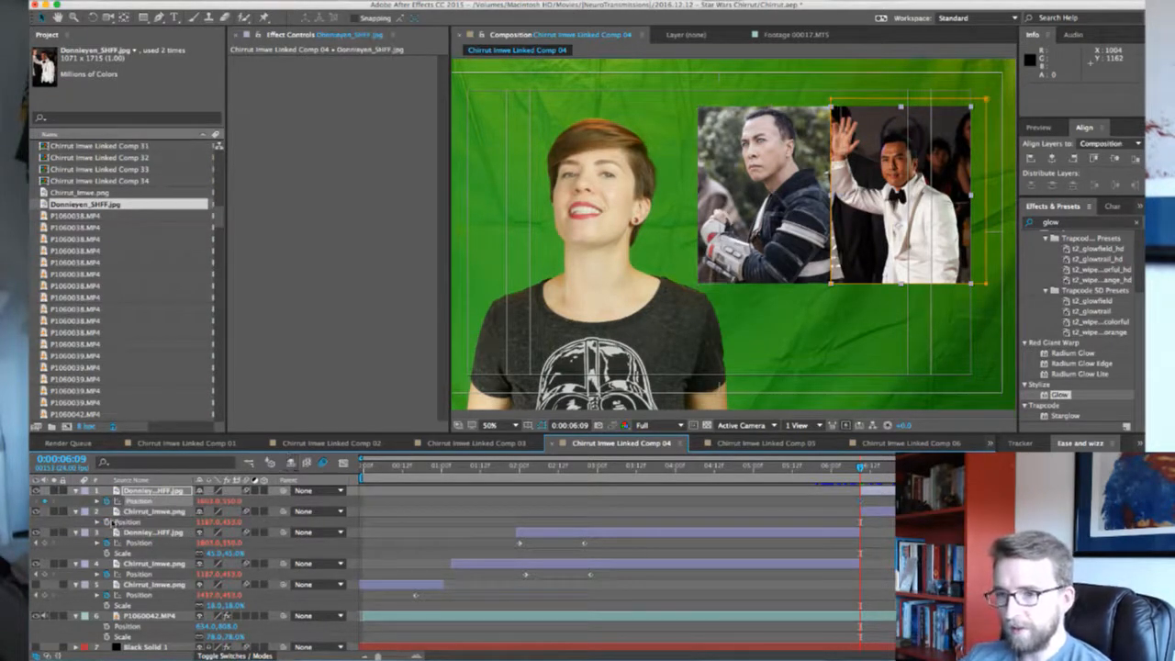
left_click(106, 522)
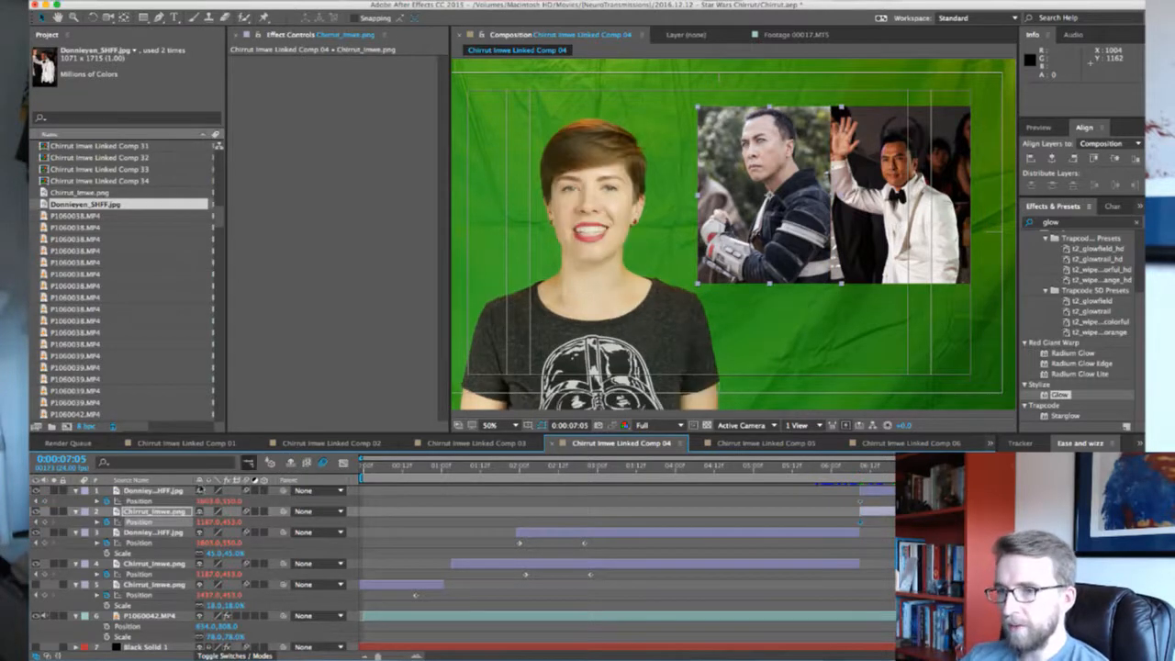
left_click_drag(210, 501, 280, 502)
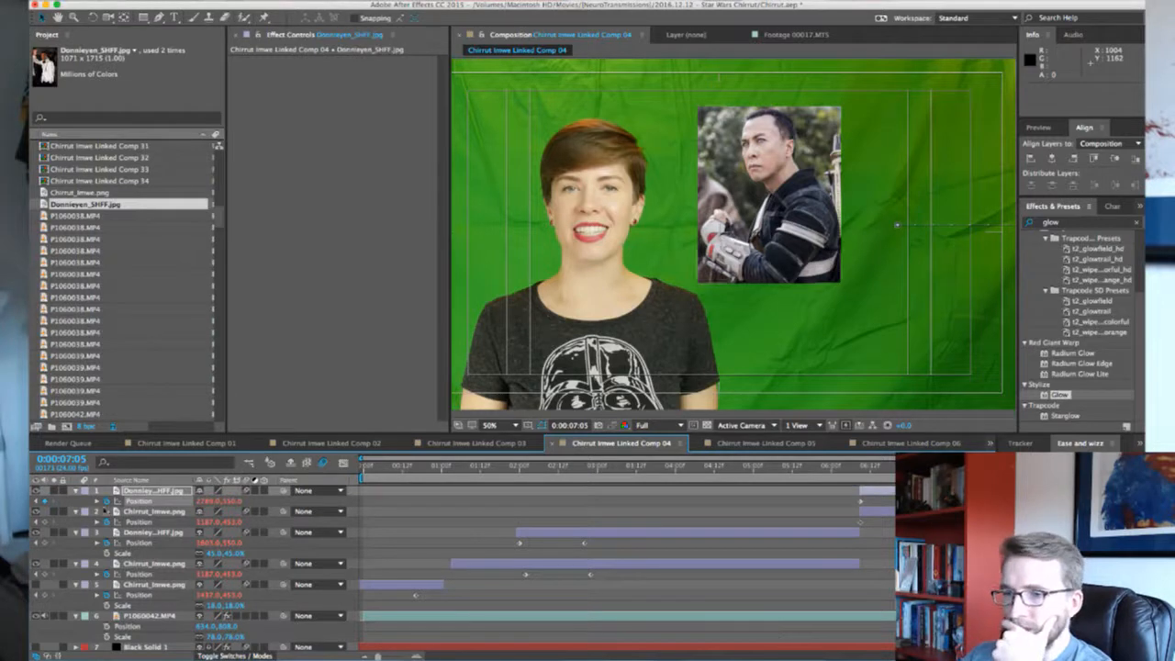
left_click_drag(205, 523, 275, 522)
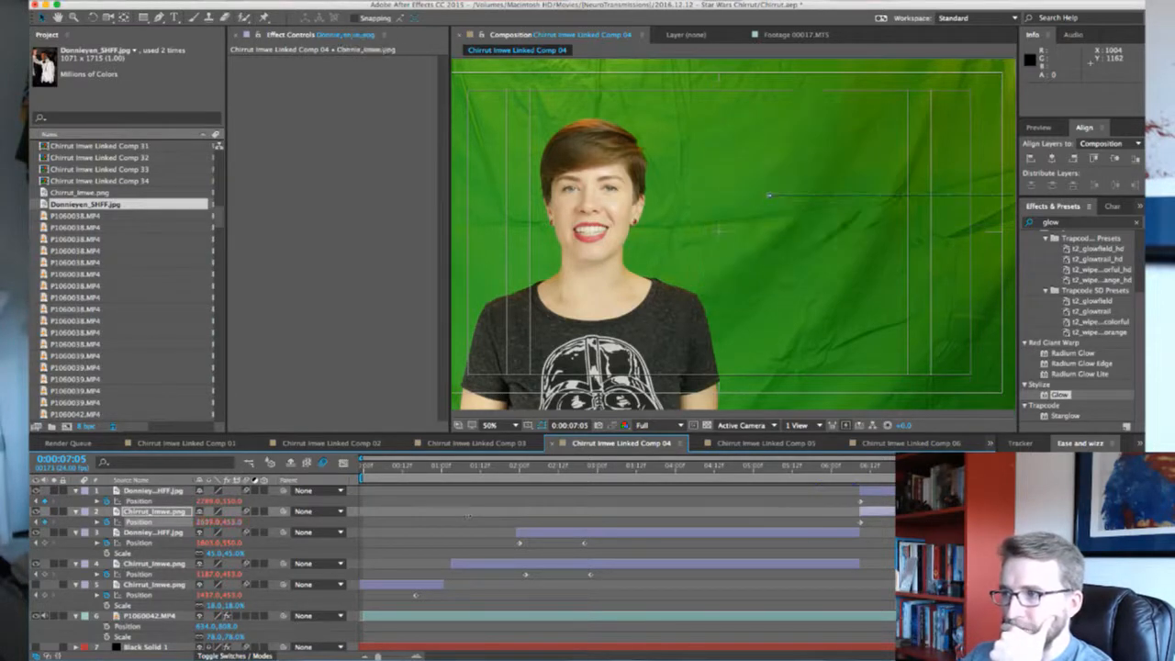
left_click_drag(210, 502, 246, 501)
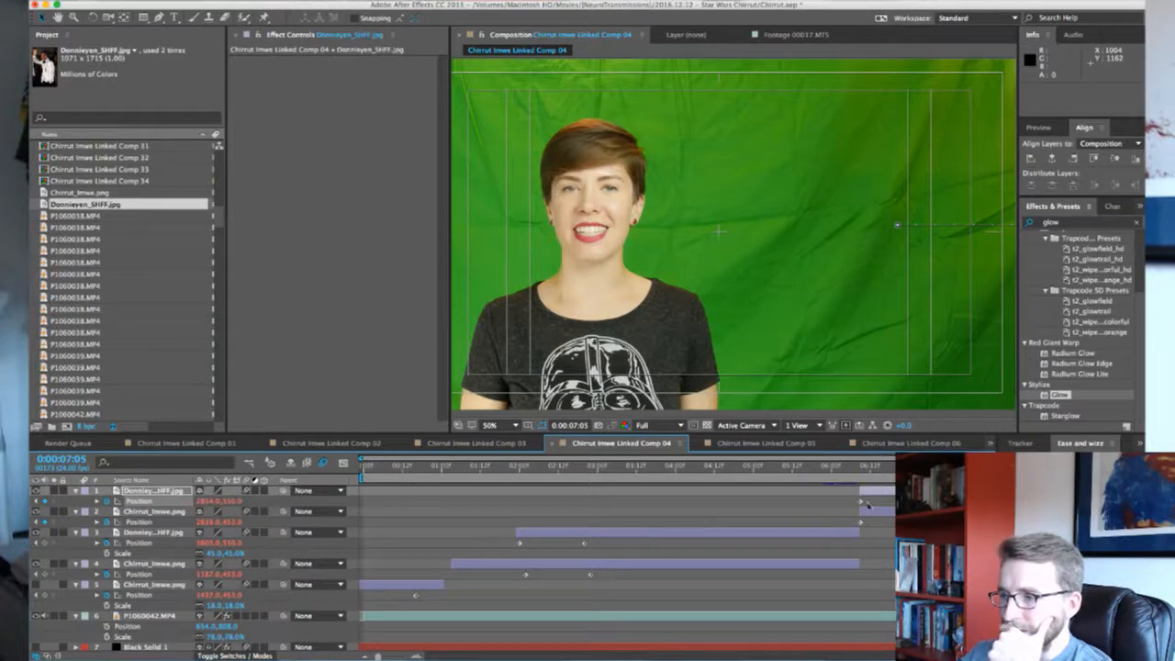
Step frame by frame through the pictures' slide-out to check its motion, returning to 0:00:07:05
left_click(885, 468)
left_click_drag(887, 473, 897, 473)
key("Page_Down")
key("Page_Down")
key("Page_Down")
key("Page_Down")
key("Page_Down")
key("Page_Down")
key("Page_Down")
key("Page_Down")
key("Page_Down")
key("Page_Down")
key("Page_Down")
key("Page_Down")
key("Page_Down")
key("Page_Down")
key("Page_Down")
key("Page_Down")
key("Page_Up")
key("Page_Up")
key("Page_Up")
key("Page_Up")
key("Page_Up")
key("Page_Up")
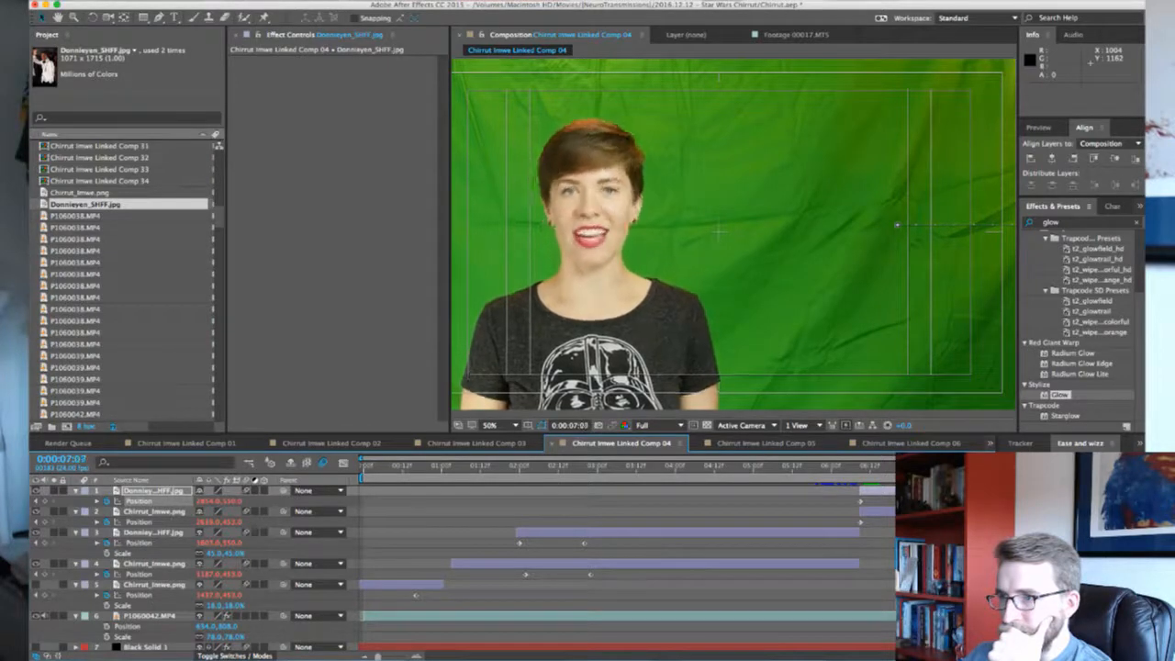
key("Page_Up")
key("Page_Up")
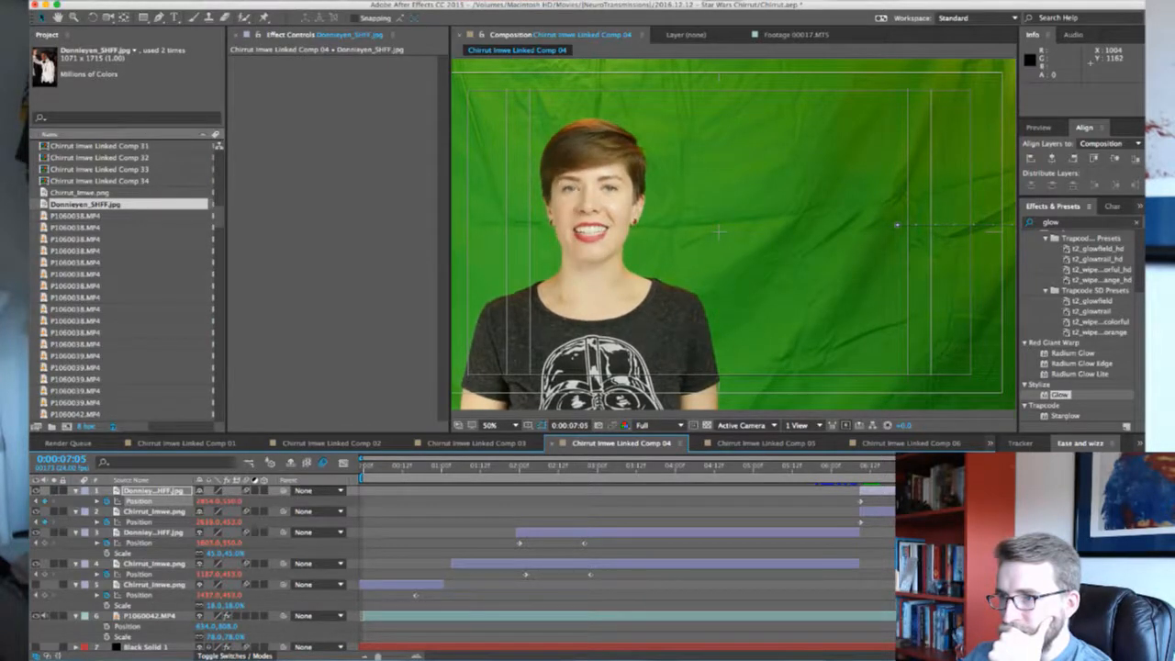
Move the starting Position keyframes of both slide-out picture segments to 0:00:06:19, and check the frame at 0:00:06:13
left_click(861, 522)
left_click(860, 502, "shift")
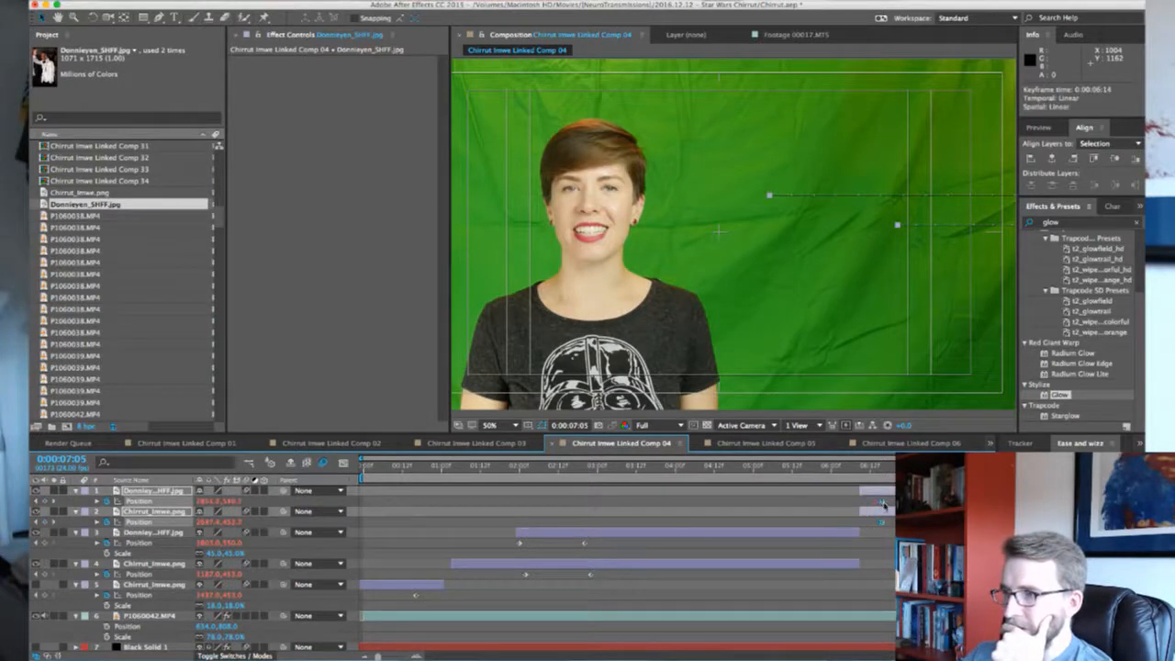
left_click_drag(891, 505, 904, 505)
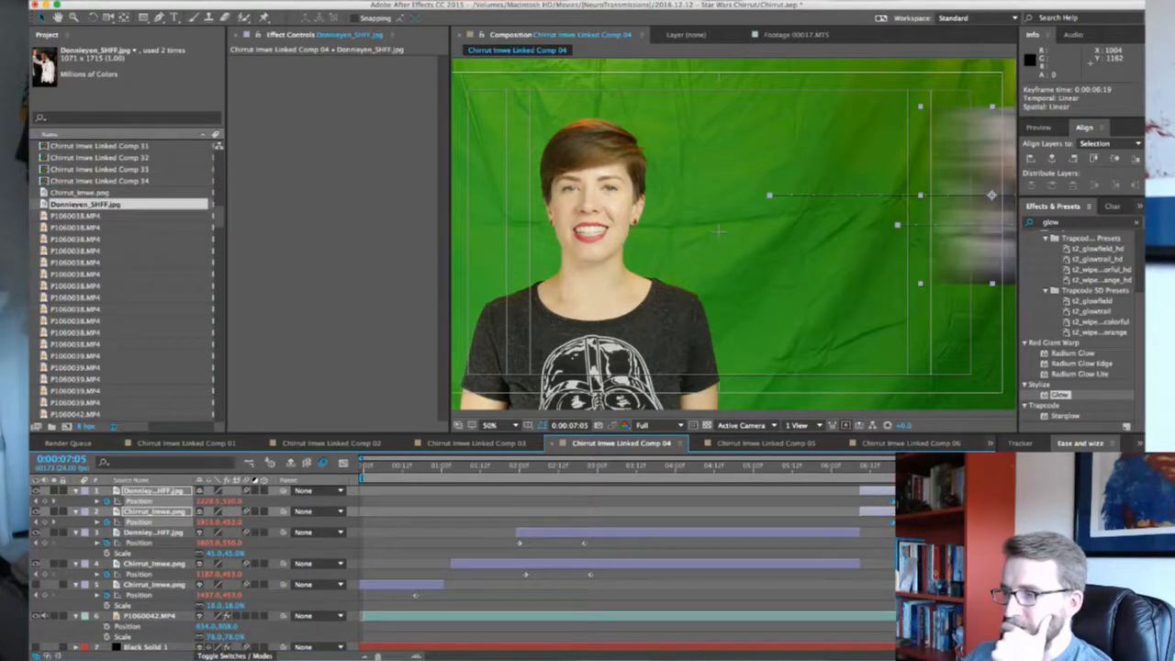
left_click(610, 602)
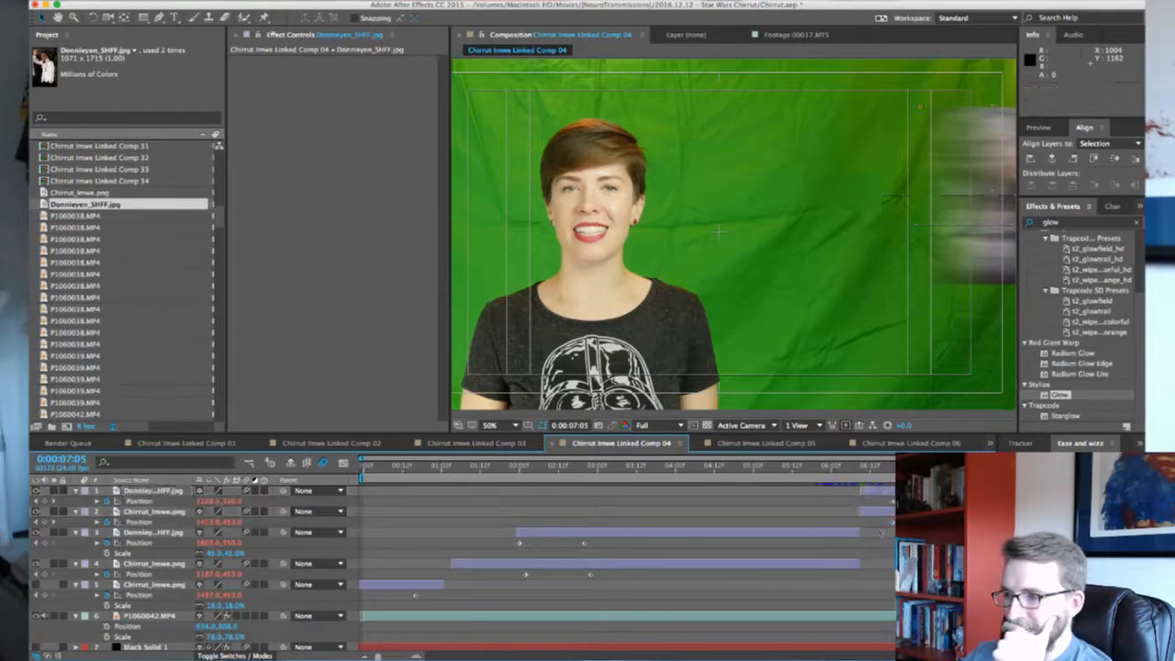
left_click(874, 469)
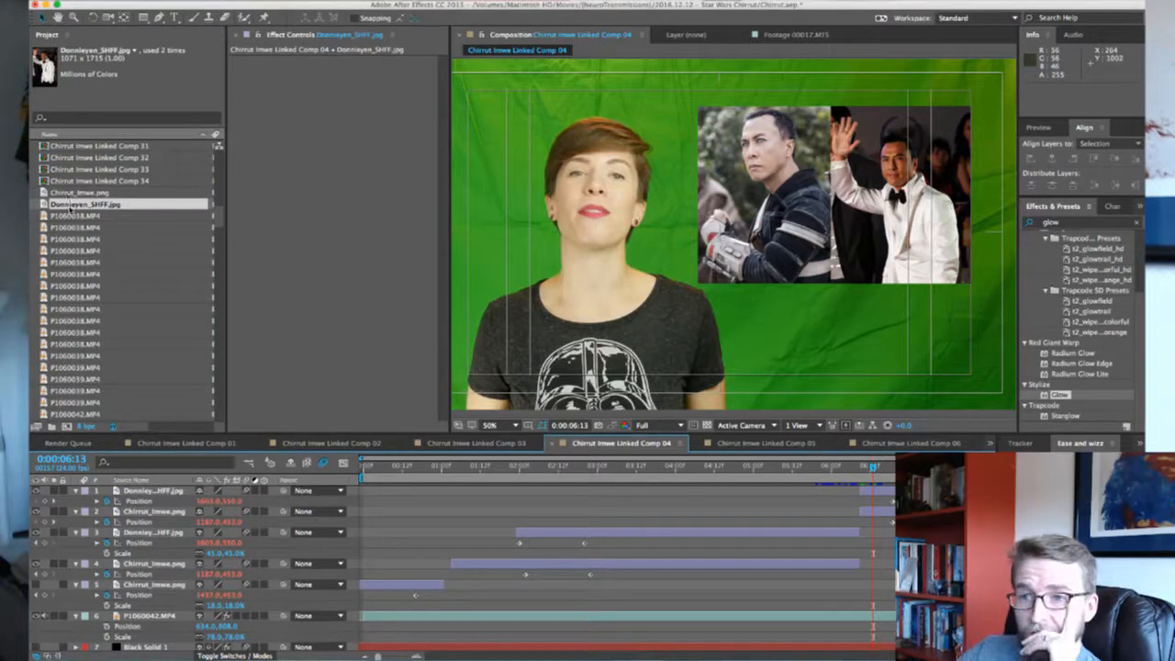
Look through the project's footage list, checking the last P1060043.MP4 clip
scroll(91, 314, "up", 8)
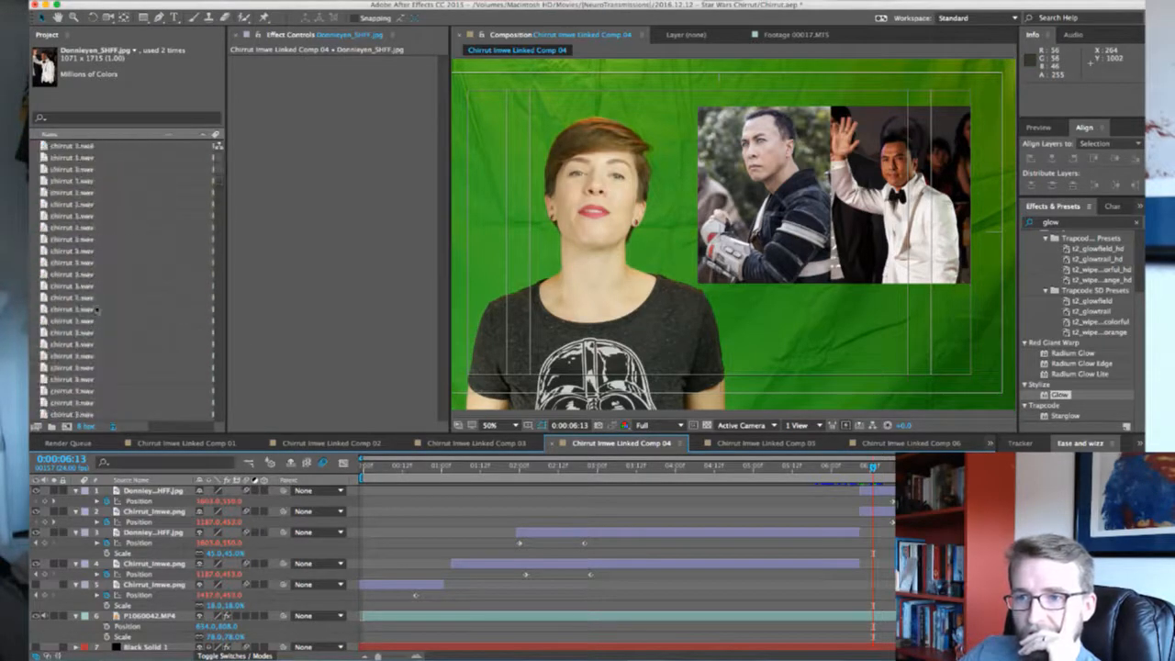
scroll(91, 314, "down", 10)
scroll(96, 309, "down", 5)
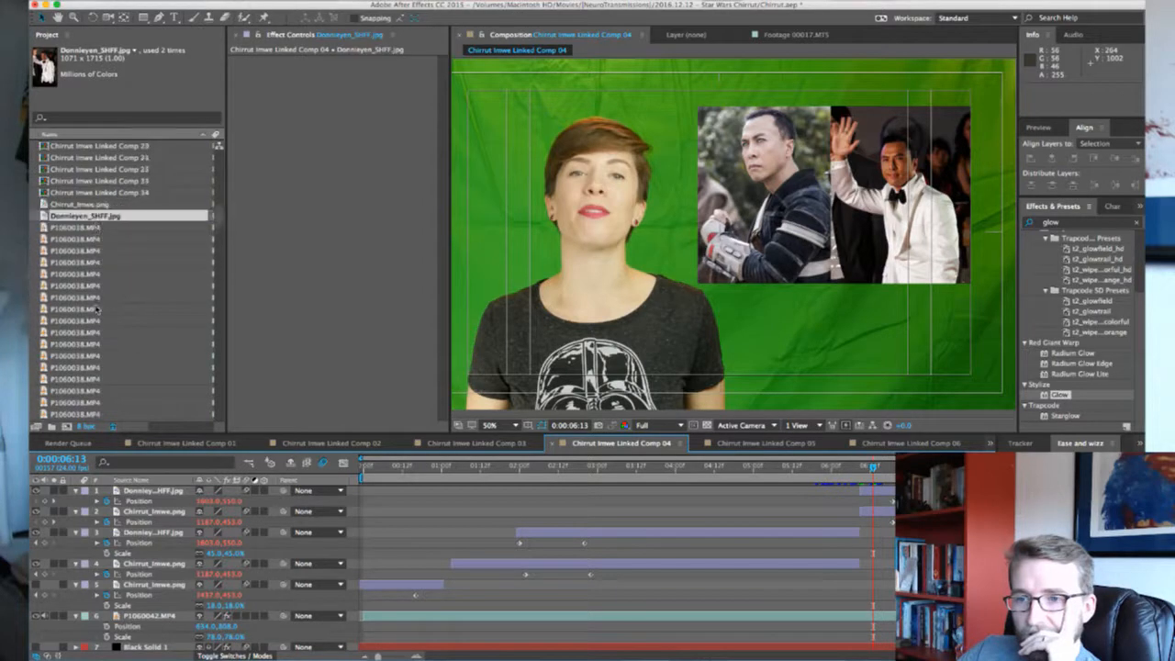
scroll(97, 309, "down", 4)
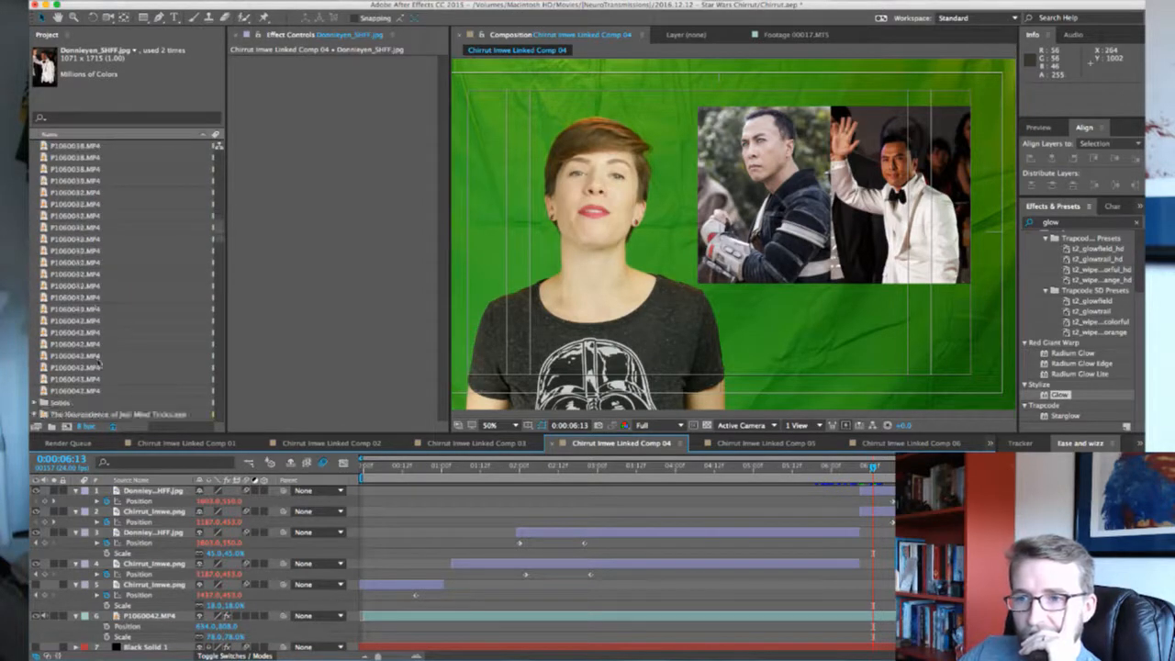
left_click(89, 392)
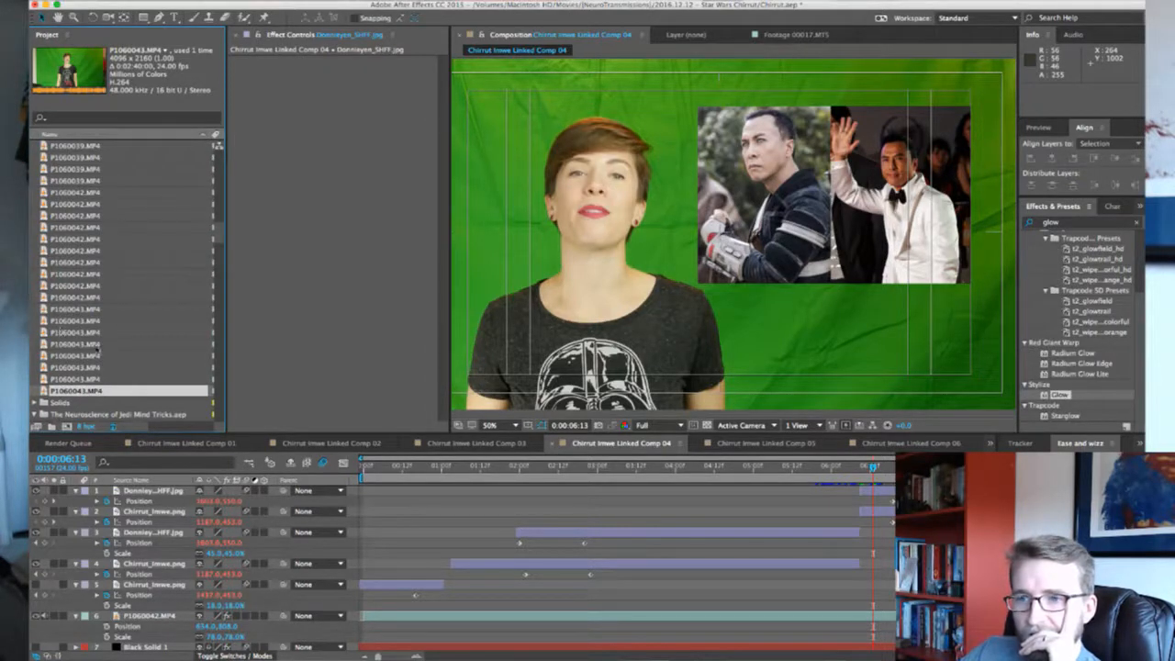
scroll(96, 349, "up", 2)
Switch to Premiere Pro and examine the P1060057.MP4 source clip, scrubbing to 13:12:19:14
key("super+Tab")
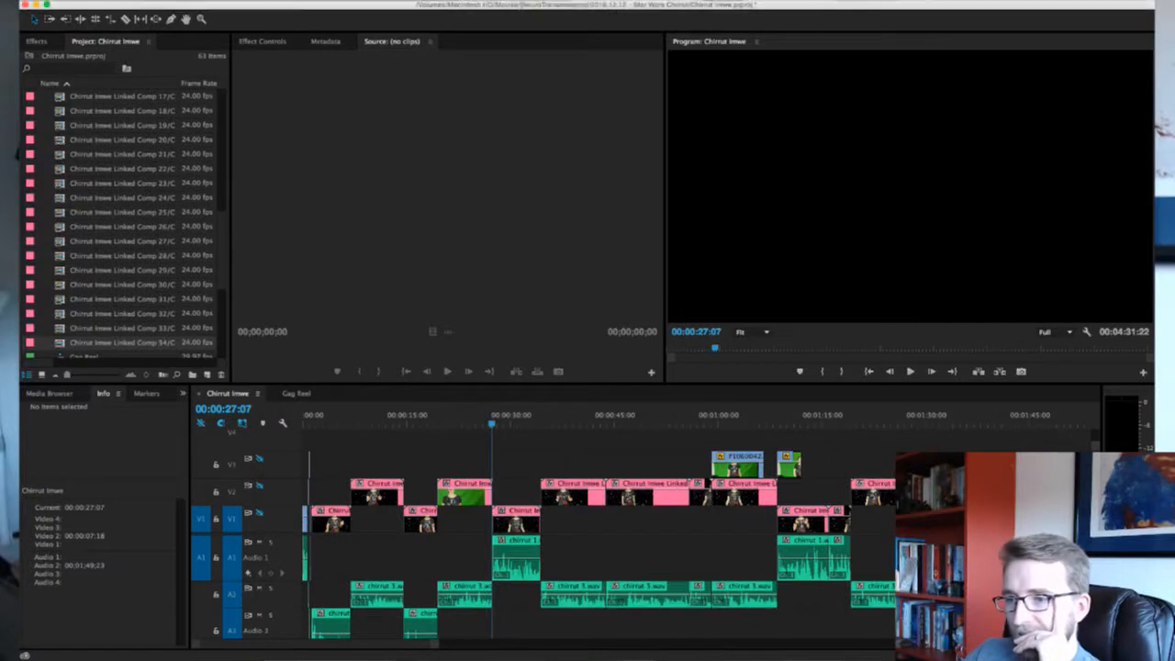
scroll(127, 284, "up", 5)
scroll(126, 285, "up", 5)
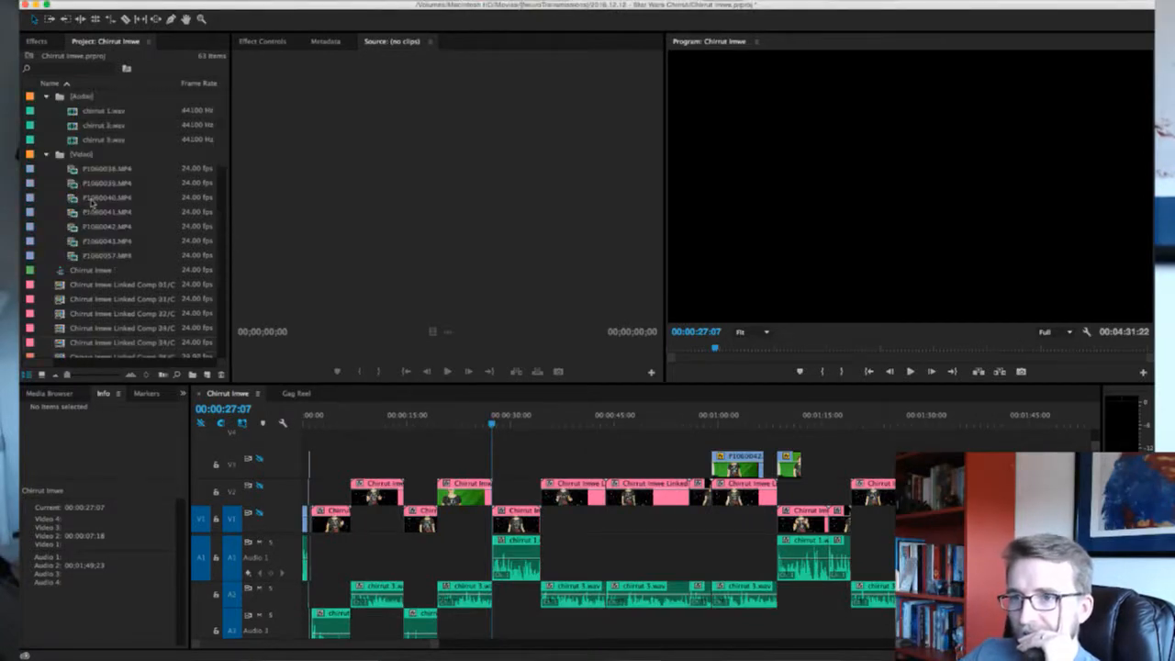
left_click(92, 255)
double_click(74, 257)
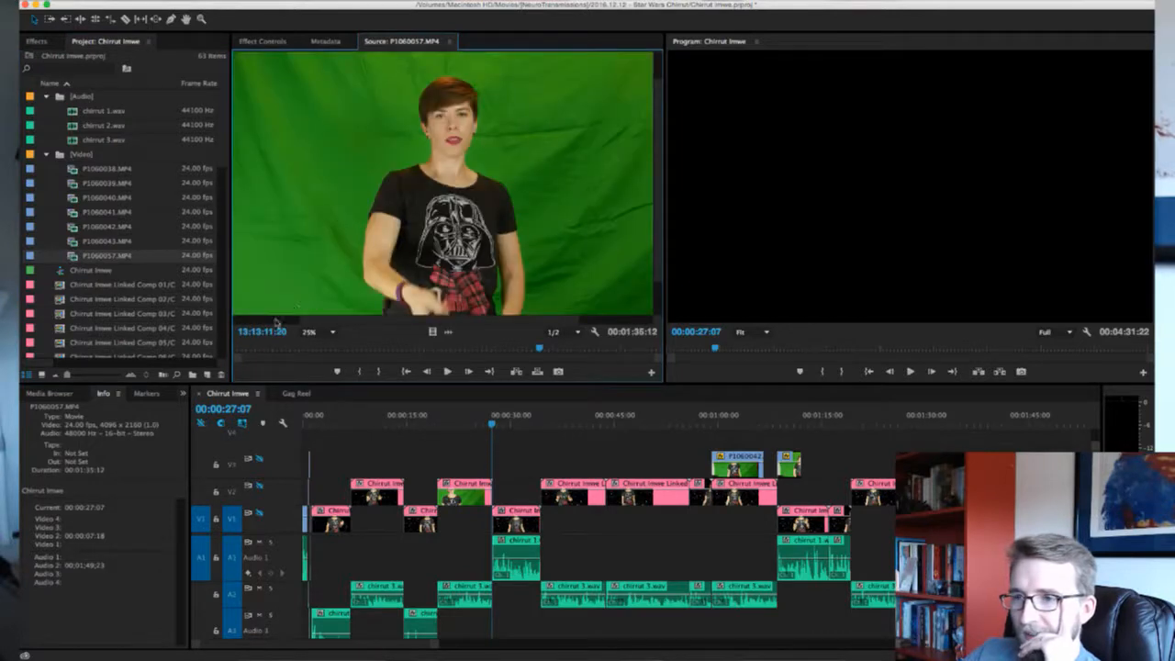
left_click(273, 348)
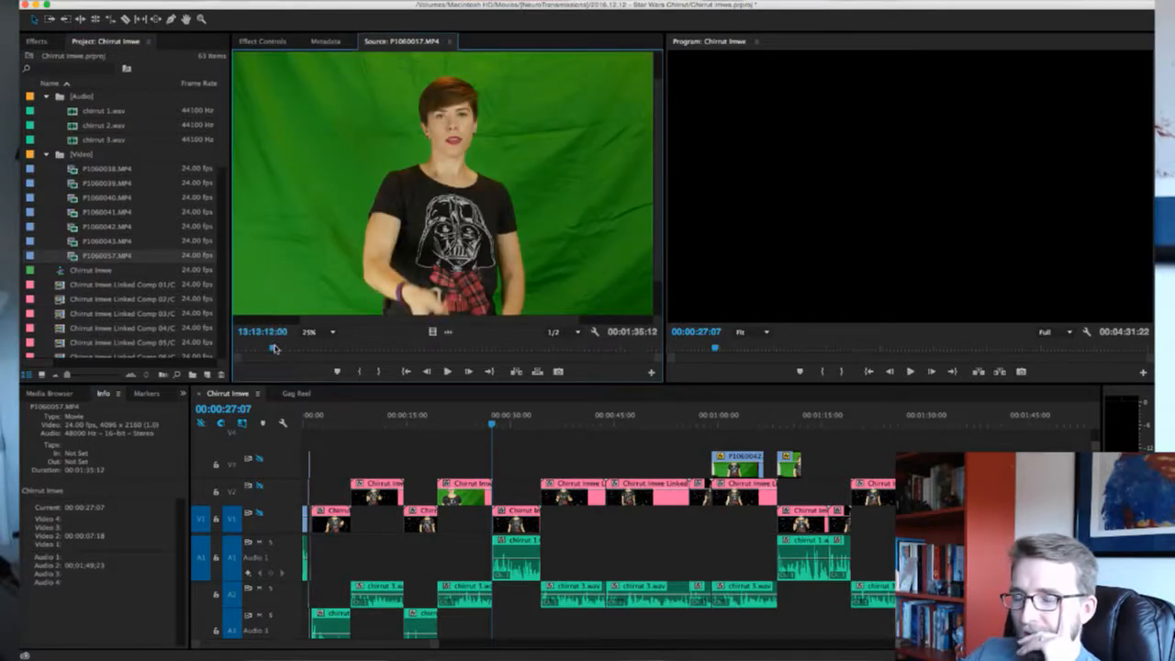
left_click_drag(274, 348, 308, 354)
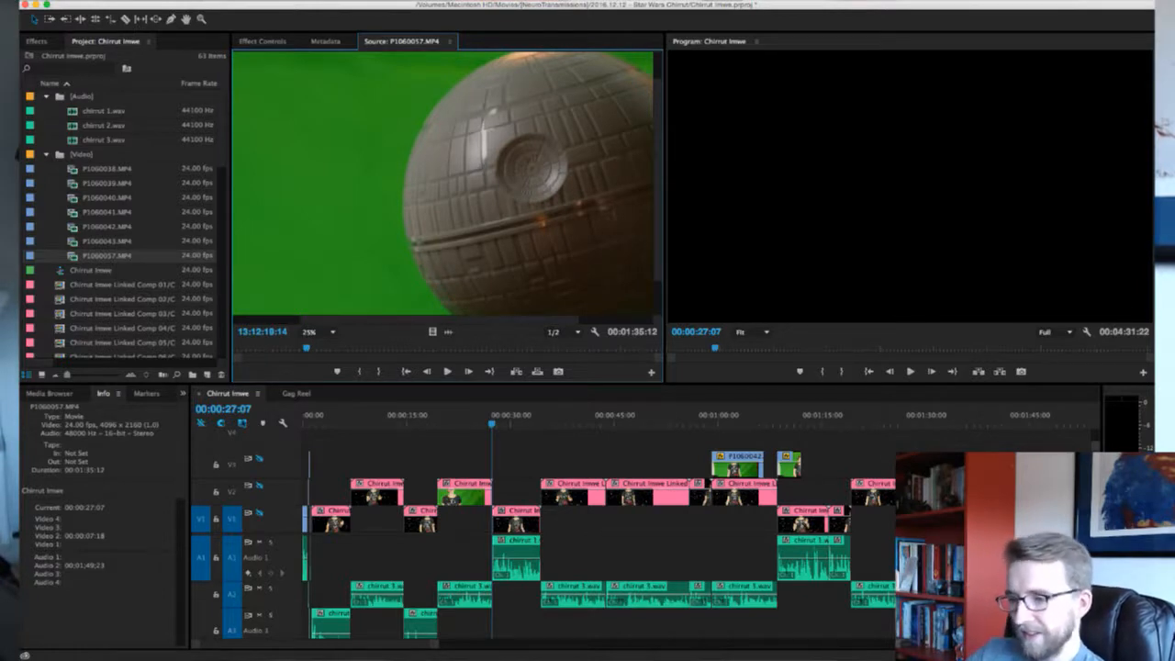
Return to After Effects, show the earliest Chirrut_Imwe.png segment and Black Solid 1, and enable Keylight (1.2) on P1060042.MP4
key("super+Tab")
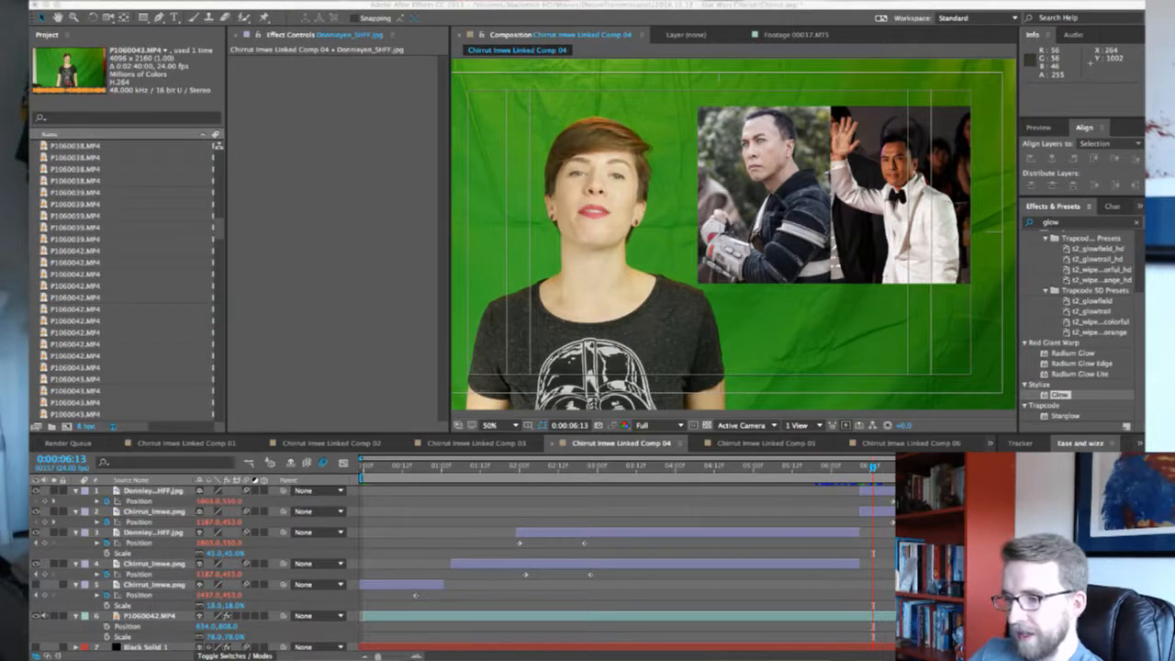
key("super+Tab")
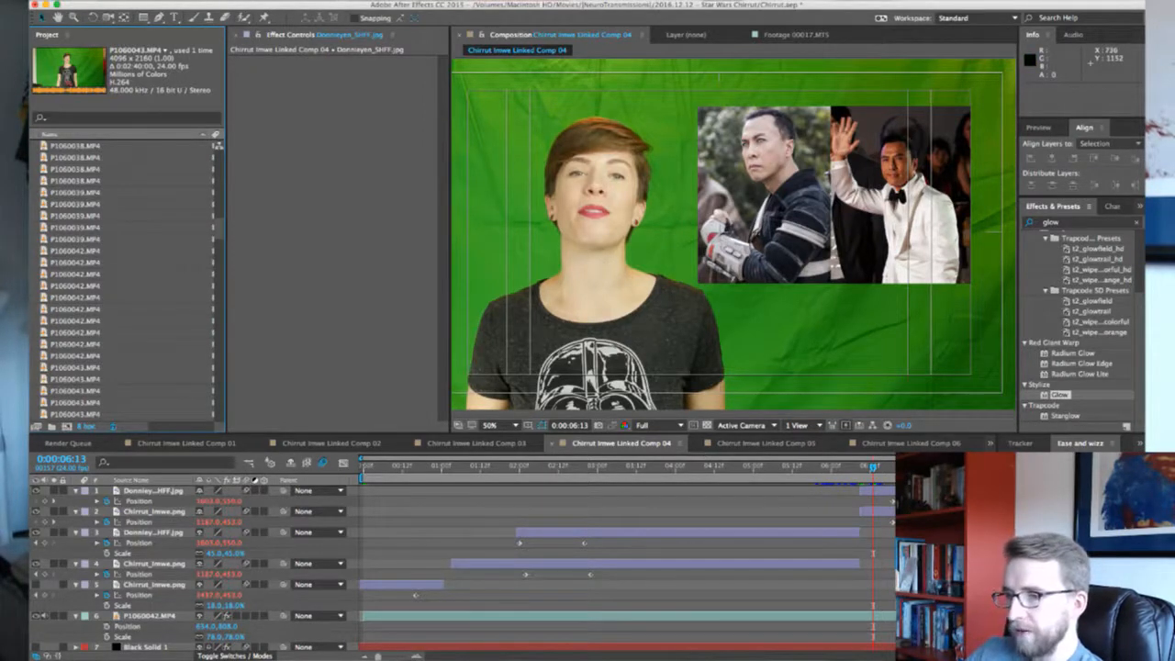
key("super+Tab")
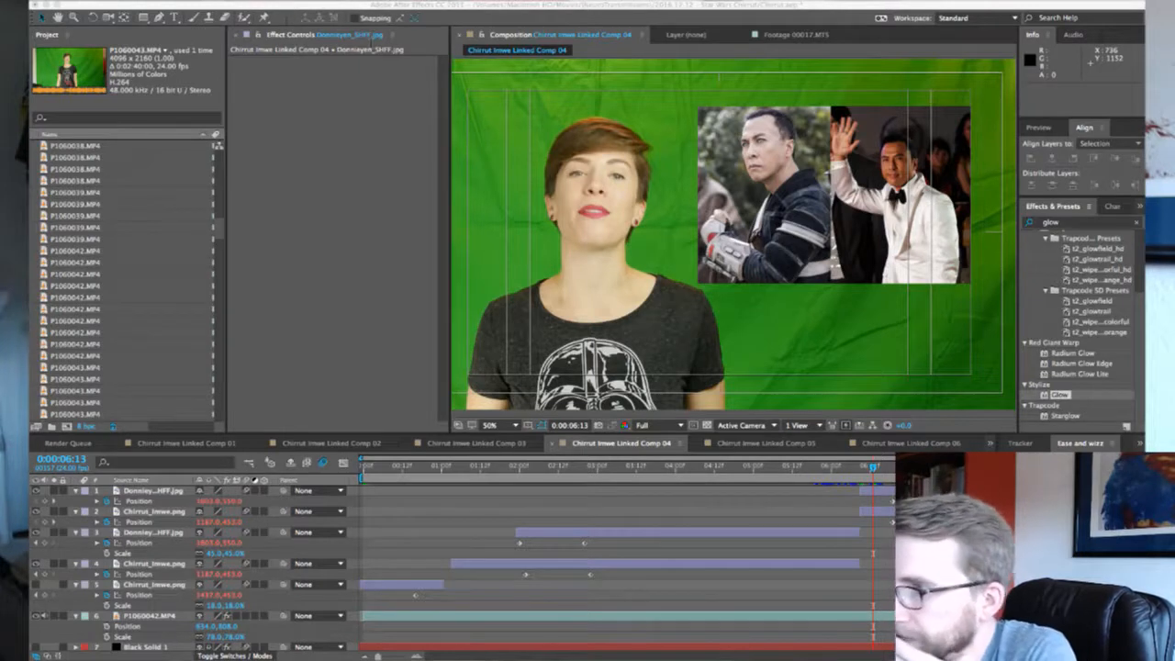
left_click(962, 309)
left_click(37, 588)
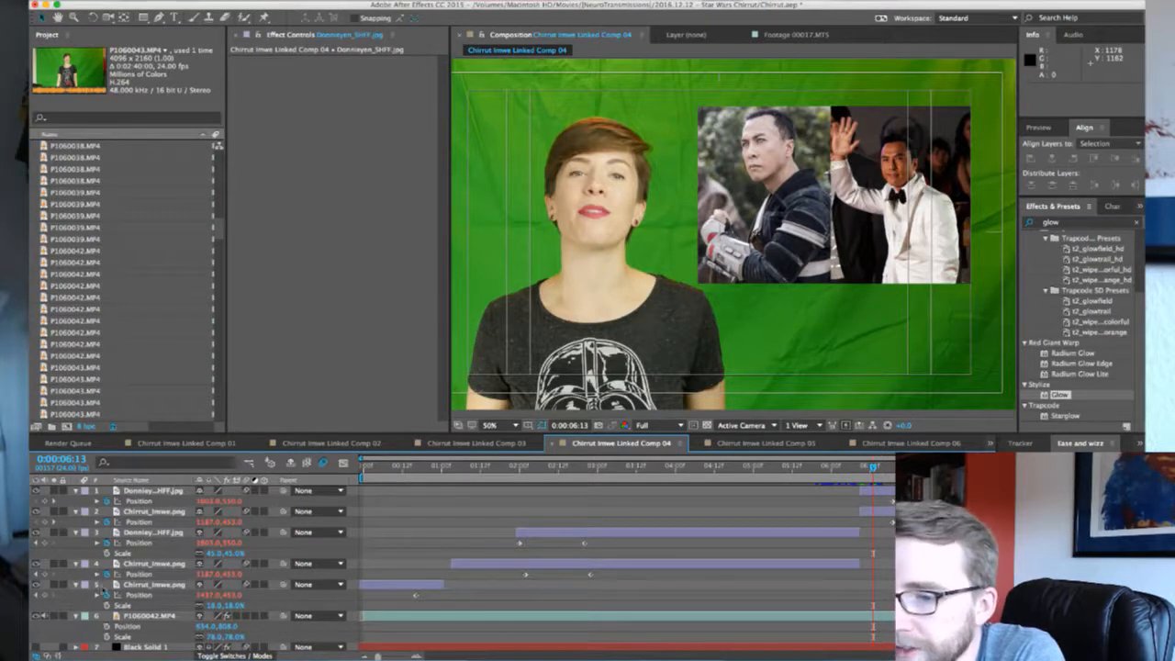
left_click(128, 616)
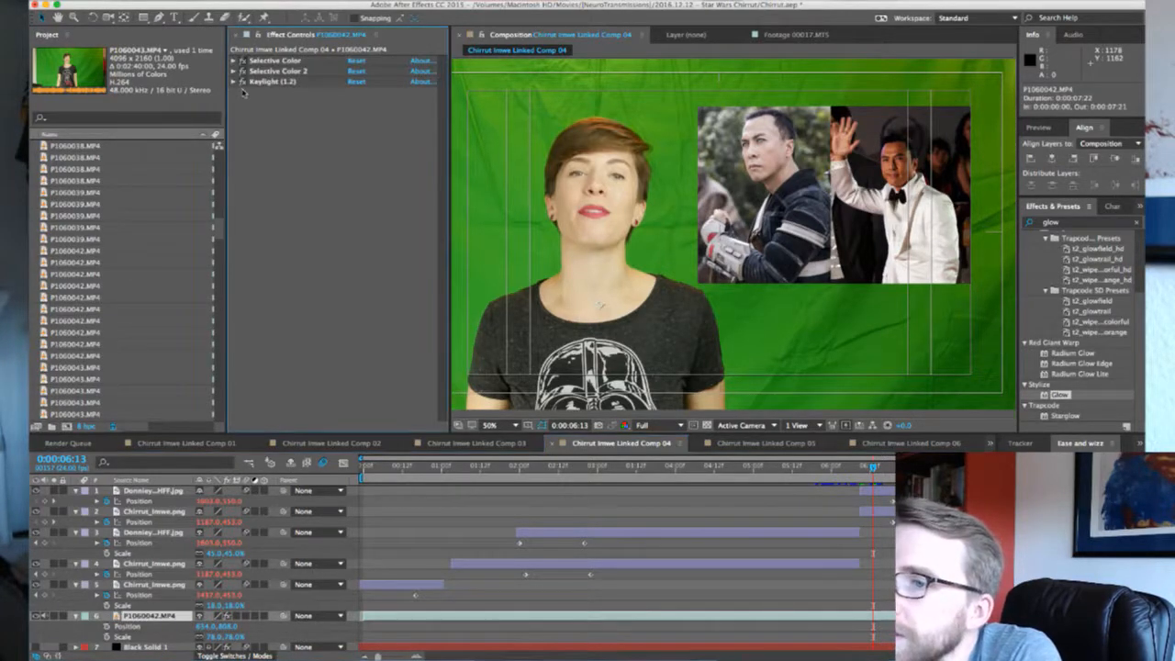
left_click(36, 647)
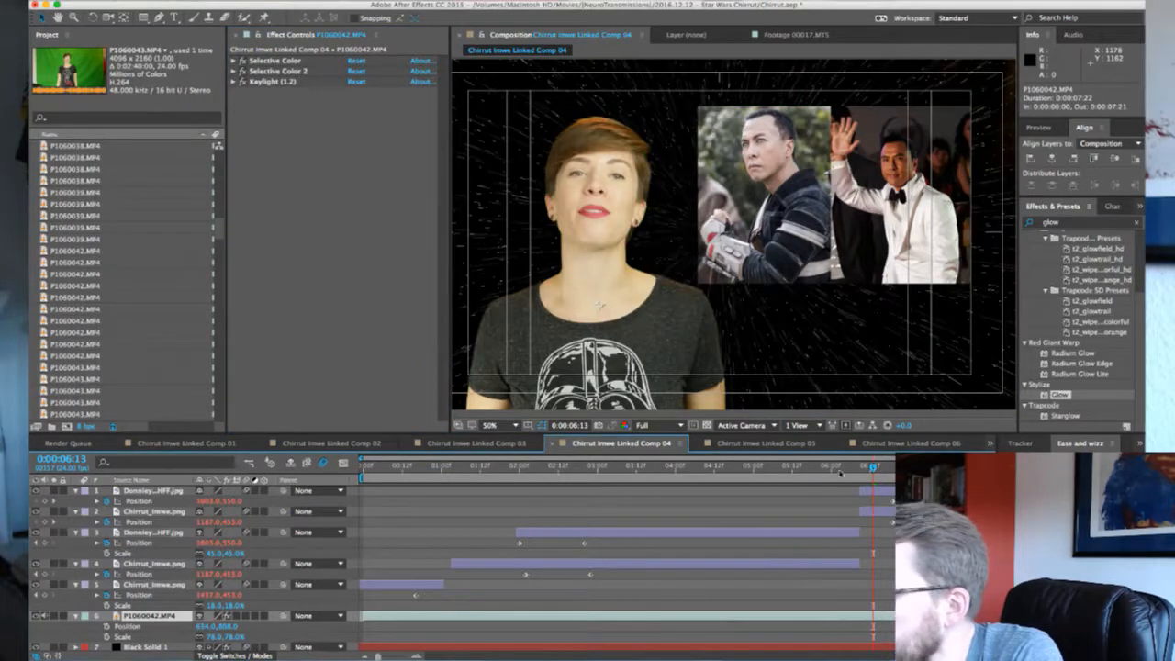
In Chirrut Imwe Linked Comp 10, scale P1060038.MP4 to 74%, position it at 1371, 770, and display the title-safe guides
key("super+Tab")
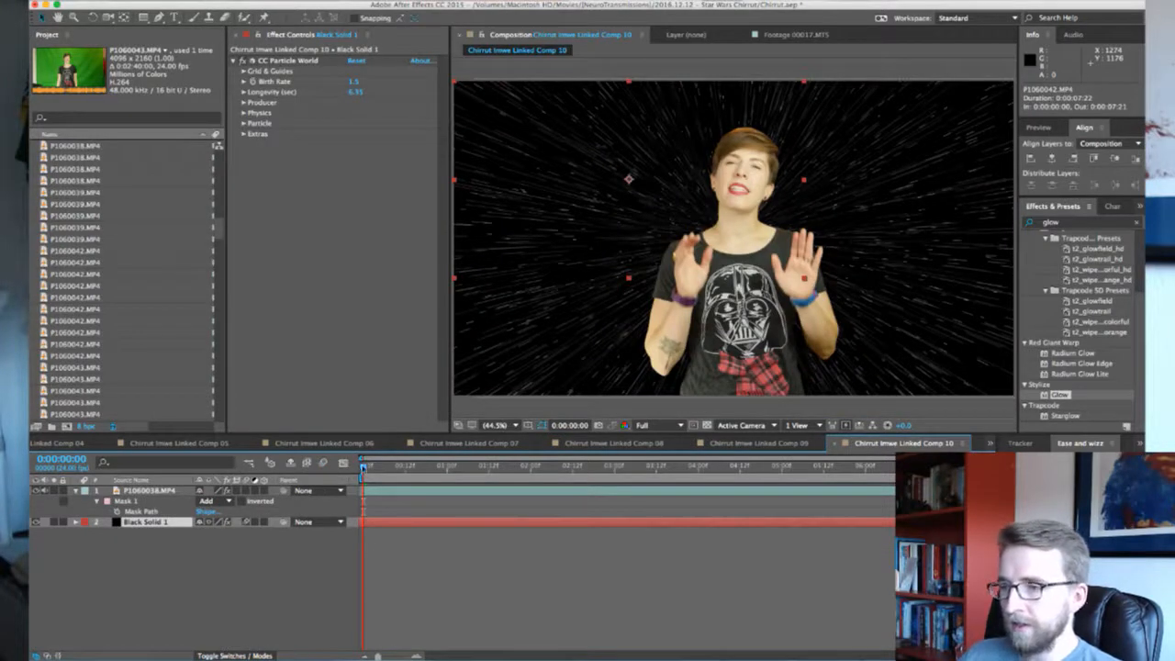
left_click(375, 491)
key("p")
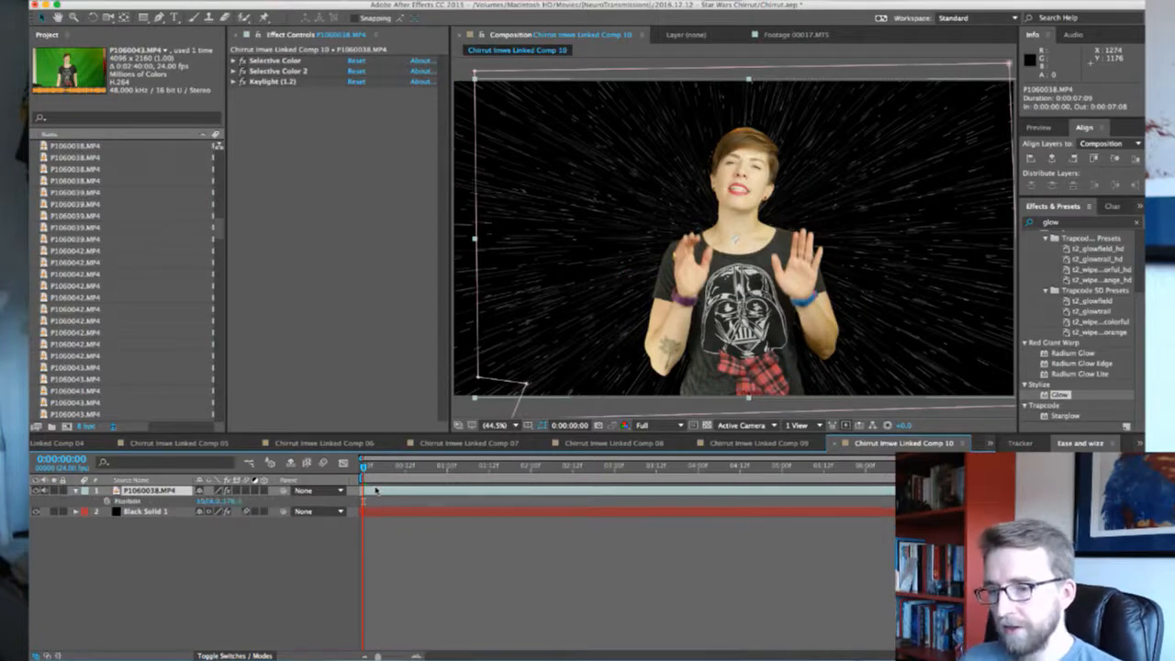
key("shift+s")
left_click_drag(206, 502, 434, 511)
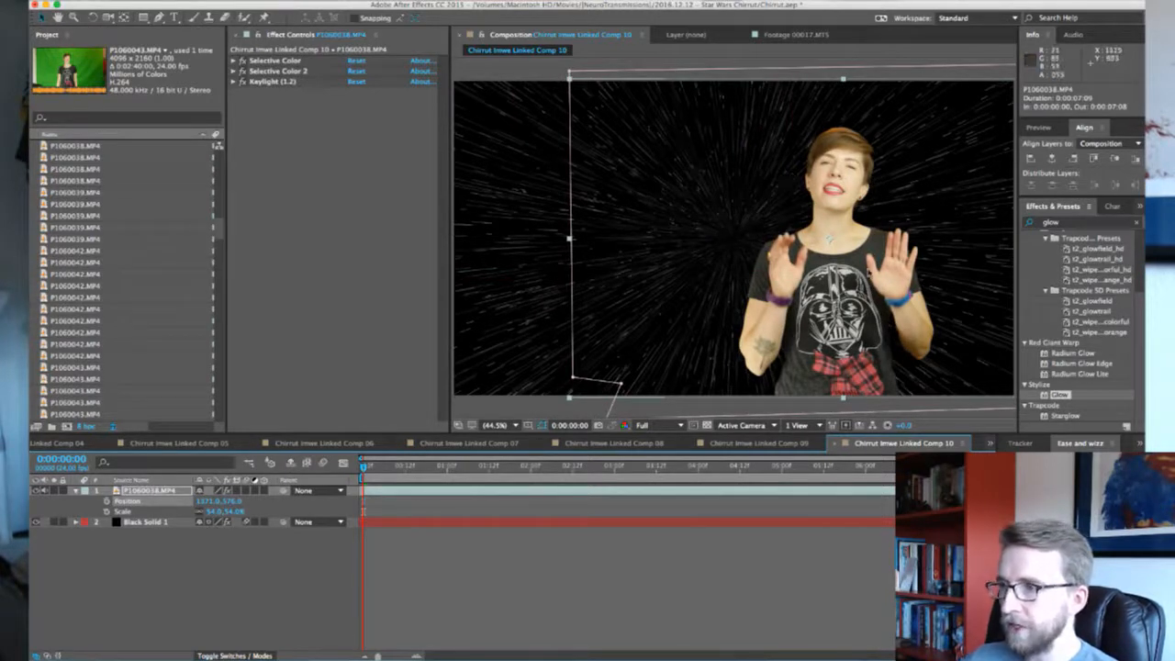
left_click_drag(228, 511, 343, 512)
left_click(530, 426)
key("apostrophe")
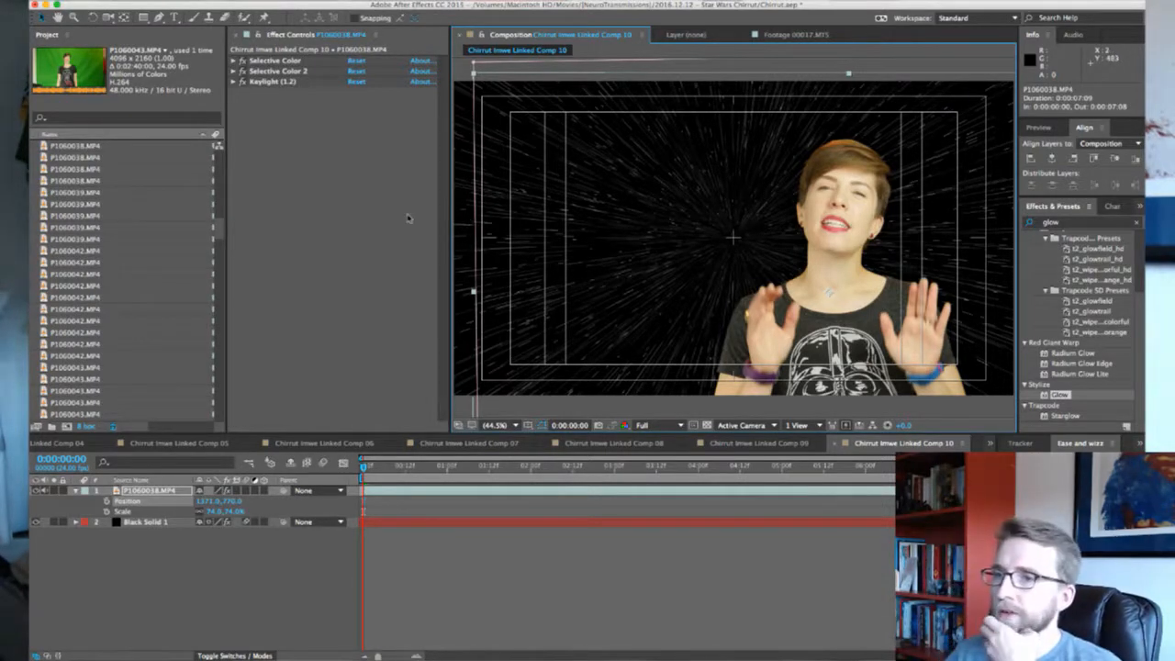
left_click(202, 567)
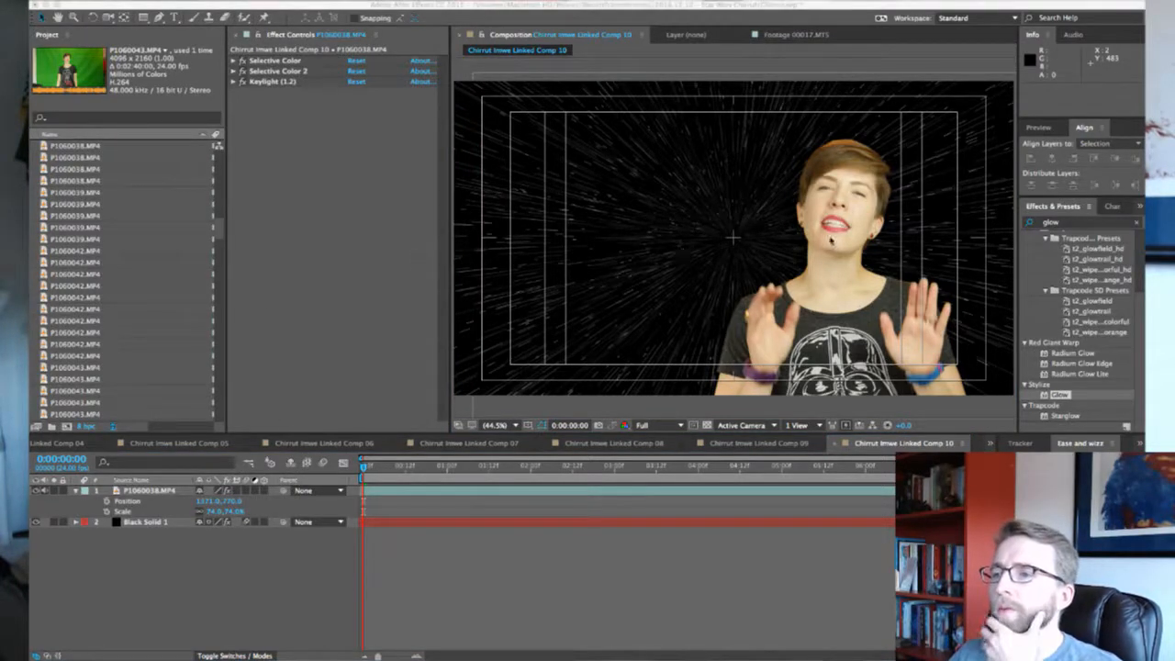
Add a text layer reading "hard-wired" in the empty area beside the presenter
left_click(174, 17)
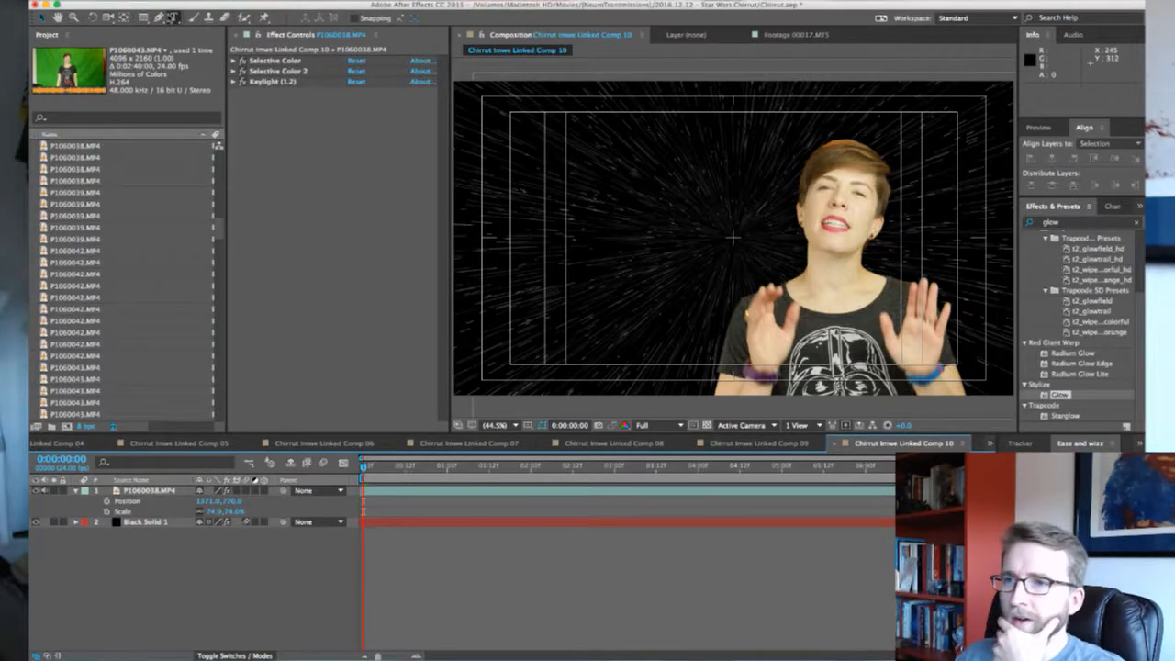
left_click(512, 194)
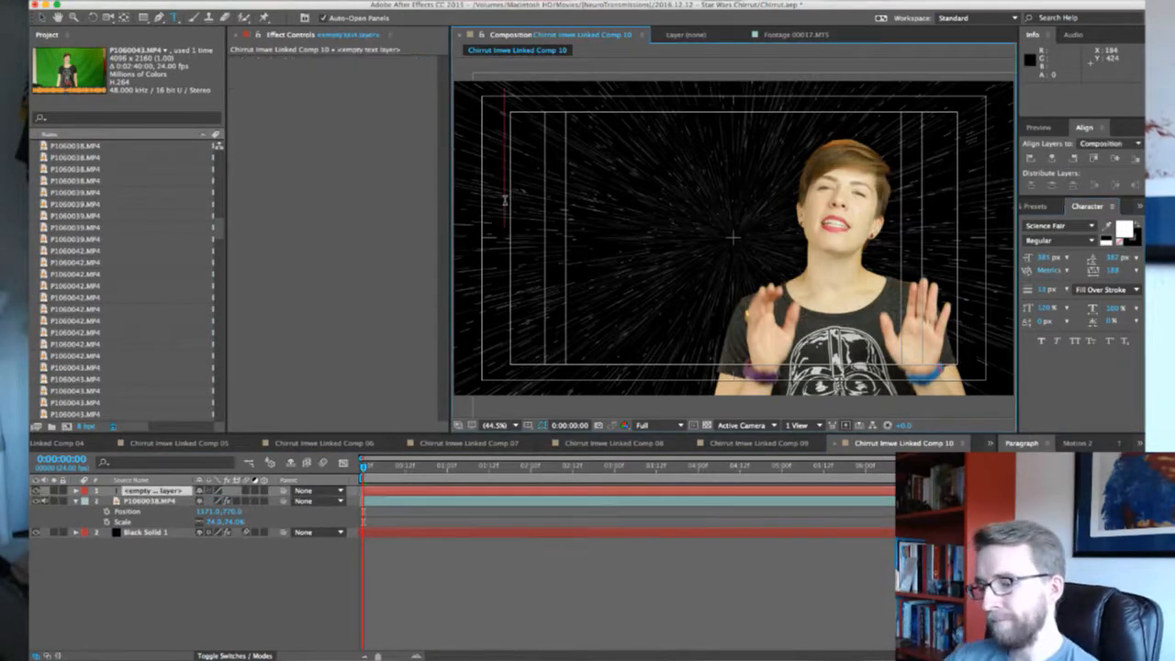
type("hard wired")
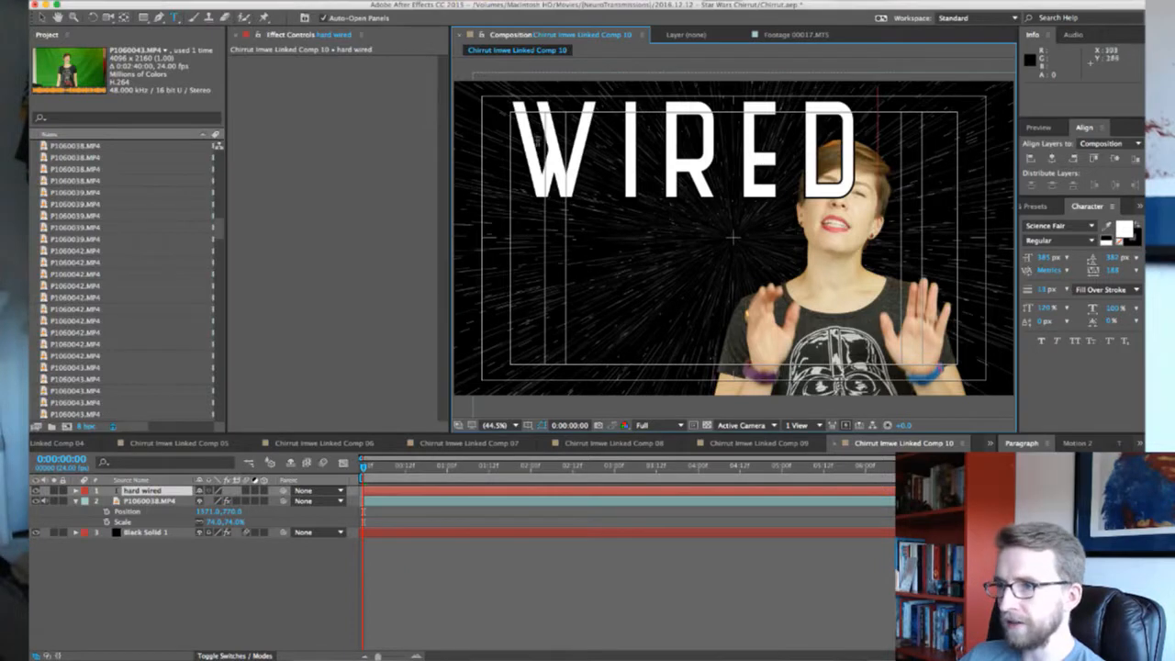
left_click(542, 128)
key("BackSpace")
type("-")
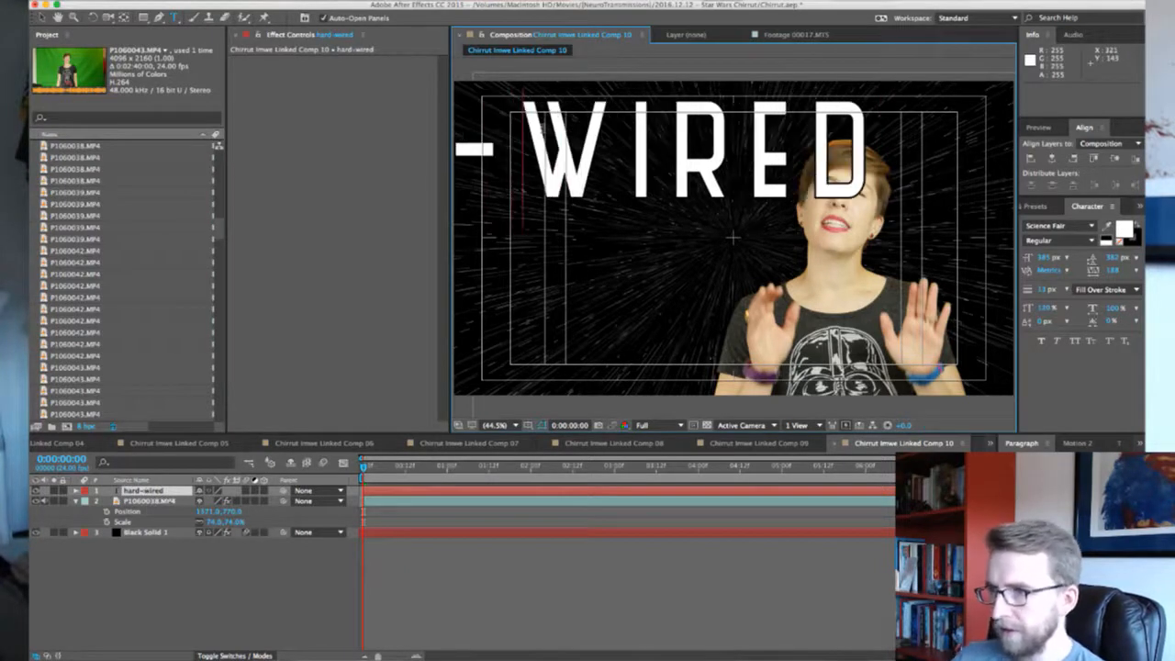
Scale the hard-wired text layer to 30%
left_click(158, 495)
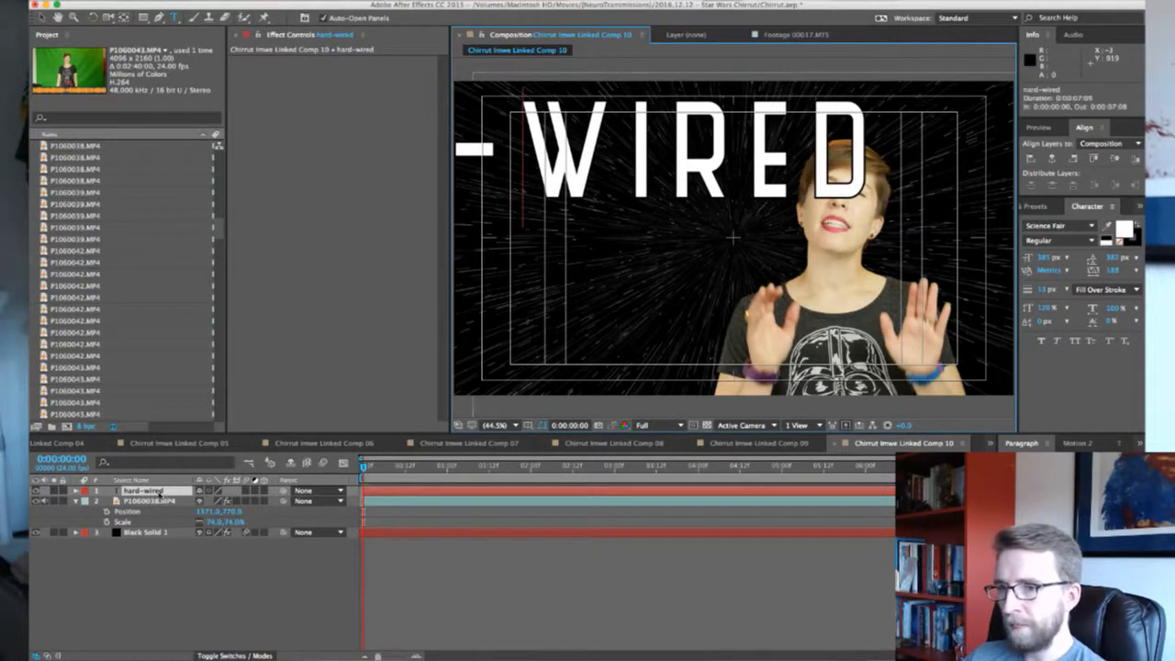
key("s")
left_click_drag(243, 501, 453, 498)
Raise the hard-wired text to a Position y of about 368 and set its font to Star Jedi
key("shift+p")
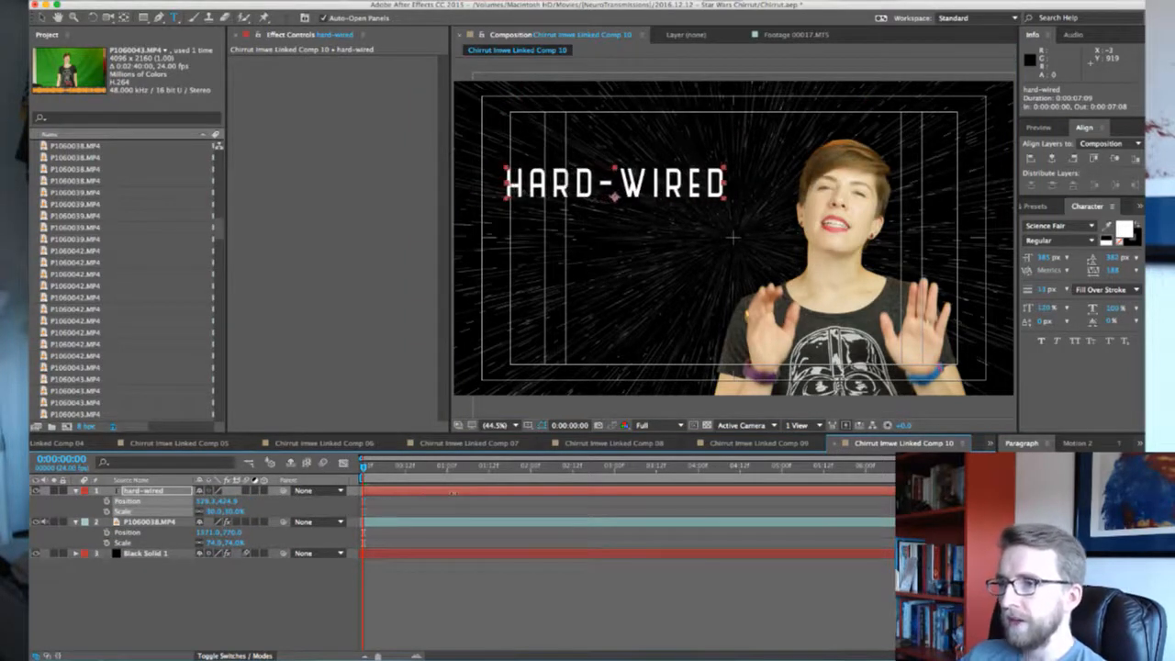
left_click_drag(234, 501, 212, 503)
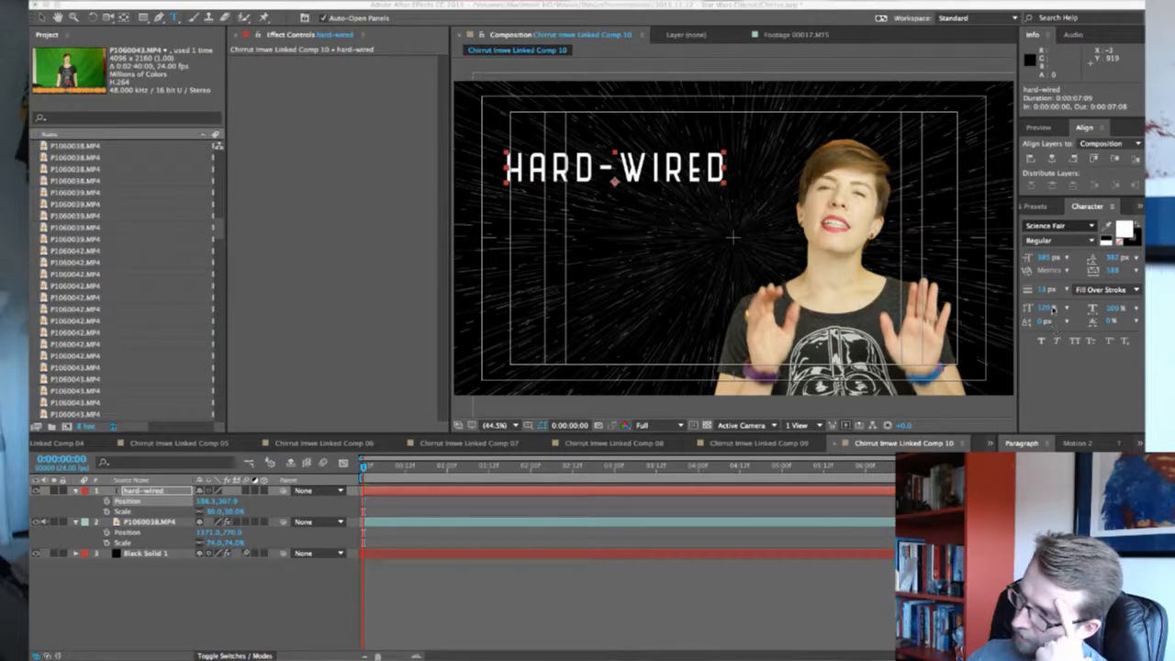
left_click(1044, 297)
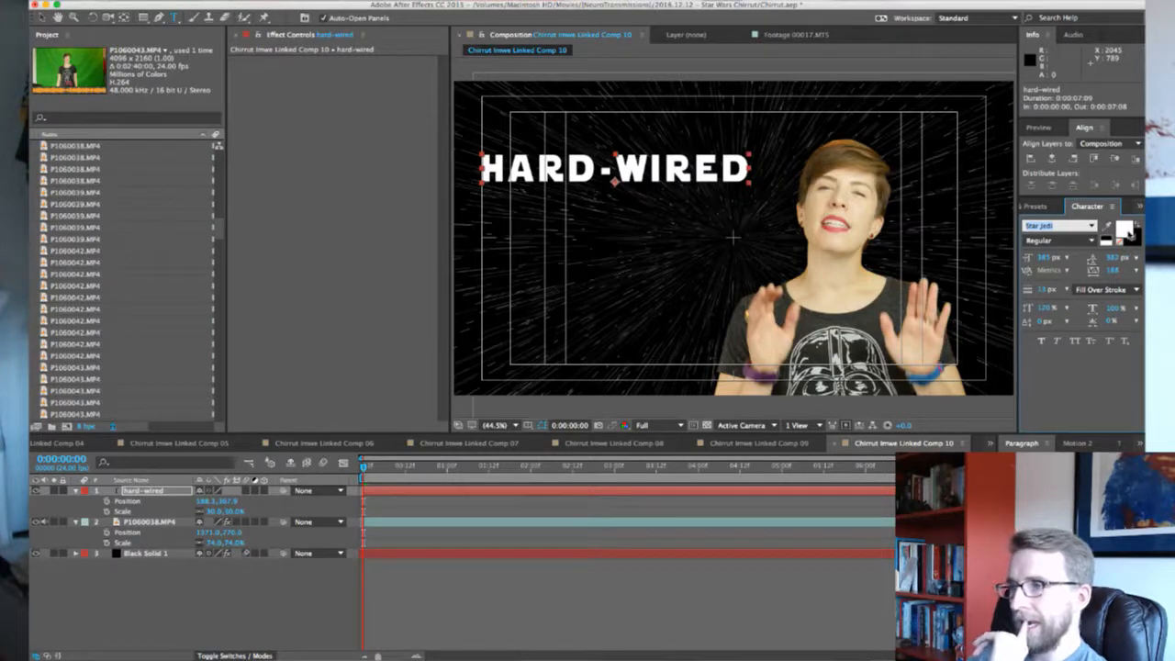
Import the Star Wars logo image 1280px-Star_Wars_Logo.svg.png into the project
left_click(459, 658)
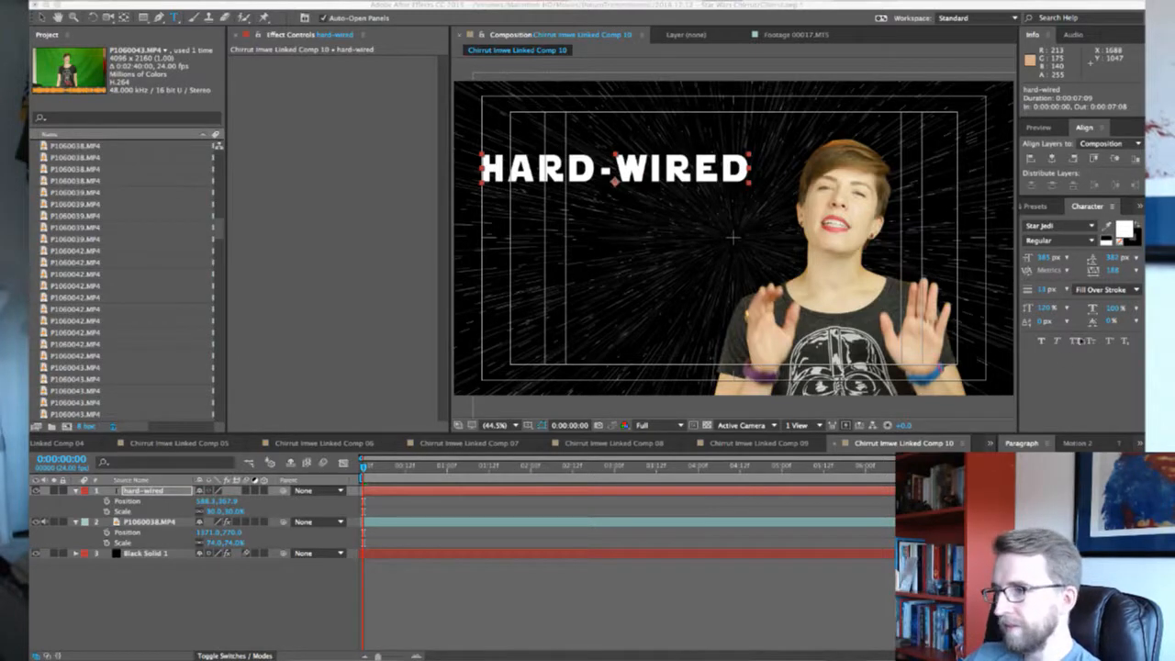
left_click(829, 554)
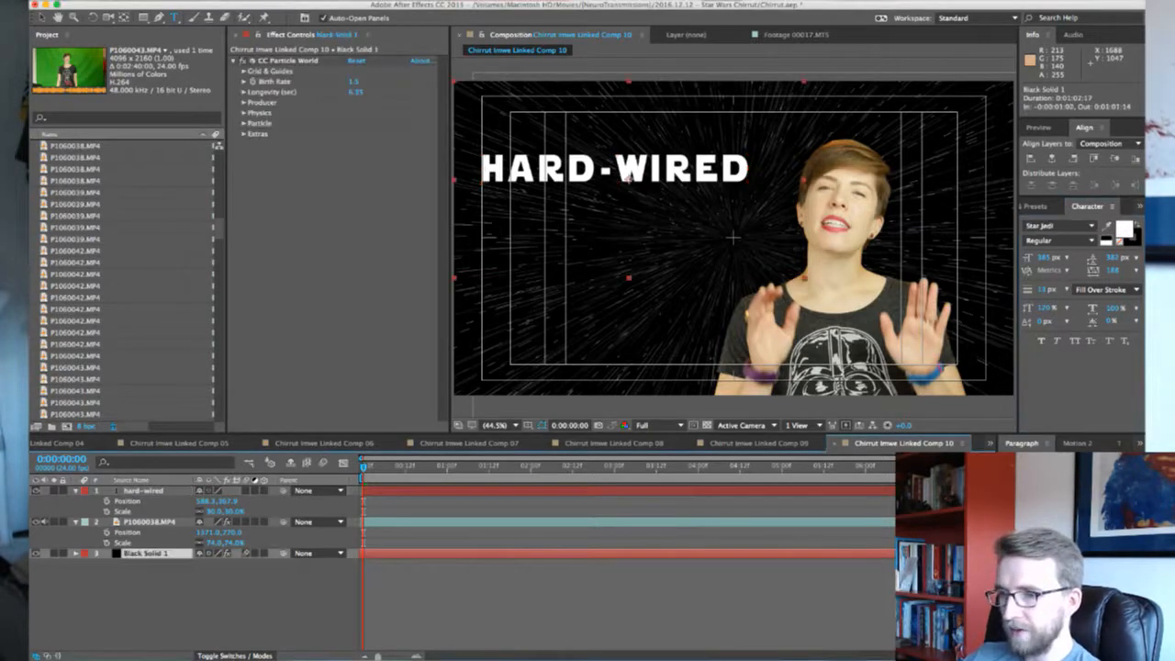
left_click_drag(617, 333, 119, 279)
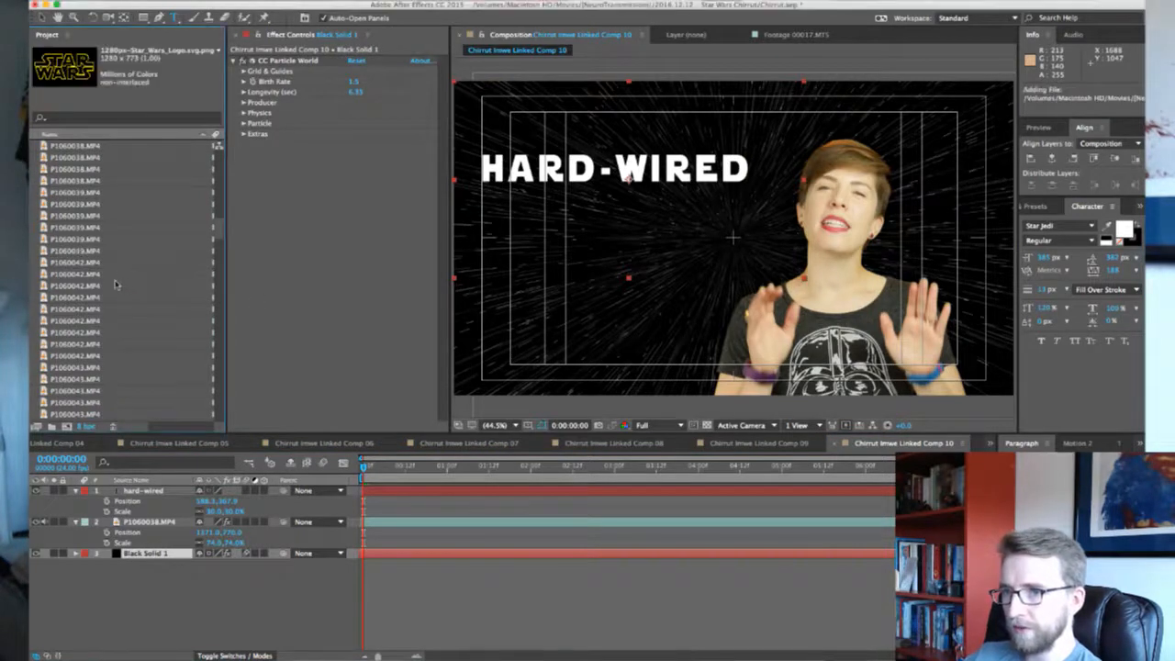
Place the imported Star Wars logo image in the comp as the top layer, above the hard-wired text
scroll(116, 285, "up", 5)
scroll(116, 285, "down", 10)
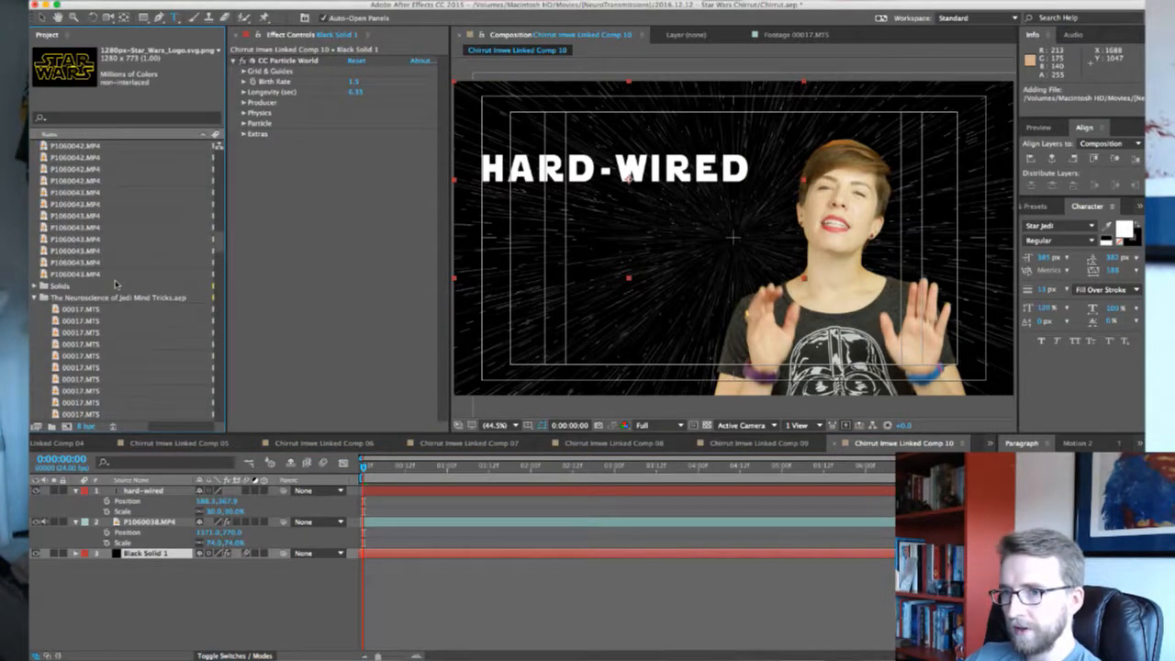
scroll(115, 285, "up", 10)
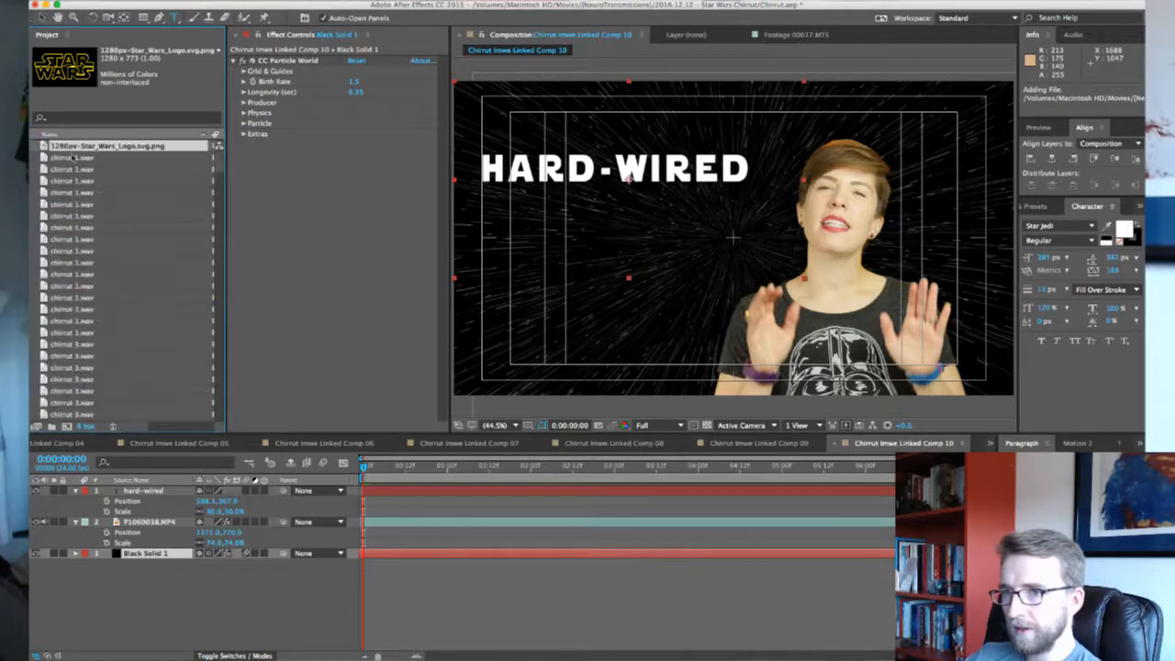
left_click_drag(43, 145, 202, 581)
left_click_drag(202, 579, 166, 489)
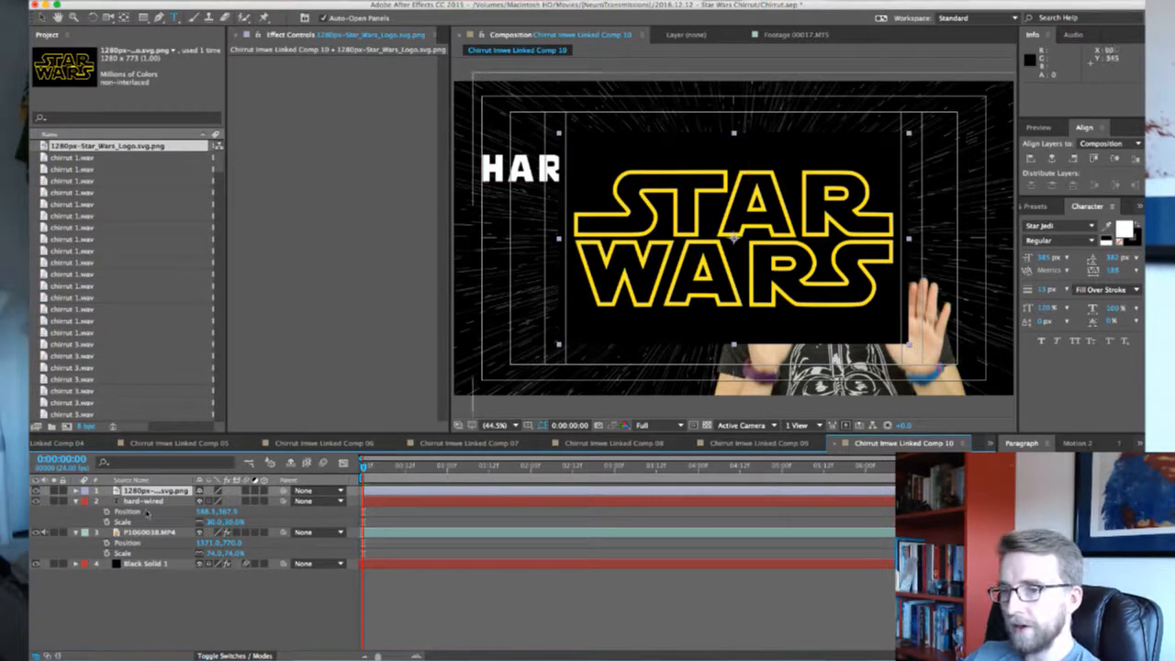
Fill the hard-wired text with yellow sampled from the Star Wars logo and delete the logo layer from the comp
left_click(143, 501)
left_click(1107, 227)
left_click(869, 223)
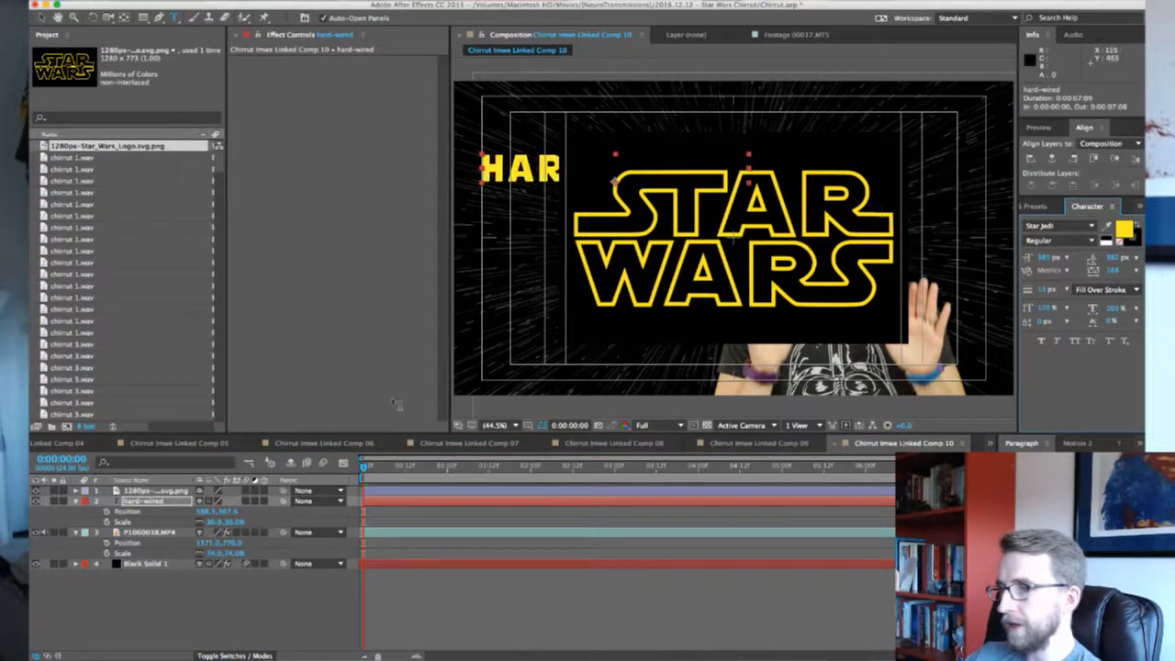
left_click(156, 491)
key("Delete")
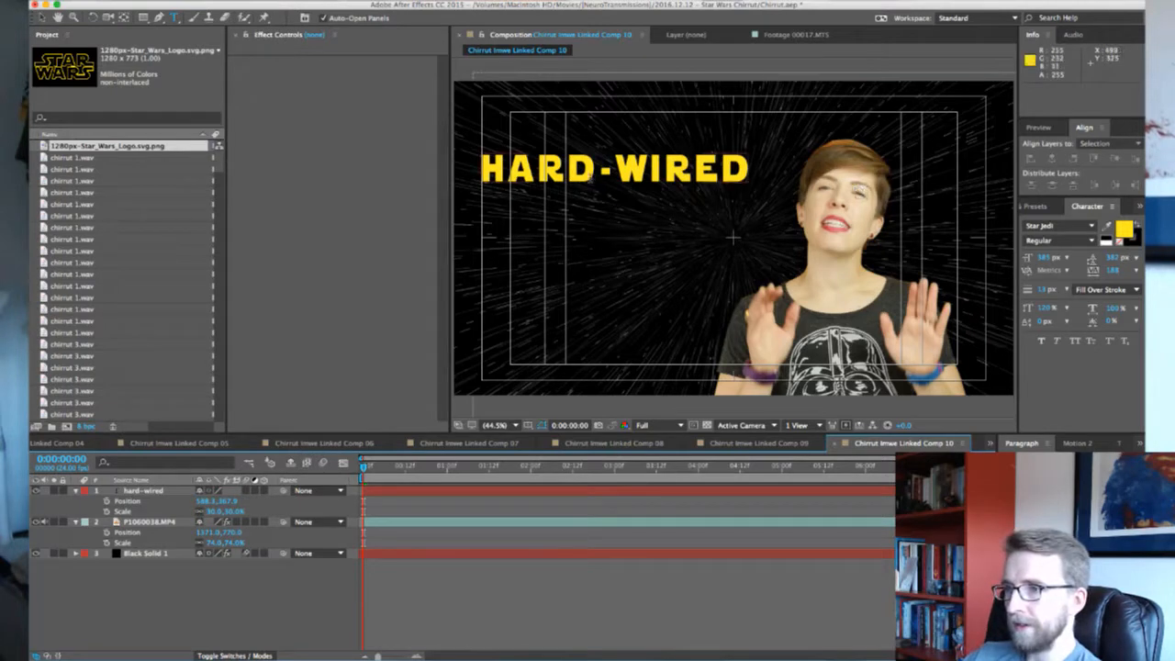
Scale the hard-wired text layer to 26% and shift it horizontally to a Position x of about 596
left_click(42, 17)
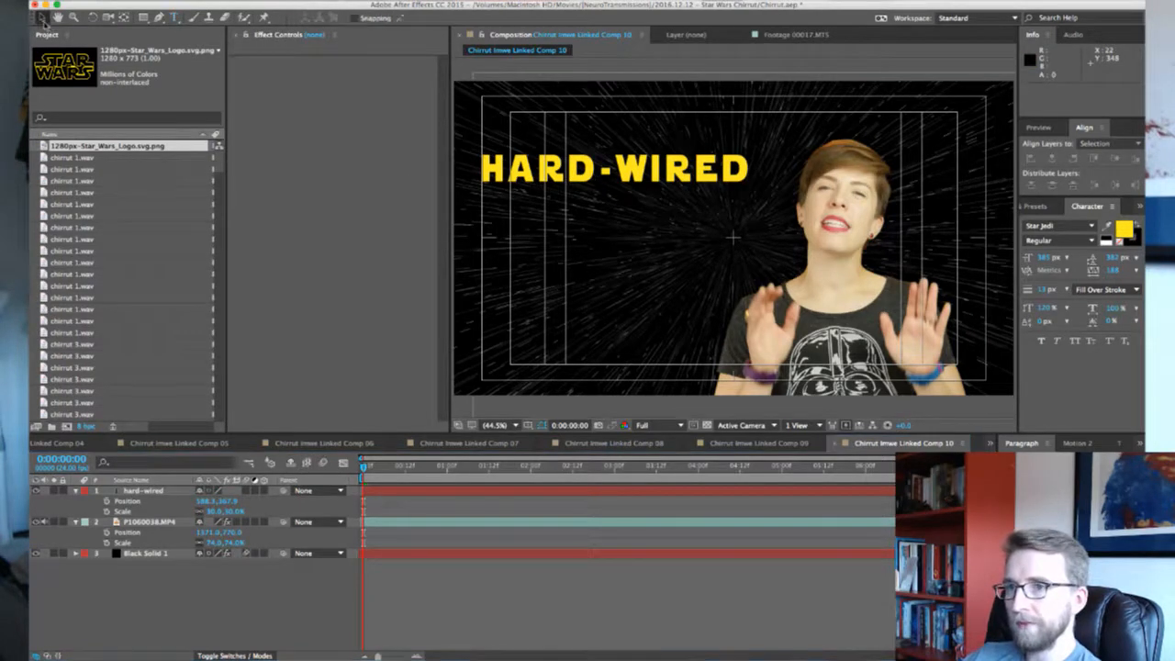
left_click(147, 492)
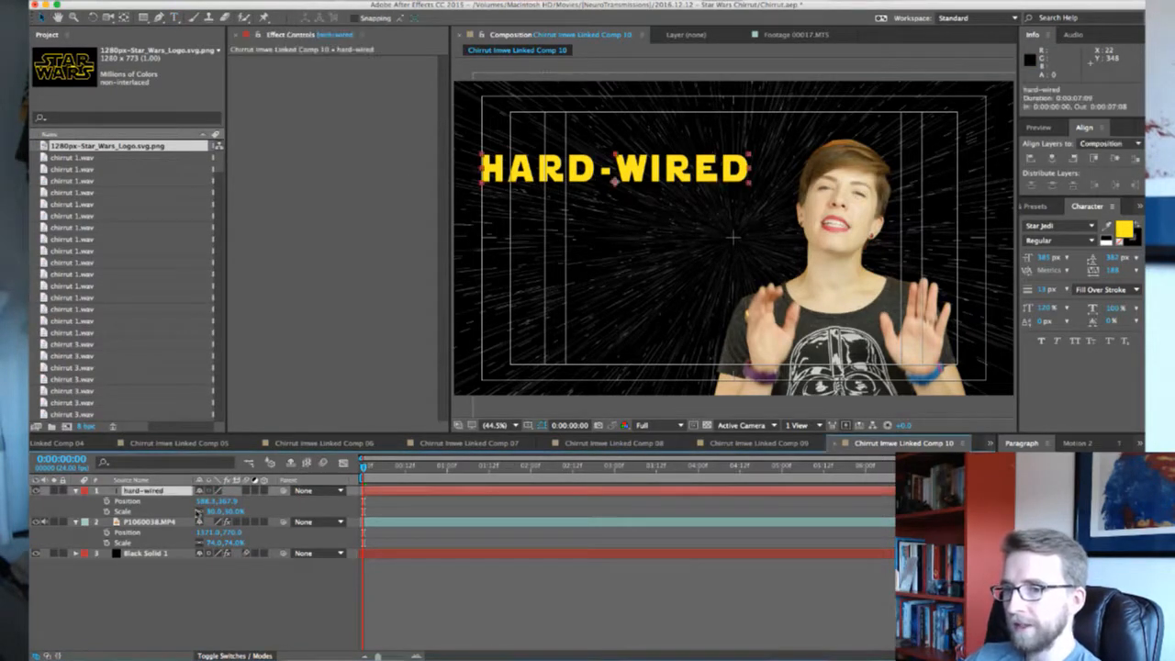
left_click_drag(210, 511, 230, 495)
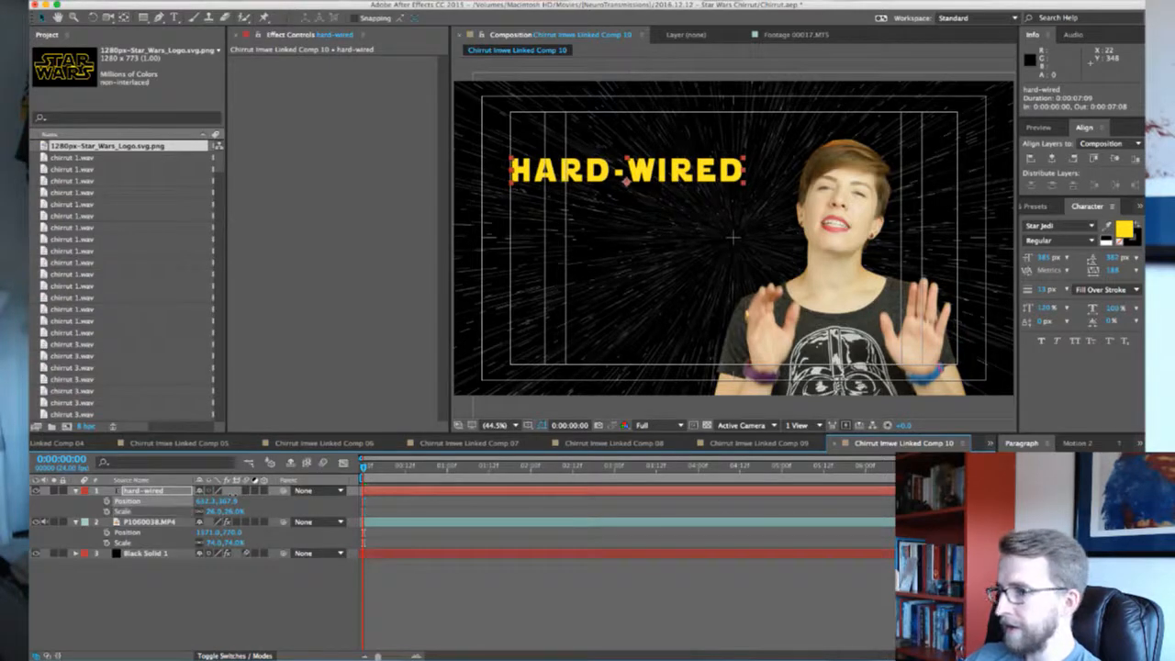
left_click_drag(204, 494, 179, 494)
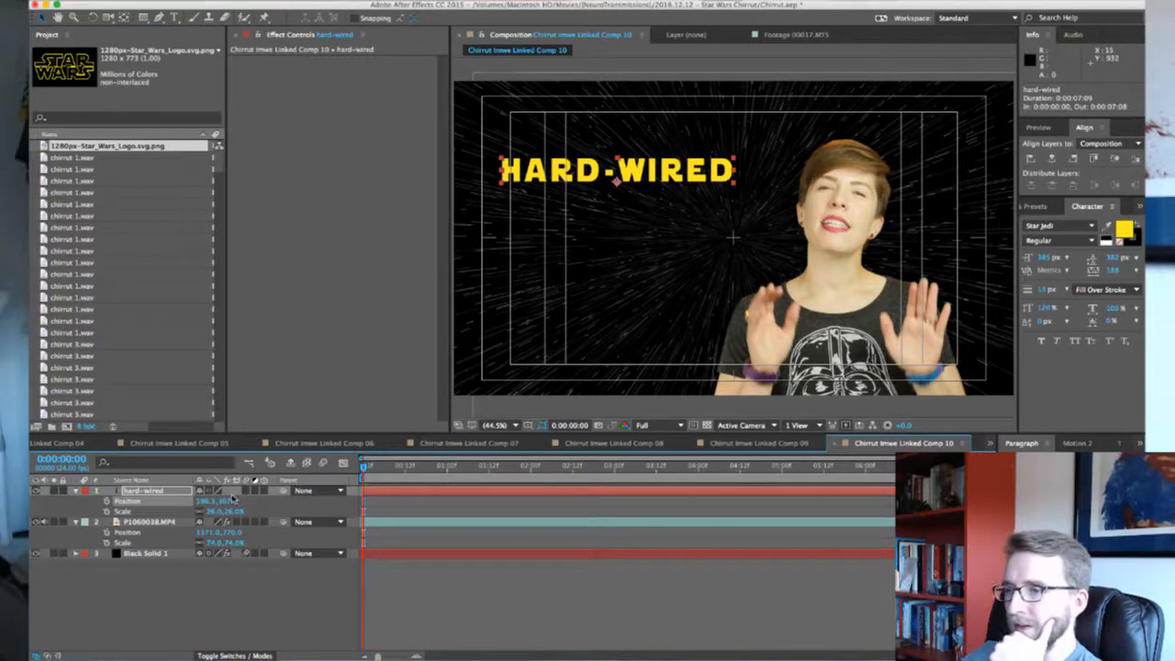
Duplicate the hard-wired text layer and replace the copy's text with "that was it"
left_click(156, 492)
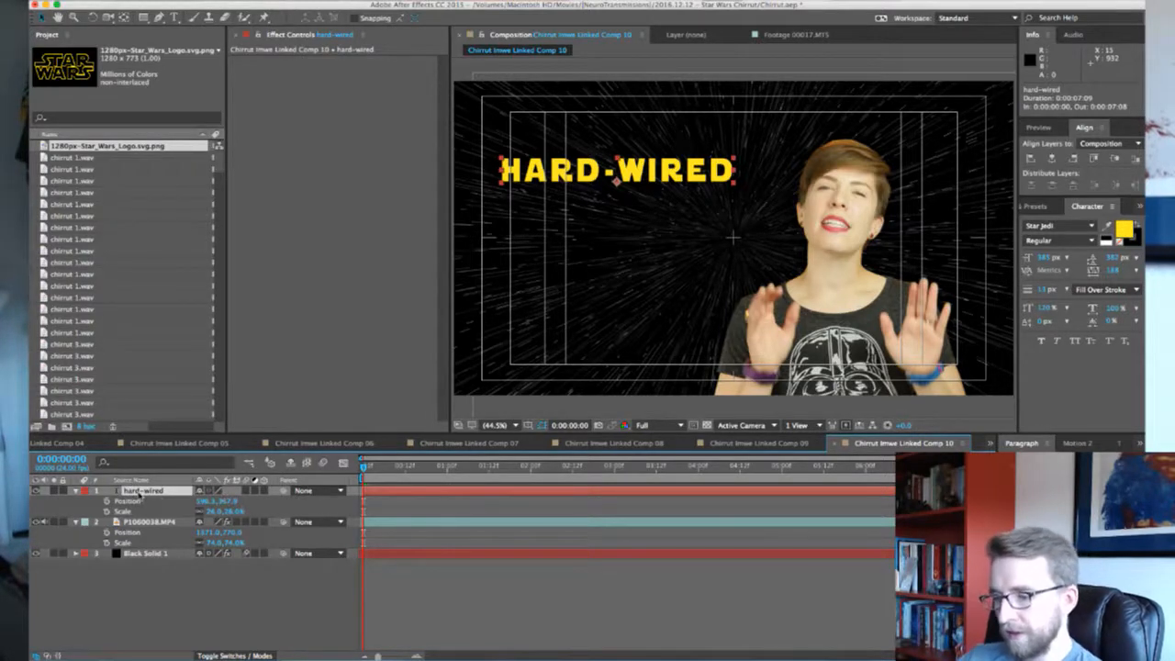
key("super+d")
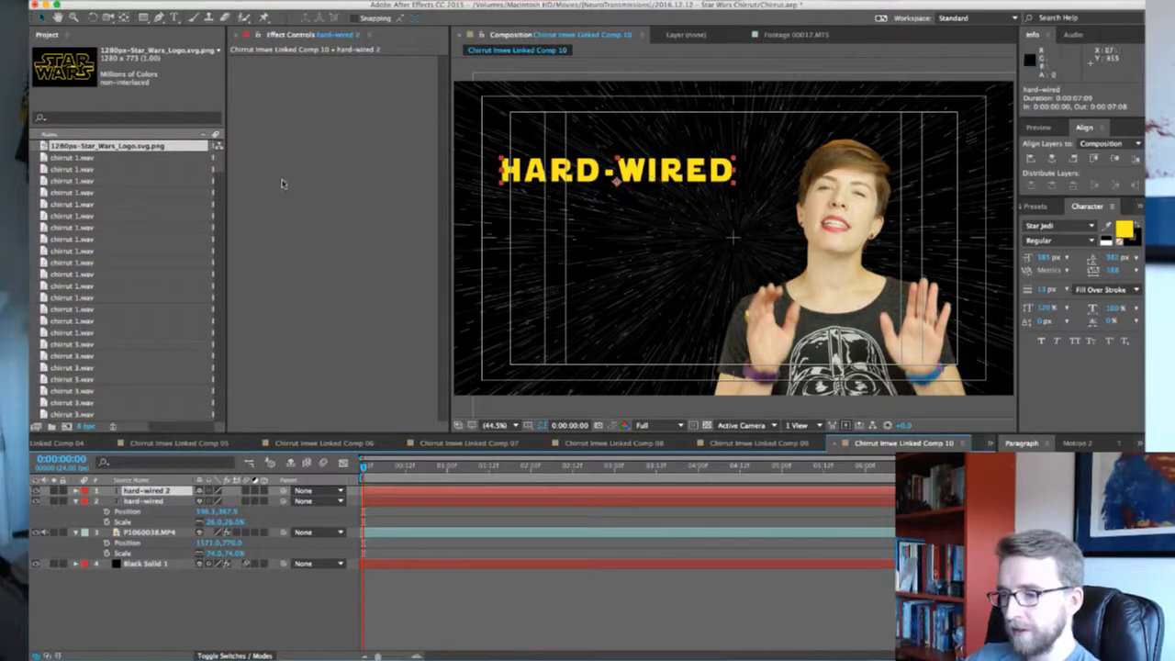
key("t")
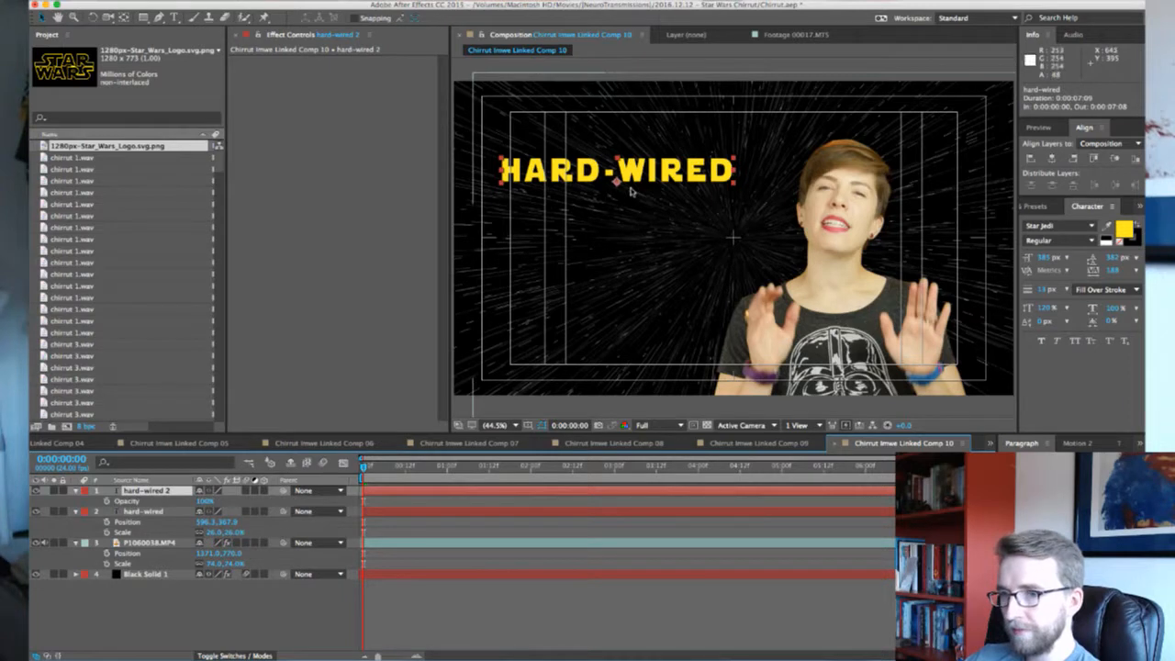
key("t")
left_click(174, 17)
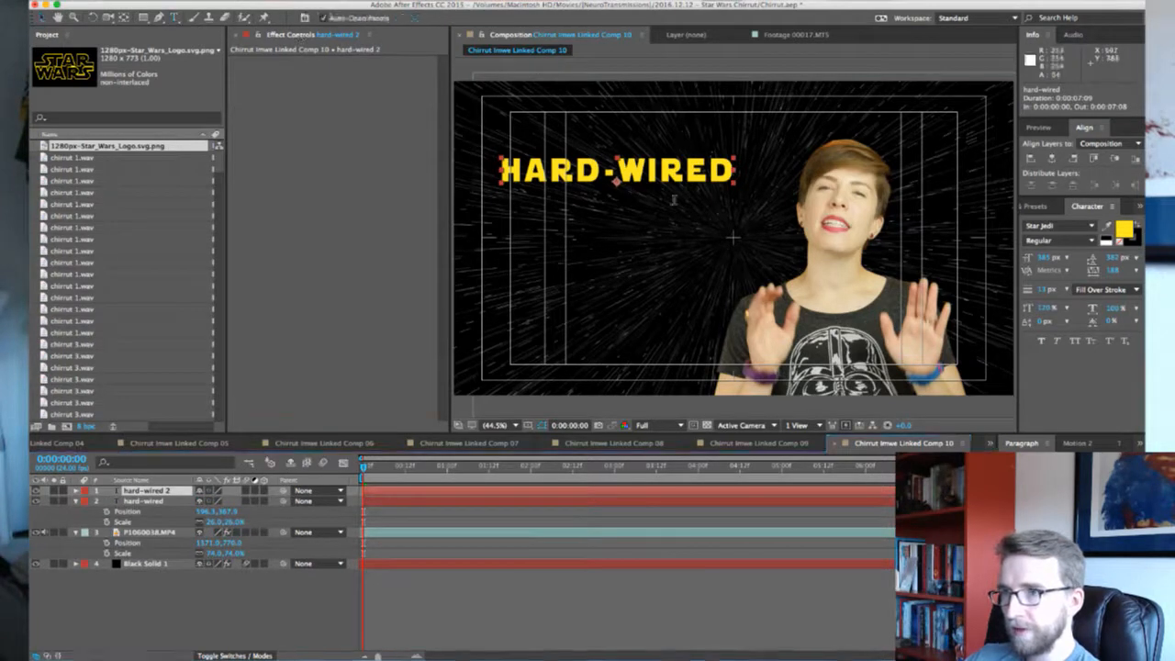
left_click_drag(734, 171, 510, 173)
type("that was it")
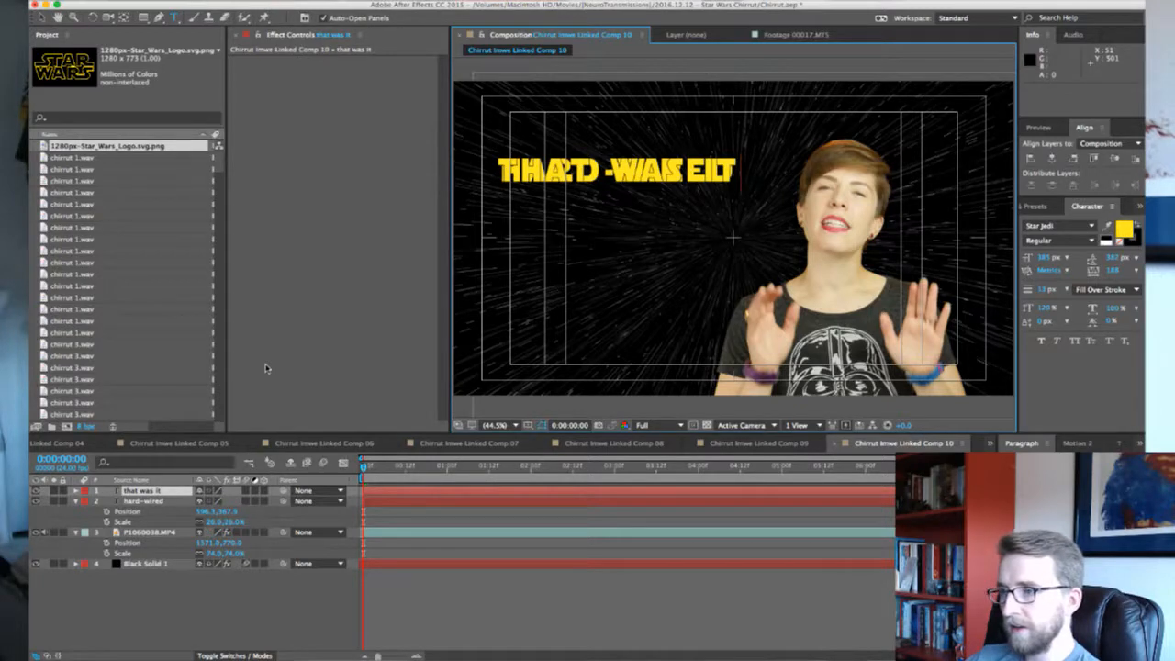
Duplicate the "that was it" layer and replace the copy's text with "nothing would" and "change" on two lines
left_click(154, 491)
key("super+d")
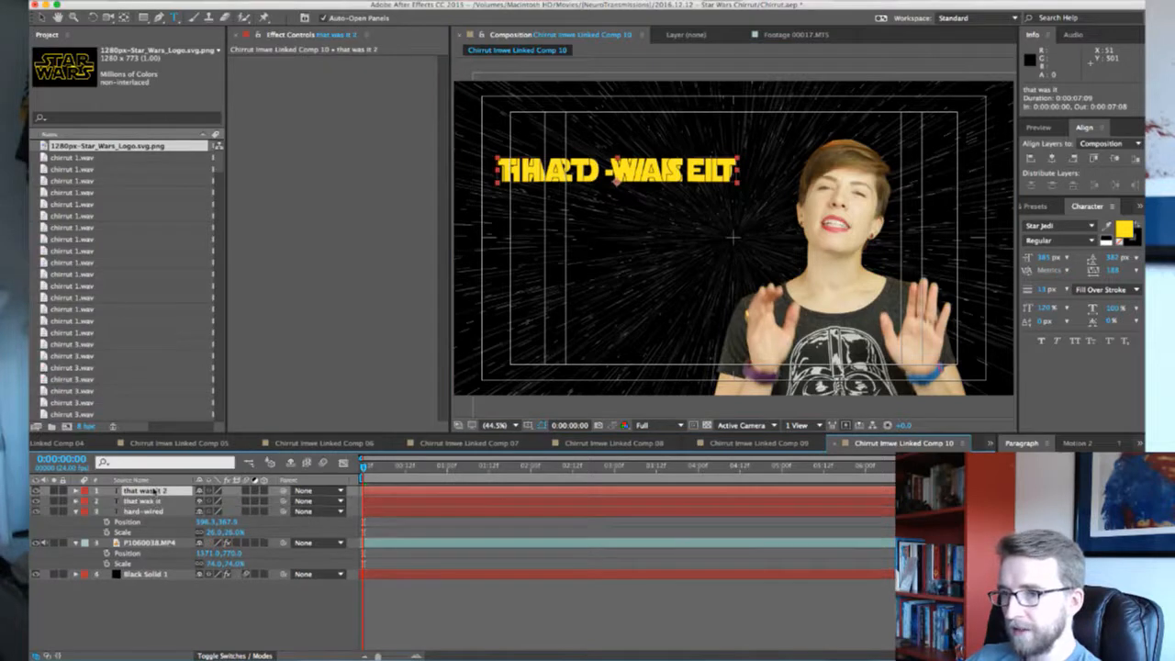
left_click(709, 174)
left_click_drag(738, 174, 476, 186)
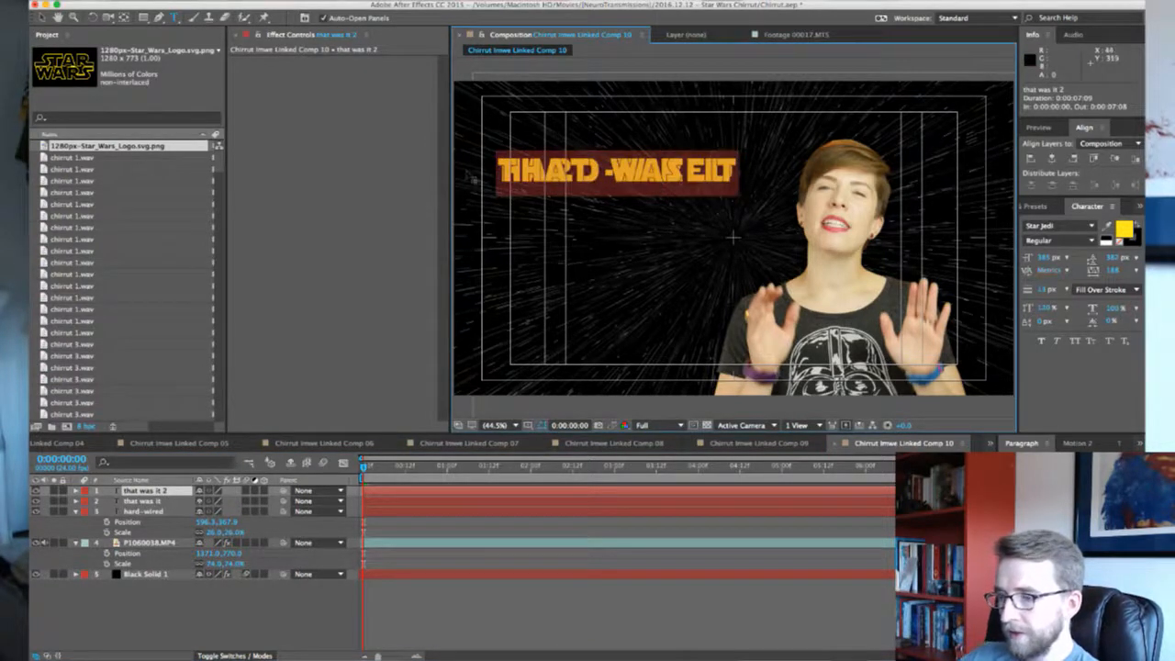
type("nothing would")
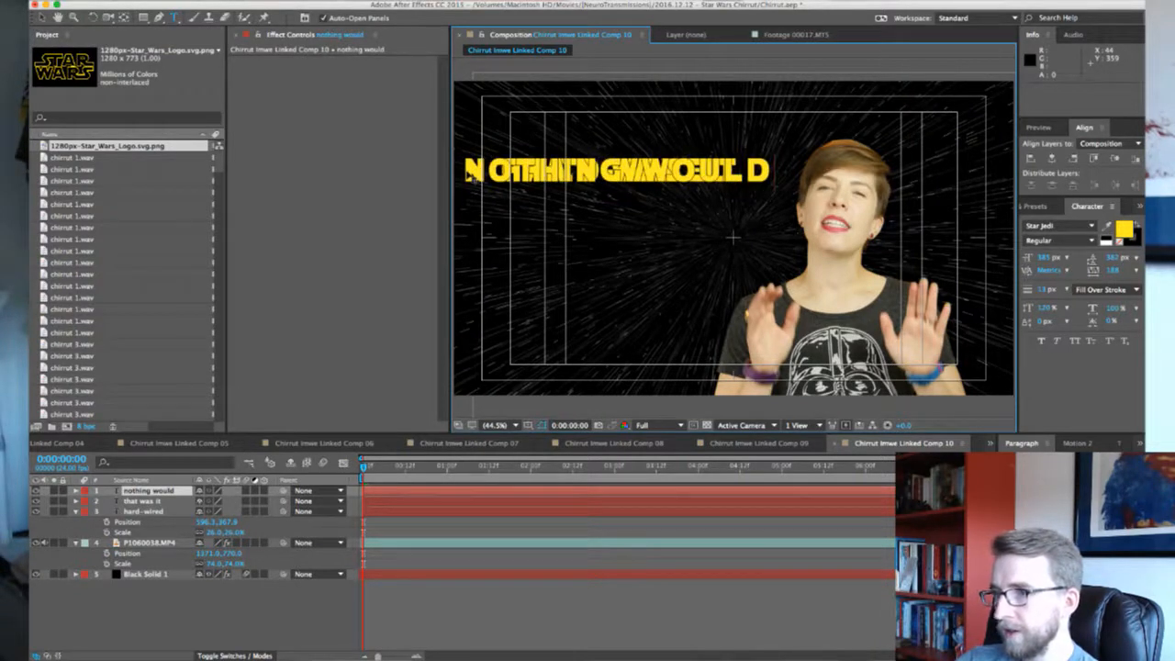
key("Return")
type("change")
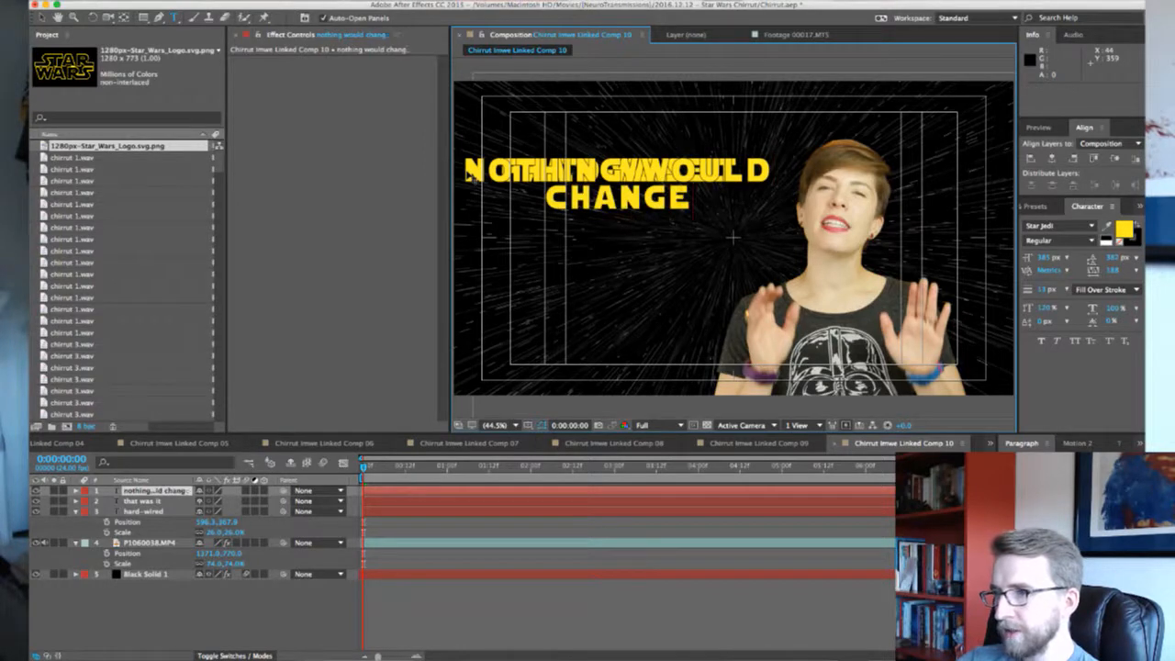
Rebreak the copied text so "nothing" stands on the first line and "would change" on the second
key("BackSpace")
key("BackSpace")
key("BackSpace")
key("BackSpace")
key("BackSpace")
key("BackSpace")
key("BackSpace")
key("BackSpace")
key("BackSpace")
key("BackSpace")
key("BackSpace")
key("BackSpace")
key("BackSpace")
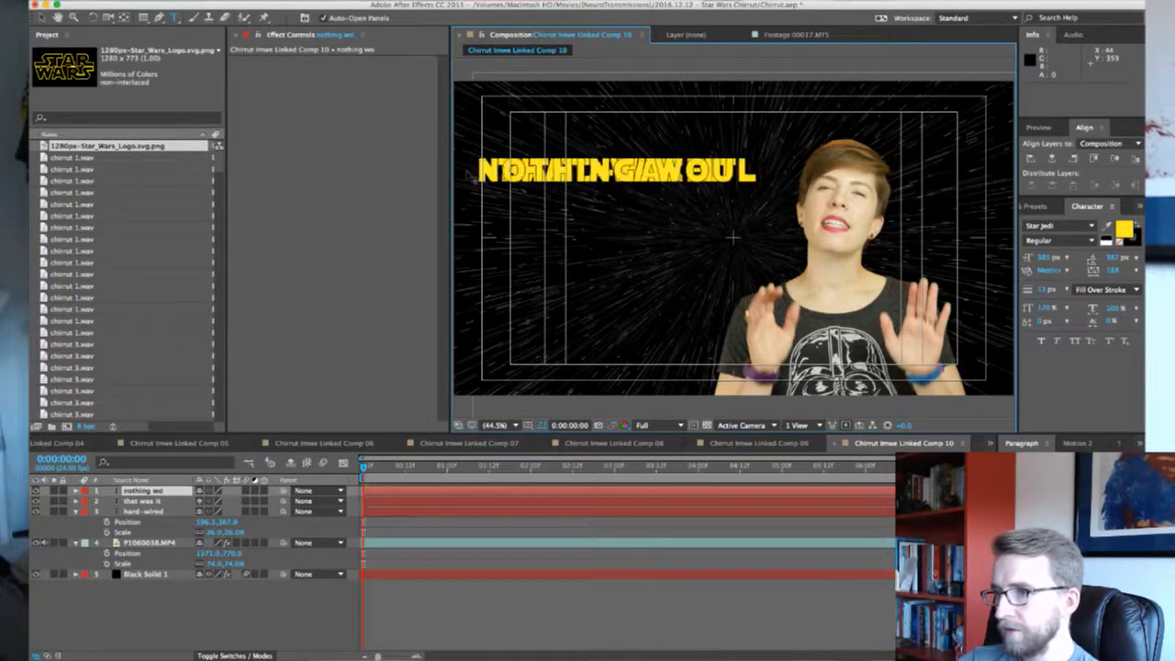
key("Return")
type("would change")
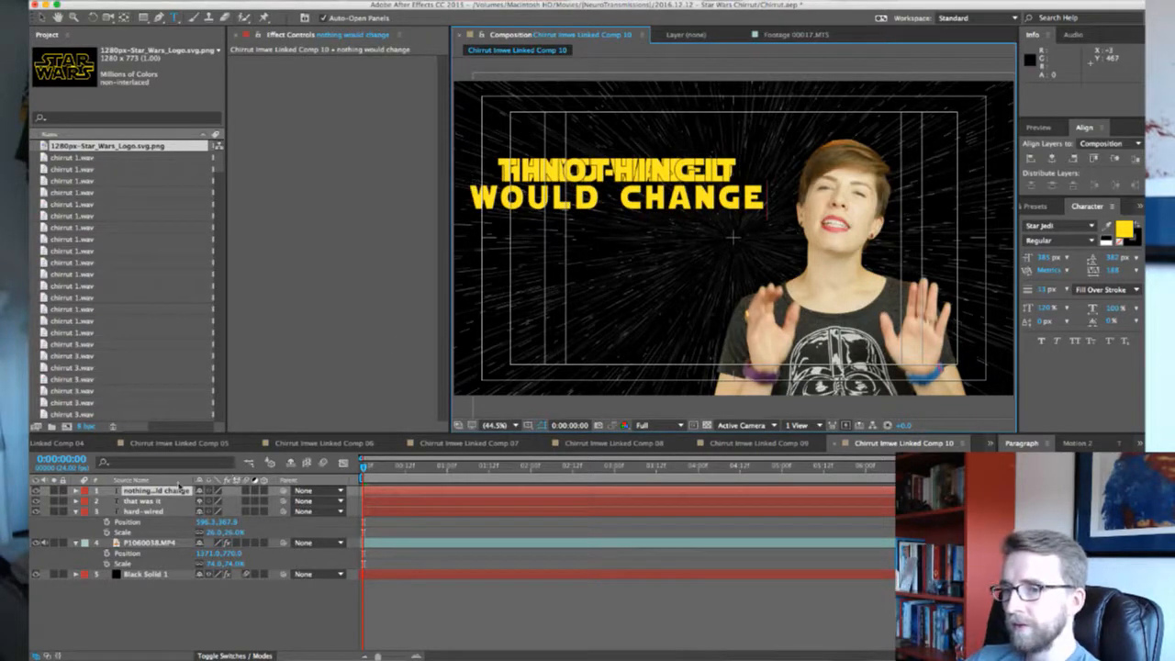
Lower the "nothing would change" text to a Position y of about 937 and raise hard-wired to about 287
left_click(169, 492)
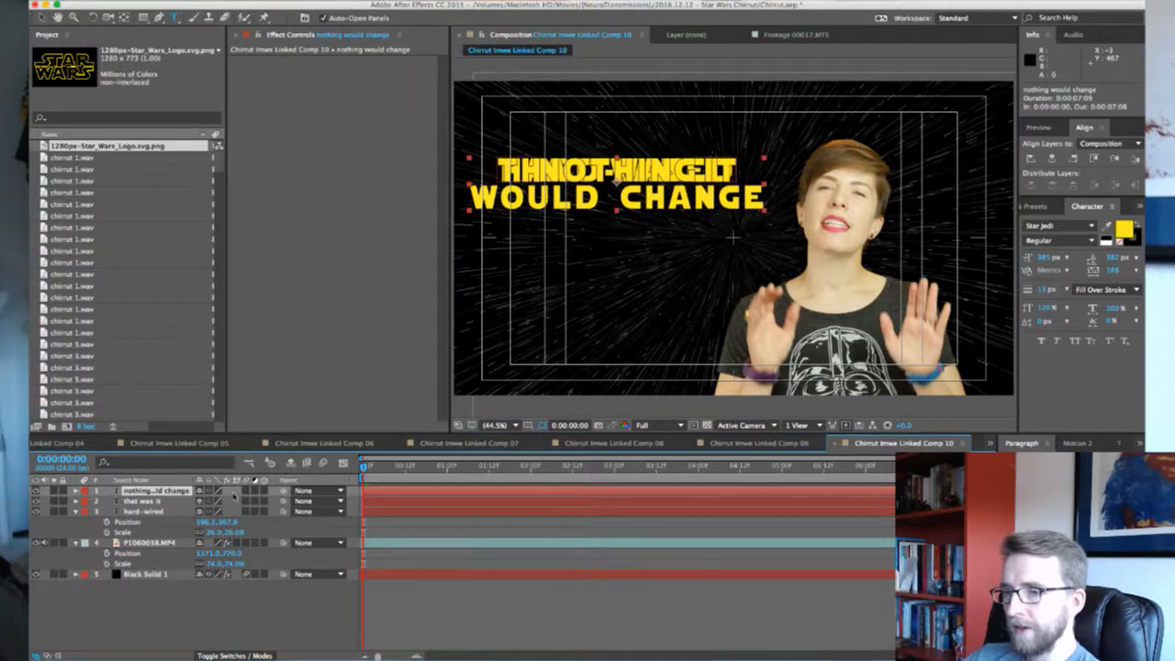
key("p")
left_click_drag(229, 499, 525, 555)
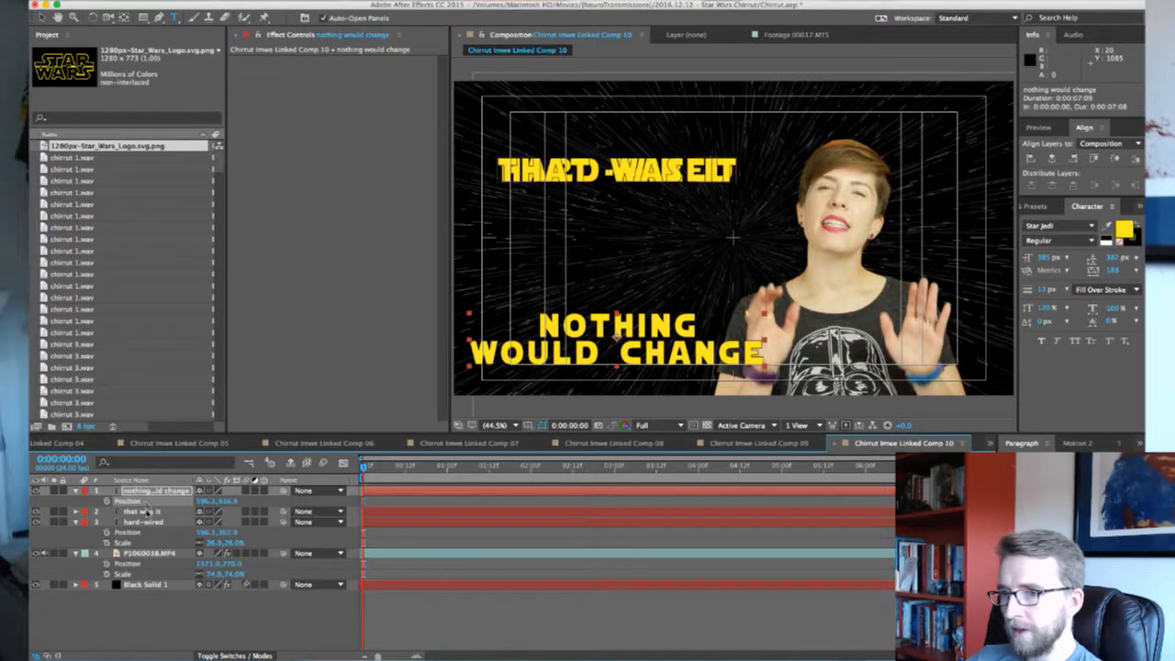
left_click(147, 522)
left_click_drag(232, 533, 179, 536)
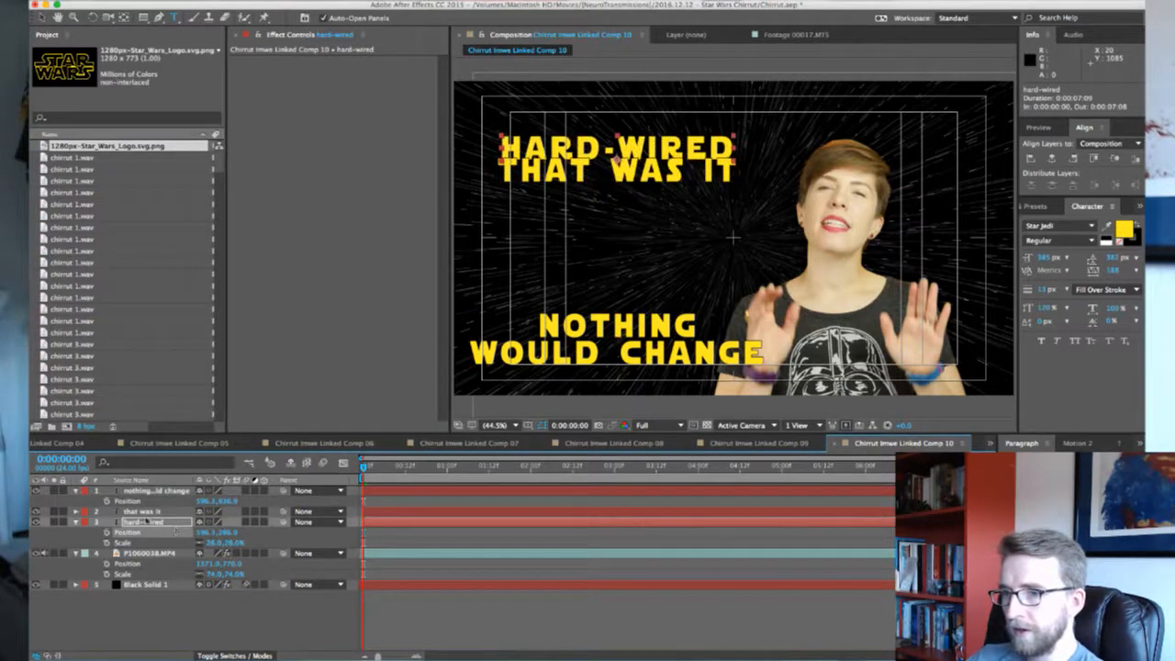
Try aligning the three text layers to their shared vertical centre, and undo the alignment
left_click(147, 521)
left_click(147, 491, "shift")
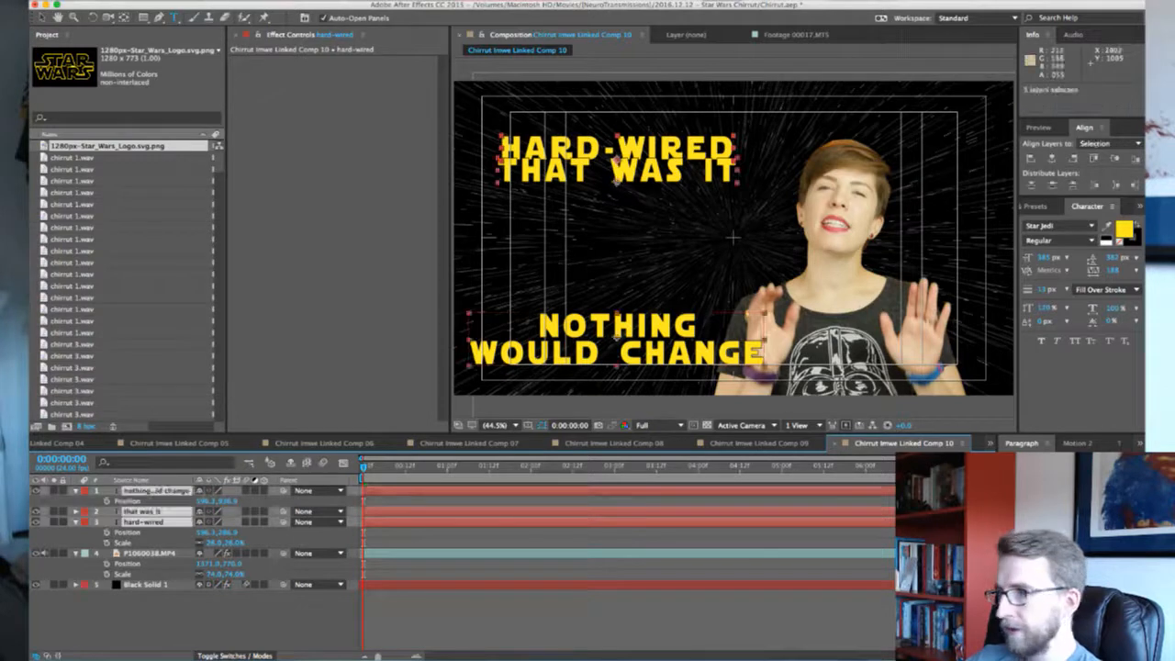
left_click(1116, 160)
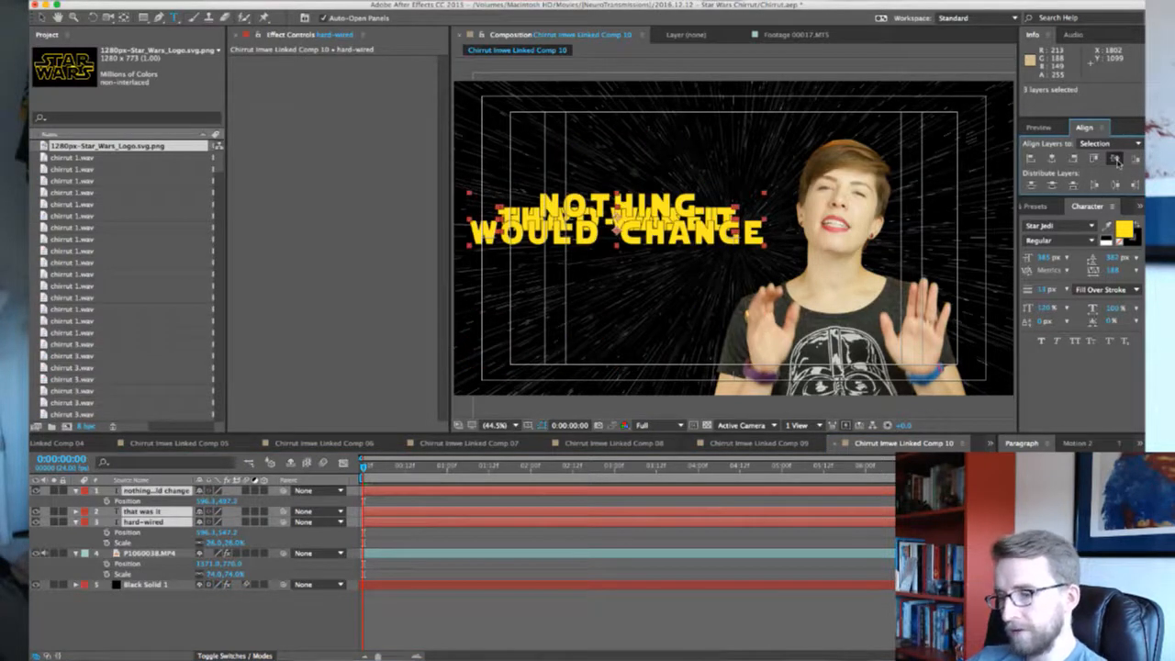
key("super+z")
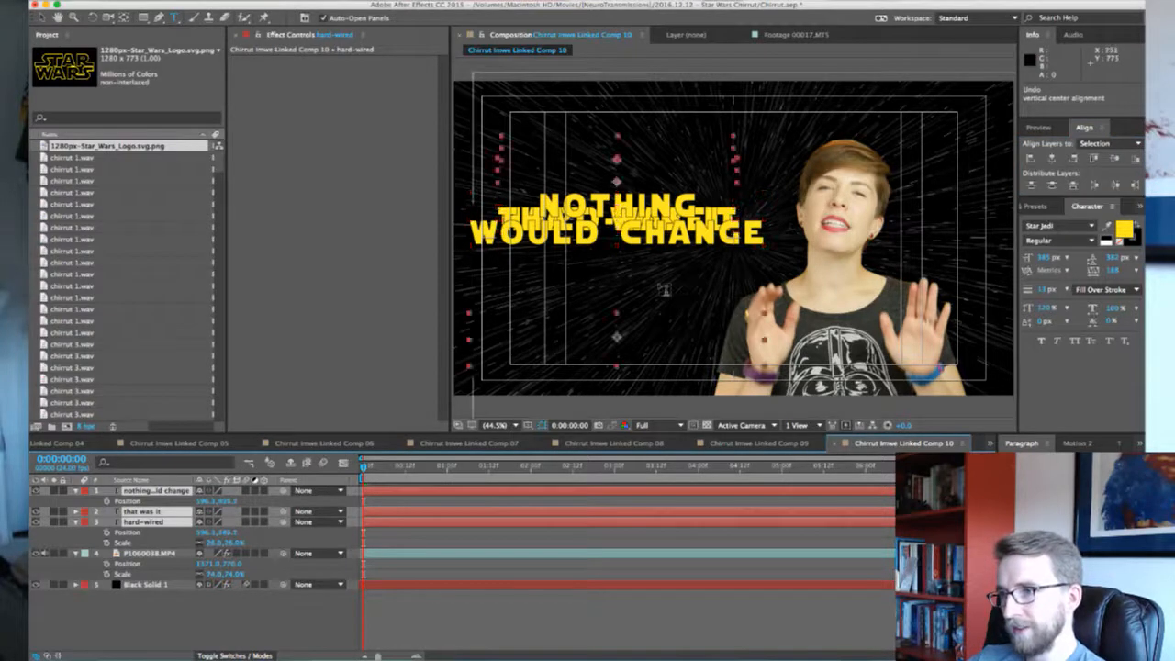
Distribute the three text layers evenly by their vertical centres
left_click(165, 534)
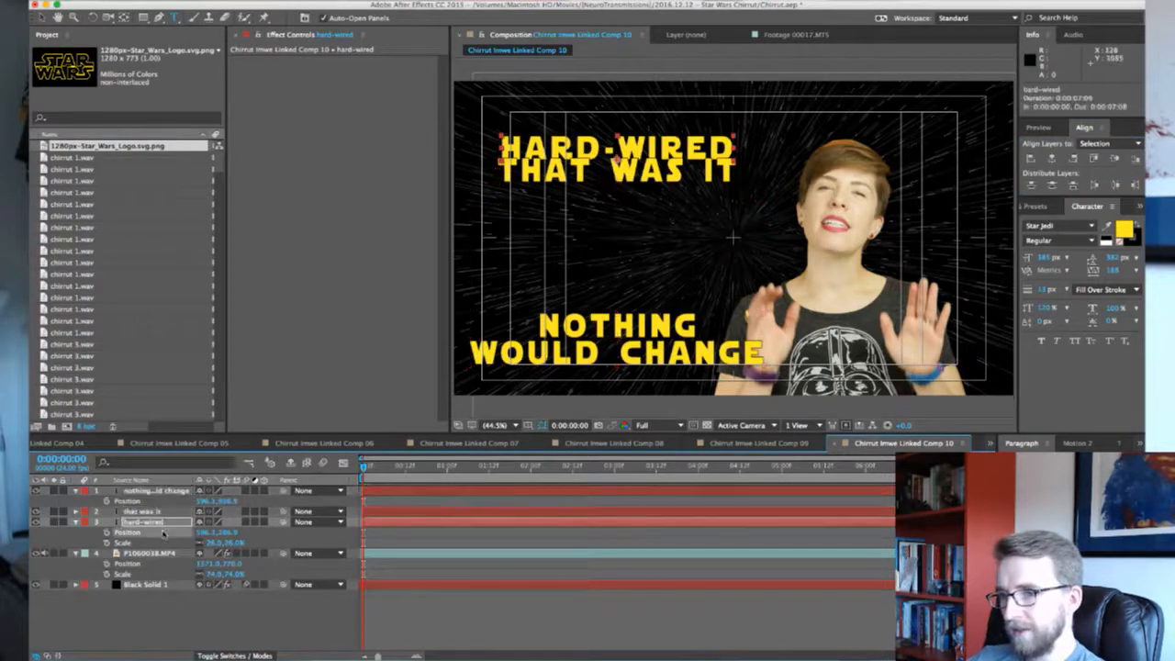
left_click(169, 492)
left_click(158, 522, "shift")
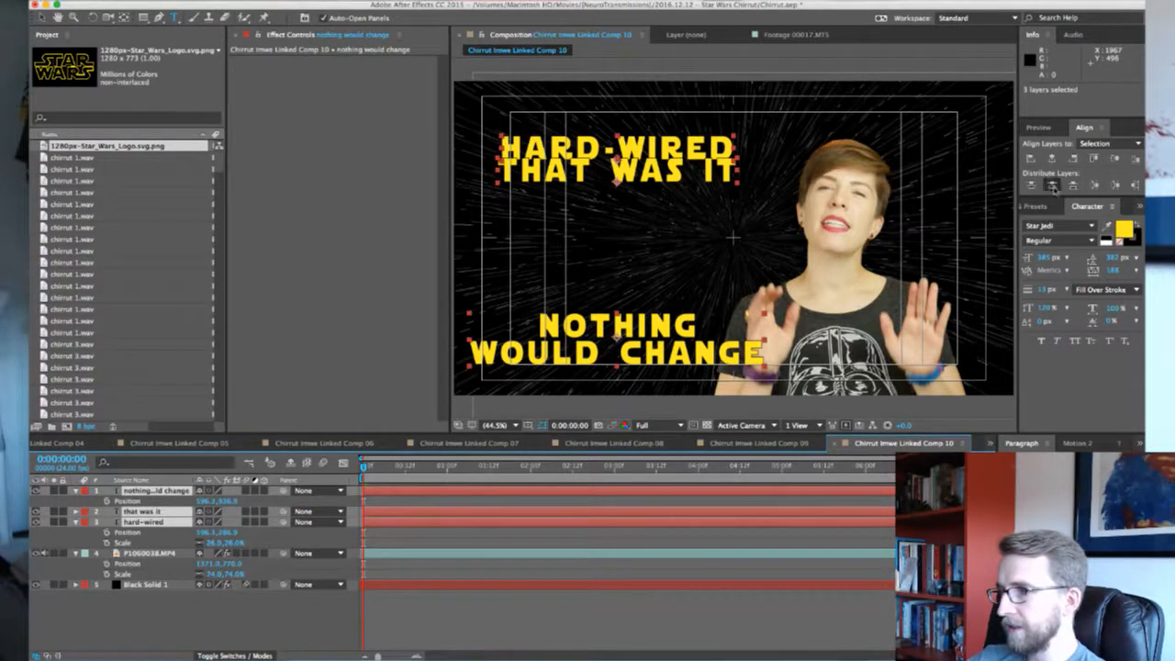
left_click(1053, 185)
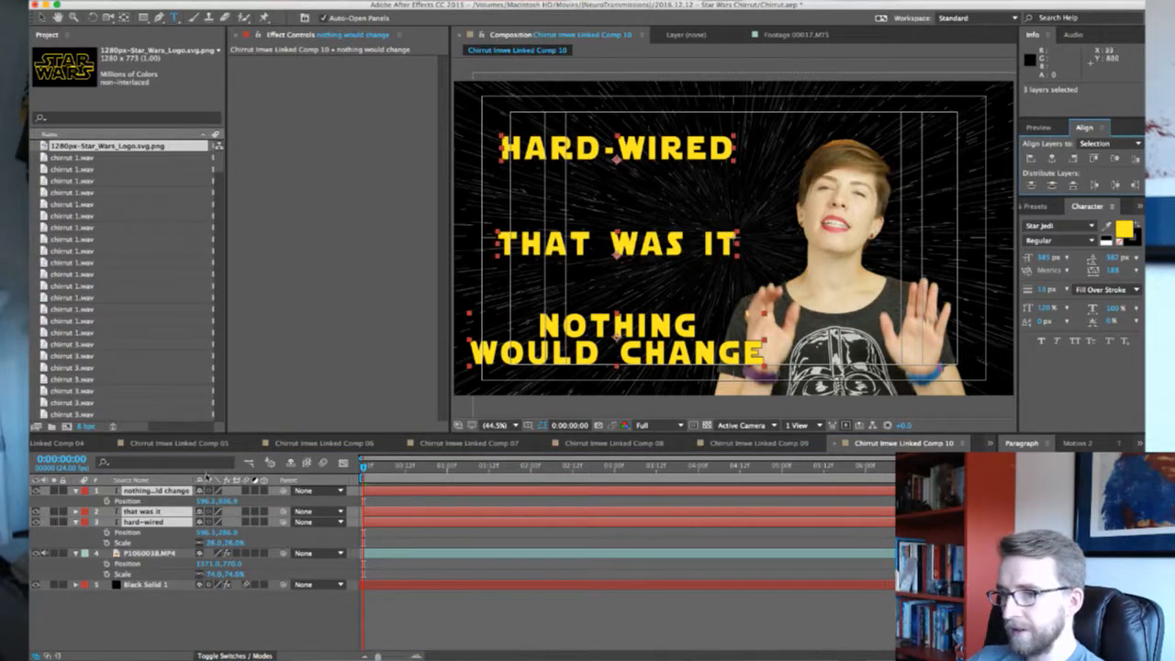
Tighten the text stack by setting Position y to about 379 for hard-wired and about 876 for "nothing would change"
left_click(170, 520)
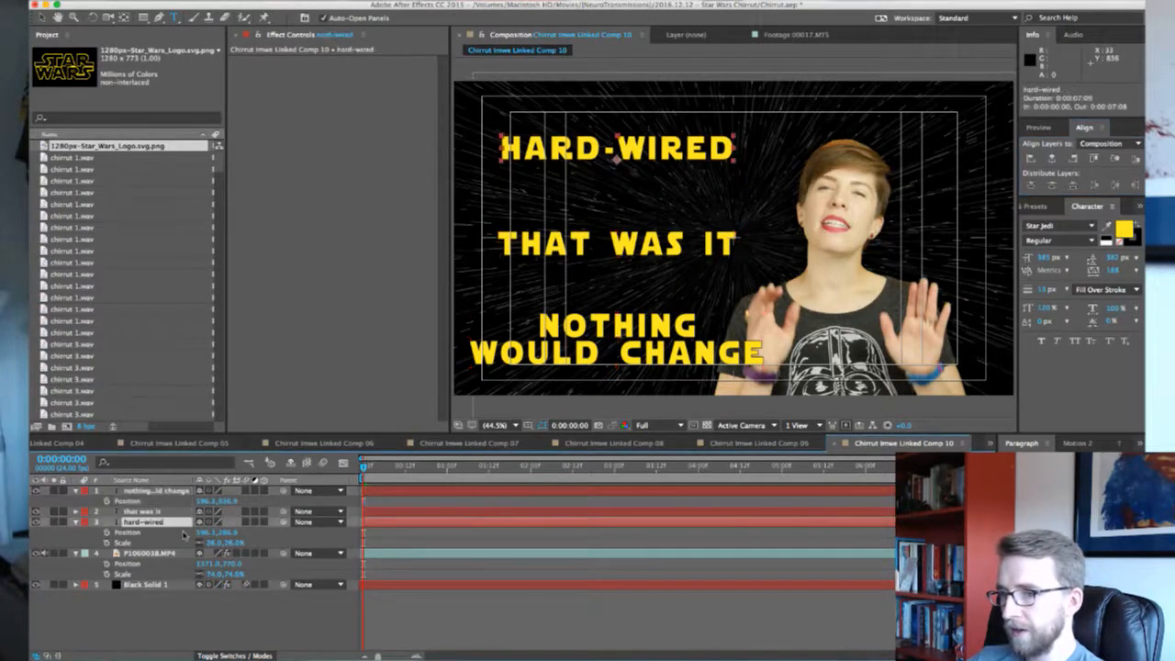
left_click_drag(225, 530, 277, 539)
left_click_drag(226, 501, 182, 502)
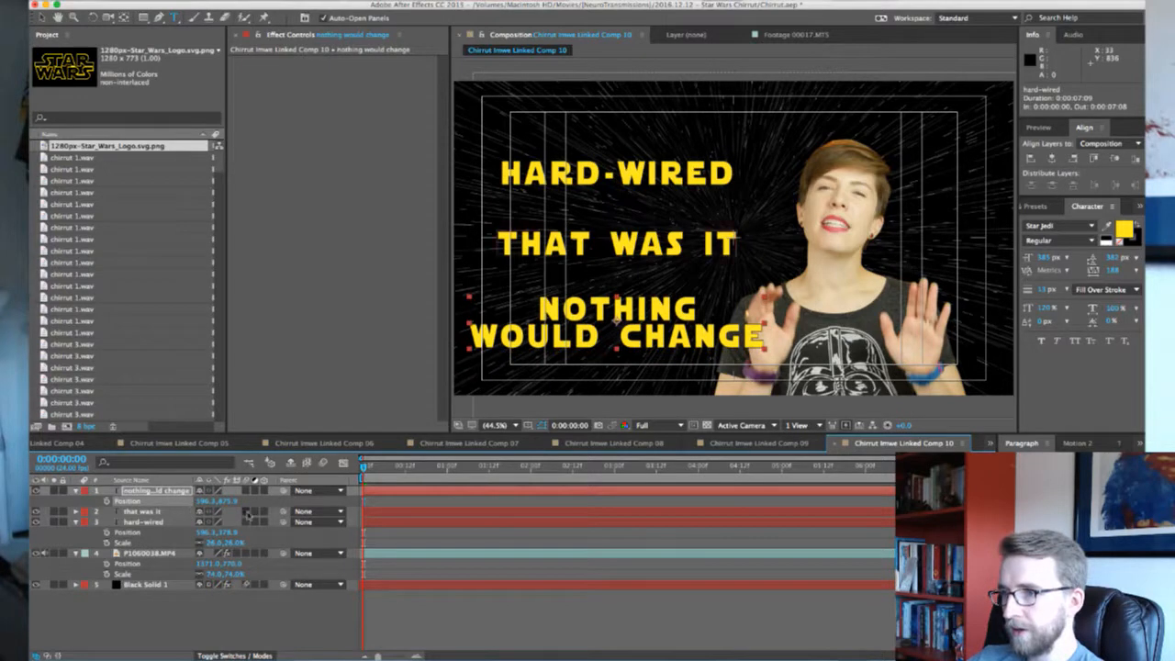
Redistribute the three text layers by vertical centre to even out the spacing after the moves
left_click(155, 522)
left_click(157, 492, "shift")
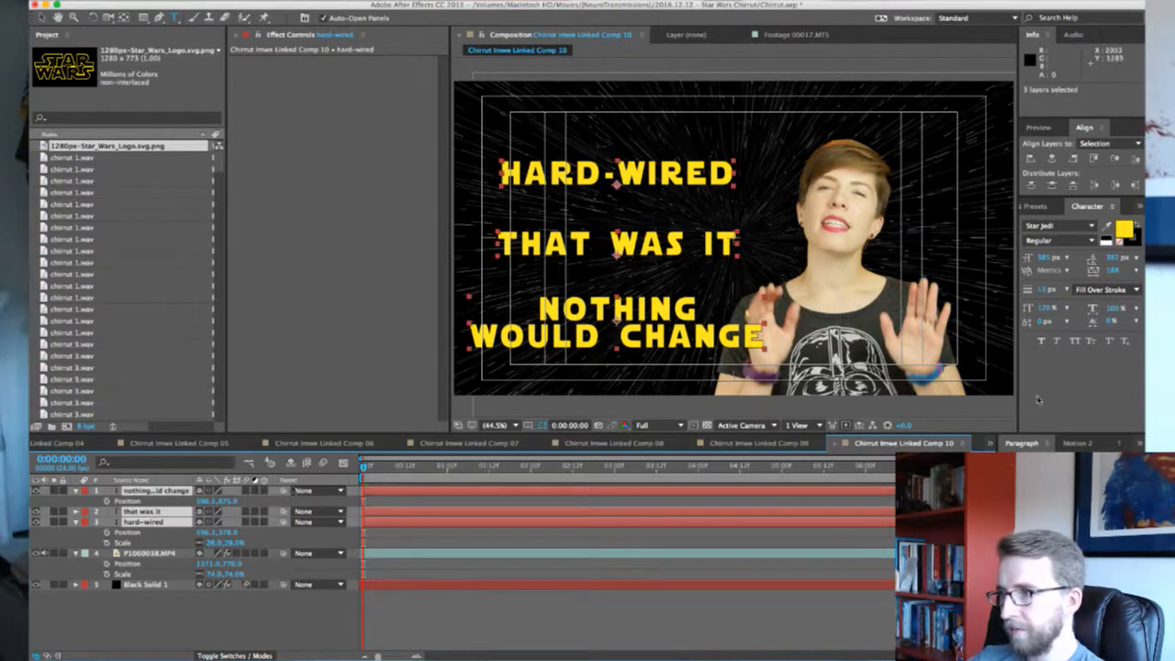
left_click(1053, 186)
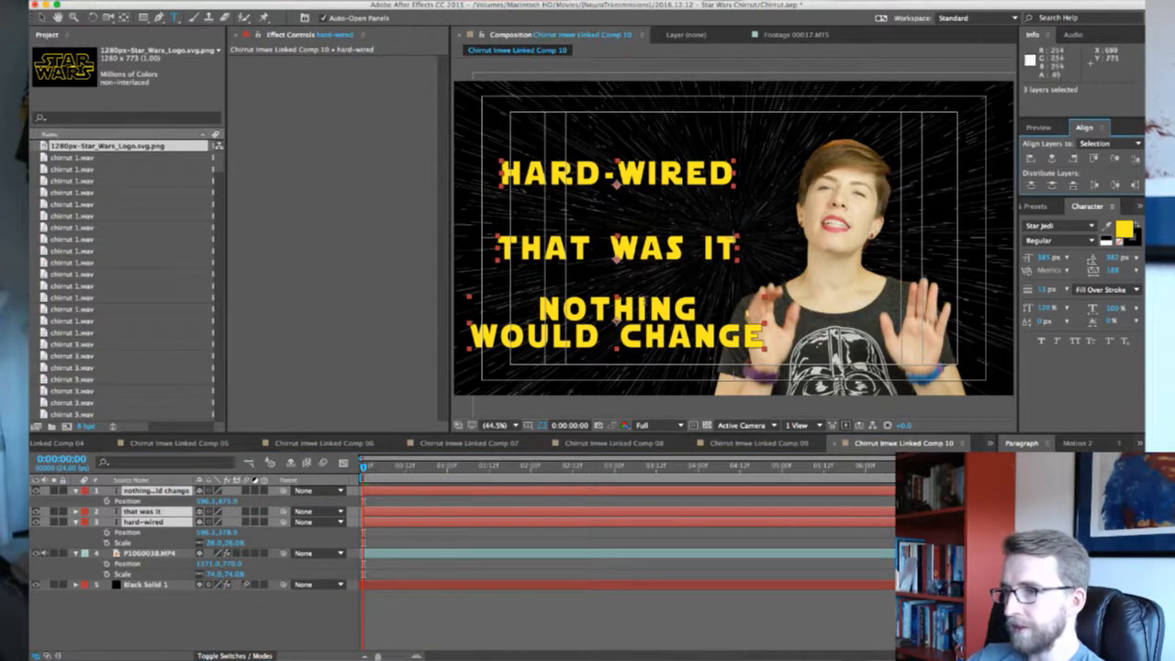
Enlarge the word "nothing" in the bottom text line and reduce "would change" to a font size of about 288 px
left_click(695, 313)
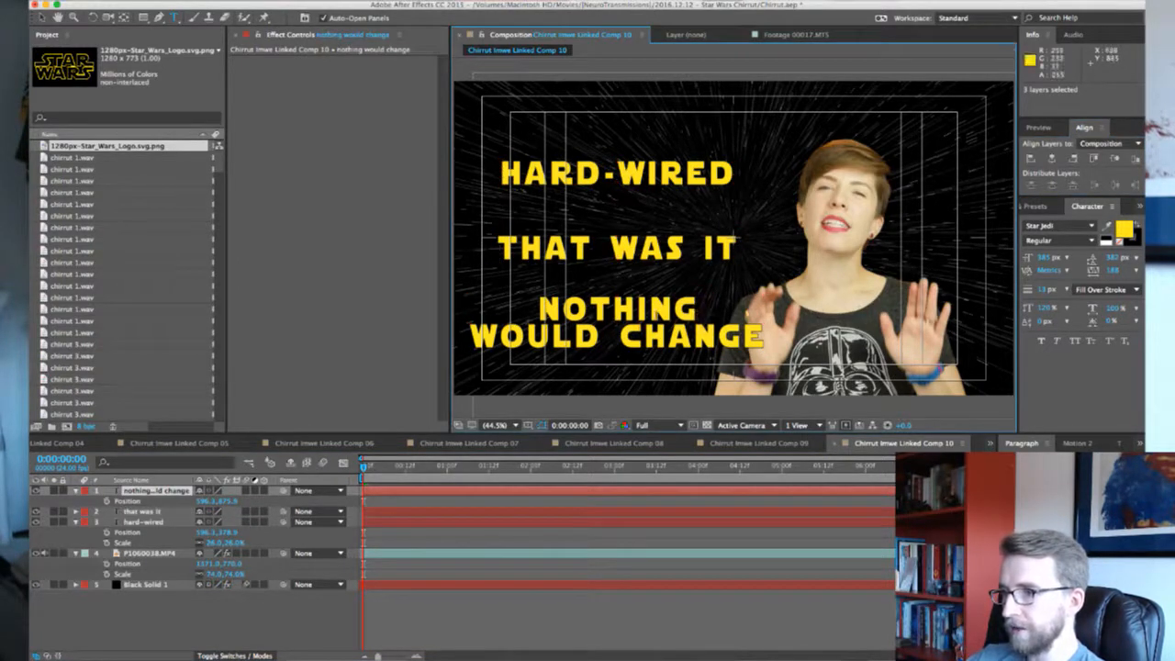
left_click_drag(695, 312, 539, 313)
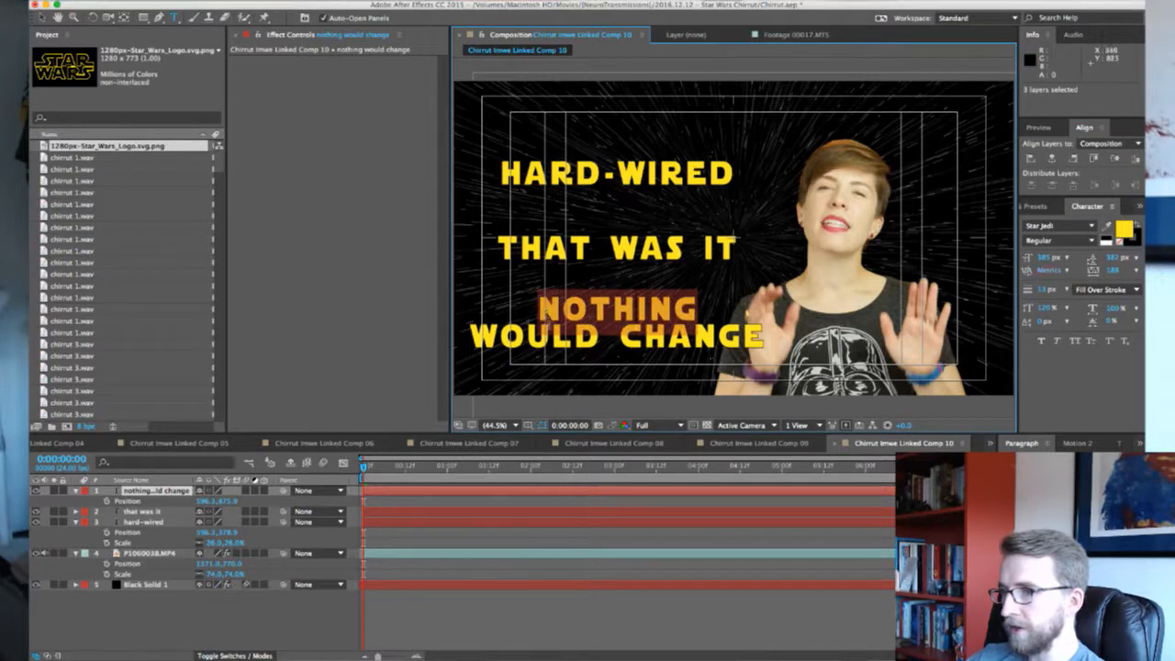
left_click(1112, 260)
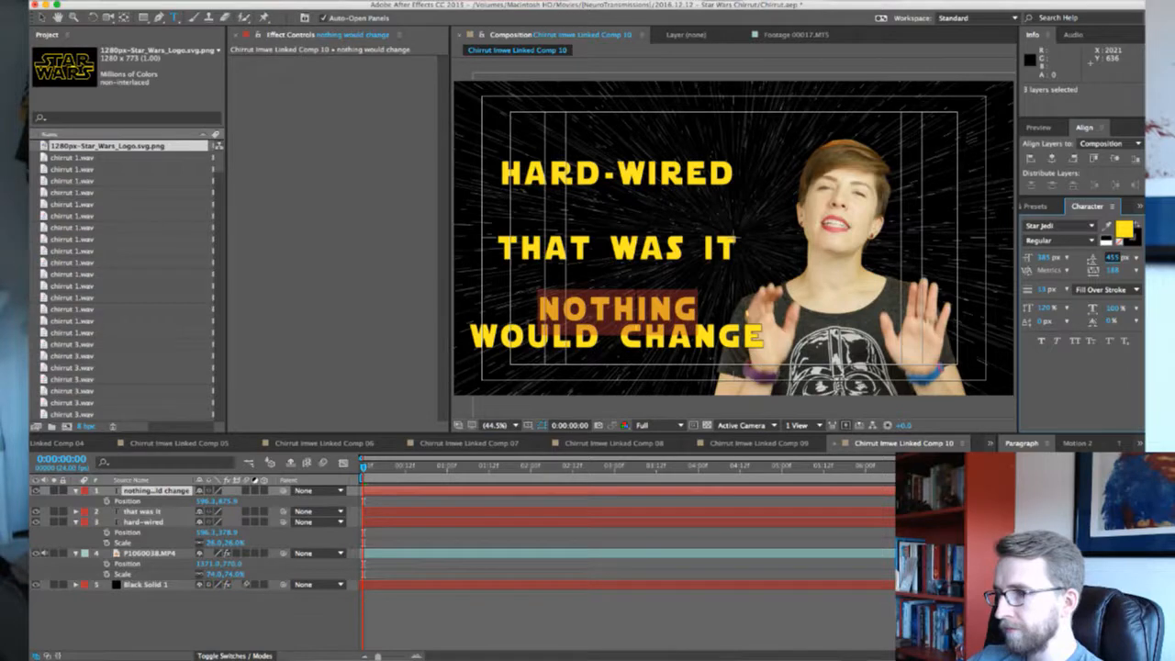
left_click_drag(1046, 258, 1118, 258)
left_click_drag(776, 347, 470, 349)
left_click_drag(1046, 258, 989, 264)
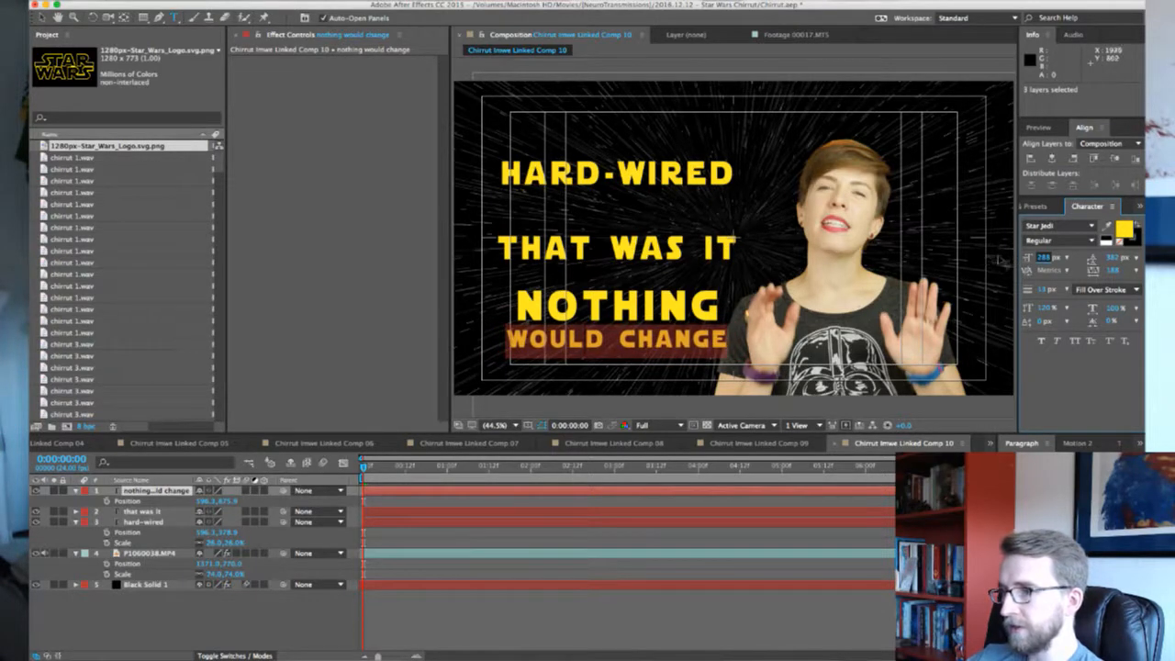
Fine-tune the font size of the word "nothing" to 521 px
left_click_drag(733, 346, 515, 312)
left_click_drag(722, 305, 515, 312)
left_click(1051, 258)
key("Up")
key("Up")
key("Up")
key("Up")
key("Up")
key("Up")
key("Up")
key("Up")
key("Up")
key("Up")
key("Up")
key("Up")
key("Up")
key("Up")
key("Up")
key("Up")
key("Up")
key("Up")
key("Up")
key("Up")
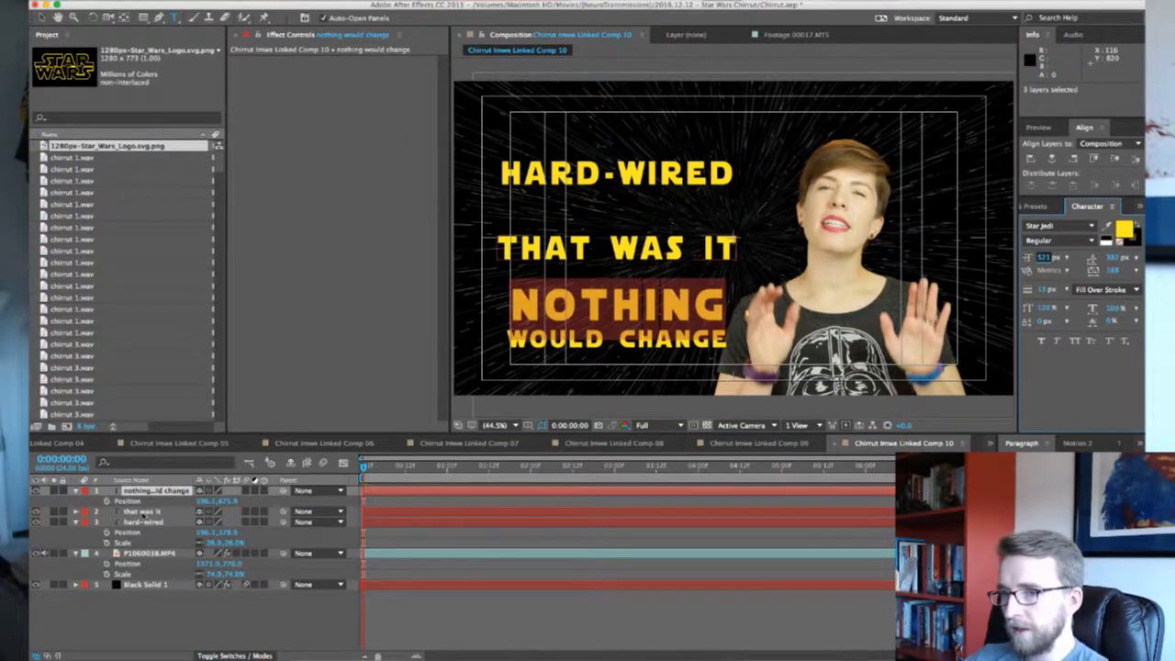
key("Escape")
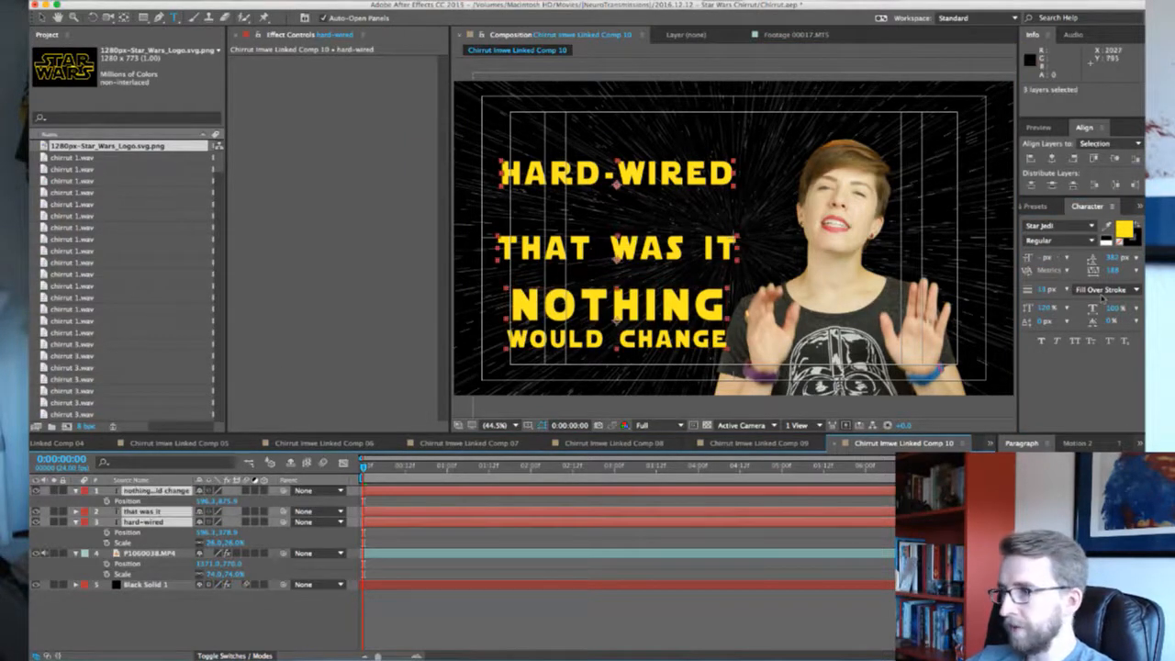
Redistribute the three text layers by vertical centre, and shift them together to a Position x of about 606
left_click(1053, 186)
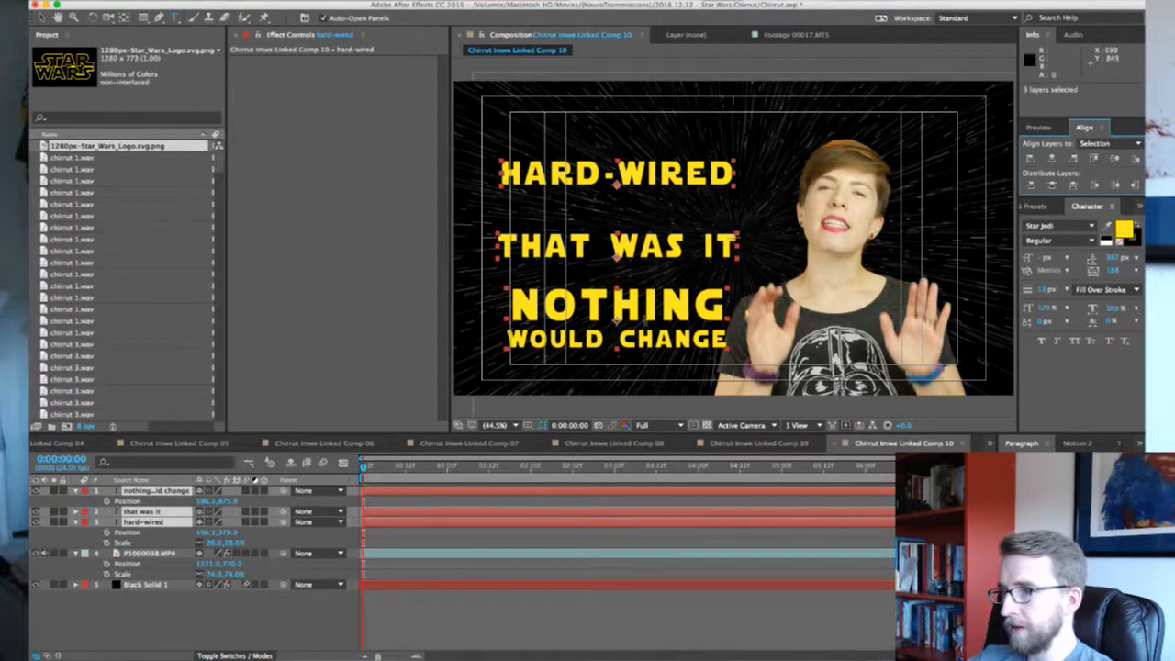
left_click(643, 307)
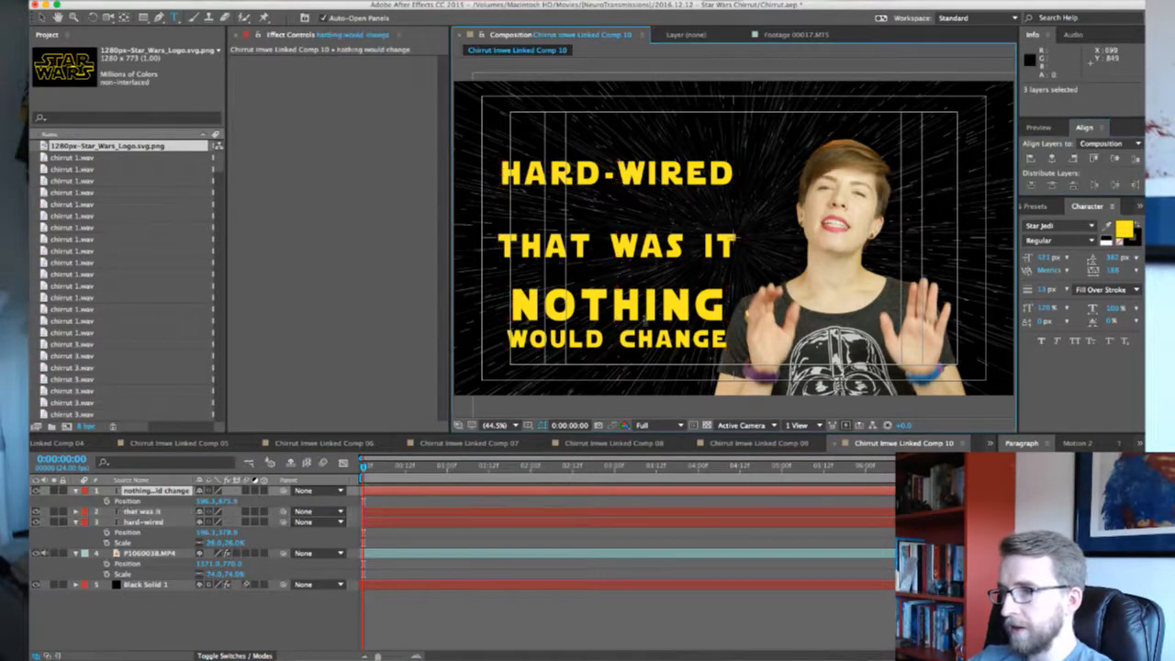
left_click(148, 523, "shift")
key("u")
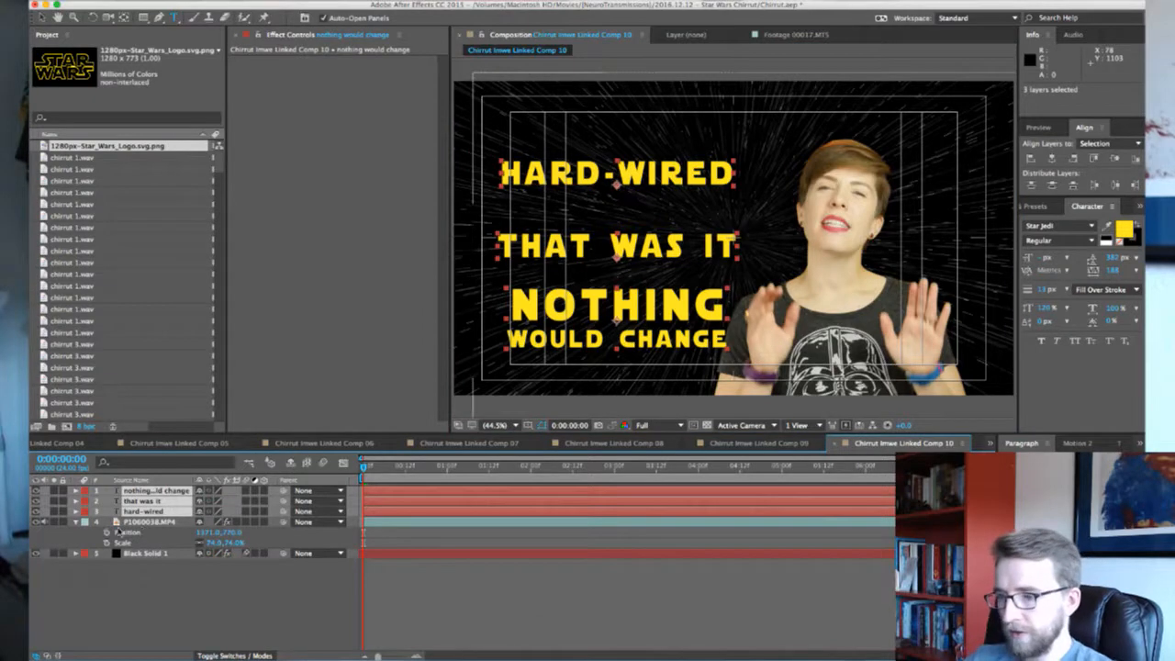
key("p")
mouse_move(208, 501)
left_mouse_down()
mouse_move(181, 501)
mouse_move(216, 501)
left_mouse_up()
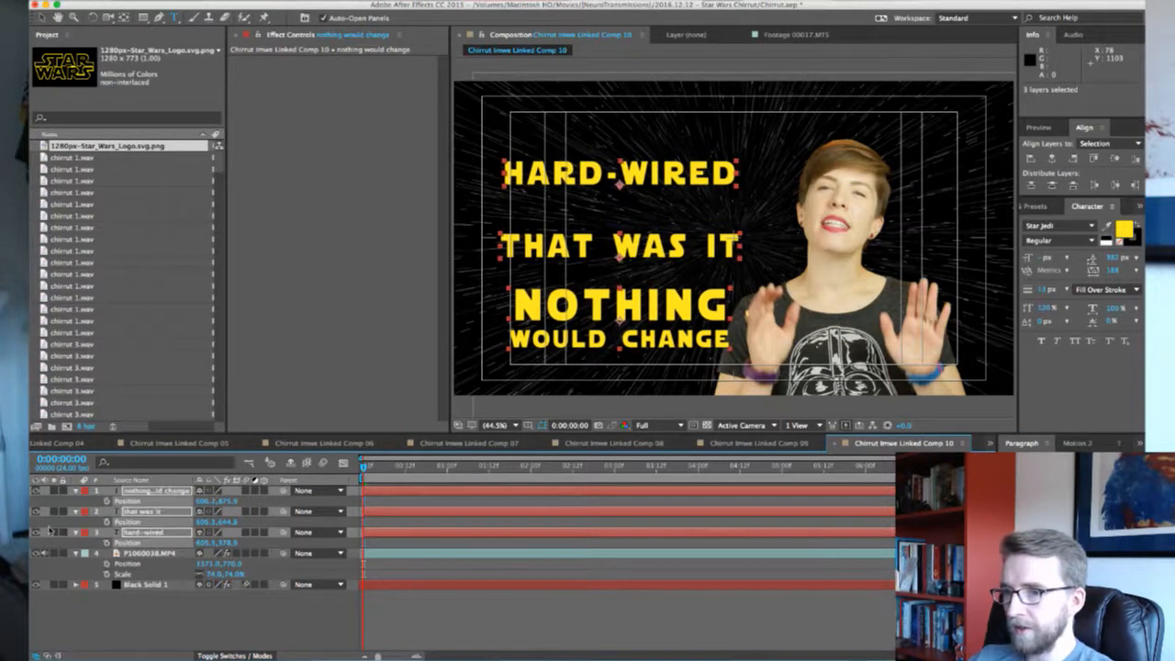
Stack the P1060038.MP4 layer above the three text layers and scrub through the first seconds to check the overlap
left_click_drag(135, 533, 135, 561)
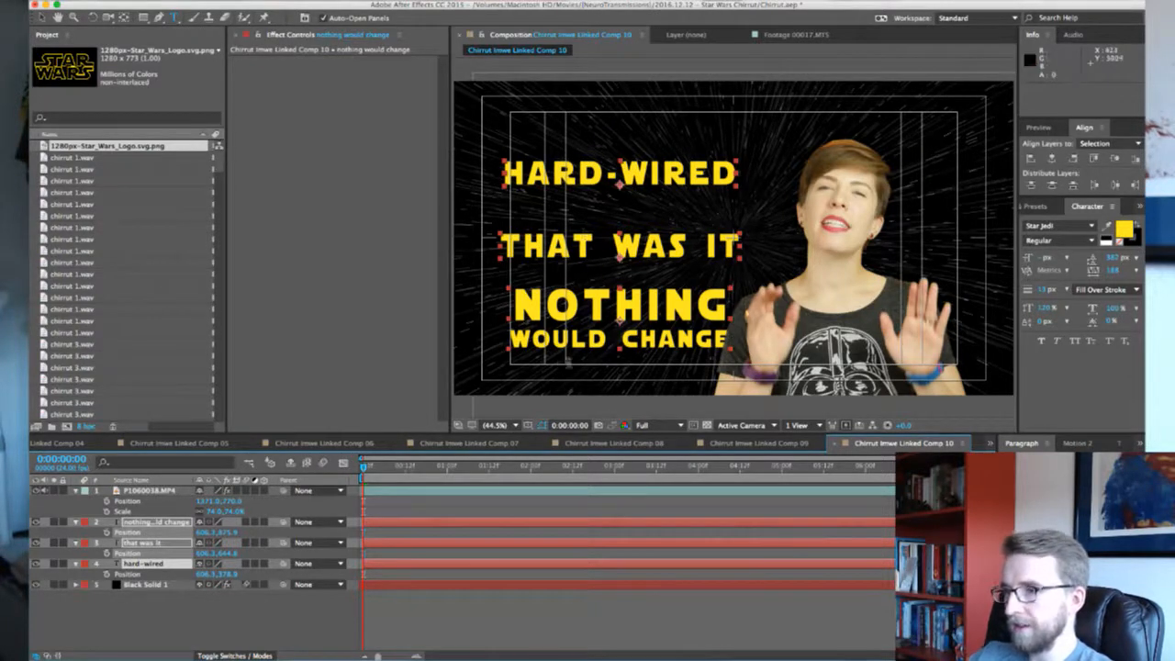
left_click(494, 467)
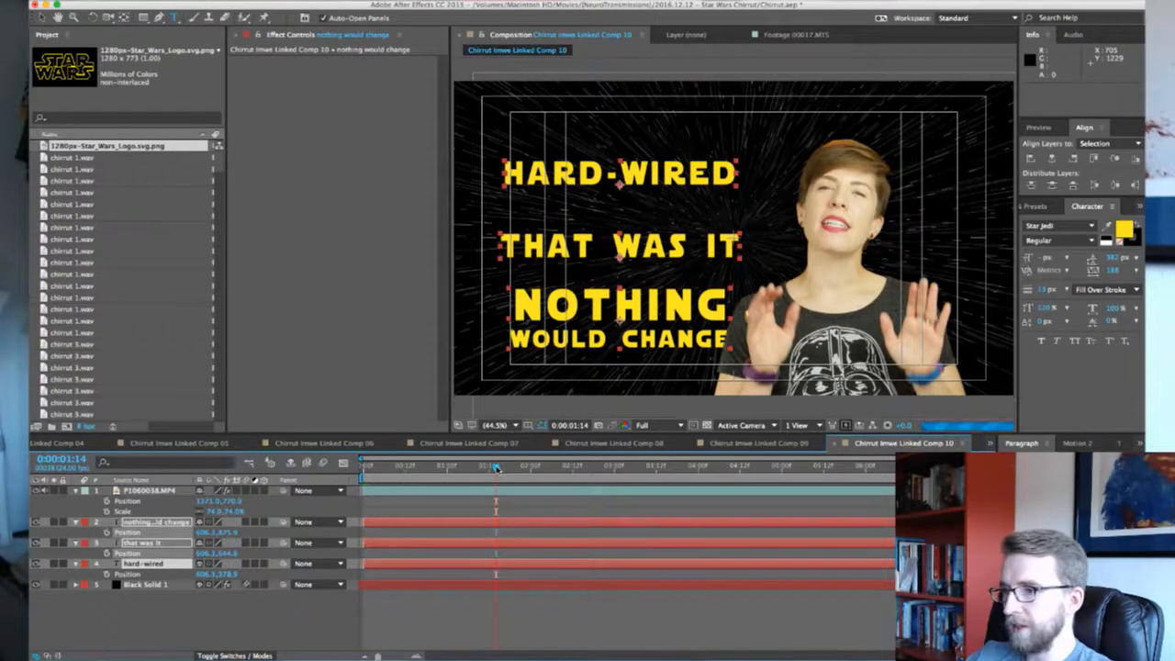
left_click(570, 466)
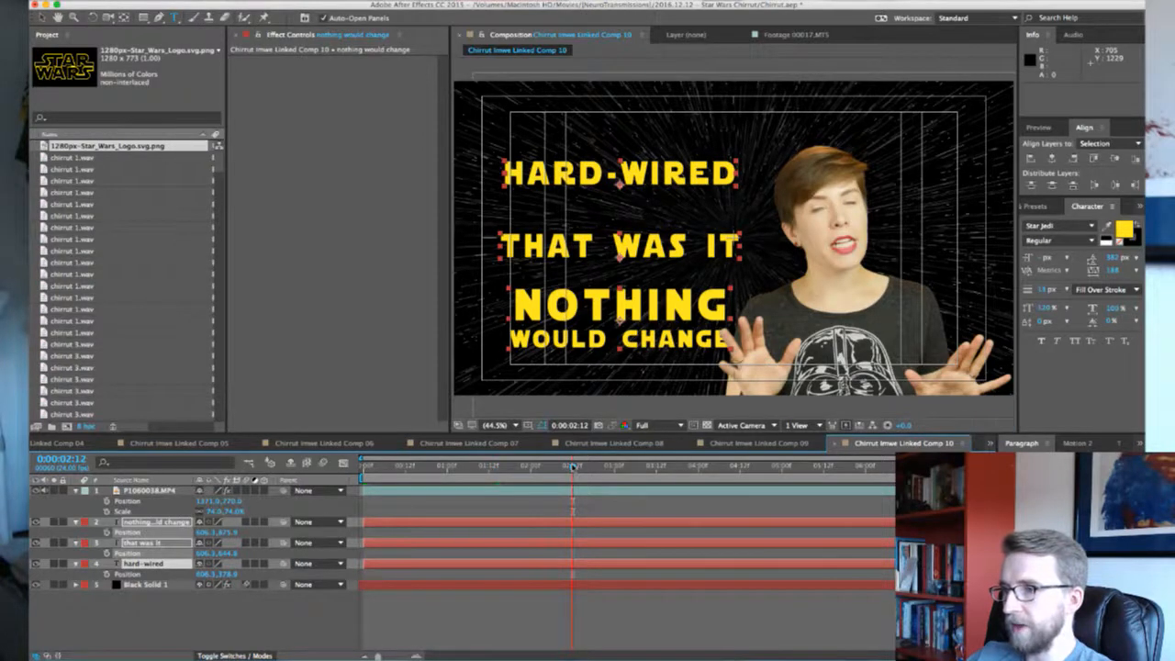
left_click_drag(573, 466, 546, 467)
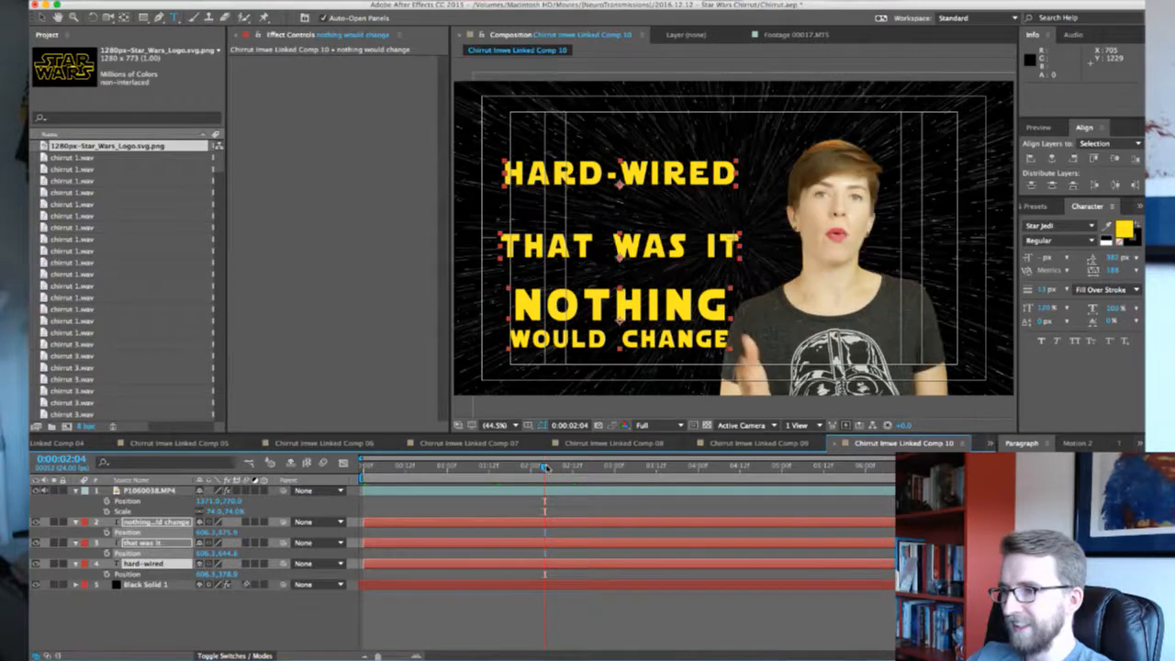
key("Home")
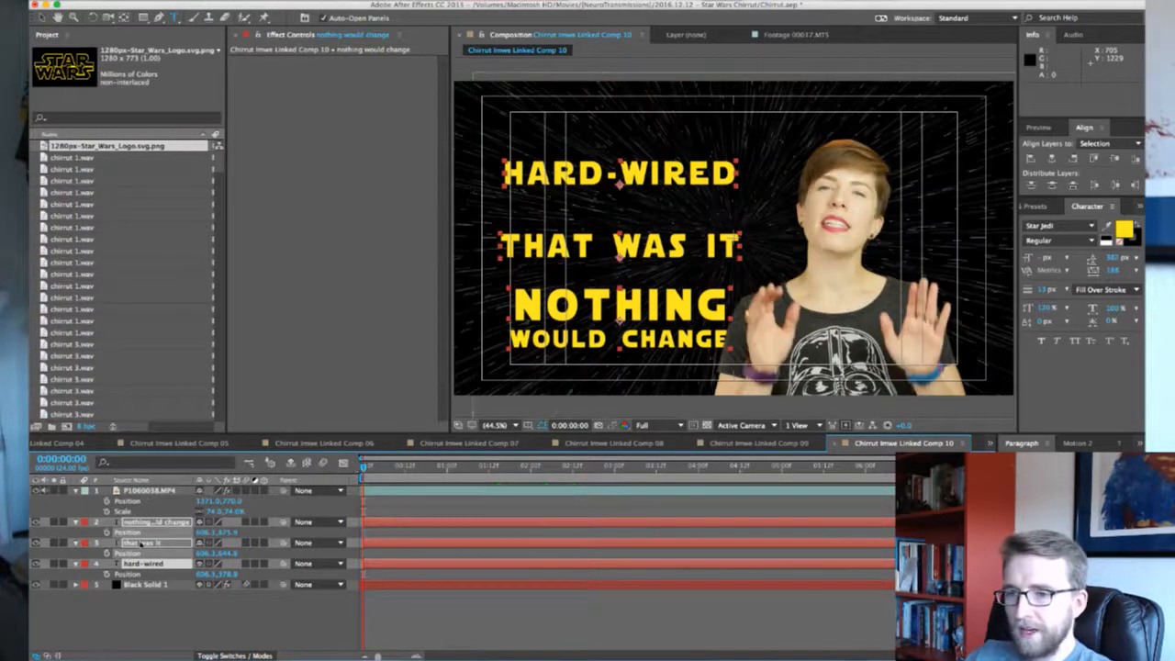
Start Position keyframing on all three text layers at 0:00:00:00
left_click(142, 543, "shift")
left_click(152, 524, "shift")
left_click(132, 533)
left_click(131, 553, "shift")
left_click(130, 572, "shift")
left_click(106, 532)
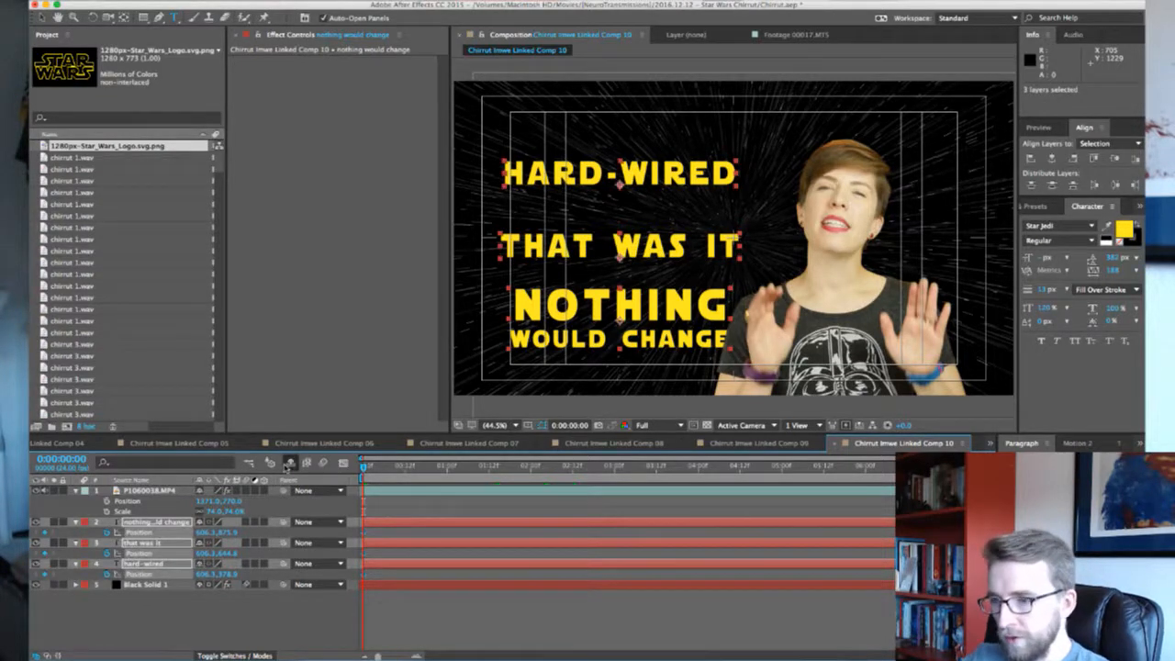
Keyframe the text layers' current Position at 0:00:00:20, and set their starting Position x to about -563 at 0:00:00:00
key("shift+Page_Down")
key("shift+Page_Down")
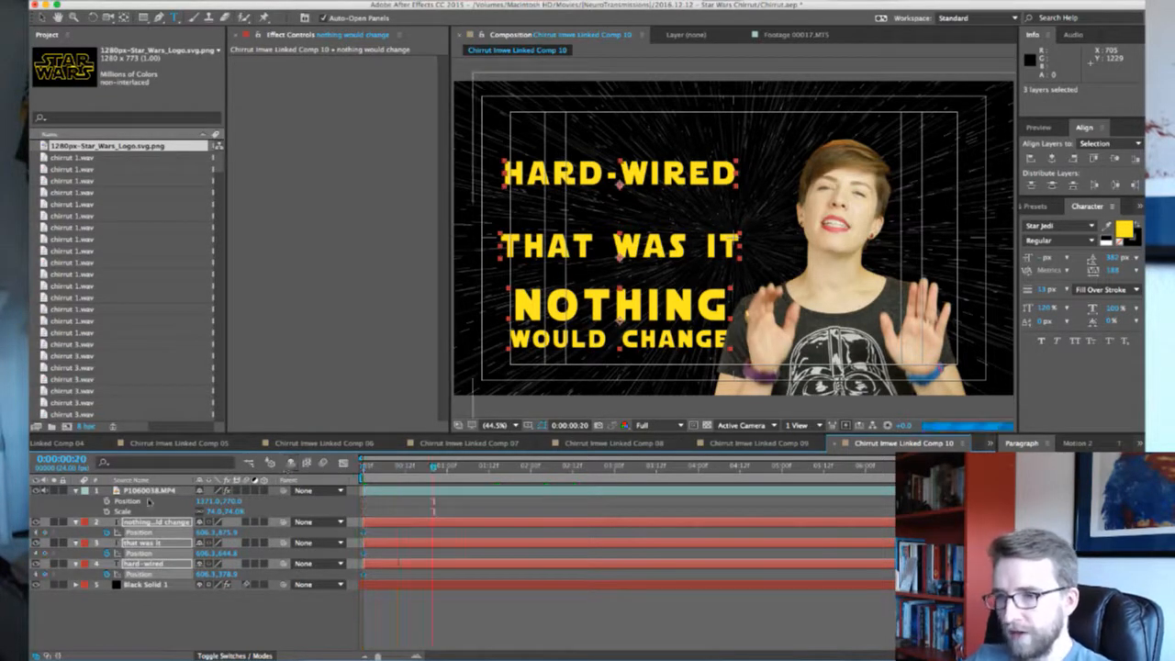
left_click(45, 533)
left_click(36, 533)
left_click(795, 534)
left_click_drag(202, 532, 171, 532)
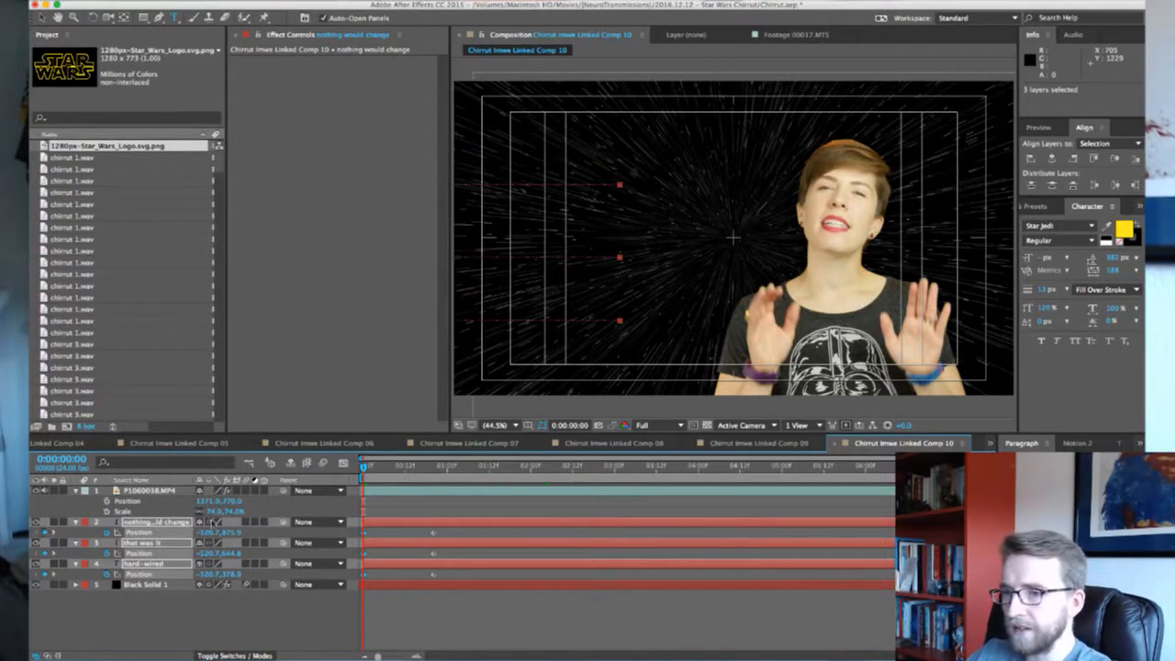
left_click(501, 534)
Apply Ease and Wizz's Elastic easing to all Position keyframes of the three text layers and preview the animation
left_click(426, 659)
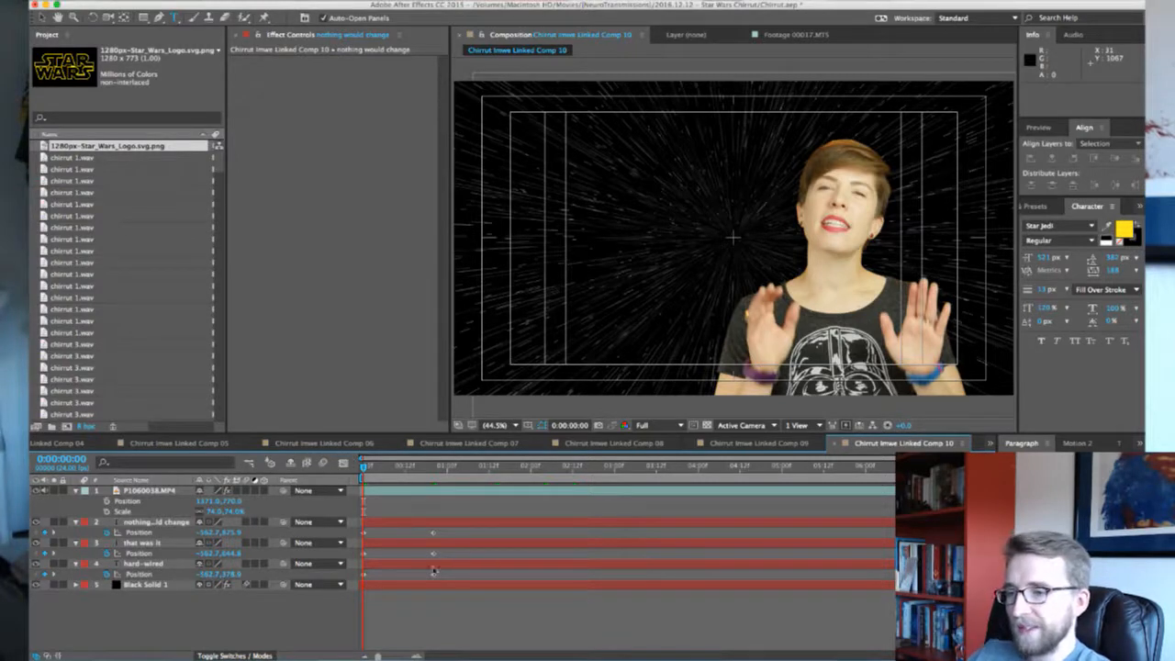
left_click_drag(441, 575, 362, 520)
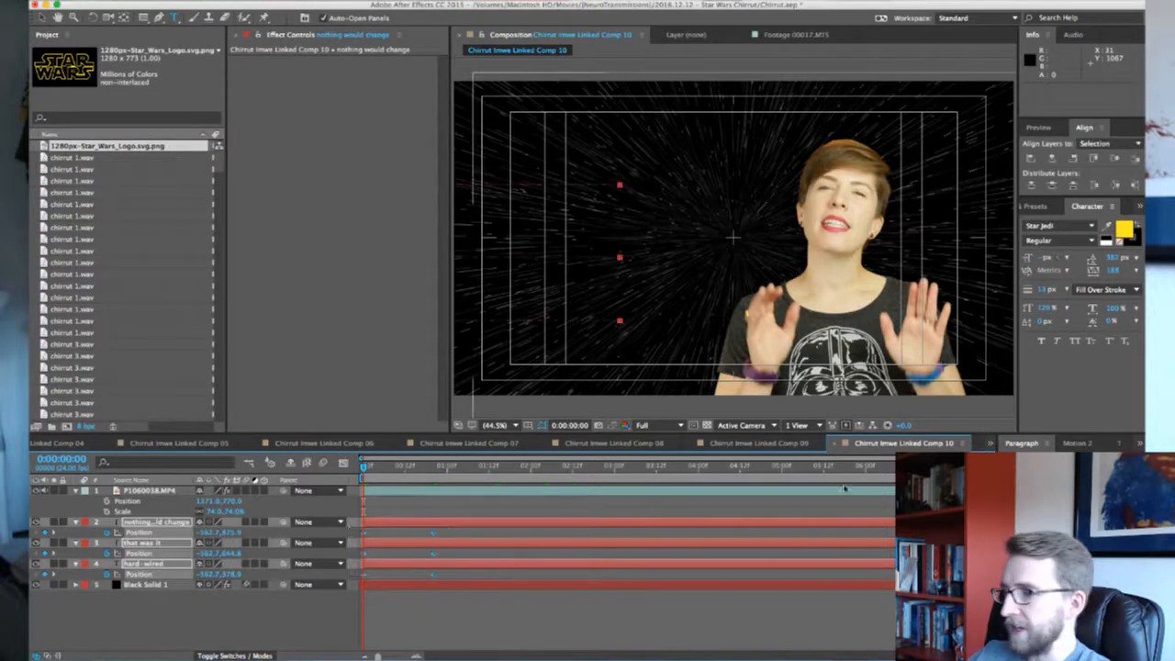
left_click(1082, 444)
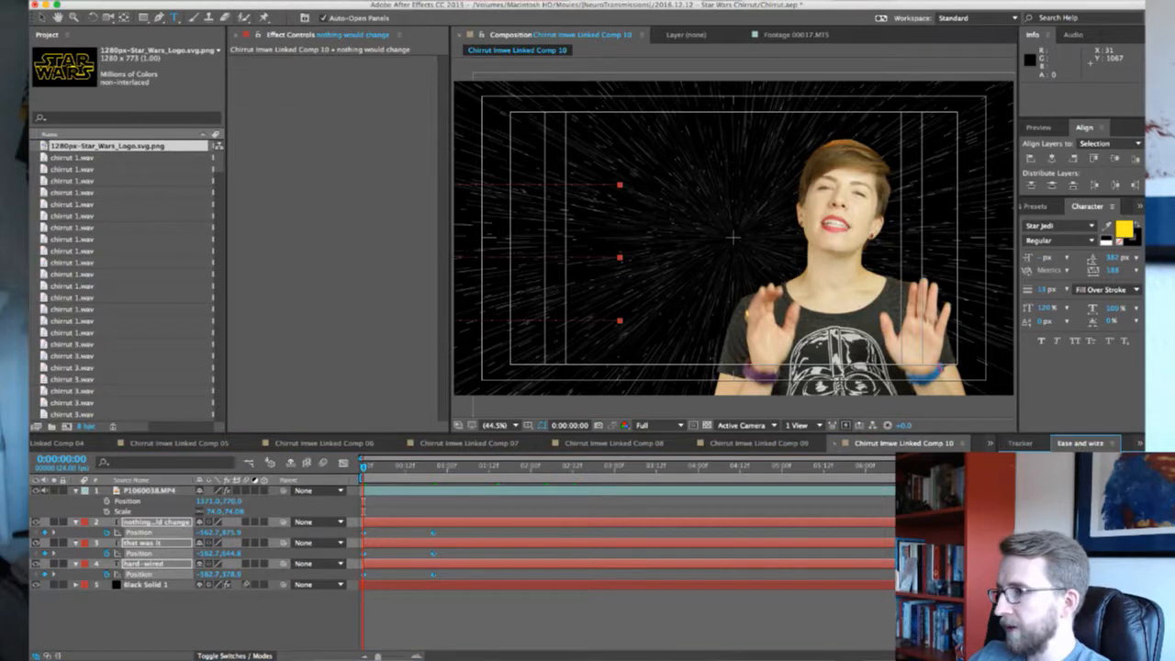
left_click(1065, 560)
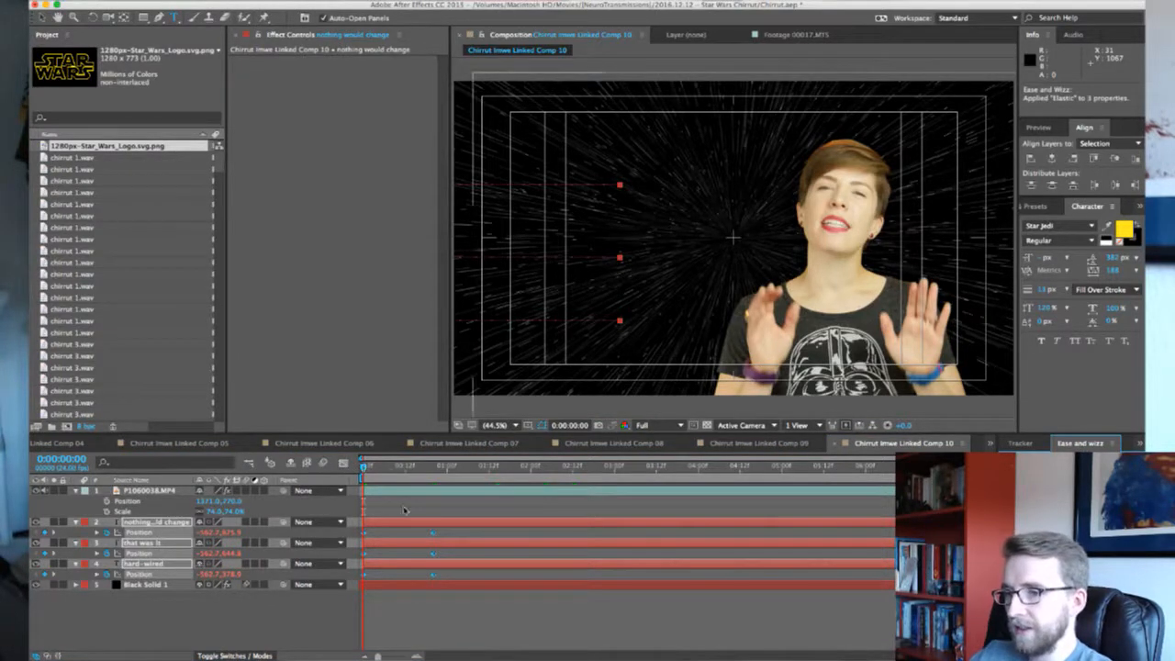
left_click(363, 468)
key("space")
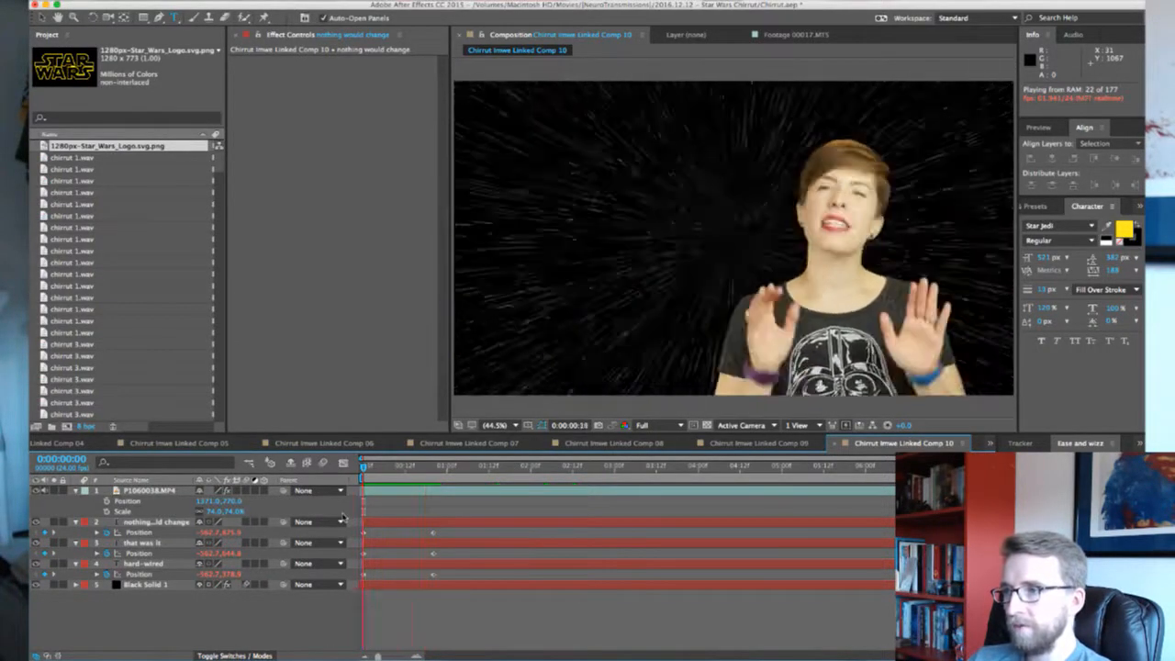
key("space")
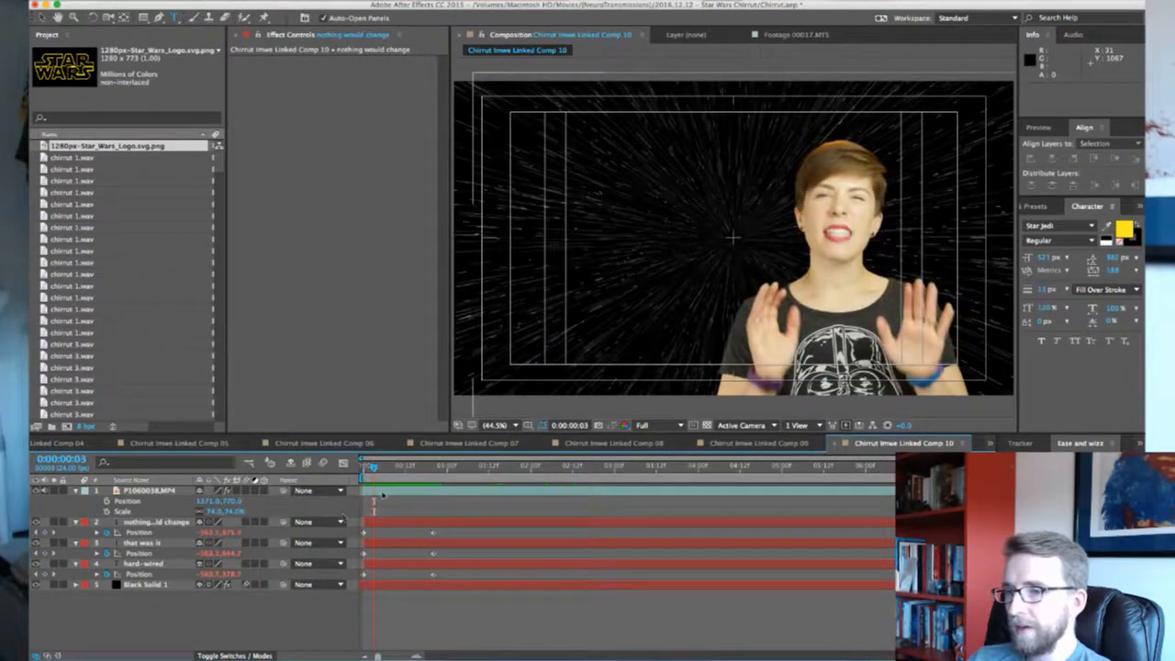
At 0:00:00:20, shift the text layers' Position to x about 628, with y about 833, 602 and 336 from bottom line to top line
left_click_drag(374, 468, 363, 469)
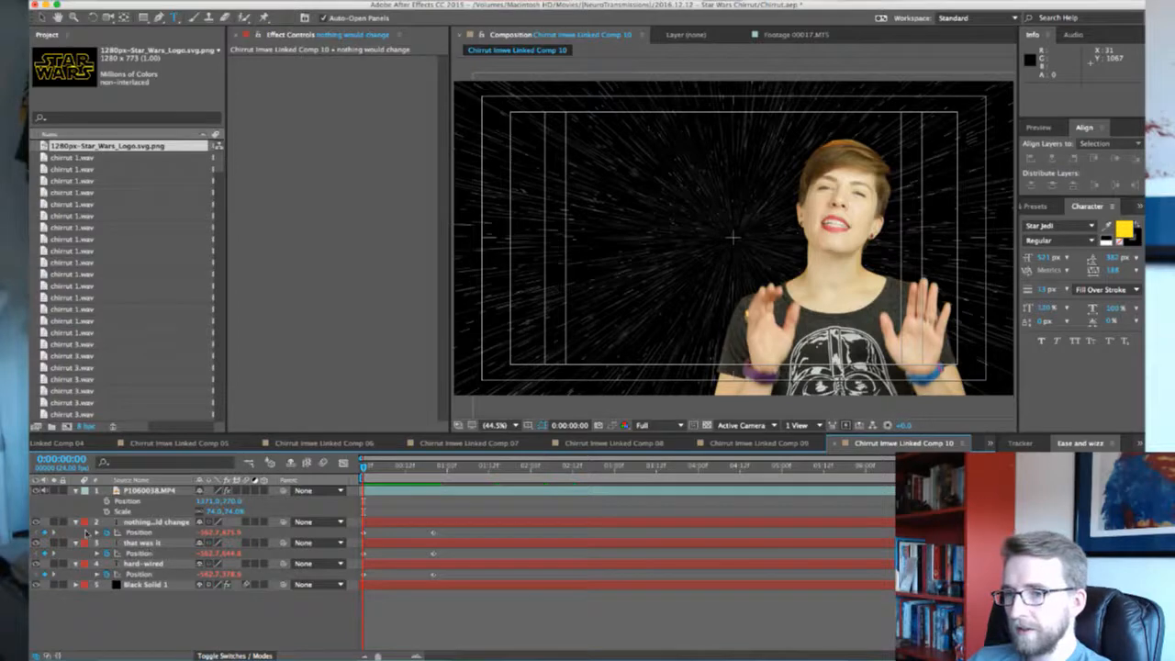
left_click(55, 532)
left_click_drag(471, 575, 341, 527)
mouse_move(227, 530)
left_mouse_down()
mouse_move(203, 529)
mouse_move(216, 528)
left_mouse_up()
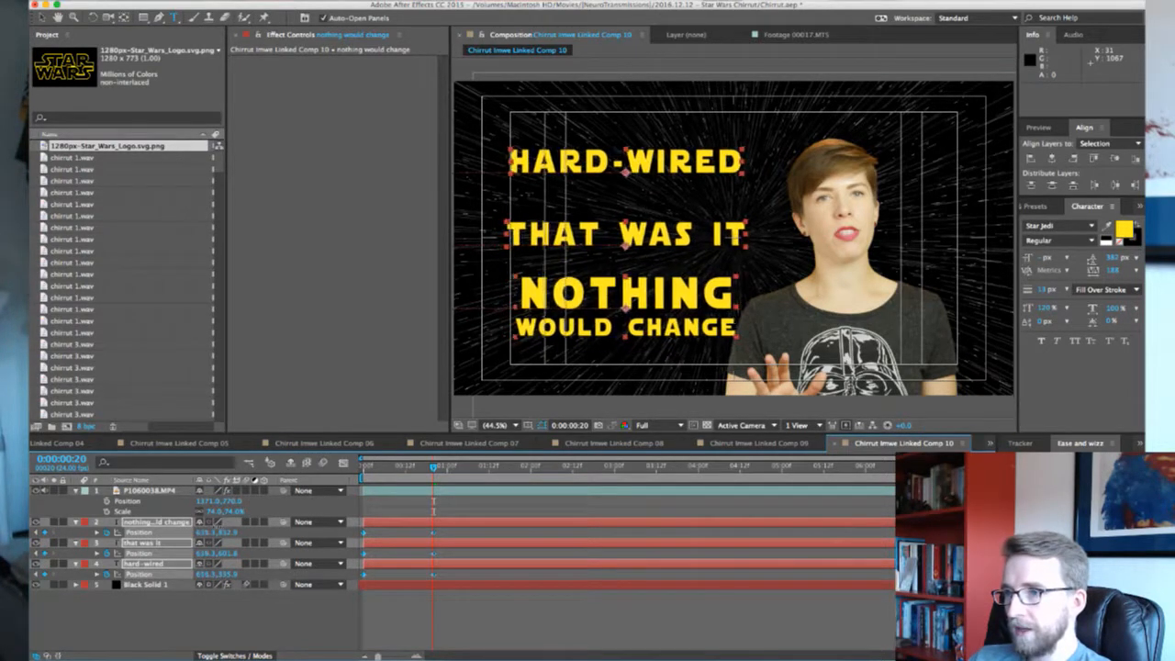
Set the P1060038.MP4 layer's Position x to 1341 and preview the footage against the text from about 0:00:01:03
left_click(824, 292)
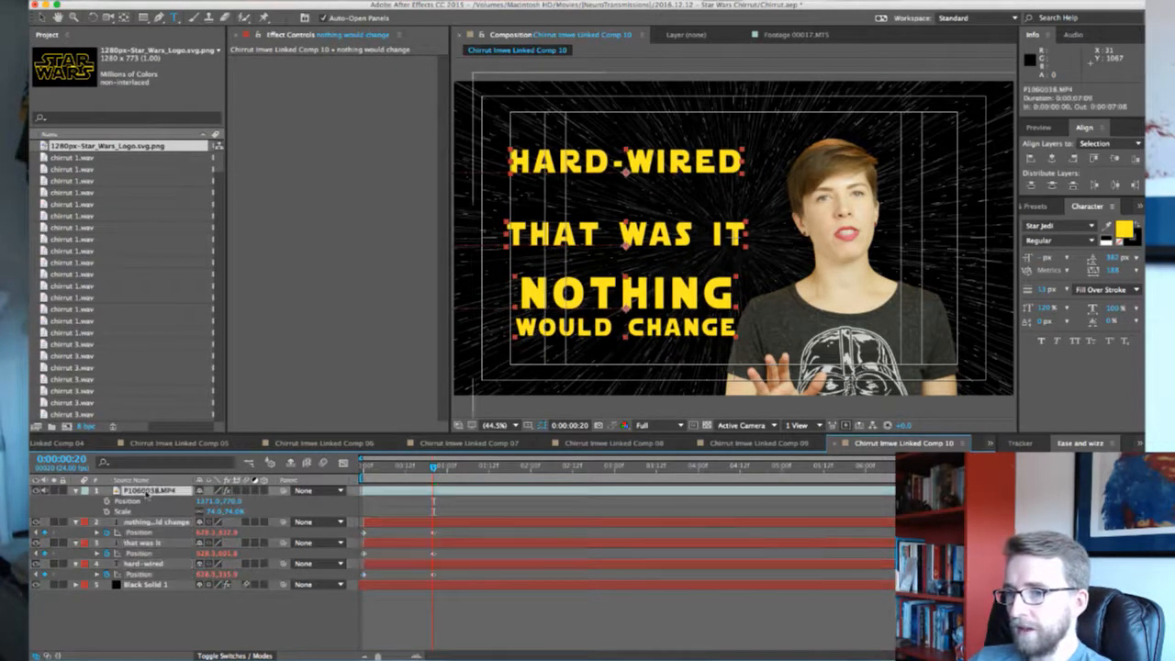
left_click_drag(824, 292, 817, 292)
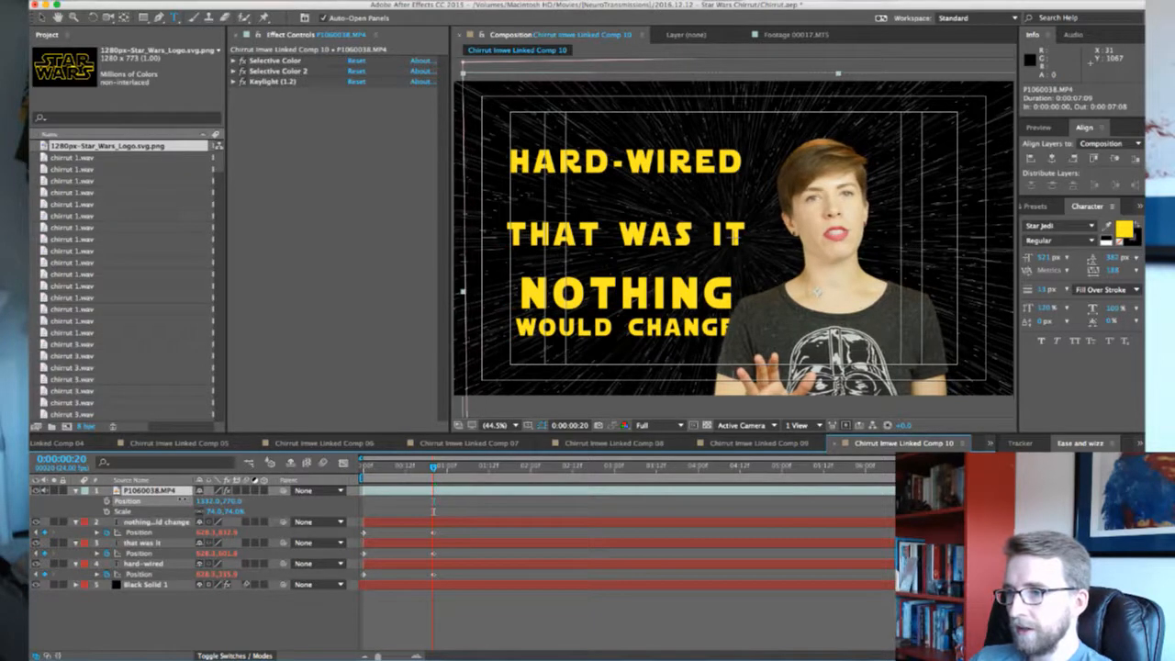
left_click_drag(183, 500, 188, 501)
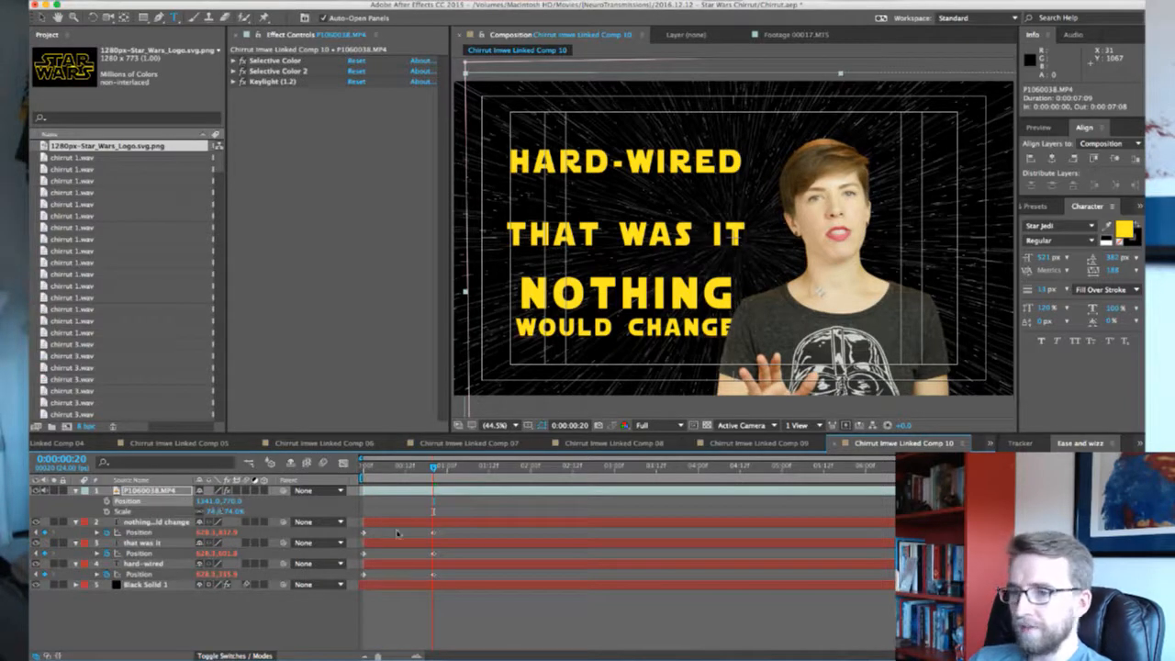
left_click_drag(372, 468, 457, 468)
key("space")
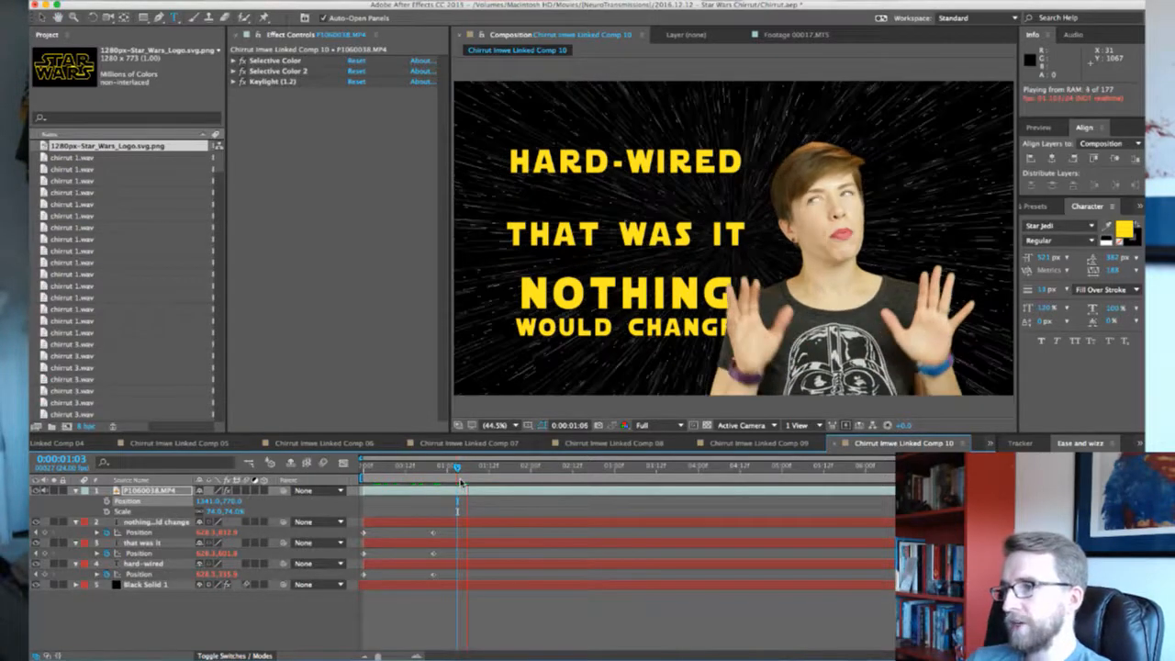
key("space")
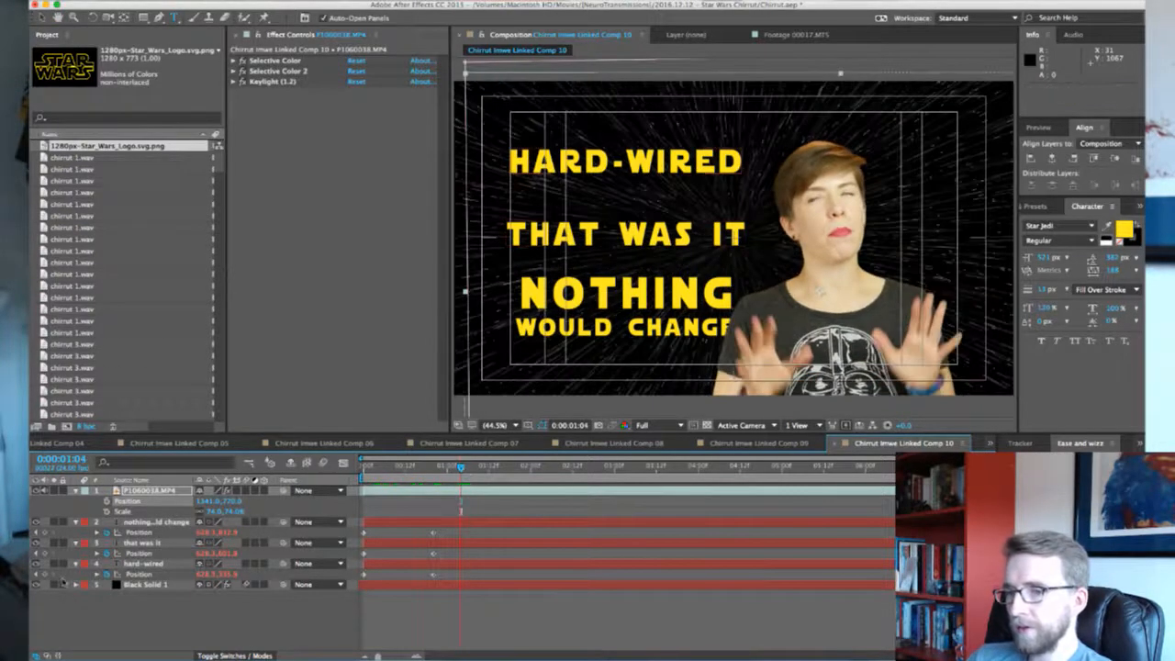
Hide Black Solid 1 and switch off the three P1060038.MP4 effects to review the raw footage up to 0:00:04:04
left_click(36, 584)
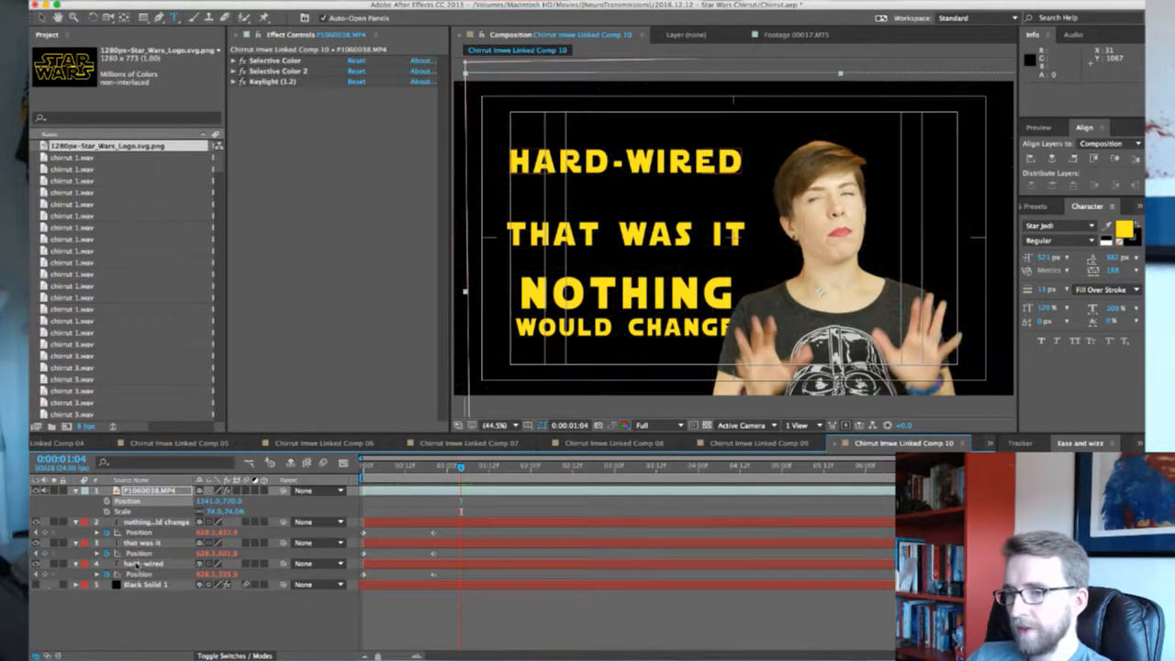
left_click(149, 491)
left_click_drag(241, 60, 243, 83)
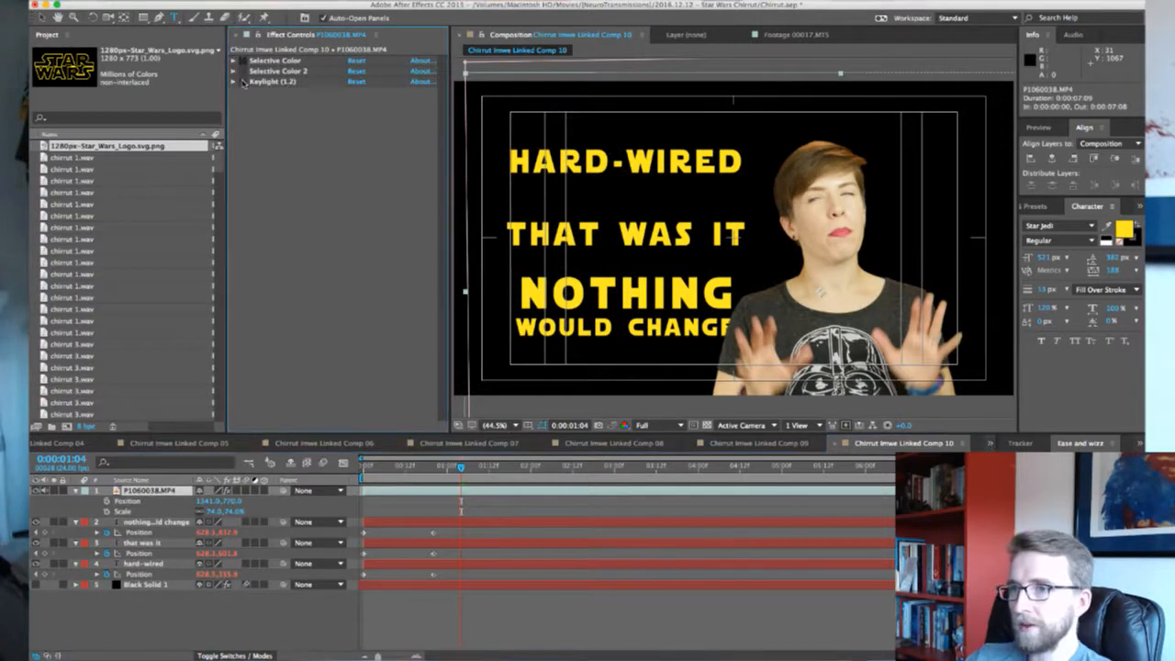
key("space")
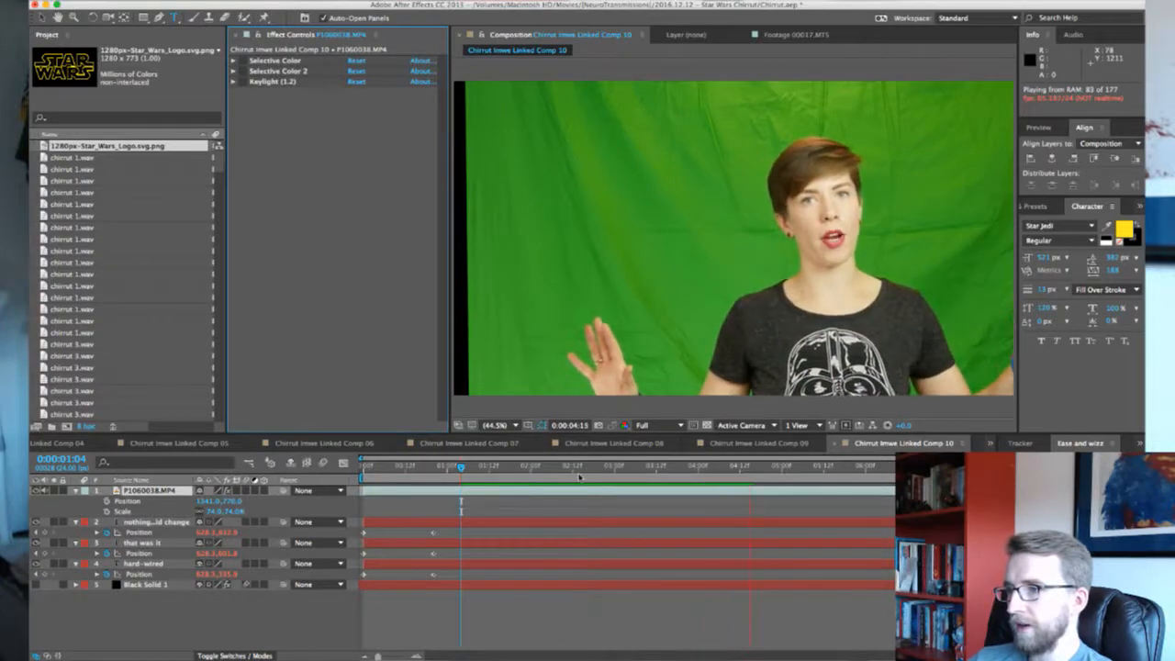
left_click(661, 468)
left_click_drag(670, 470, 714, 469)
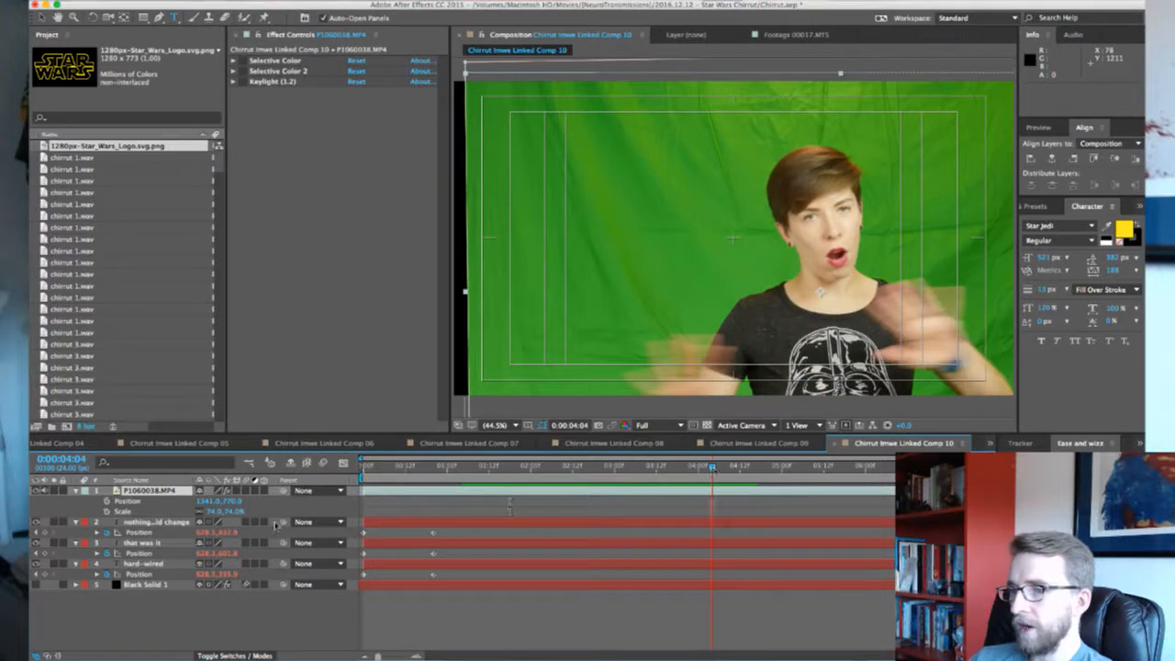
Re-enable the three P1060038.MP4 effects and try starting the "nothing would change" layer at 0:00:03:16
left_click_drag(243, 60, 245, 83)
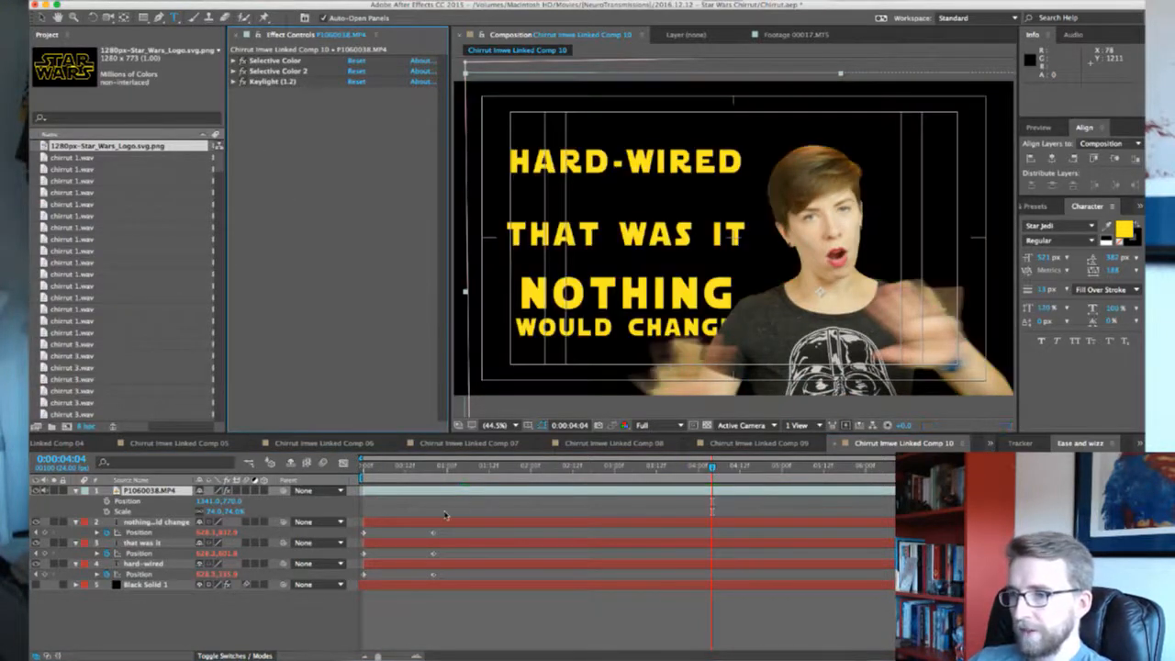
left_click(453, 523)
left_click_drag(453, 524, 737, 530)
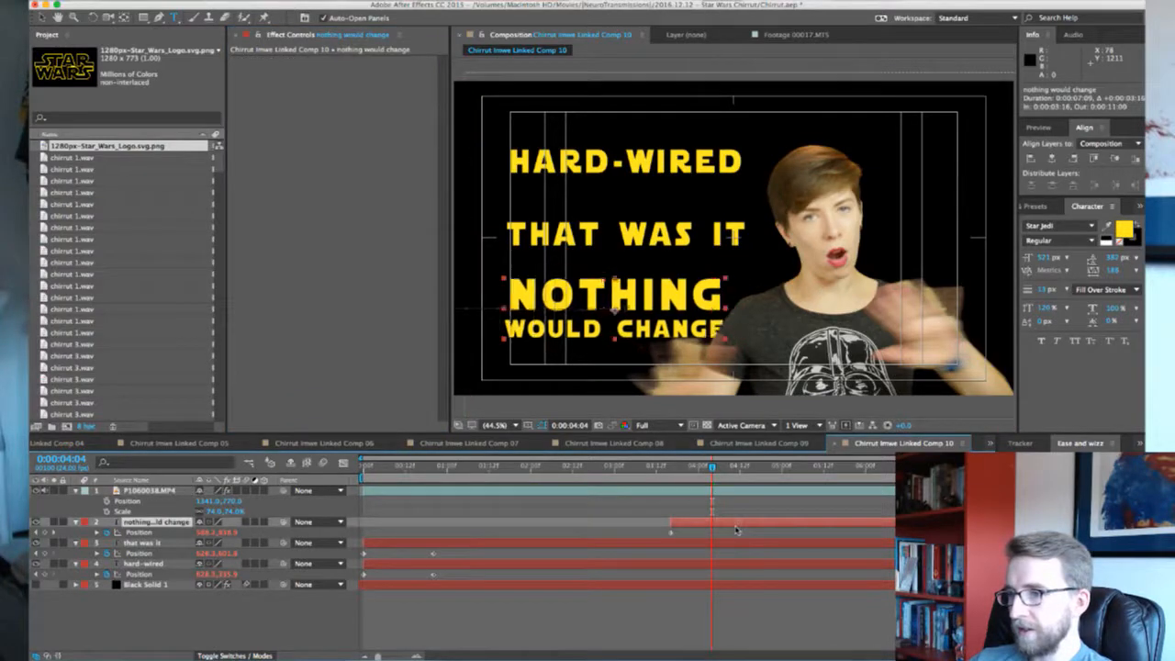
key("super+z")
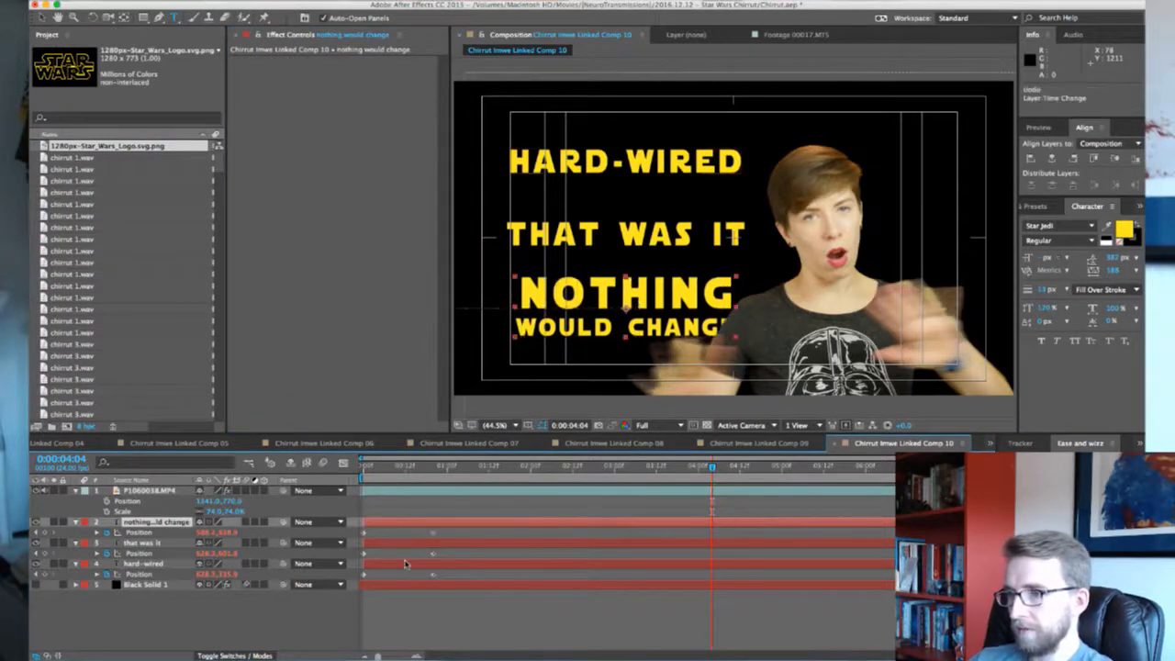
Shift the "hard-wired" layer in time to start at 0:00:03:17, checking it against the footage around 0:00:04:07
left_click_drag(422, 564, 739, 577)
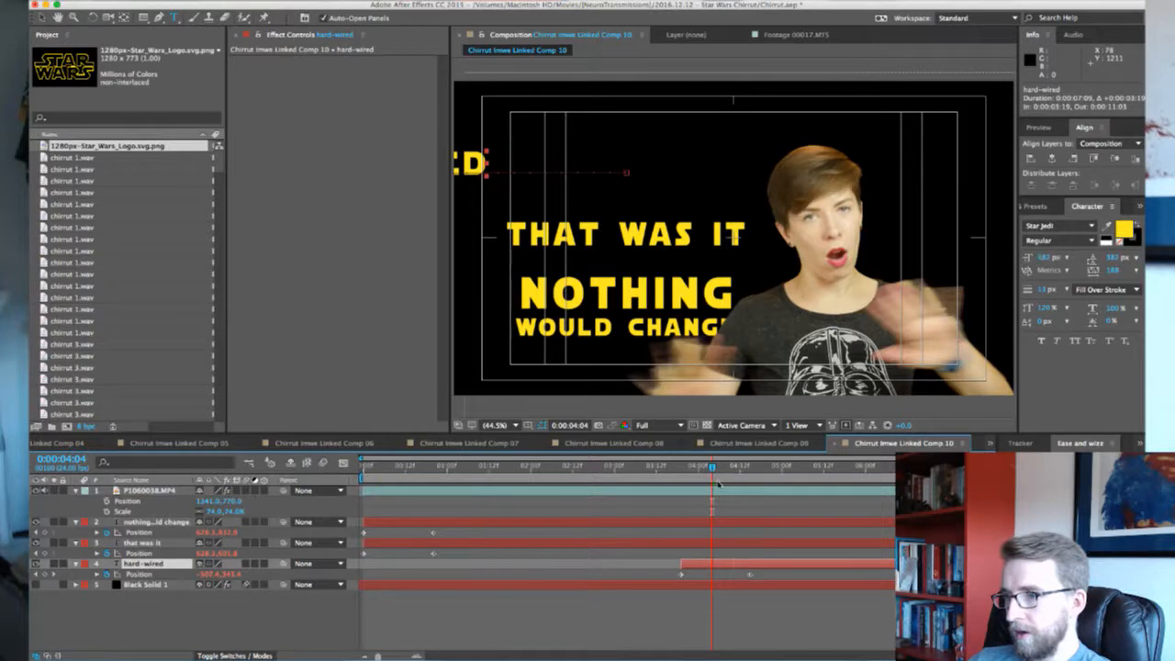
left_click_drag(712, 468, 727, 469)
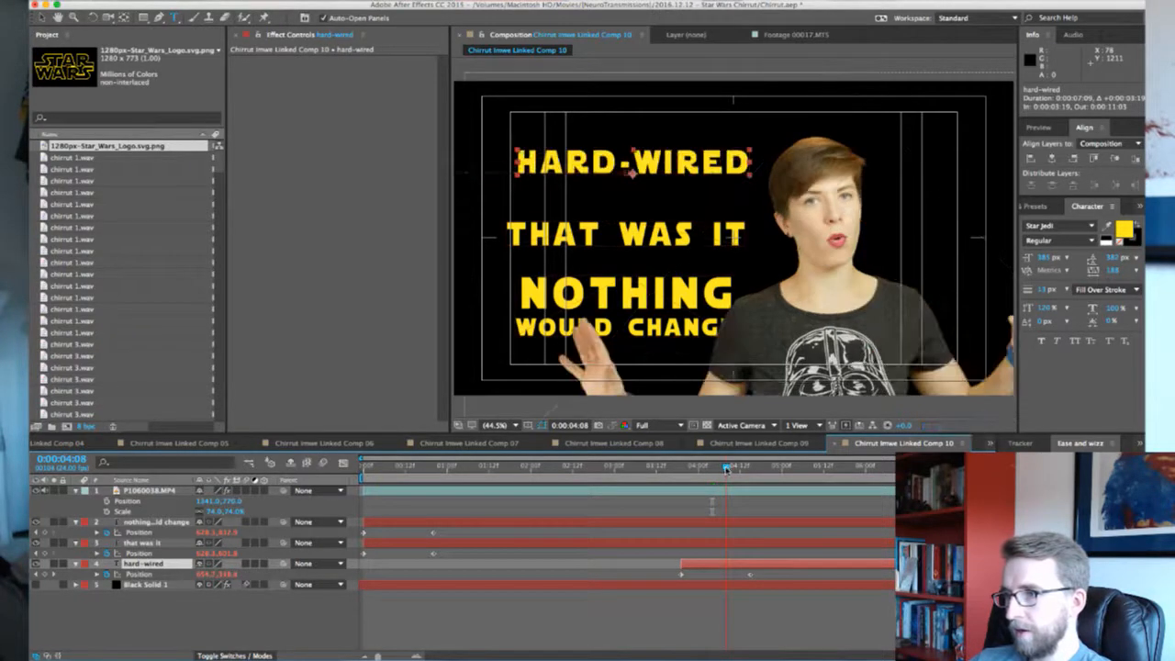
left_click_drag(726, 469, 722, 470)
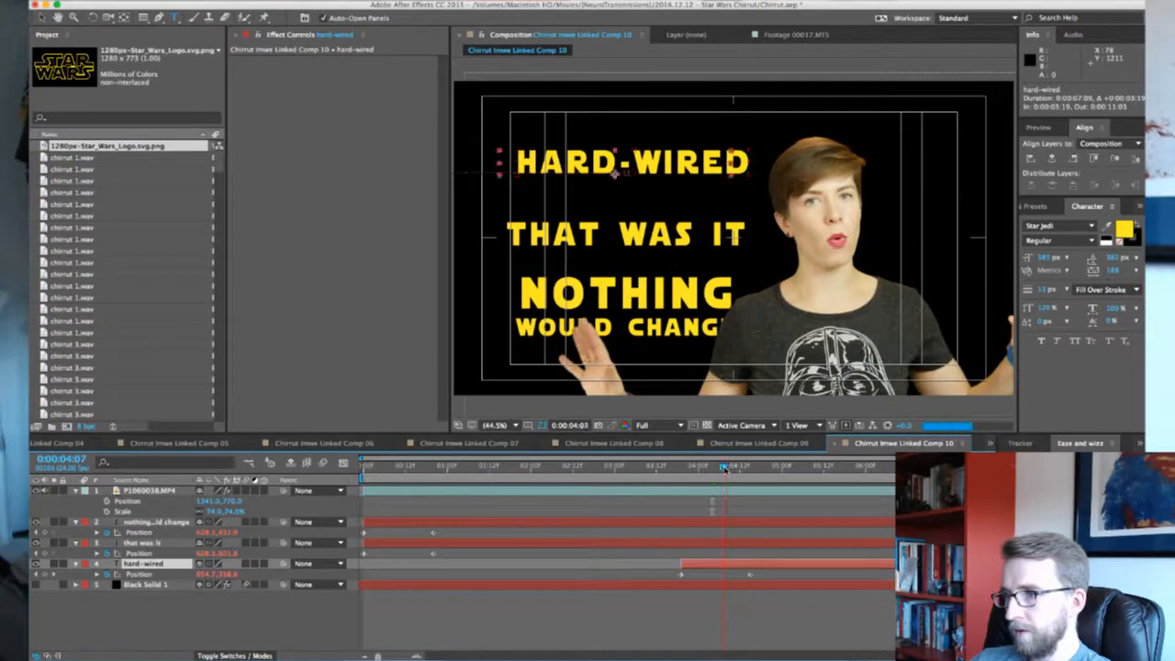
left_click_drag(753, 569, 747, 570)
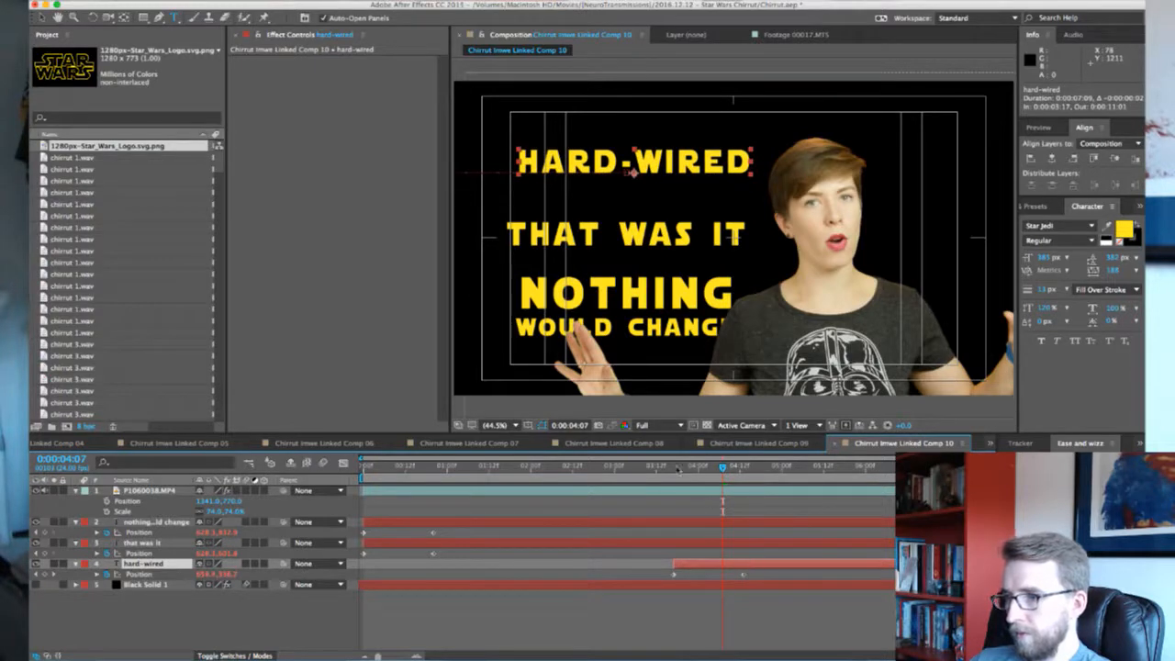
Enable motion blur for the composition and for the three text layers
left_click(323, 462)
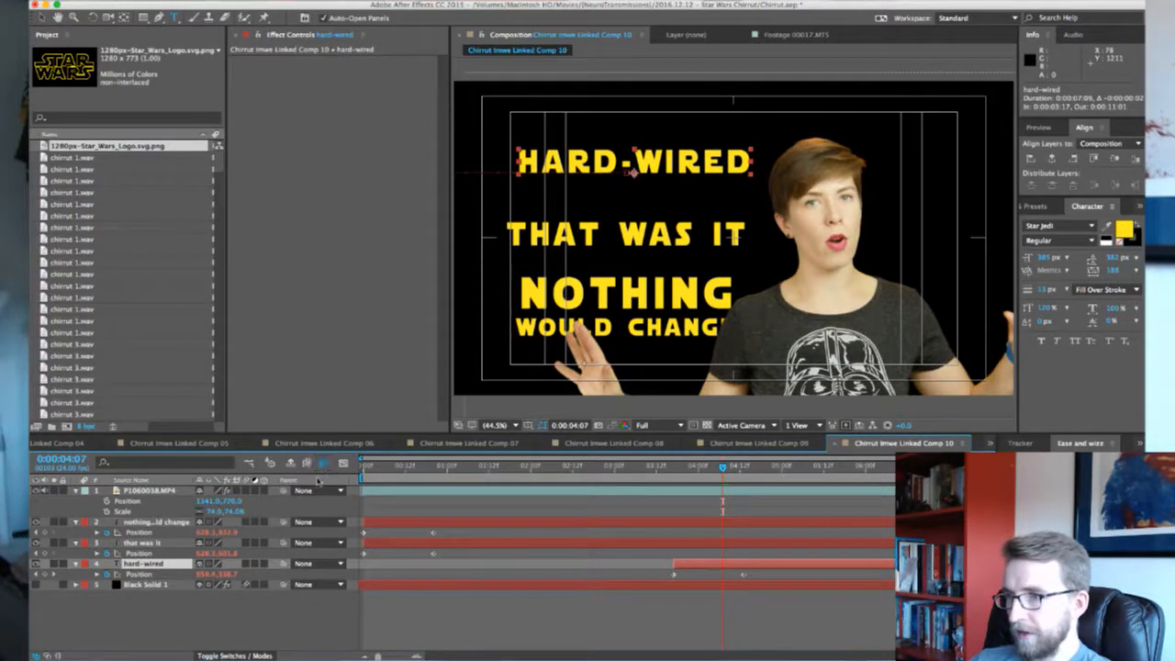
left_click(246, 564)
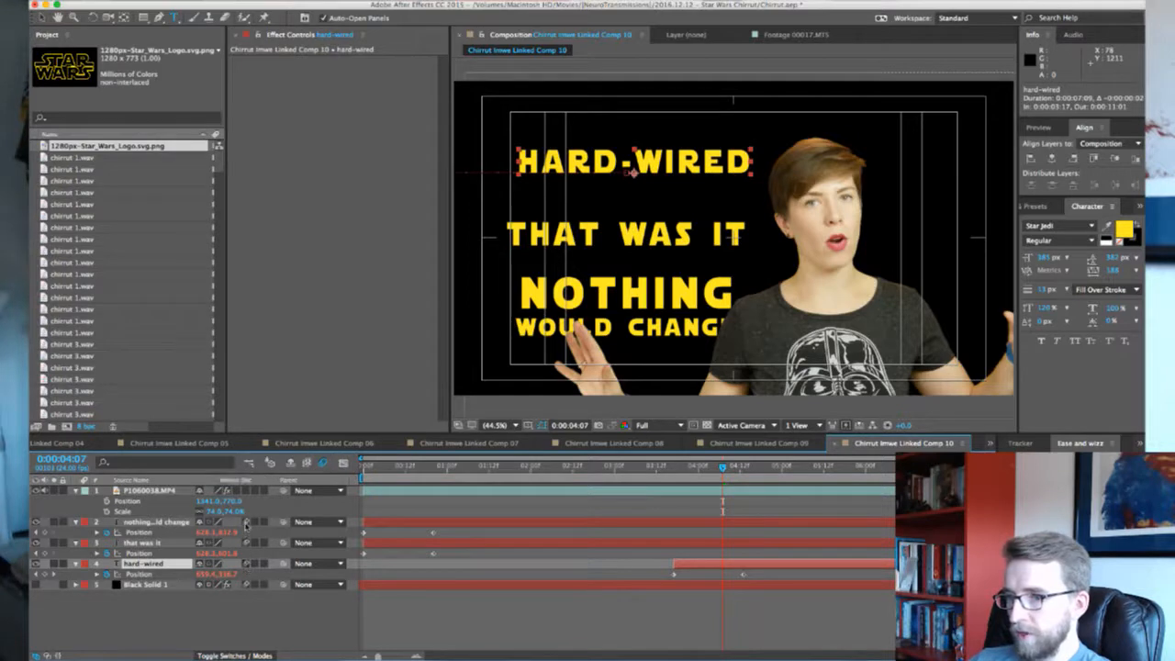
left_click_drag(246, 526, 246, 522)
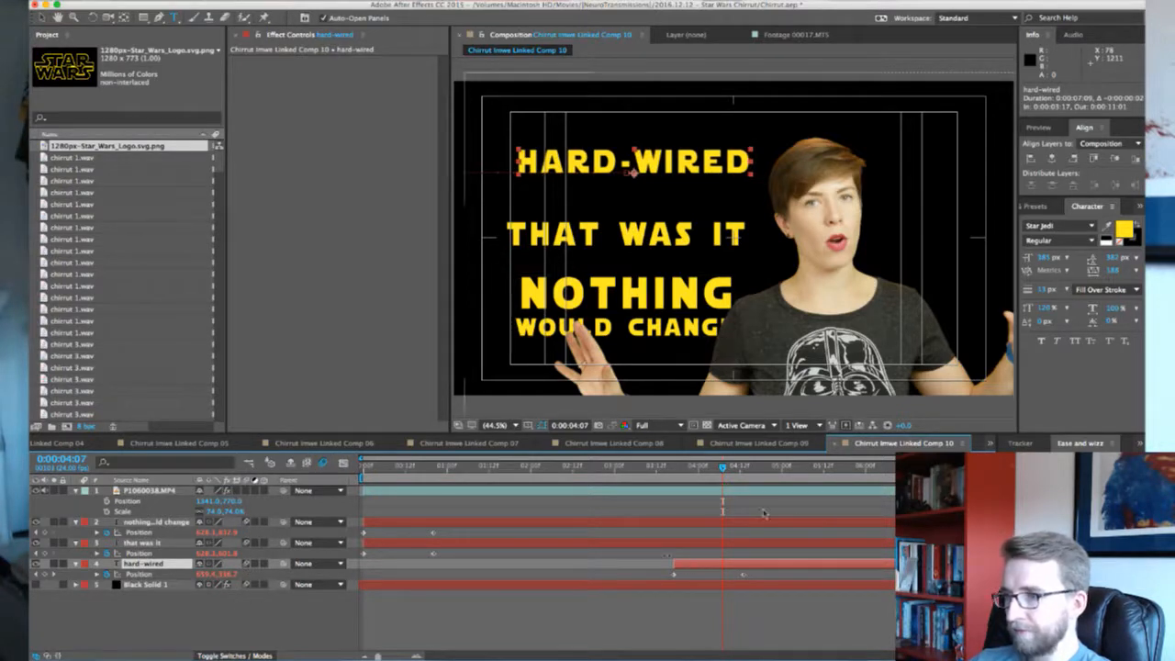
Switch off the three P1060038.MP4 effects, check the footage up to 0:00:05:08 and start the "that was it" layer at 0:00:04:18
left_click_drag(723, 468, 743, 468)
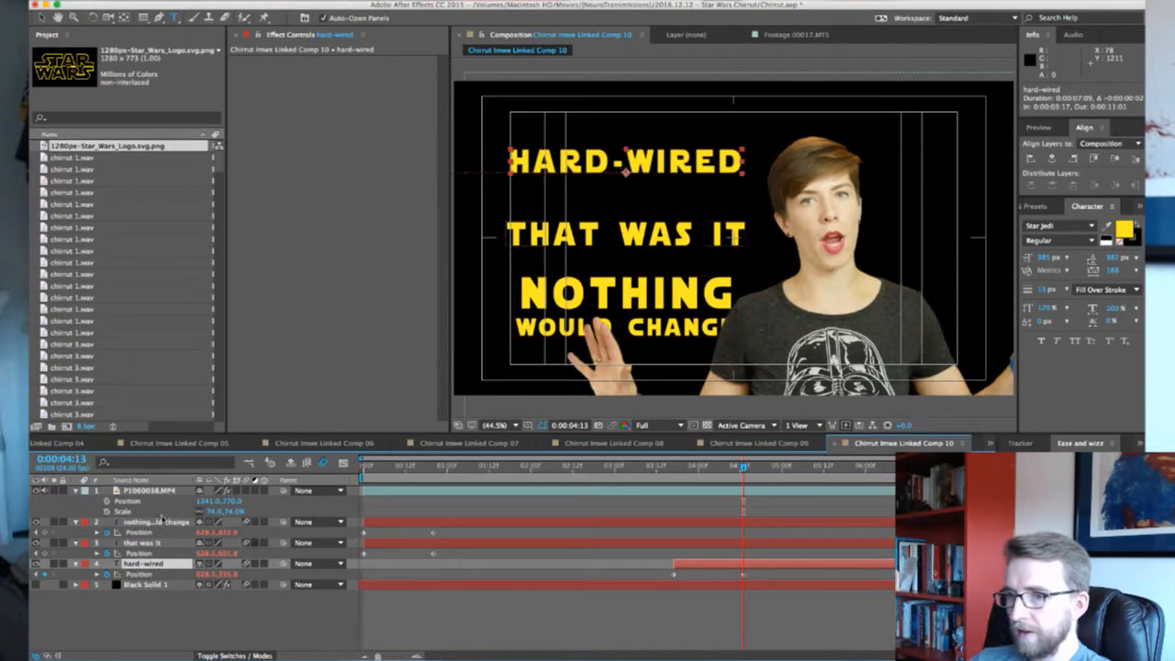
left_click(145, 492)
left_click_drag(242, 61, 243, 81)
left_click_drag(746, 468, 811, 477)
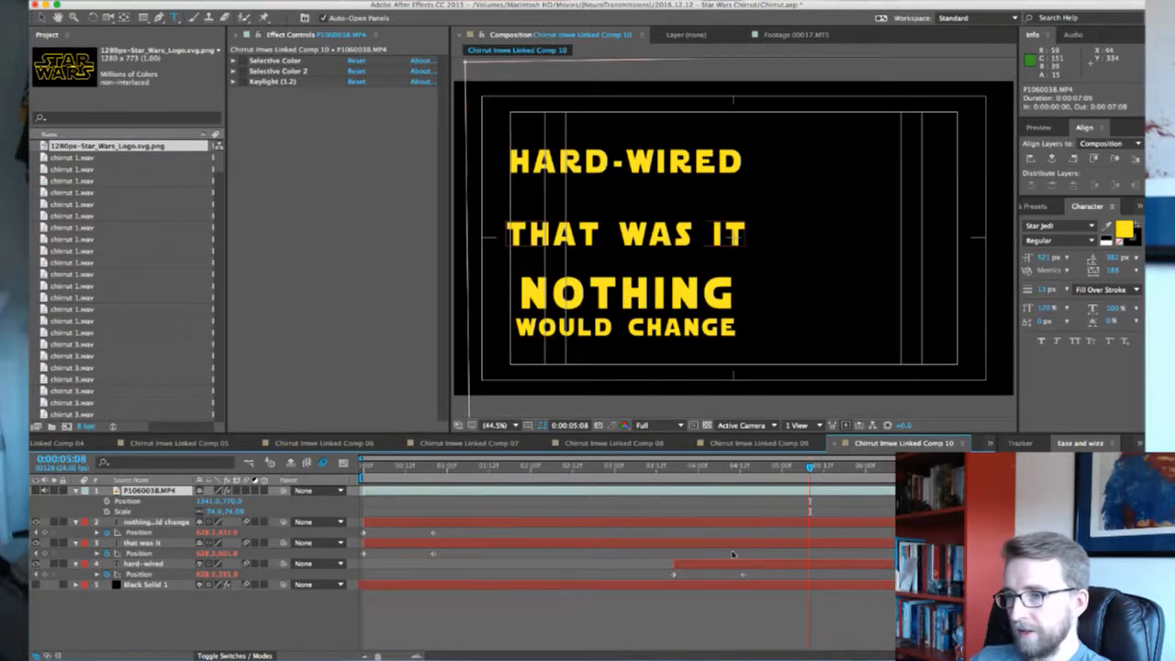
left_click_drag(555, 543, 888, 543)
left_click_drag(795, 551, 826, 549)
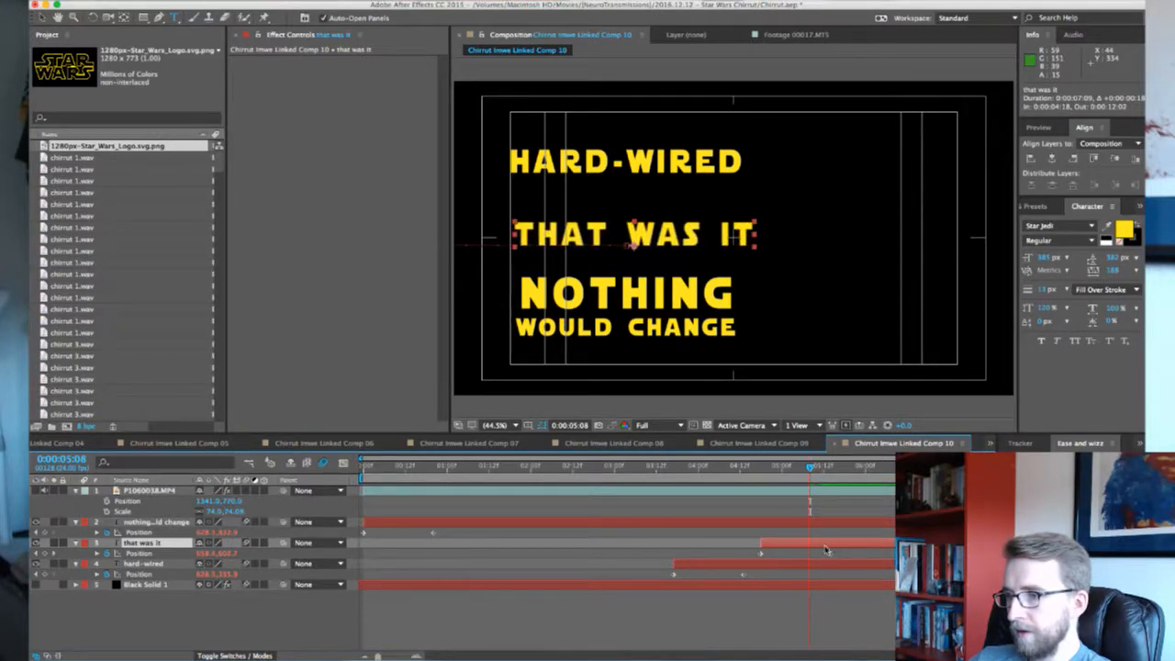
Check the raw footage up to 0:00:06:07, start "nothing would change" at 0:00:05:19 and nudge "that was it" one frame later
left_click(36, 490)
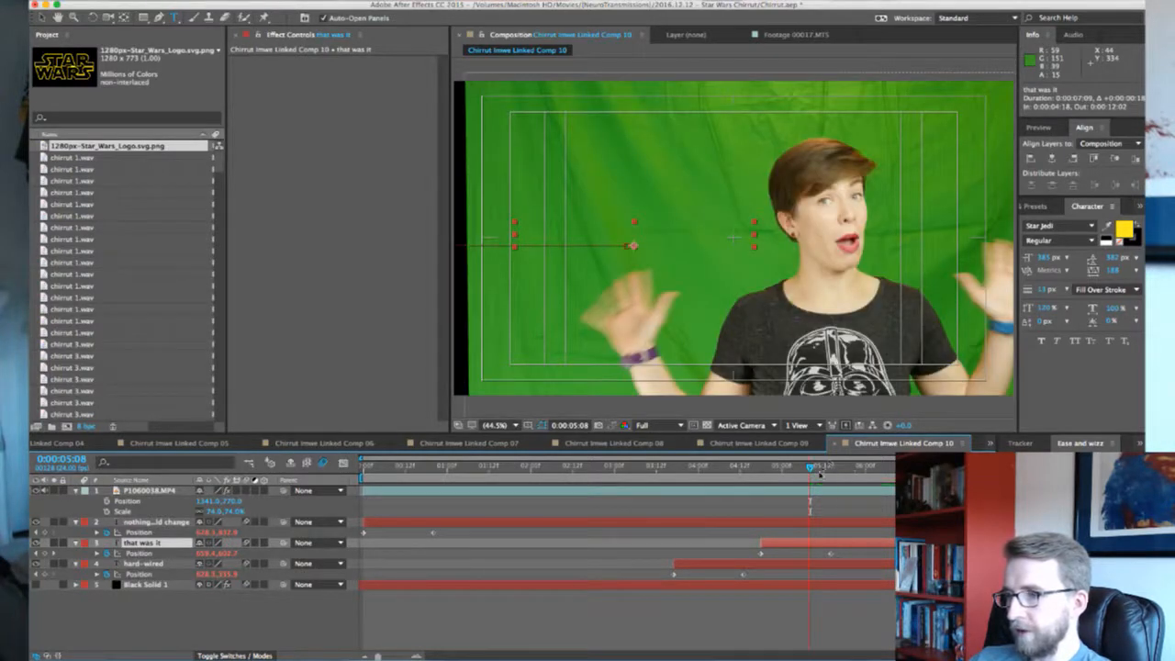
left_click_drag(811, 469, 889, 467)
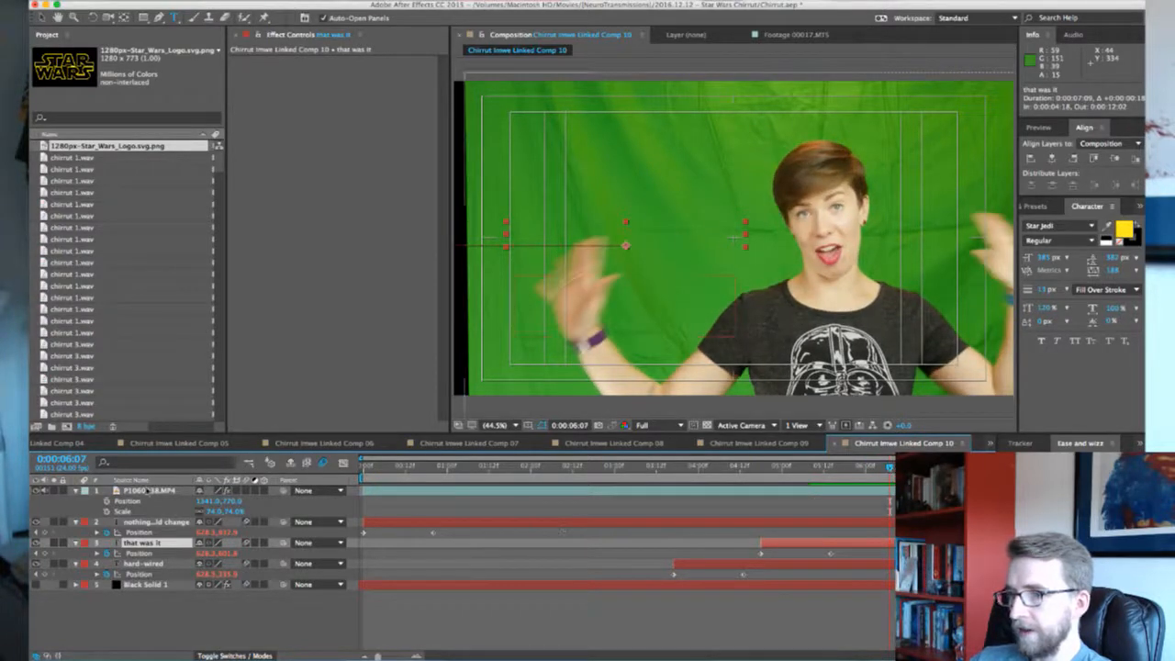
left_click(37, 491)
left_click_drag(499, 526, 979, 526)
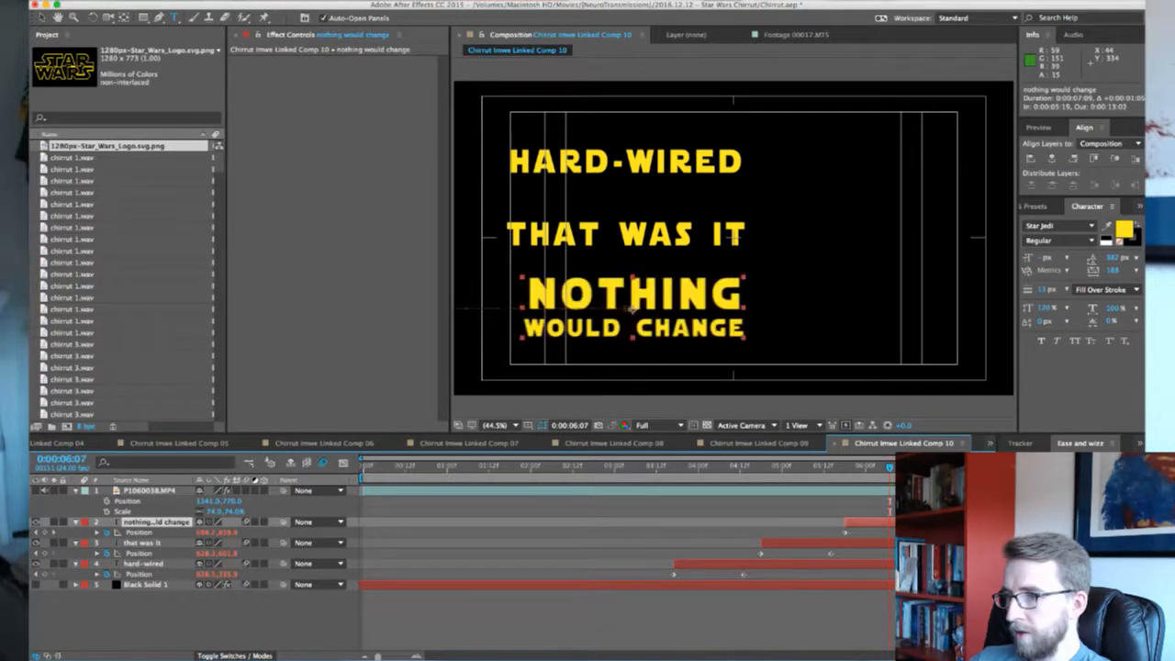
left_click_drag(794, 548, 798, 548)
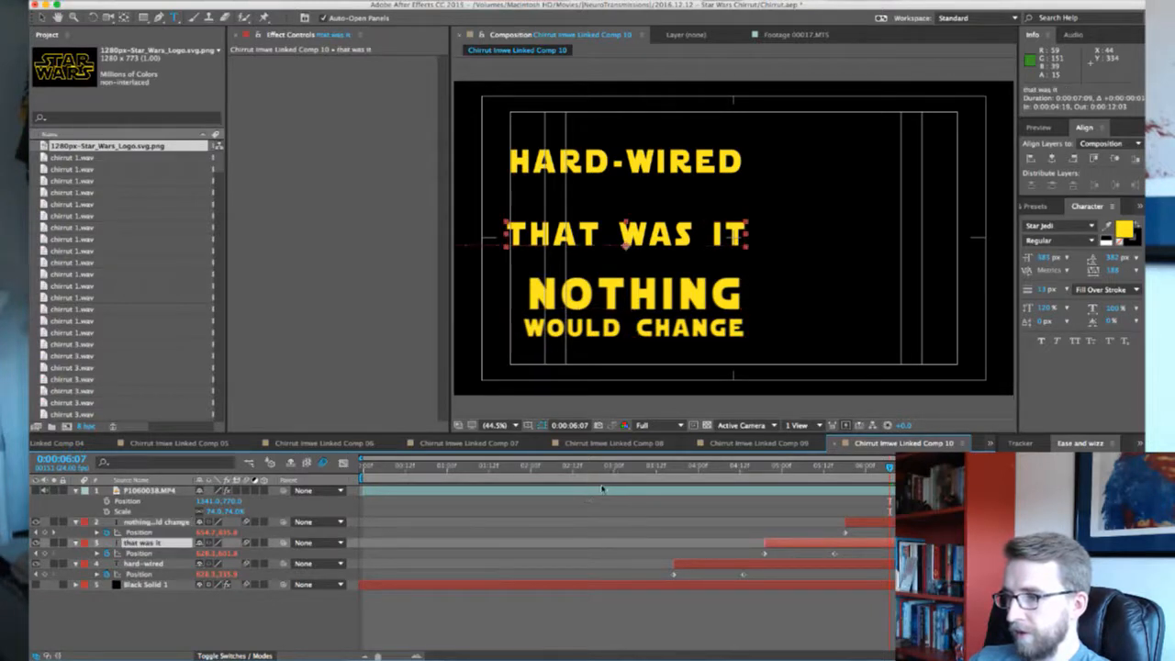
Preview the retimed text lines from 0:00:03:17
left_click(674, 467)
key("space")
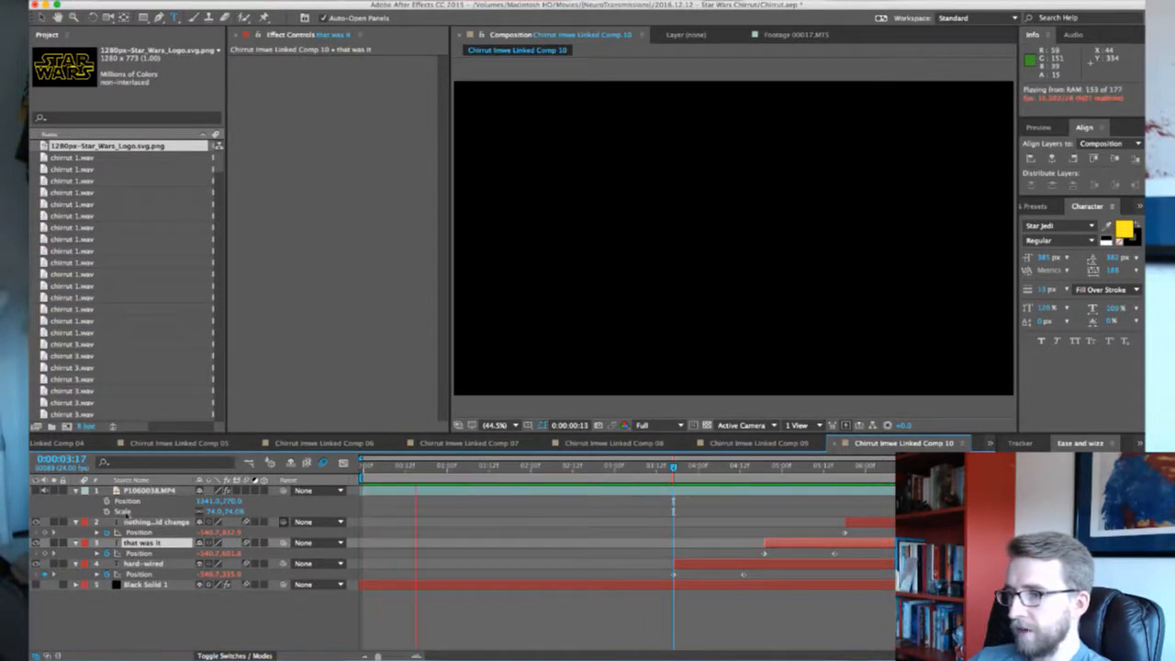
key("space")
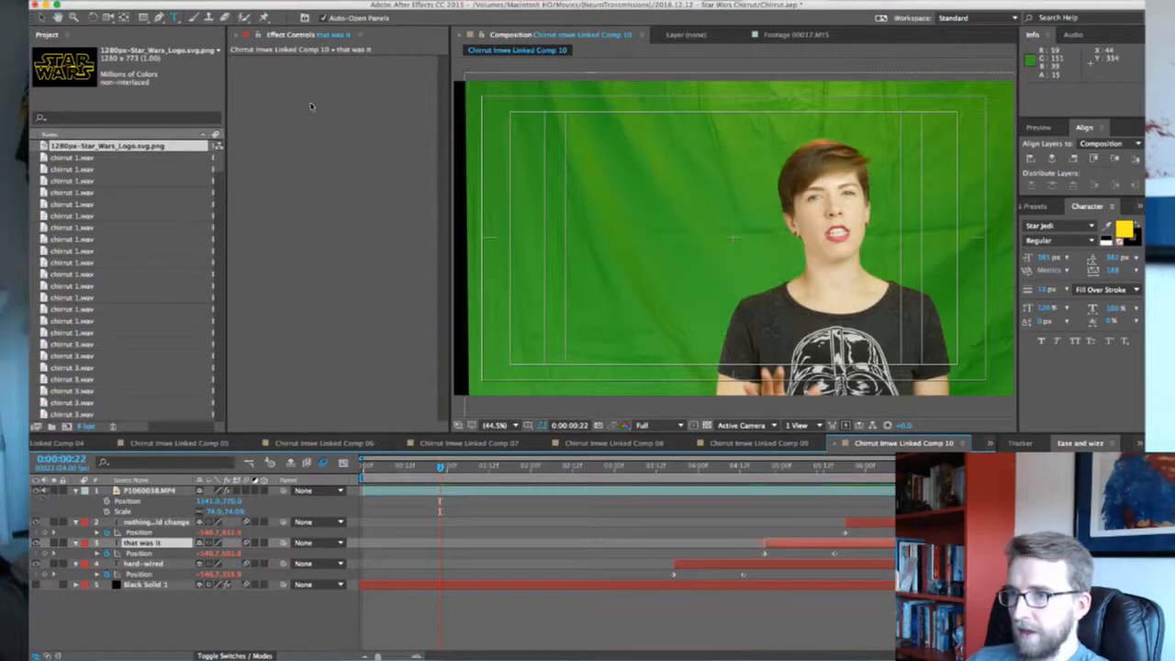
Turn Selective Color, Selective Color 2 and Keylight back on for the P1060038.MP4 layer
left_click(161, 492)
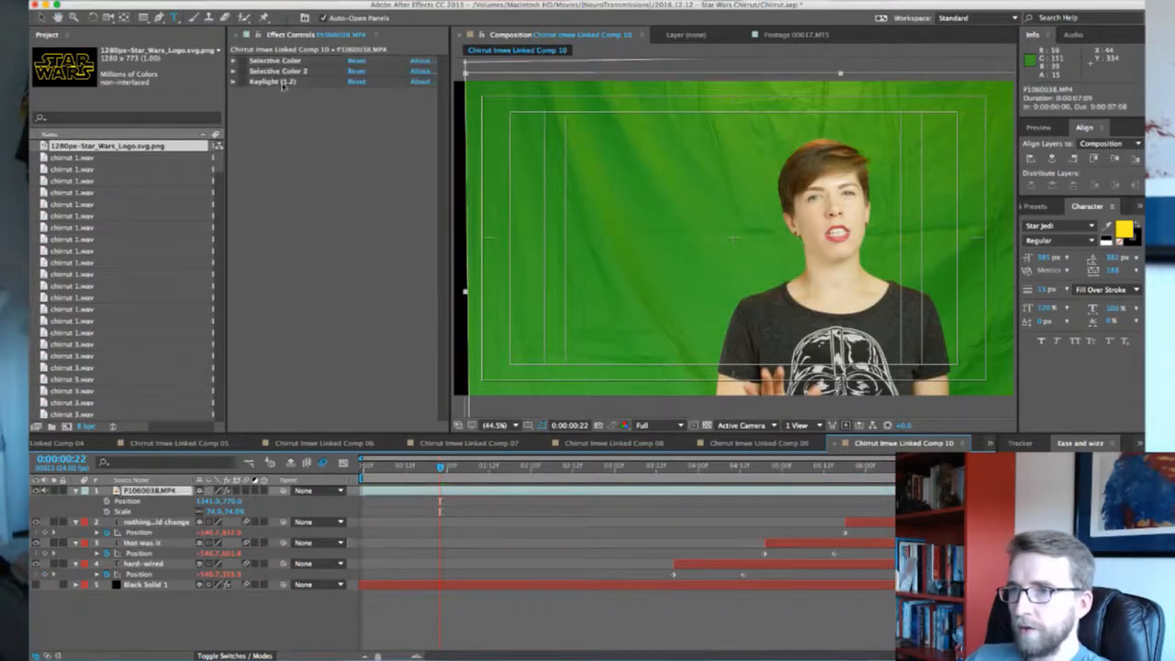
left_click(242, 61)
left_click(242, 71)
left_click(242, 82)
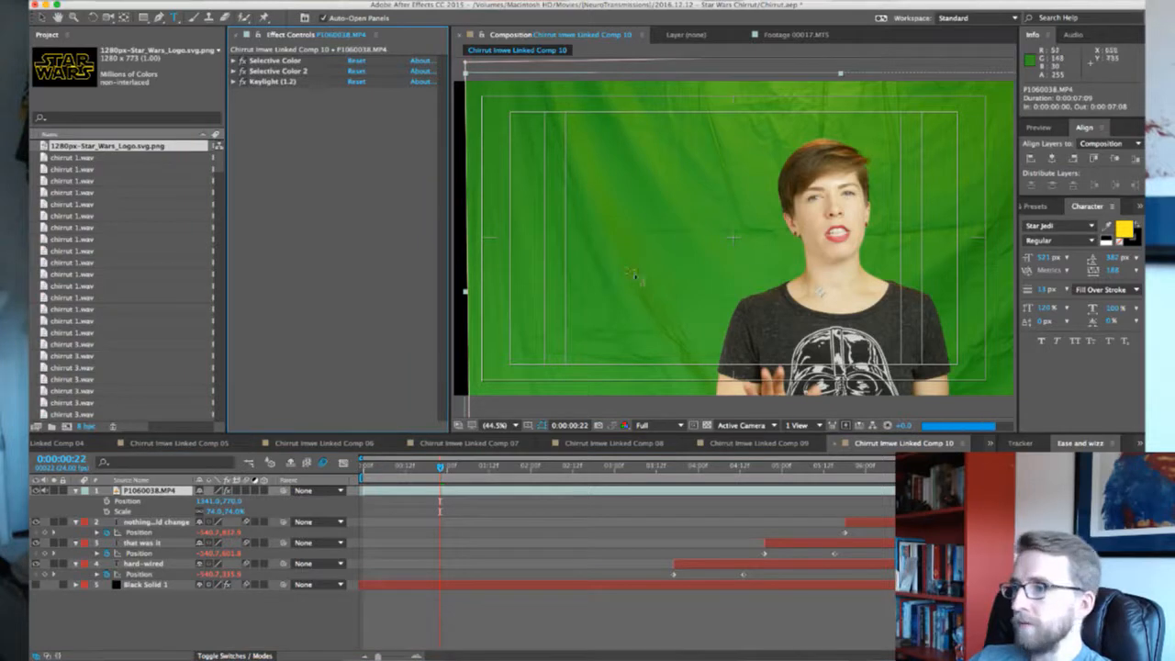
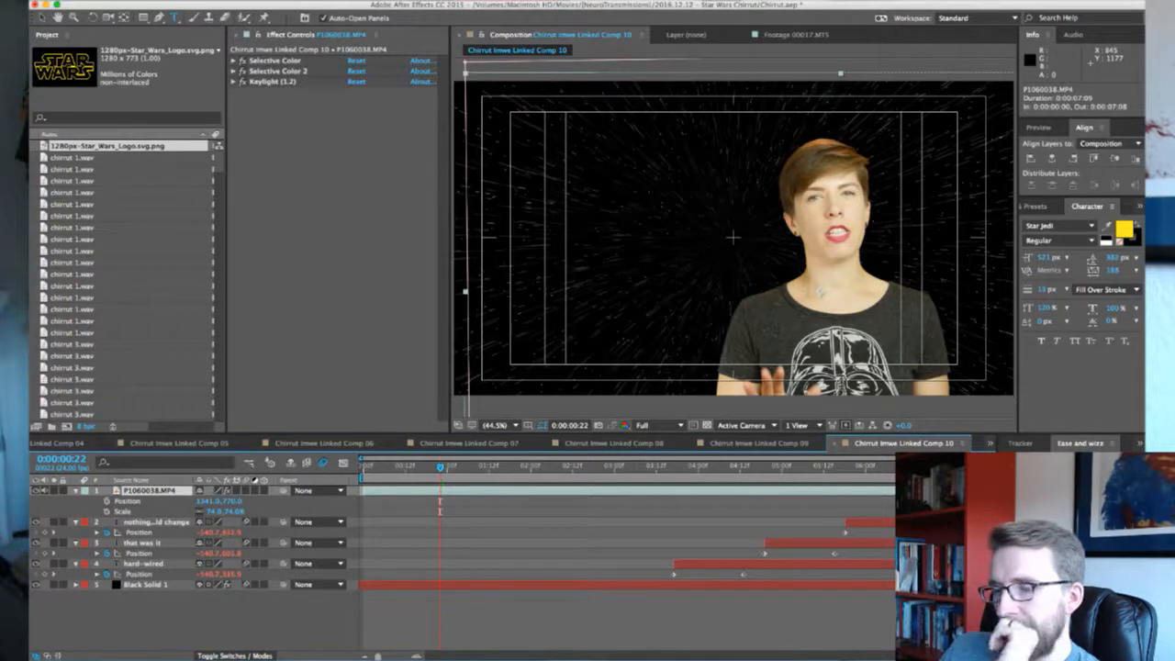
left_click(177, 659)
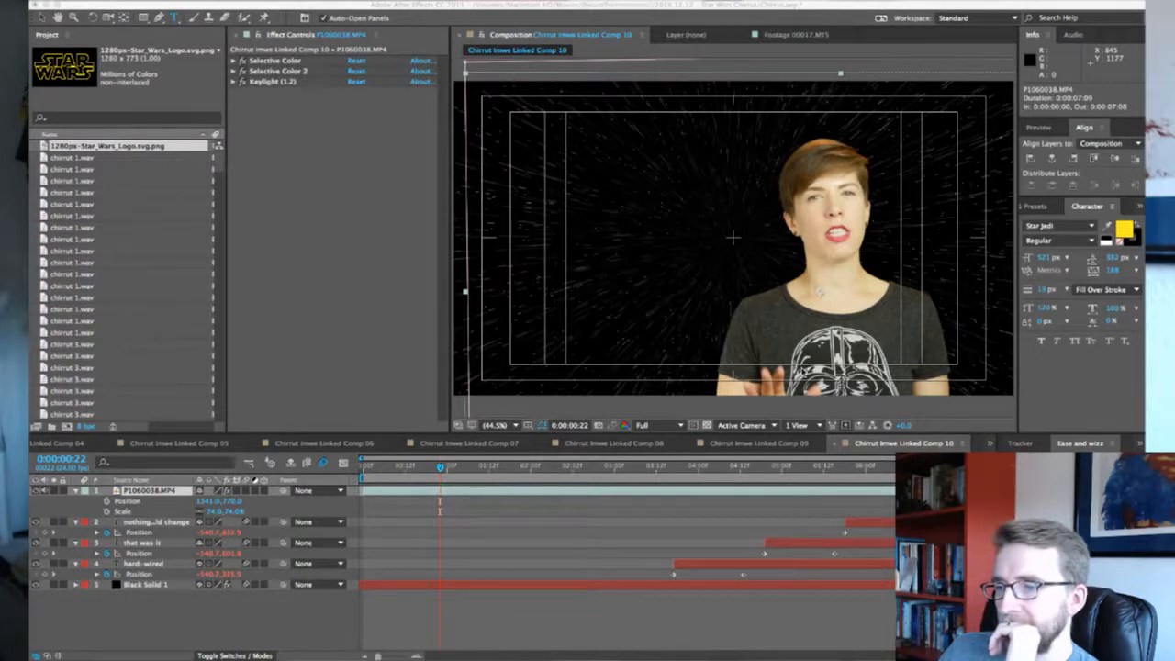
key("super+Tab")
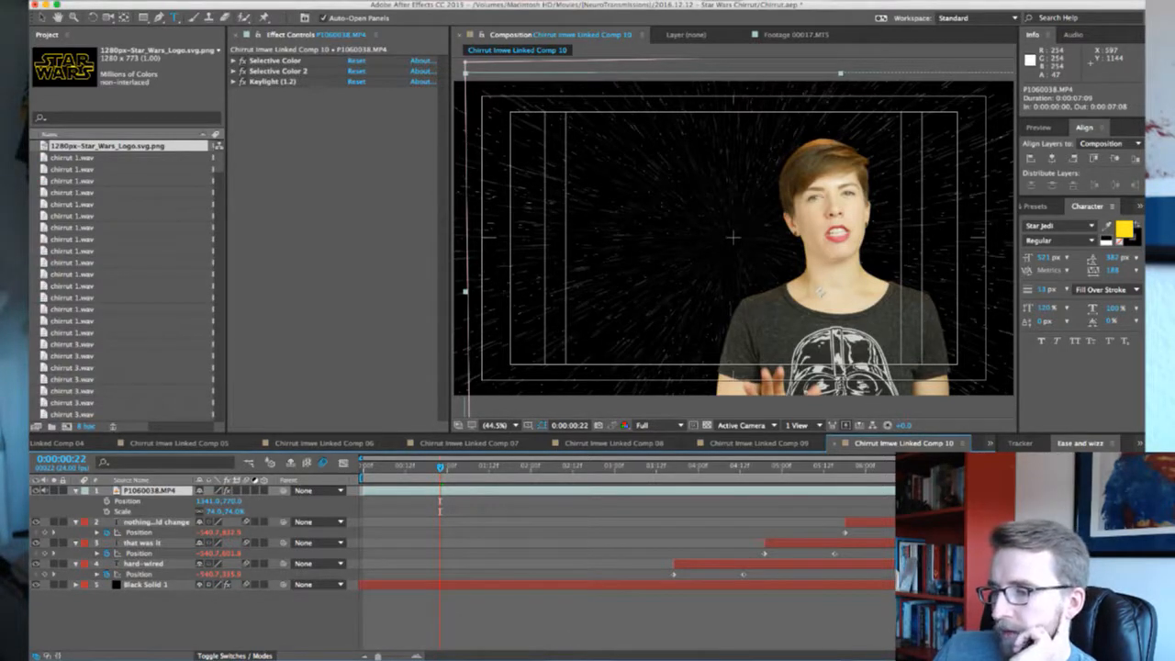
key("super+Tab")
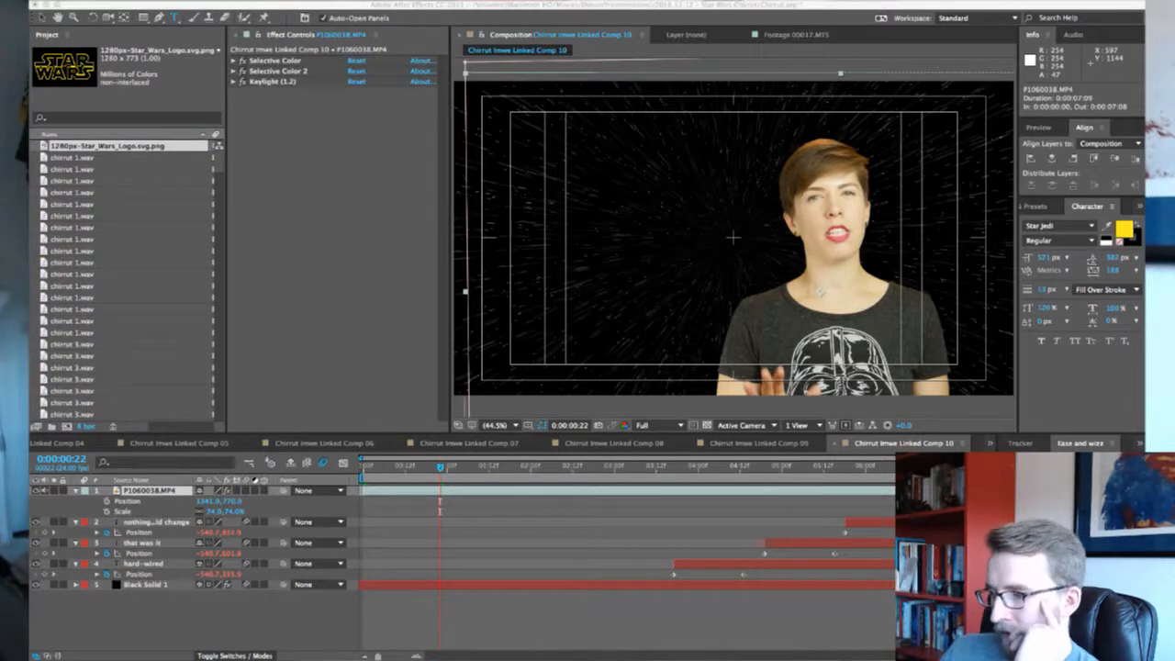
Open Chirrut Imwe Linked Comp 13 and add a text layer reading "plasticity" over the presenter
left_click(669, 384)
scroll(805, 443, "down", 2)
scroll(806, 443, "down", 1)
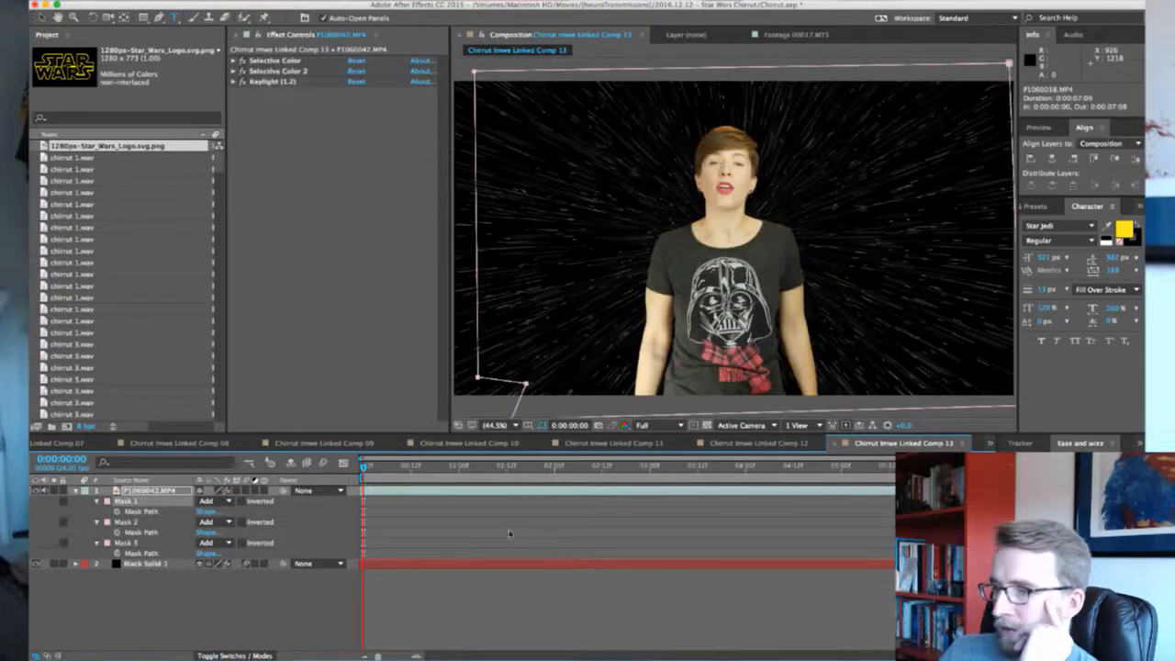
left_click(420, 615)
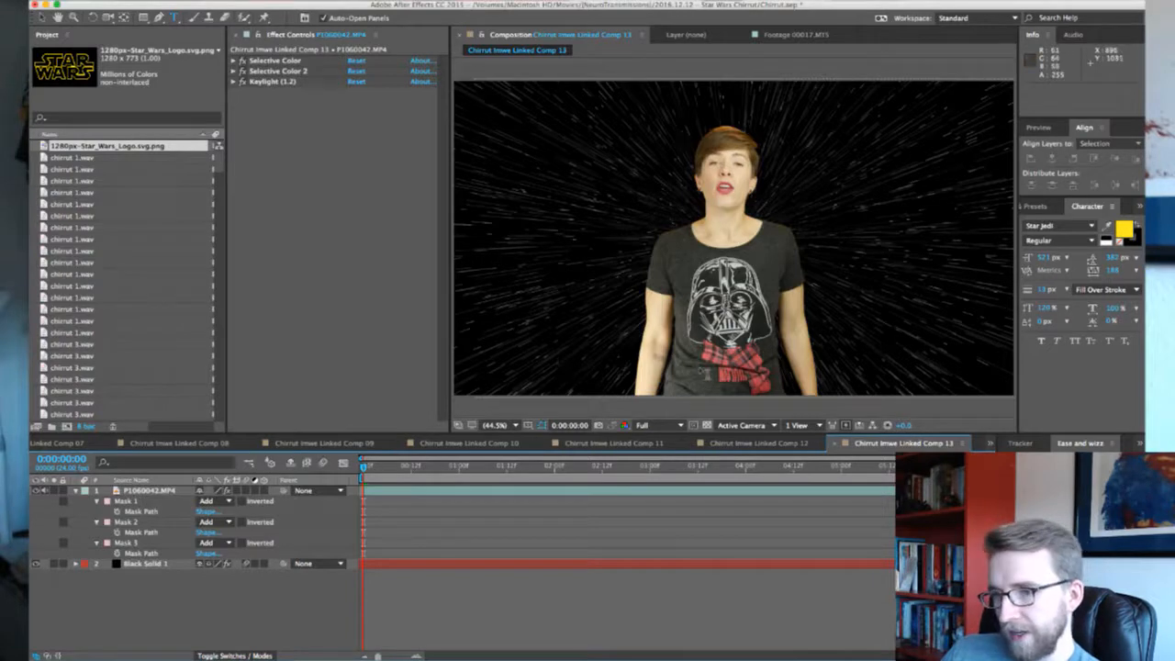
left_click(718, 369)
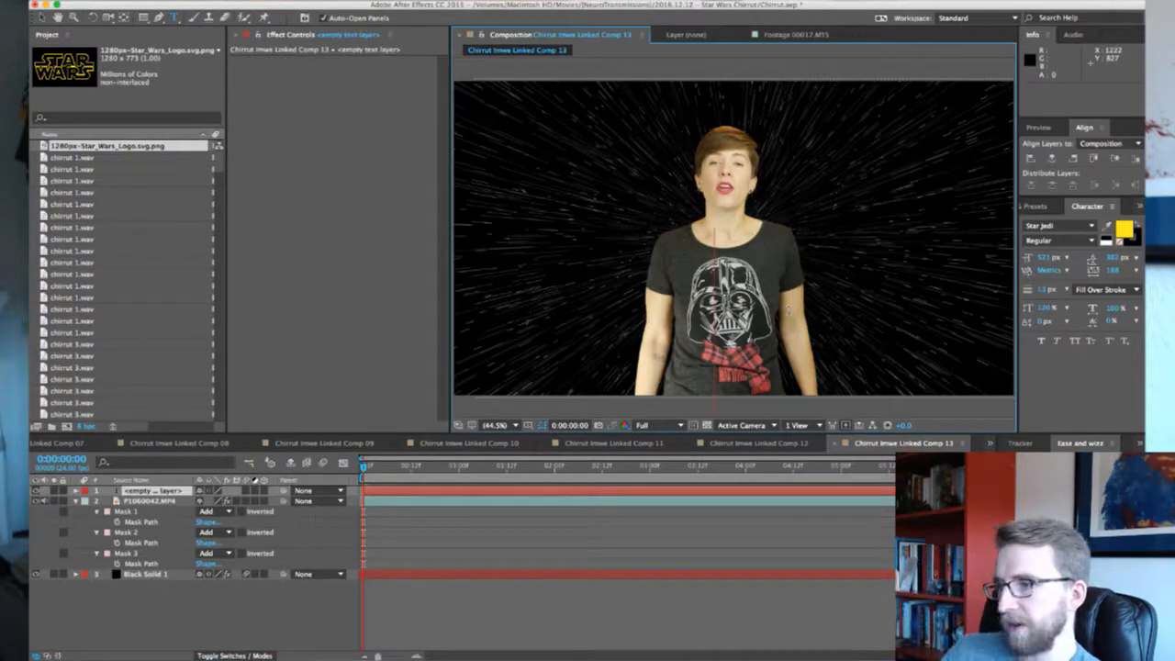
type("plasticity")
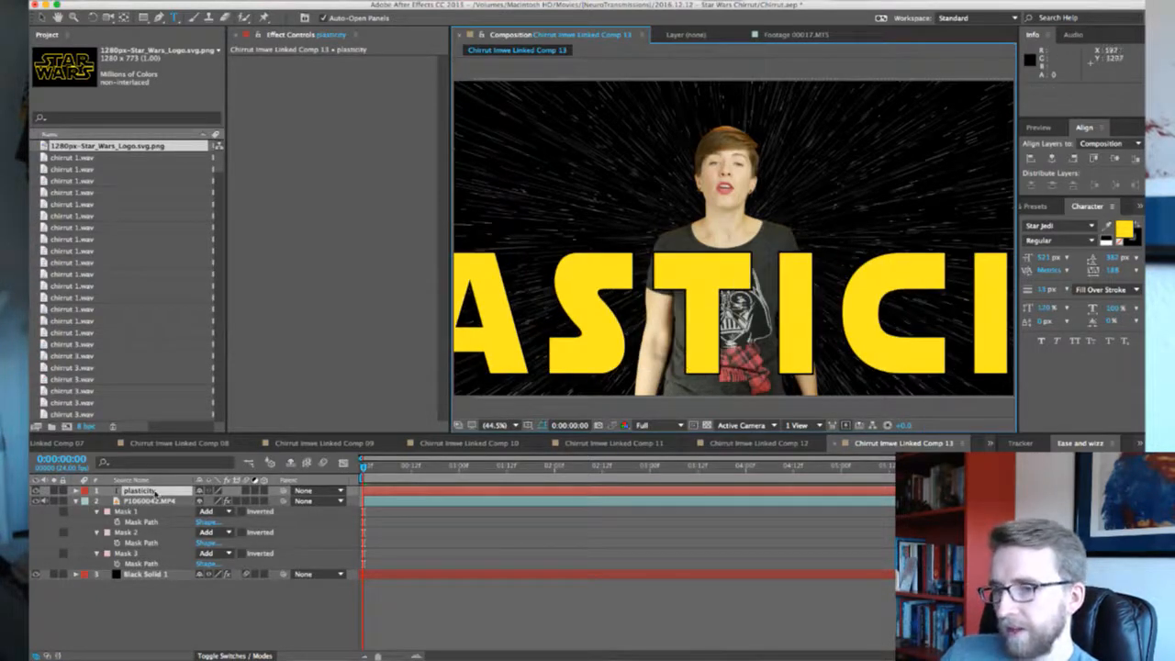
Scale the "plasticity" text to about 13% and, with the safe-area guides on, set its Position x to about 367
left_click(156, 492)
key("s")
left_click_drag(215, 501, 166, 501)
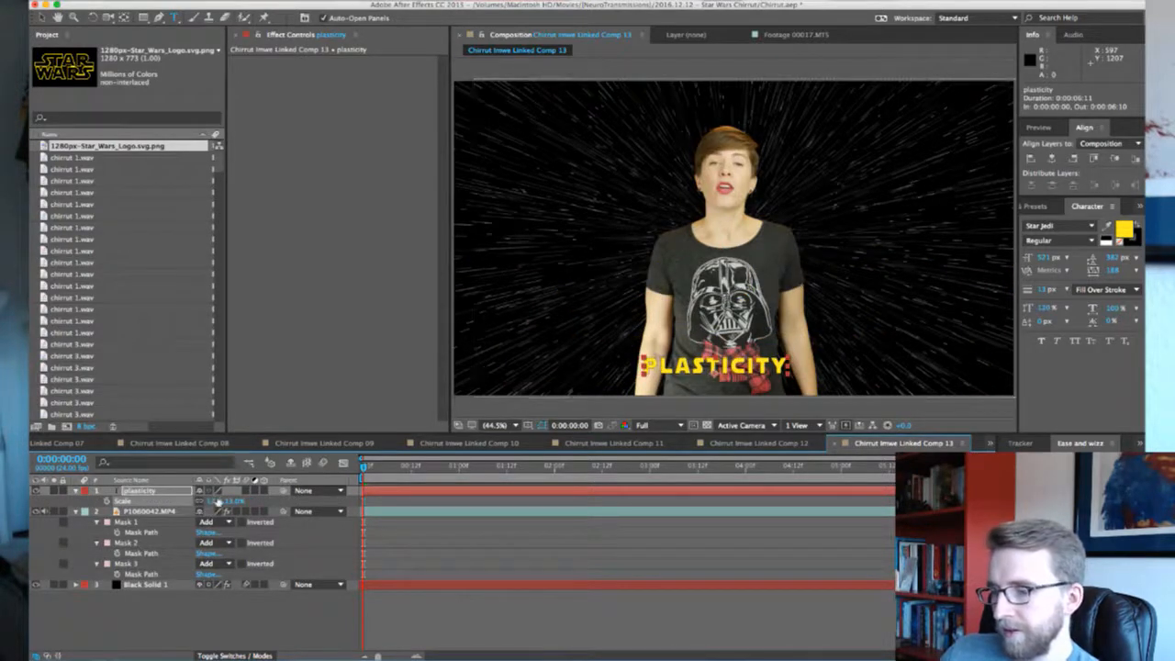
key("shift+p")
left_click_drag(202, 502, 38, 518)
left_click_drag(206, 502, 147, 501)
key("'")
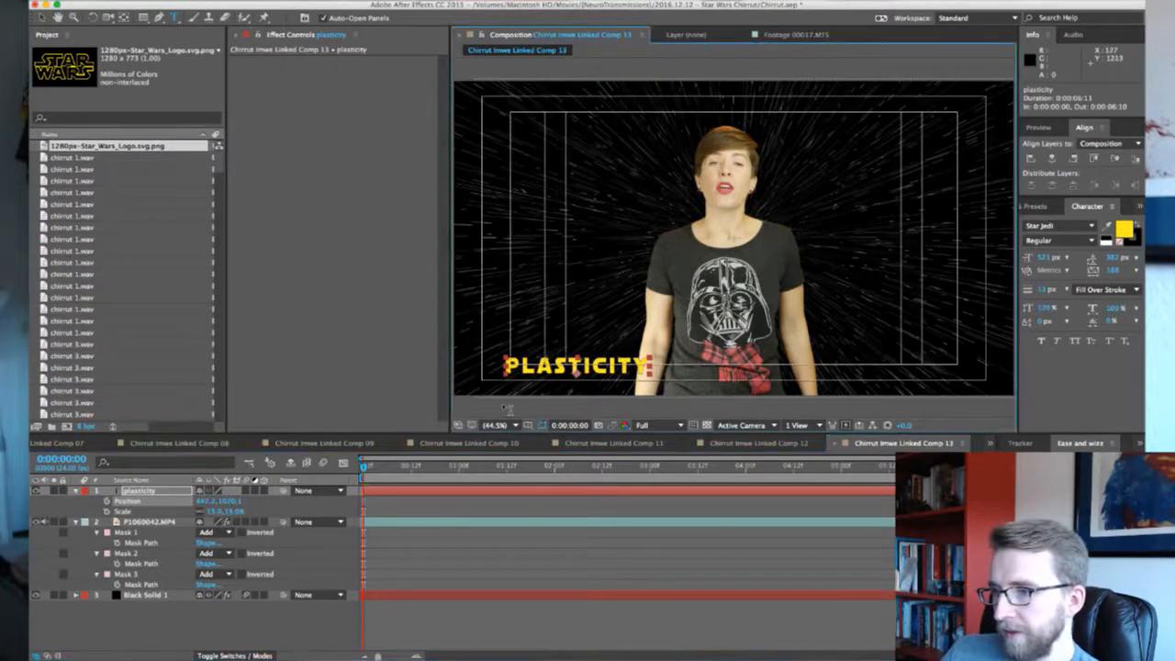
left_click_drag(204, 502, 170, 502)
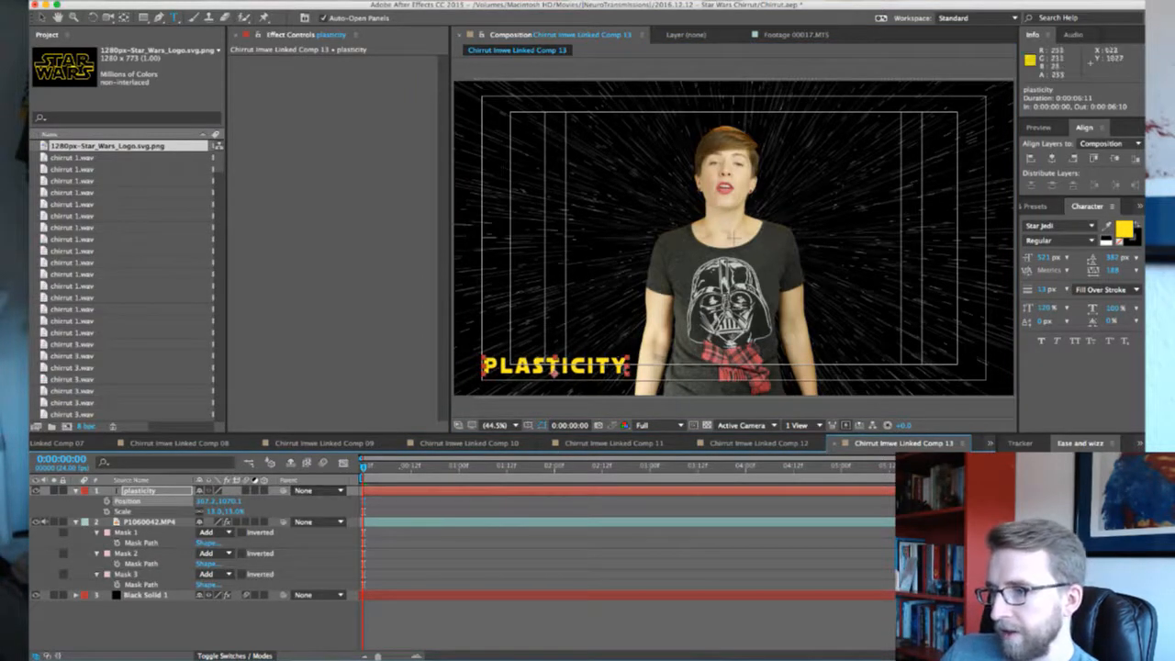
Add a colon after "plasticity" and set the text layer's Position x to about 383
left_click(641, 362)
type(":")
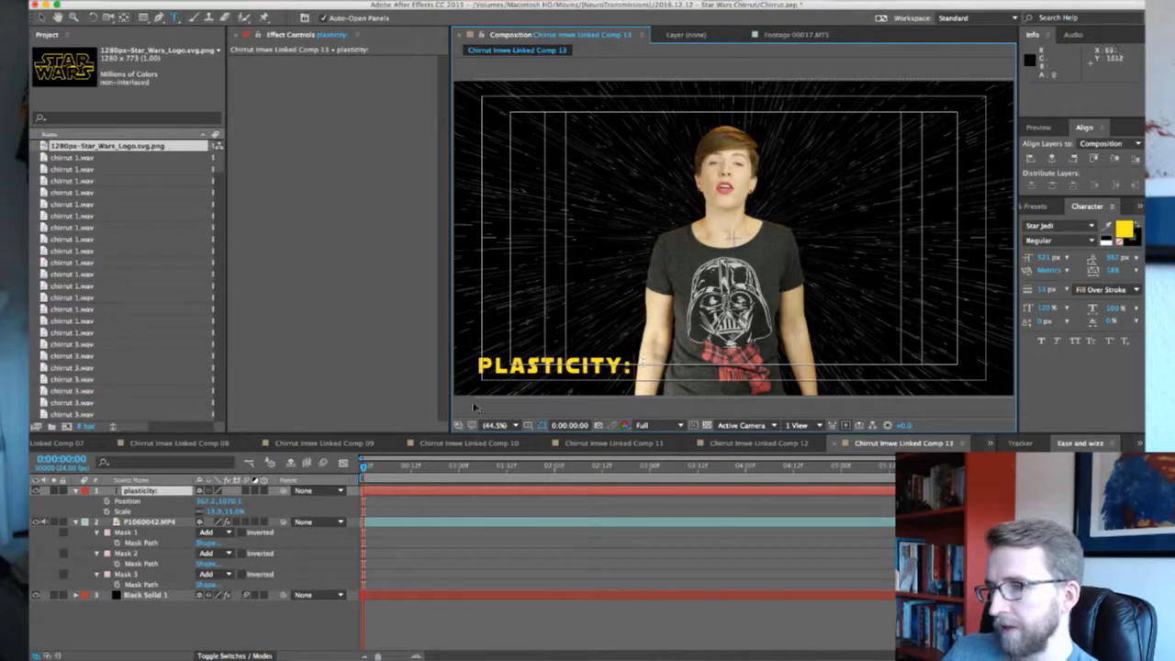
left_click_drag(208, 502, 217, 502)
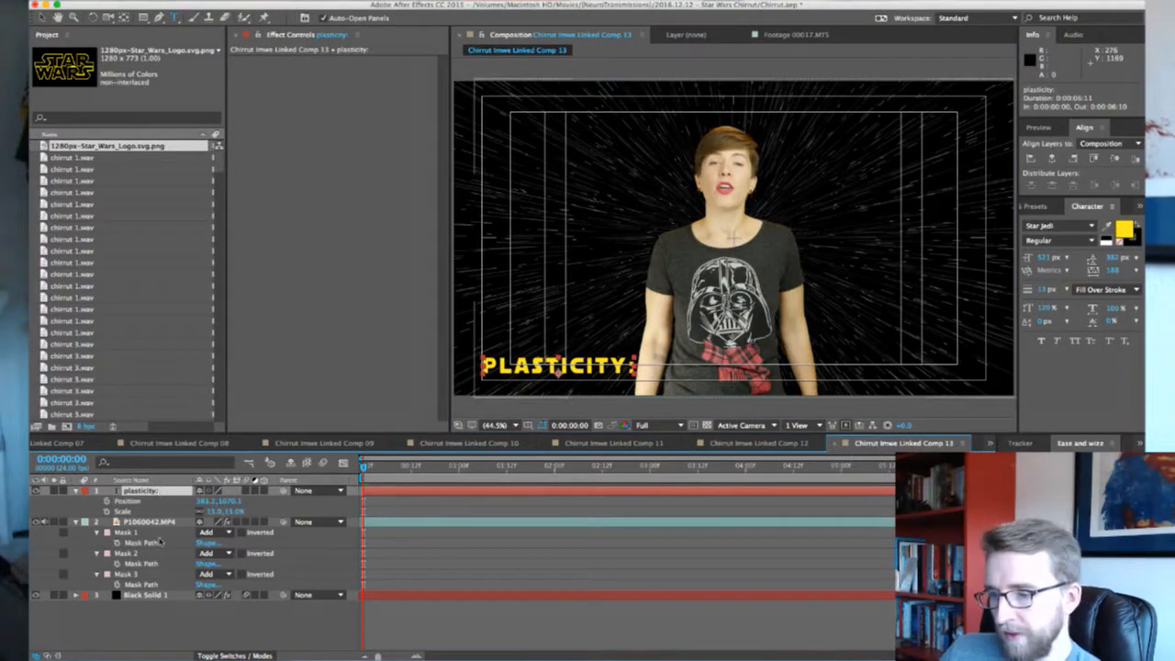
Duplicate the "plasticity:" text layer and set the copy's Position x to about 982
key("ctrl+d")
key("p")
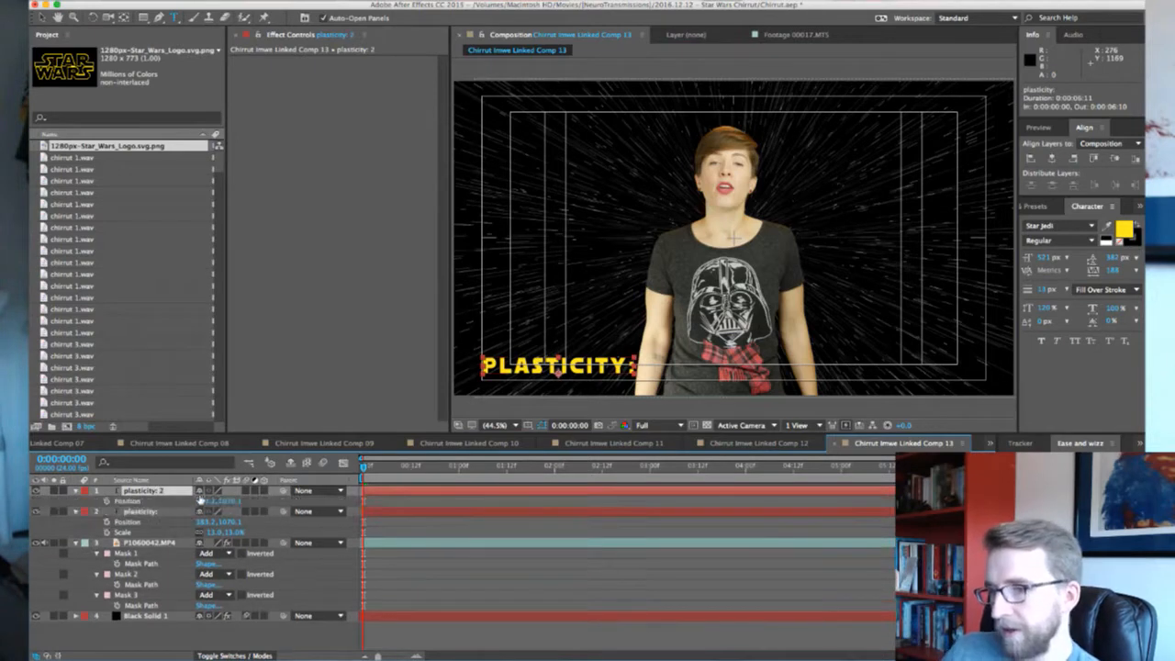
left_click_drag(204, 501, 217, 501)
left_click_drag(554, 489, 615, 491)
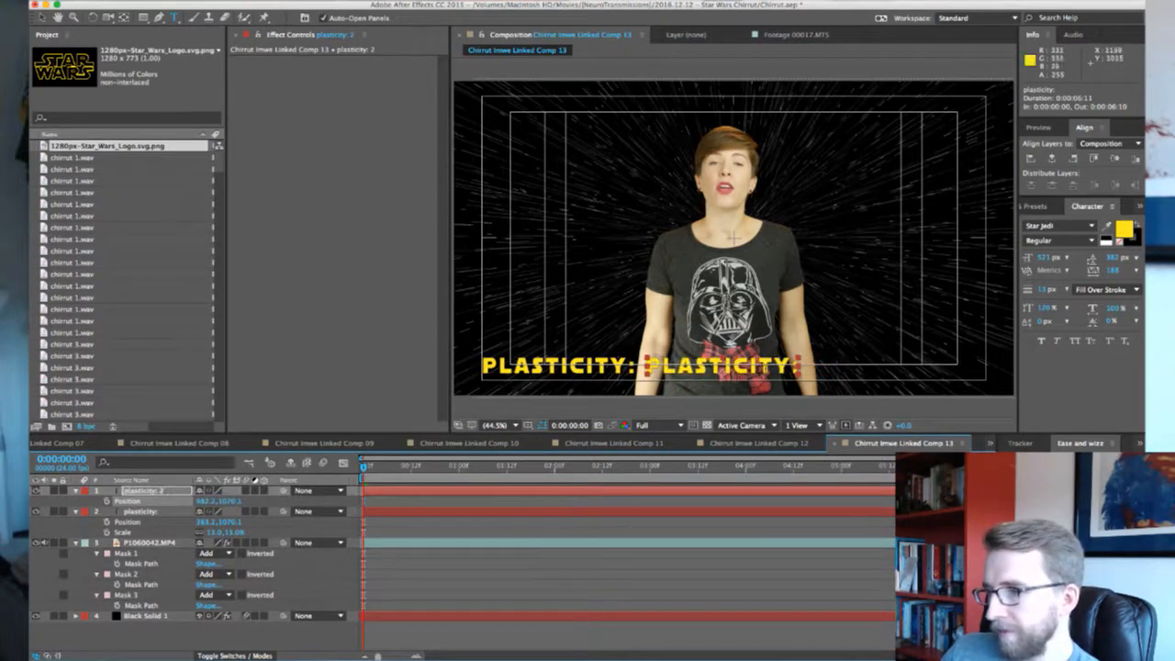
Replace the duplicated layer's text with "the ability of neurons to"
left_click(794, 372)
left_click_drag(795, 370, 646, 367)
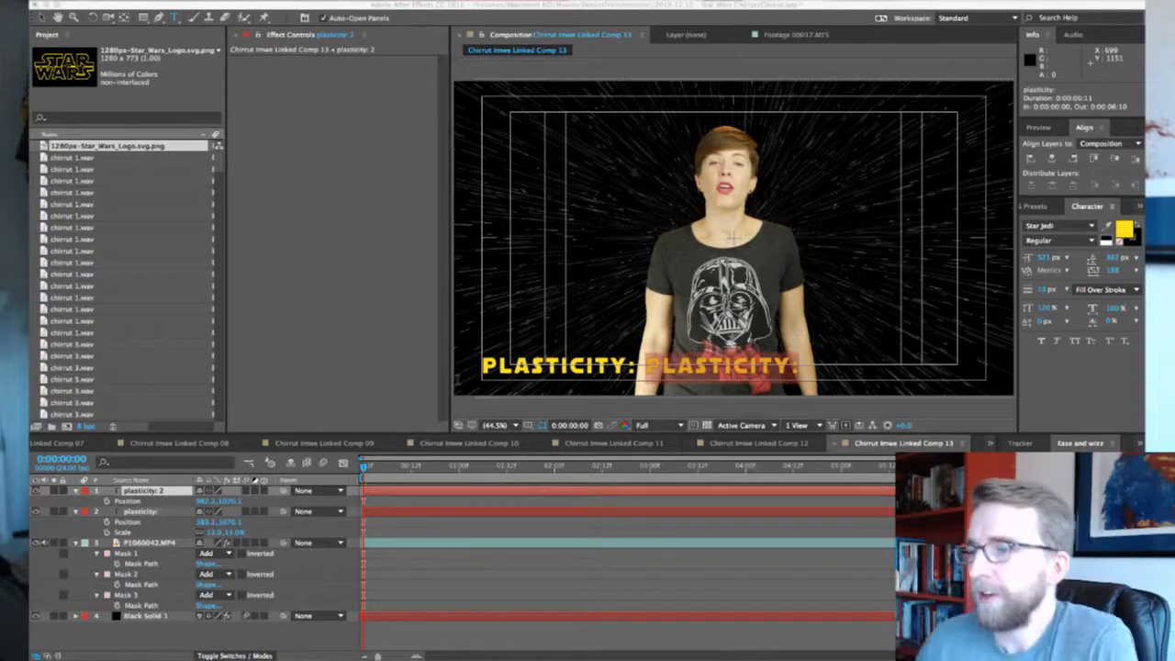
left_click(933, 318)
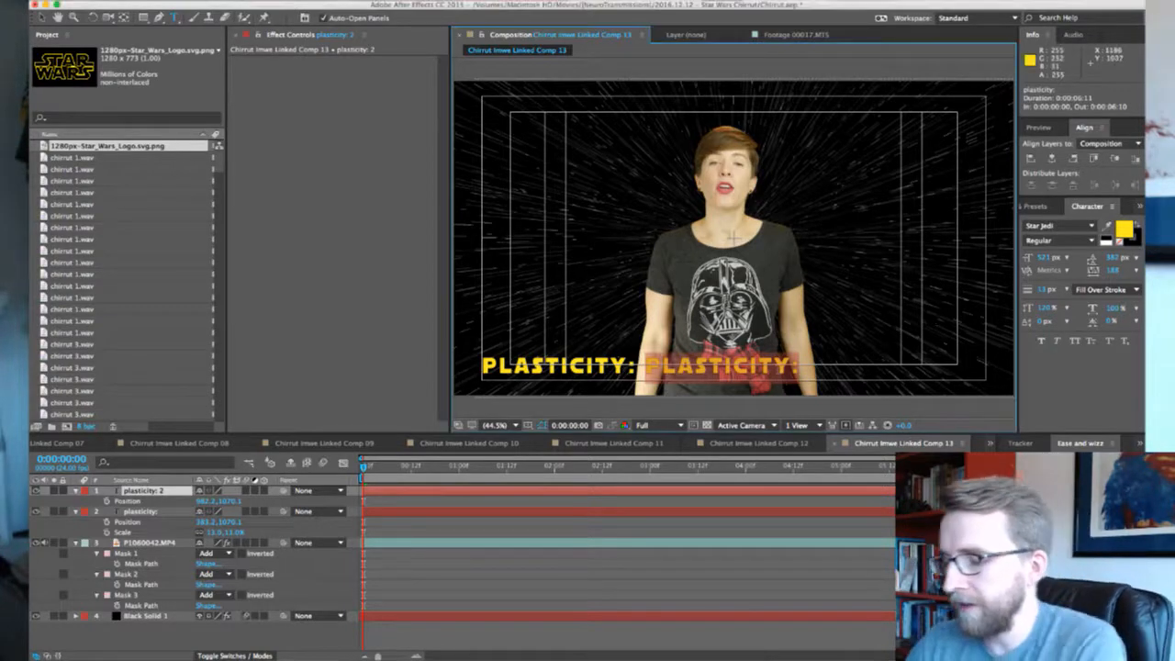
type("the ability")
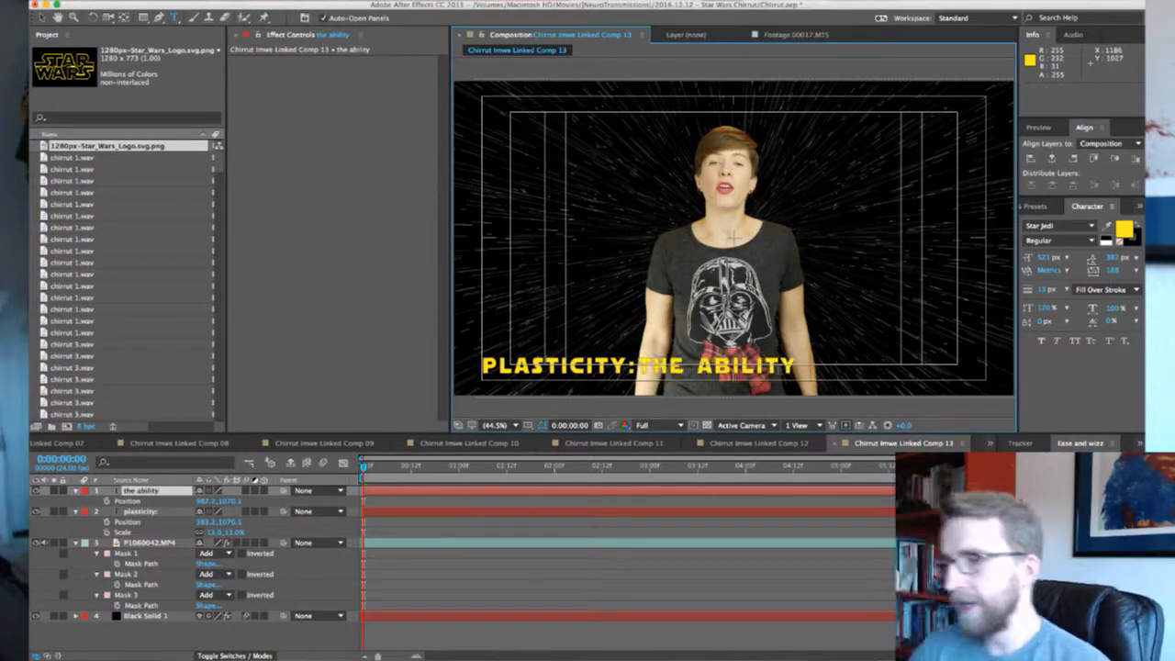
type(" of")
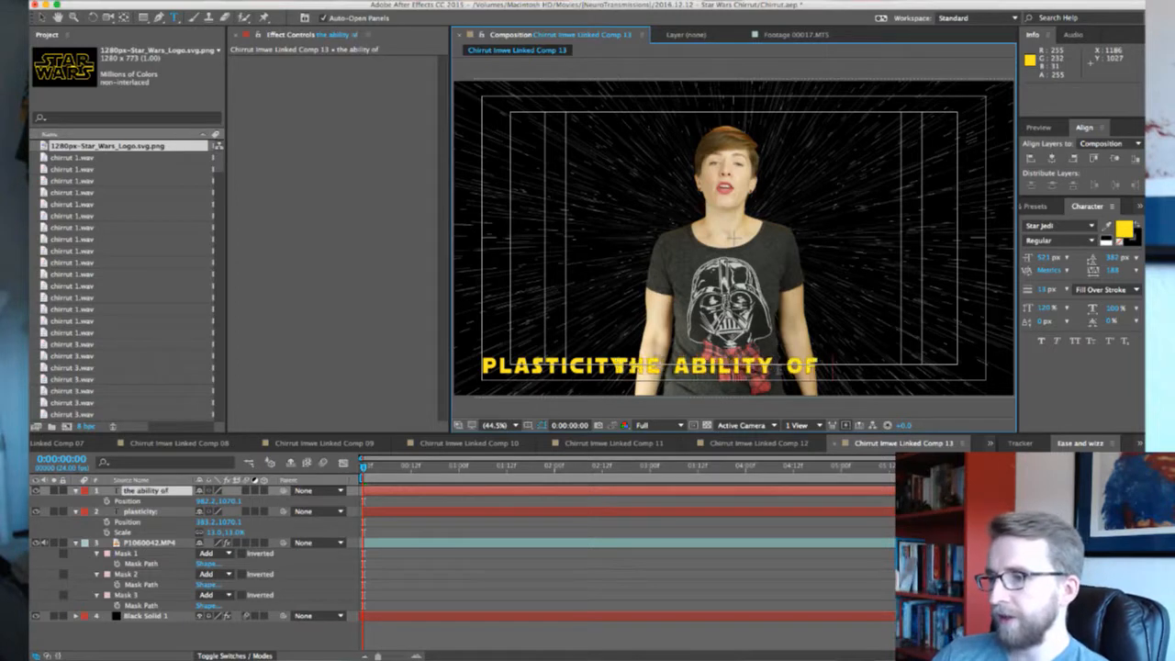
type(" neurons")
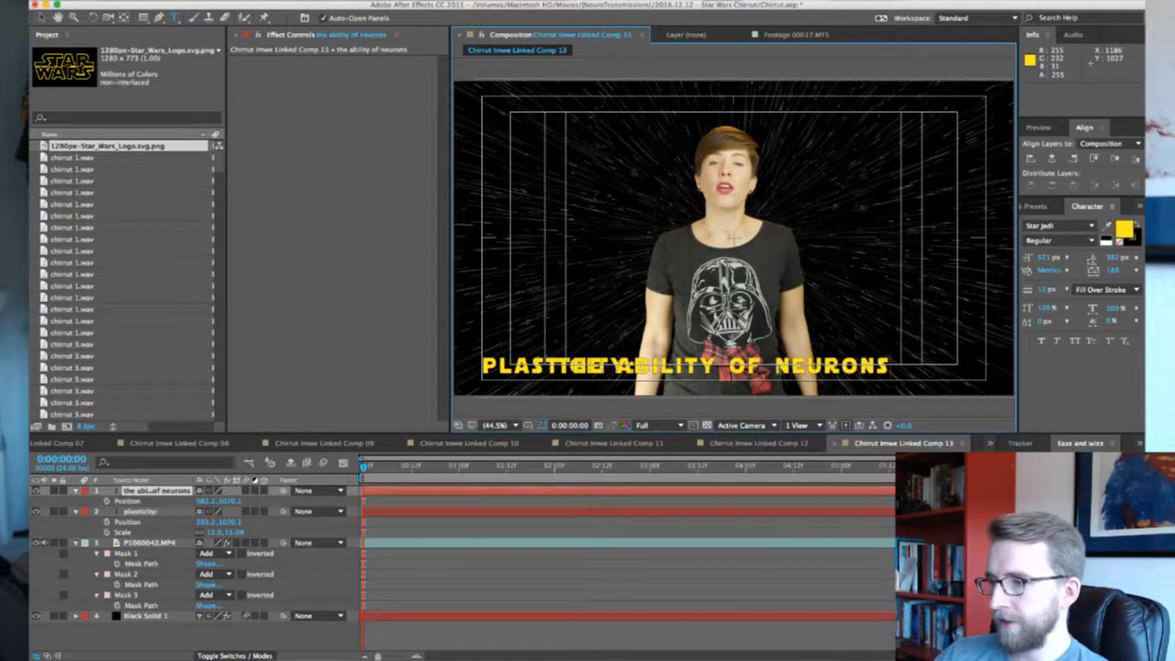
type(" to")
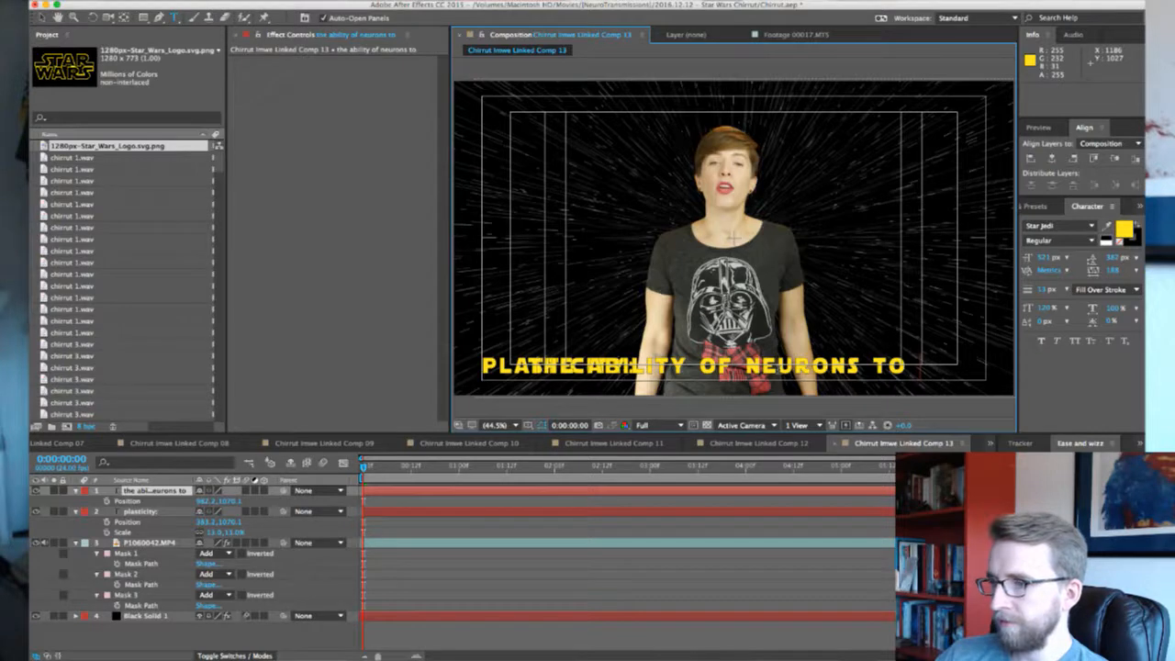
Replace "neurons to" with "synapses to change" so the line reads "the ability of synapses to change"
key("BackSpace")
key("BackSpace")
key("BackSpace")
key("BackSpace")
key("BackSpace")
key("BackSpace")
key("BackSpace")
key("BackSpace")
key("BackSpace")
key("BackSpace")
type("syn")
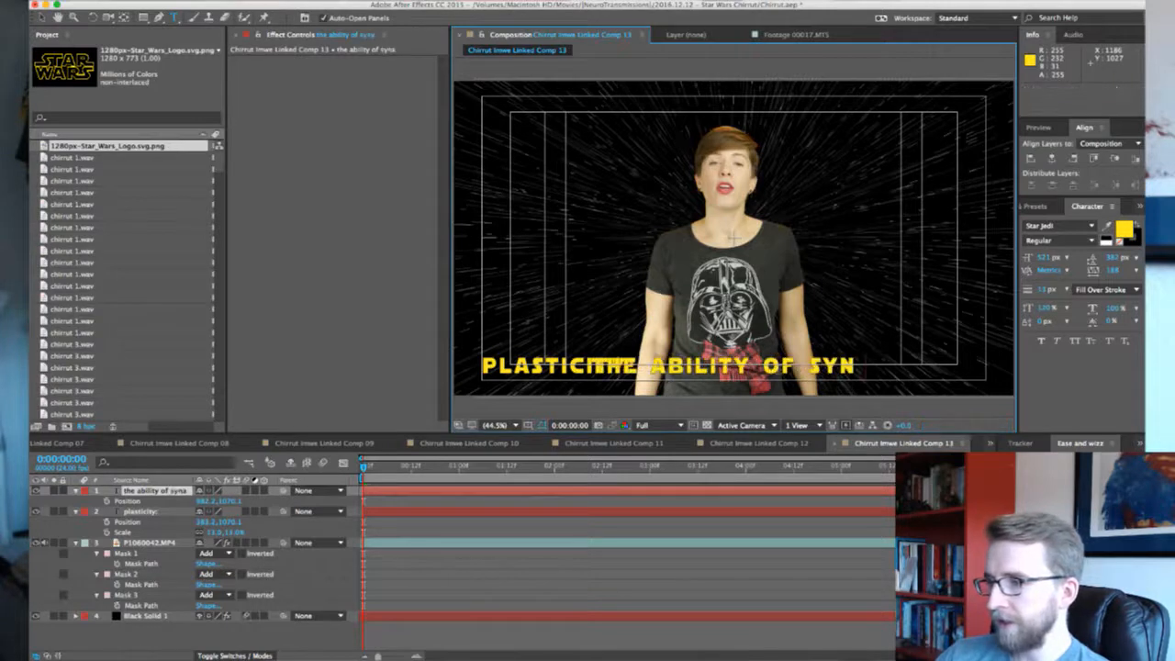
type("apses to change")
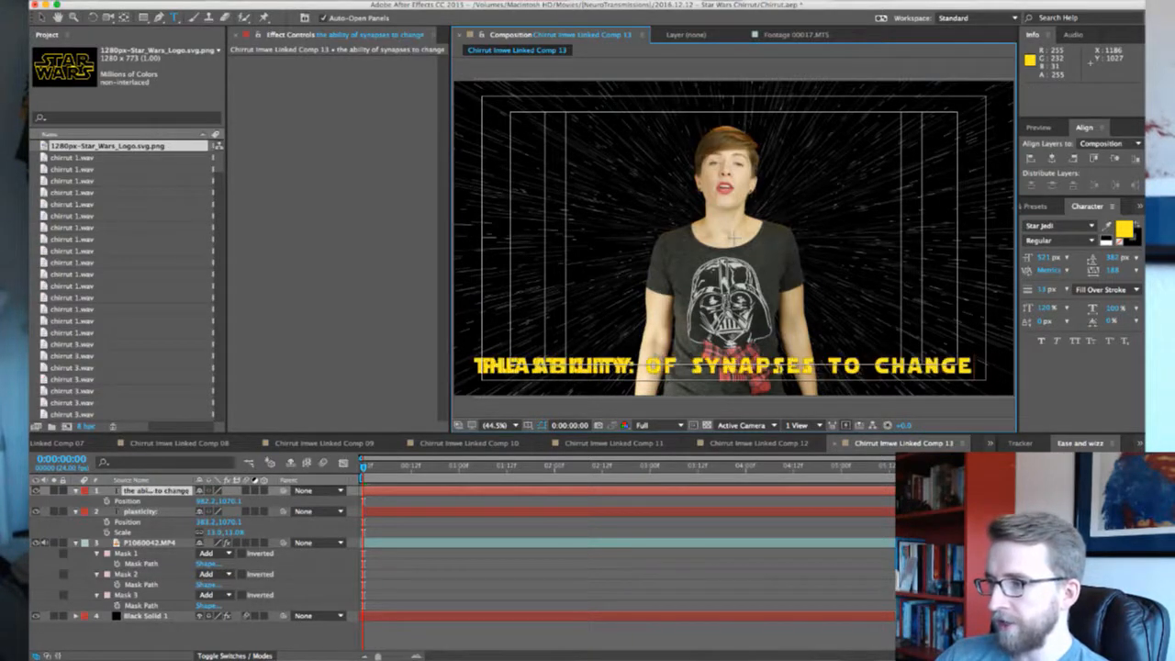
type(".")
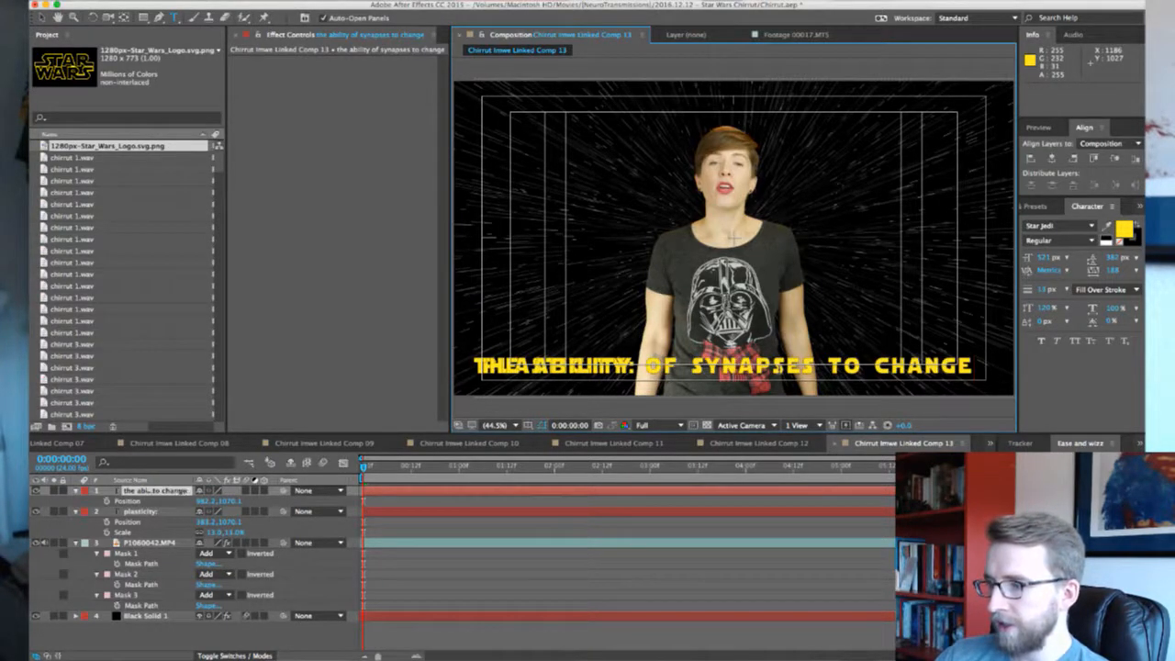
Try a second line reading "in response to" under the definition text and delete it
key("Return")
type("in resp")
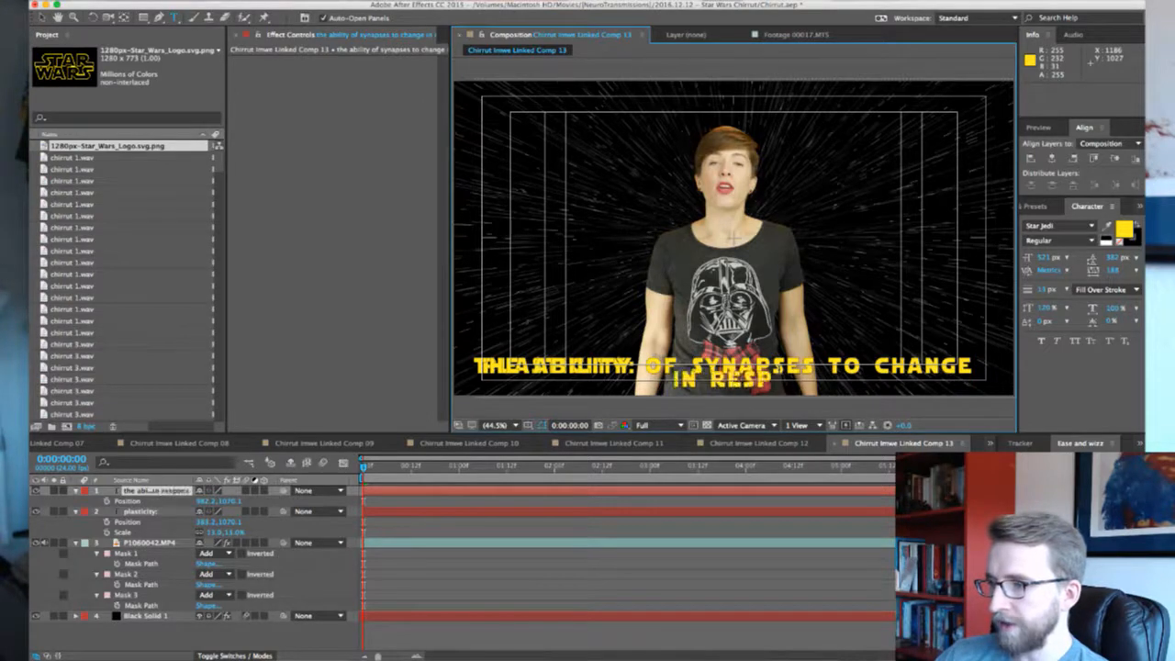
type("onse to")
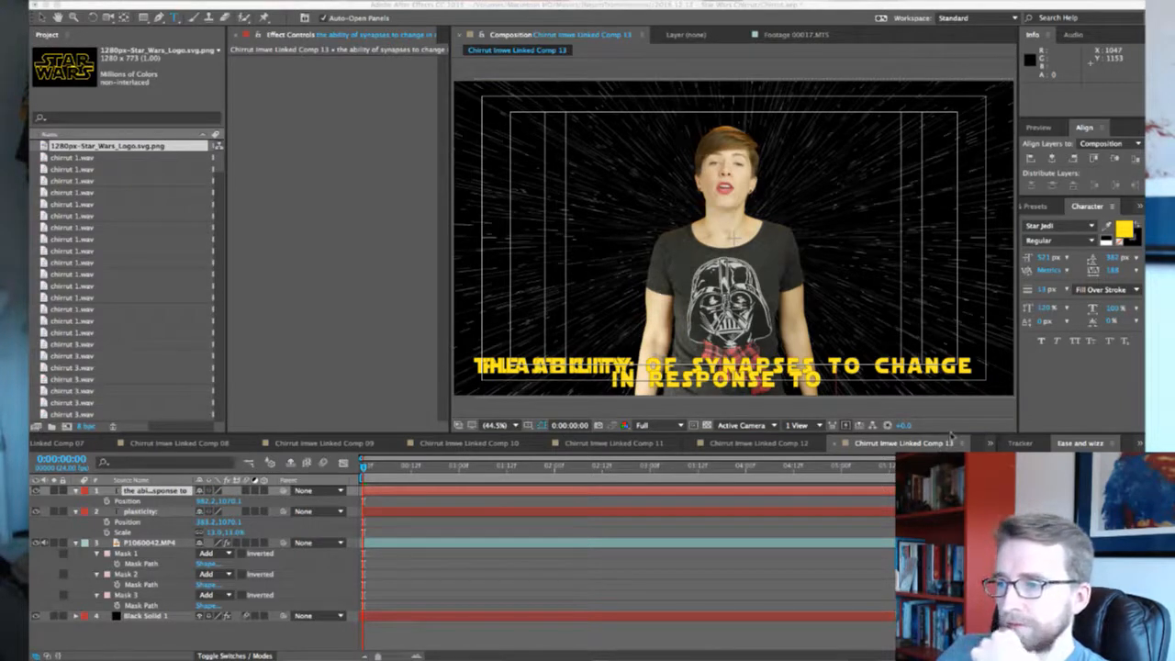
left_click(967, 405)
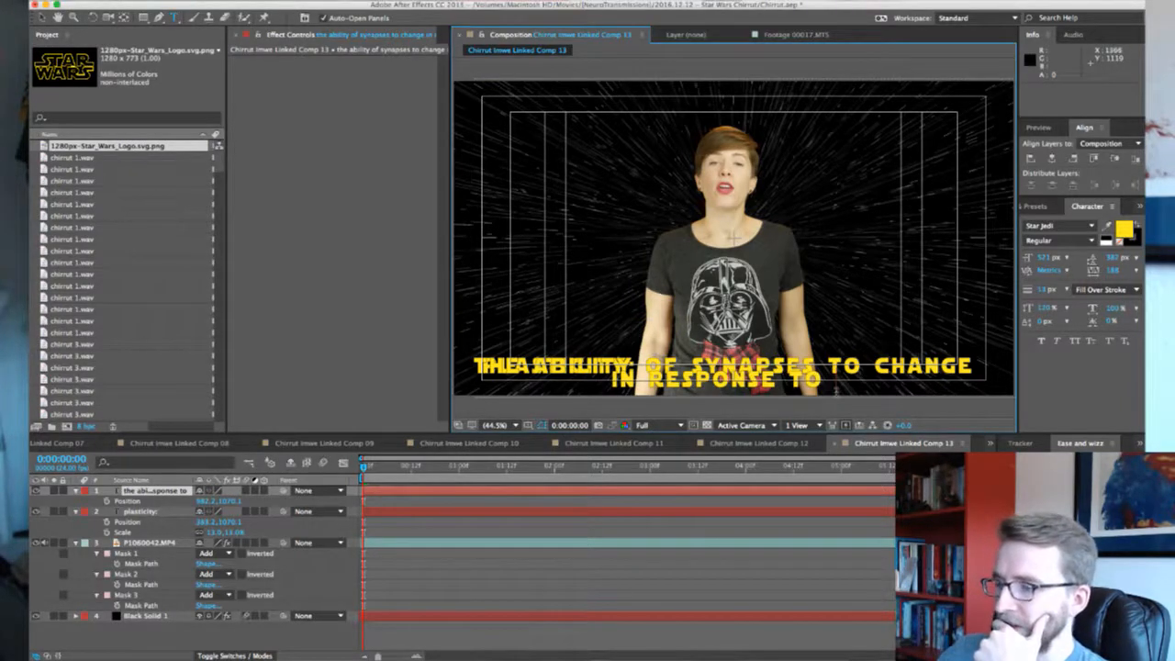
key("BackSpace")
key("BackSpace")
key("BackSpace")
key("BackSpace")
key("BackSpace")
key("BackSpace")
key("BackSpace")
key("BackSpace")
key("BackSpace")
key("BackSpace")
key("BackSpace")
key("BackSpace")
key("BackSpace")
key("BackSpace")
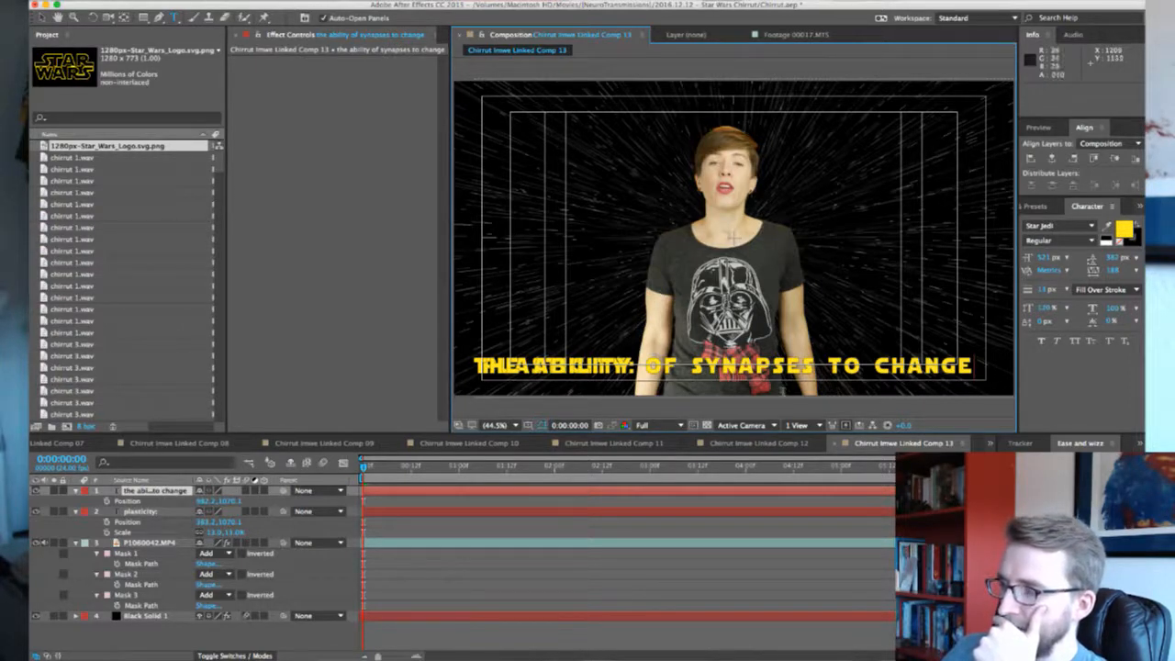
Scale the "the ability of synapses to change" text layer down to 10%
left_click(201, 497)
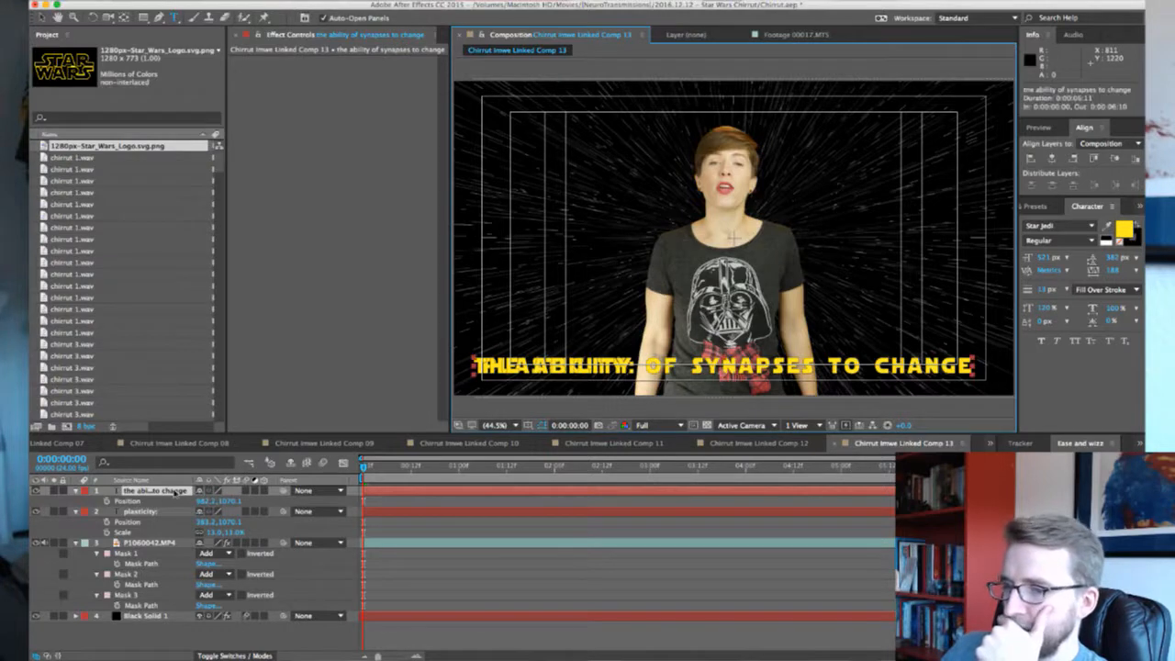
key("shift+s")
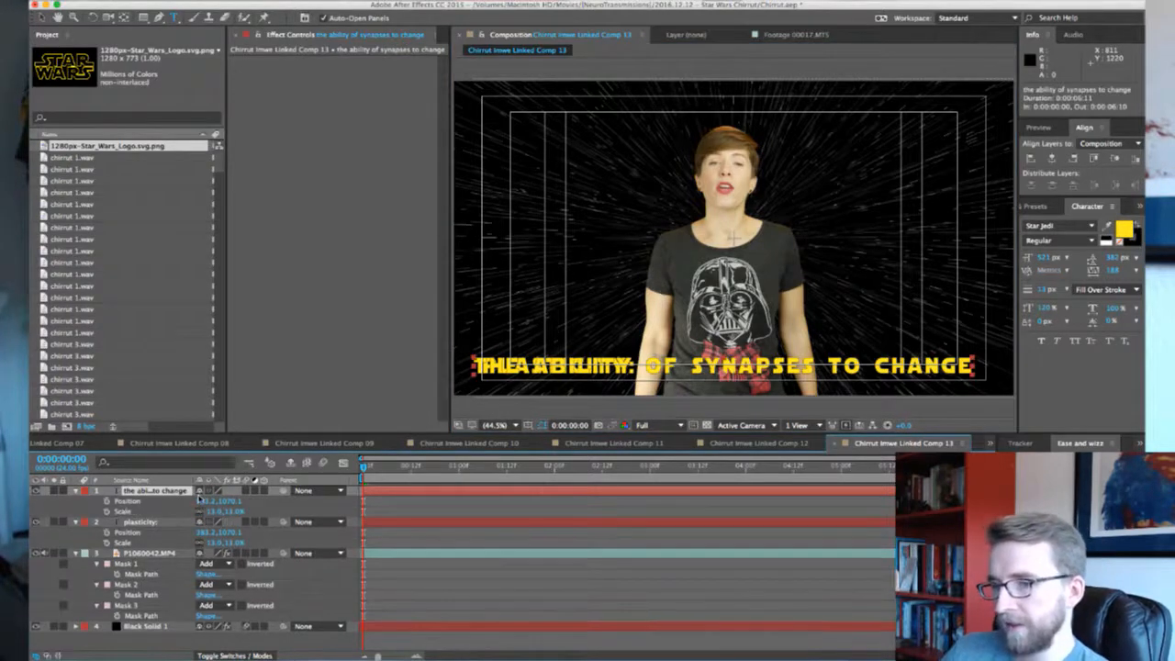
left_click_drag(214, 511, 214, 511)
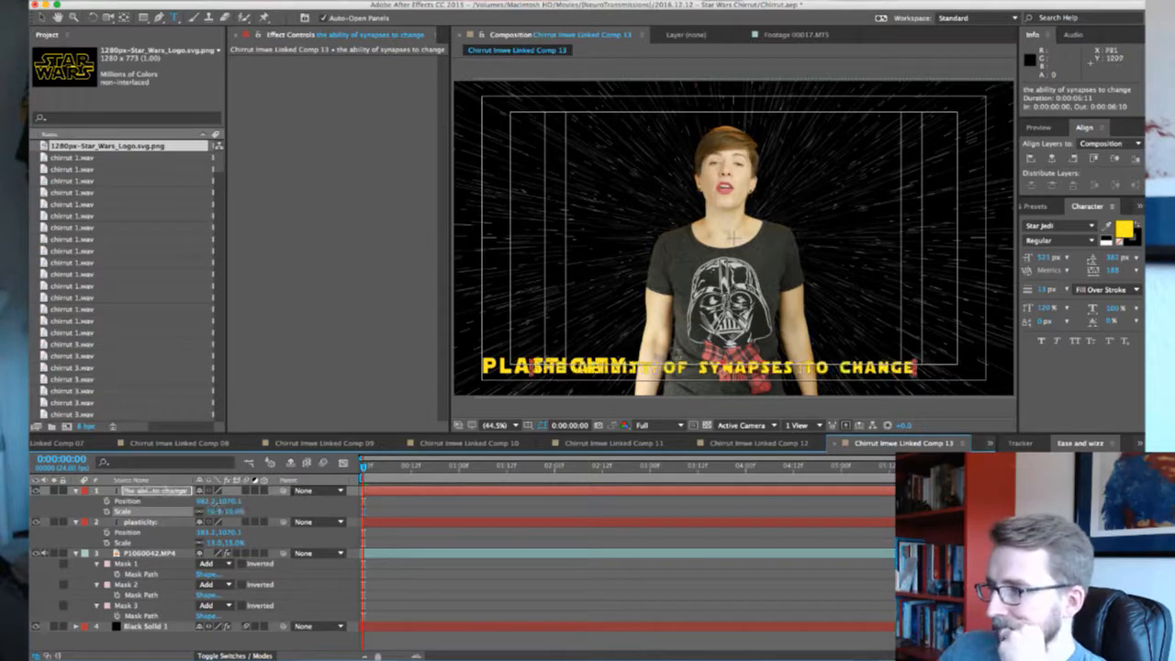
Try a different leading and a 148% vertical scale on the definition text, undoing both changes
left_click(1113, 259)
type("207")
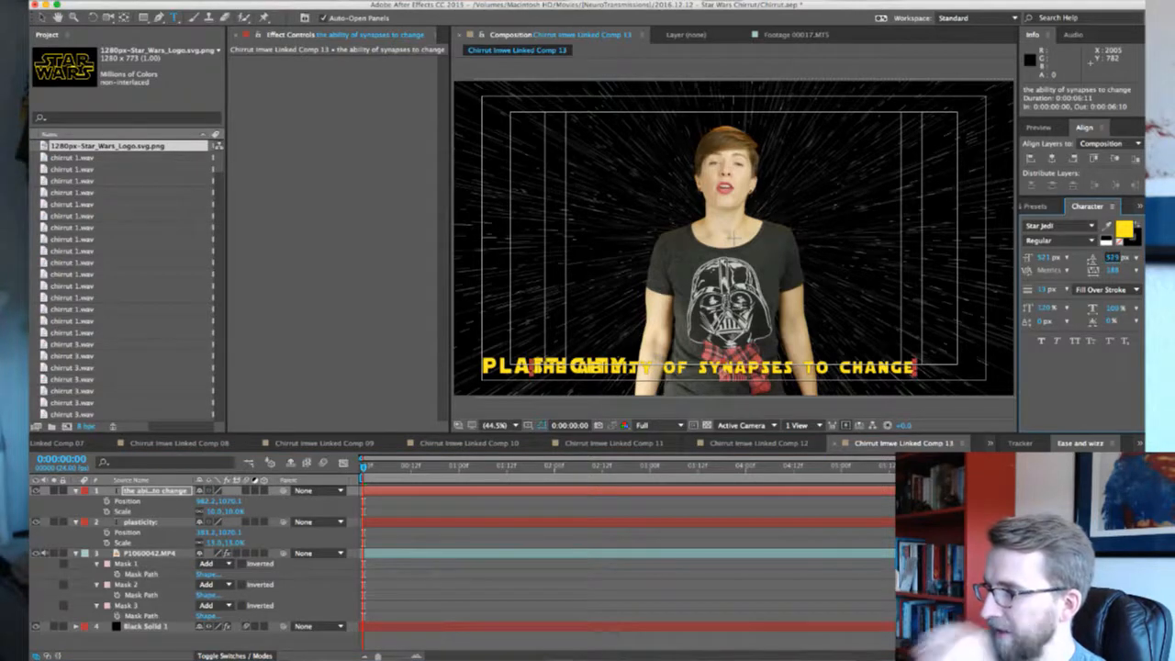
key("Return")
left_click(1046, 307)
type("148")
key("Return")
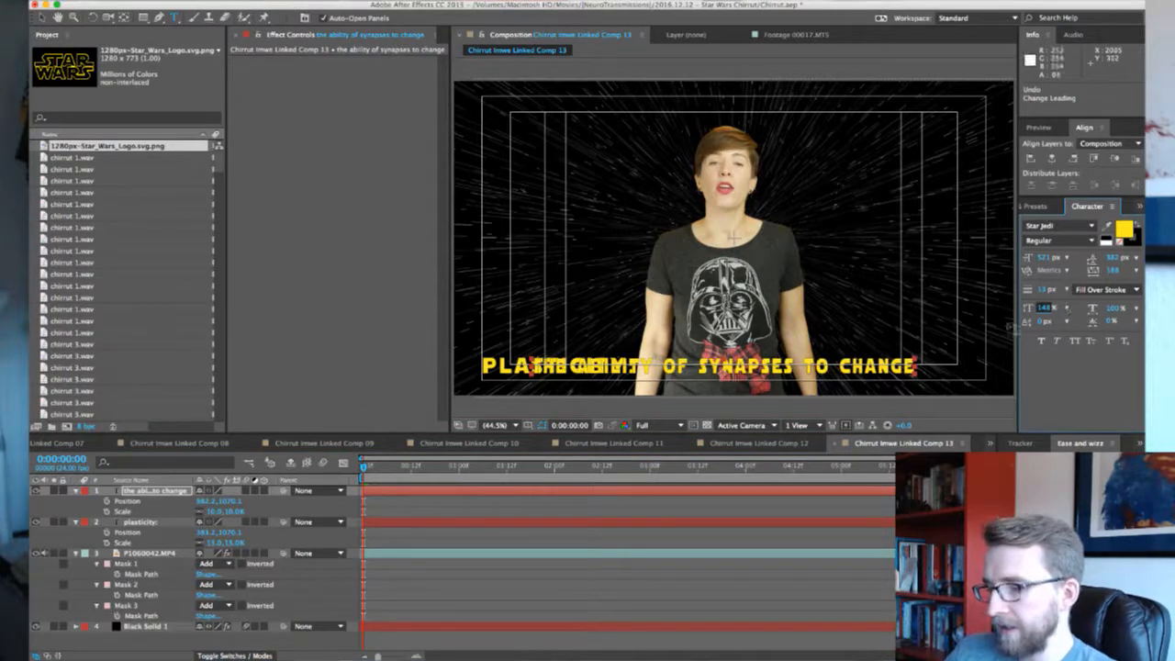
key("super+z")
Set the definition text's horizontal scale to about 85% and place it right after "plasticity:" with Position y about 1067
left_click_drag(1117, 309, 1108, 310)
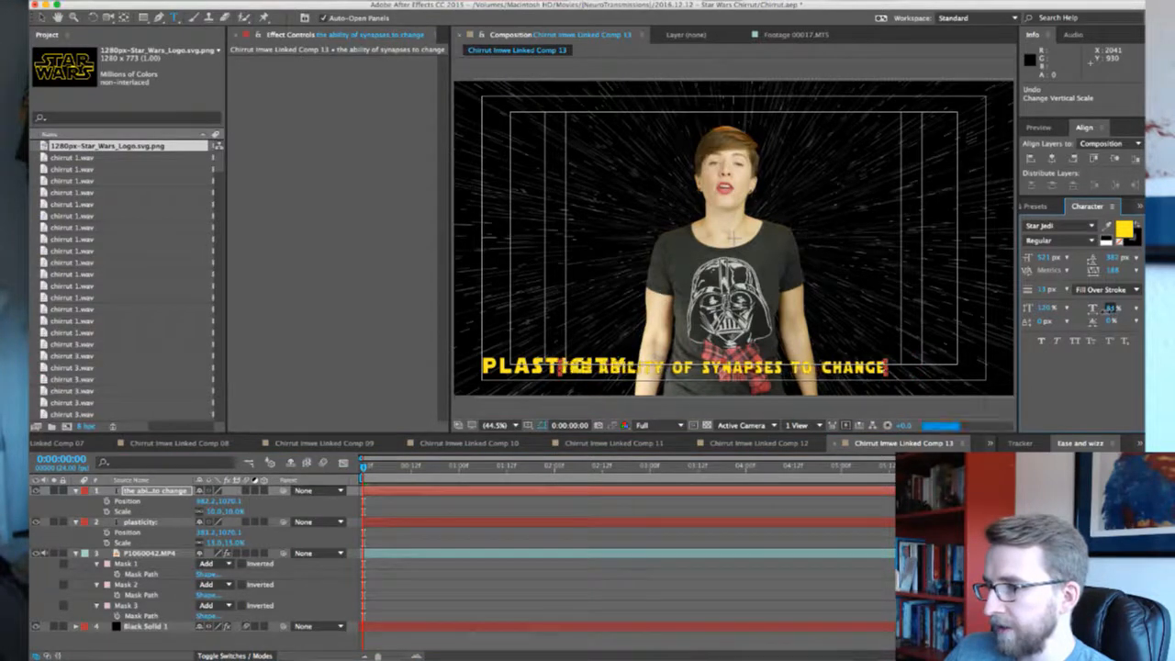
left_click_drag(210, 502, 383, 492)
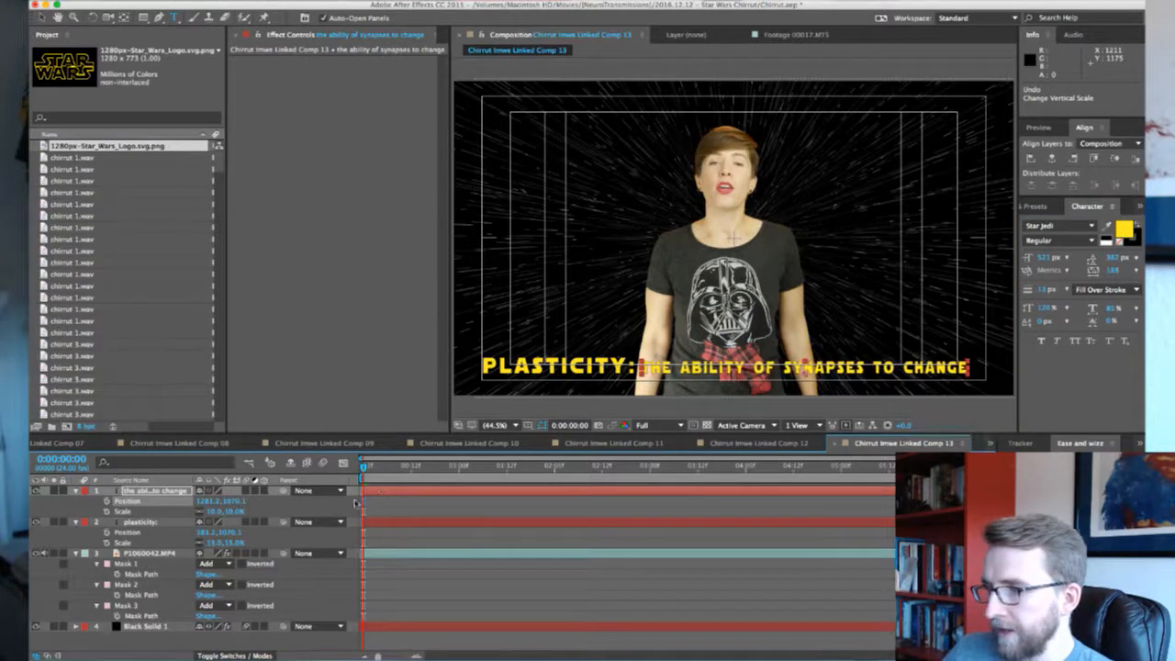
left_click_drag(239, 501, 239, 500)
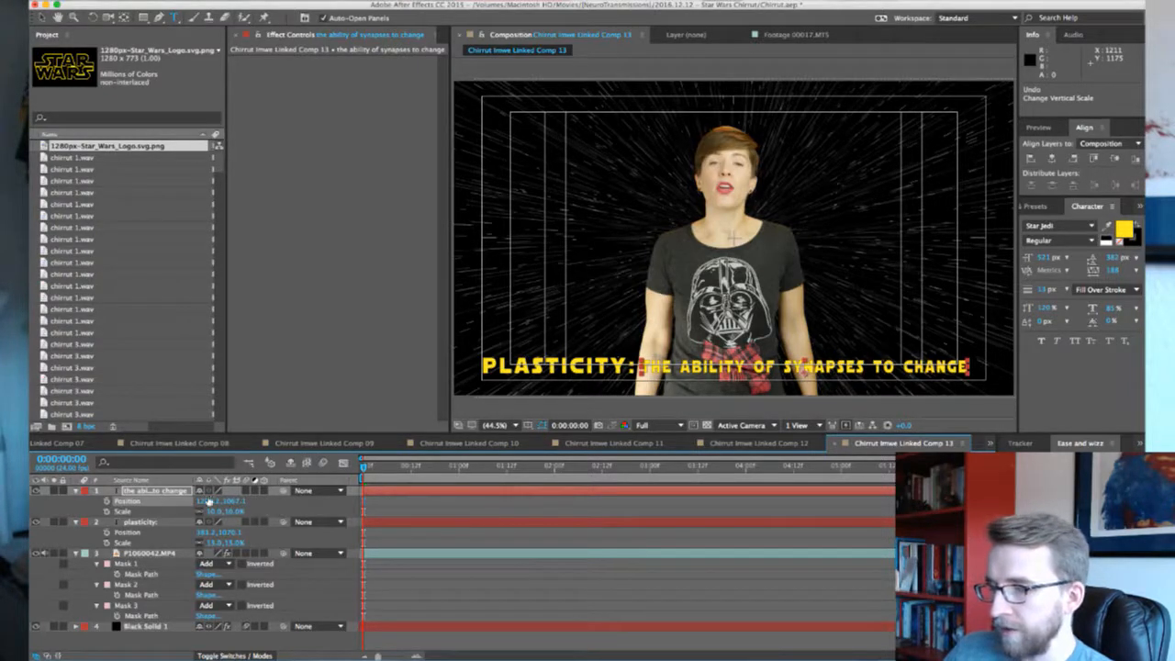
Shift "plasticity:" to Position x about 394 and the definition to about 1303, and set the definition's Scale to 10.5%
left_click_drag(210, 501, 214, 533)
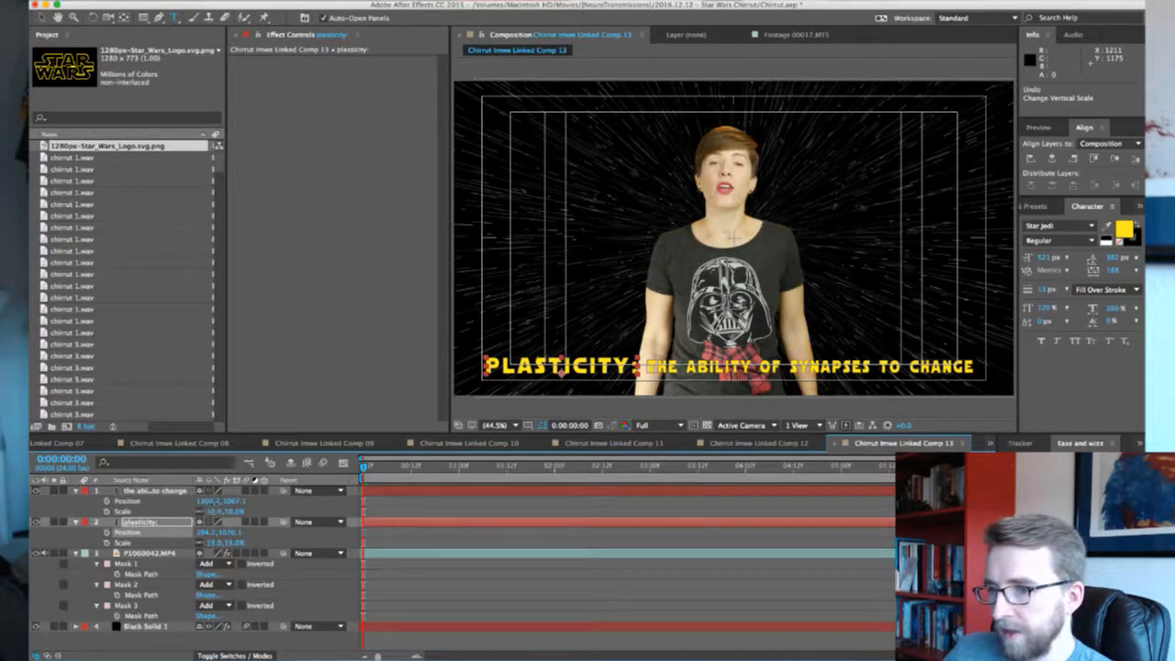
mouse_move(213, 507)
left_mouse_down()
mouse_move(230, 508)
mouse_move(216, 508)
left_mouse_up()
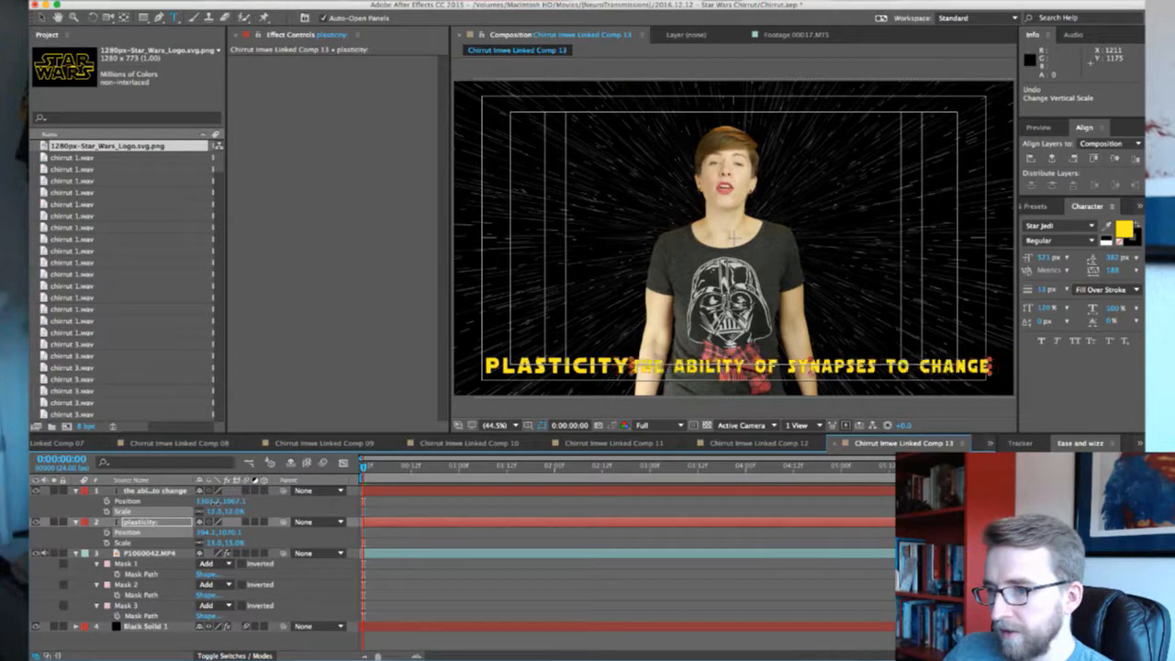
left_click(213, 506)
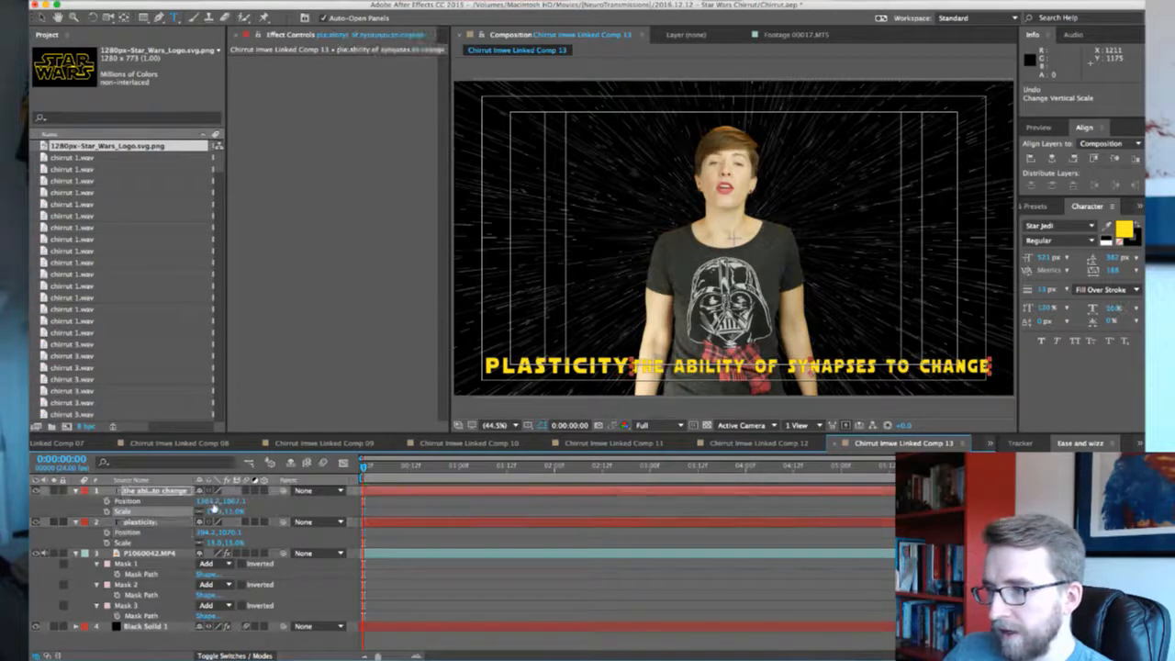
left_click(215, 511)
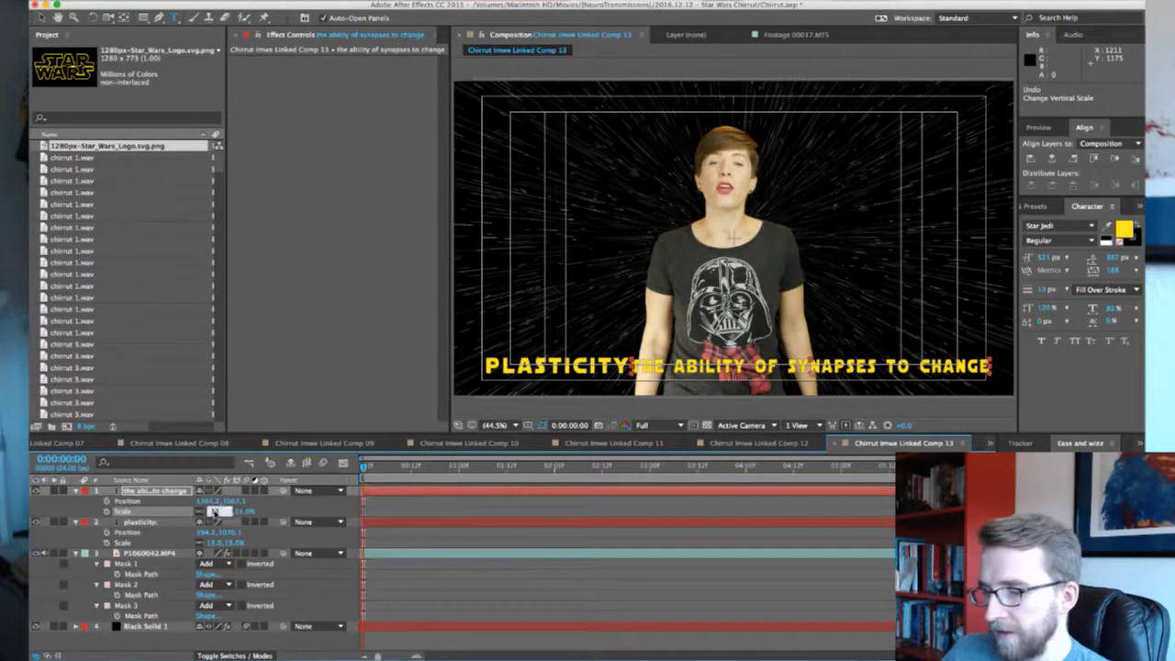
type("10.5")
key("Return")
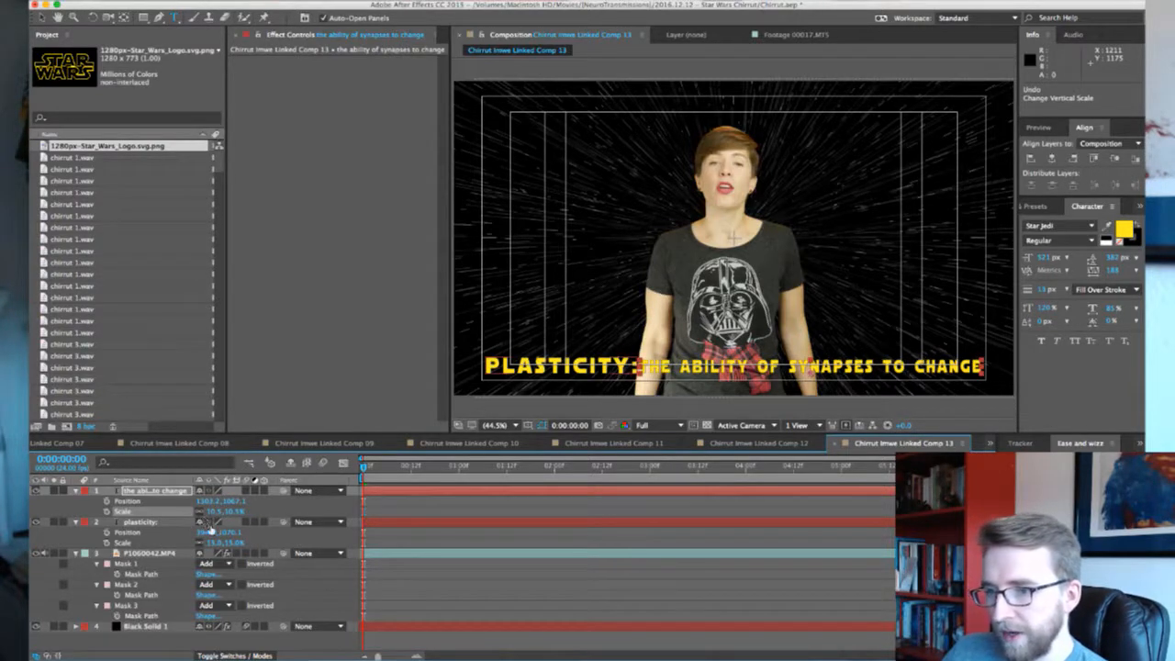
Set "plasticity:" to Position x about 383 and the definition to about 1309, 1070, checking the line without the safe-area guides
left_click_drag(211, 533, 204, 533)
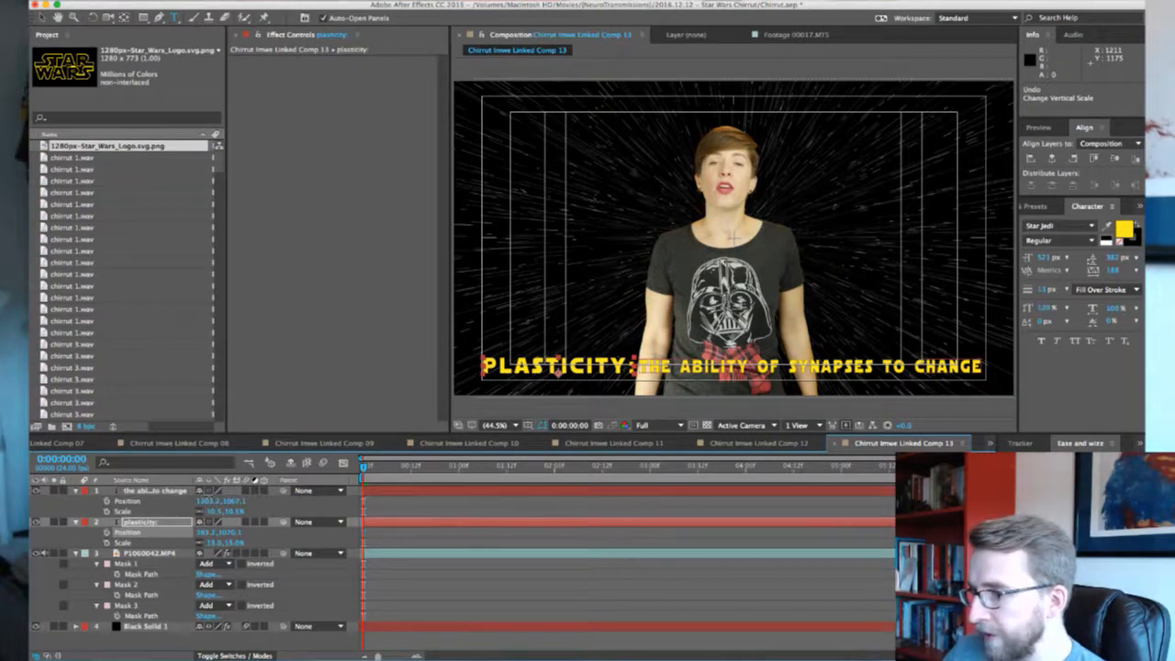
left_click_drag(206, 500, 210, 501)
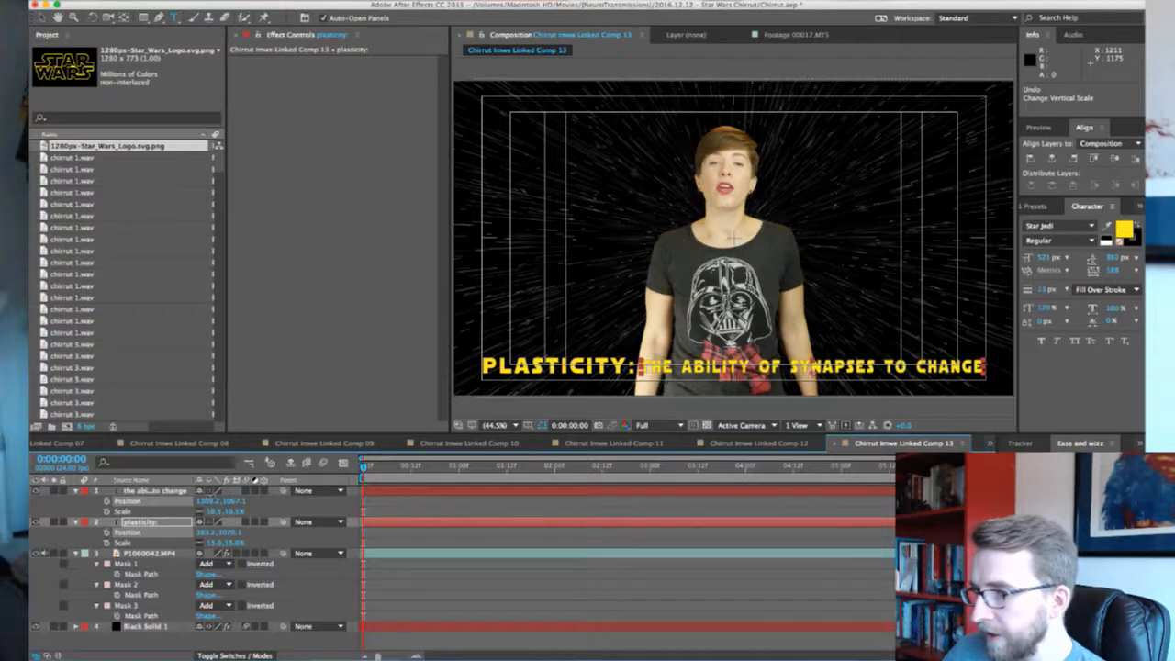
left_click(213, 500)
left_click_drag(227, 501, 232, 496)
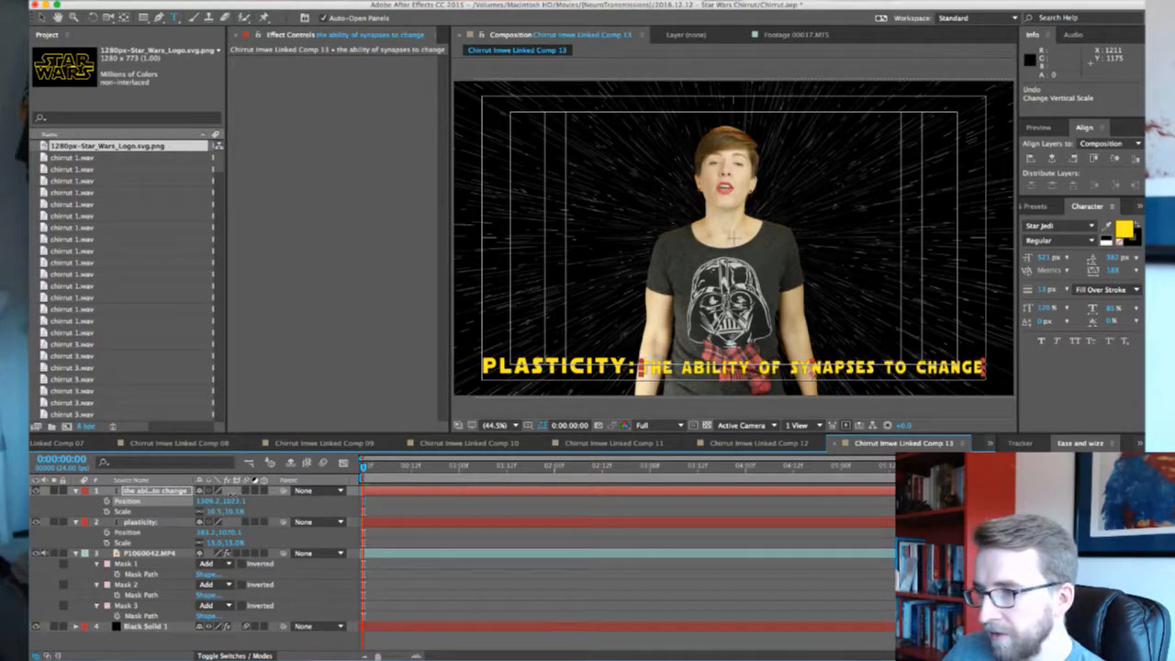
left_click(562, 542)
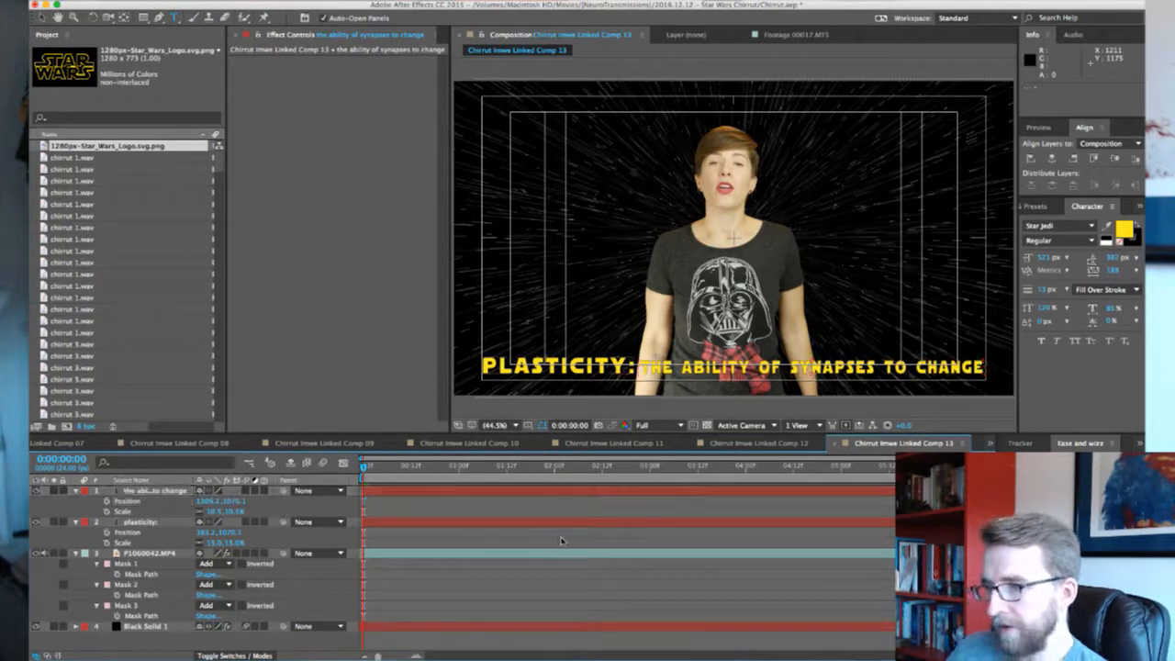
left_click(529, 428)
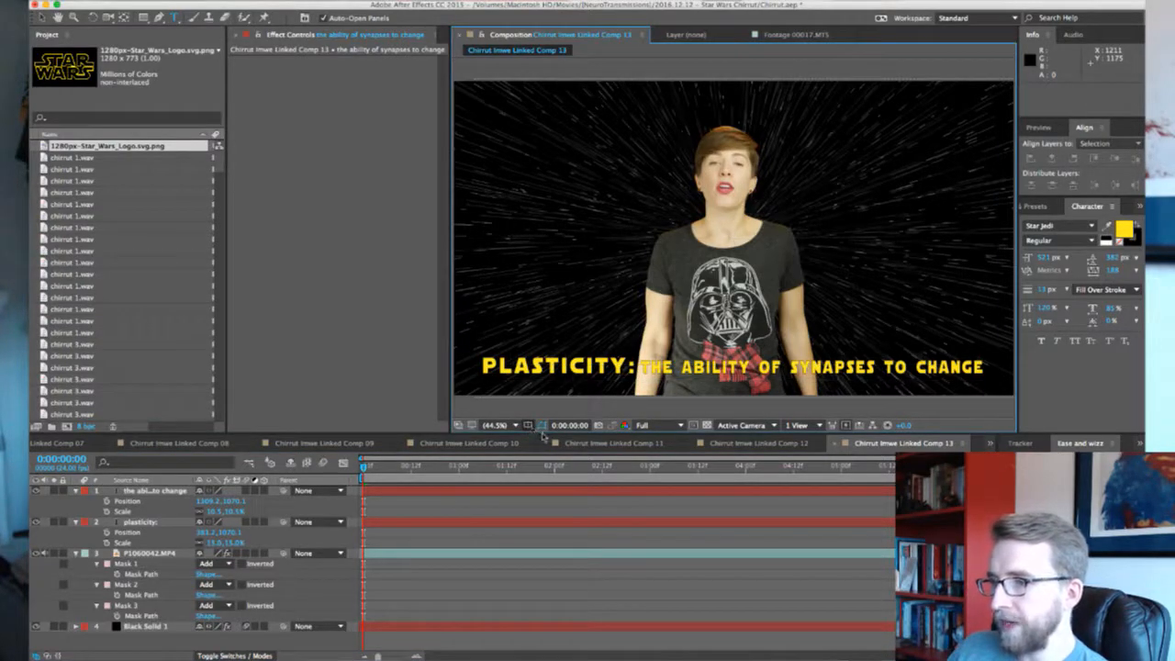
left_click(541, 428)
Increase the stroke width of the definition text "the ability of synapses to change" to about 60 px
left_click(138, 522)
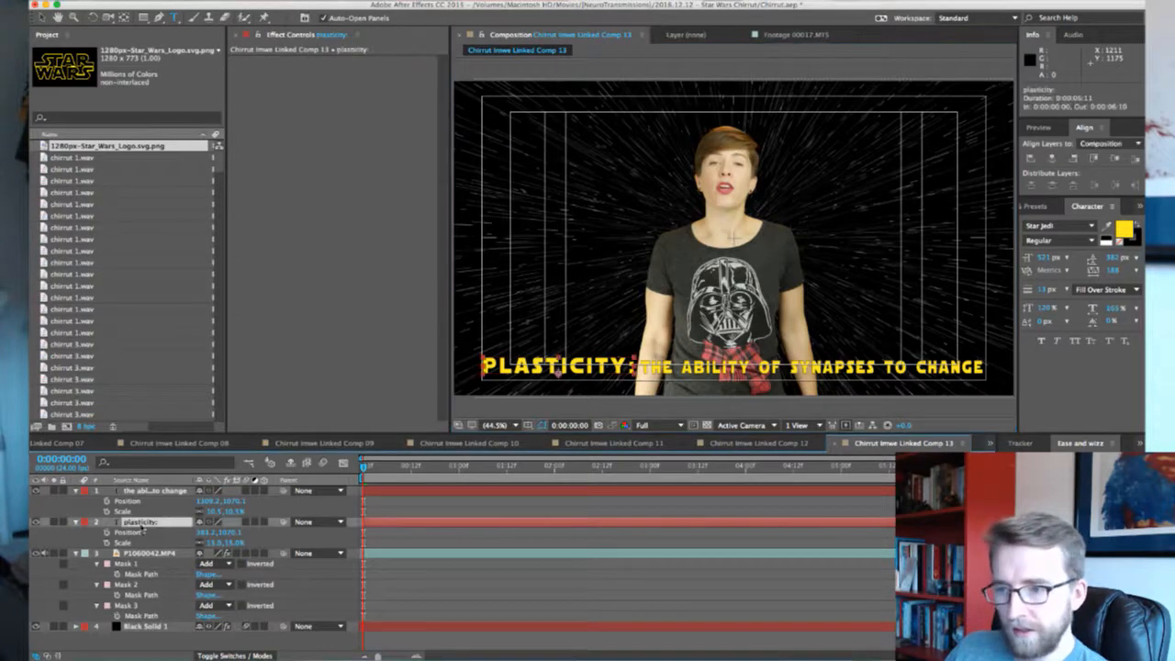
left_click(182, 493)
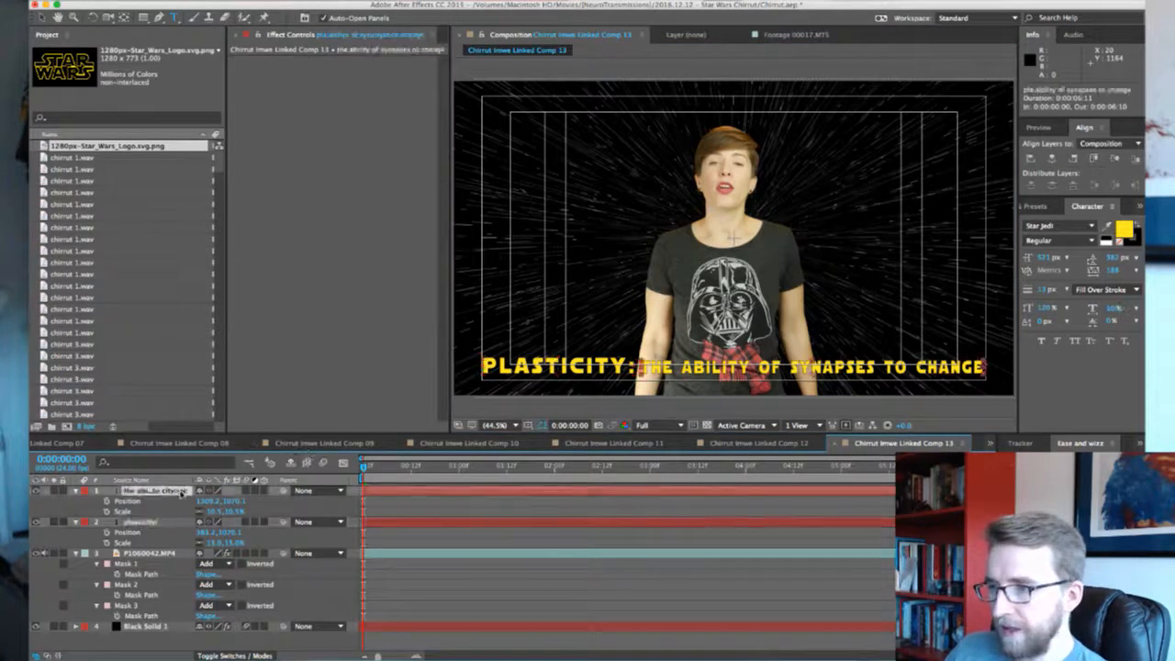
left_click(1045, 289)
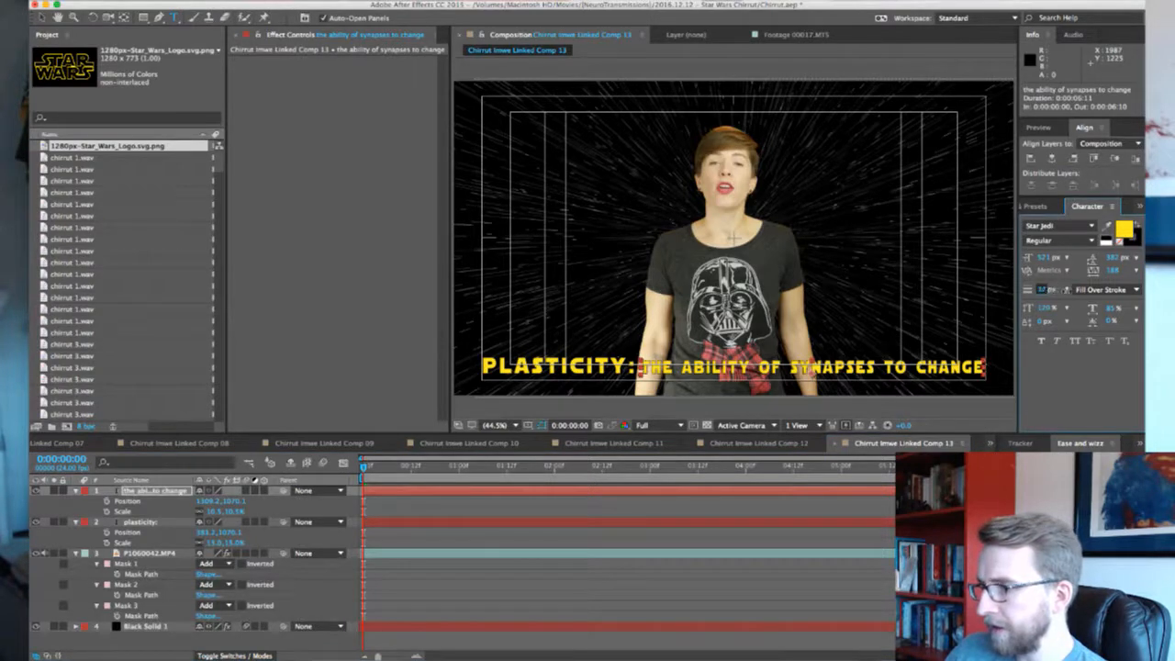
type("73")
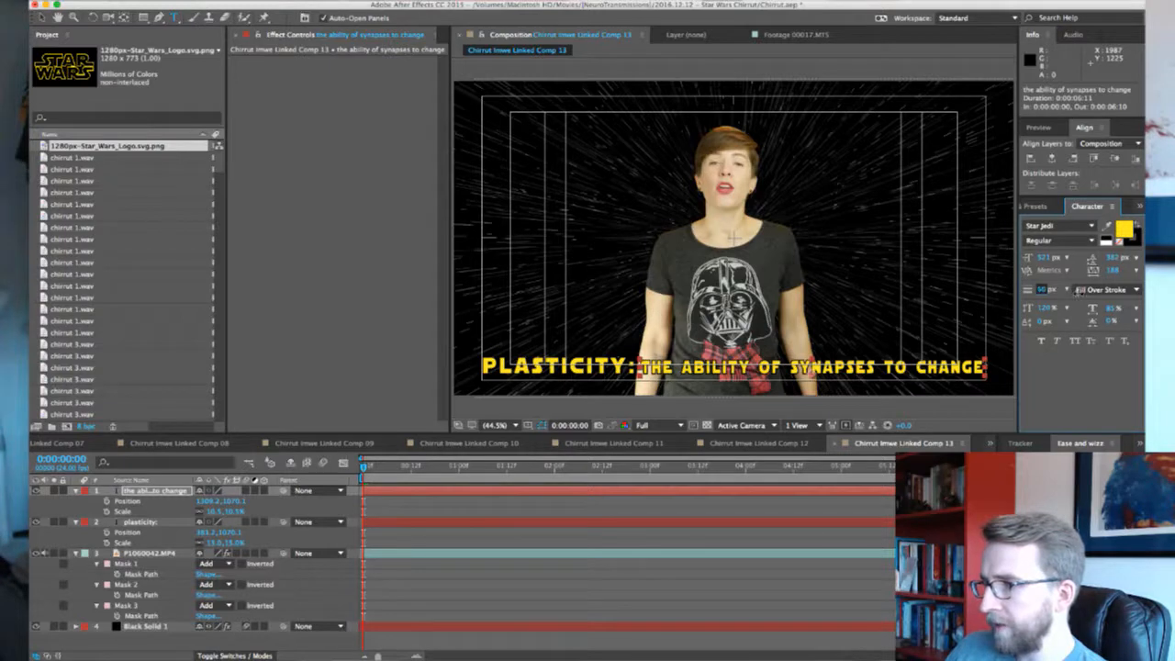
left_click(820, 570)
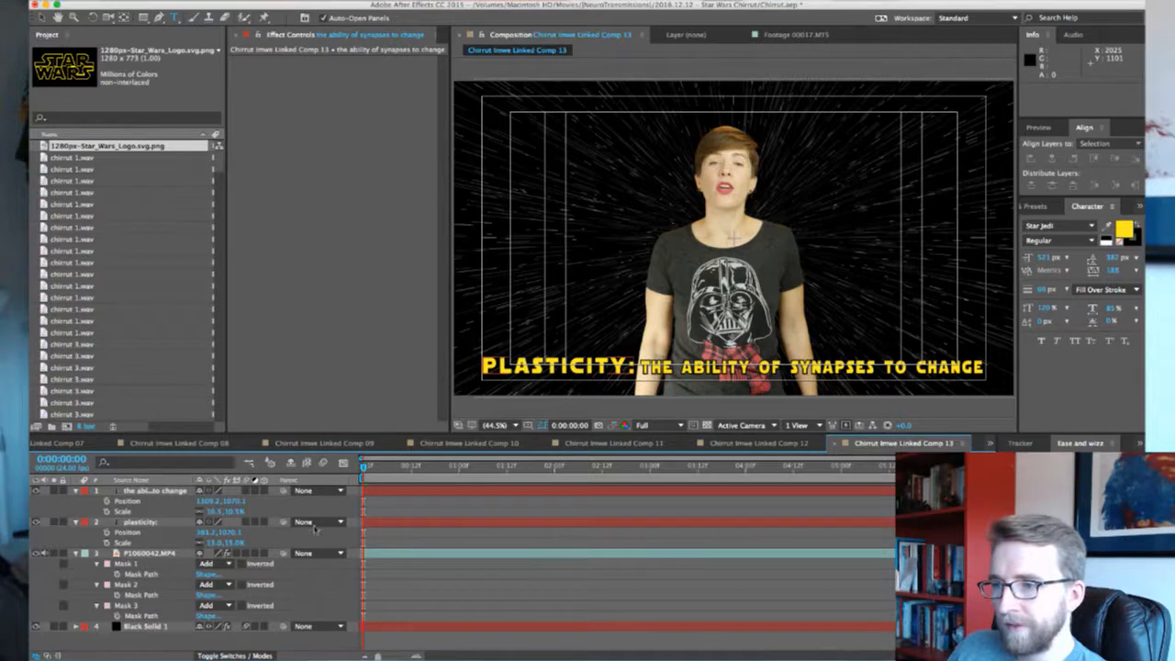
Undo the last stroke change on the "plasticity:" text, and set its stroke width to 37 px
left_click(144, 522)
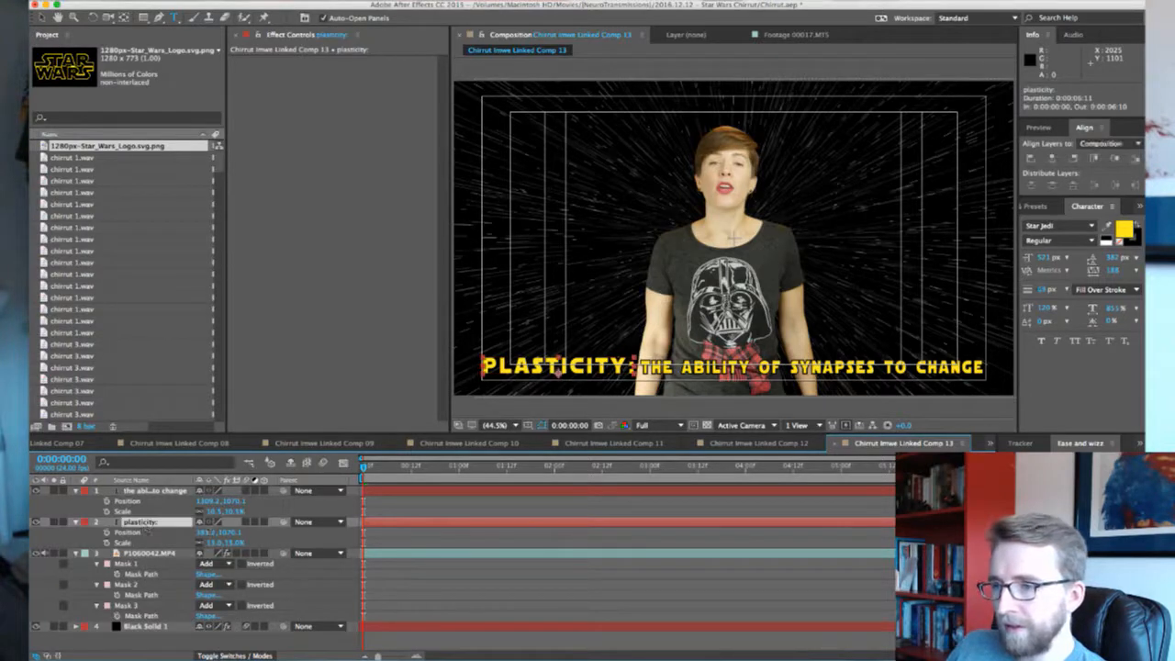
key("super+z")
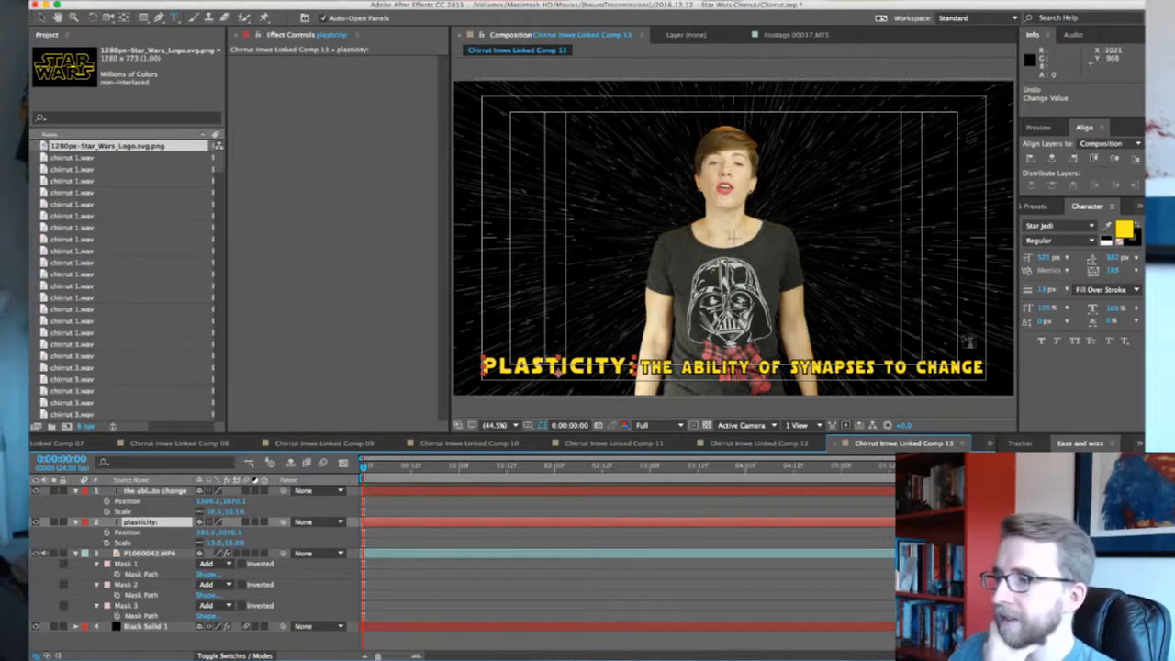
left_click(150, 493)
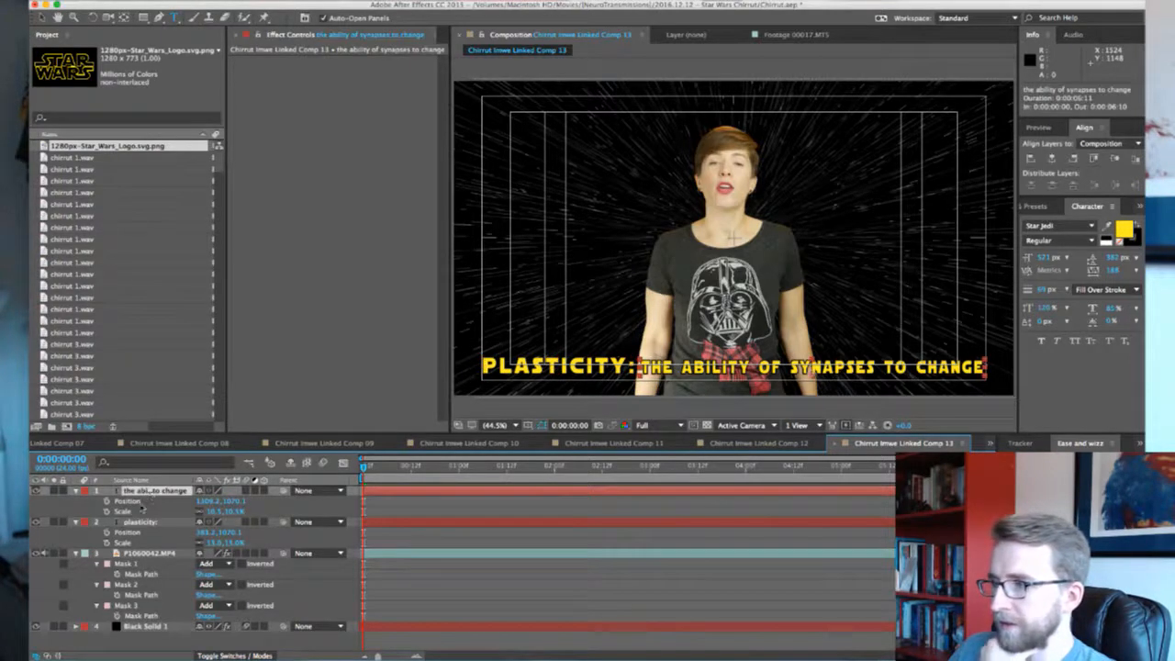
left_click(141, 523)
left_click(1047, 291)
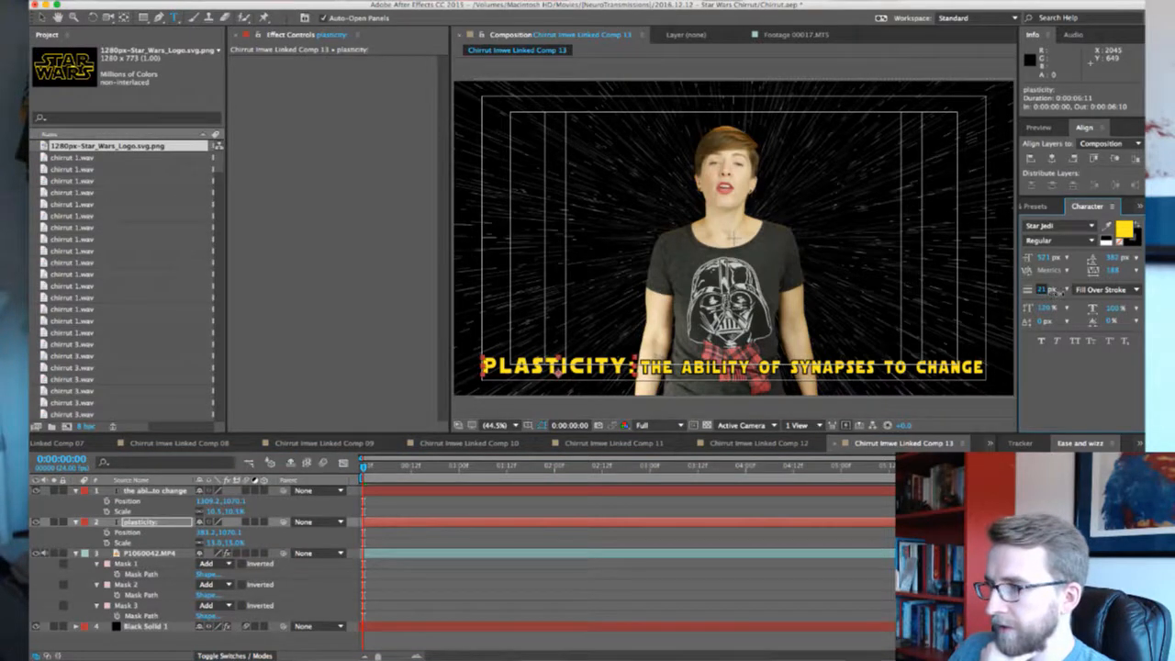
type("37")
Draw a full-width rectangle on a new shape layer across the lower part of the frame and fill it black
type("q")
left_click(503, 539)
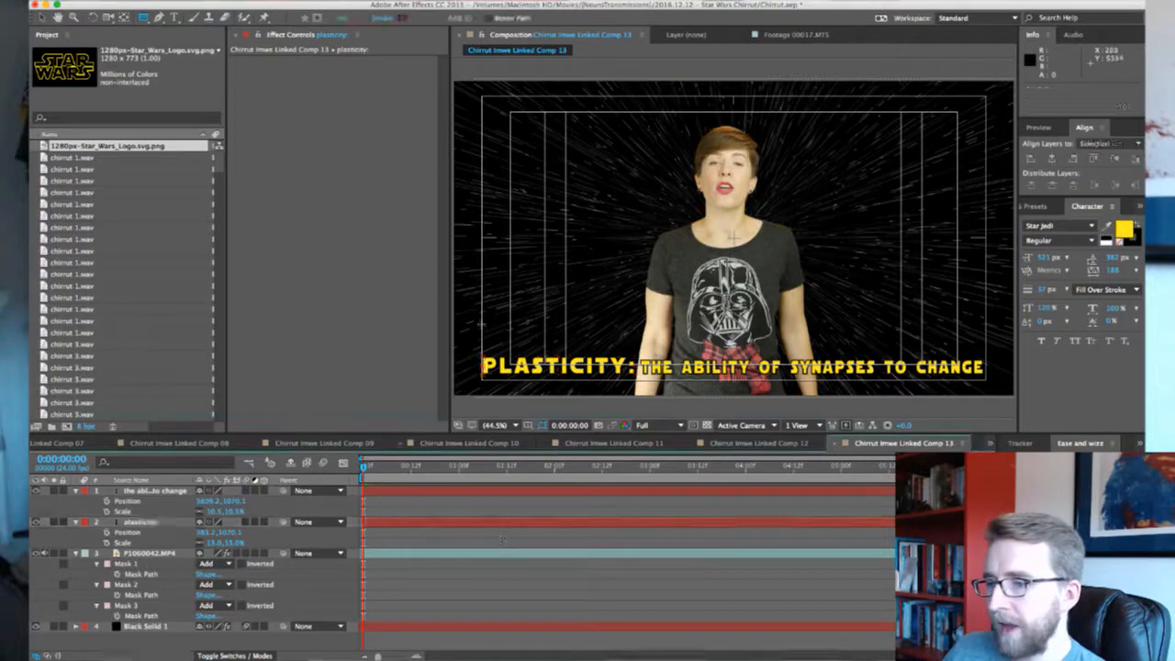
left_click_drag(453, 328, 1021, 409)
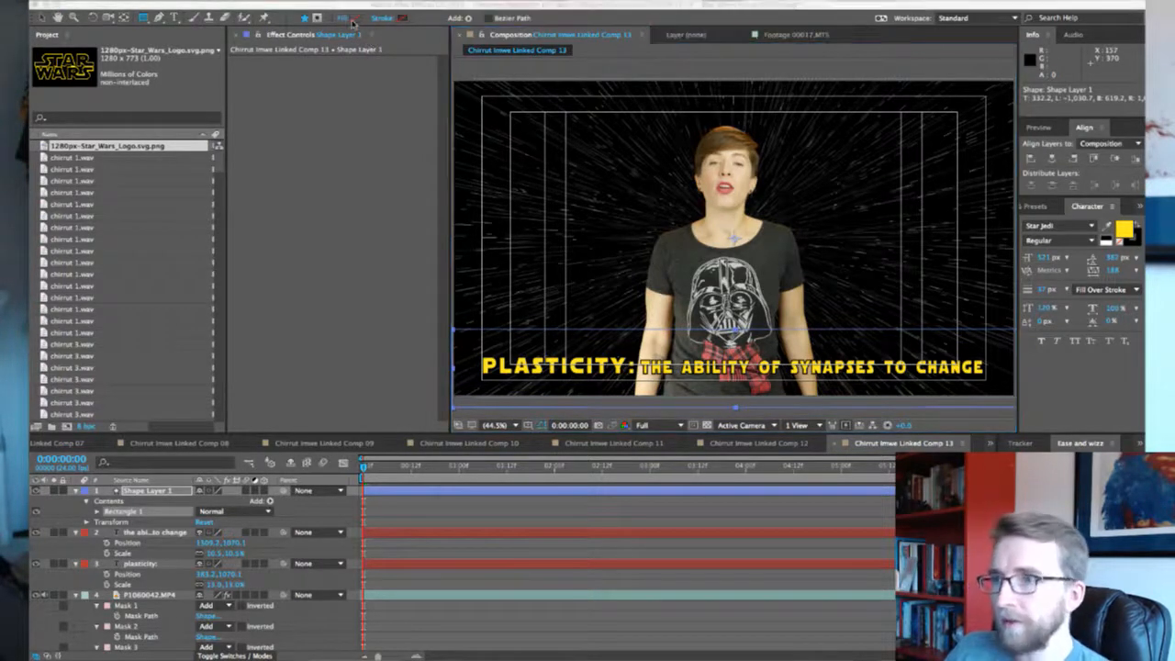
left_click_drag(159, 186, 208, 241)
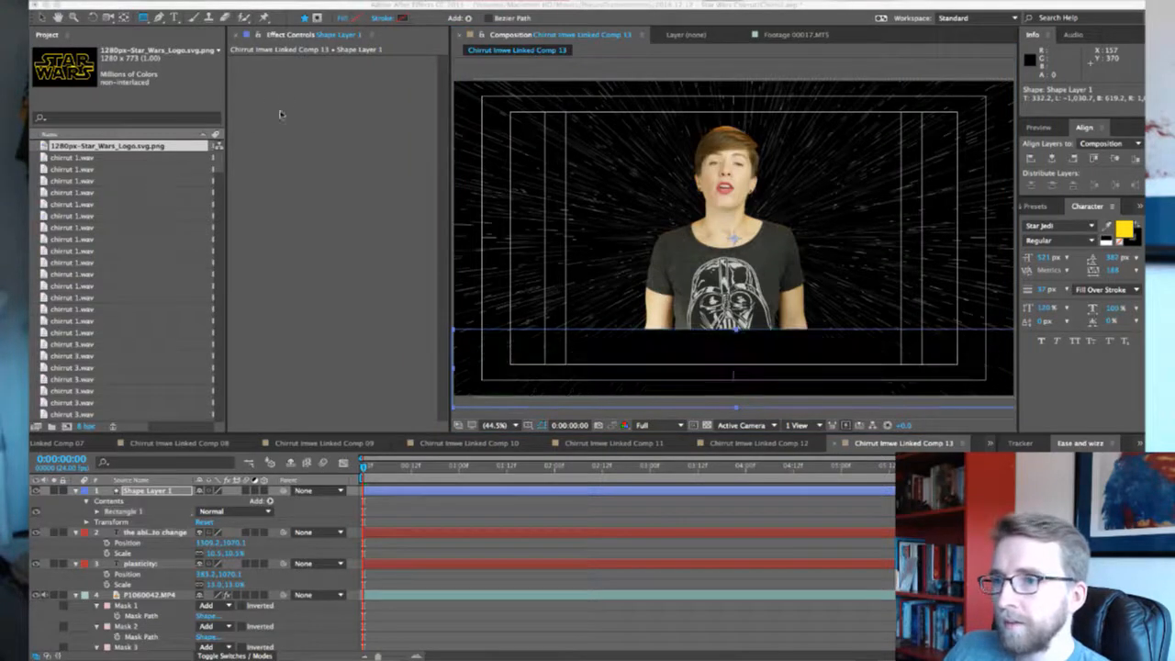
left_click(291, 85)
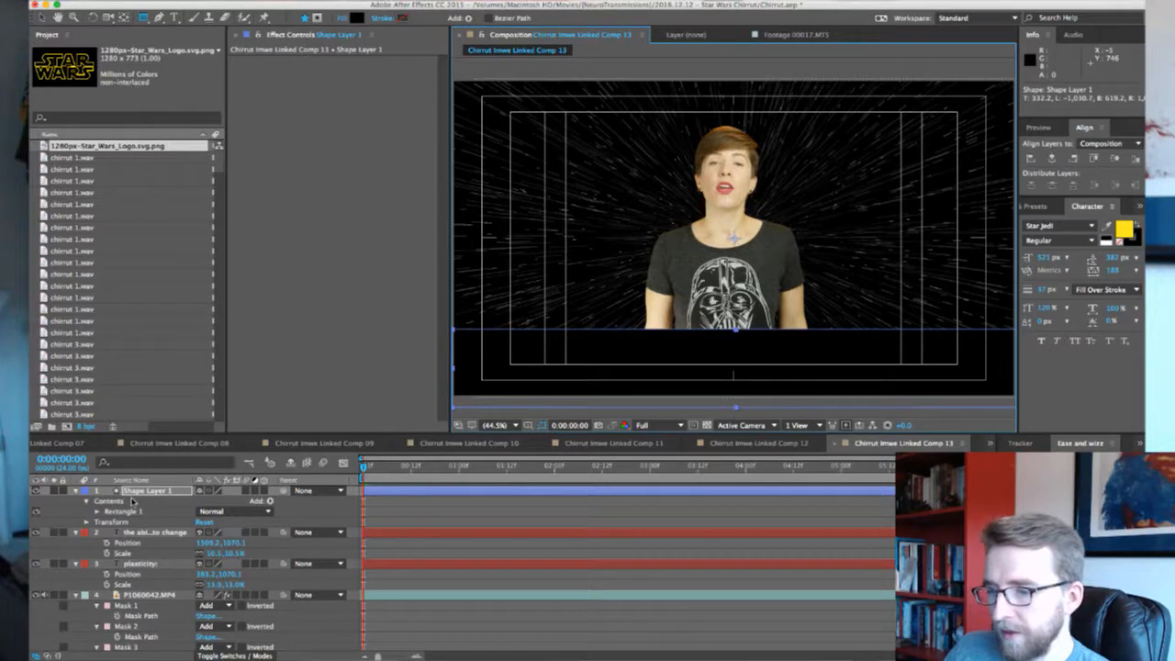
Move the black rectangle to Position y about 488 and set its Scale to 113% wide and about 69% high
key("s")
left_click_drag(212, 501, 224, 492)
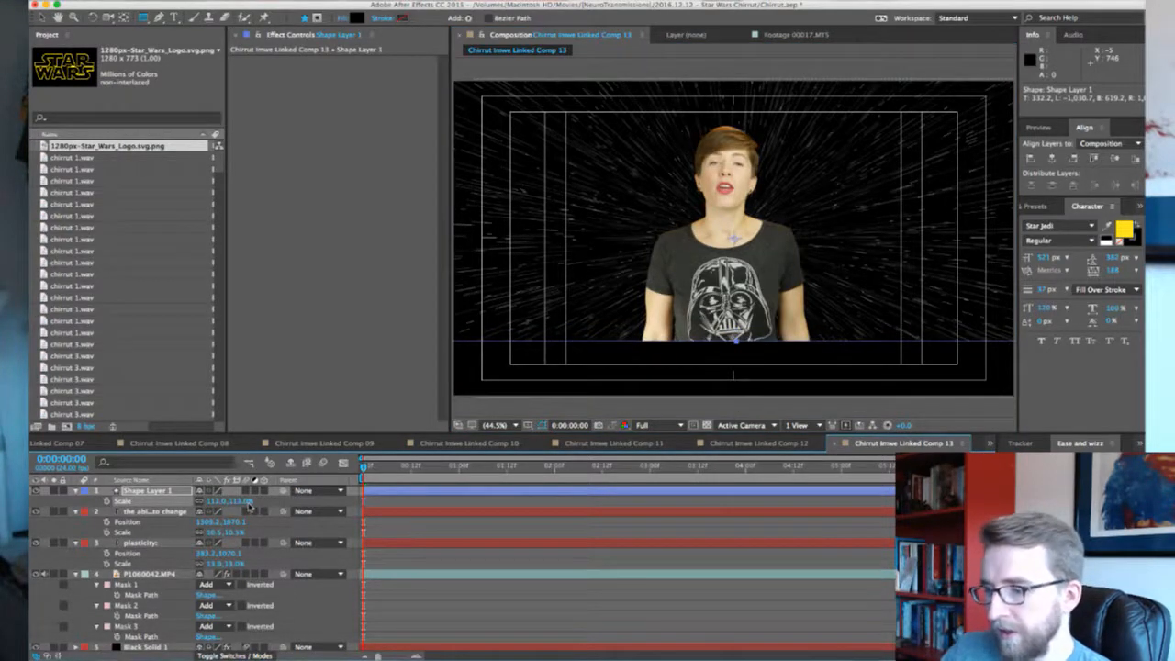
key("shift+p")
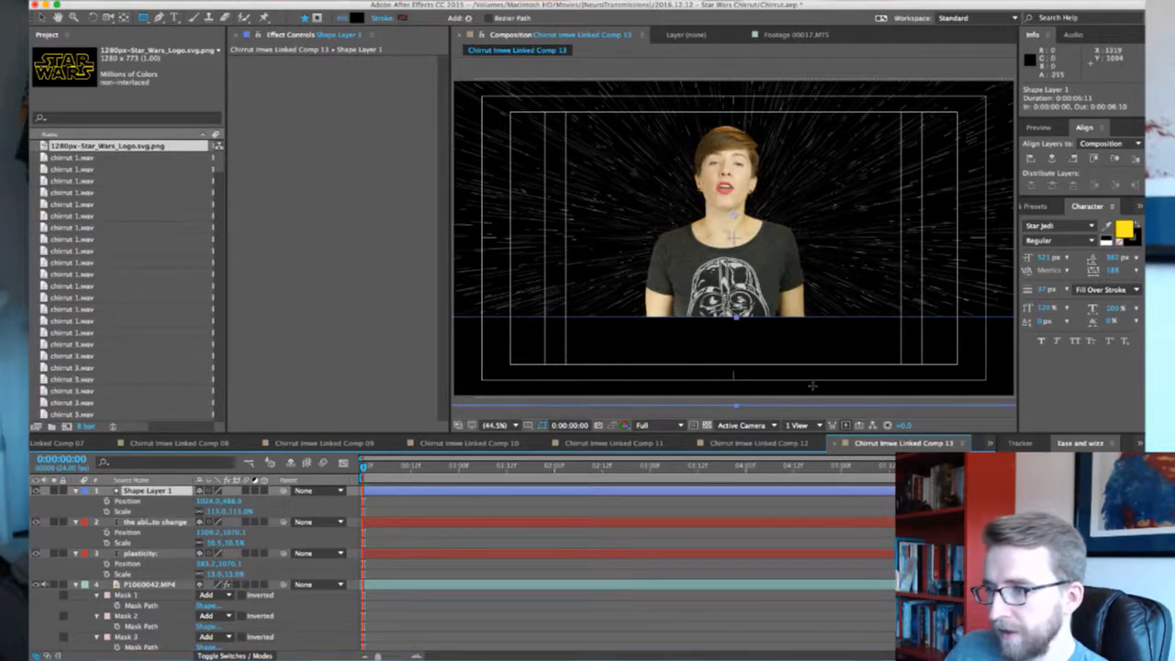
left_click_drag(737, 316, 737, 379)
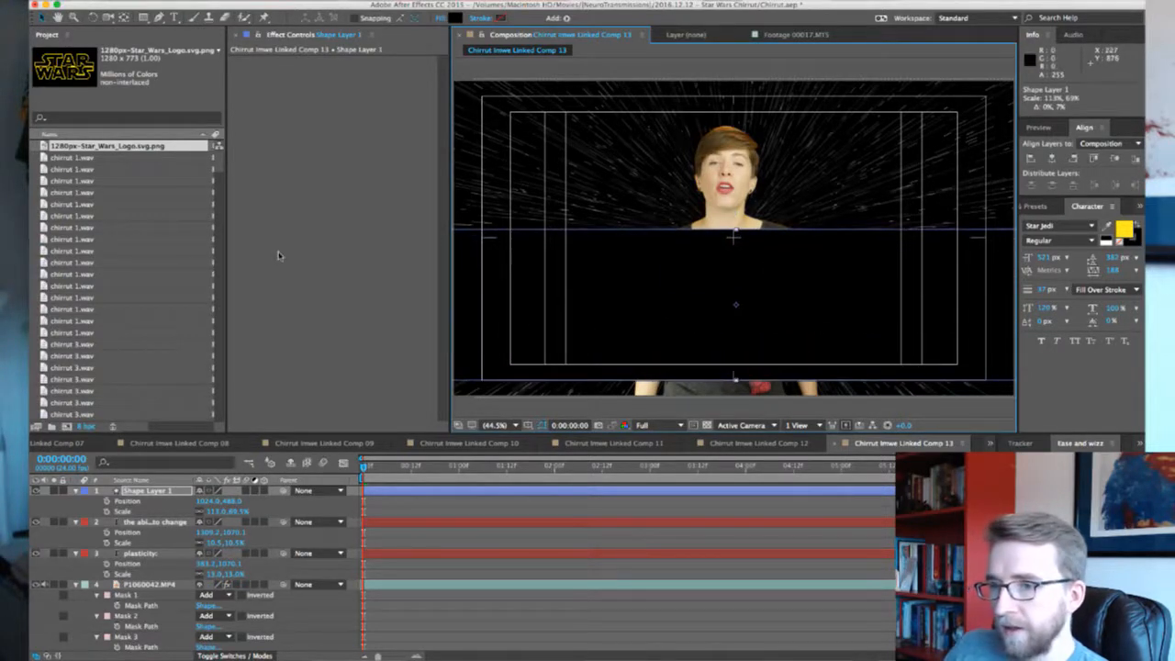
Pre-compose the black rectangle's shape layer
left_click(160, 493)
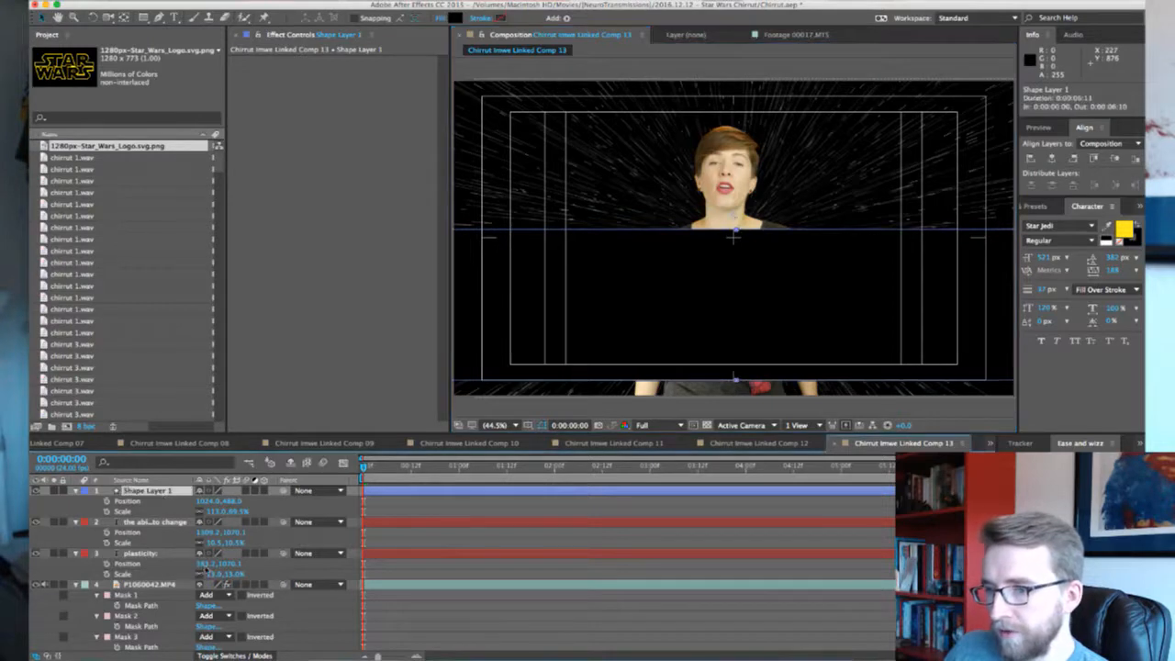
key("super+Tab")
key("Return")
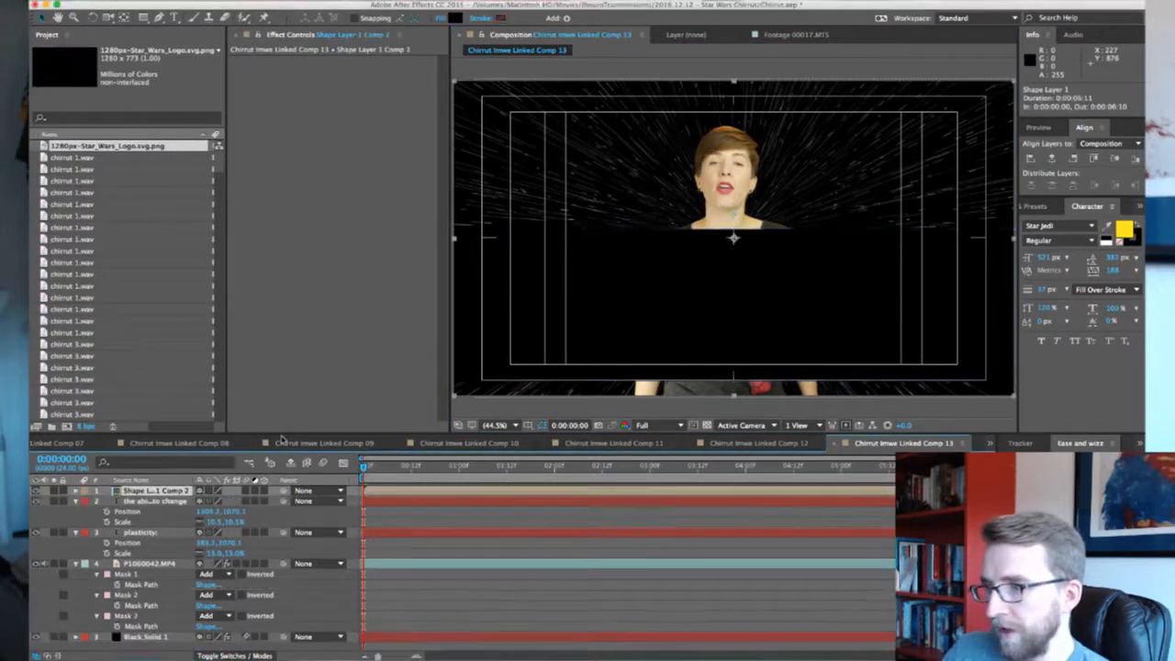
Place the pre-composed black bar beneath both text layers in the stacking order, with Position y about 934
key("p")
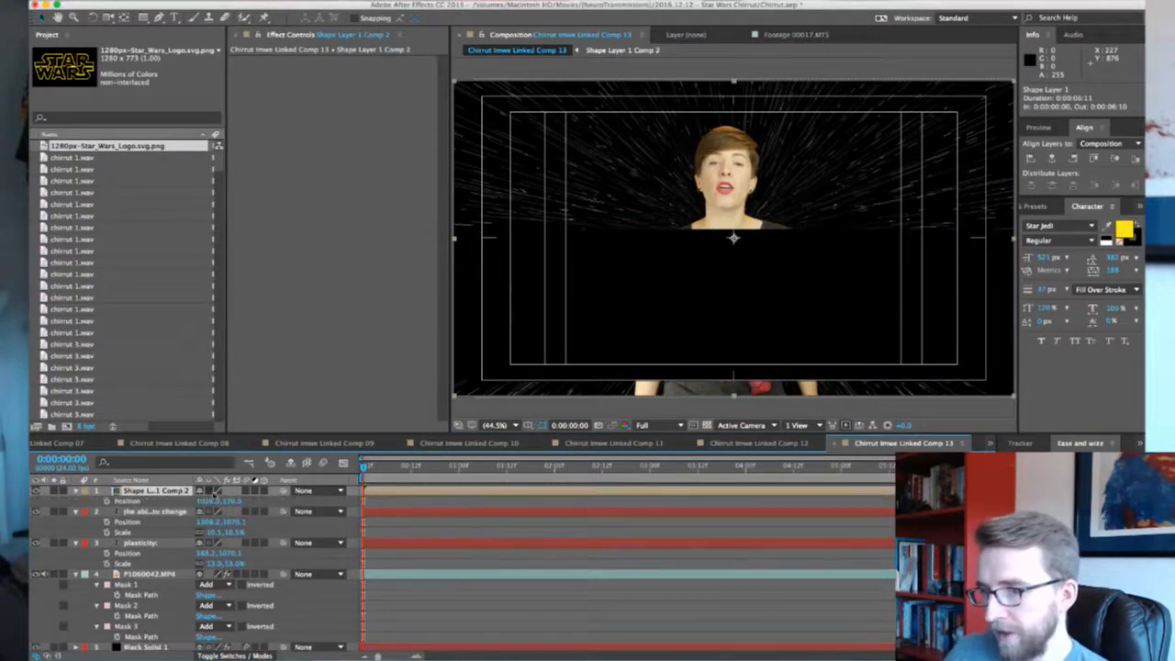
left_click_drag(231, 502, 426, 530)
left_click_drag(144, 493, 152, 556)
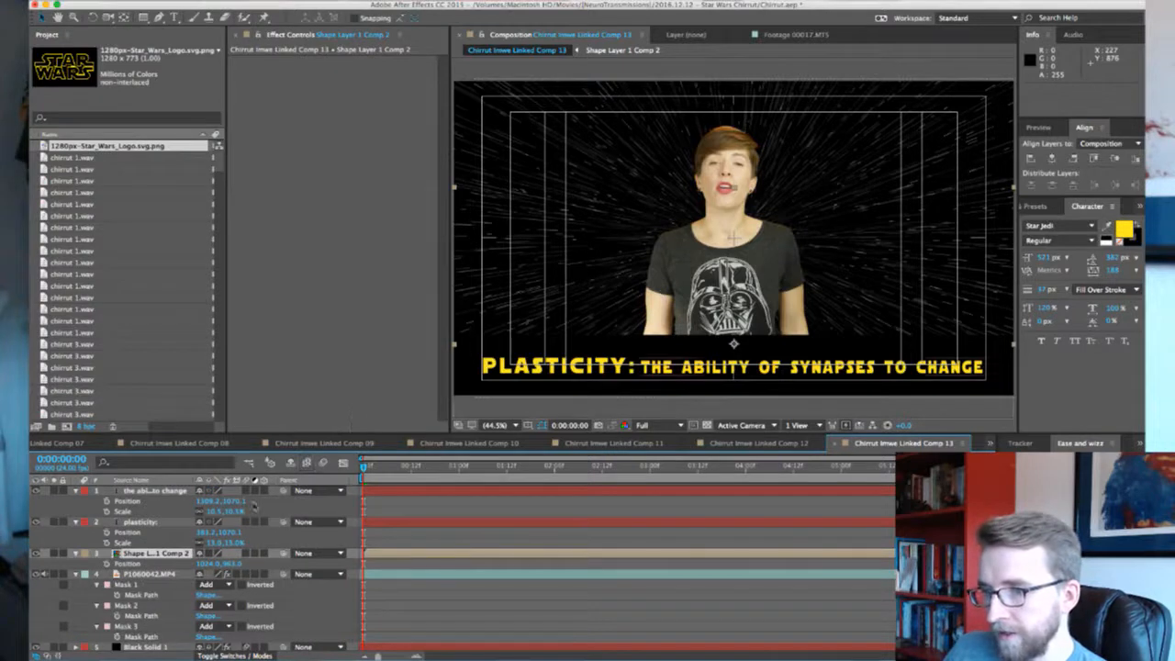
left_click_drag(237, 502, 250, 502)
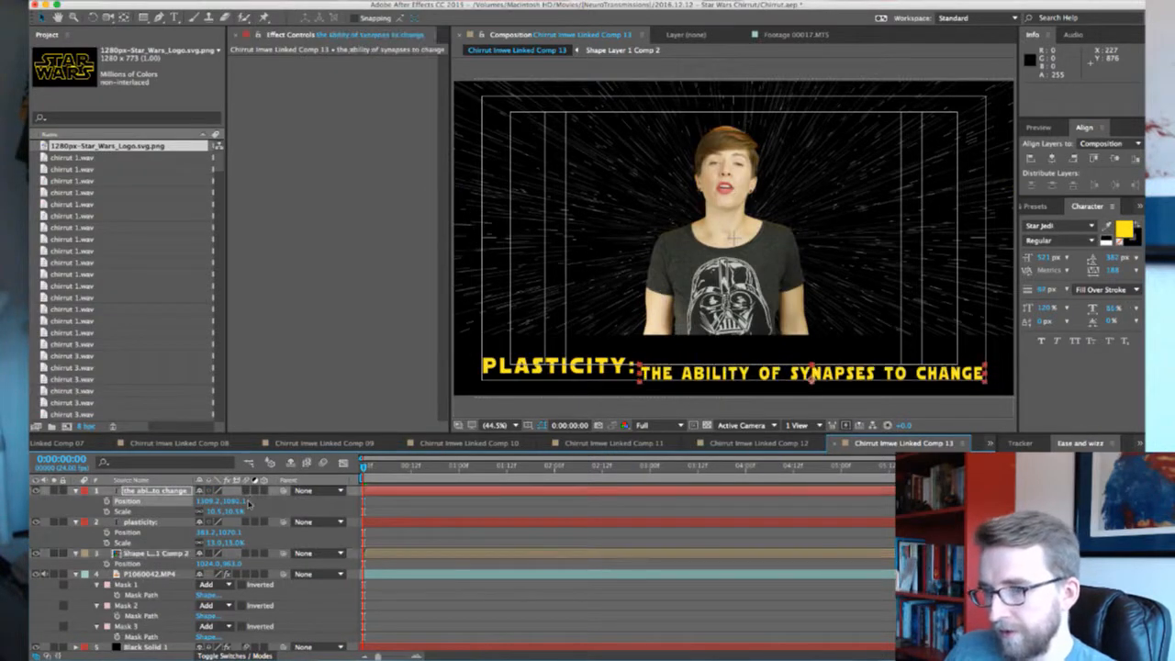
key("super+z")
left_click_drag(232, 562, 211, 566)
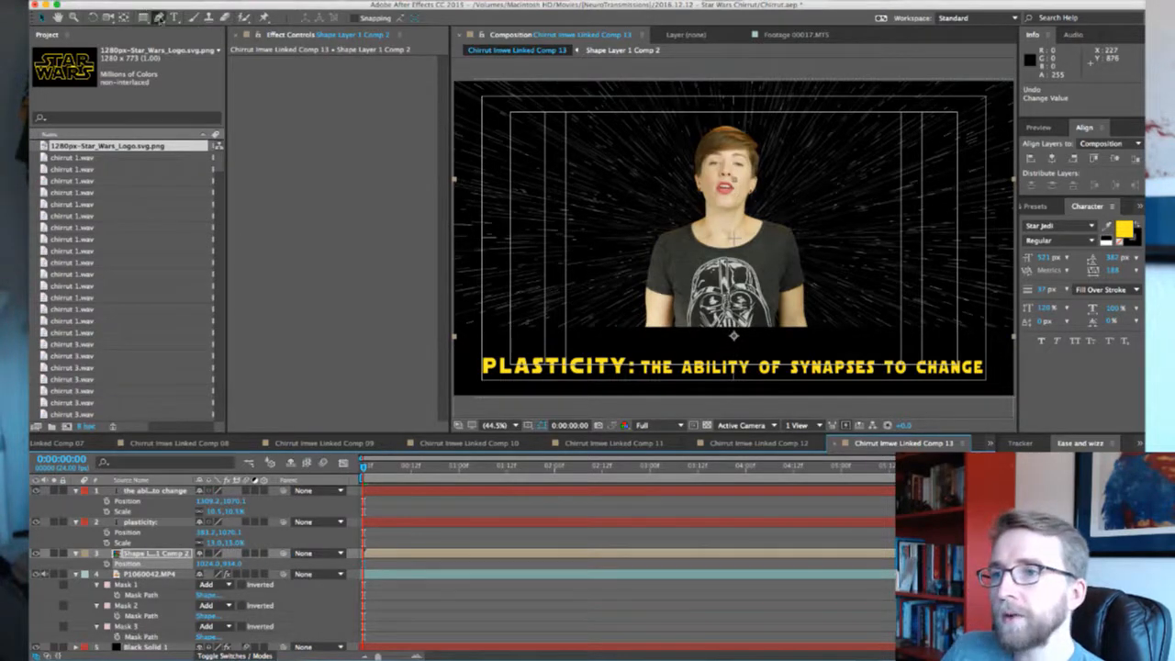
Draw a four-point Pen mask on the black bar, with its upper edge just above the text and its corners outside the frame
left_click(159, 17)
key("comma")
key("comma")
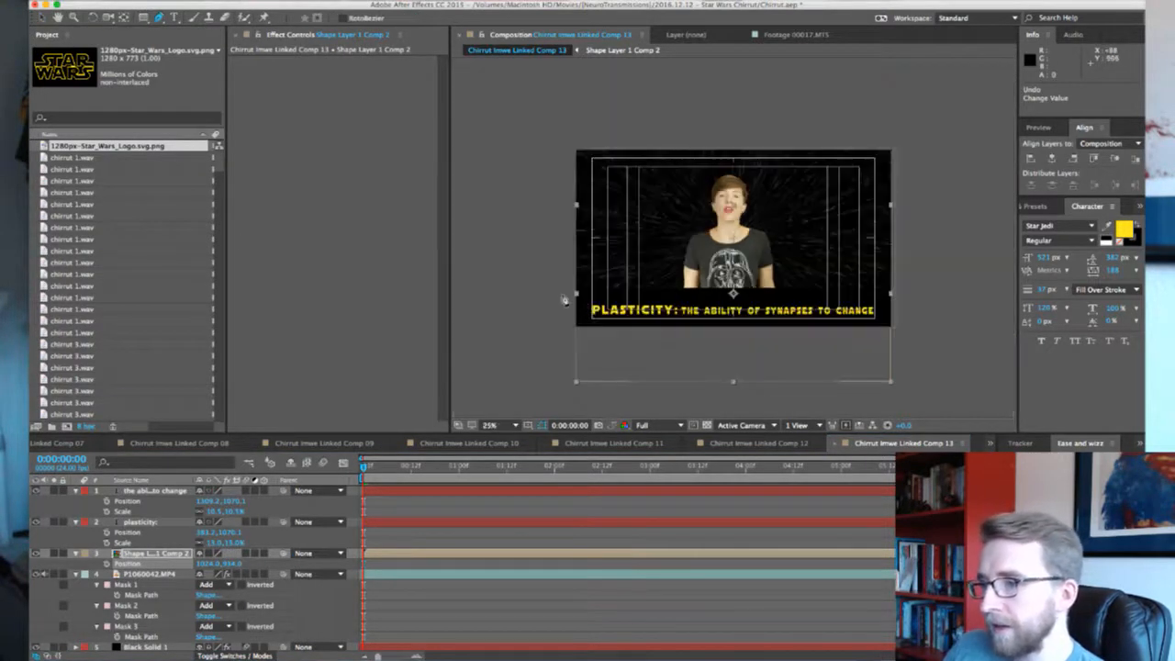
left_click(560, 294)
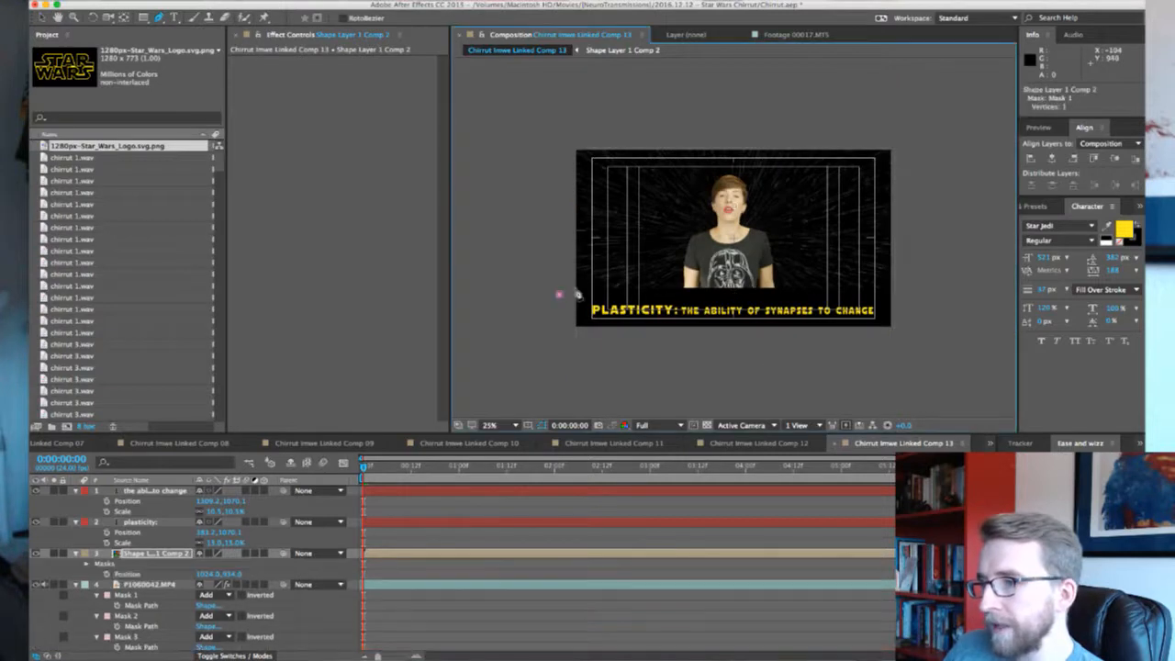
left_click(922, 297)
left_click(923, 347)
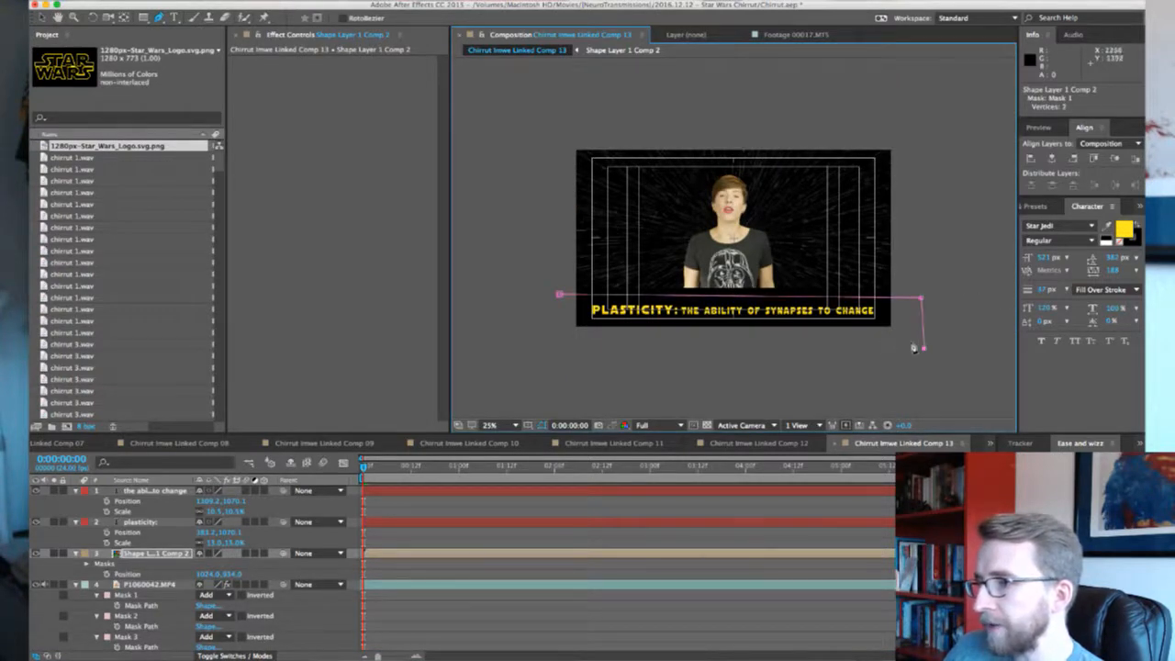
left_click(558, 348)
left_click(560, 293)
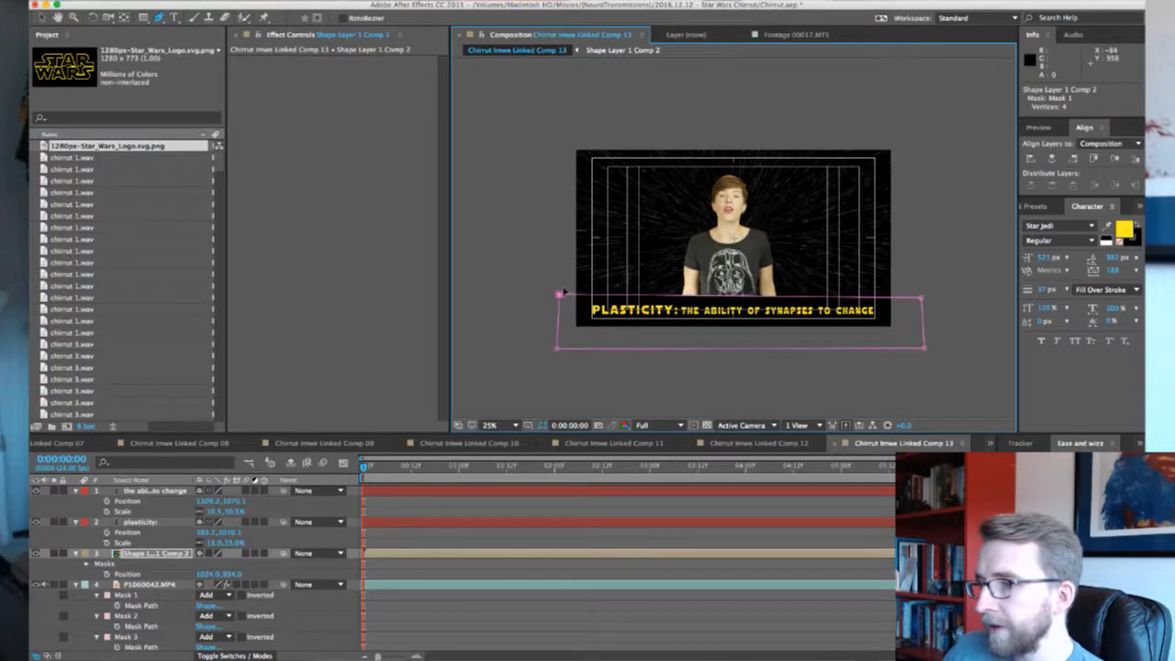
left_click_drag(561, 289, 561, 290)
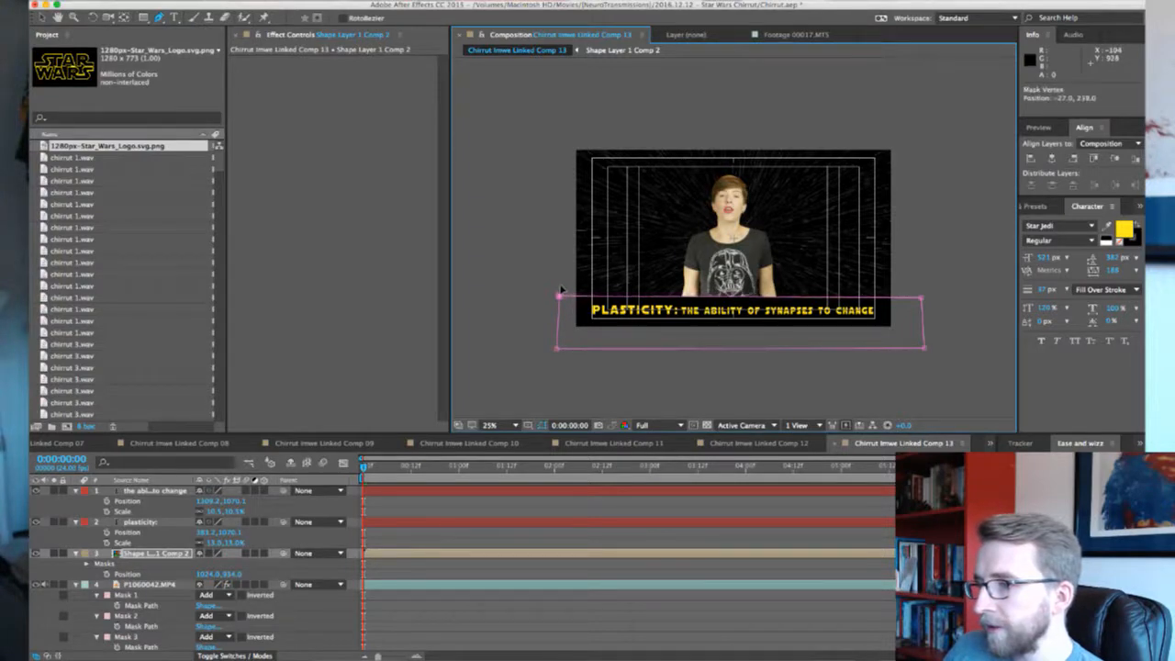
Feather the black bar's mask by 37 pixels and hide the mask outline
key("period")
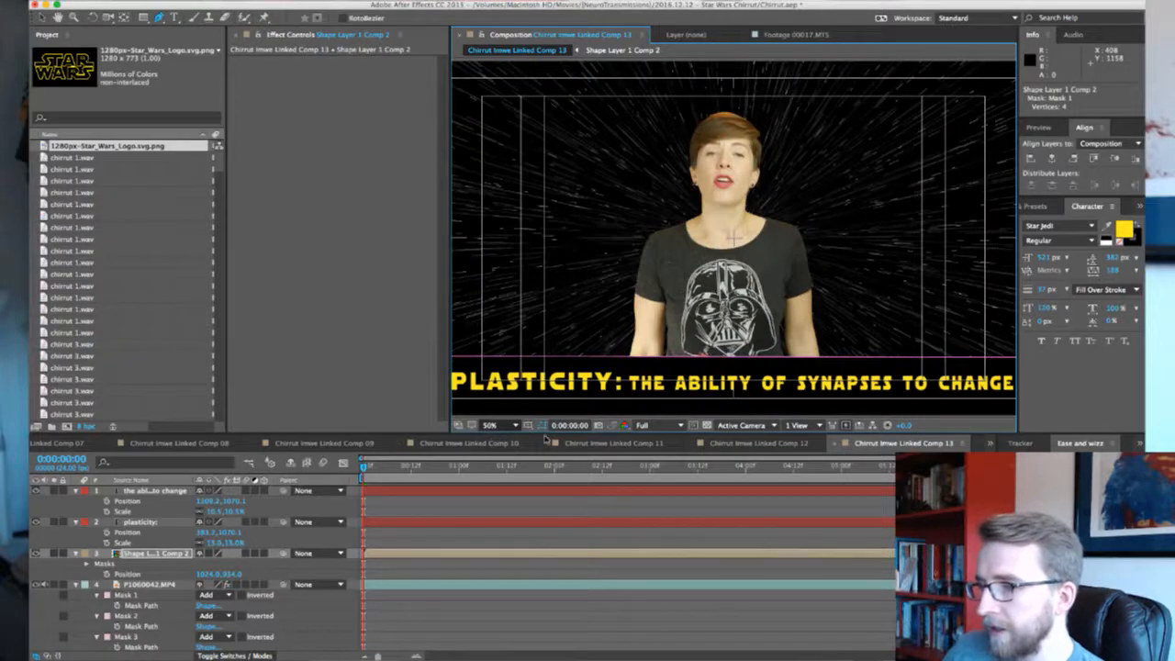
key("alt+slash")
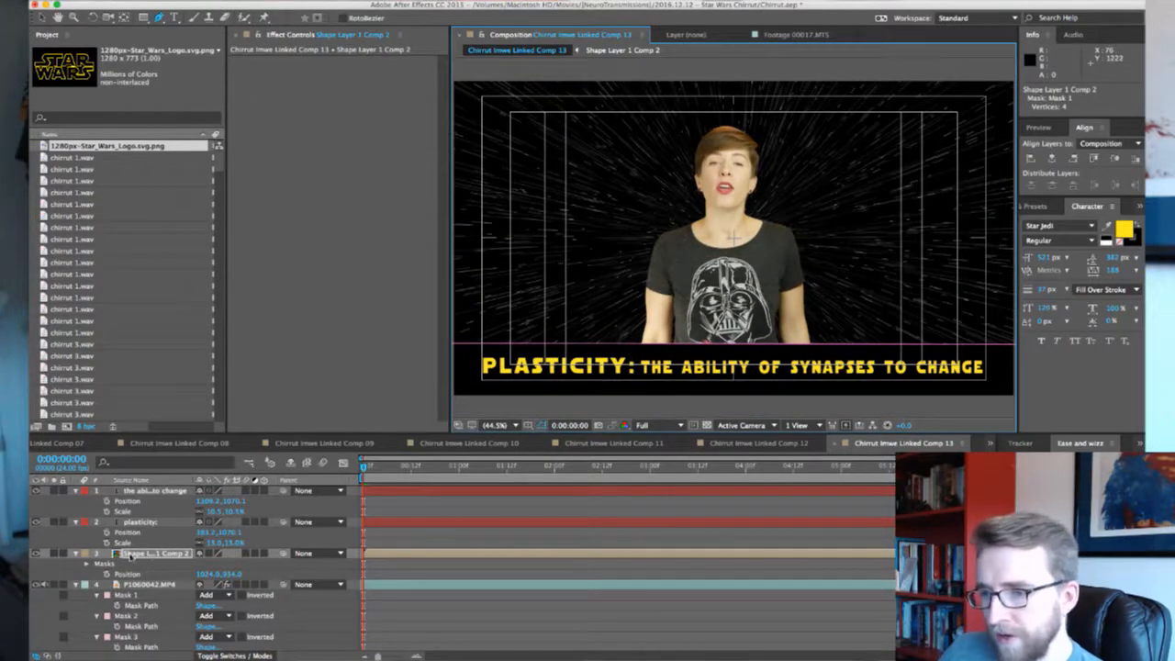
left_click(86, 564)
left_click(97, 574)
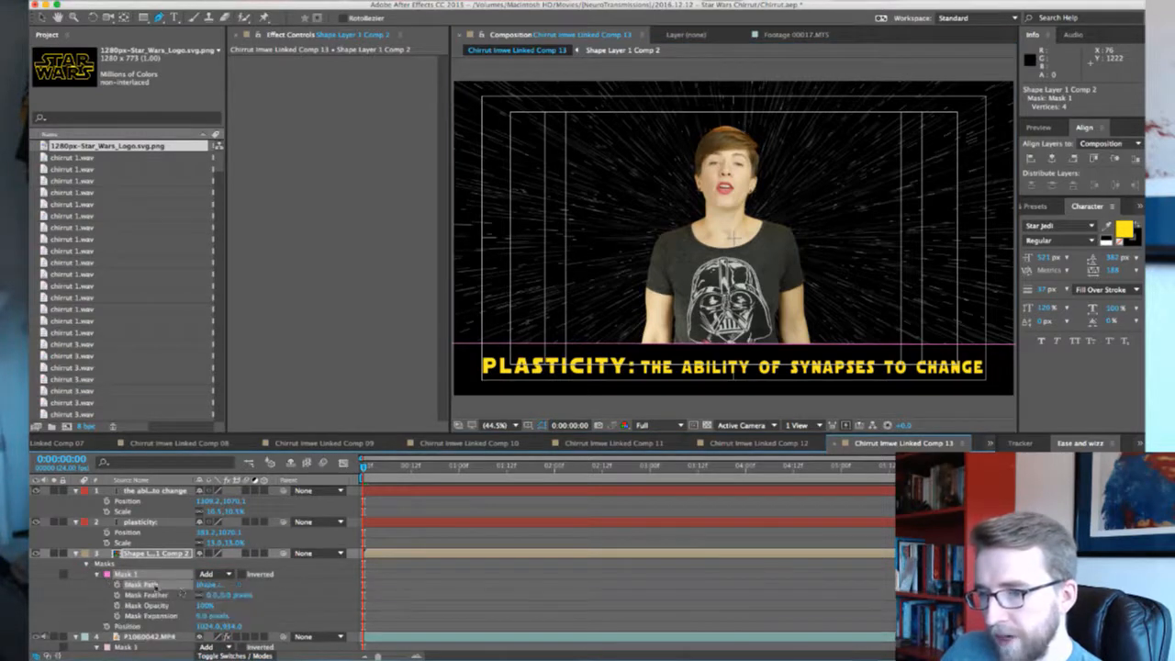
left_click_drag(215, 595, 241, 595)
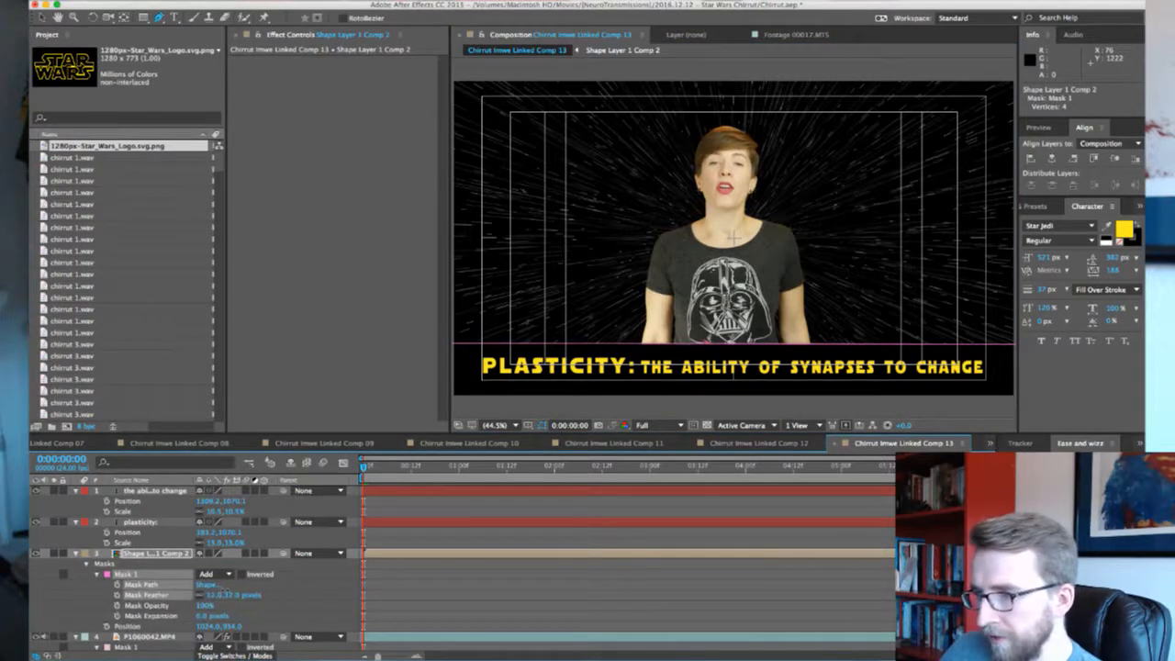
left_click_drag(229, 590, 237, 595)
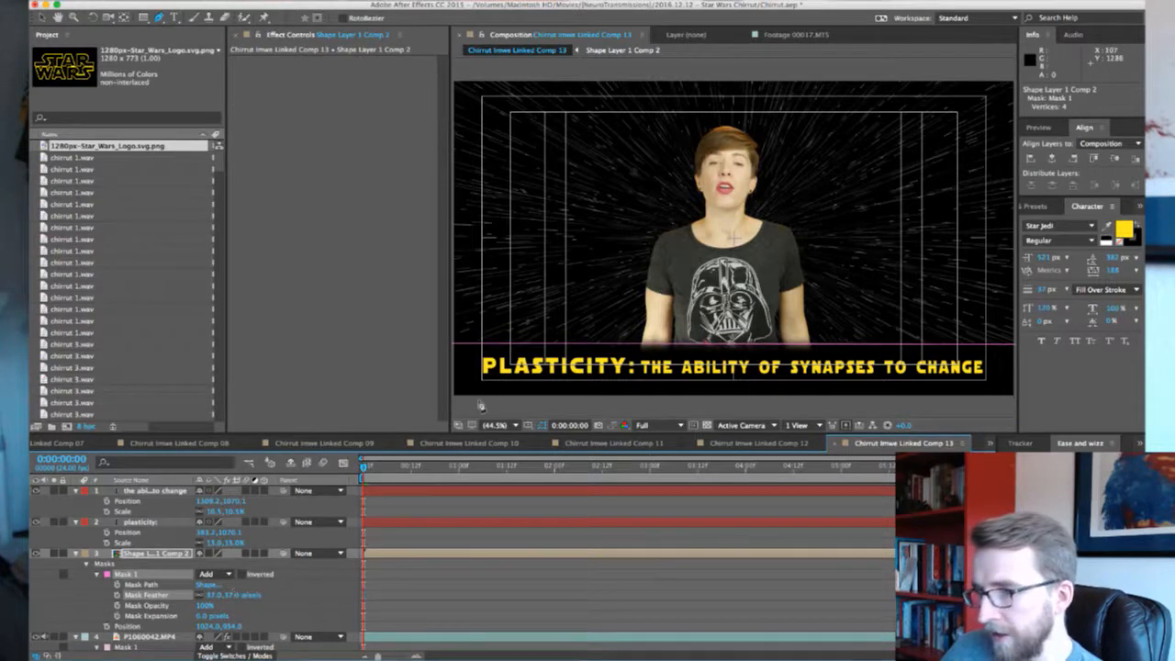
left_click(542, 426)
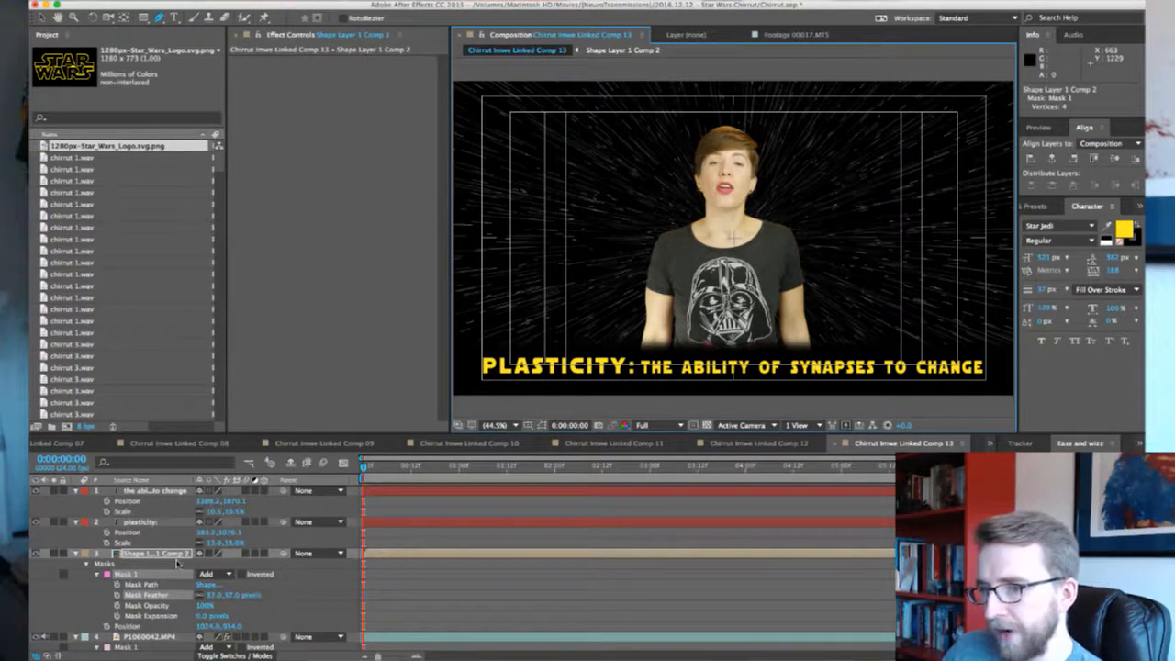
Keyframe Position on both text layers and the black bar at 0:00:00:00 and again at 0:00:00:20
left_click(144, 492, "shift")
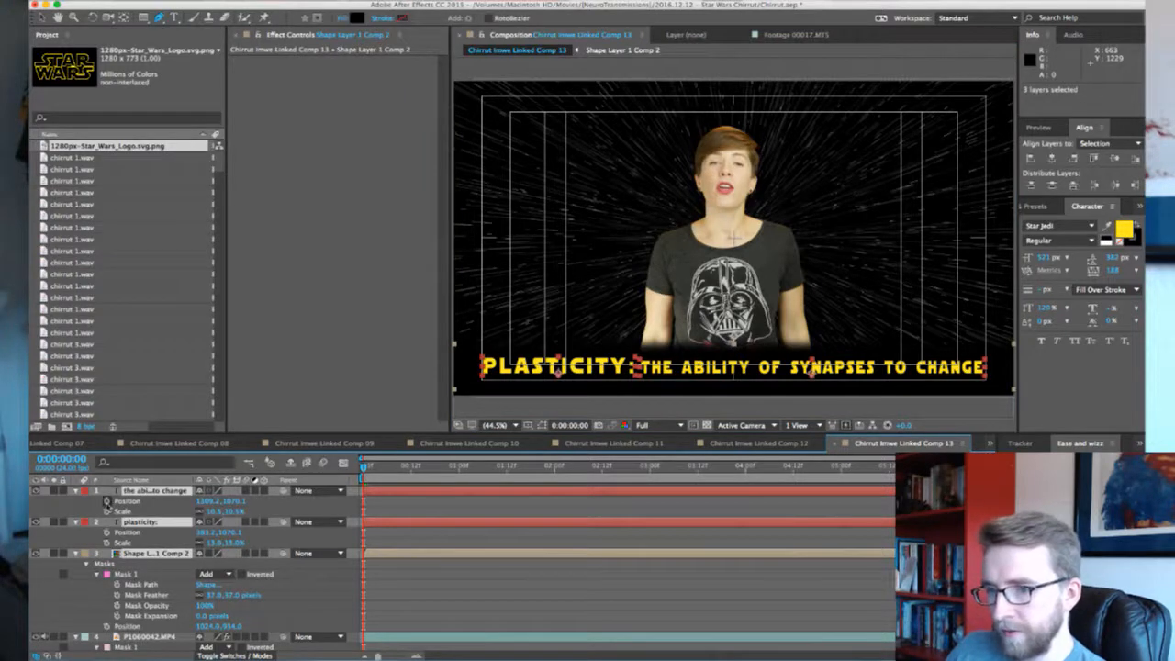
key("p")
key("p")
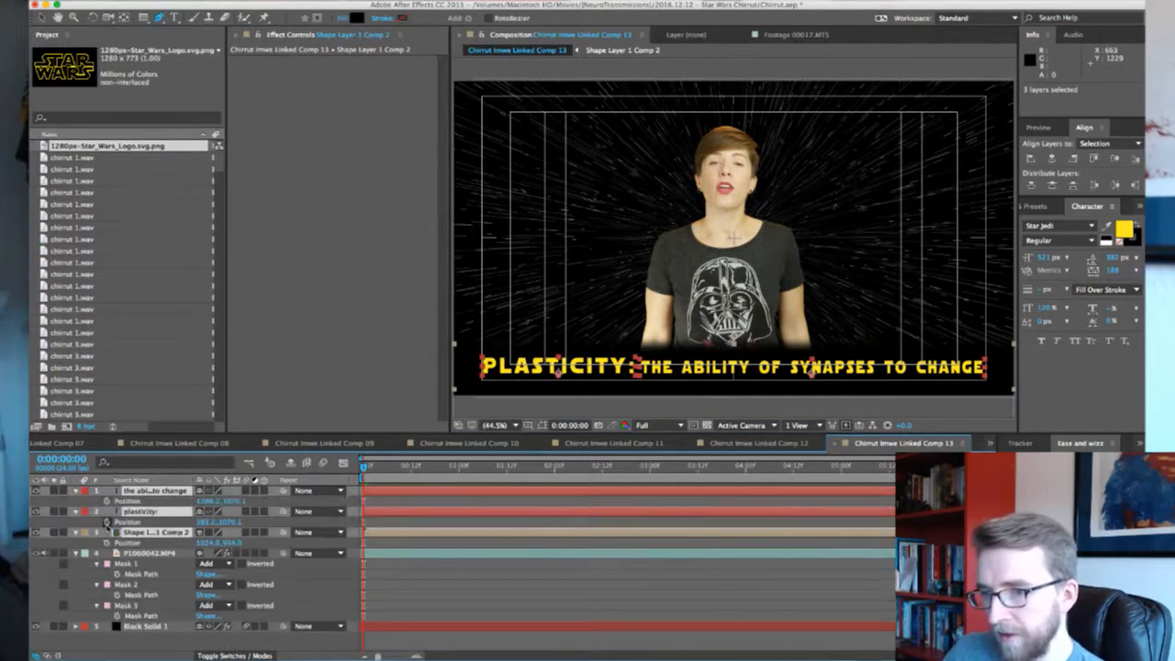
left_click(105, 502)
key("shift+Page_Down")
key("shift+Page_Down")
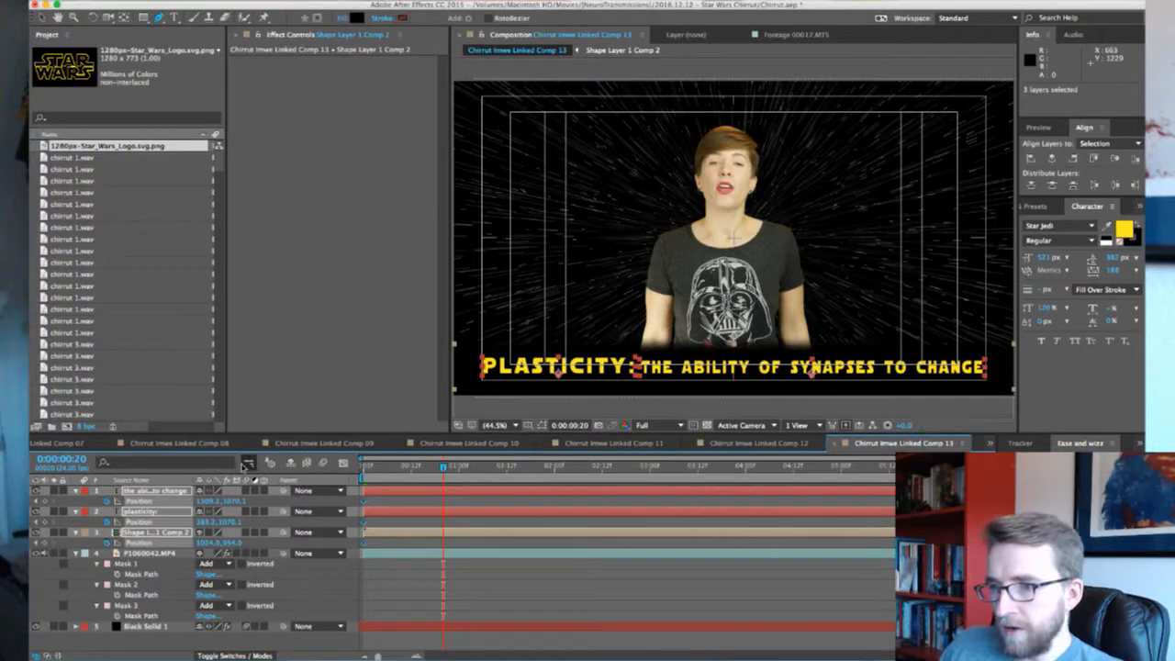
left_click(45, 501)
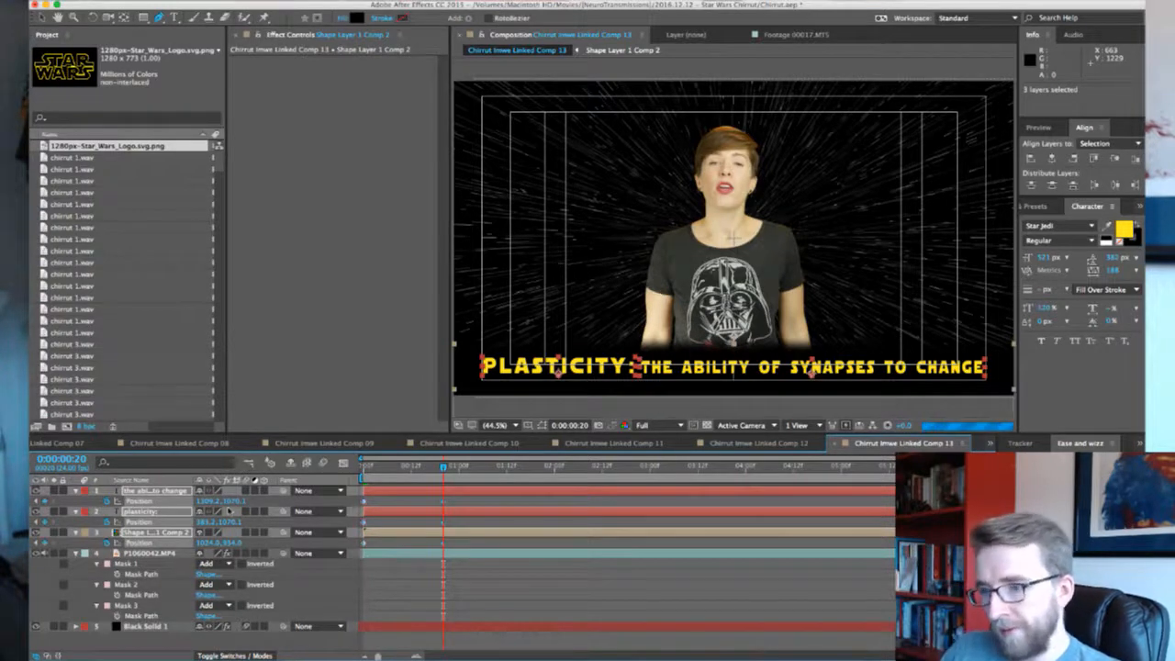
At 0:00:00:00, lower the three layers below the frame, text at Position y about 1463, ease their Position keyframes, and preview the slide-in
key("Home")
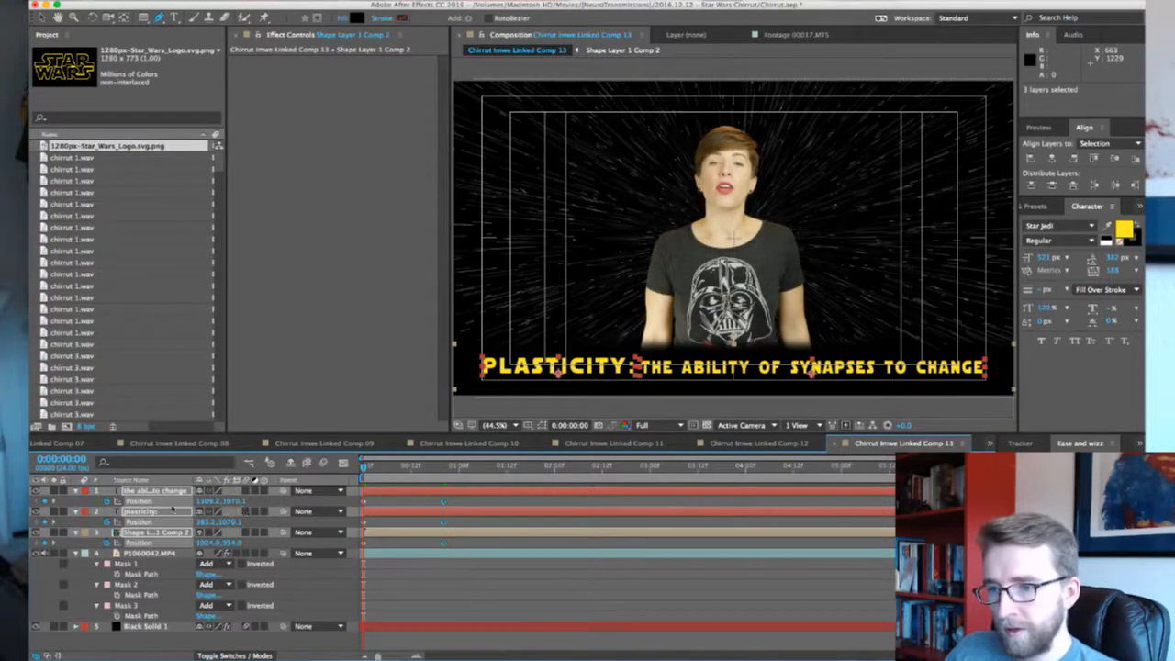
left_click_drag(237, 501, 419, 529)
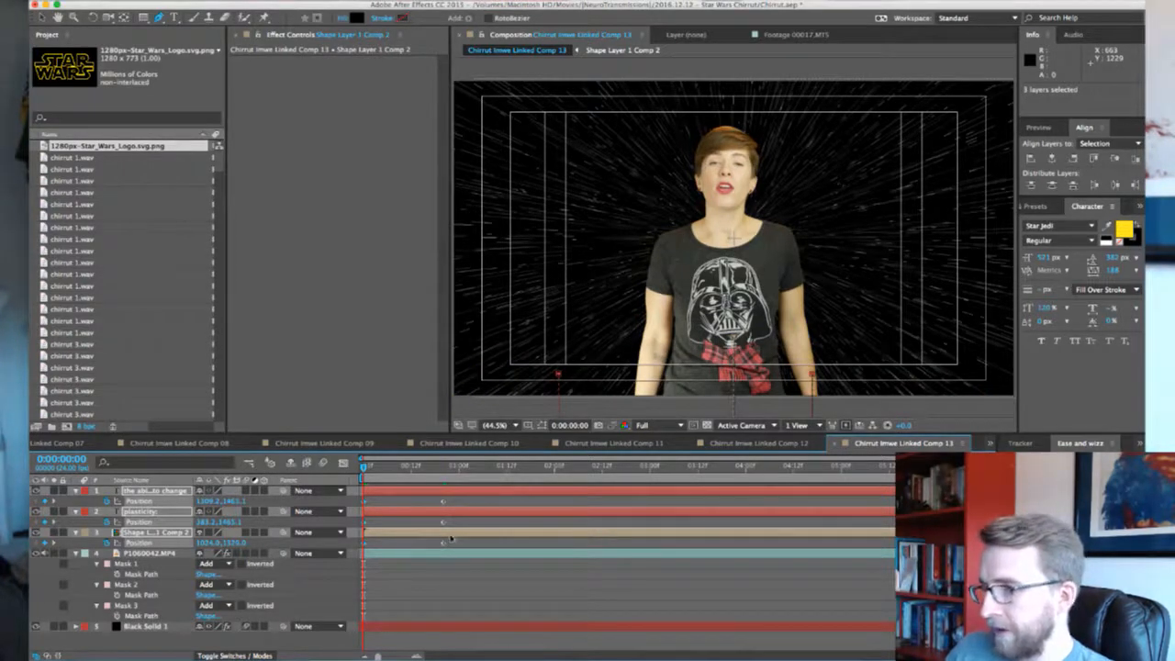
left_click_drag(453, 544, 349, 501)
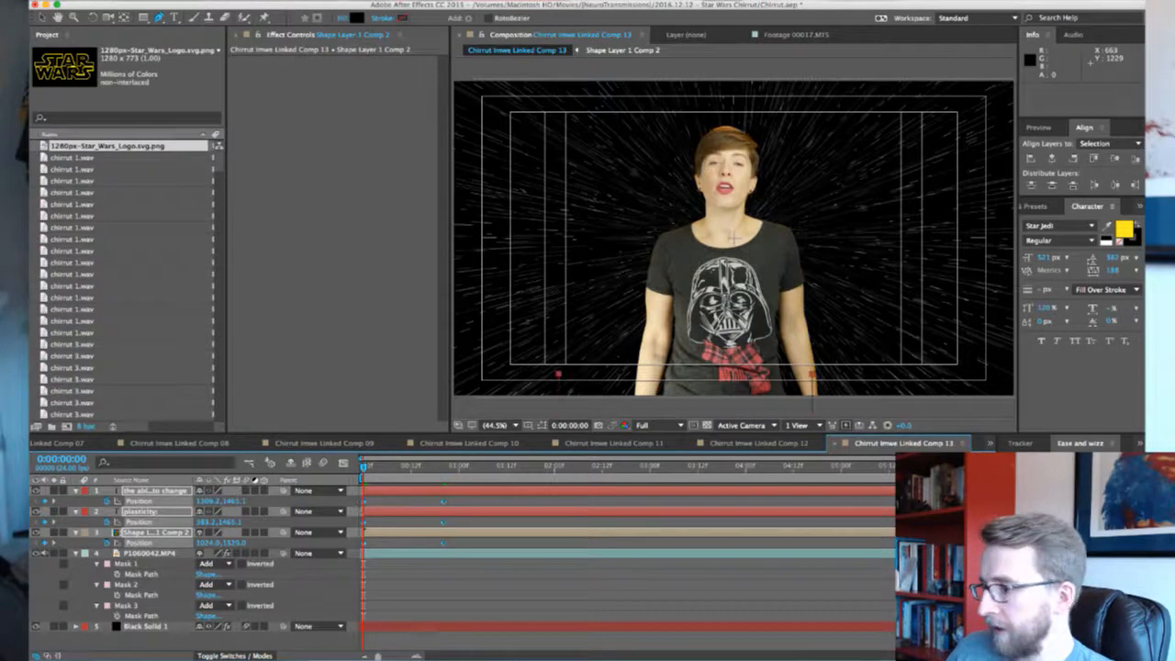
left_click(496, 545)
key("space")
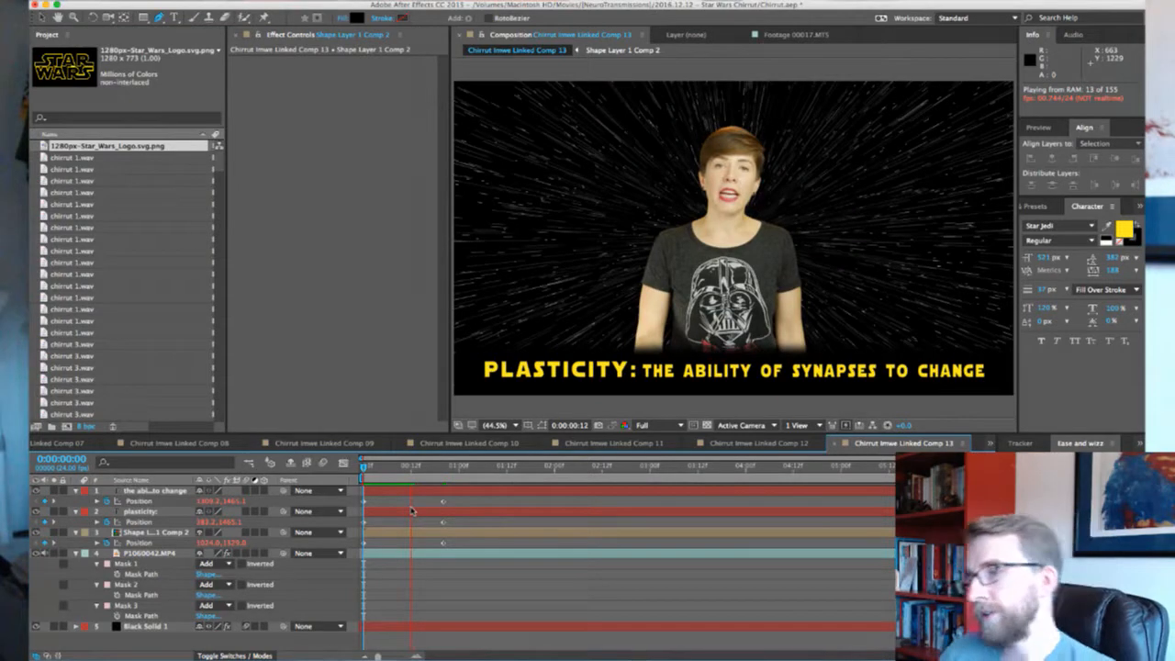
Enable motion blur for the composition and for both text layers and the black bar
left_click_drag(392, 469, 394, 469)
left_click(323, 462)
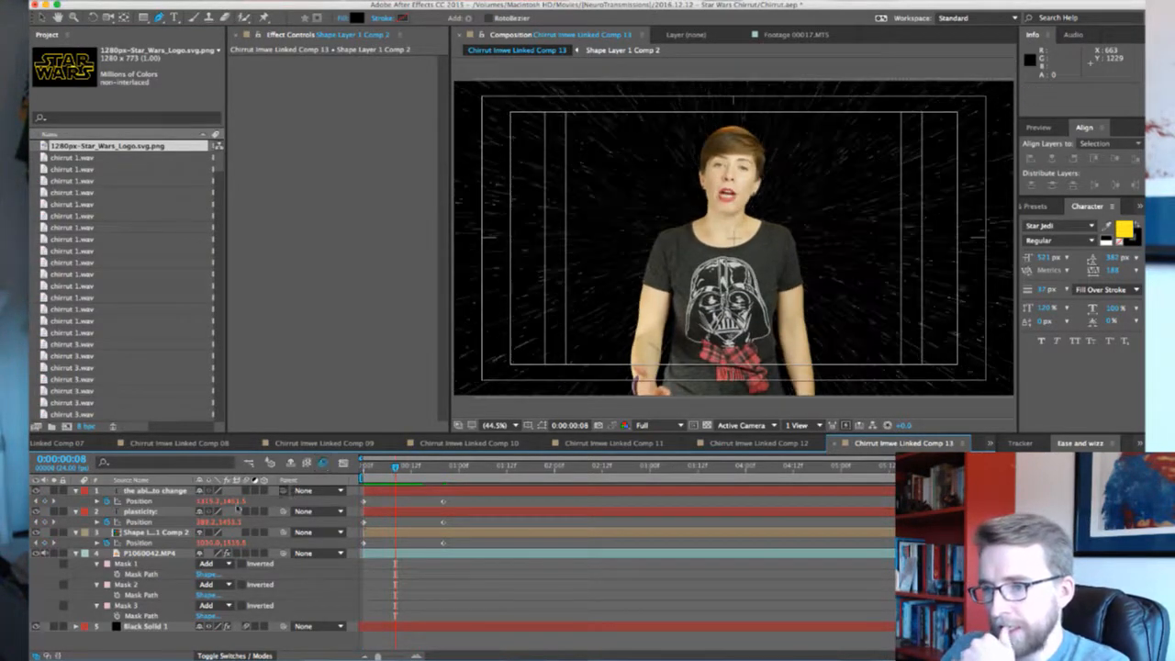
left_click(246, 492)
left_click(246, 512)
left_click(246, 532)
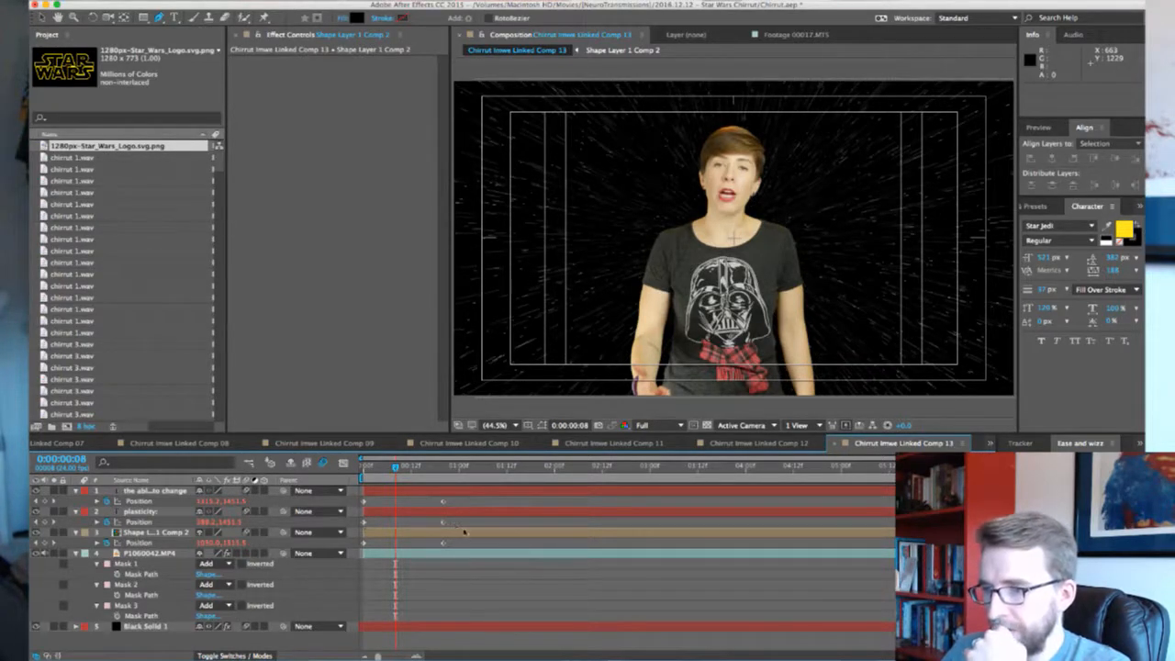
Stagger the slide-in by shifting the black bar one frame earlier and the definition text two frames later
left_click_drag(466, 532, 460, 533)
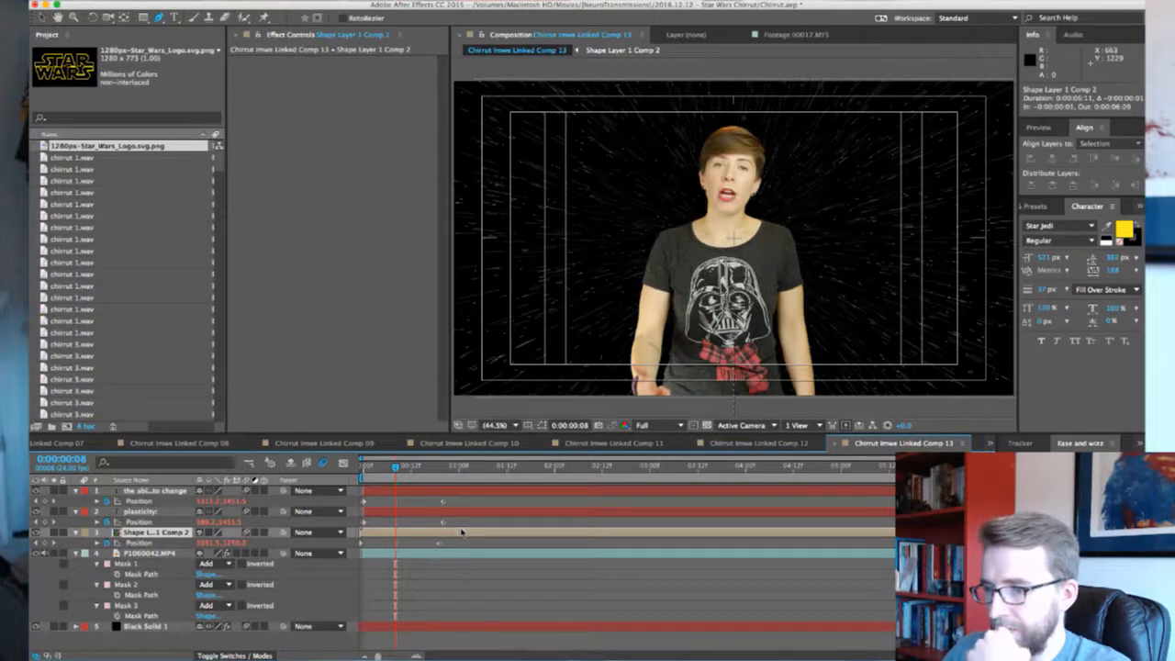
left_click_drag(449, 497, 458, 495)
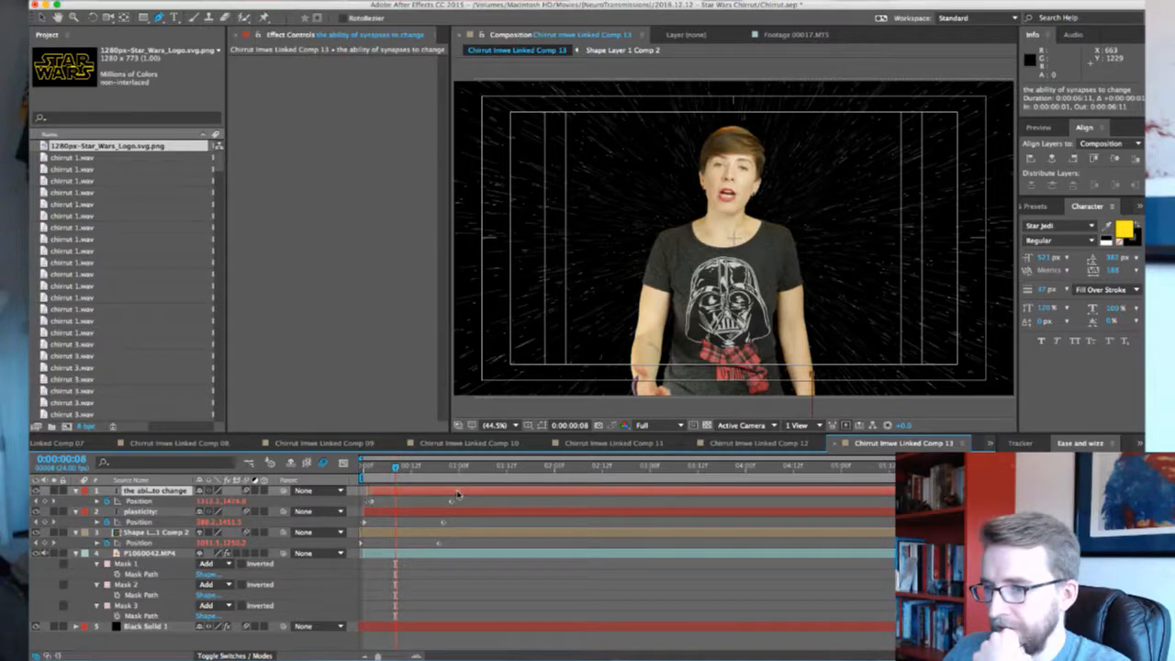
left_click(398, 467)
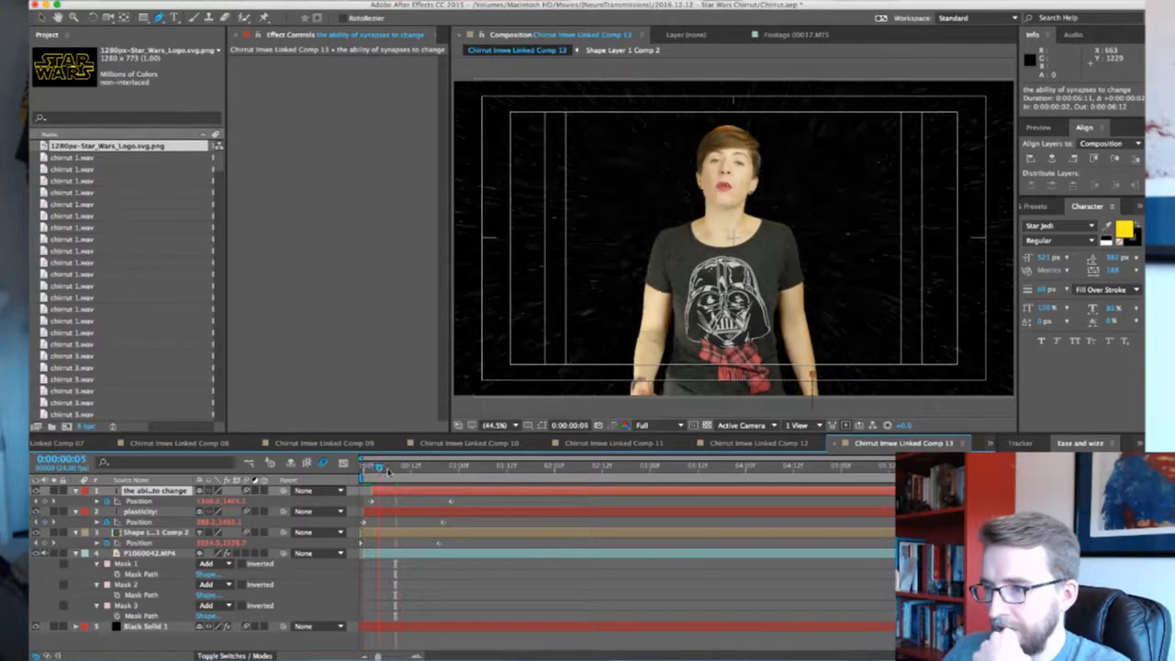
left_click_drag(398, 468, 478, 485)
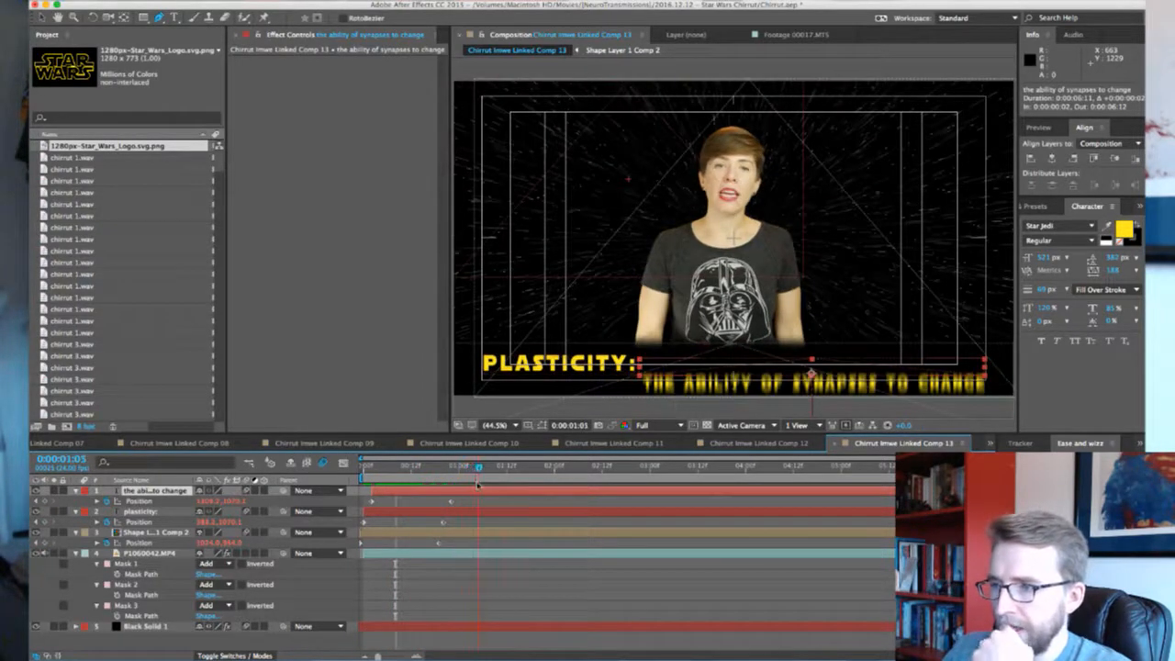
Split both text layers and the black bar at 0:00:01:05 and stack the three second halves above the first halves
left_click(456, 533, "shift")
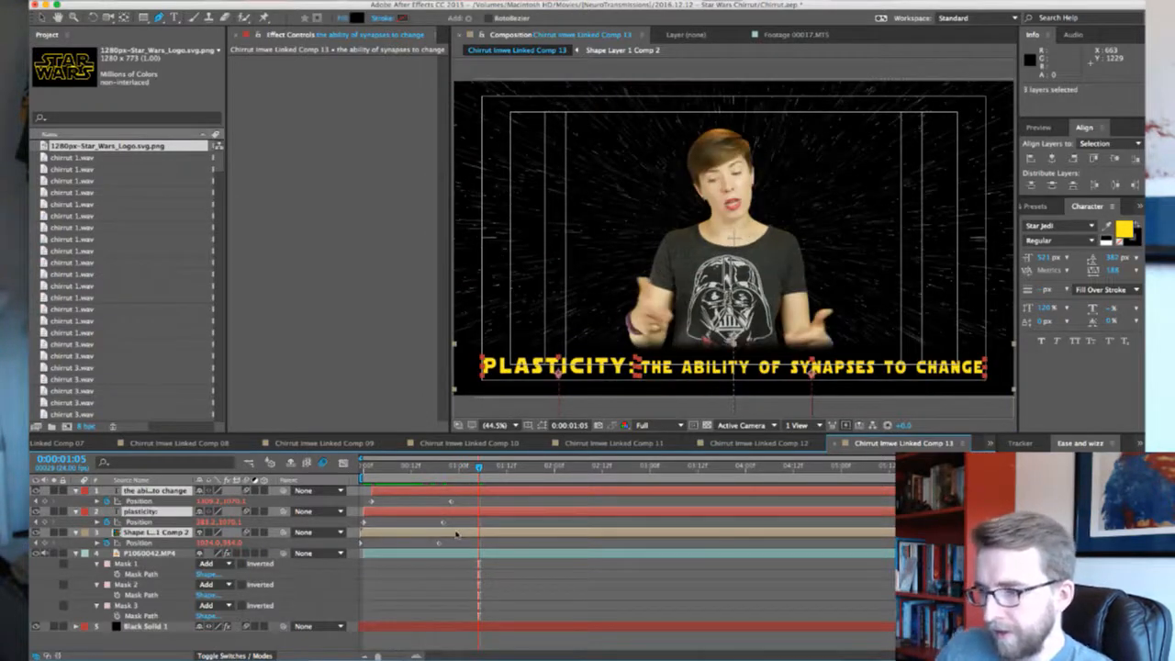
key("super+shift+d")
left_click(560, 468)
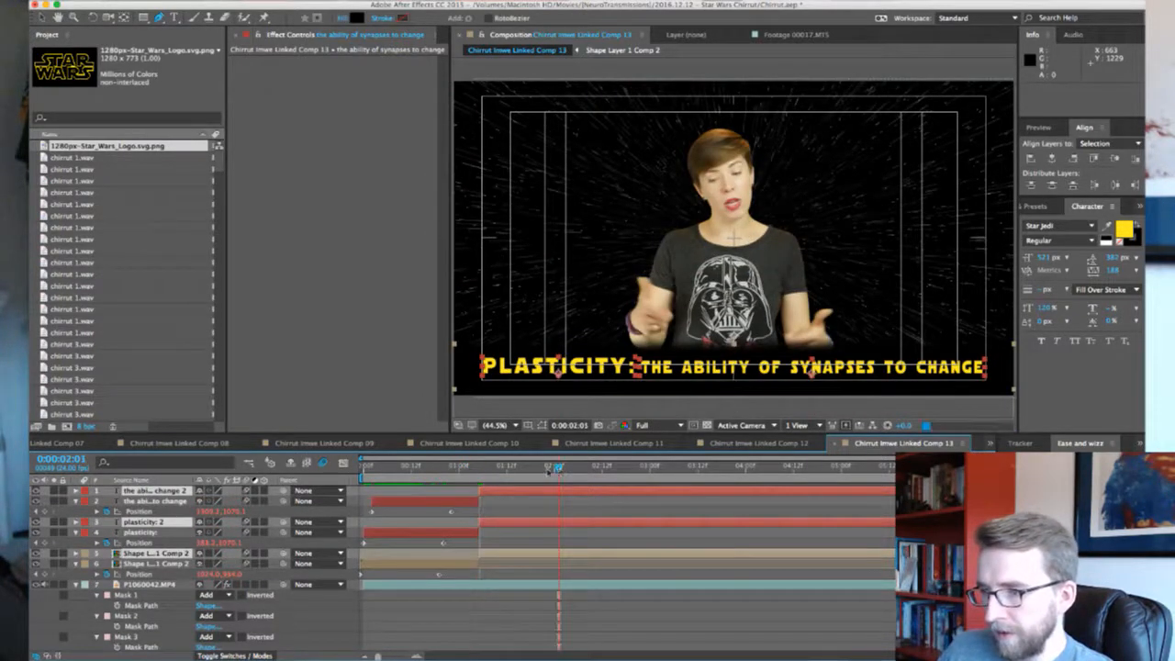
key("p")
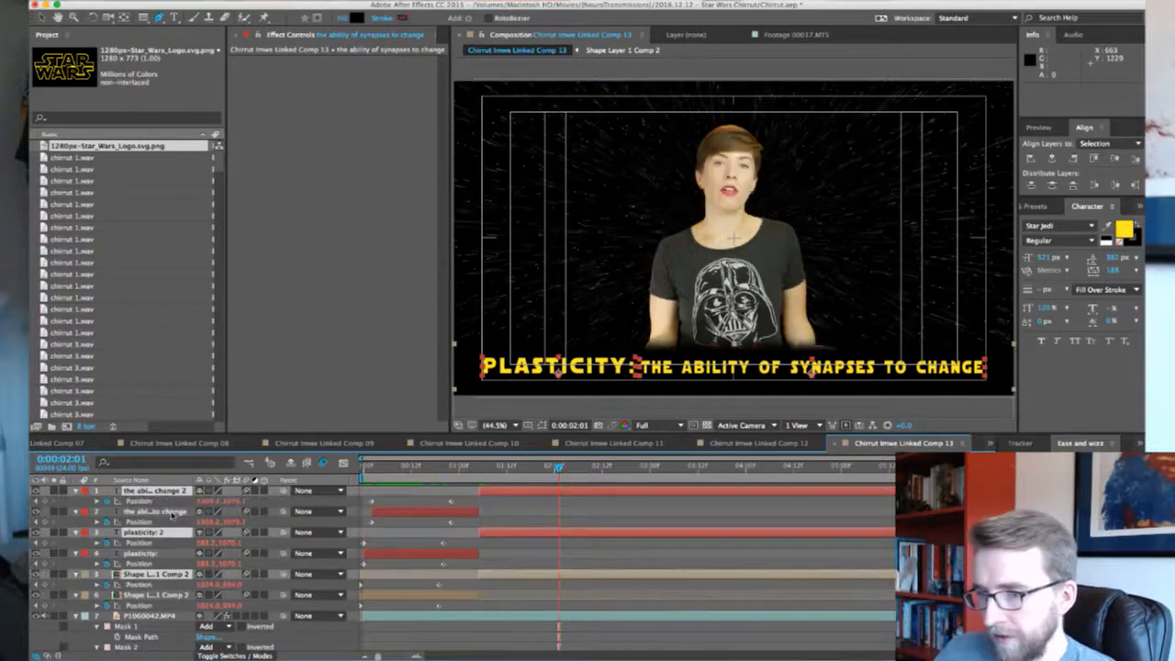
left_click_drag(137, 535, 136, 495)
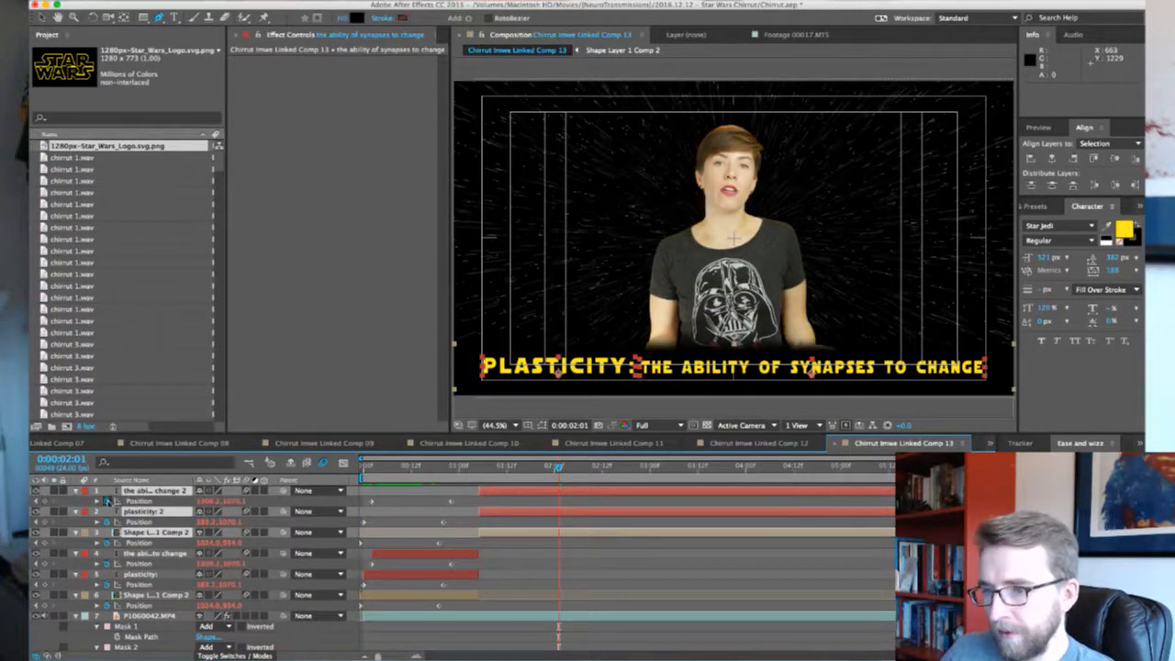
Rekeyframe the second halves' Position to rest at 0:00:02:01 and drop below the frame by 0:00:02:21, text y about 1321
left_click(108, 501)
left_click(107, 501)
key("space")
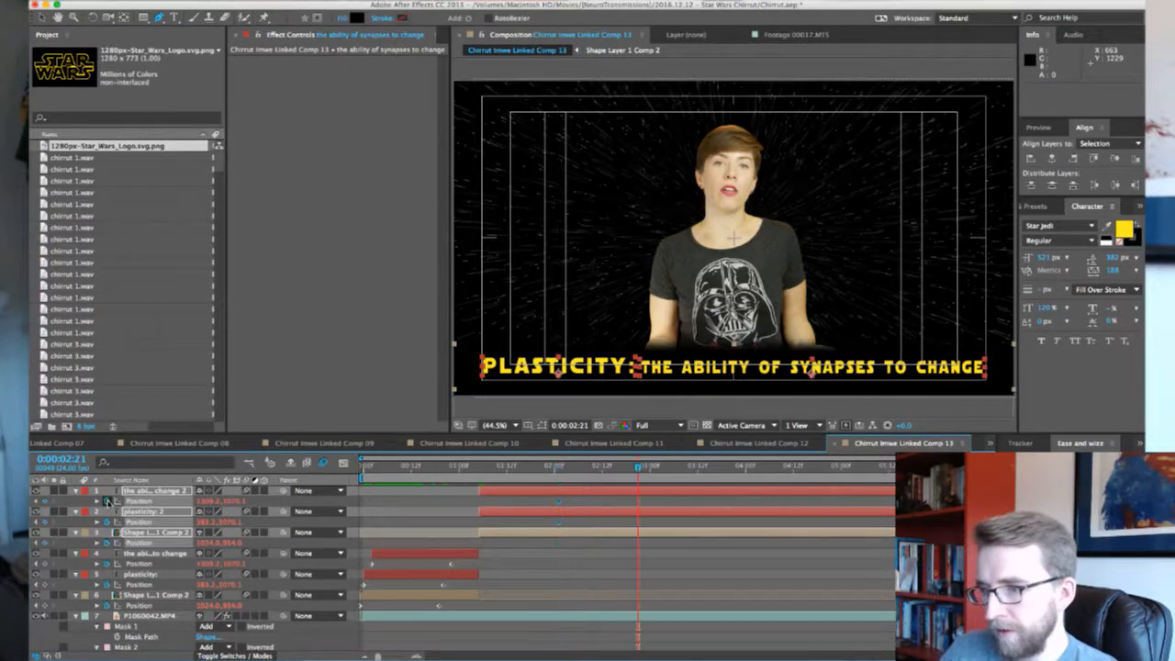
left_click_drag(235, 501, 387, 507)
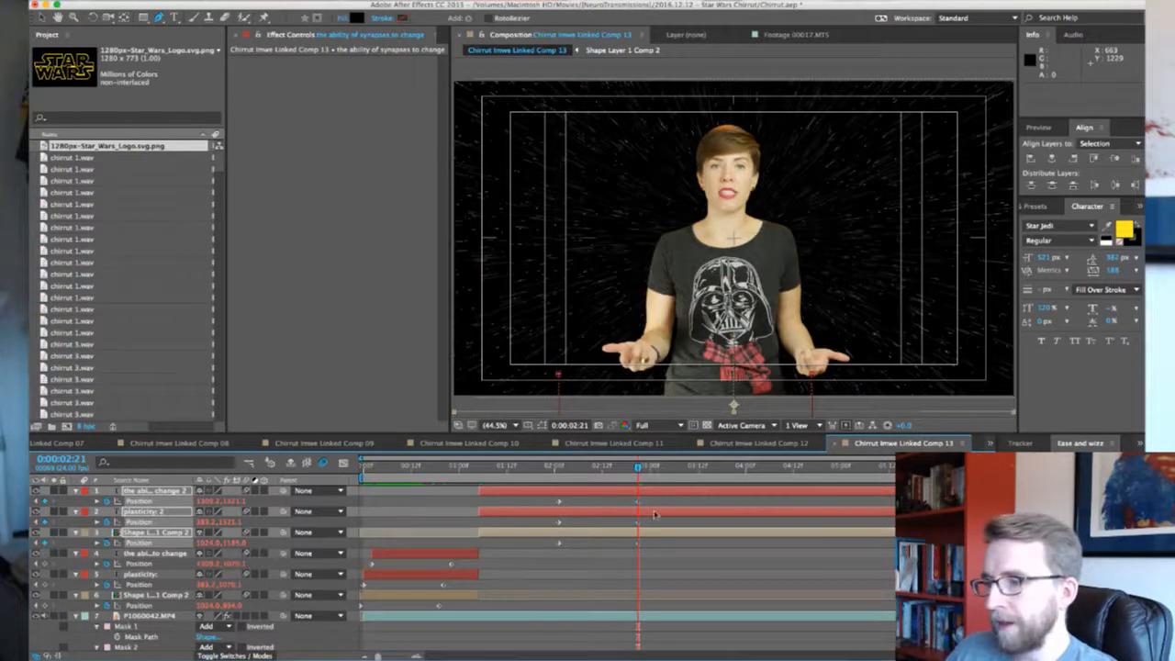
left_click(600, 512)
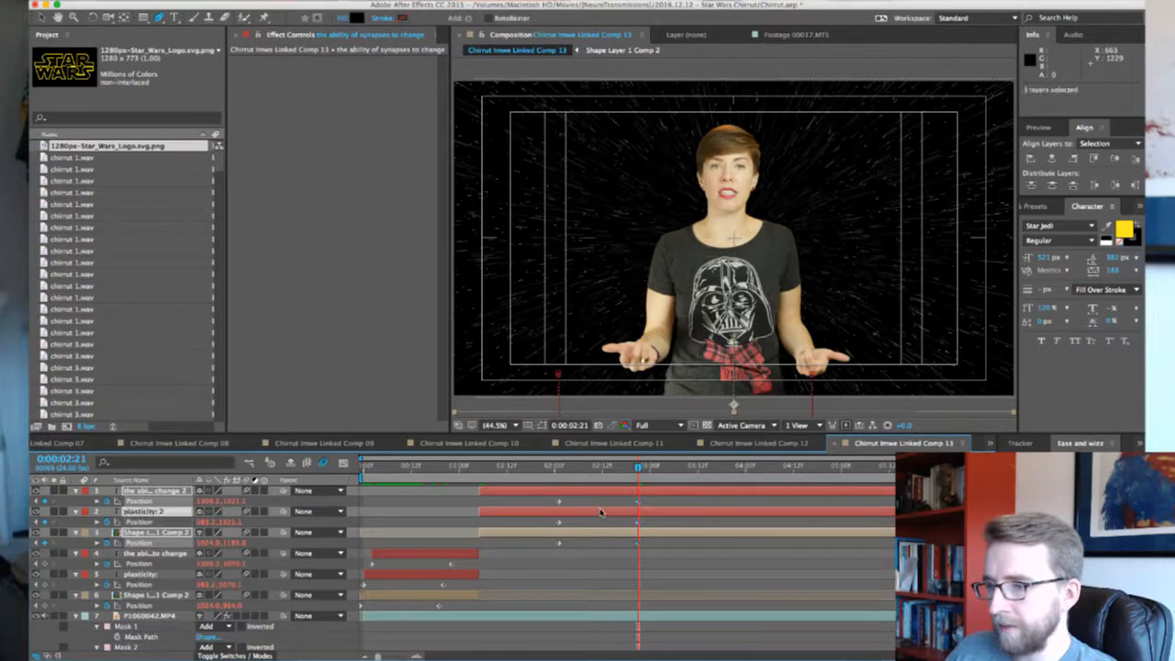
left_click(602, 512)
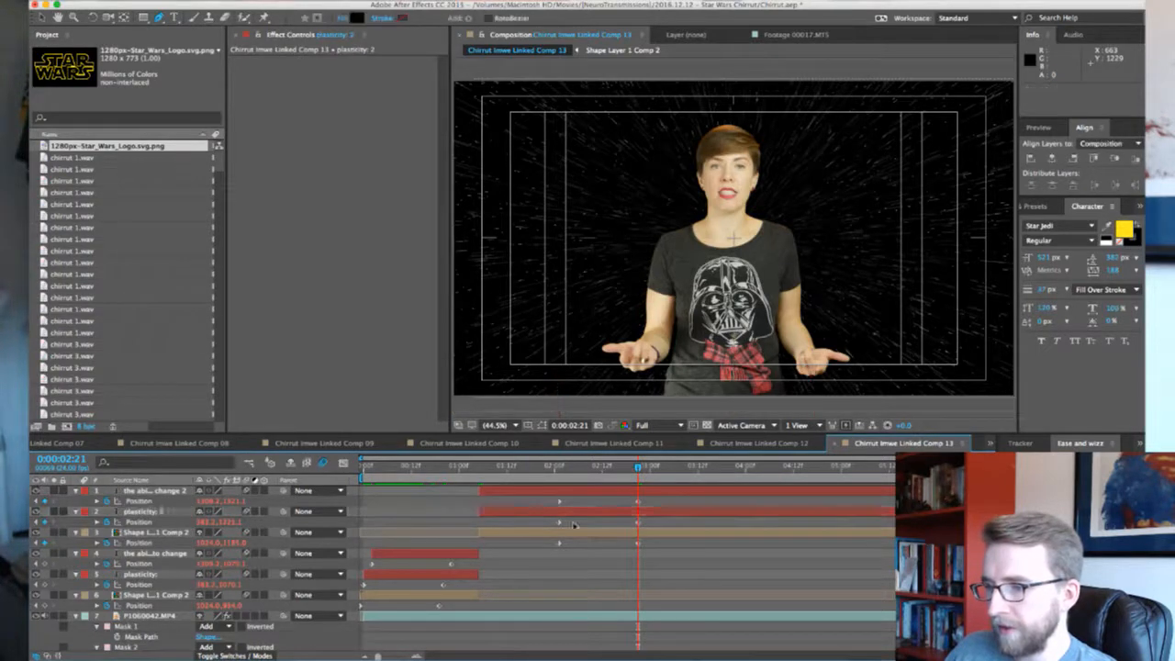
Stagger the slide-out keyframes, with "plasticity:" one frame and the black bar two frames after the definition text, and save the project
left_click(560, 522)
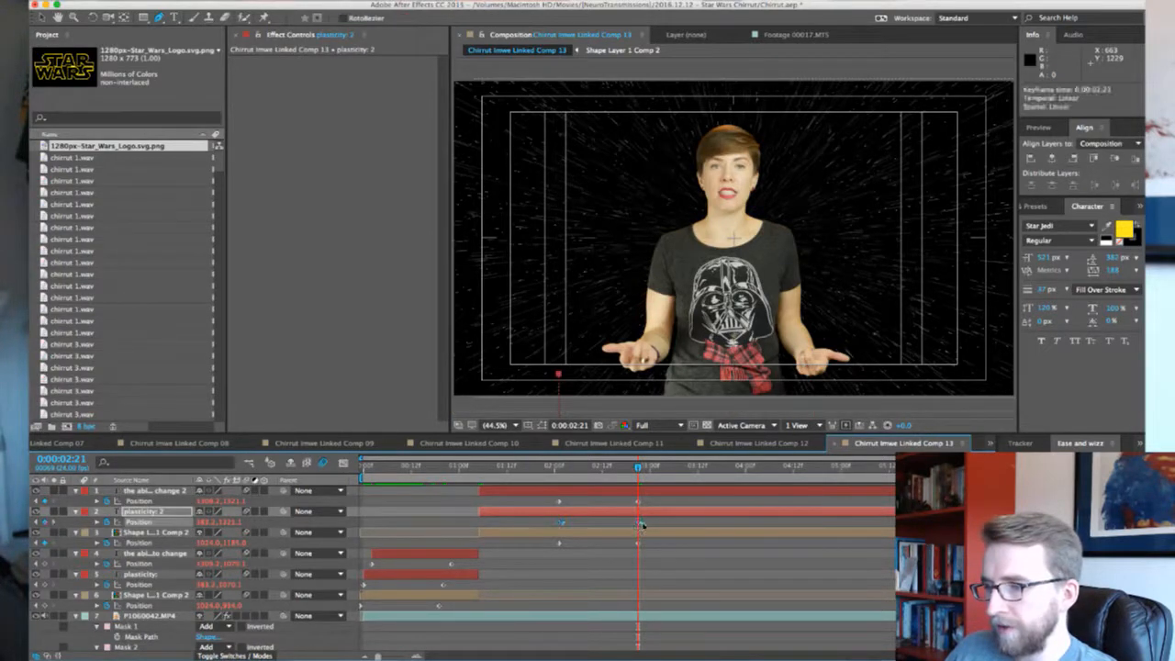
left_click_drag(643, 525, 648, 525)
left_click_drag(542, 541, 648, 548)
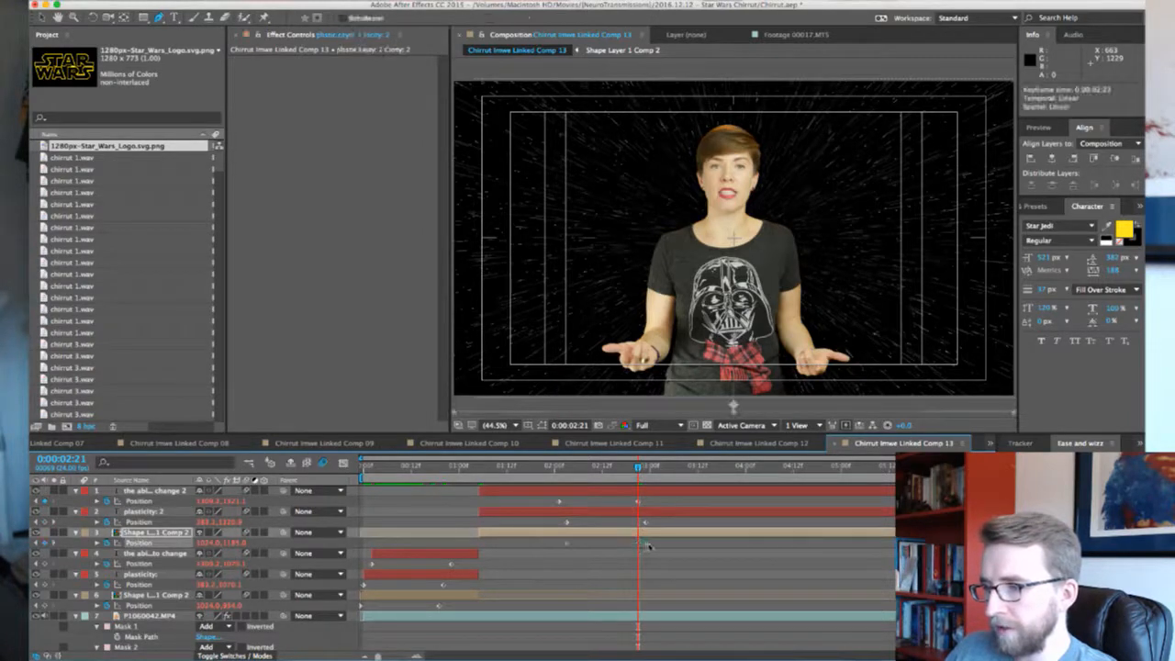
left_click_drag(551, 467, 600, 467)
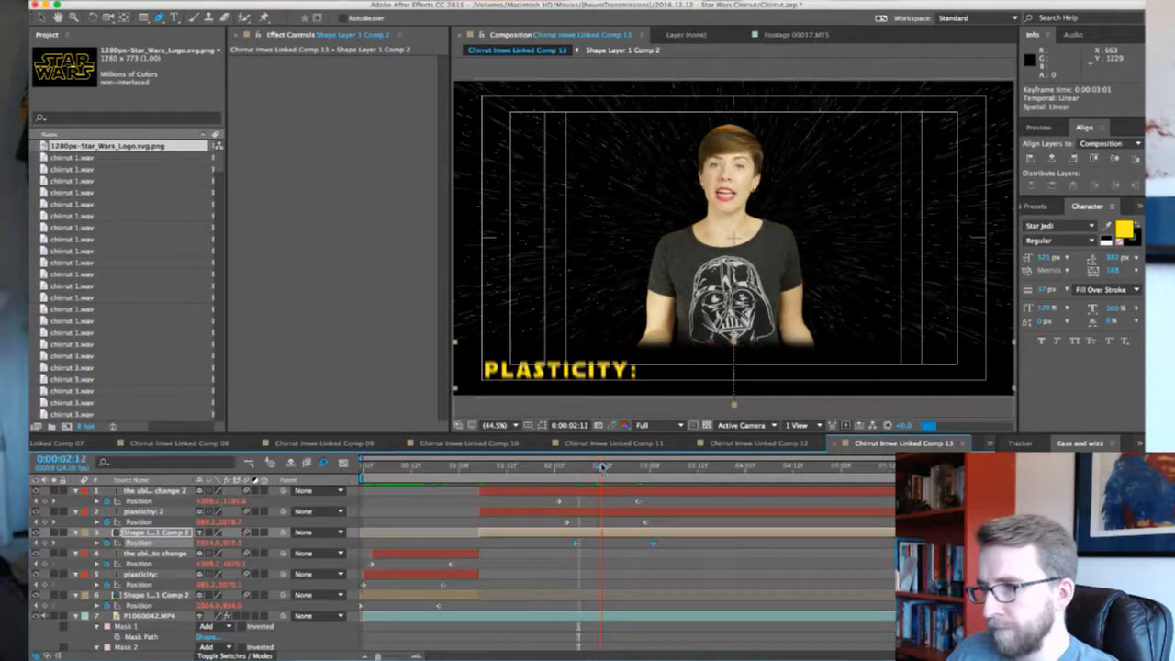
mouse_move(557, 517)
left_mouse_down()
mouse_move(645, 524)
mouse_move(568, 533)
left_mouse_up()
scroll(643, 526, "down", 1)
scroll(567, 532, "down", 1)
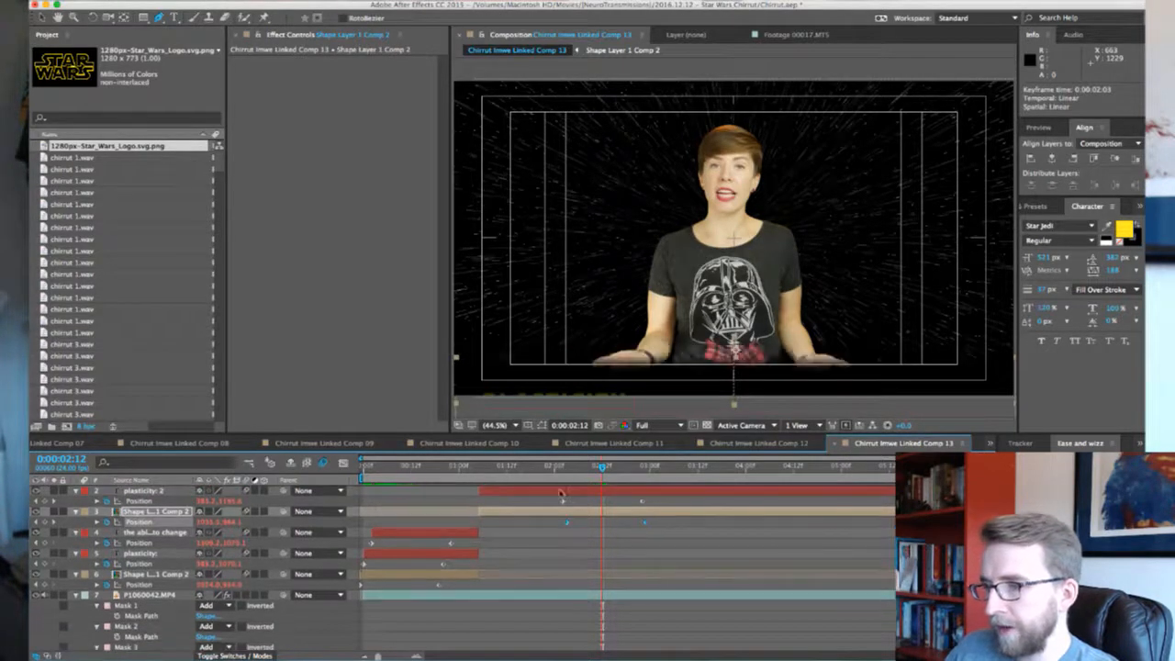
key("super+s")
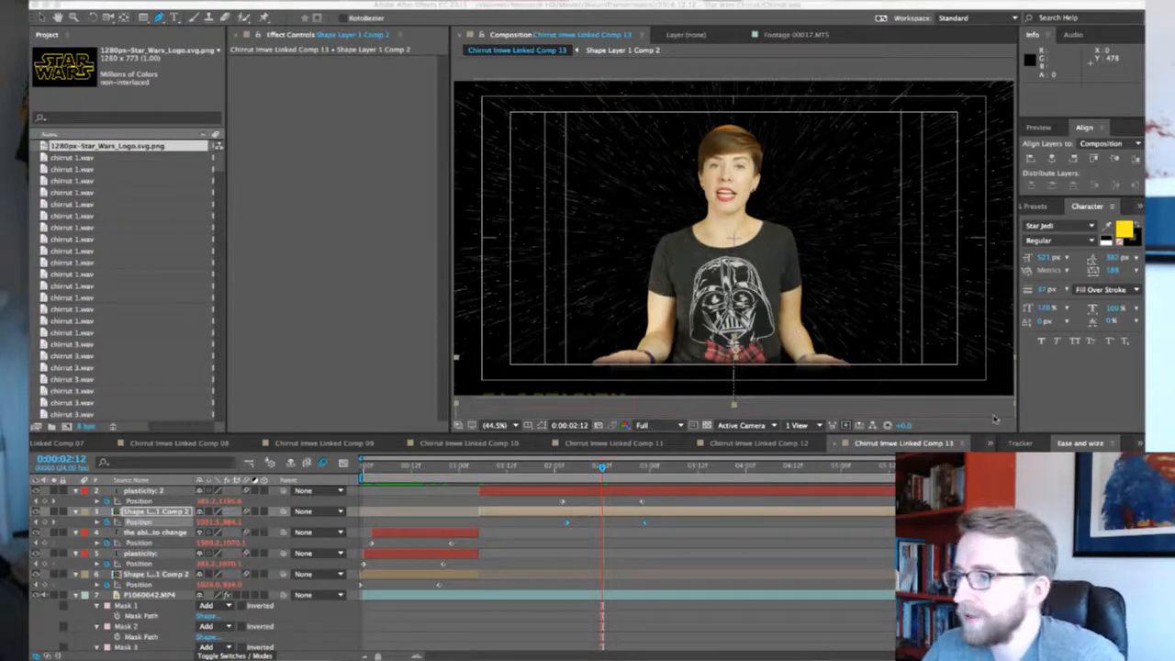
Replace "change" with "rewire" in the second half of the definition text layer
left_click(534, 466)
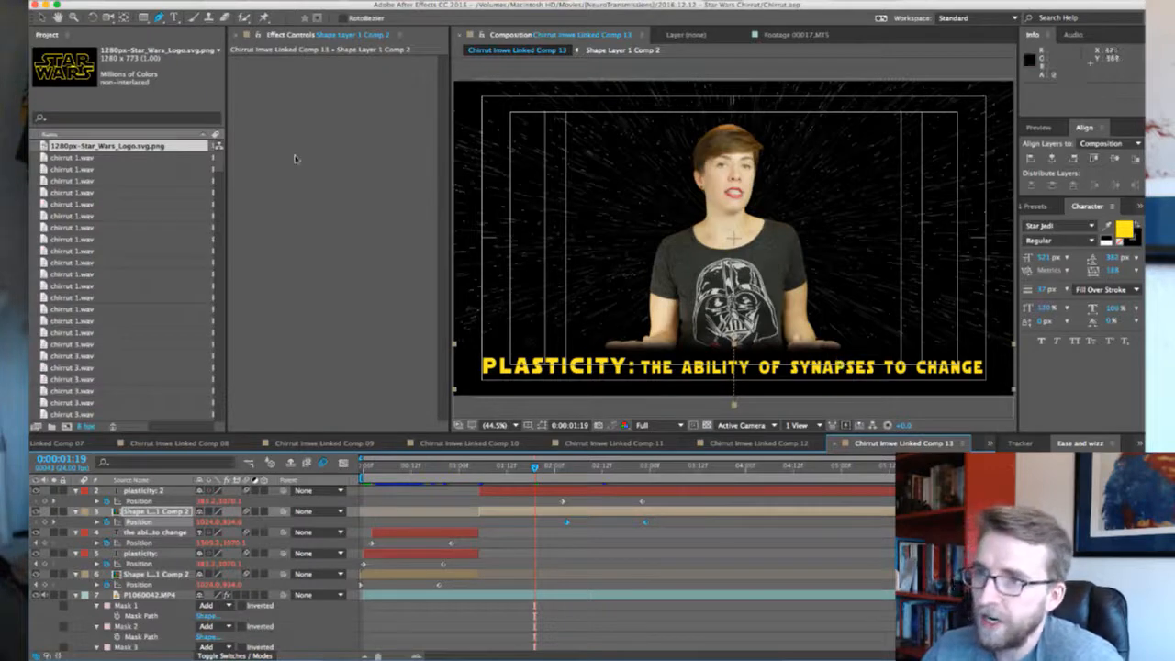
left_click(174, 17)
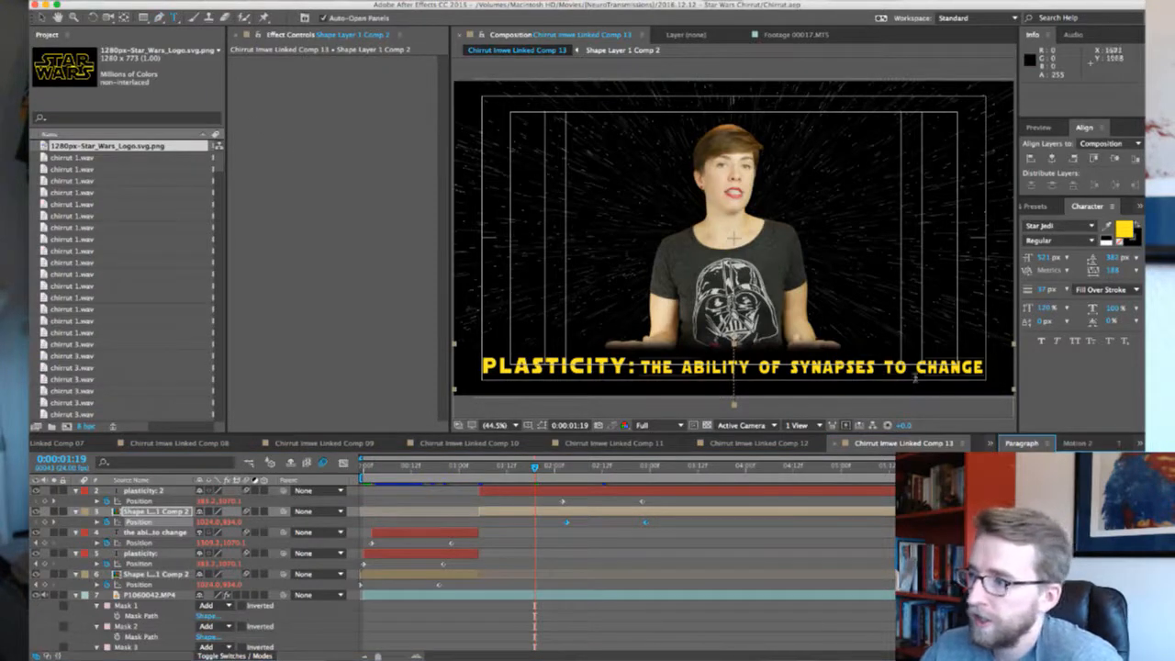
left_click_drag(917, 374, 982, 375)
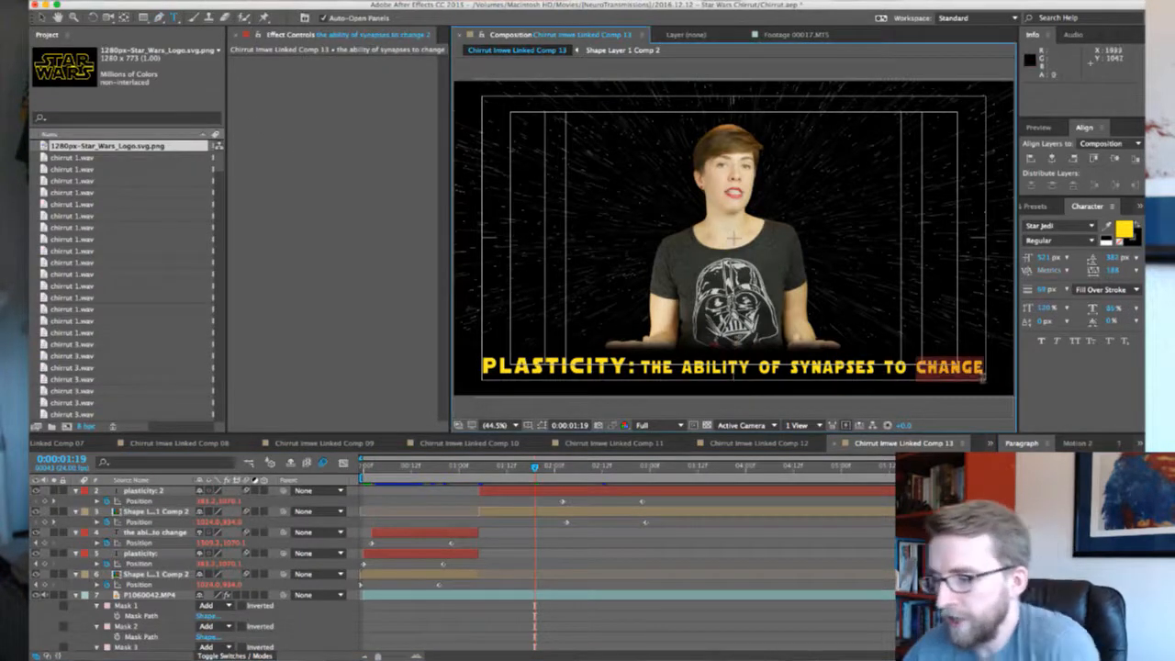
type("rewire")
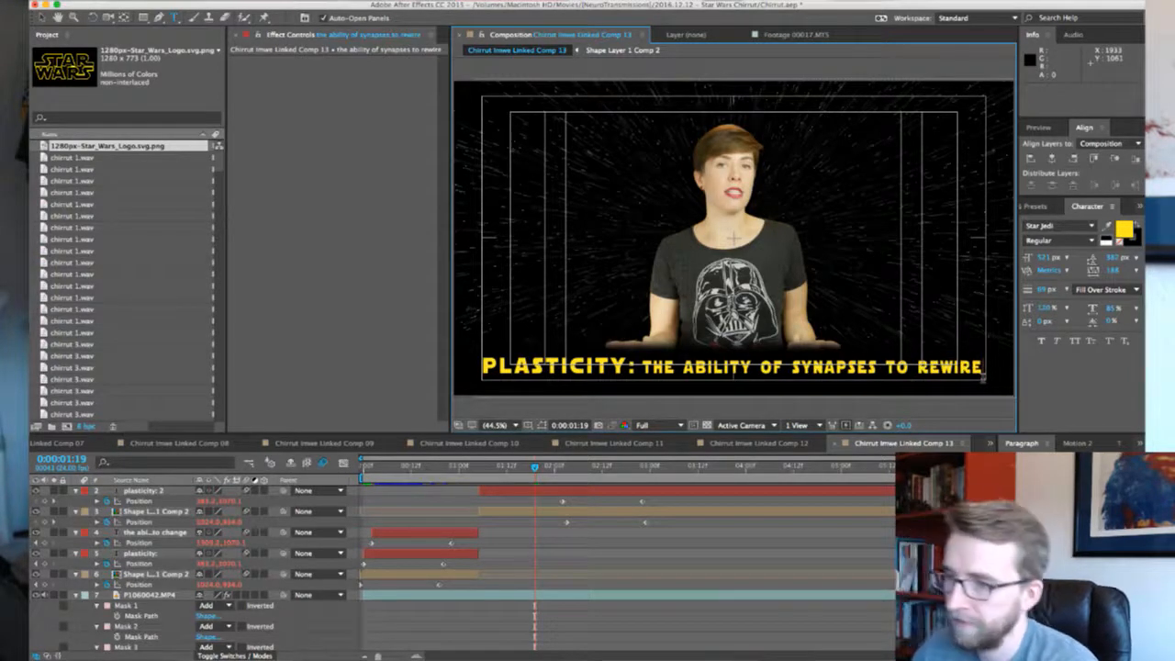
Change the definition's last word to "rewire" in the text layer's first half, before the split
left_click(463, 466)
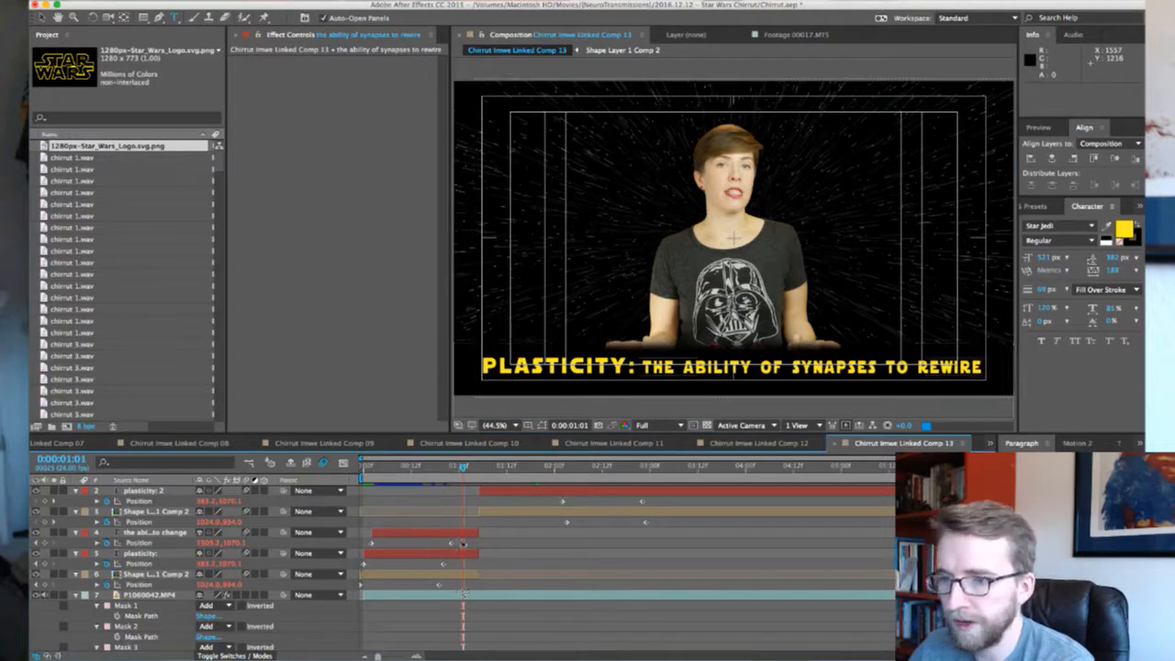
left_click(467, 535)
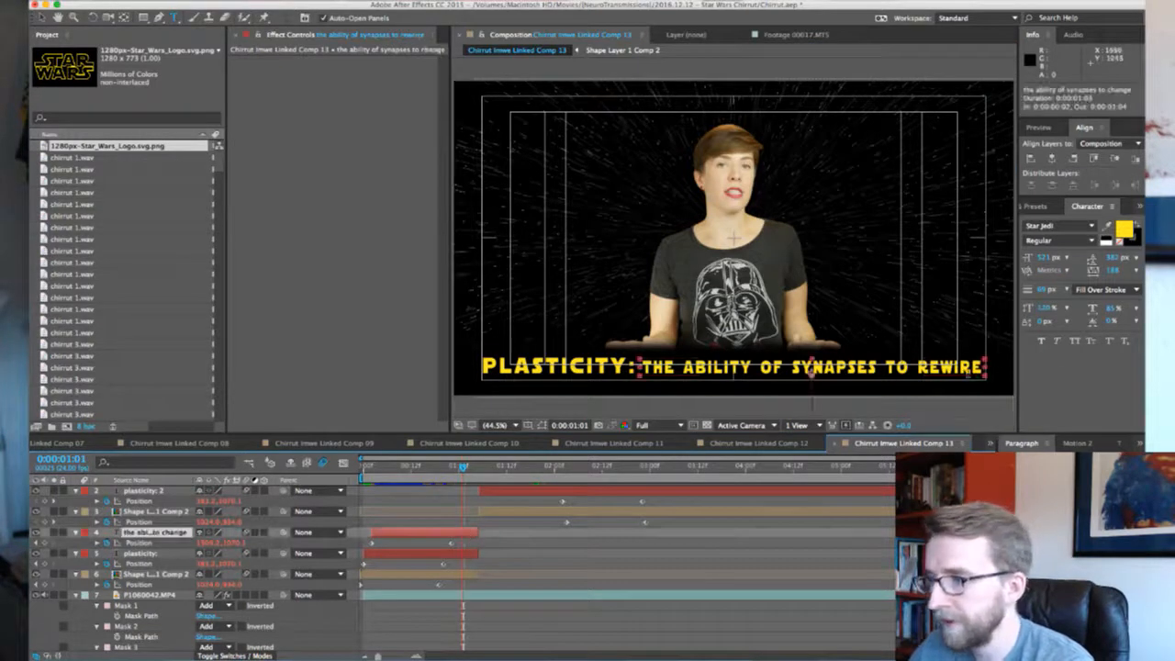
left_click_drag(916, 367, 972, 369)
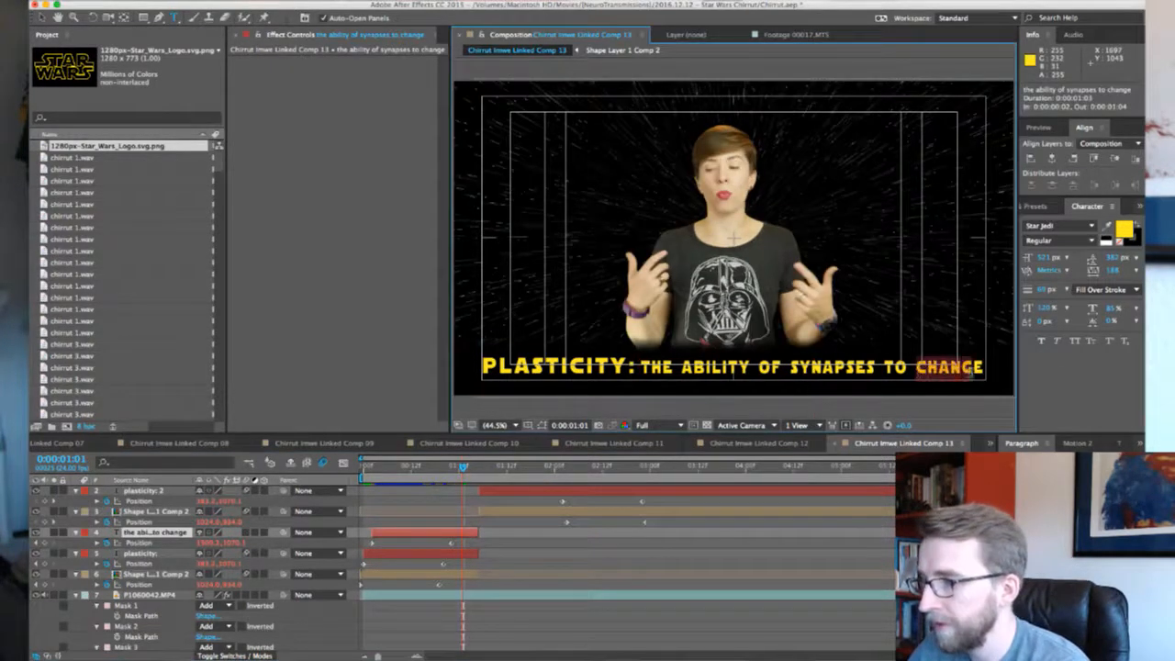
type("rewire")
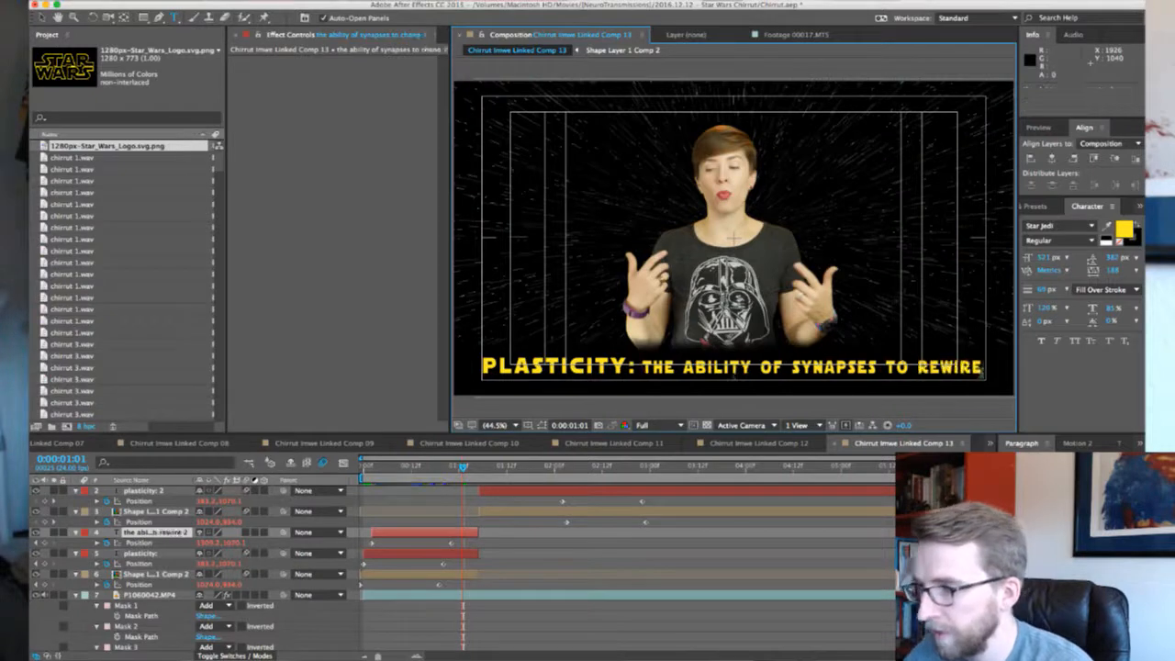
Break the first-half definition text onto a second line before "to rewire" and add "themselves" at its end
left_click(623, 557)
left_click(469, 541)
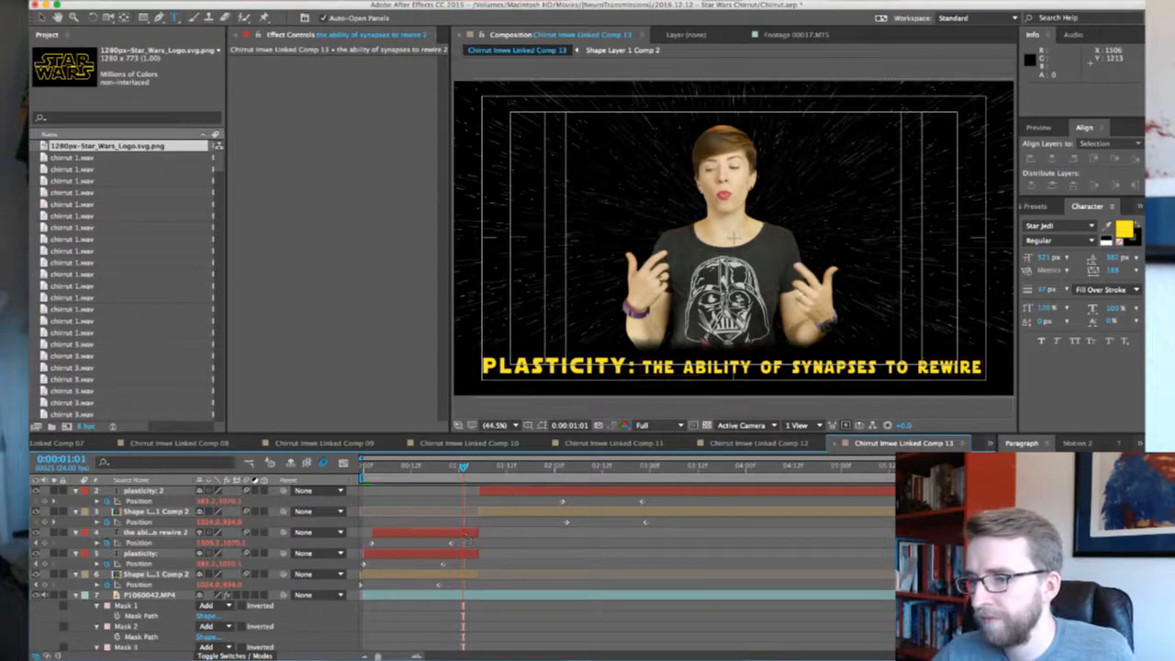
key("super+Tab")
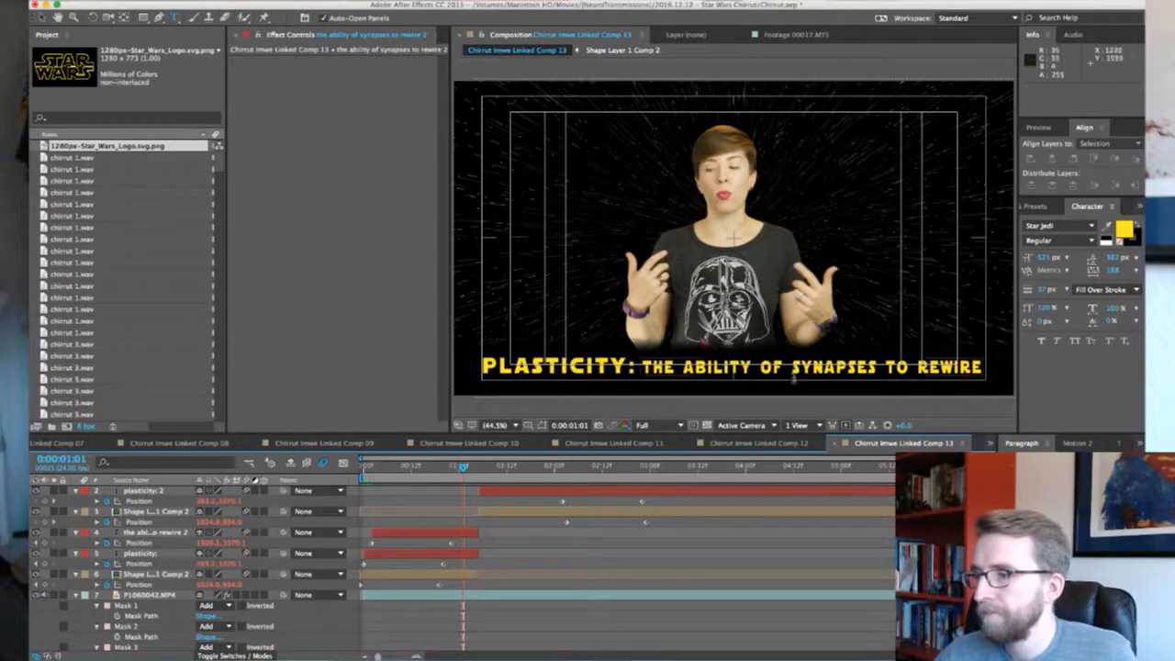
left_click(980, 374)
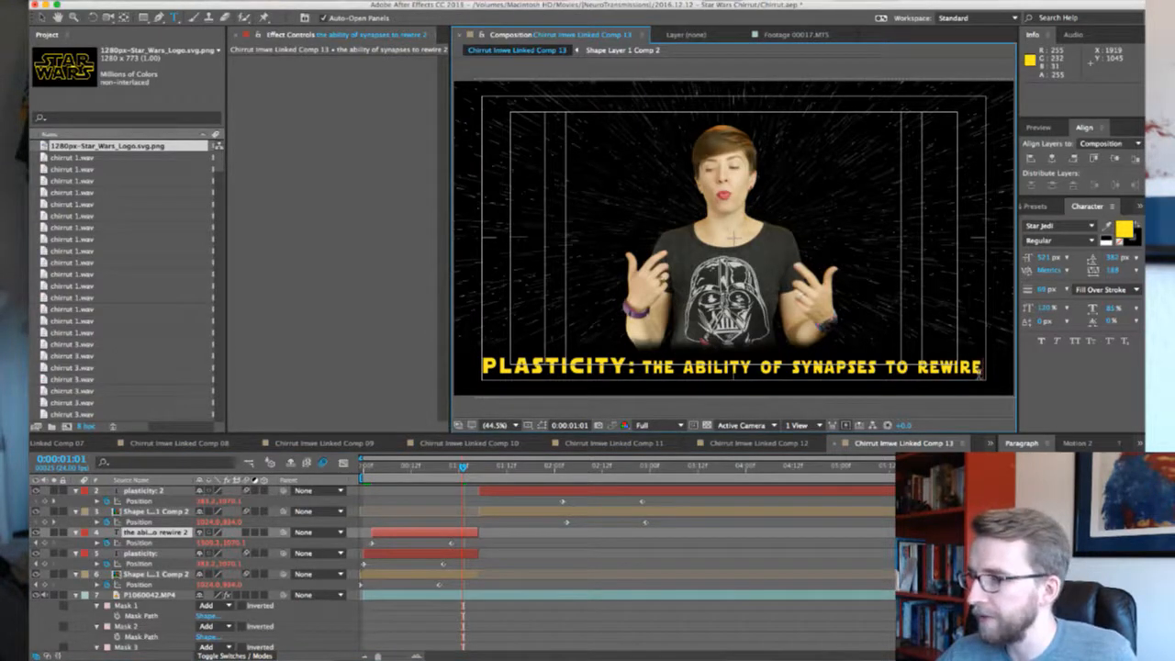
left_click(884, 375)
key("BackSpace")
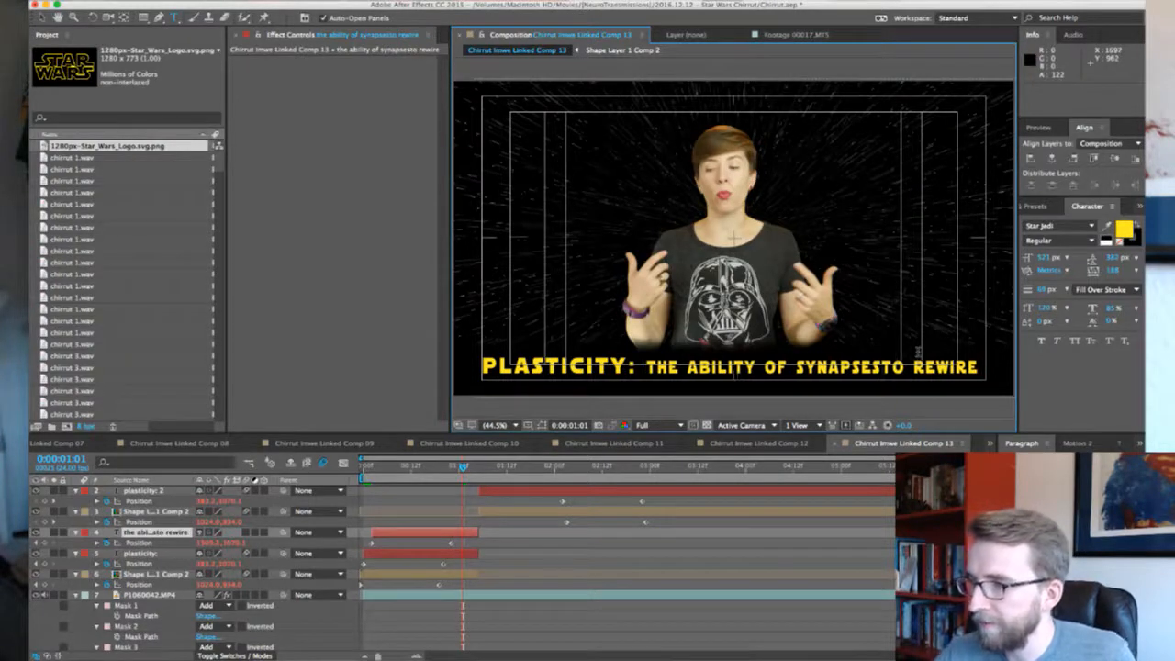
key("Return")
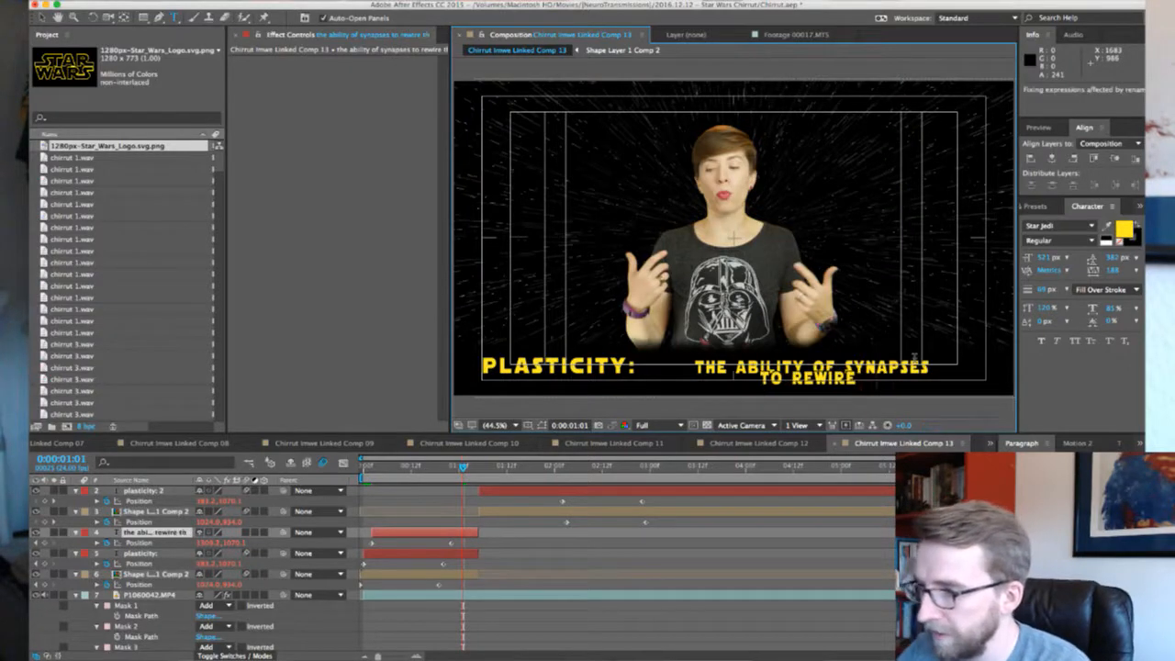
type("themselves")
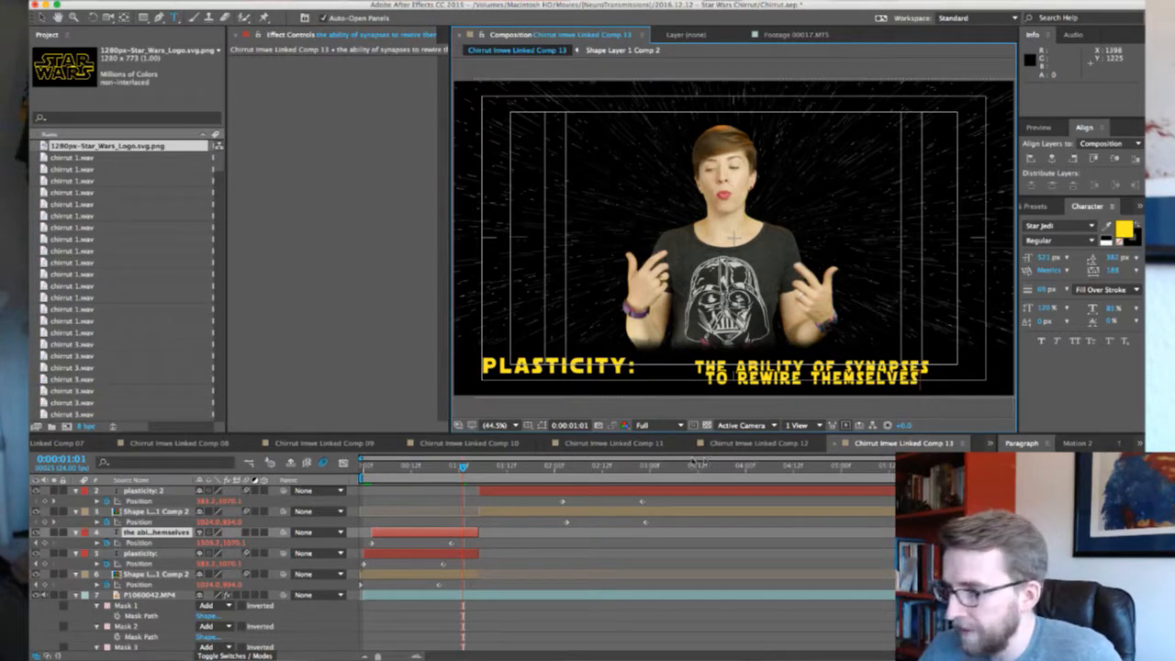
Increase the two-line definition text's leading to 510 px
left_click(175, 535)
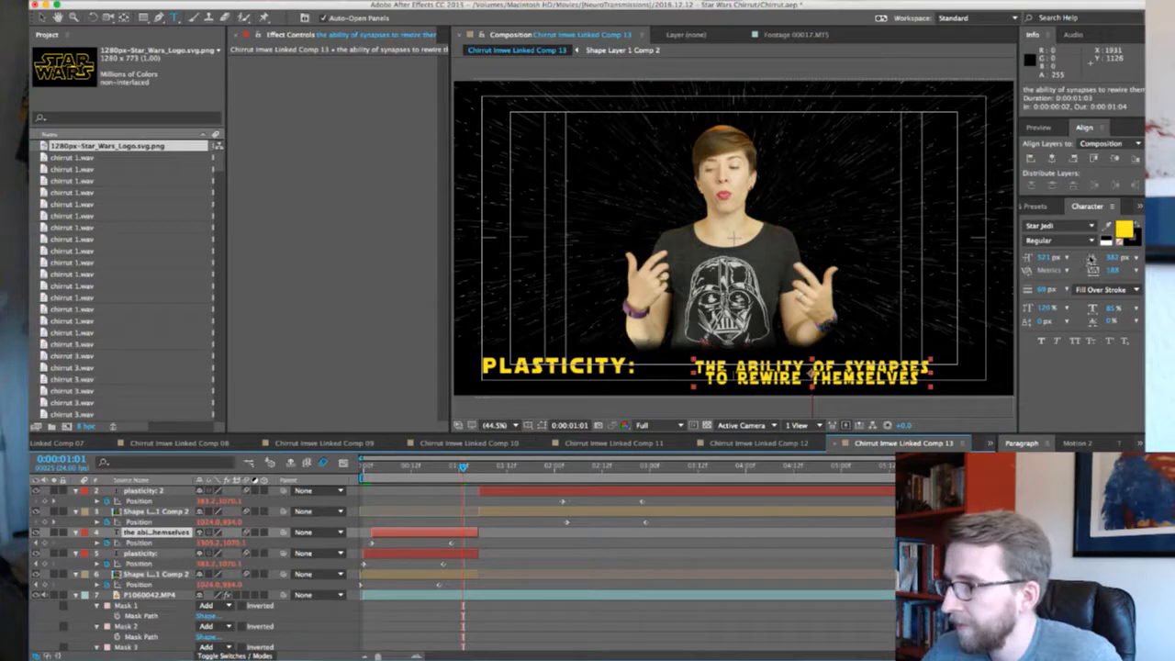
left_click(1111, 258)
key("Up")
key("Up")
key("Up")
key("Up")
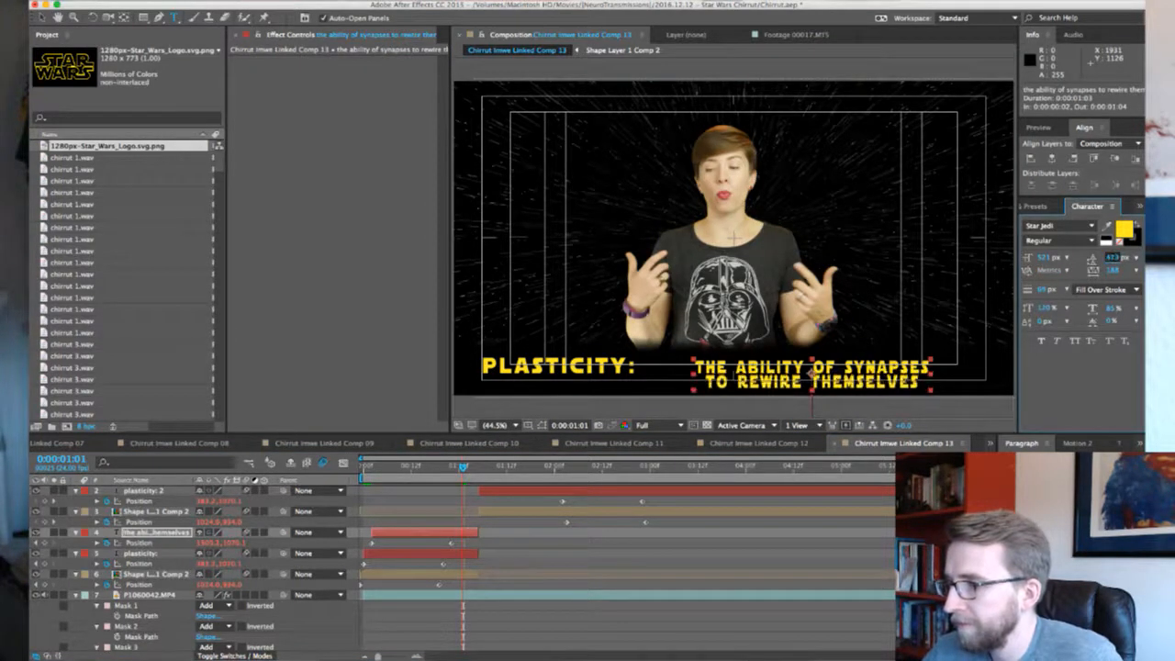
key("Down")
key("Down")
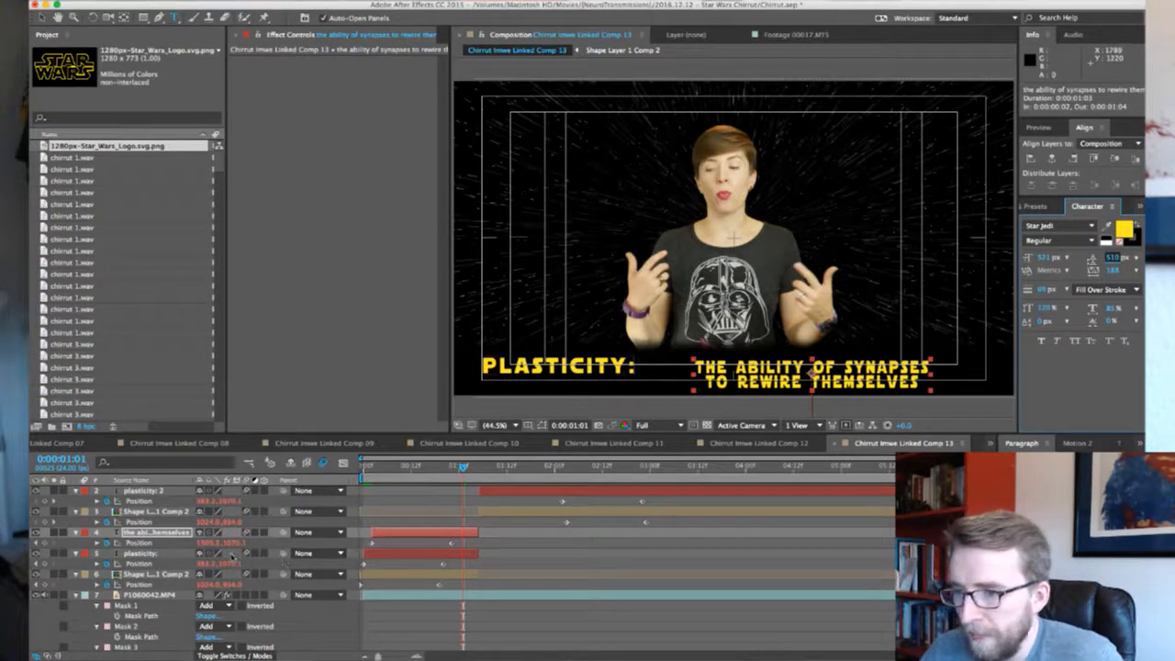
Raise the definition text's resting Position at 0:00:00:22 to y about 1040 and widen its leading to 580 px
left_click(39, 543)
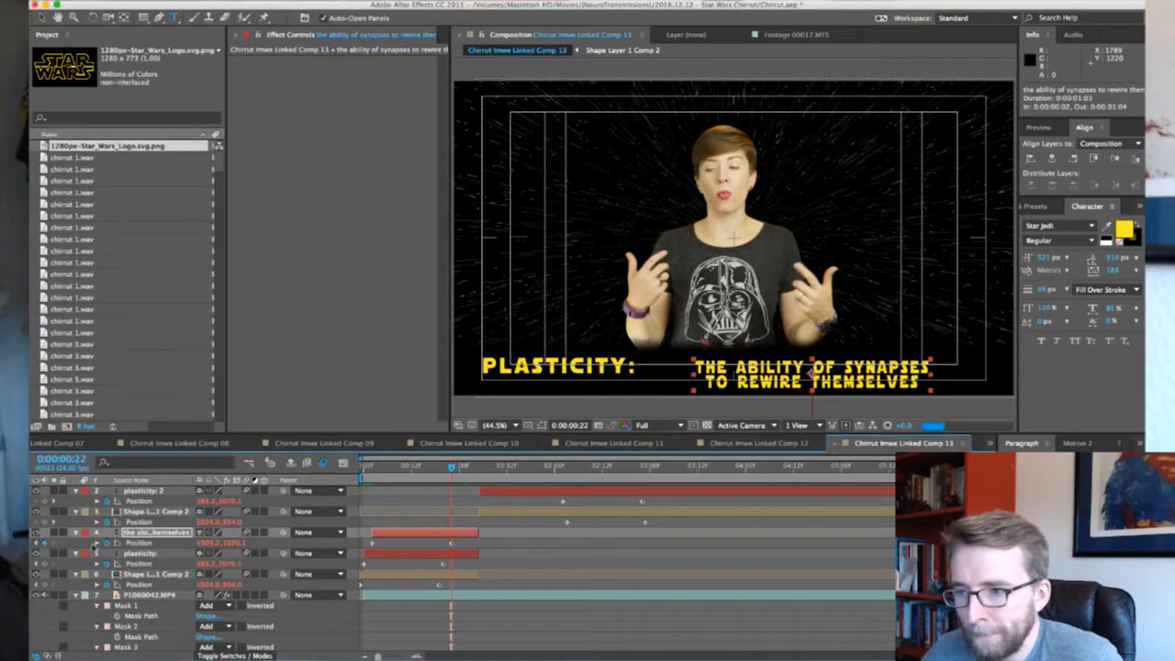
left_click(137, 544)
left_click_drag(235, 543, 221, 539)
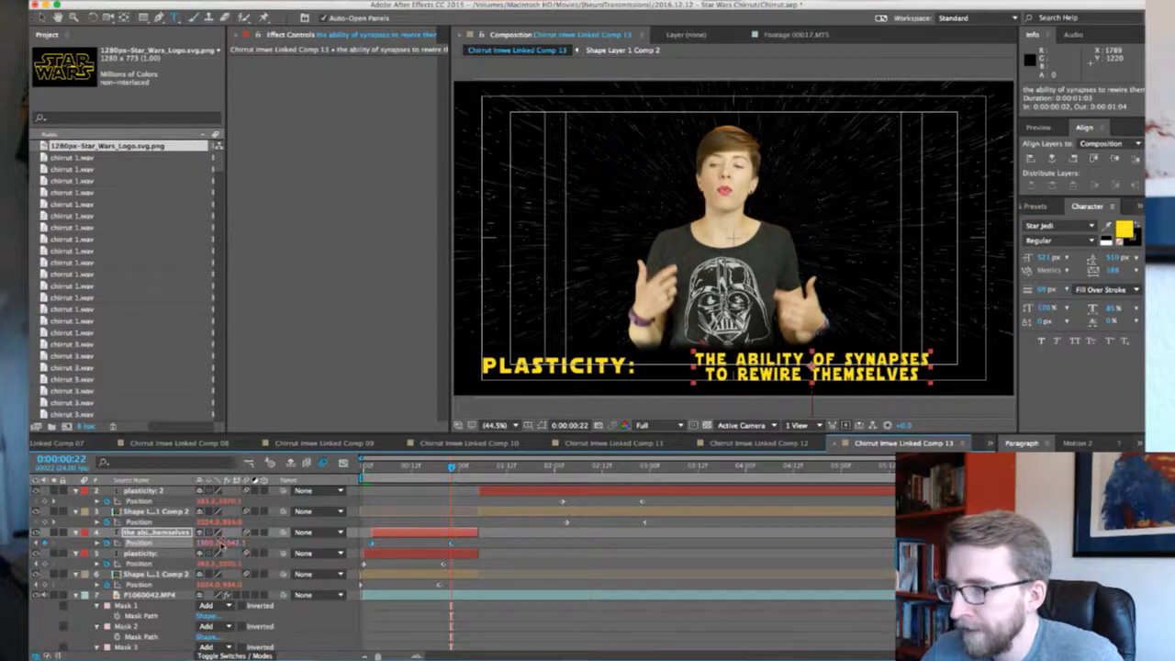
left_click_drag(1111, 257, 1144, 258)
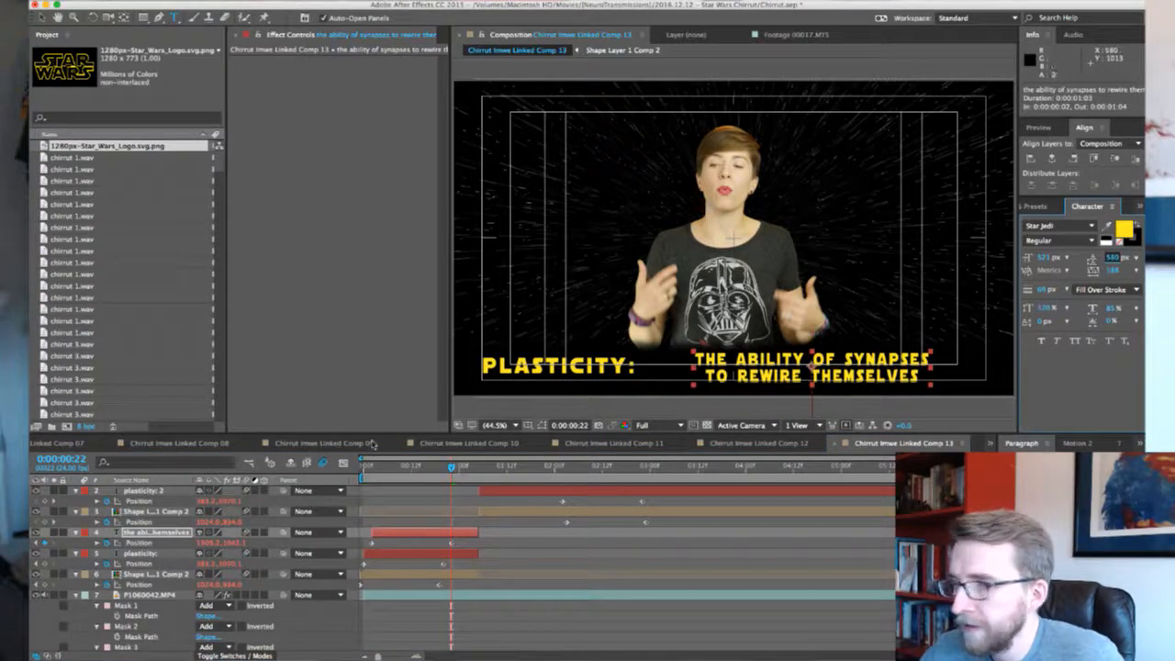
left_click_drag(238, 543, 235, 541)
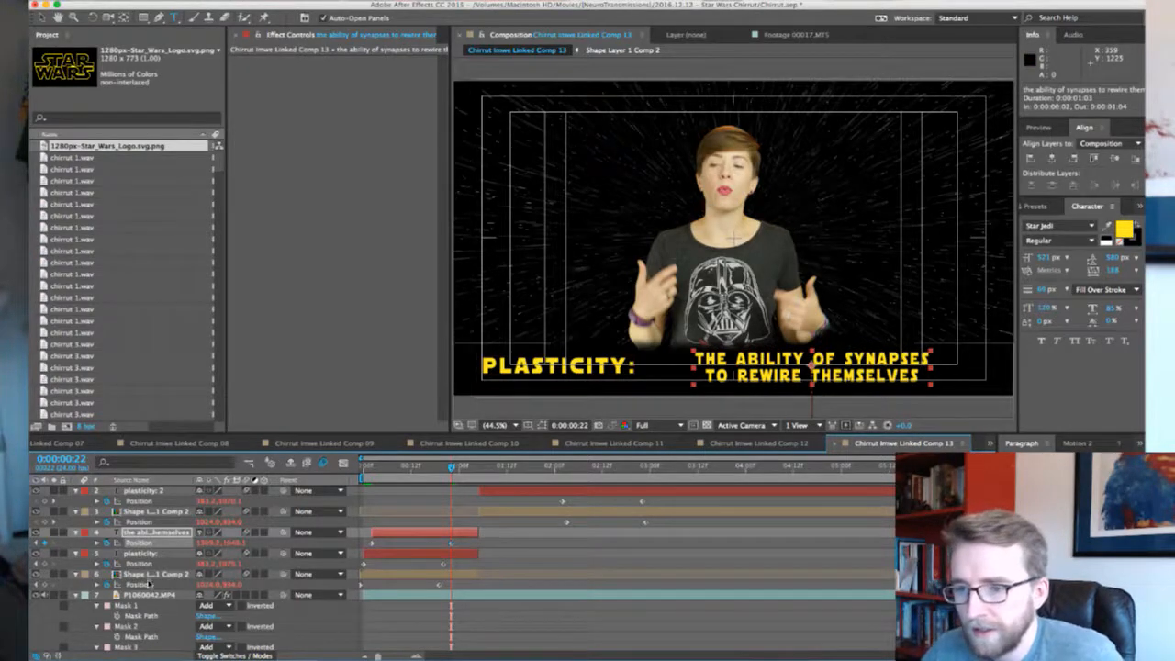
Raise the first-half black bar's resting Position at 0:00:00:19 to y about 897
left_click(151, 575)
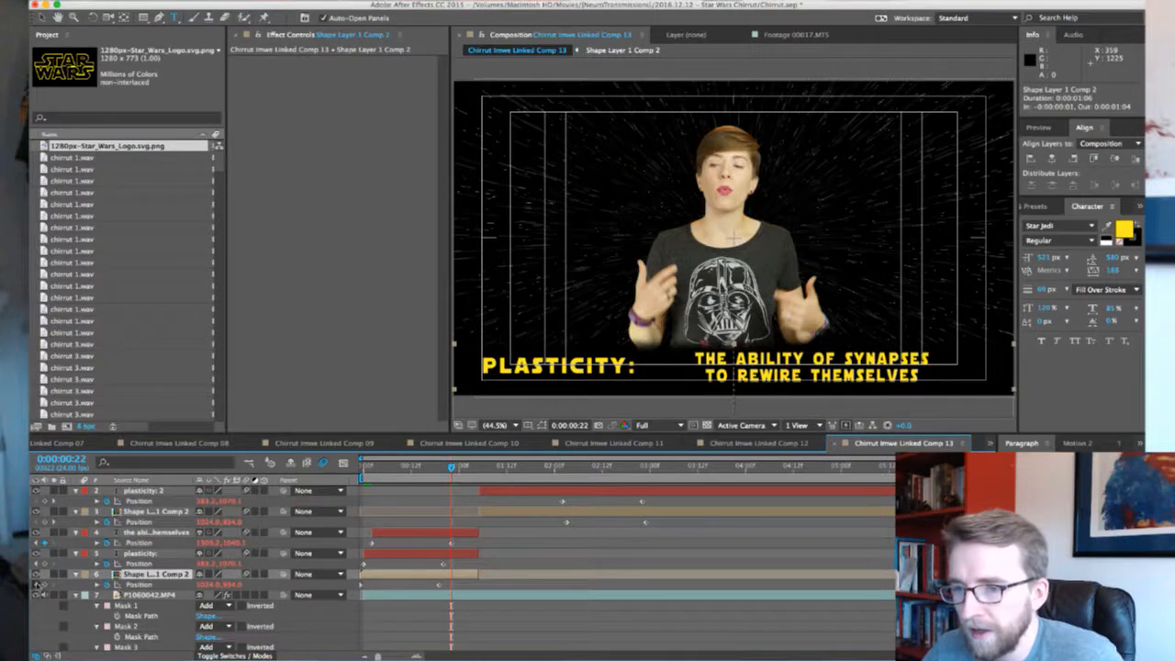
left_click(36, 585)
left_click(186, 584)
left_click_drag(240, 584, 216, 583)
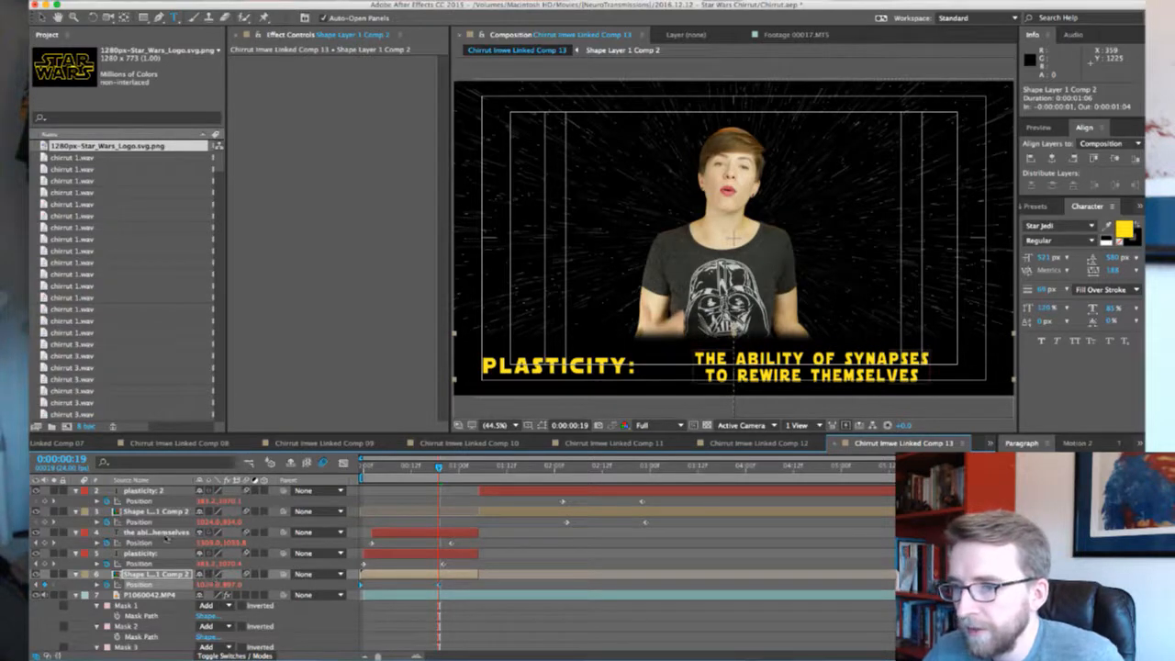
Set the definition text's leading to 621 px and raise its resting Position at 0:00:00:22 to y about 1028
left_click(165, 533)
left_click_drag(1116, 260, 1148, 260)
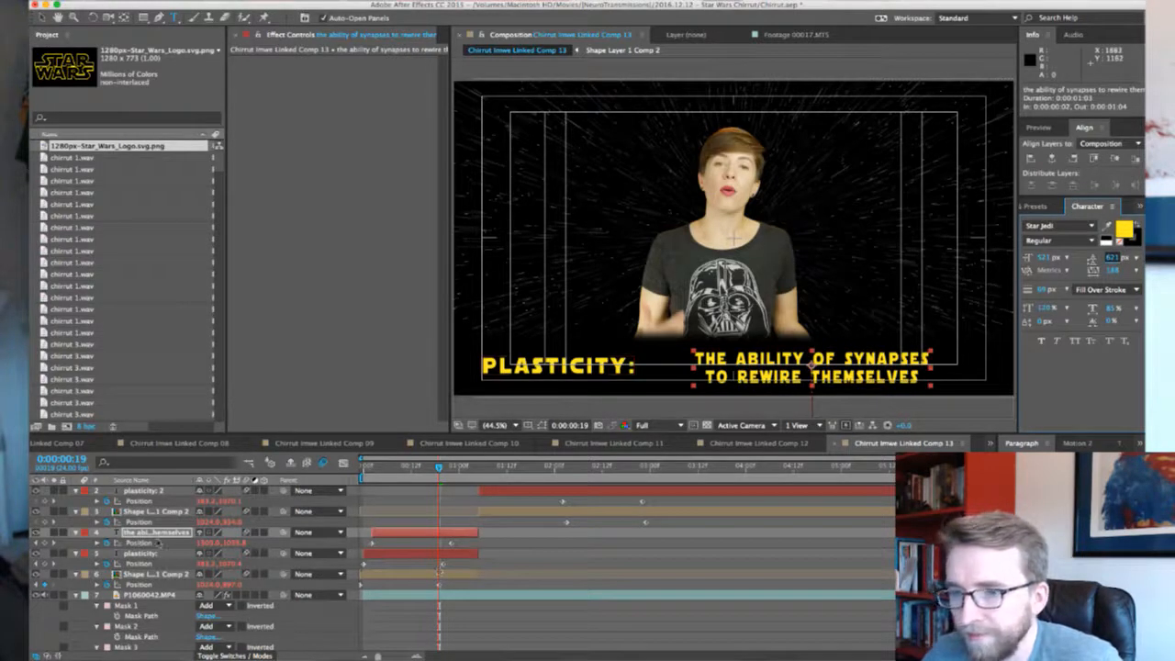
left_click(53, 543)
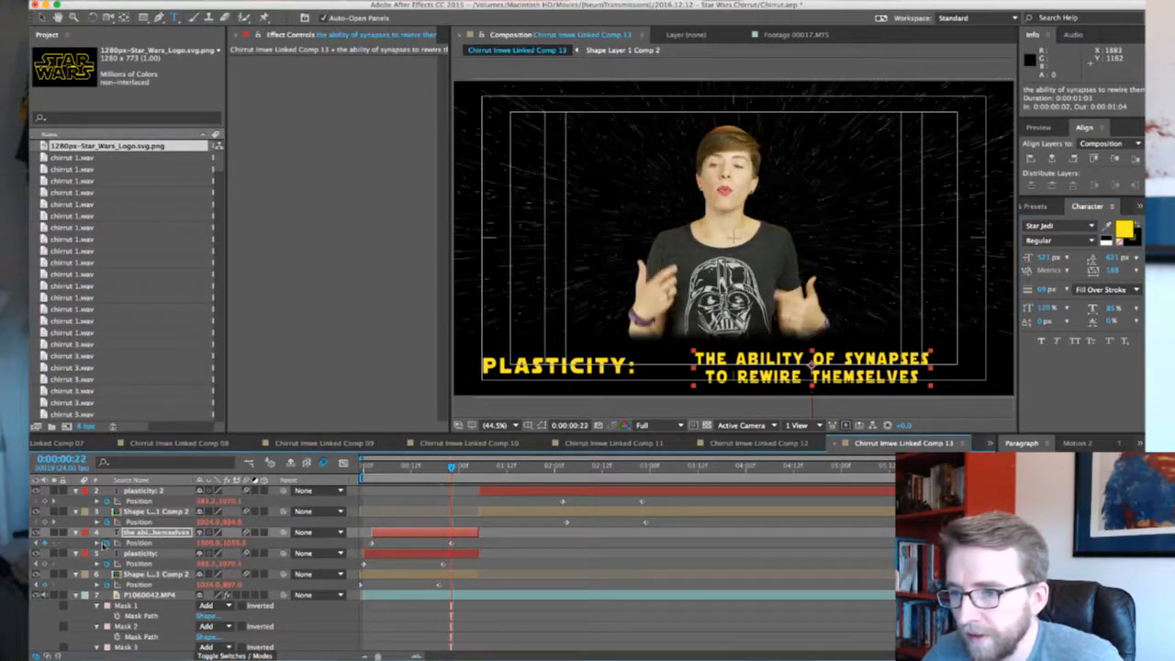
left_click(142, 544)
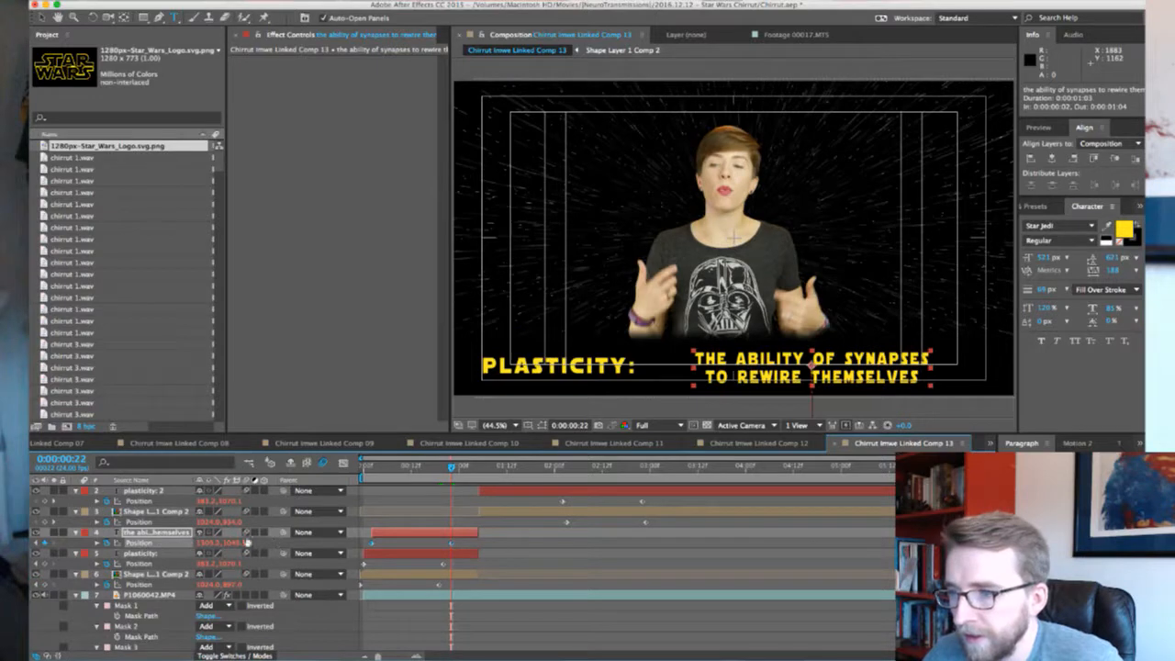
left_click(479, 545)
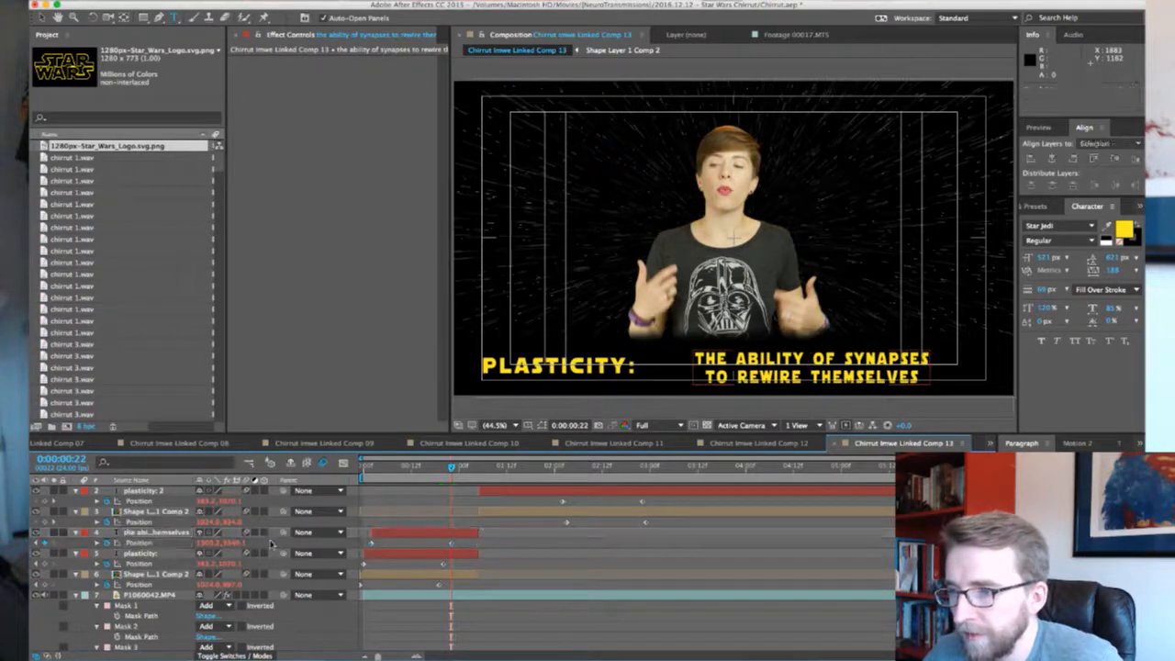
left_click_drag(234, 543, 228, 540)
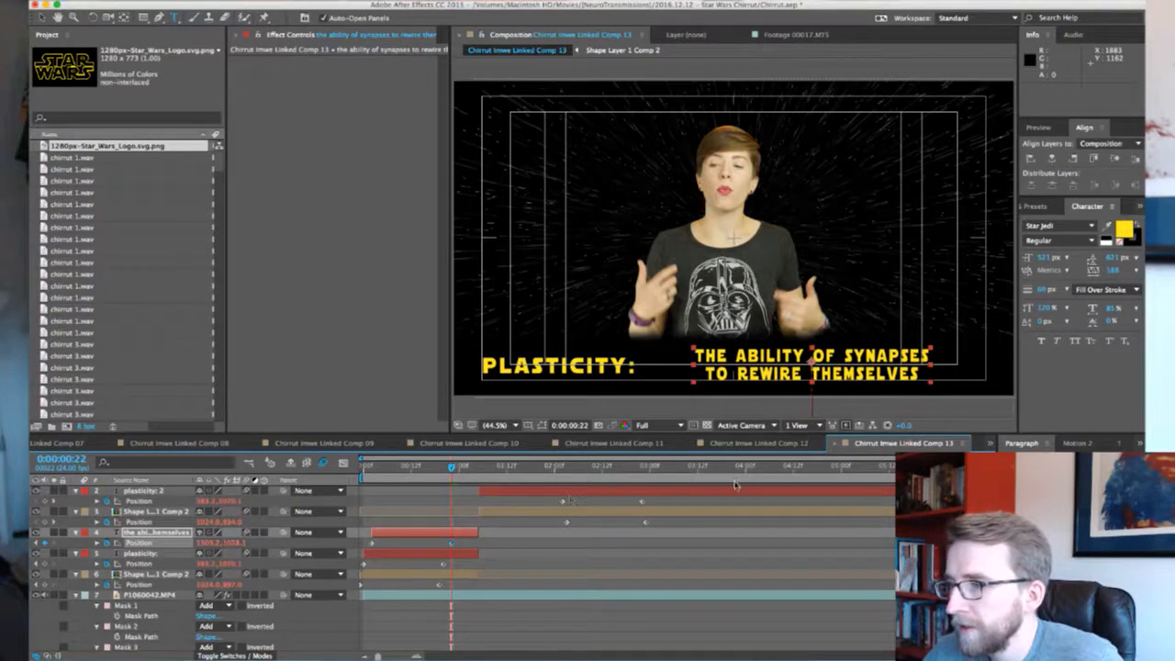
Left-align the definition text and shift its Position to x about 1006
left_click(1030, 460)
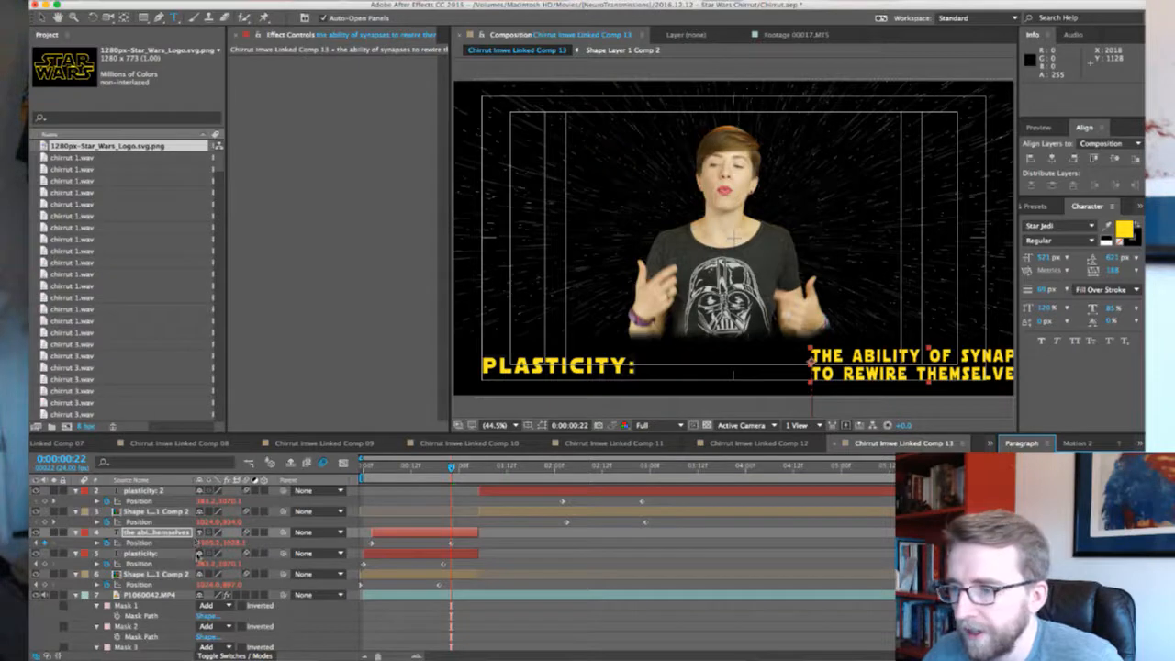
left_click(152, 543)
left_click_drag(206, 542, 37, 534)
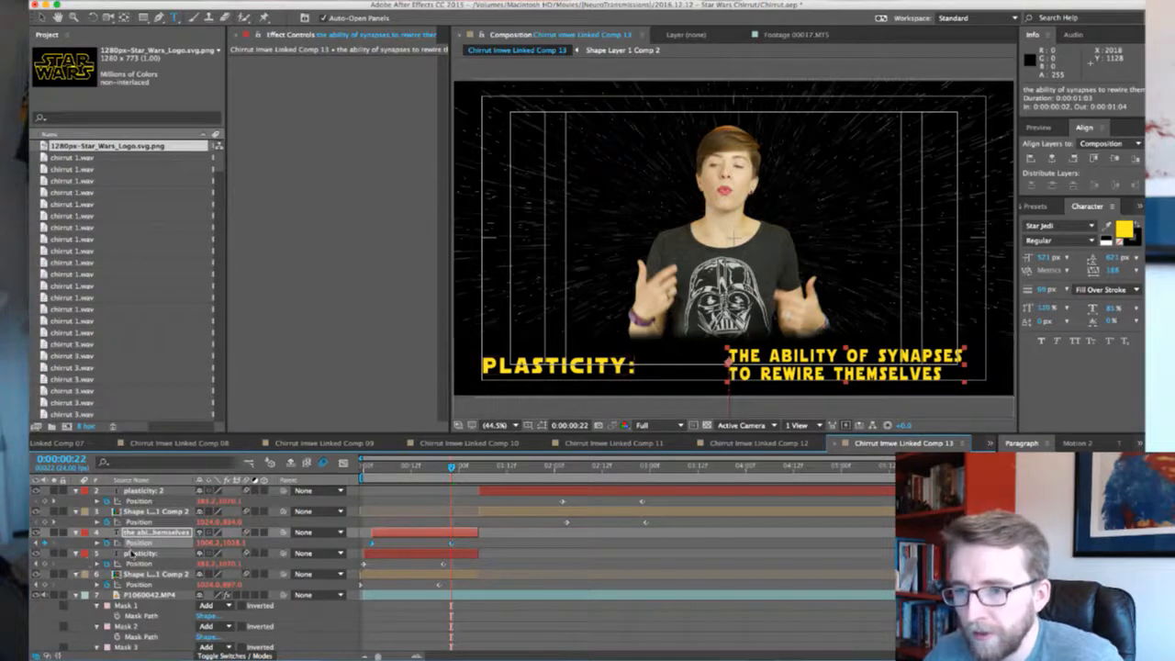
Shift the "plasticity:" text's Position at its resting keyframe, 0:00:00:20, to x about 583
left_click(131, 553)
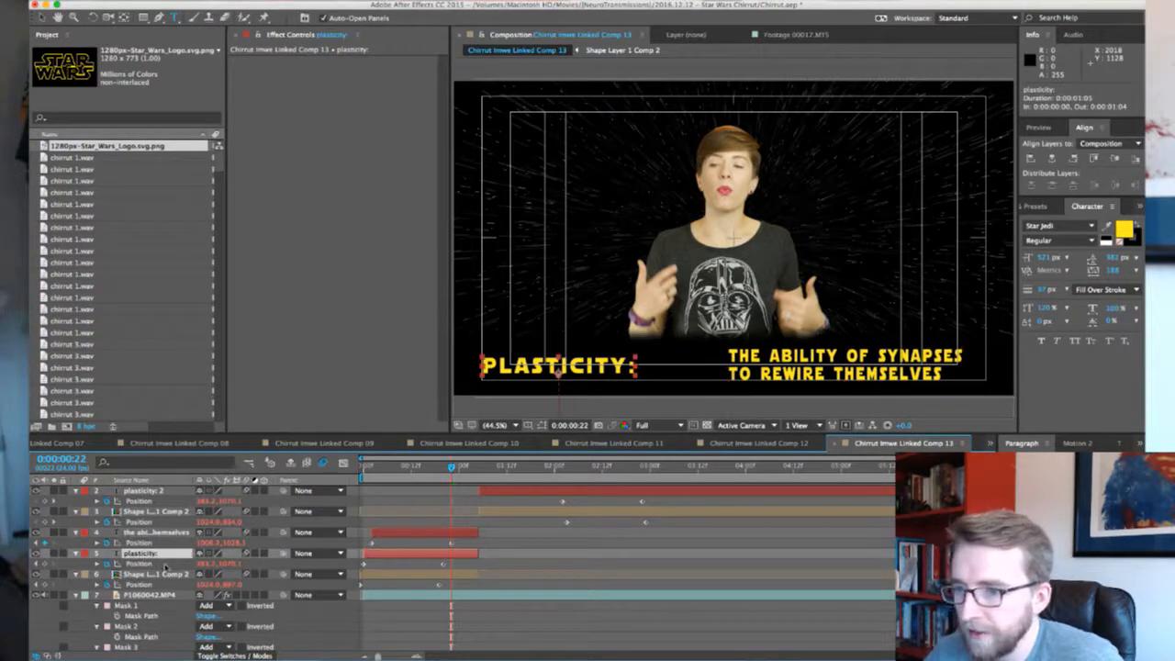
key("Page_Up")
key("Page_Up")
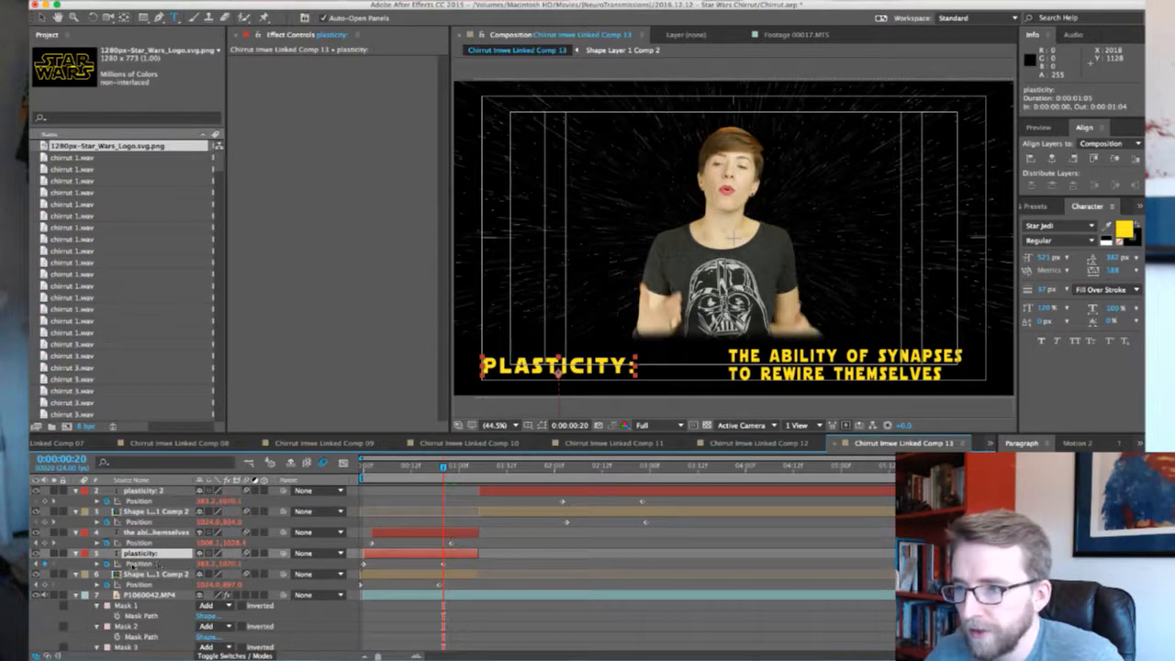
left_click(131, 566)
left_click_drag(208, 563, 340, 562)
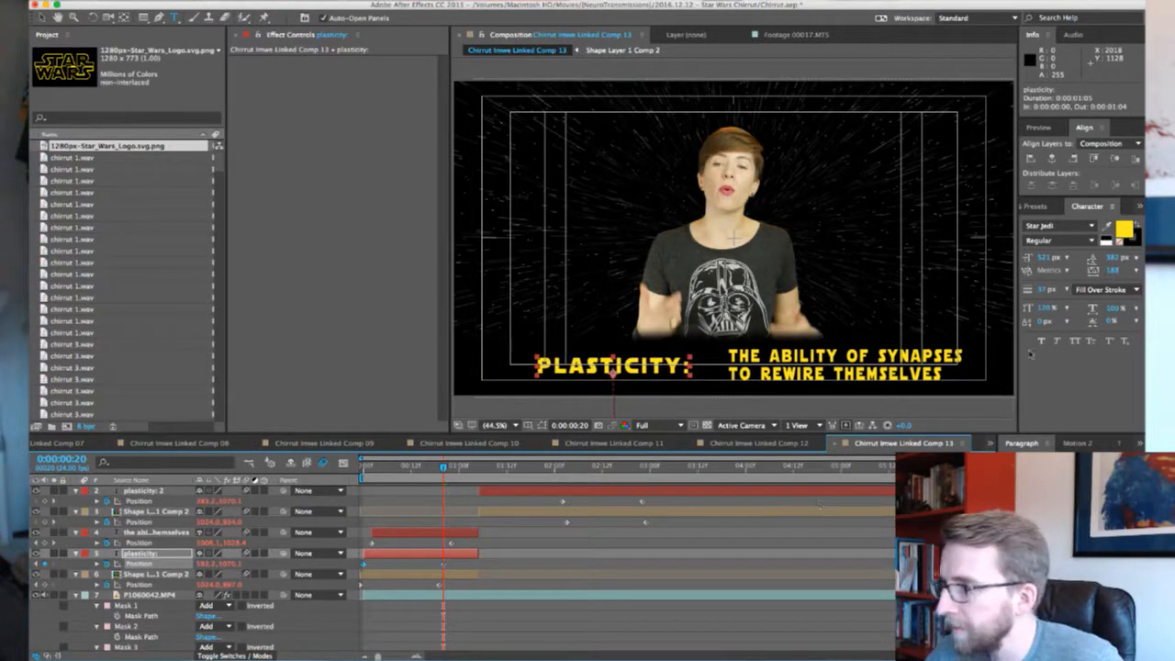
Enlarge "plasticity:" to a 700 px font size and lower its Position to y about 1076
left_click_drag(1043, 257, 1157, 257)
key("Up")
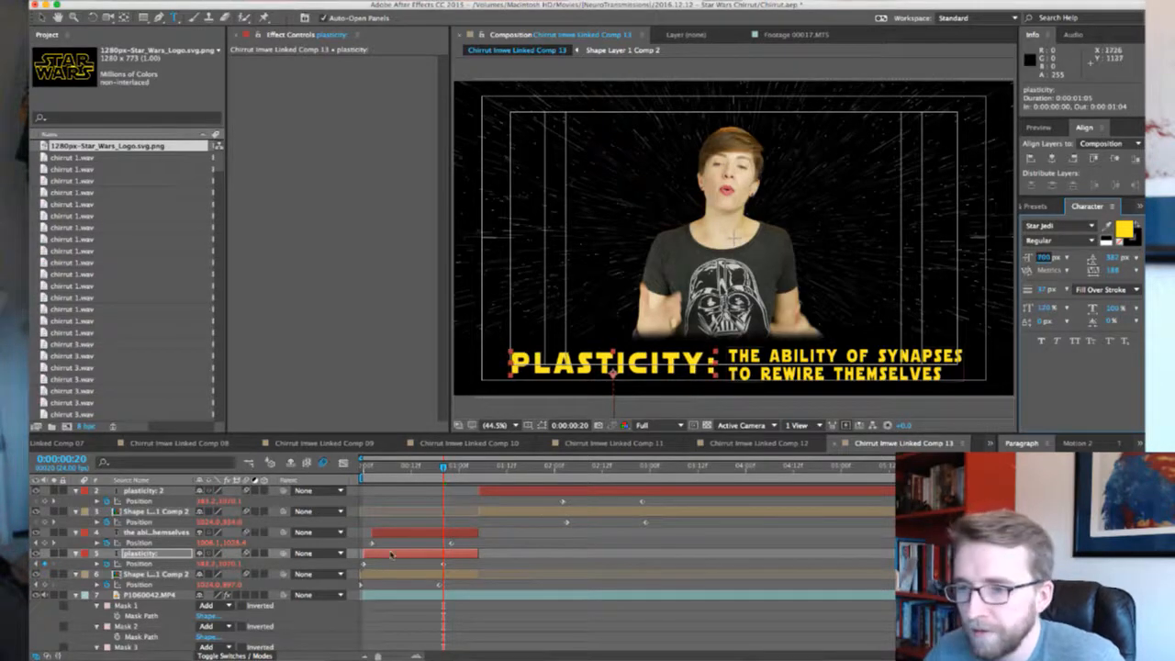
left_click_drag(231, 563, 235, 558)
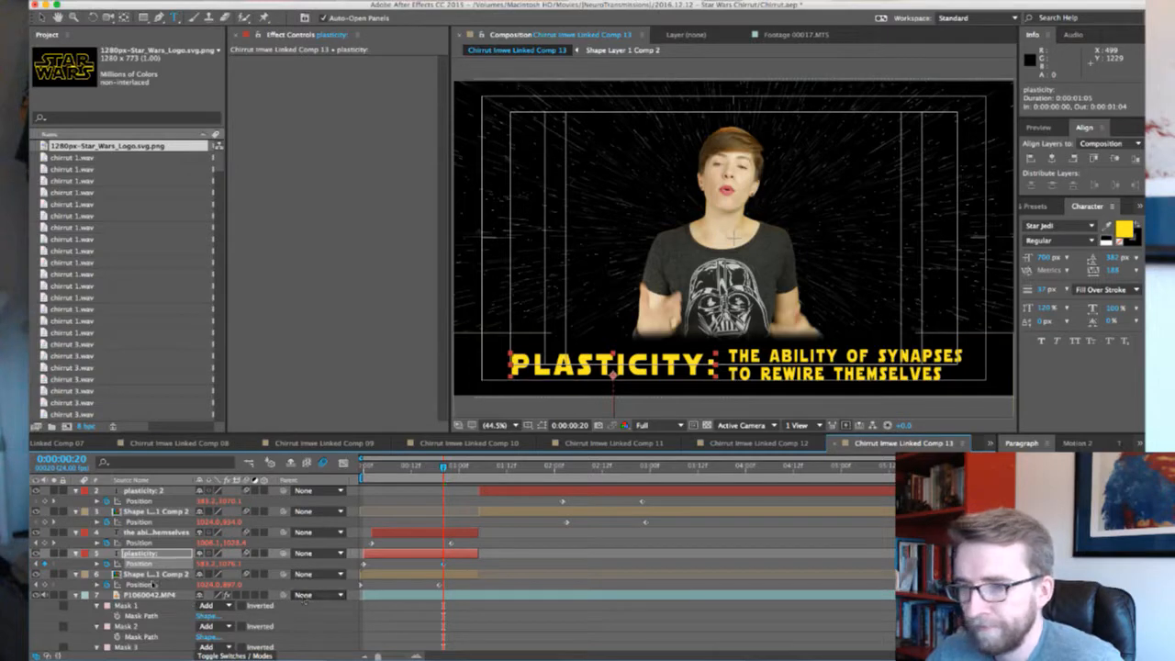
Check the text layout with the title/action safe guides hidden, and show the guides again
left_click(147, 532)
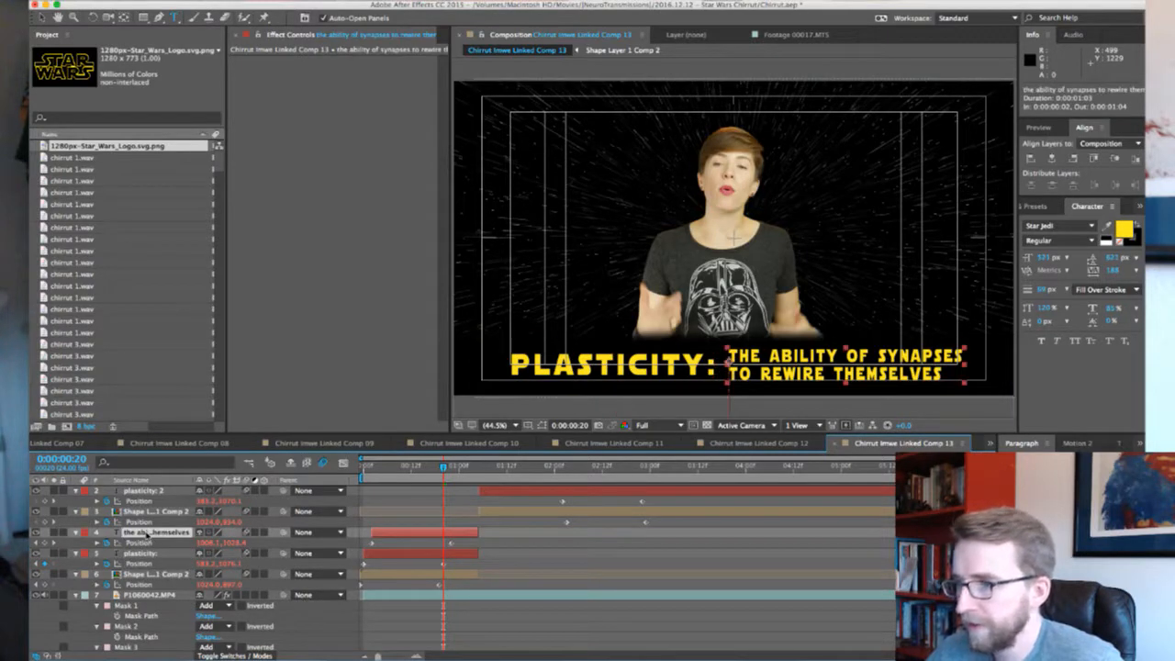
left_click(822, 548)
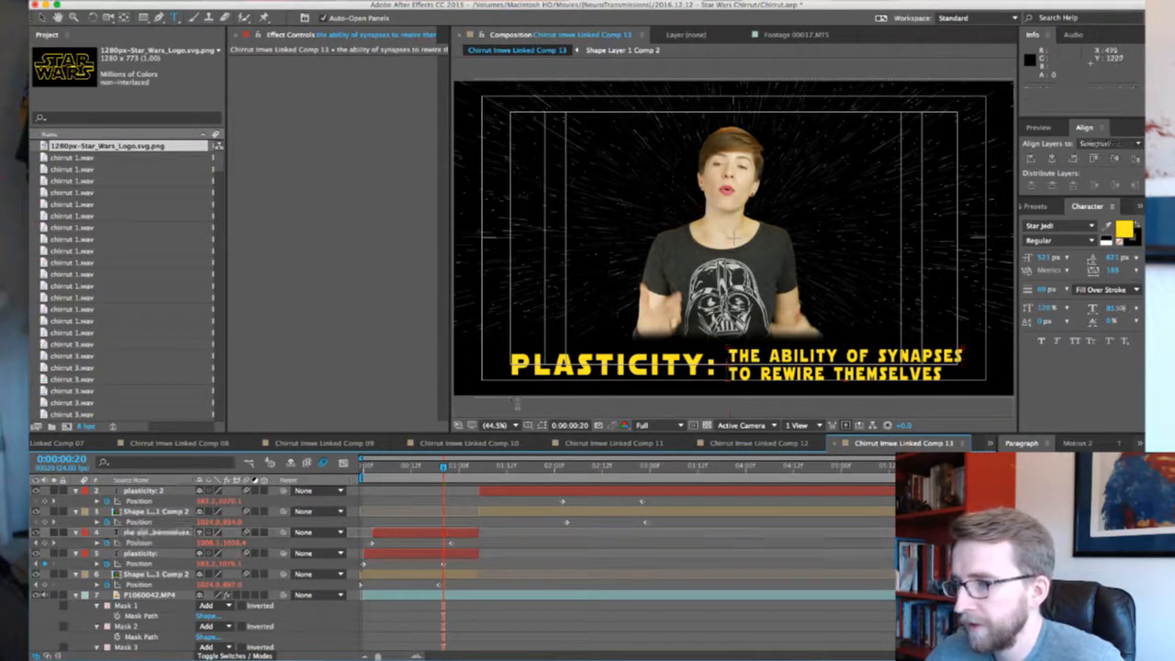
left_click(533, 429)
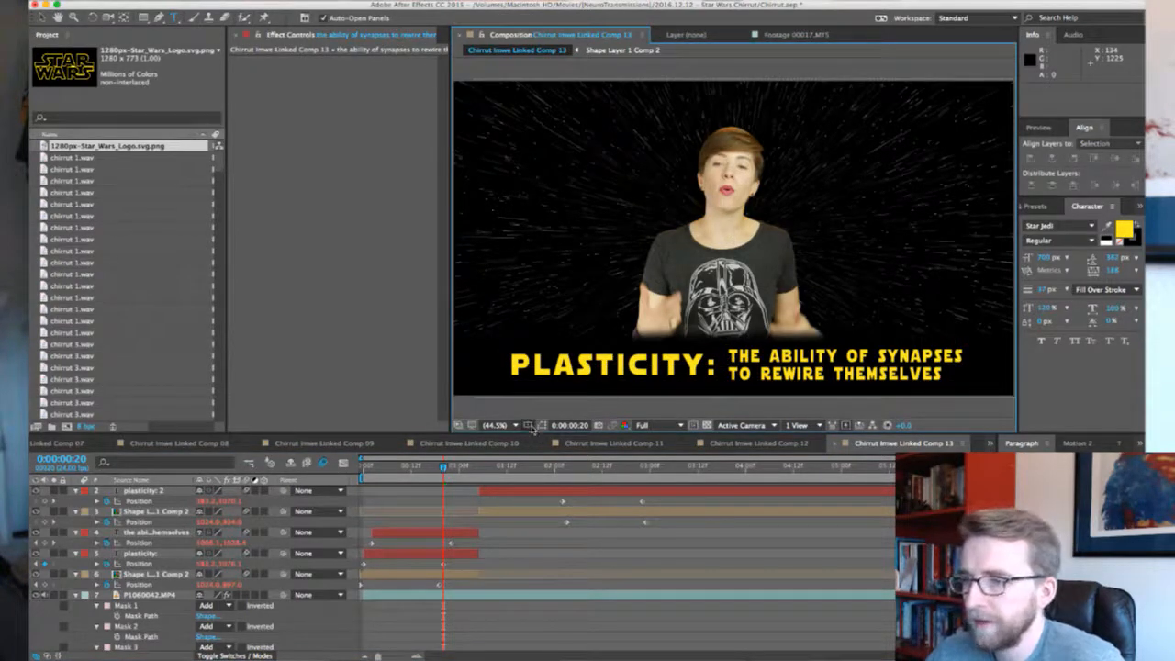
left_click(534, 431)
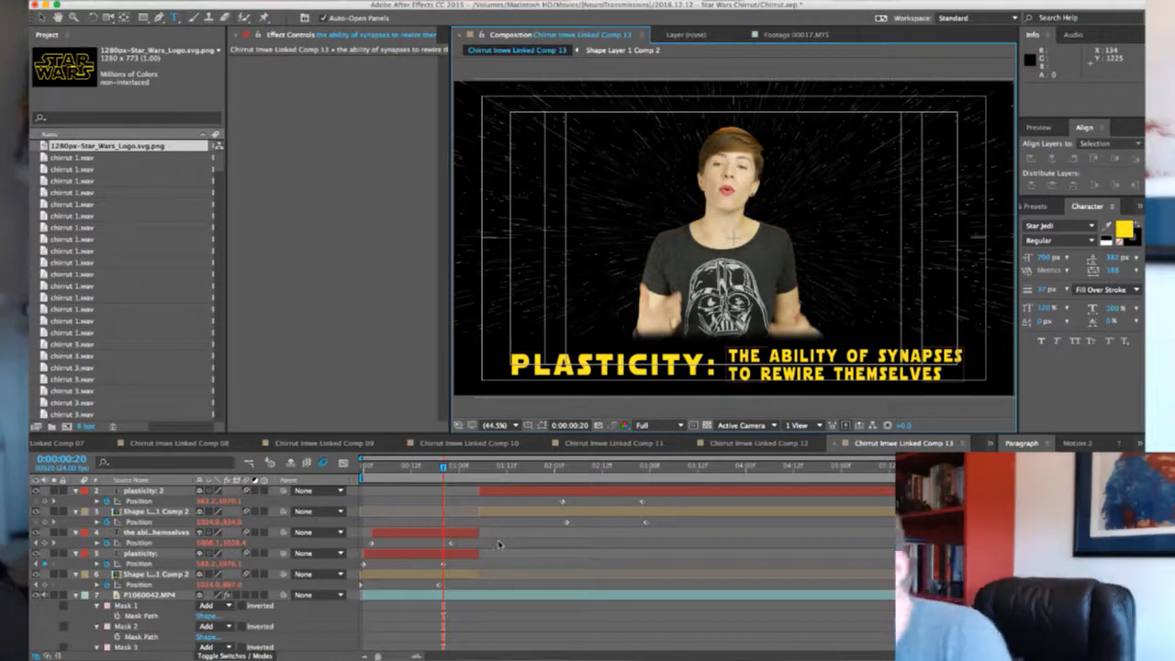
left_click(557, 514)
key("Delete")
left_click(554, 494)
key("Delete")
left_click(551, 494)
key("Delete")
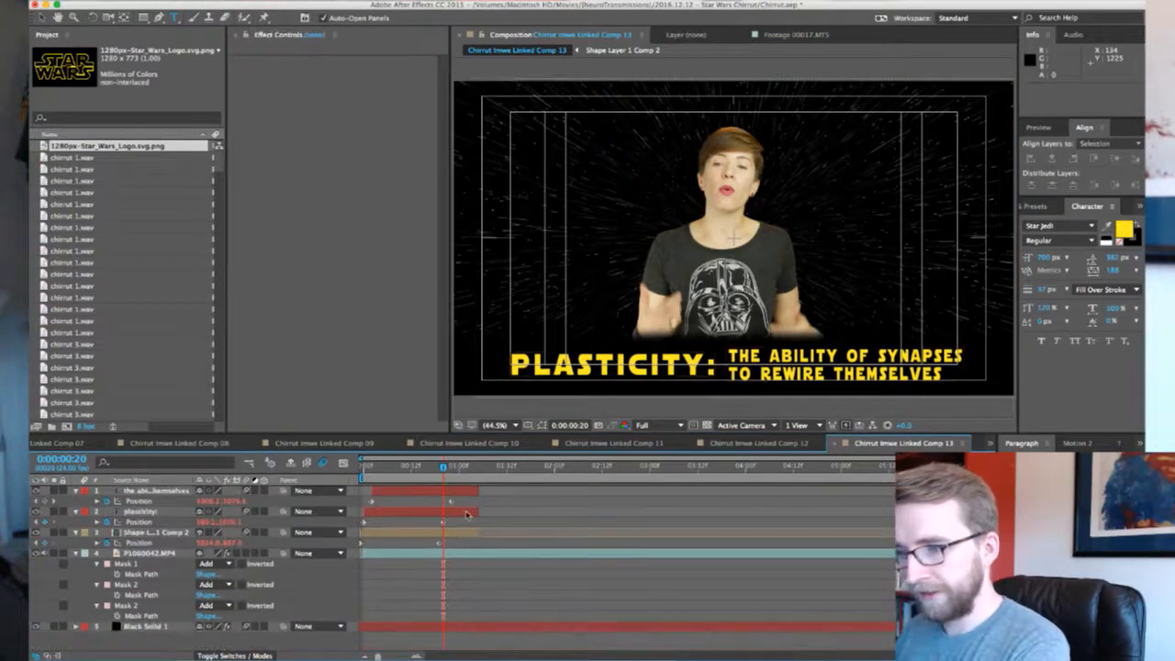
left_click(467, 491)
left_click(463, 533, "shift")
key("ctrl+z")
key("ctrl+z")
key("ctrl+z")
Extend the first-half definition, "plasticity:" and black bar layers together past the split, beyond the visible end of the timeline
left_click(466, 563, "shift")
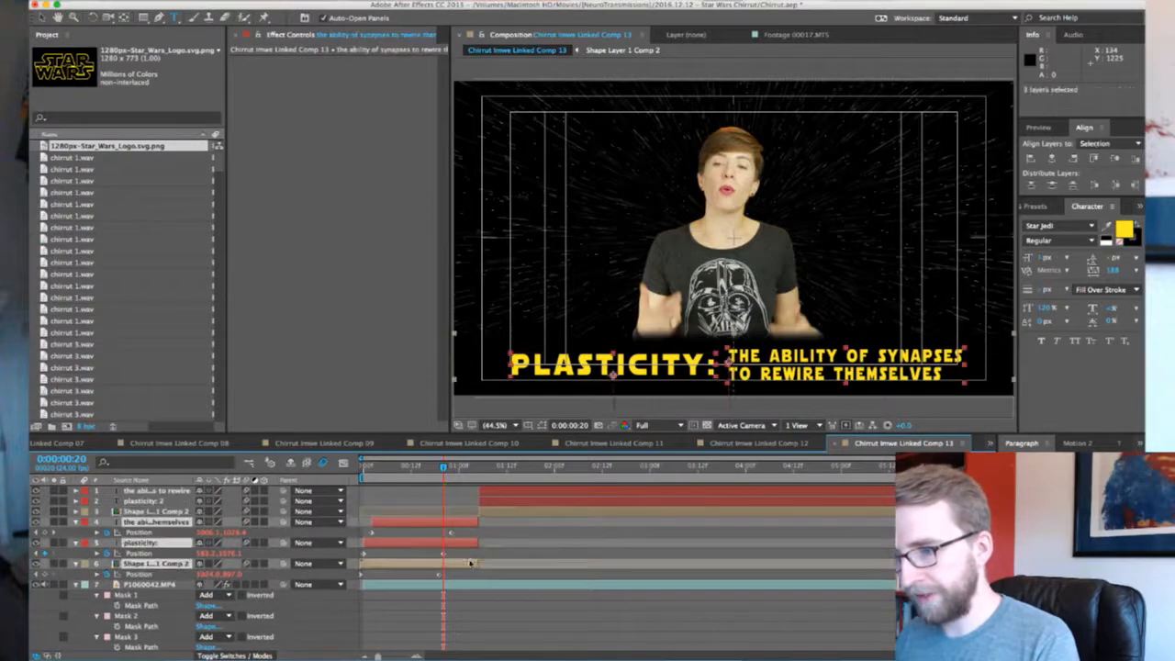
left_click_drag(478, 564, 973, 564)
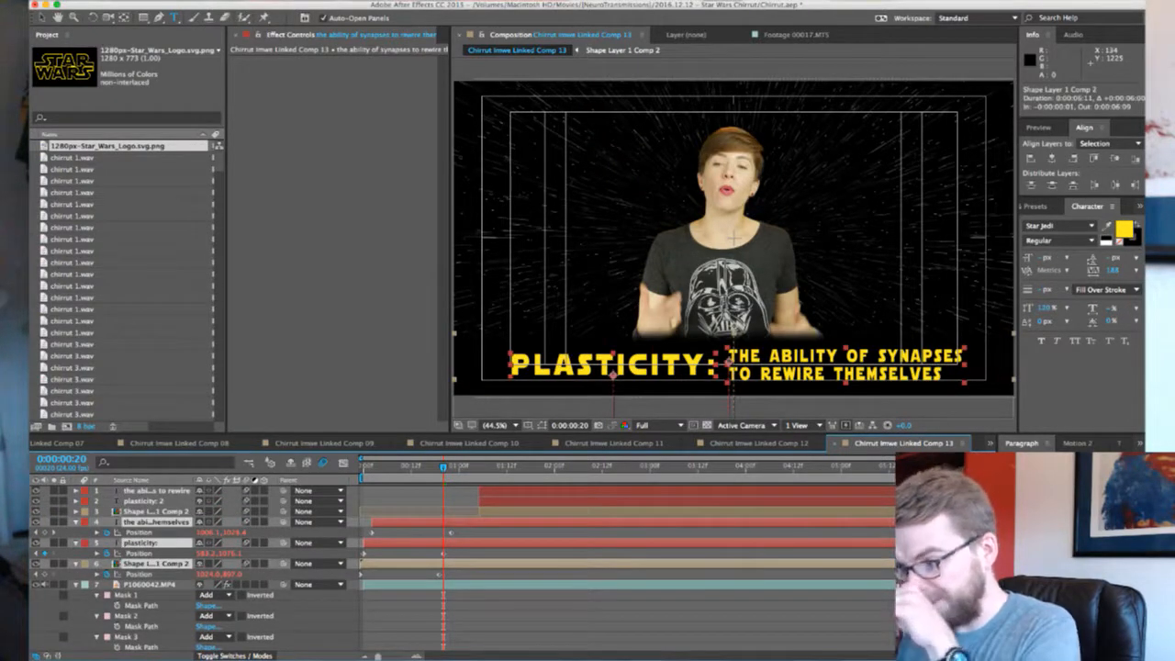
Split the two-line definition, "plasticity:" and black bar layers at 0:00:01:05 and stack the new second halves together above the first halves
left_click(549, 512)
left_click(548, 492, "shift")
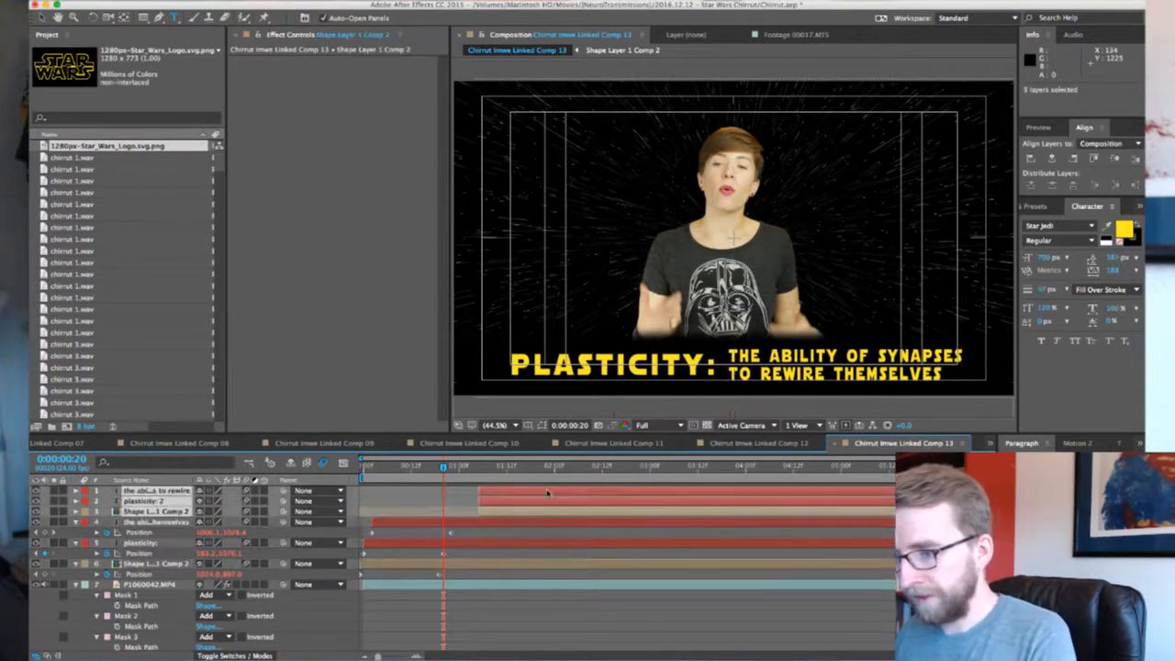
key("p")
left_click(479, 471)
left_click(493, 554)
left_click(493, 596, "shift")
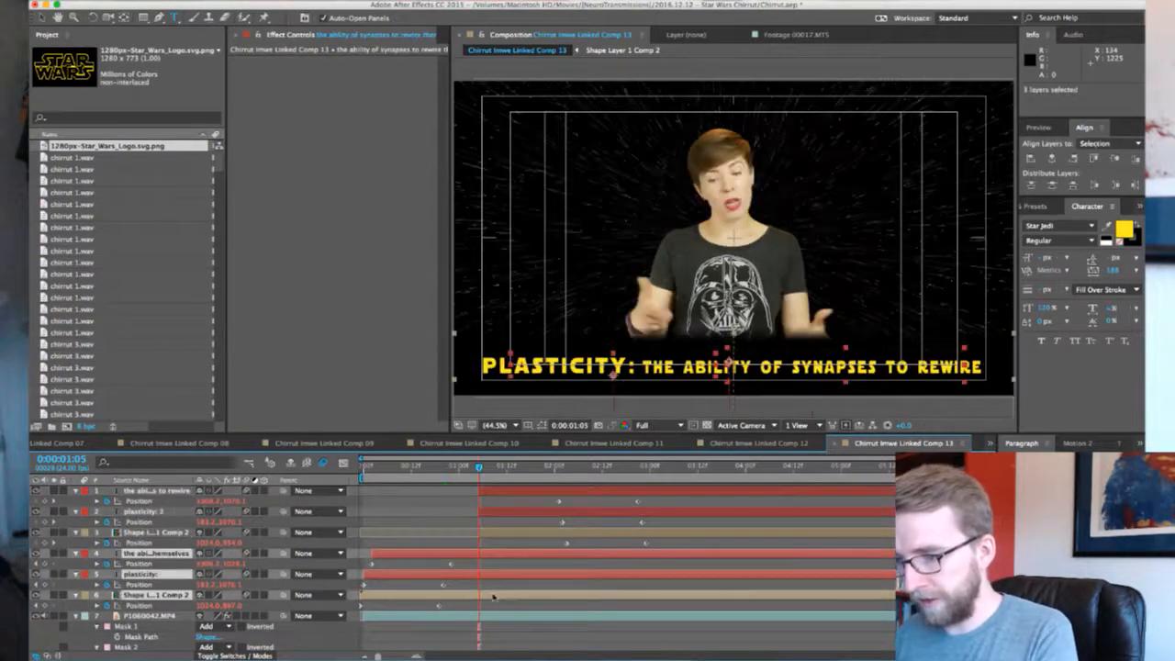
key("super+shift+d")
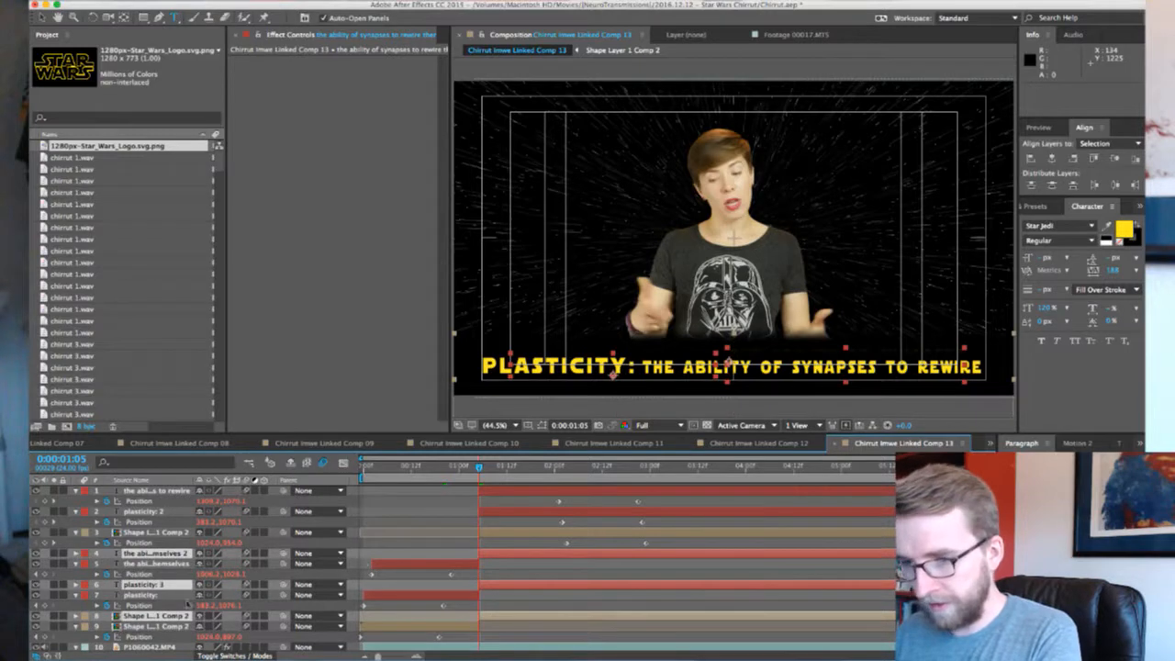
left_click_drag(170, 585, 174, 560)
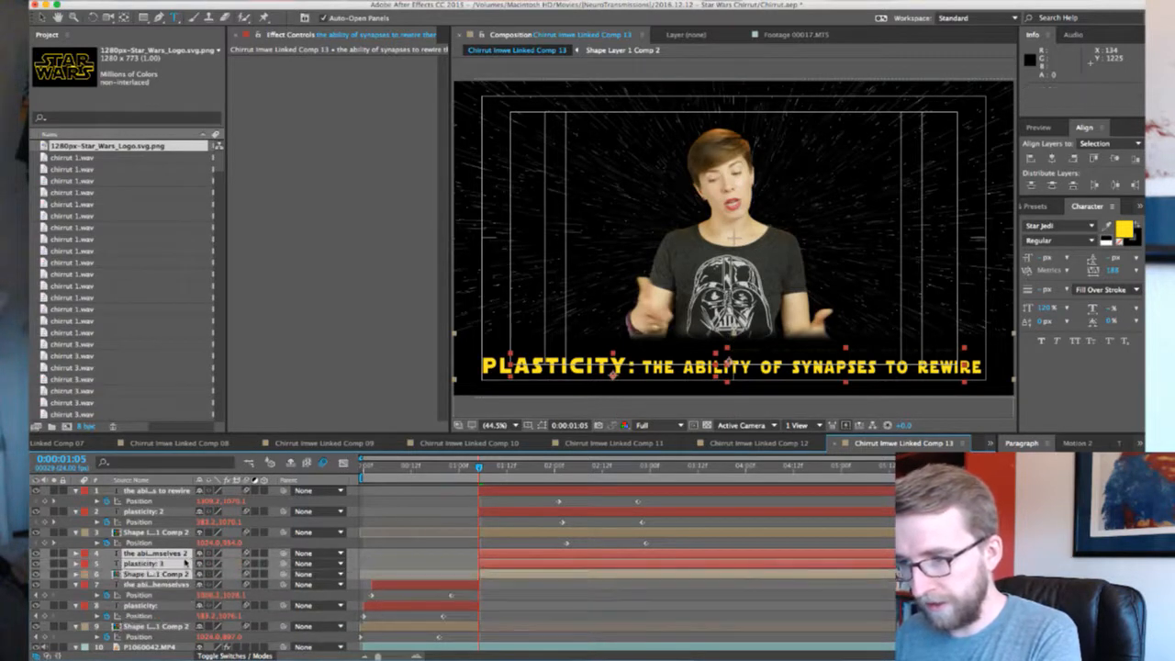
Remove the Position keyframes from the three new second-half layers
key("p")
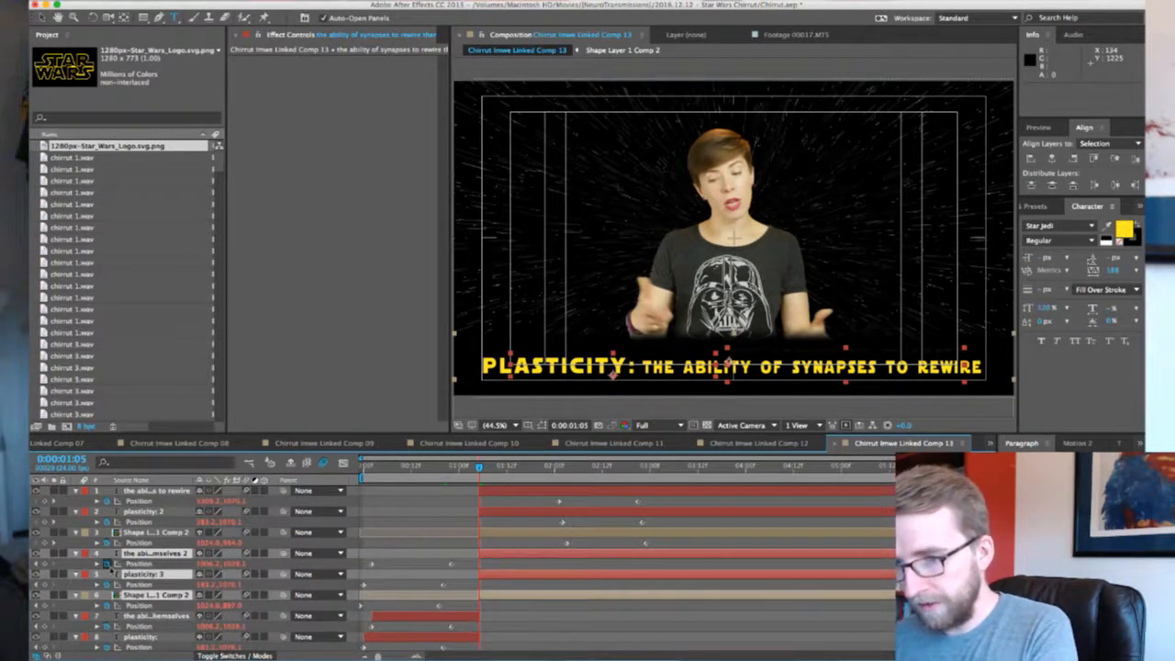
left_click(85, 567)
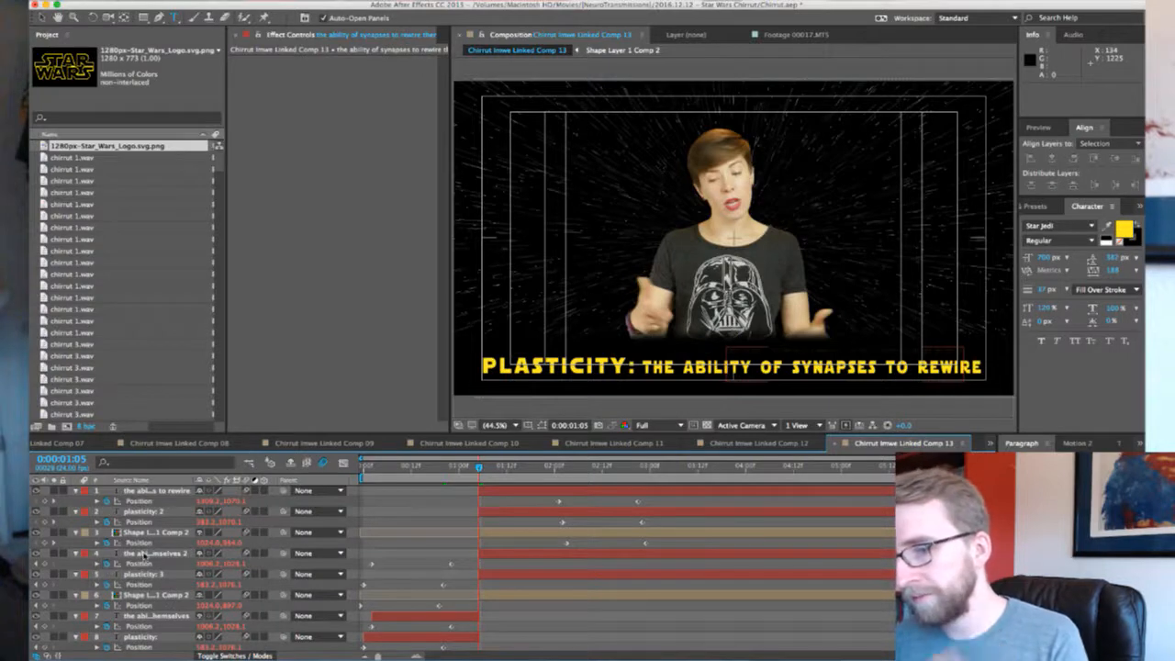
left_click(144, 554)
left_click(145, 594, "shift")
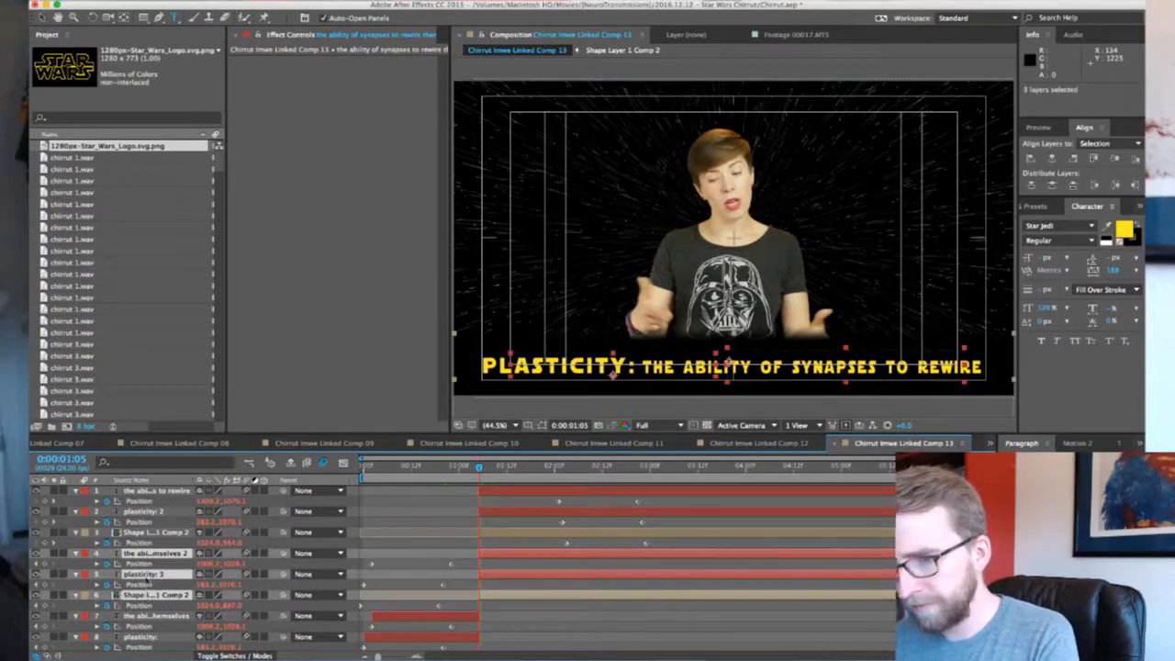
left_click(107, 564)
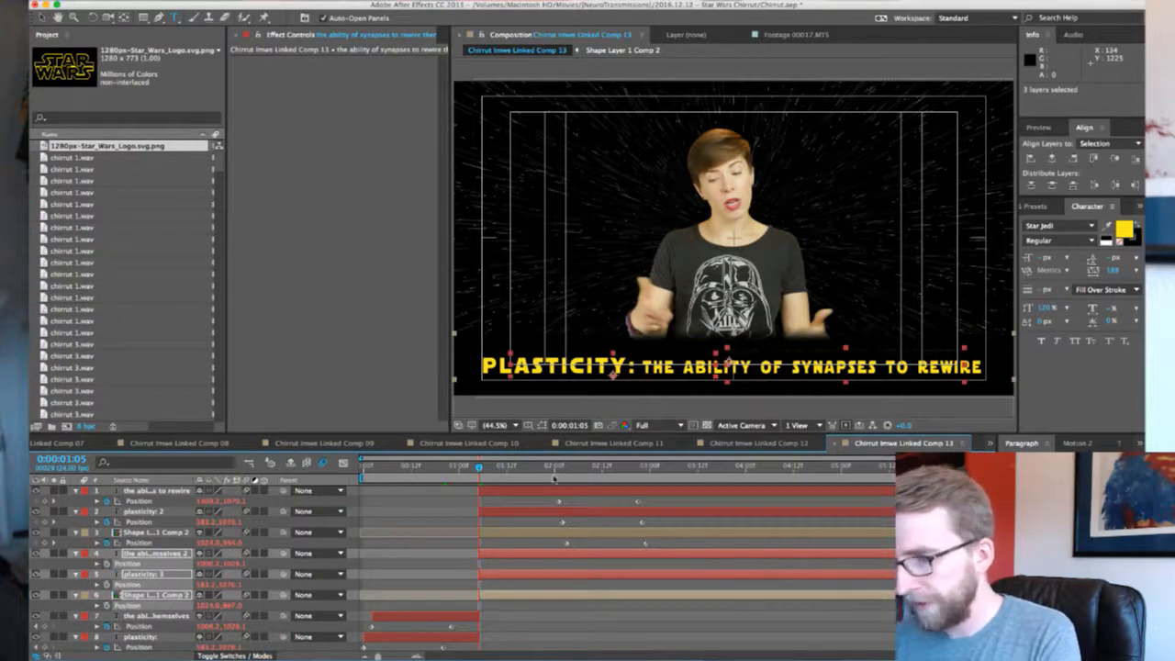
Try to copy the old one-line definition's two exit Position keyframes onto the second-half two-line definition at 0:00:02:01
left_click_drag(543, 496, 653, 510)
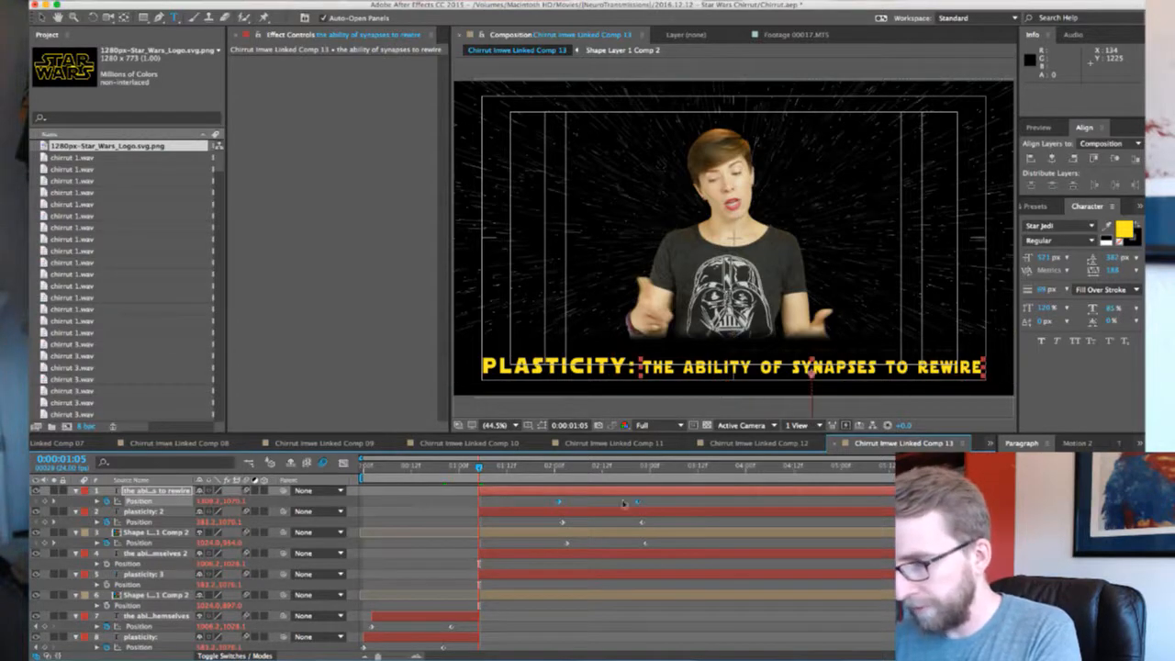
key("ctrl+c")
key("k")
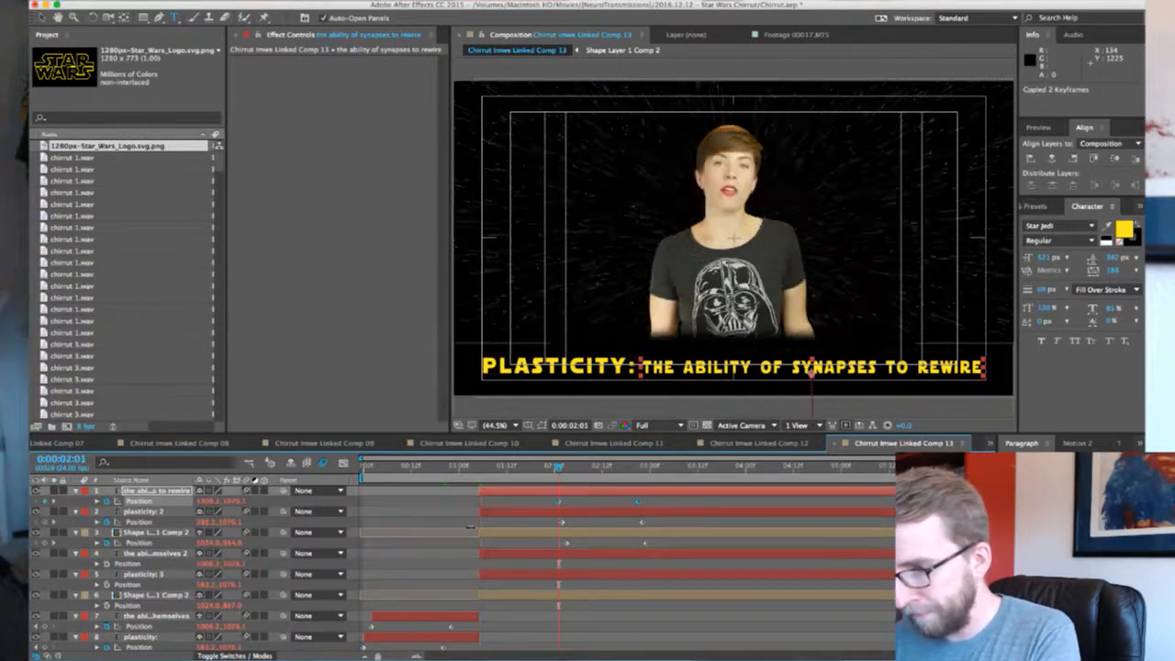
left_click(569, 552)
key("ctrl+v")
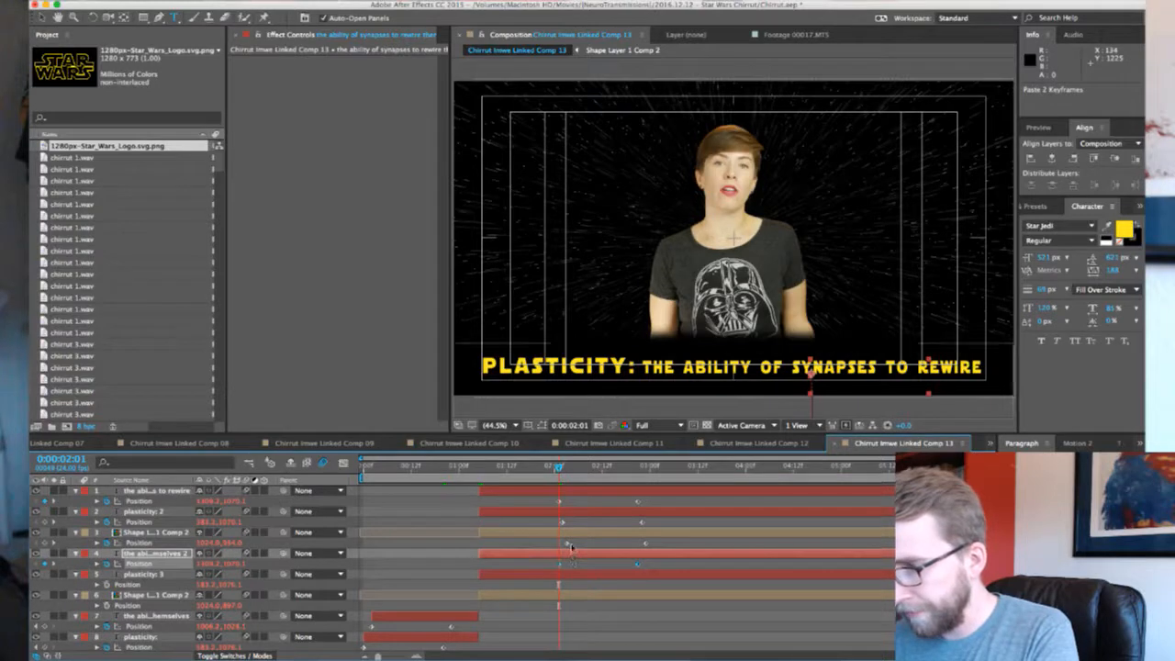
key("ctrl+z")
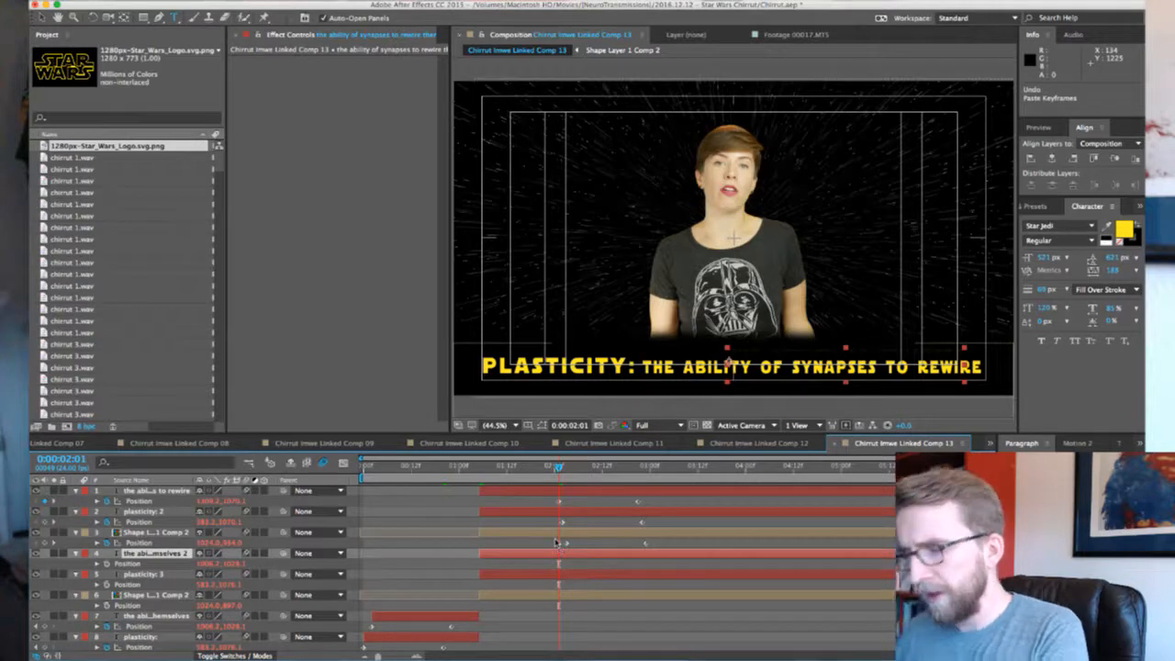
Check the transition at the split and delete the old second-half black bar, "plasticity:" and one-line definition layers
left_click(468, 473)
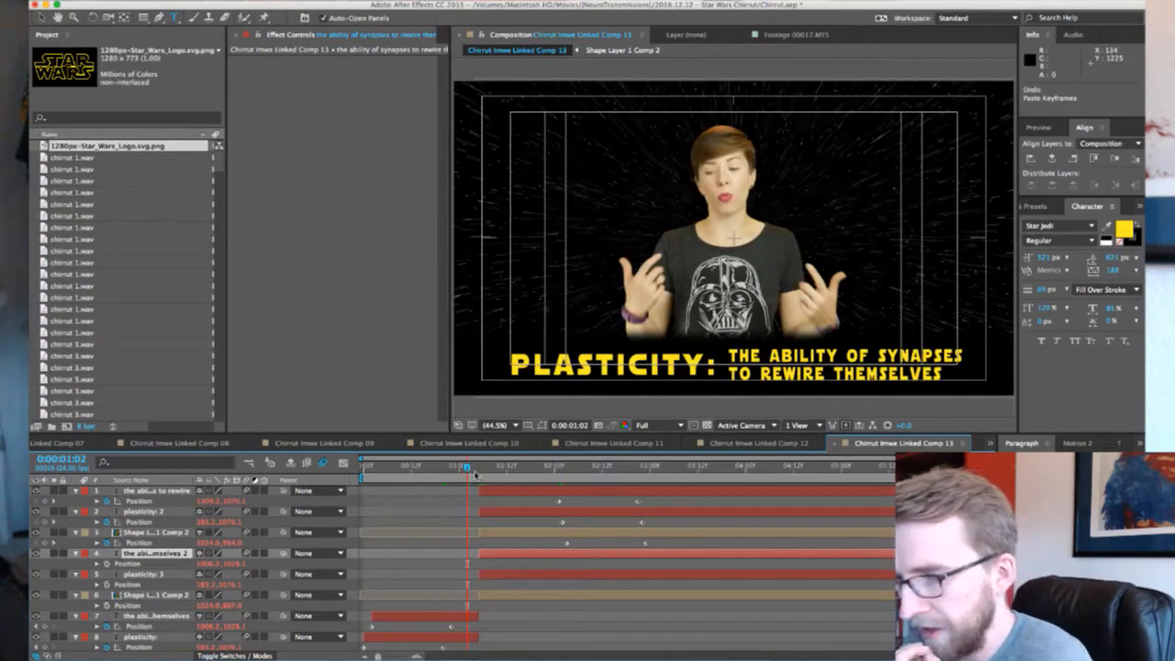
left_click_drag(475, 473, 488, 474)
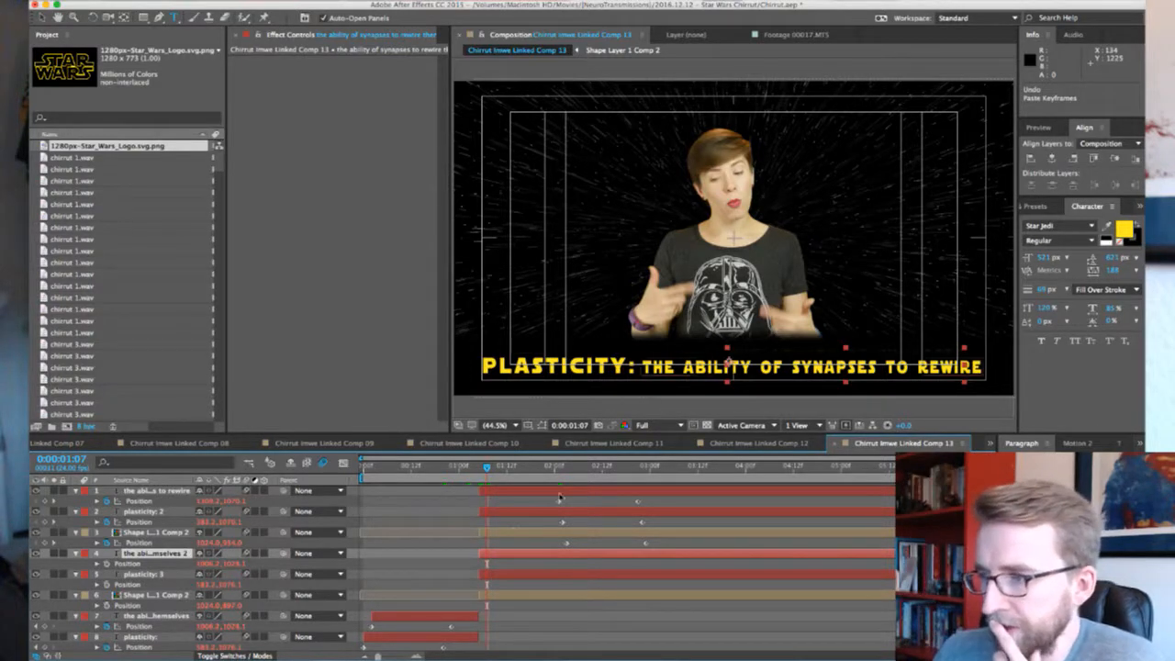
left_click(526, 532)
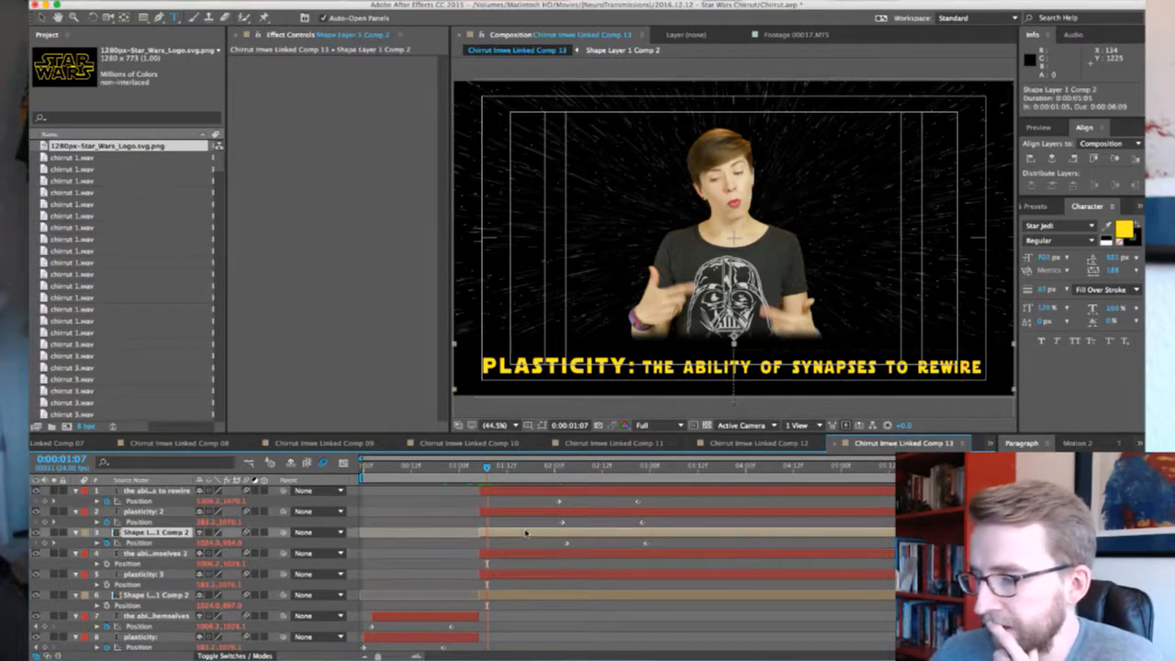
key("Delete")
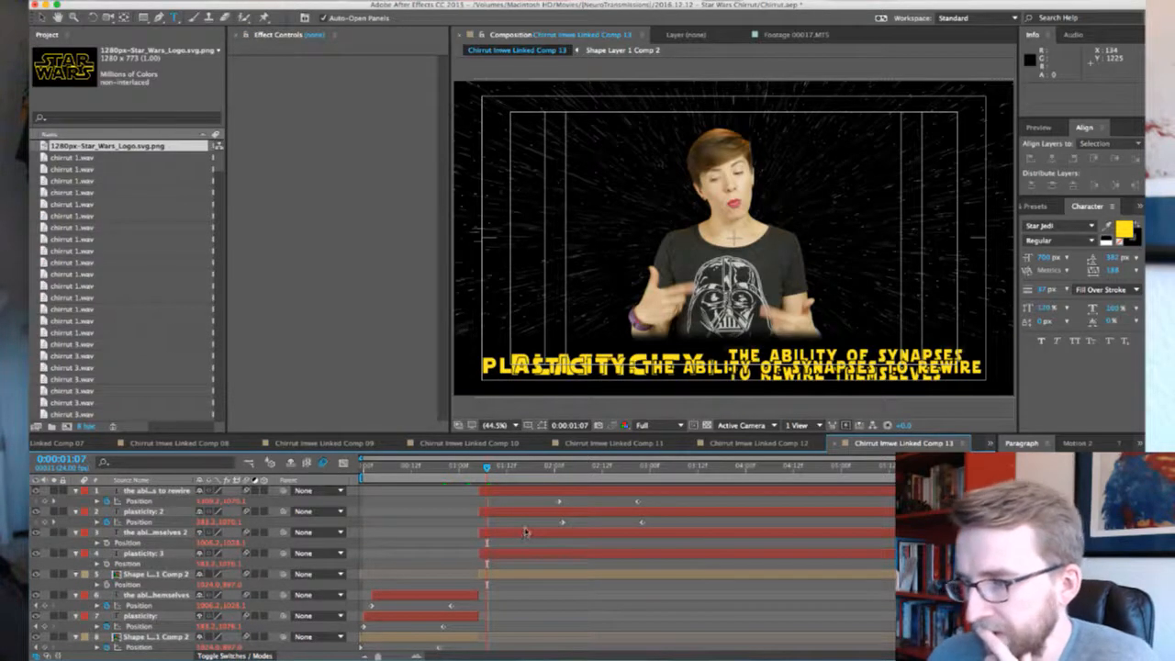
left_click(556, 474)
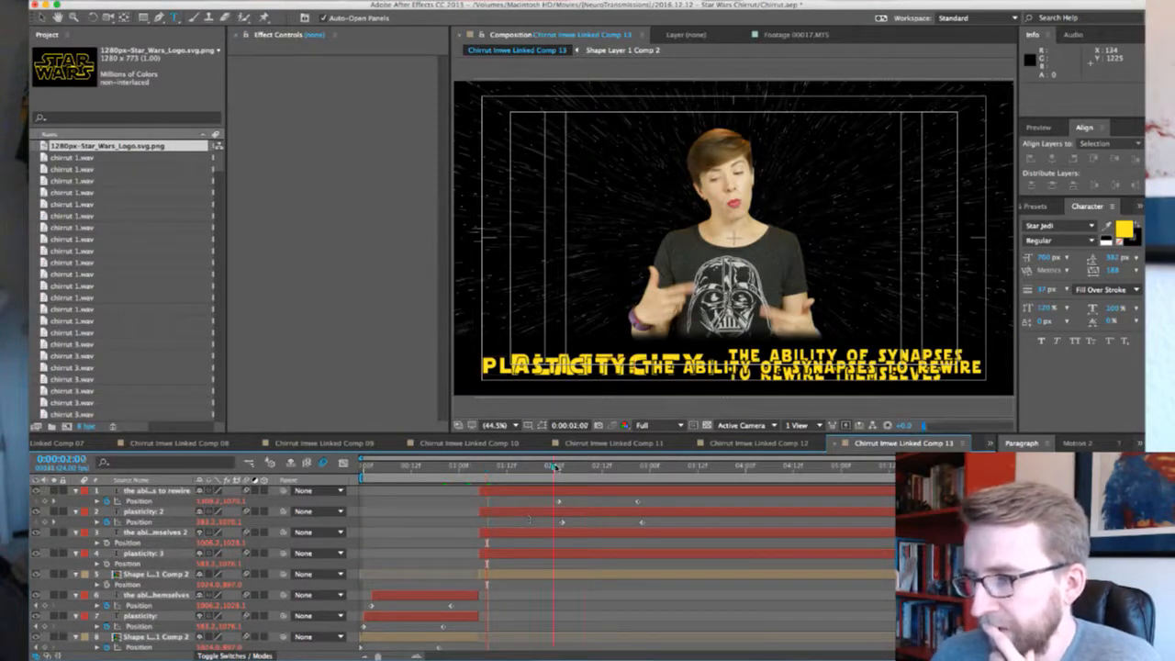
left_click(529, 515)
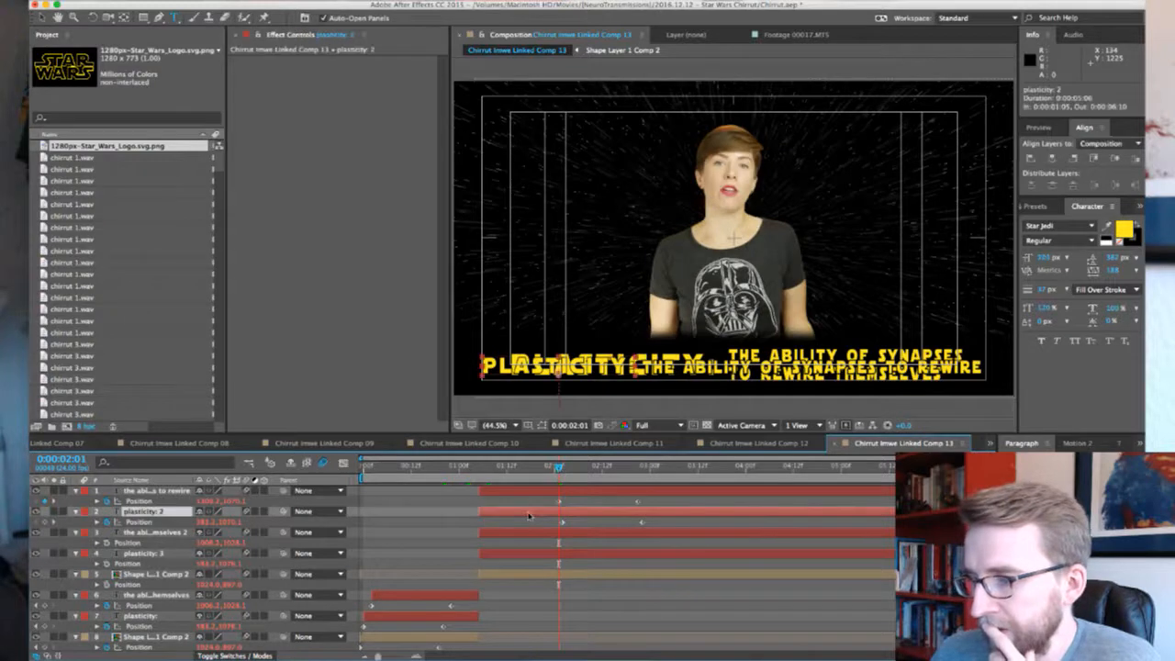
key("Delete")
left_click(540, 495)
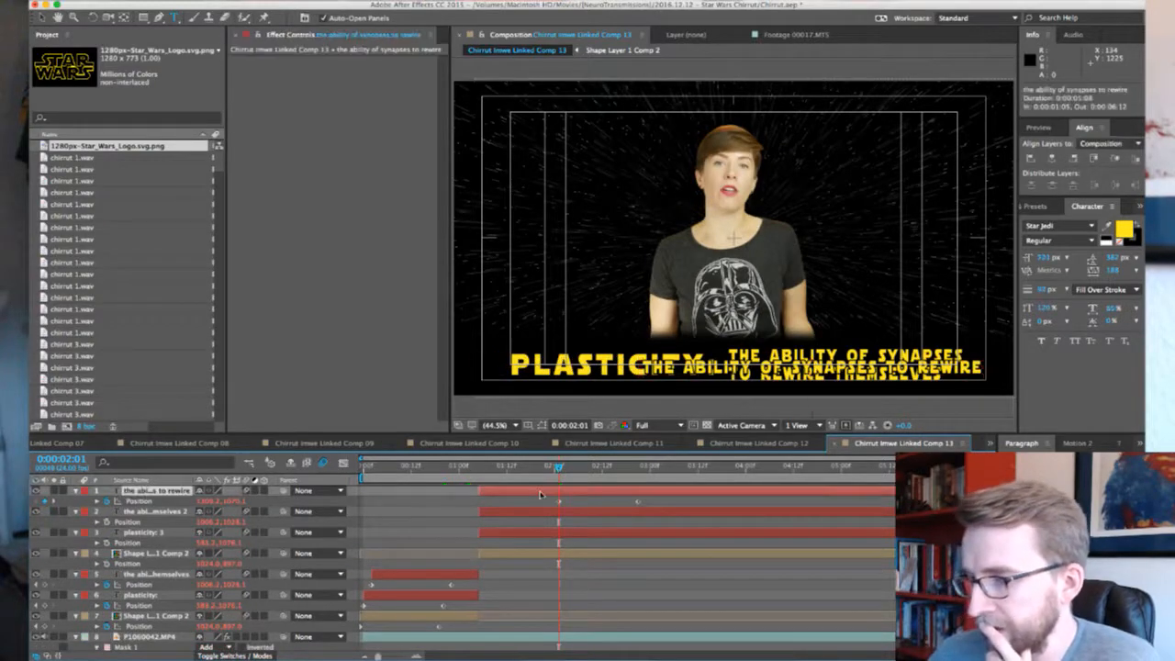
key("Delete")
Keyframe the three second-half layers' Position at 0:00:02:01 and 0:00:02:21, lowering them below the frame at the second keyframe
left_click(542, 497)
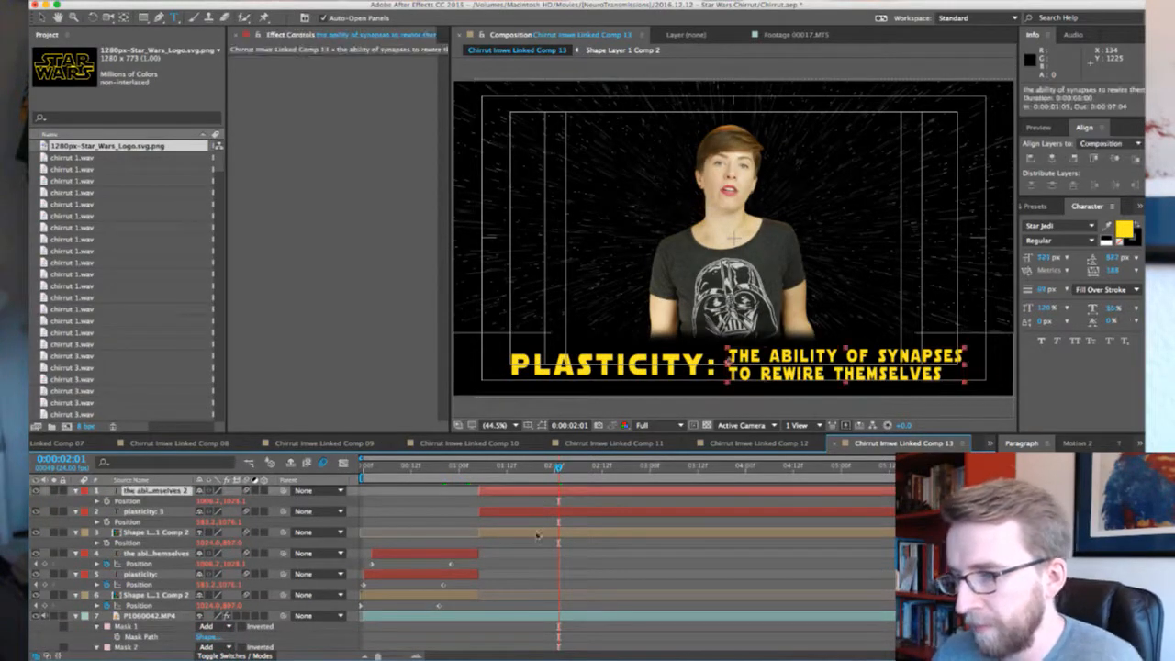
left_click(547, 534, "shift")
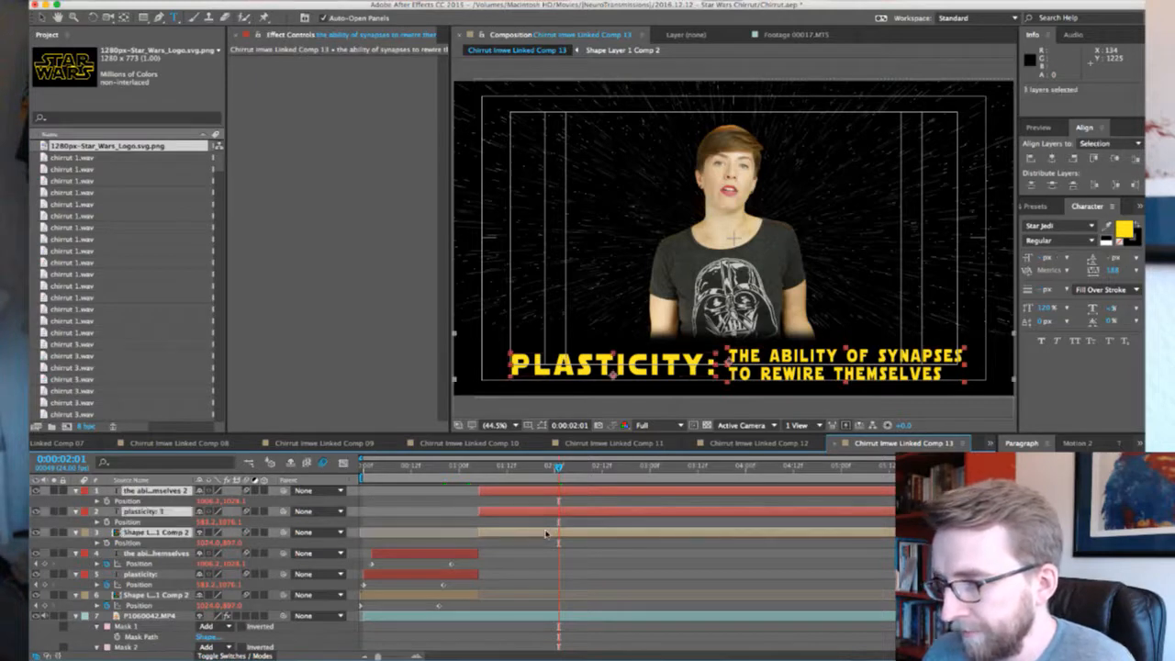
left_click(106, 502)
key("shift+Page_Down")
key("shift+Page_Down")
left_click(45, 501)
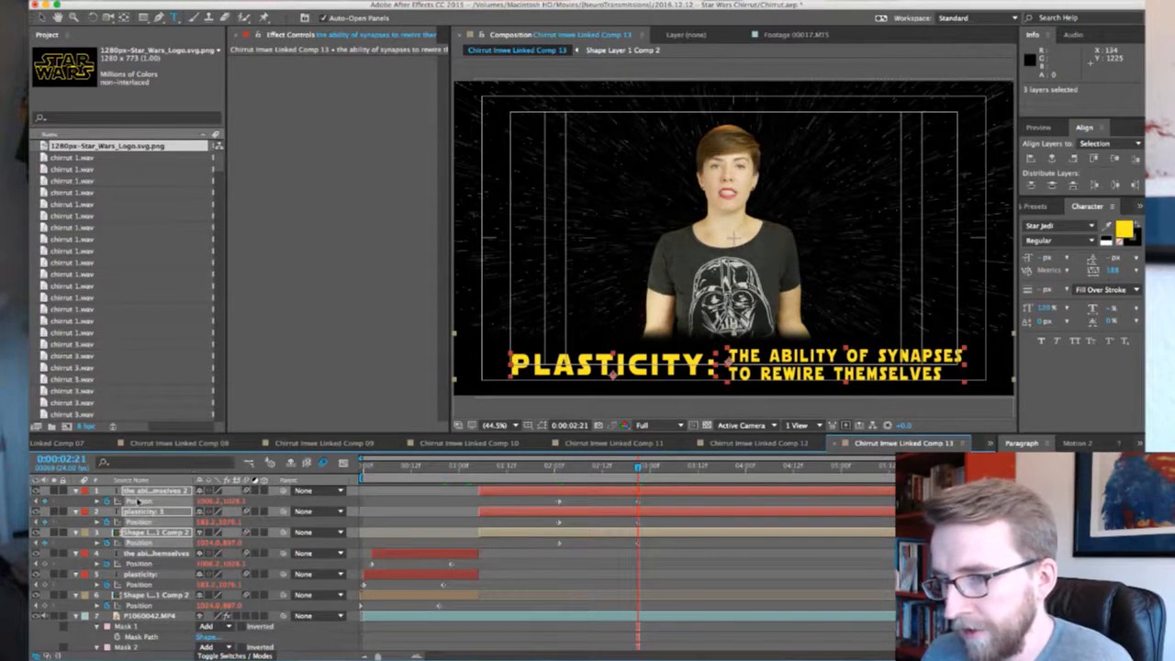
left_click_drag(236, 502, 507, 511)
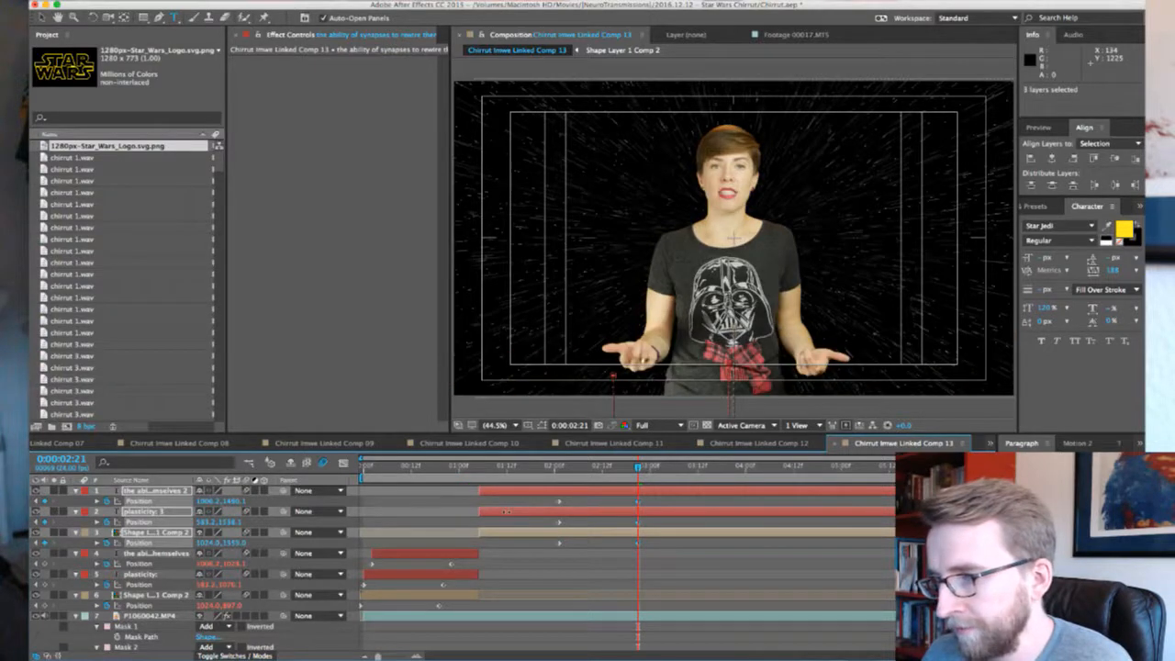
Select the exit Position keyframes of all three second-half layers and bring up Ease and Wizz
left_click_drag(650, 500, 553, 547)
scroll(1083, 446, "down", 3)
left_click(1083, 446)
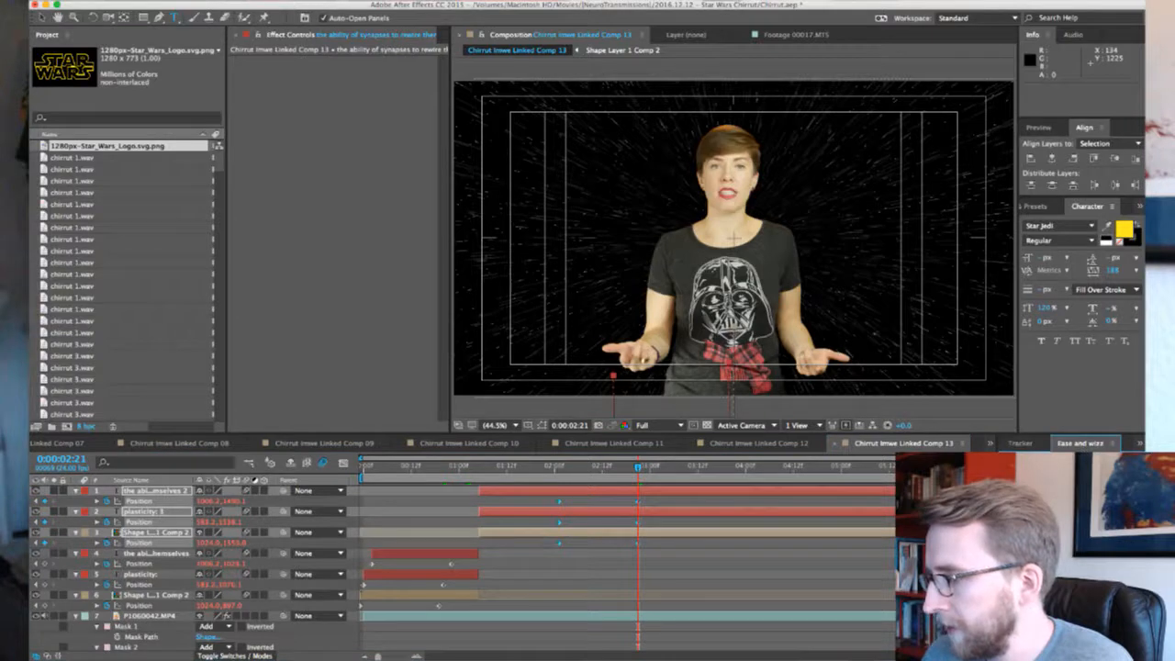
Stagger the exit by shifting the "plasticity:" keyframes slightly later and the black bar's keyframes to end at 0:00:02:23
left_click(557, 525)
left_click(558, 523)
left_click(639, 522, "shift")
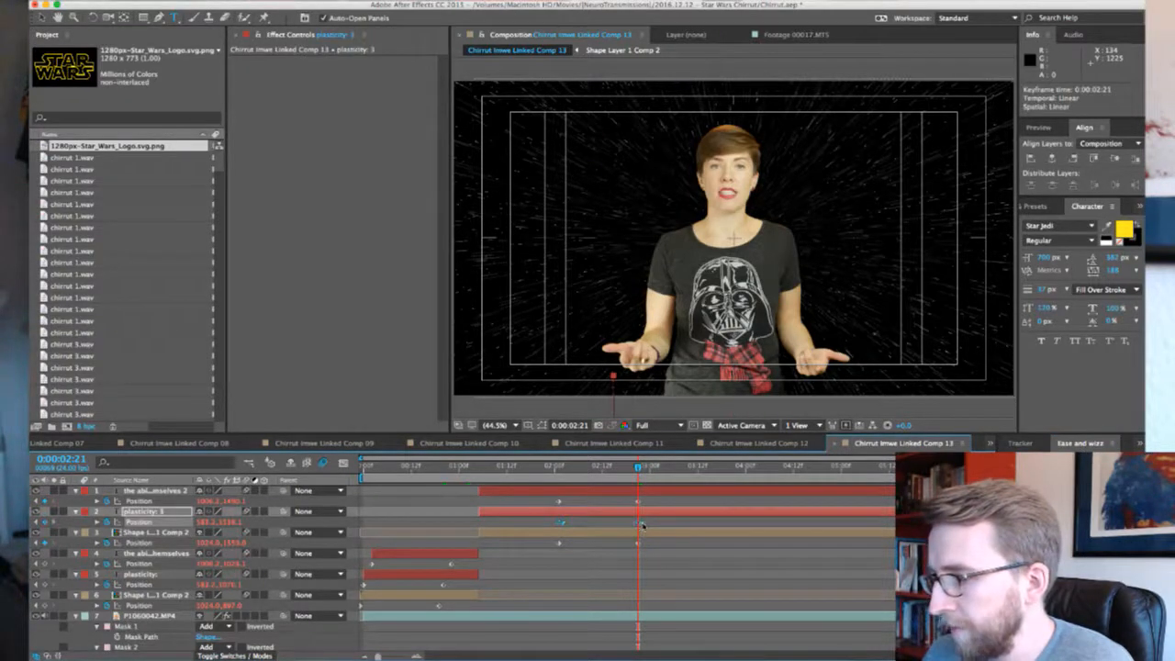
left_click(561, 544)
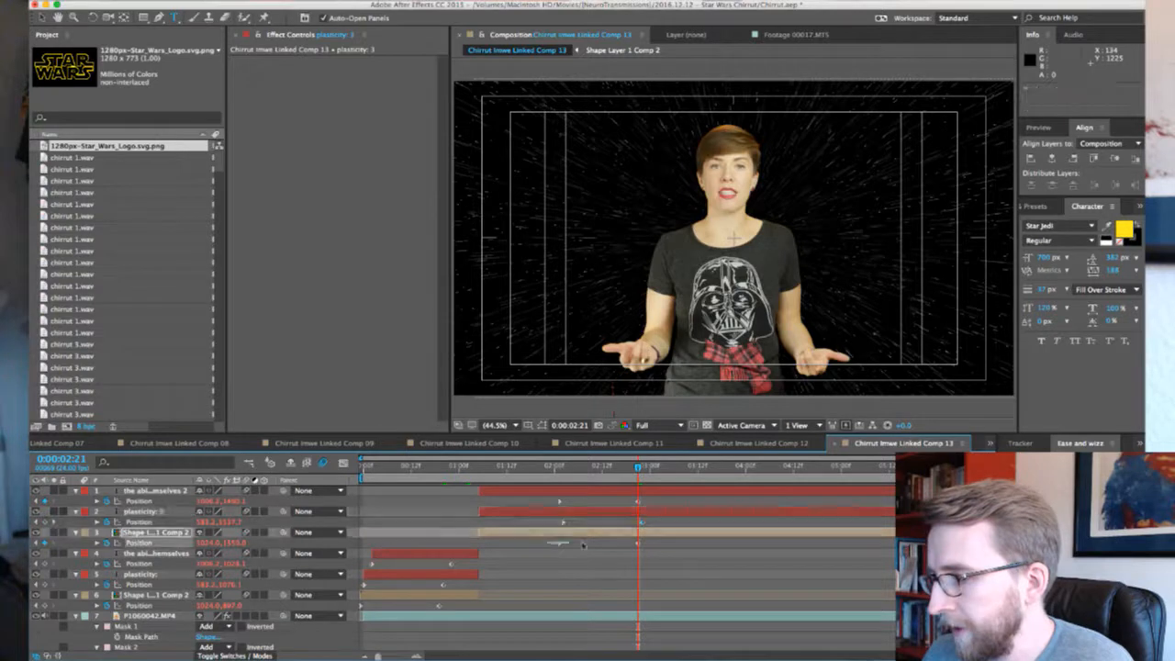
left_click(640, 545, "shift")
left_click_drag(647, 547, 651, 546)
Preview the exit and shift all three layers' exit Position keyframes later so that the first starts at 0:00:03:07
left_click(537, 466)
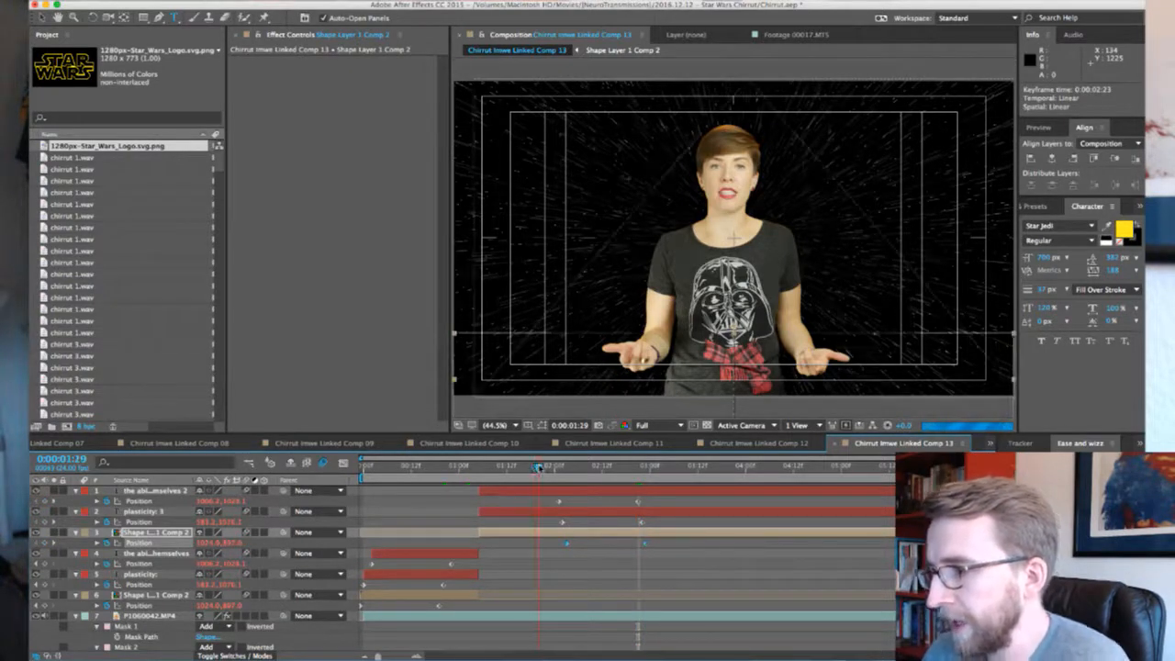
left_click_drag(541, 469, 630, 469)
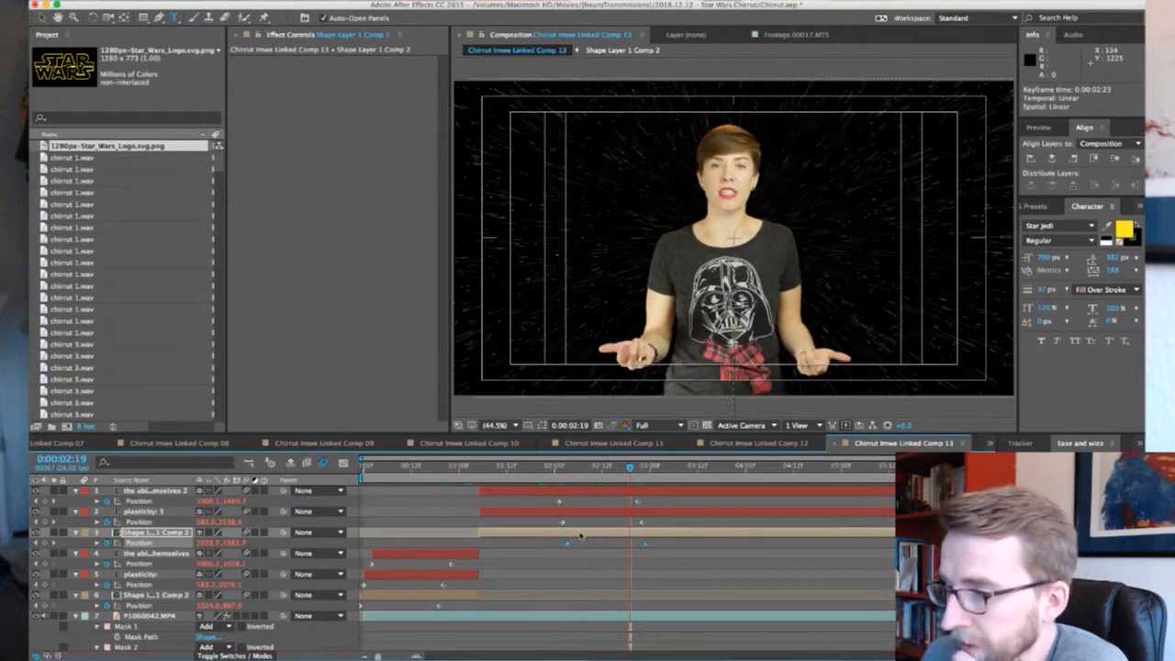
left_click_drag(687, 547, 730, 508)
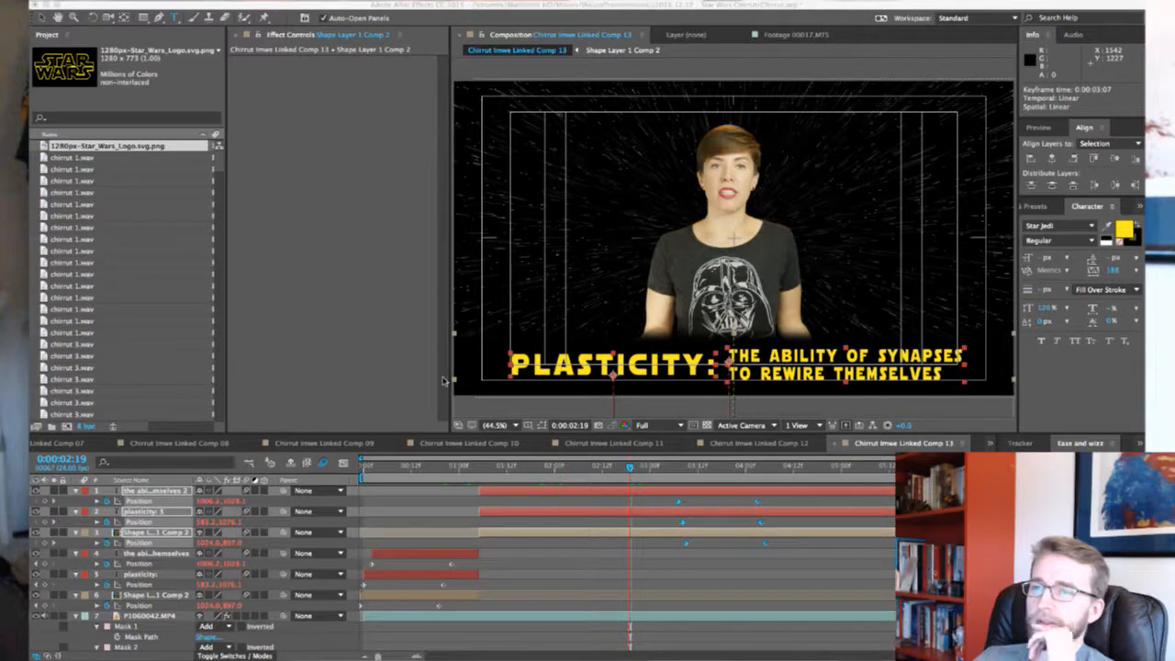
Switch to Premiere Pro and move the Chirrut Imwe sequence's playhead to 00:01:44:20, at the clip following the last linked comps
left_click(968, 281)
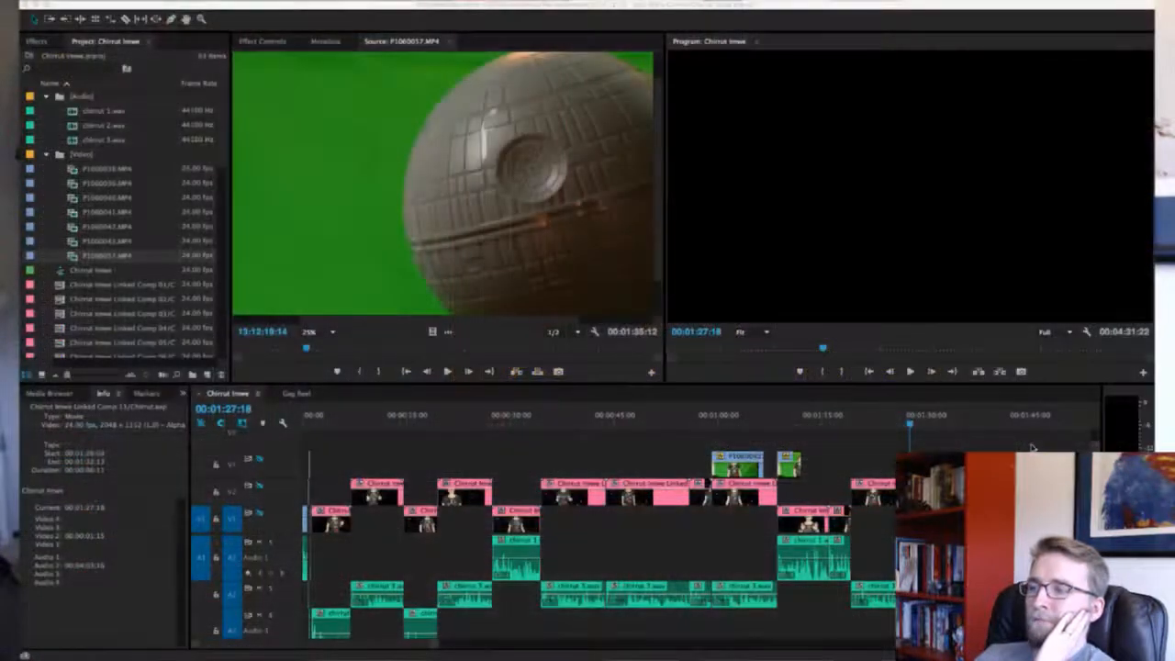
left_click_drag(938, 419, 1017, 427)
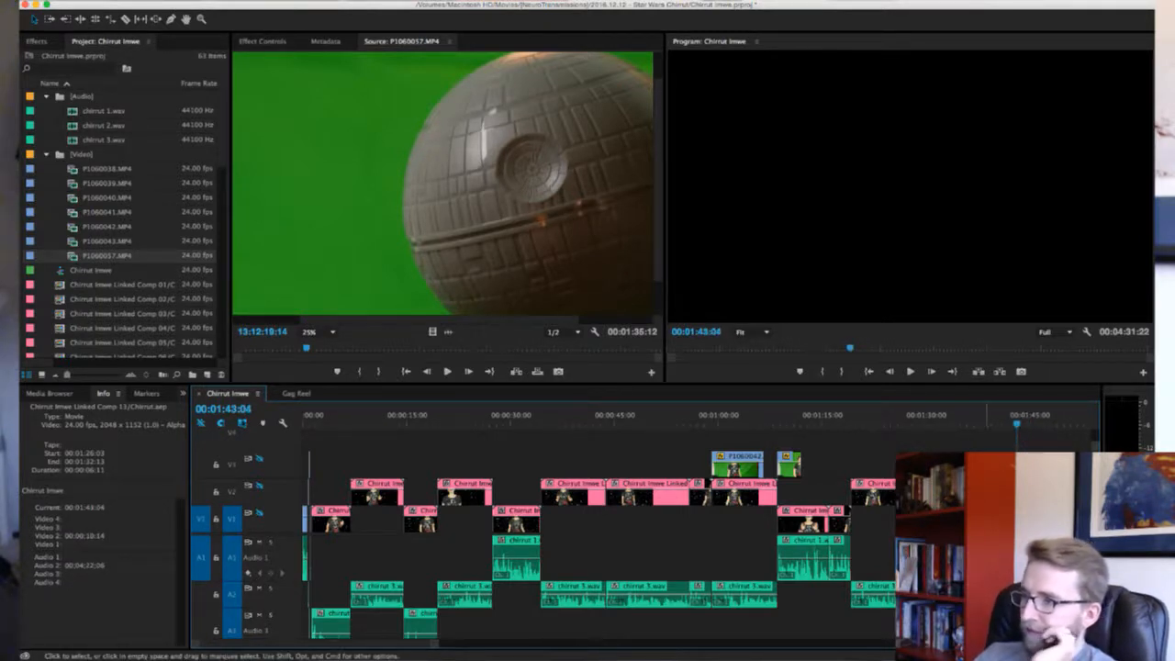
scroll(597, 533, "right", 3)
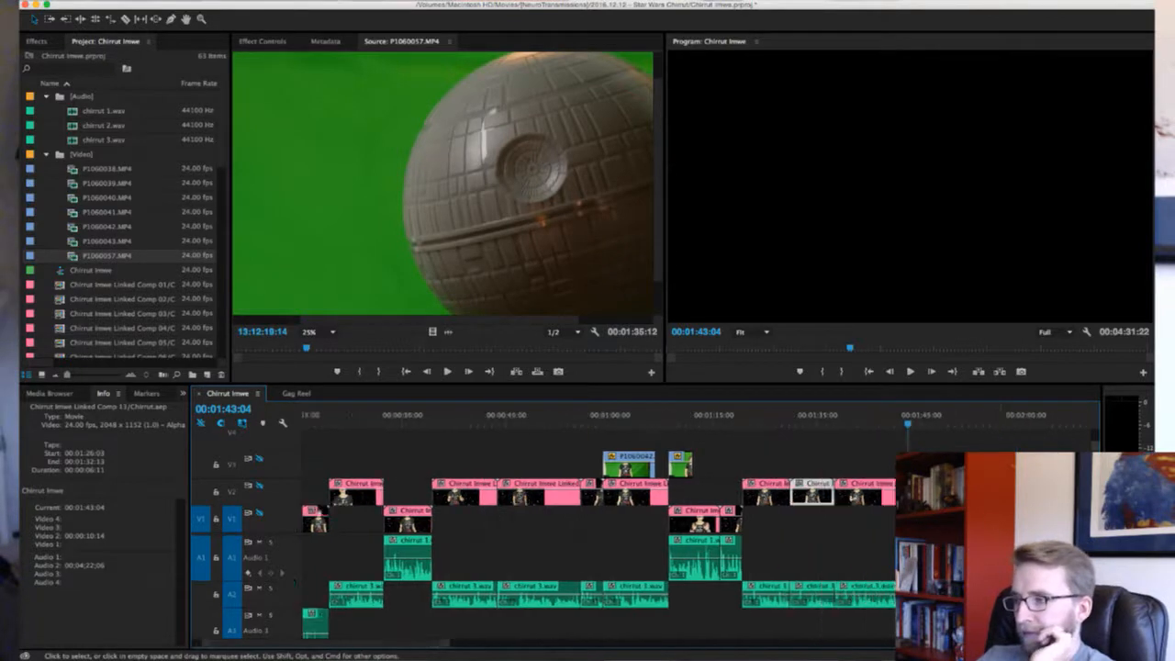
scroll(877, 437, "right", 1)
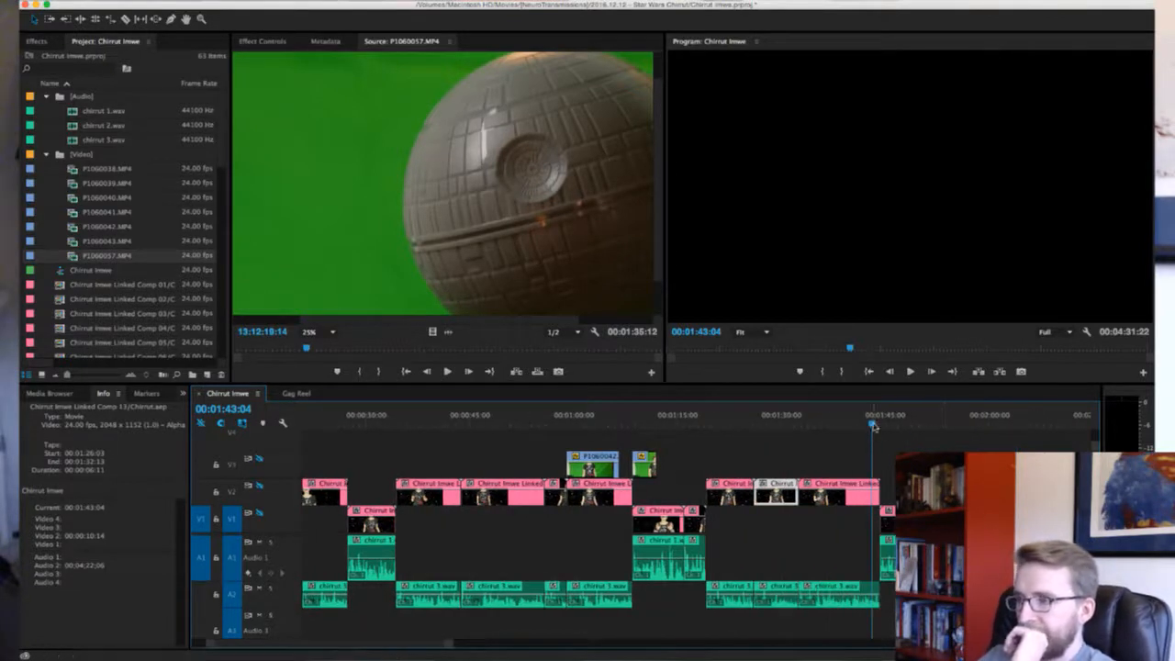
mouse_move(873, 420)
left_mouse_down()
mouse_move(895, 422)
mouse_move(872, 422)
mouse_move(884, 422)
left_mouse_up()
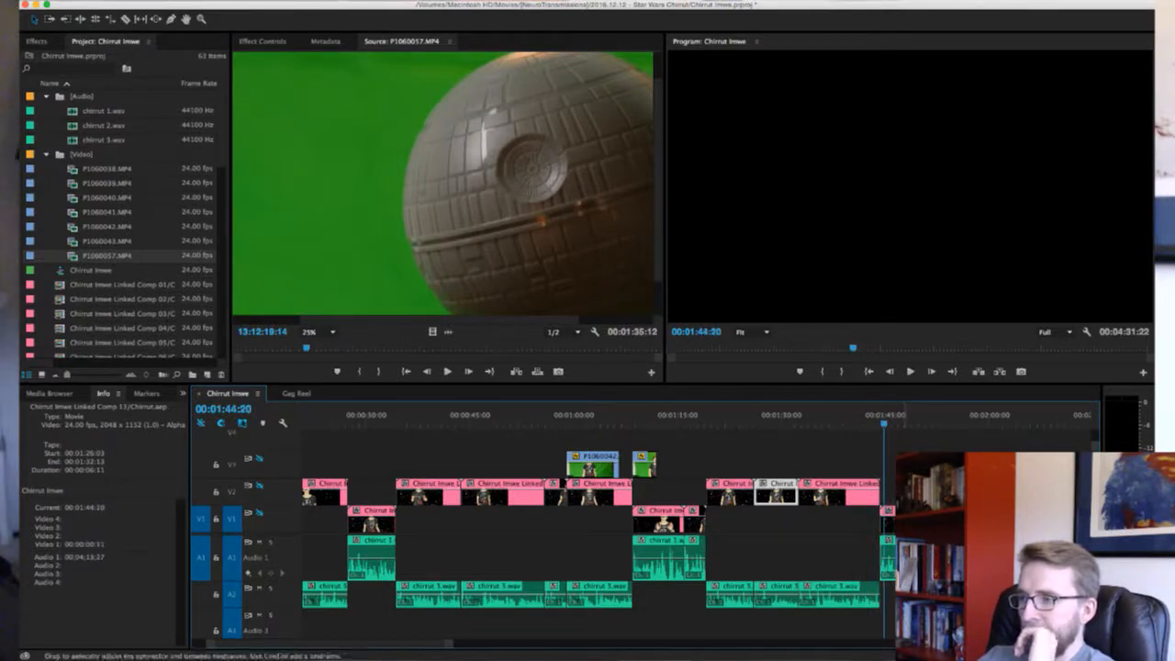